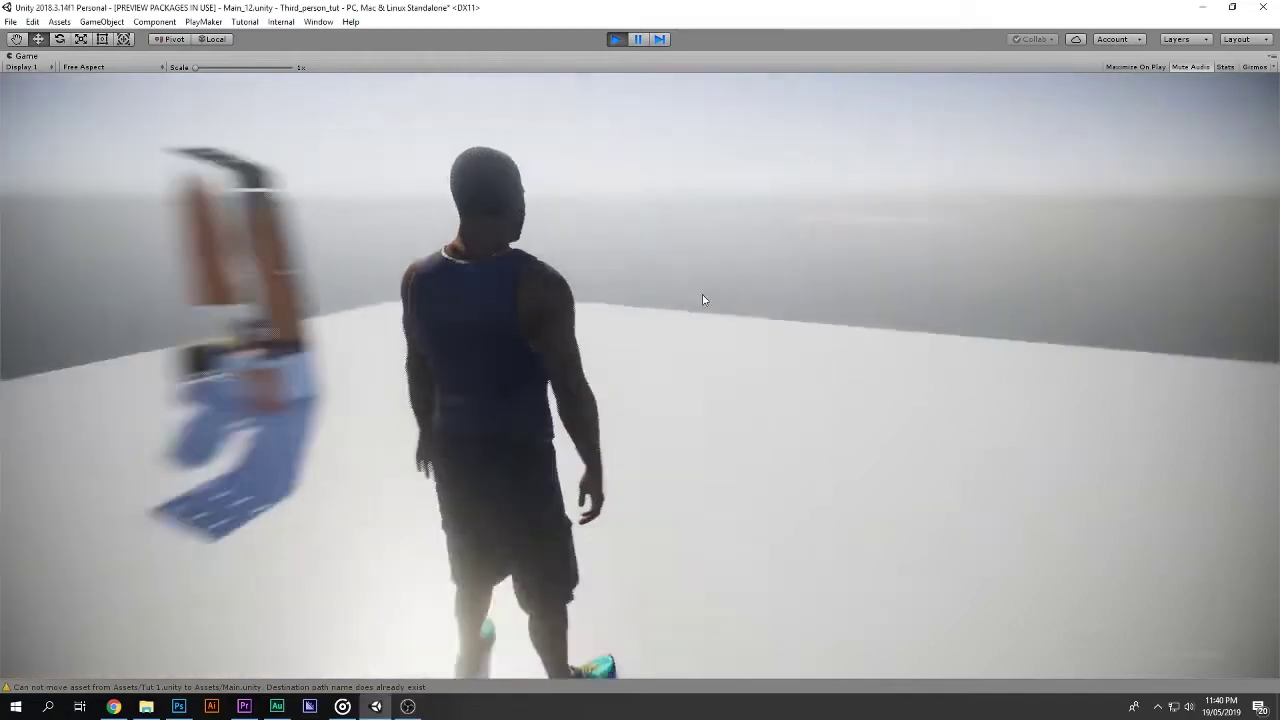
Walk to the wardrobe and try Green, Grey, Black, White and Blue UPPER_BODY tank-top colours, then go BACK.
key("w")
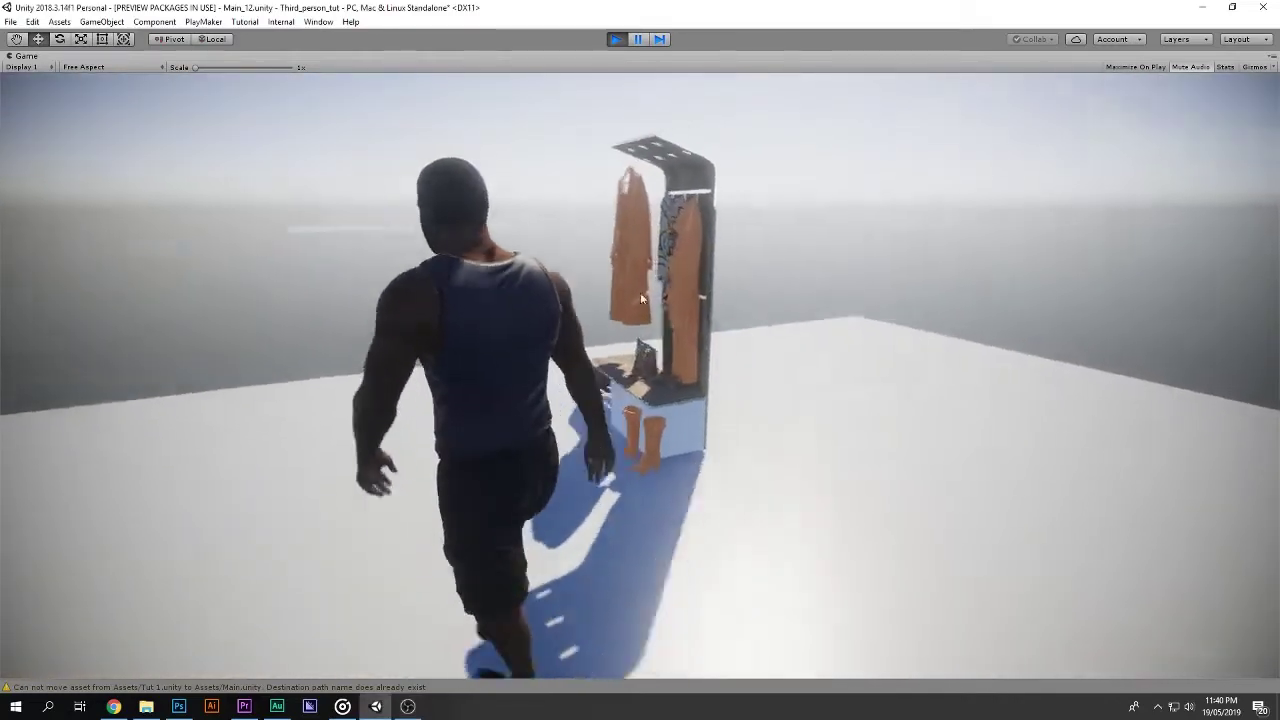
key("w")
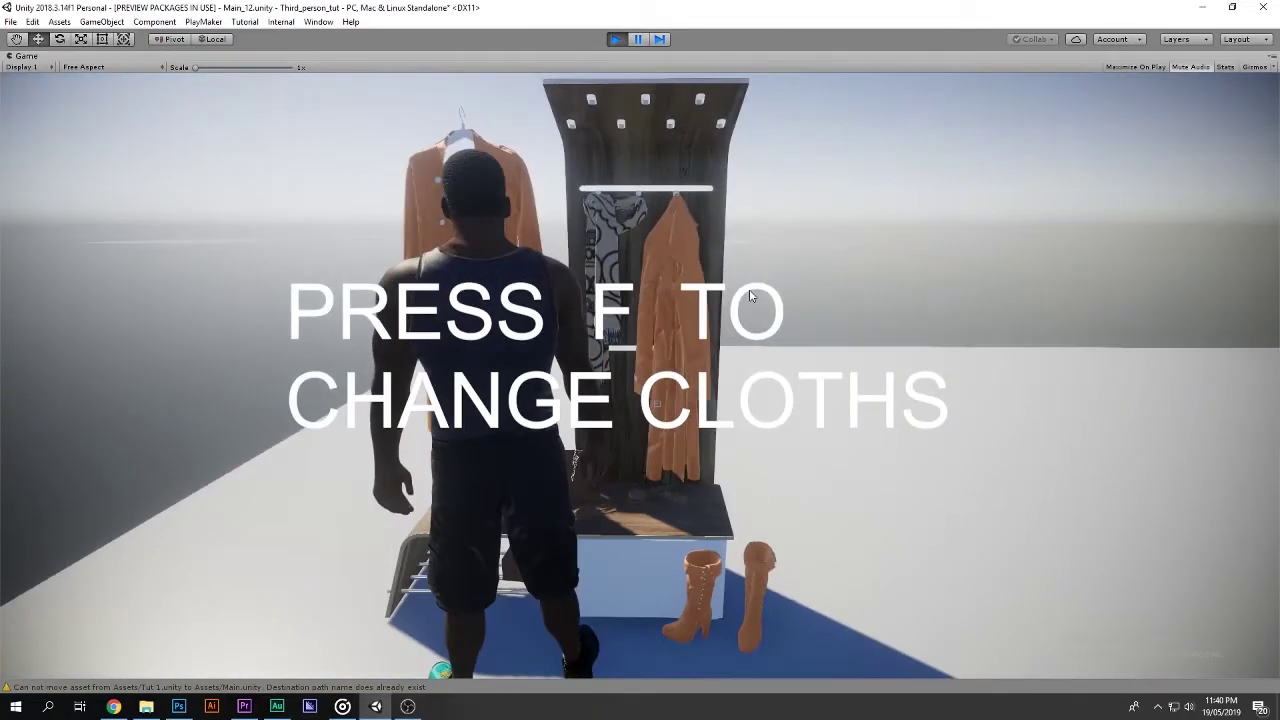
key("f")
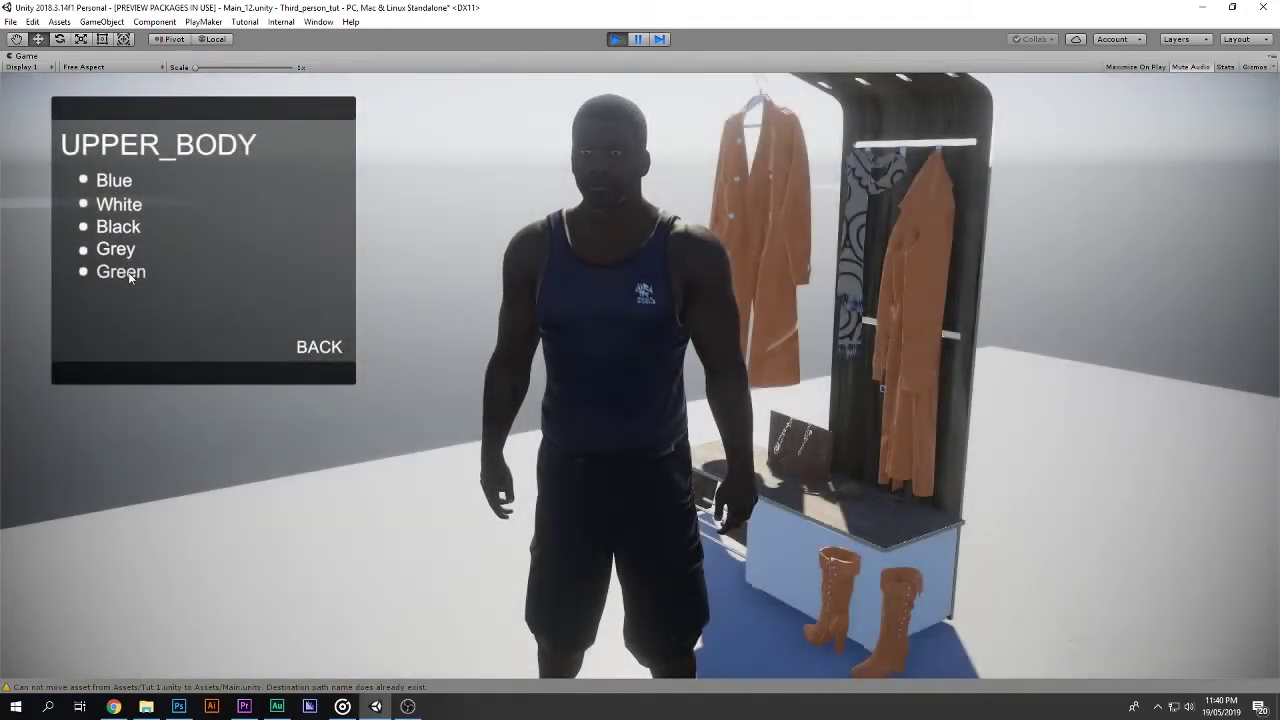
left_click(128, 274)
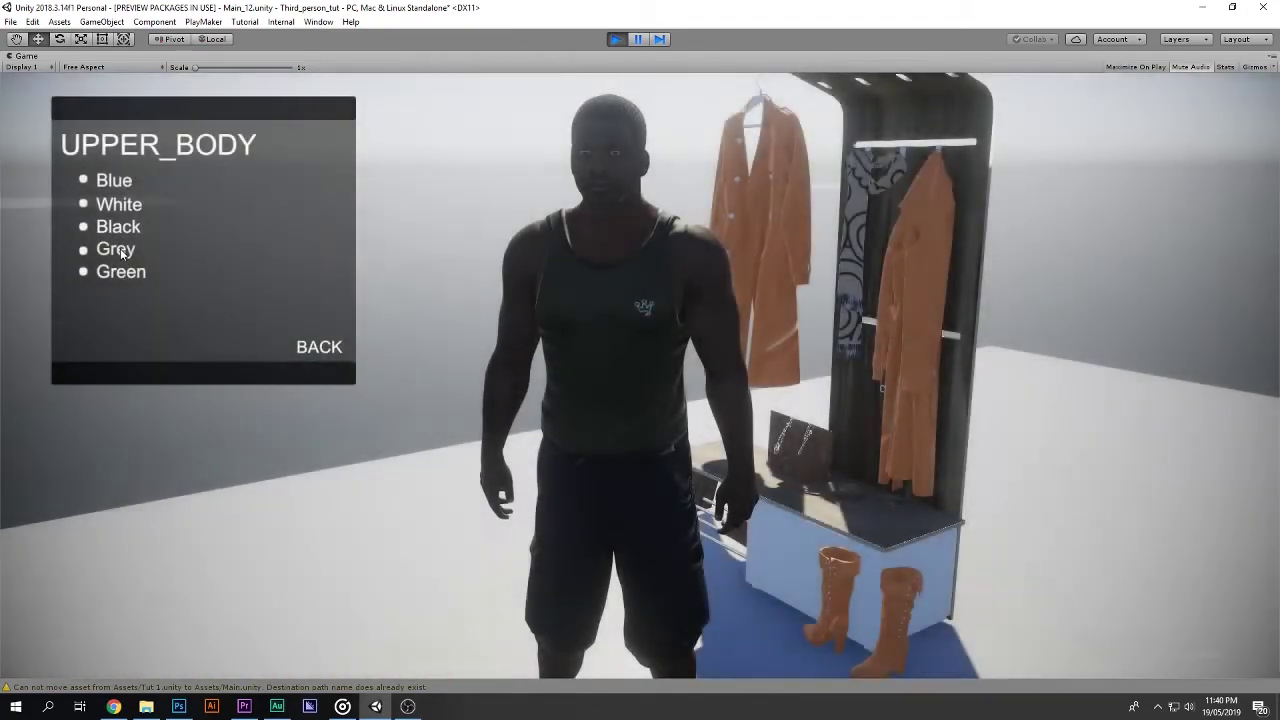
left_click(120, 249)
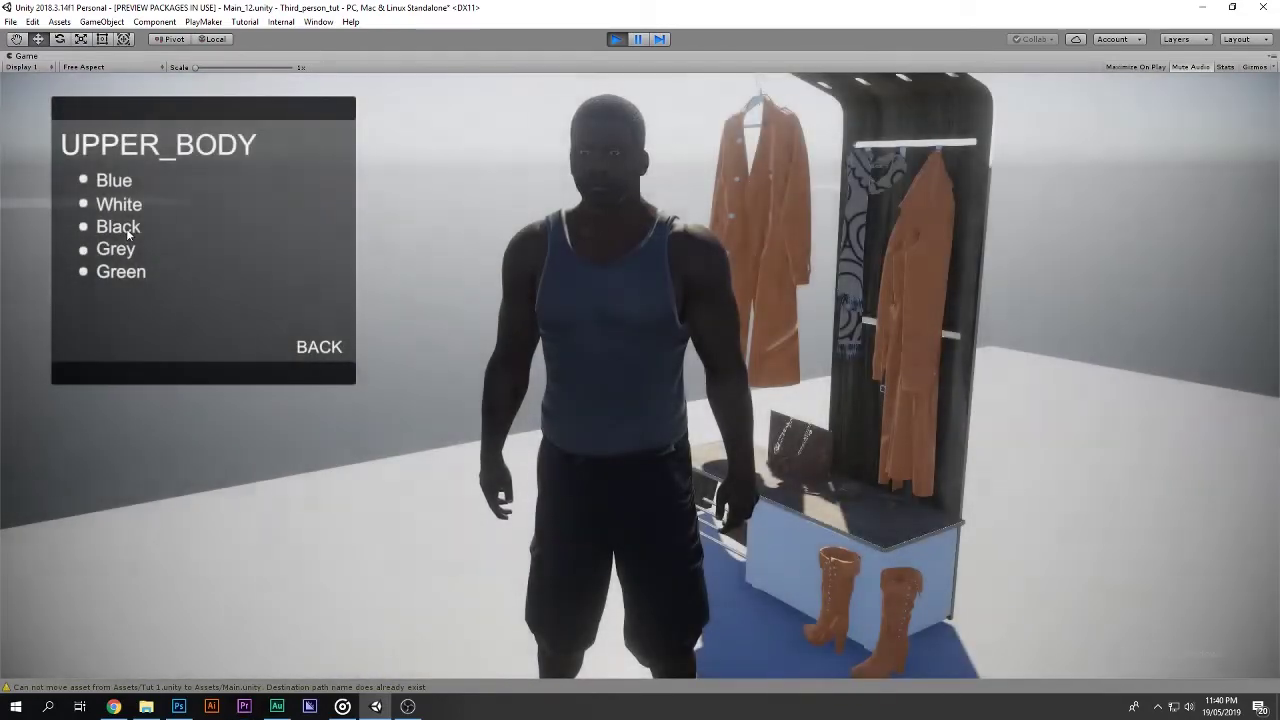
left_click(127, 230)
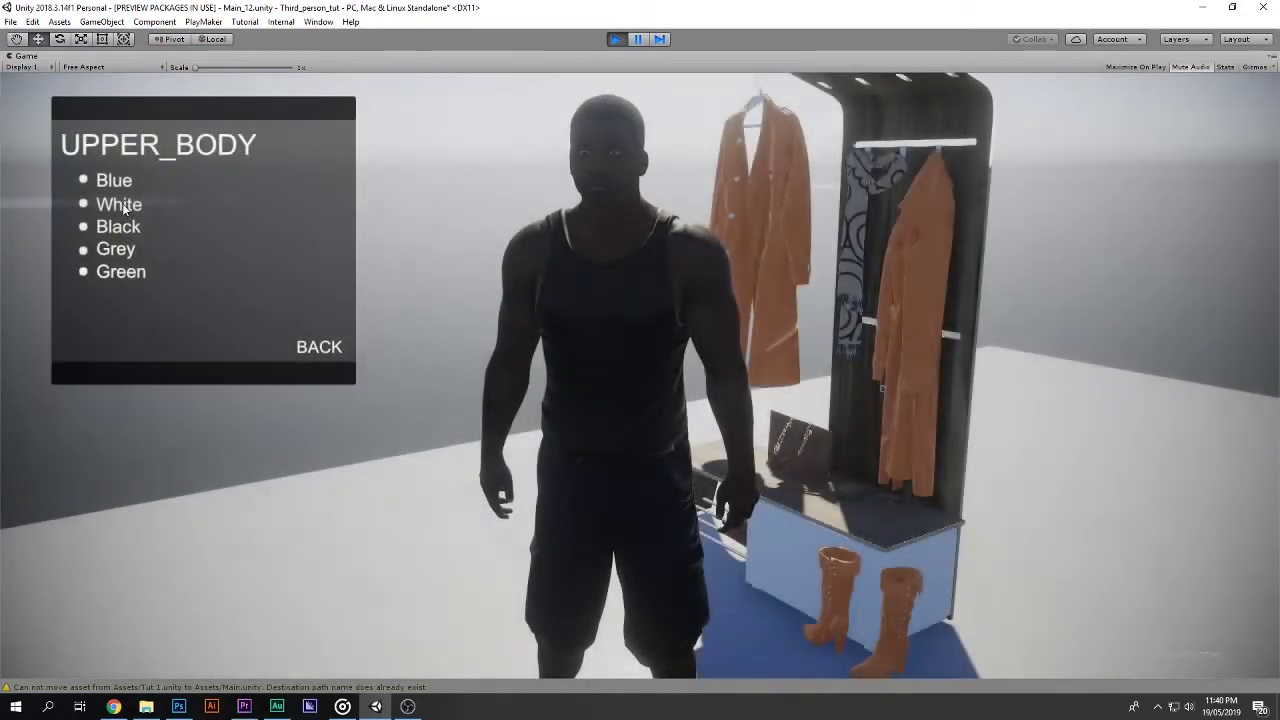
left_click(122, 203)
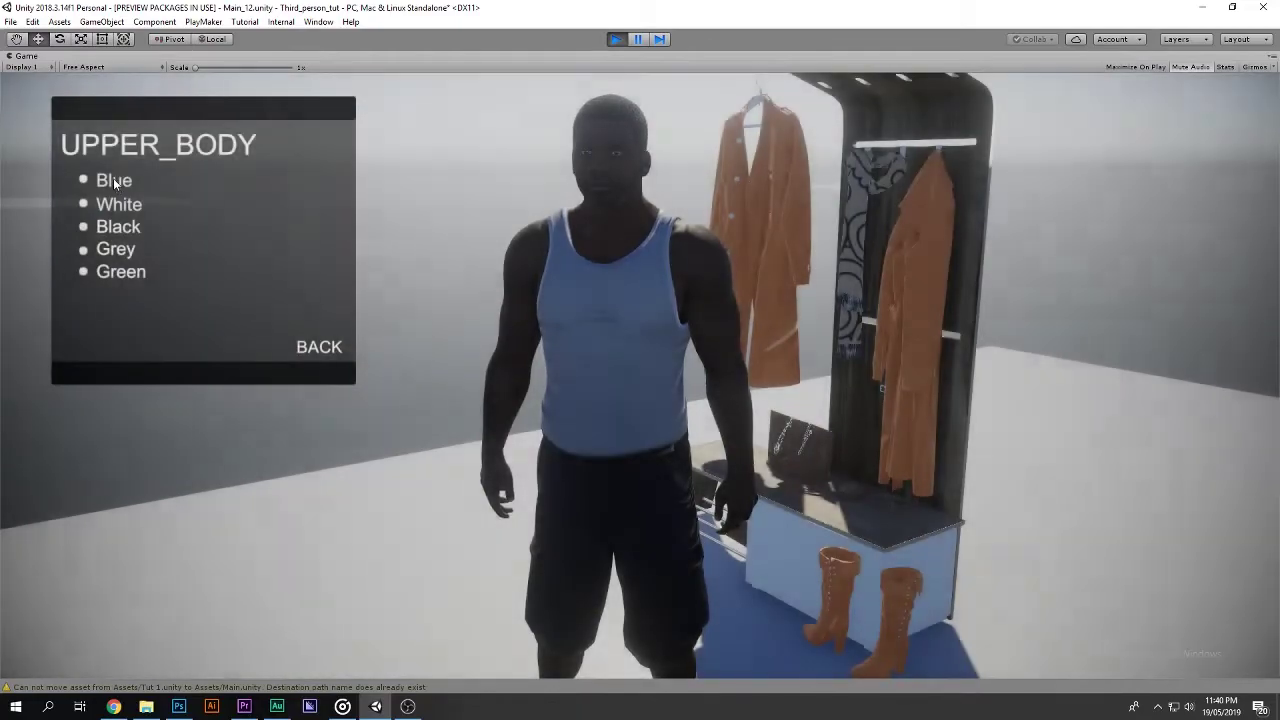
left_click(114, 181)
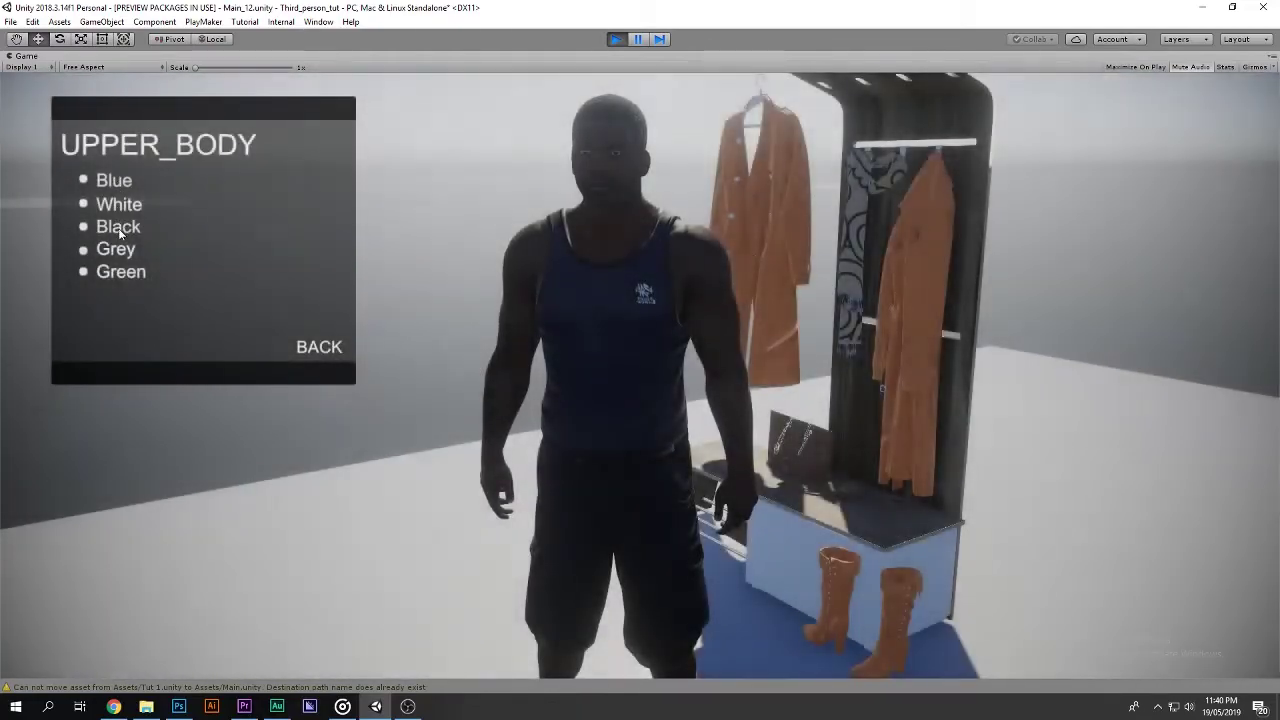
left_click(118, 228)
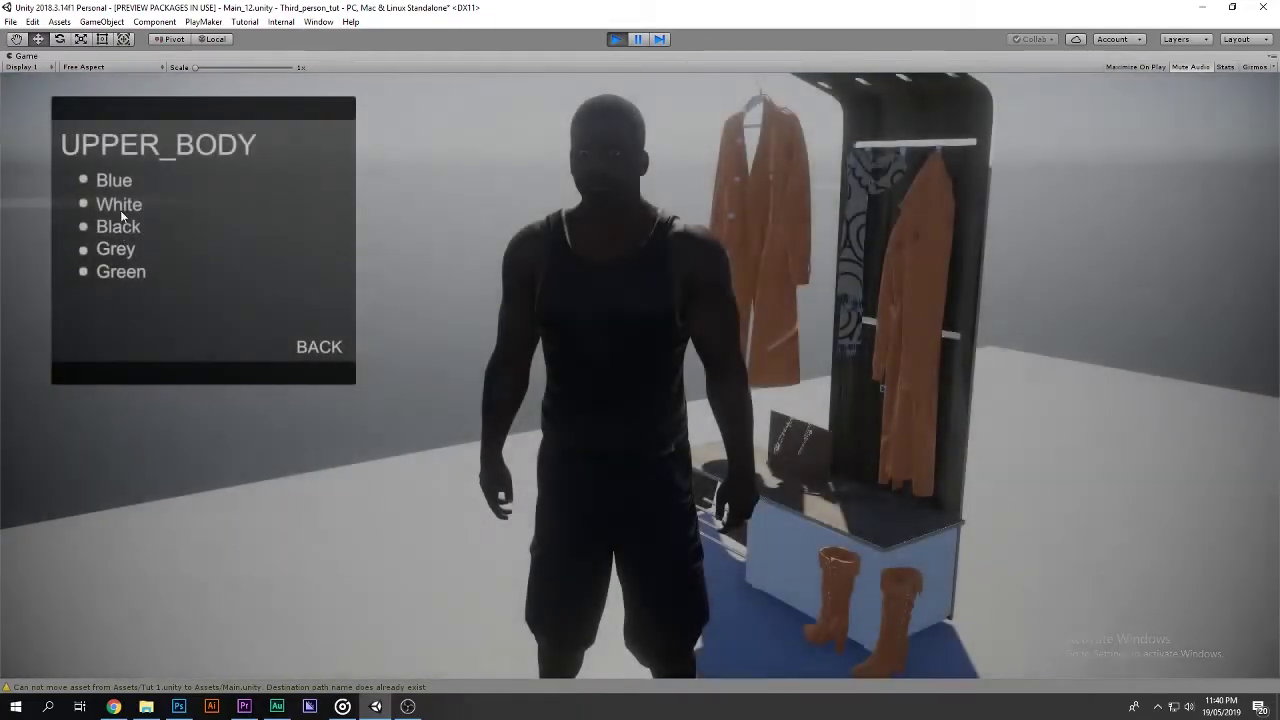
left_click(120, 208)
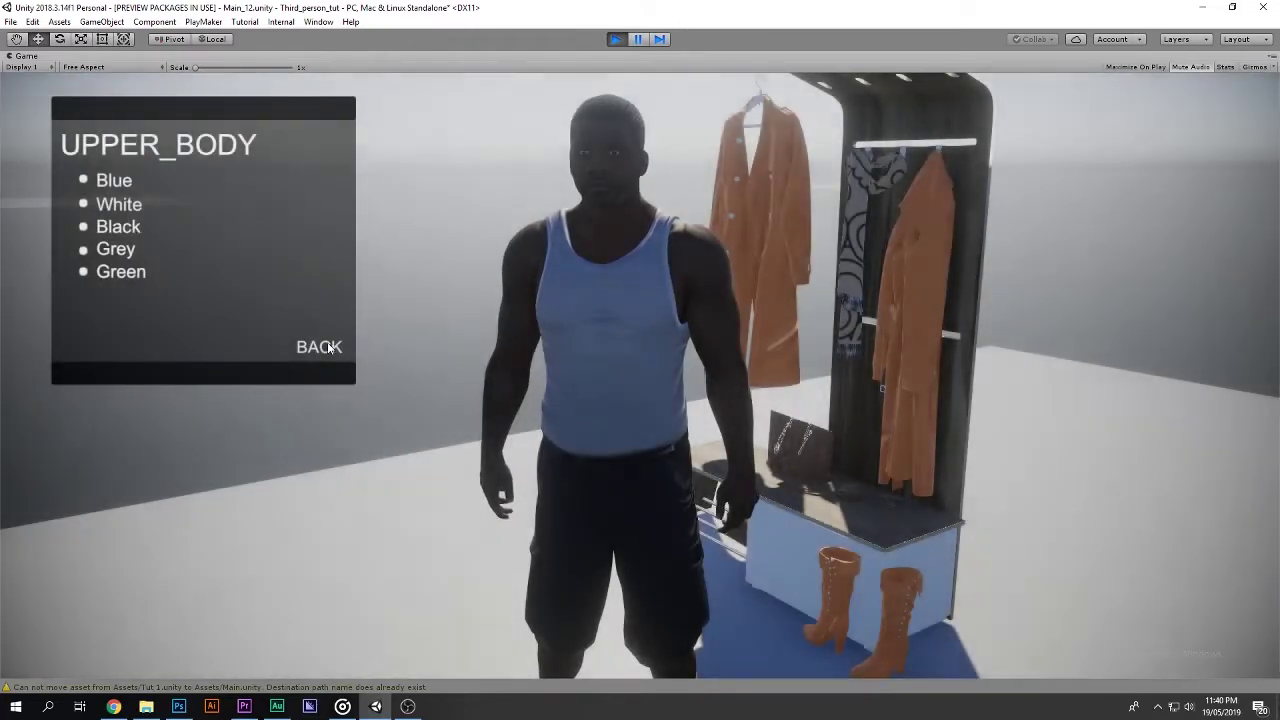
left_click(324, 348)
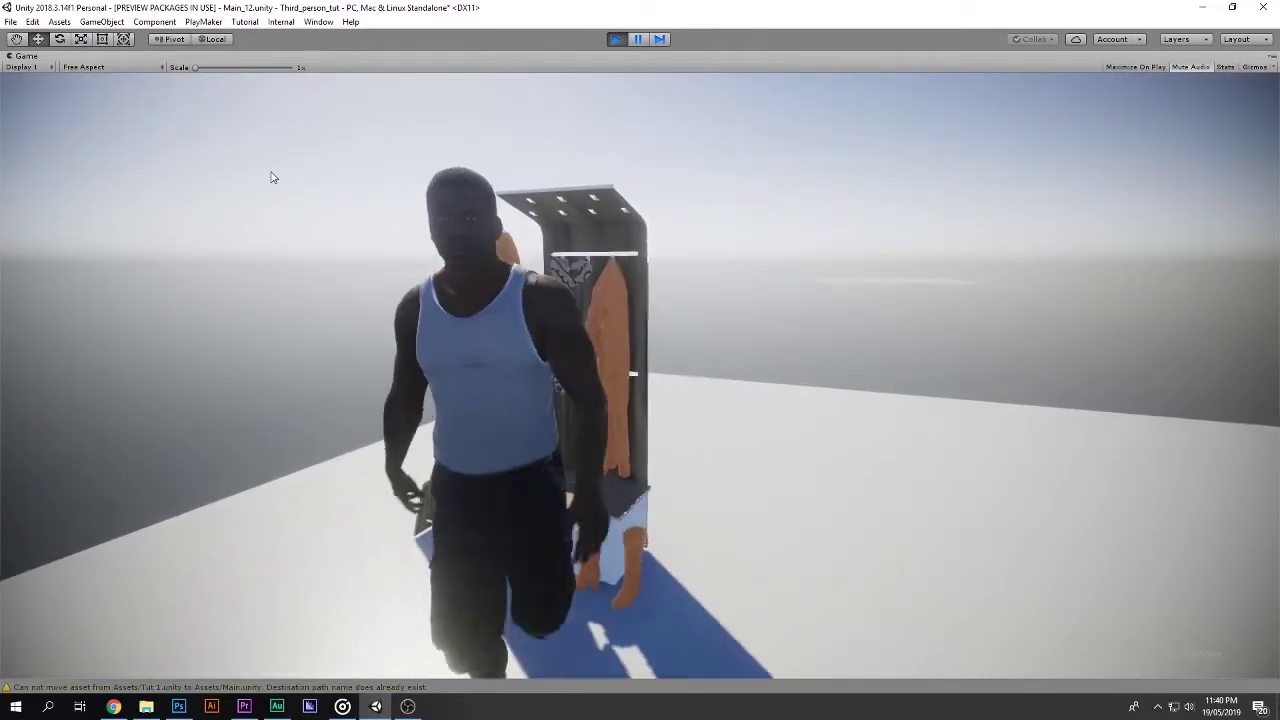
Return to the wardrobe, pick the final tank-top colour and close the clothing menu.
key("w")
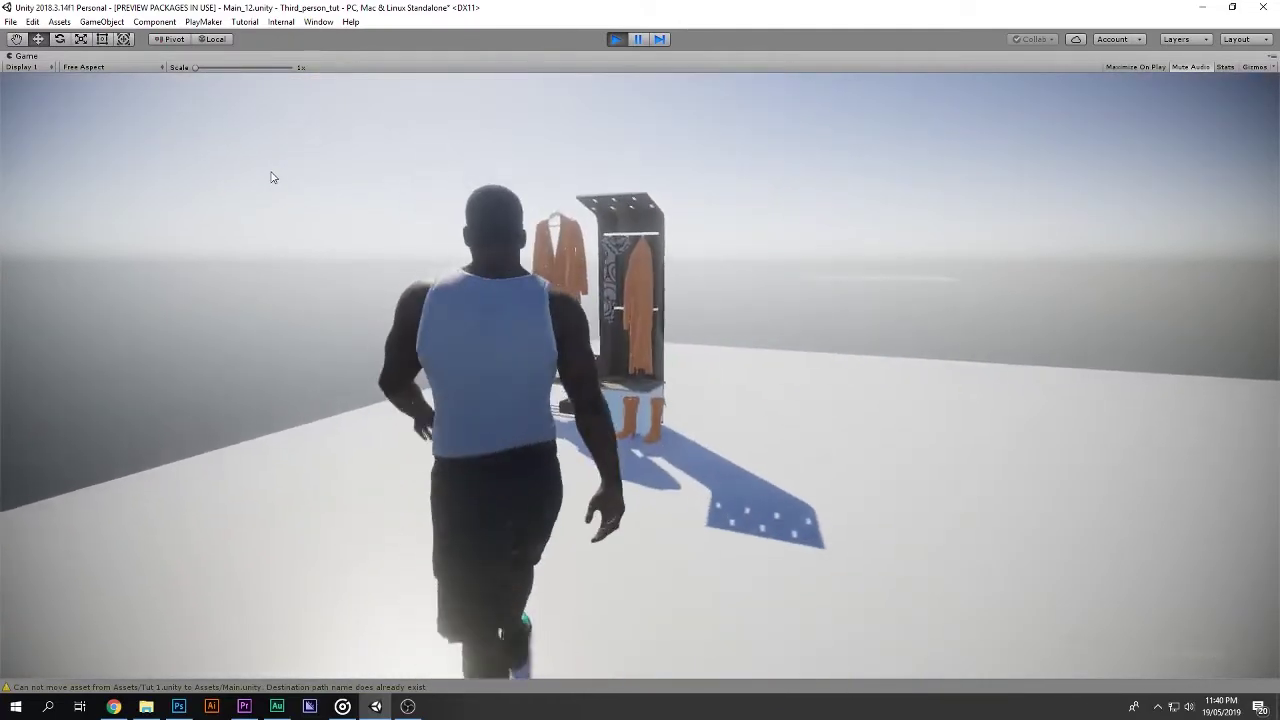
key("f")
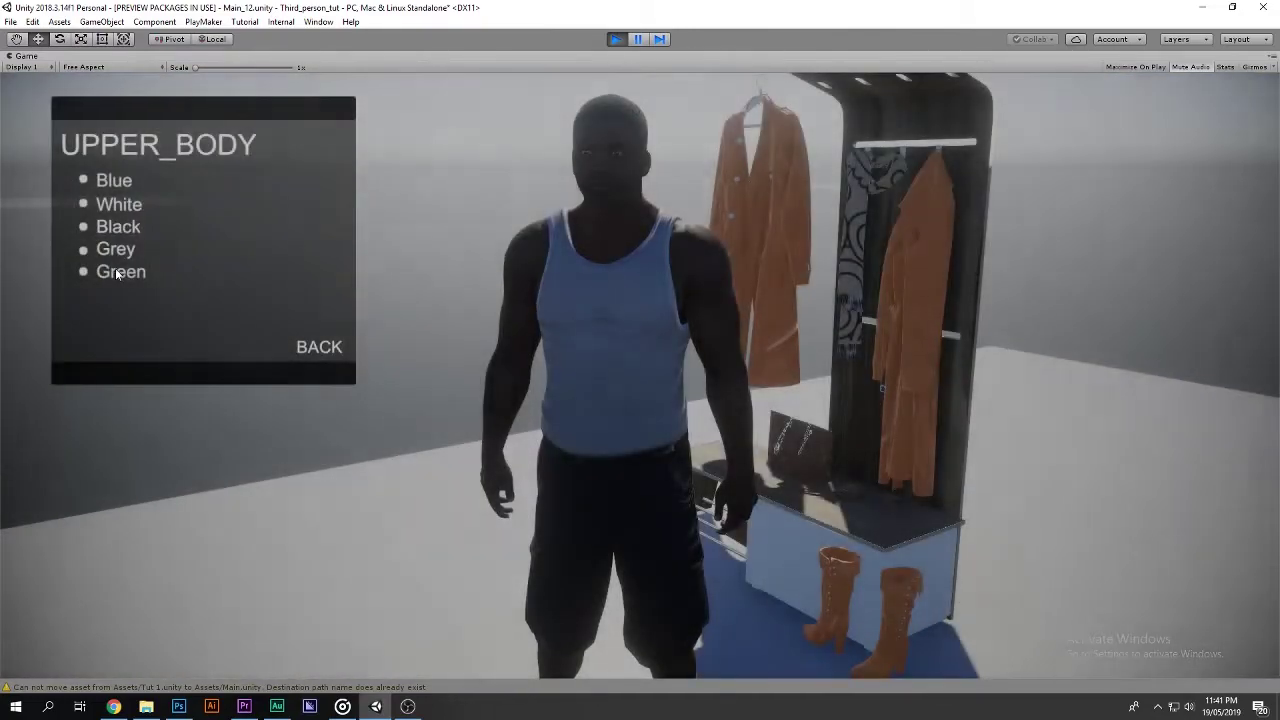
left_click(116, 271)
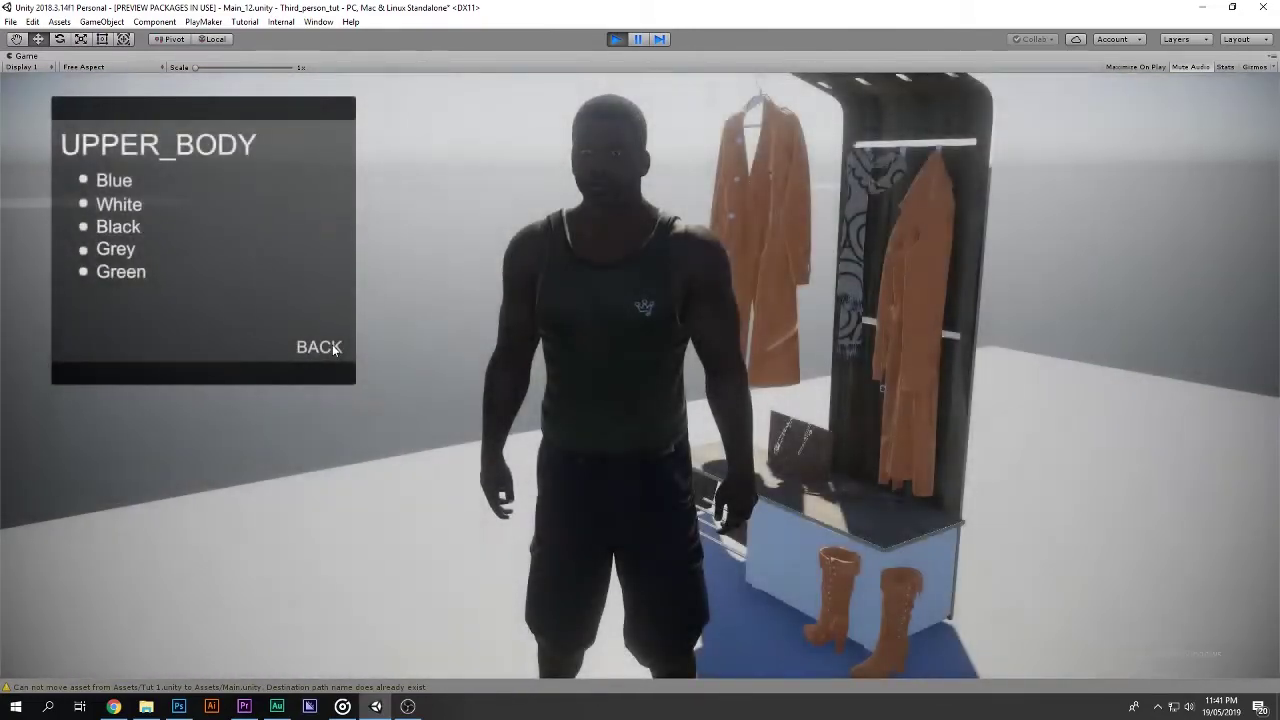
left_click(331, 345)
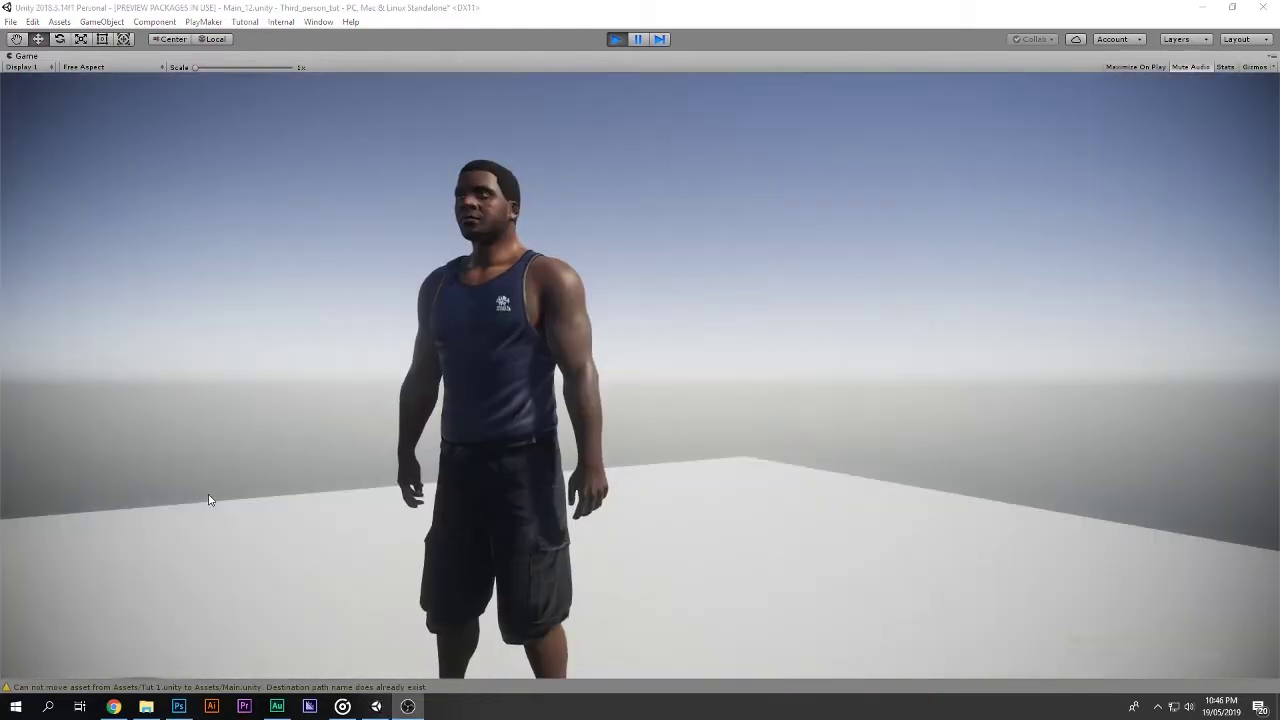
Walk the character around the shop with W, A, S and D.
left_click(222, 497)
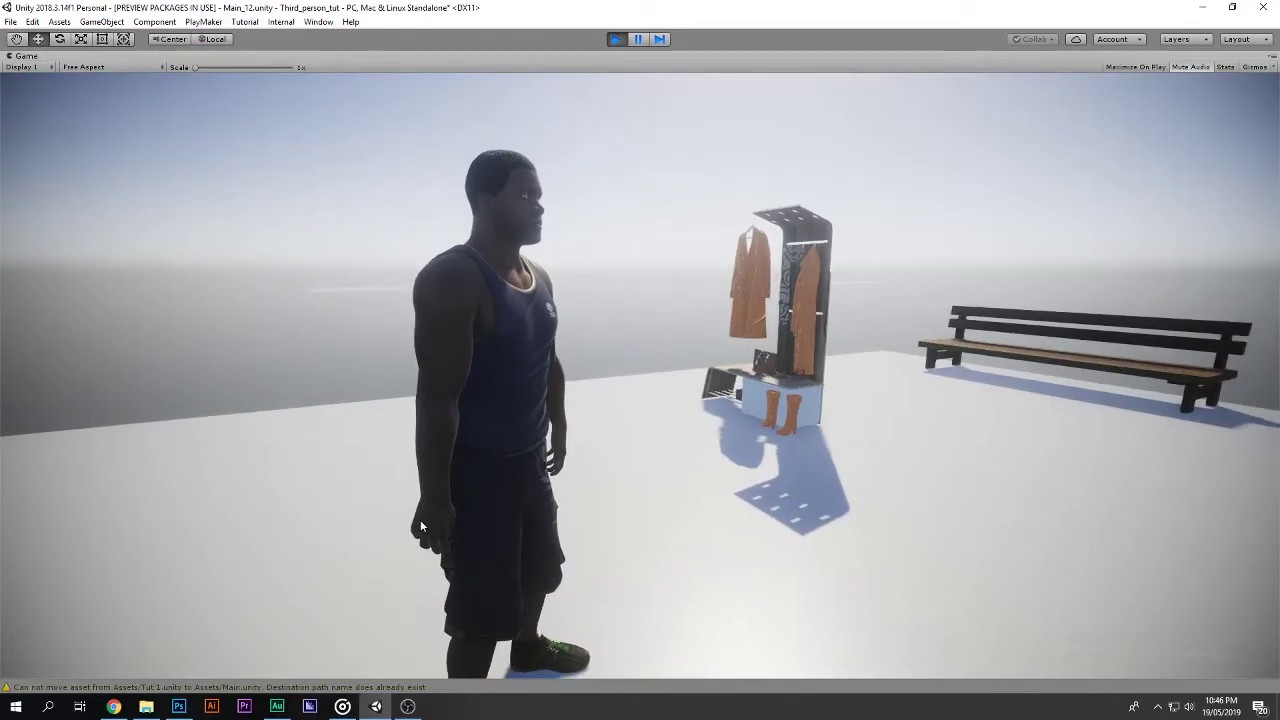
key("w")
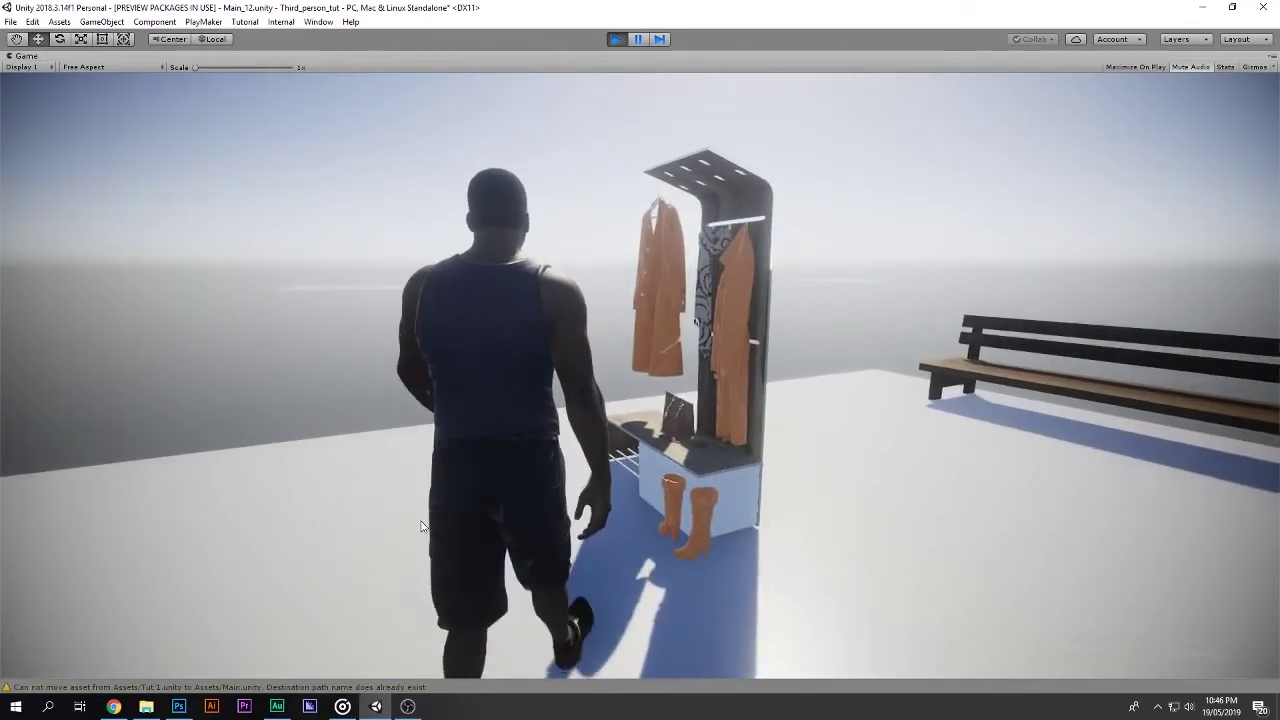
key("s")
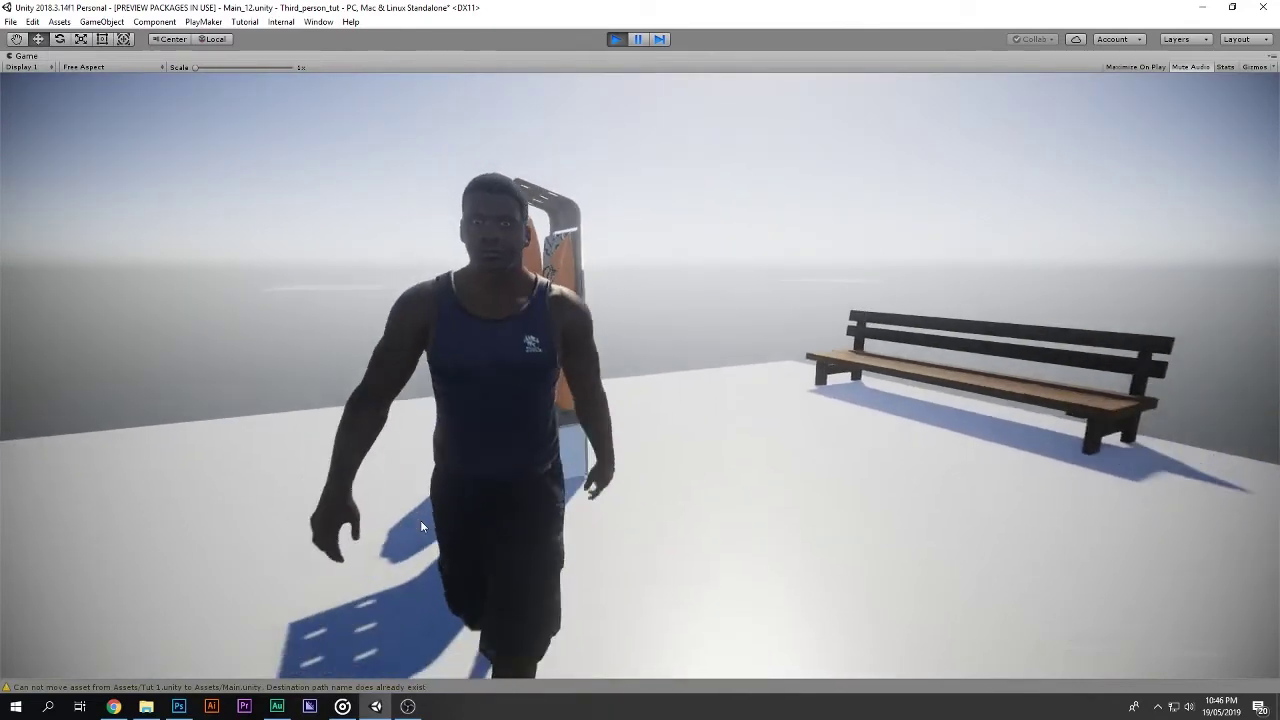
key("w")
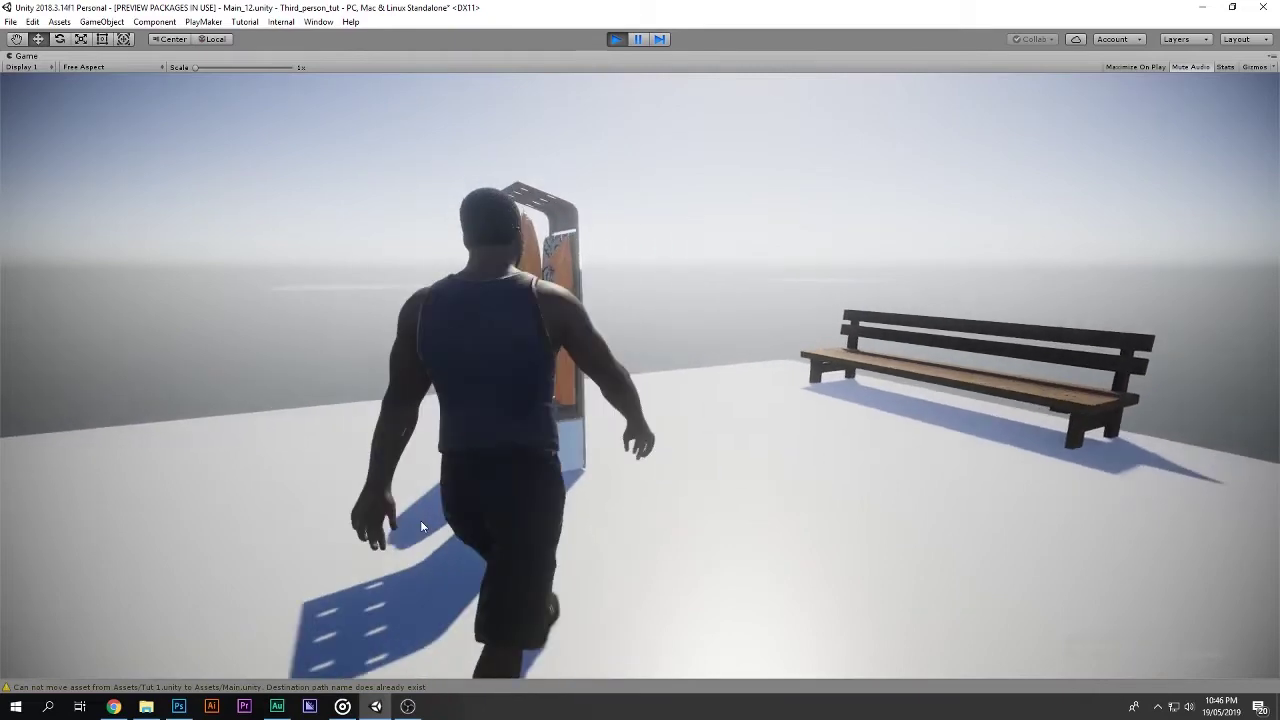
key("s")
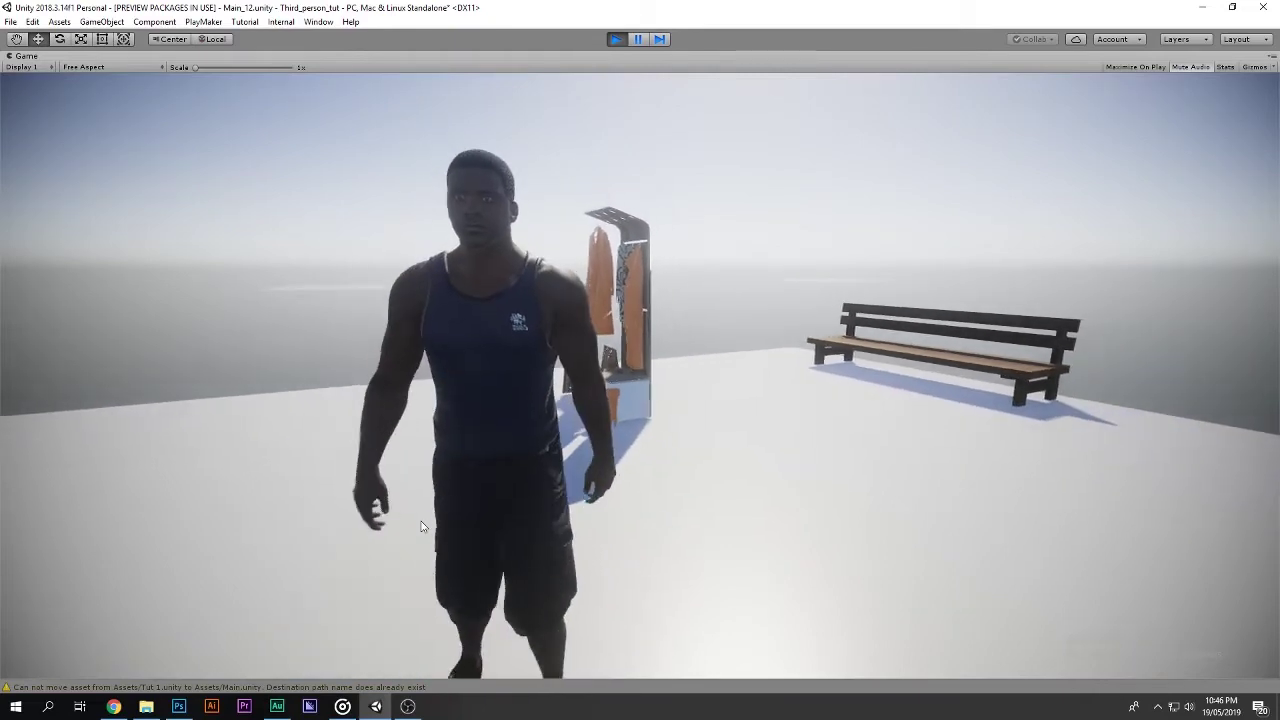
mouse_move(451, 504)
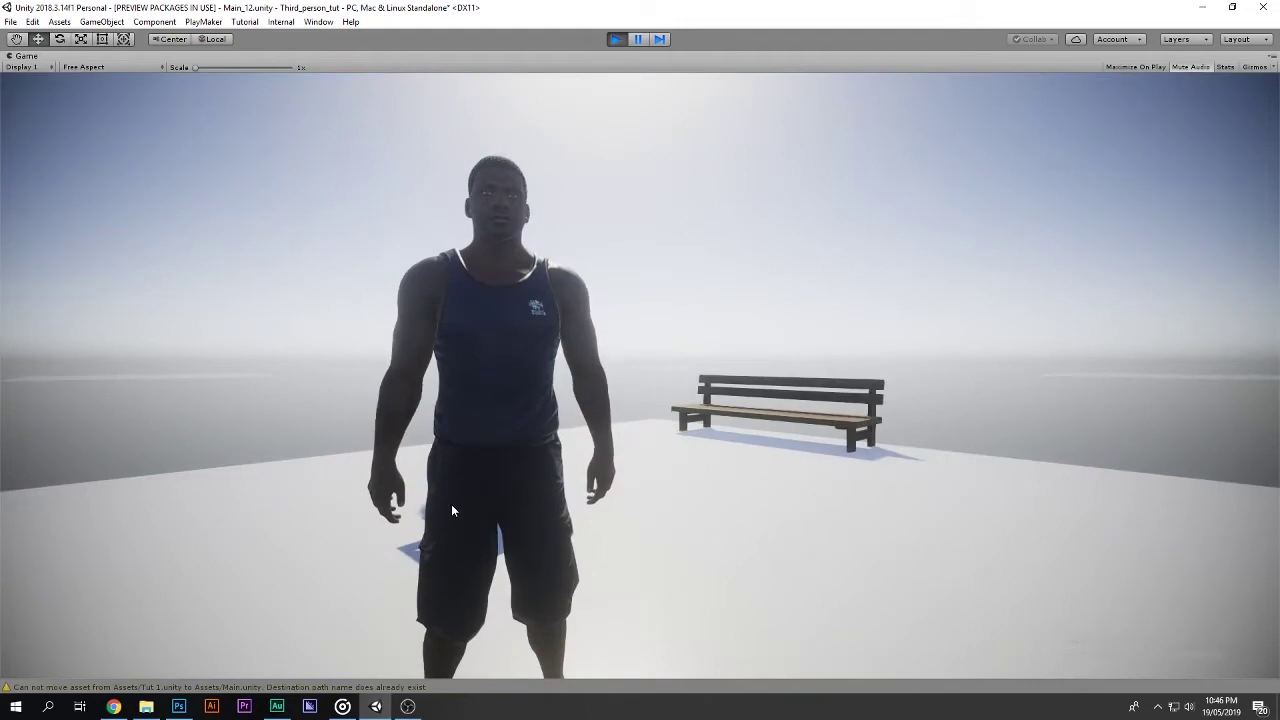
key("s")
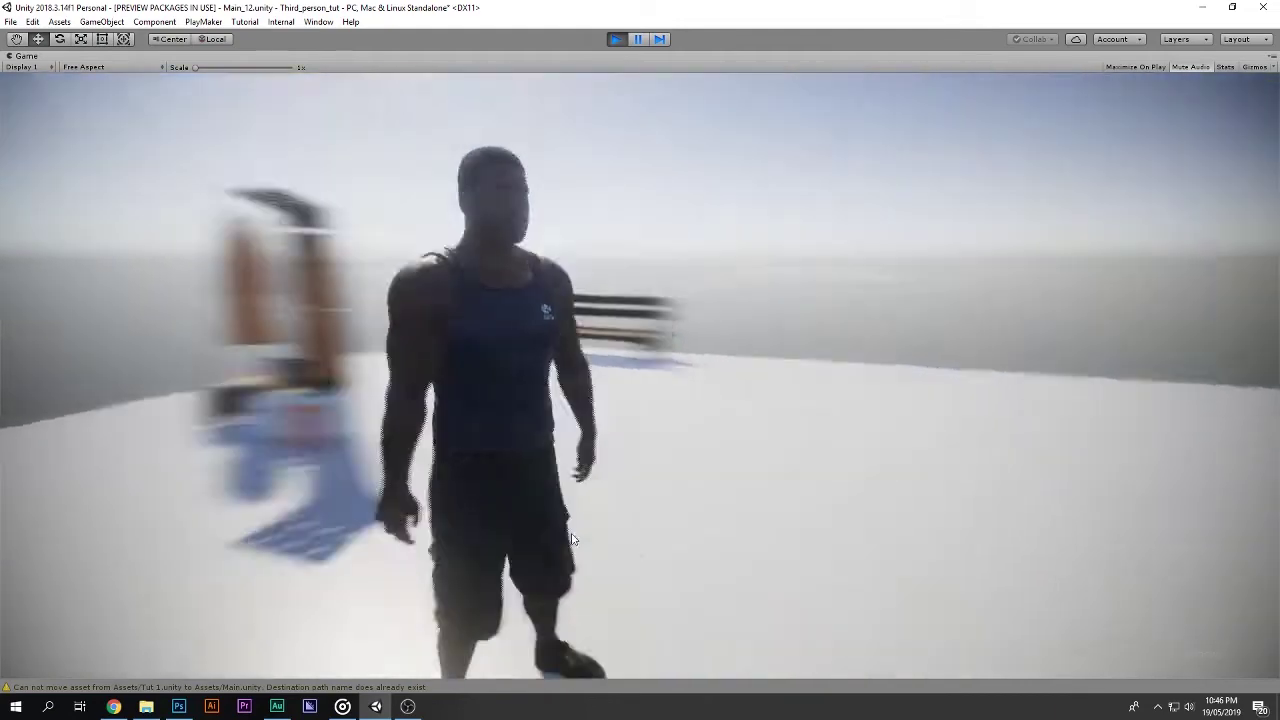
key("w")
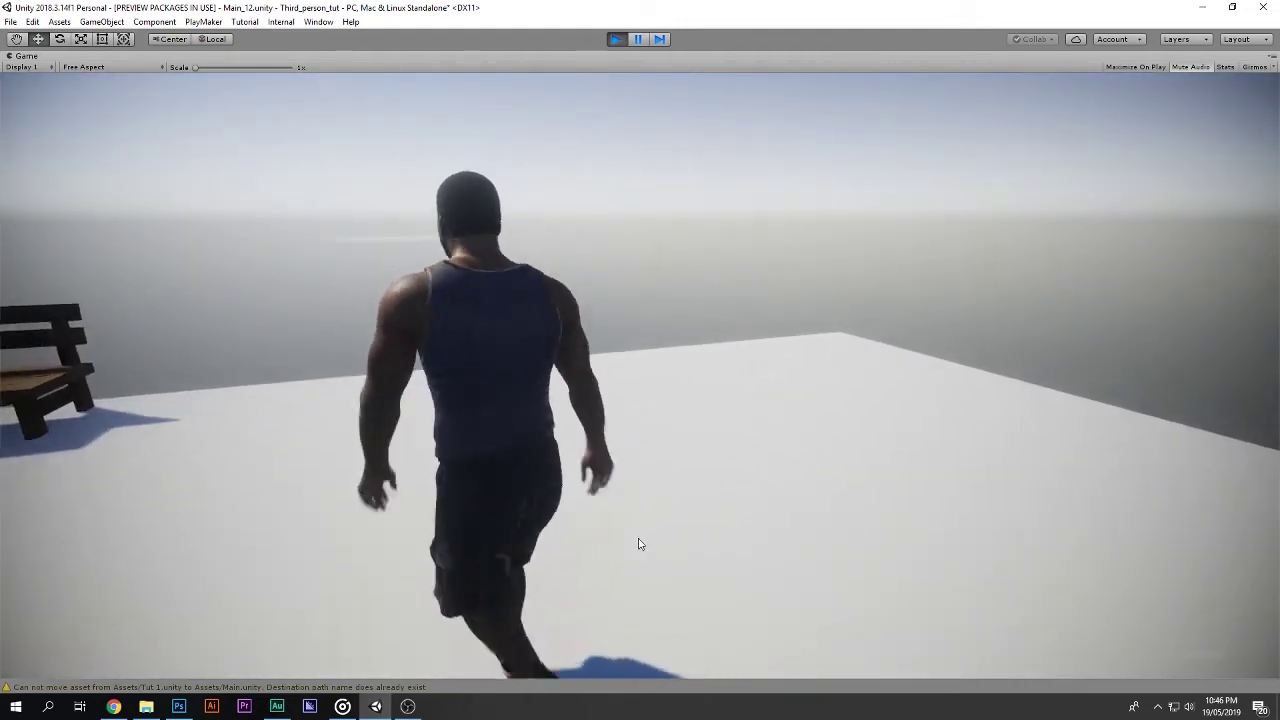
key("a")
key("s")
key("d")
key("w")
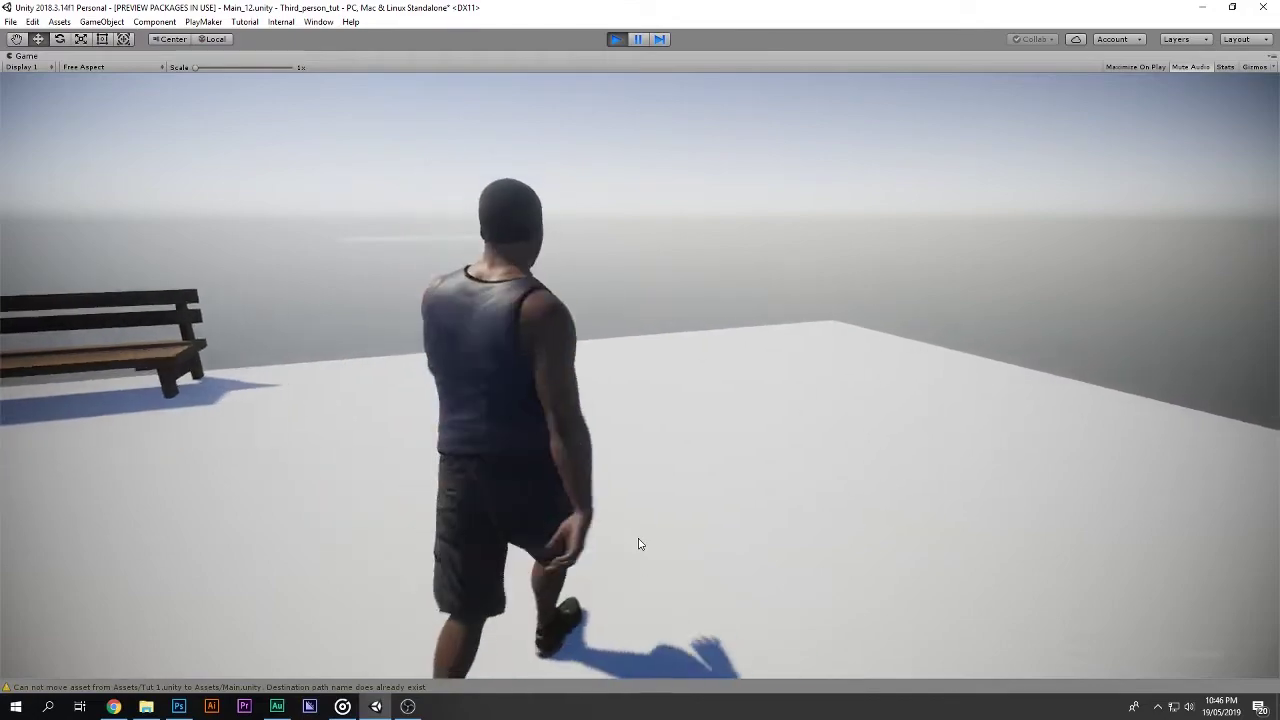
Switch to Trevor through the character-select wheel, then stop Play mode.
key("Tab")
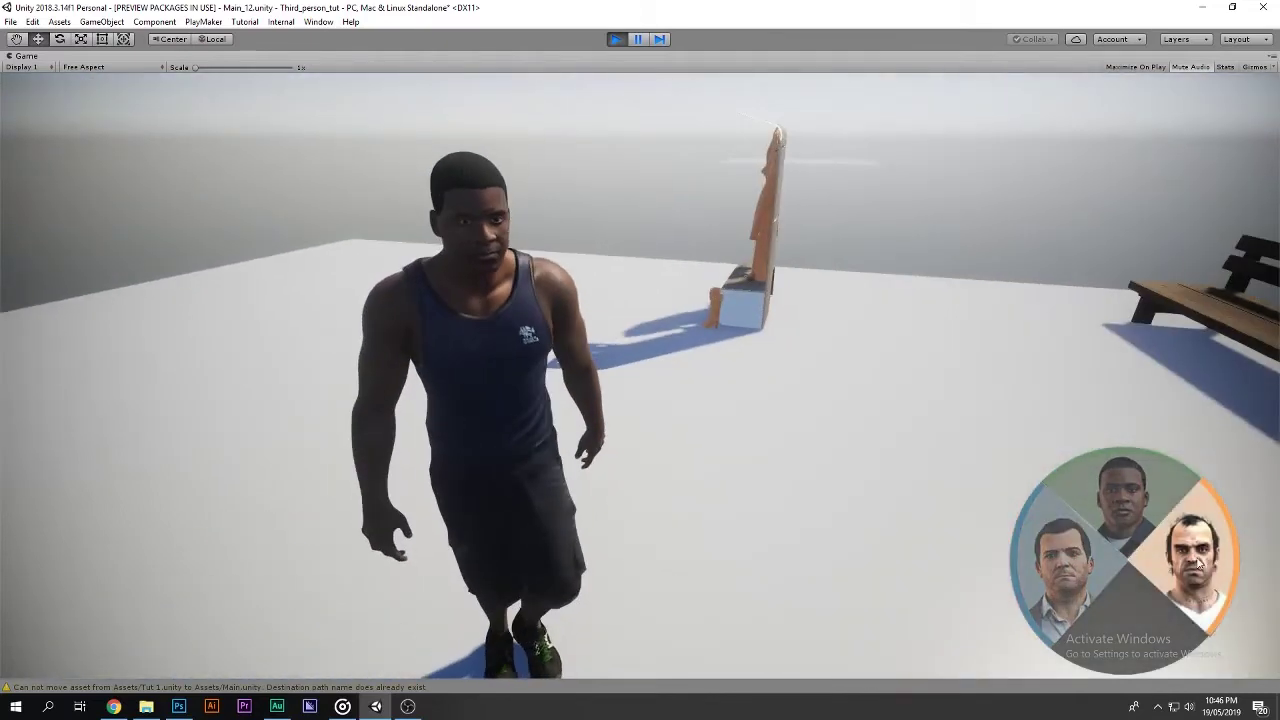
left_click(1190, 556)
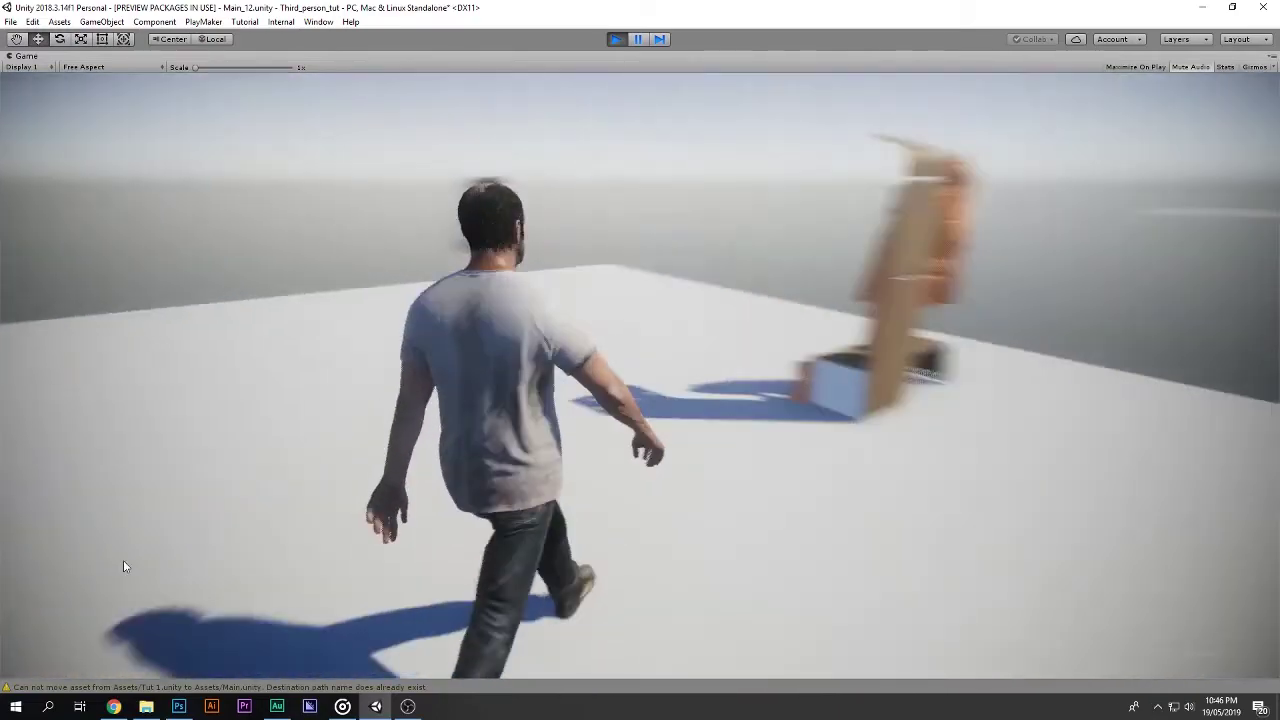
key("ctrl+p")
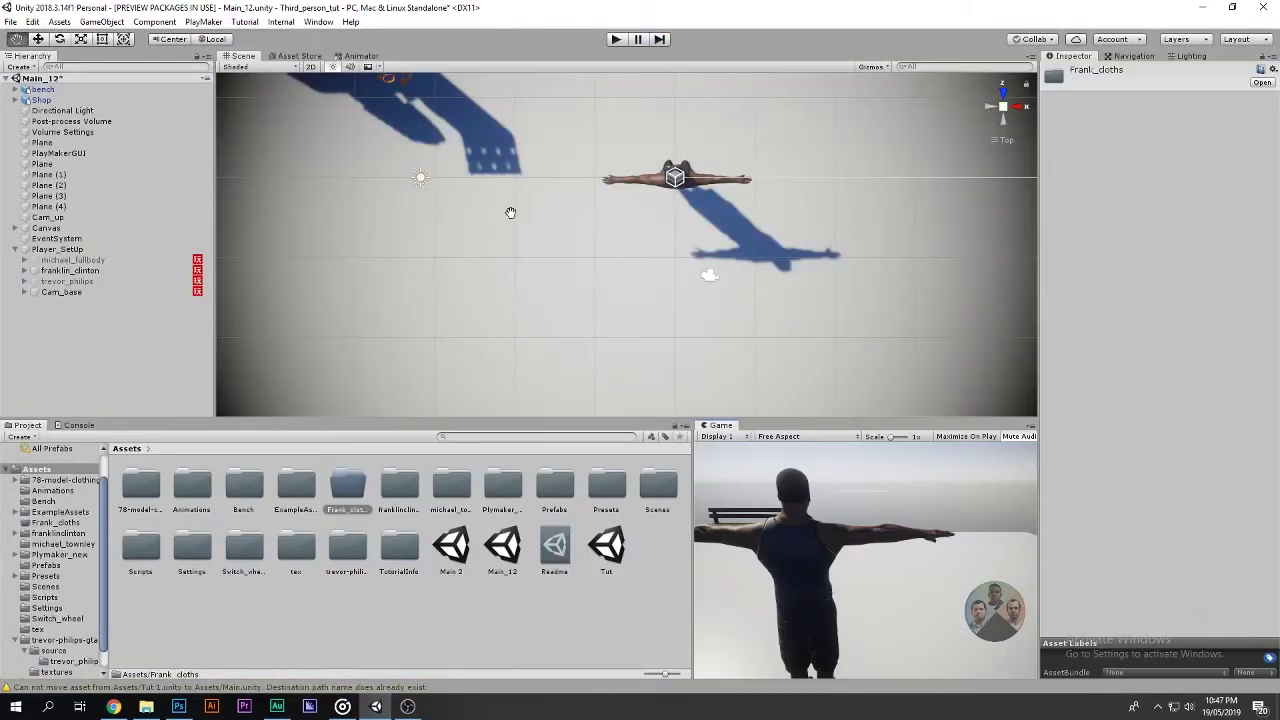
Hide the bench and select the Shop wardrobe object.
mouse_move(572, 318)
left_mouse_down("alt")
mouse_move(724, 355)
mouse_move(698, 178)
left_mouse_up("alt")
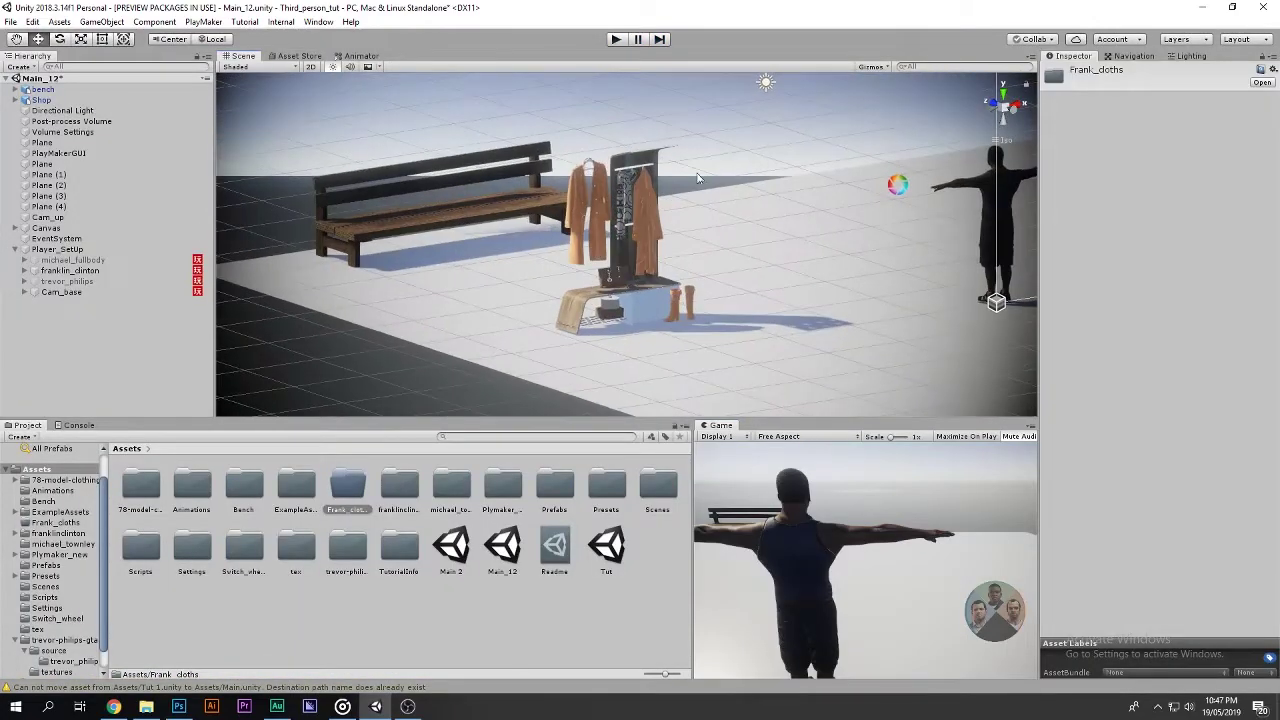
left_click(433, 248)
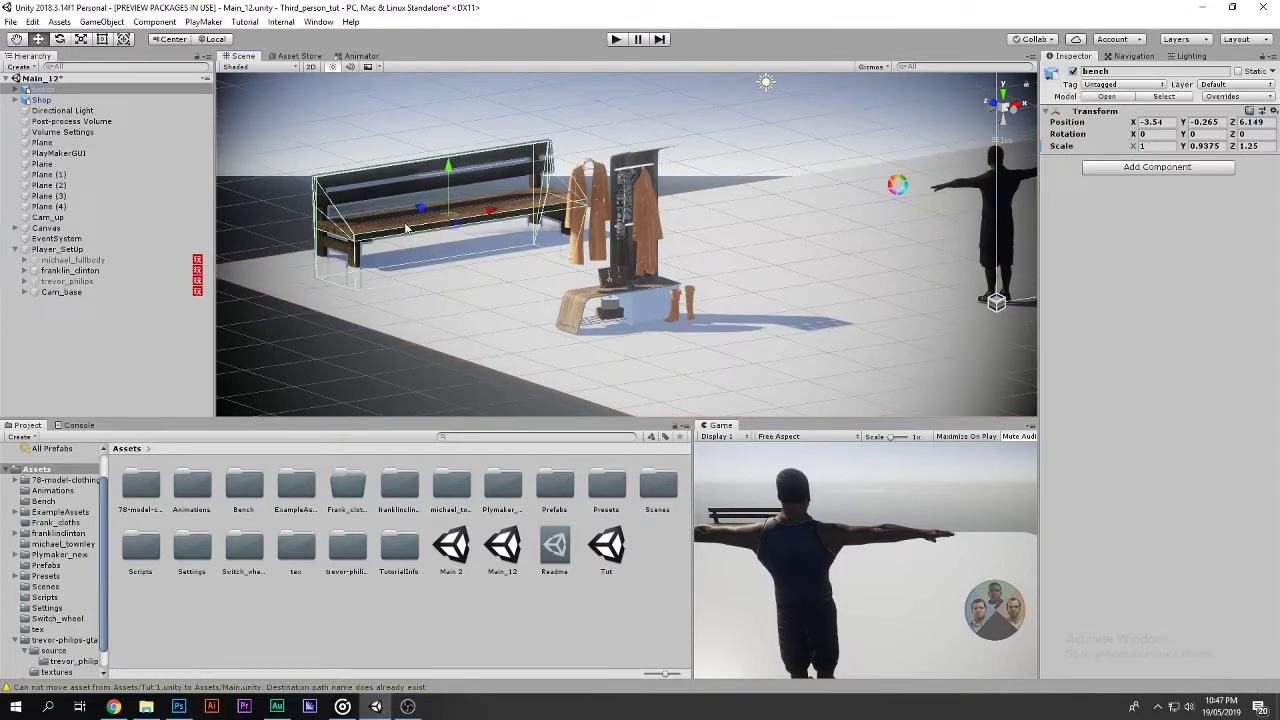
left_click(1073, 72)
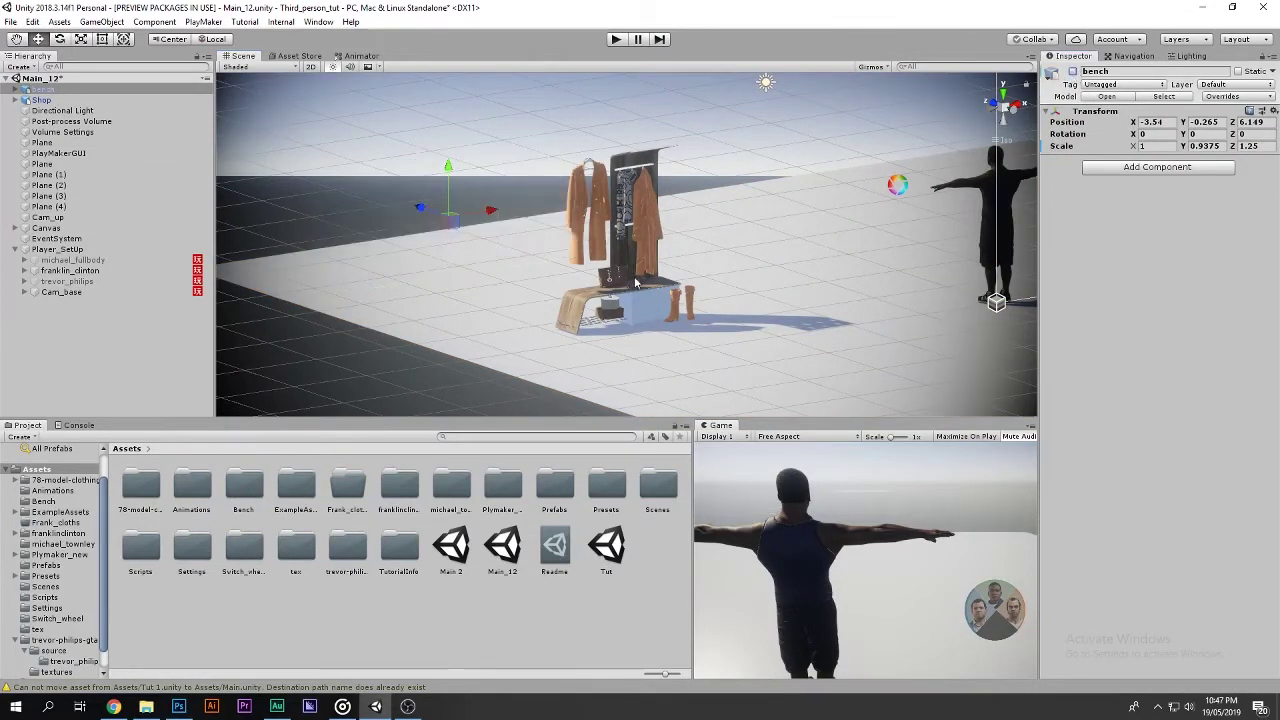
left_click(607, 290)
In Top view, stretch the Shop Box Collider so Size Y grows from about 0.448 to 0.507.
mouse_move(465, 105)
left_mouse_down("alt")
mouse_move(647, 244)
mouse_move(559, 200)
mouse_move(549, 280)
left_mouse_up("alt")
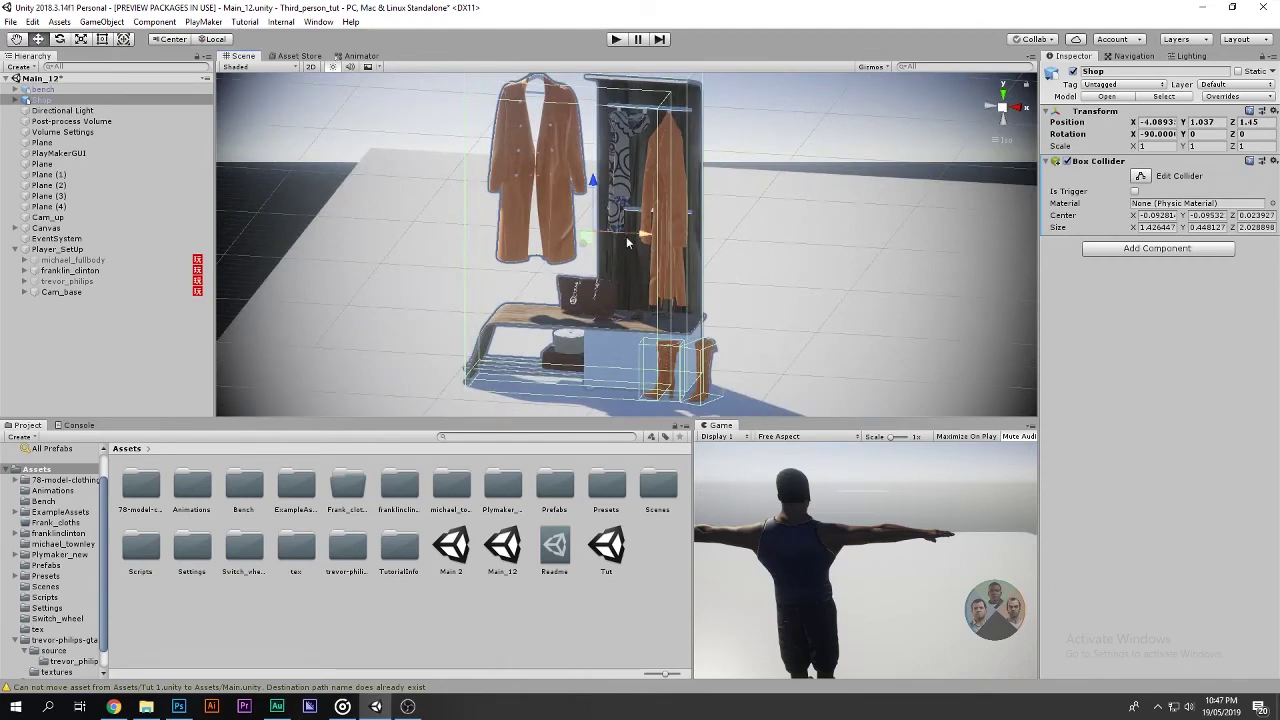
scroll(381, 236, "down", 2)
left_click_drag(702, 254, 547, 224, "alt")
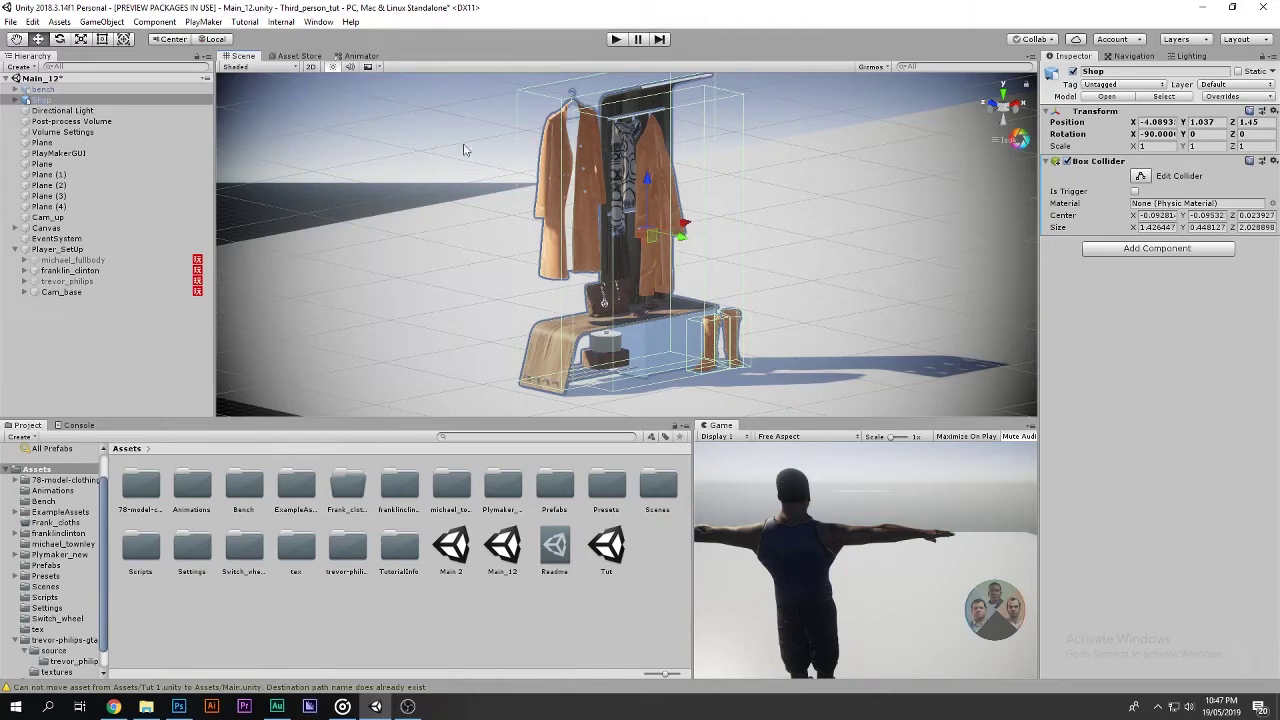
left_click_drag(819, 223, 402, 194, "alt")
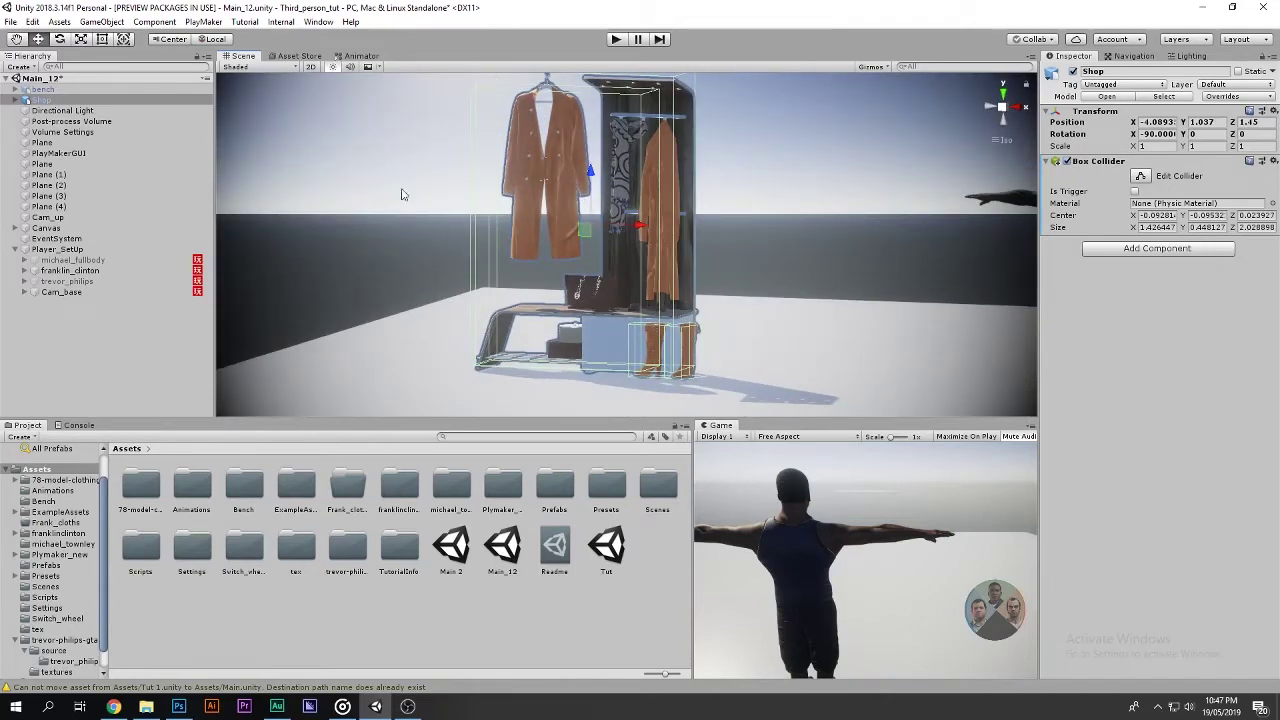
left_click_drag(630, 138, 600, 160, "alt")
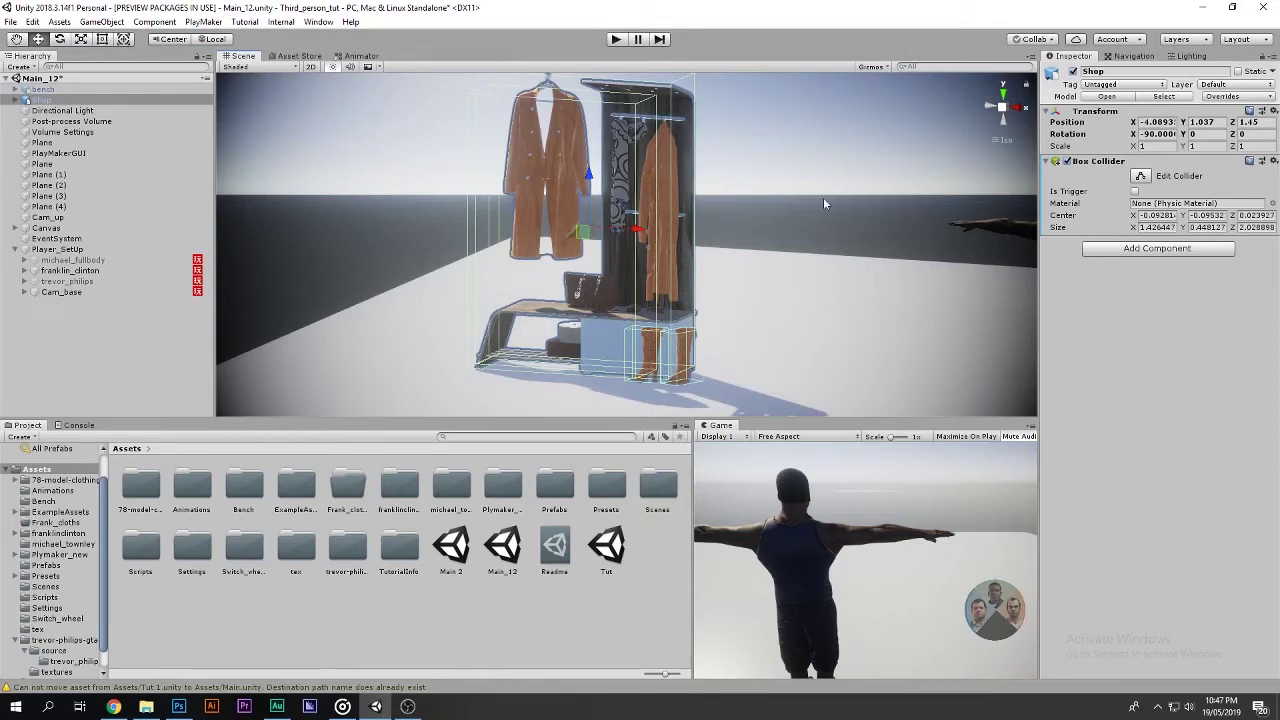
left_click(1140, 175)
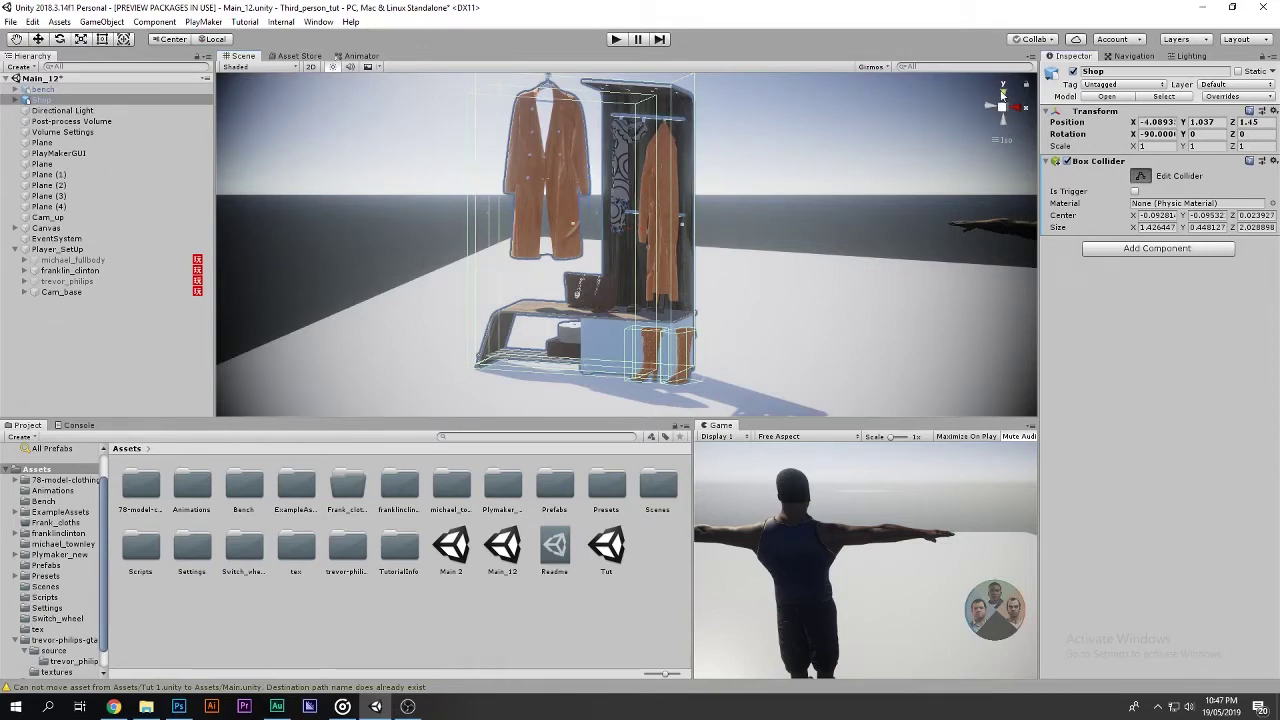
left_click(1003, 92)
left_click_drag(594, 301, 596, 313)
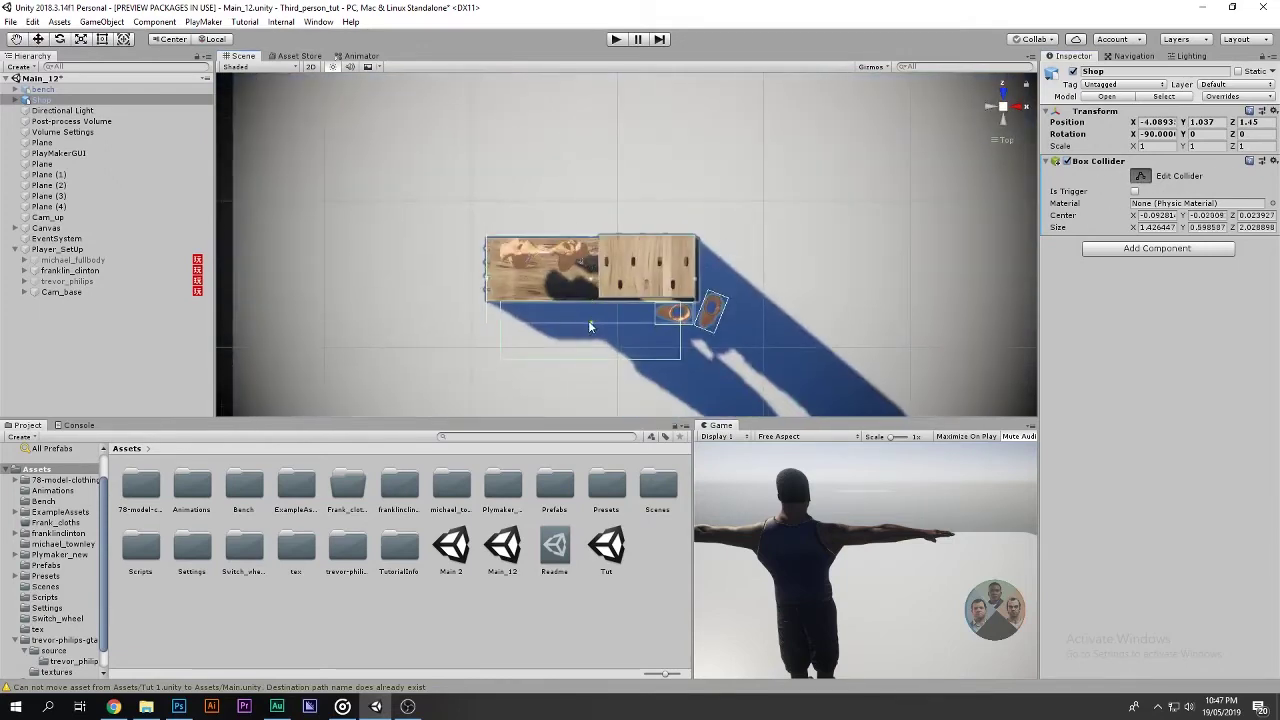
Remove the Play Maker FSM component from Shop's Trigger child.
right_click(57, 101)
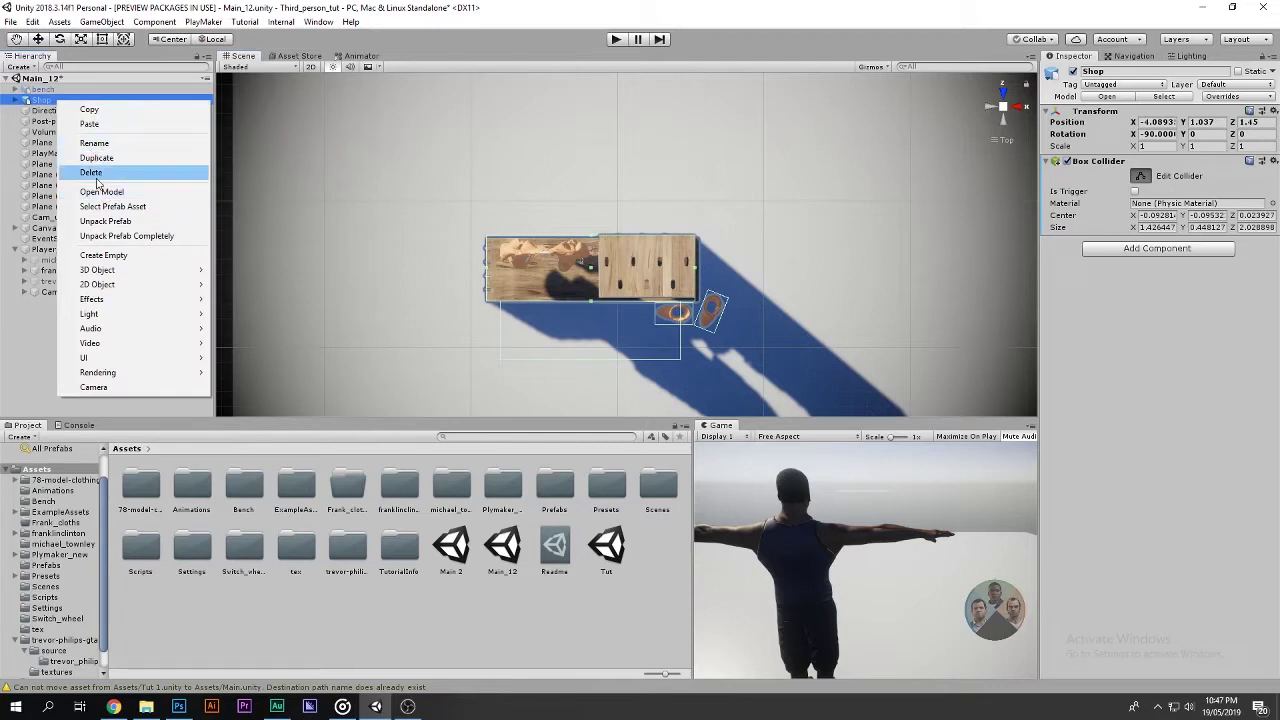
left_click(15, 105)
left_click(15, 100)
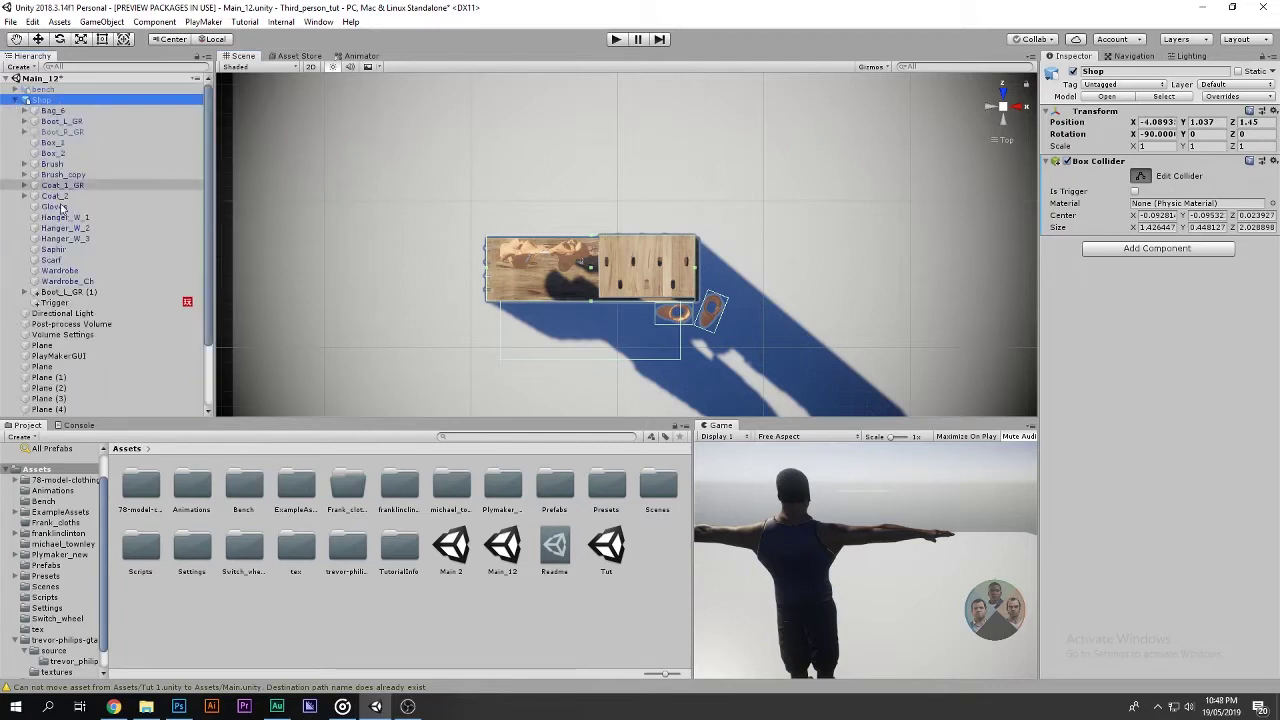
left_click(40, 302)
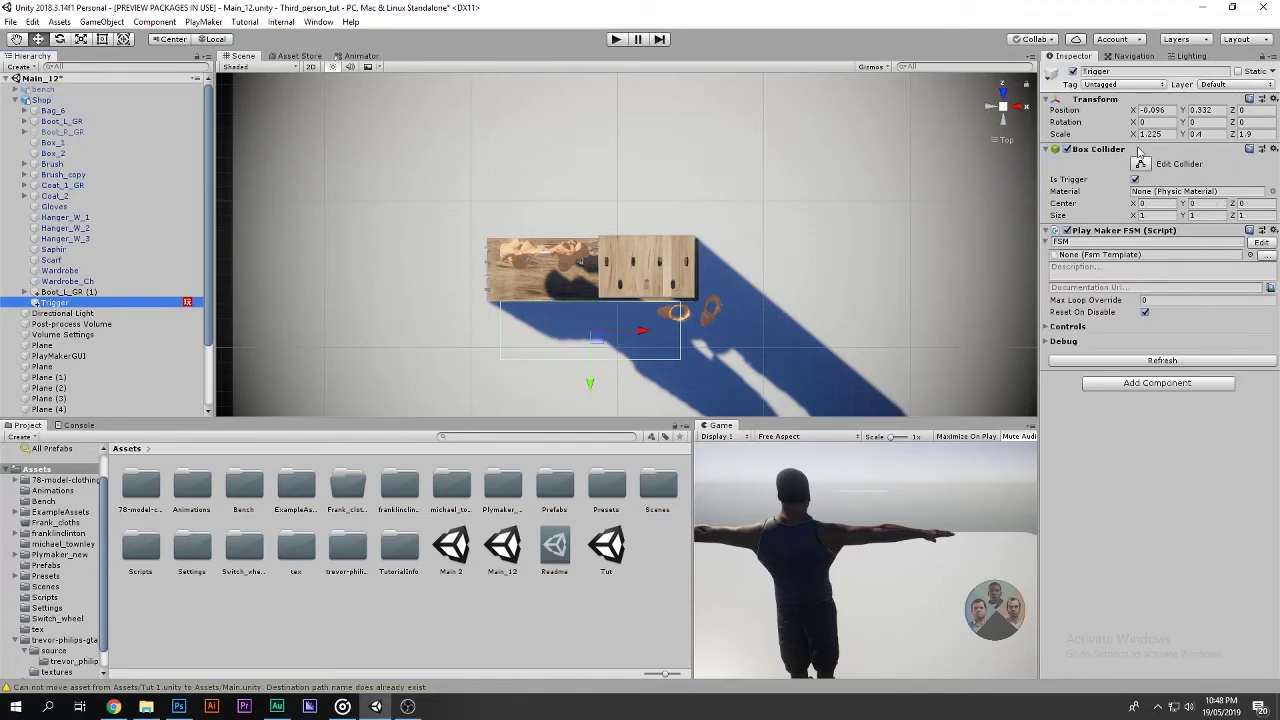
mouse_move(675, 354)
left_mouse_down("alt")
mouse_move(865, 192)
mouse_move(668, 230)
left_mouse_up("alt")
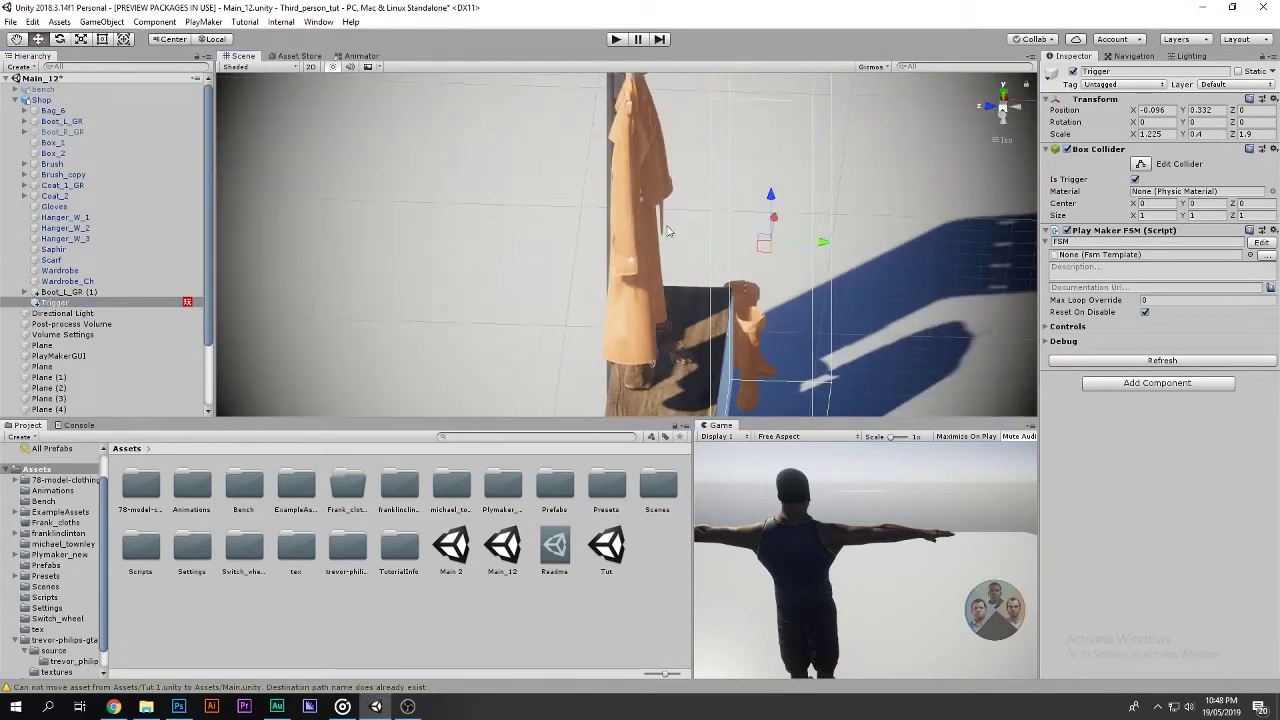
left_click(1008, 97)
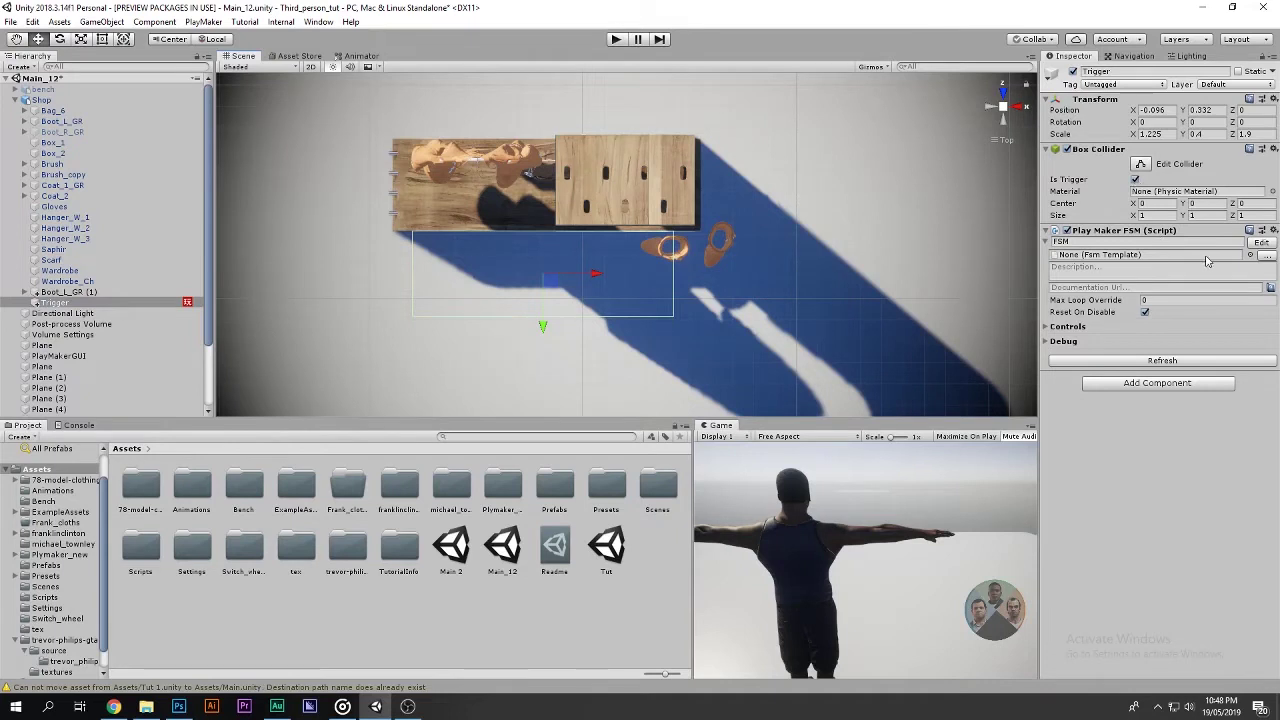
left_click(1275, 232)
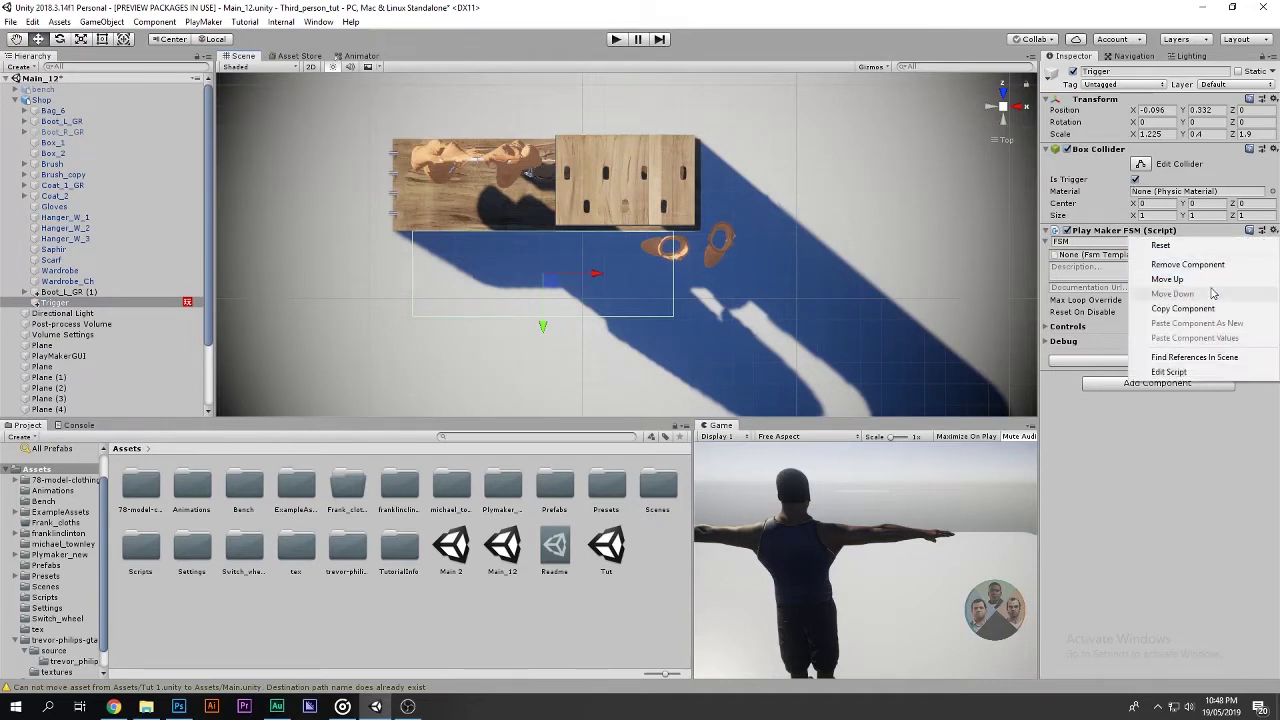
left_click(1168, 259)
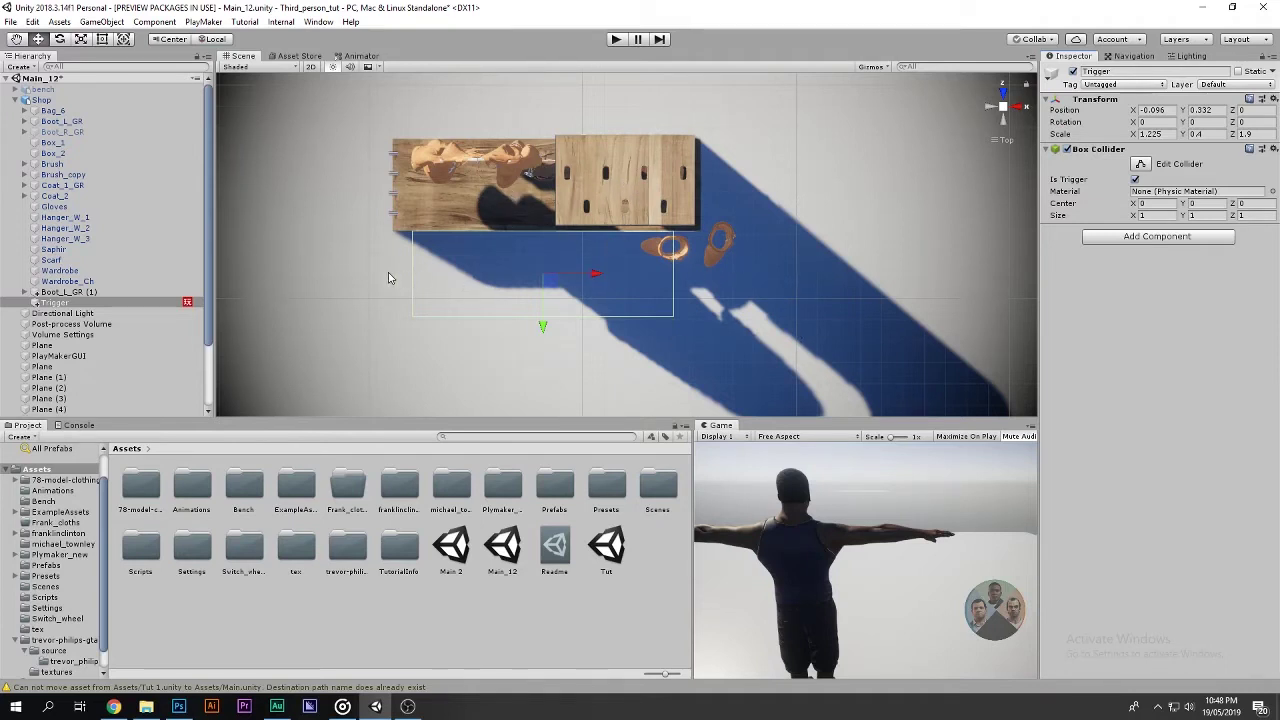
Open the Plymaker_new folder showing its Gizmos, PlayMaker and Plugins subfolders.
mouse_move(521, 298)
left_mouse_down("alt")
mouse_move(365, 124)
mouse_move(447, 200)
left_mouse_up("alt")
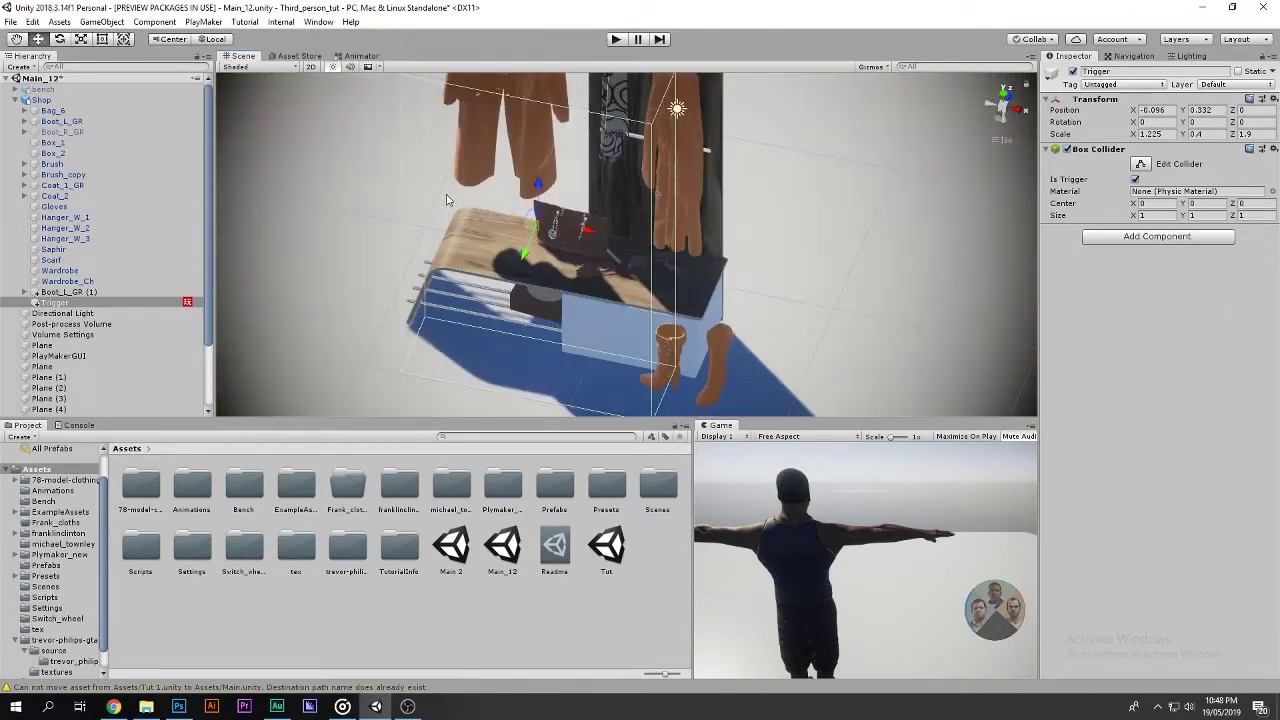
left_click(516, 495)
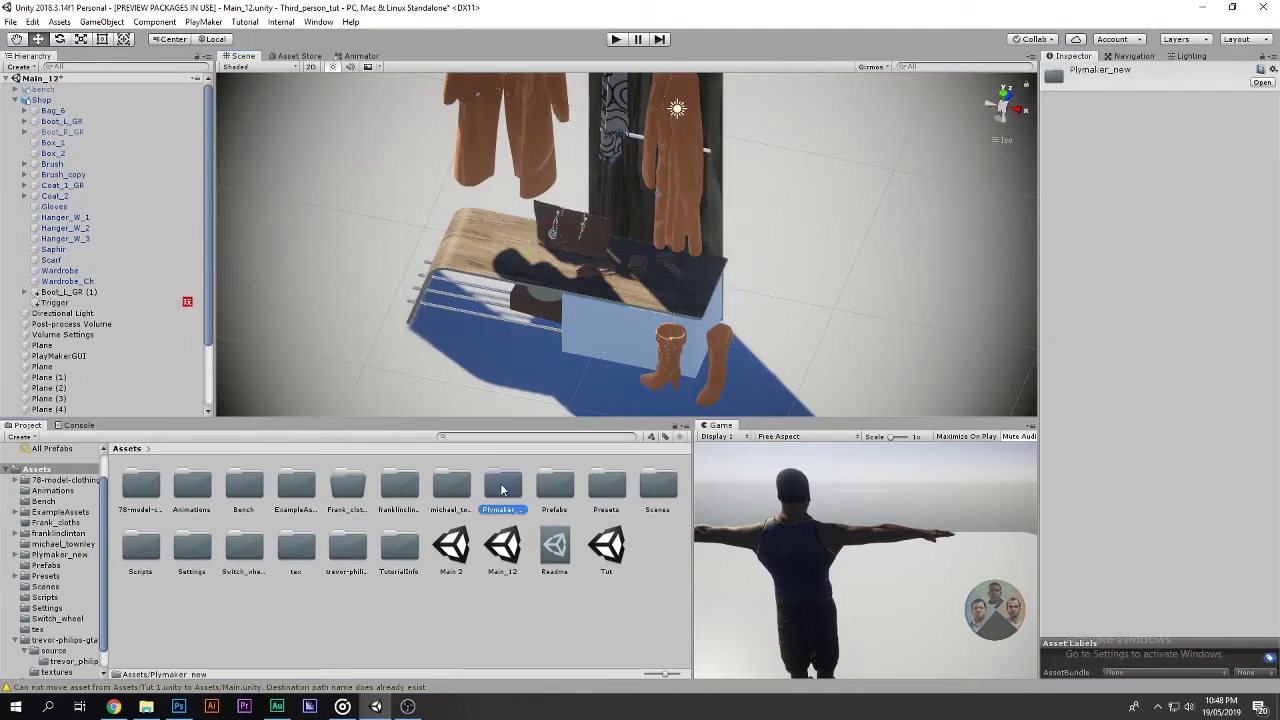
double_click(502, 489)
left_click(132, 482)
left_click(228, 488, "shift")
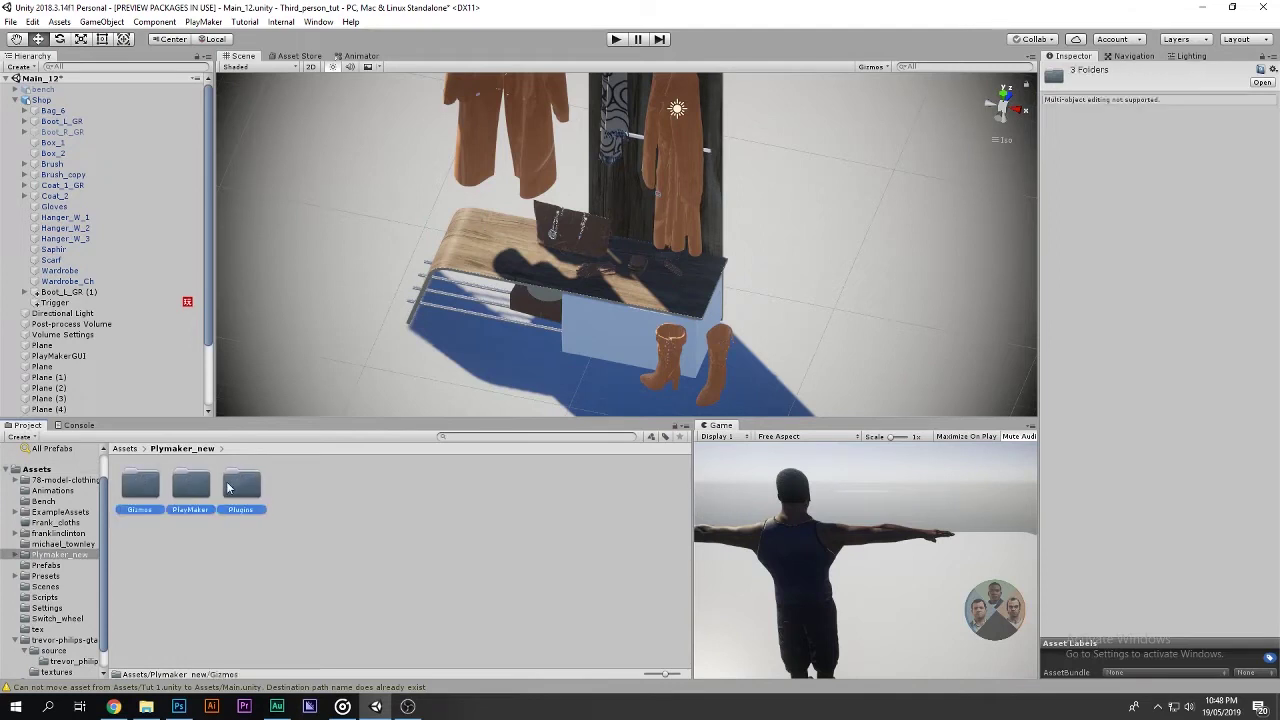
left_click(192, 563)
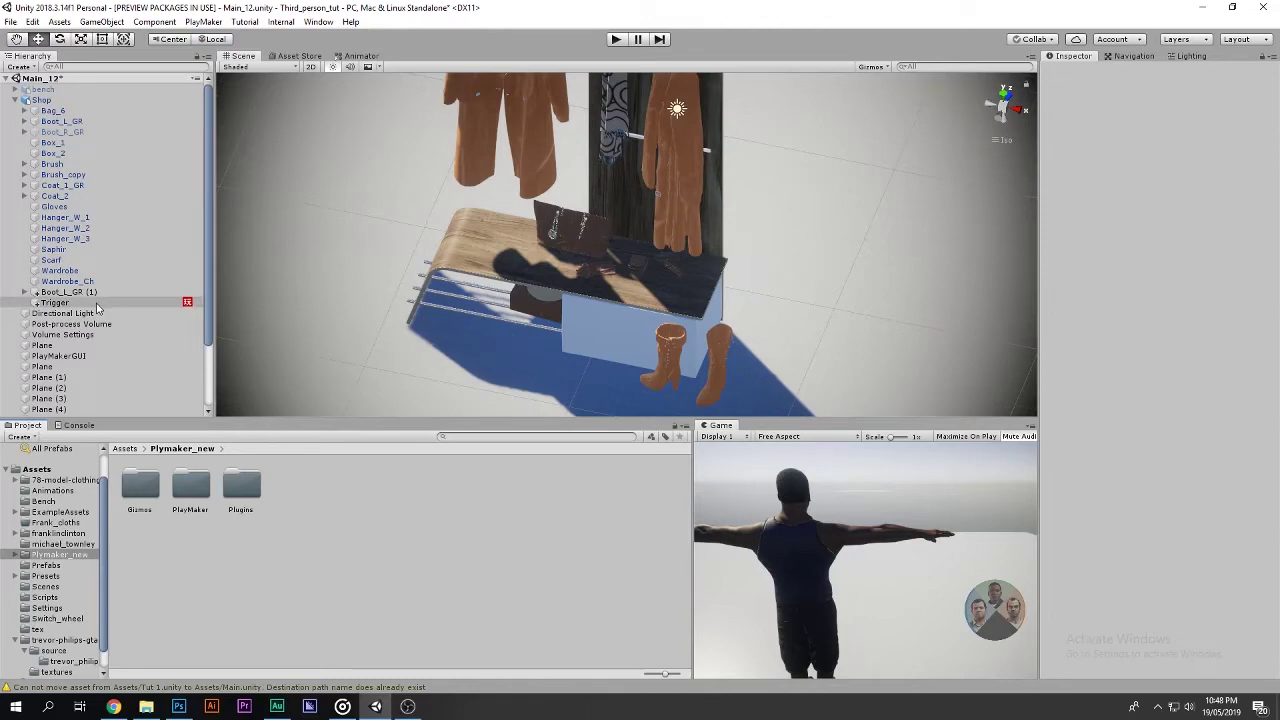
Select michael_fullbody in the Hierarchy to inspect its FSMs.
left_click(45, 345)
scroll(100, 300, "down", 3)
left_click(72, 380)
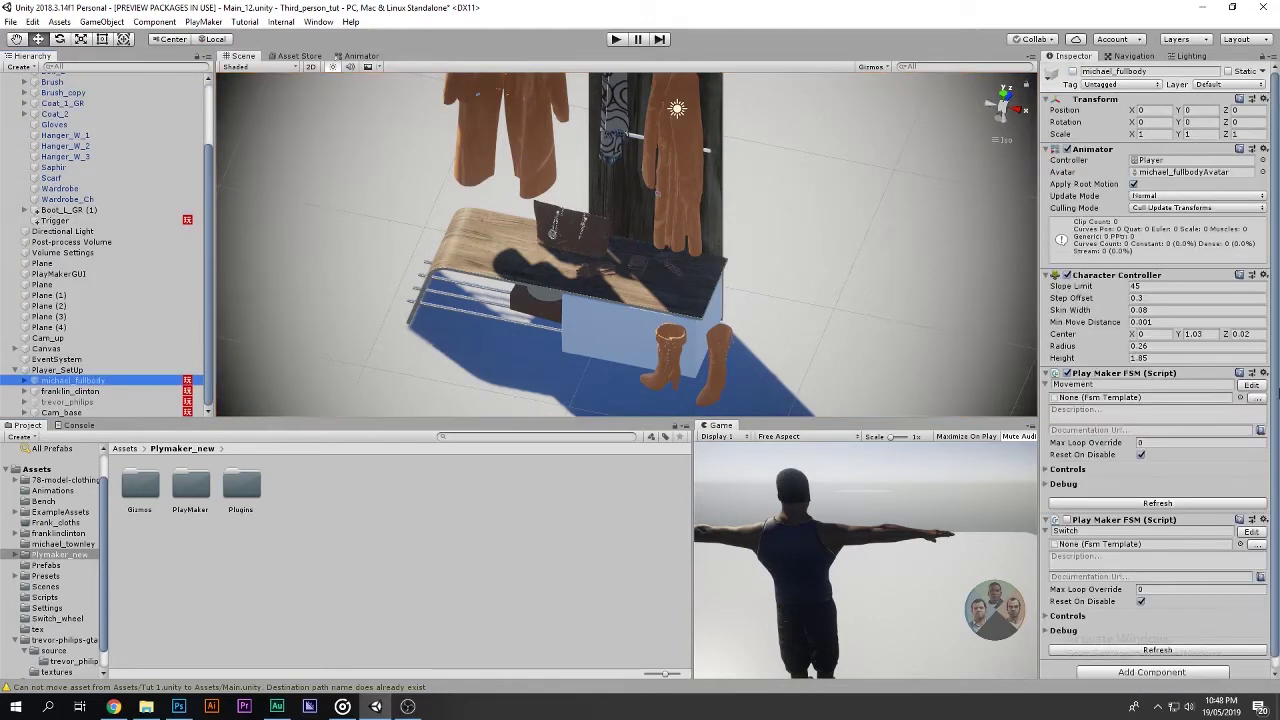
left_click(1252, 385)
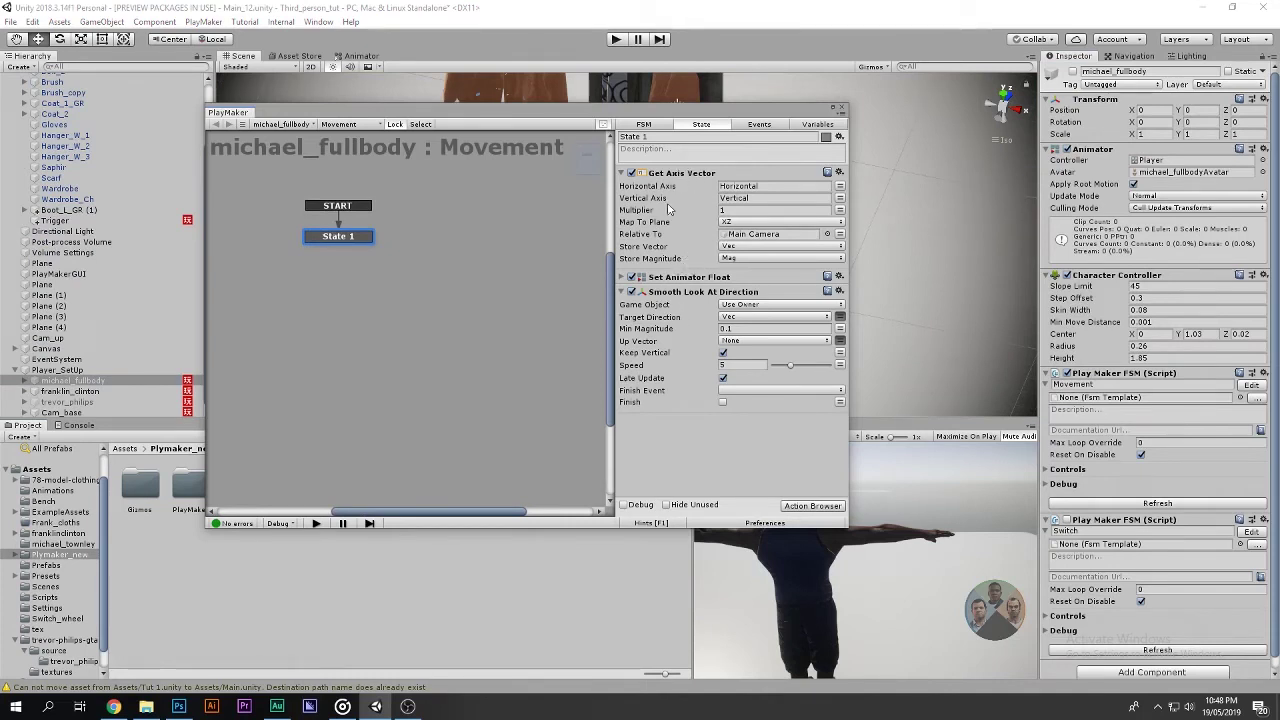
left_click(621, 173)
left_click(622, 203)
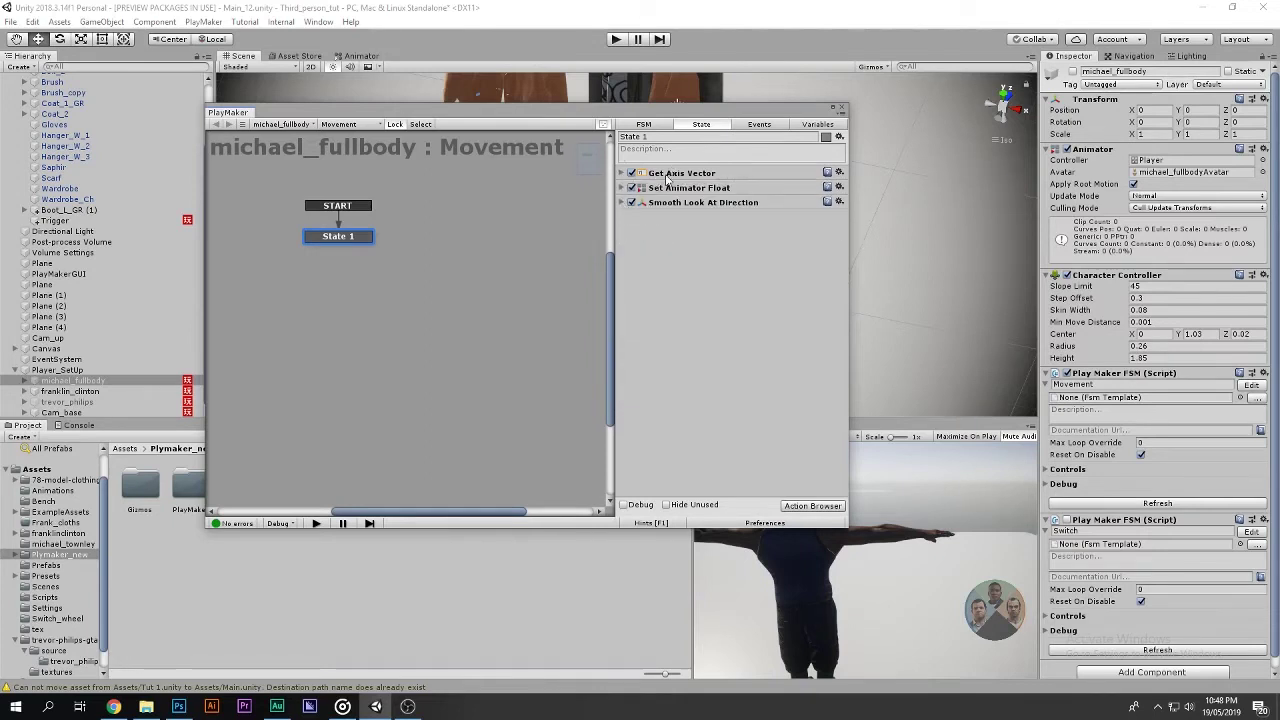
left_click(668, 175)
left_click(672, 189)
left_click(680, 204)
left_click(680, 176)
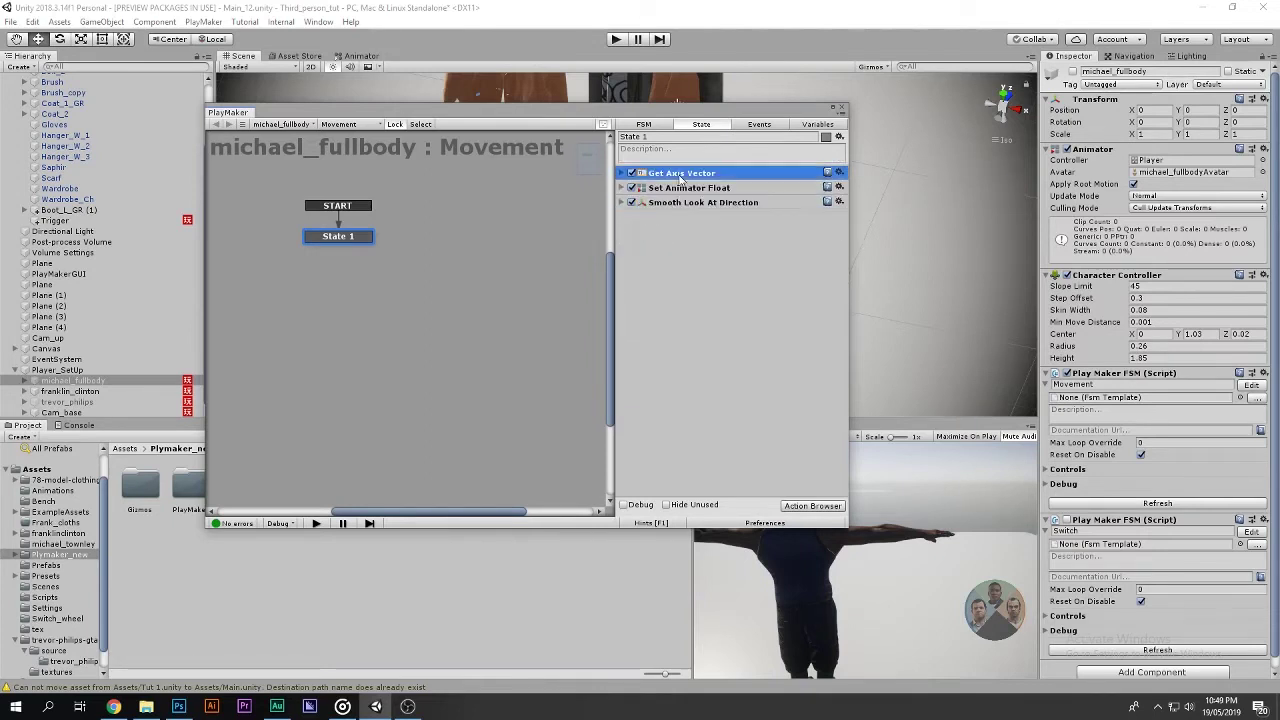
left_click(683, 189)
left_click(682, 205)
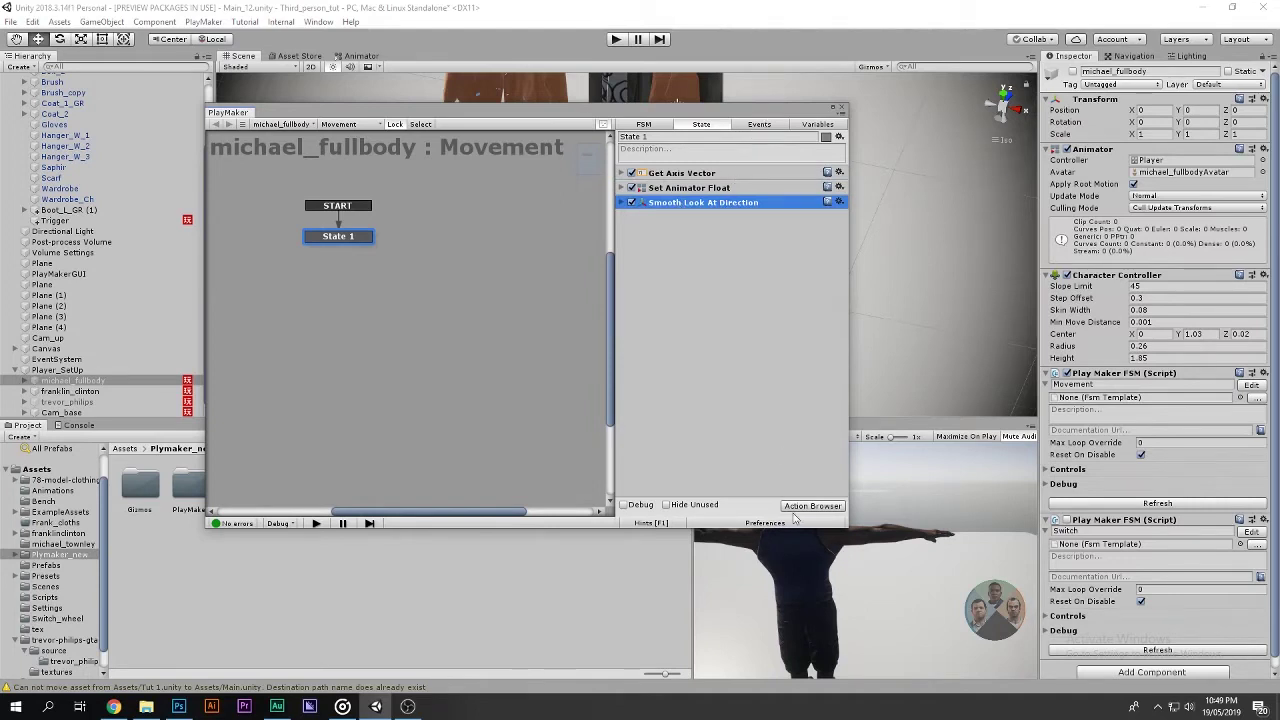
left_click(621, 173)
left_click(621, 173)
left_click(843, 106)
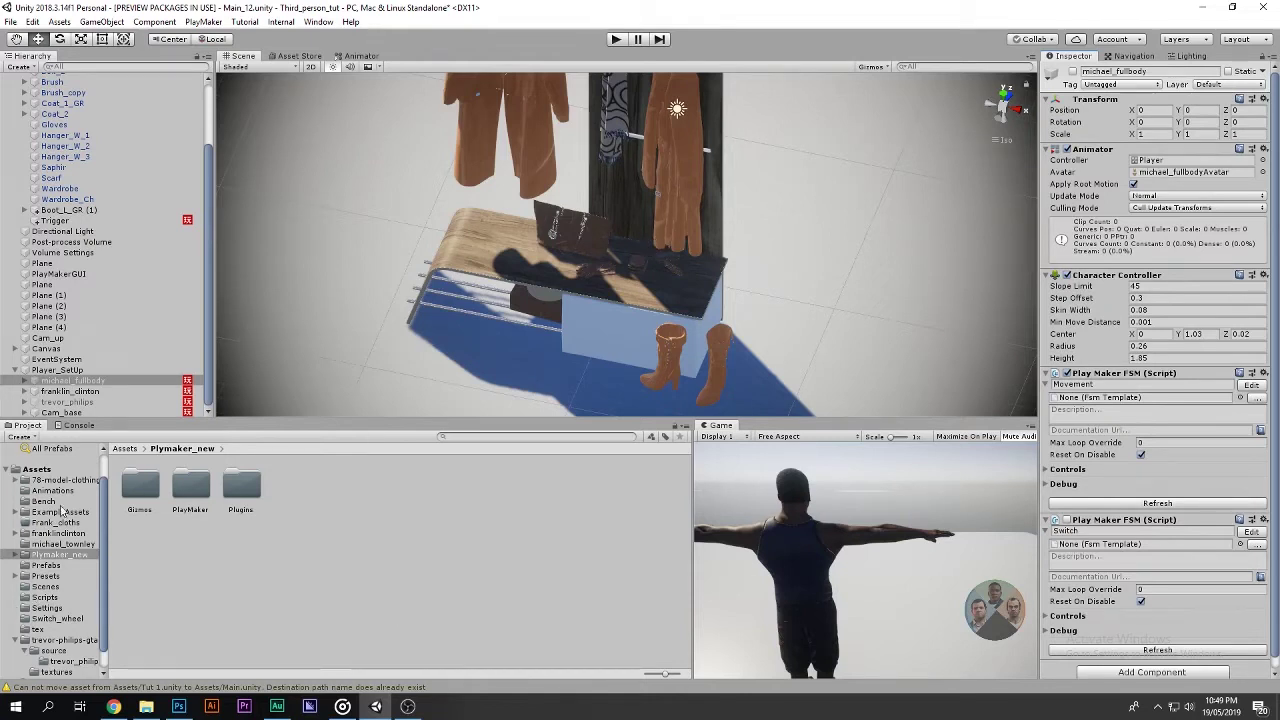
left_click(56, 220)
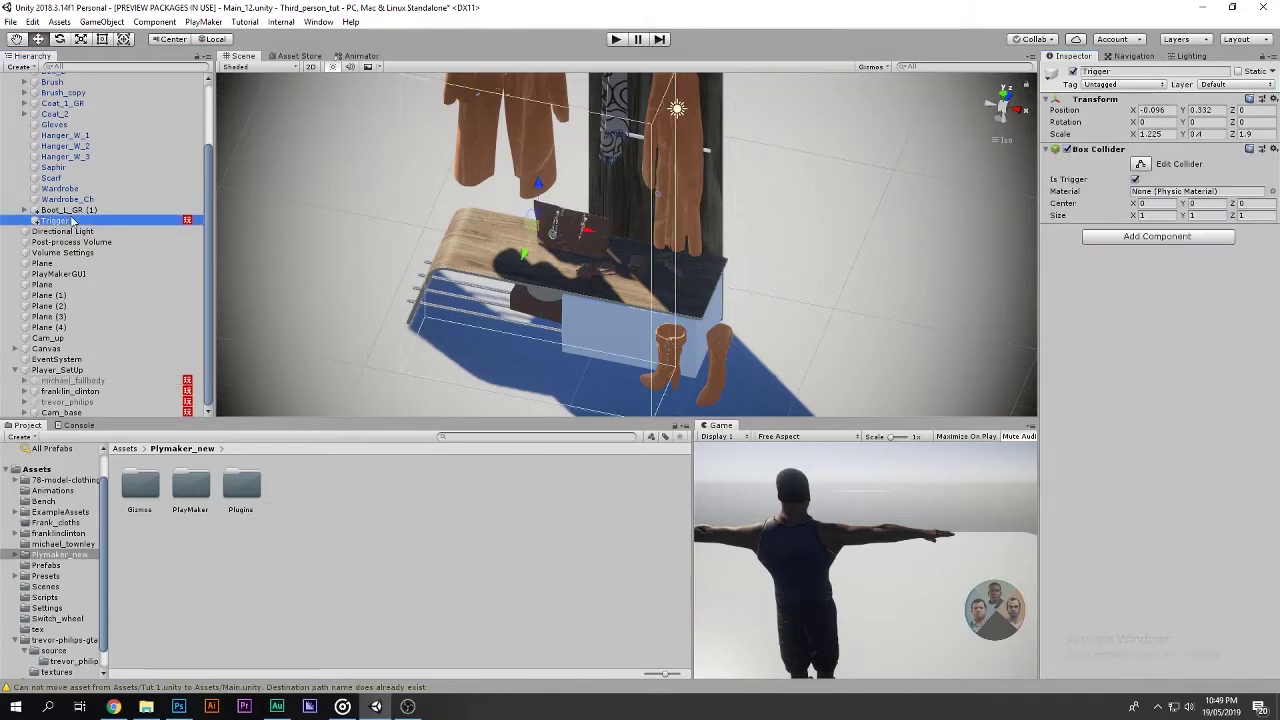
Add a PlayMakerFSM component to Trigger and open it in the PlayMaker editor.
left_click(1148, 238)
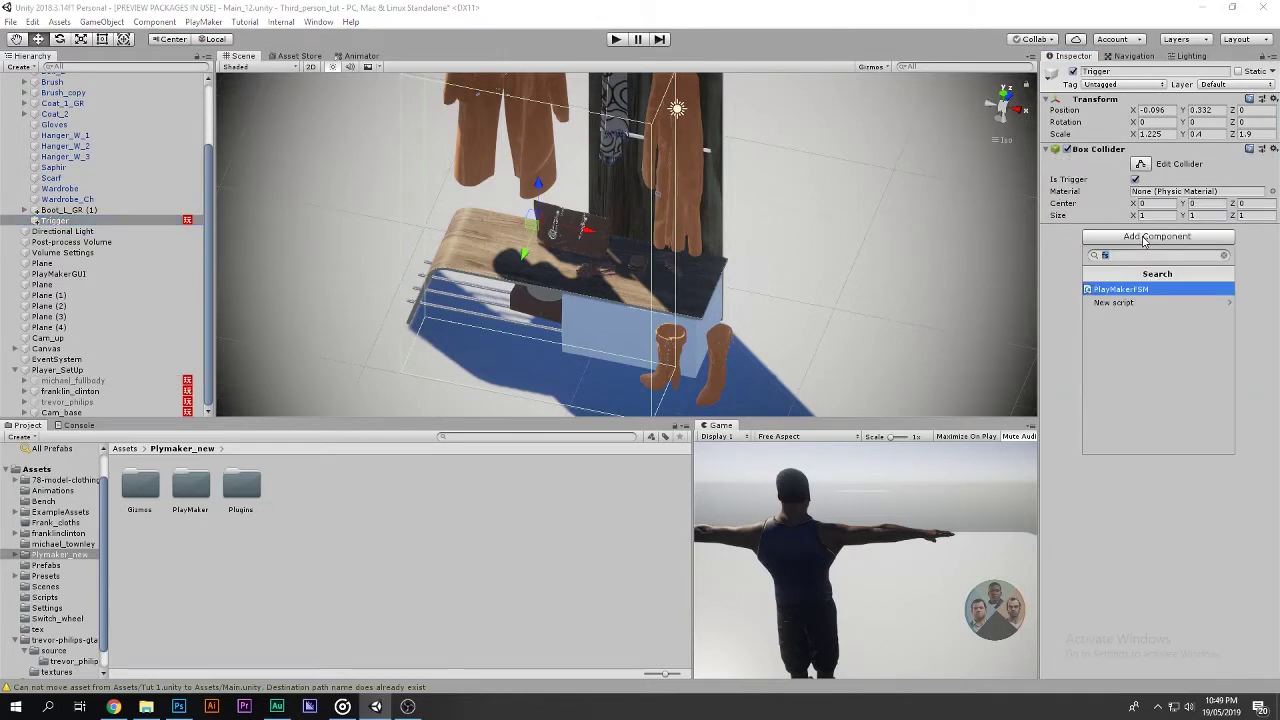
type("fsm,")
key("Return")
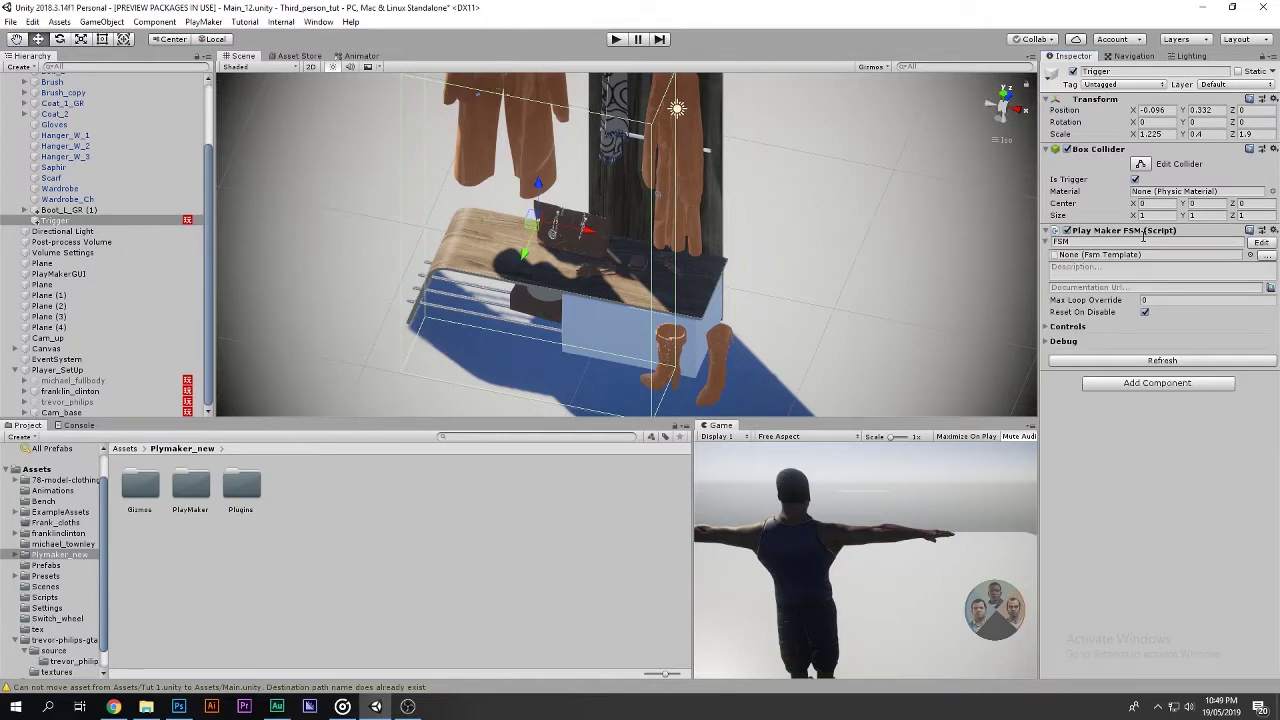
left_click(1262, 242)
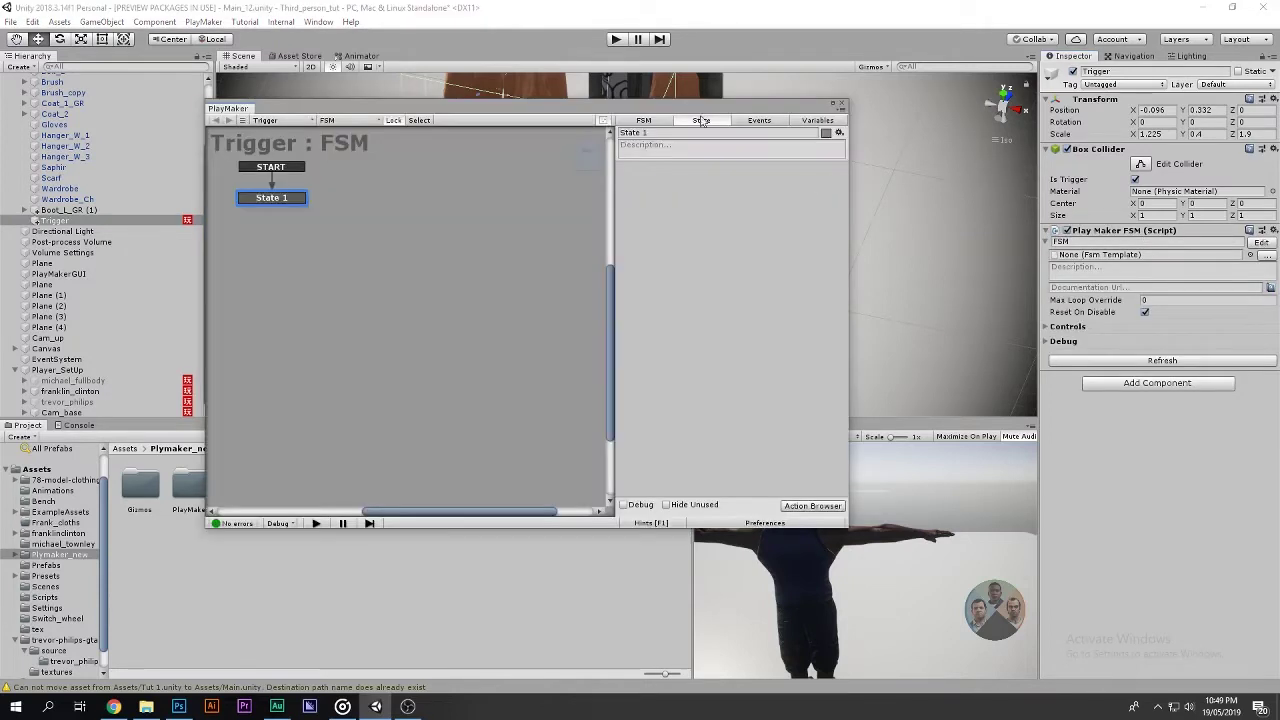
Frame the Trigger in the Scene view, undo an accidental move, and open the Action Browser.
left_click_drag(698, 108, 822, 396)
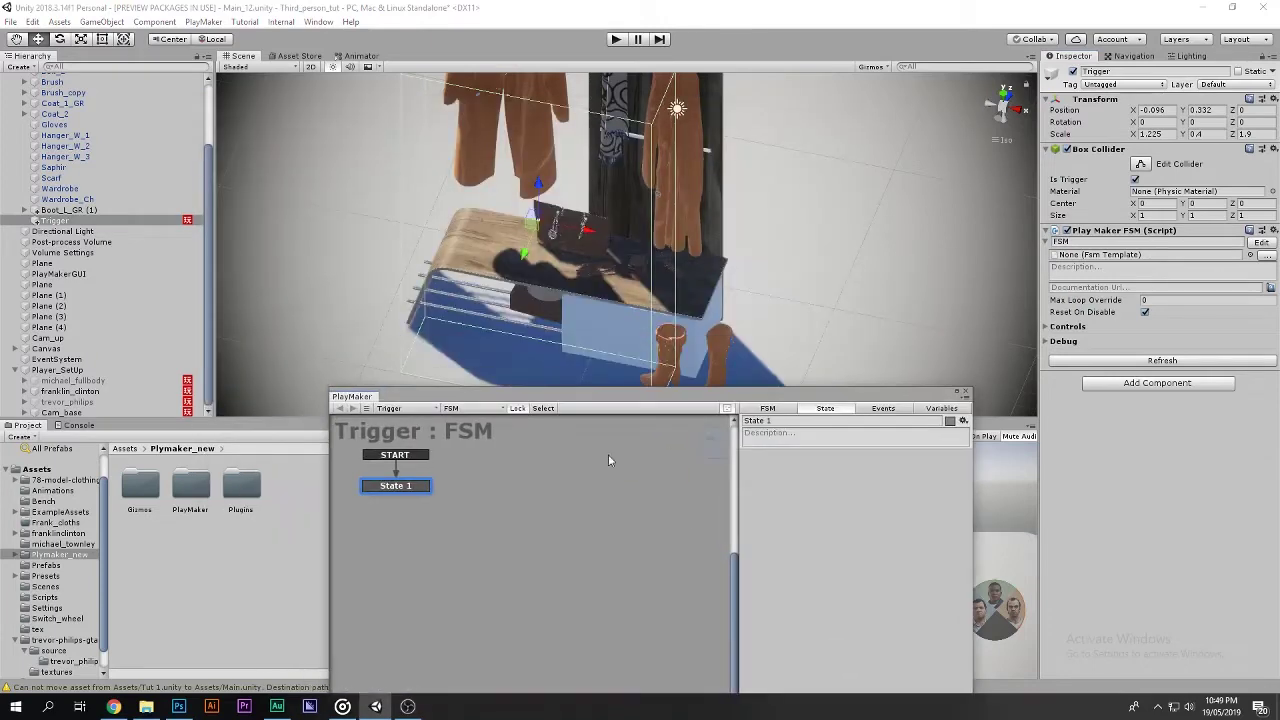
double_click(52, 220)
left_click_drag(573, 265, 631, 303)
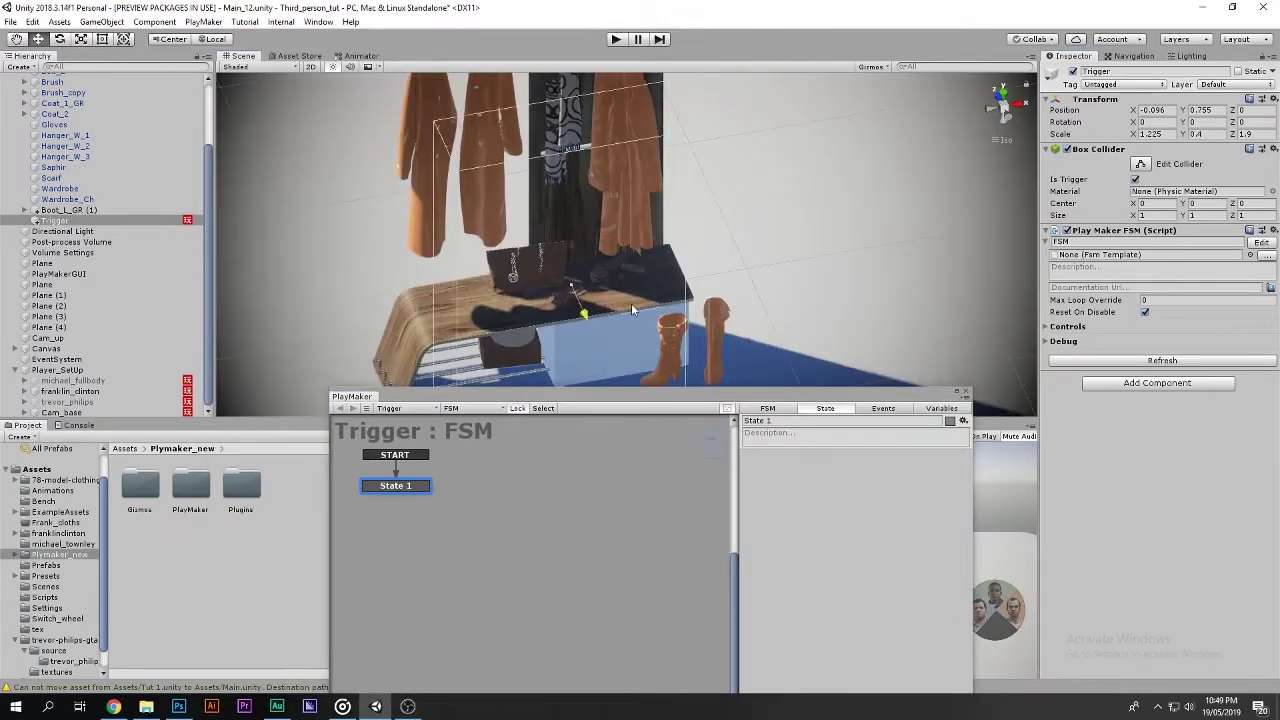
key("ctrl+z")
left_click_drag(709, 396, 590, 126)
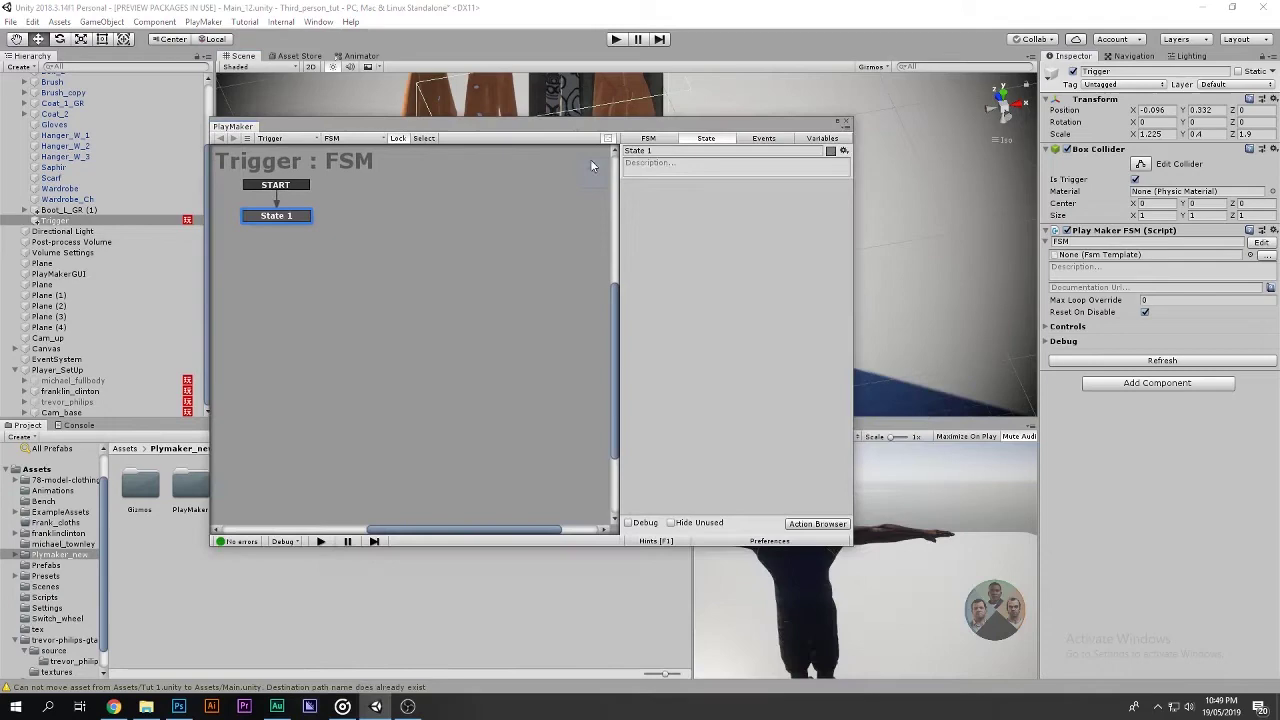
double_click(716, 297)
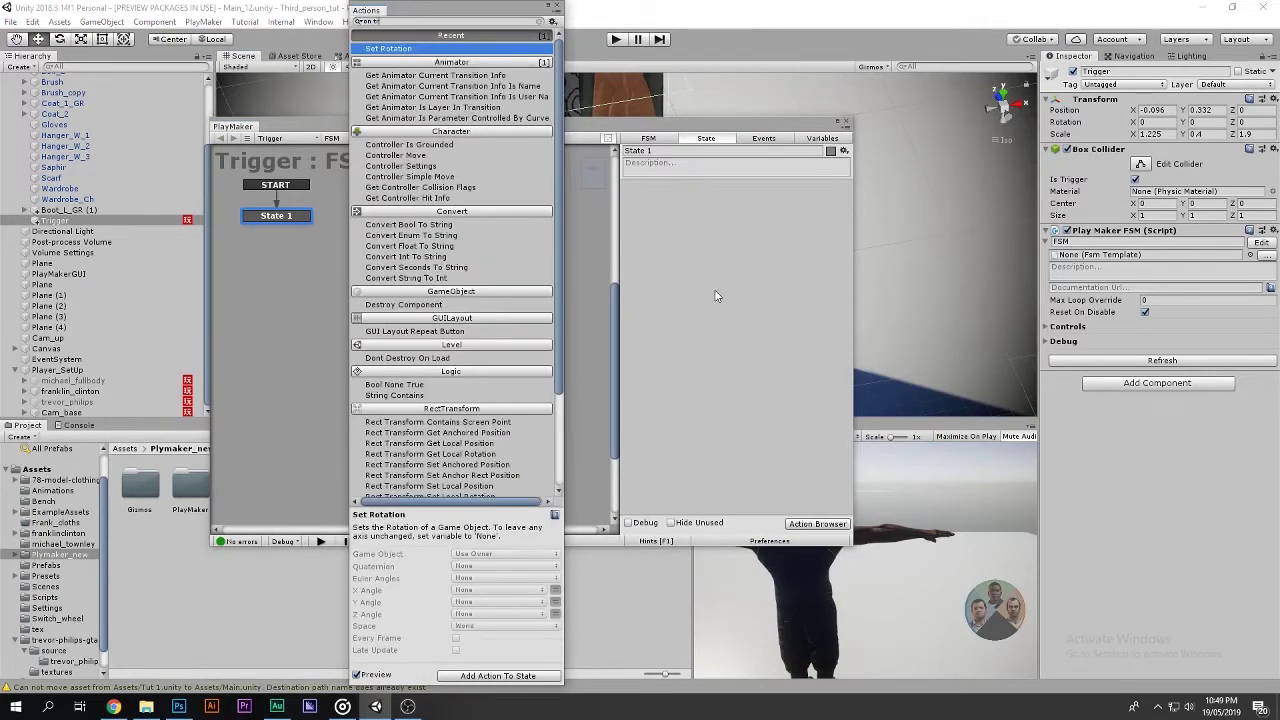
Search 'trigger' and add the Trigger Event action to State 1.
type("i")
key("Down")
key("Down")
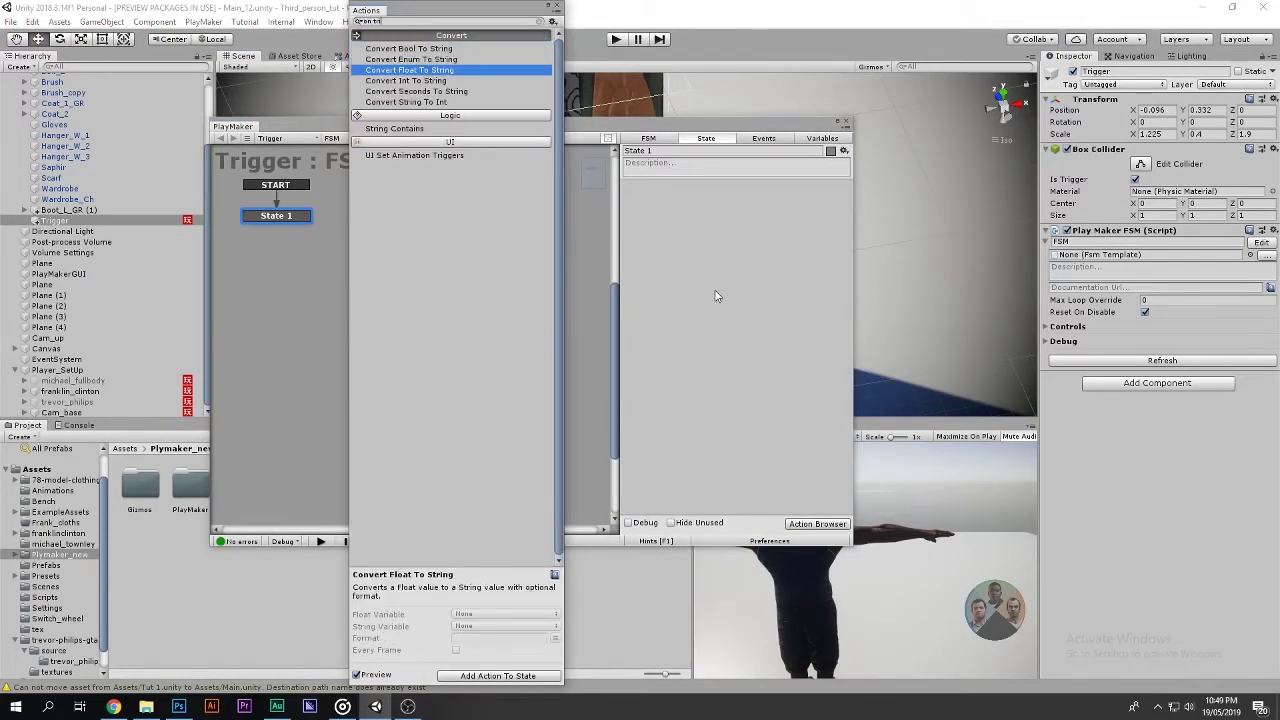
key("Up")
key("Up")
key("BackSpace")
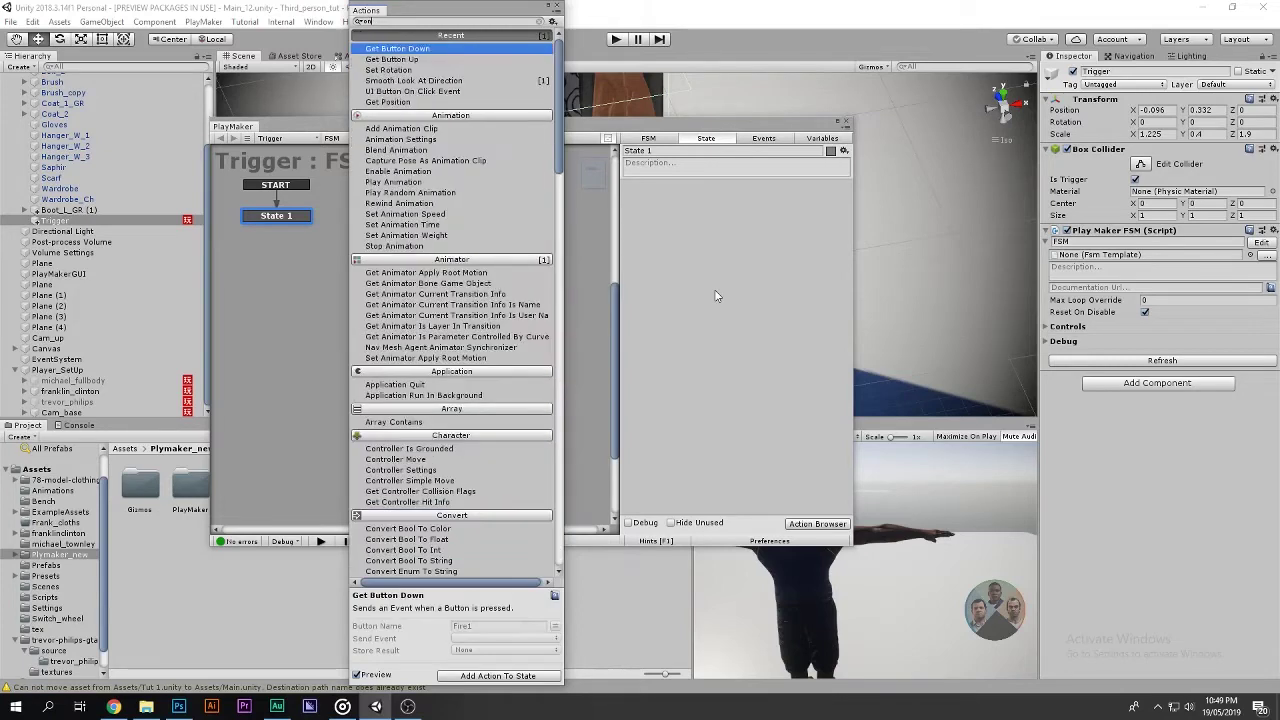
key("BackSpace")
key("BackSpace")
type("trigger")
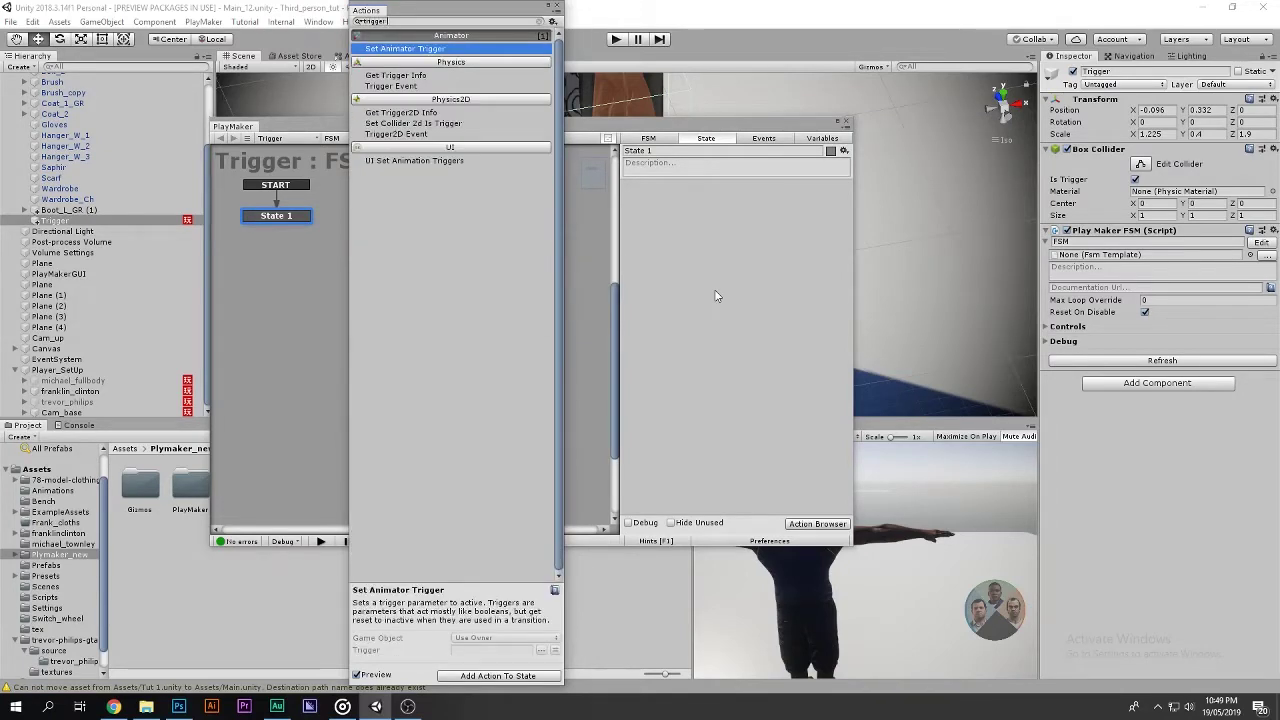
key("Down")
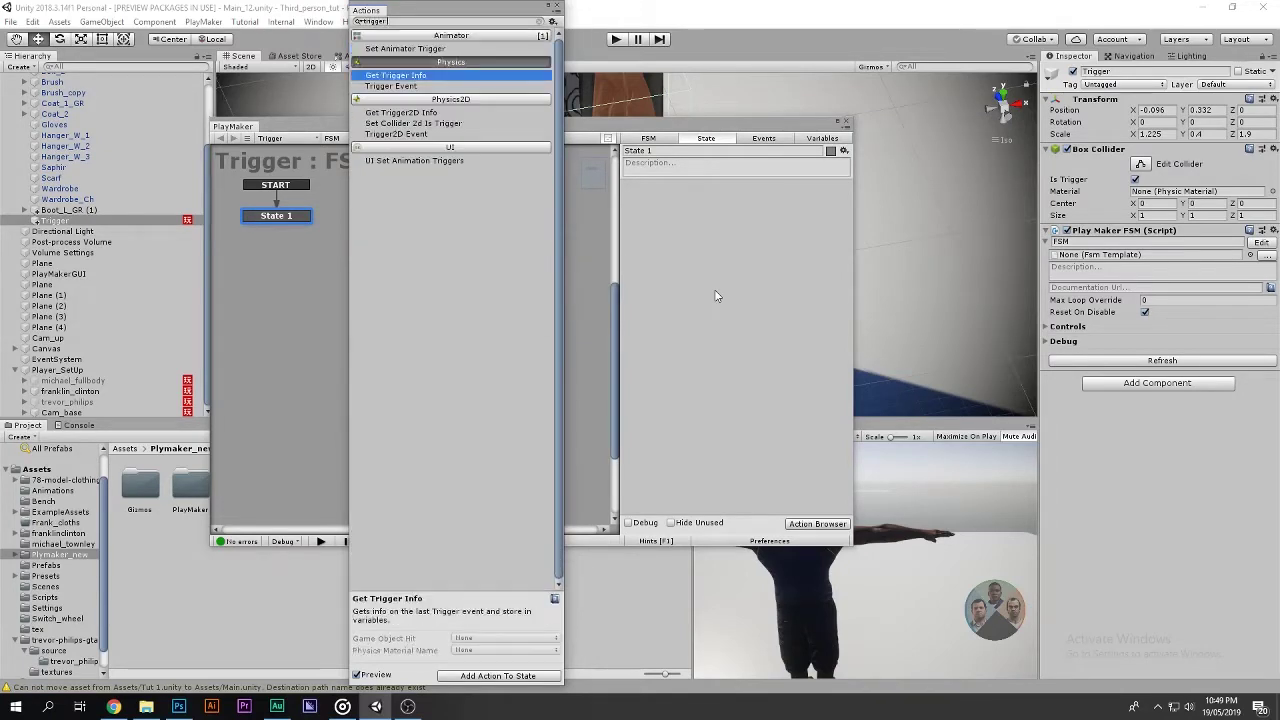
key("Down")
key("Return")
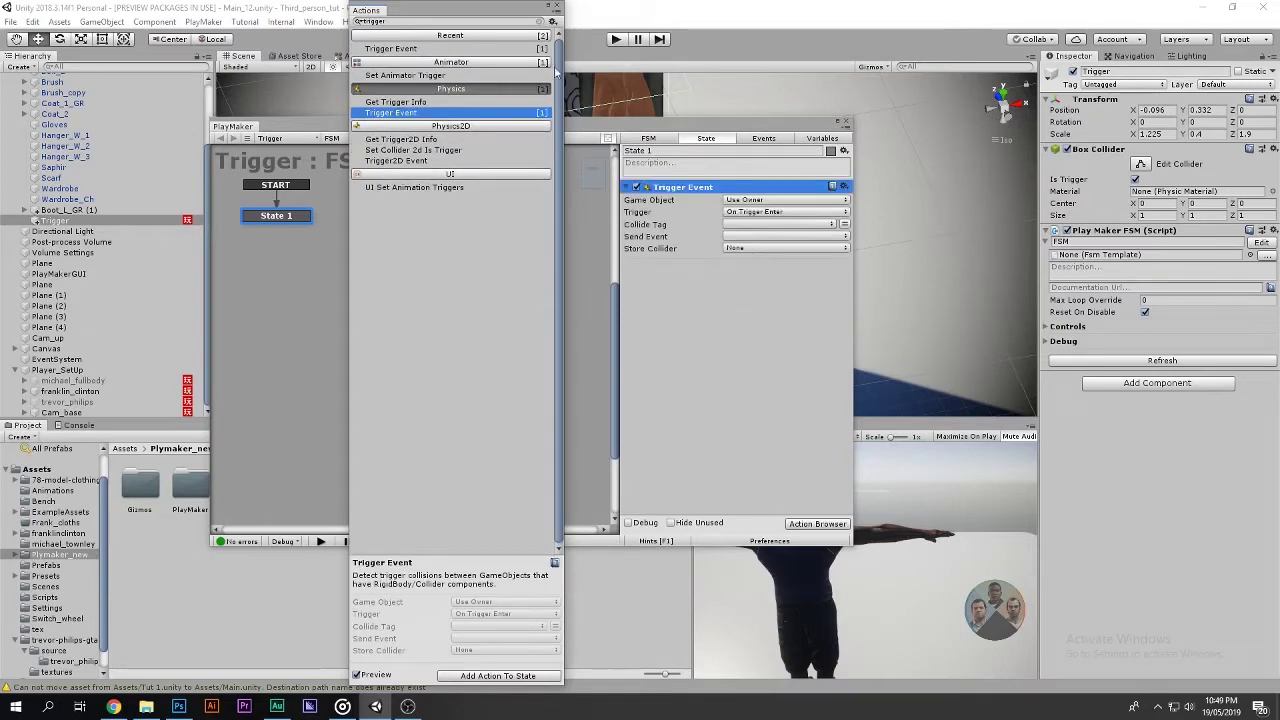
Close the Action Browser and reposition the PlayMaker window over the Scene view.
left_click(556, 6)
left_click_drag(560, 136, 580, 473)
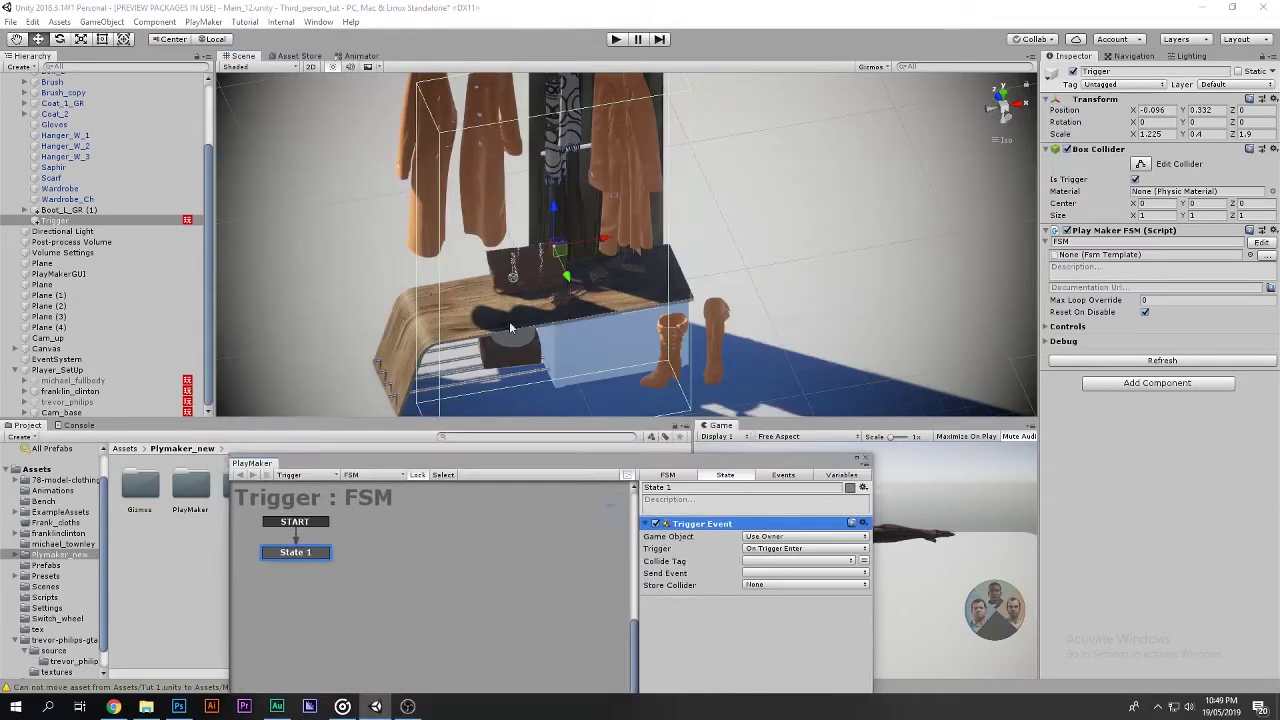
mouse_move(509, 321)
left_mouse_down("alt")
mouse_move(480, 244)
mouse_move(474, 166)
left_mouse_up("alt")
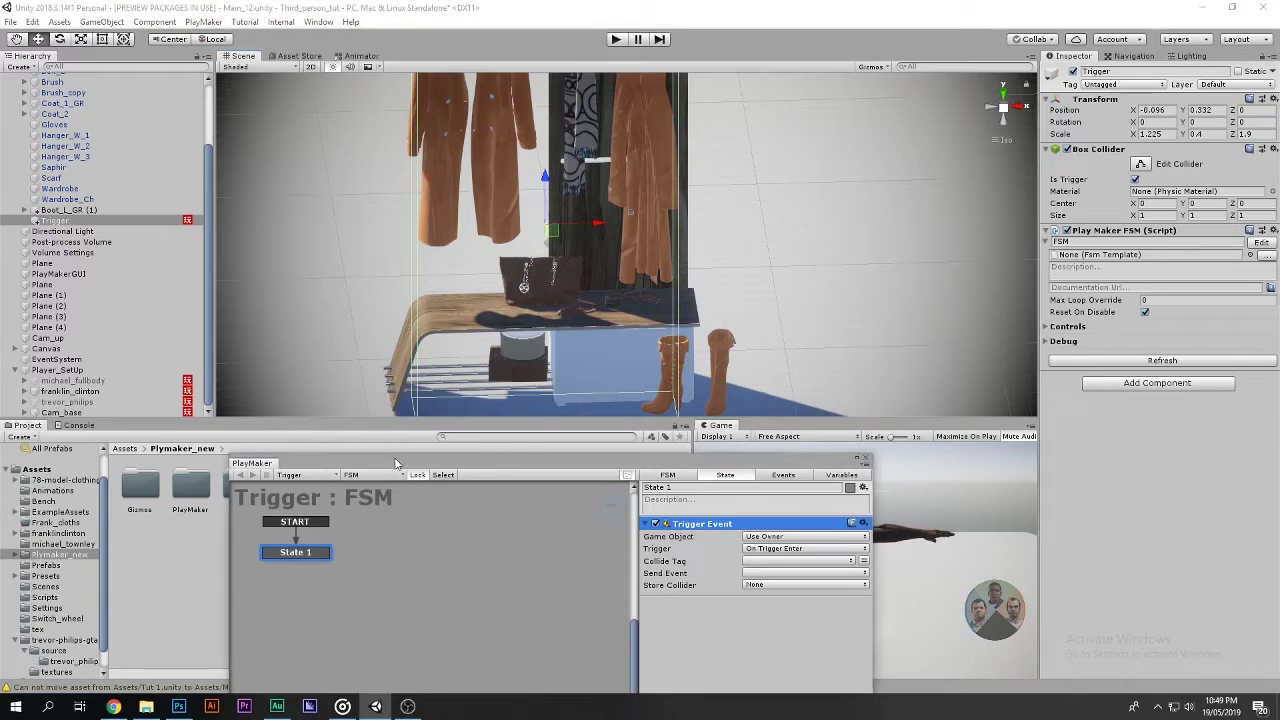
mouse_move(395, 466)
left_mouse_down()
mouse_move(418, 258)
mouse_move(408, 248)
left_mouse_up()
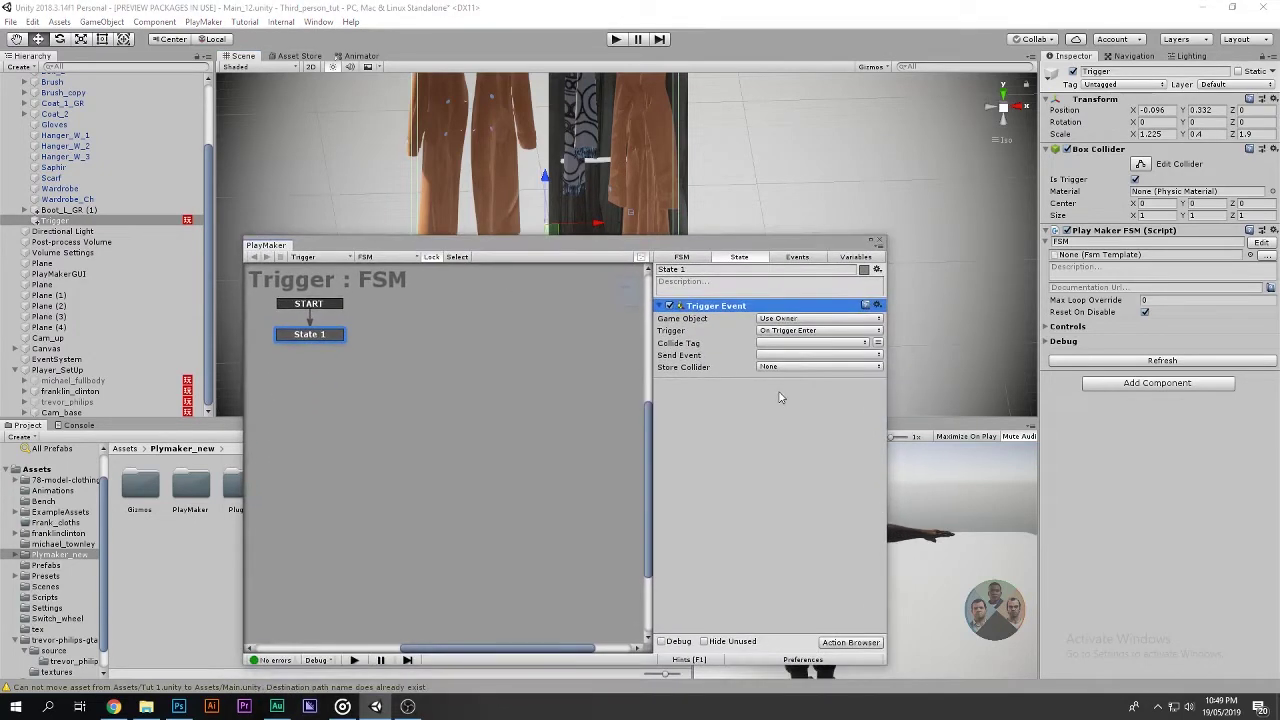
Set Collide Tag to Player and make the action send a new Change_cloths event.
left_click(766, 343)
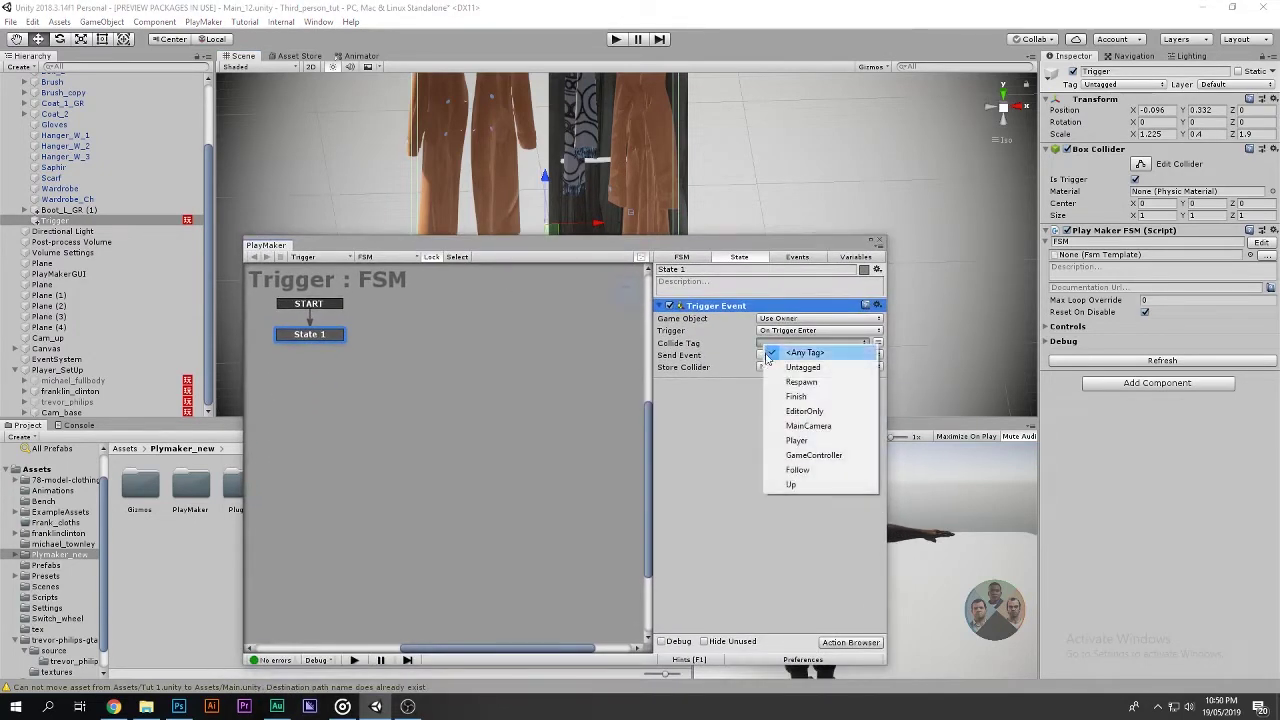
left_click(798, 442)
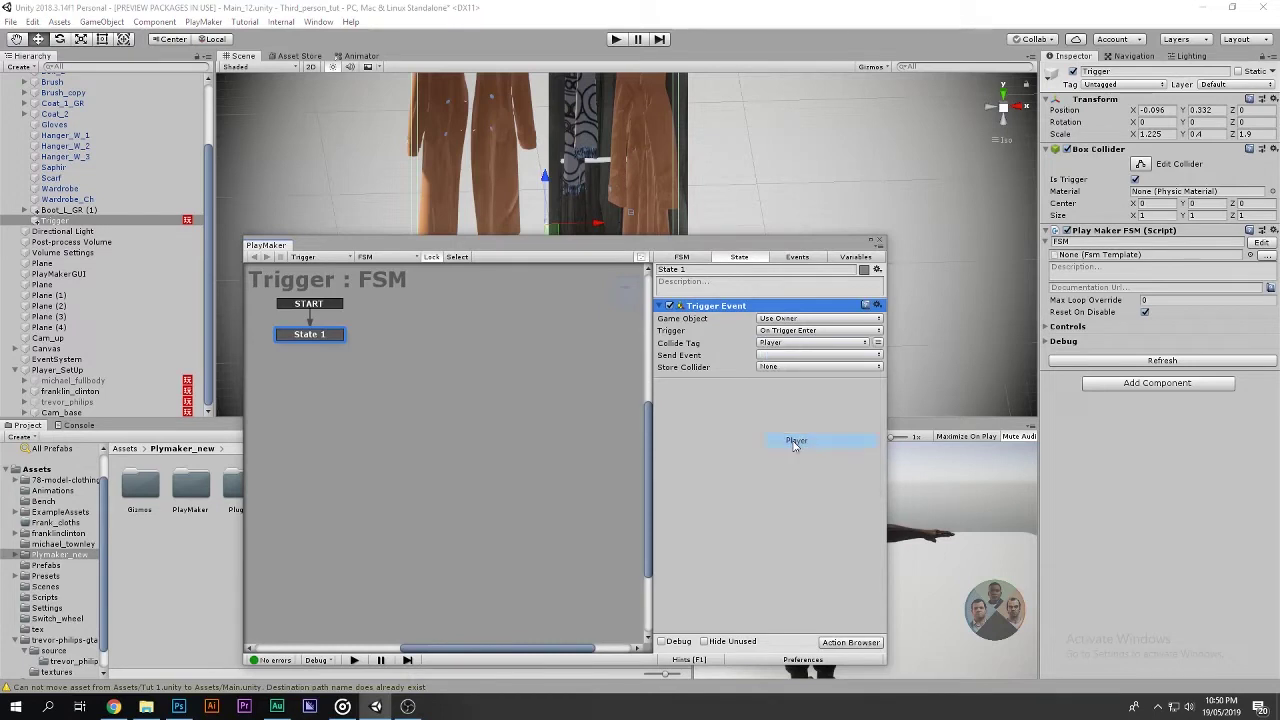
left_click(788, 355)
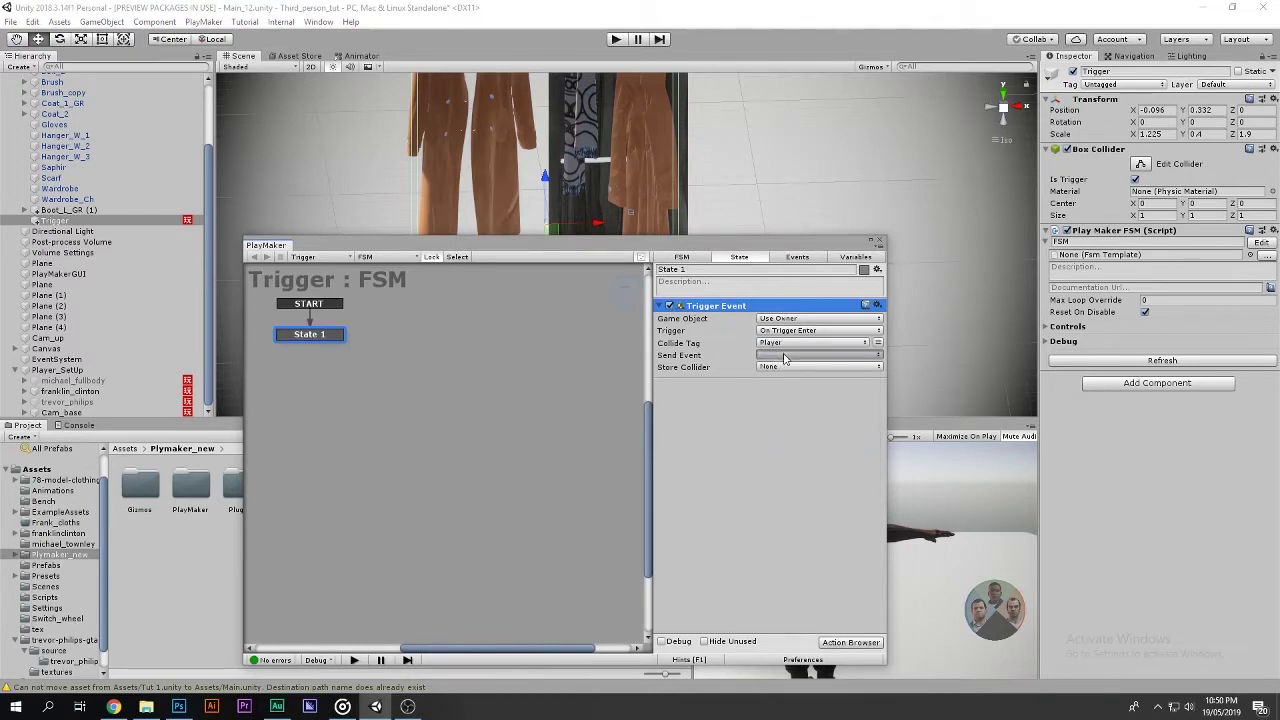
left_click(790, 438)
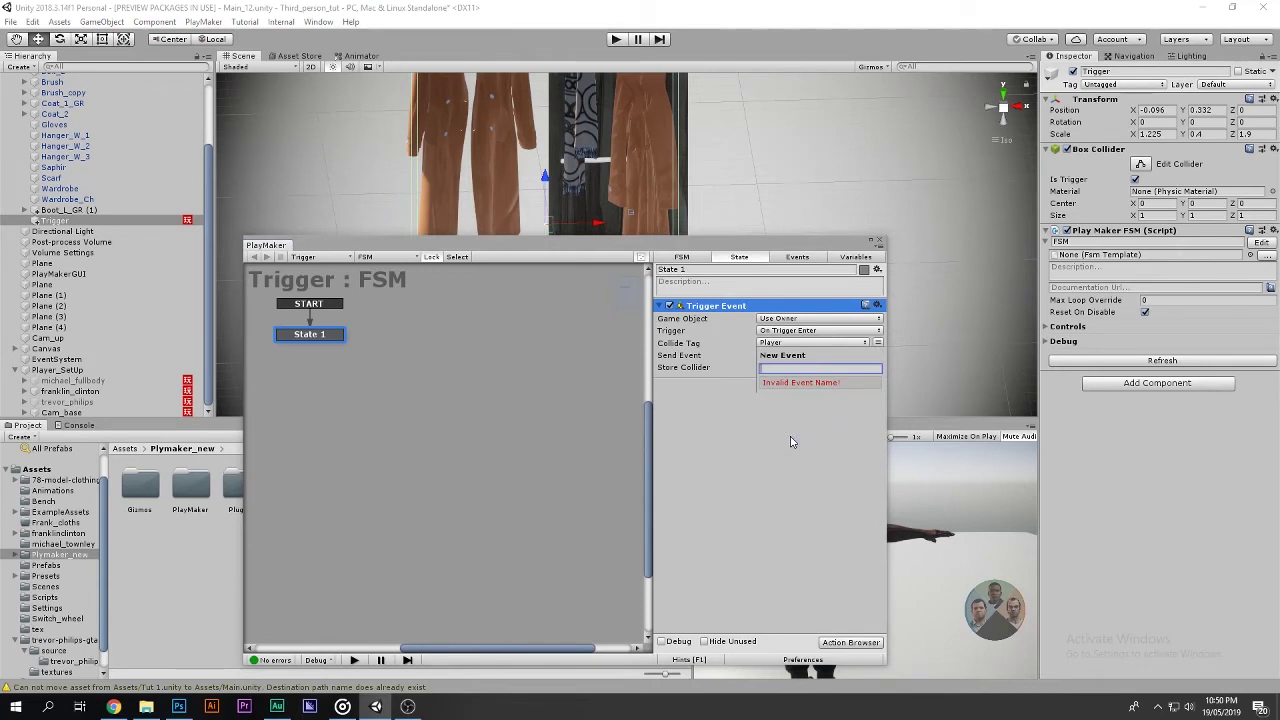
type("Change_cloths")
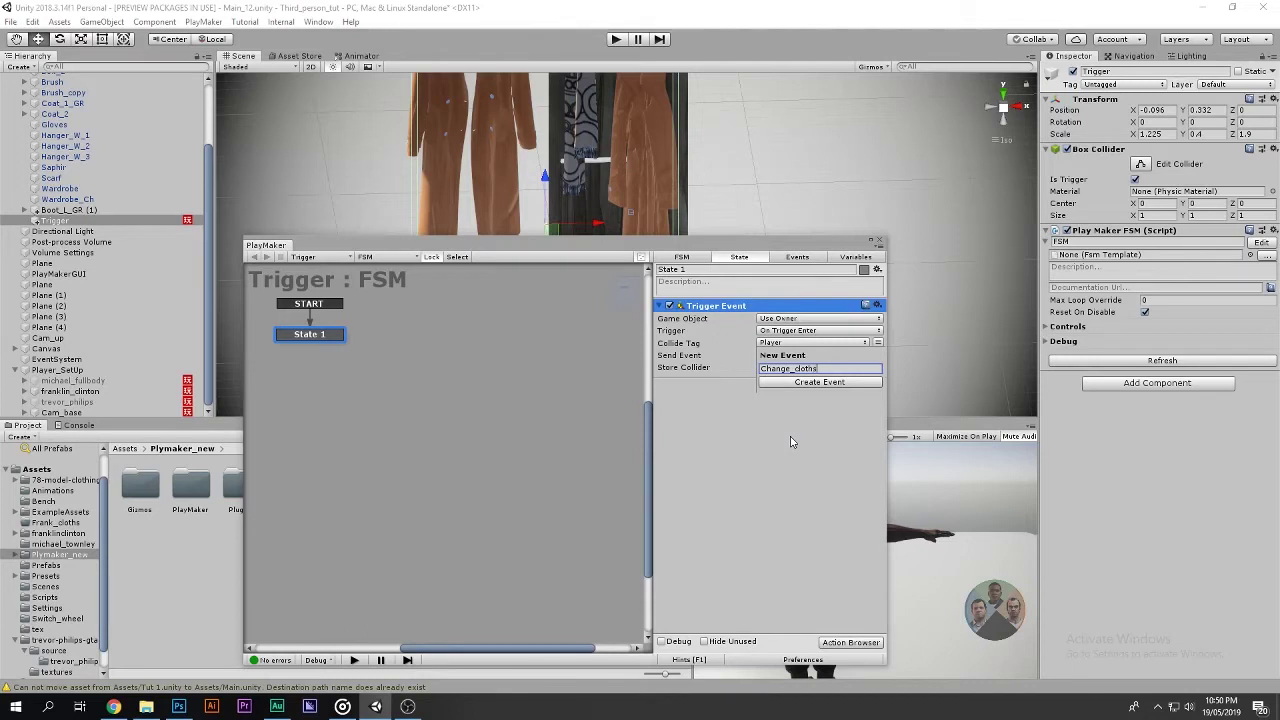
key("Return")
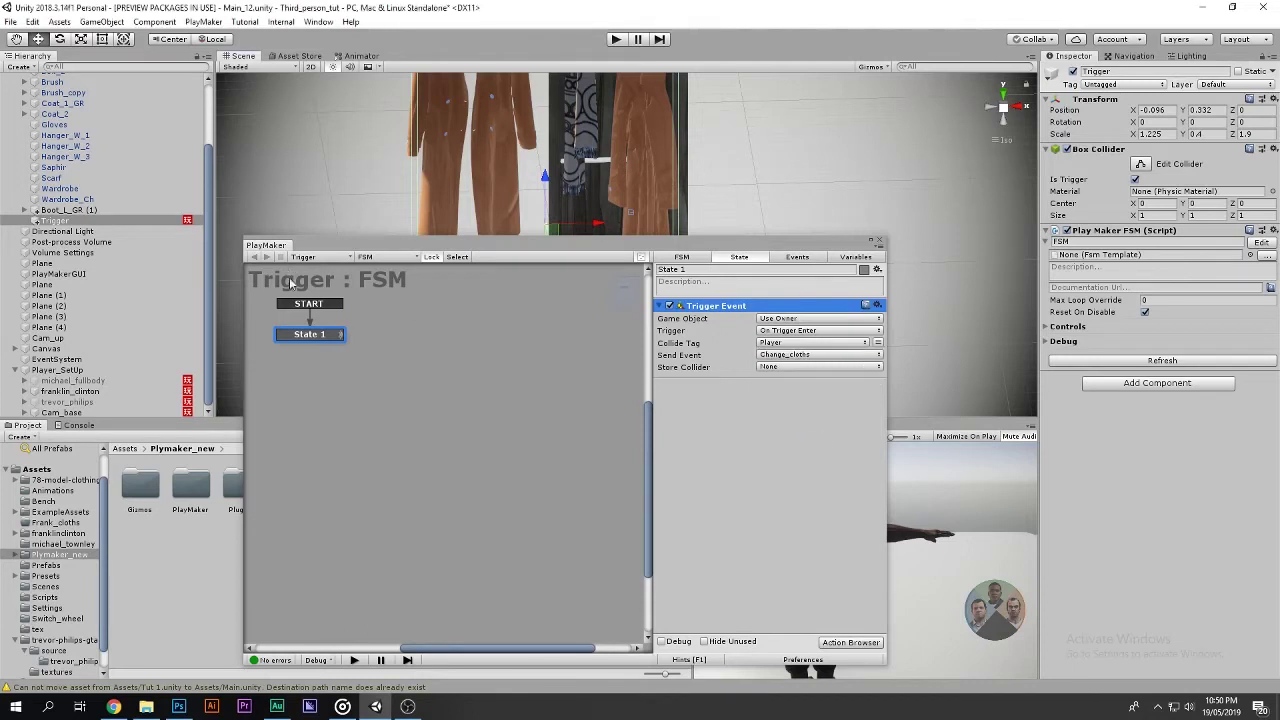
Give State 1 a Change_cloths transition leading to a new State 2.
right_click(313, 336)
mouse_move(436, 350)
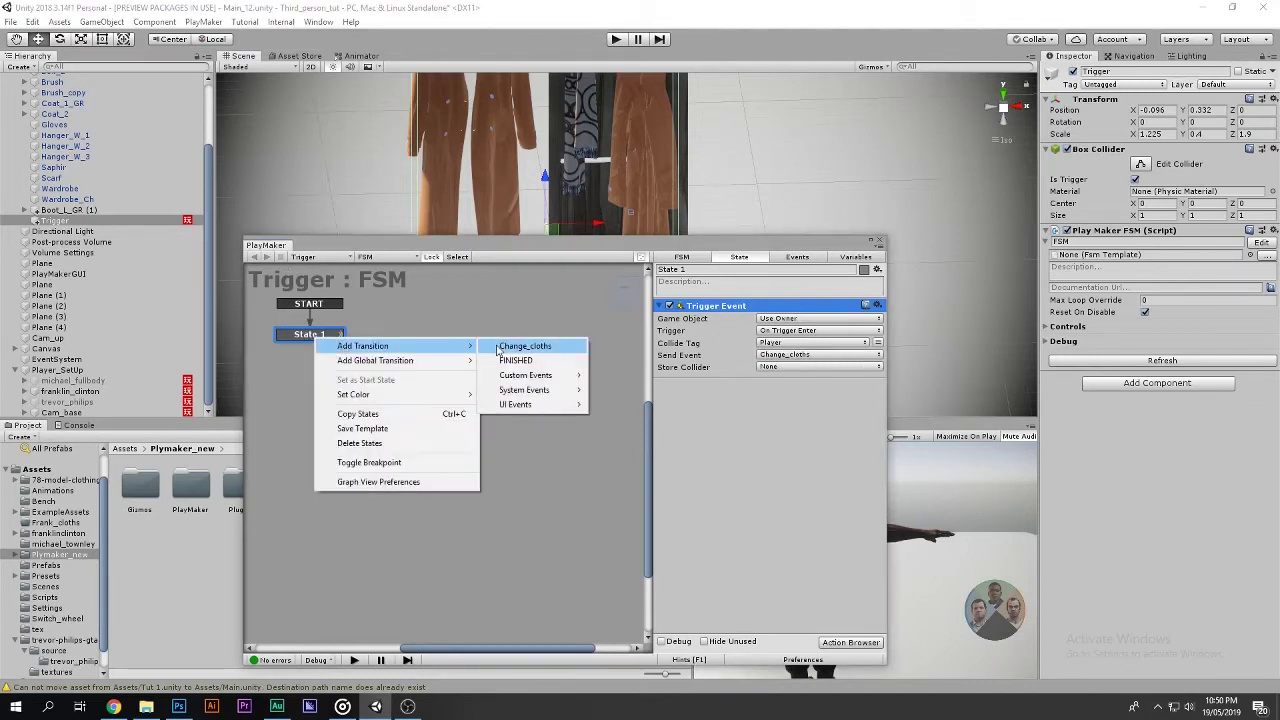
left_click(516, 347)
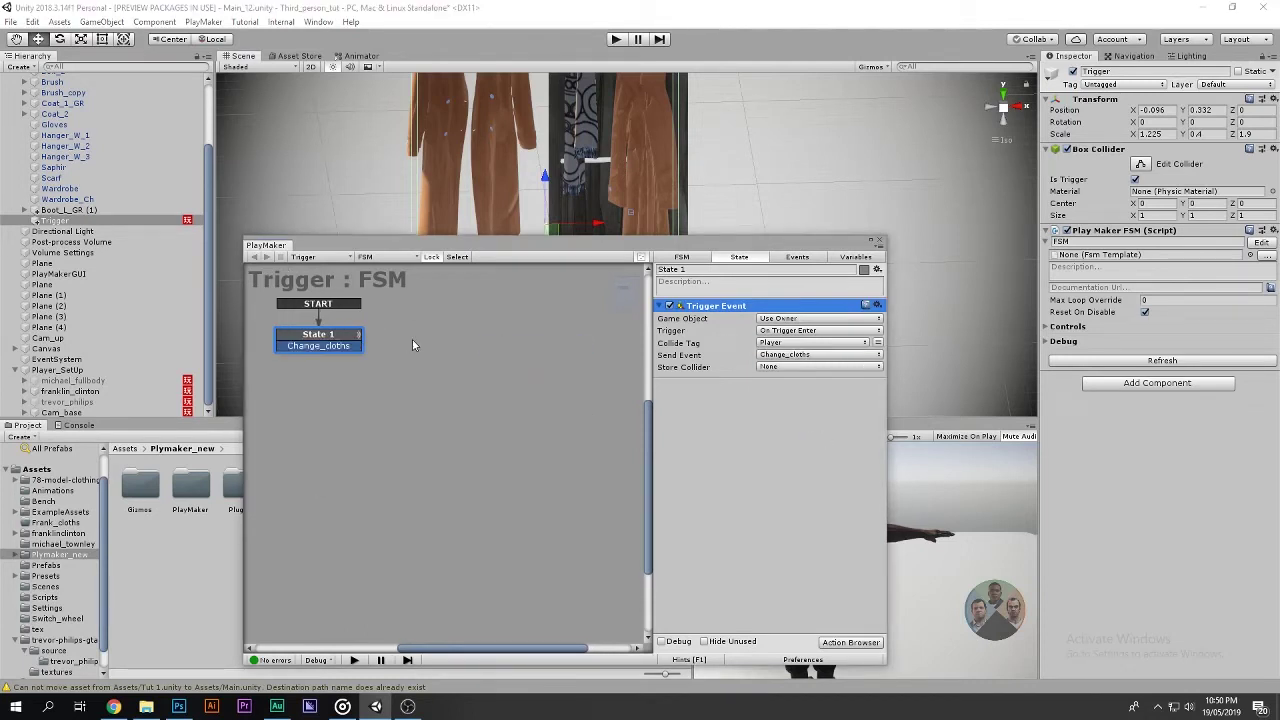
left_click(412, 342, "ctrl")
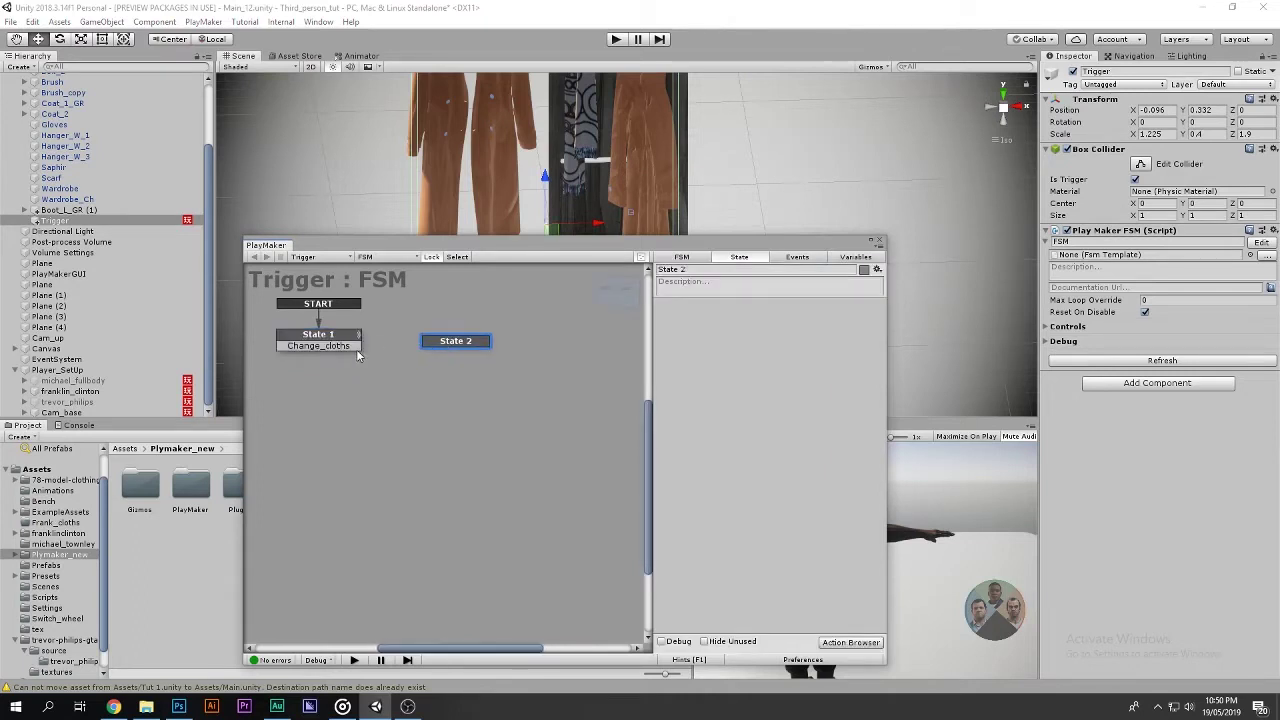
left_click_drag(339, 344, 446, 342)
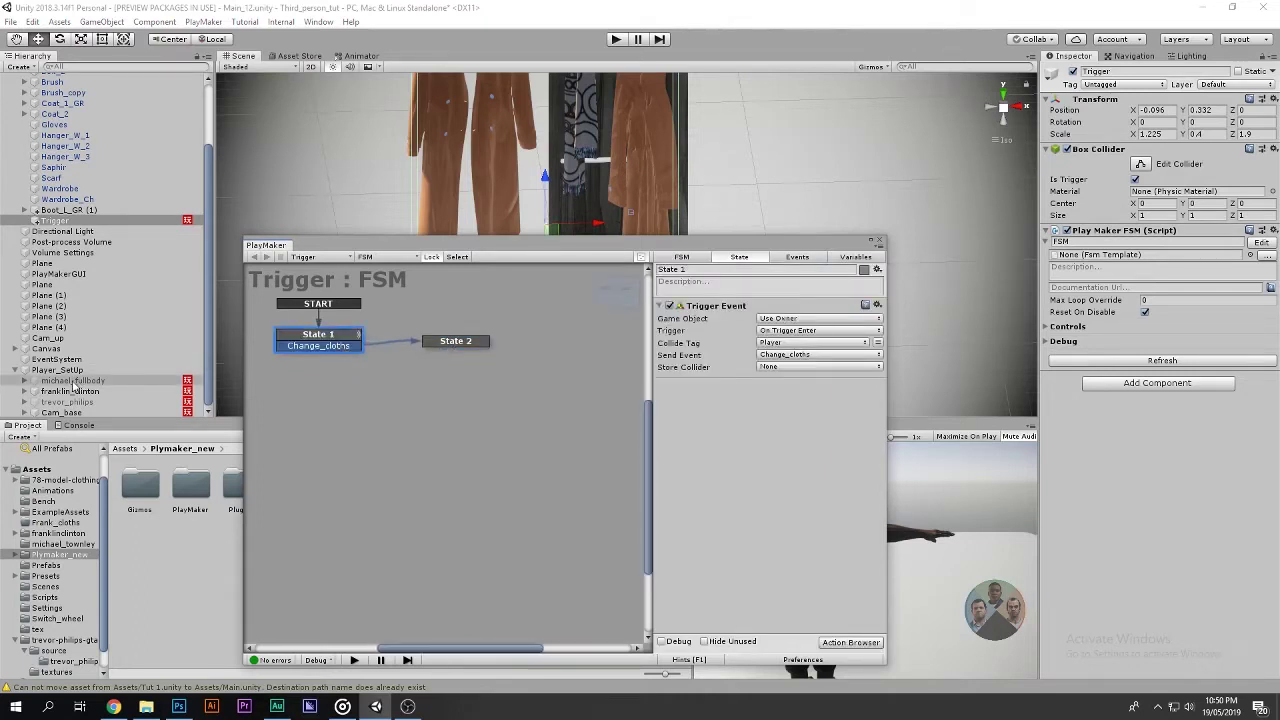
left_click(70, 391)
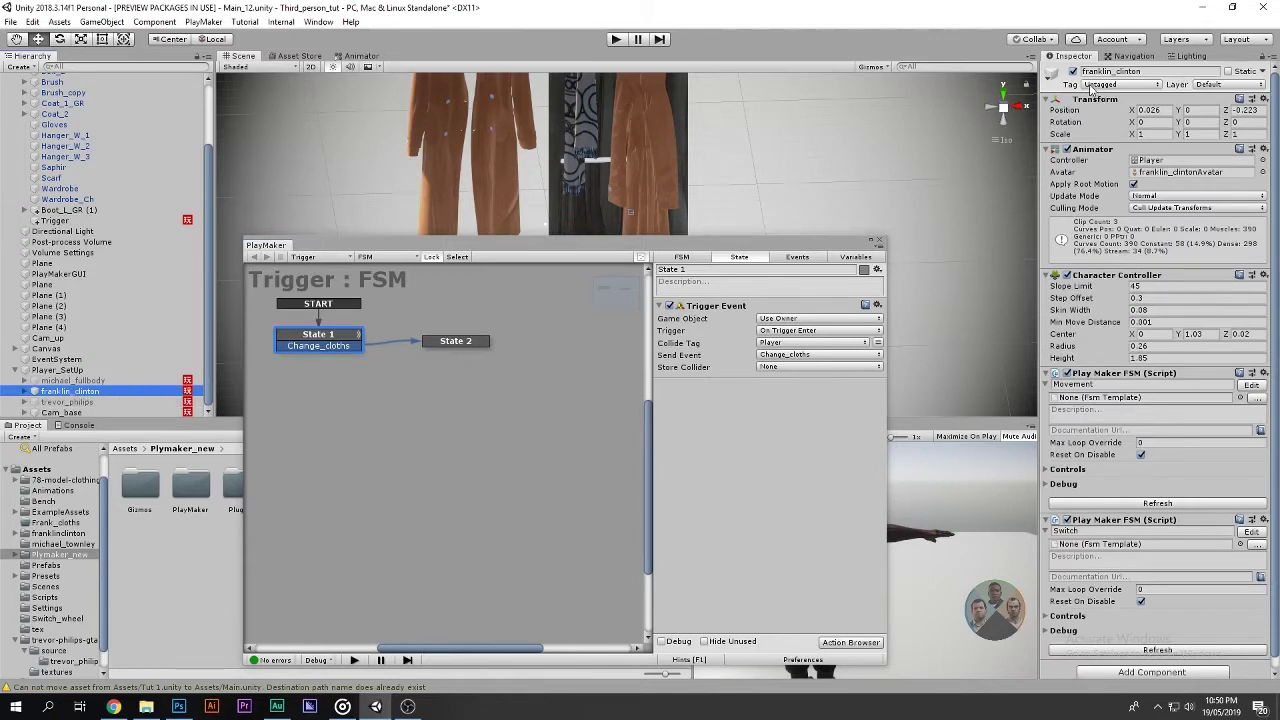
Tag franklin_clinton as Player, move the PlayMaker window aside, and start Play mode.
left_click(1090, 85)
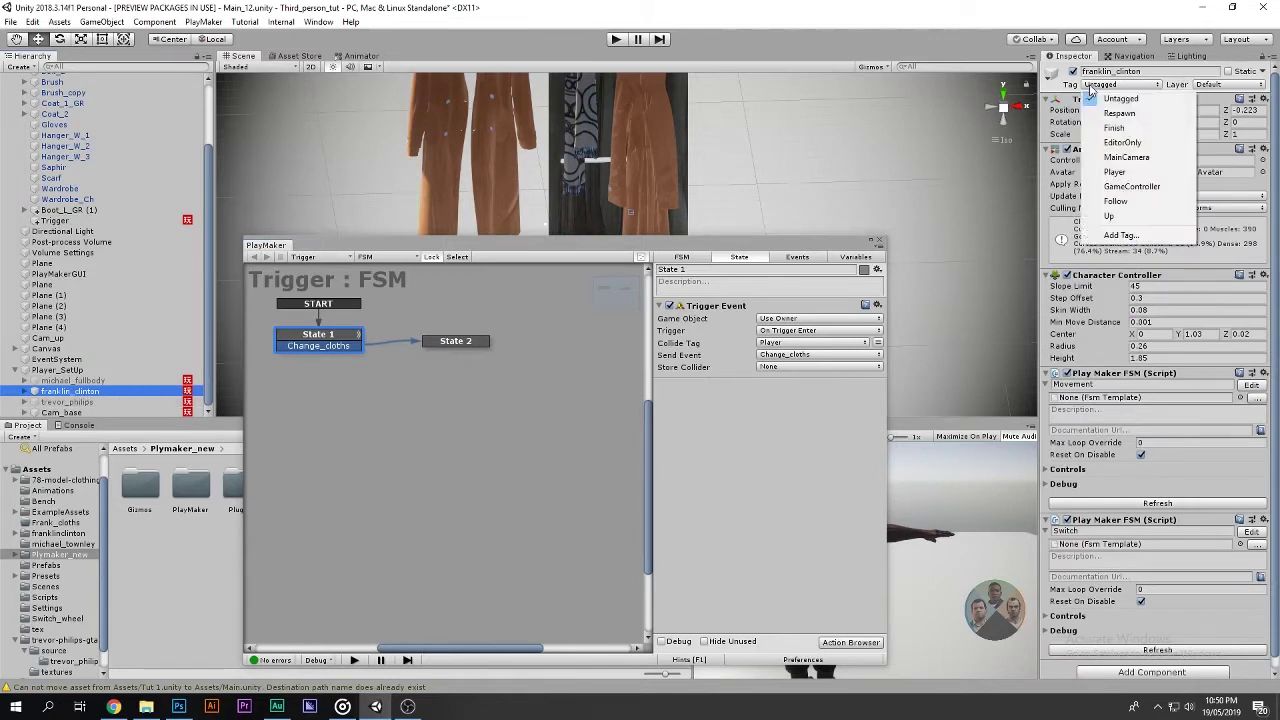
left_click(1118, 172)
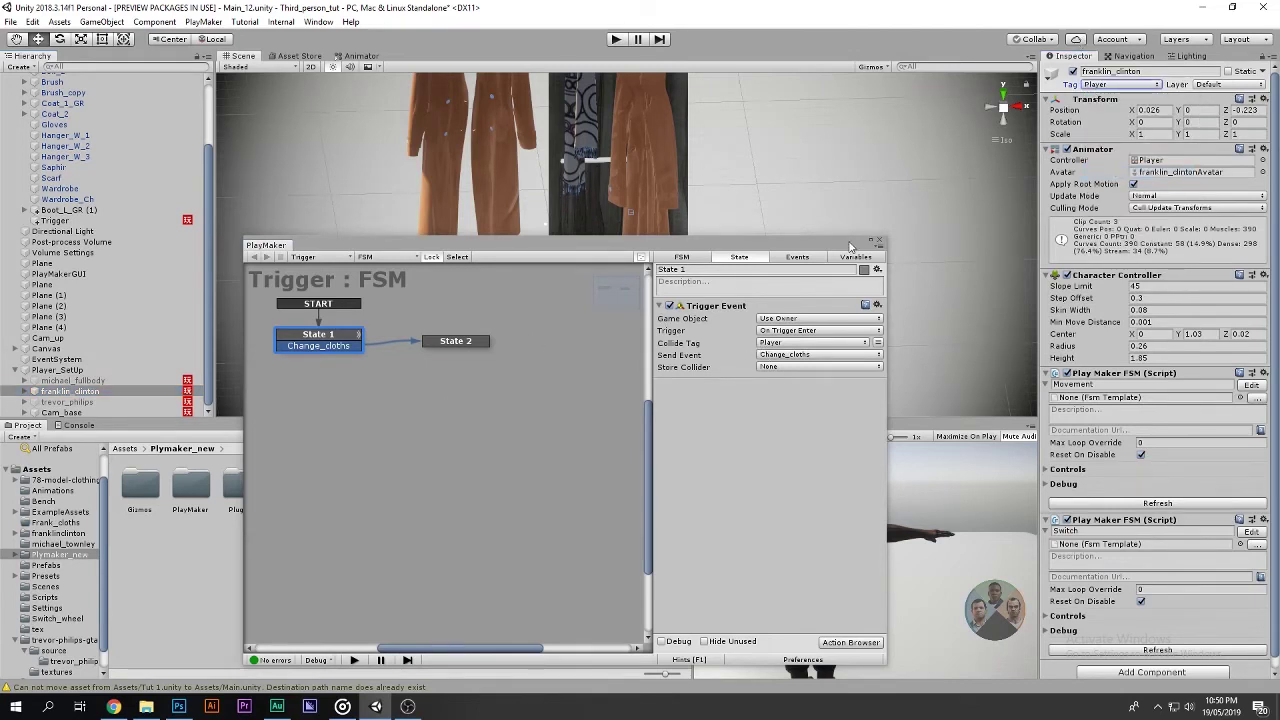
left_click_drag(850, 246, 579, 308)
left_click(616, 39)
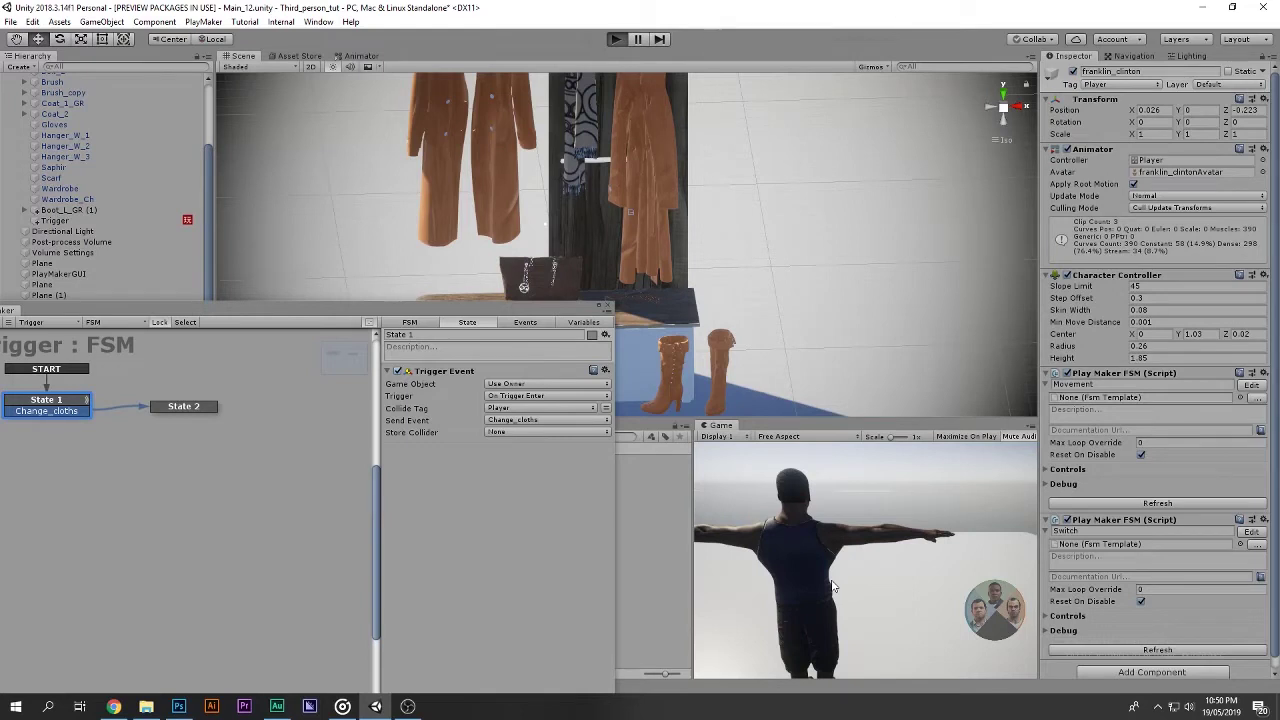
Walk the character into the wardrobe so the Trigger FSM reaches State 2, then stop Play.
left_click(867, 494)
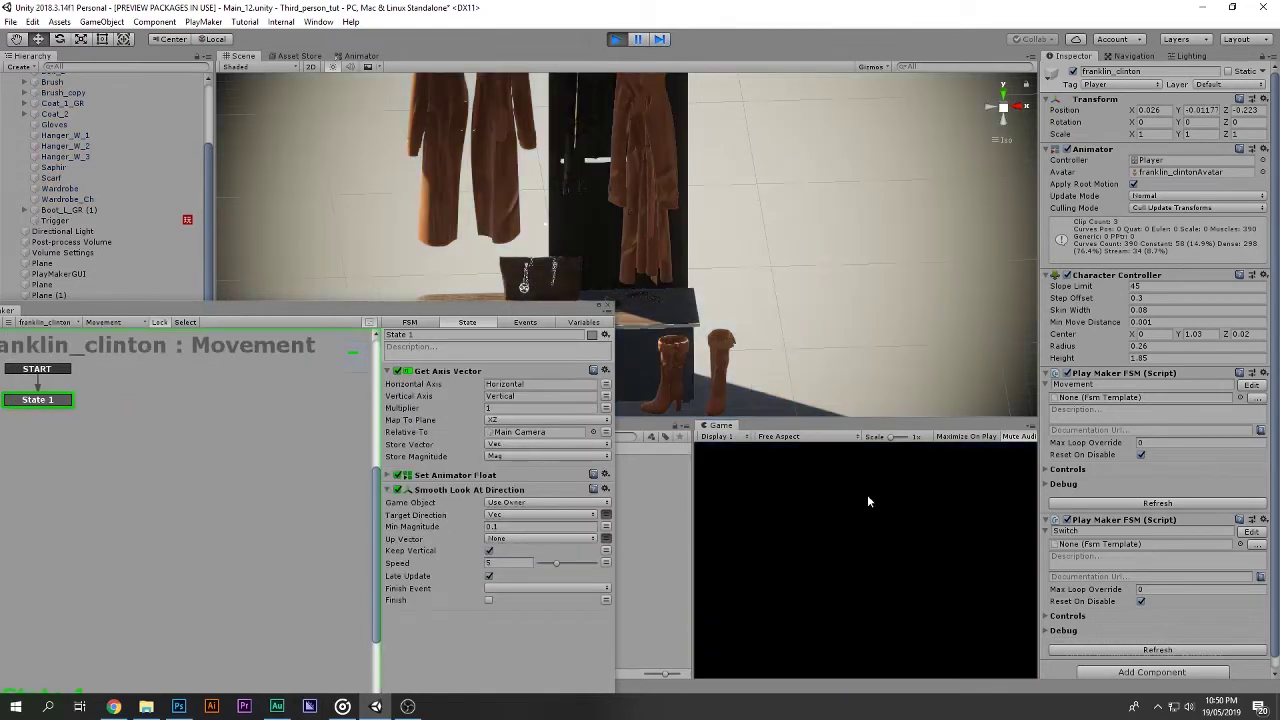
key("d")
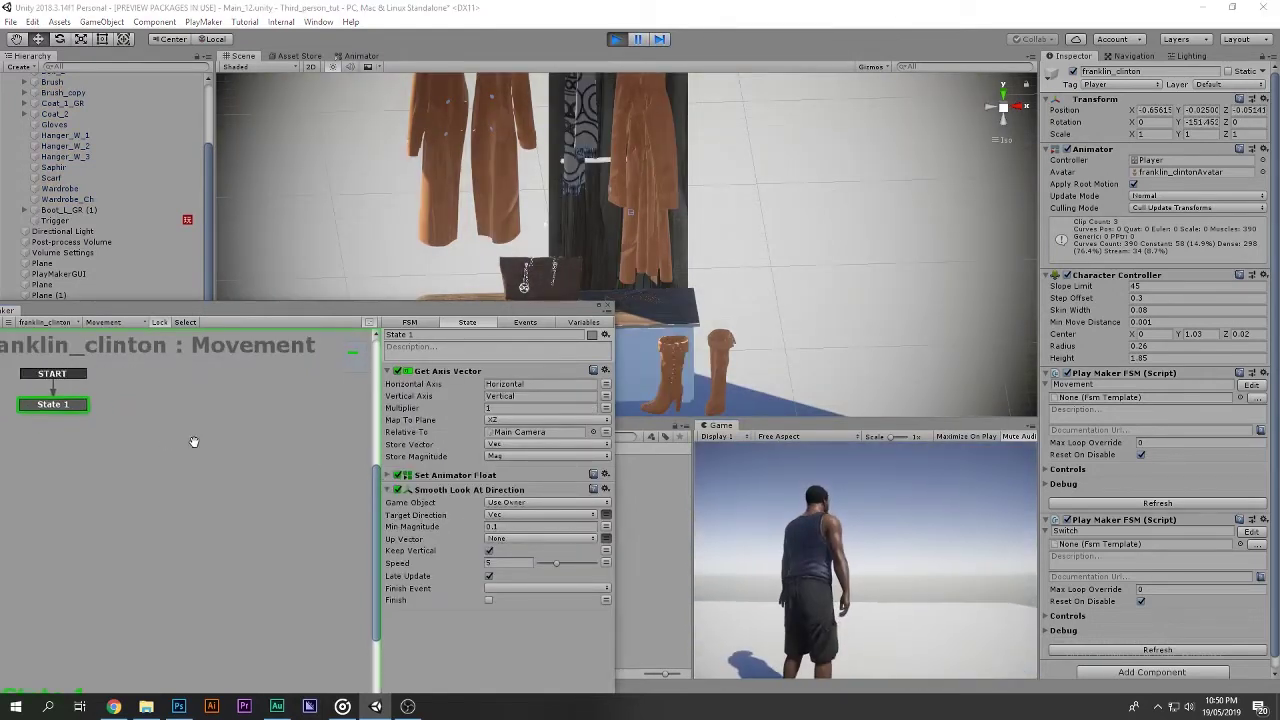
left_click(70, 220)
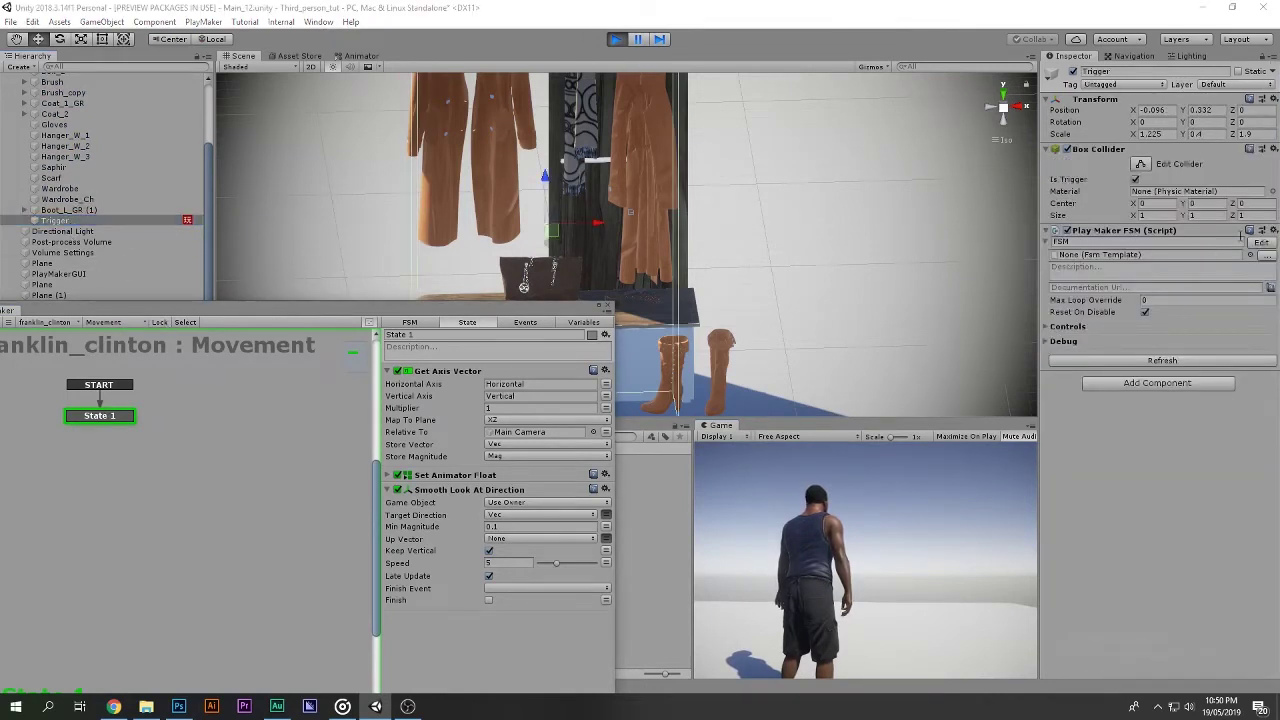
left_click(1268, 243)
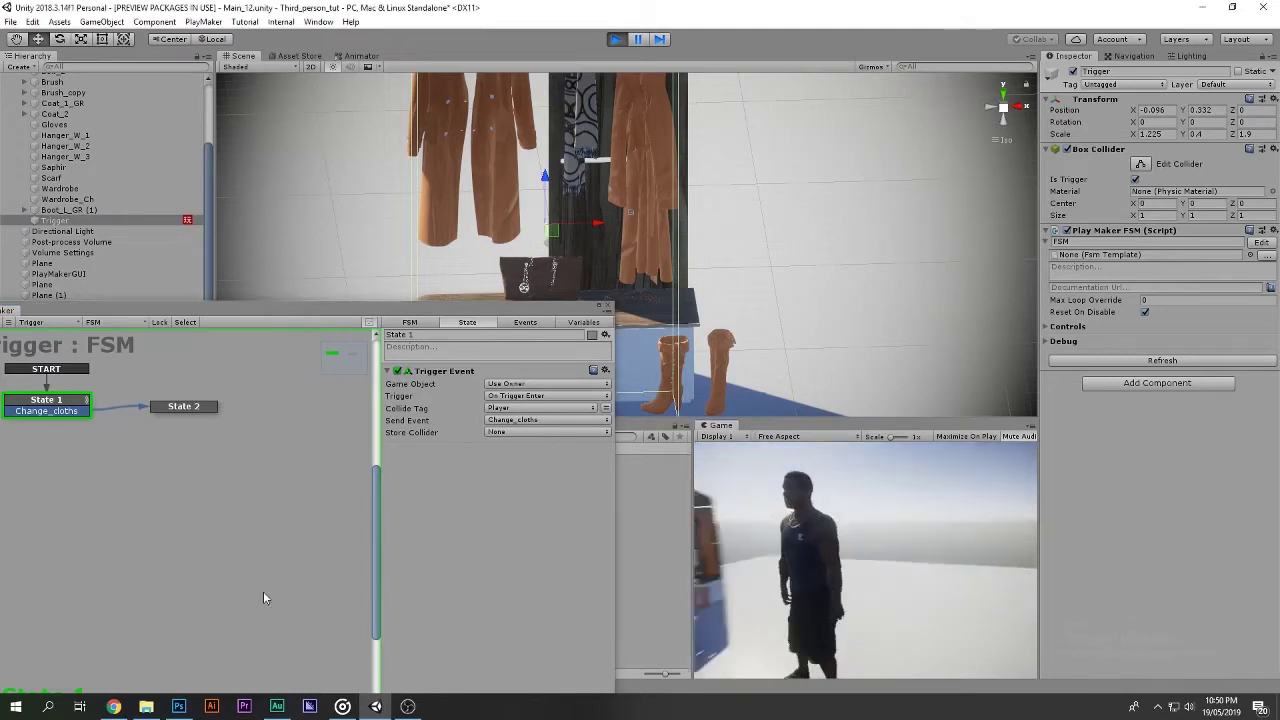
key("w")
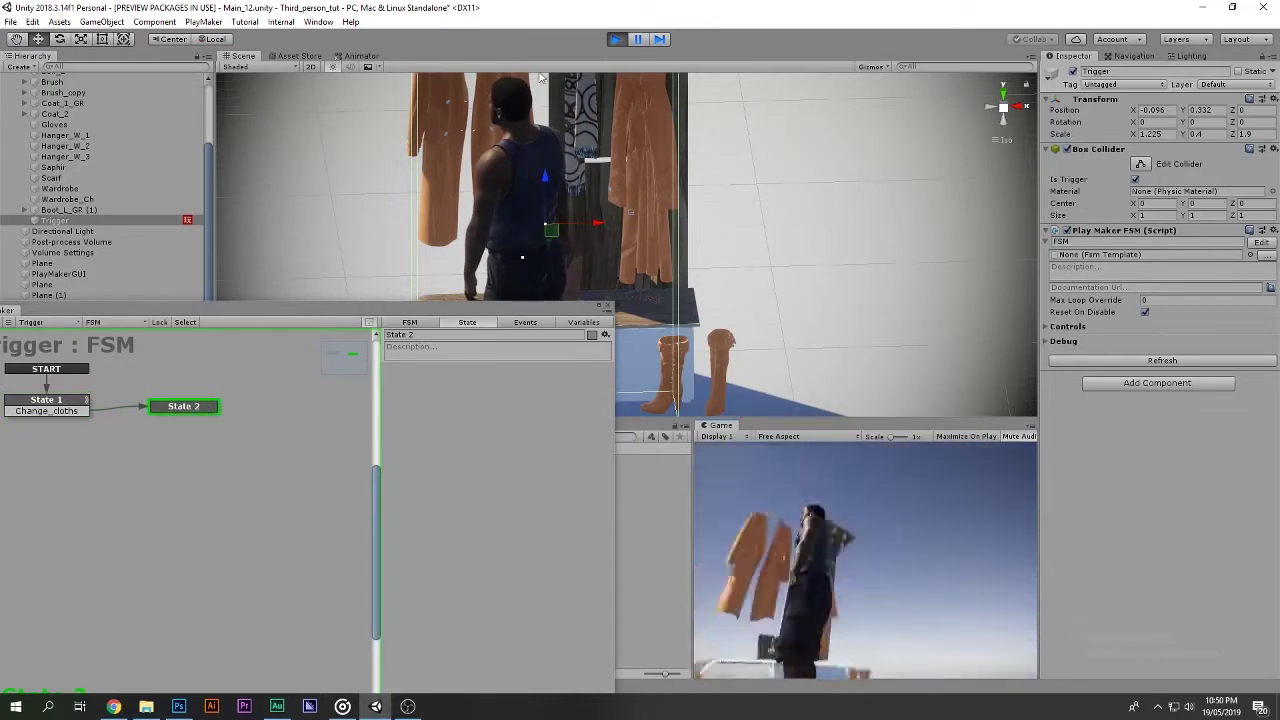
key("ctrl+p")
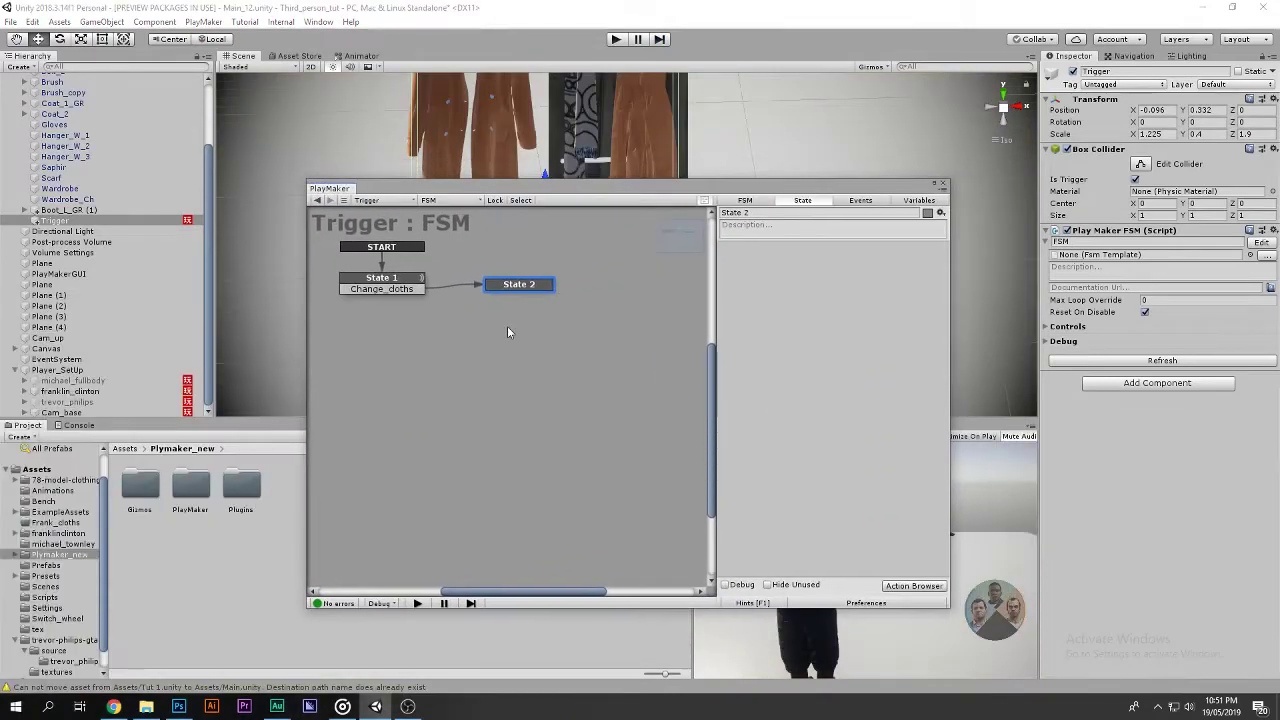
left_click_drag(549, 610, 558, 497)
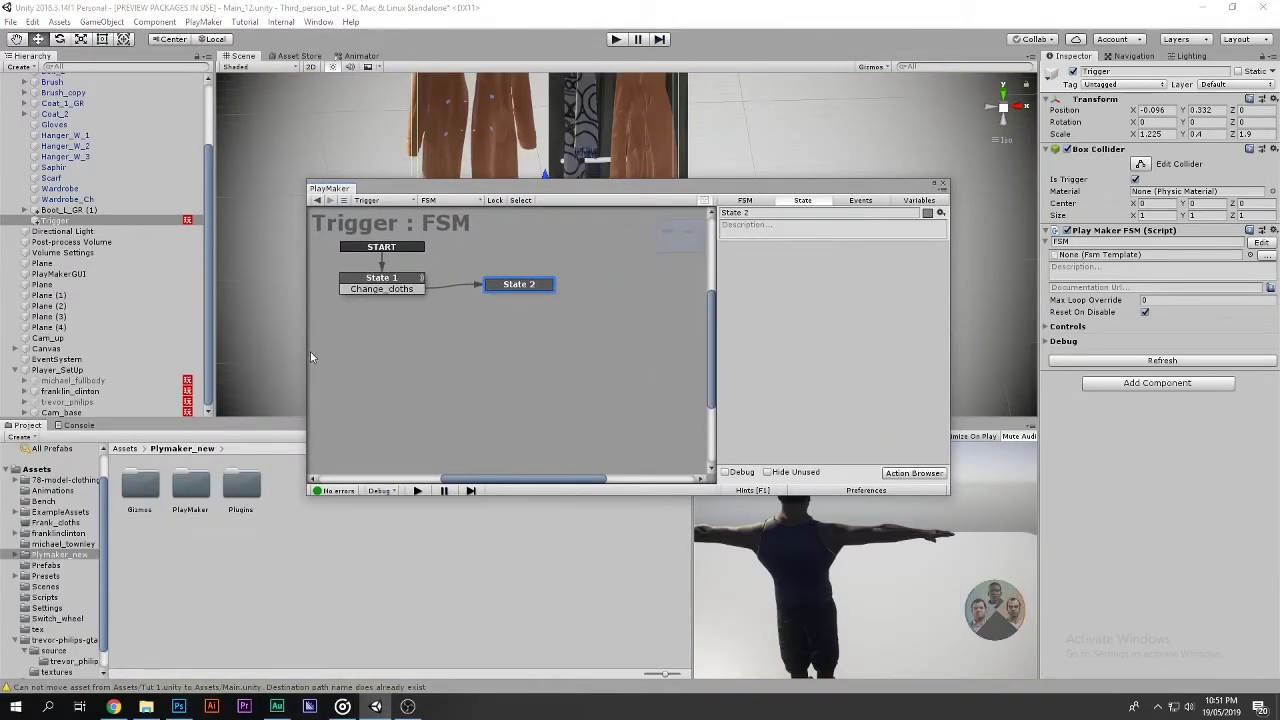
Inspect State 1 and State 2, then resize and move the PlayMaker window.
left_click_drag(307, 494, 185, 577)
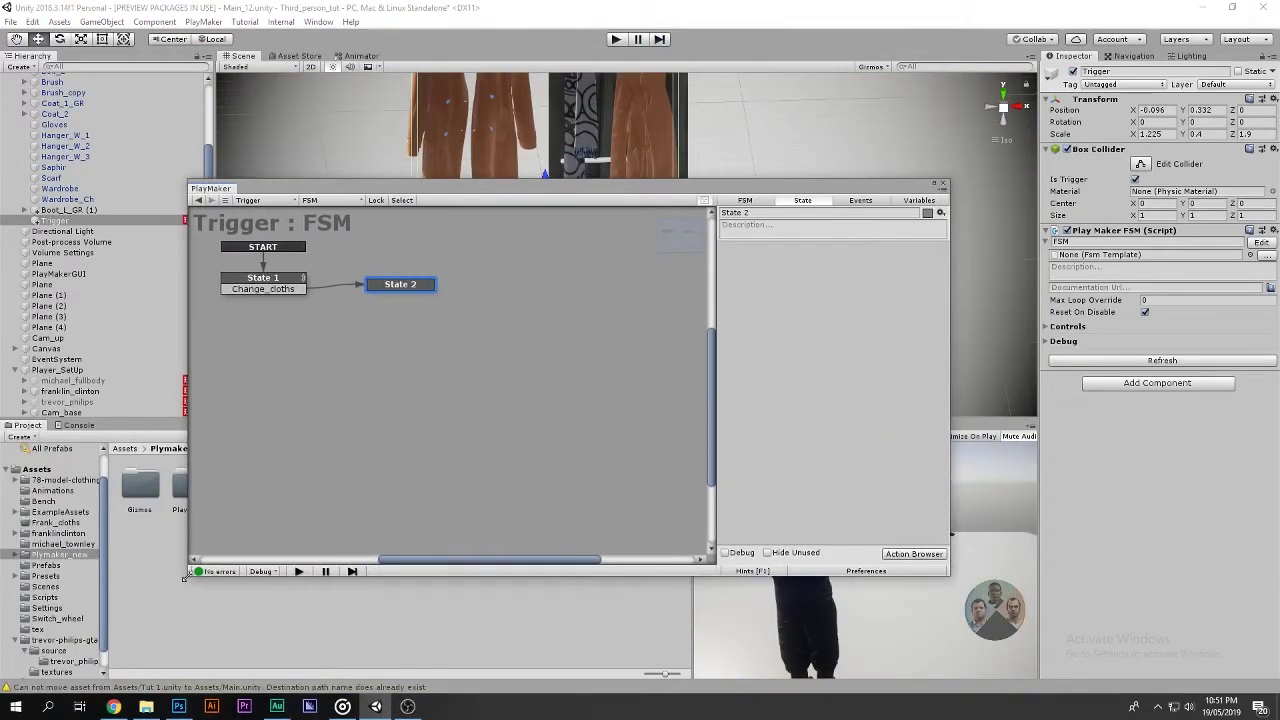
left_click(338, 340)
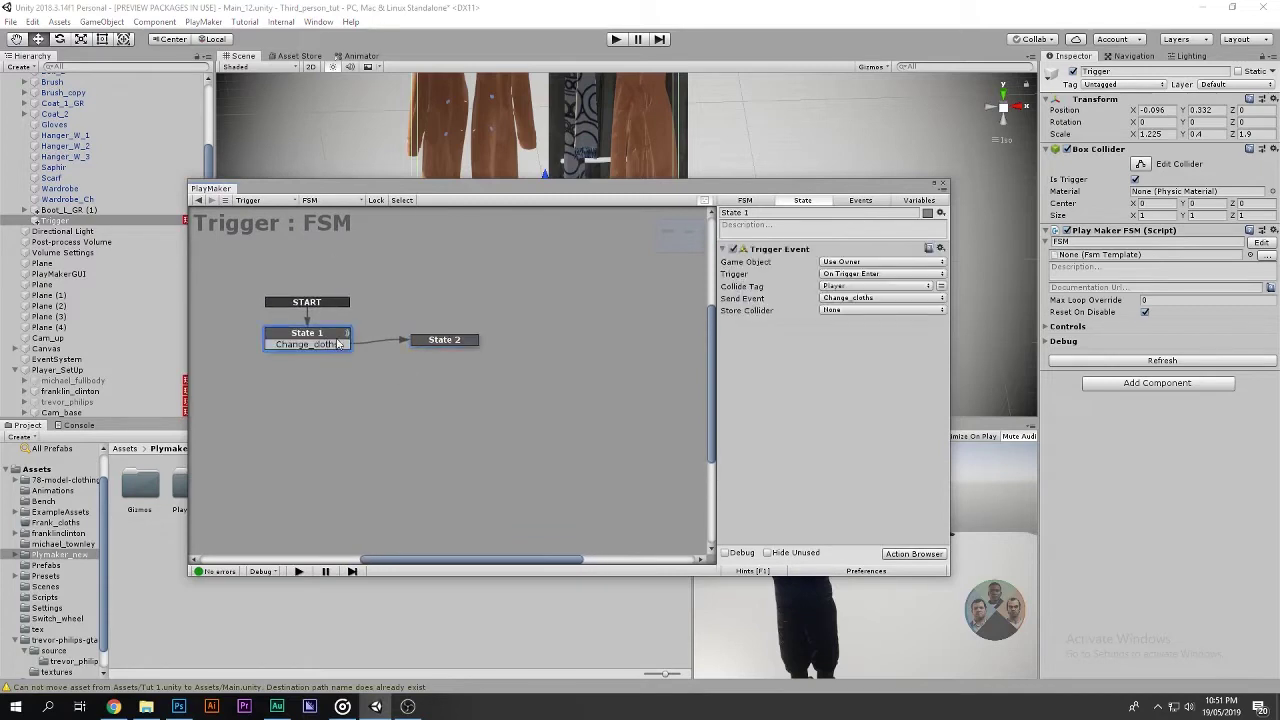
left_click(434, 345)
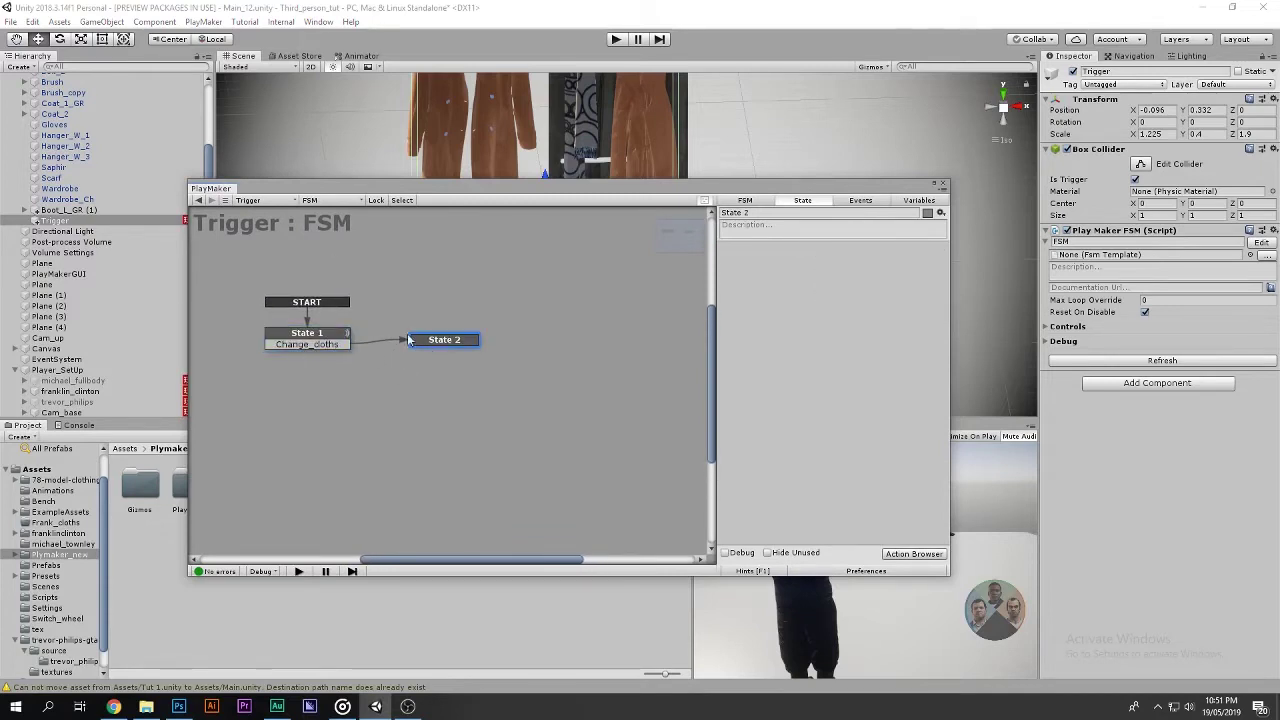
left_click_drag(489, 193, 474, 235)
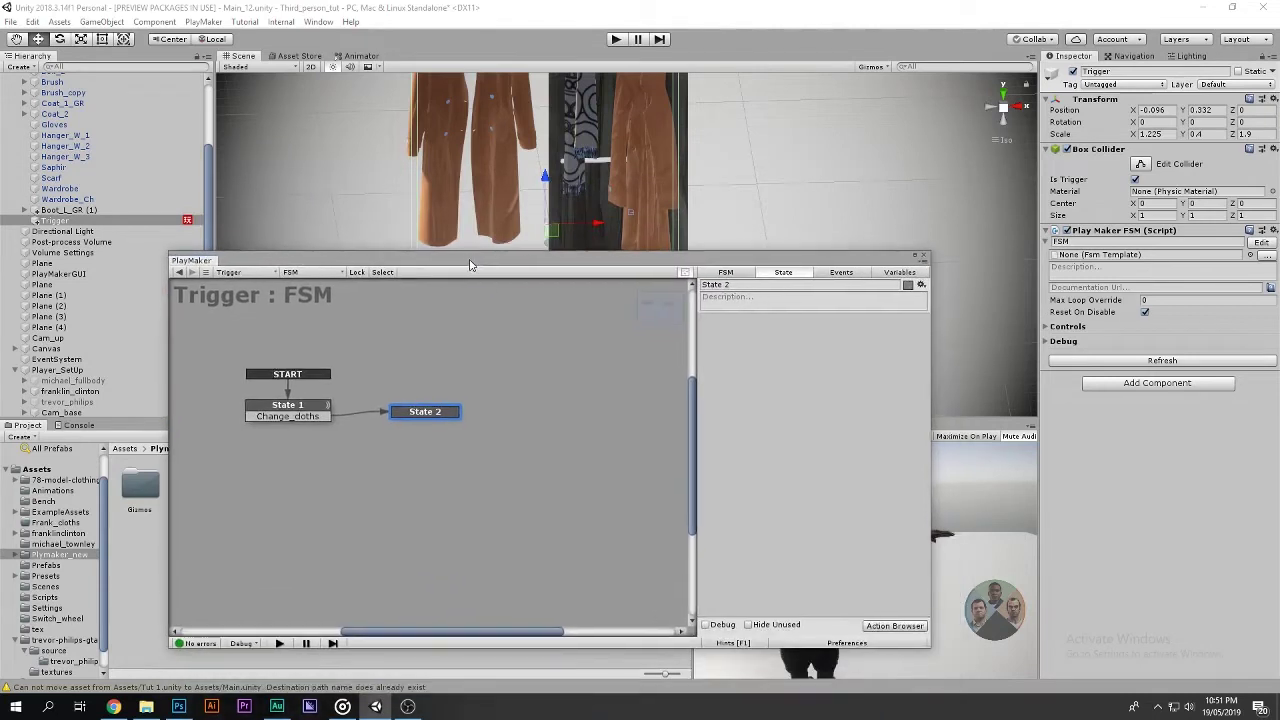
left_click_drag(415, 385, 422, 388)
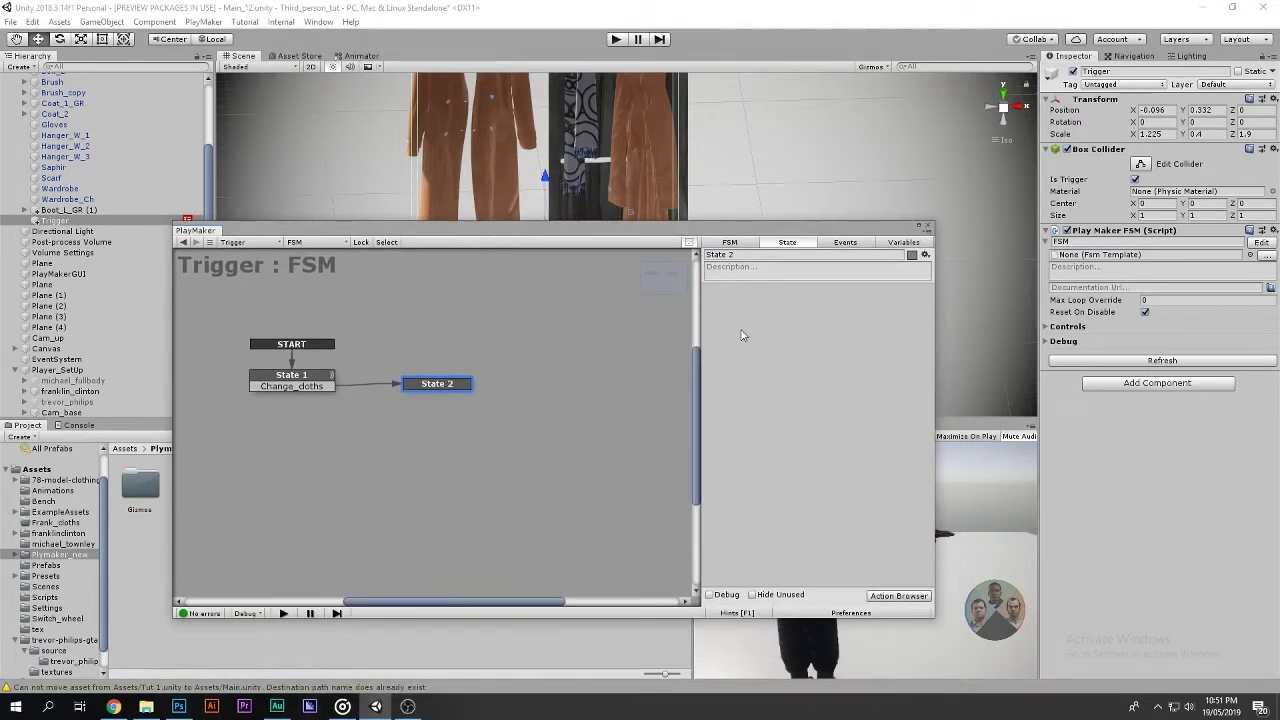
Close the FSM editor and collapse the Shop and Player_SetUp groups in the Hierarchy.
left_click(927, 229)
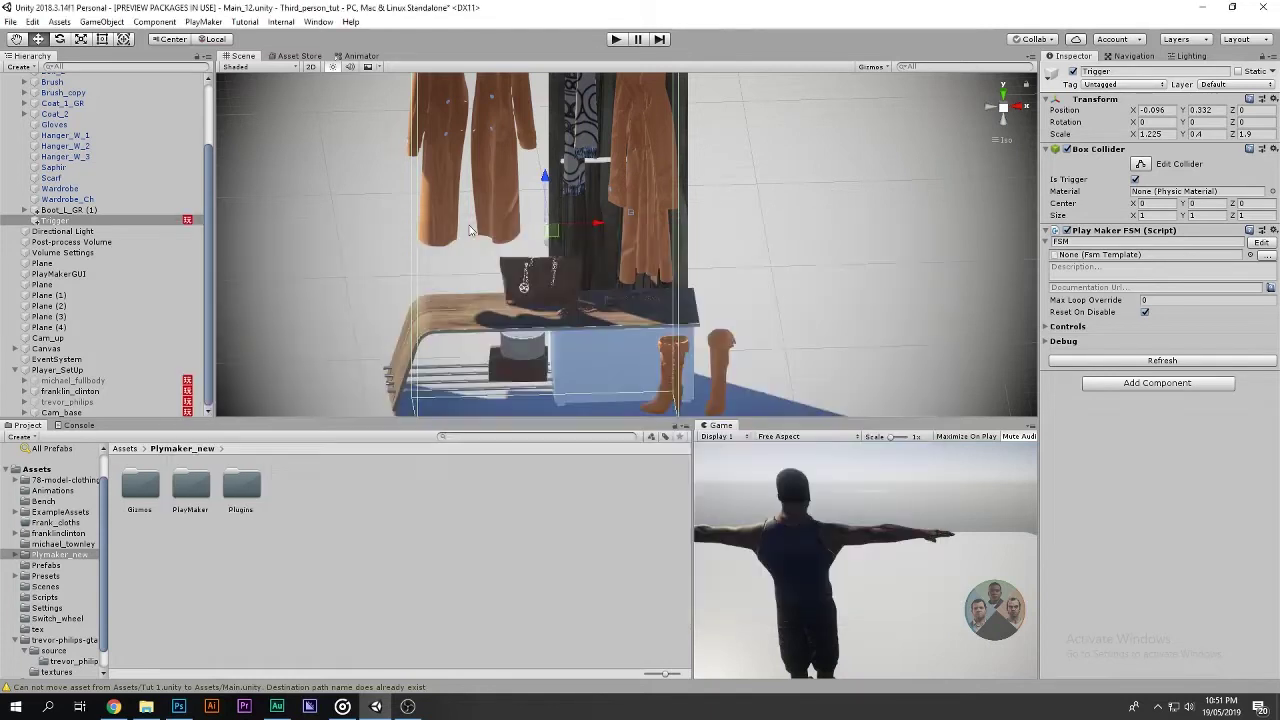
scroll(80, 230, "up", 3)
left_click(15, 101)
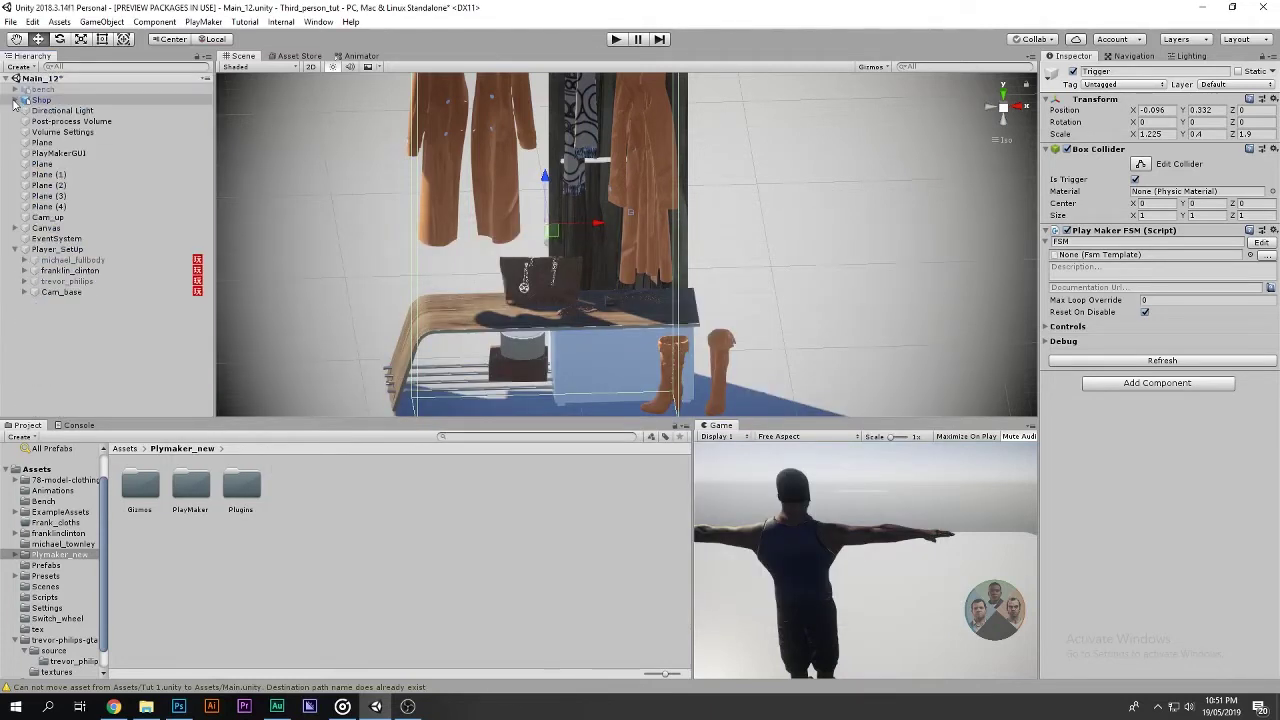
left_click(14, 249)
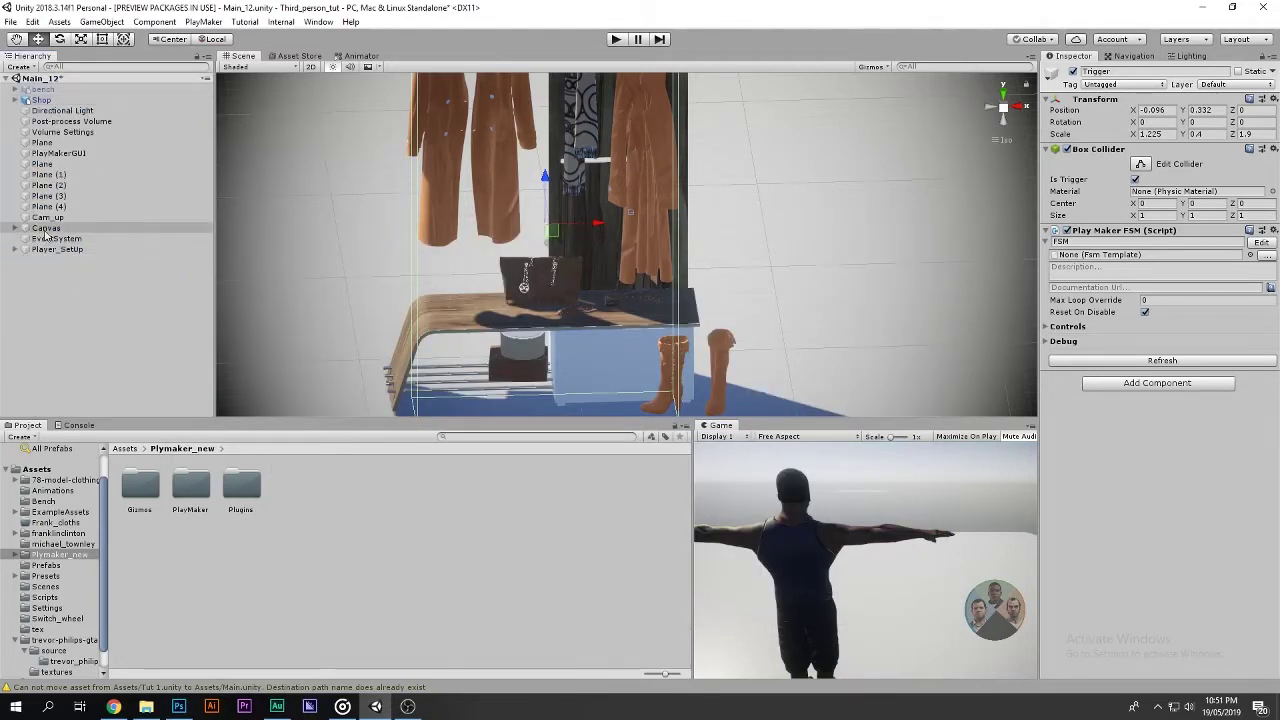
Expand Canvas and frame its Wheel element in the Scene view.
left_click(15, 229)
left_click(15, 229)
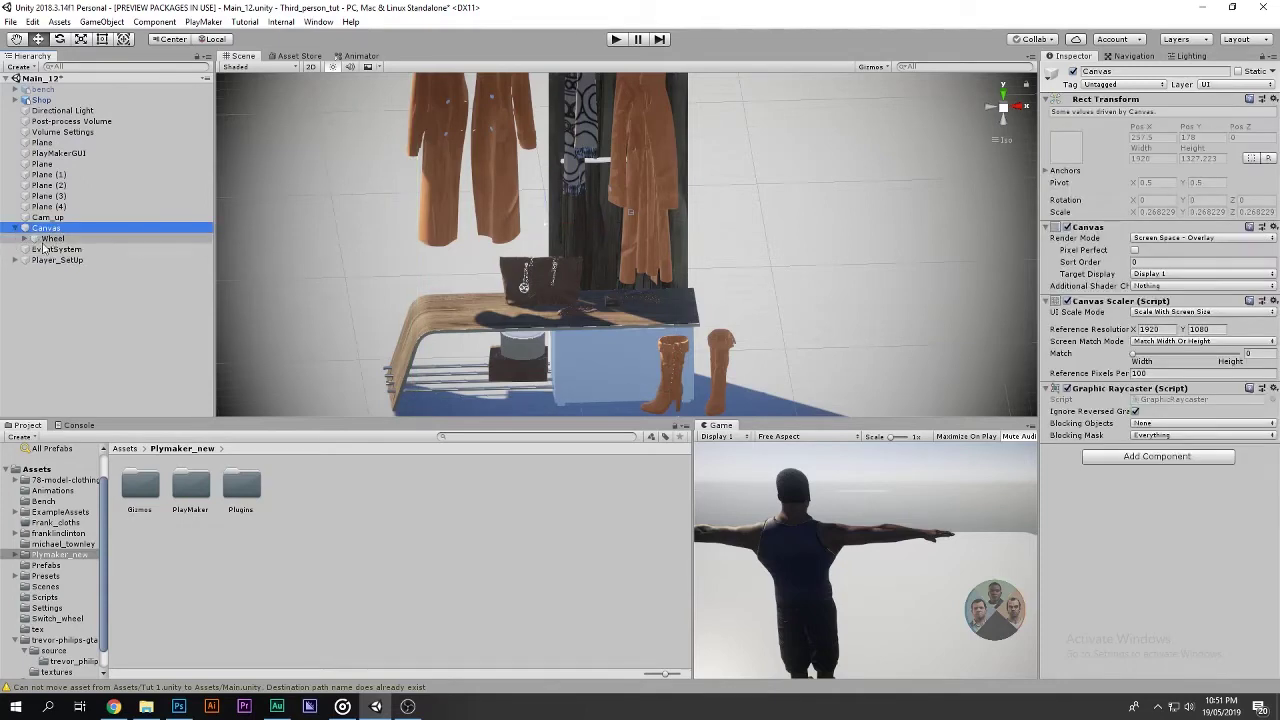
double_click(52, 238)
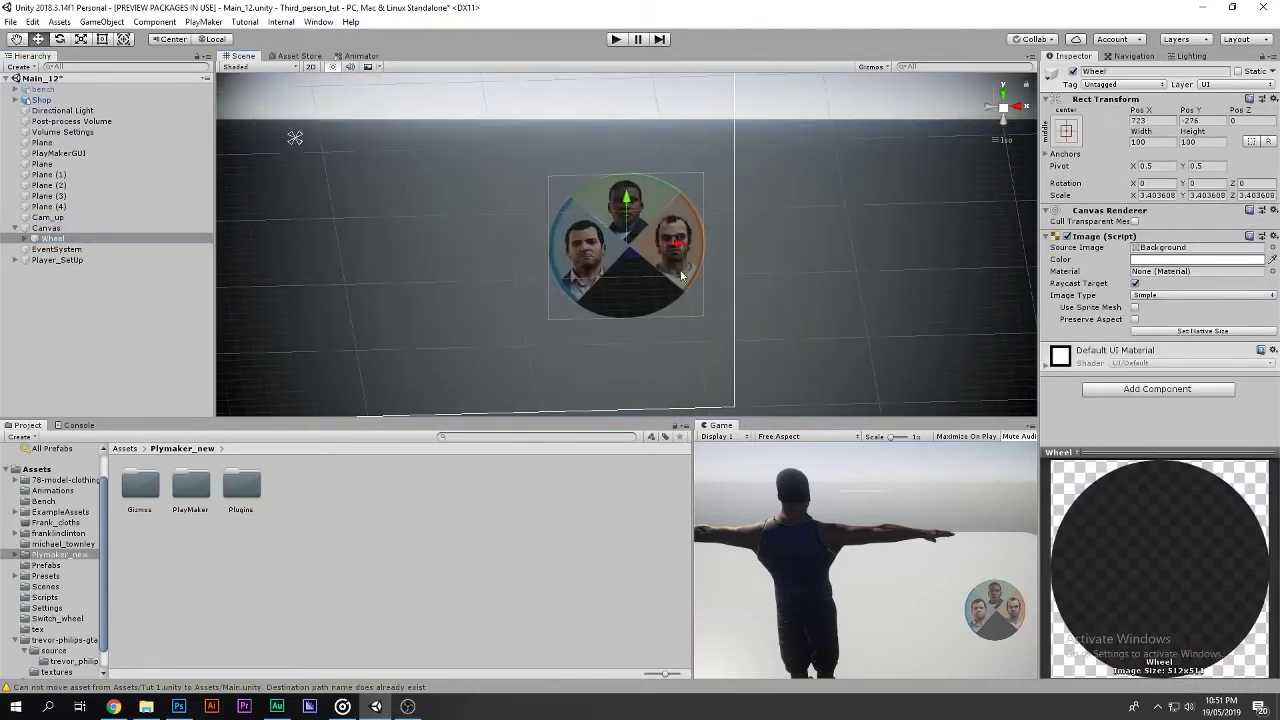
Create a new UI Canvas with a Text element, then delete that extra Canvas.
right_click(58, 309)
mouse_move(129, 511)
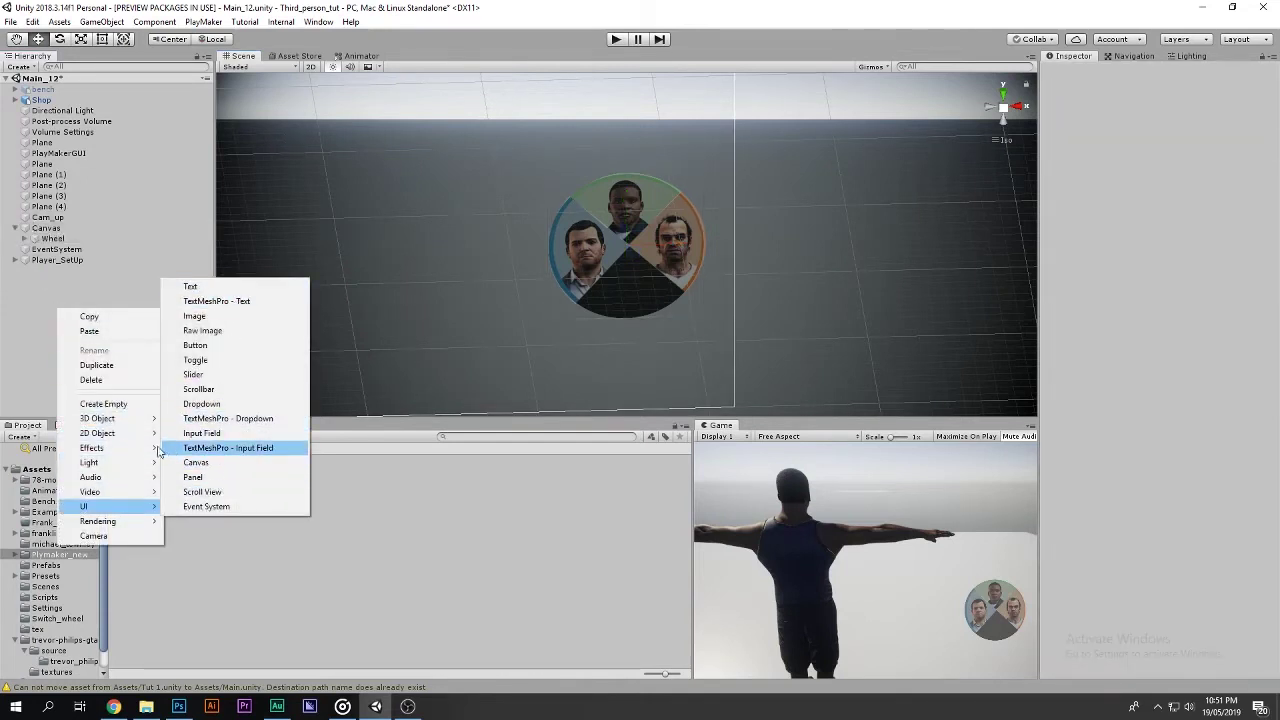
left_click(194, 462)
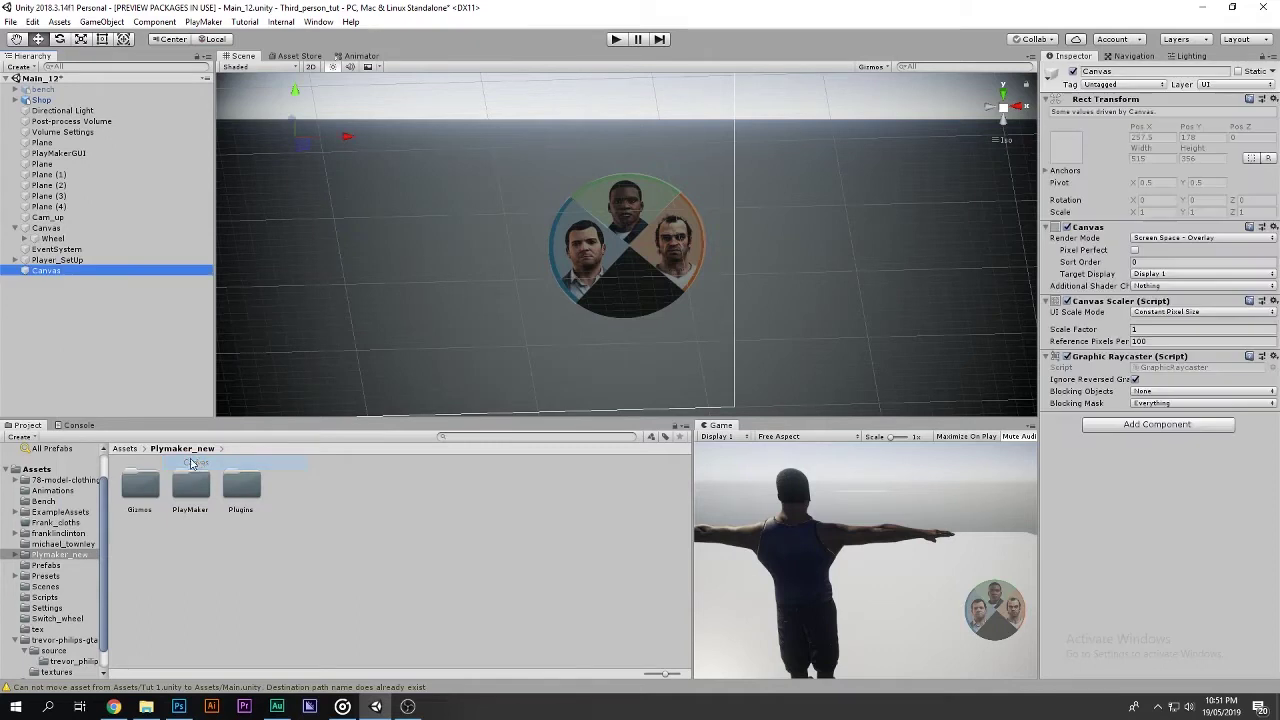
right_click(42, 276)
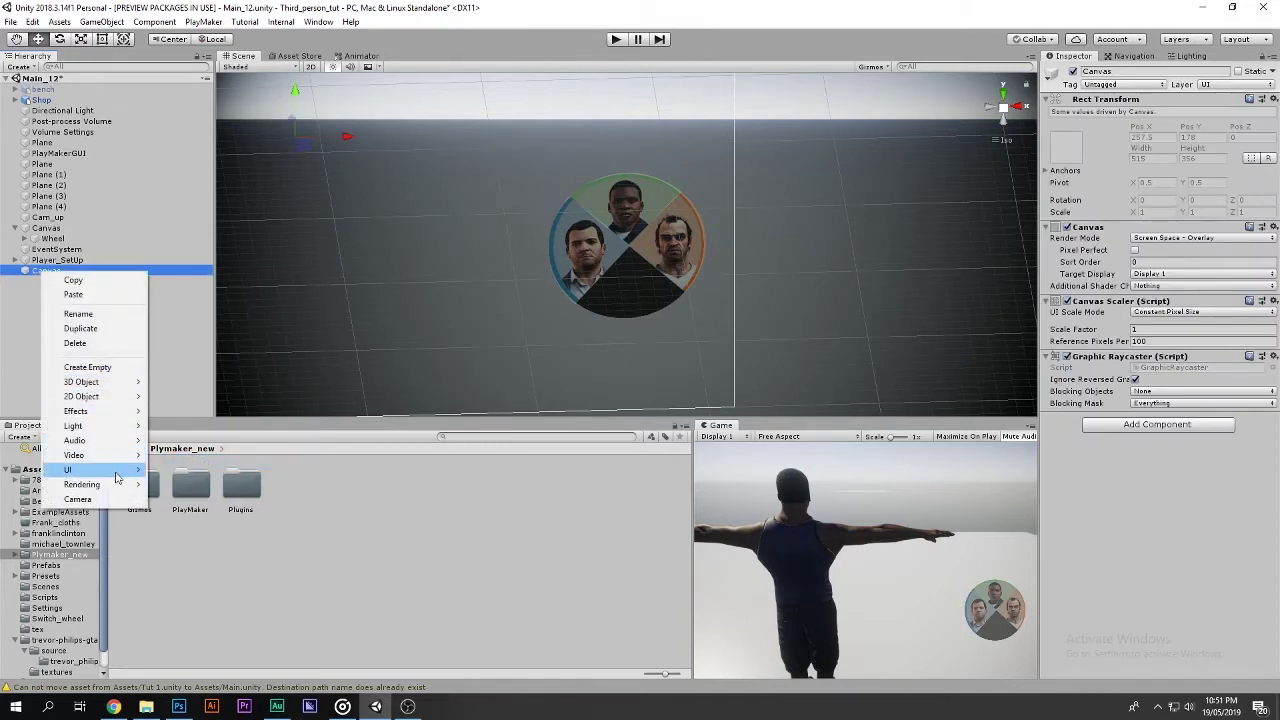
mouse_move(117, 479)
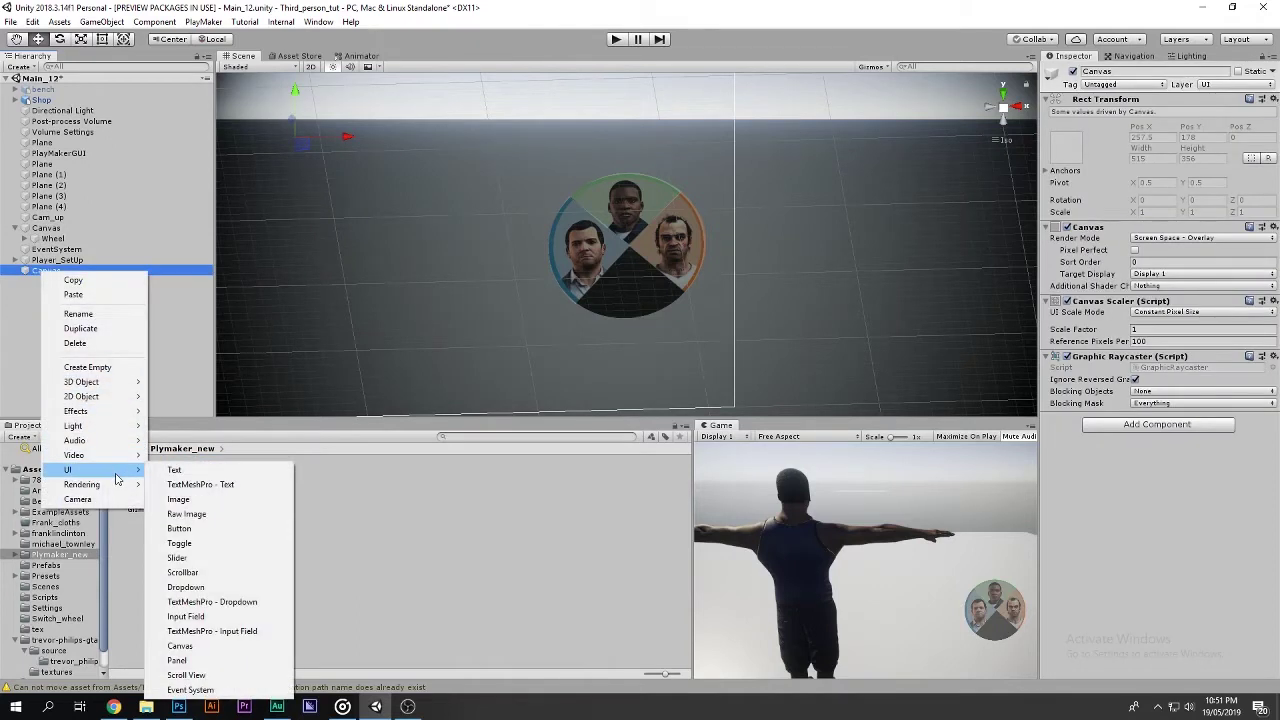
left_click(178, 471)
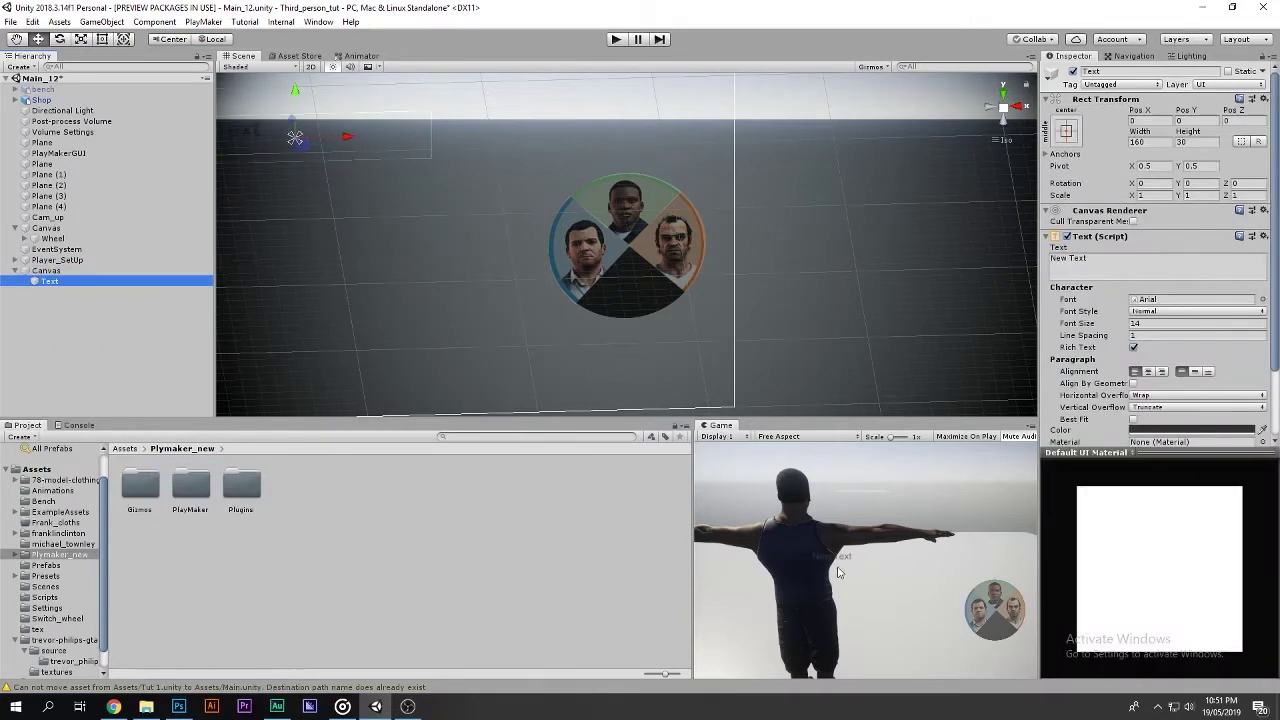
left_click(95, 271)
key("Delete")
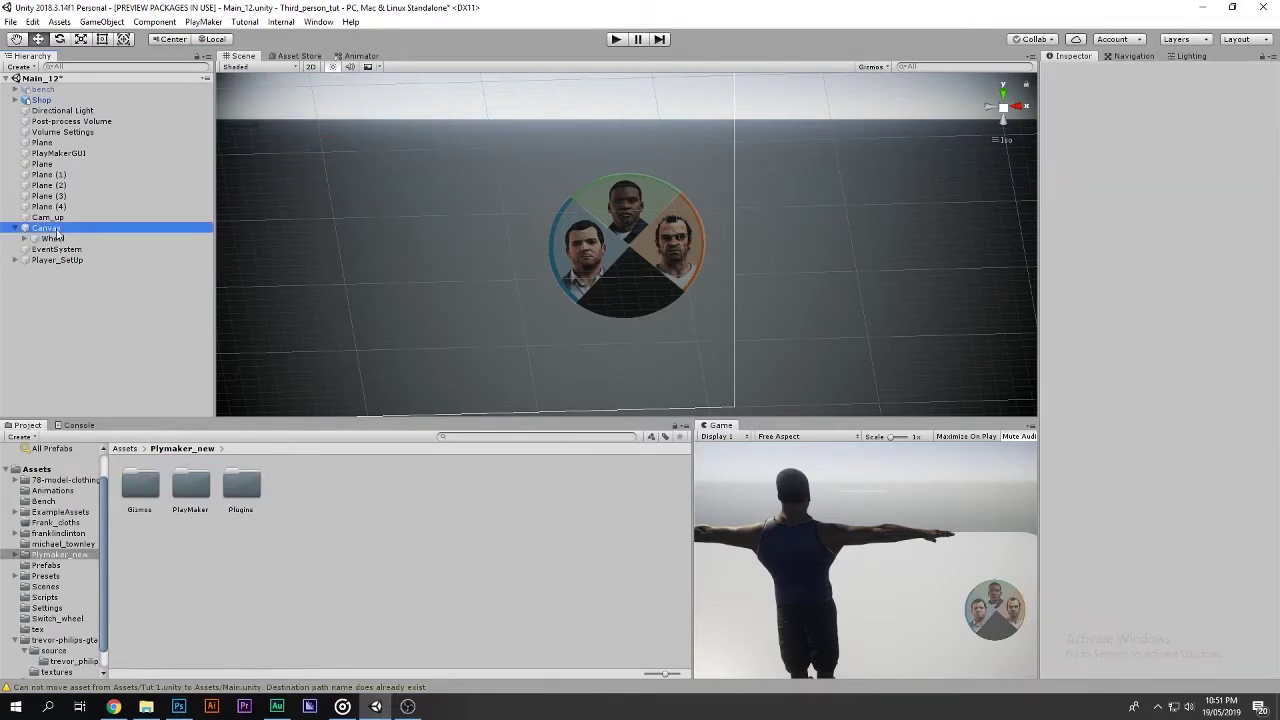
Add a UI Text element under the original Canvas and turn the Scene view to face it.
right_click(80, 229)
mouse_move(150, 428)
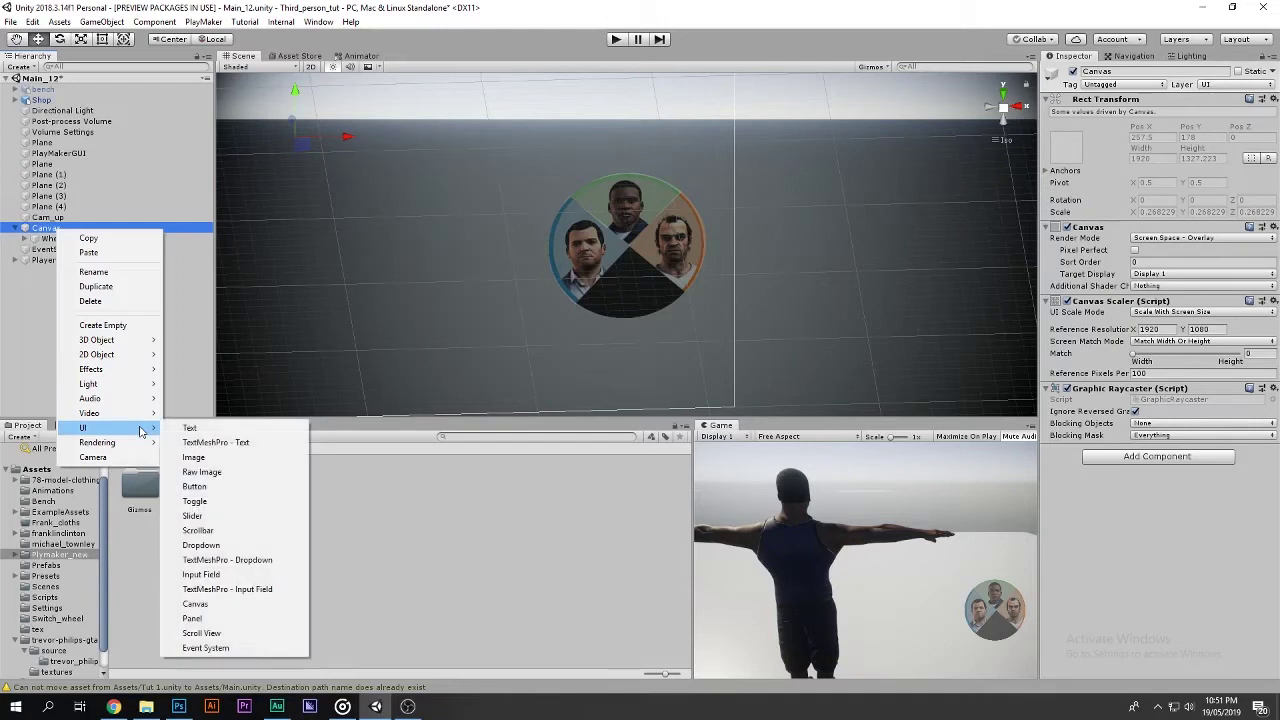
left_click(190, 428)
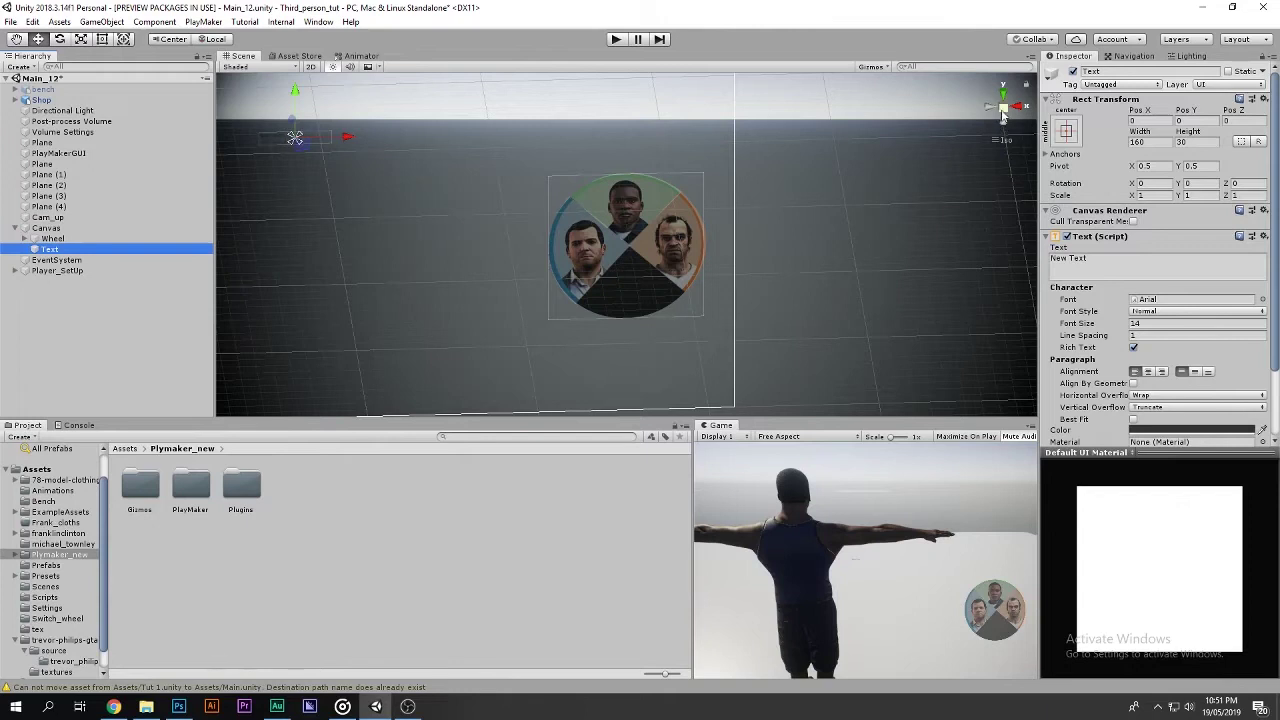
left_click(1003, 97)
left_click(1005, 127)
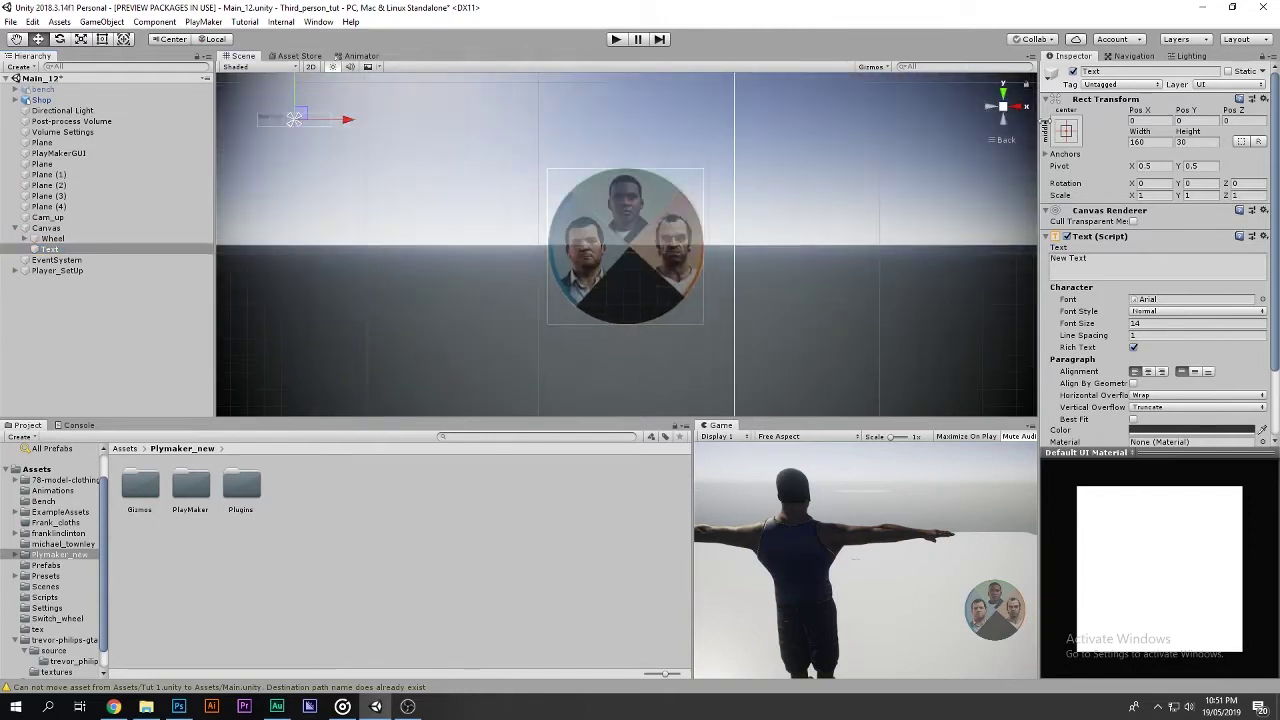
Rename the Text object to 'Do you want' and set its text to 'DO YOU WANT TO CHANGE CLOTHS'.
left_click(1096, 72)
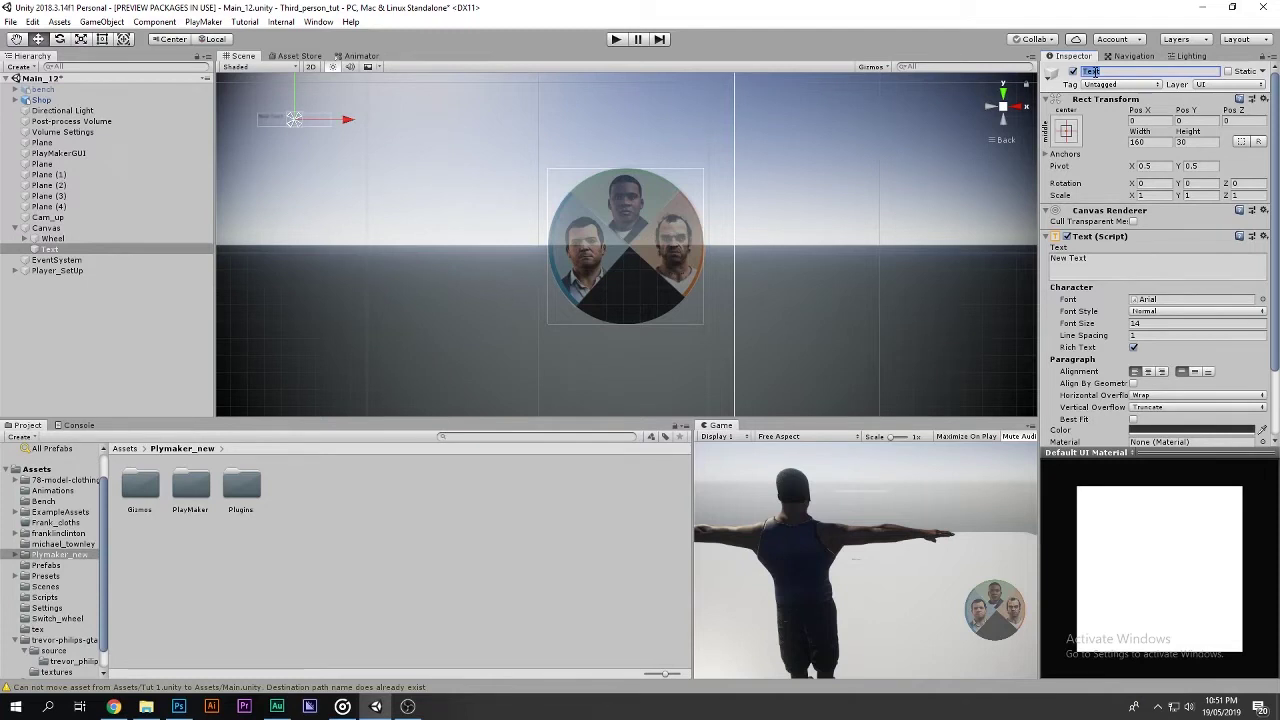
type("Do you")
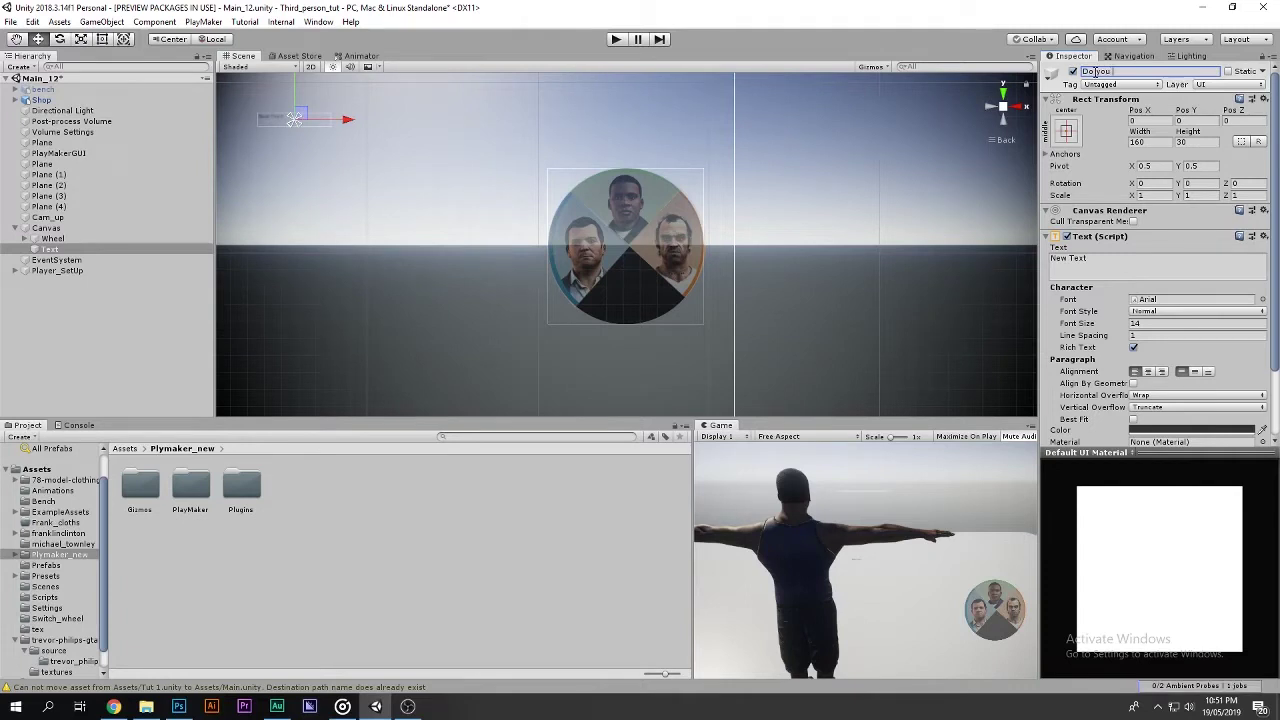
type(" want")
left_click(1127, 267)
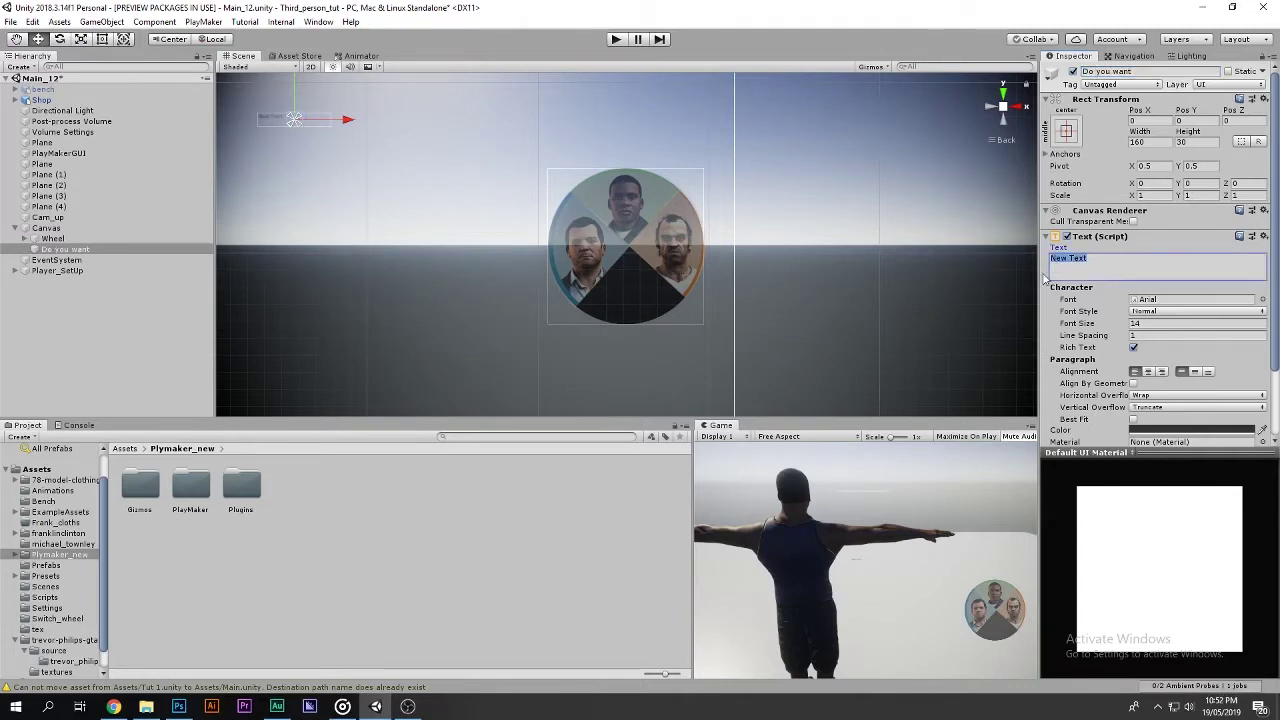
type("D yo")
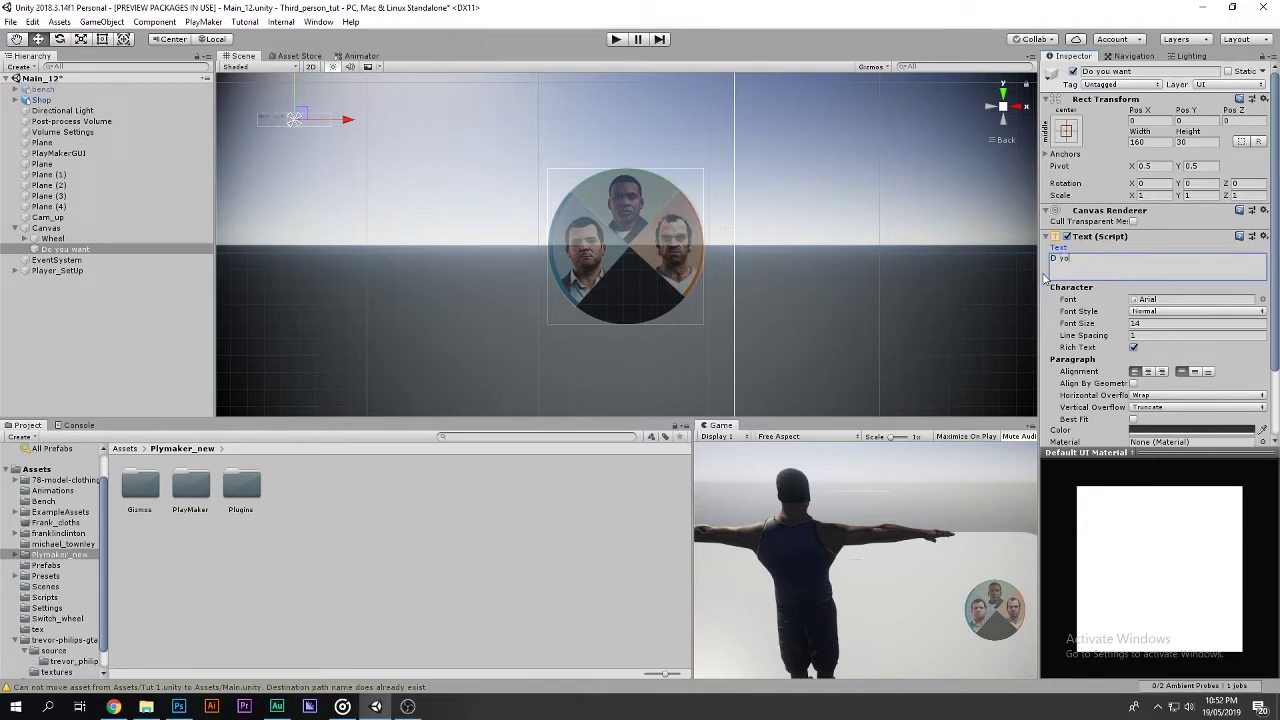
type("u")
key("BackSpace")
key("BackSpace")
key("BackSpace")
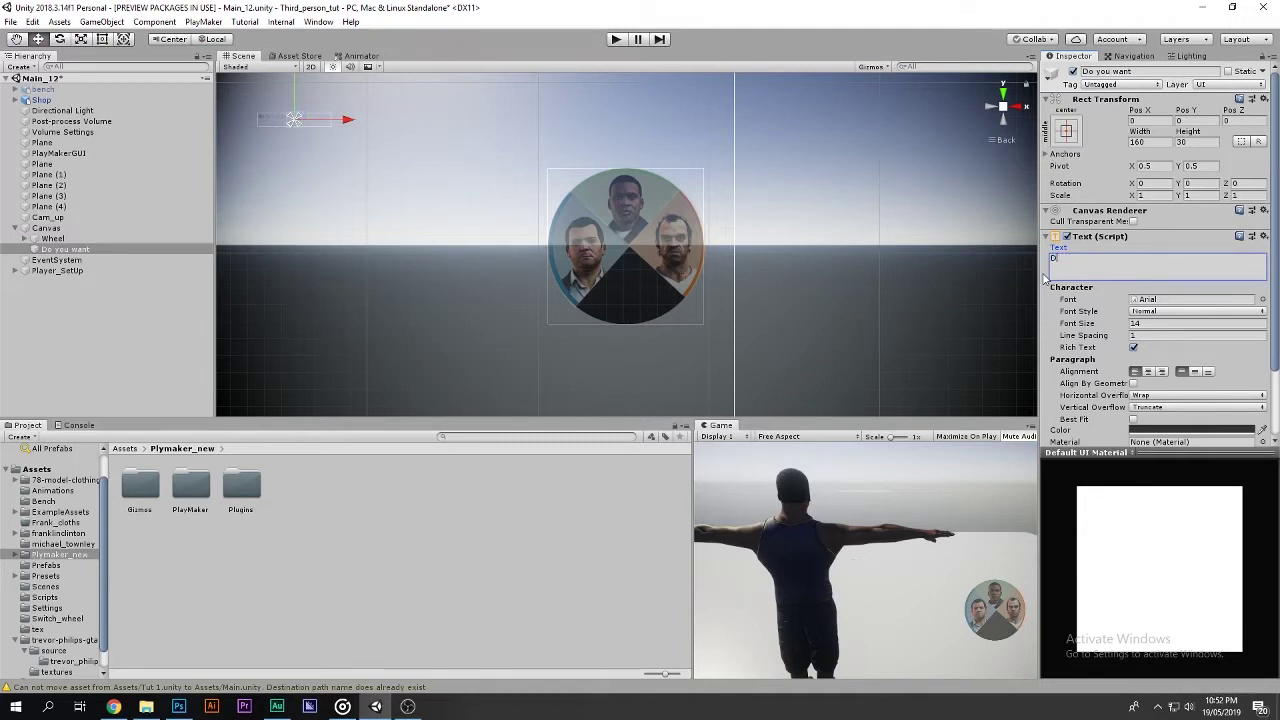
type("O YOU WA")
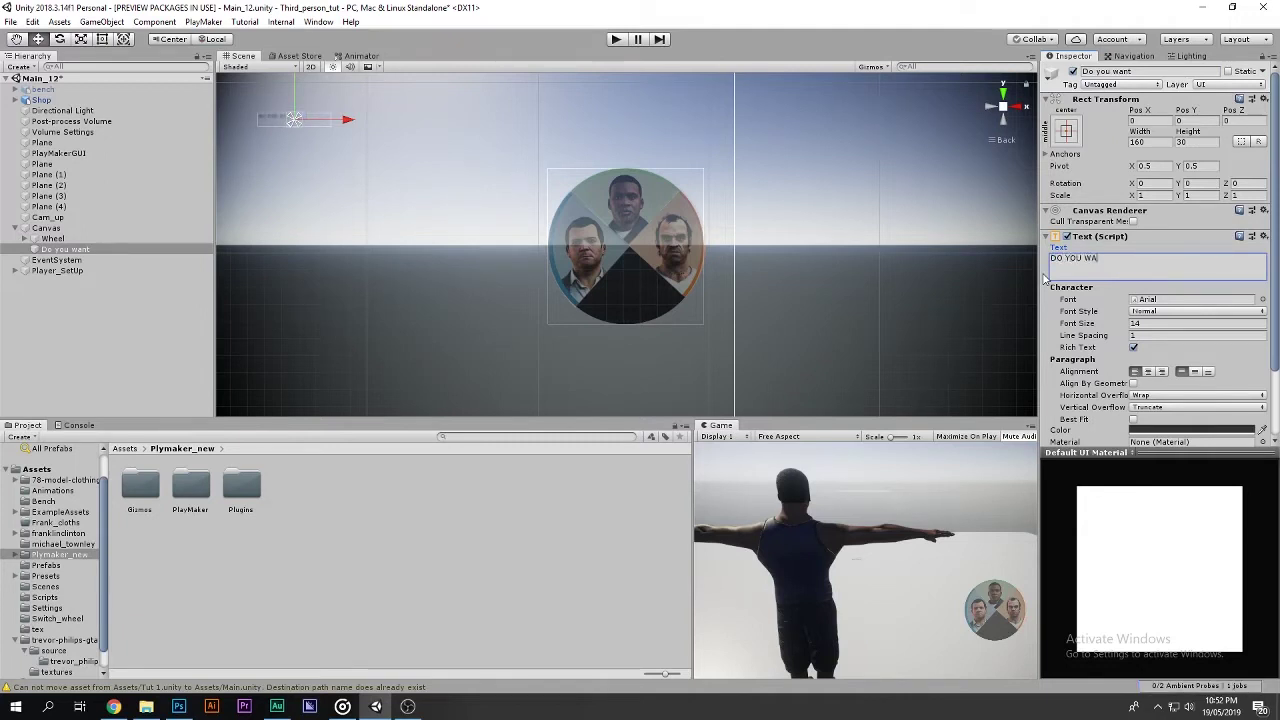
type("NT TO")
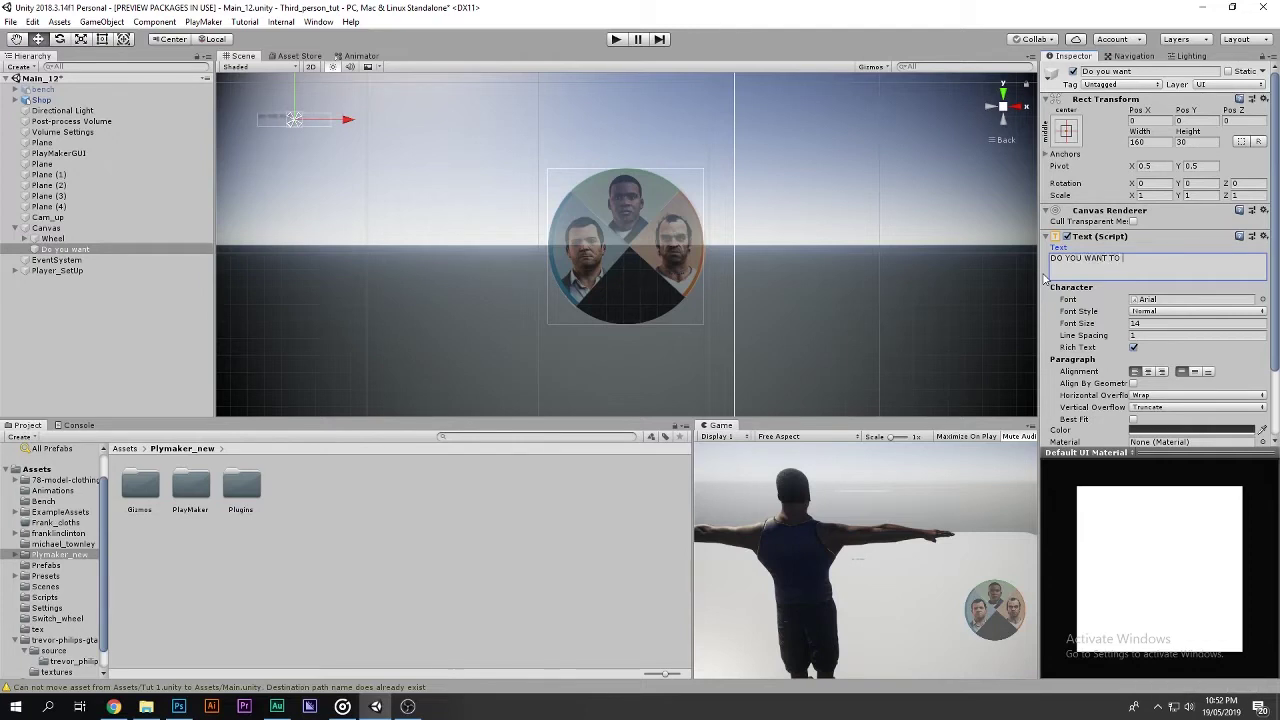
type(" CHANGE CL")
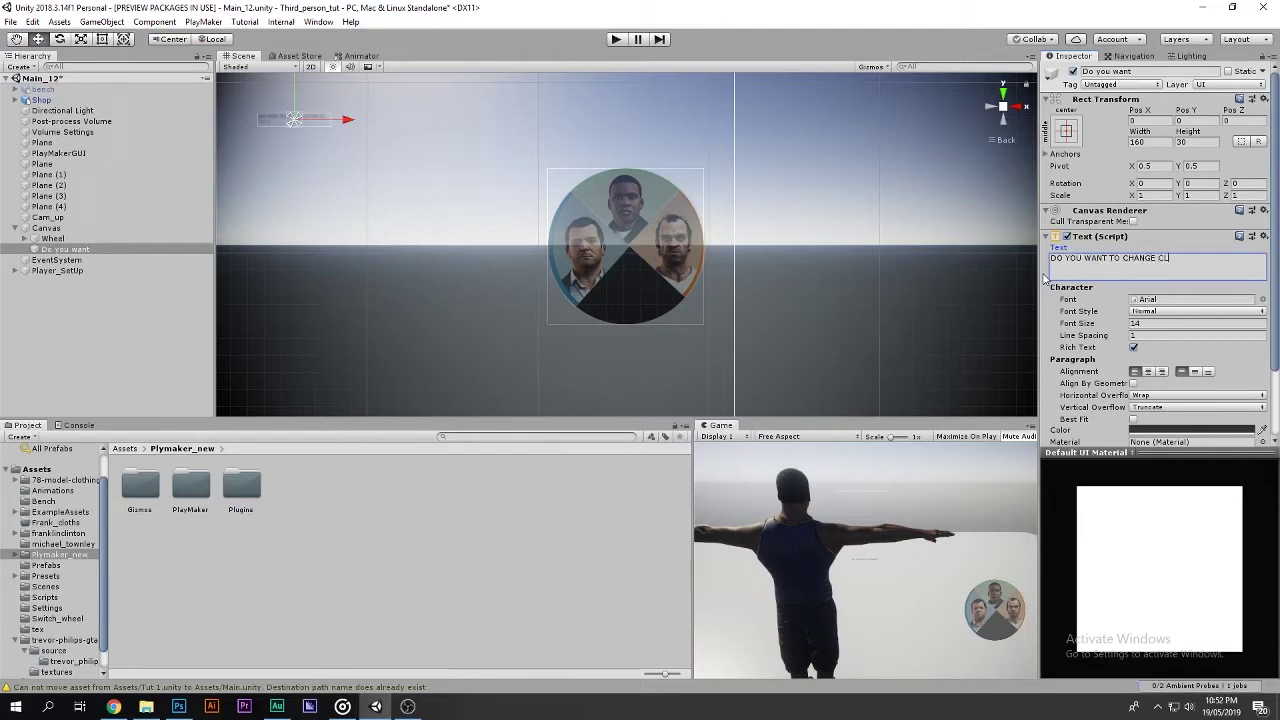
type("OTTHS")
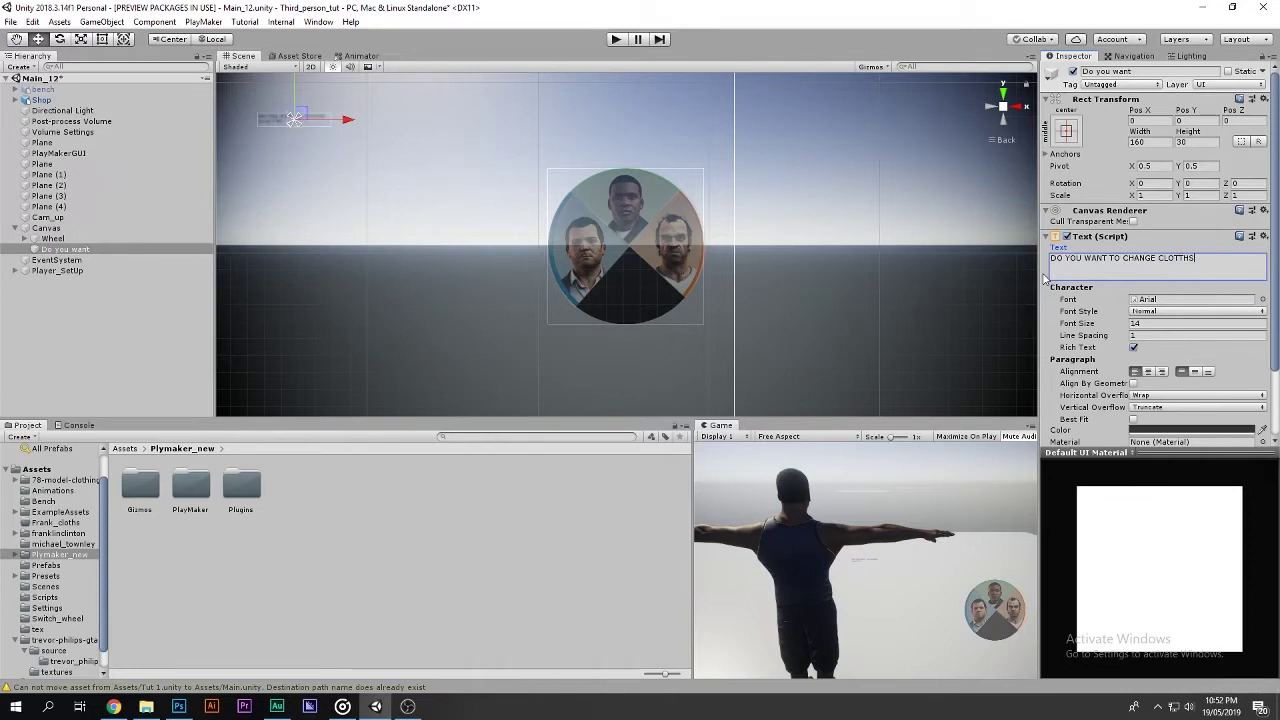
key("Return")
key("BackSpace")
key("BackSpace")
key("BackSpace")
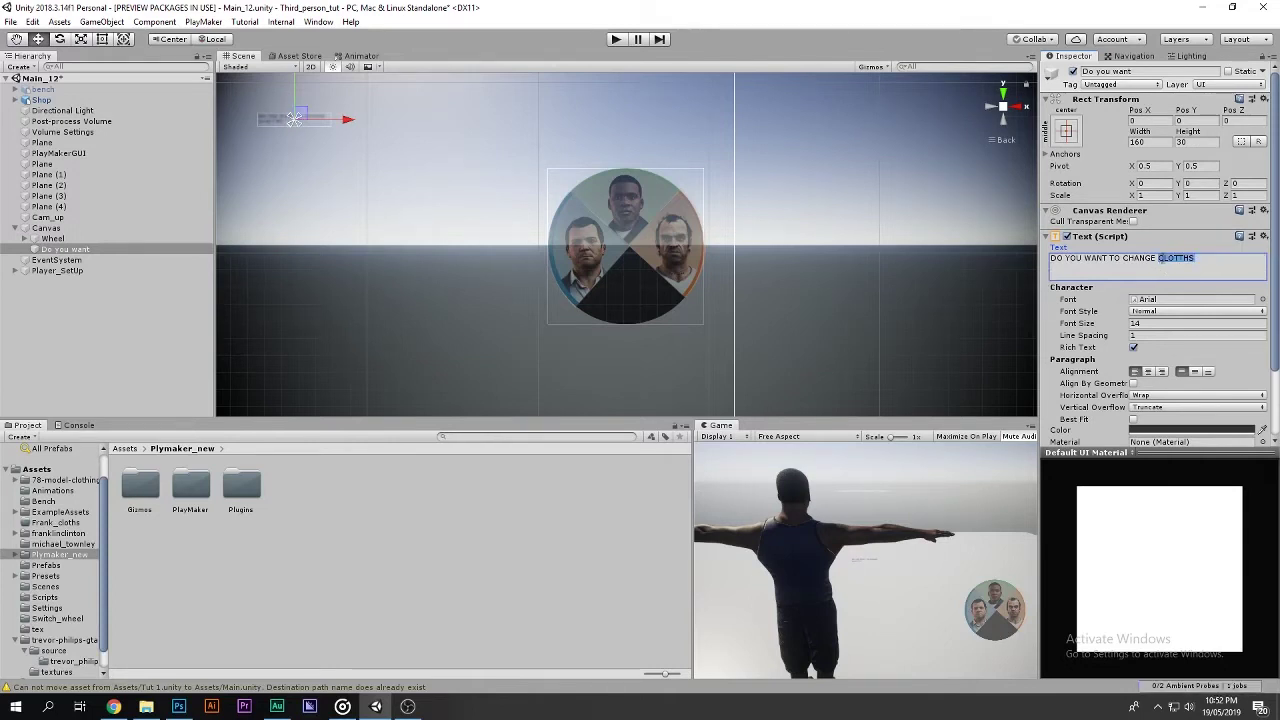
type("LOTH")
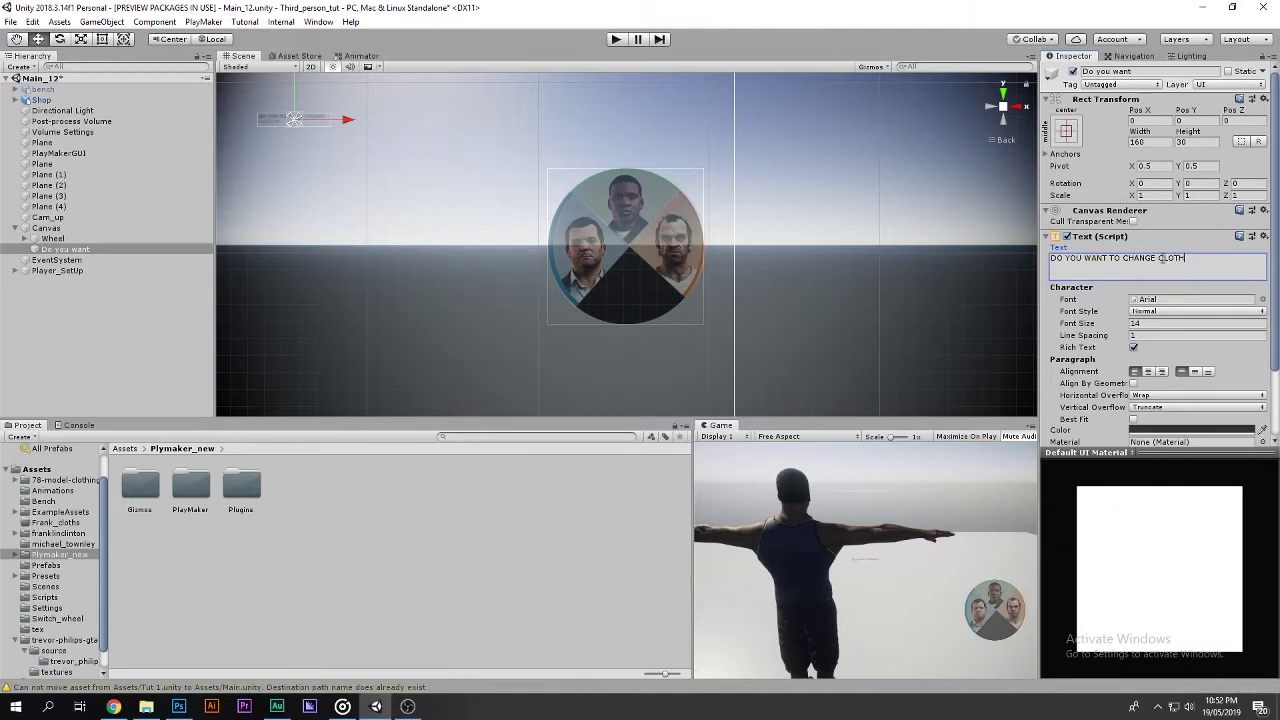
type("S")
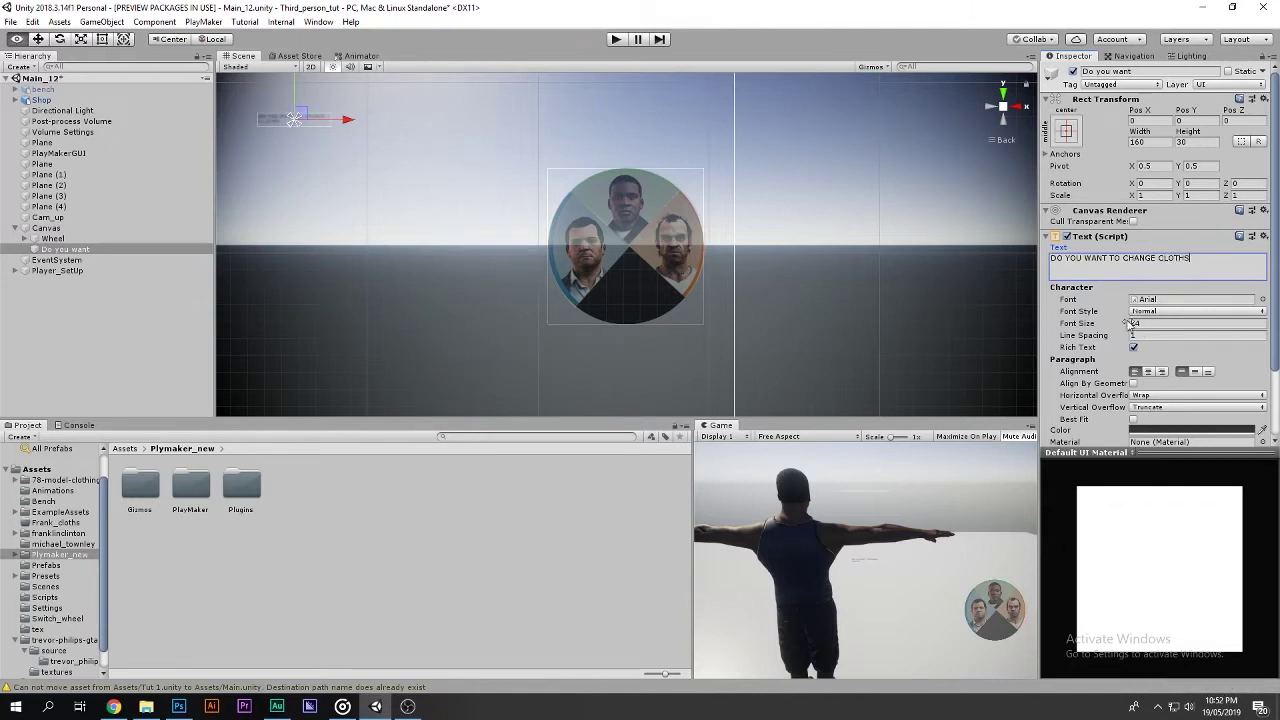
Set the prompt's font size to 116 and enlarge its text box to 1040 × 307.8.
left_click_drag(1130, 323, 1248, 327)
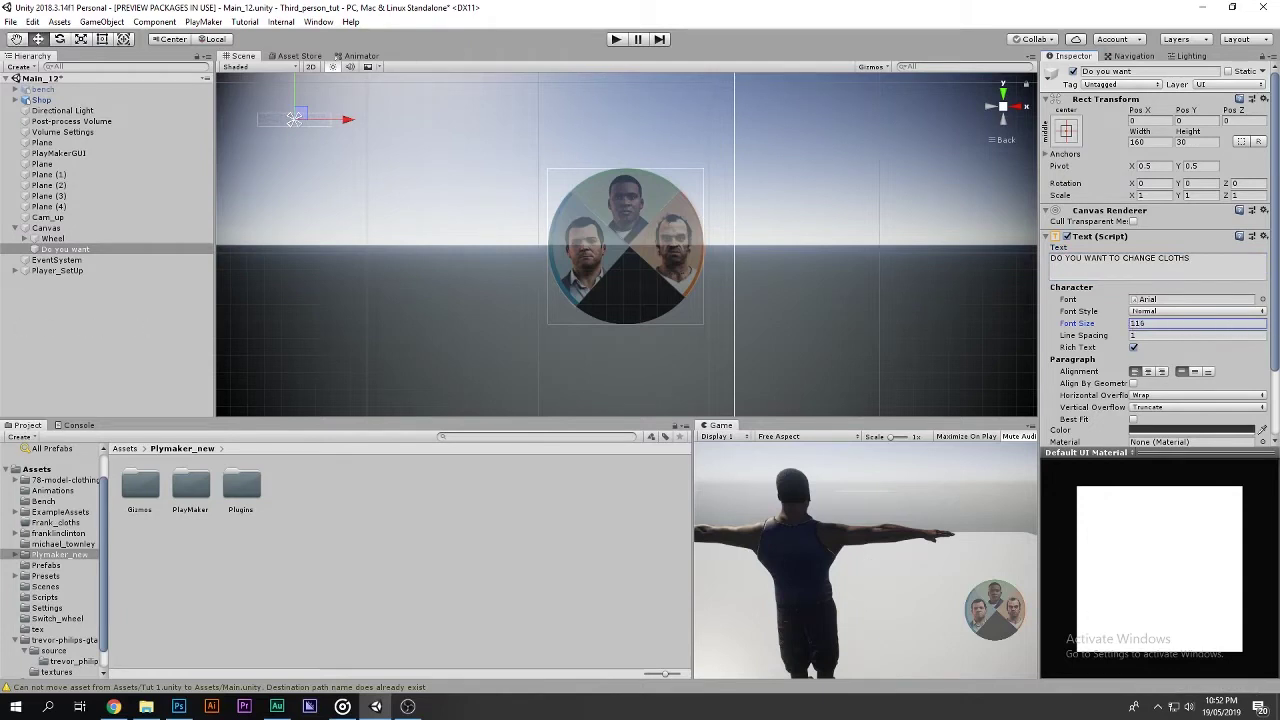
scroll(480, 197, "down", 1)
middle_click_drag(480, 197, 563, 197)
key("y")
key("t")
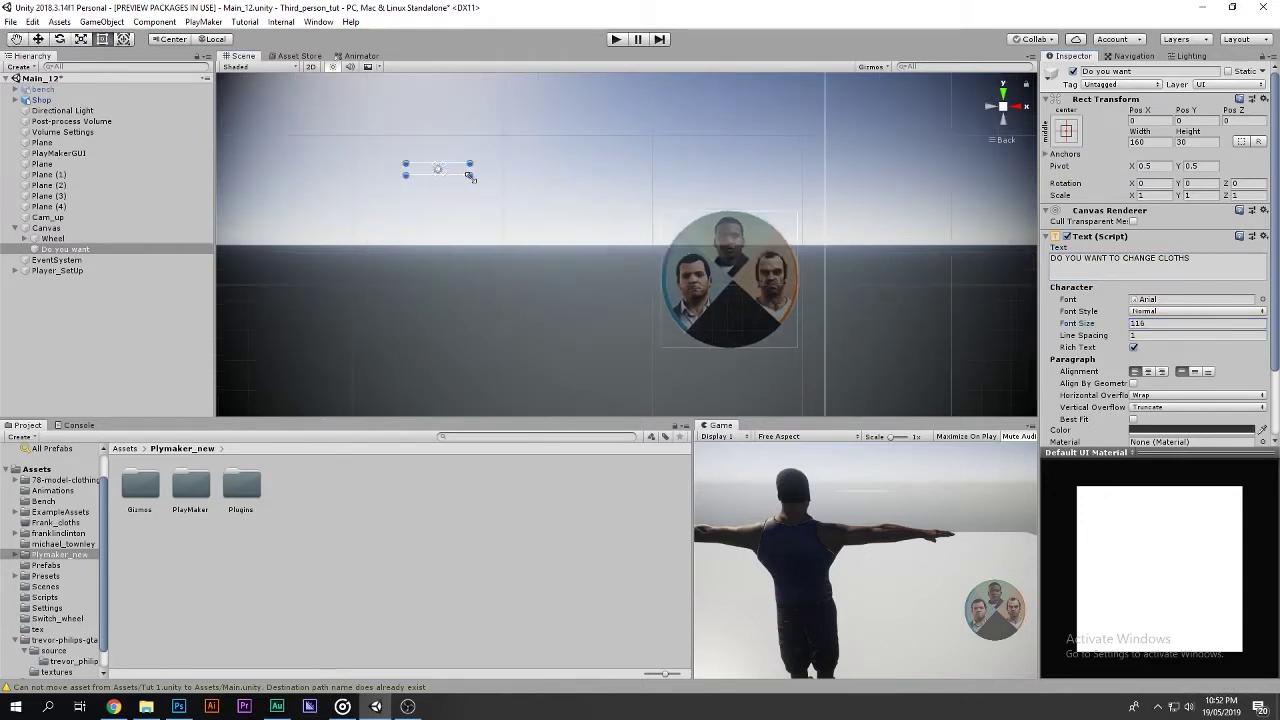
mouse_move(469, 175)
left_mouse_down()
mouse_move(910, 328)
mouse_move(825, 287)
left_mouse_up()
Move the prompt text into the game's upper right, checking it in the maximised Game view.
key("w")
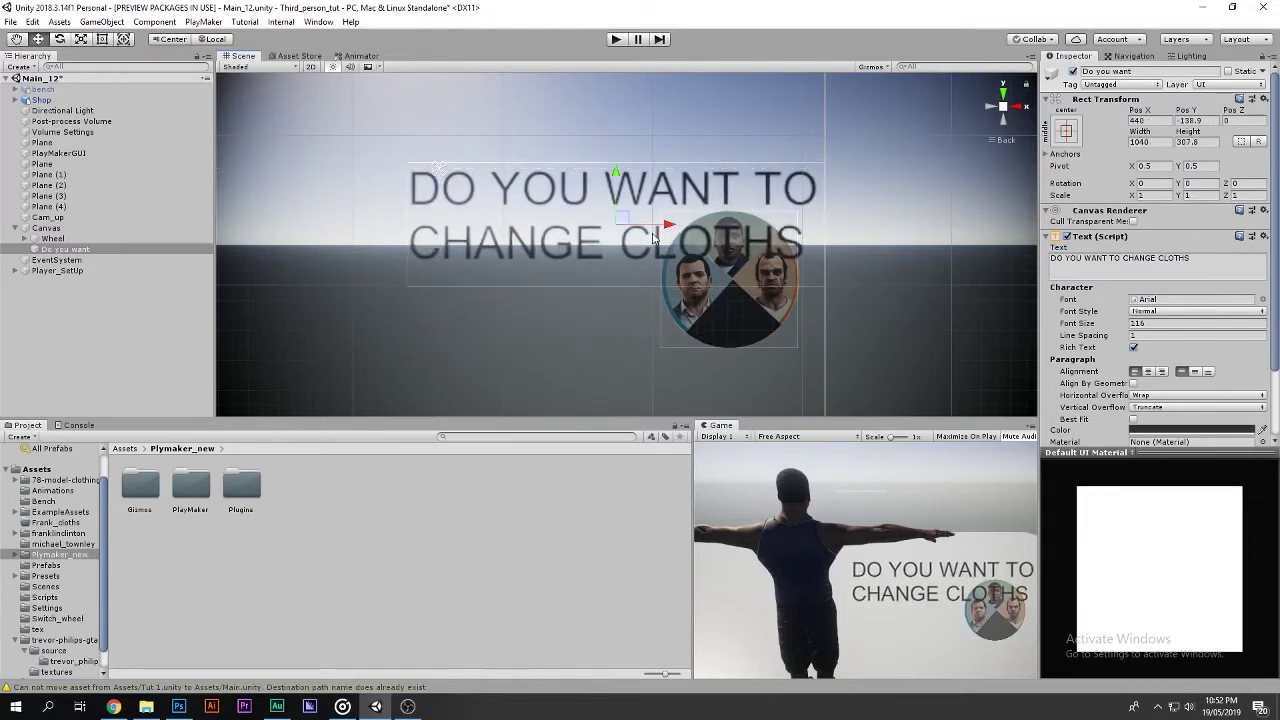
mouse_move(623, 214)
left_mouse_down()
mouse_move(561, 716)
mouse_move(937, 254)
left_mouse_up()
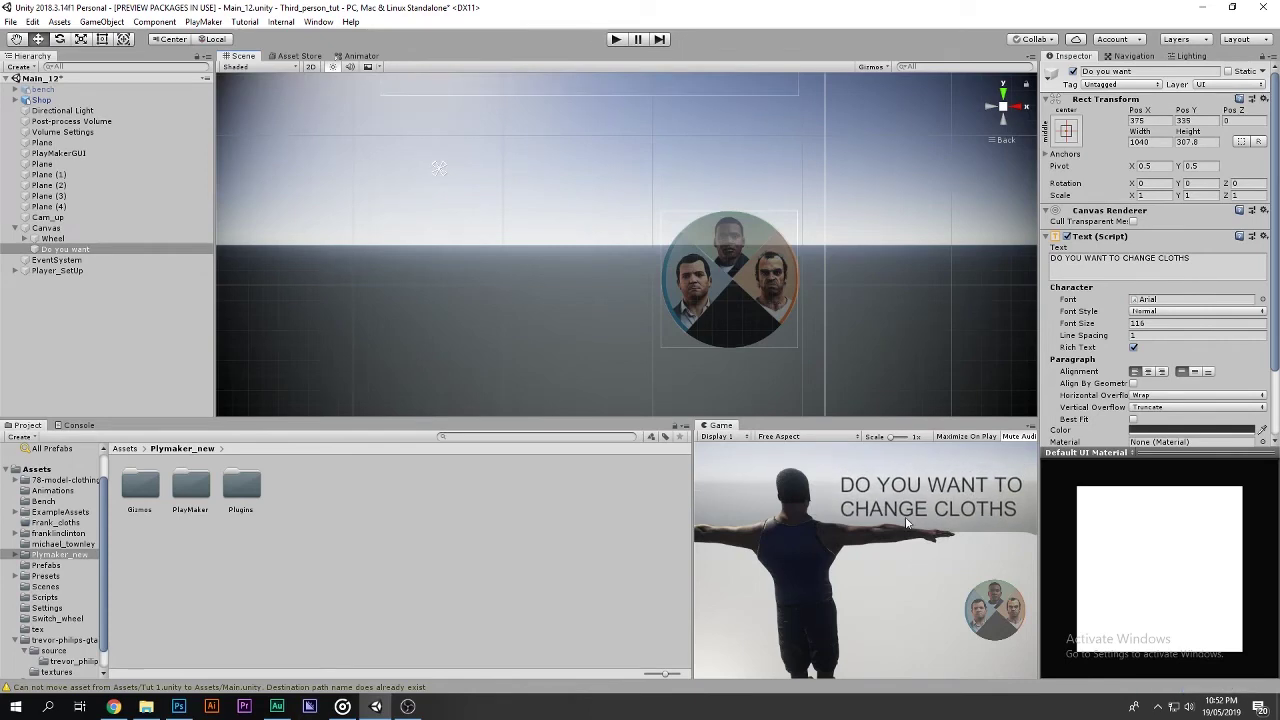
key("shift+space")
key("shift+space")
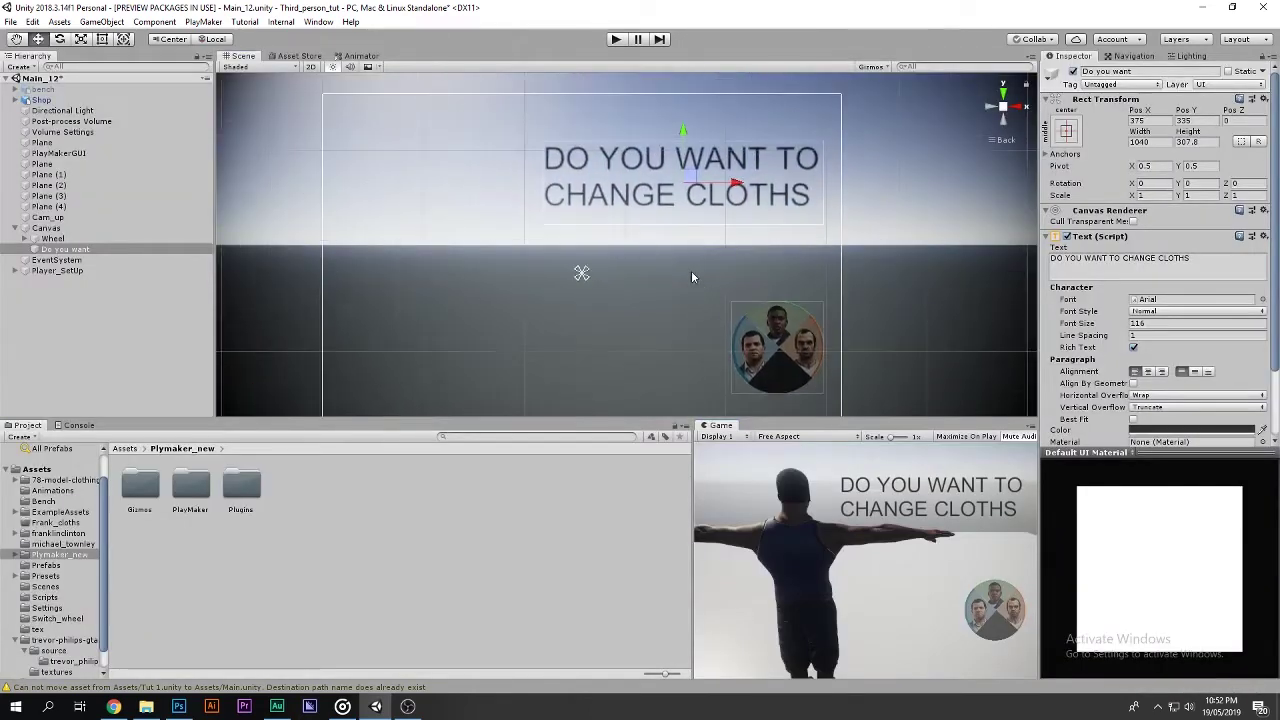
key("shift+space")
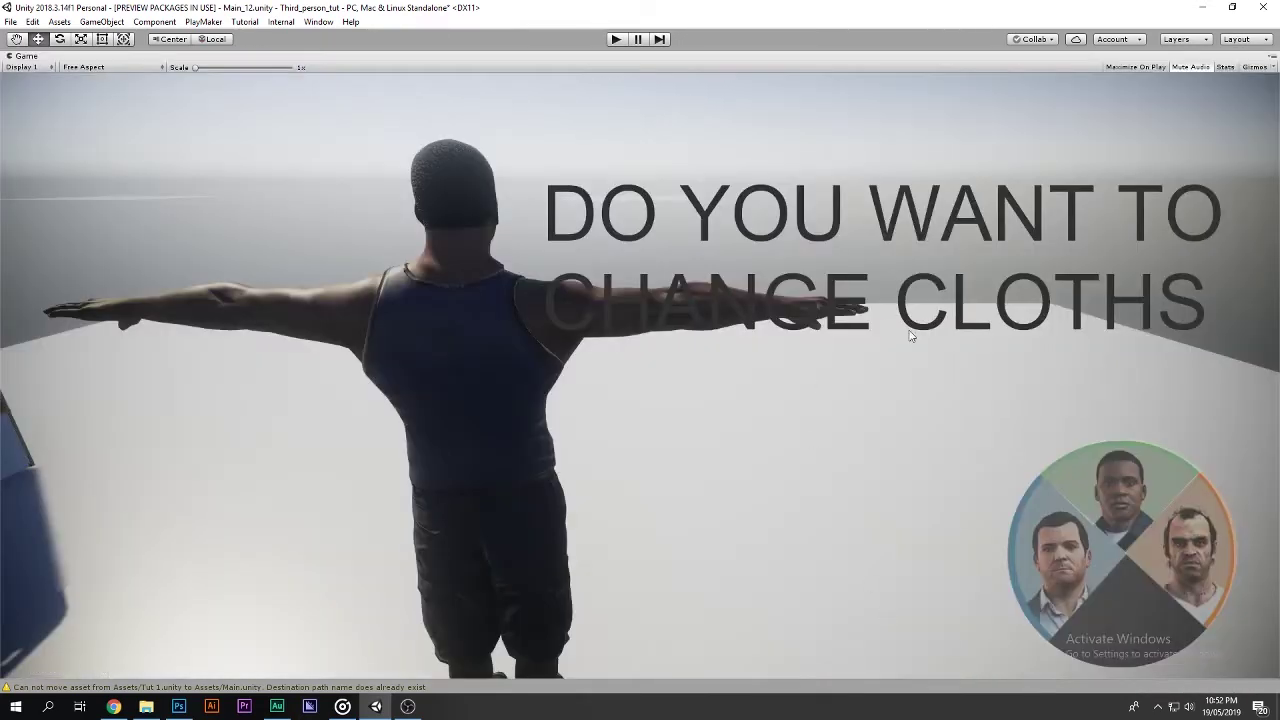
key("shift+space")
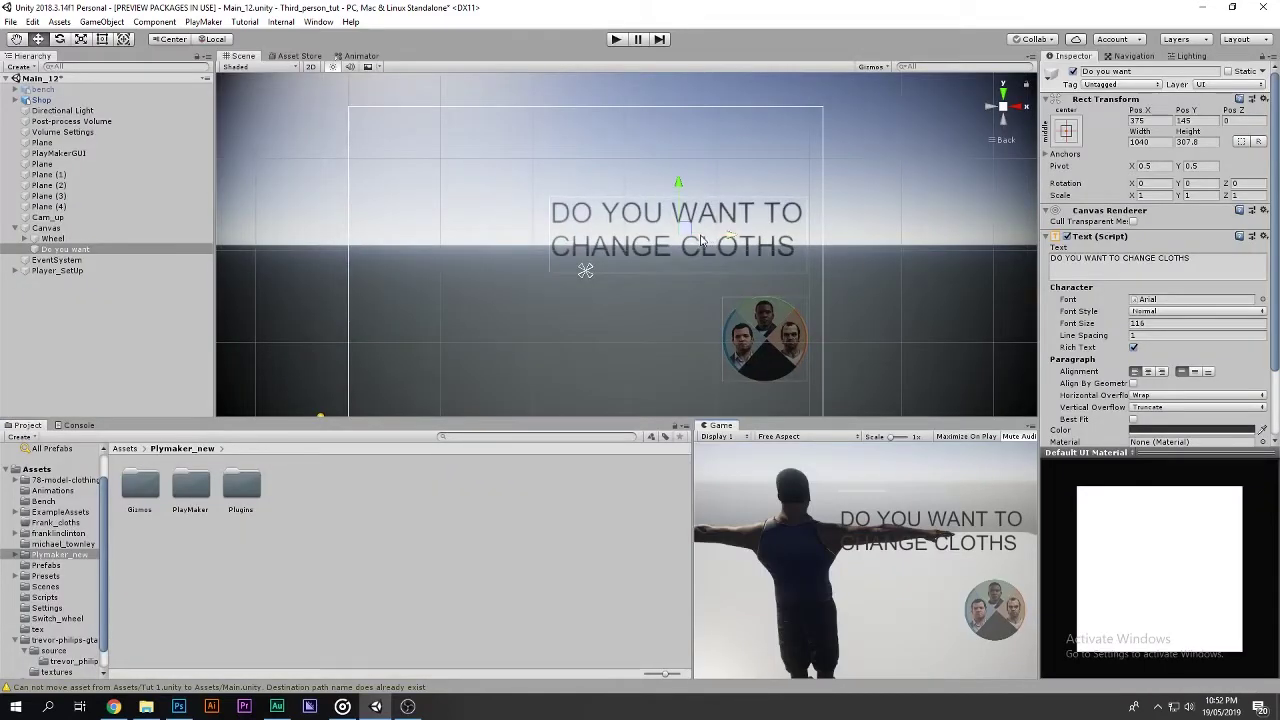
mouse_move(668, 247)
left_mouse_down()
mouse_move(640, 297)
mouse_move(579, 278)
left_mouse_up()
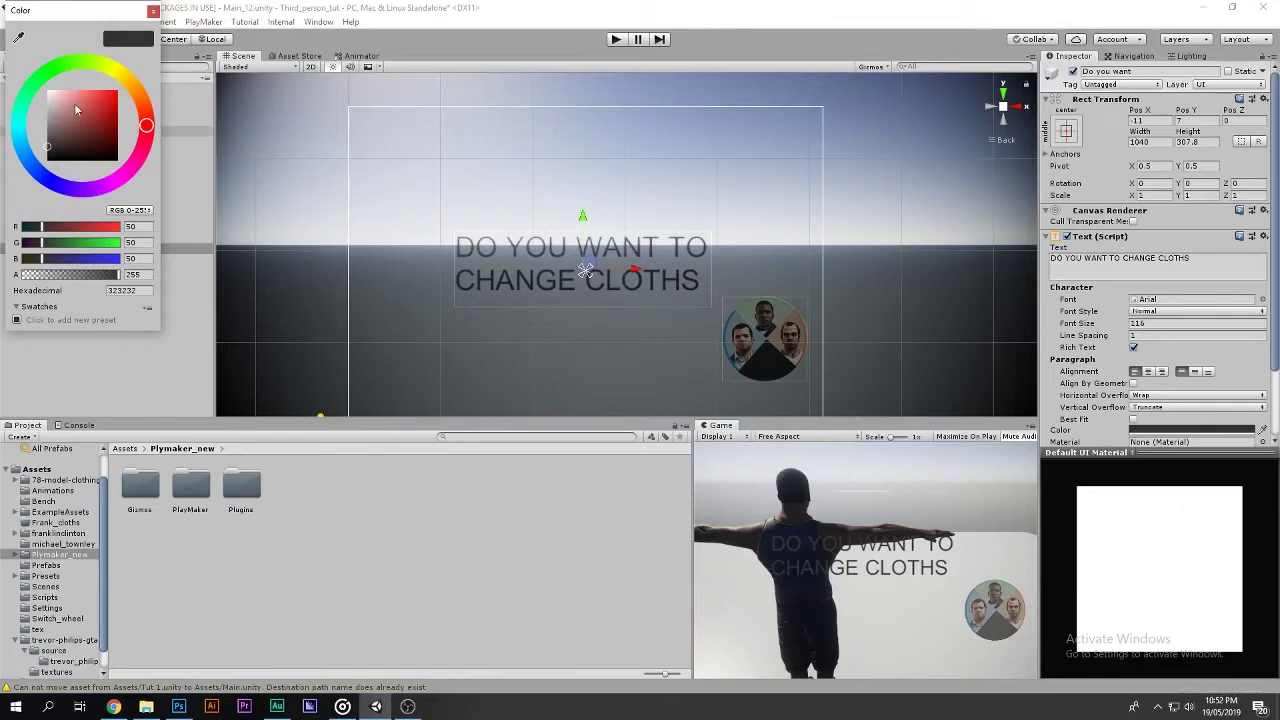
Change the prompt text colour from dark grey to white and preview it in the maximised Game view.
left_click_drag(80, 130, 50, 92)
left_click(785, 512)
key("shift+space")
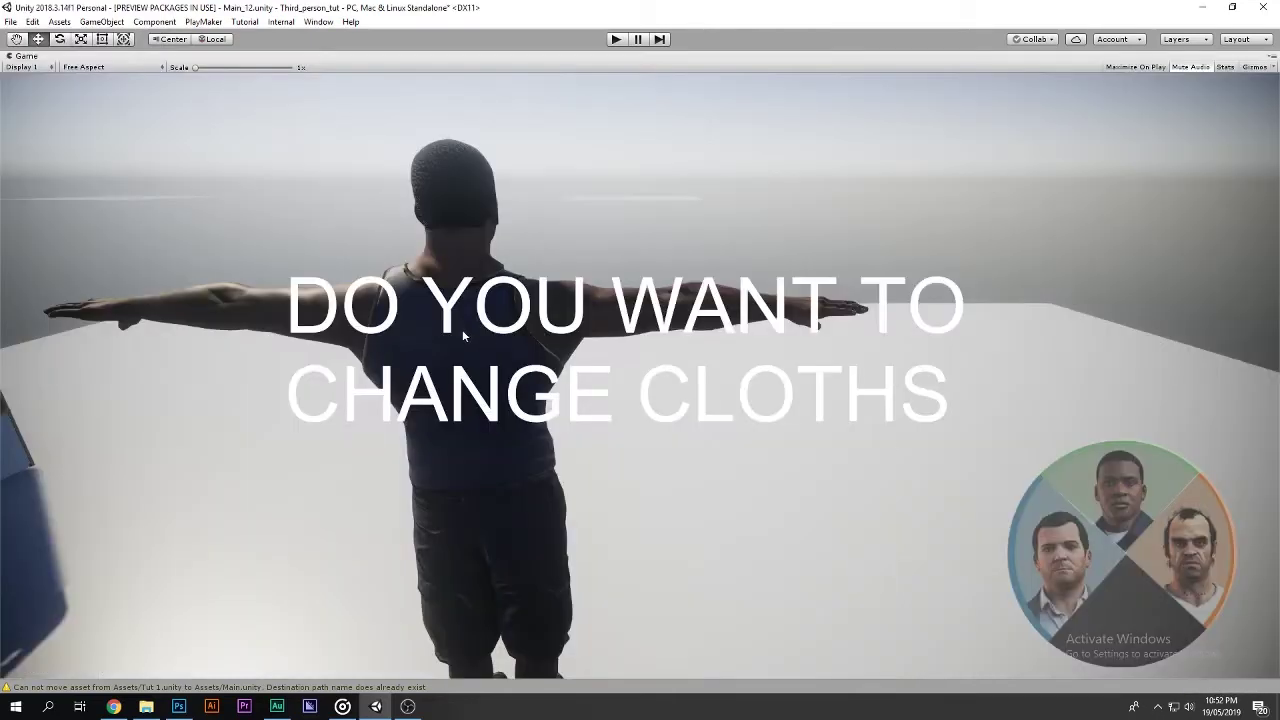
key("shift+space")
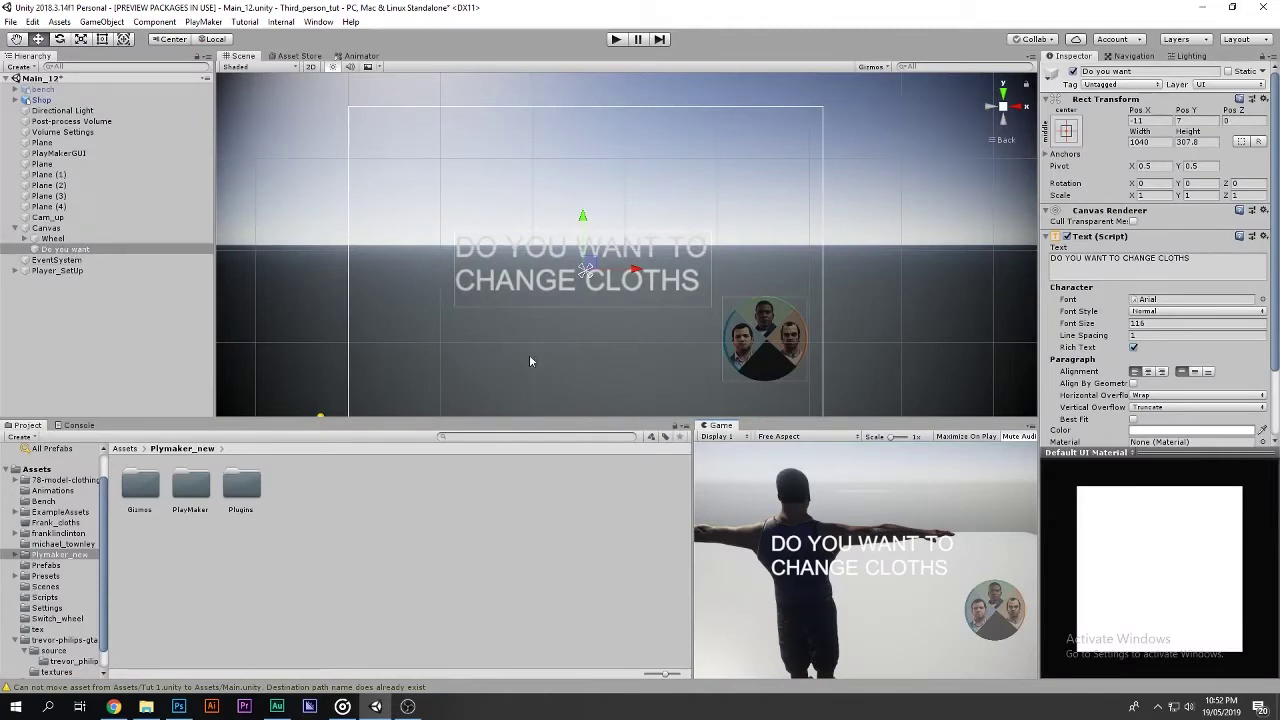
middle_click_drag(530, 360, 457, 316)
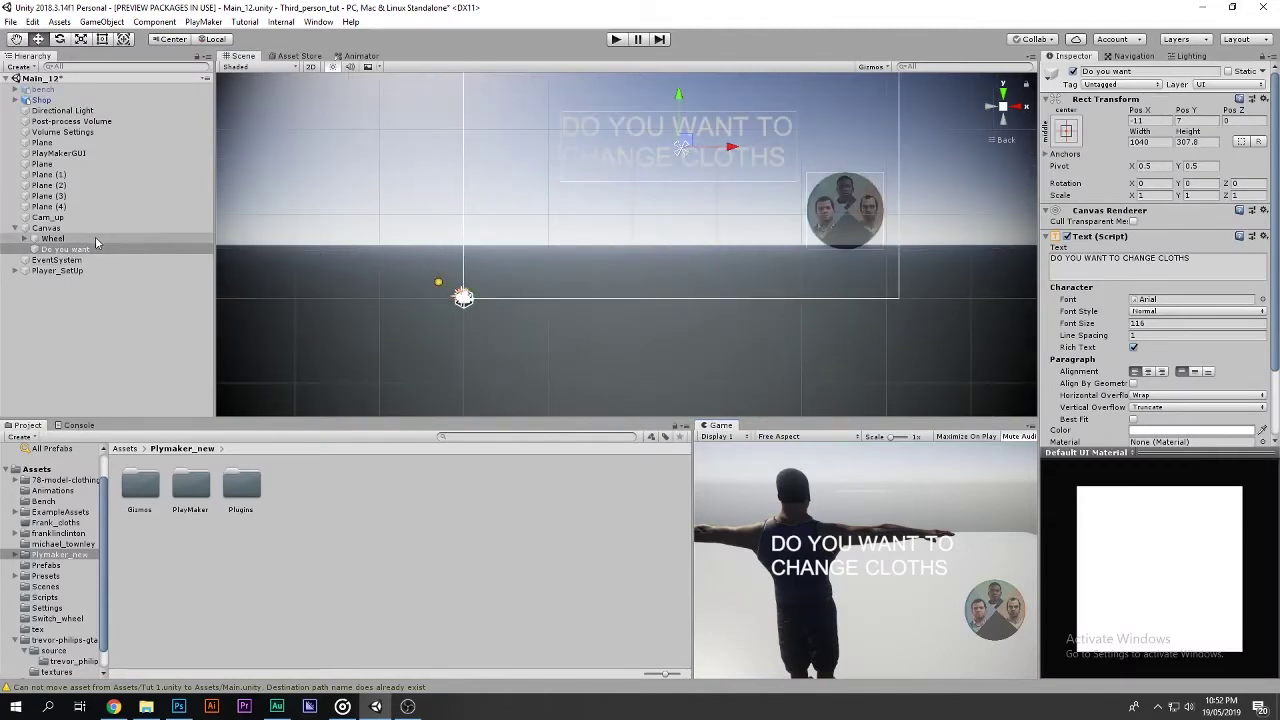
Inspect franklin_clinton under Player_SetUp, then select Trigger under Shop to view its Box Collider and FSM.
left_click(30, 271)
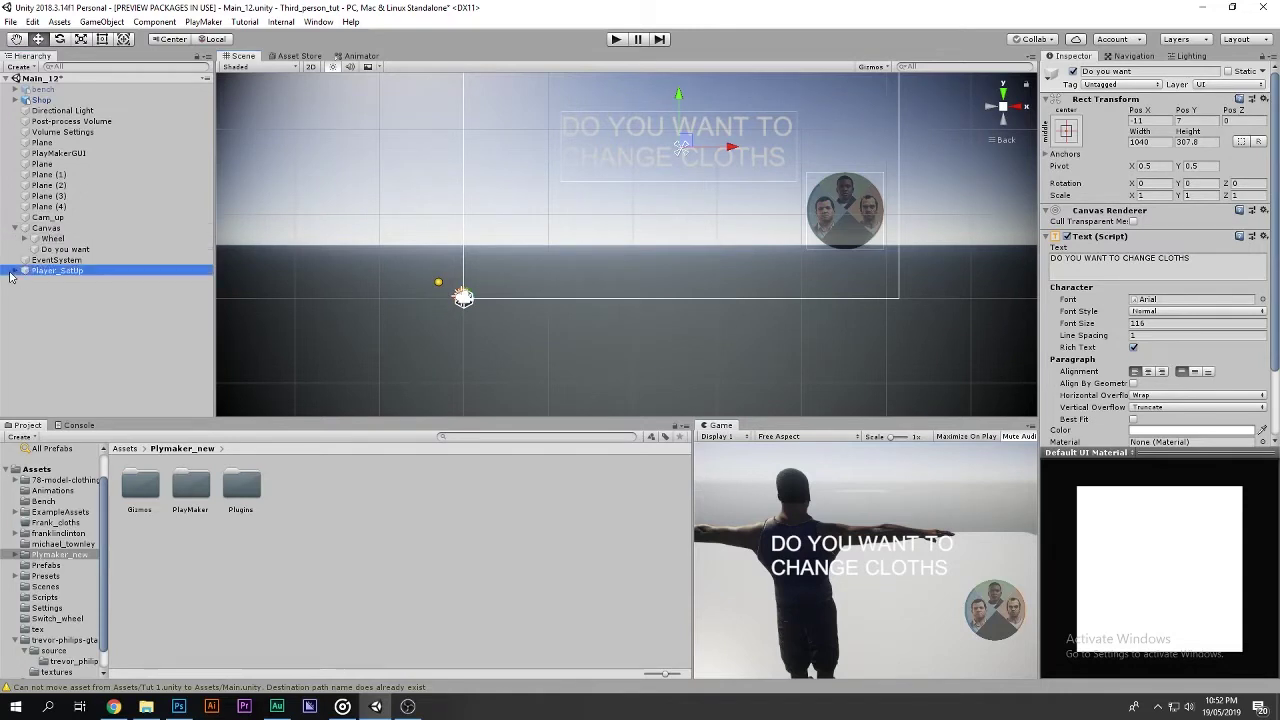
left_click(16, 271)
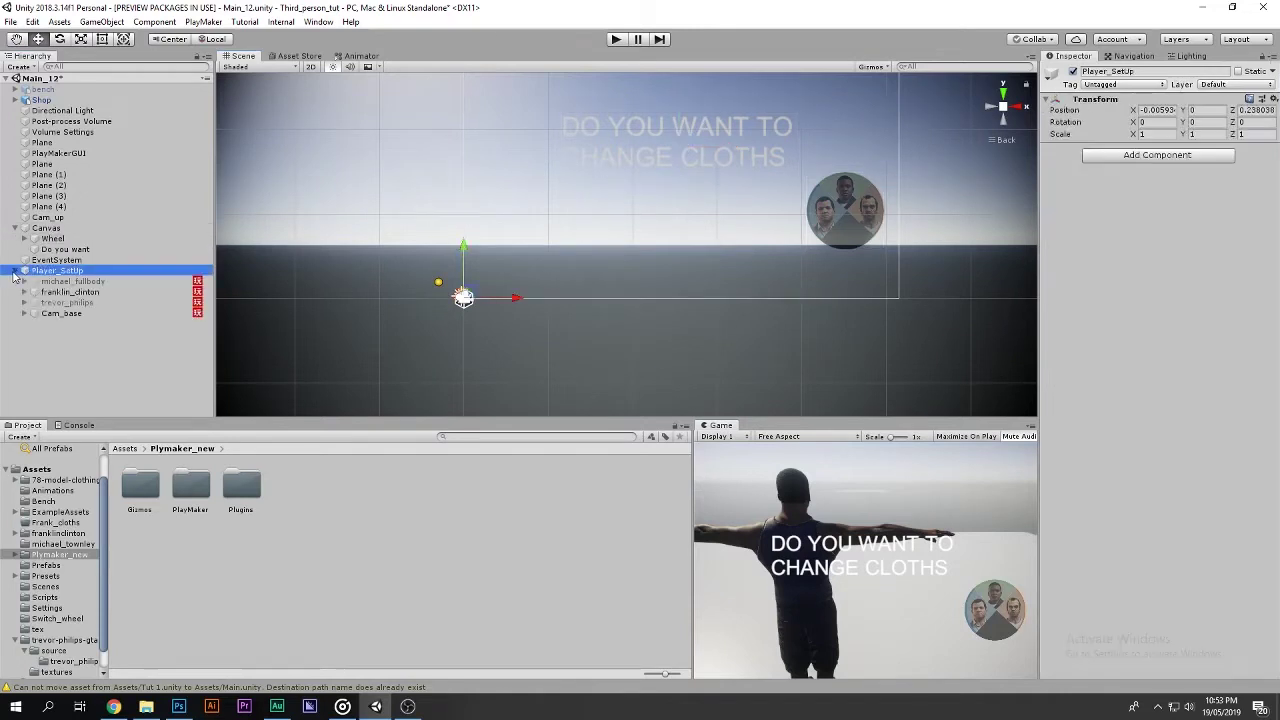
left_click(68, 292)
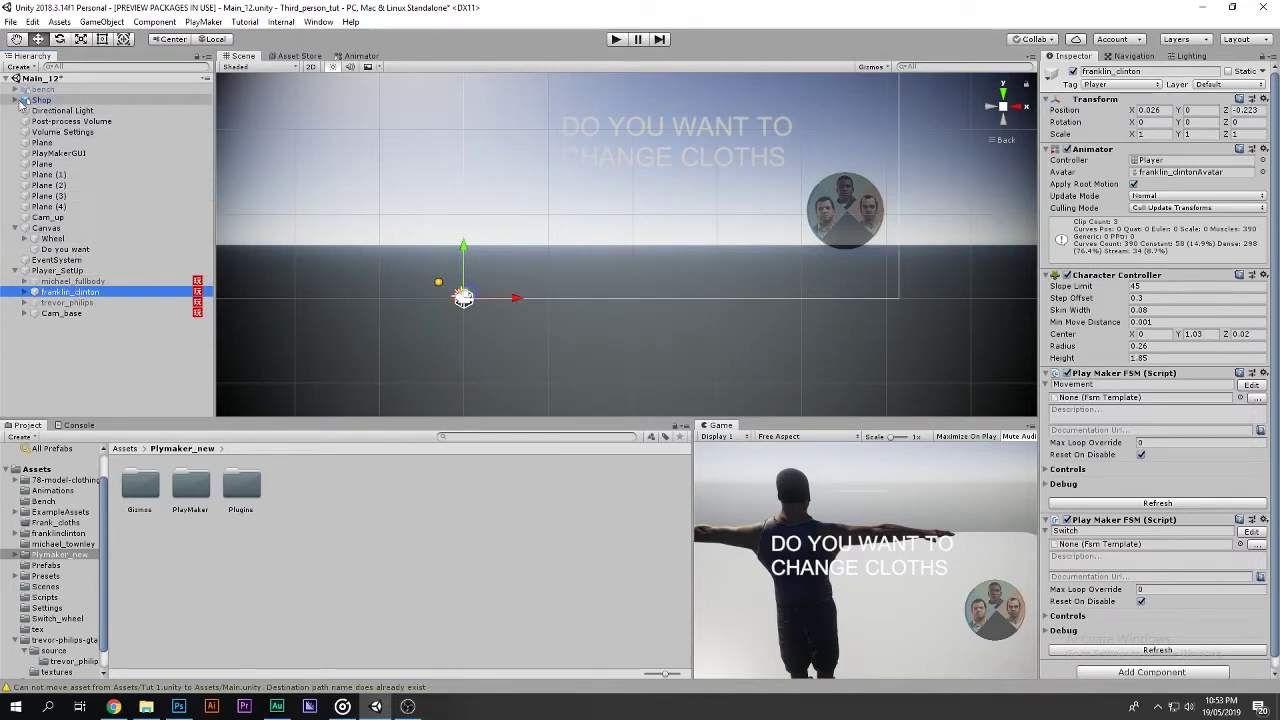
left_click(16, 100)
left_click(55, 302)
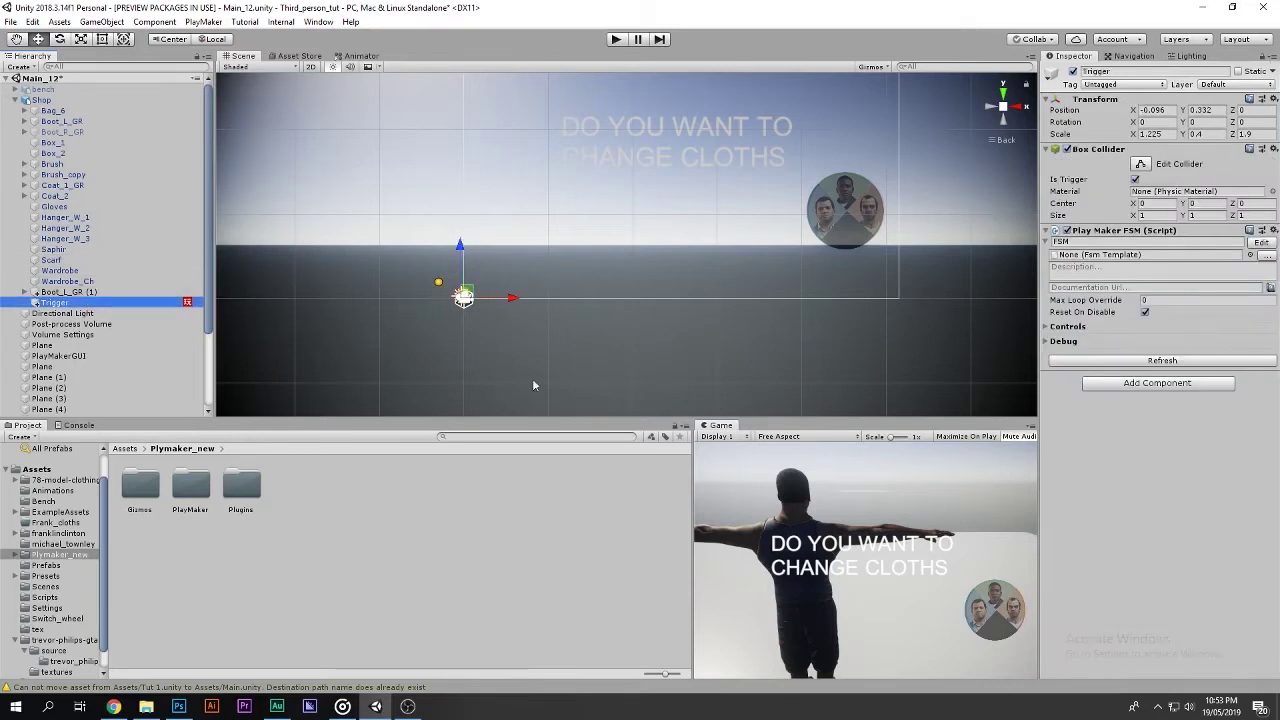
Open the Trigger's FSM in the PlayMaker editor, select State 2, and frame the Trigger in the Scene view.
left_click(1263, 243)
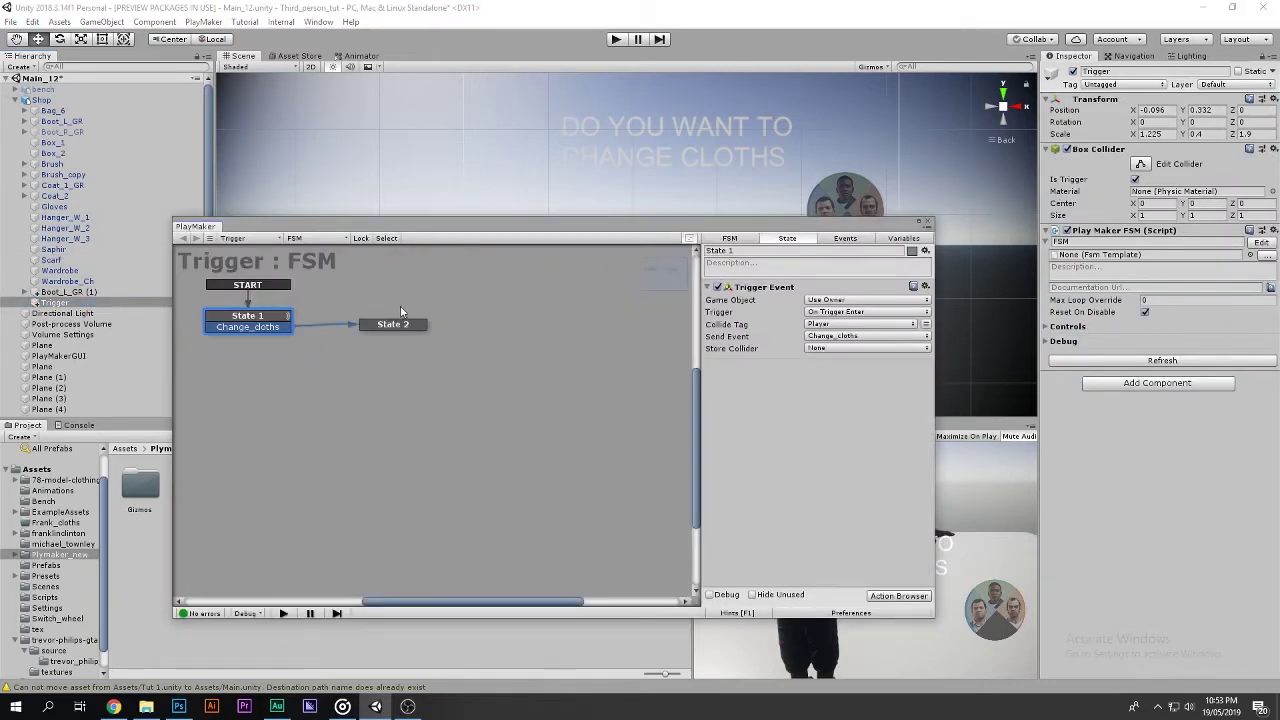
left_click(385, 328)
left_click(262, 320)
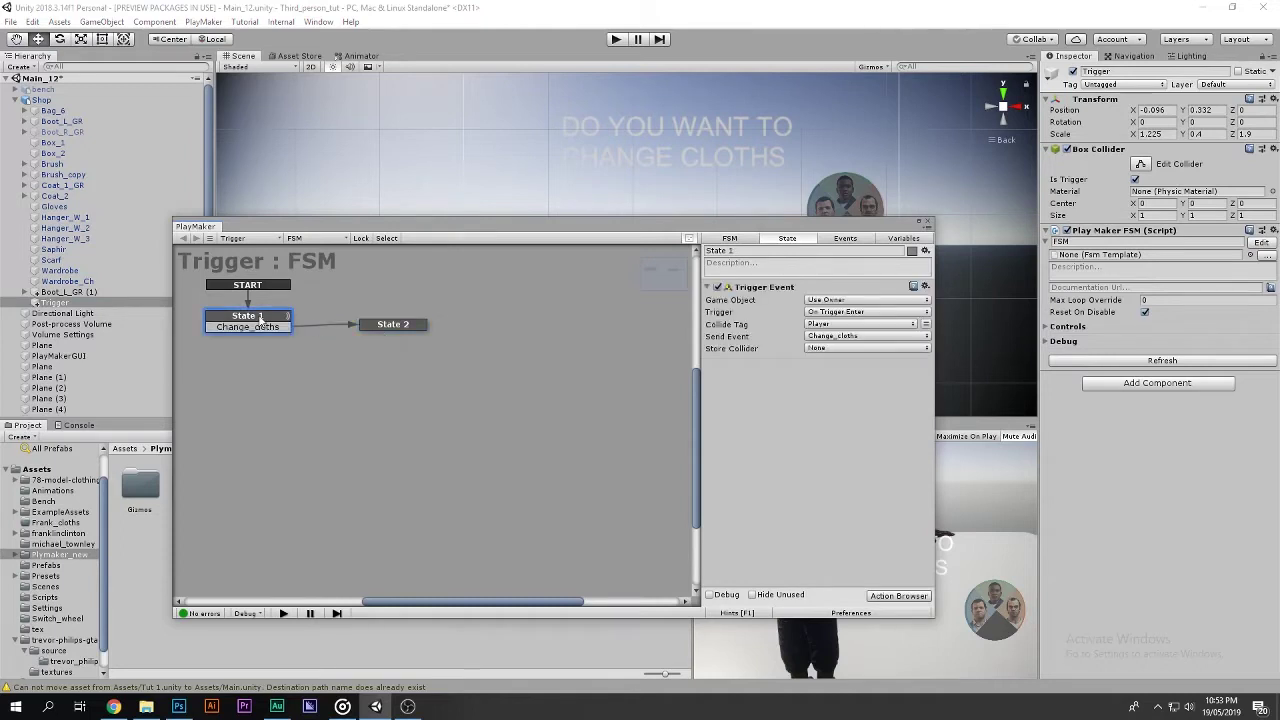
left_click(392, 325)
left_click_drag(371, 328, 385, 331)
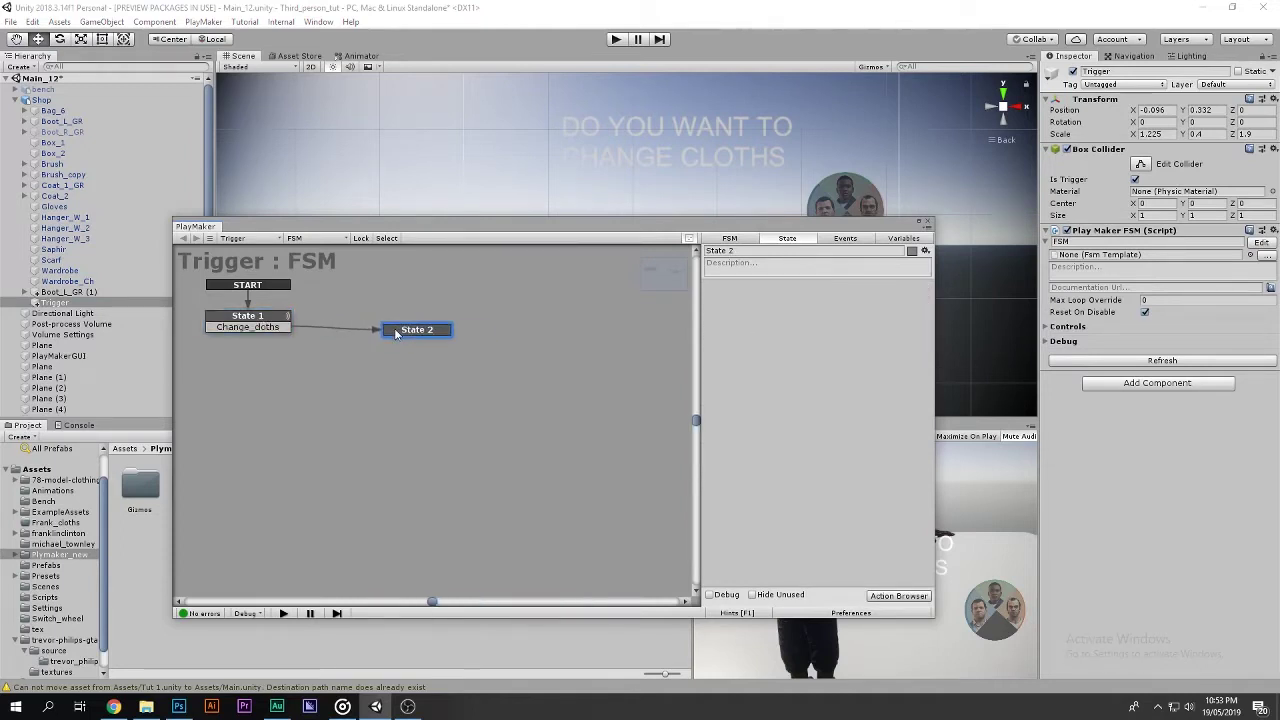
left_click_drag(448, 228, 476, 366)
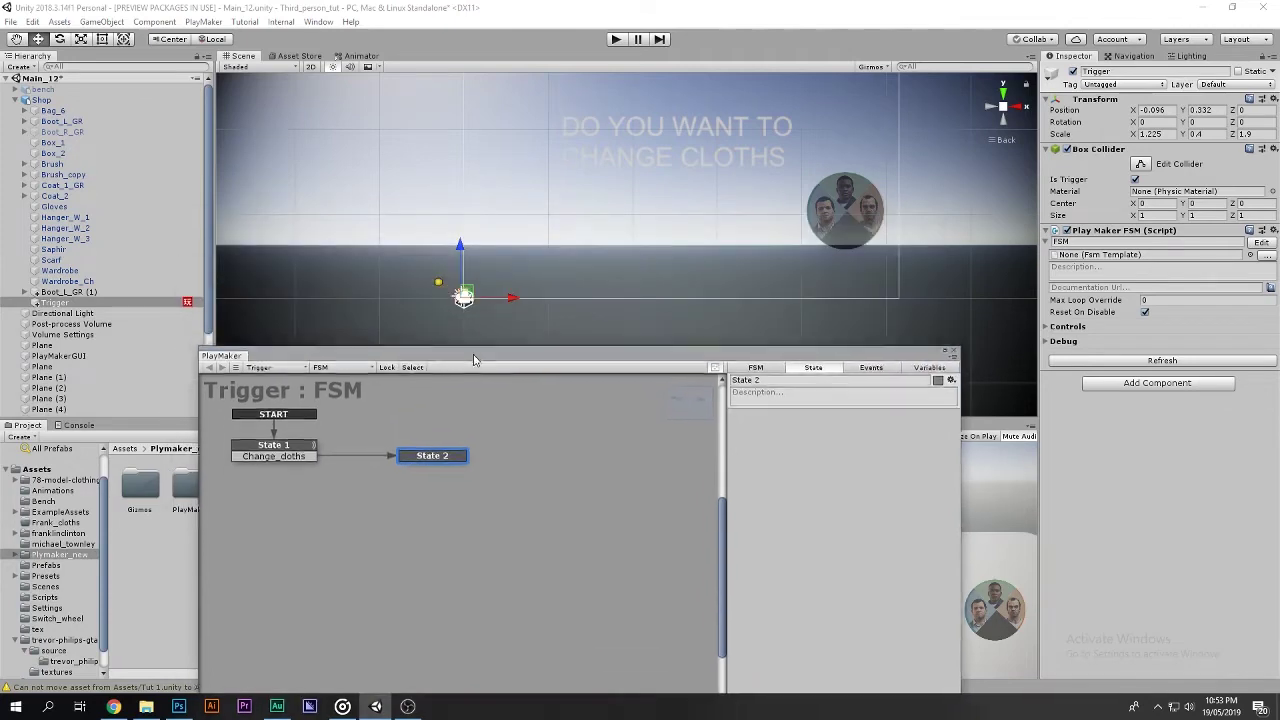
scroll(560, 288, "down", 2)
key("f")
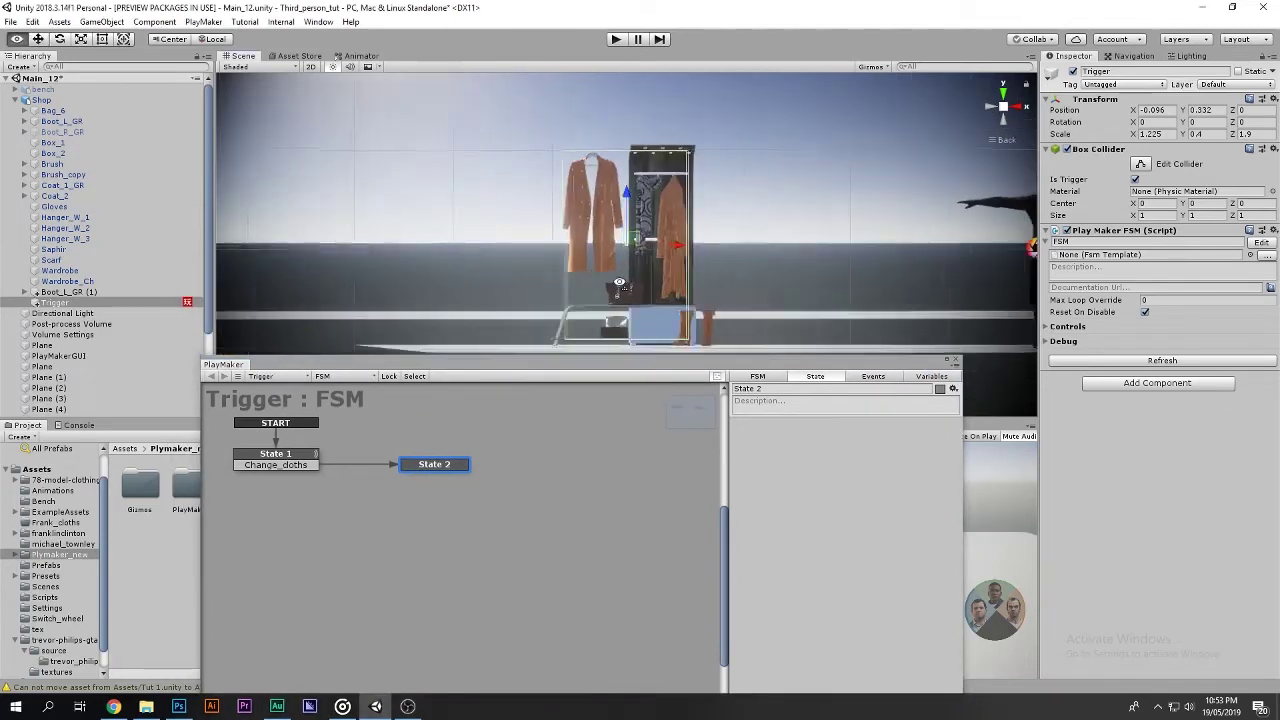
left_click_drag(560, 288, 757, 279, "alt")
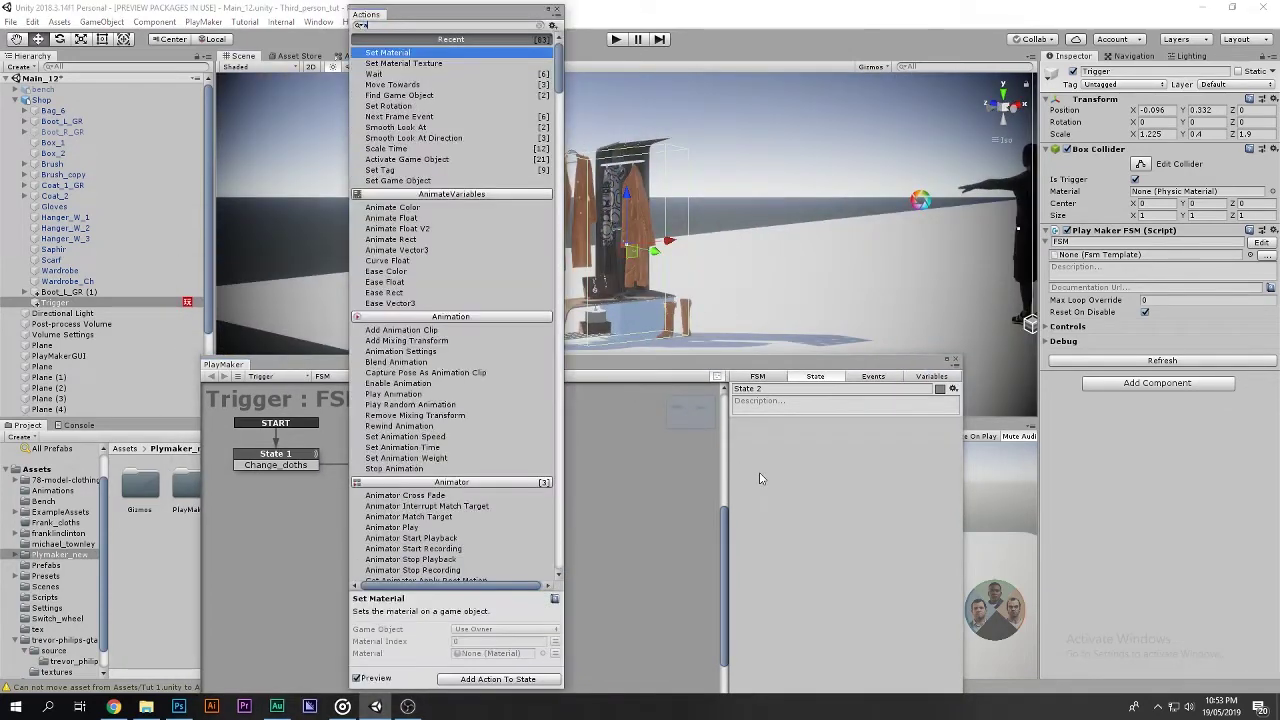
Add an Activate Game Object action to State 2 targeting the 'Do you want' prompt.
type("activat")
left_click_drag(760, 479, 760, 479)
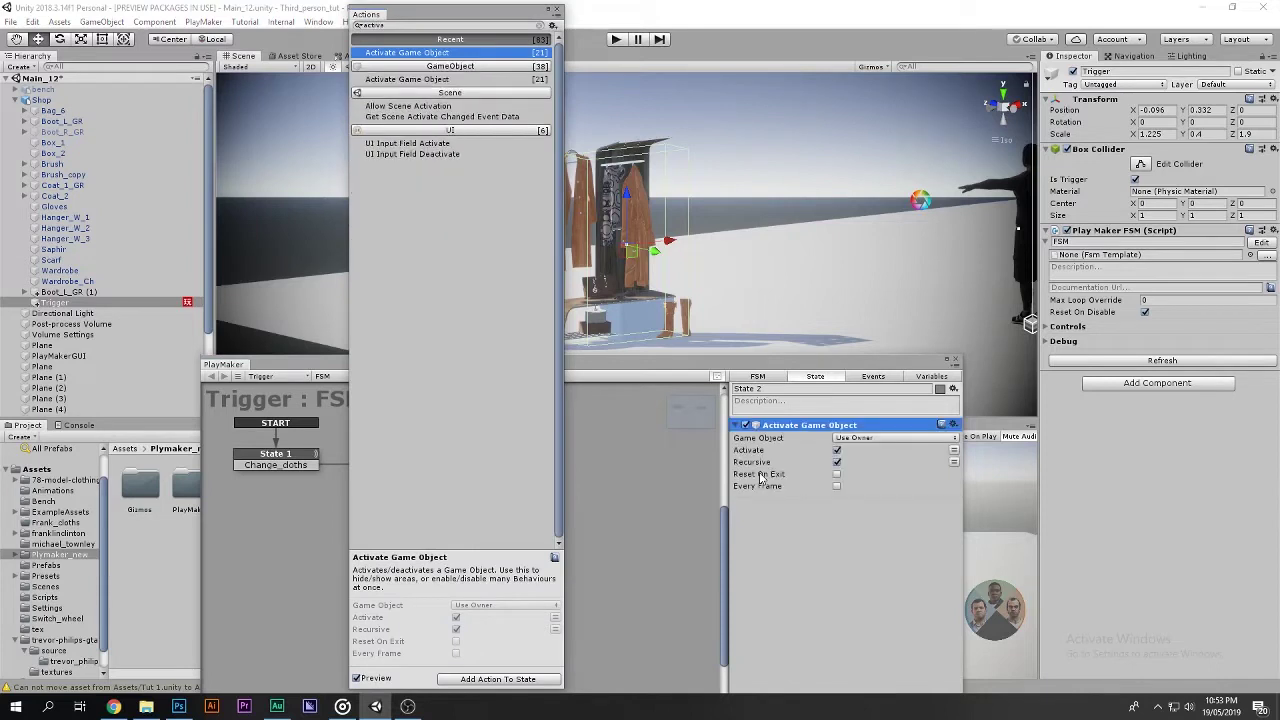
left_click(558, 14)
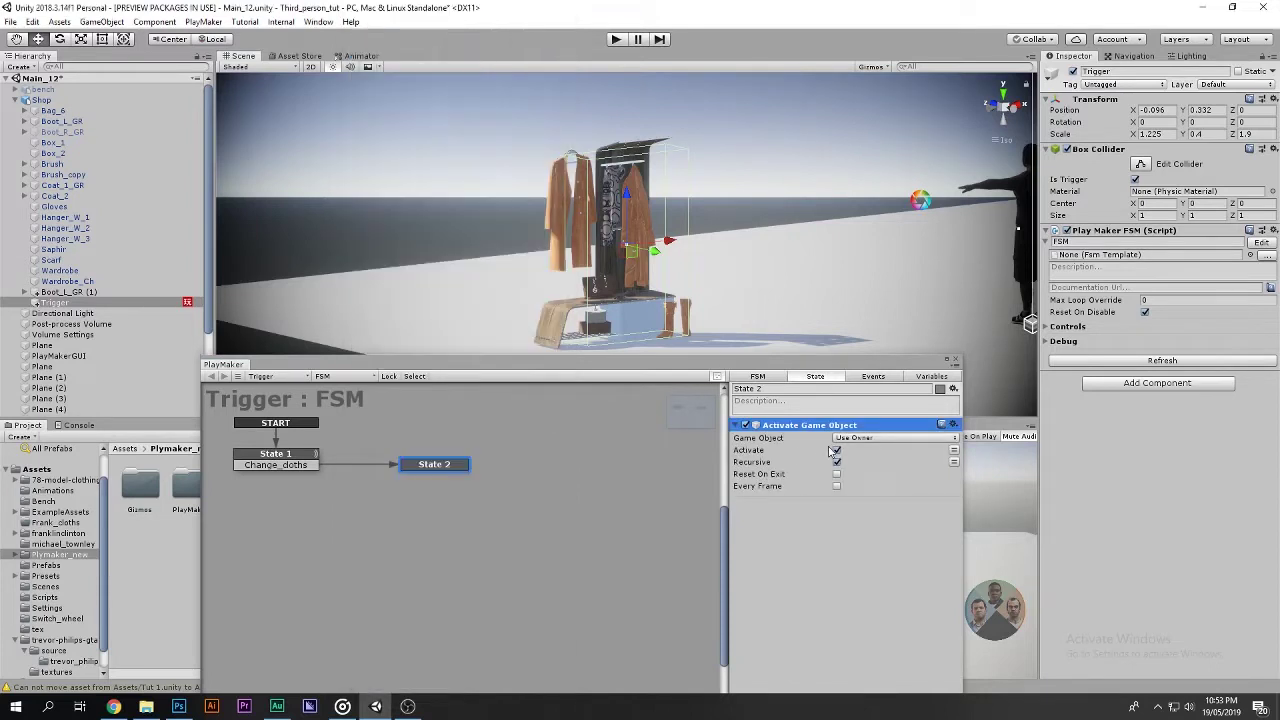
left_click(895, 437)
left_click(895, 466)
scroll(60, 340, "down", 5)
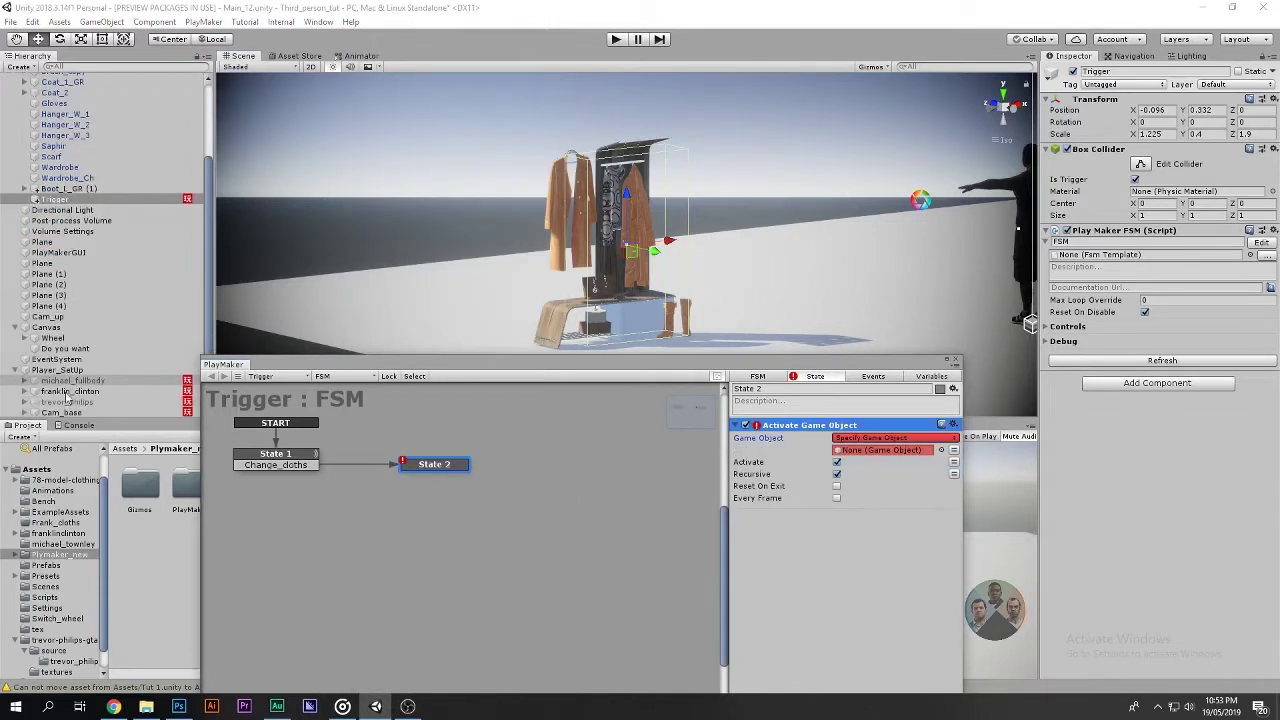
left_click_drag(57, 348, 880, 450)
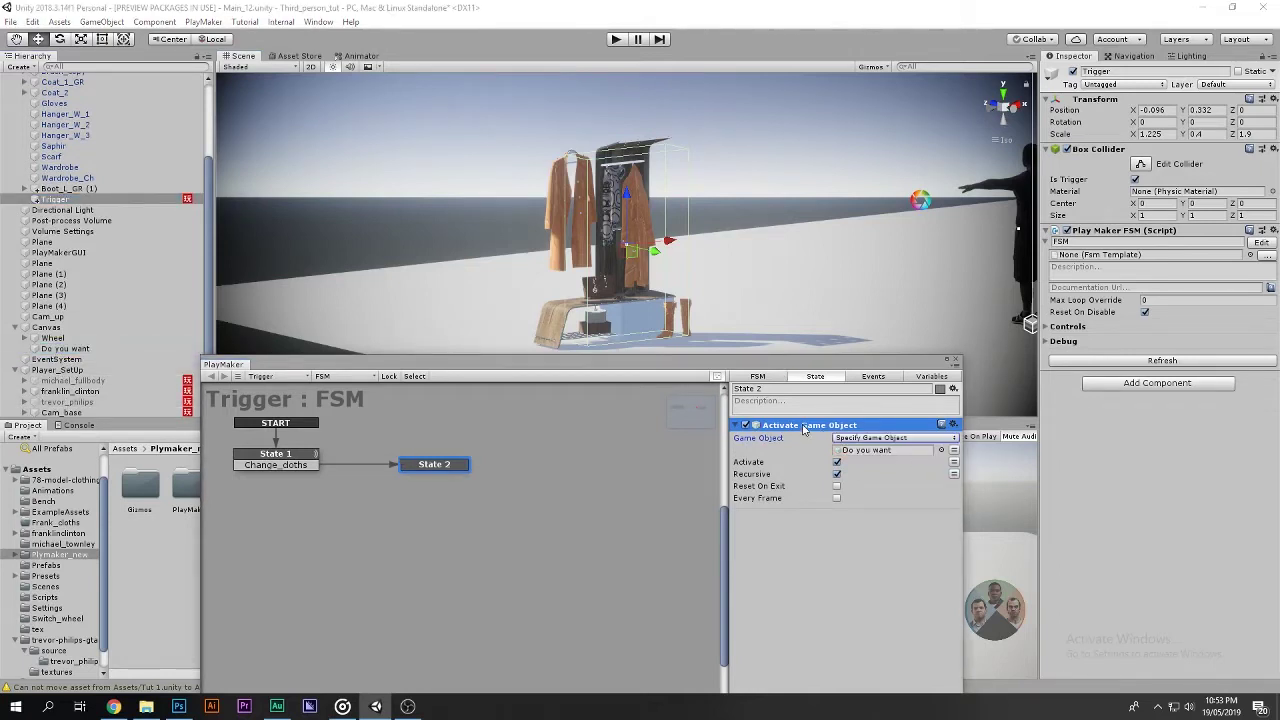
Paste the action into State 1 with Activate unticked so it hides the prompt.
left_click(296, 465)
key("ctrl+v")
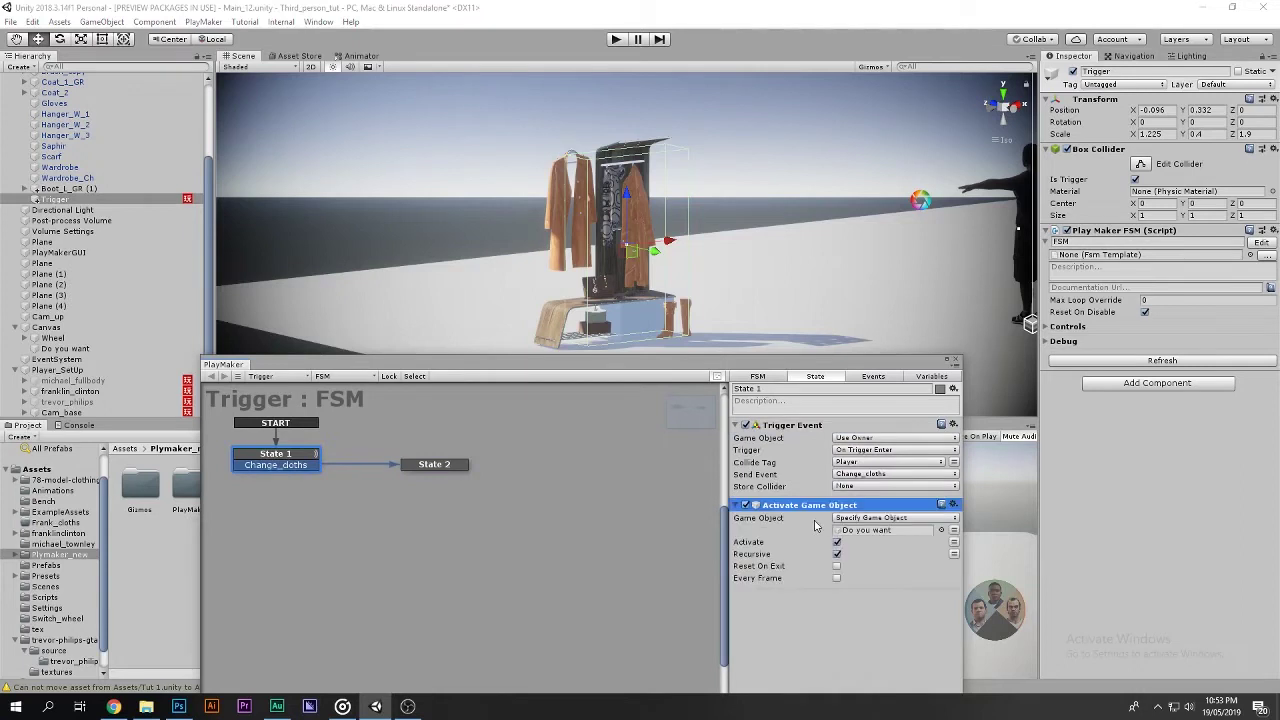
left_click(837, 542)
left_click_drag(848, 366, 400, 337)
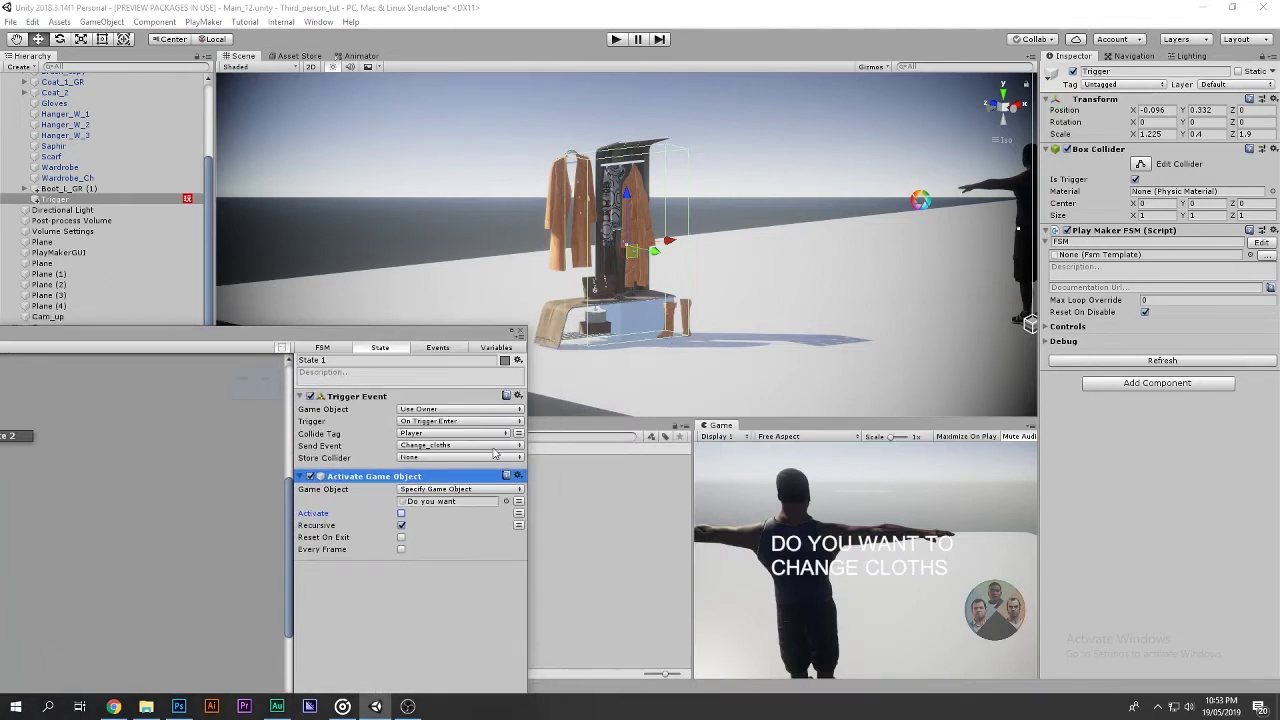
Play-test walking into the wardrobe trigger to see the prompt, then stop play mode.
left_click(614, 40)
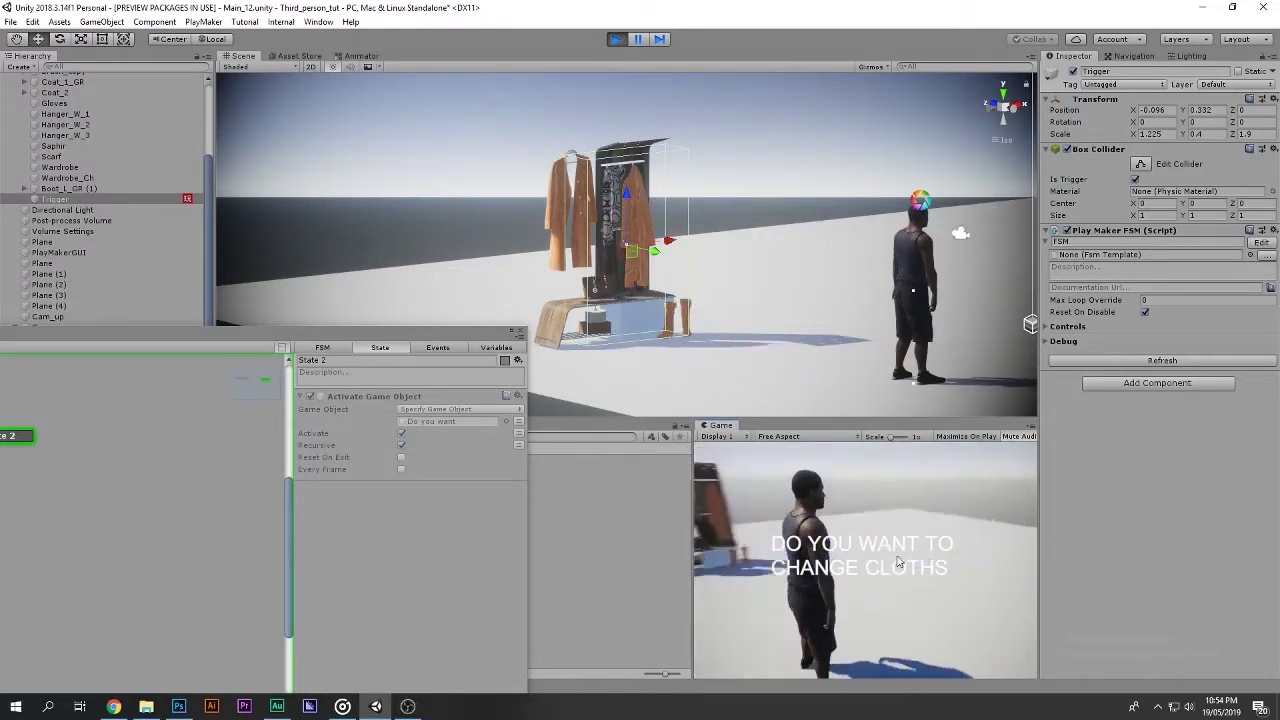
left_click(615, 38)
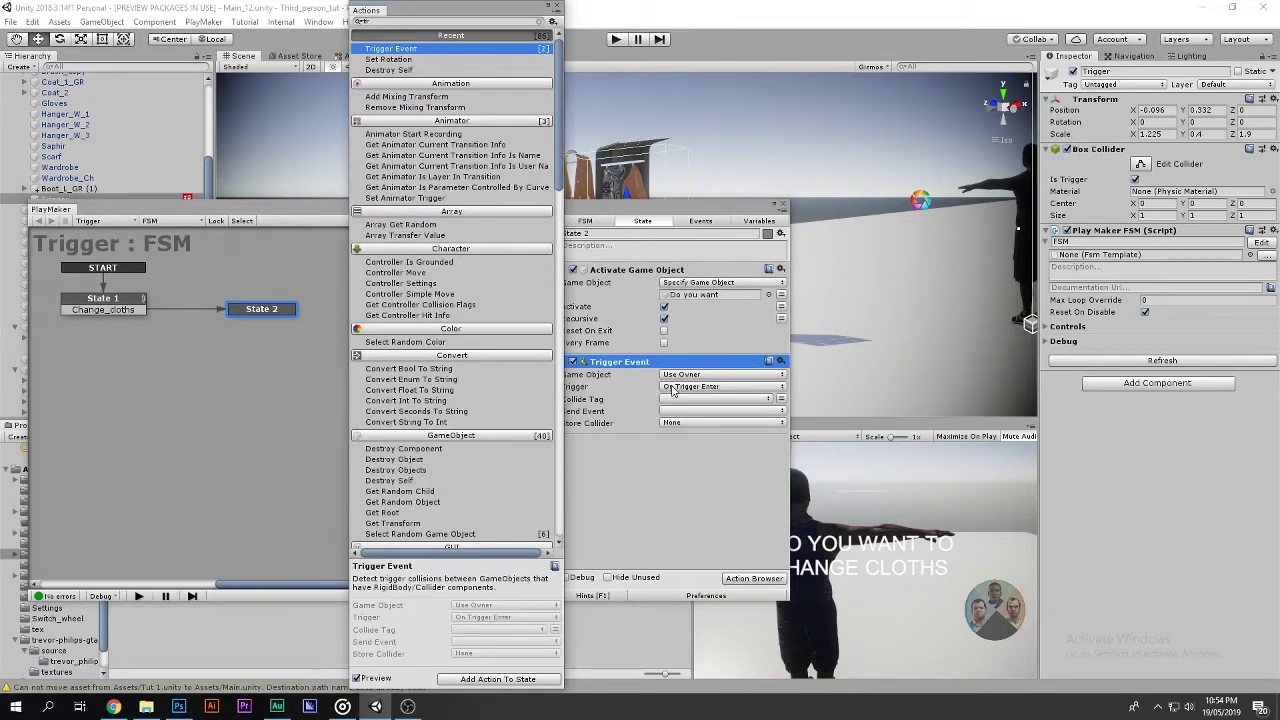
Set State 2's Trigger Event to On Trigger Exit for Player, sending a new 'back' event to State 1.
left_click(673, 390)
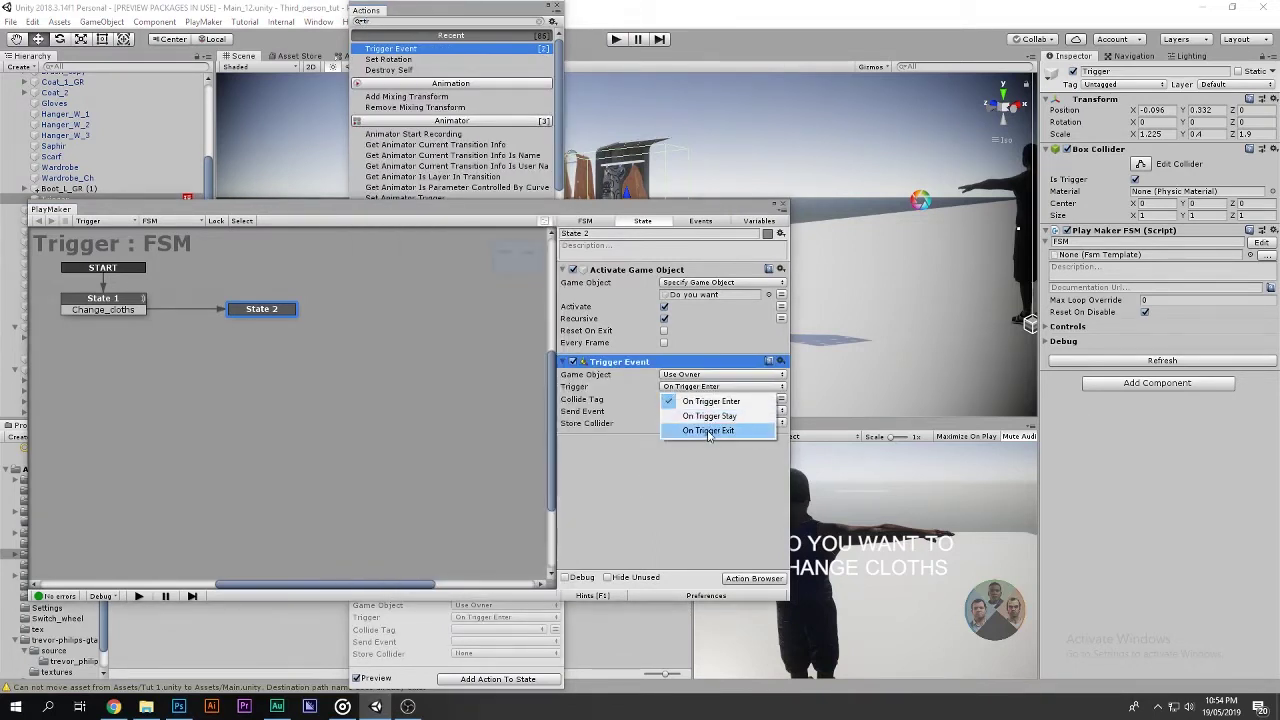
left_click(710, 431)
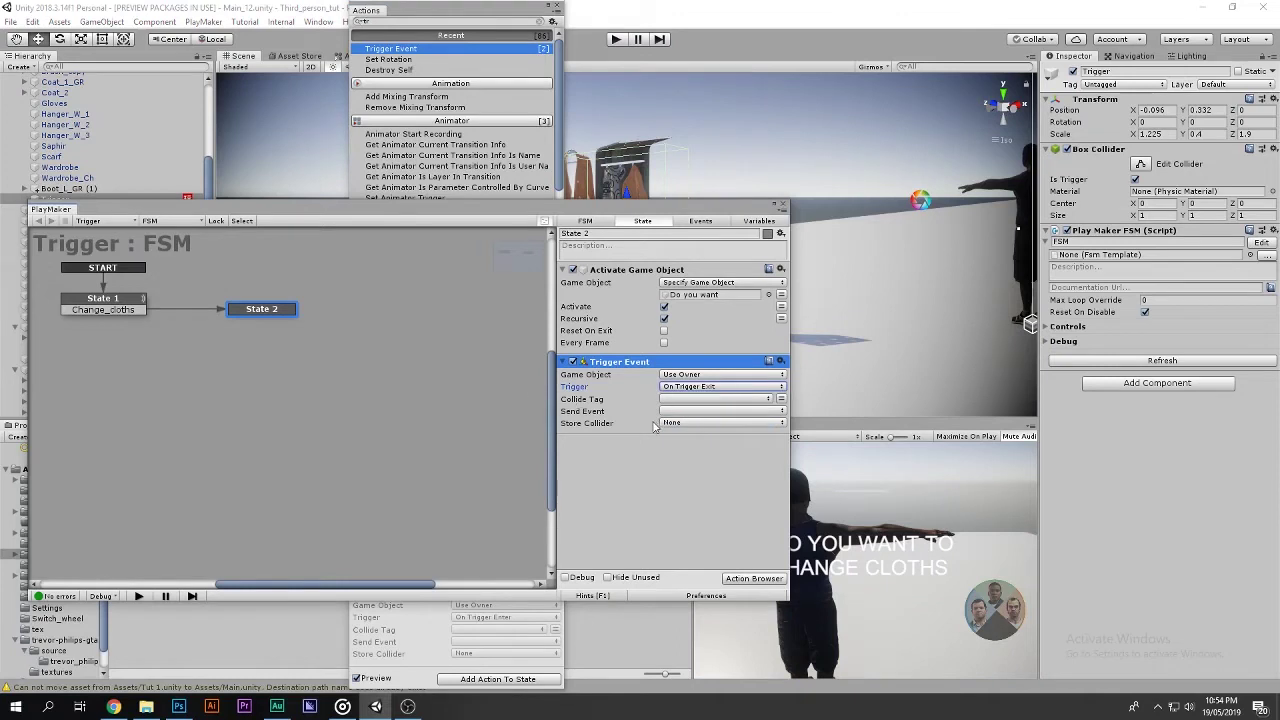
left_click(668, 399)
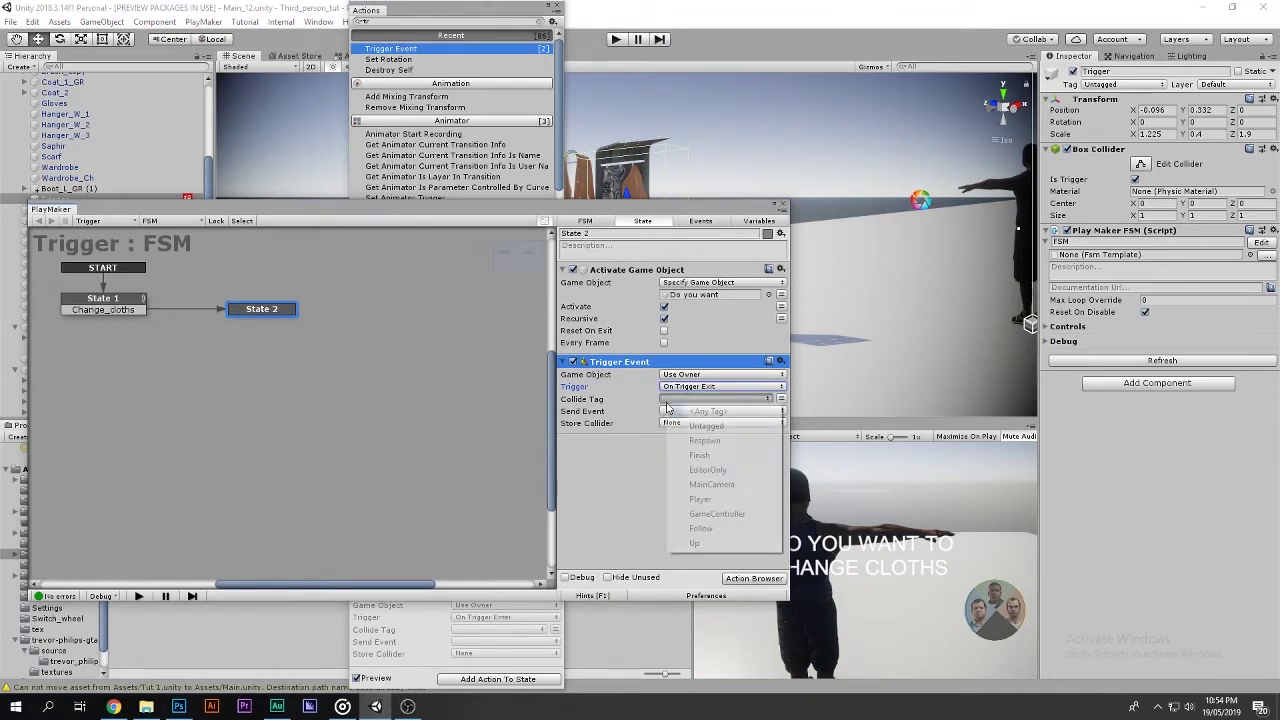
left_click(700, 498)
left_click(707, 413)
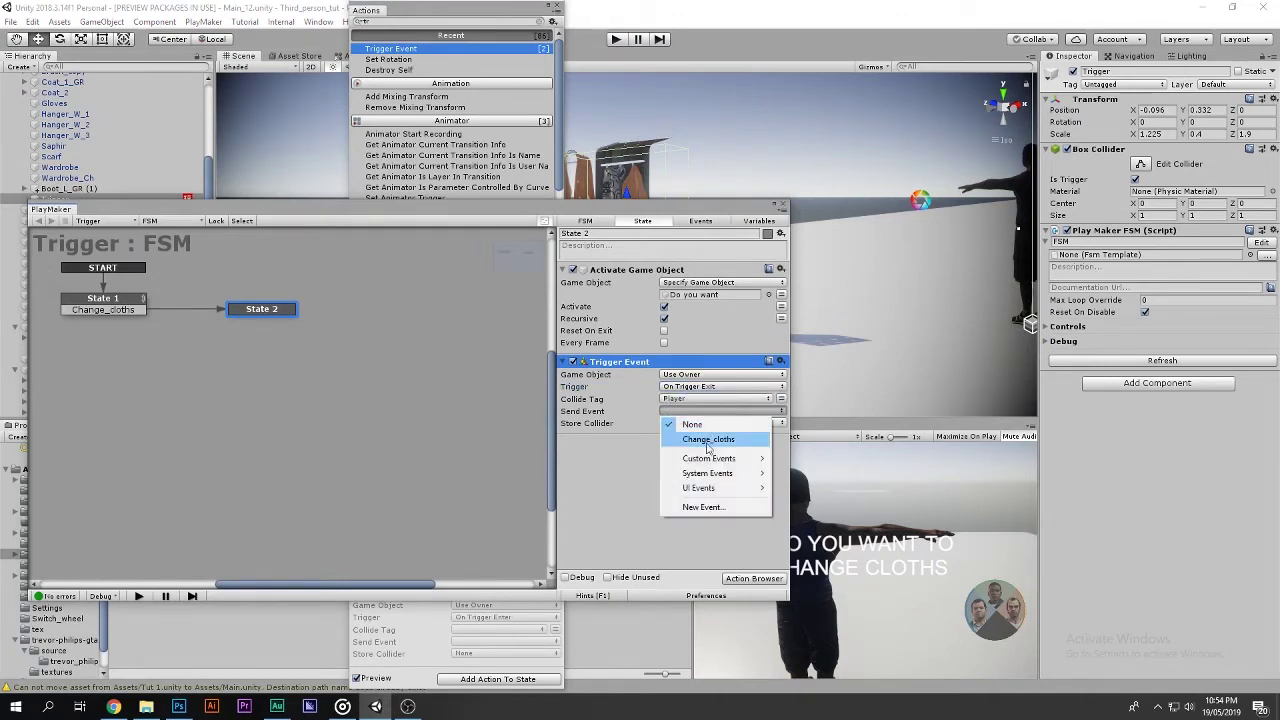
left_click(703, 508)
type("back")
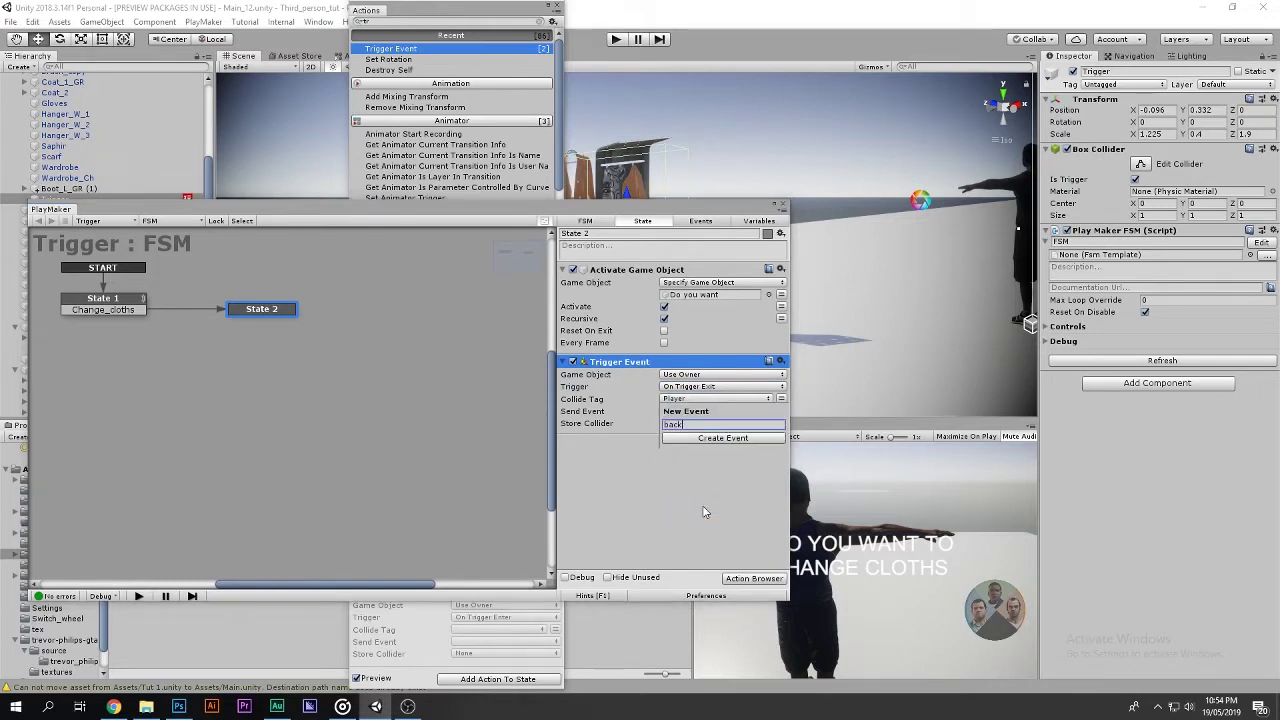
key("Return")
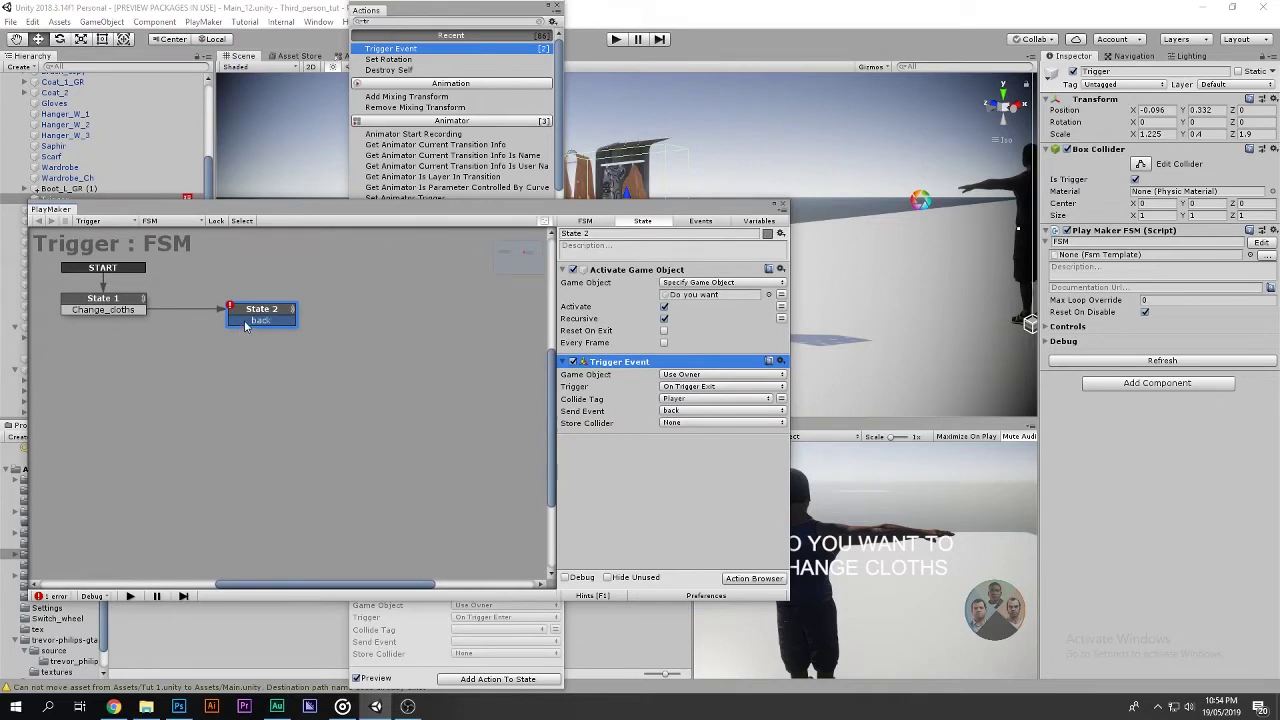
left_click_drag(245, 320, 100, 302)
Rearrange the graph, review State 1 and State 2 actions, then close the FSM editor.
left_click_drag(277, 312, 294, 304)
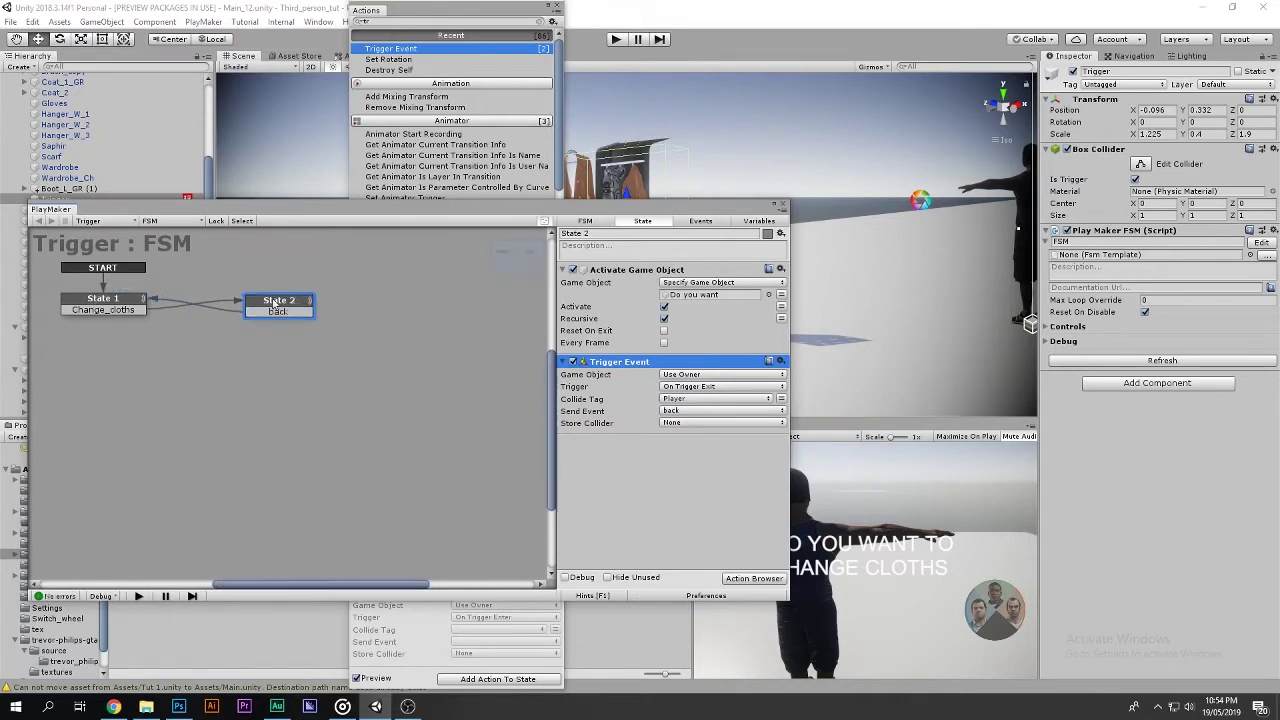
left_click(95, 311)
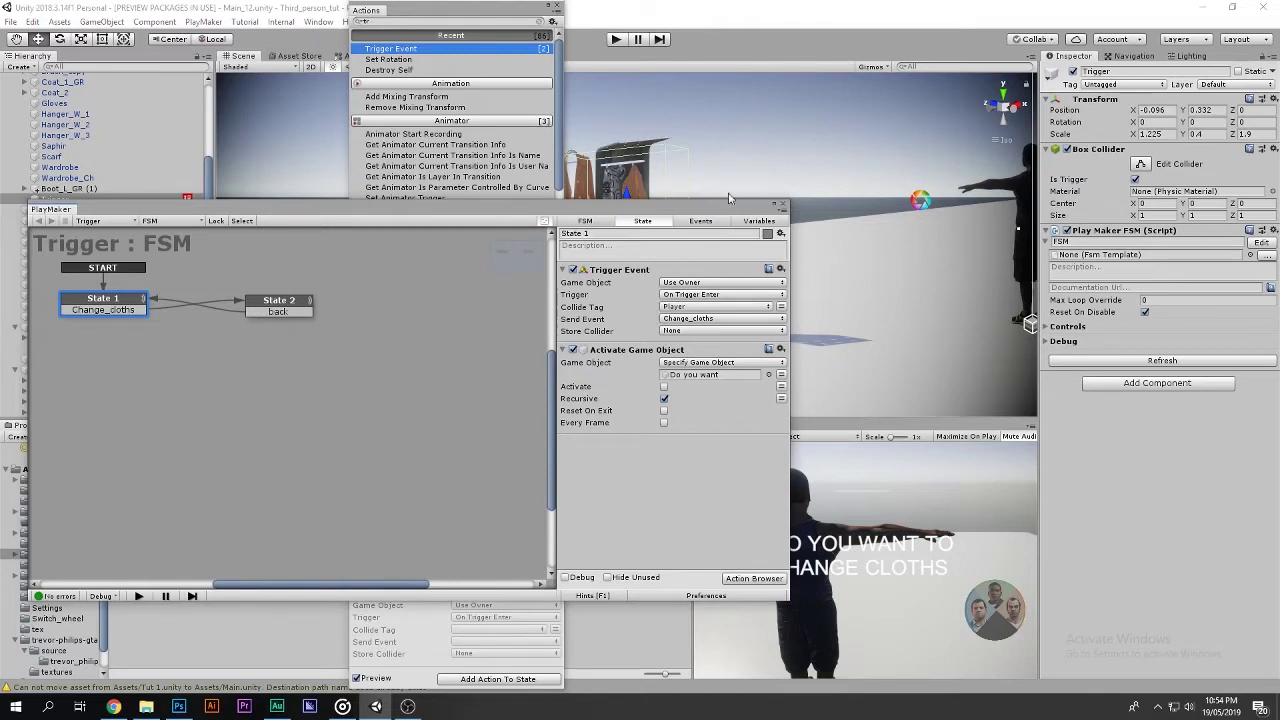
left_click(281, 316)
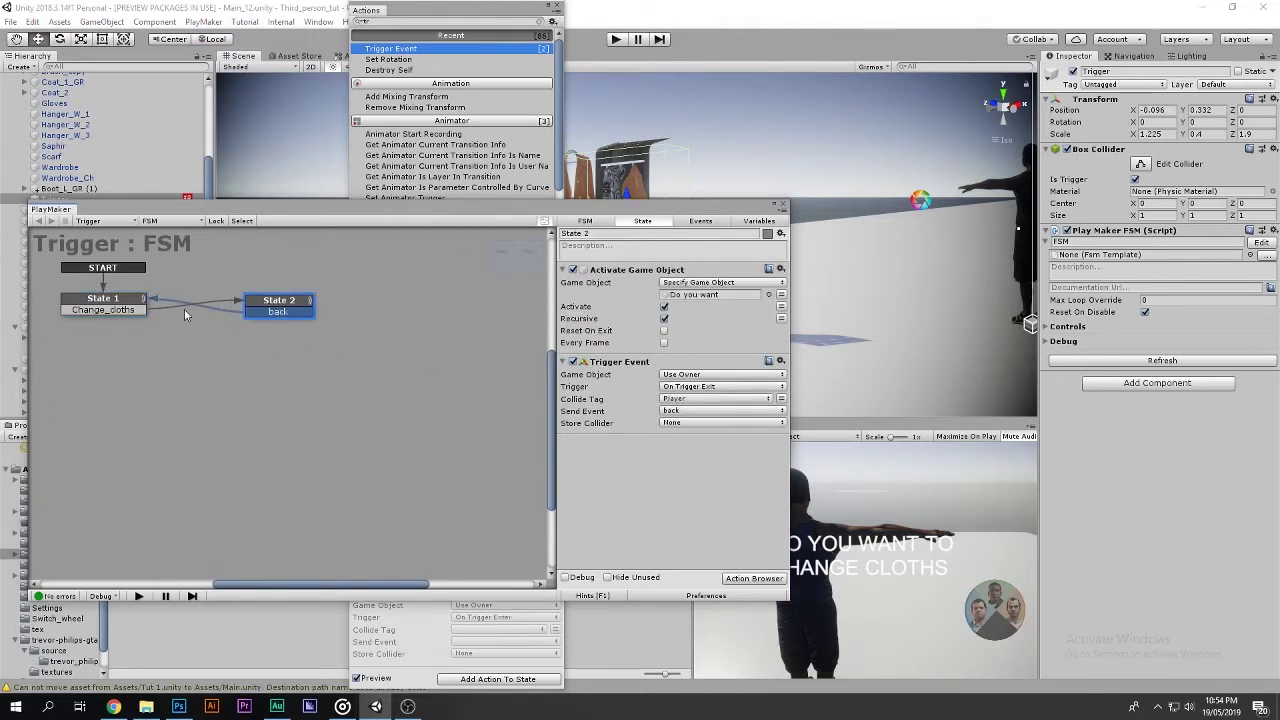
left_click(124, 311)
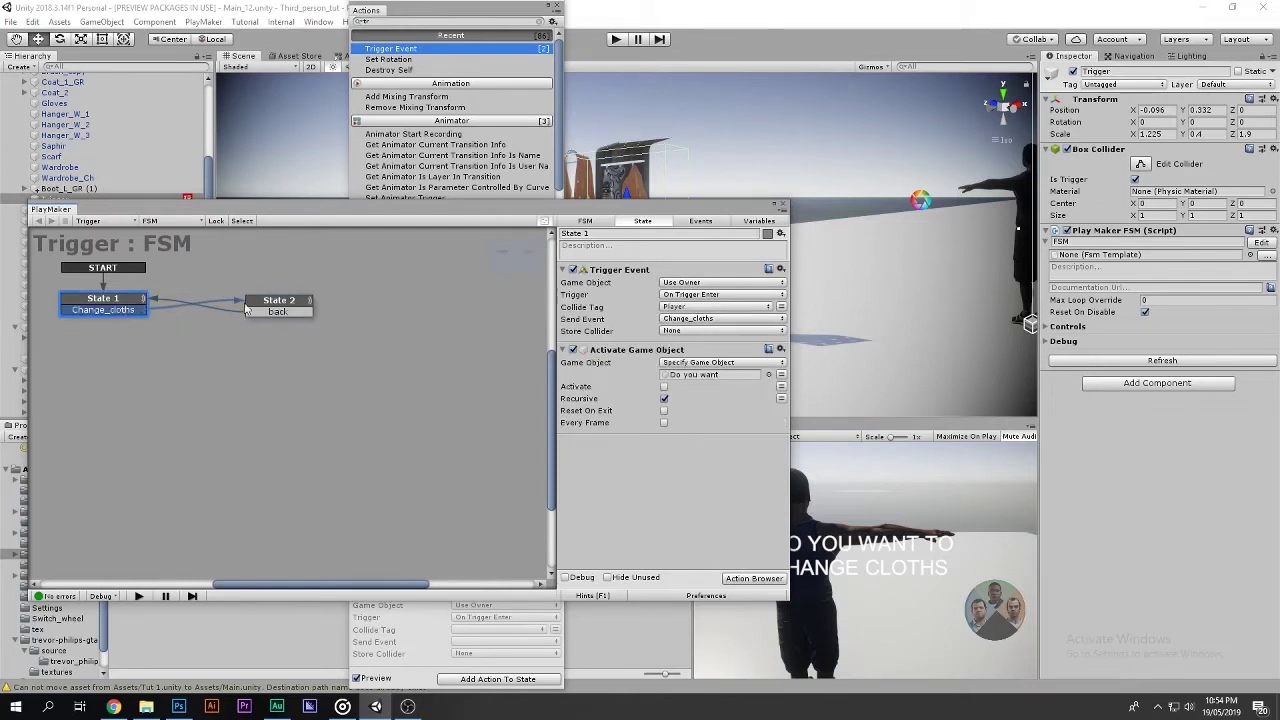
left_click_drag(247, 308, 257, 308)
left_click(141, 311)
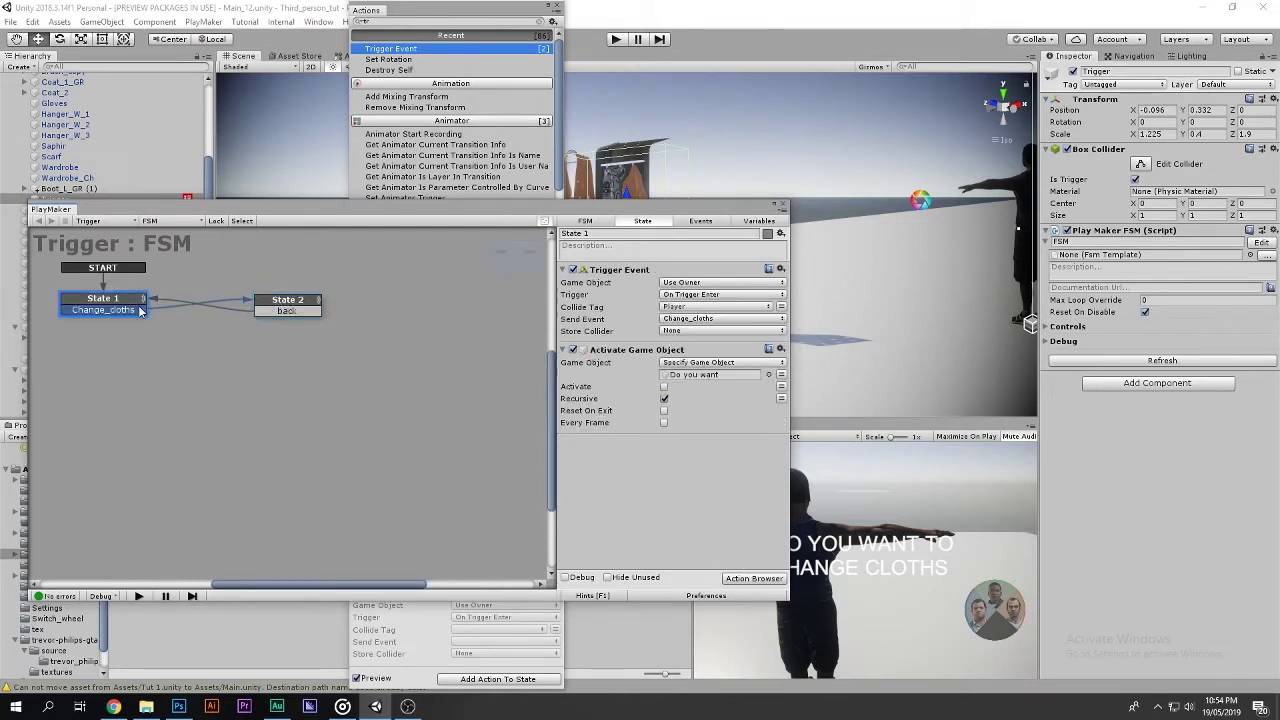
left_click(289, 312)
left_click(783, 207)
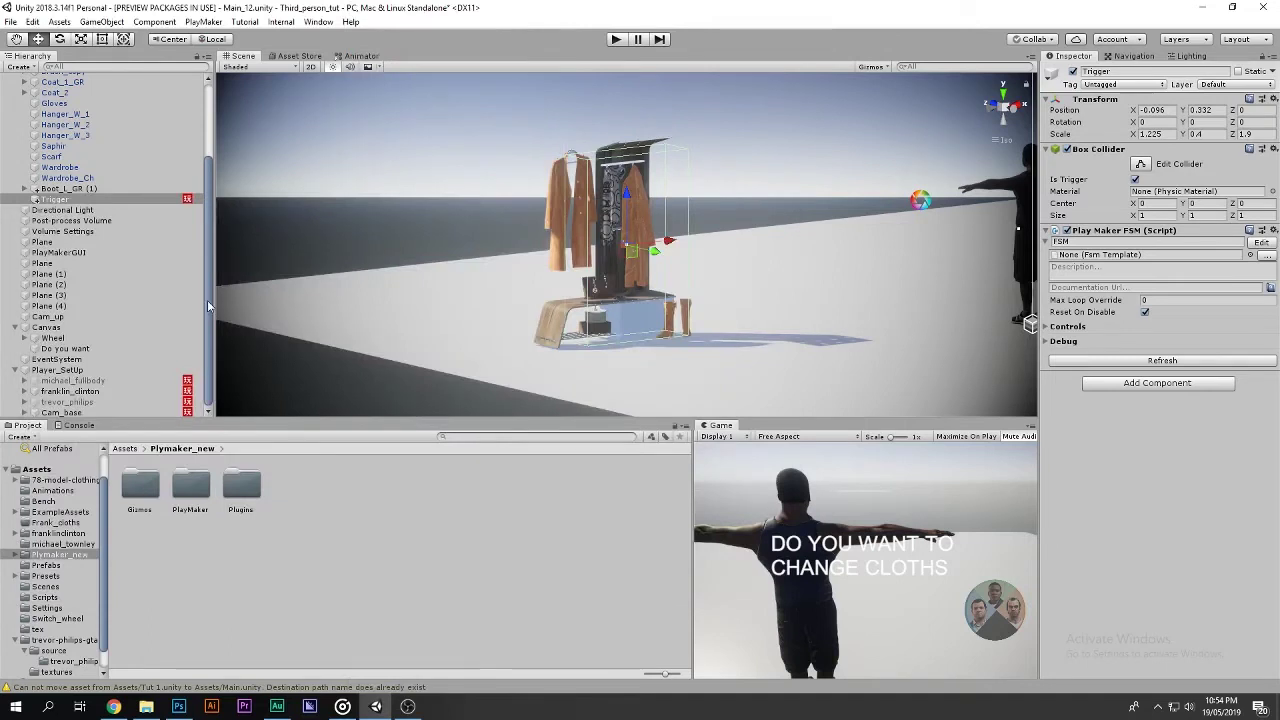
Change the 'Do you want' prompt to read 'PRESS F TO CHANGE CLOTHS' and preview it full-size.
left_click(62, 349)
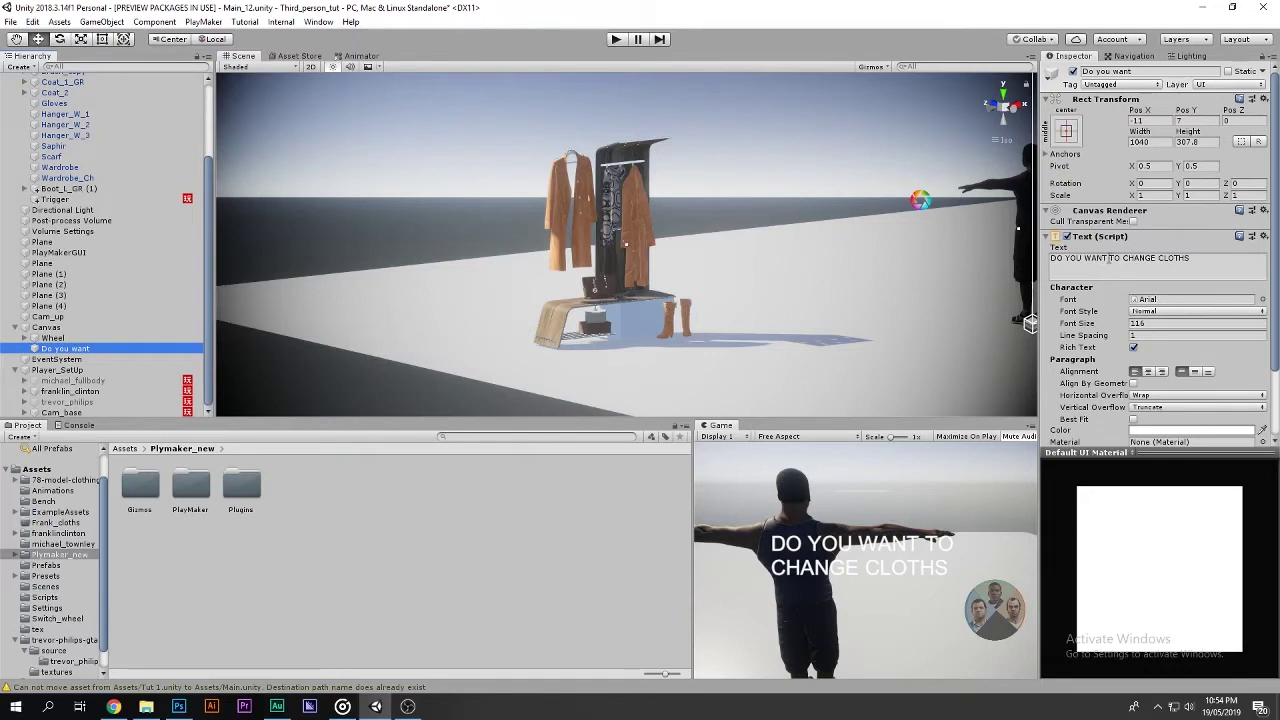
left_click_drag(1108, 258, 1050, 258)
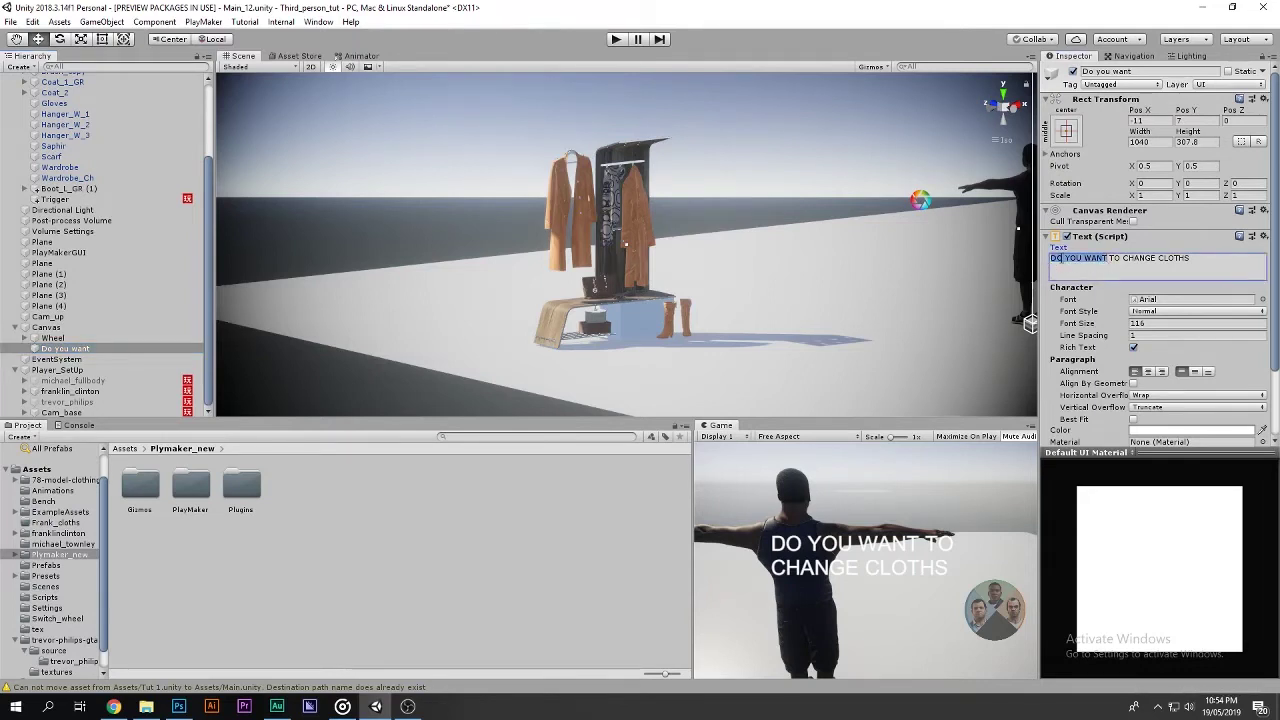
type("PRESS")
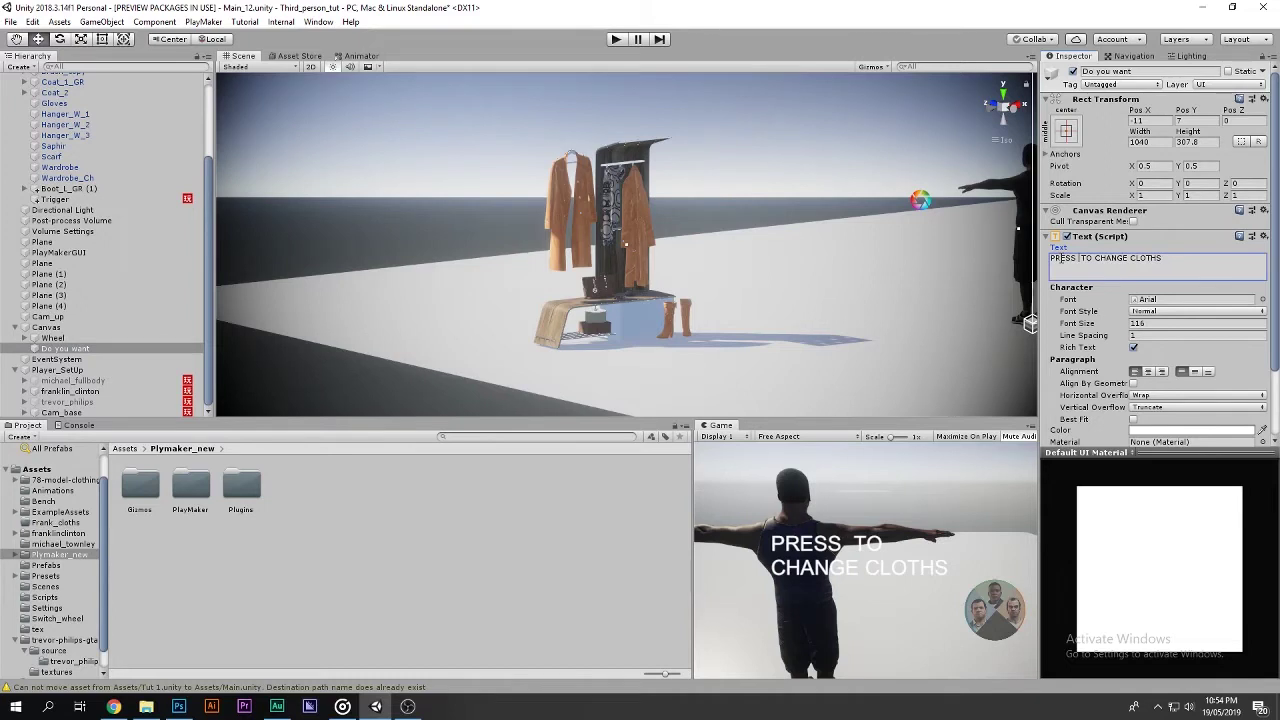
type("  F")
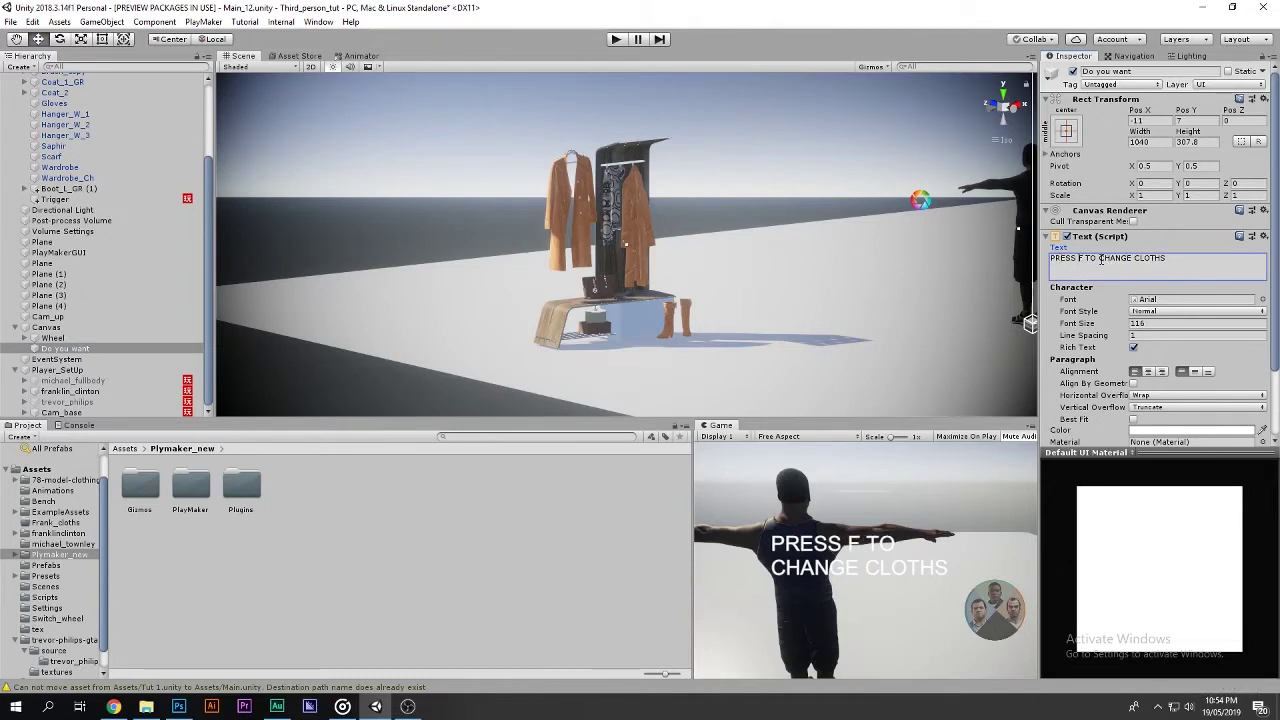
key("Right")
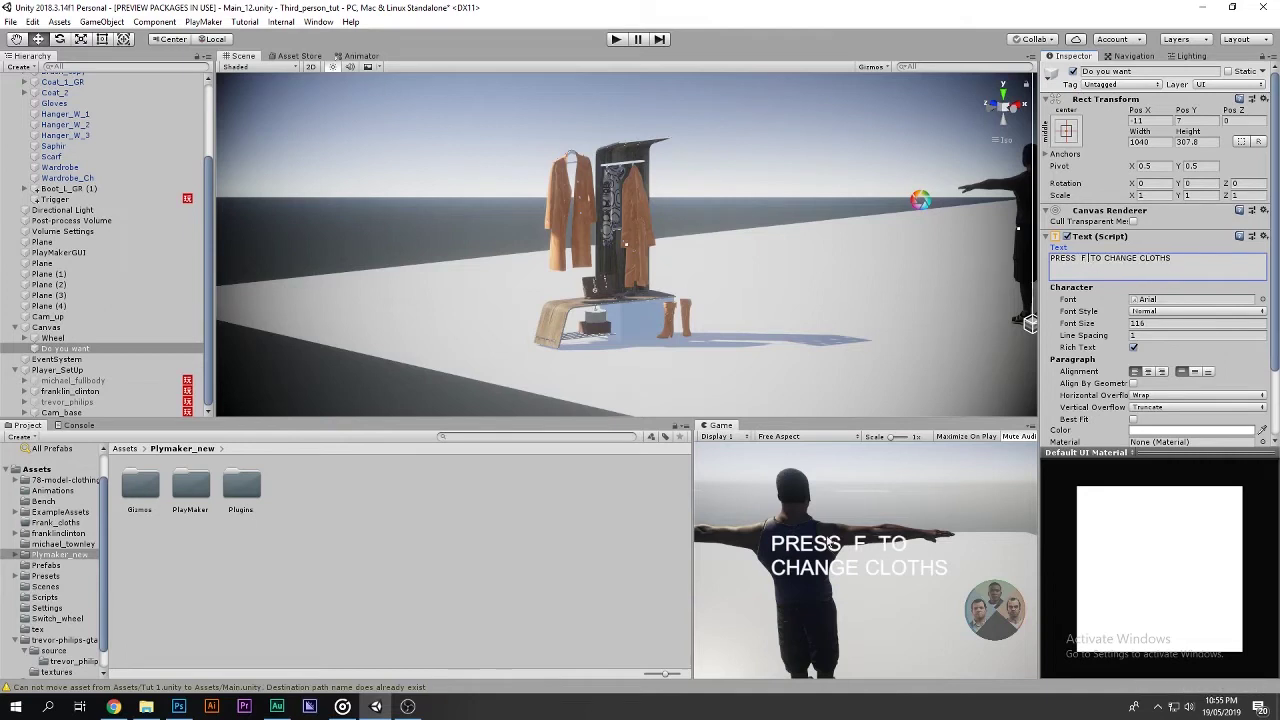
left_click(870, 550)
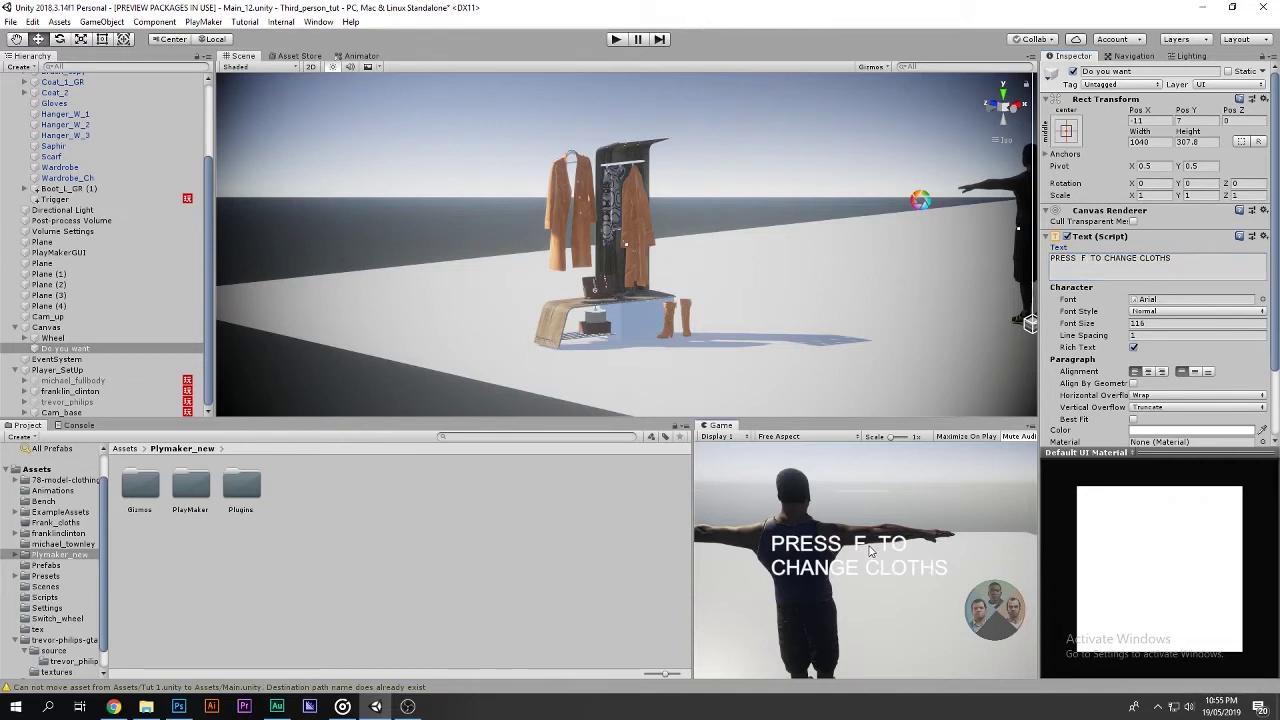
key("shift+space")
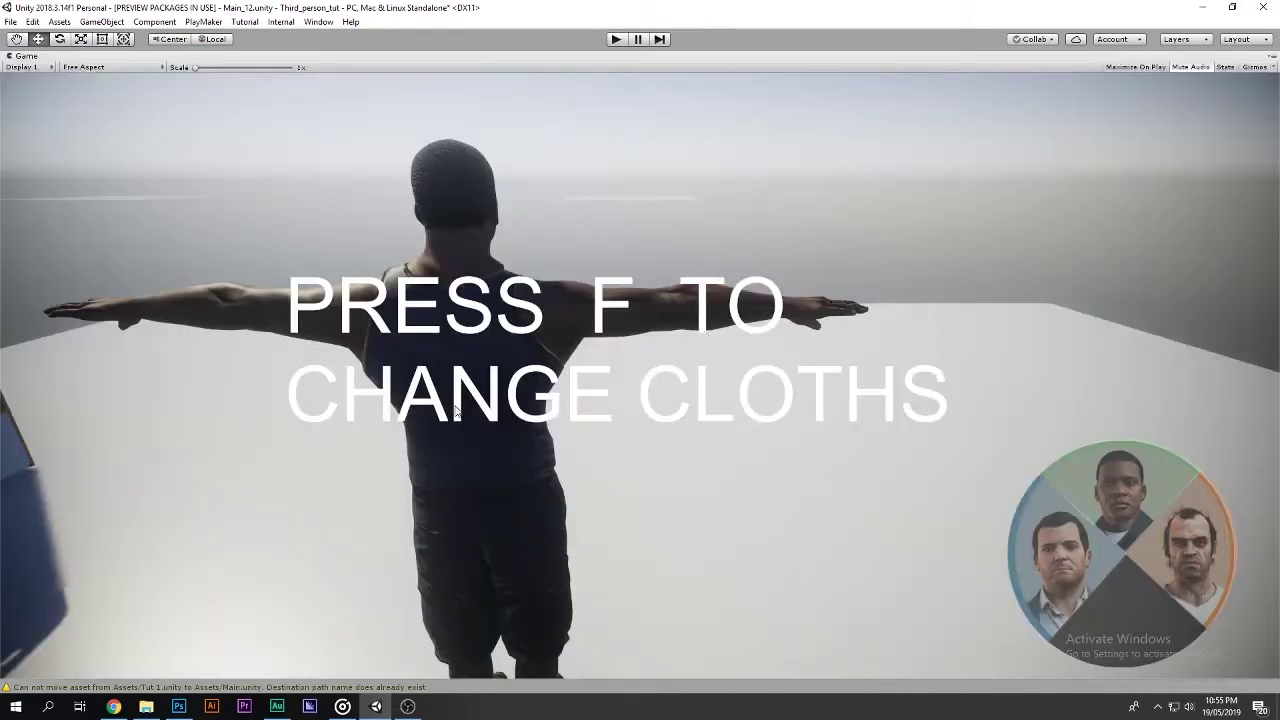
key("shift+space")
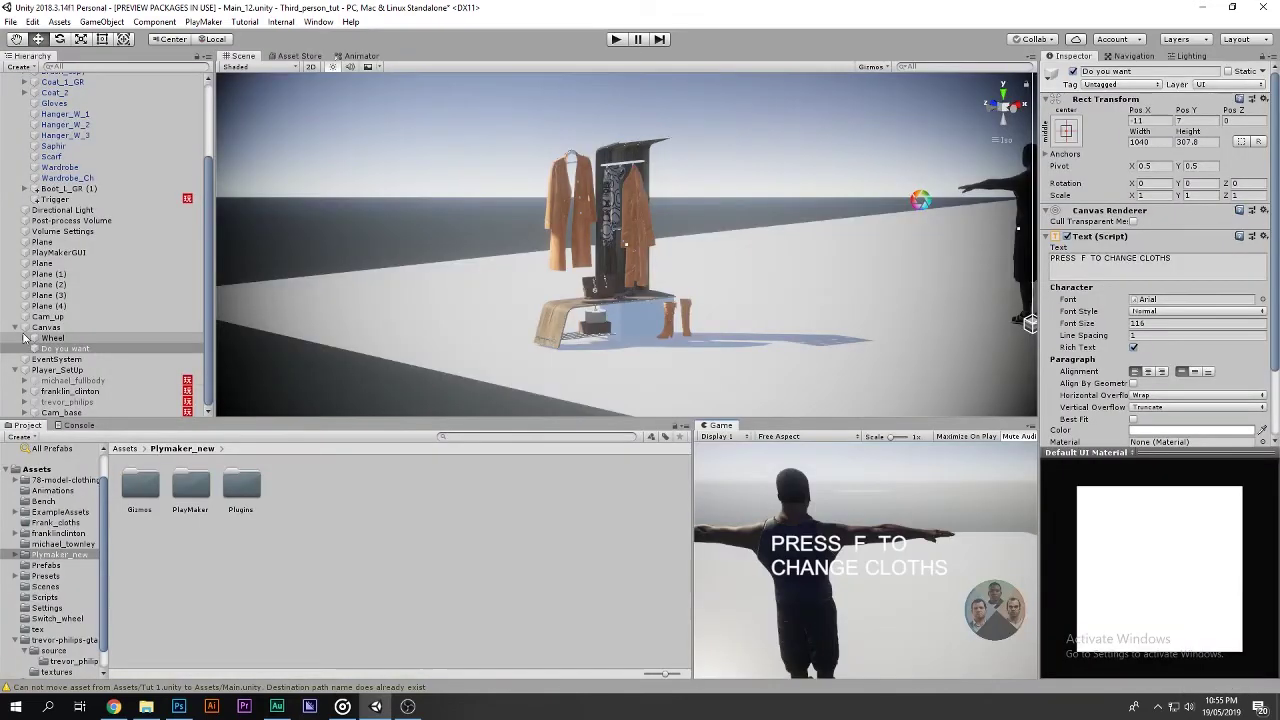
Open the Trigger FSM, select State 2 and collapse its Activate and Trigger Event actions.
left_click(86, 200)
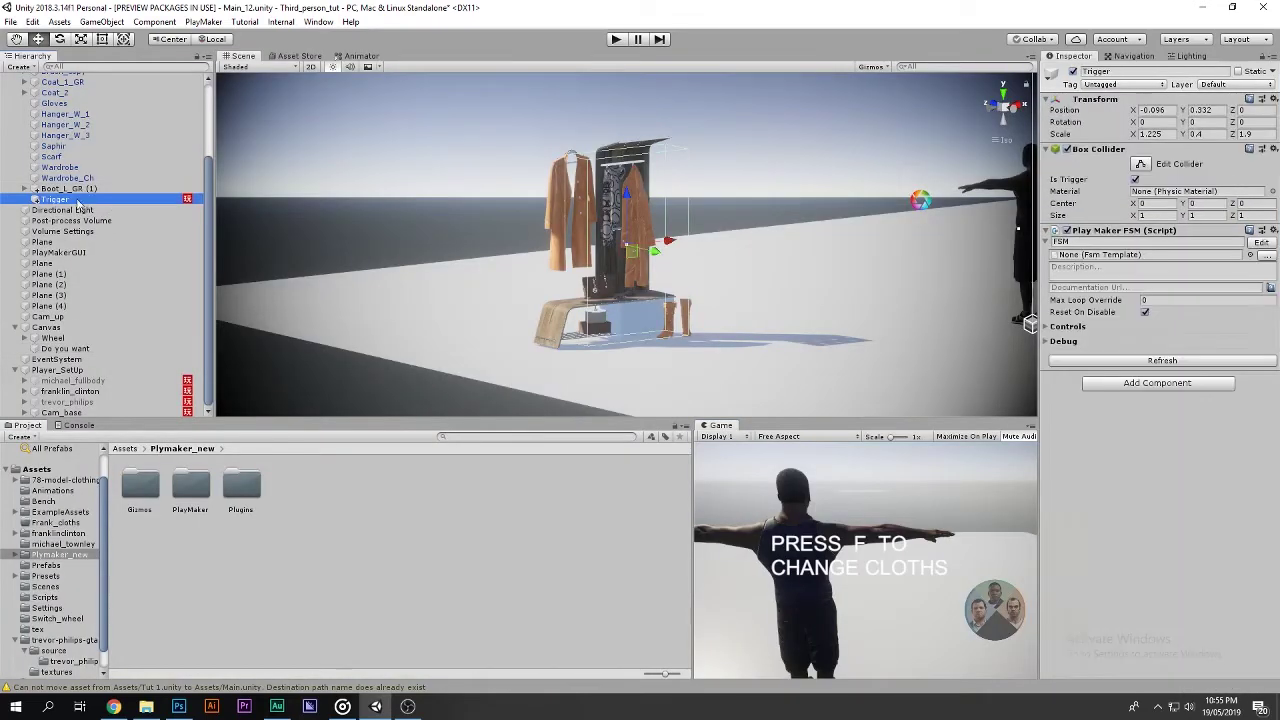
left_click(1260, 243)
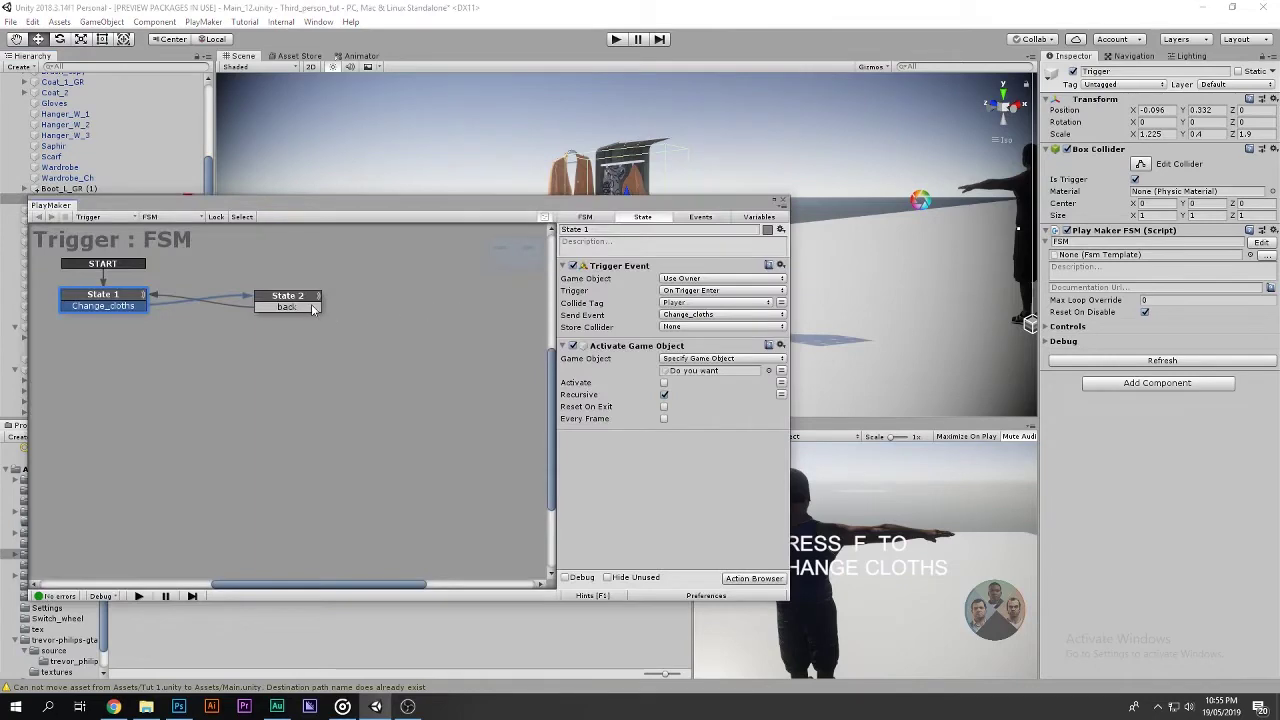
left_click(313, 306)
left_click_drag(410, 208, 552, 173)
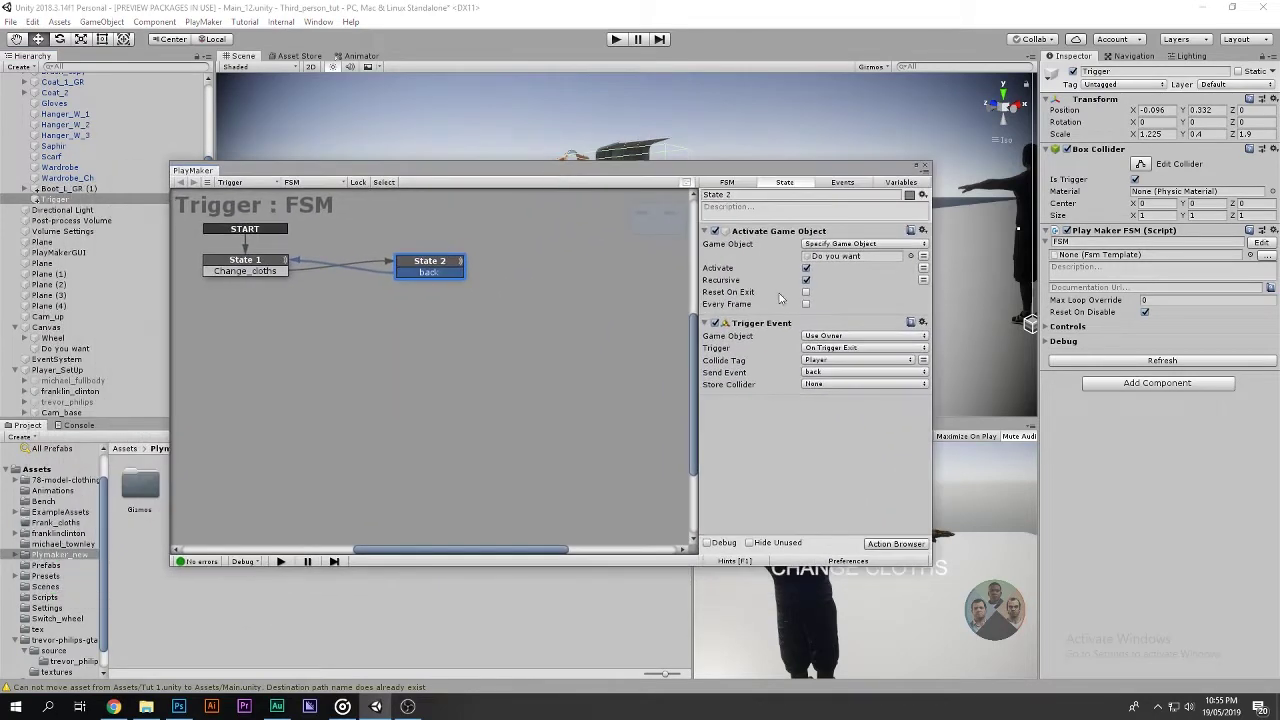
left_click(705, 231)
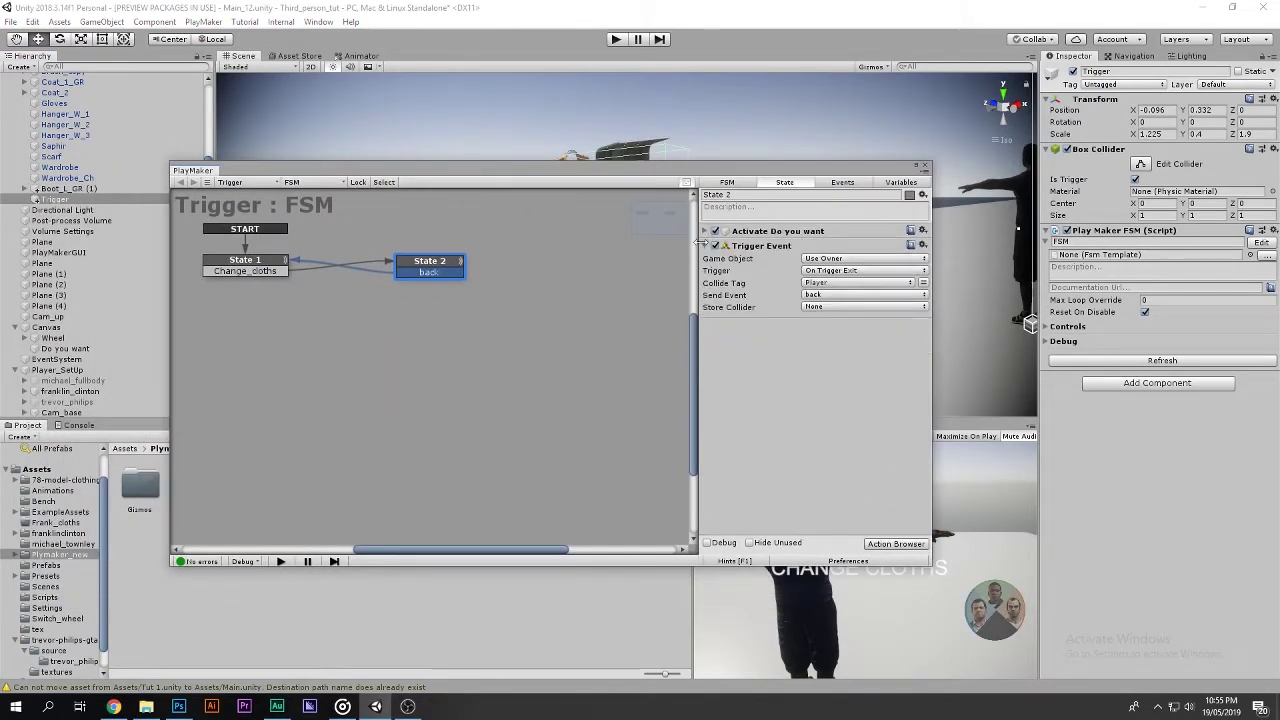
left_click(705, 246)
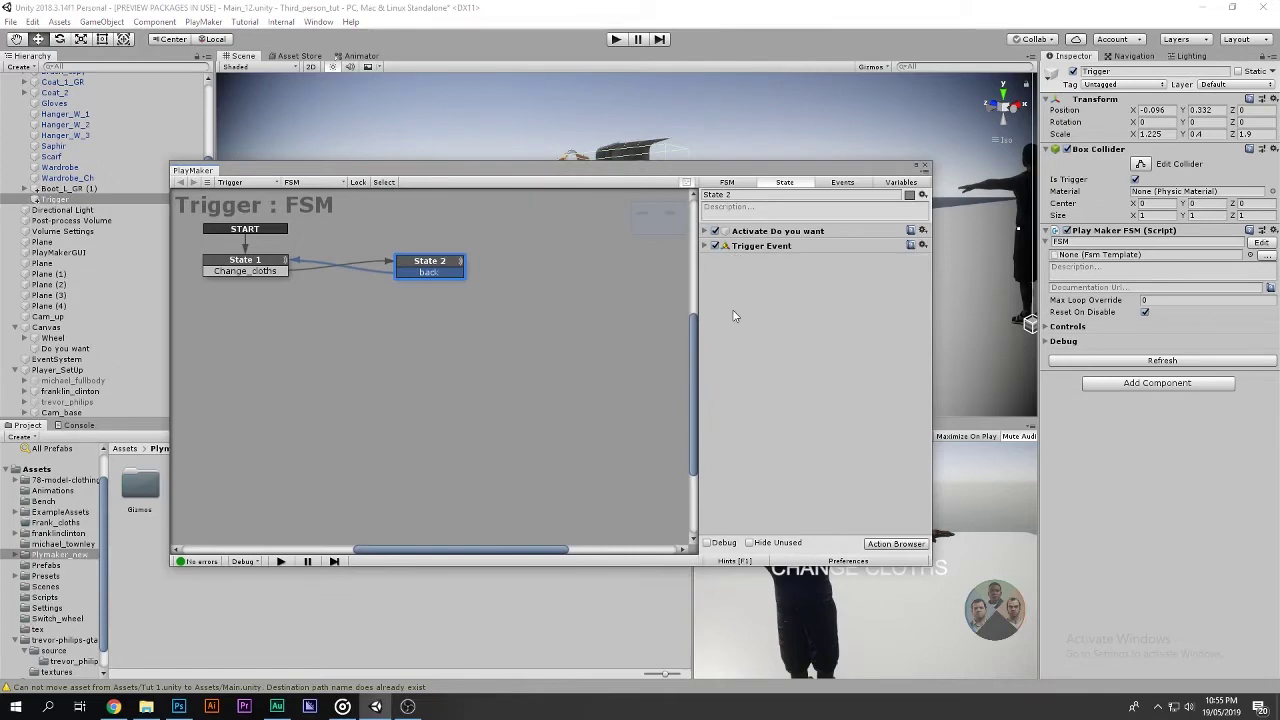
Add a Get Button Down action to State 2 with its Button Name variable set to None.
double_click(733, 316)
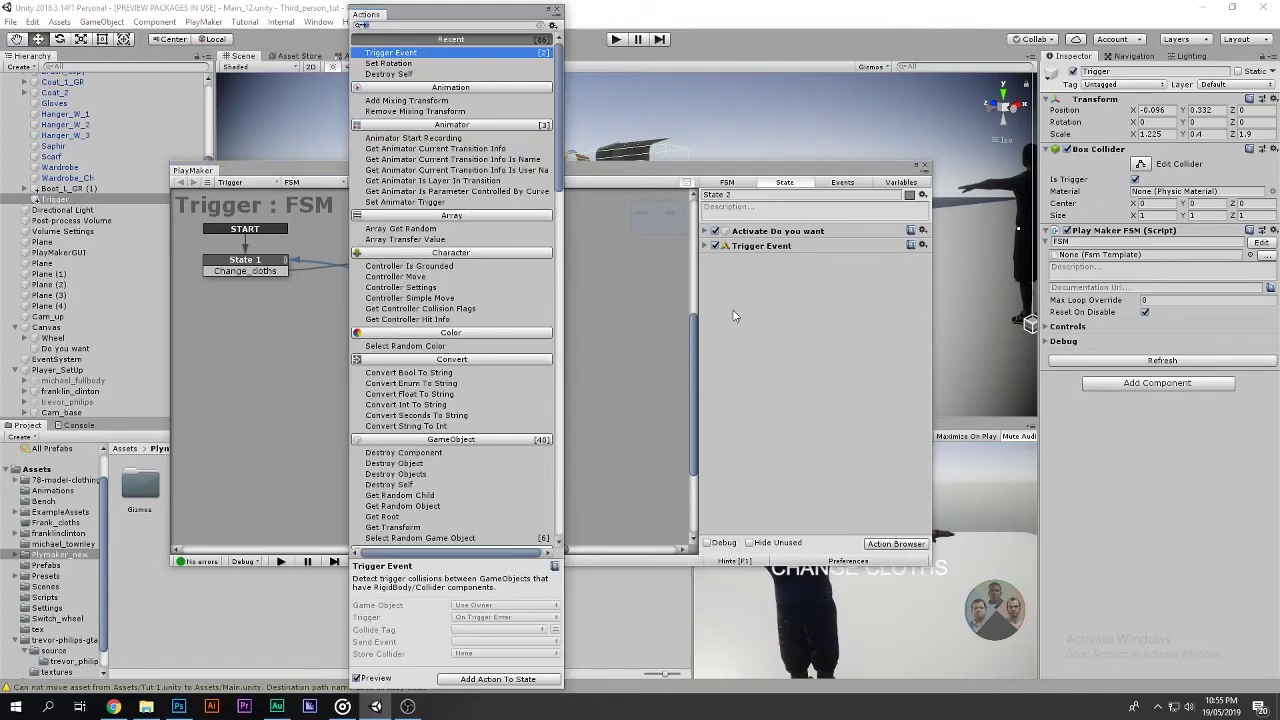
type("getbutton")
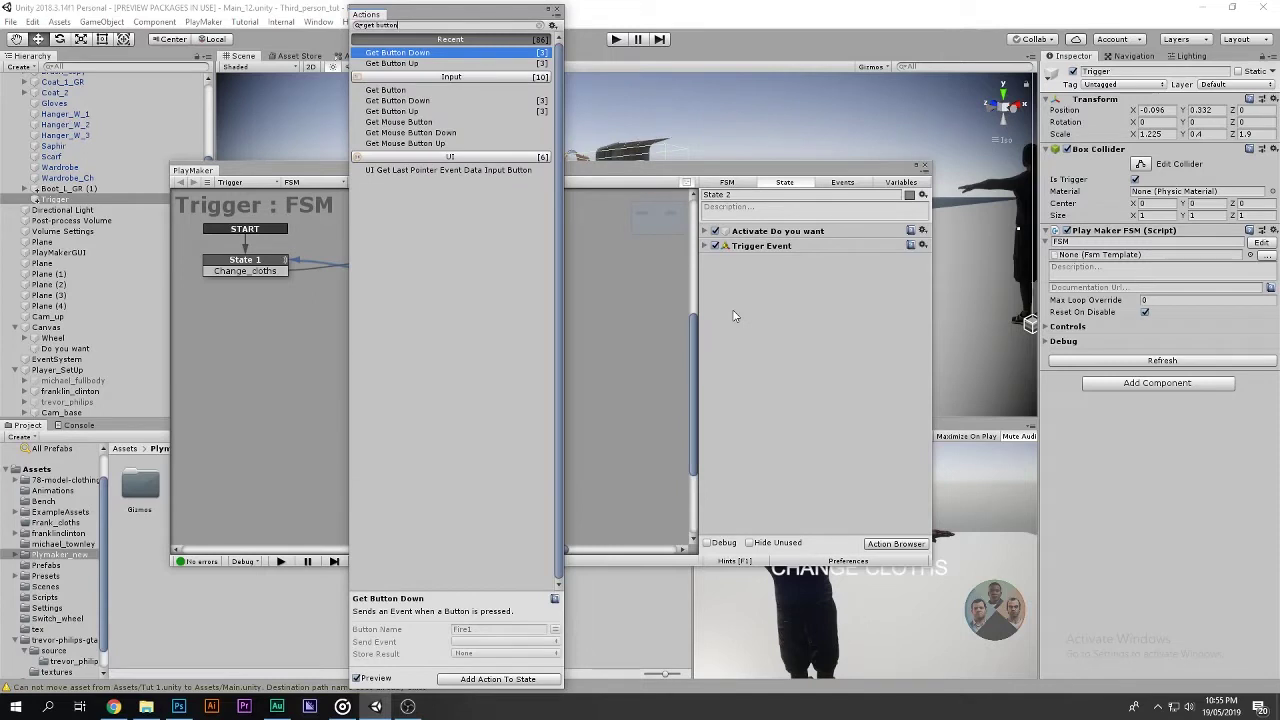
key("Return")
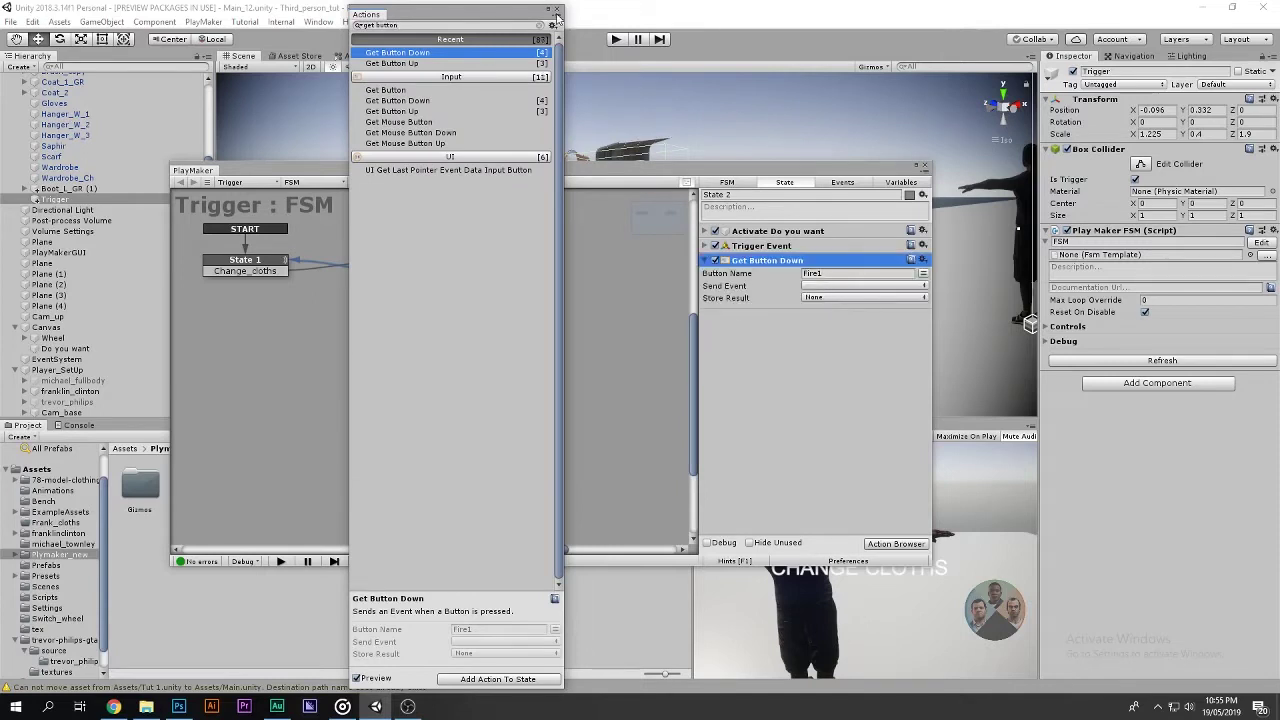
left_click(557, 15)
left_click(923, 273)
left_click(893, 273)
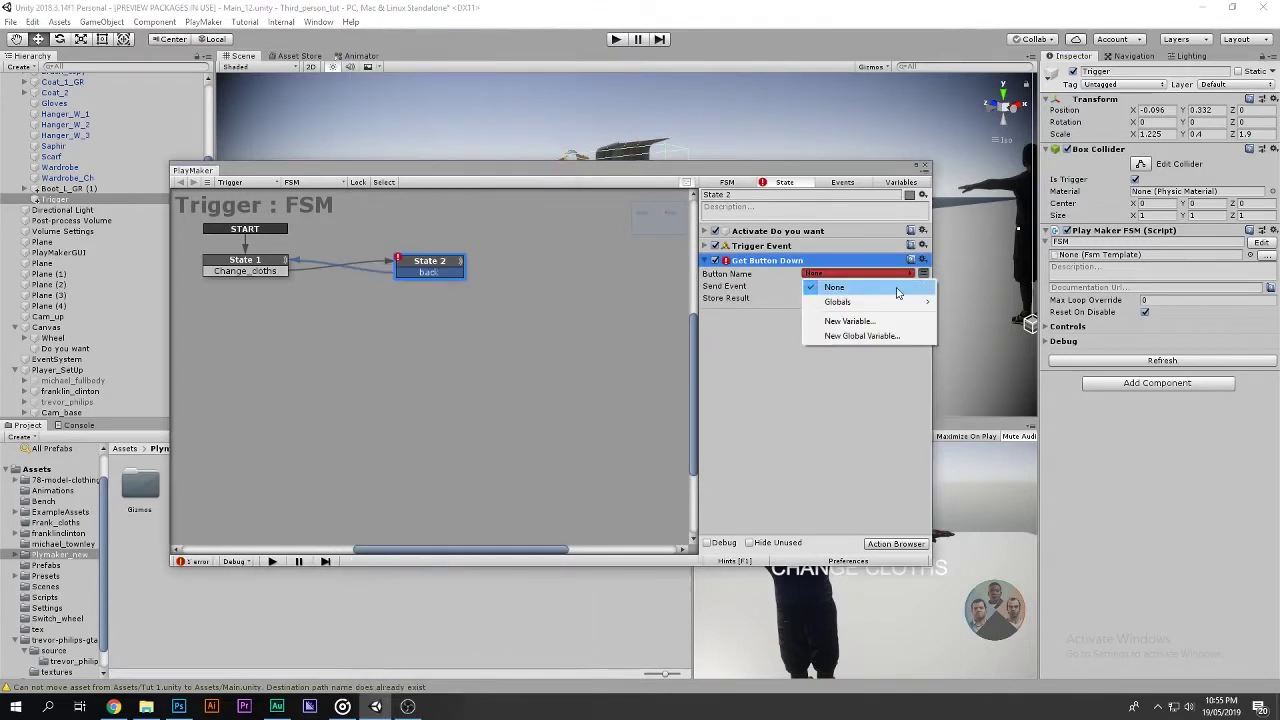
left_click(897, 288)
left_click(923, 273)
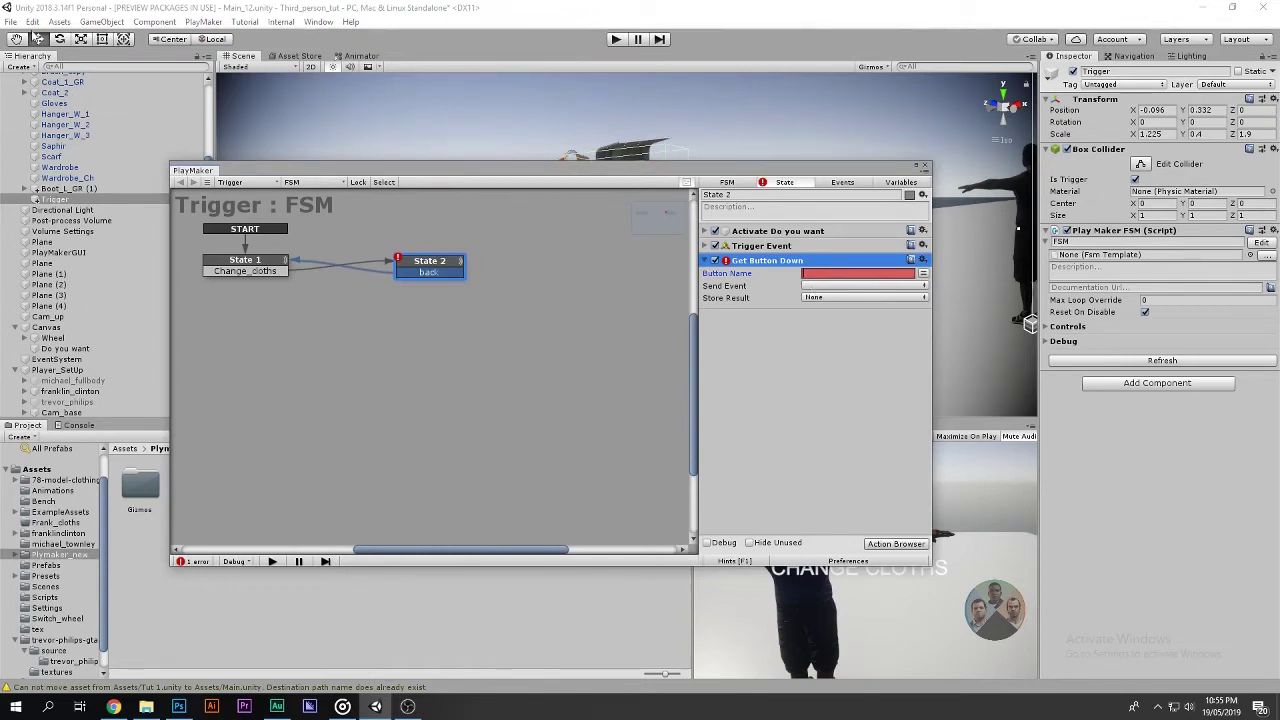
left_click(34, 22)
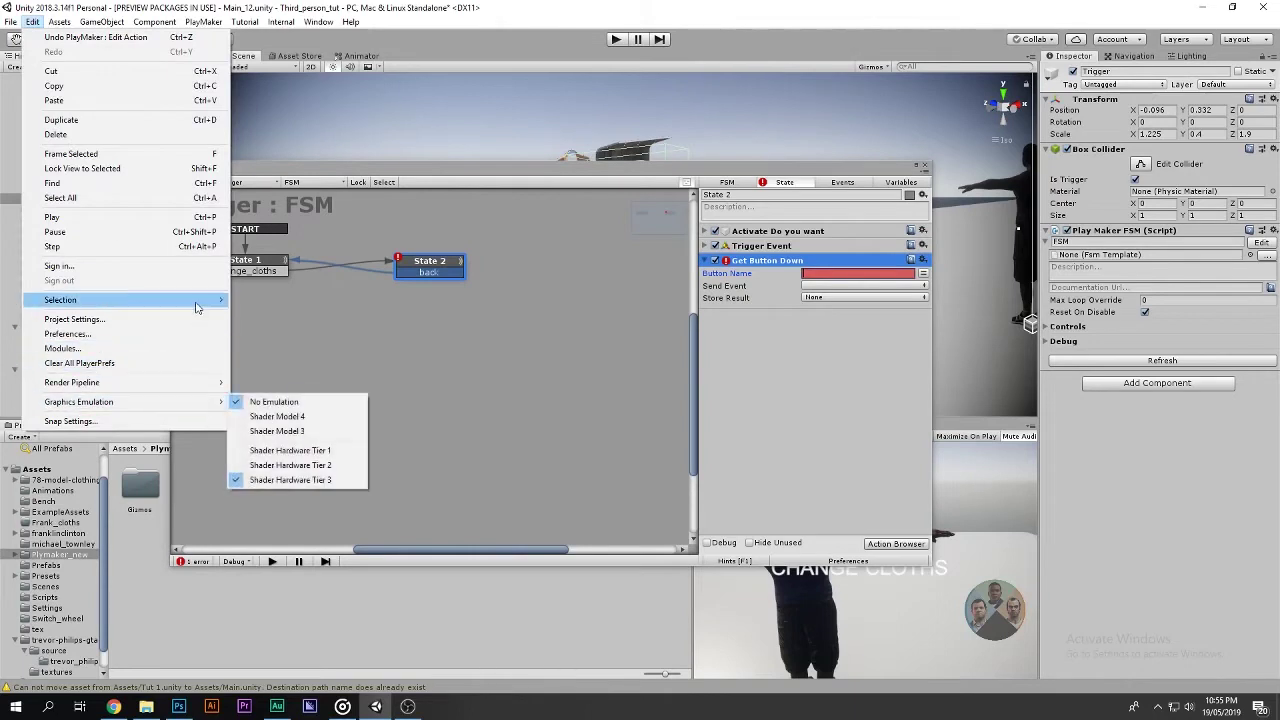
In Input settings, raise the axis count to 30 and rename the new axis Change.
left_click(195, 315)
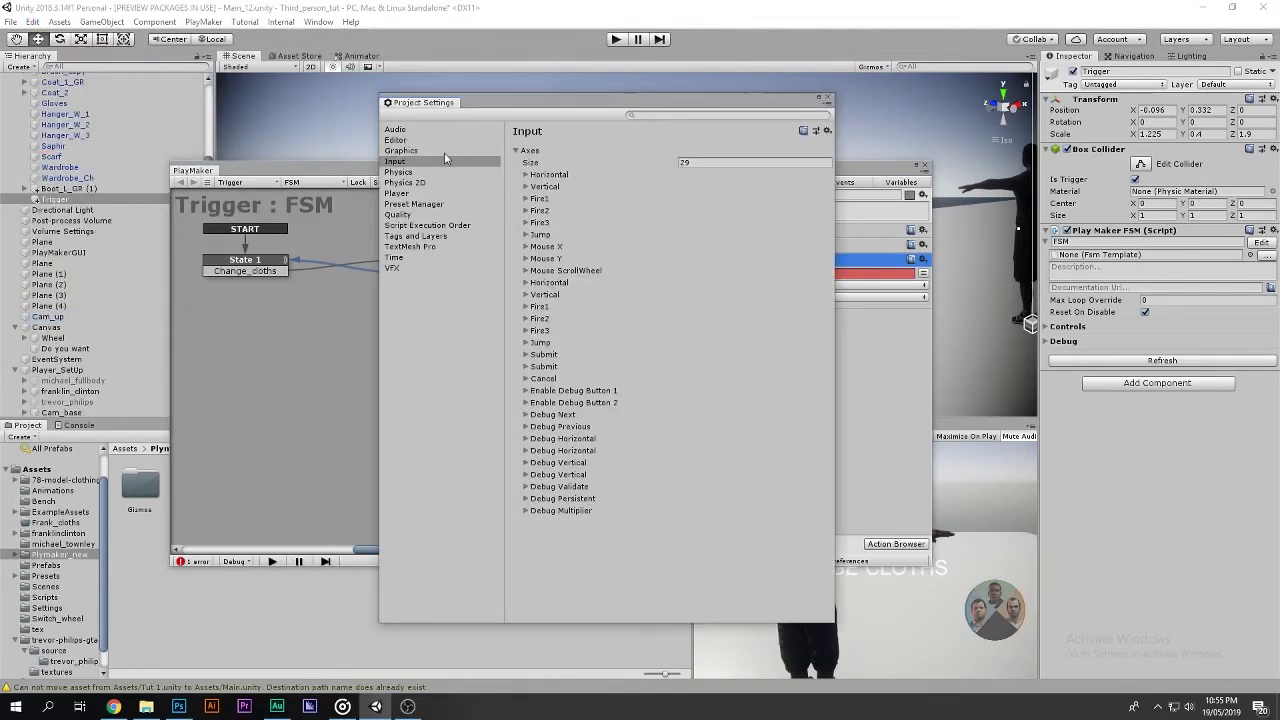
left_click(715, 162)
type("30")
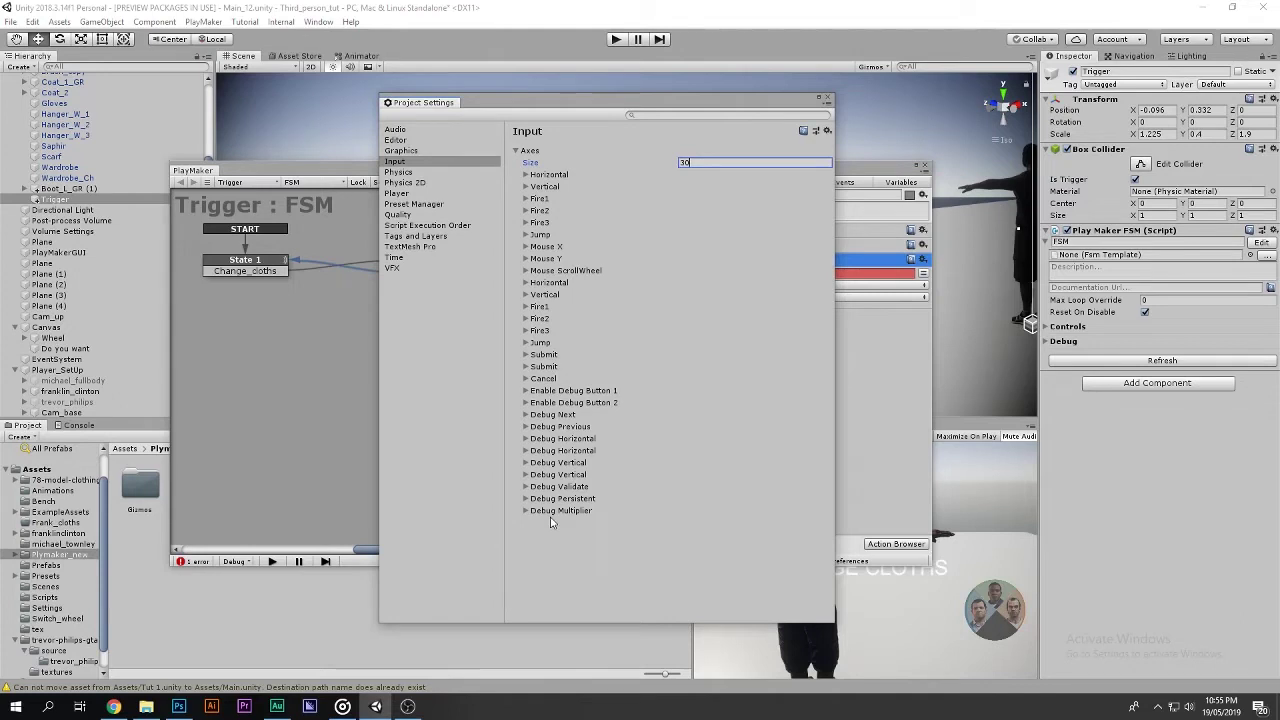
key("Return")
left_click(525, 522)
left_click(755, 533)
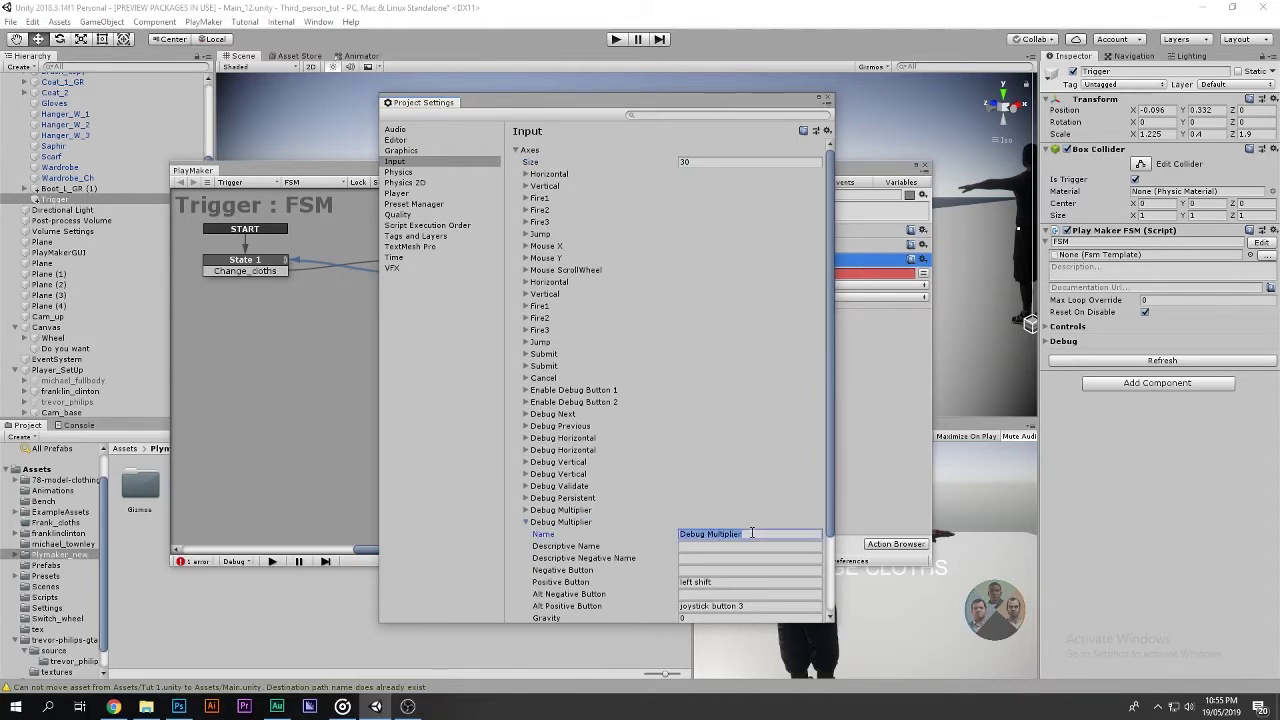
type("Change")
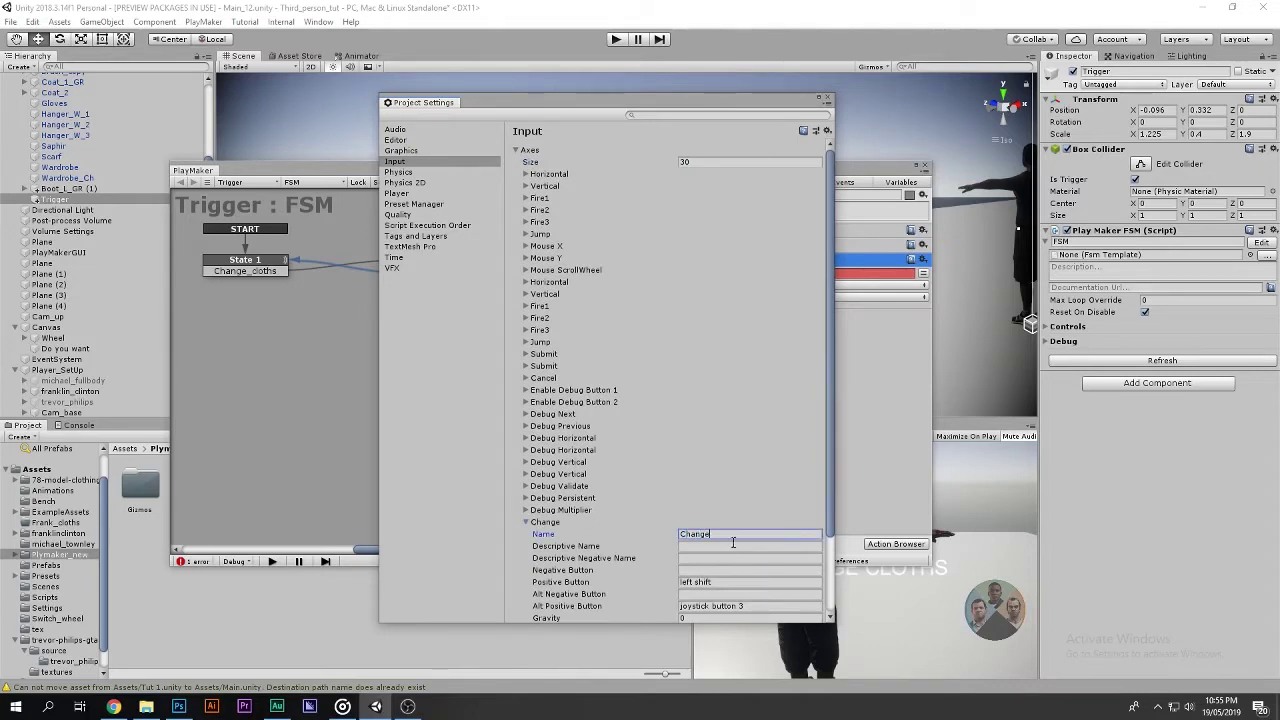
left_click_drag(740, 534, 655, 535)
Give the Change axis positive button f and enter Change as Get Button Down's Button Name.
left_click_drag(663, 113, 582, 112)
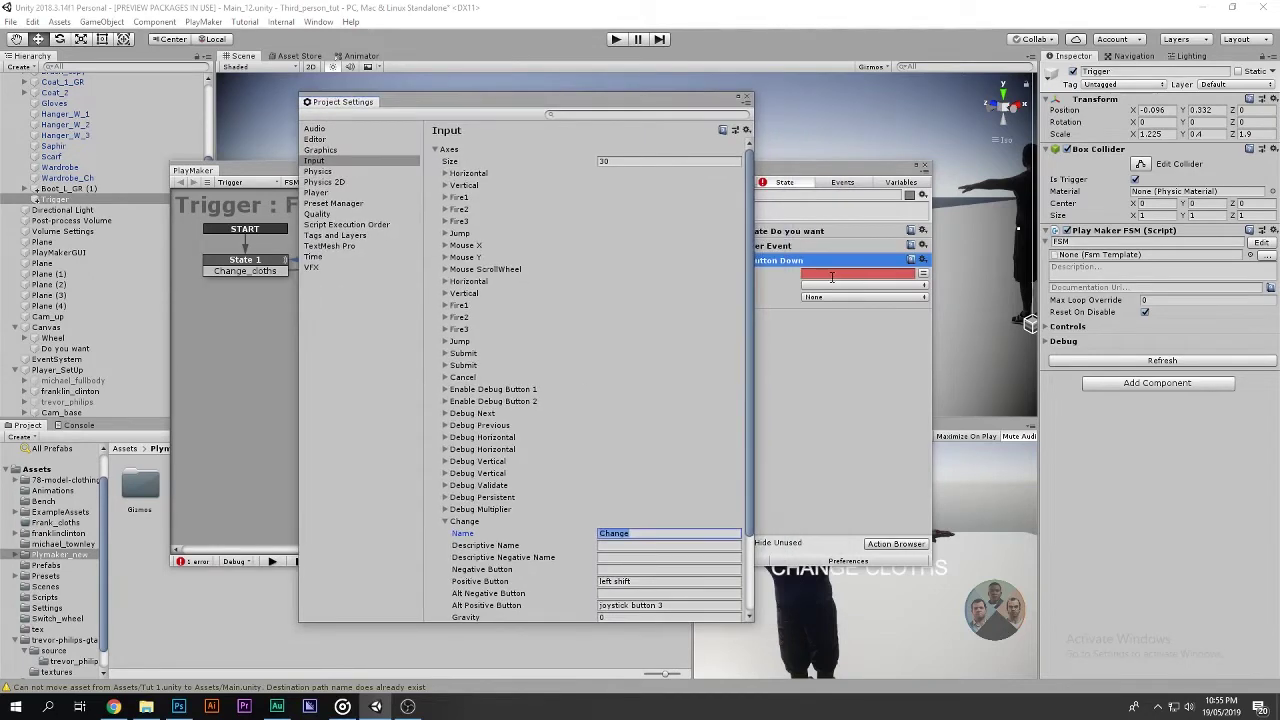
left_click(655, 581)
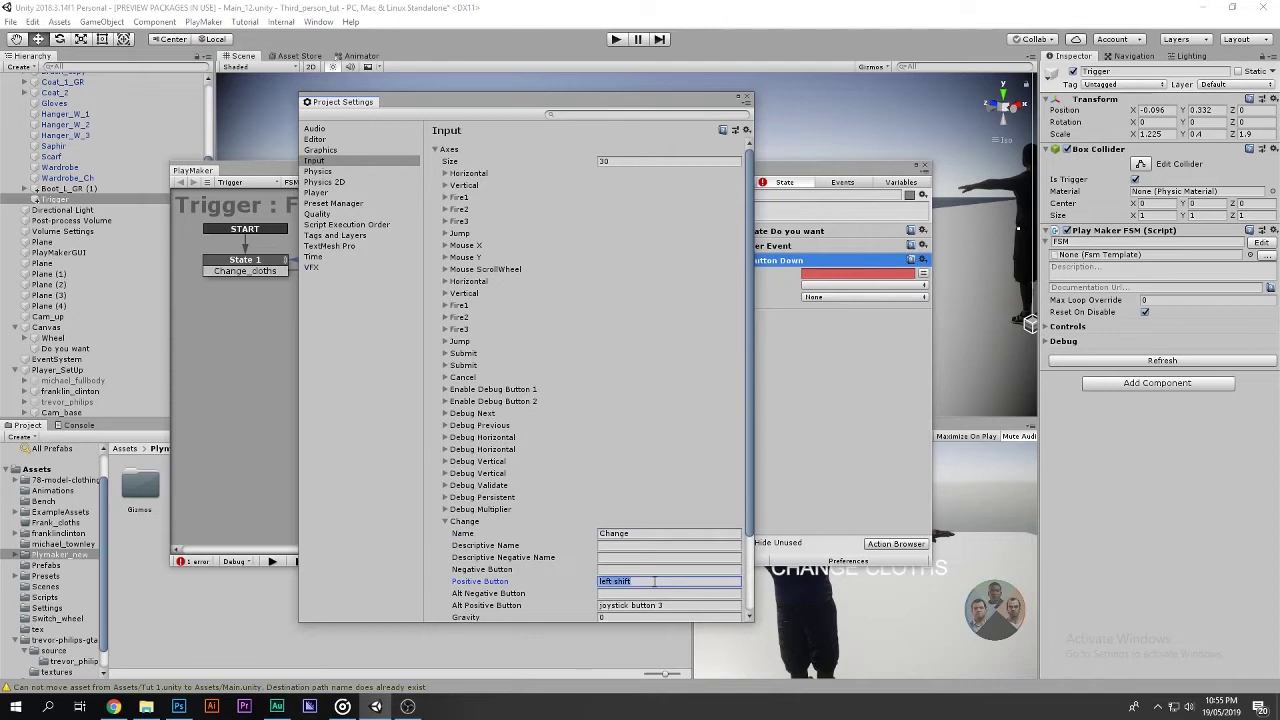
type("f")
left_click(647, 533)
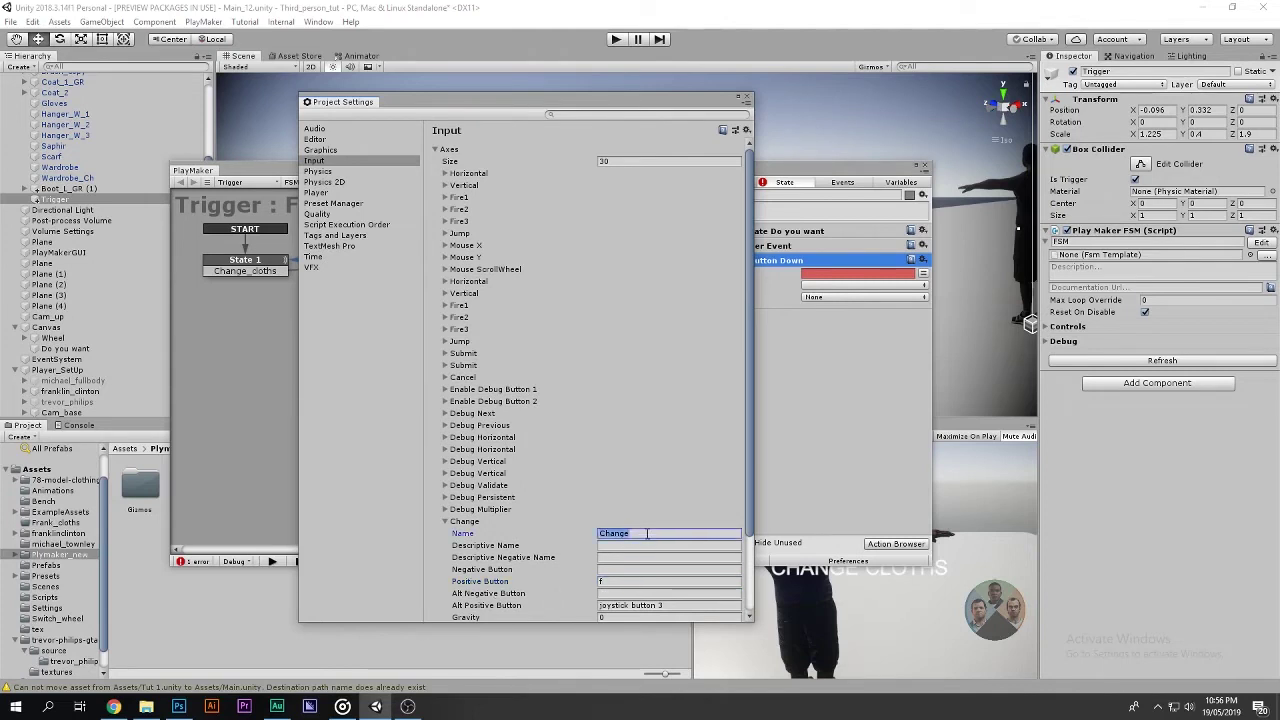
left_click(746, 98)
left_click(862, 273)
type("Change")
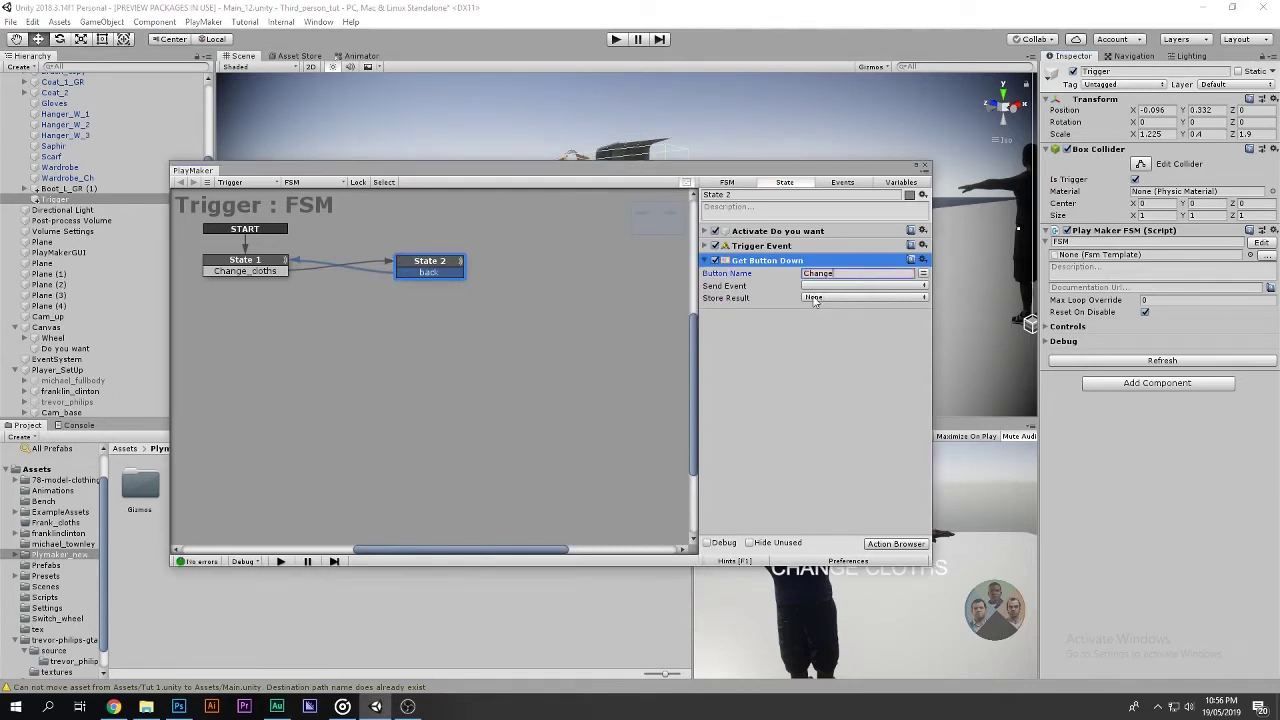
Make Get Button Down send a newly created event named Dispaly.
left_click(828, 287)
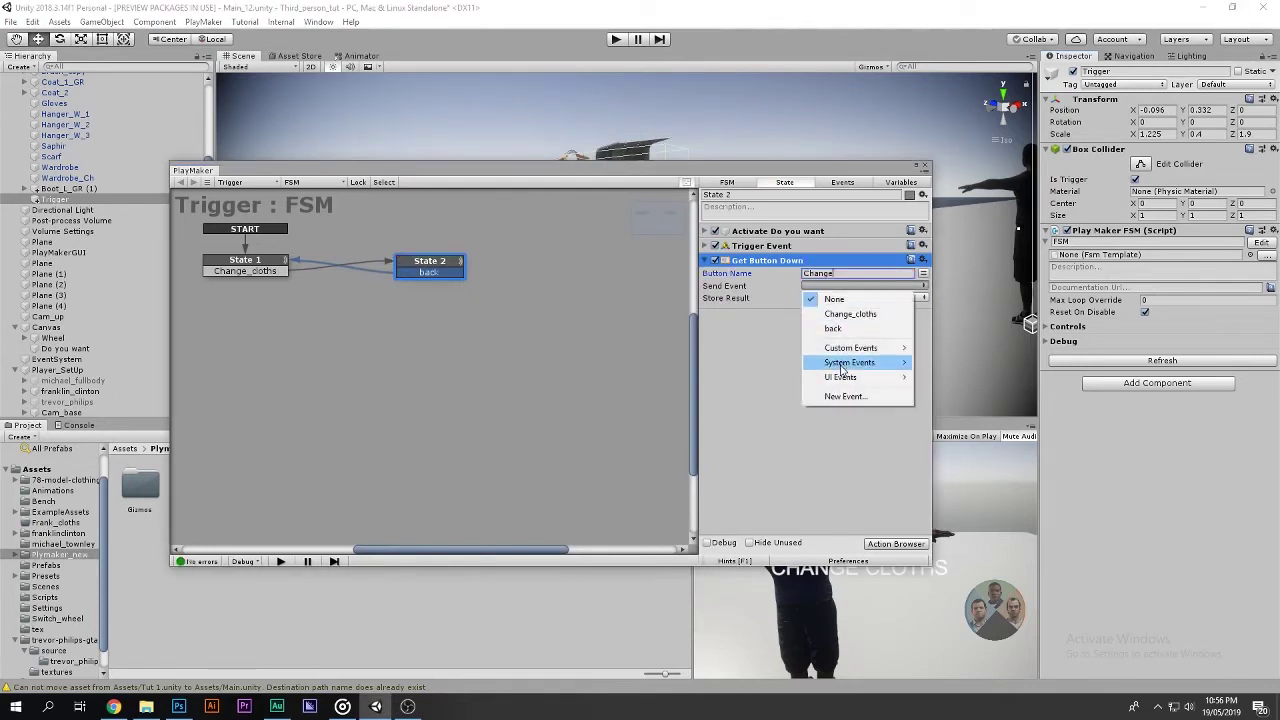
left_click(843, 397)
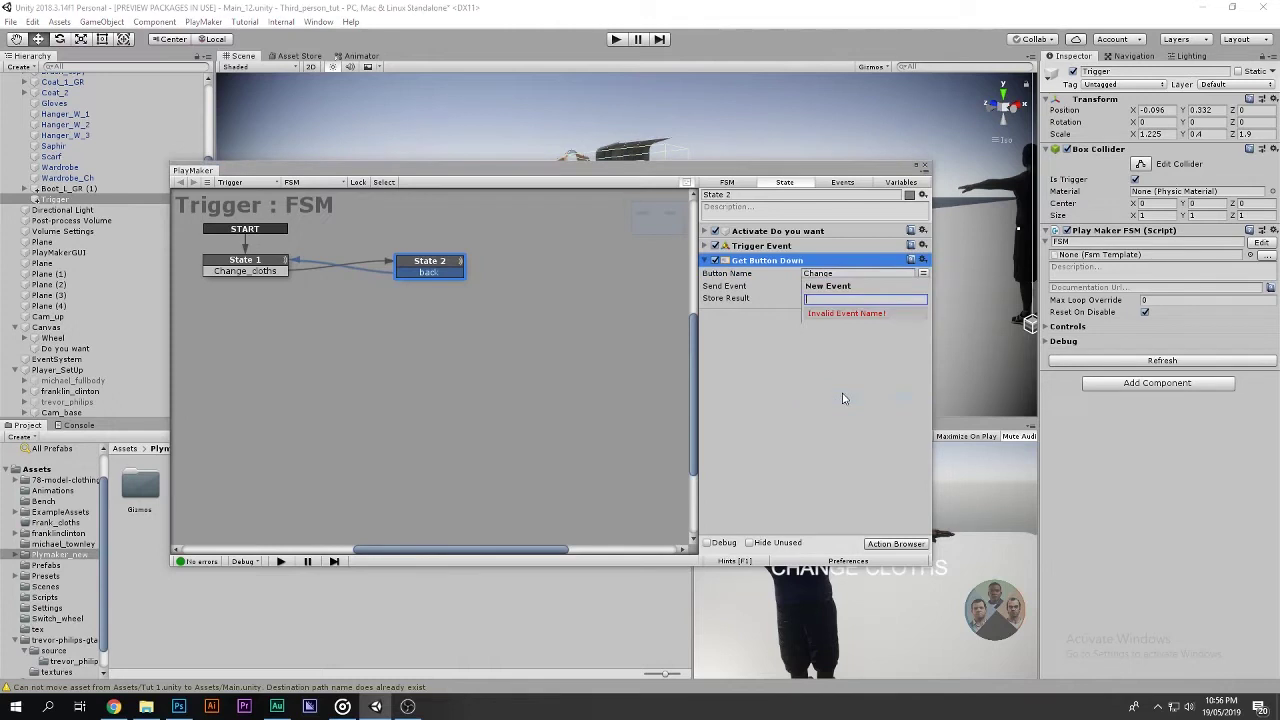
type("Chan")
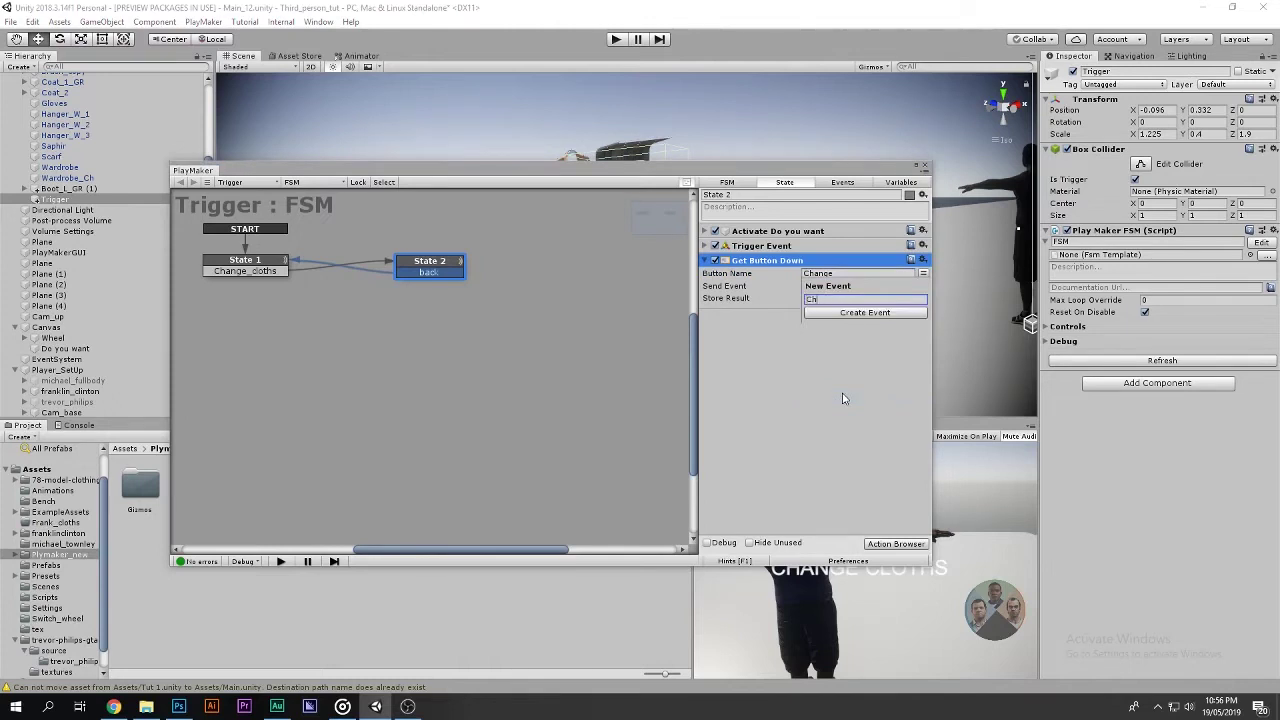
key("BackSpace")
key("BackSpace")
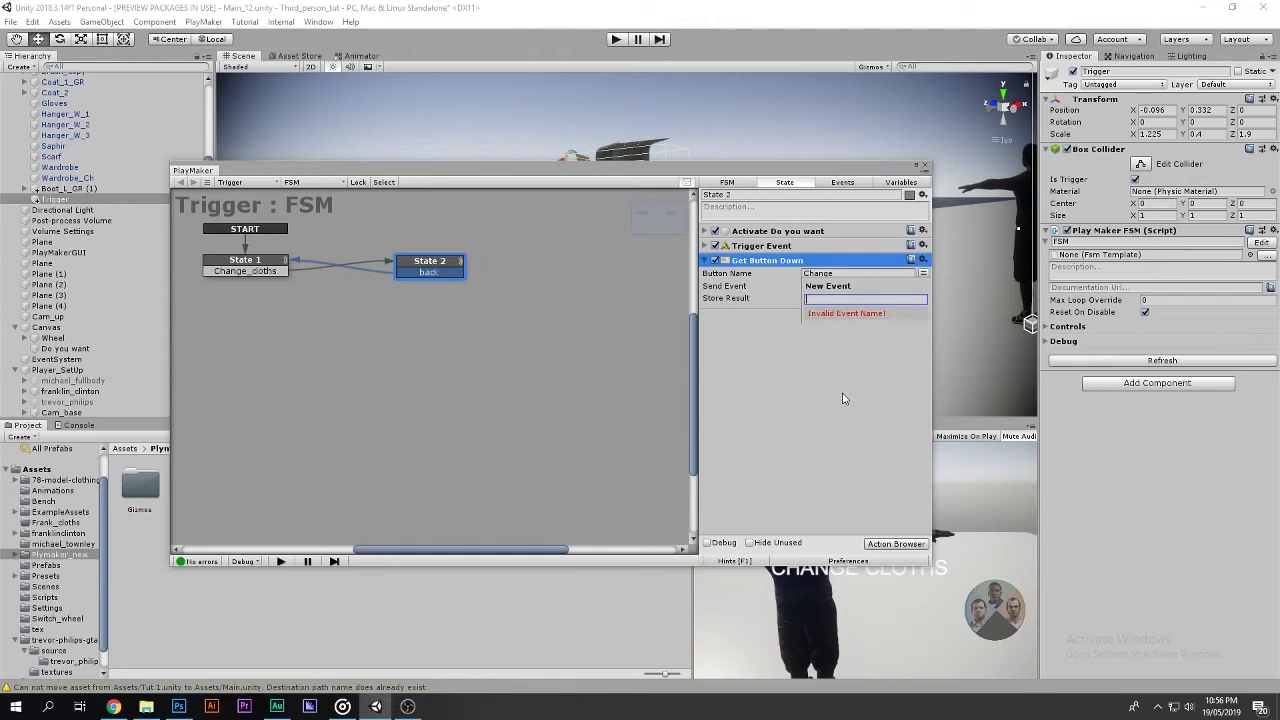
type("Dispaly")
key("Return")
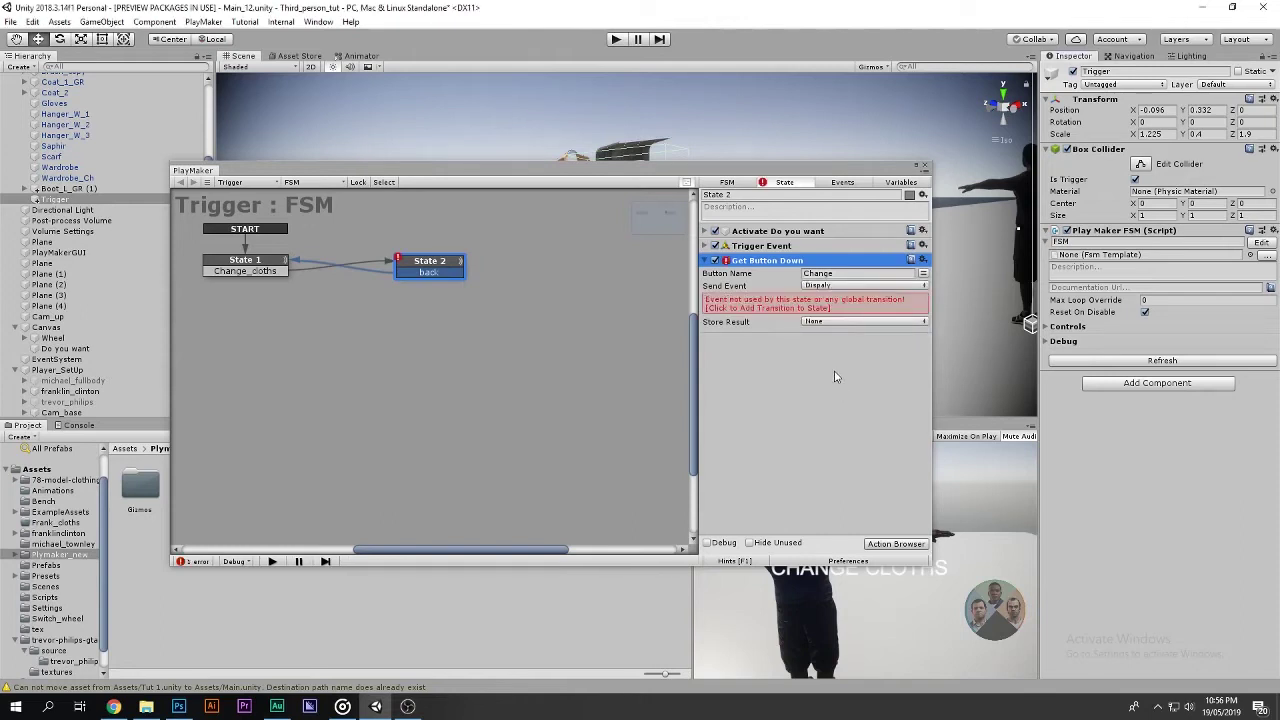
left_click(812, 321)
Add a Dispaly transition to State 2 and link it to a new State 3.
left_click(790, 311)
left_click(762, 310)
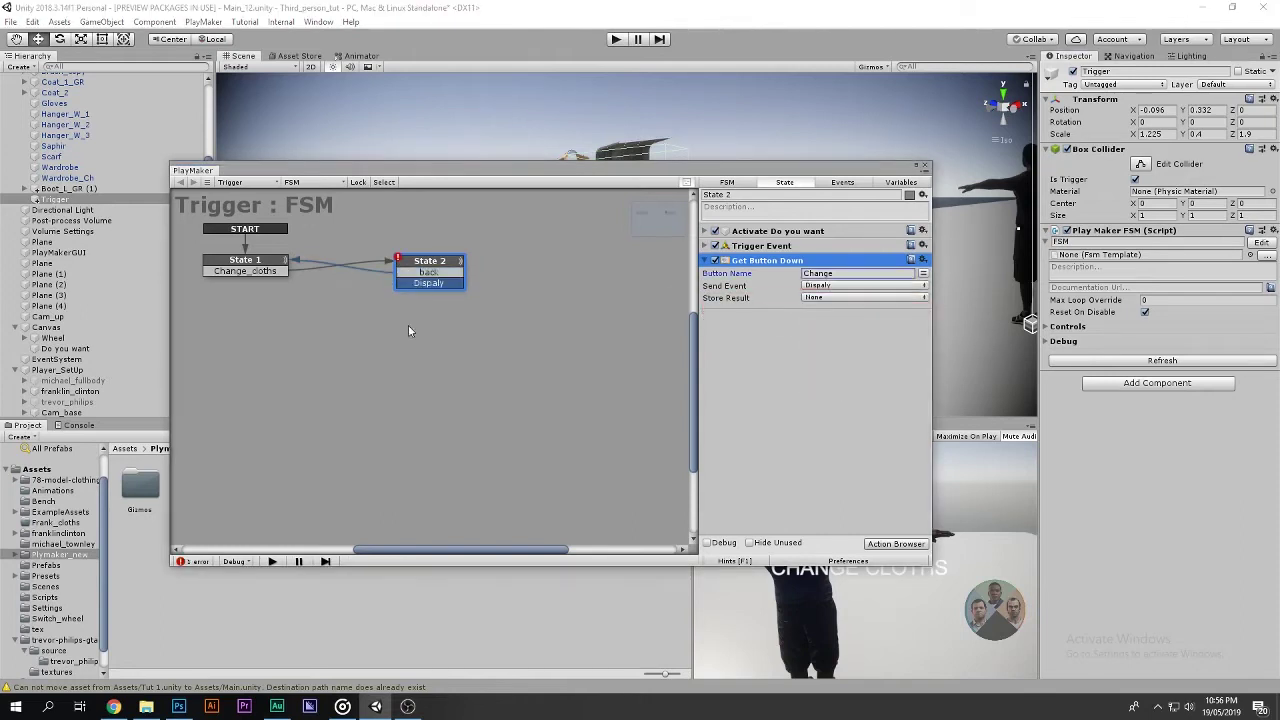
left_click(411, 333)
left_click(411, 333, "ctrl")
left_click_drag(437, 285, 436, 354)
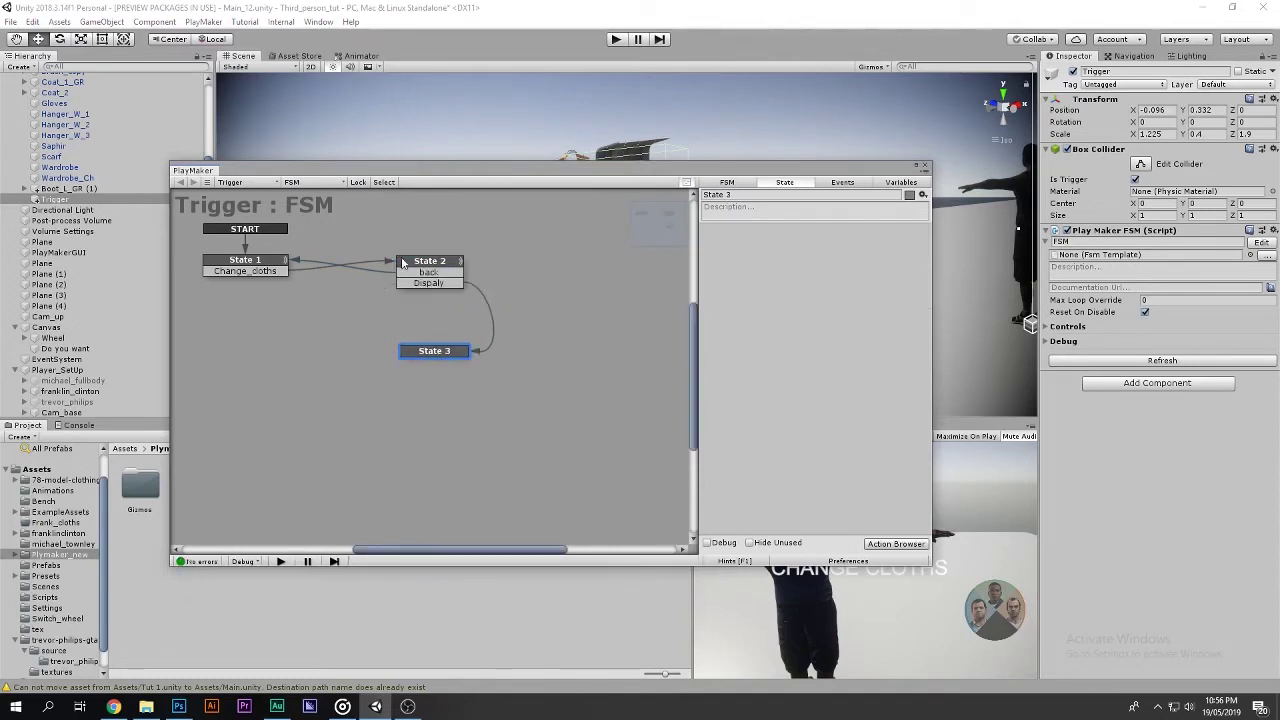
left_click_drag(560, 172, 574, 349)
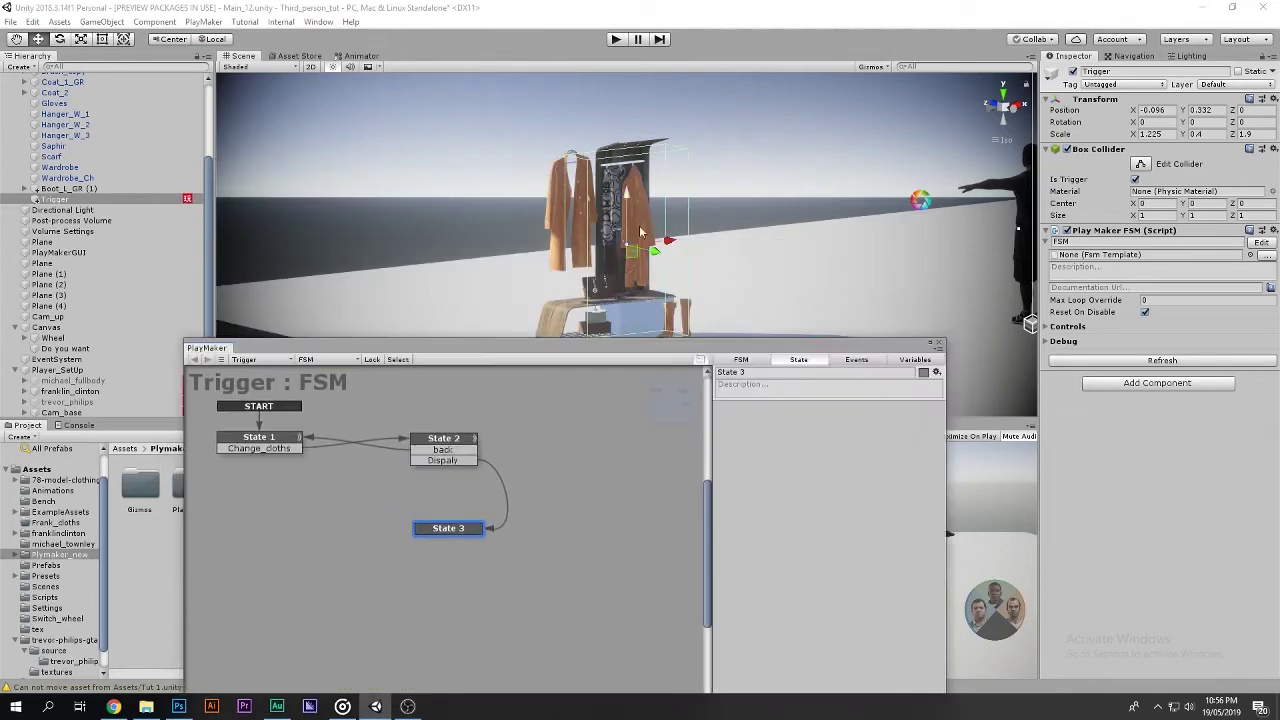
Play-test by walking to the wardrobe and pressing F to reach State 3, then stop and close PlayMaker.
left_click(615, 41)
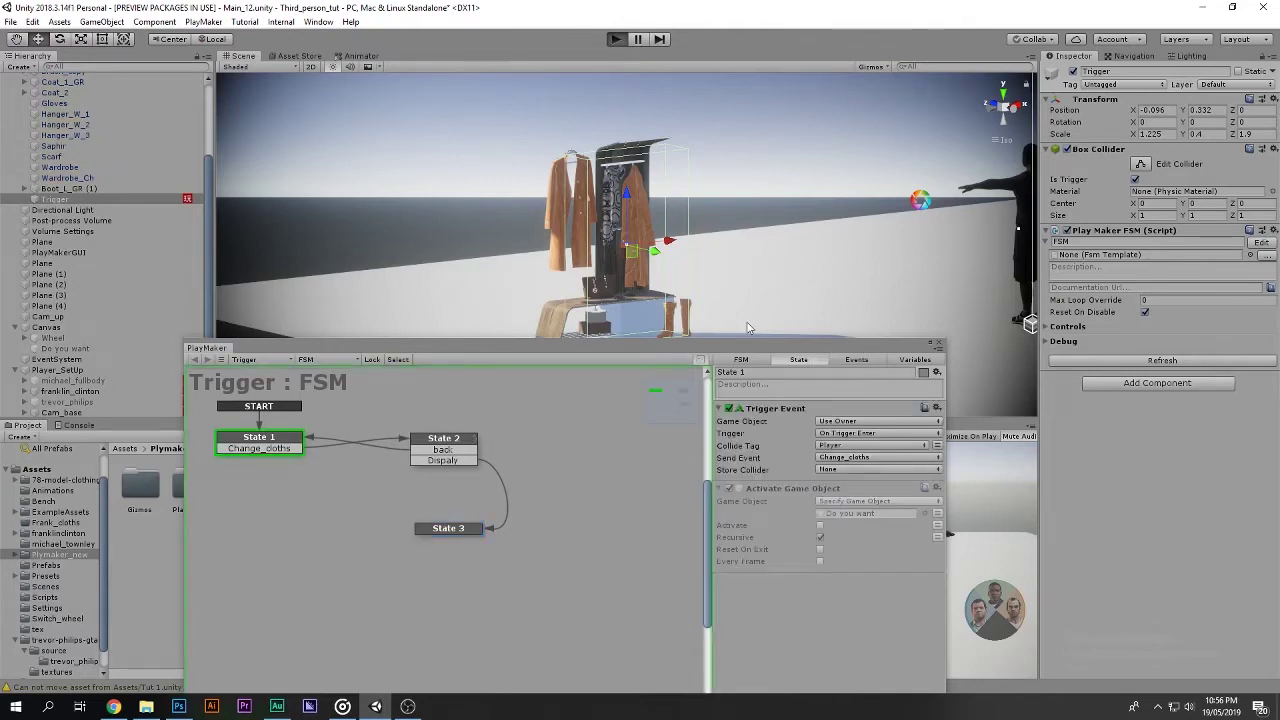
left_click_drag(521, 347, 371, 200)
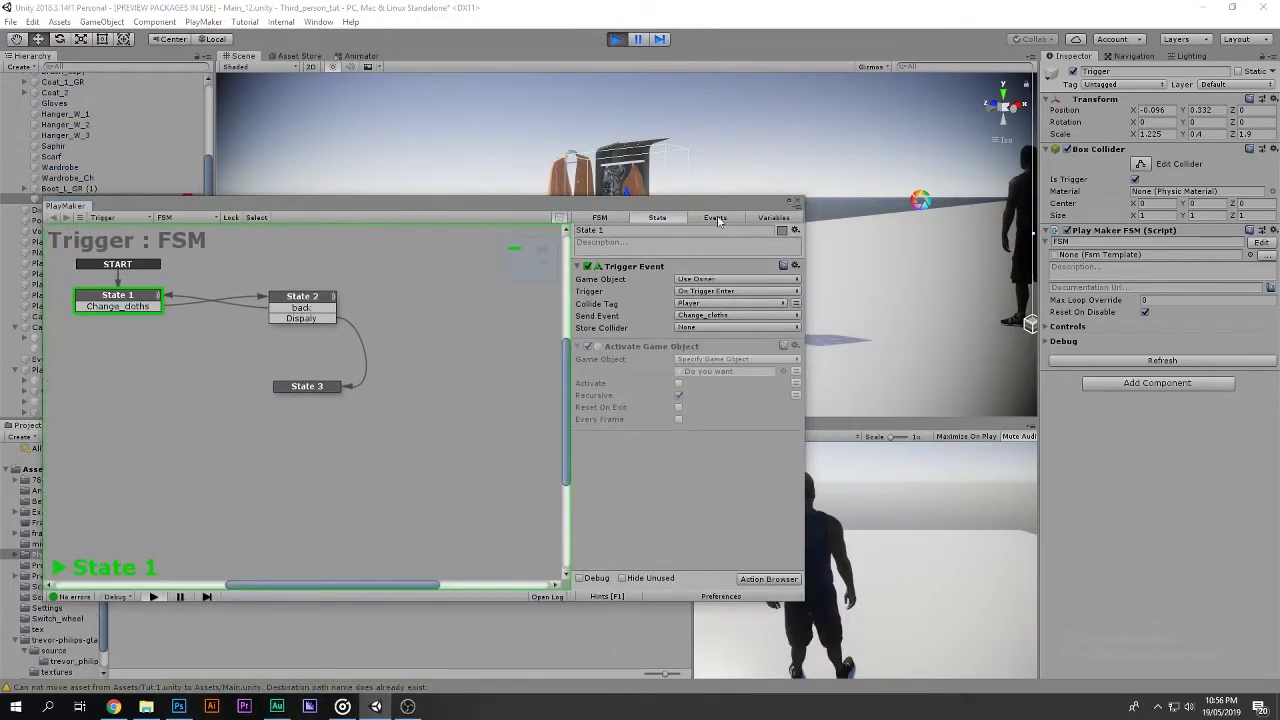
left_click_drag(802, 196, 580, 165)
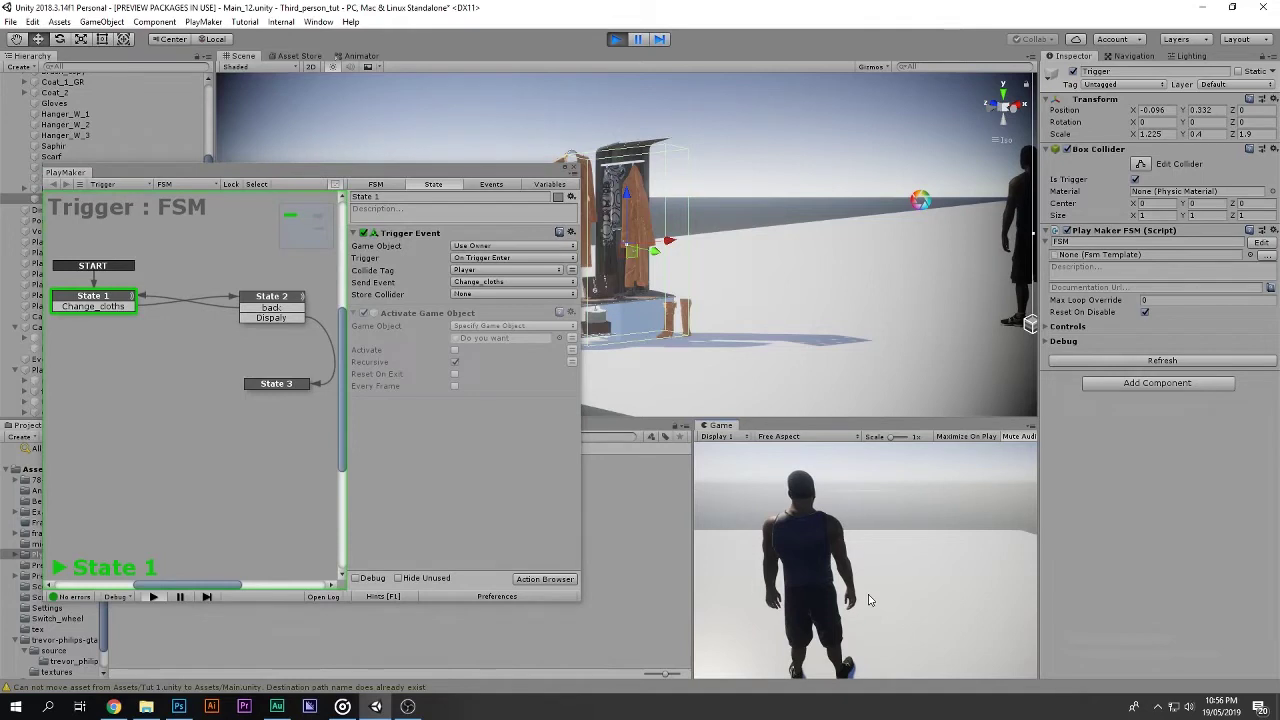
key("w")
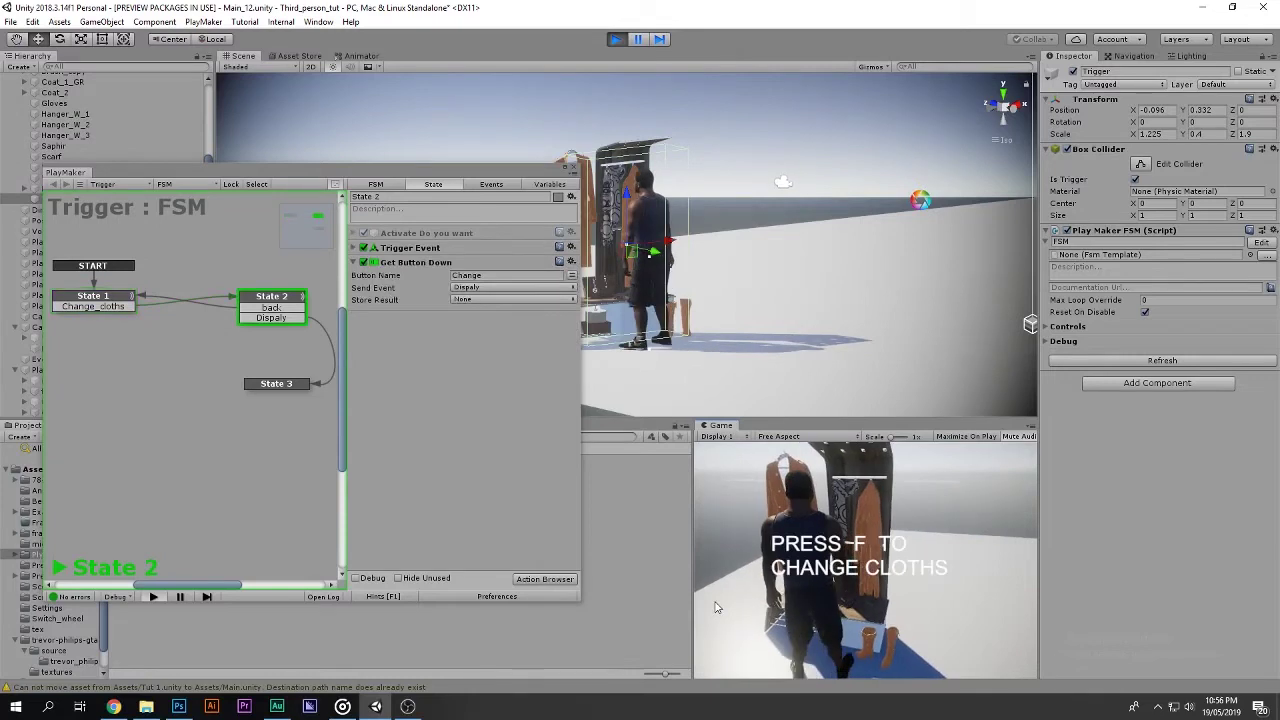
key("f")
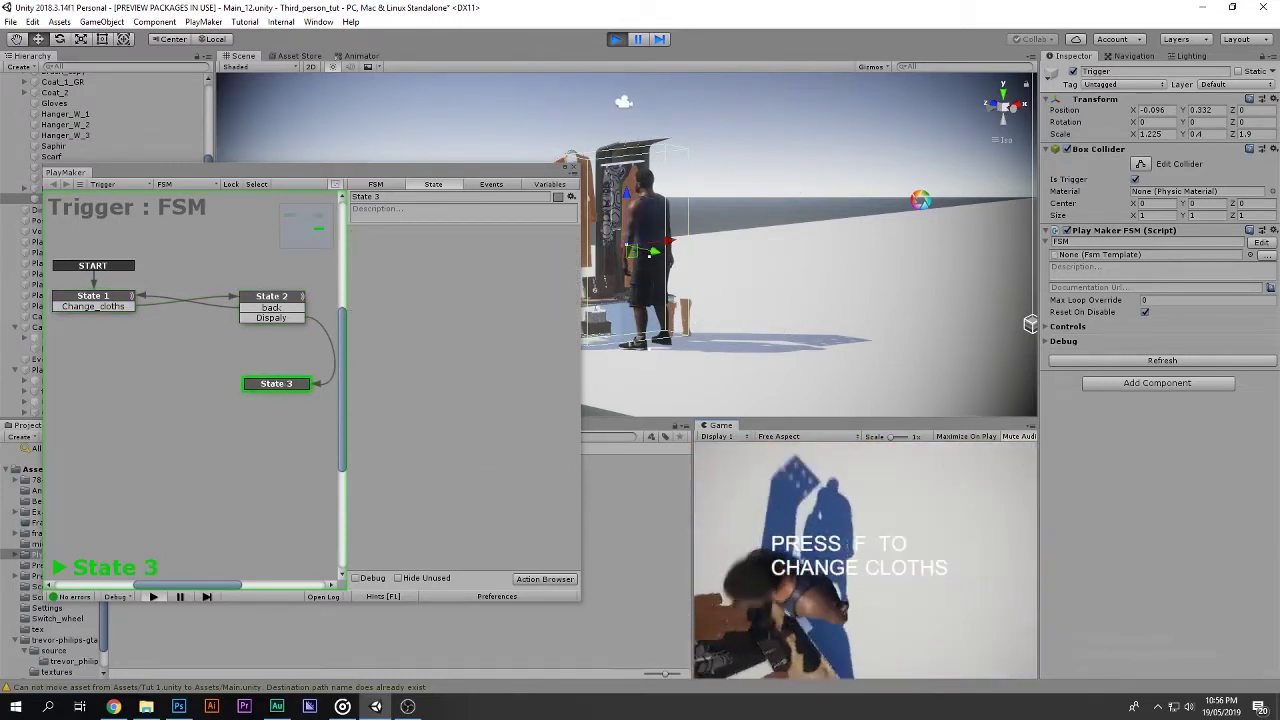
key("ctrl+p")
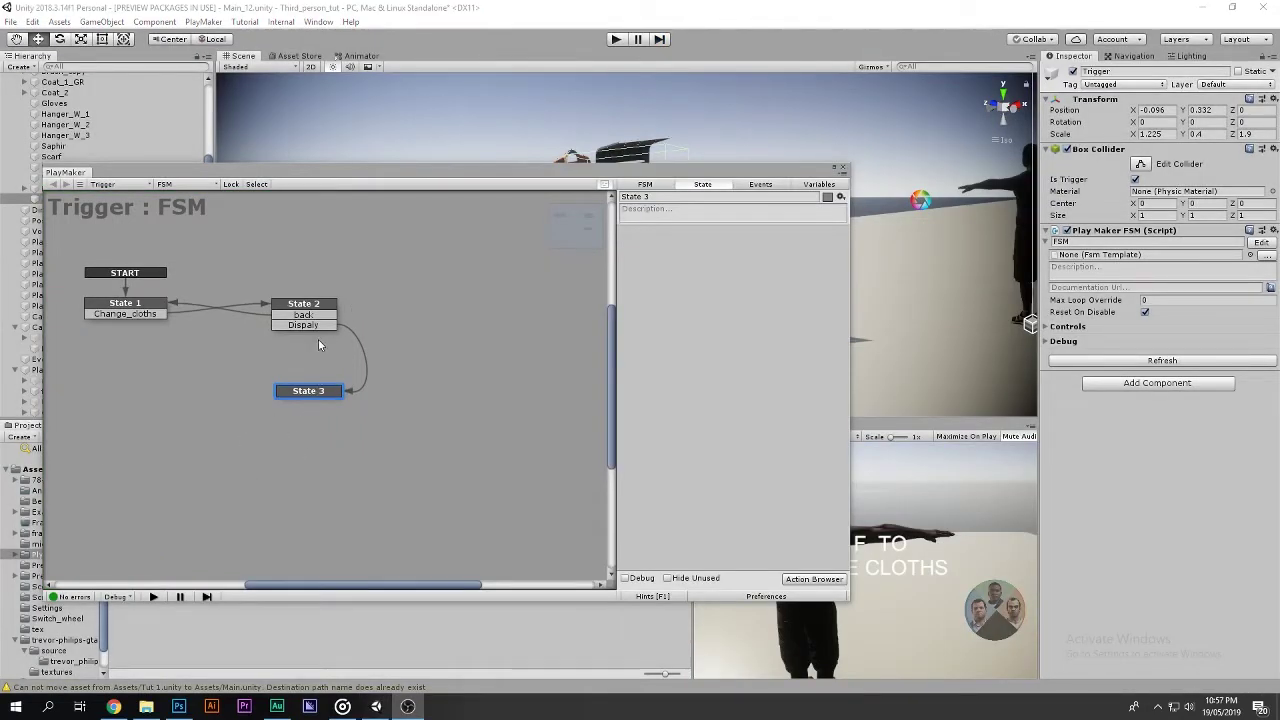
left_click_drag(309, 395, 308, 395)
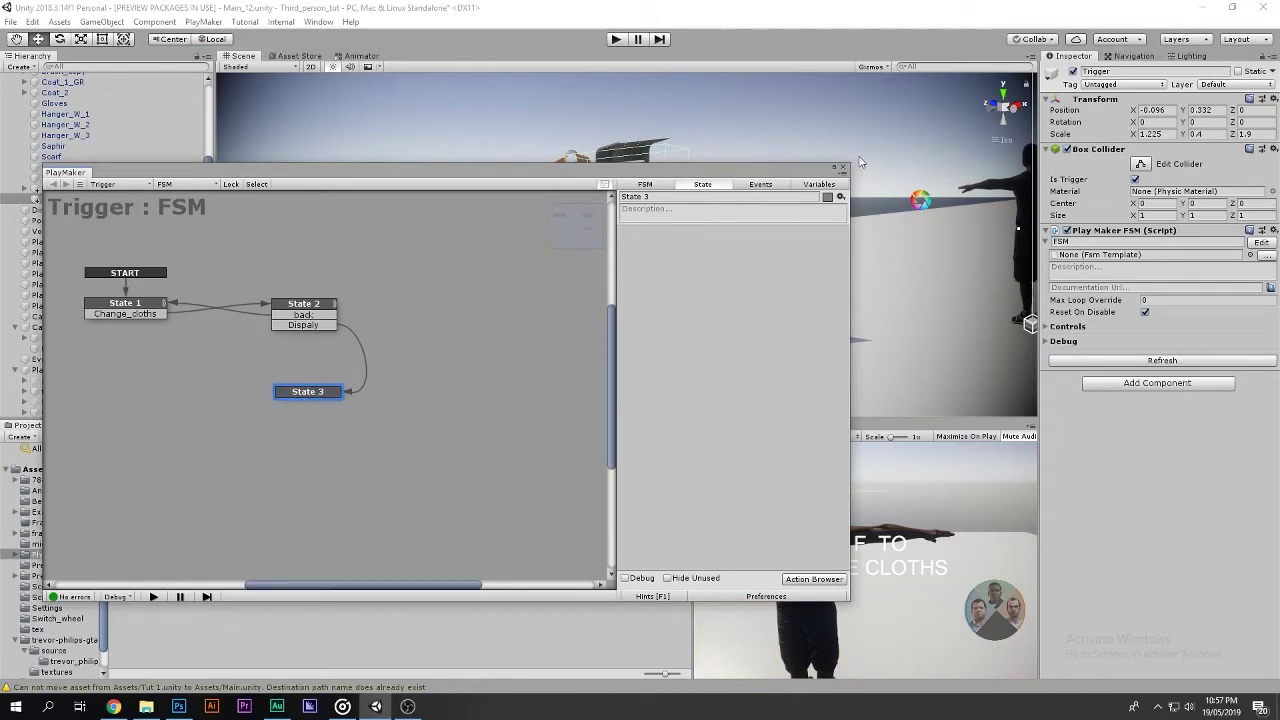
left_click(842, 169)
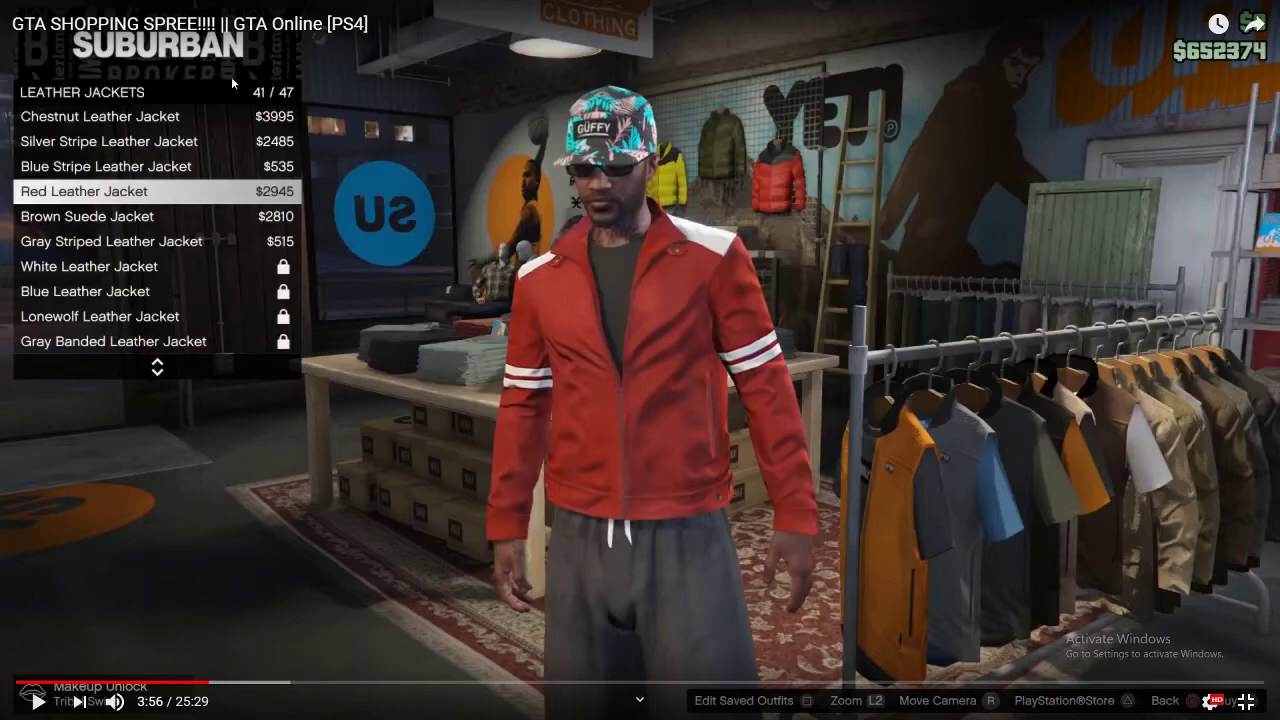
Exit full screen on the GTA SHOPPING SPREE!!!! video with Esc.
key("Escape")
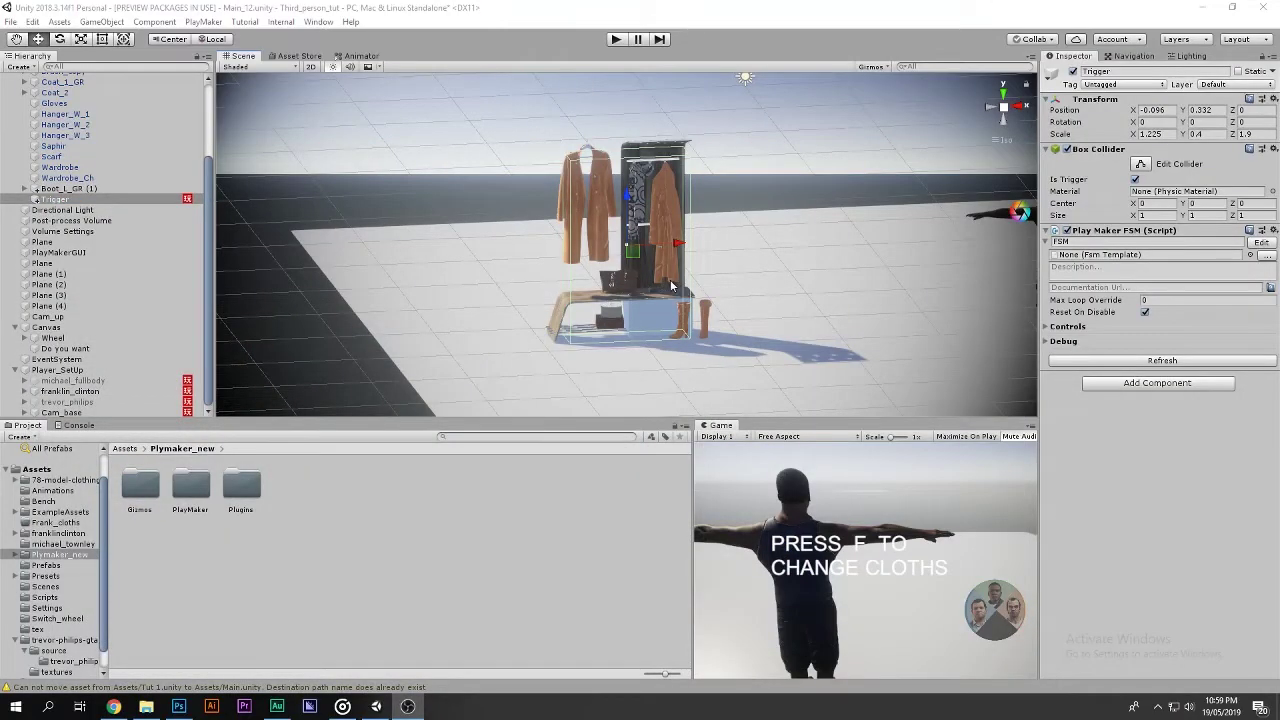
Collapse Shop and browse to the Assets > franklinclinton > franklin_clinton model folder.
scroll(60, 160, "up", 5)
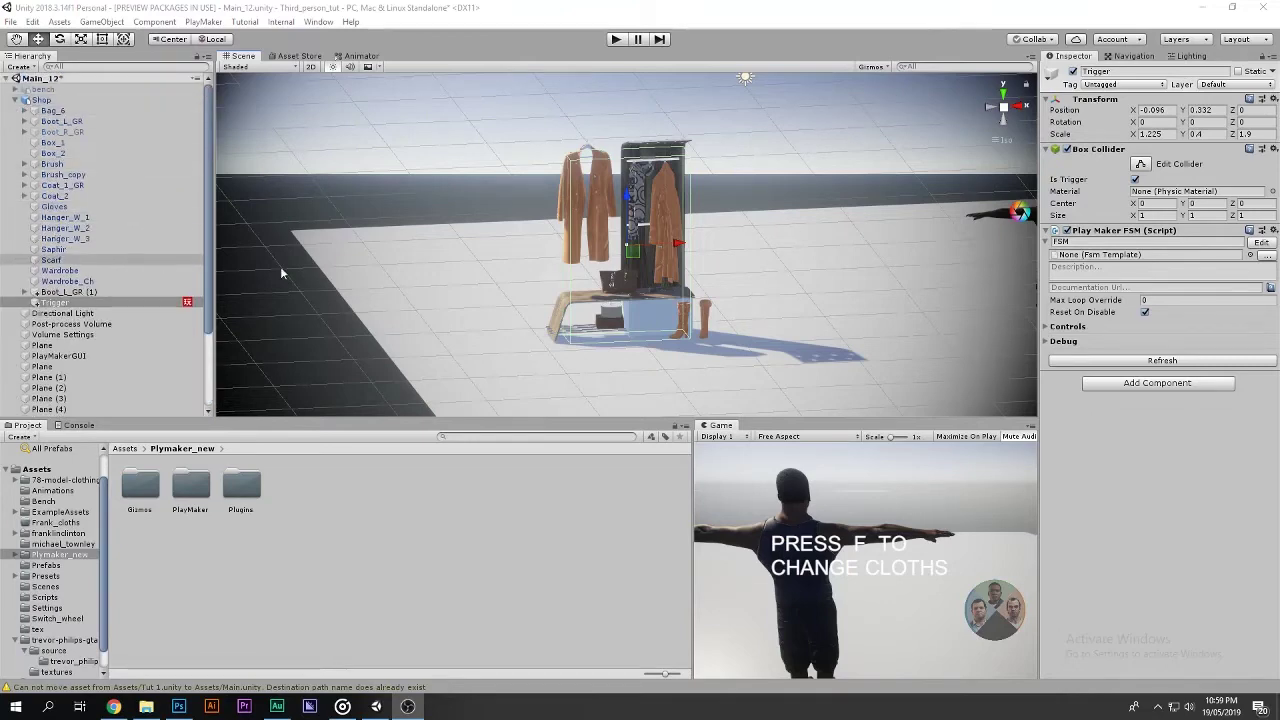
left_click_drag(697, 283, 595, 274, "alt")
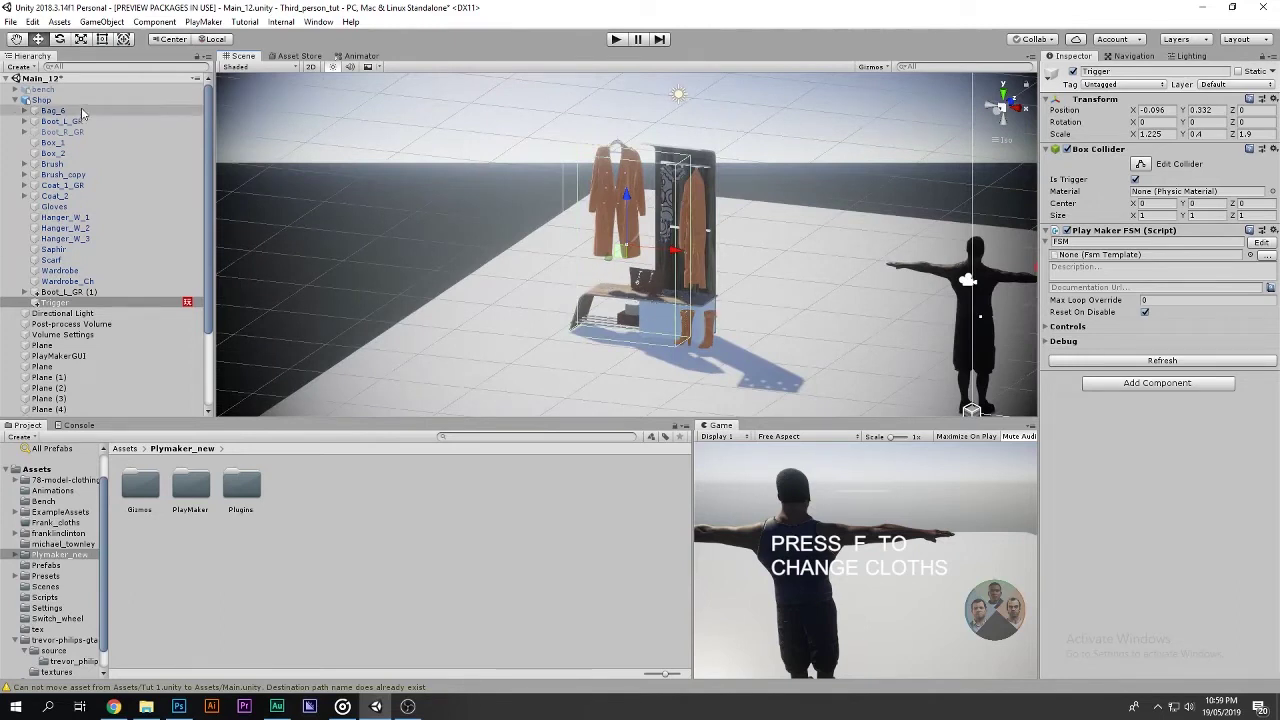
left_click(15, 101)
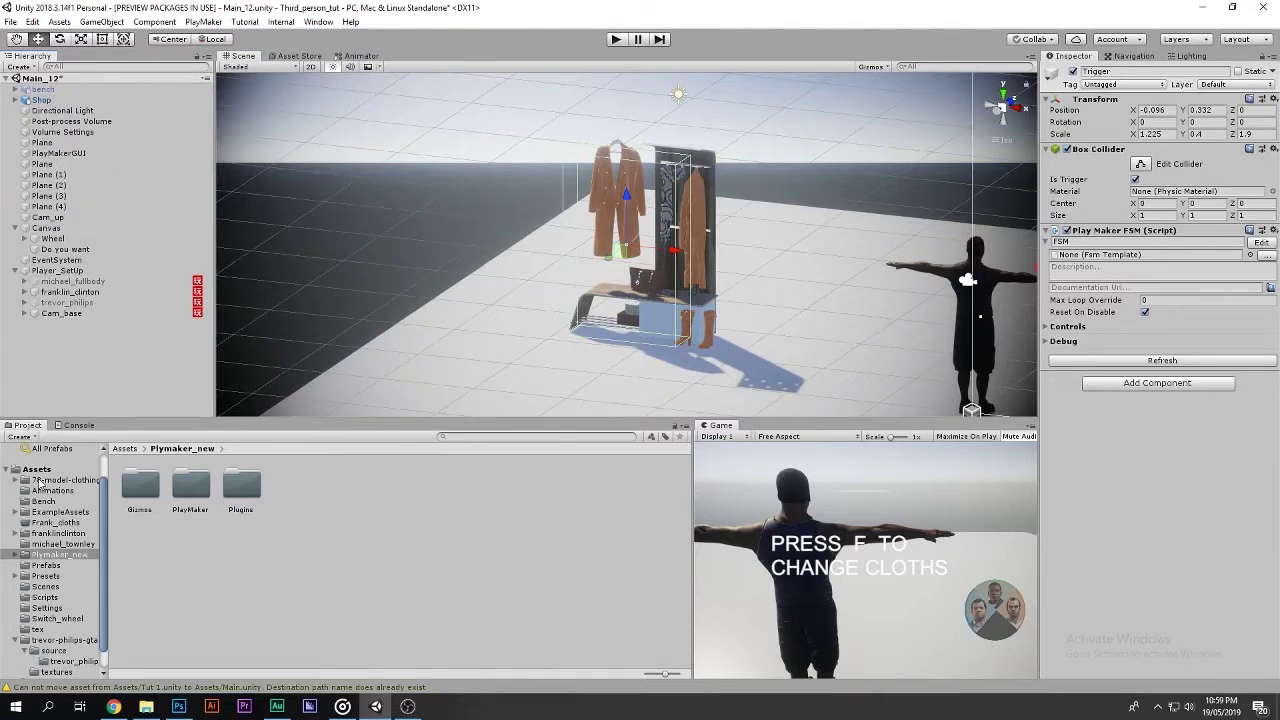
left_click(50, 470)
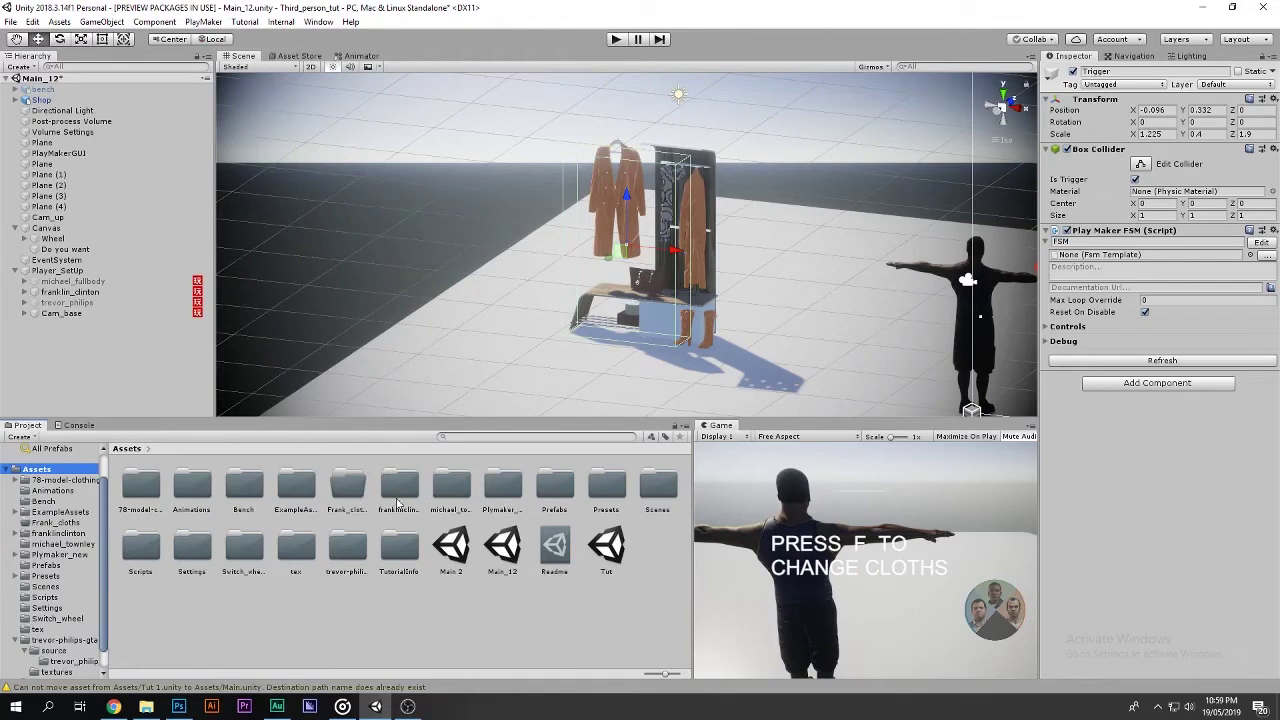
left_click(396, 490)
double_click(396, 490)
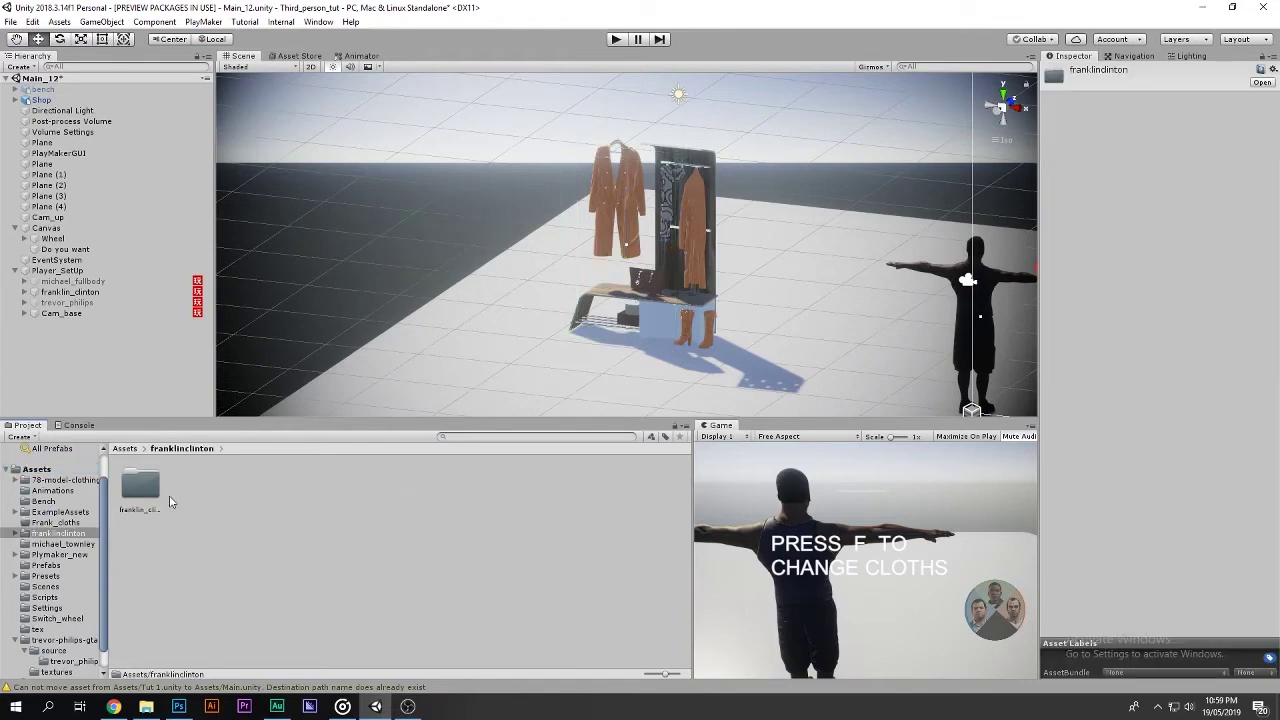
double_click(140, 488)
scroll(298, 530, "down", 1)
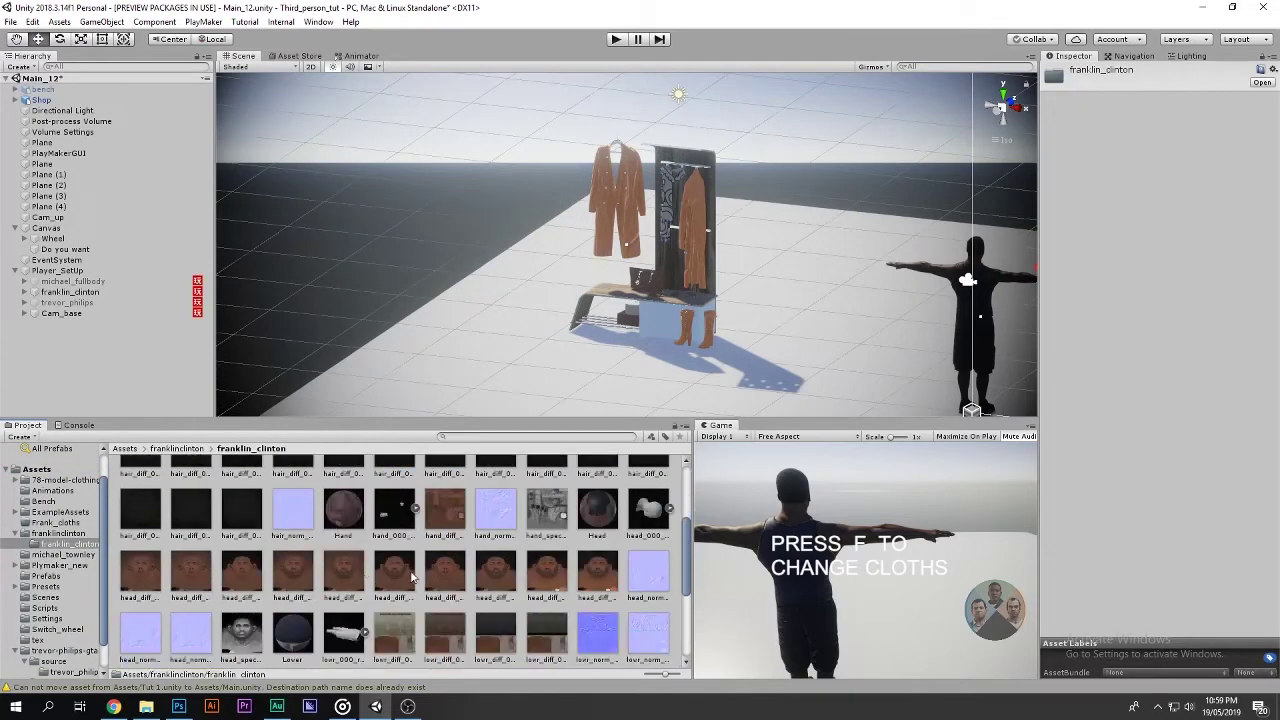
scroll(414, 574, "up", 3)
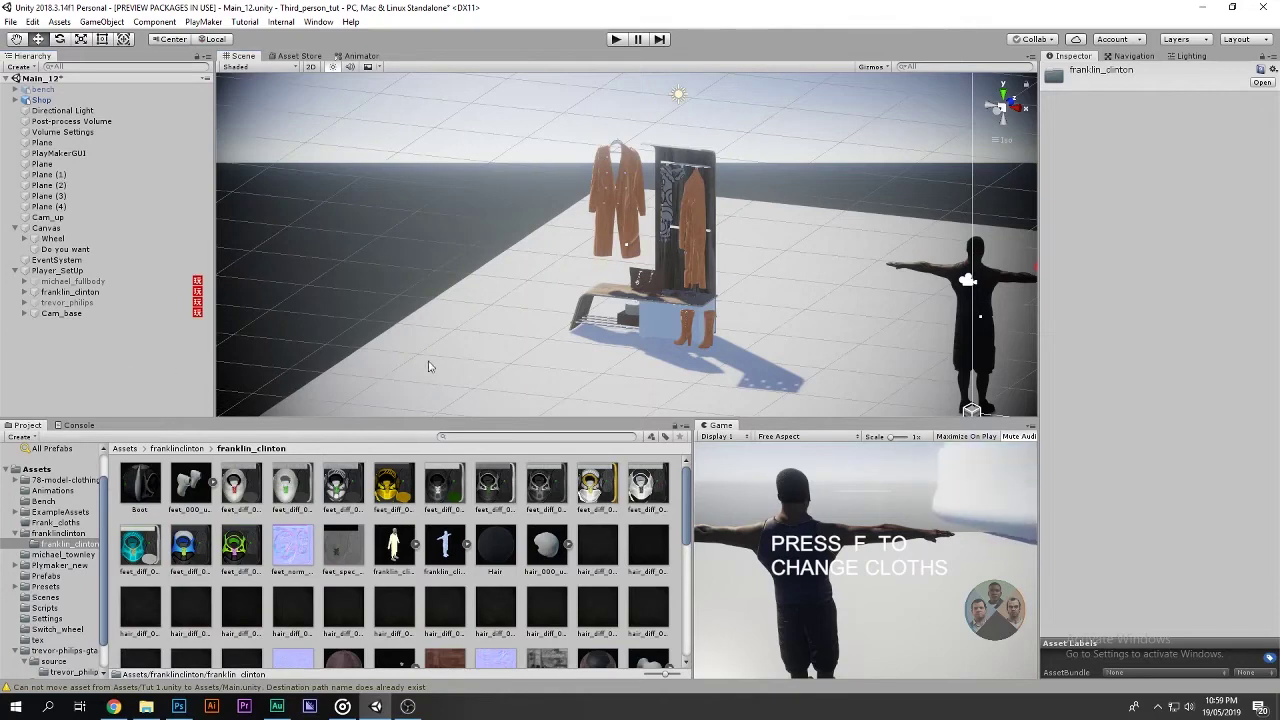
key("ctrl+z")
key("Delete")
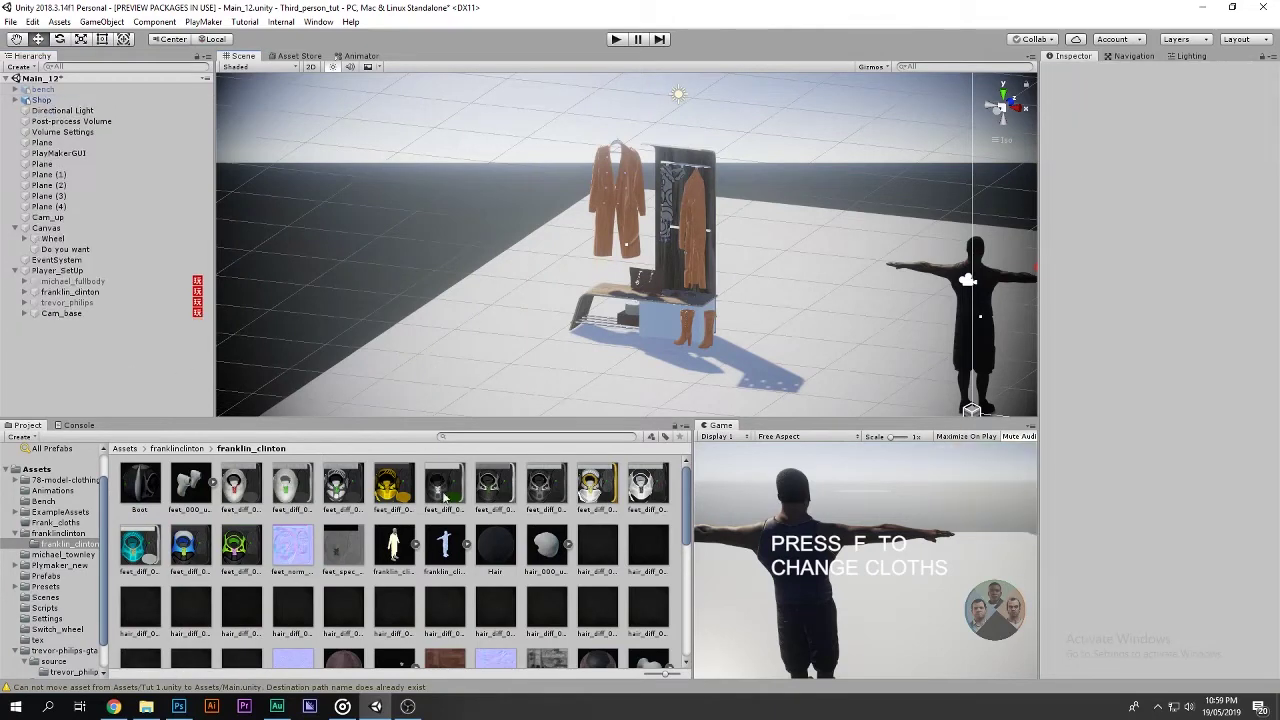
Select the franklin_clinton .fbx model and view its Humanoid Rig import settings.
left_click(393, 545)
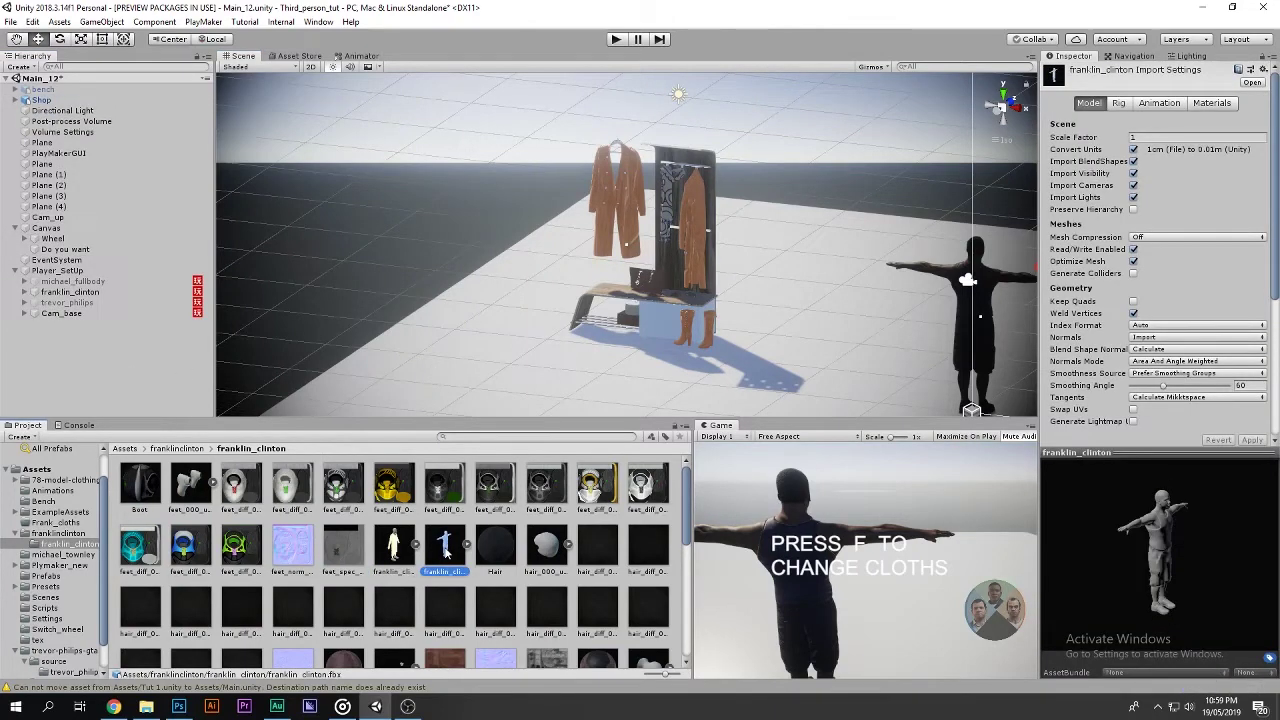
left_click(445, 545)
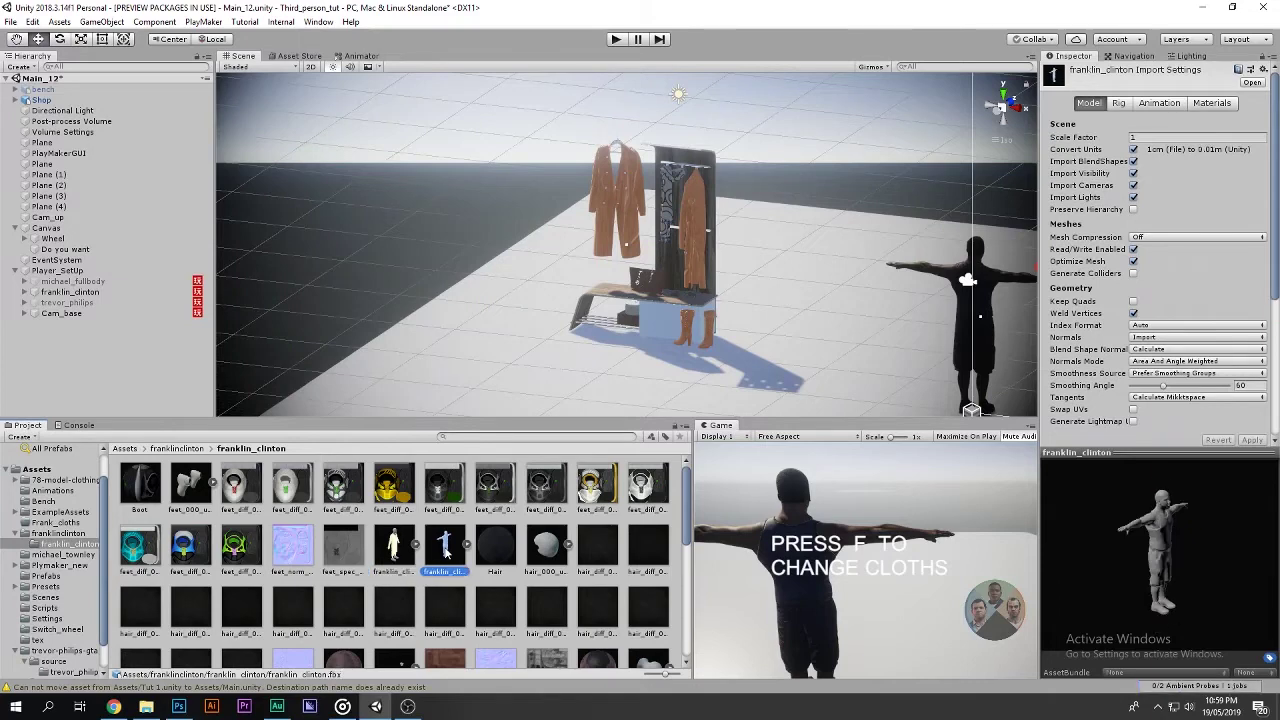
left_click(1124, 104)
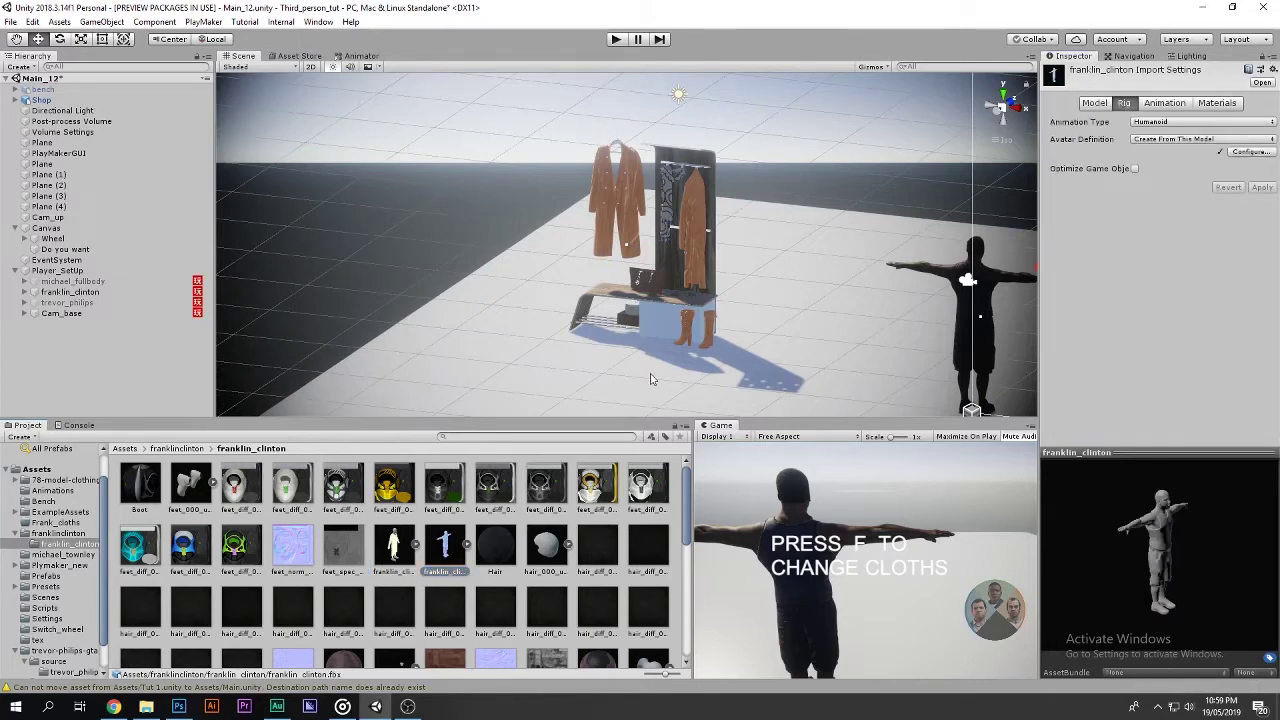
left_click(395, 545)
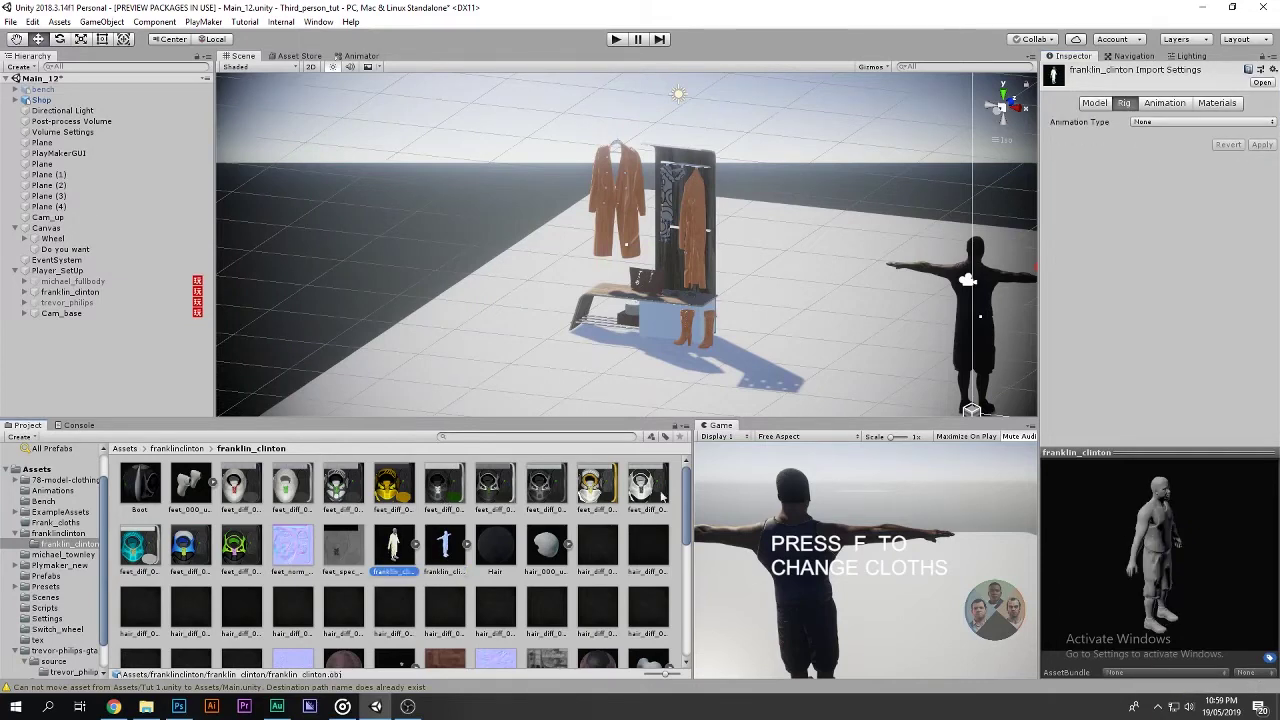
left_click(446, 548)
Place franklin_clinton in front of the wardrobe and rotate it to about 136.6° on Y.
left_click_drag(449, 551, 650, 385)
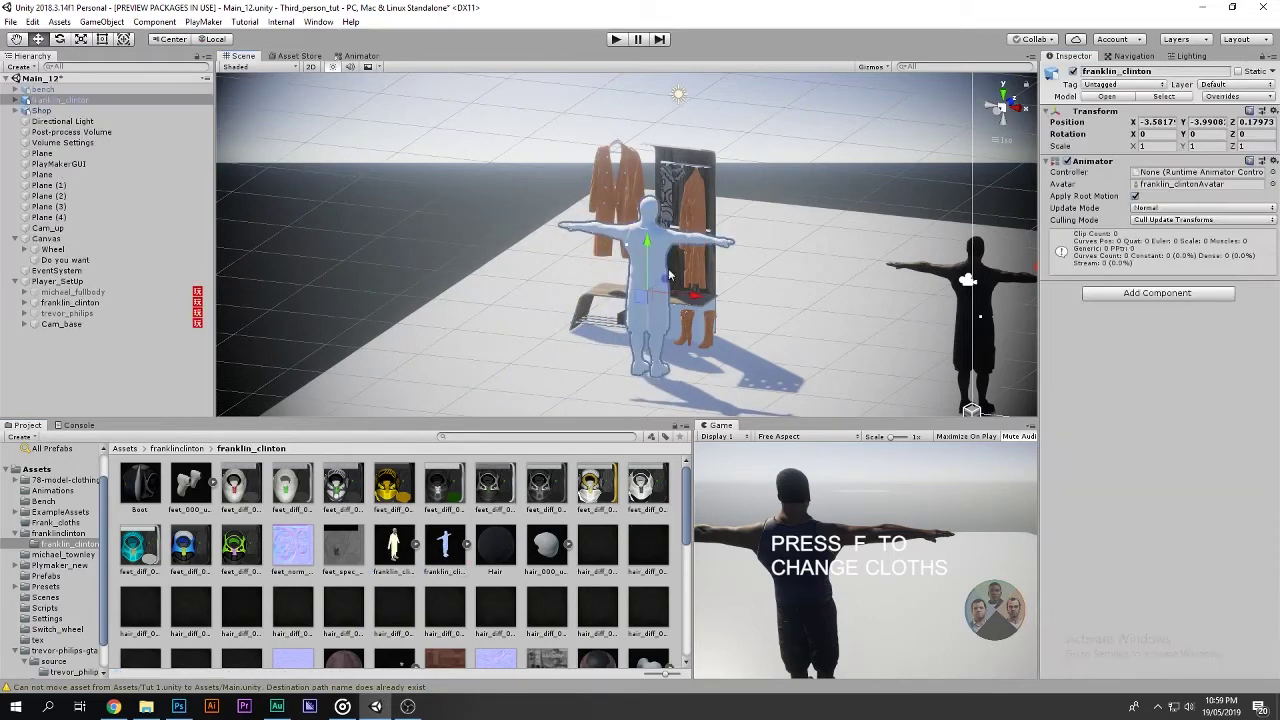
right_click_drag(609, 291, 803, 268)
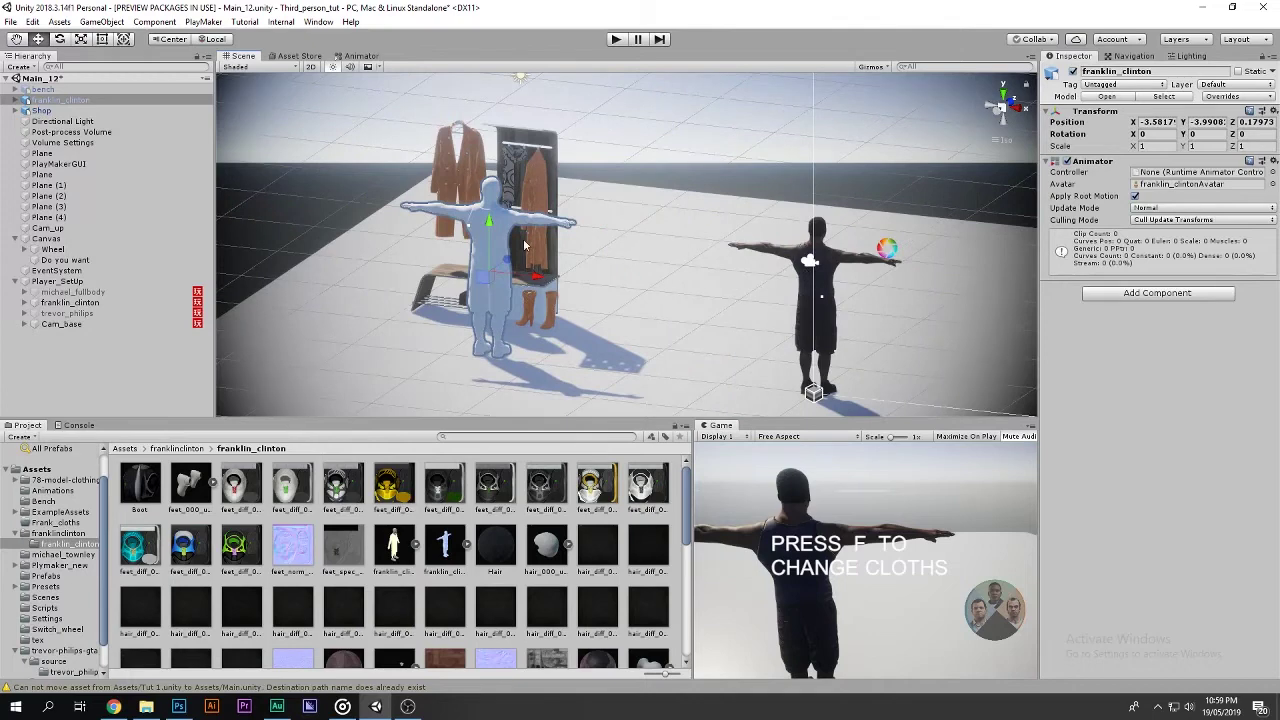
key("e")
left_click_drag(520, 285, 308, 307)
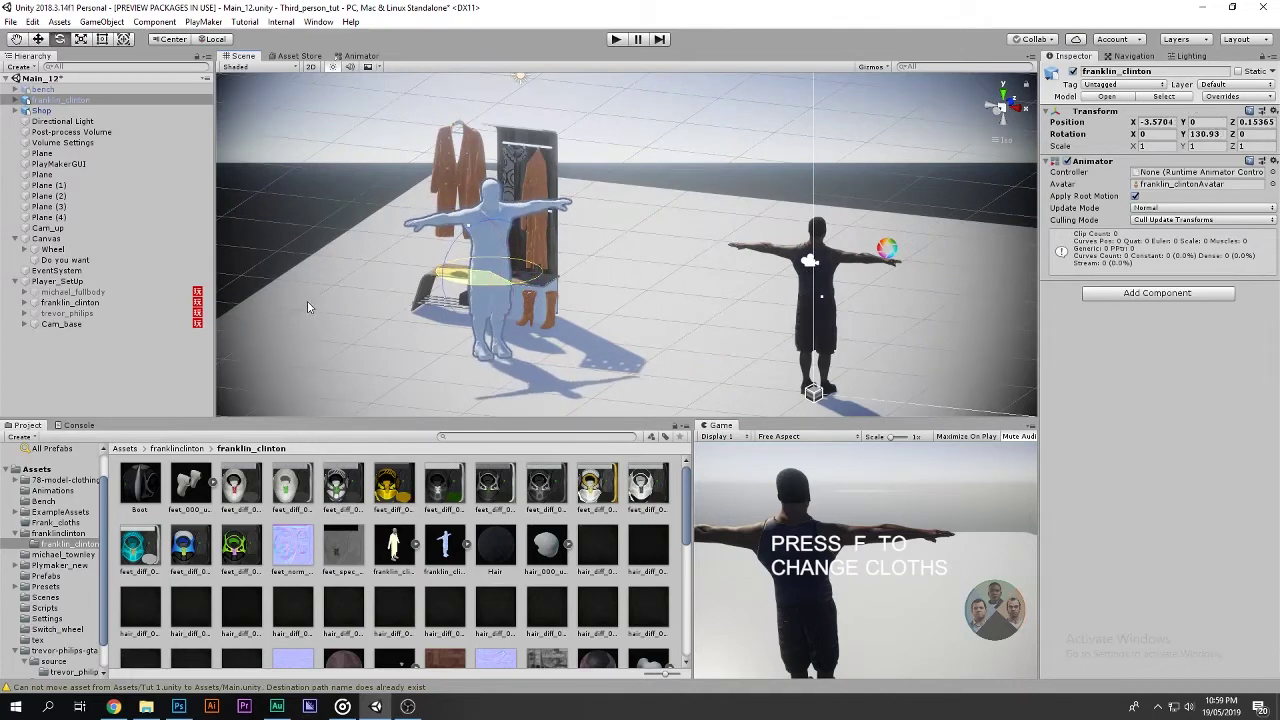
mouse_move(308, 307)
right_mouse_down()
mouse_move(674, 327)
mouse_move(547, 313)
right_mouse_up()
Move franklin_clinton to X -3.467, Z 0.251 beside the wardrobe.
key("w")
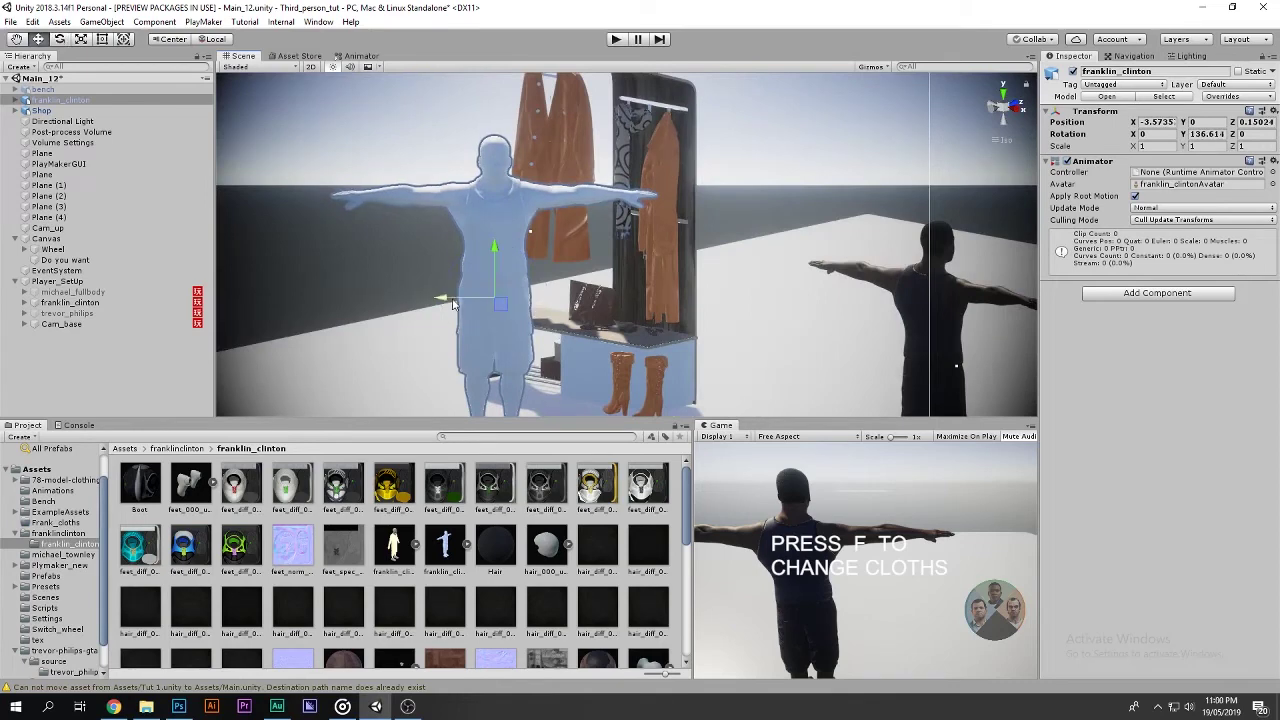
left_click_drag(452, 305, 480, 305)
scroll(728, 325, "down", 3)
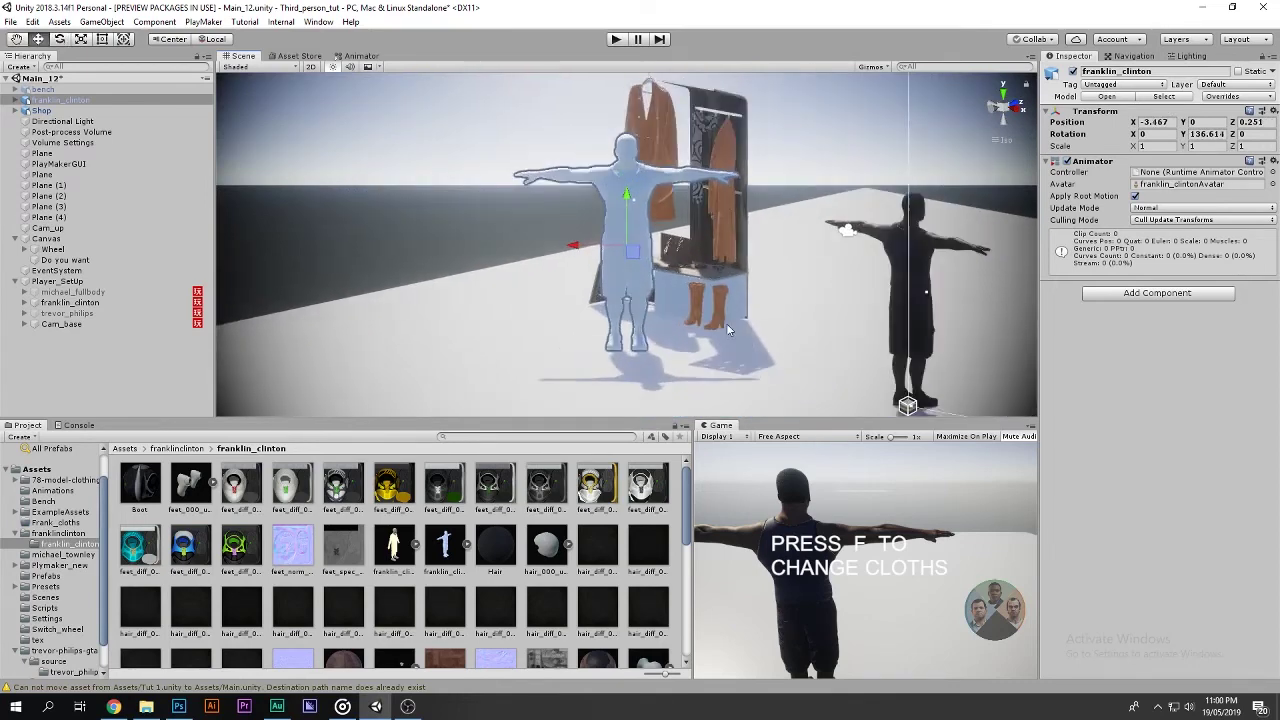
scroll(726, 323, "up", 2)
scroll(690, 323, "up", 2)
scroll(643, 322, "up", 2)
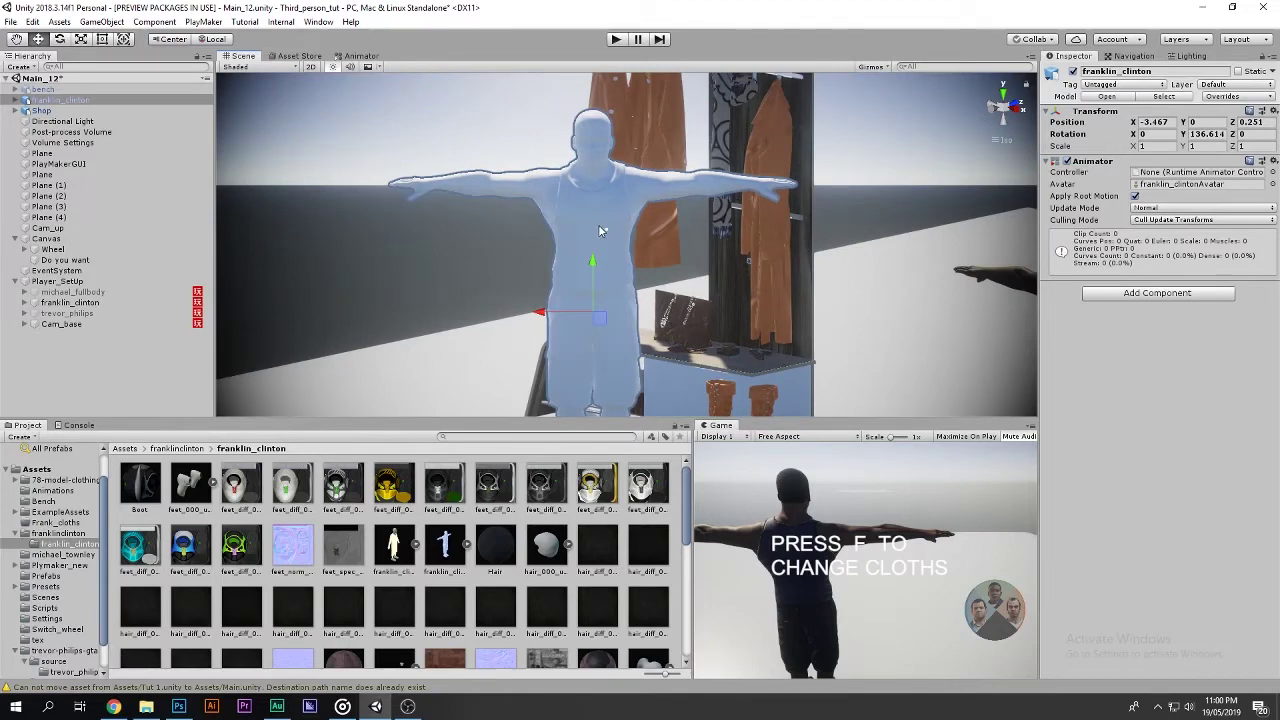
Rename franklin_clinton to Frank_dummy, then go up to the franklinclinton asset folder.
left_click(1162, 71)
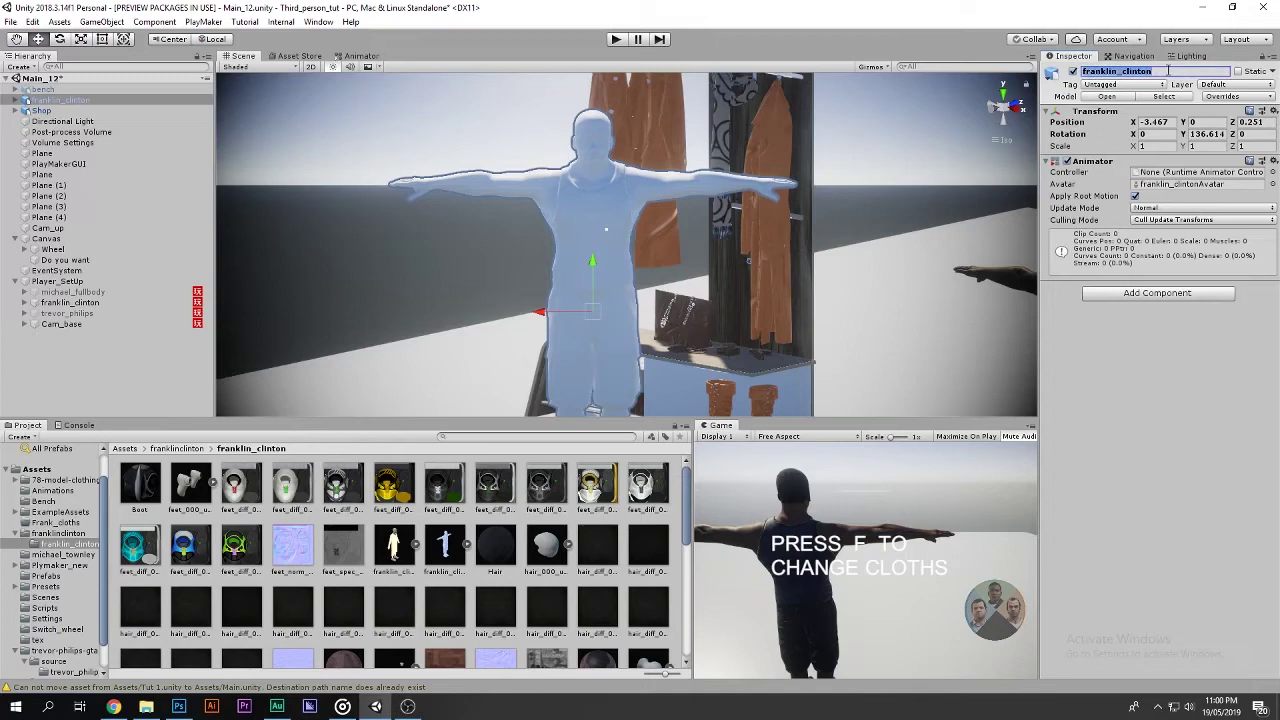
type("Frank_dummy")
left_click_drag(453, 318, 690, 290, "alt")
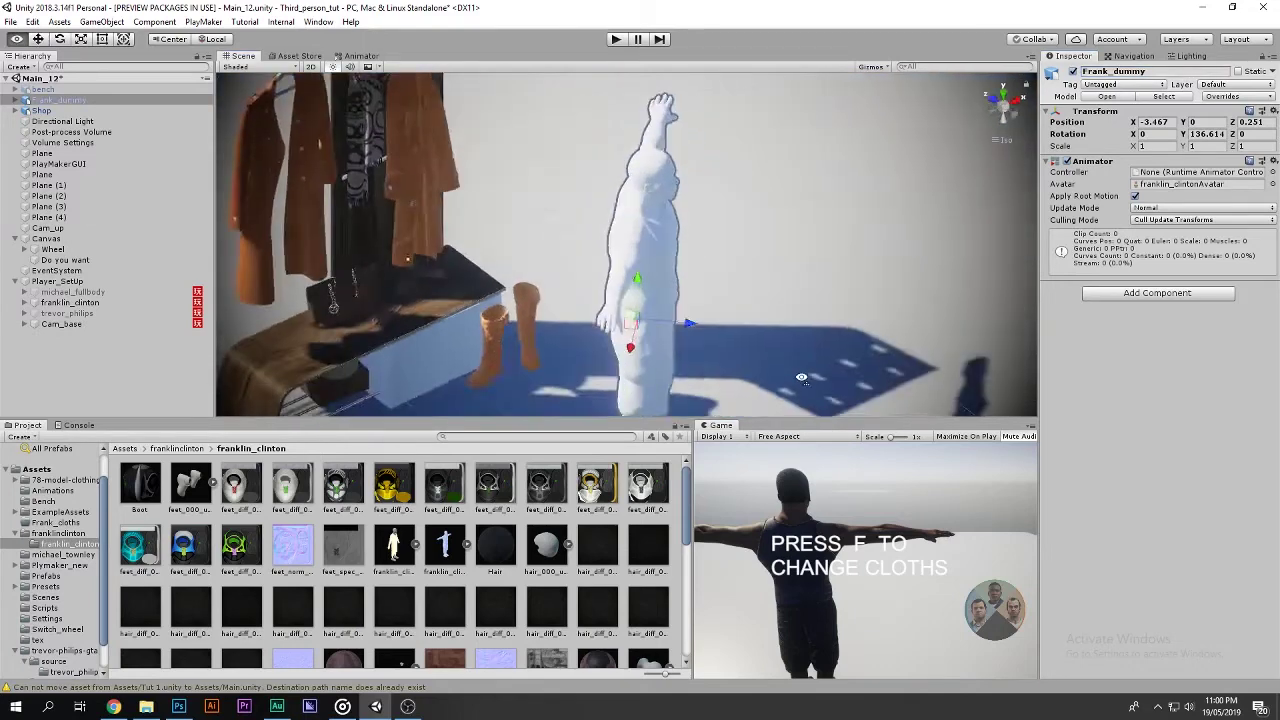
middle_click_drag(690, 290, 460, 199)
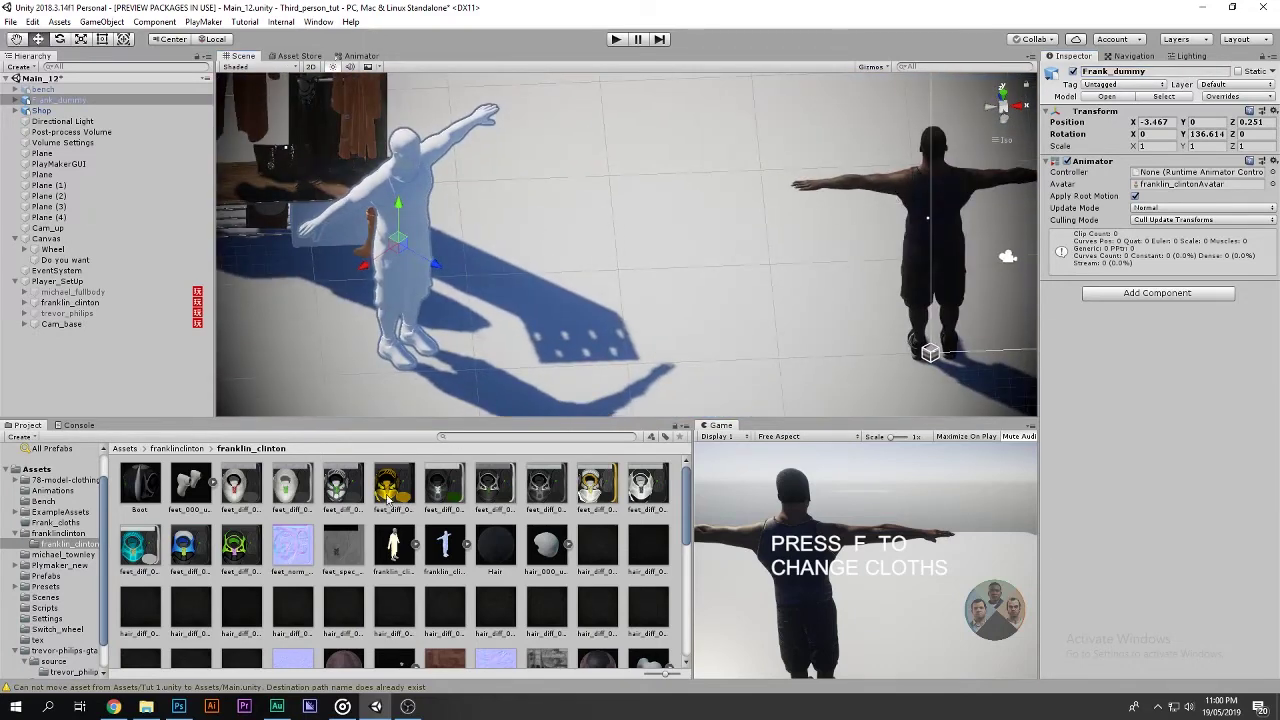
scroll(297, 530, "down", 5)
scroll(298, 536, "down", 3)
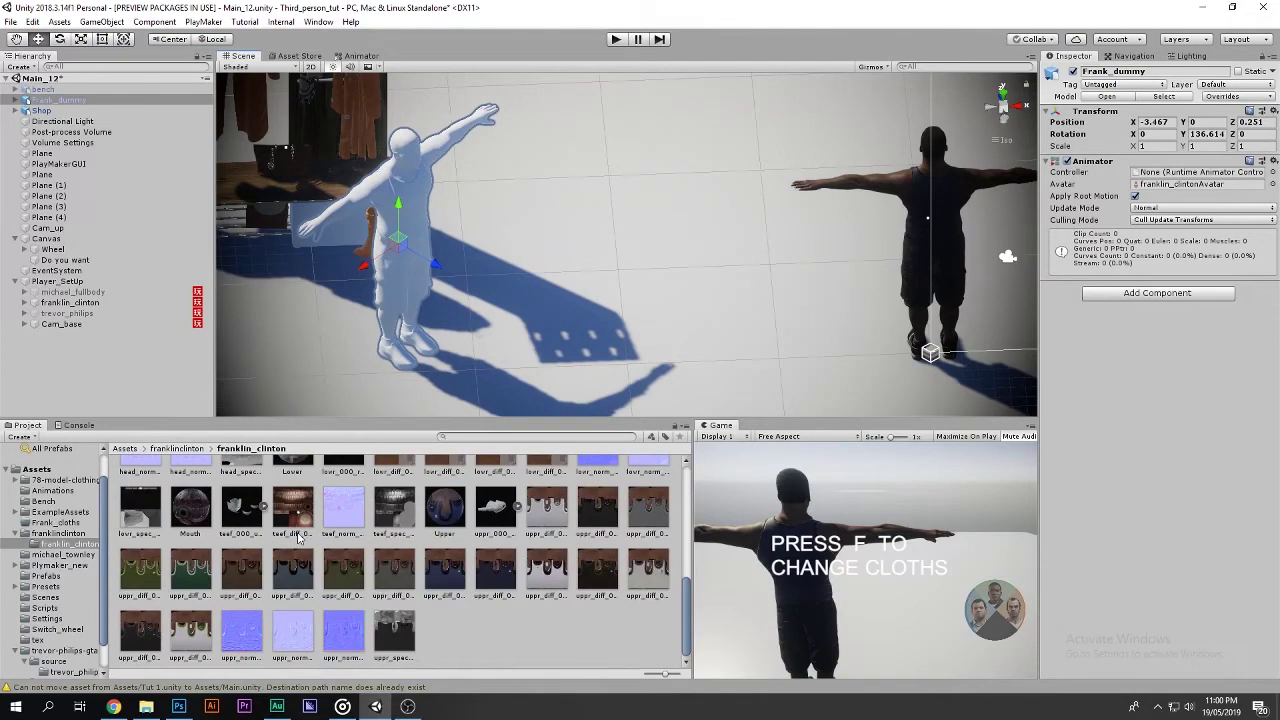
scroll(297, 536, "up", 3)
mouse_move(566, 305)
left_mouse_down("alt")
mouse_move(593, 274)
mouse_move(613, 291)
left_mouse_up("alt")
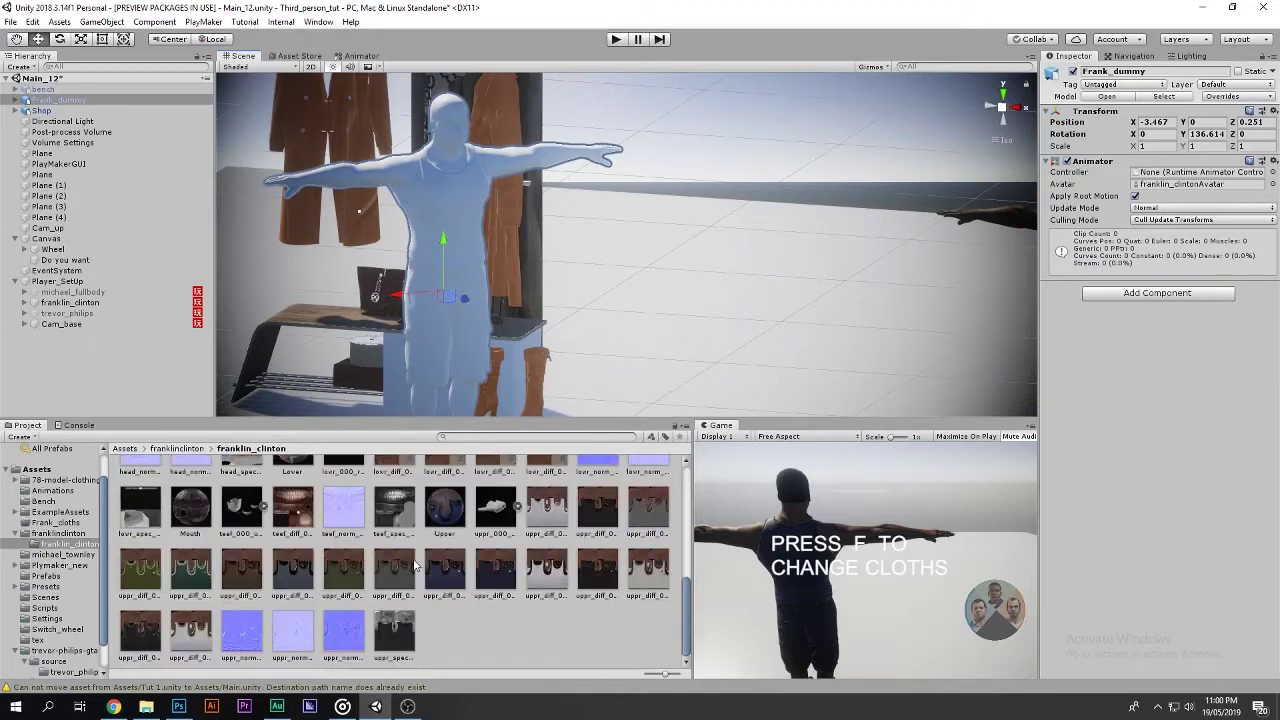
key("BackSpace")
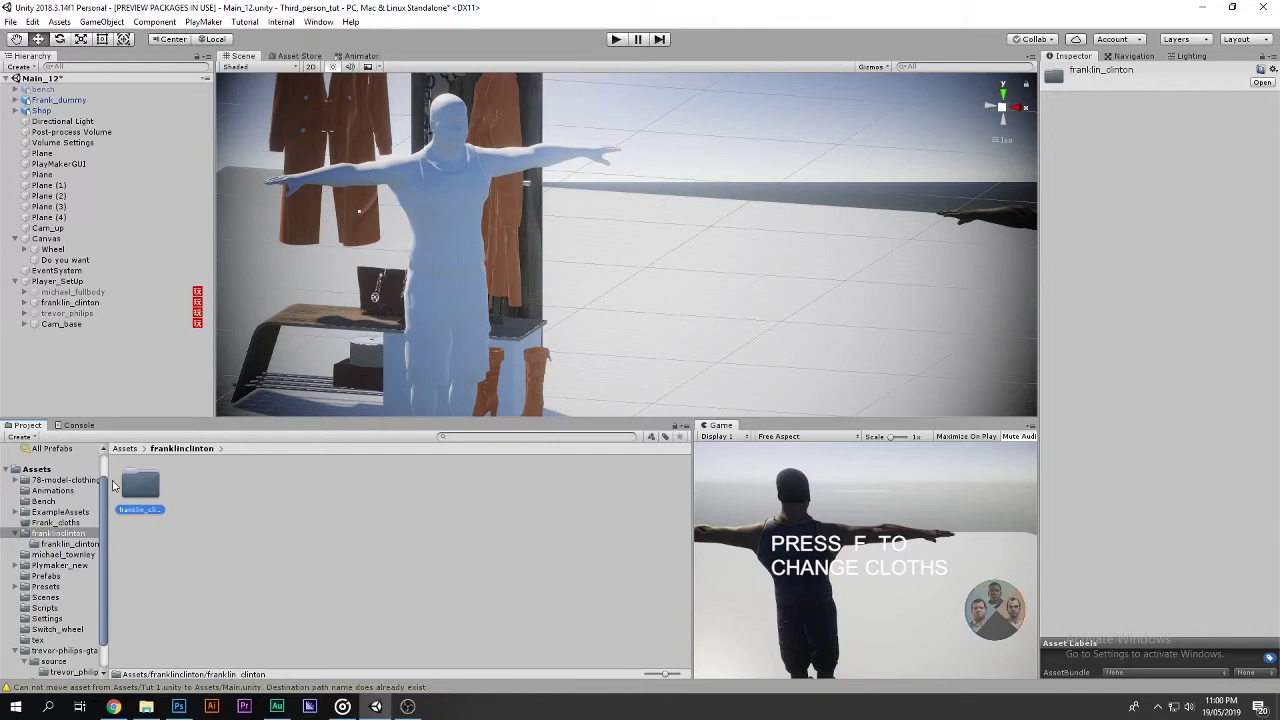
Create an Animator Controller named Dummy in the Animations folder.
left_click(85, 491)
right_click(160, 550)
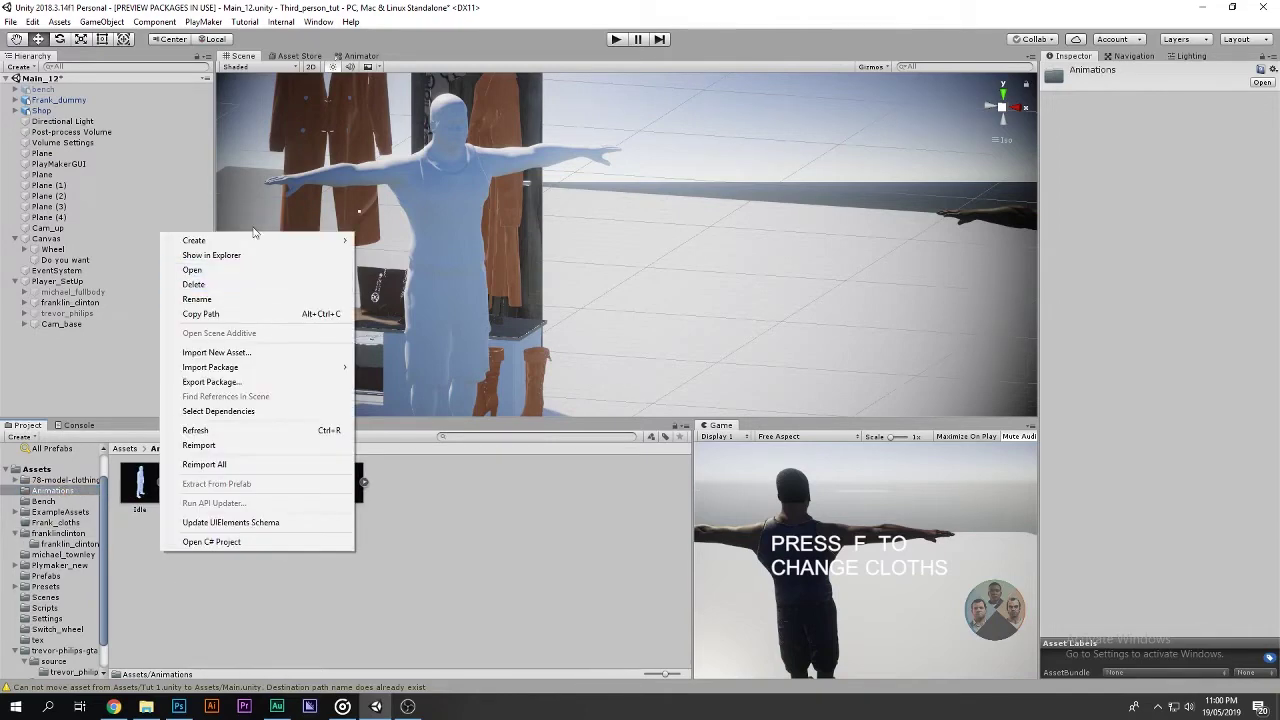
mouse_move(256, 240)
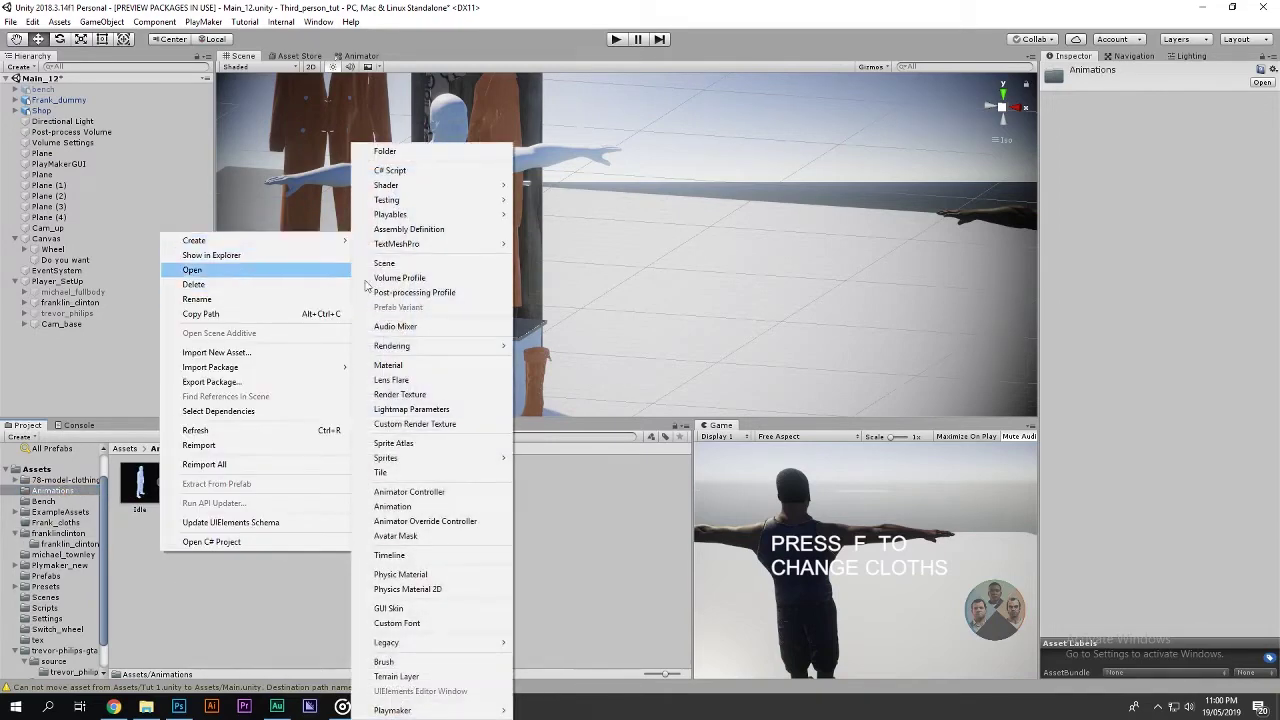
left_click(426, 496)
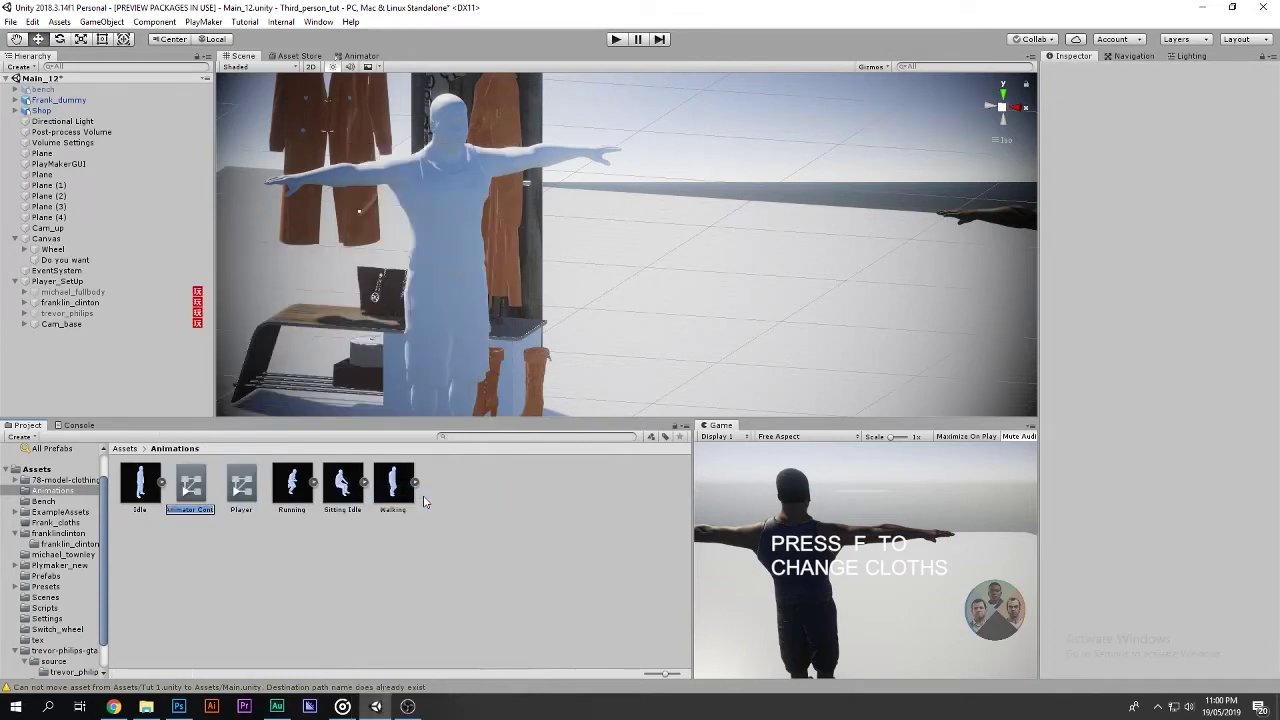
type("Dummy")
key("Return")
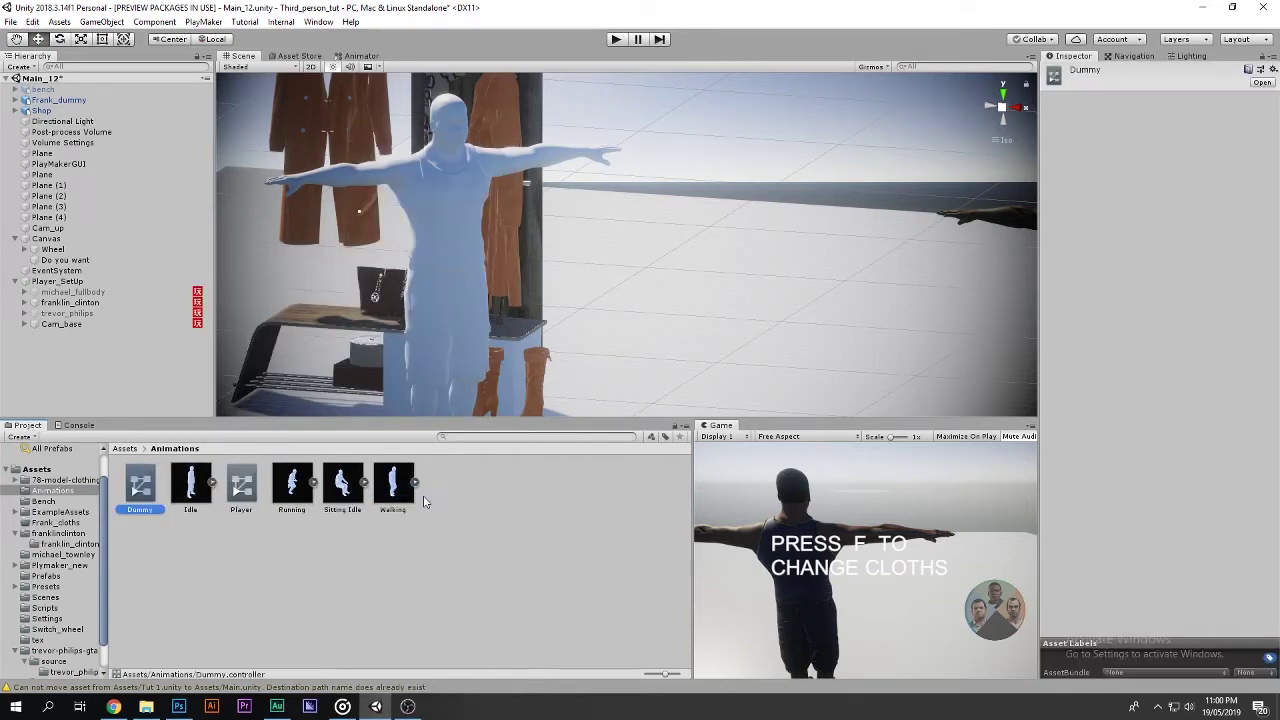
Assign Dummy to Frank_dummy's Animator and open its state graph.
left_click(58, 100)
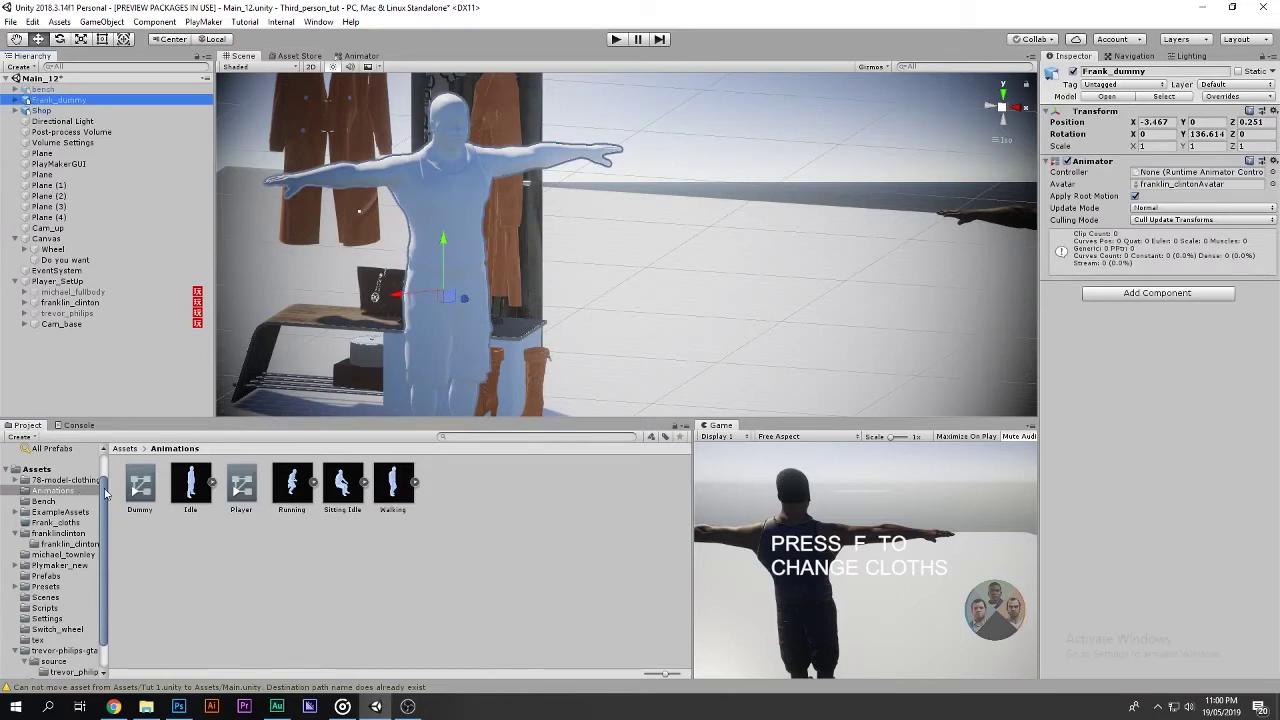
left_click_drag(138, 487, 1155, 175)
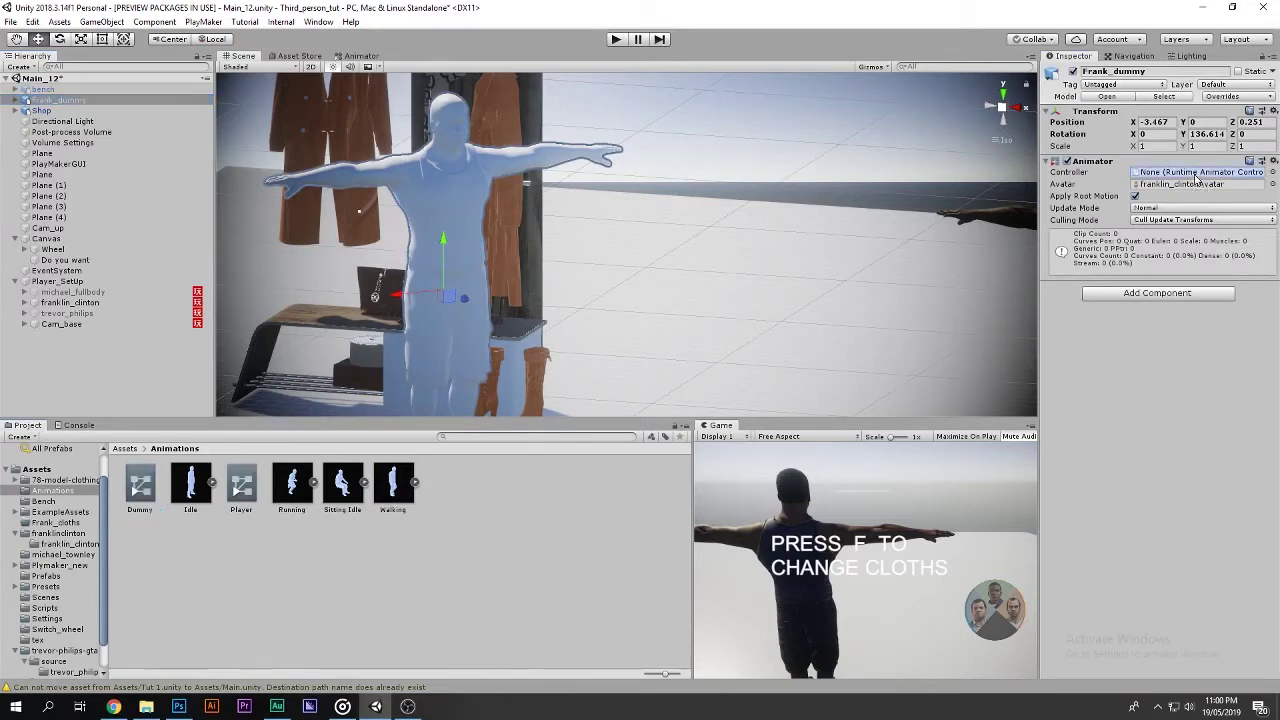
left_click(140, 487)
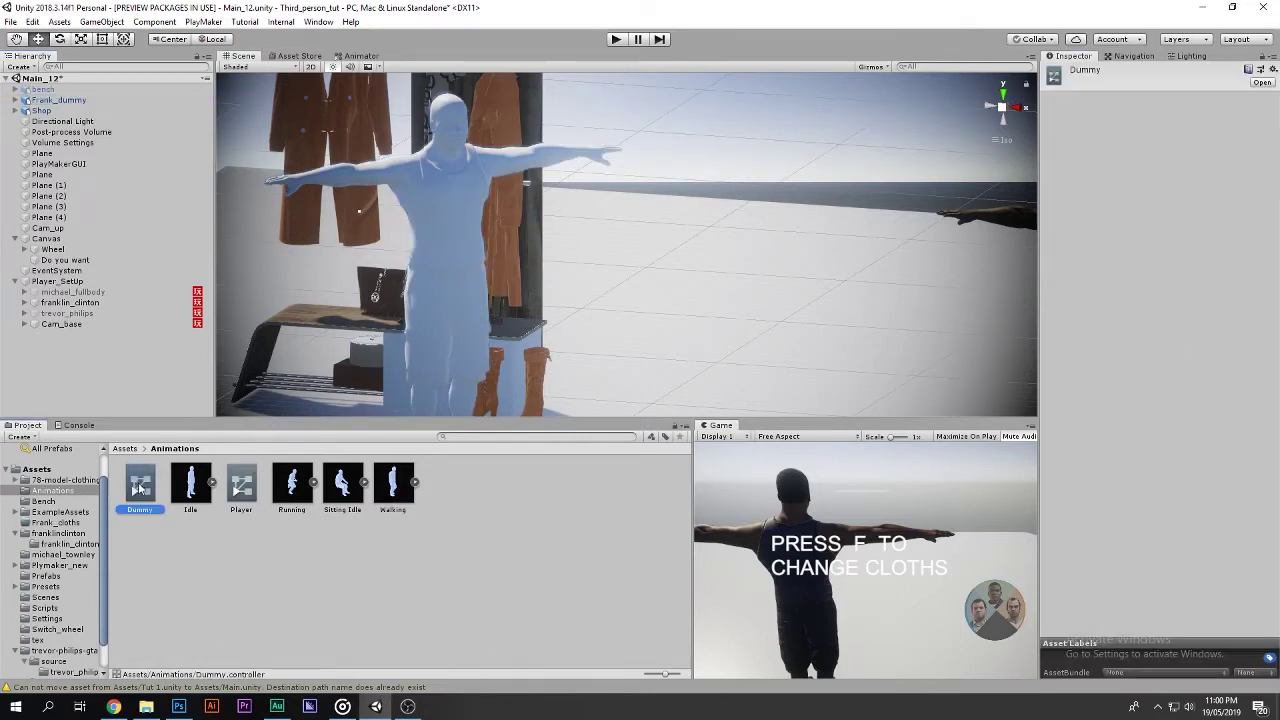
left_click(362, 56)
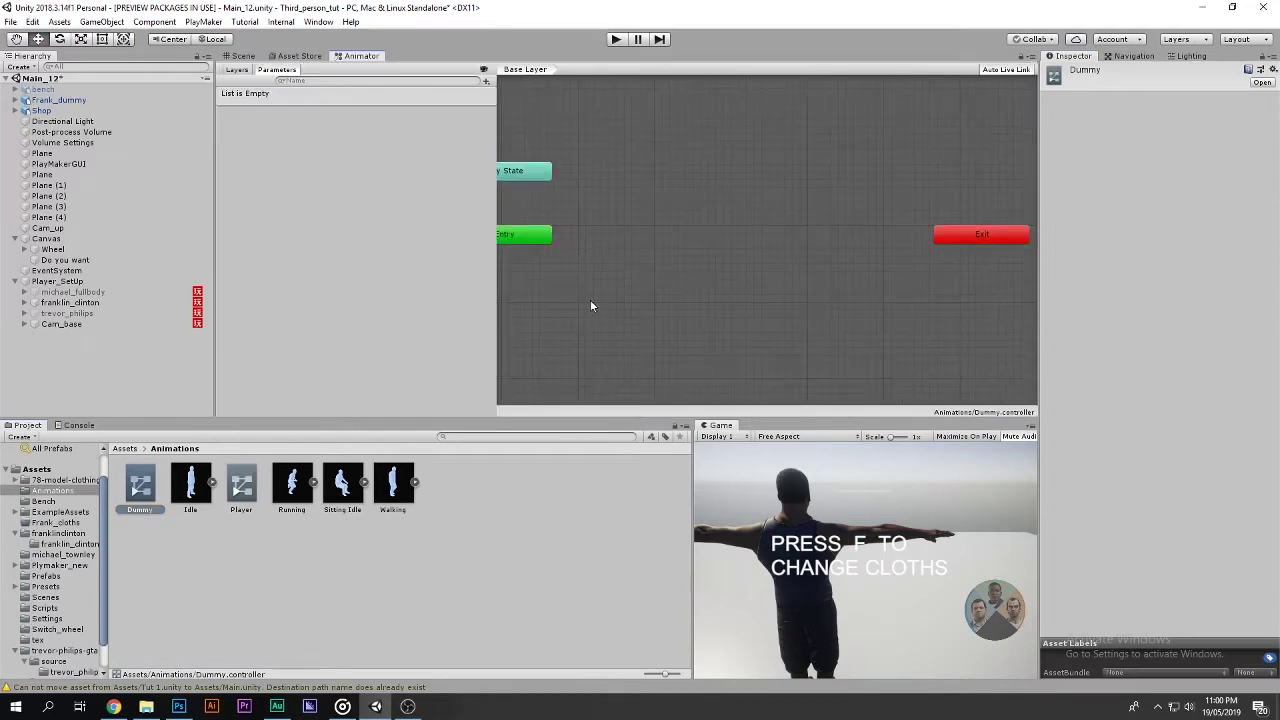
Make the Idle clip the default state and play-test to see Frank_dummy idling.
left_click_drag(214, 492, 644, 238)
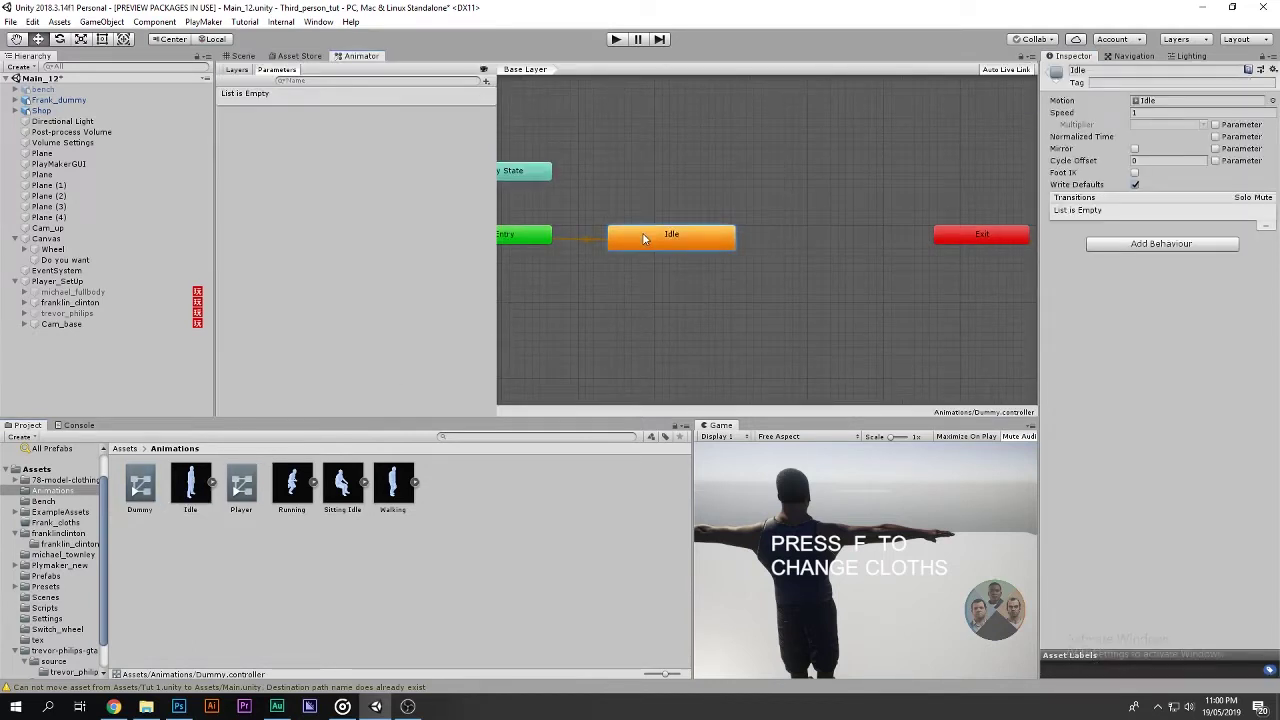
left_click(242, 56)
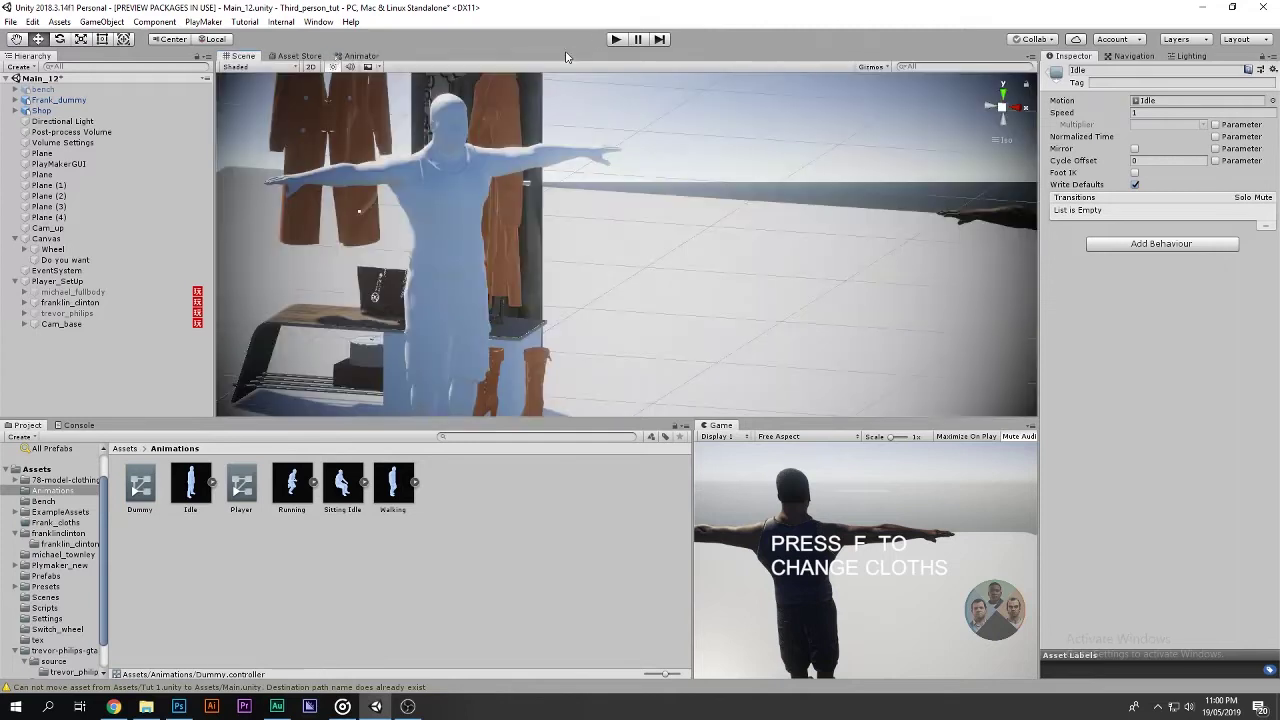
left_click(615, 39)
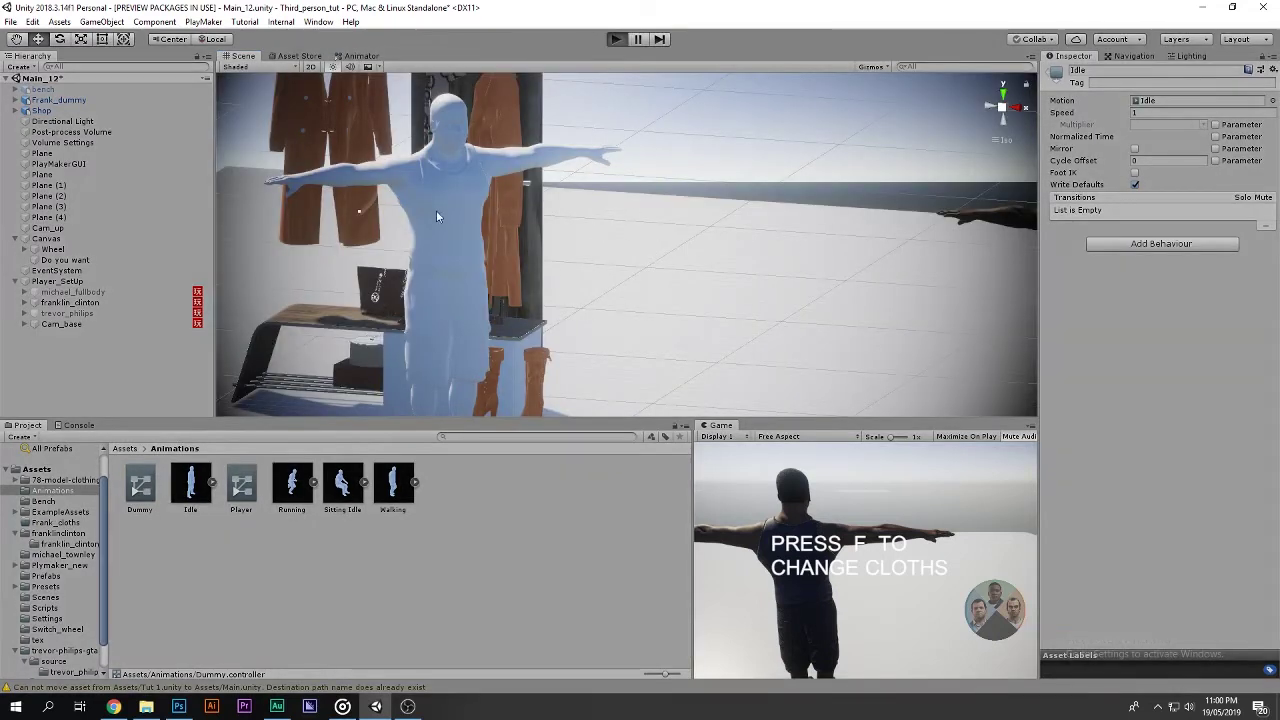
key("ctrl+p")
mouse_move(474, 238)
right_mouse_down()
mouse_move(536, 219)
mouse_move(626, 67)
right_mouse_up()
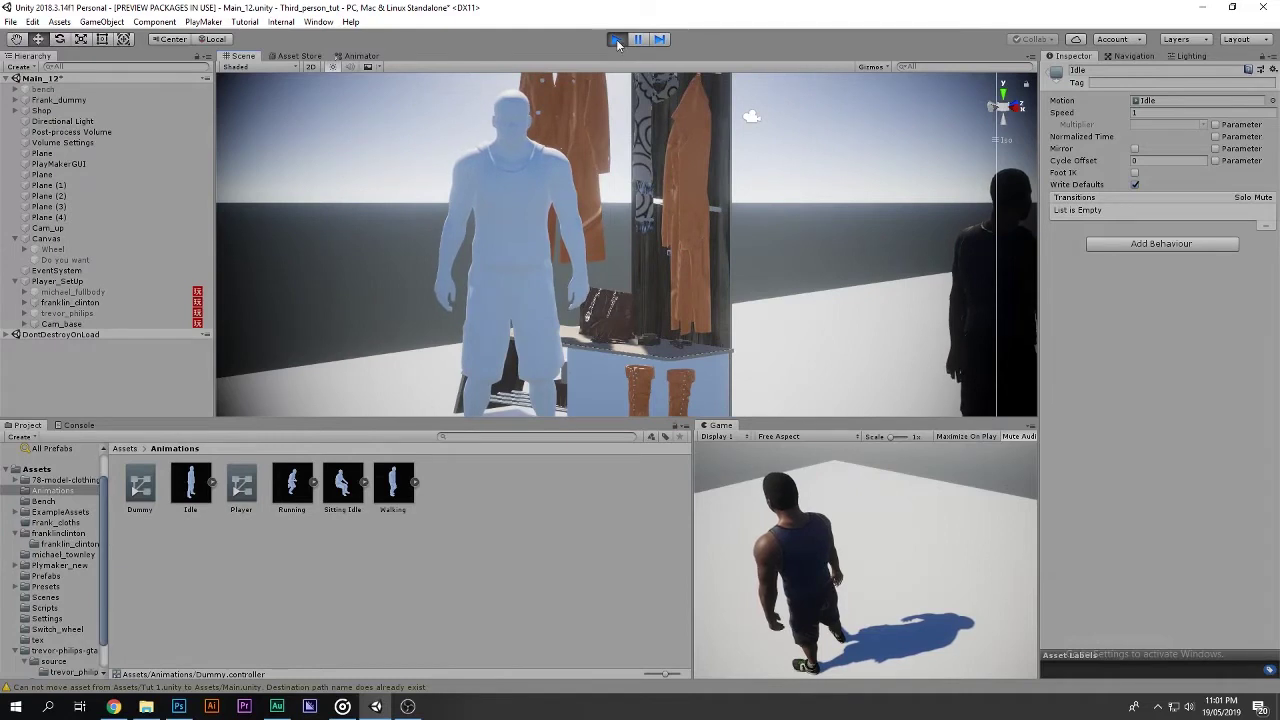
left_click(616, 39)
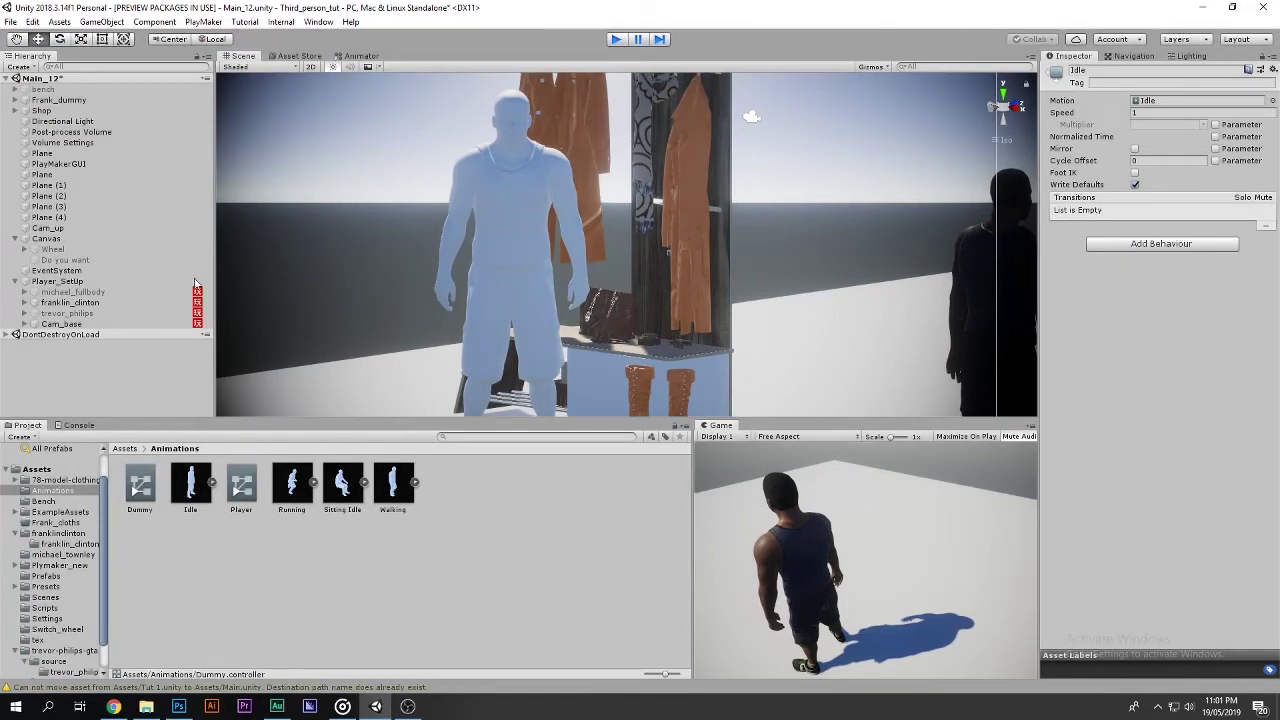
right_click(34, 350)
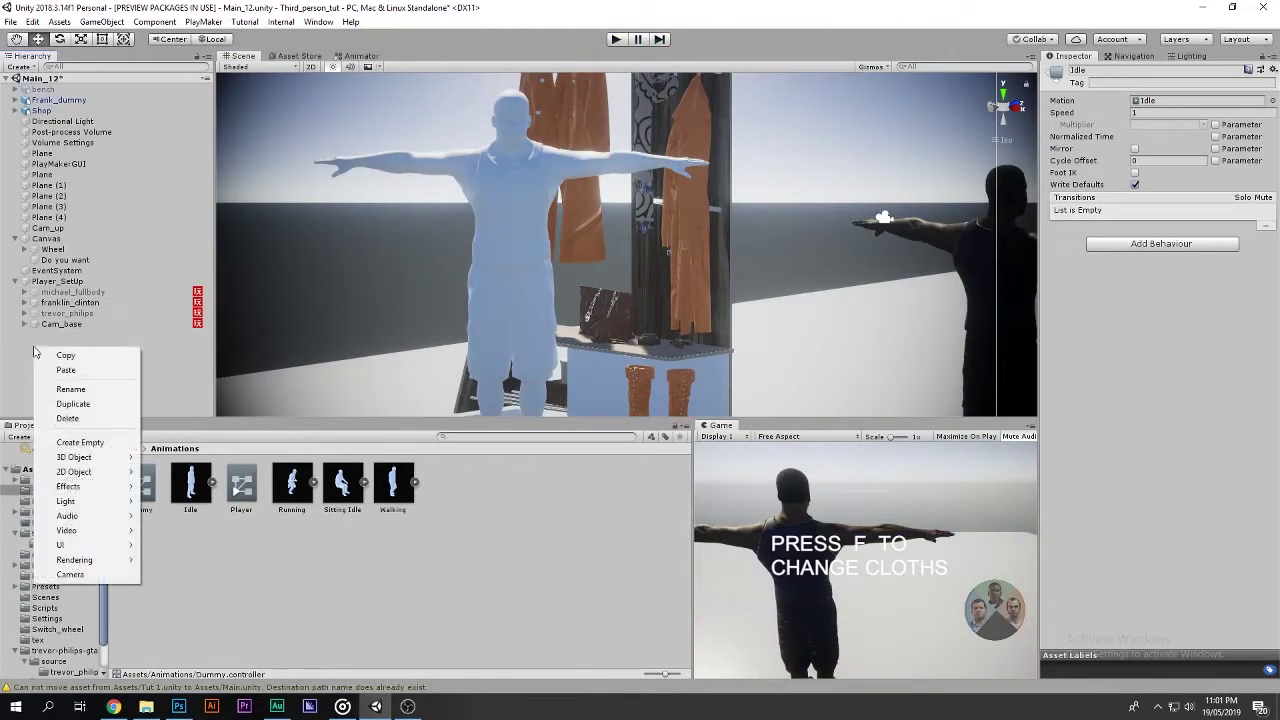
left_click(110, 577)
left_click_drag(556, 273, 582, 270)
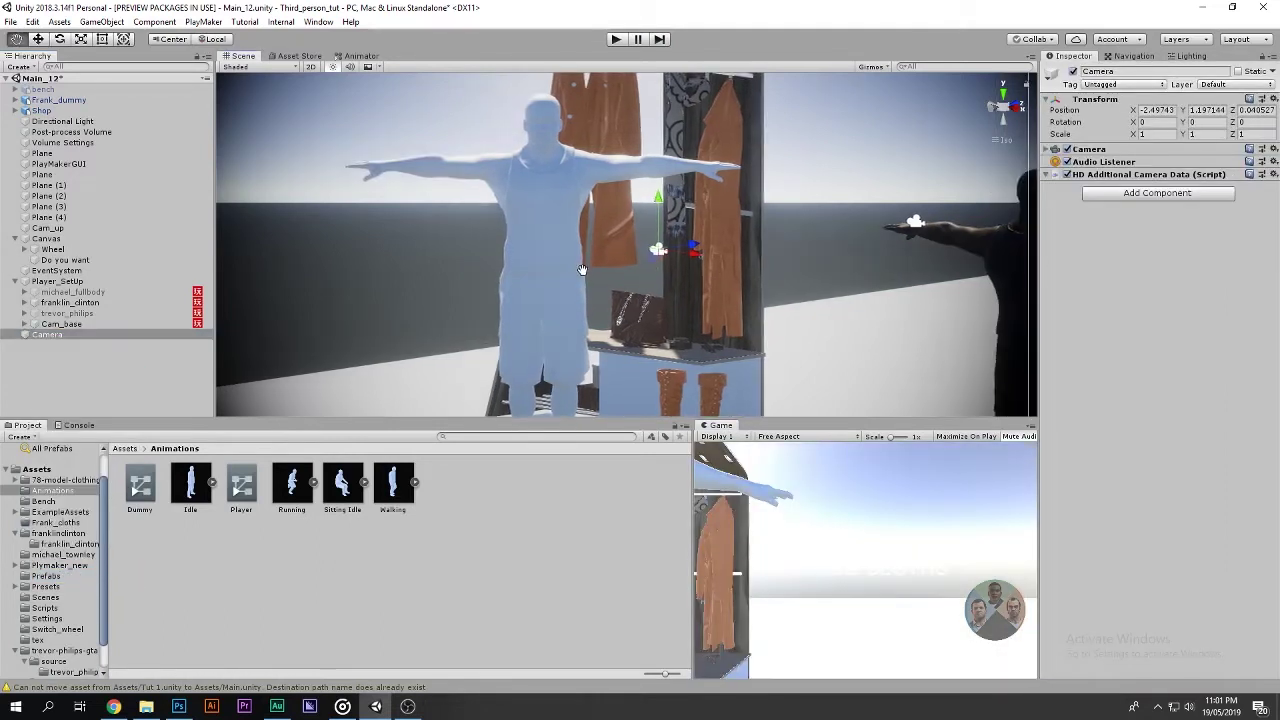
middle_click_drag(582, 270, 601, 280)
key("Delete")
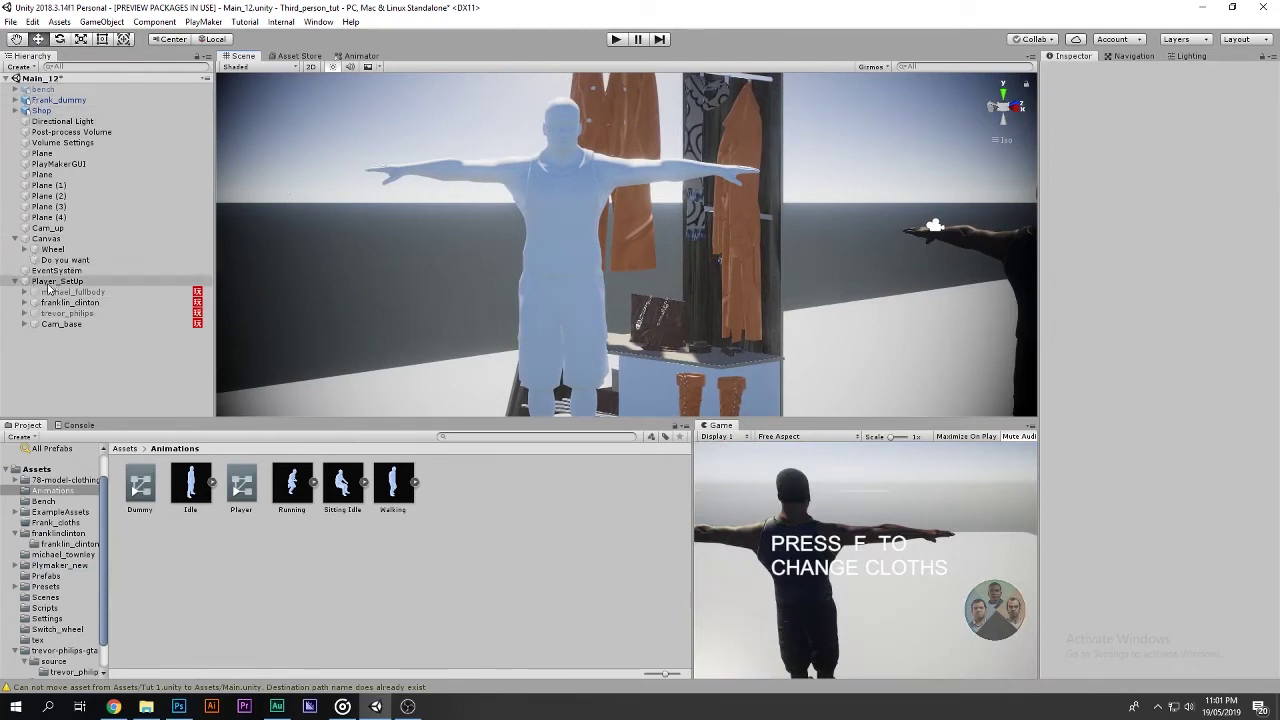
left_click(24, 324)
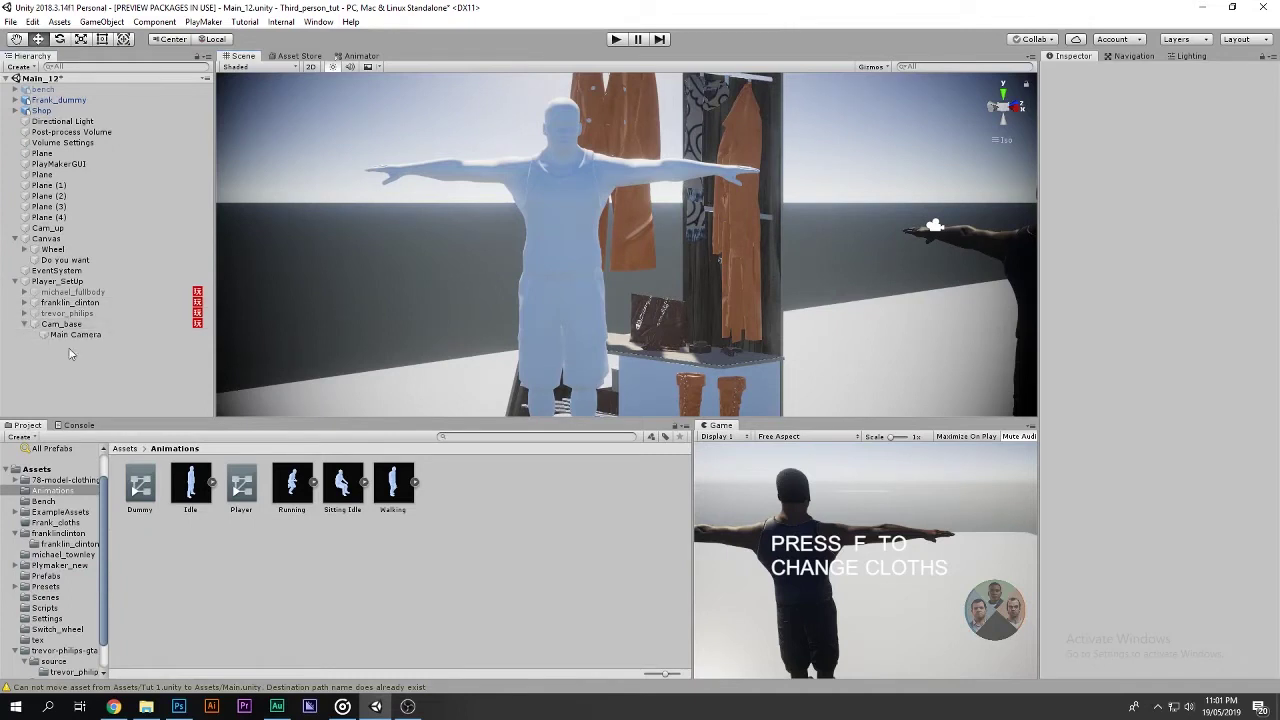
left_click(85, 336)
key("ctrl+d")
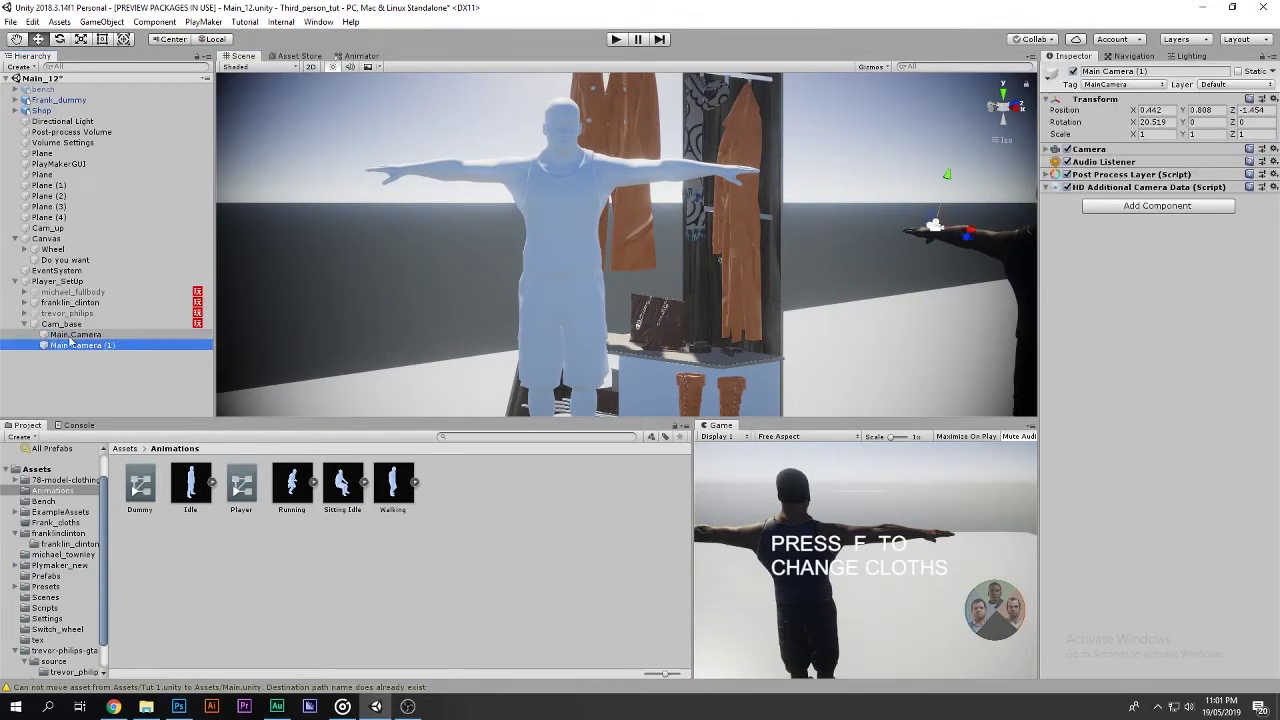
left_click_drag(70, 345, 64, 387)
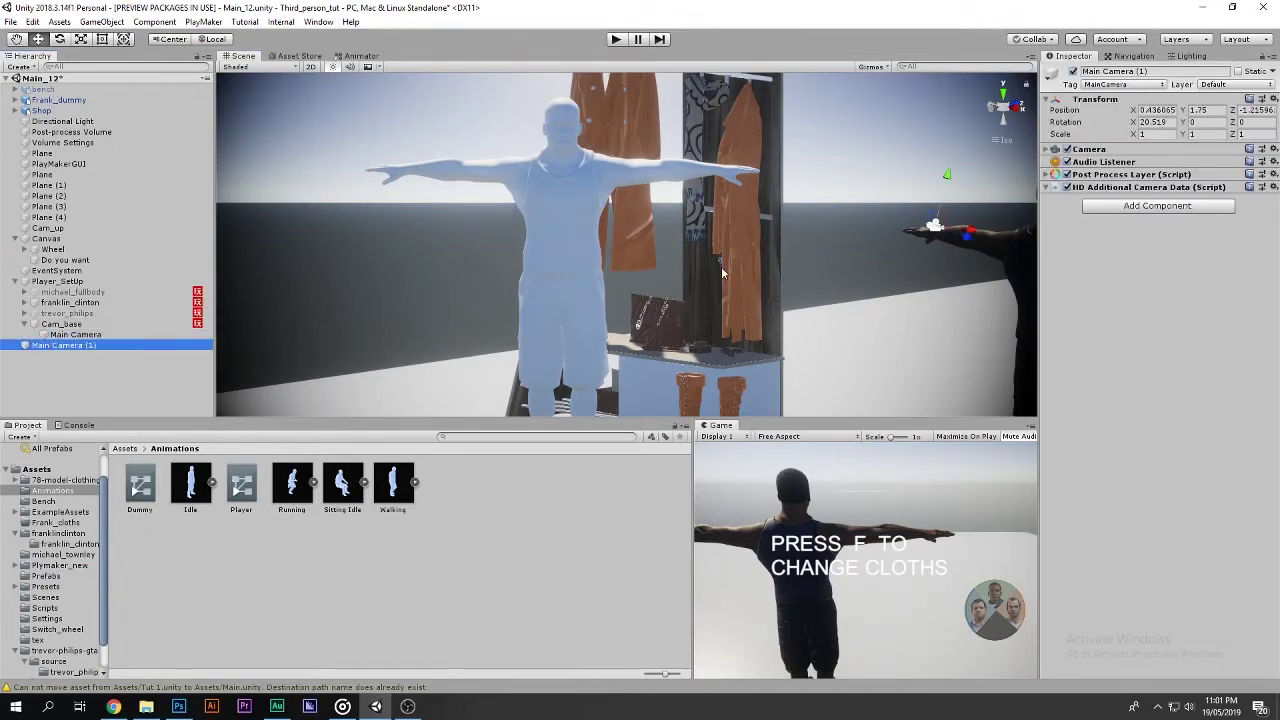
key("ctrl+shift+f")
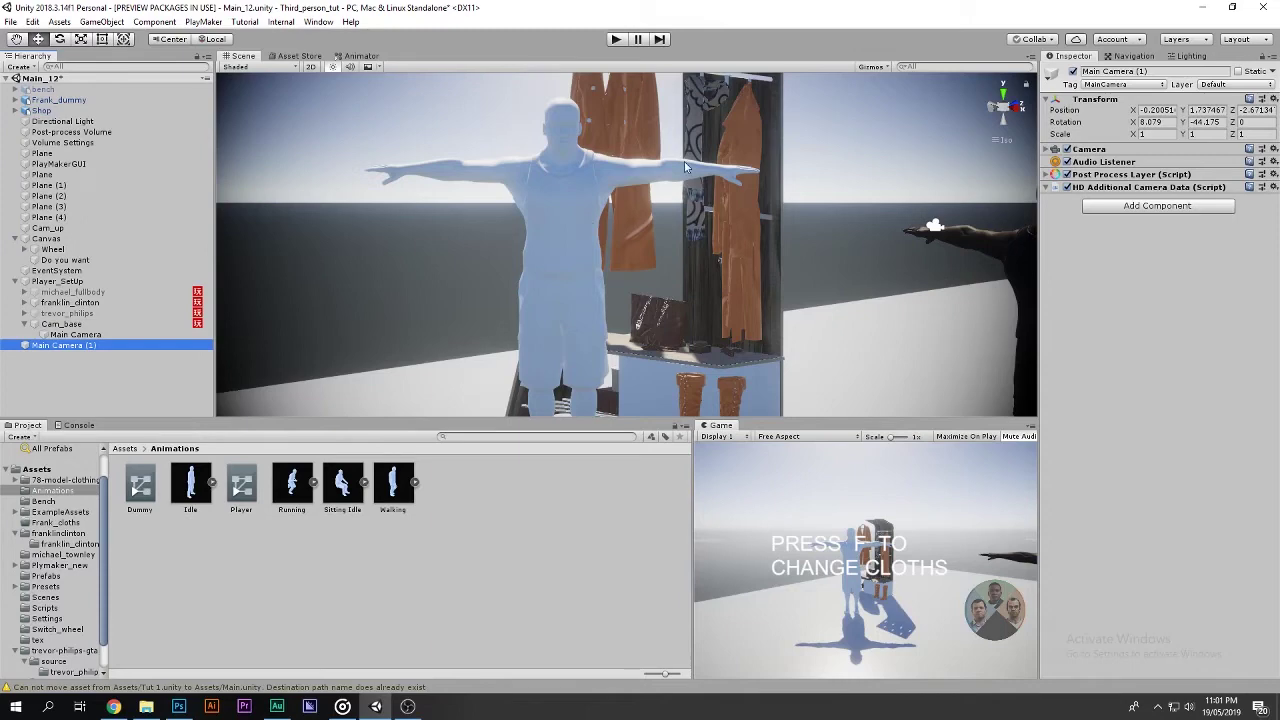
right_click_drag(579, 181, 658, 277)
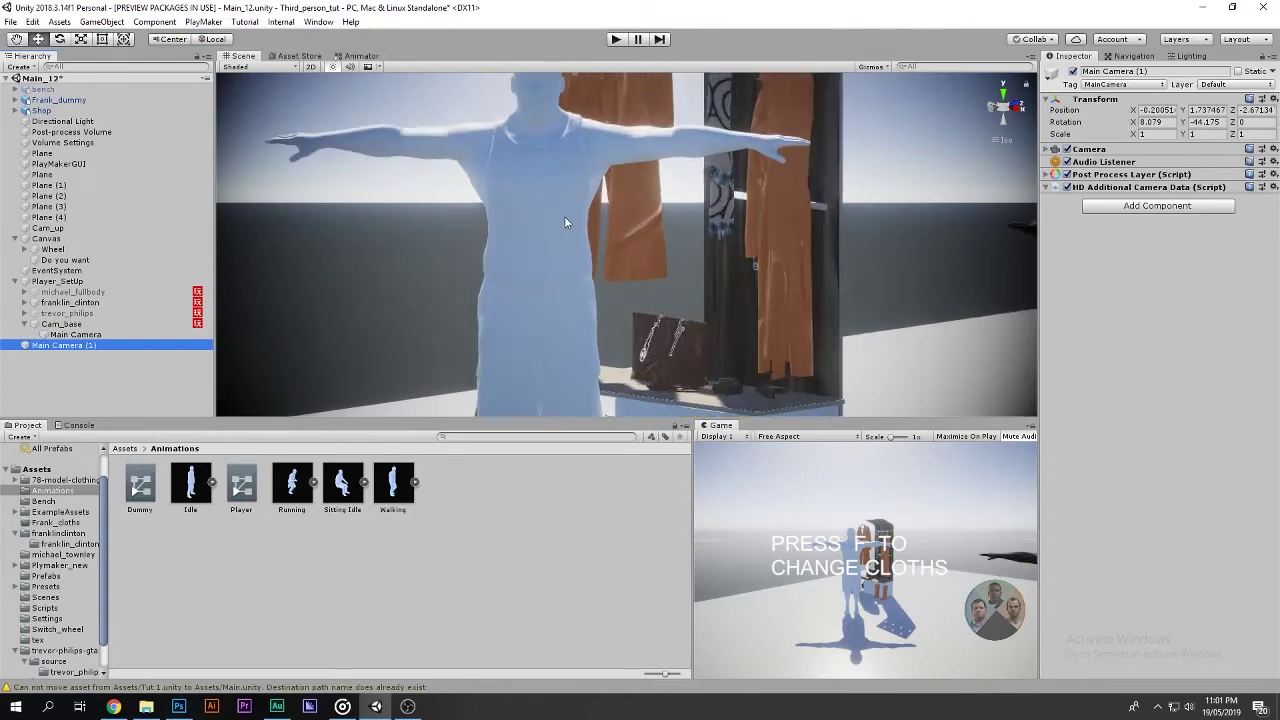
left_click(1003, 92)
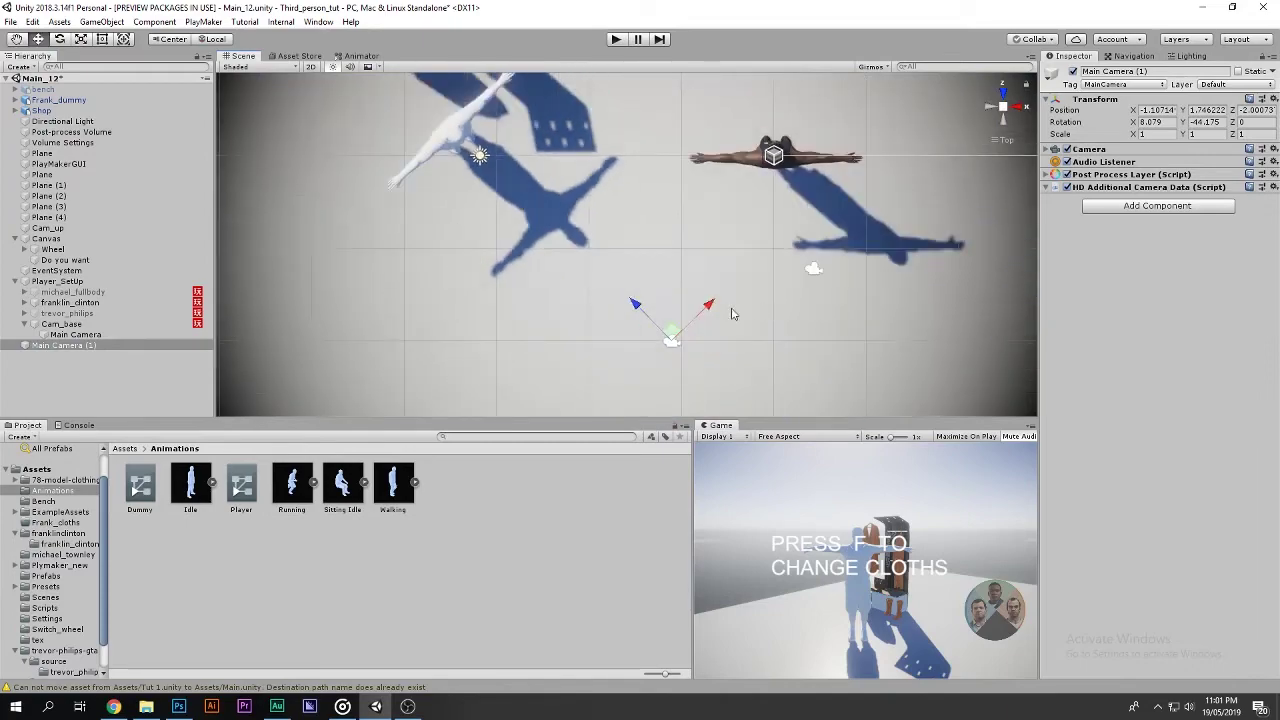
left_click_drag(672, 336, 598, 262)
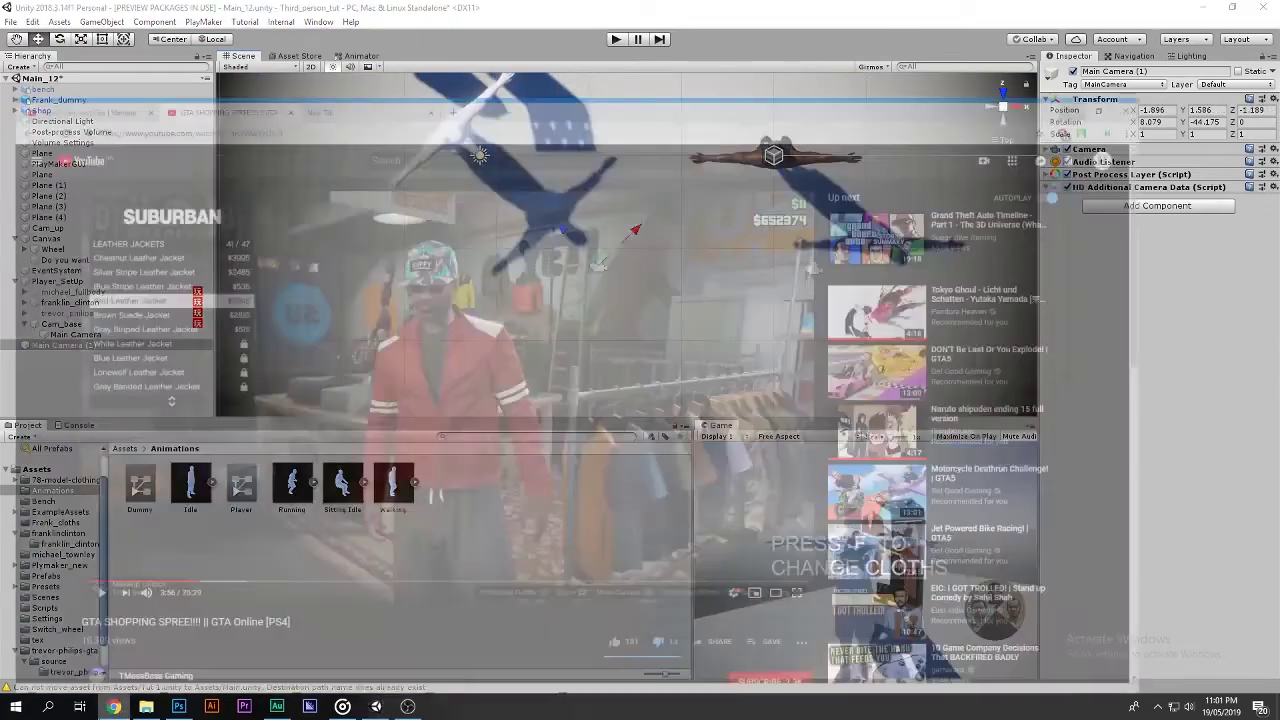
left_click(114, 706)
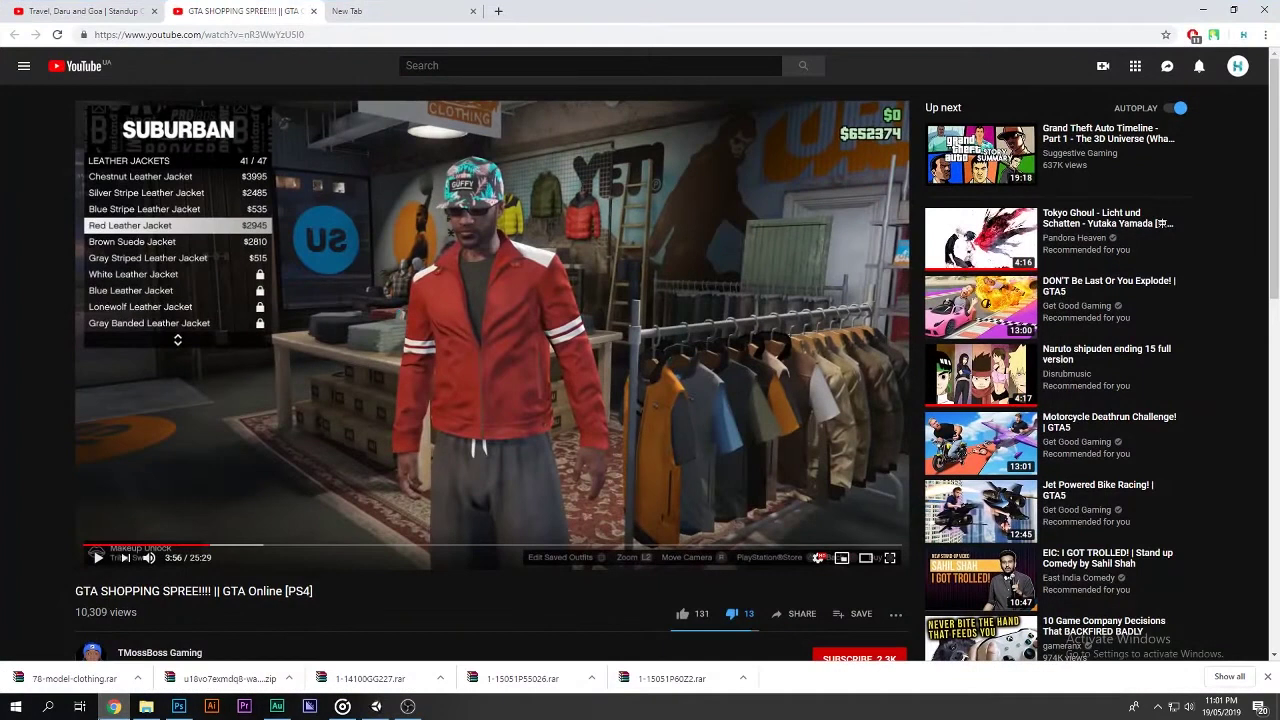
key("alt+Tab")
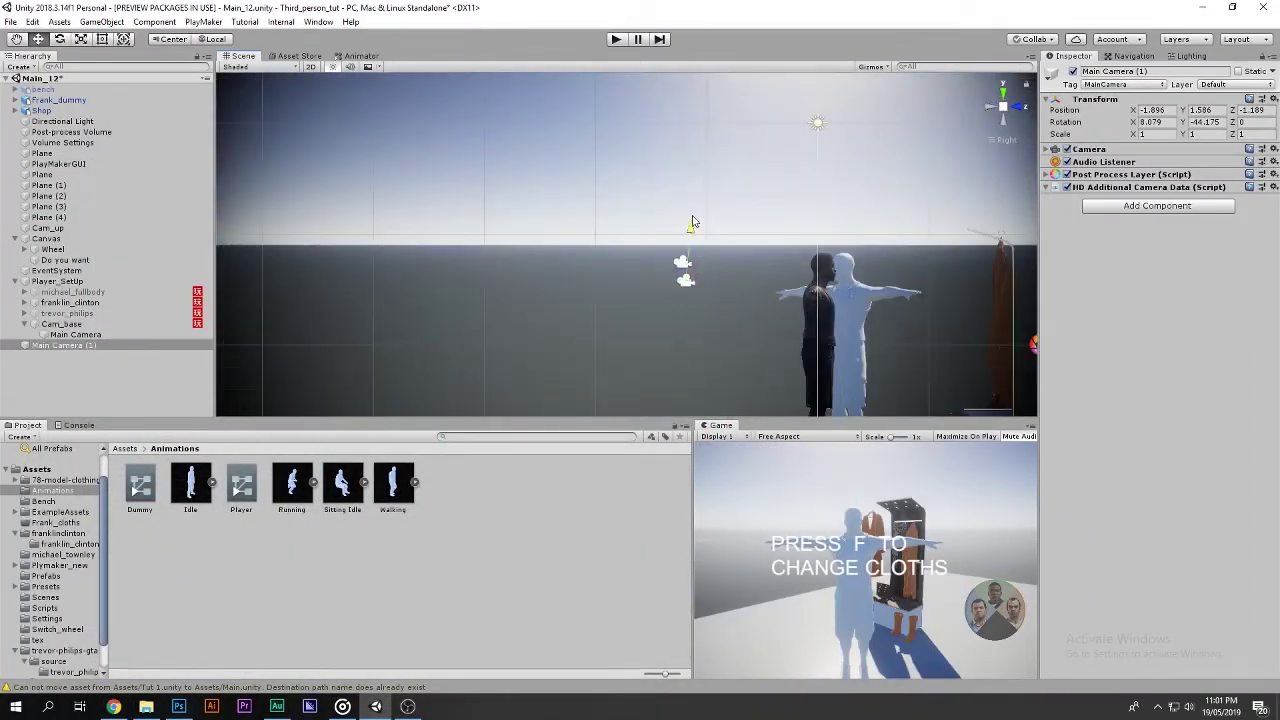
Raise the shop camera and set its Field of View to 37.
mouse_move(691, 216)
left_mouse_down()
mouse_move(692, 201)
mouse_move(674, 206)
left_mouse_up()
key("e")
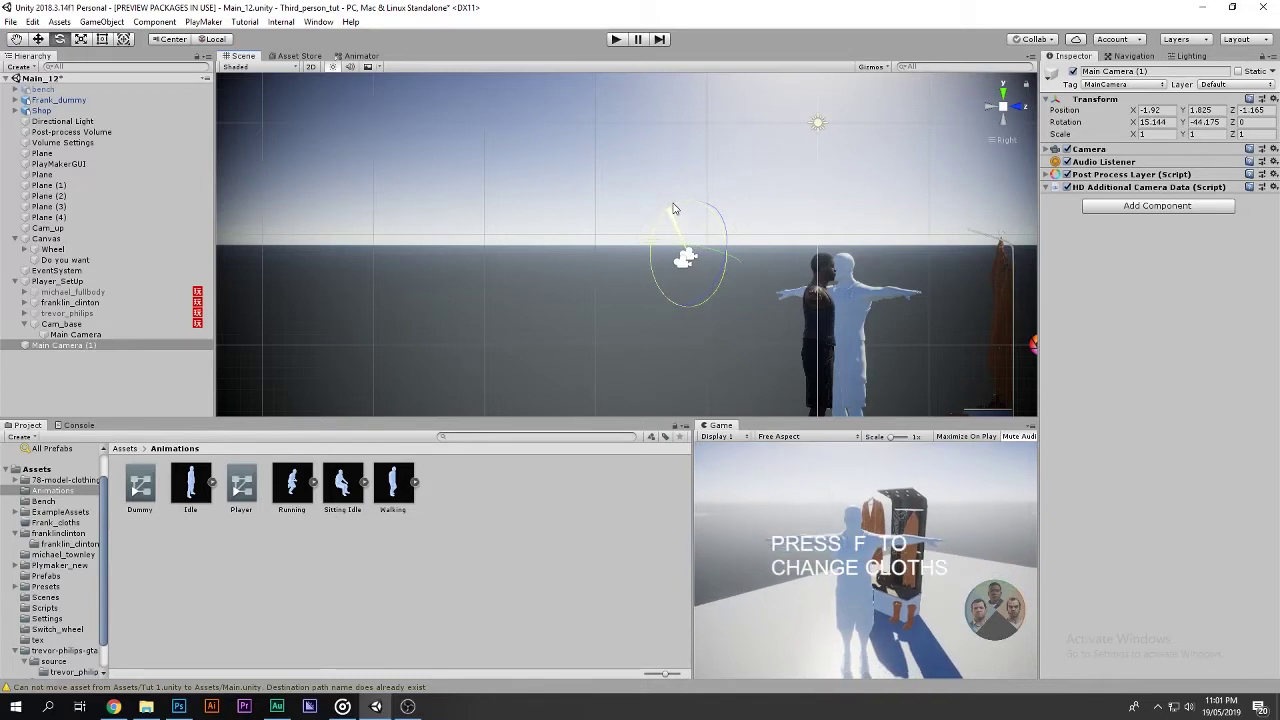
key("w")
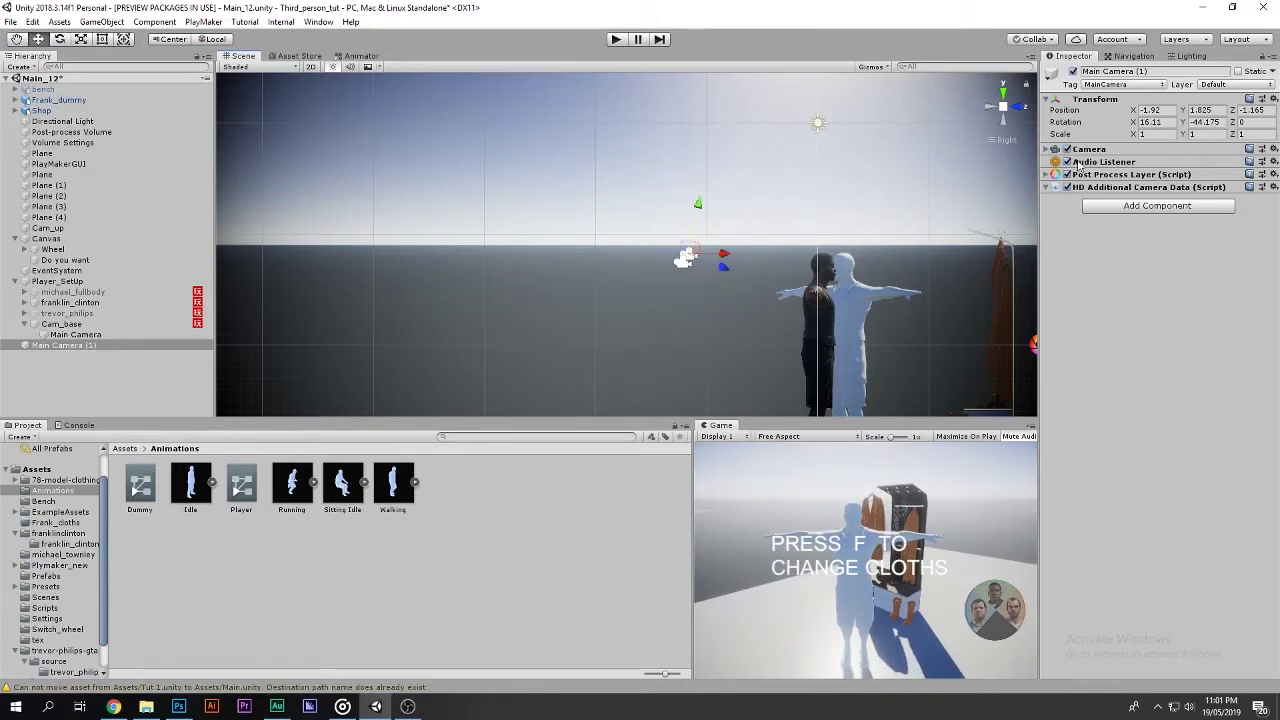
left_click(1084, 151)
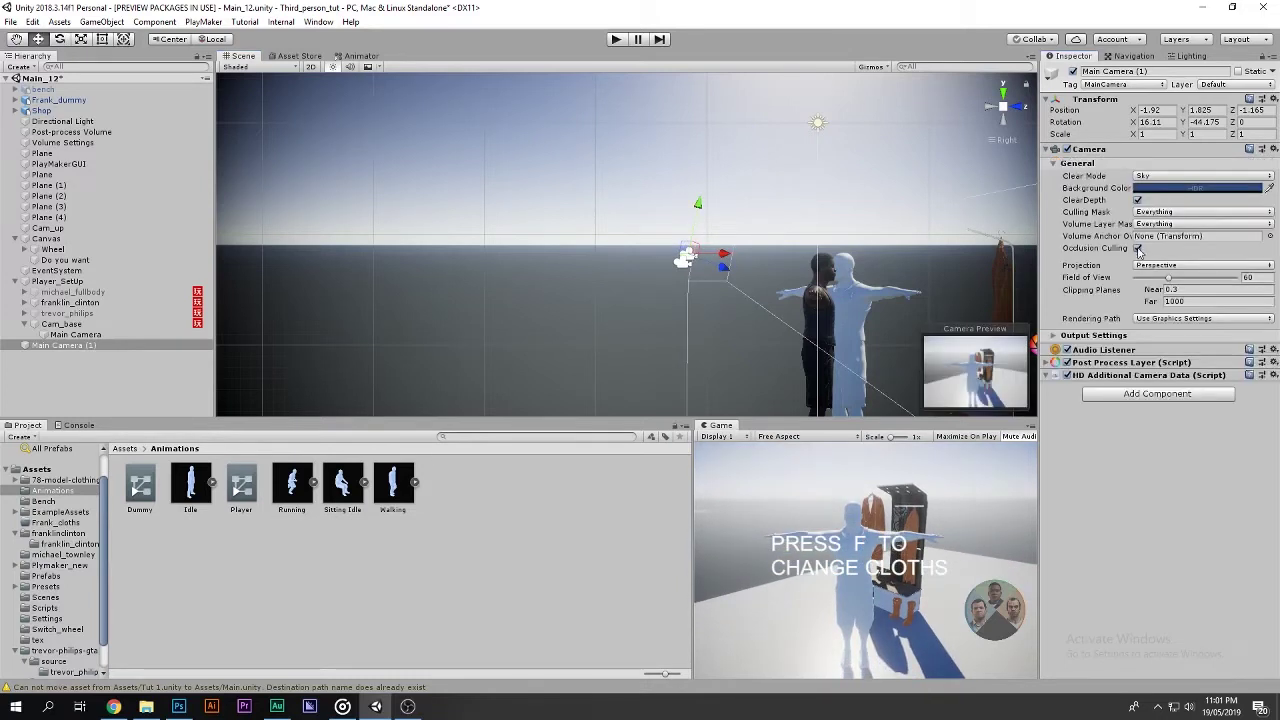
left_click_drag(1172, 278, 1159, 279)
mouse_move(766, 257)
left_mouse_down("alt")
mouse_move(759, 283)
mouse_move(733, 267)
left_mouse_up("alt")
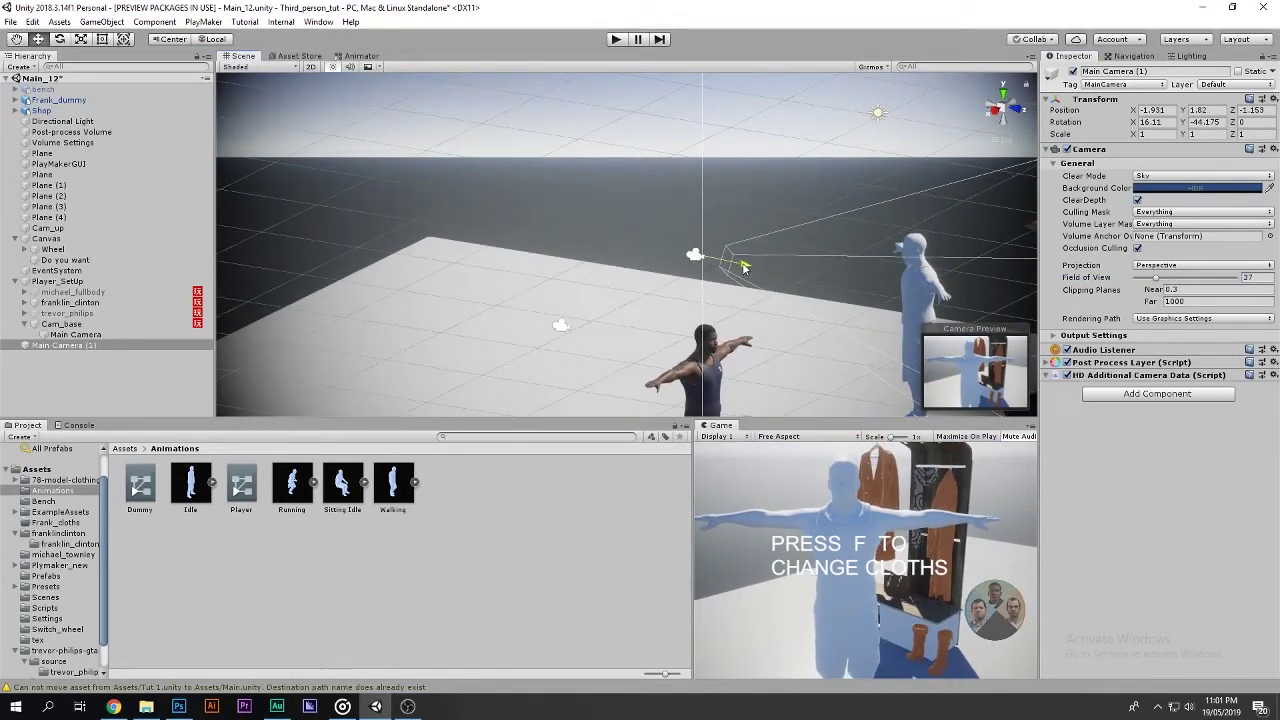
Turn Main Camera (1) toward the rack and slide it sideways.
key("e")
left_click_drag(728, 266, 703, 278)
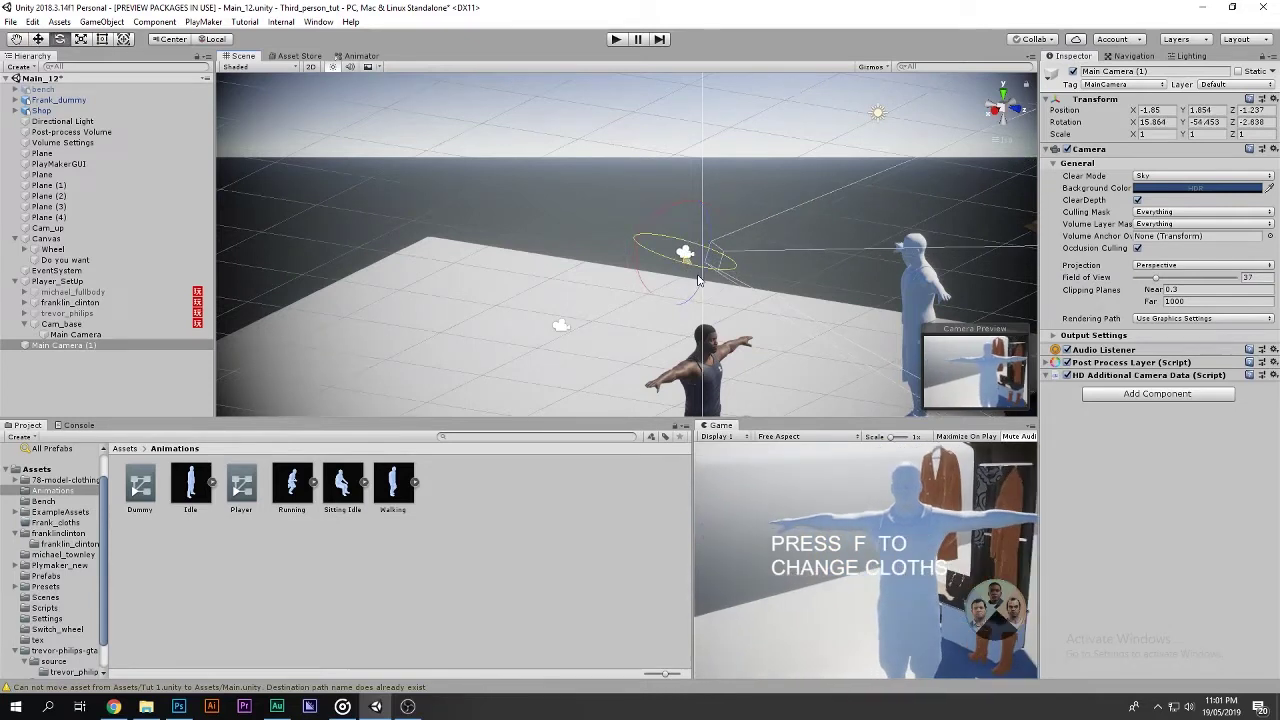
key("ctrl+z")
left_click(228, 39)
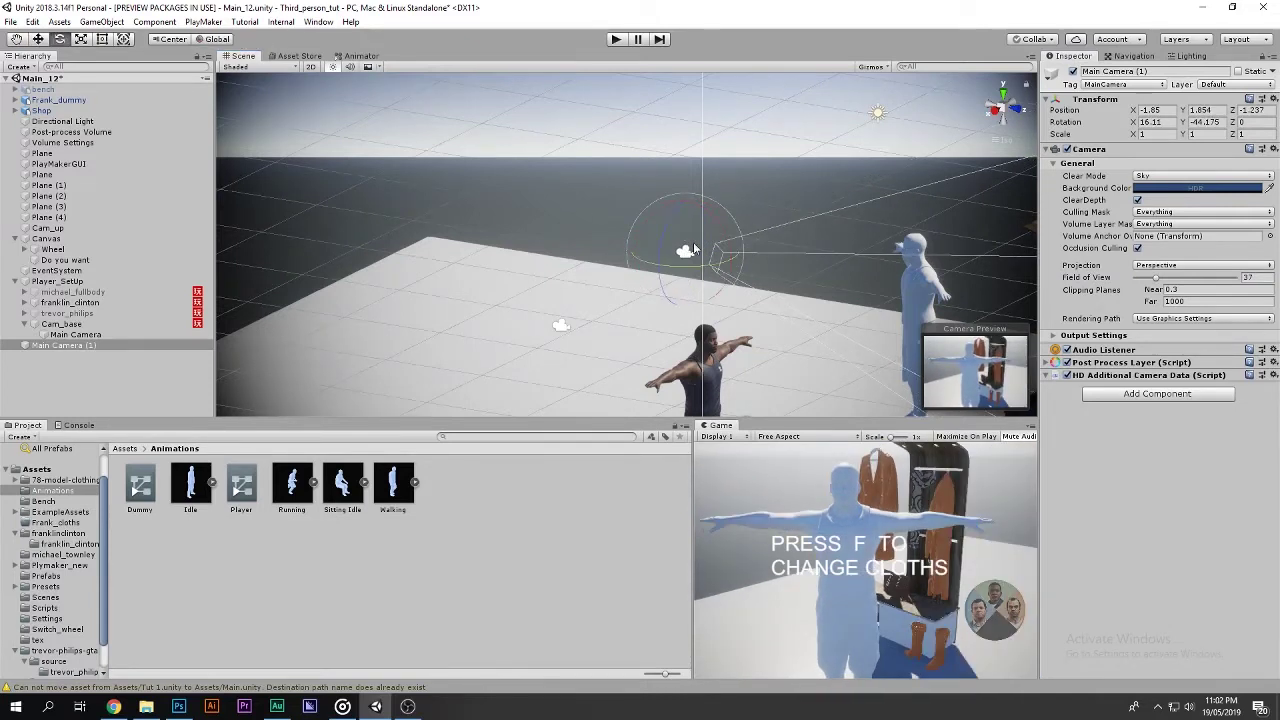
left_click_drag(712, 280, 720, 275)
key("w")
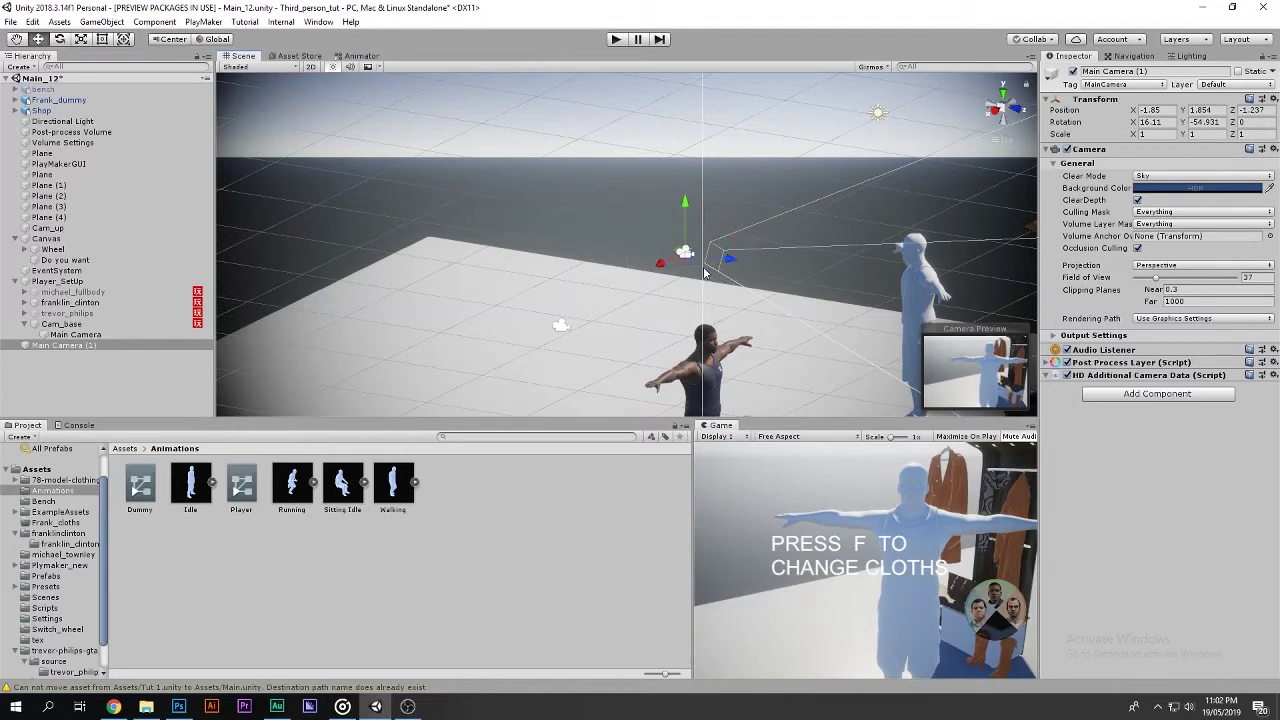
left_click(218, 40)
left_click_drag(705, 278, 715, 290)
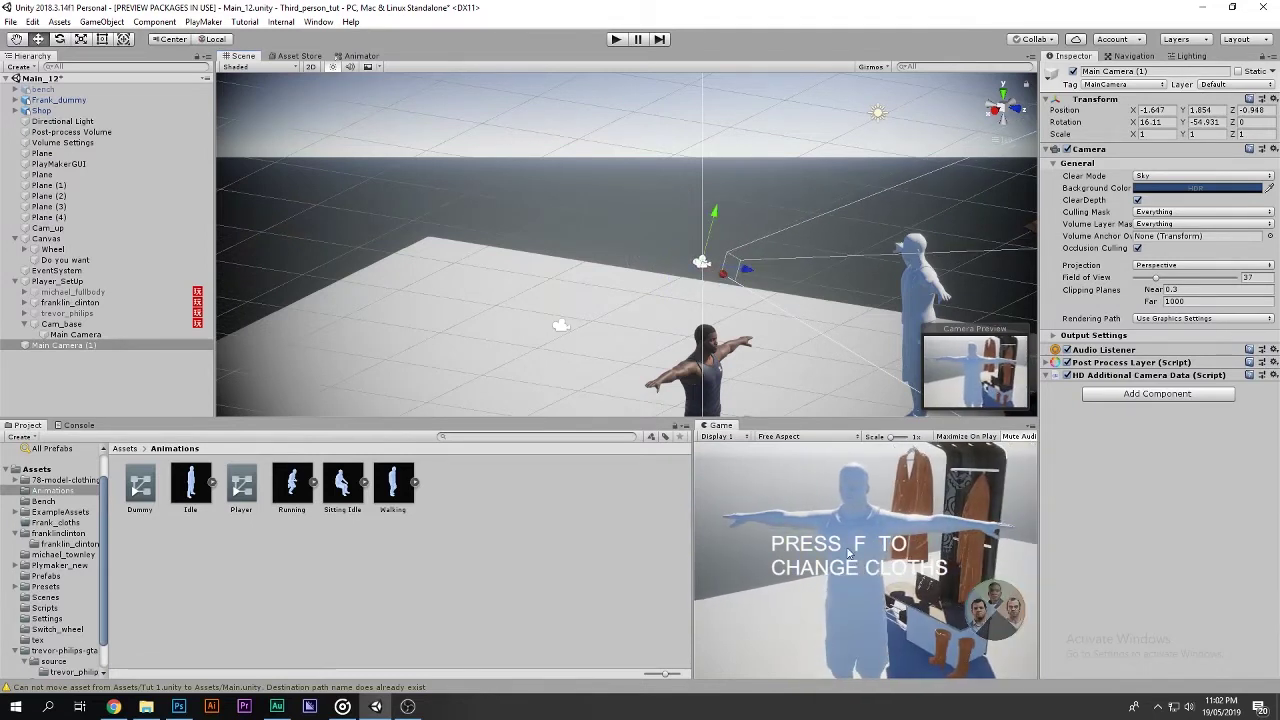
Check the framing in the maximised Game view and lower the camera slightly.
key("shift+space")
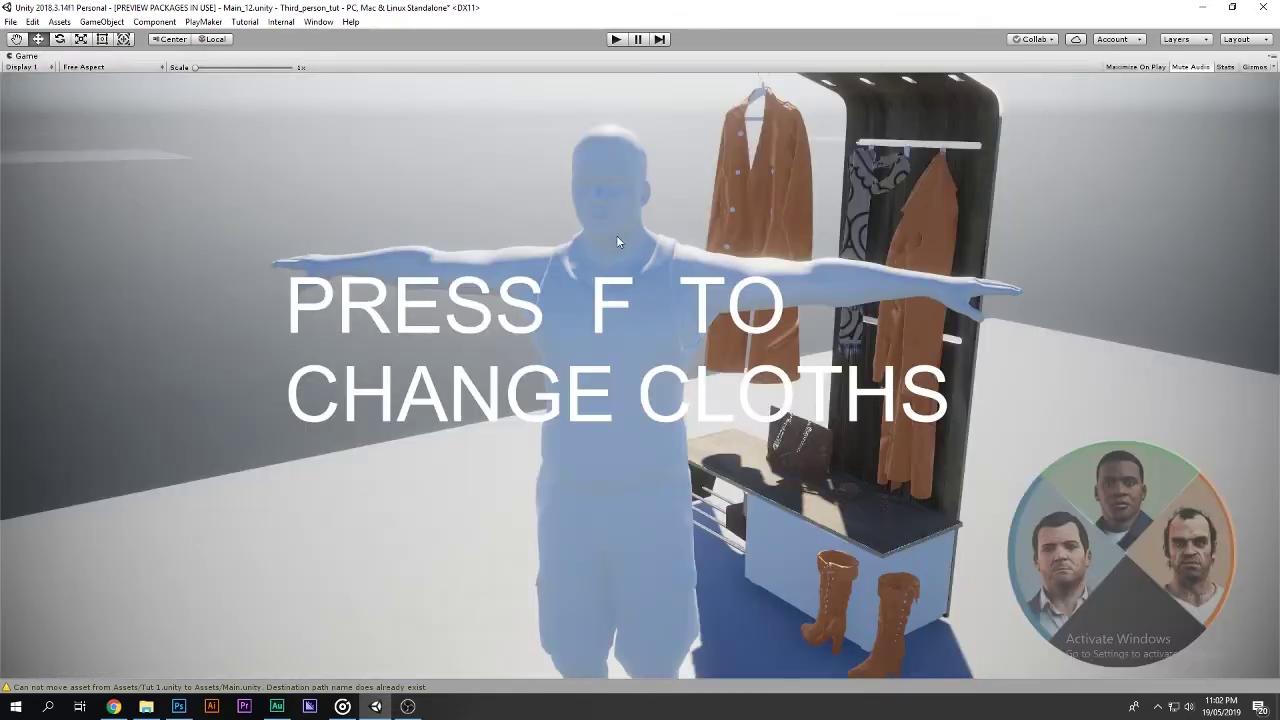
key("shift+space")
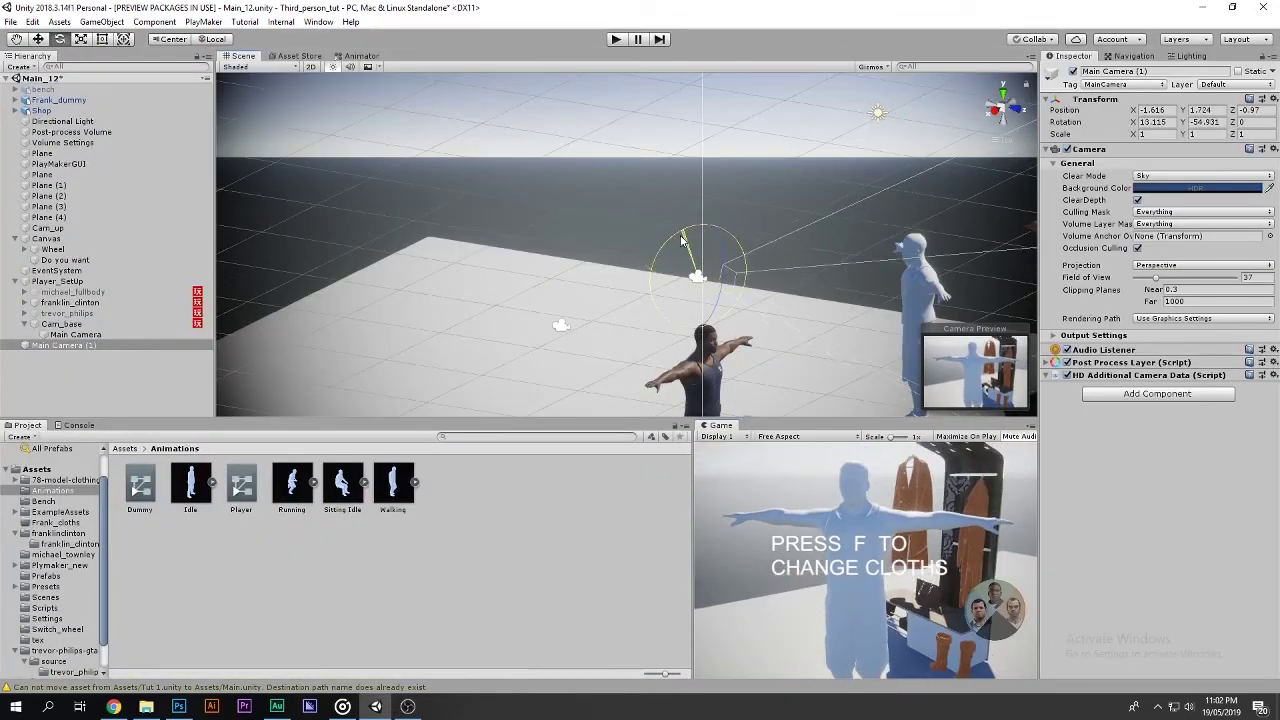
left_click_drag(708, 228, 708, 236)
key("shift+space")
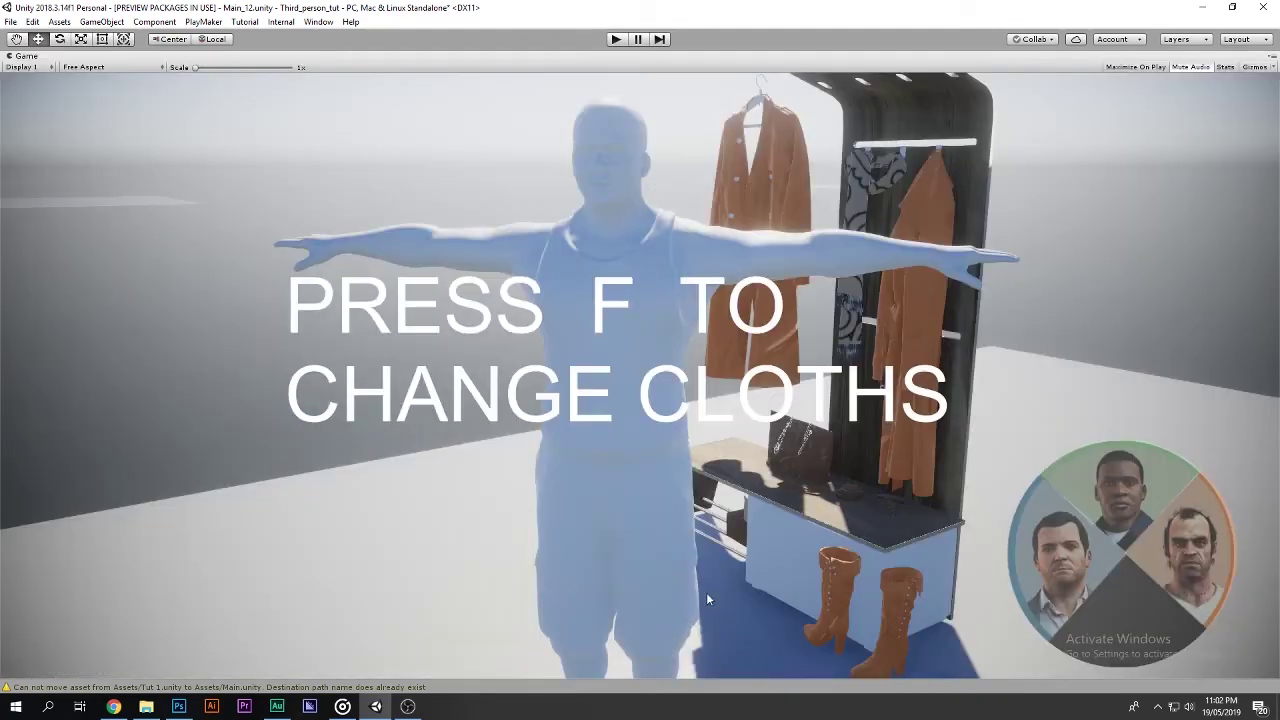
key("shift+space")
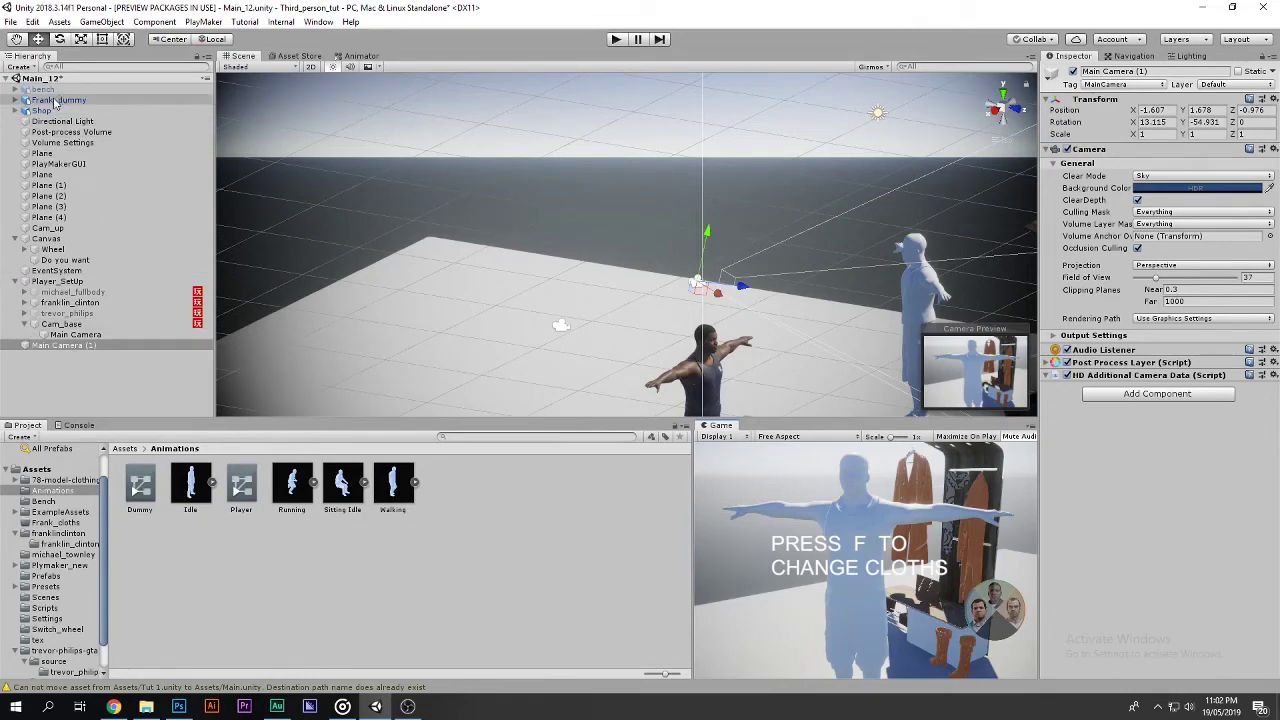
Move Frank_dummy to the bottom of the Hierarchy and parent Main Camera (1) under it.
left_click_drag(55, 103, 45, 342)
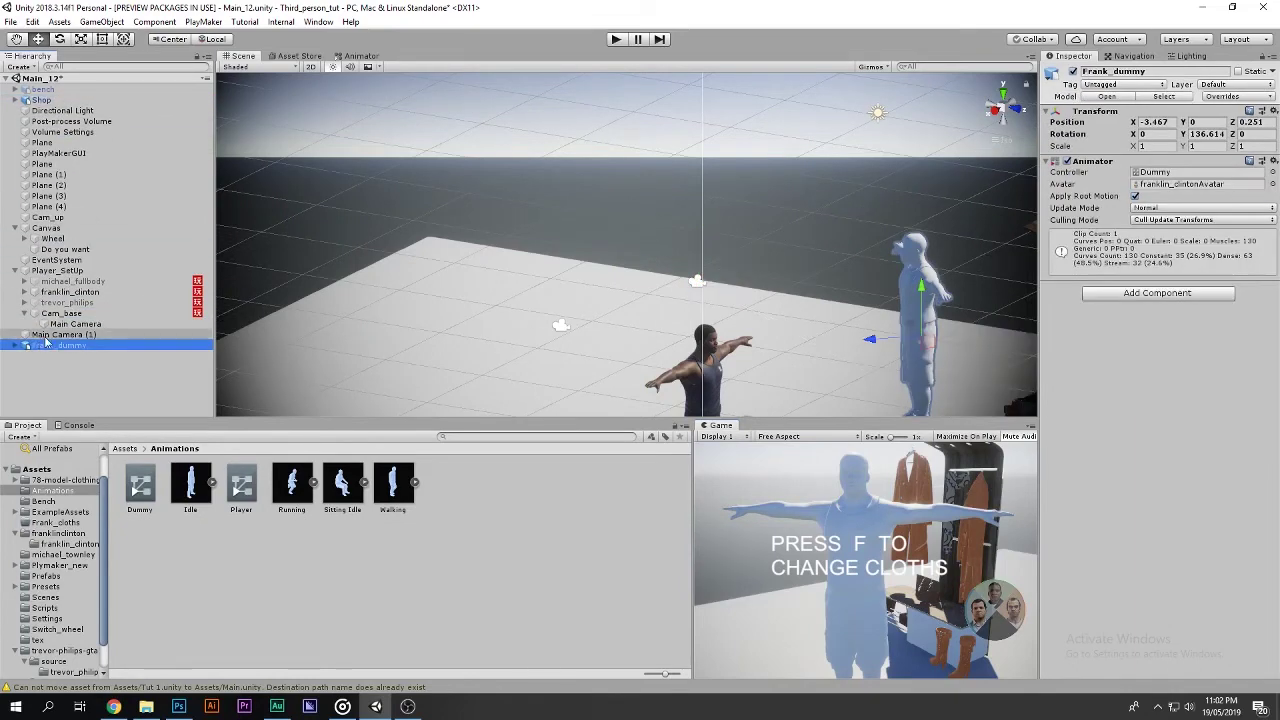
left_click_drag(47, 335, 56, 347)
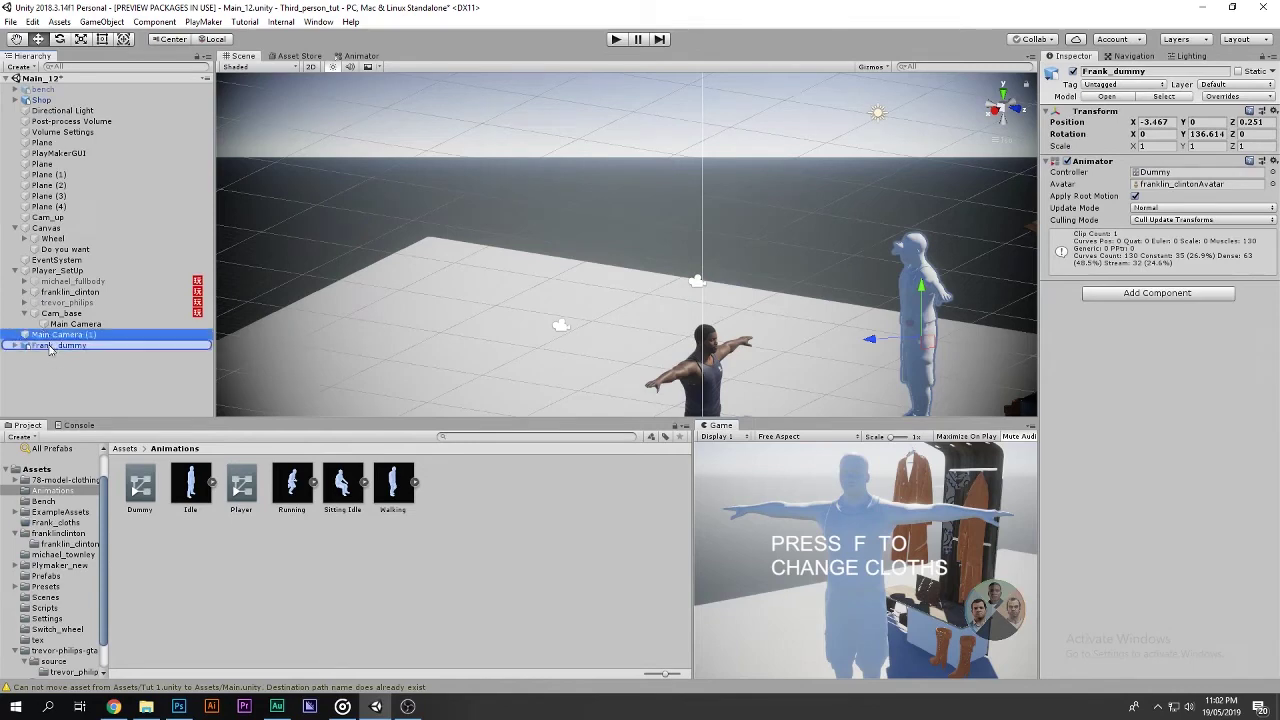
left_click_drag(68, 408, 65, 322)
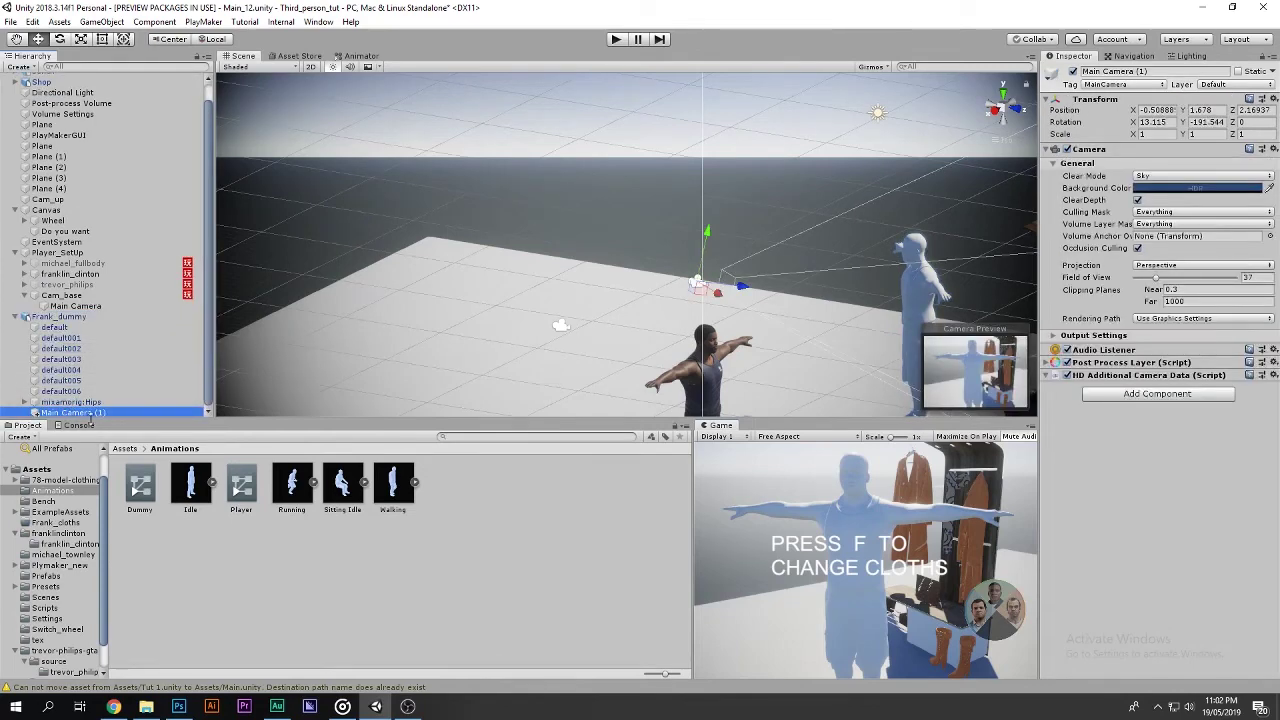
left_click(60, 317)
mouse_move(890, 345)
left_mouse_down()
mouse_move(423, 365)
mouse_move(926, 342)
left_mouse_up()
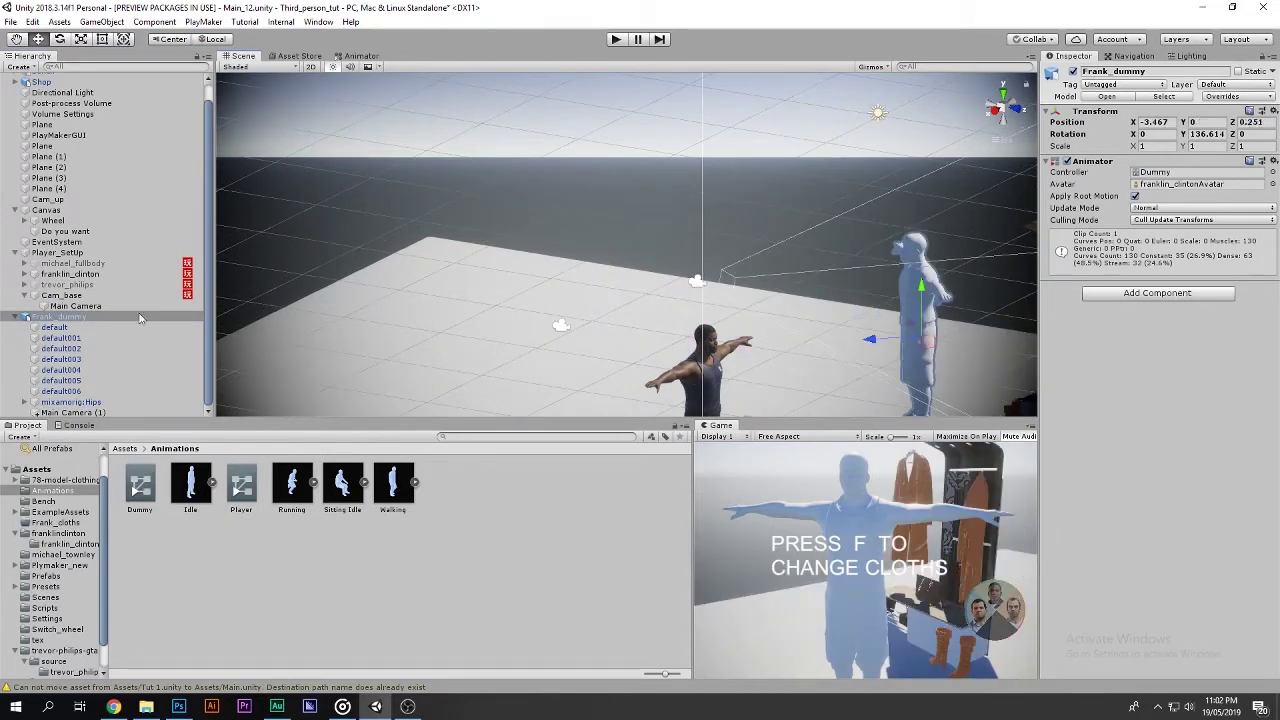
left_click(14, 317)
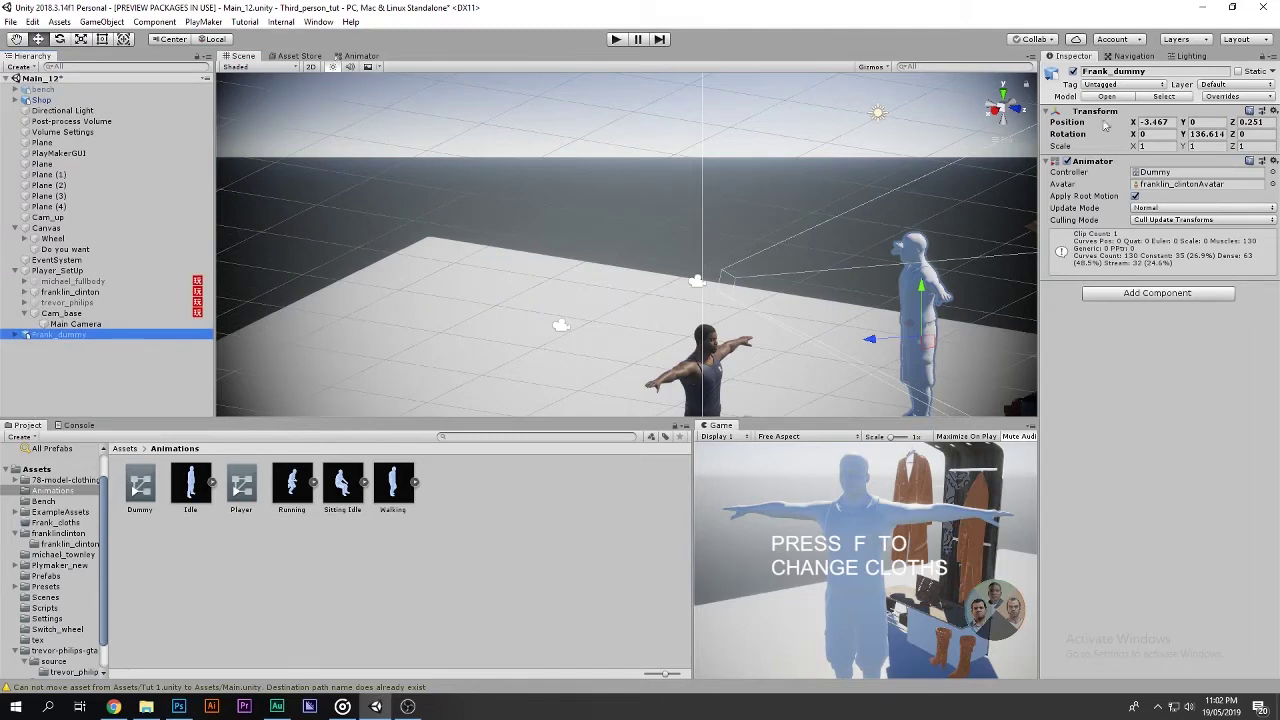
Deactivate Frank_dummy so it disappears from the scene.
left_click(1073, 72)
left_click(1073, 72)
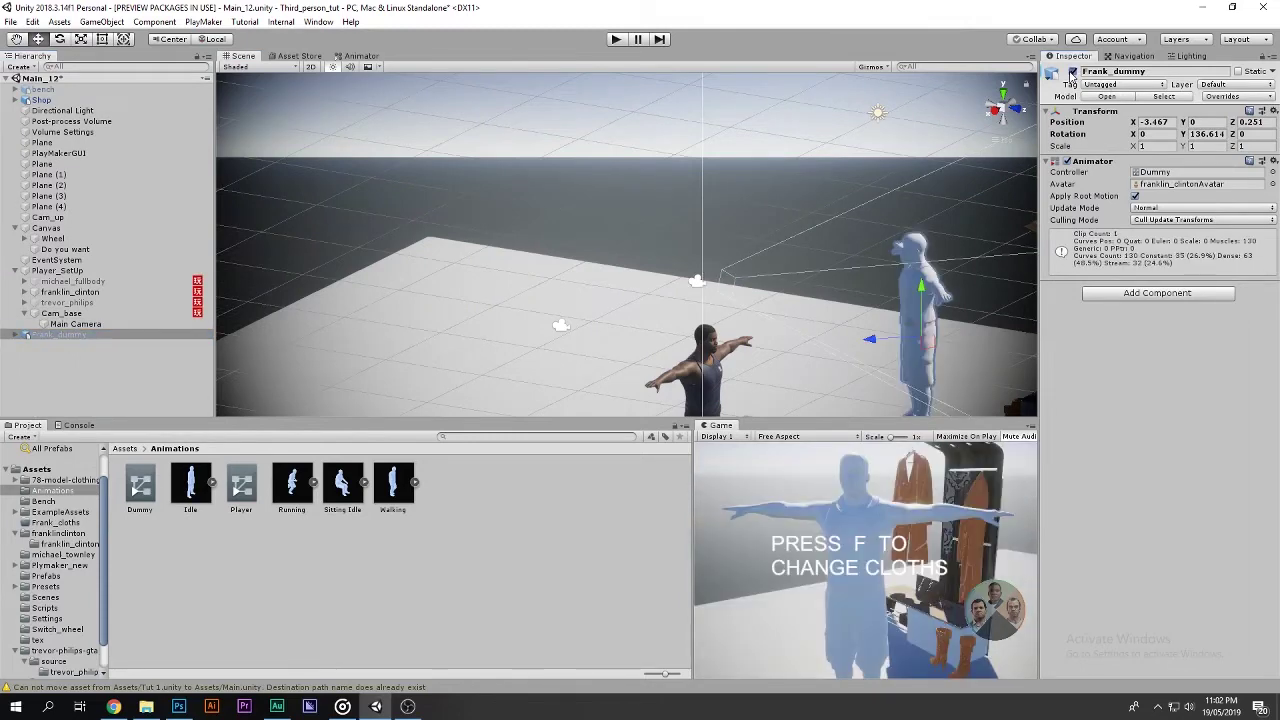
left_click(1073, 72)
left_click(1073, 72)
left_click(1072, 73)
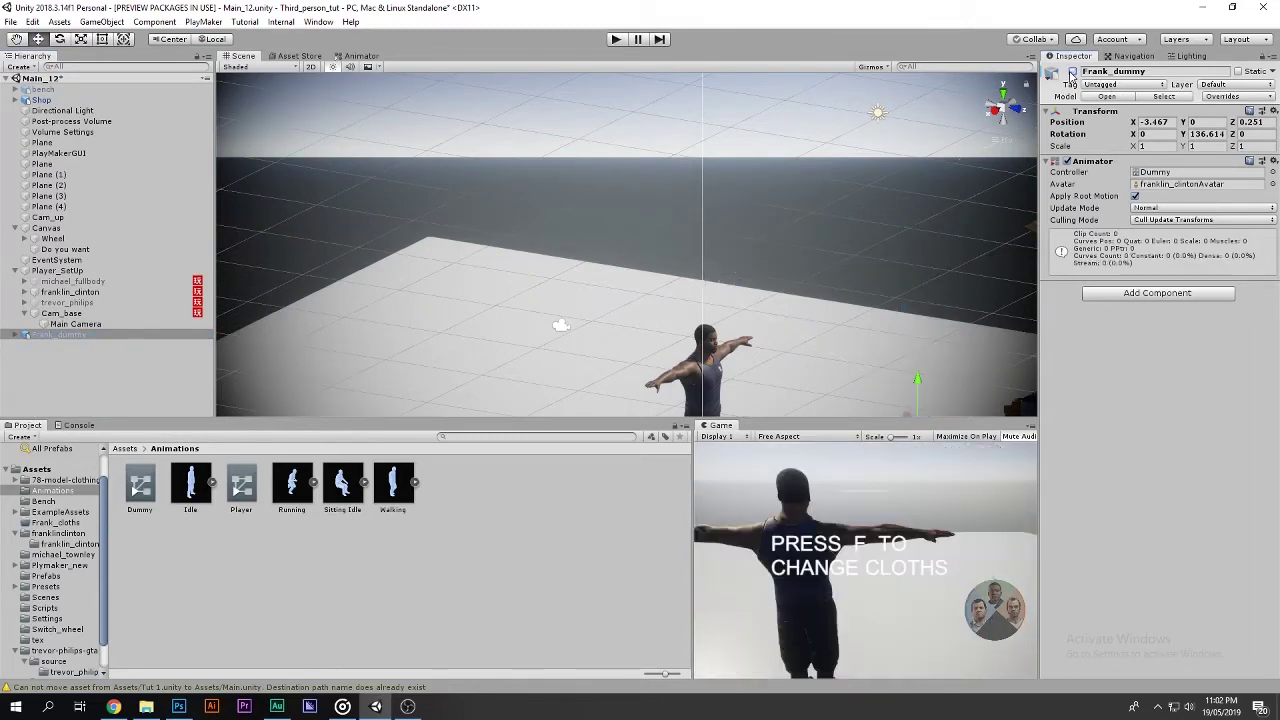
left_click(1072, 73)
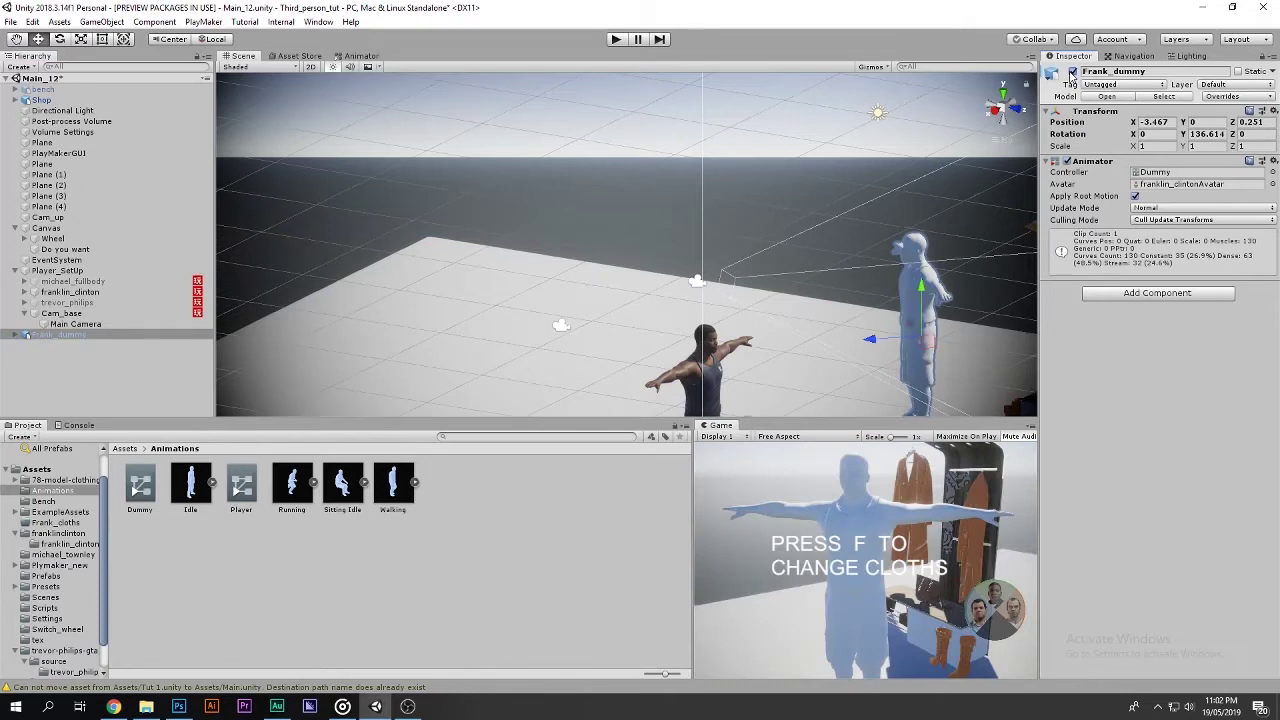
left_click(1072, 73)
left_click(1072, 73)
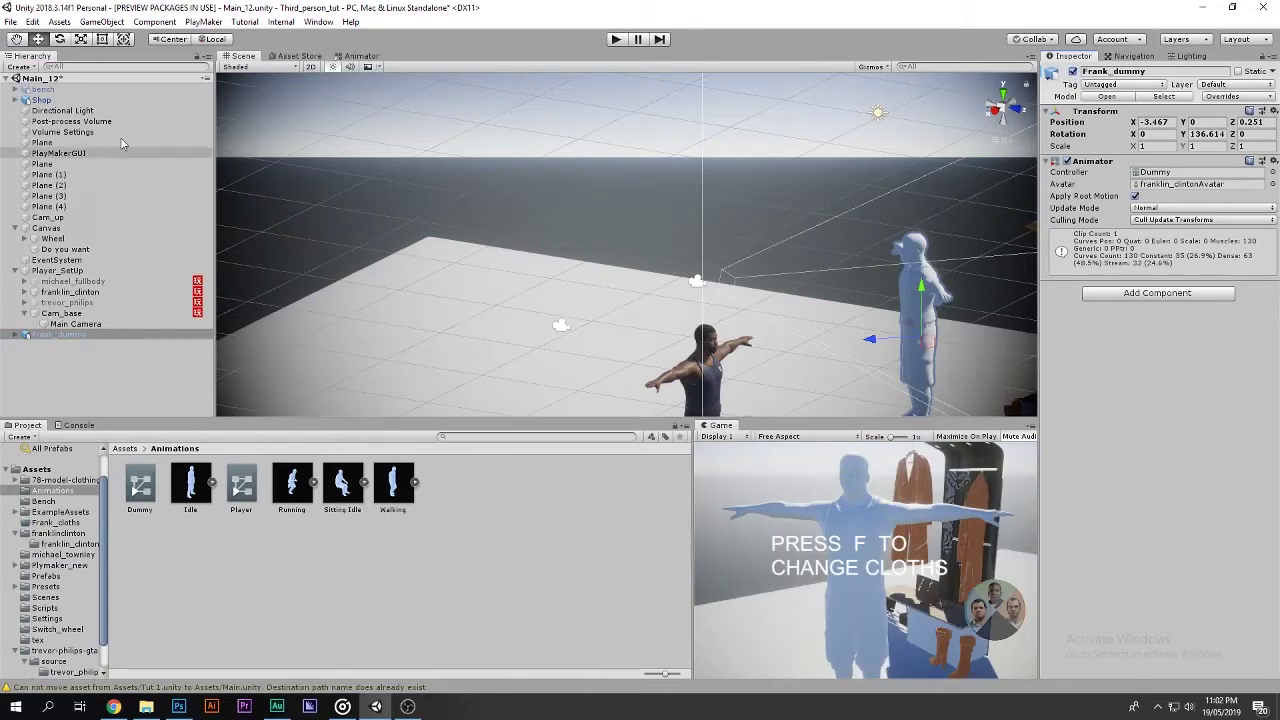
key("alt+shift+a")
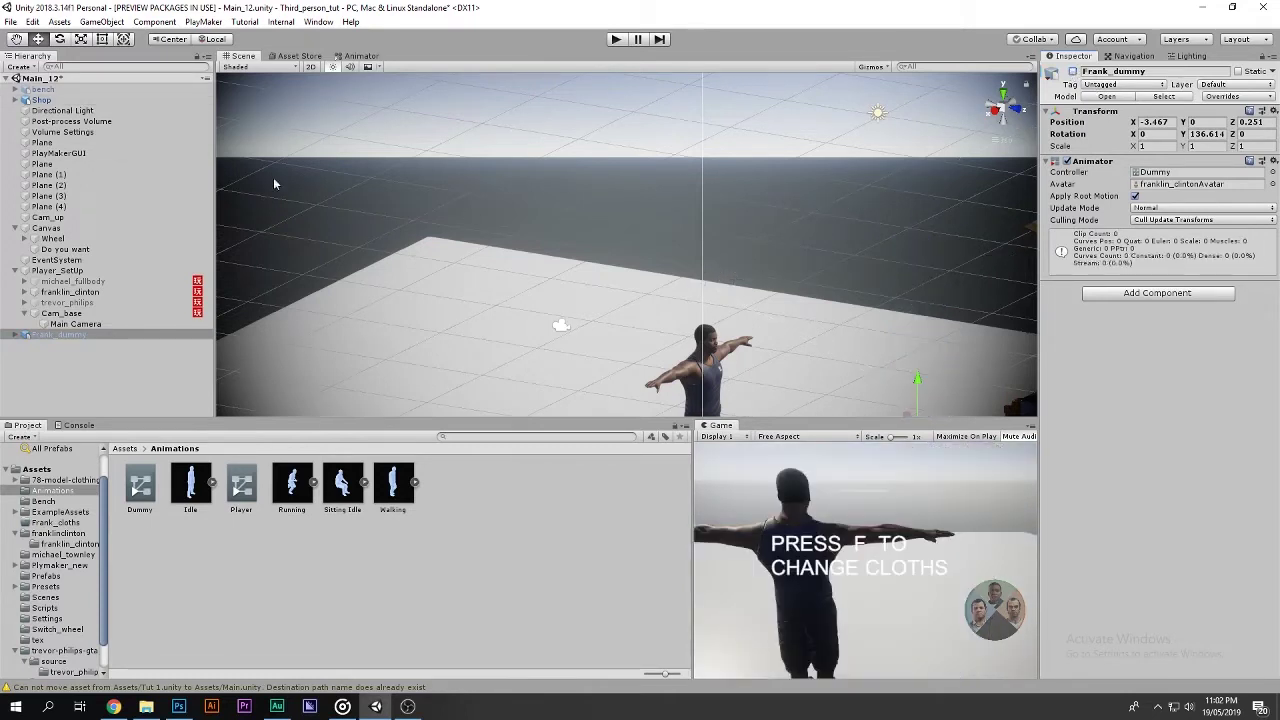
Expand the Shop group and select its Trigger object.
left_click(30, 100)
left_click(20, 110)
left_click(15, 101)
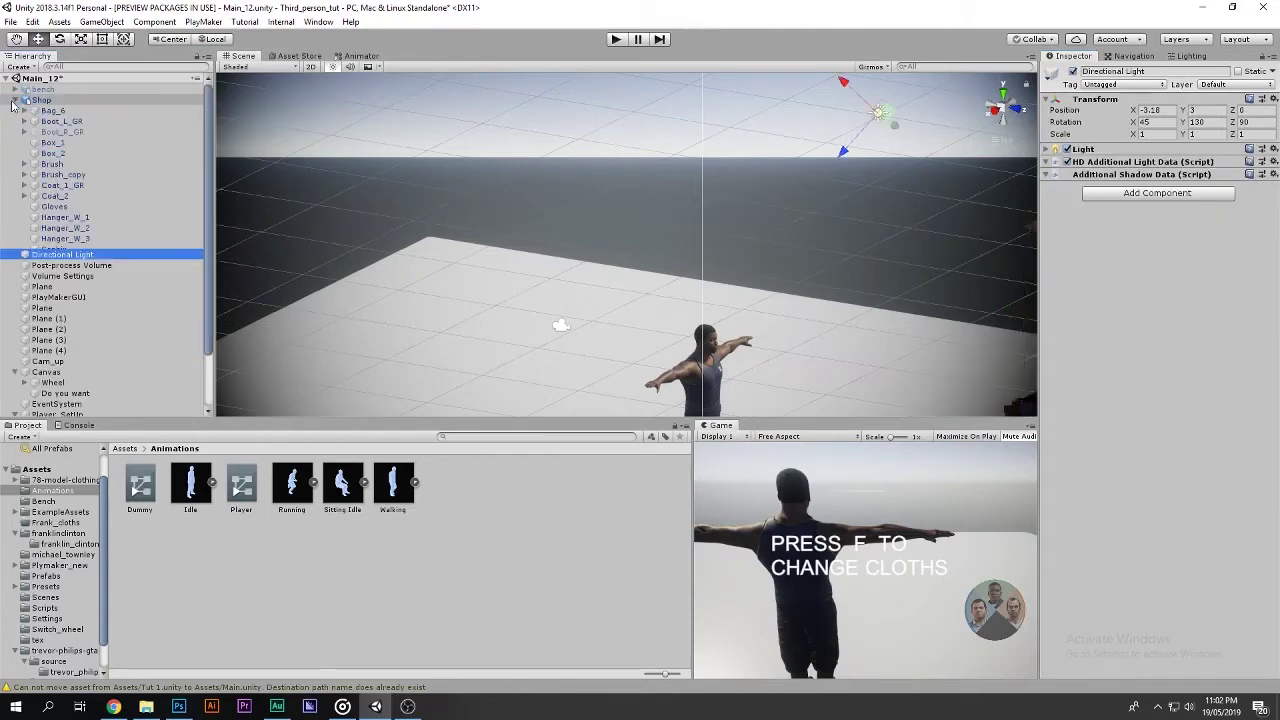
left_click(50, 302)
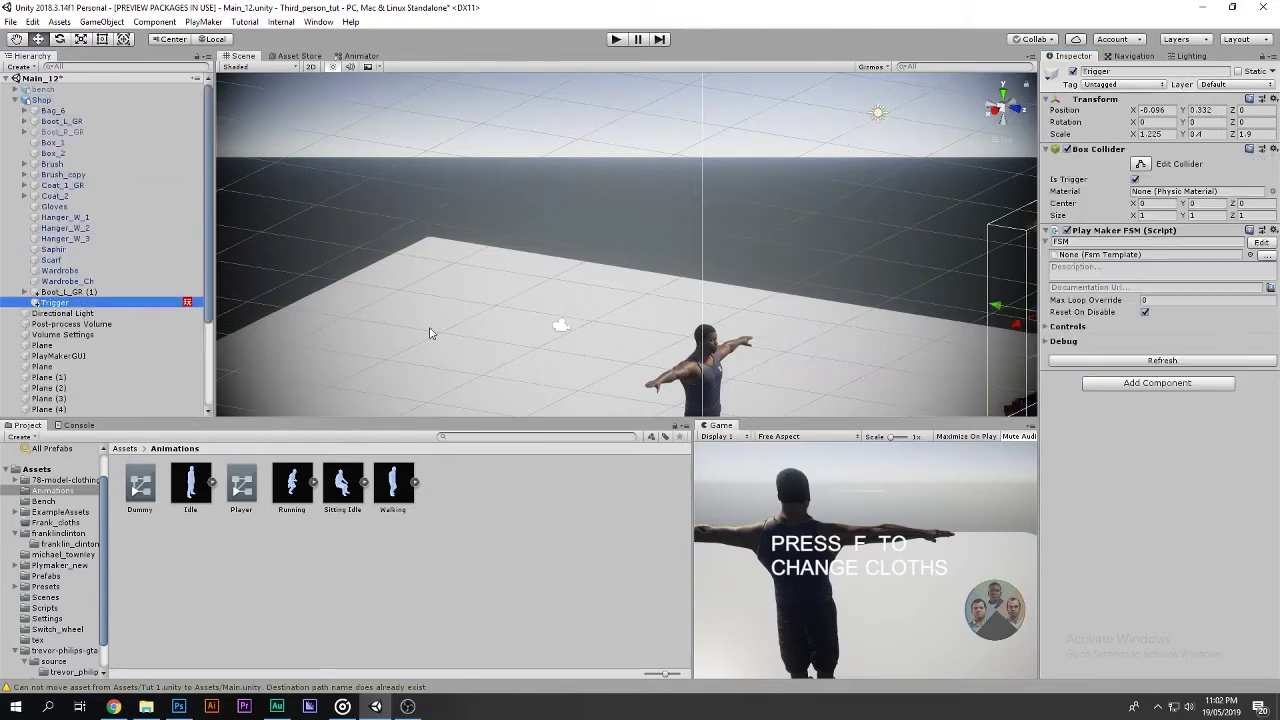
Give the Trigger FSM's State 3 two Activate Game Object actions.
left_click(1261, 243)
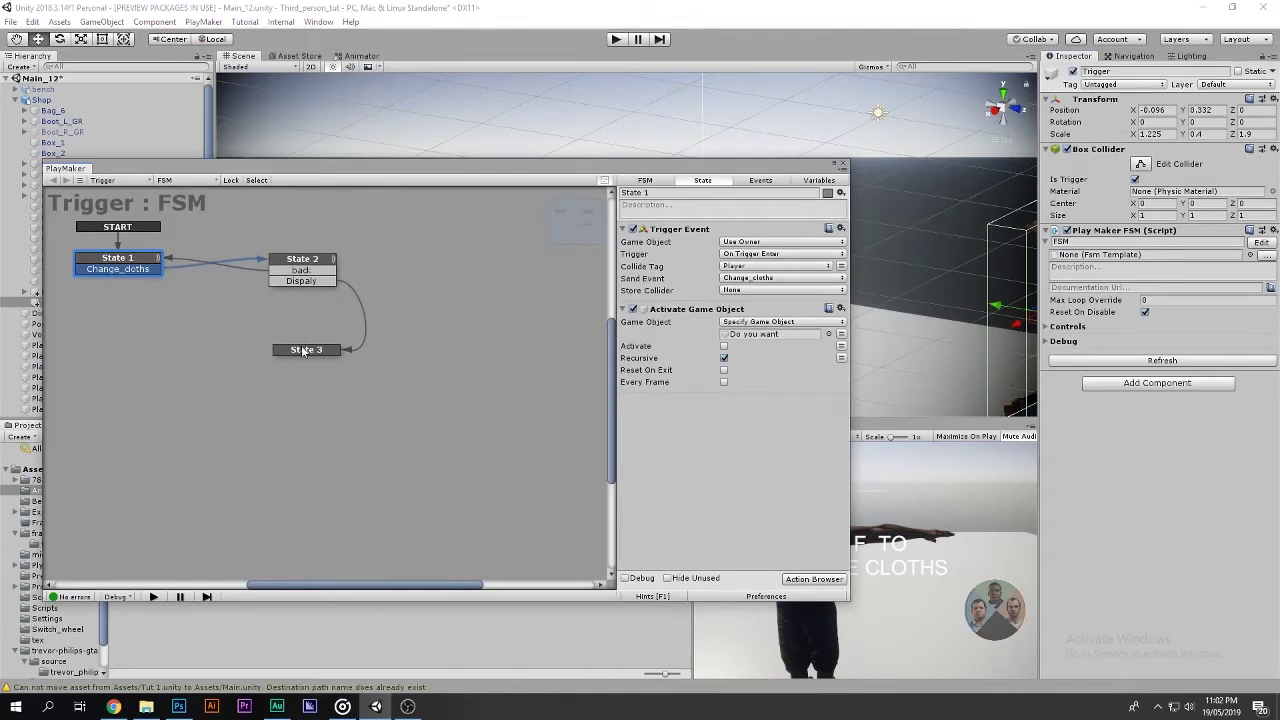
left_click_drag(303, 351, 303, 362)
left_click(291, 277)
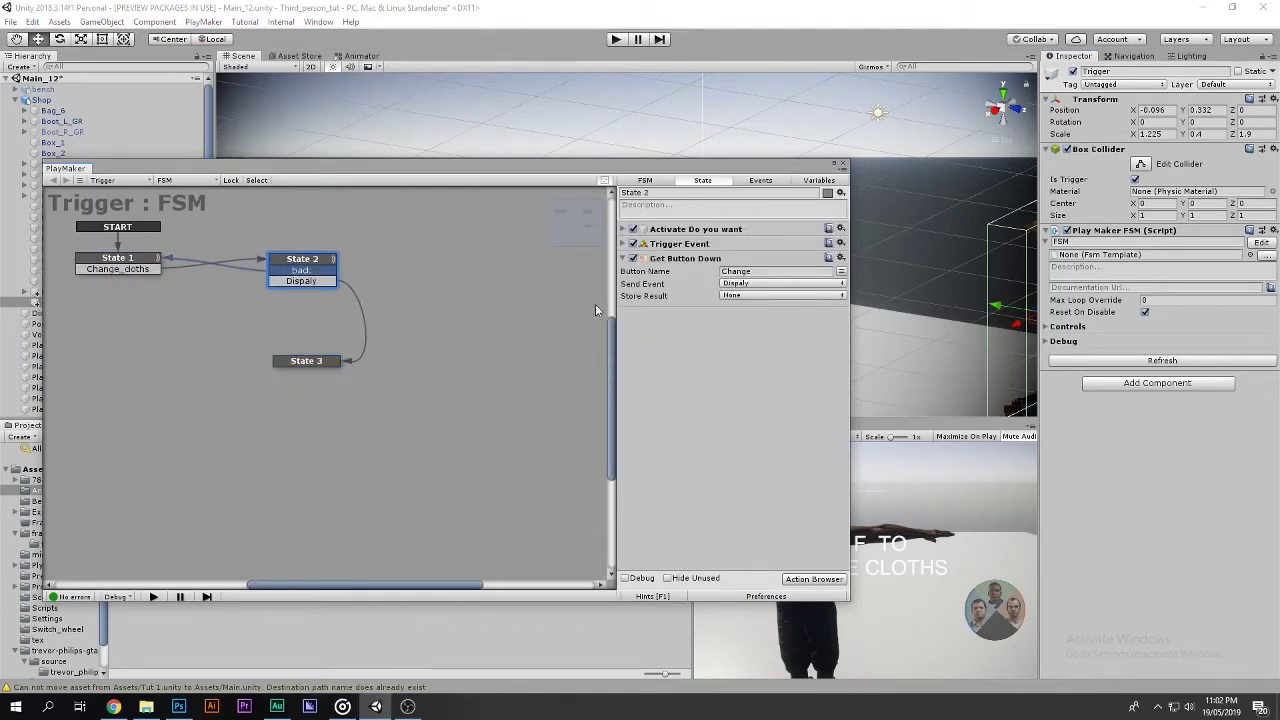
left_click(312, 364)
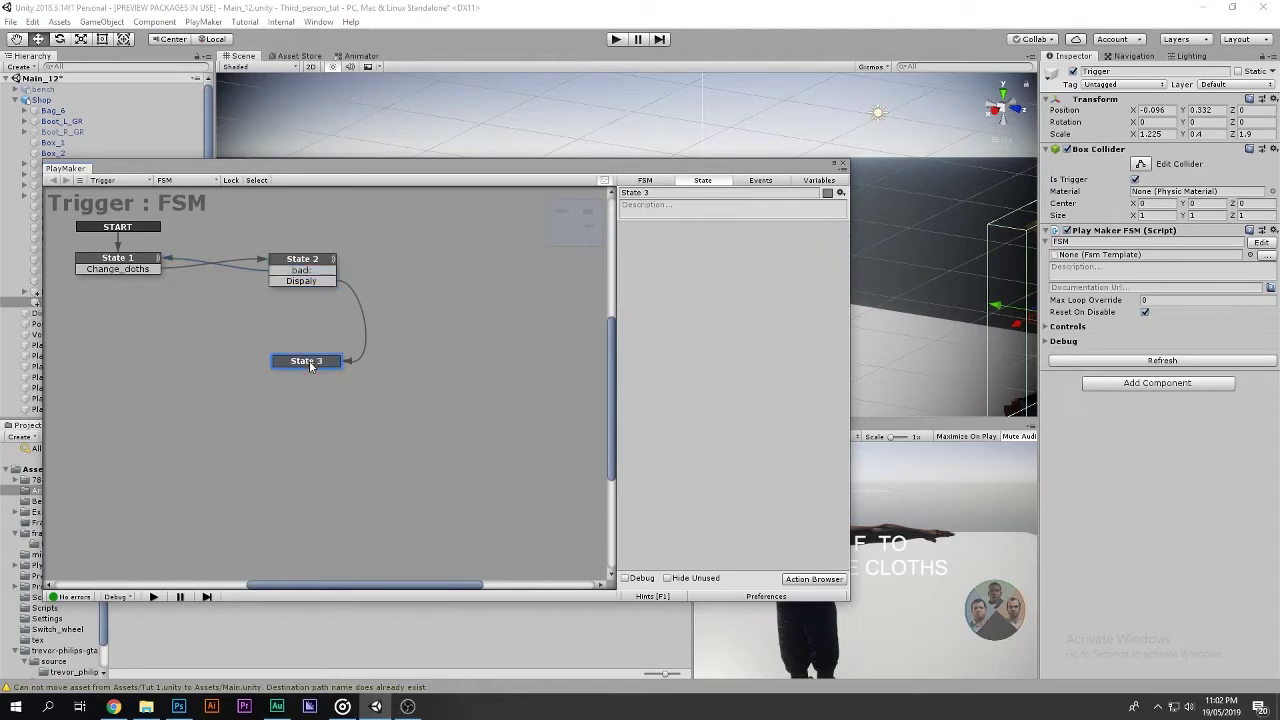
double_click(759, 333)
type("activat")
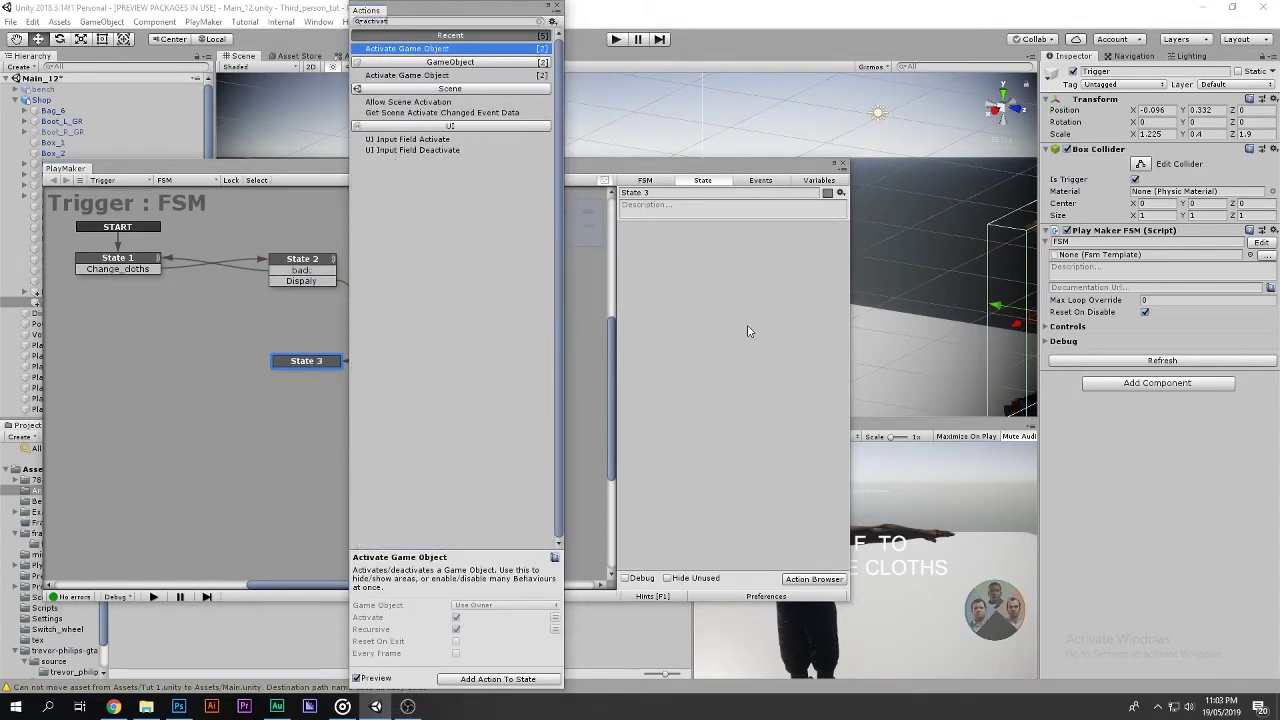
type("e")
key("Return")
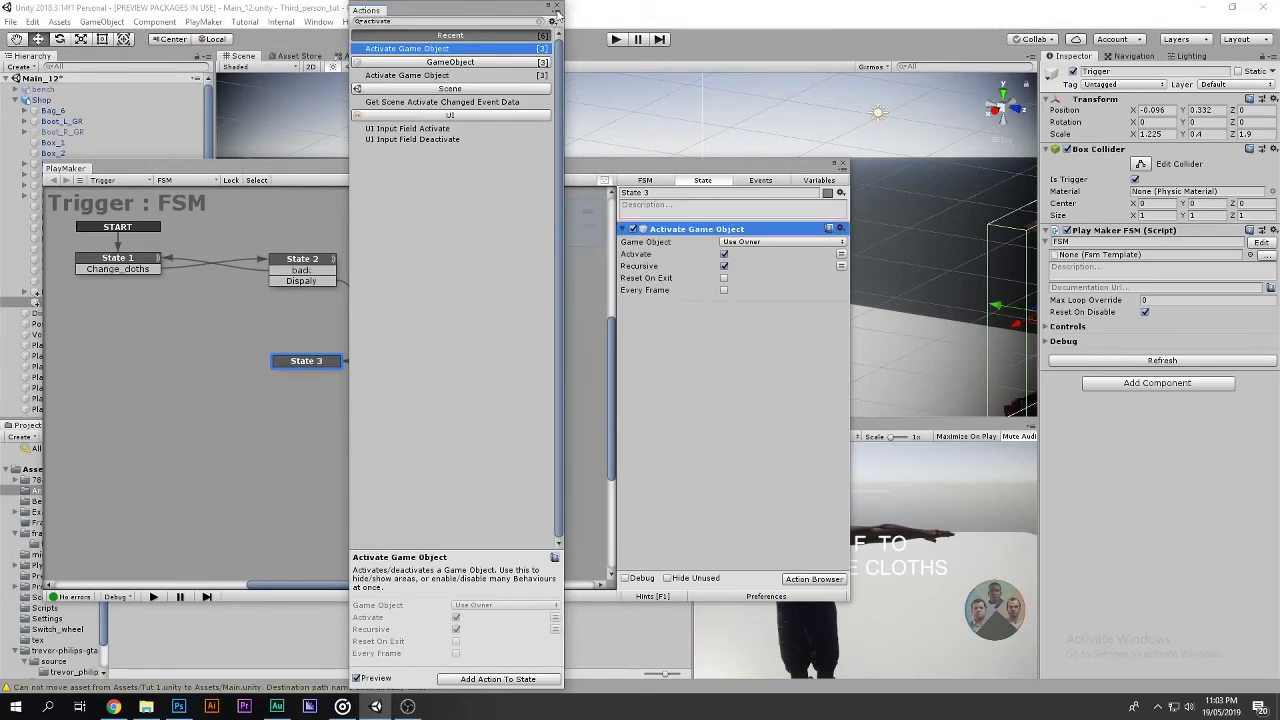
left_click(557, 8)
key("ctrl+d")
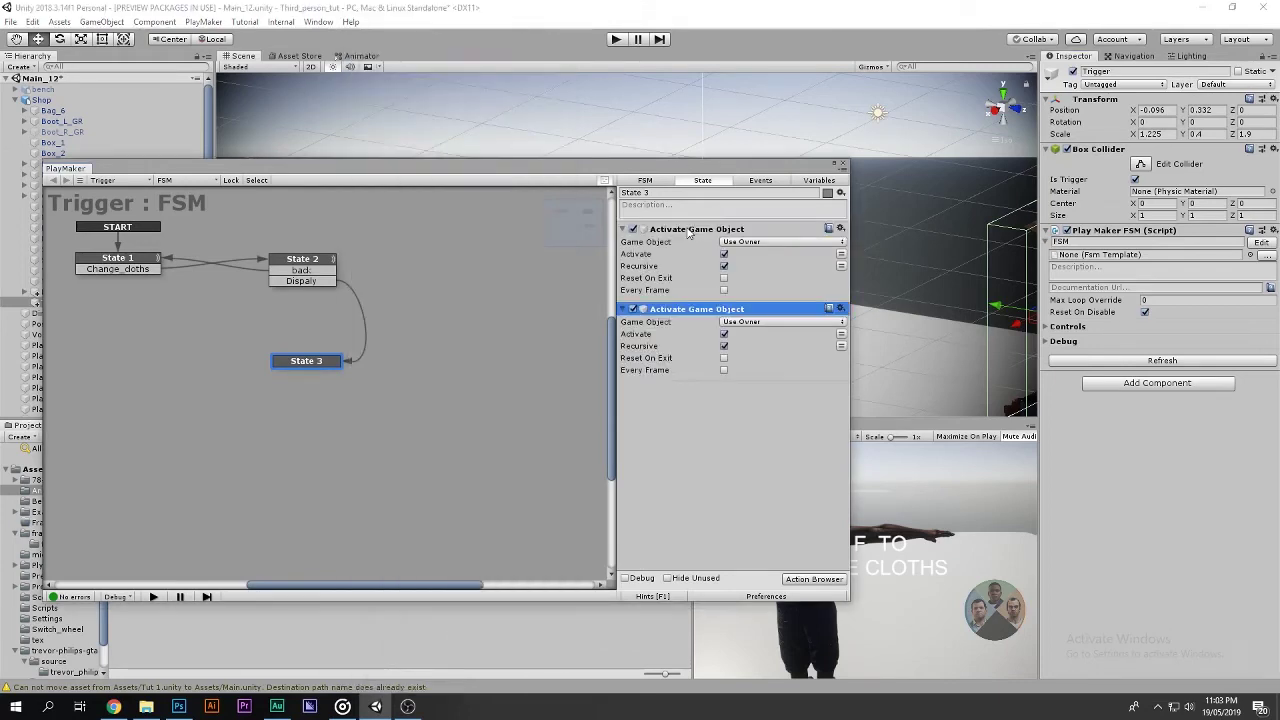
Target the two actions at Frank_dummy and Player_SetUp, then close the FSM editor.
left_click_drag(669, 180, 845, 122)
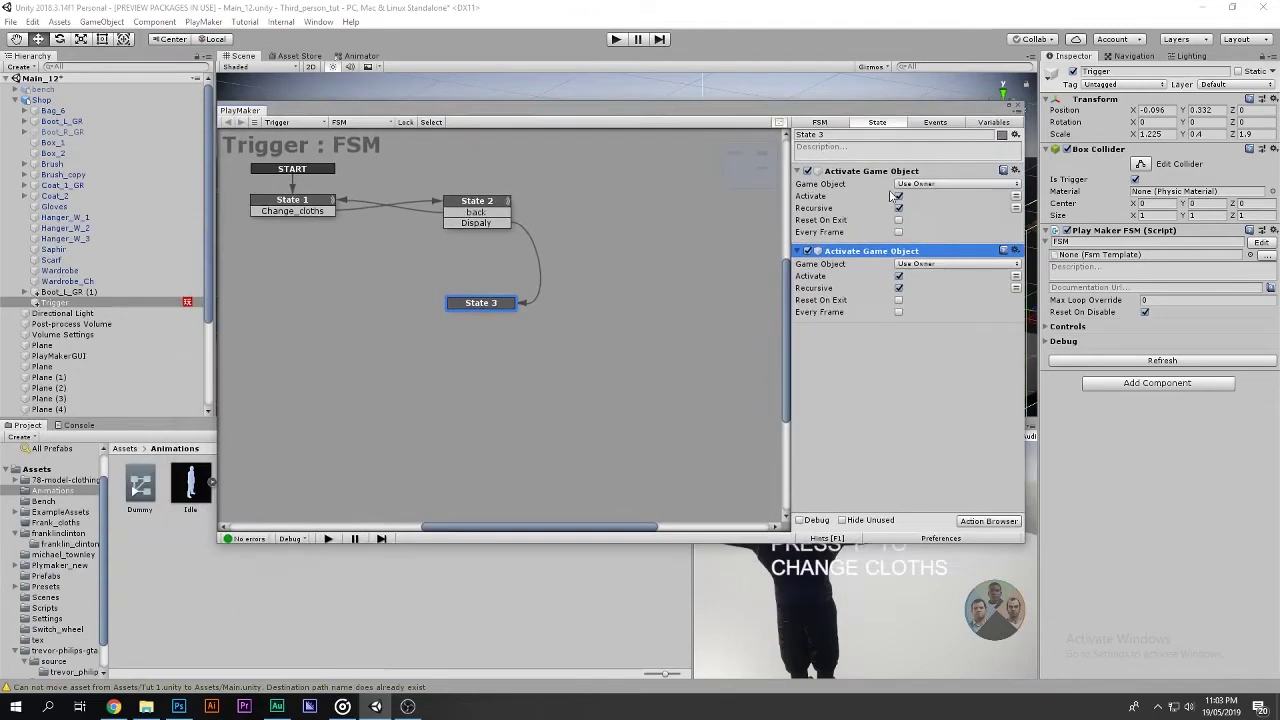
left_click(910, 186)
left_click(915, 212)
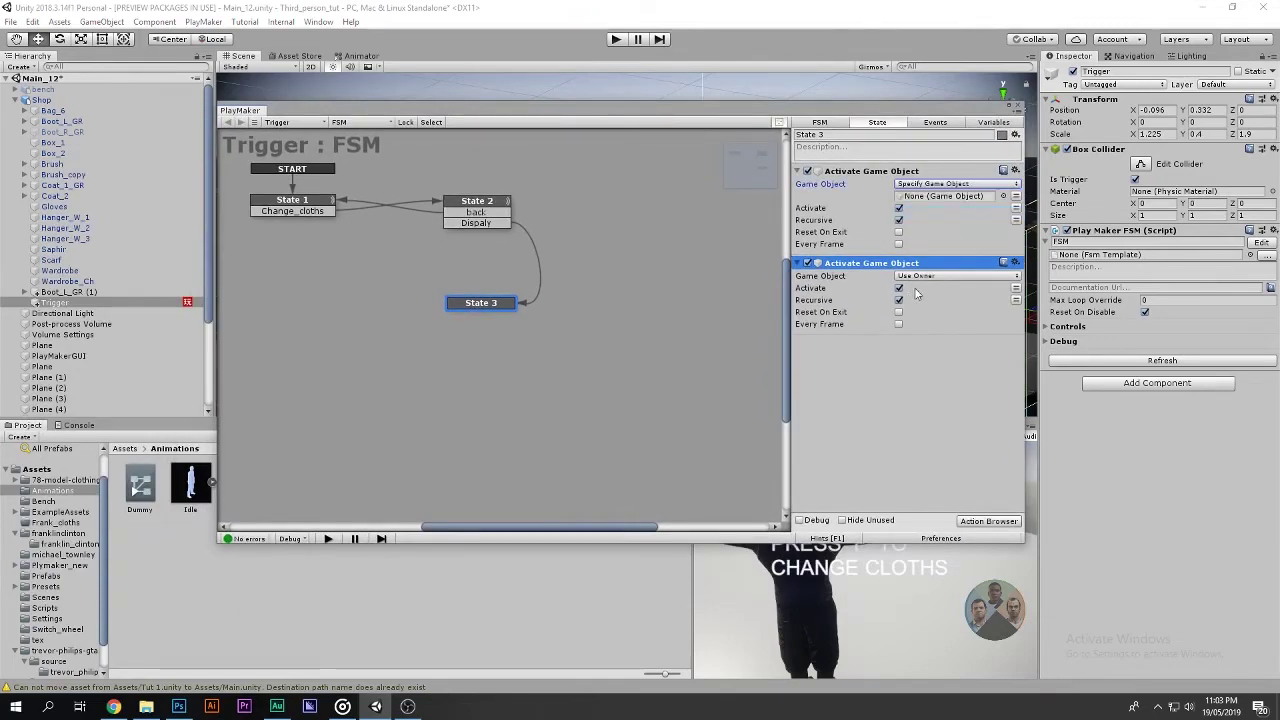
left_click(924, 276)
left_click(930, 305)
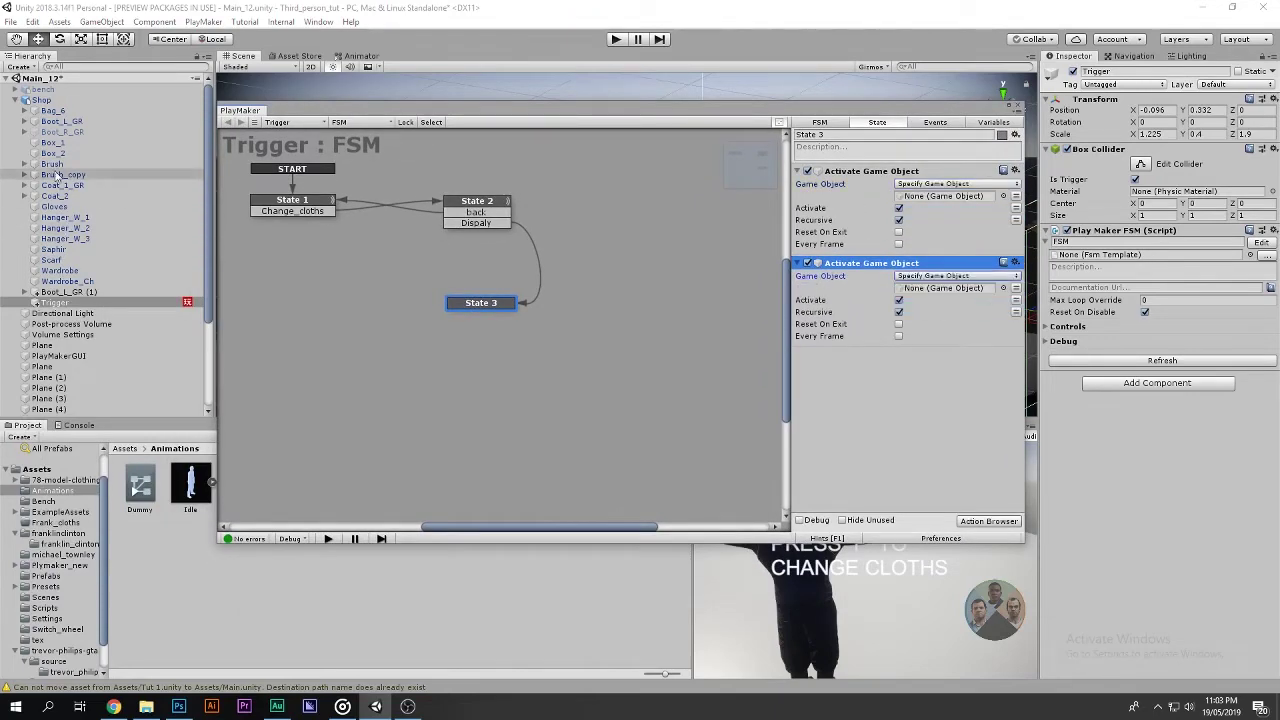
scroll(105, 398, "down", 5)
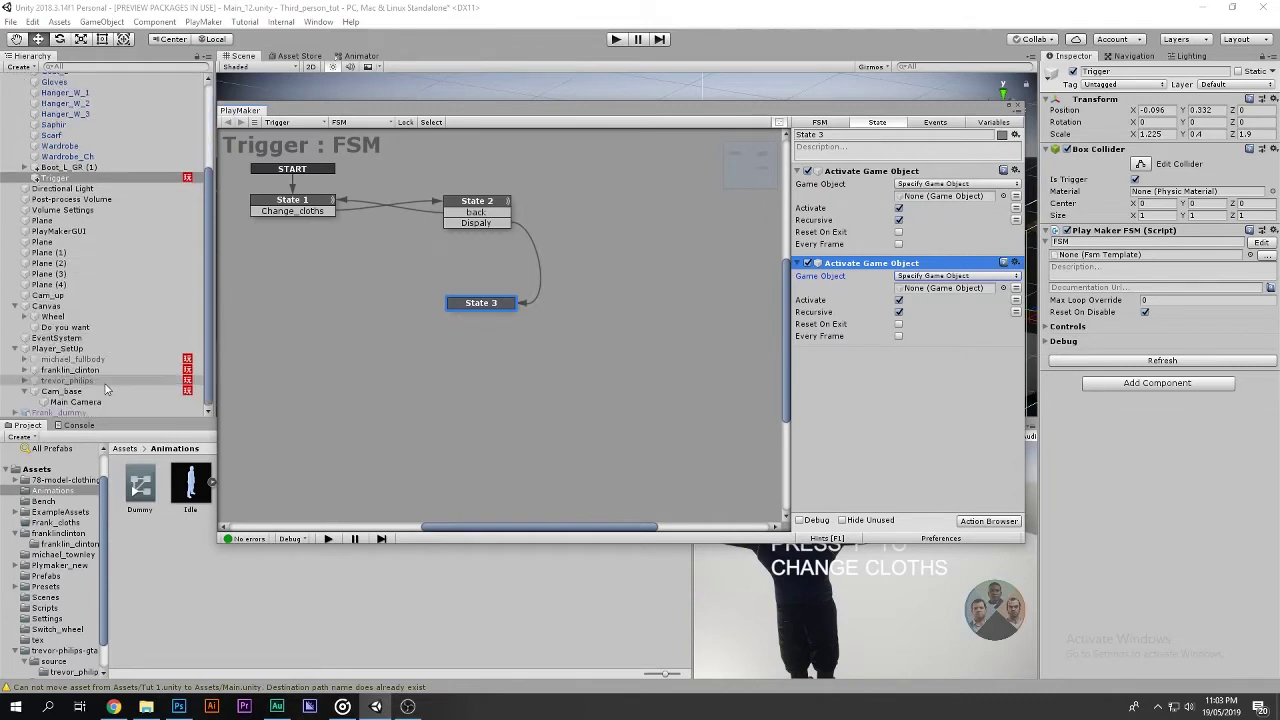
left_click_drag(75, 402, 908, 208)
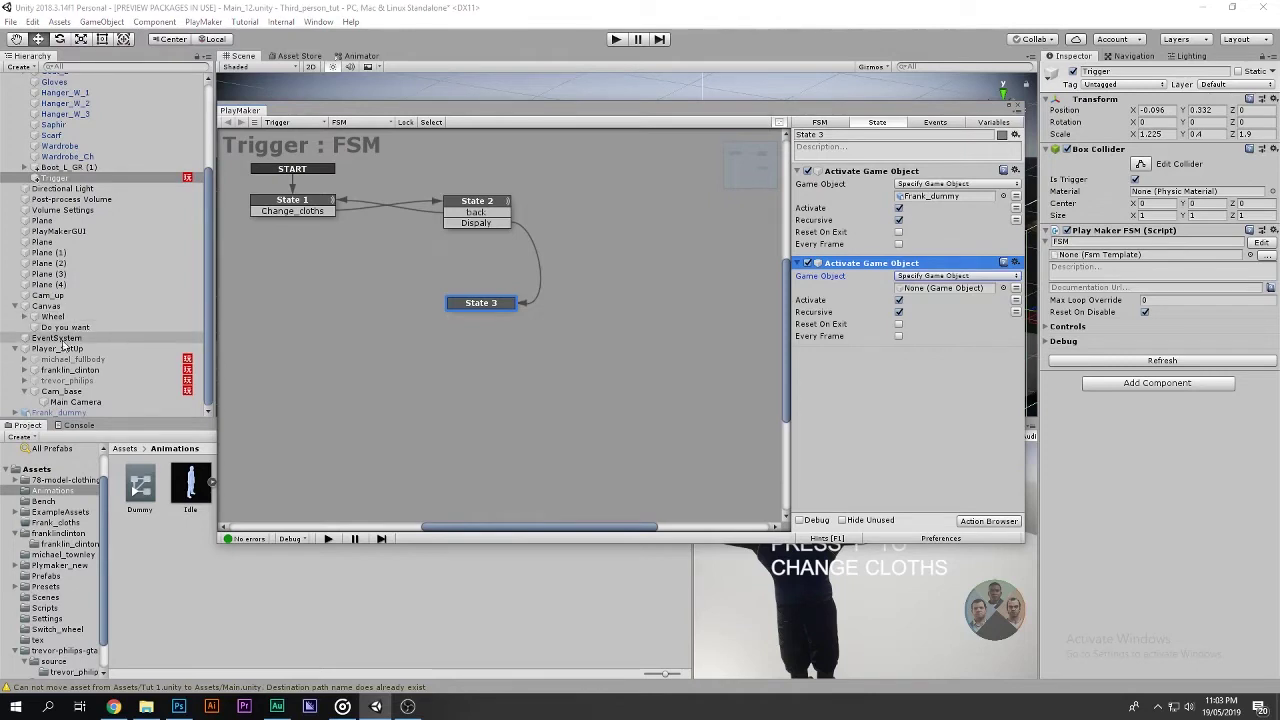
left_click_drag(60, 349, 929, 290)
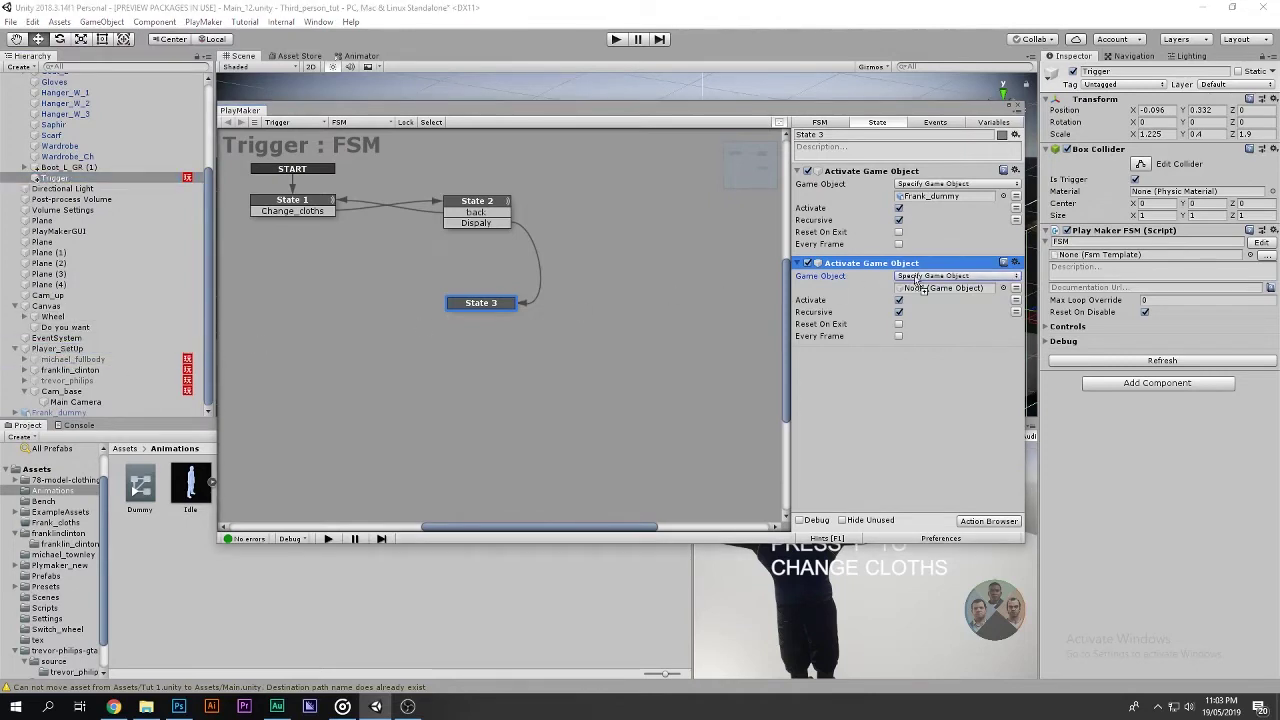
left_click(1019, 105)
key("shift+space")
Play-test: walk Franklin to the wardrobe, press F to swap to the dummy, then stop.
left_click(617, 40)
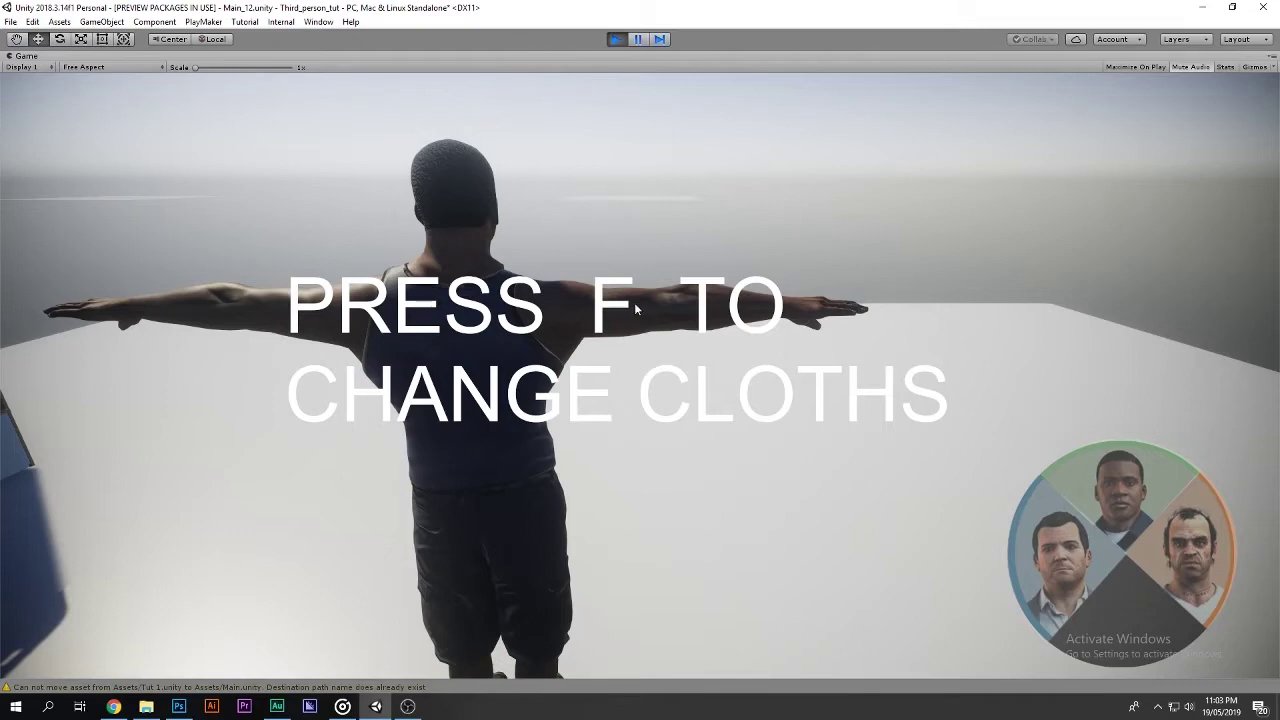
key("w")
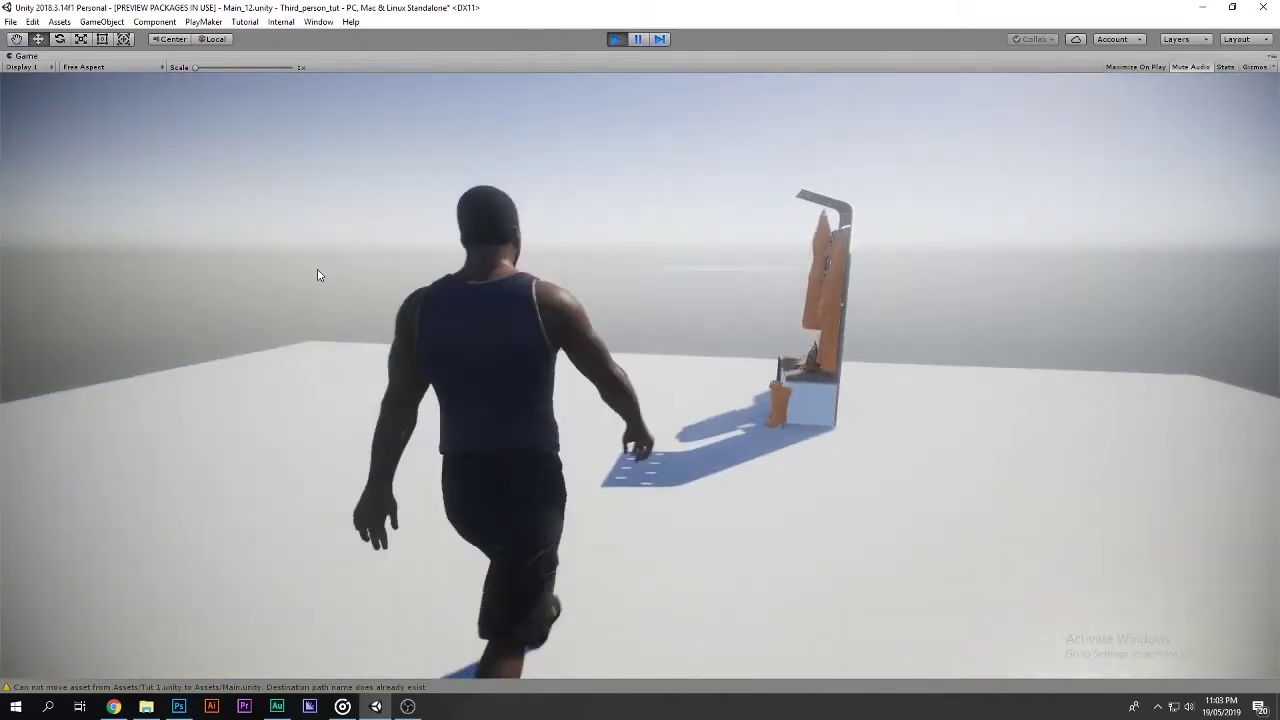
key("w")
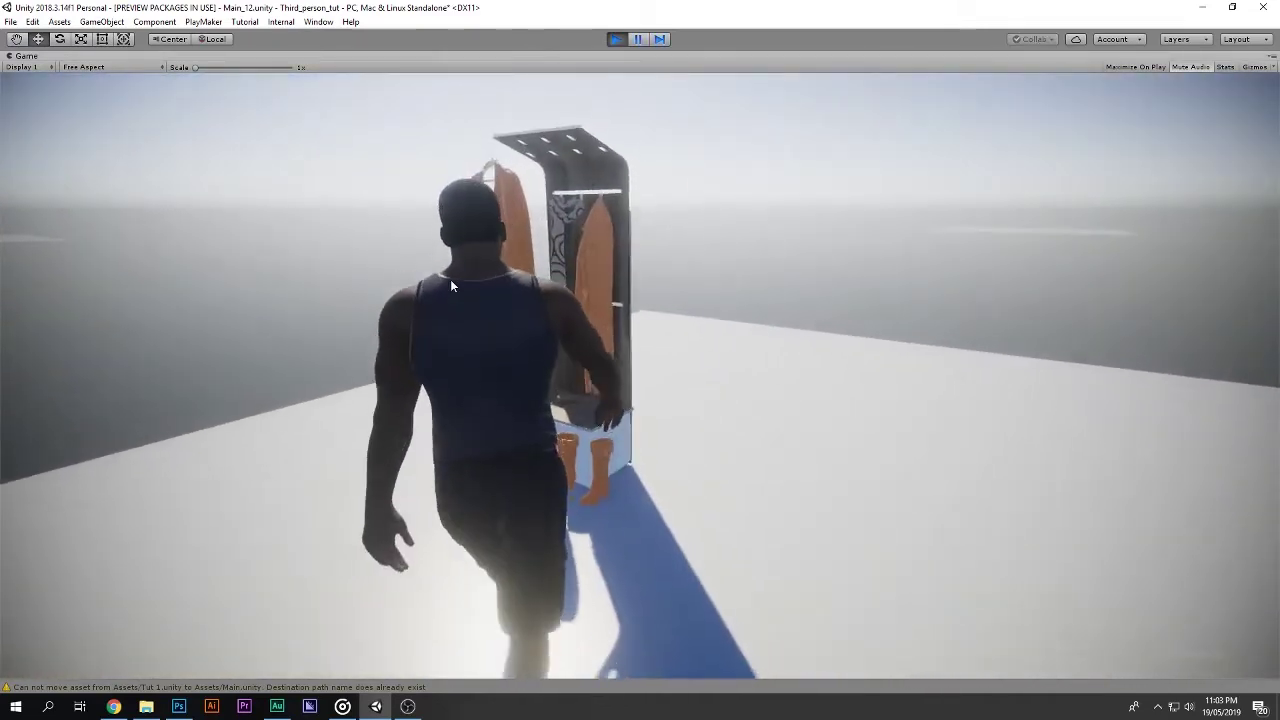
key("f")
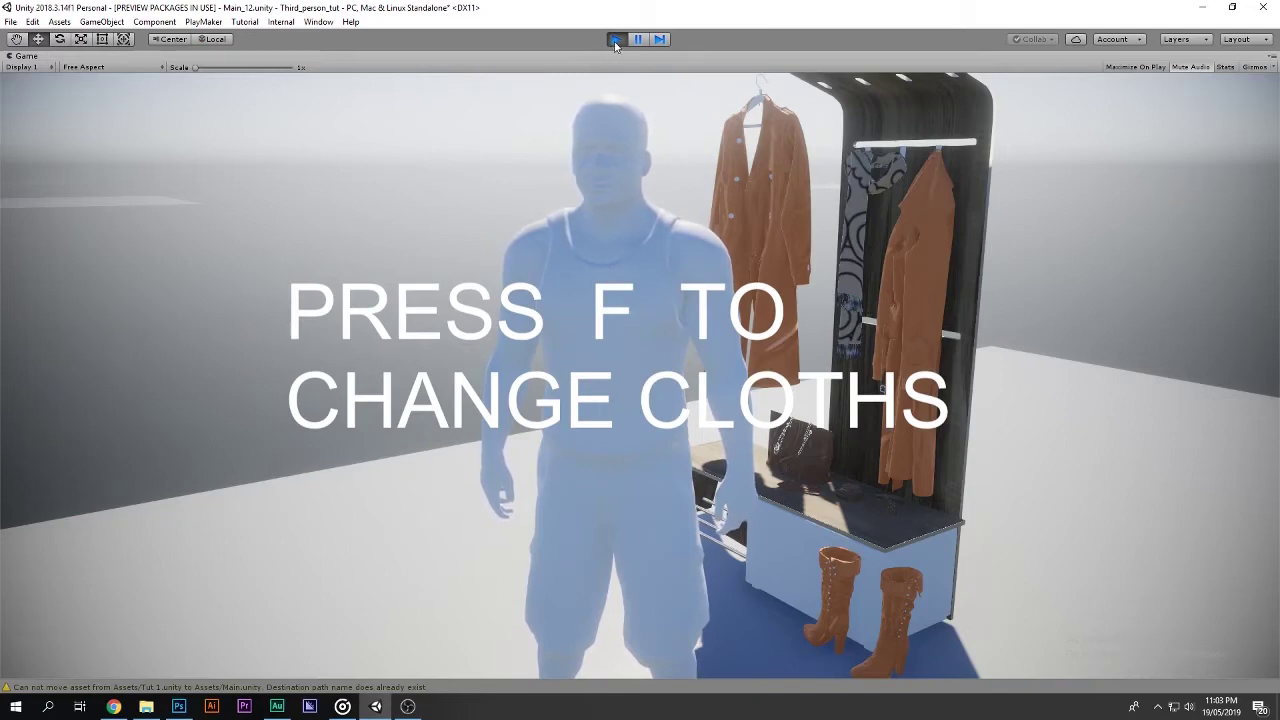
left_click(616, 39)
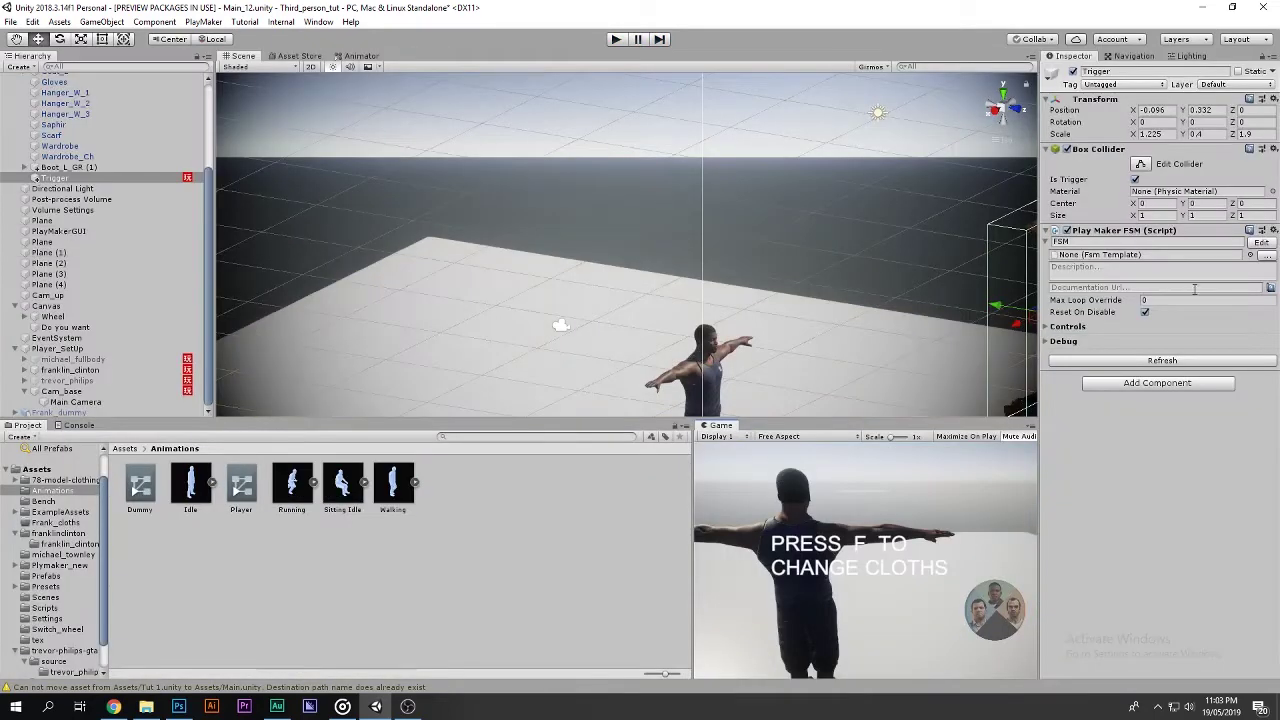
Copy State 2's Do you want activation into State 3 as a deactivation and move it to the top.
left_click(1262, 242)
left_click(484, 299)
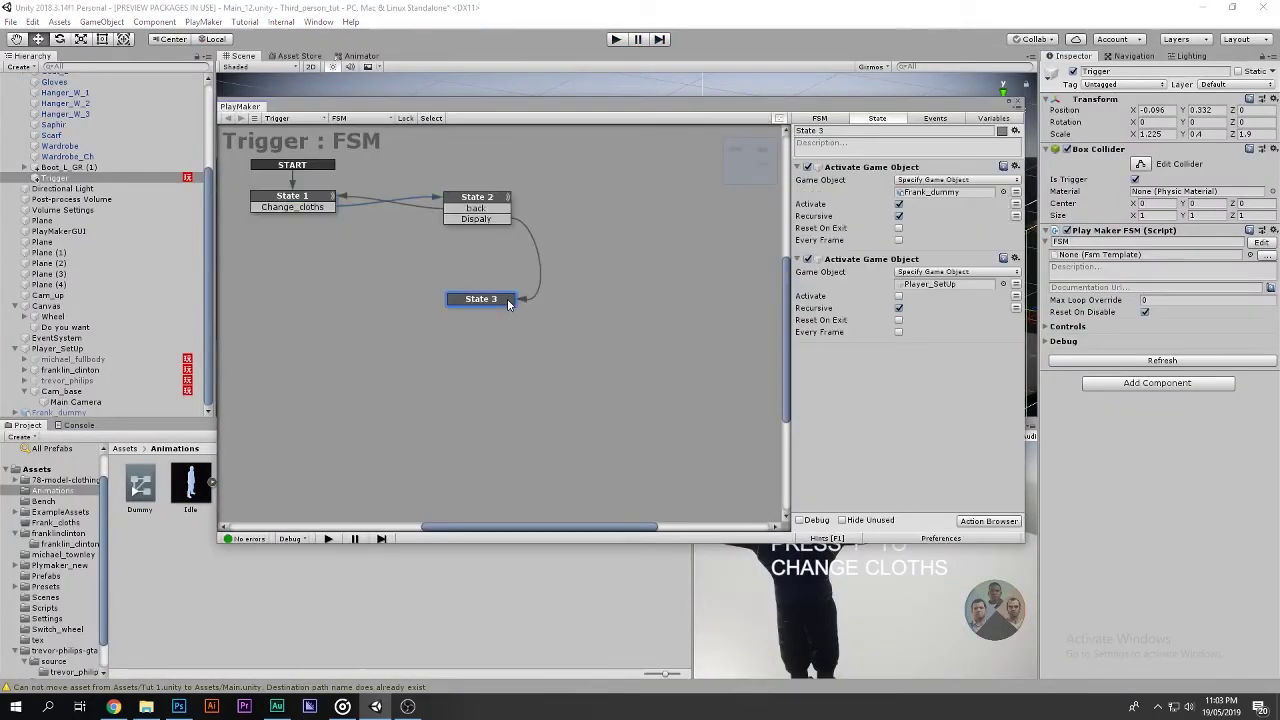
left_click(476, 197)
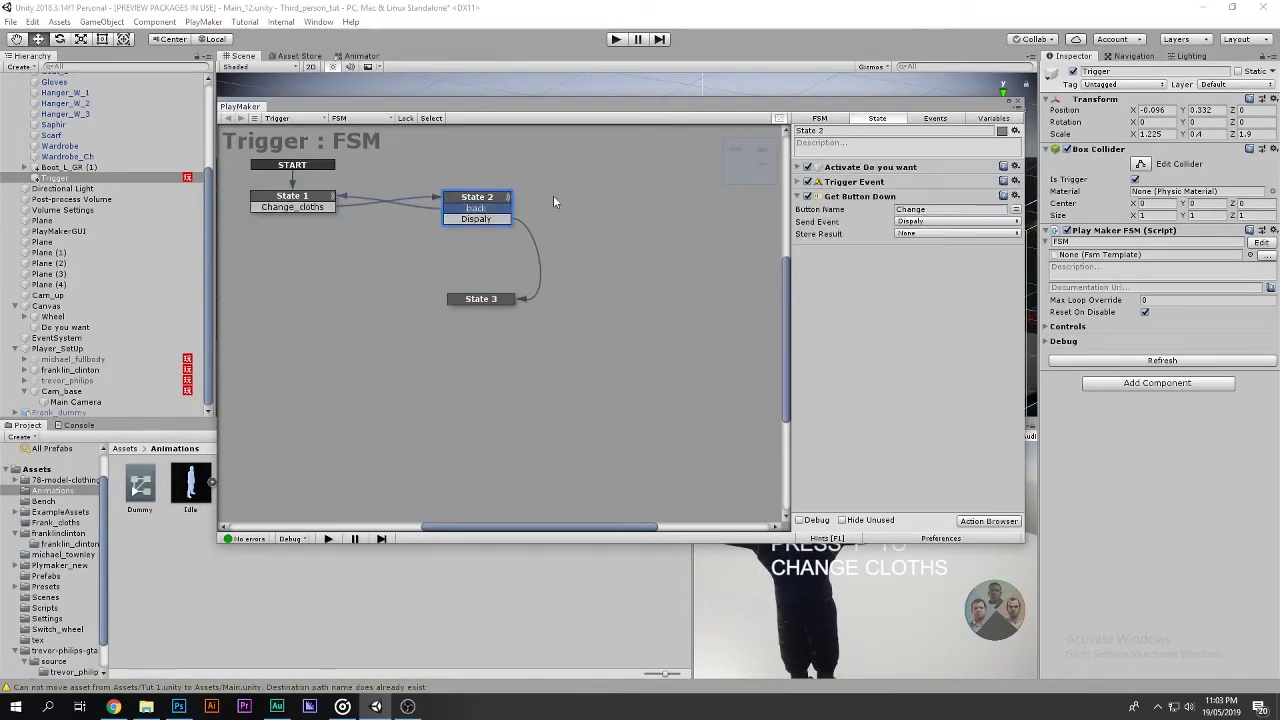
left_click(797, 167)
left_click(874, 170)
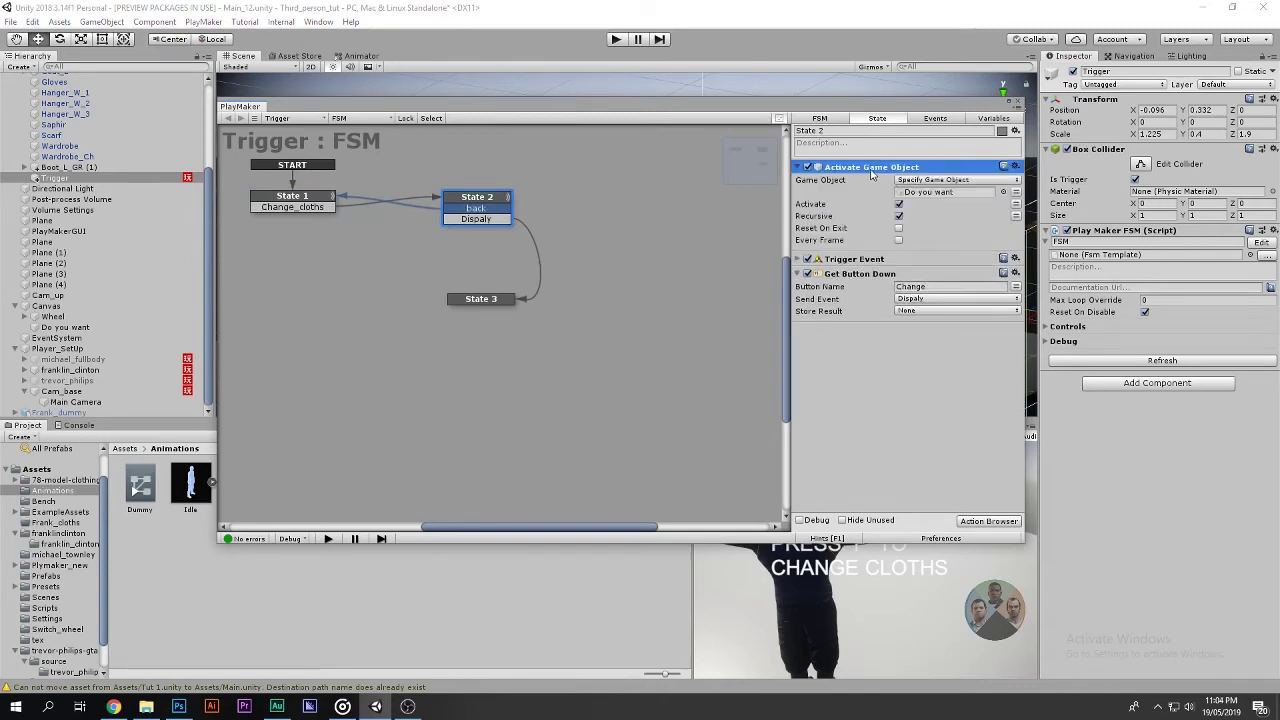
left_click(481, 299)
left_click(929, 350)
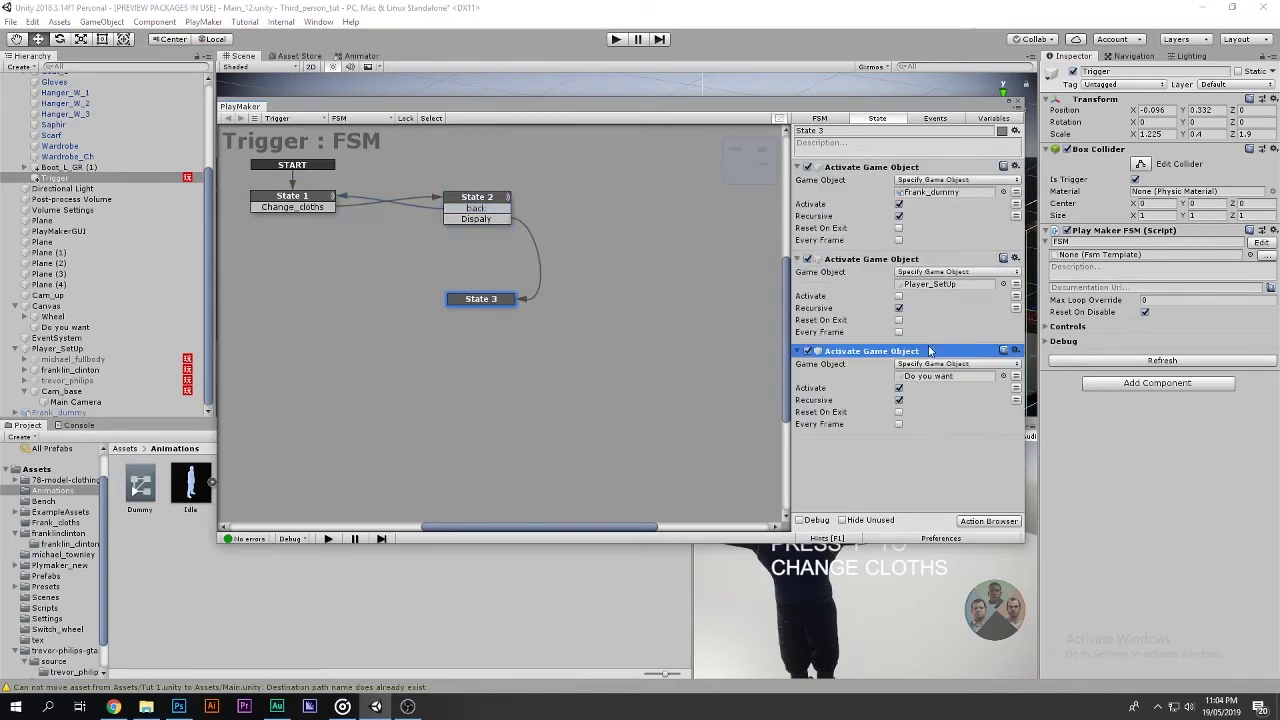
left_click(898, 388)
right_click(876, 352)
left_click(930, 474)
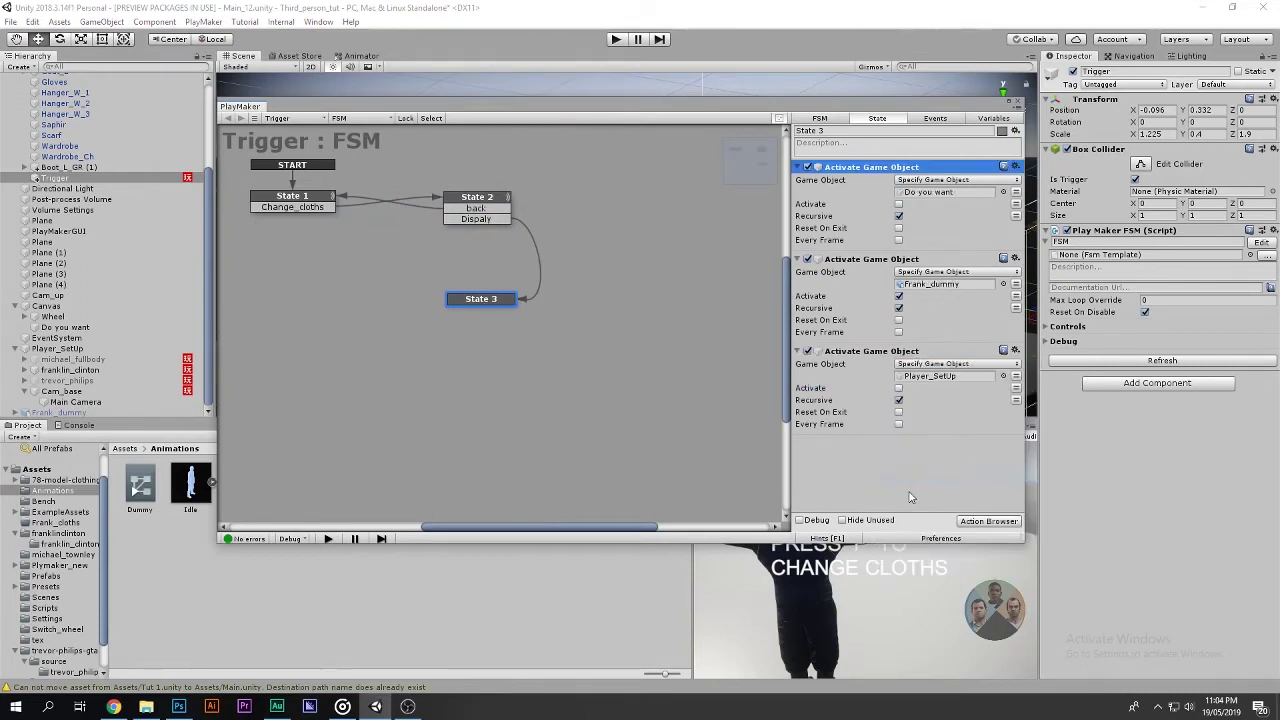
left_click(910, 497)
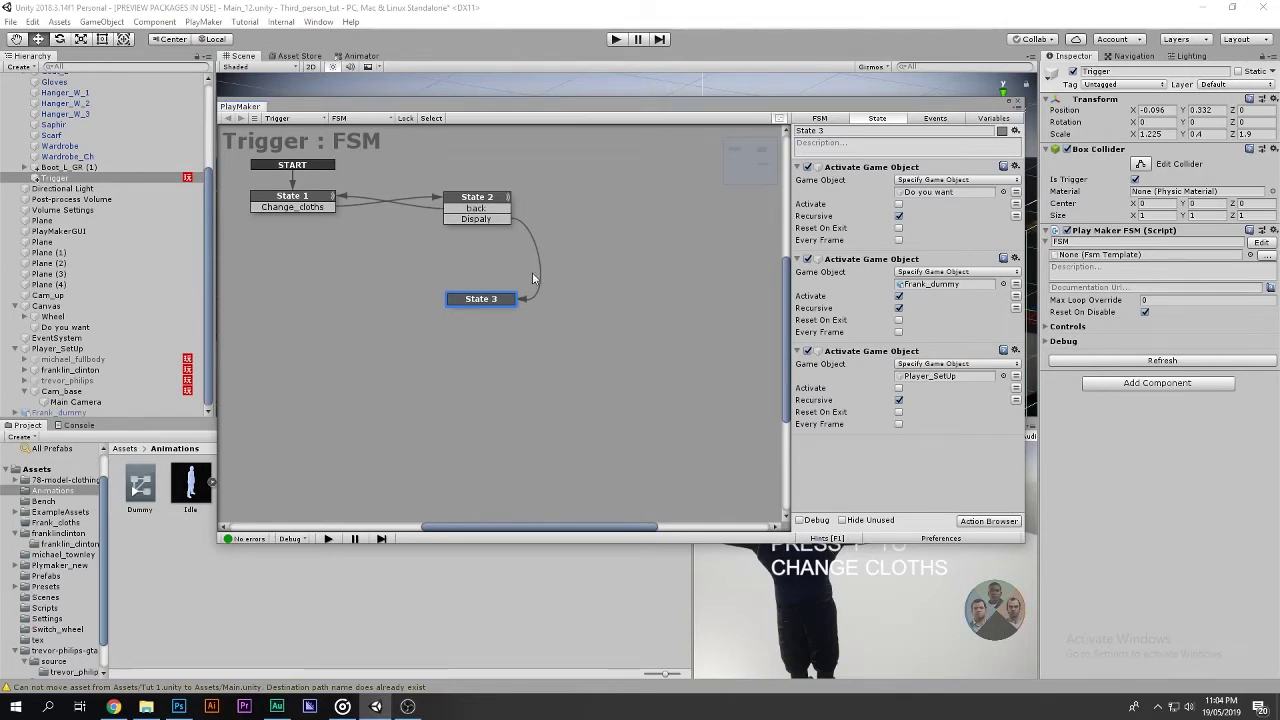
Add a Camera Fade In action at the top of State 3's action list.
double_click(904, 440)
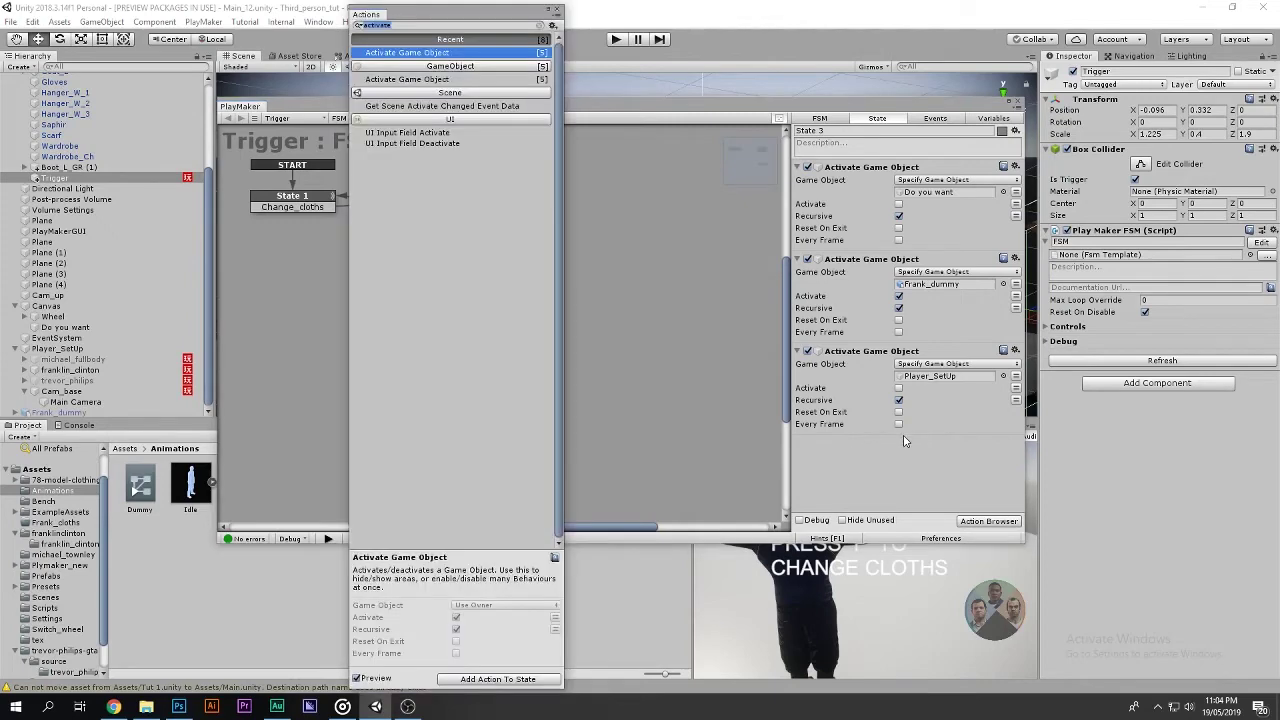
type("cam")
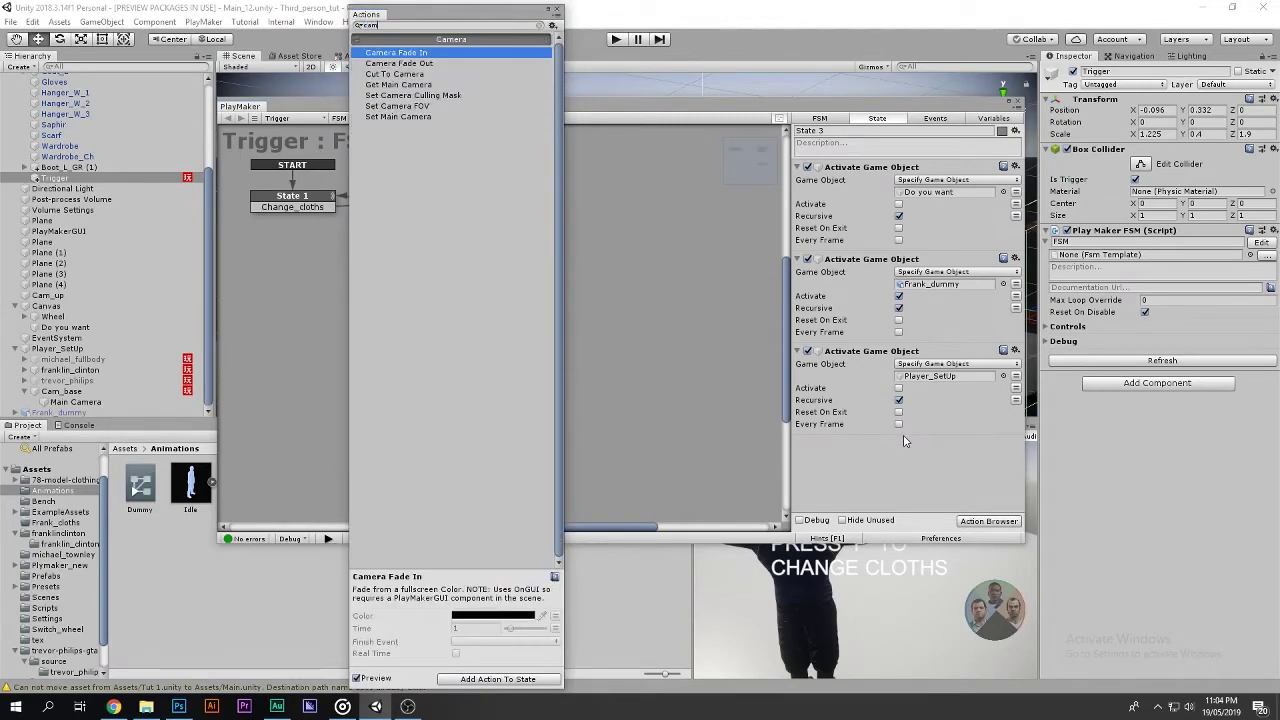
left_click_drag(904, 440, 904, 440)
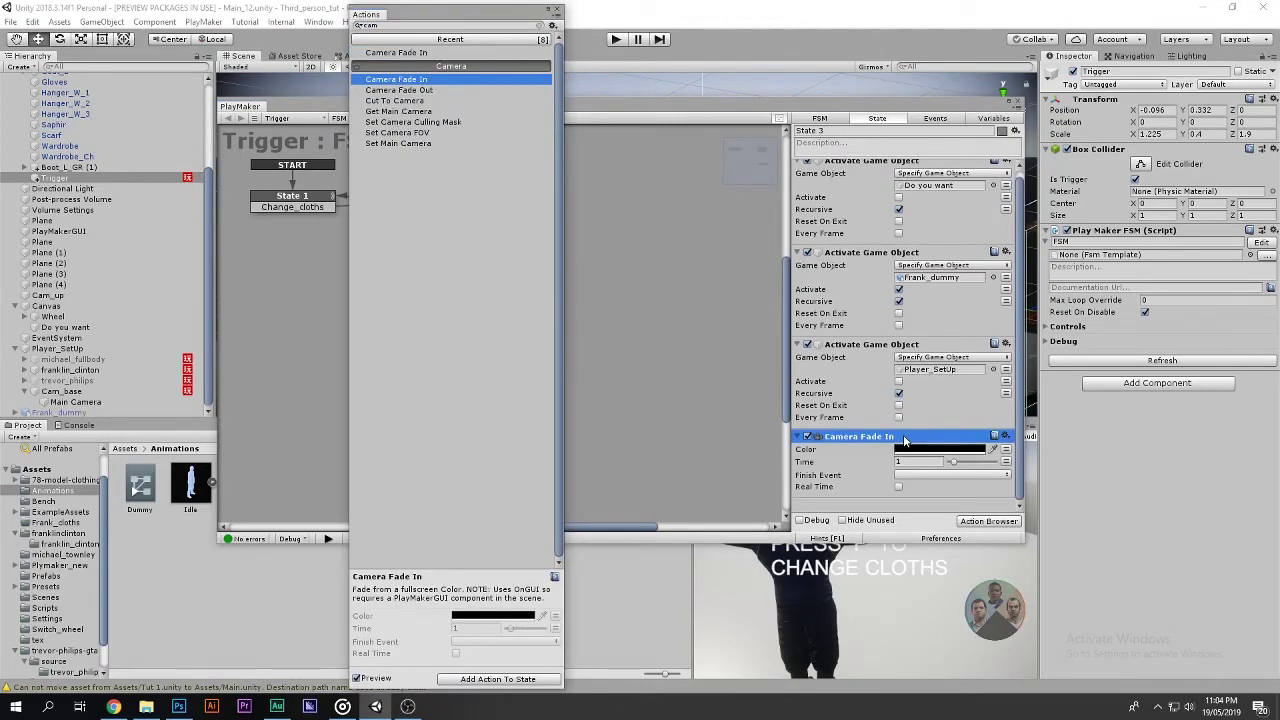
left_click(557, 9)
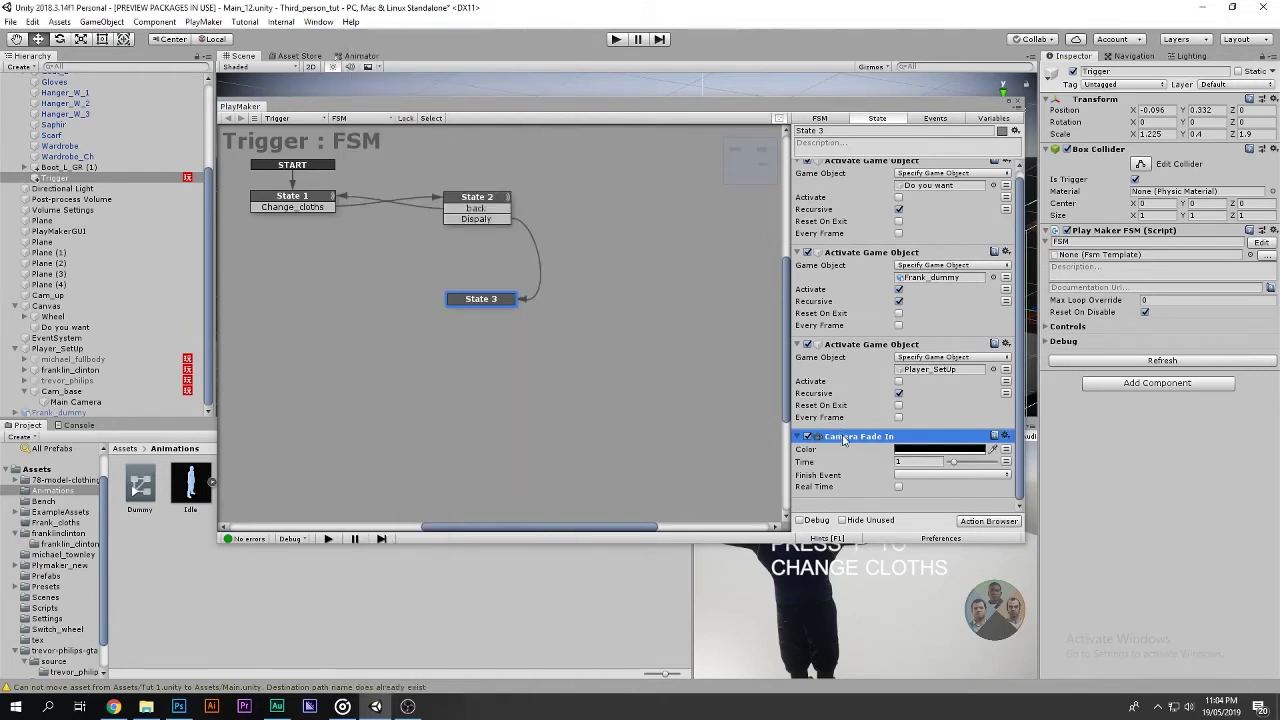
right_click(843, 438)
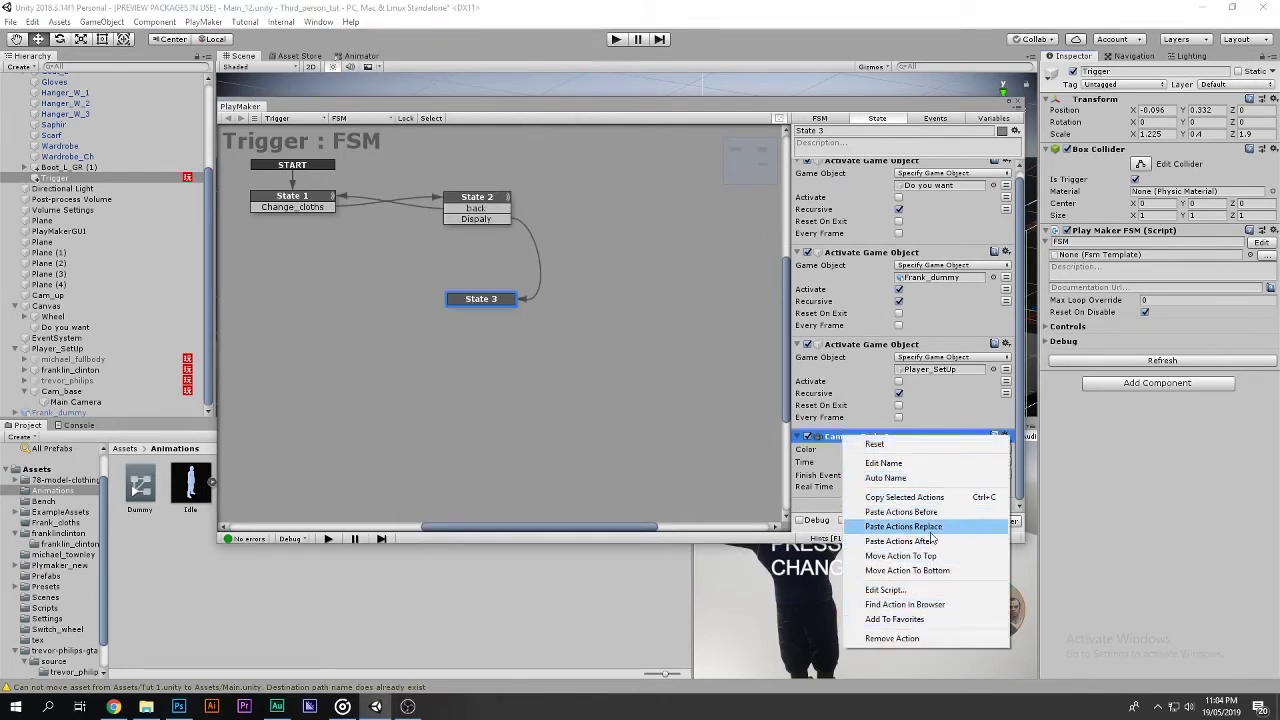
left_click(900, 556)
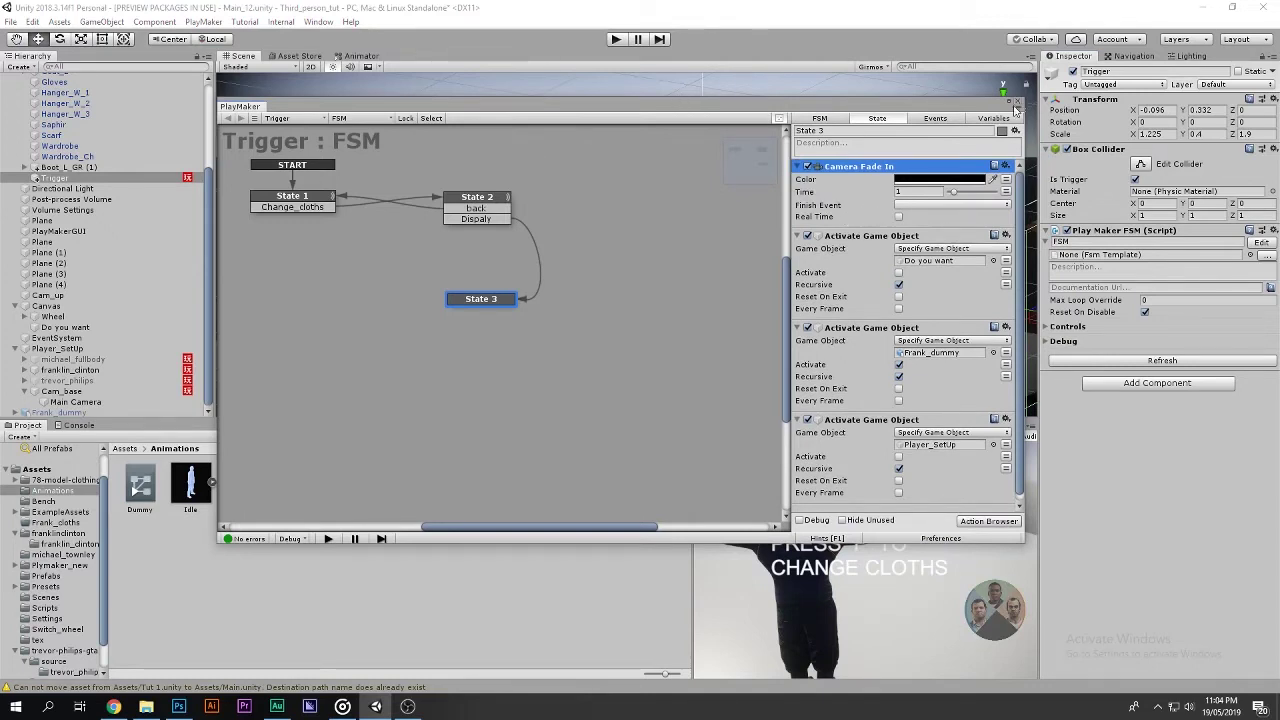
left_click(807, 166)
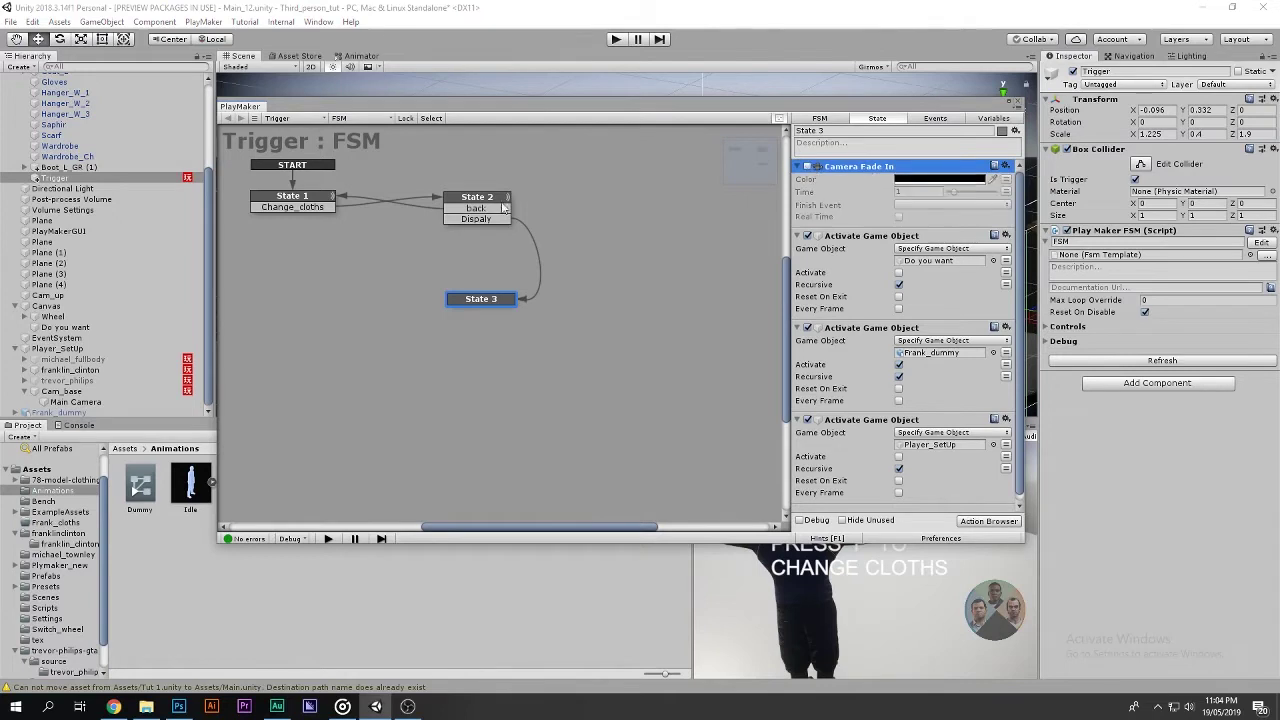
Add a Camera Fade Out action to State 2 and set its finish event.
left_click(505, 207)
double_click(925, 388)
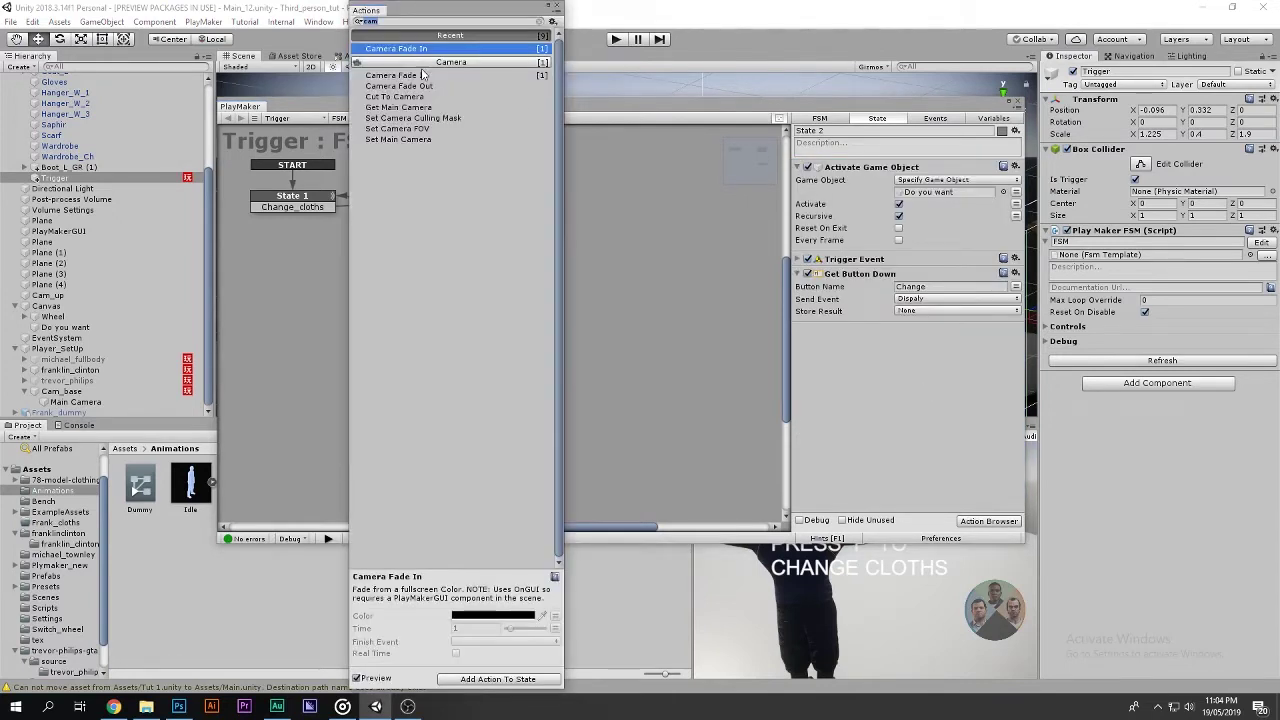
double_click(400, 86)
left_click(559, 14)
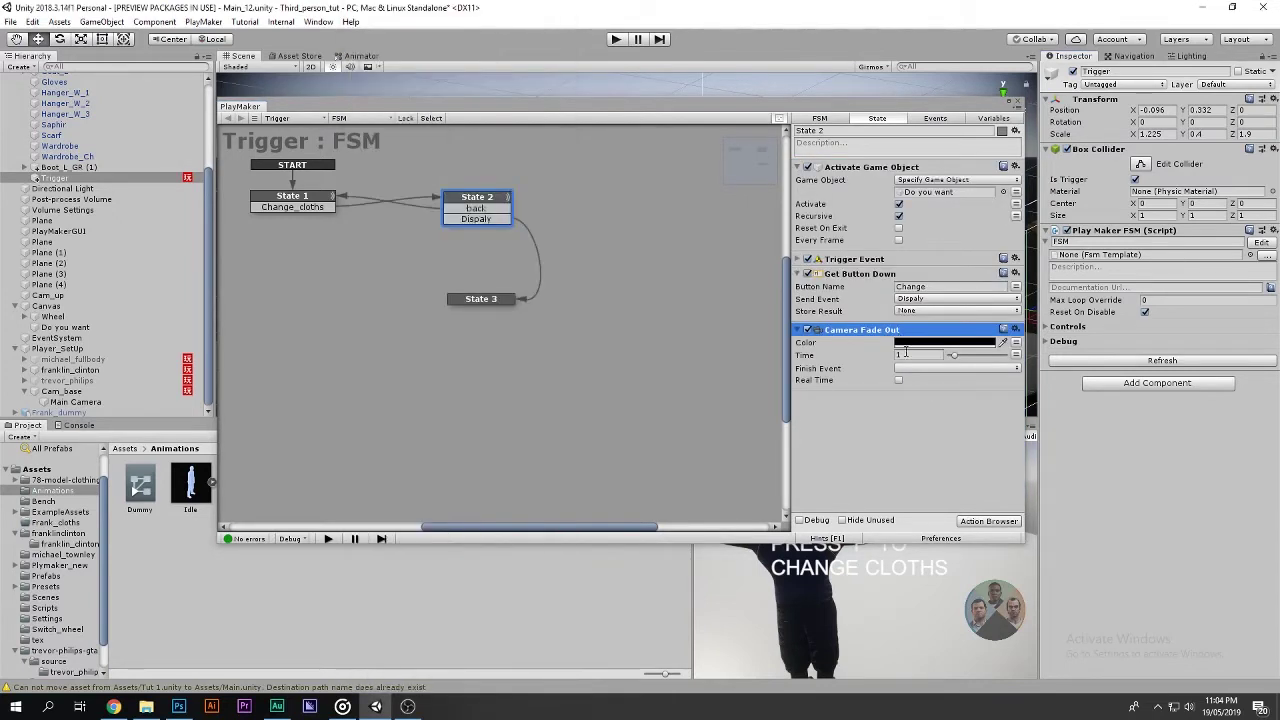
left_click(911, 369)
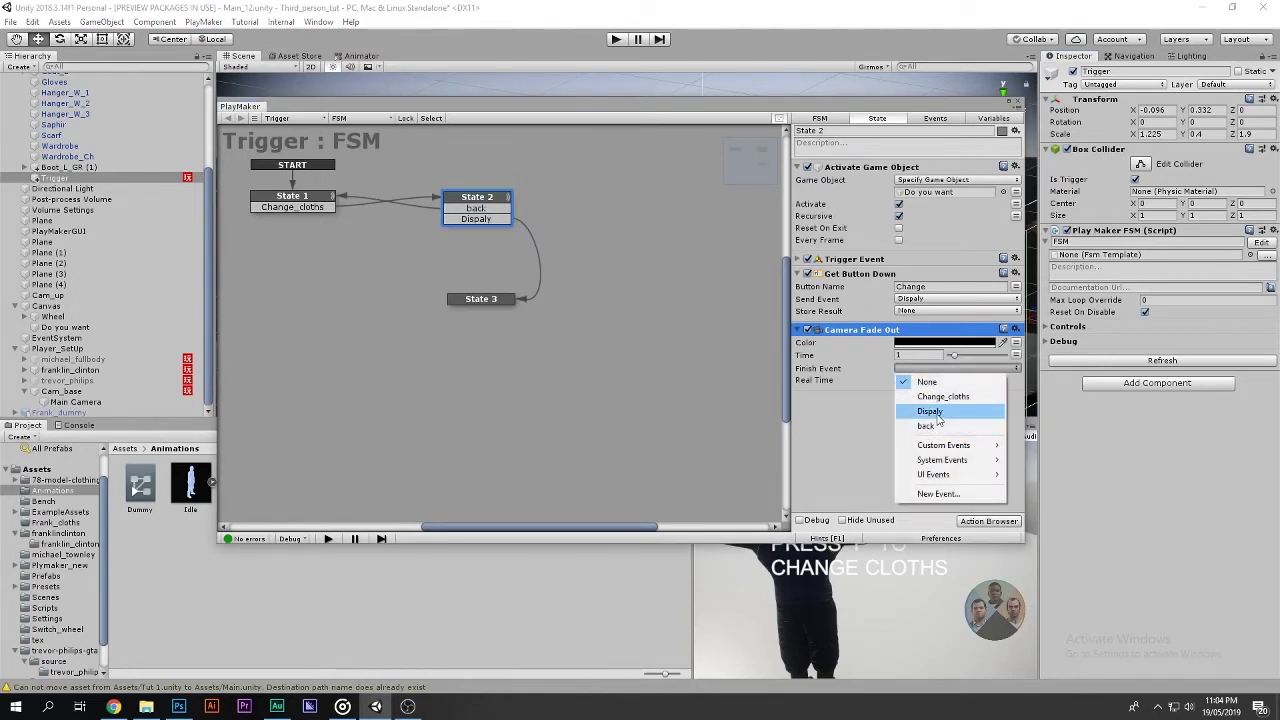
left_click(887, 420)
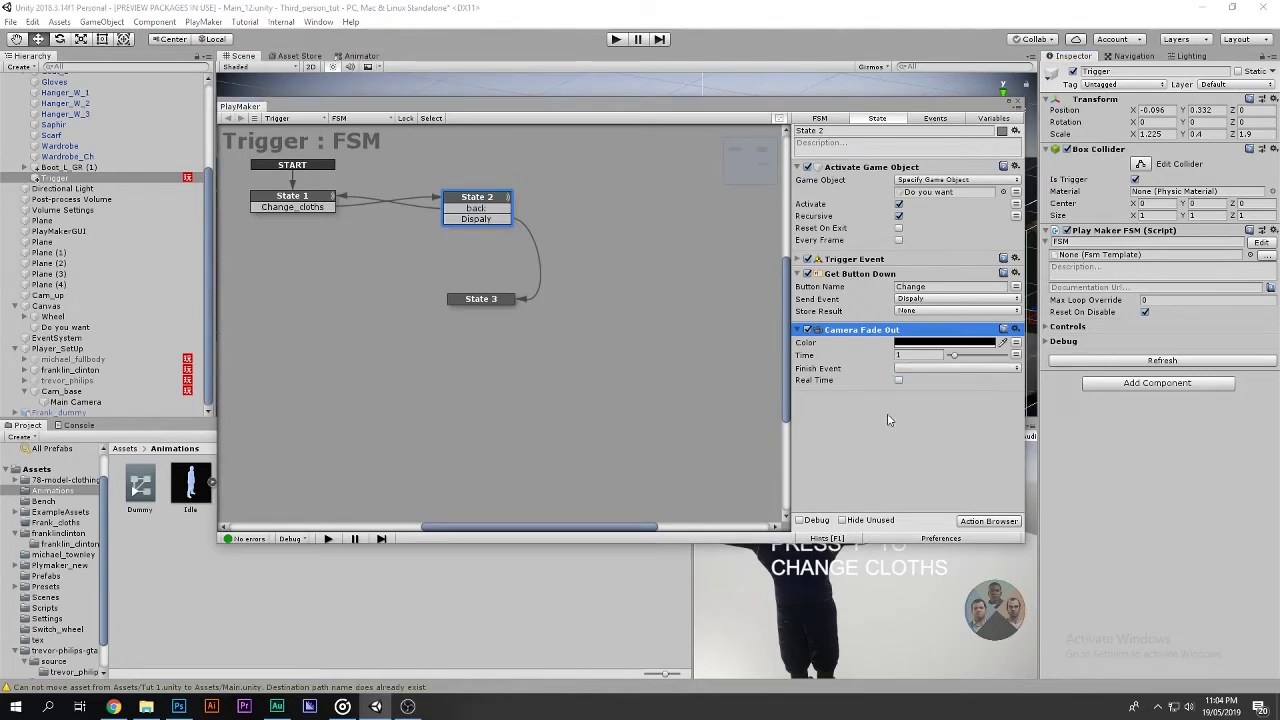
Reselect State 3 to review its Camera Fade In and three Activate Game Object actions.
left_click(589, 300)
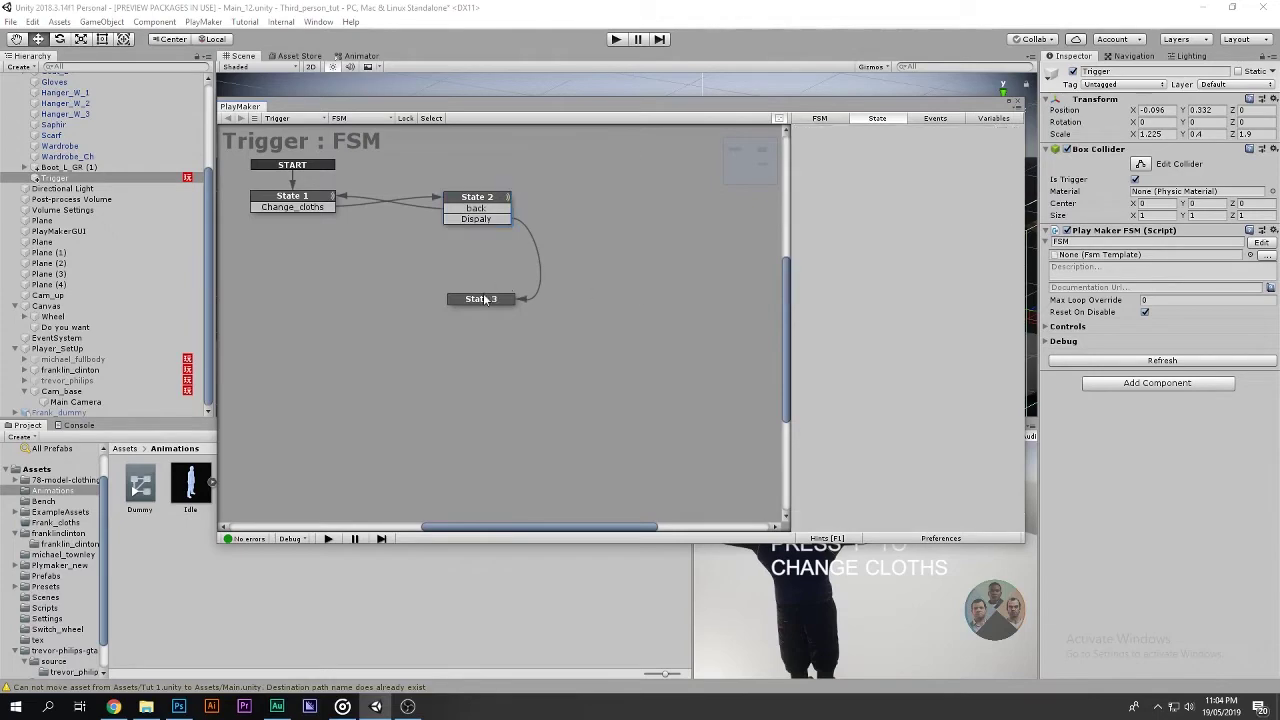
left_click(506, 299)
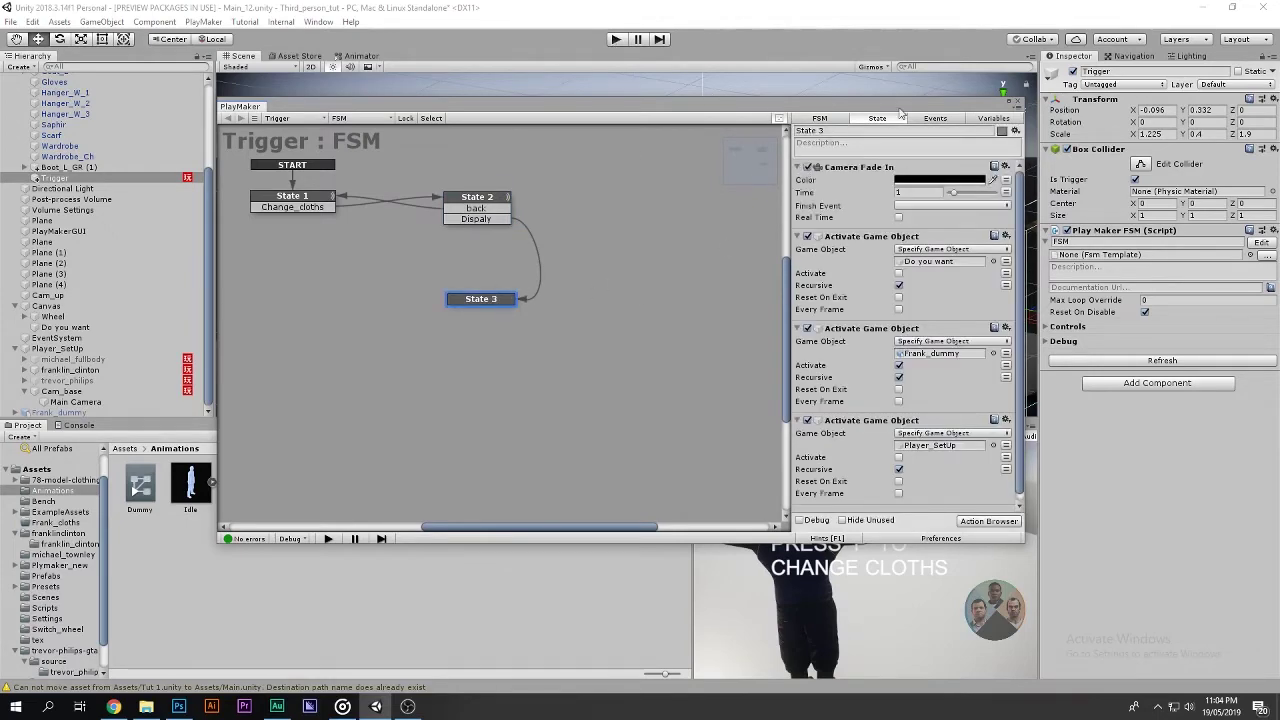
left_click_drag(900, 113, 420, 177)
Play-test the scene by walking Franklin to the wardrobe and triggering the clothes change with F.
left_click(617, 40)
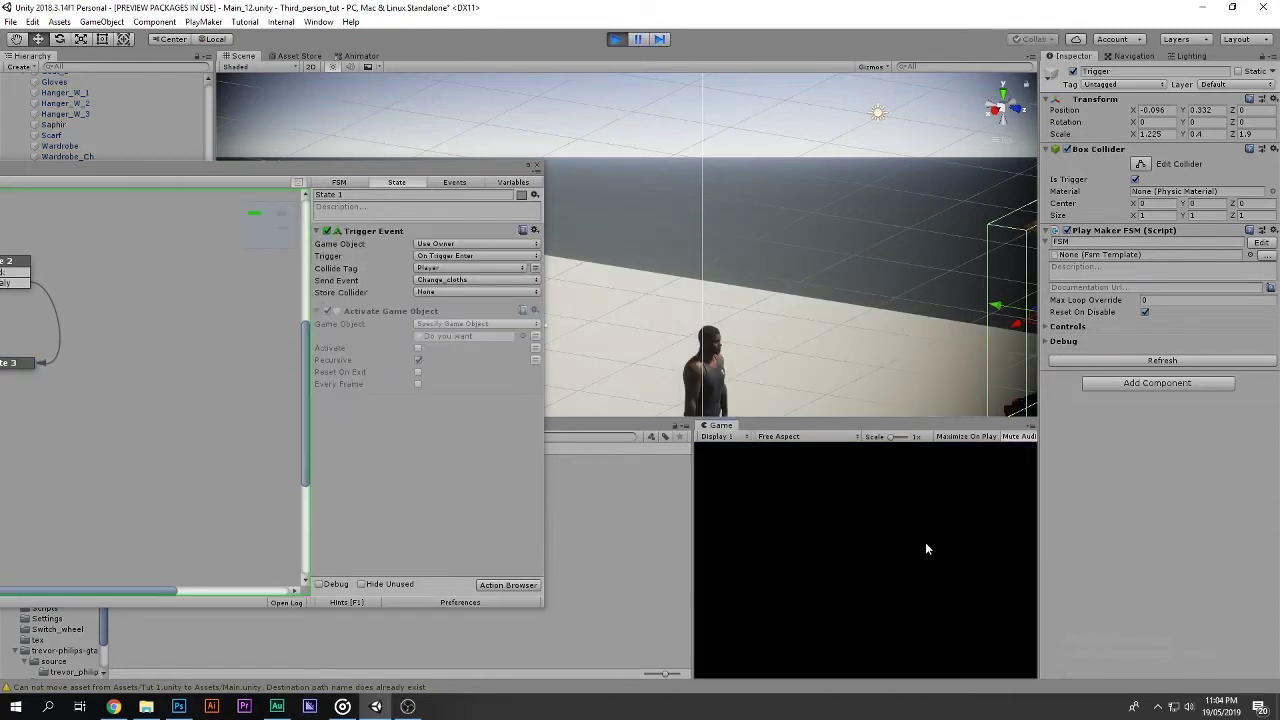
key("w")
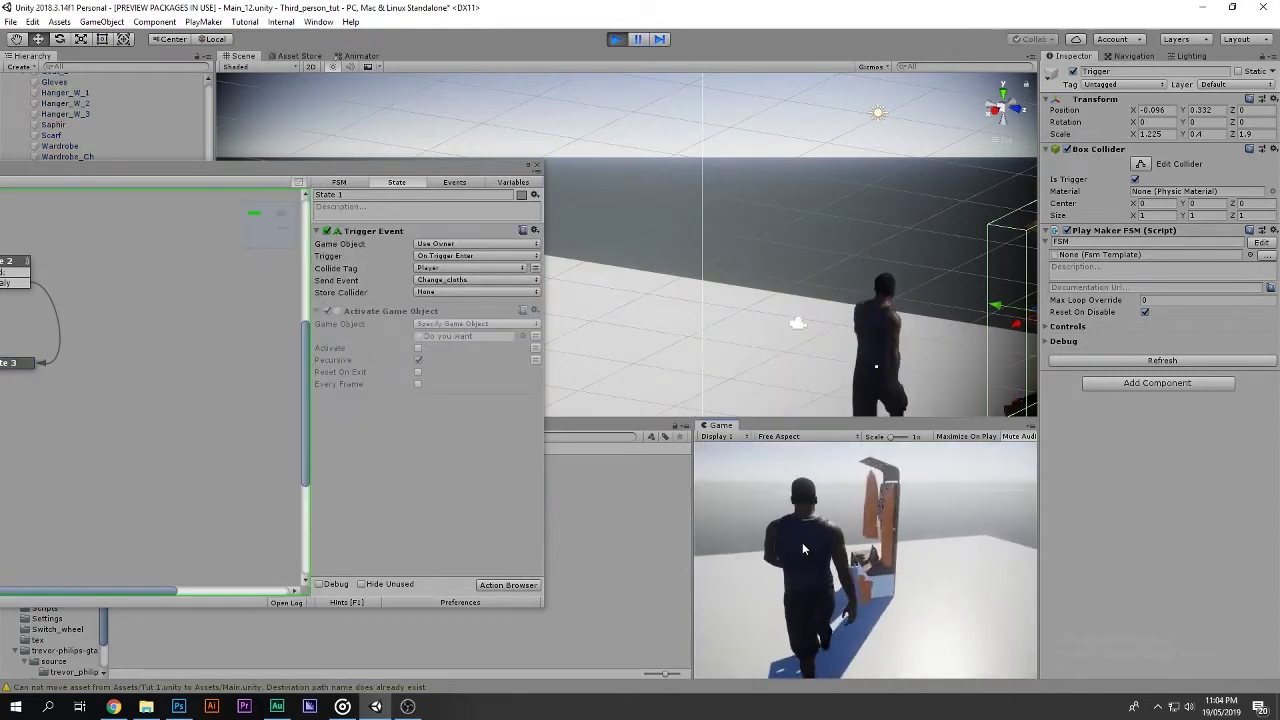
key("f")
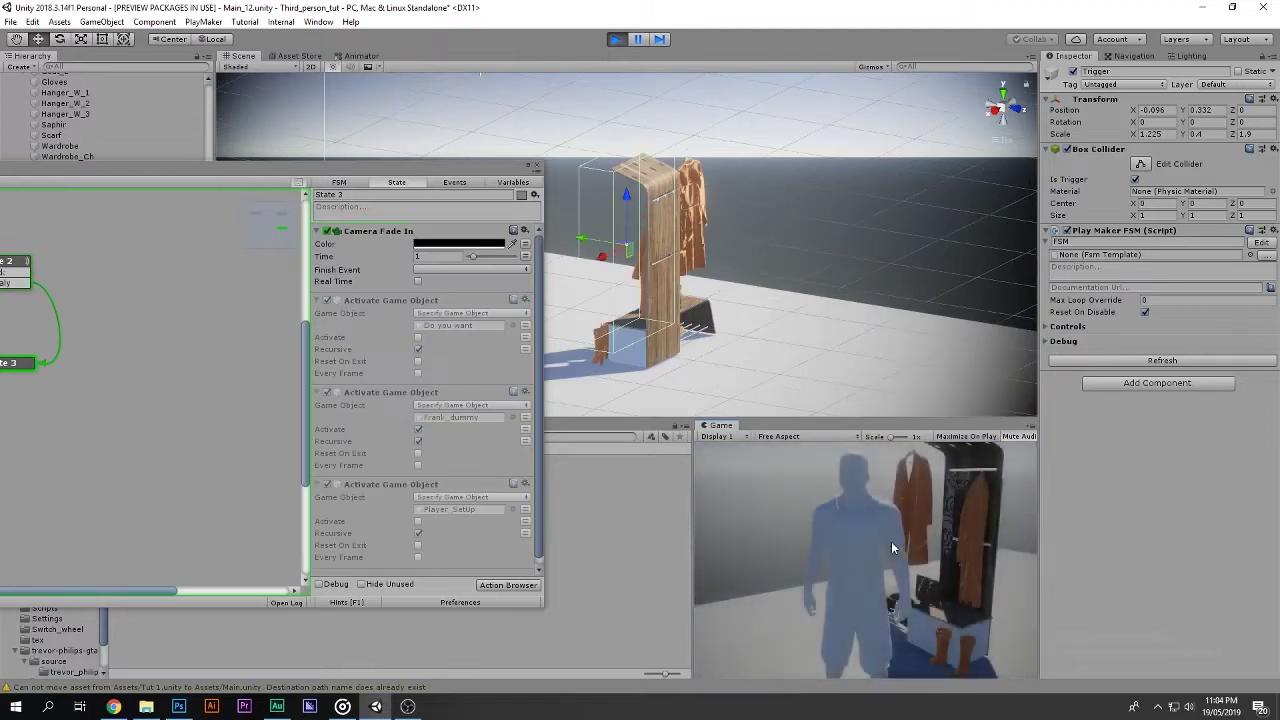
left_click(616, 39)
Set State 3's Camera Fade In time to 2 and close the PlayMaker window.
left_click(424, 256)
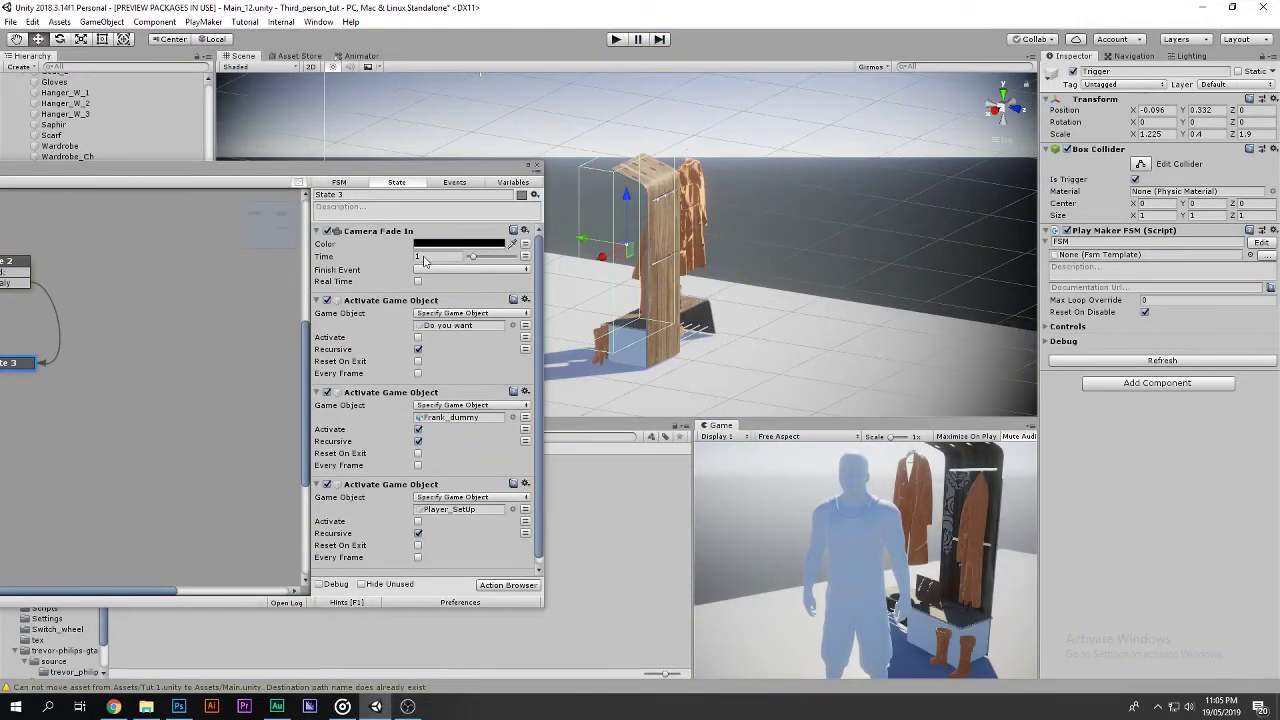
type("2")
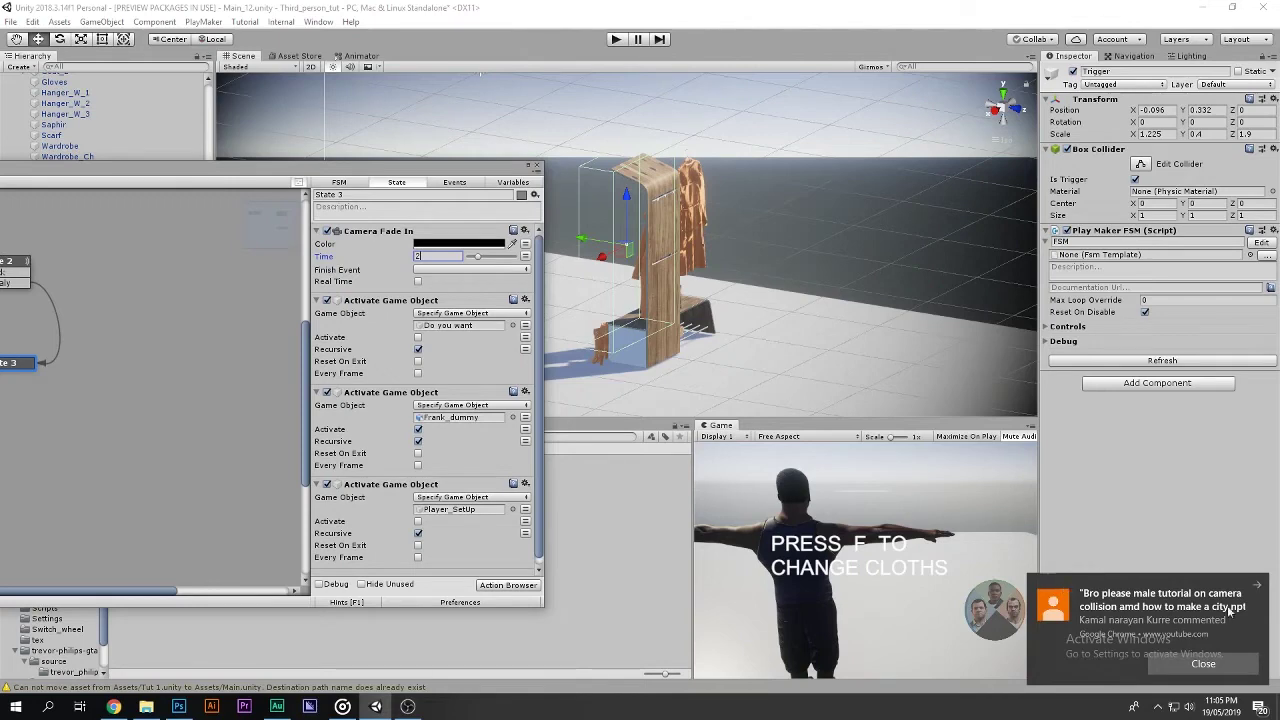
left_click(1257, 589)
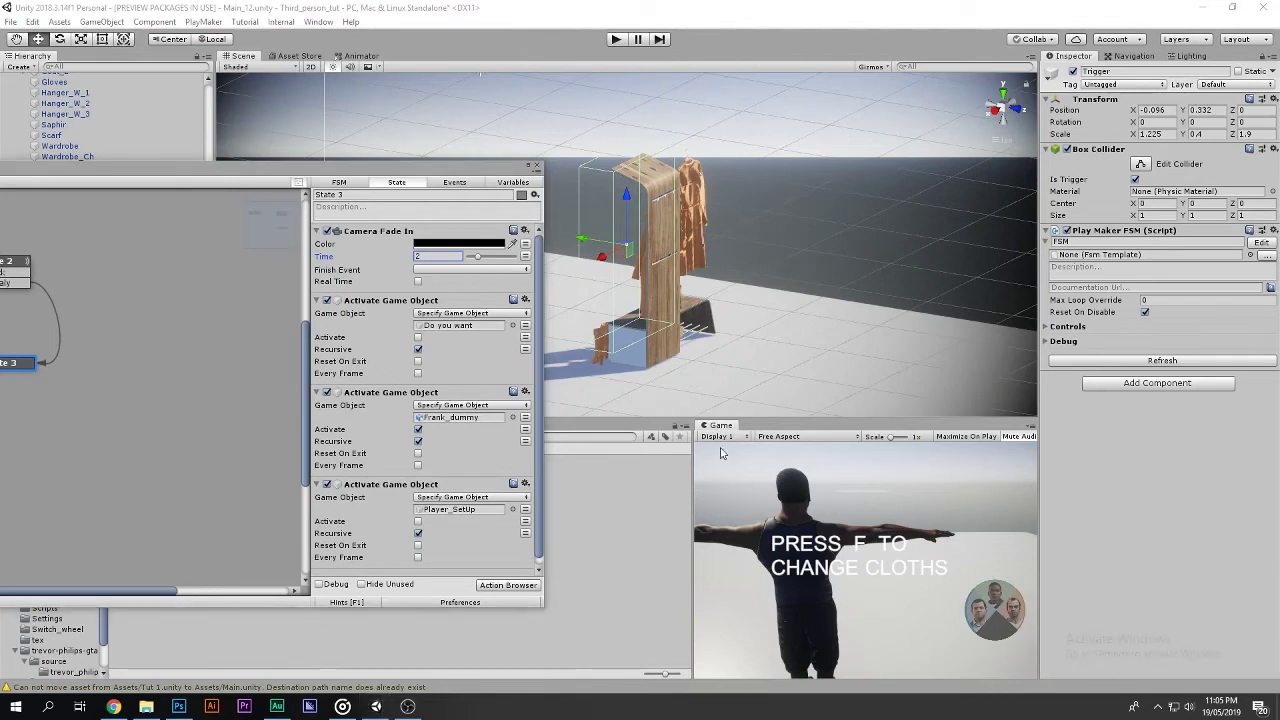
left_click(537, 166)
Play-test again, walking to the rack and pressing F to check the clothes swap.
left_click(615, 38)
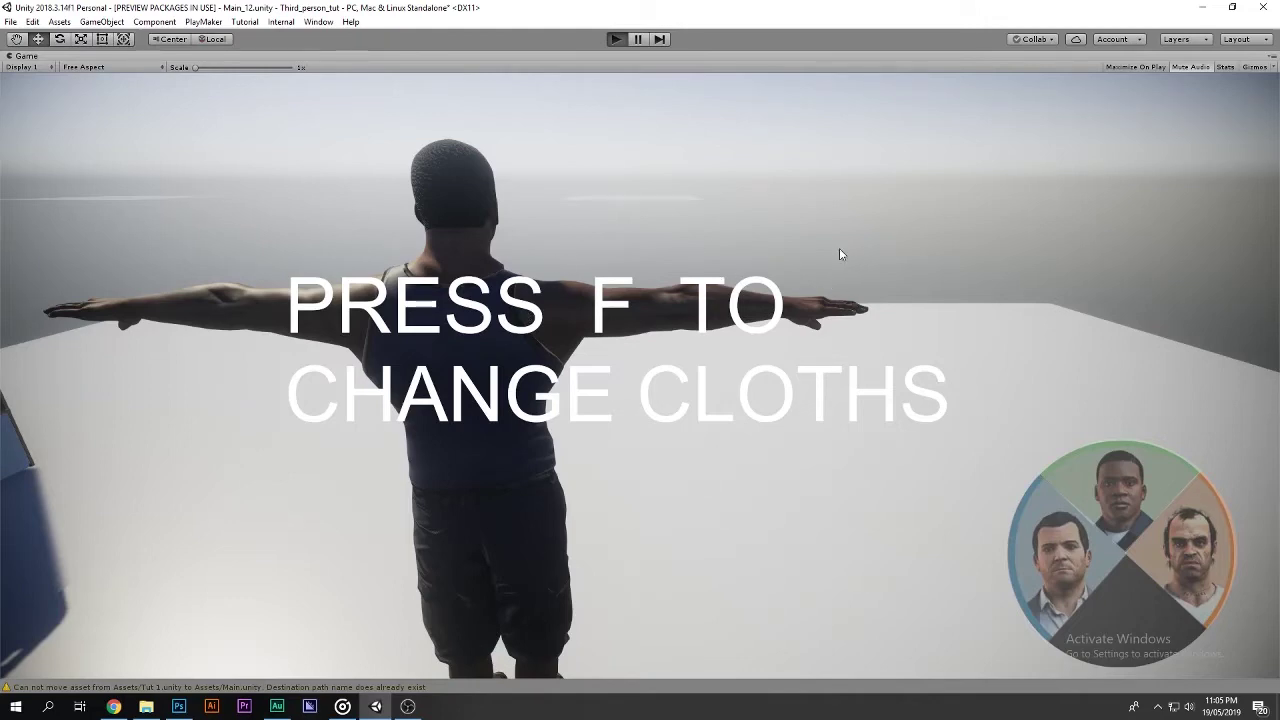
key("w")
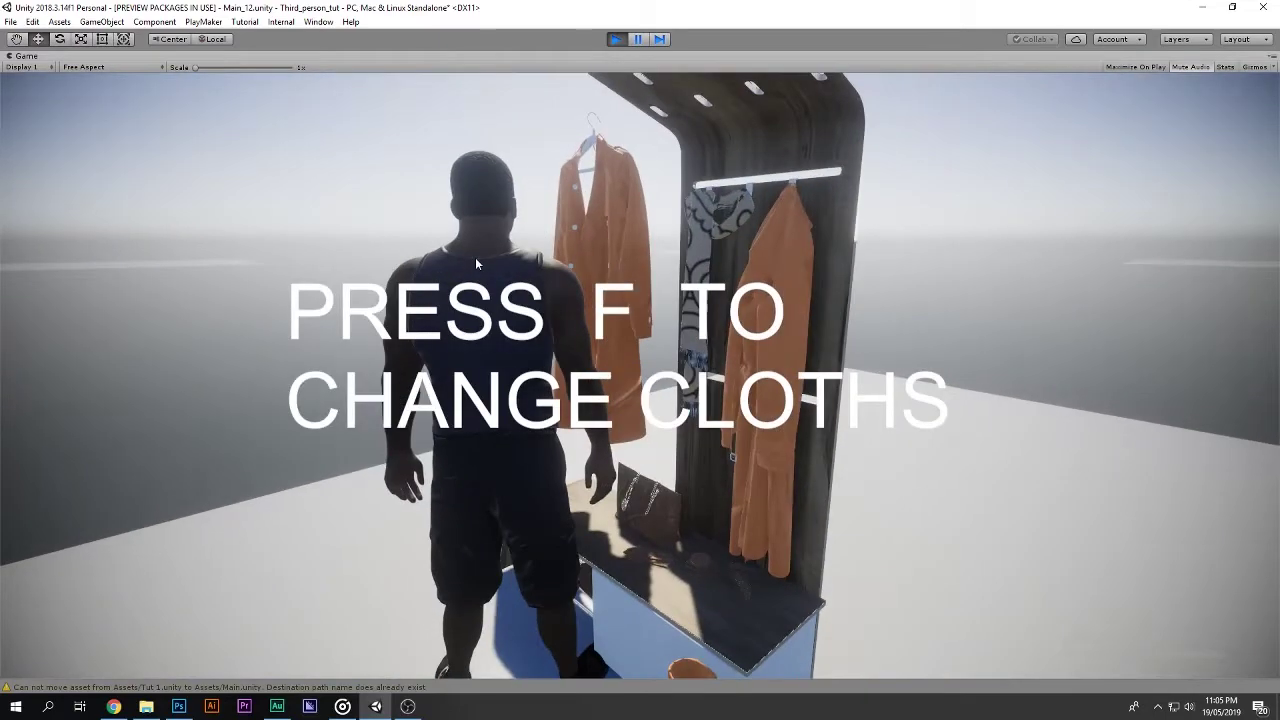
key("f")
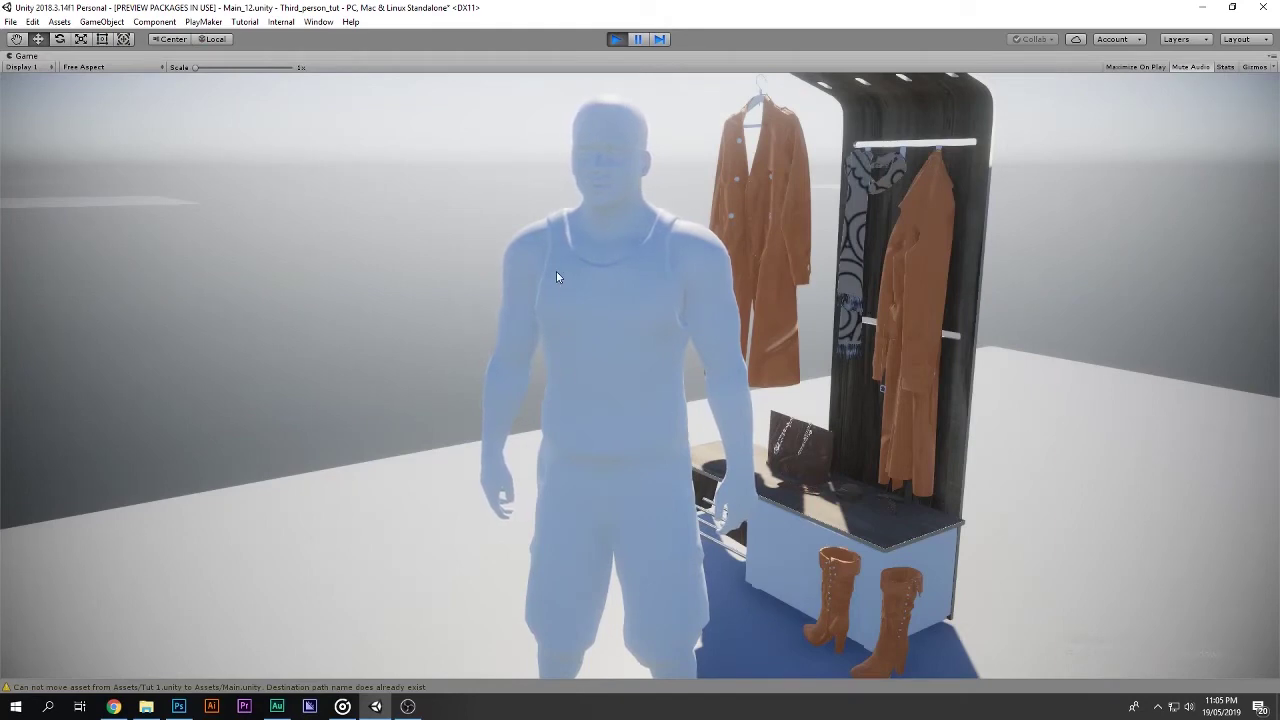
left_click(624, 40)
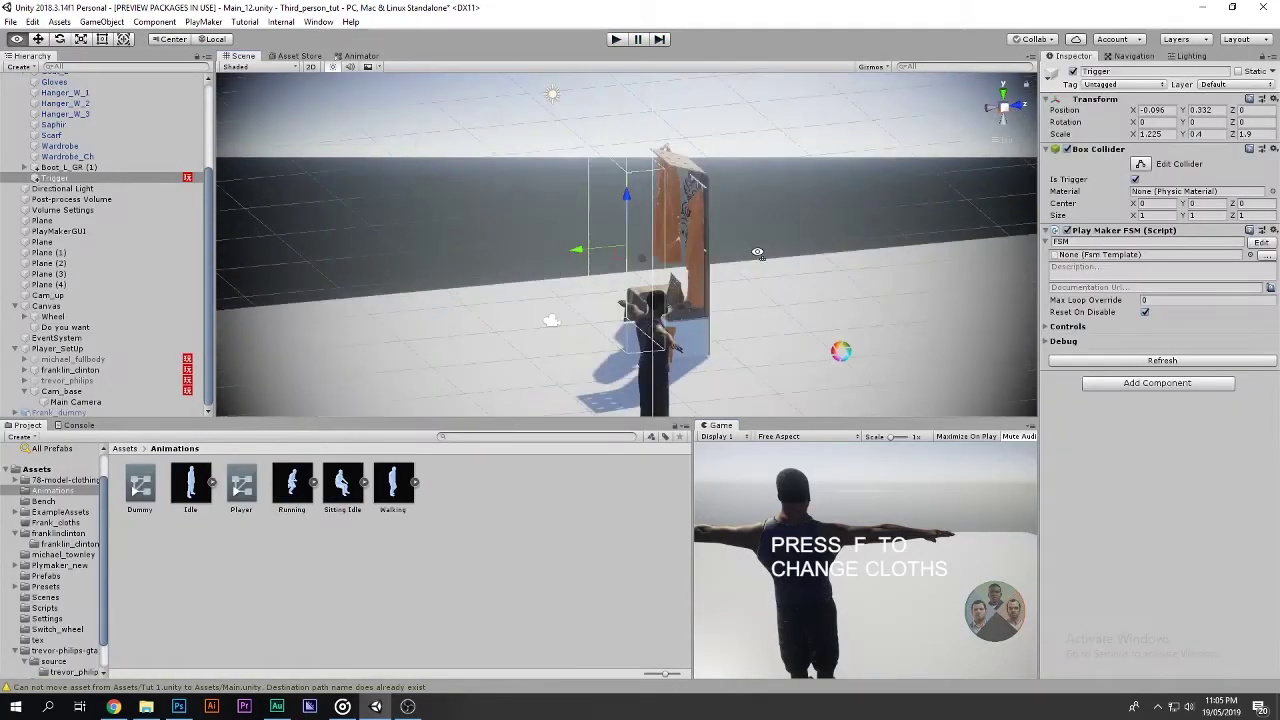
Go back to the Assets root and open the Frank_cloths folder.
left_click(277, 550)
key("BackSpace")
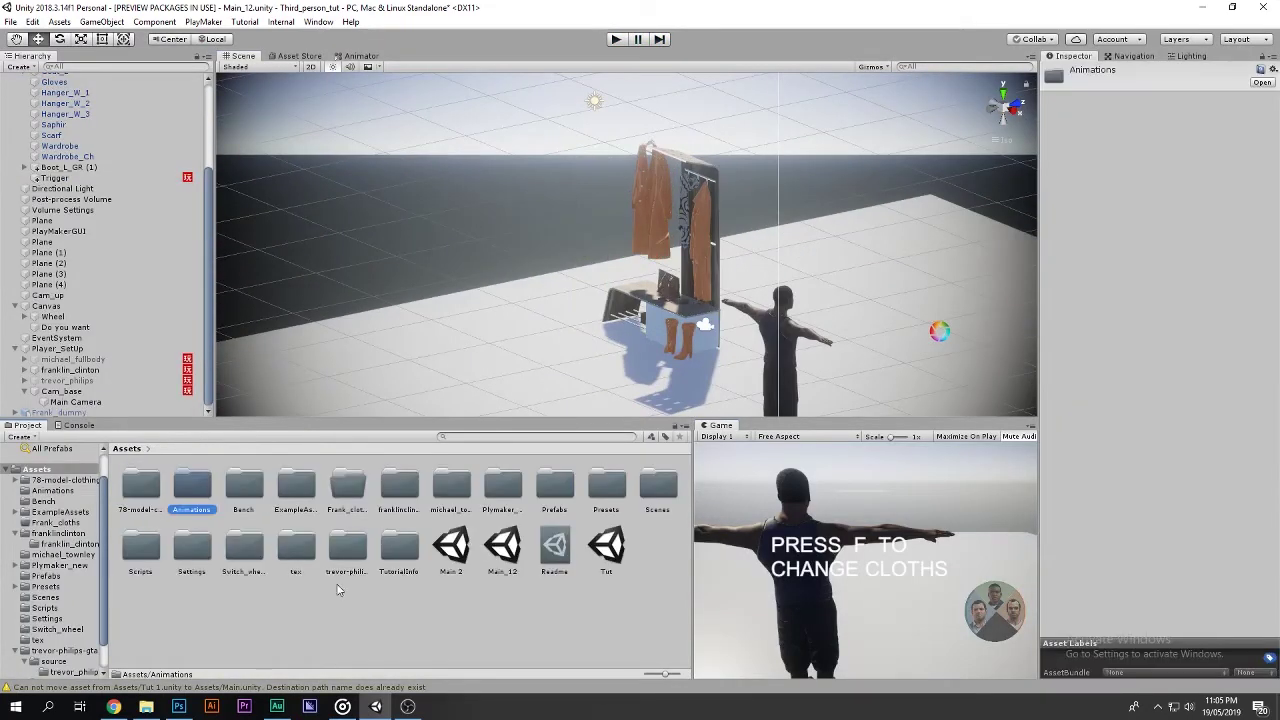
right_click(341, 591)
left_click(363, 620)
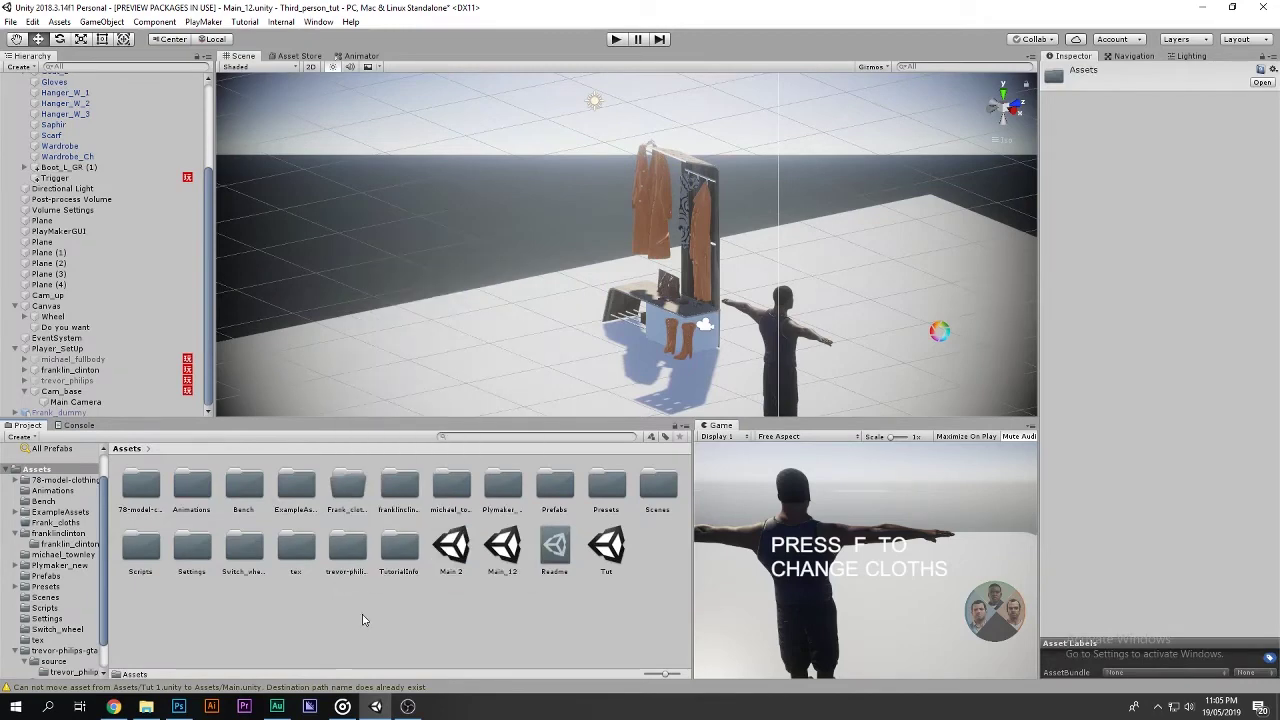
right_click(363, 620)
mouse_move(435, 305)
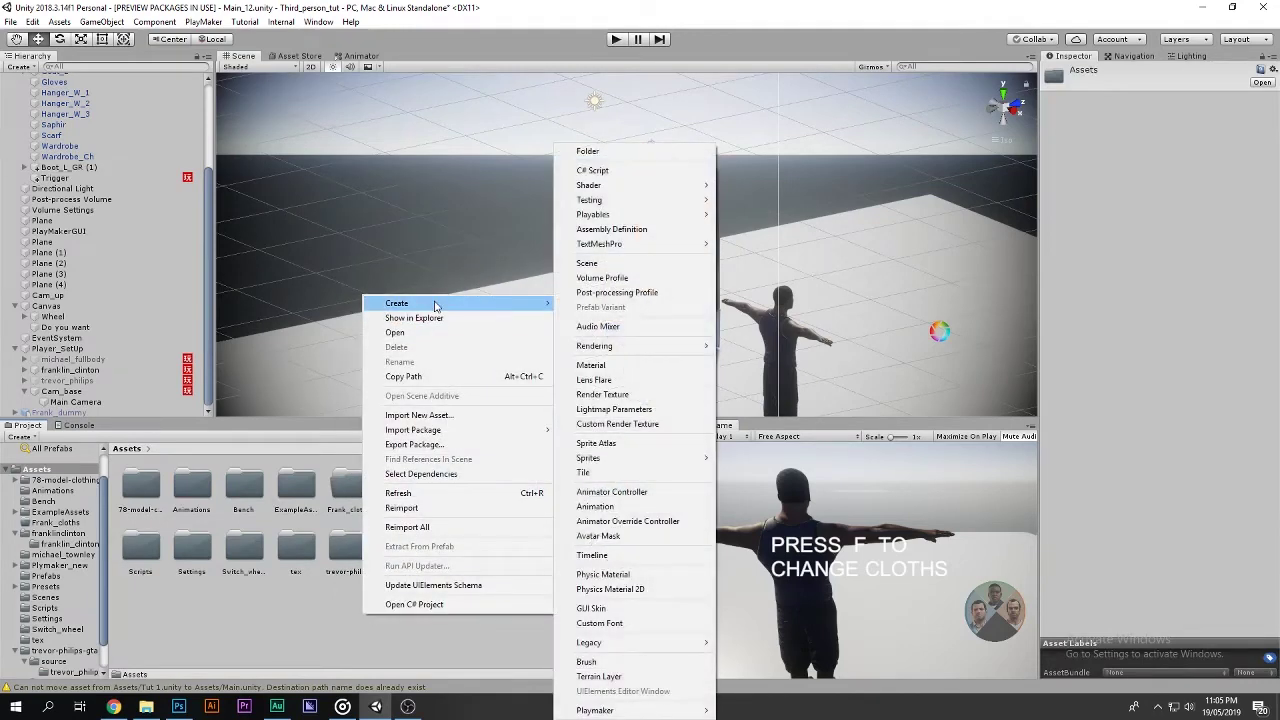
left_click(340, 512)
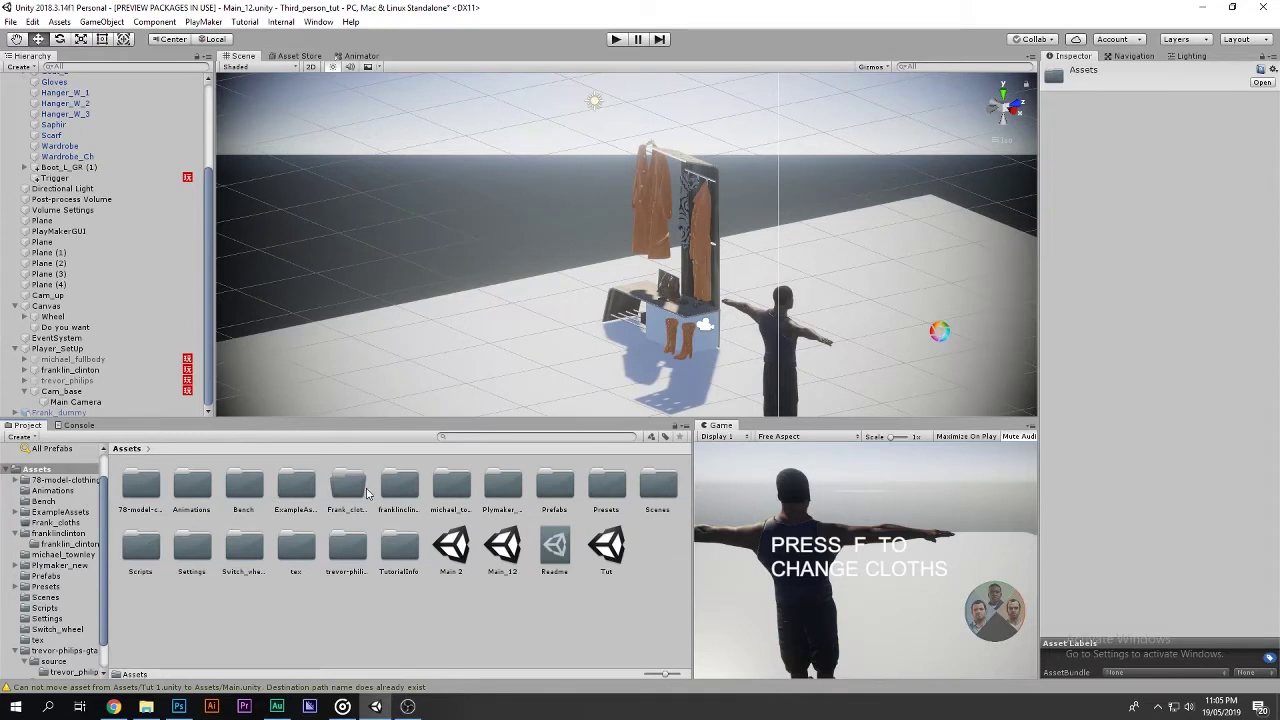
left_click(358, 490)
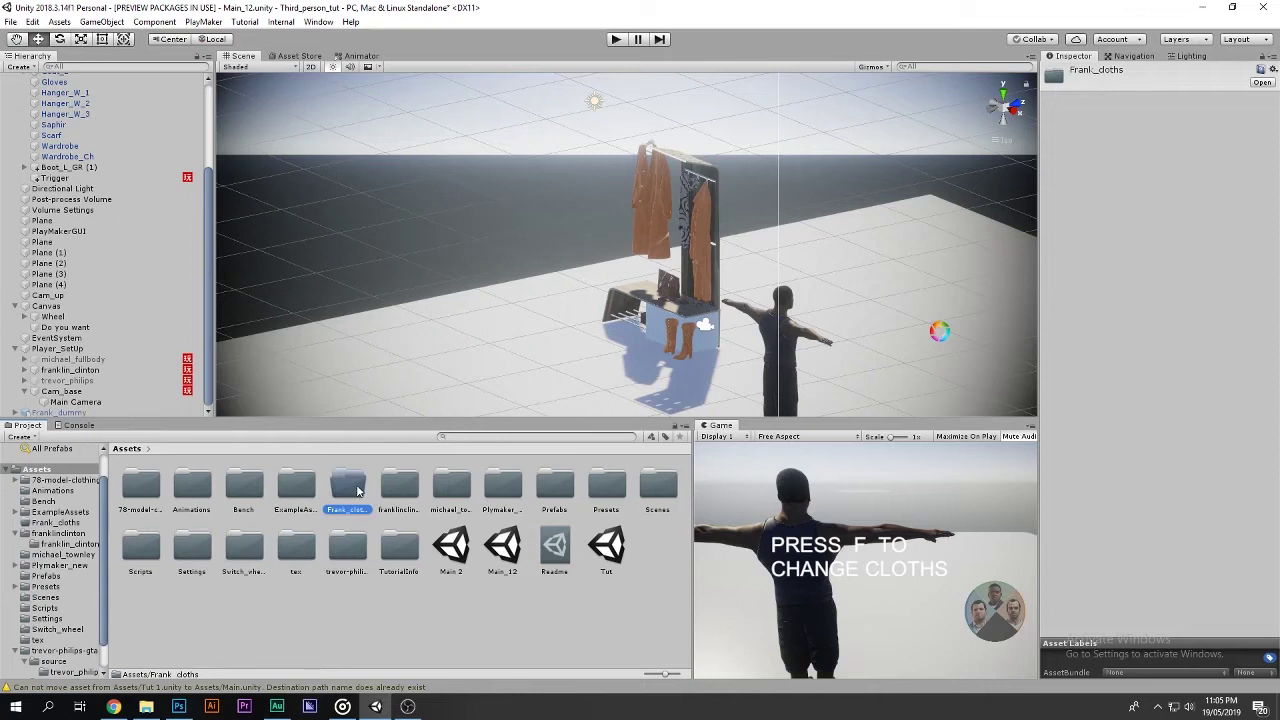
double_click(358, 490)
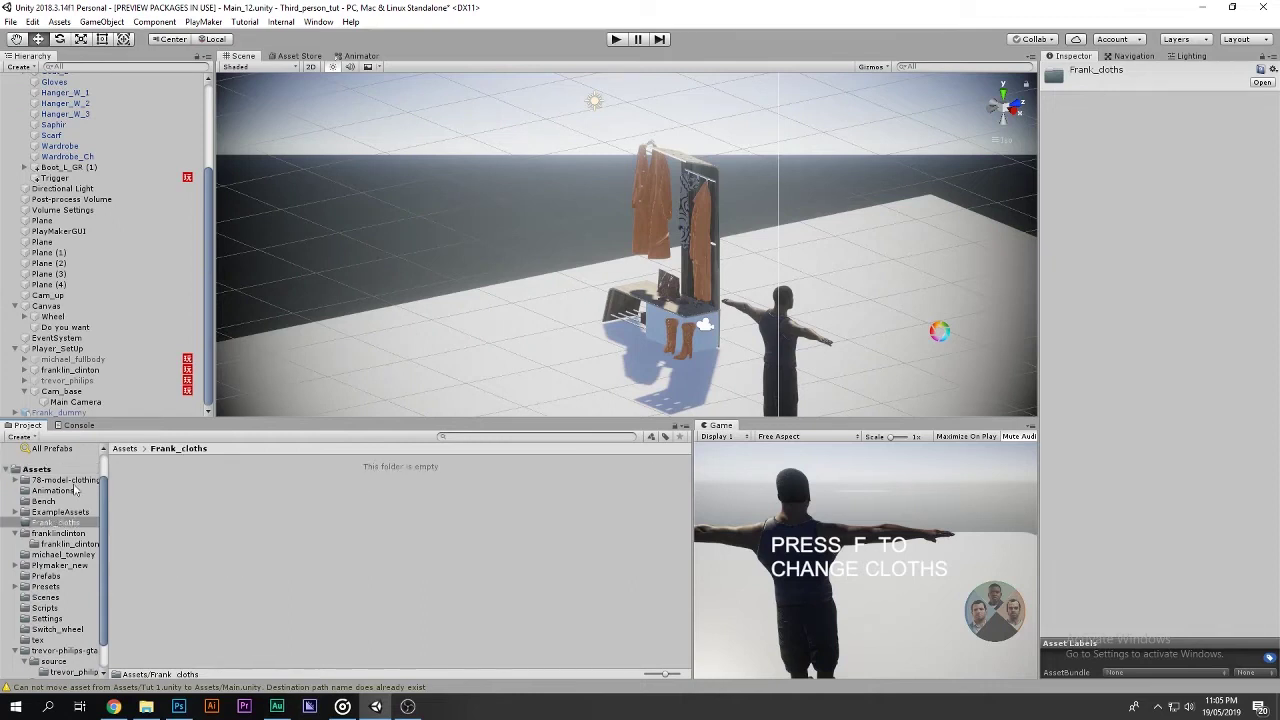
Create a new material in Frank_cloths.
right_click(213, 522)
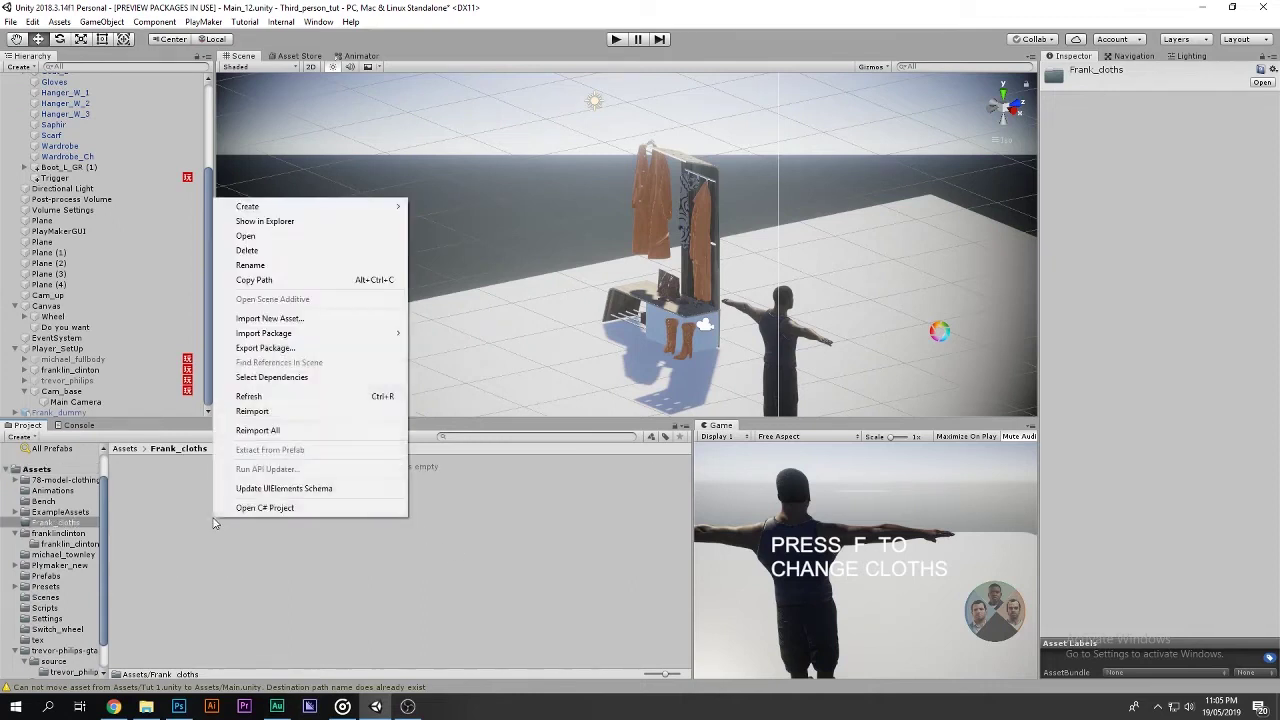
mouse_move(265, 212)
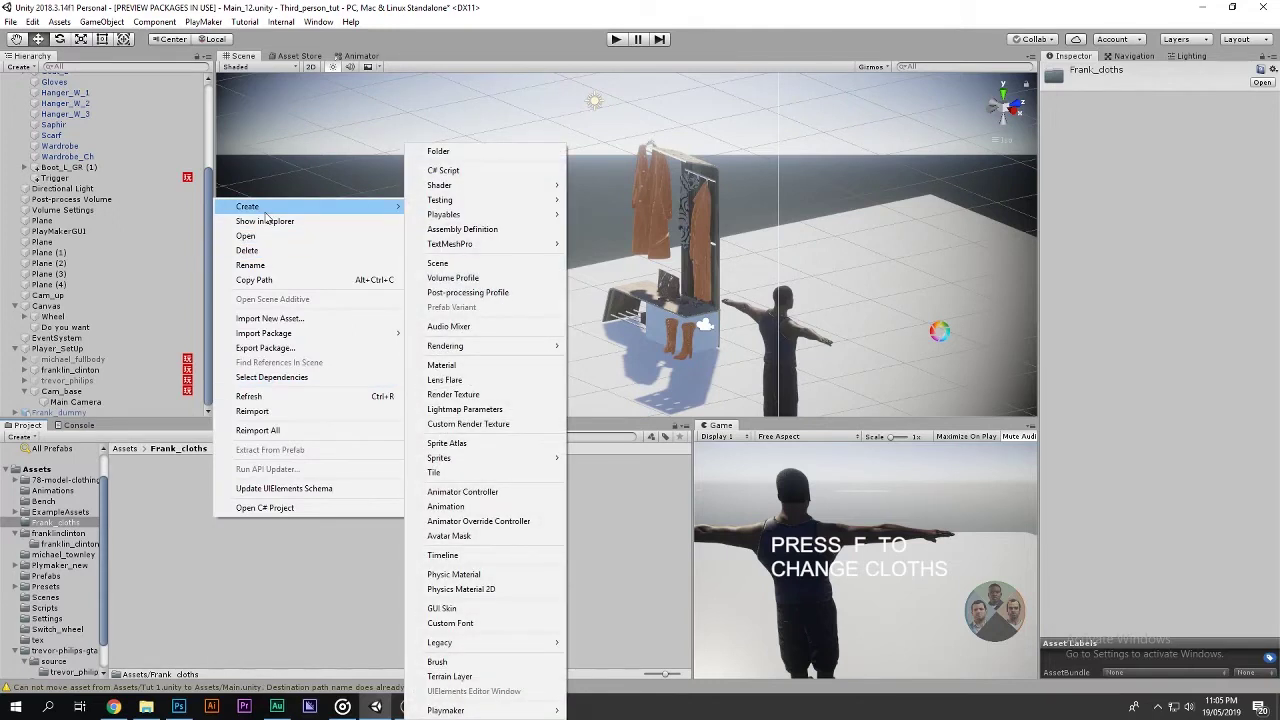
left_click(476, 364)
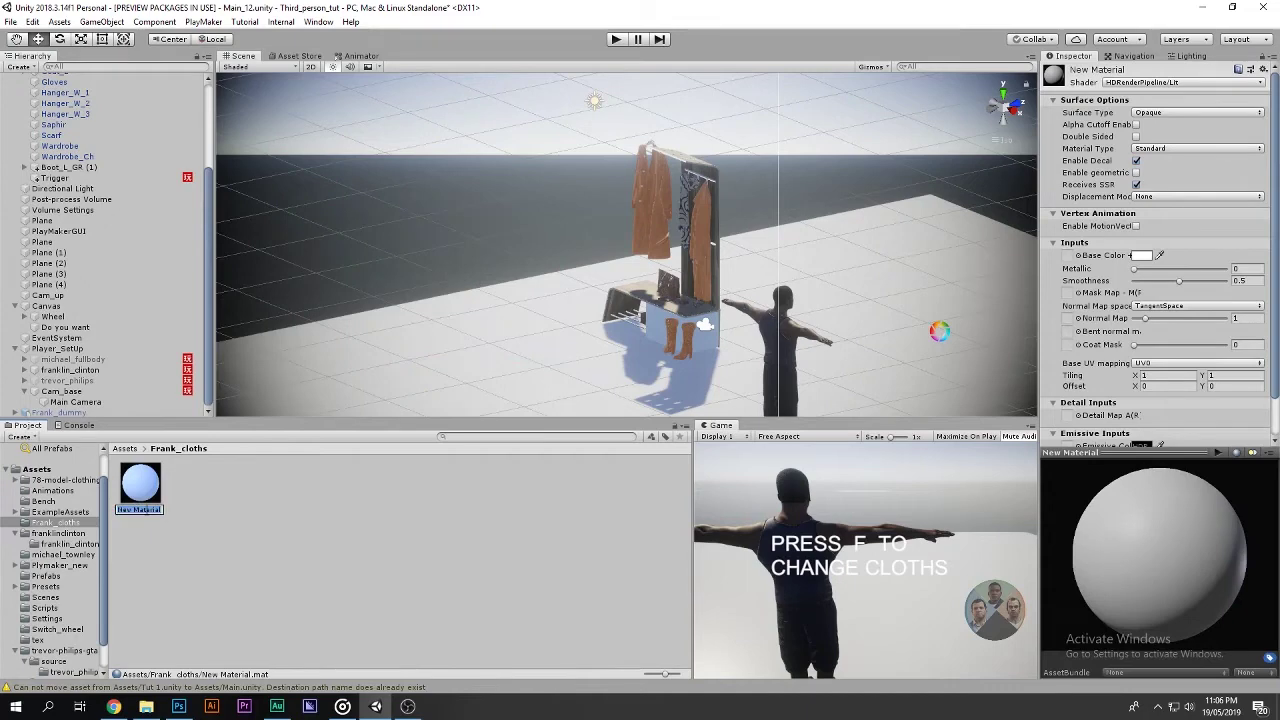
Create a folder named Upper_body in Frank_cloths.
right_click(175, 522)
mouse_move(284, 210)
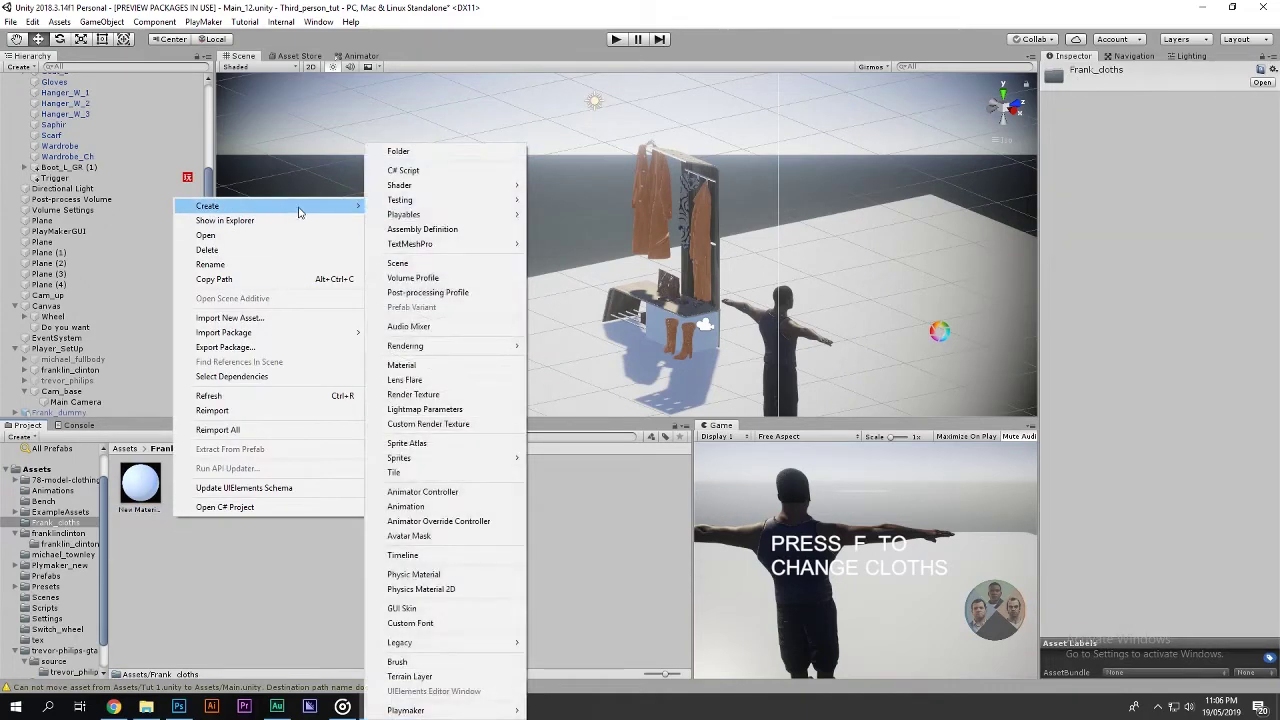
left_click(433, 156)
type("U")
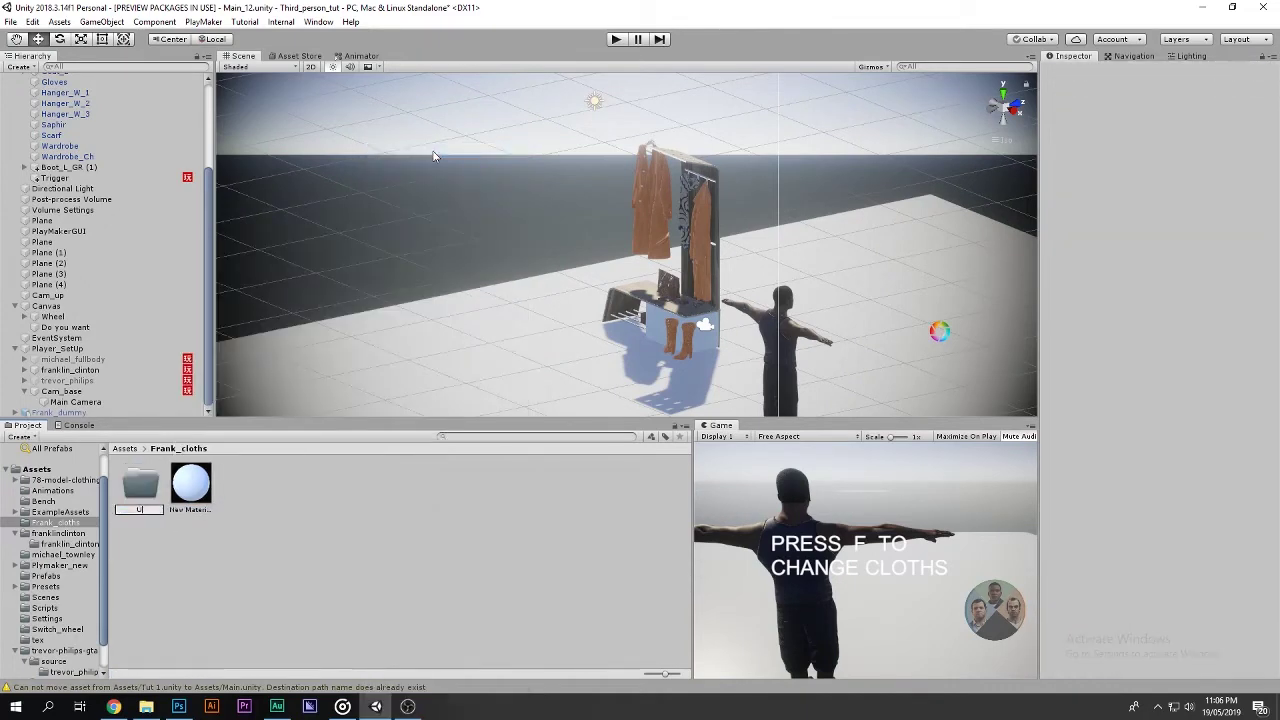
type("pper_b")
type("ody")
key("Return")
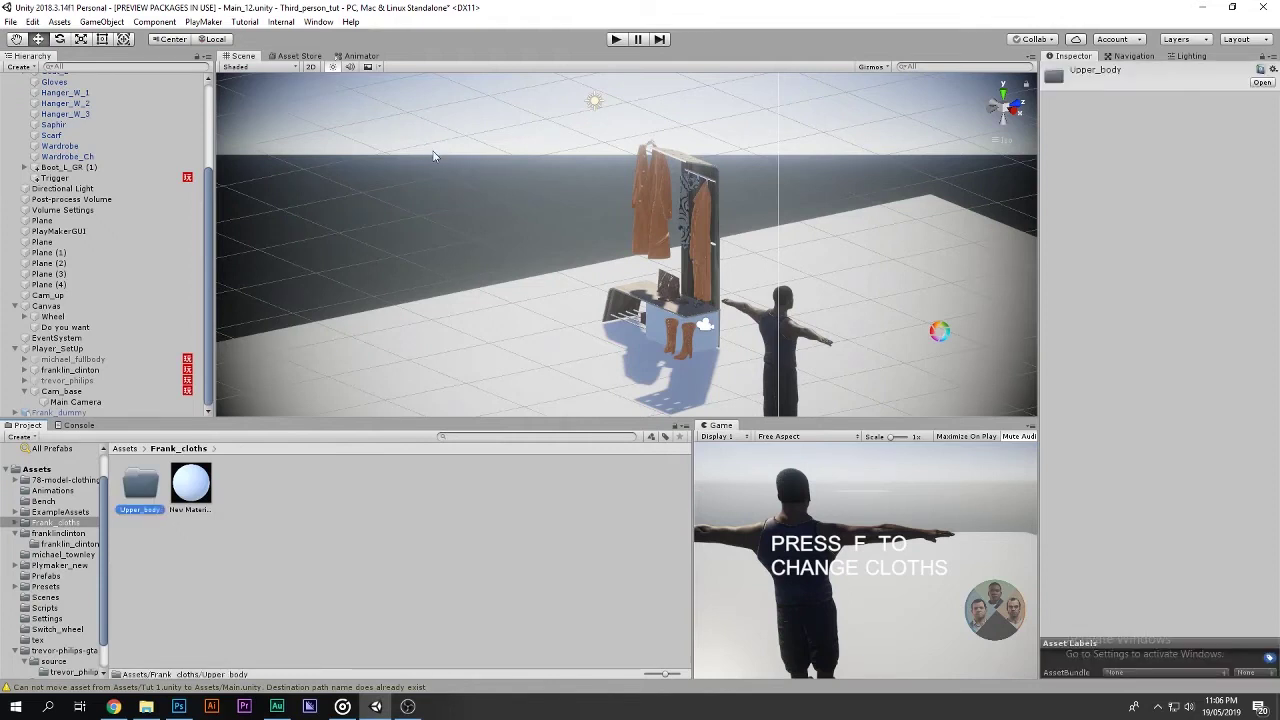
Move the new material into Upper_body and rename it Upper_body_1.
left_click(193, 494)
left_click_drag(193, 494, 140, 488)
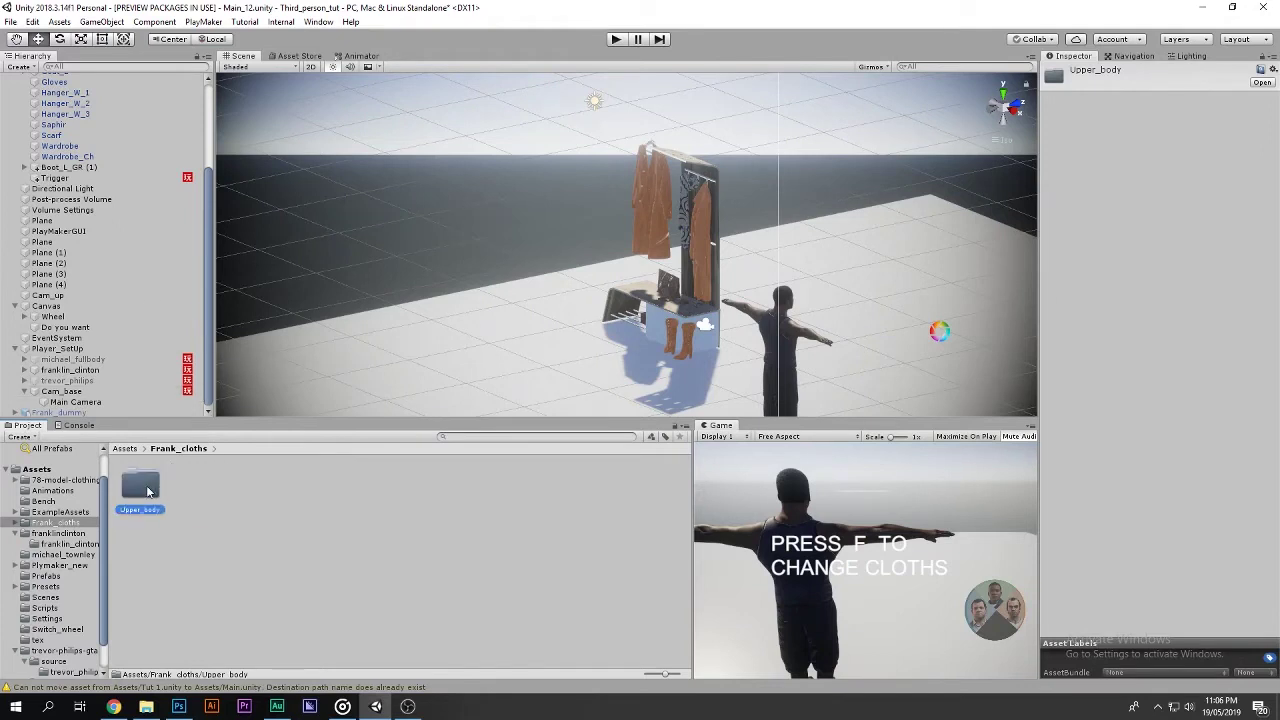
left_click(139, 510)
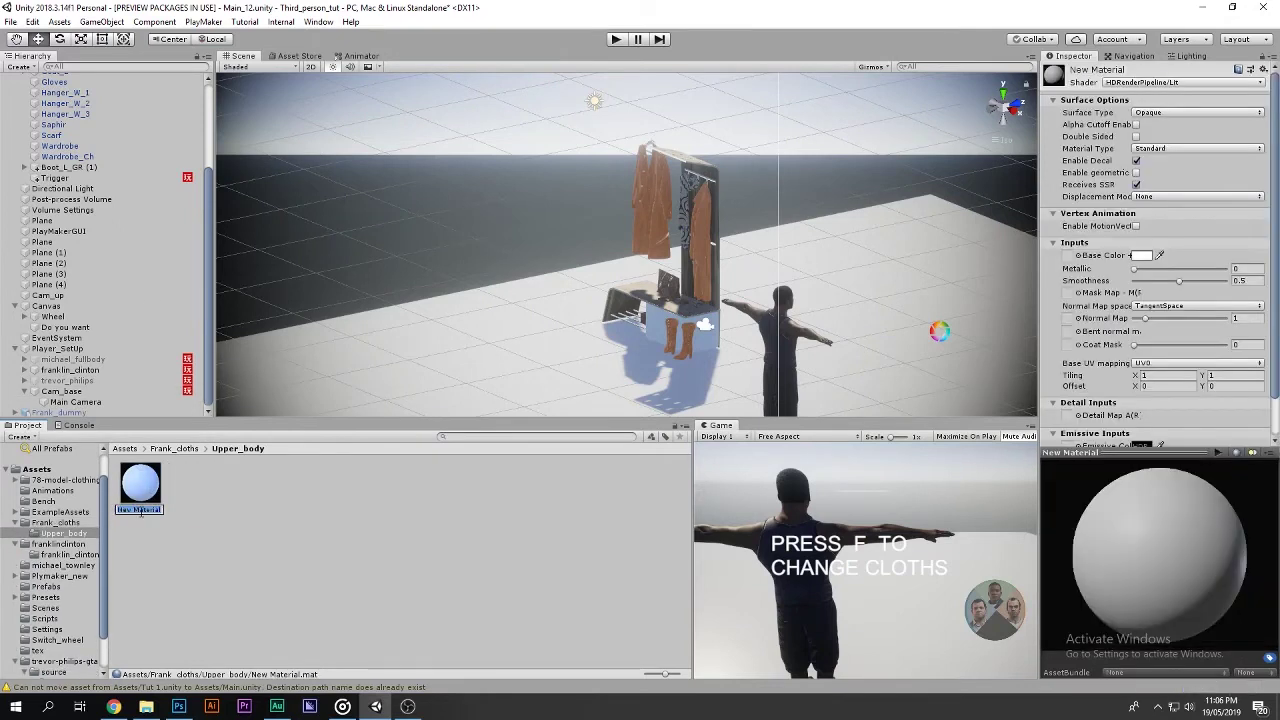
type("Upper")
type("_body_1")
key("Return")
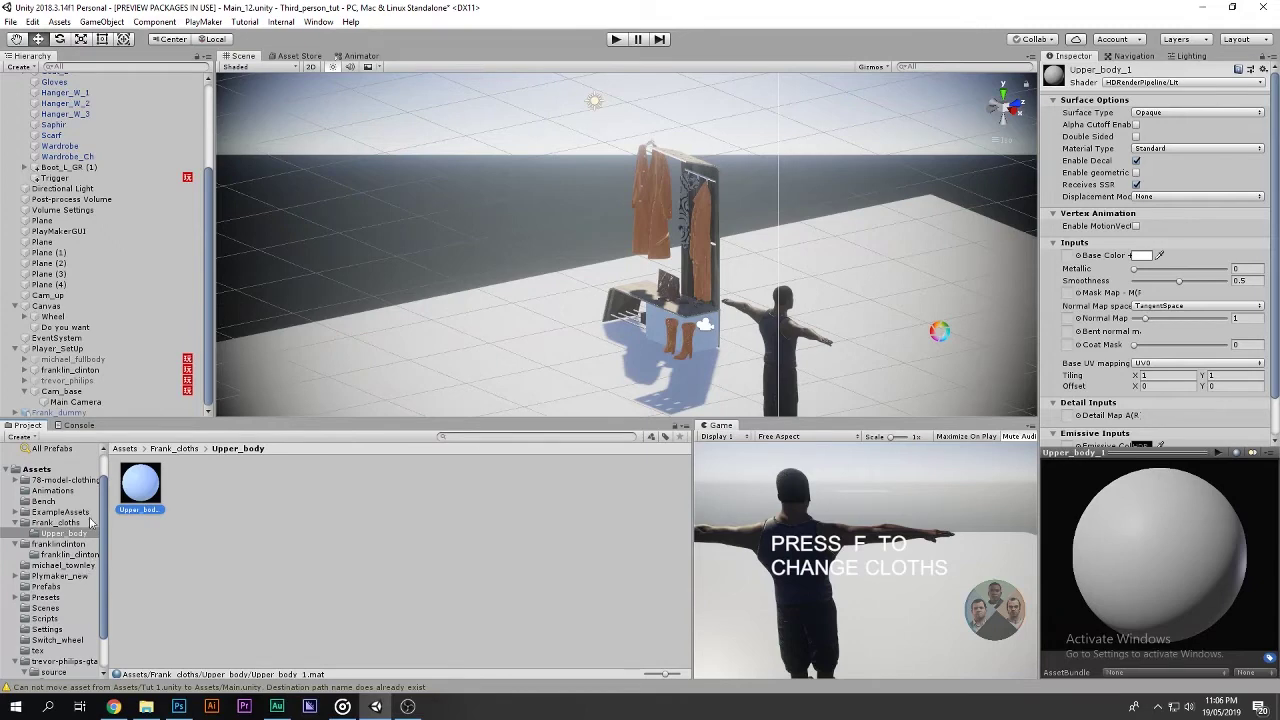
Open the franklin_clinton texture folder and preview the lowr_diff lower-body textures.
left_click(62, 555)
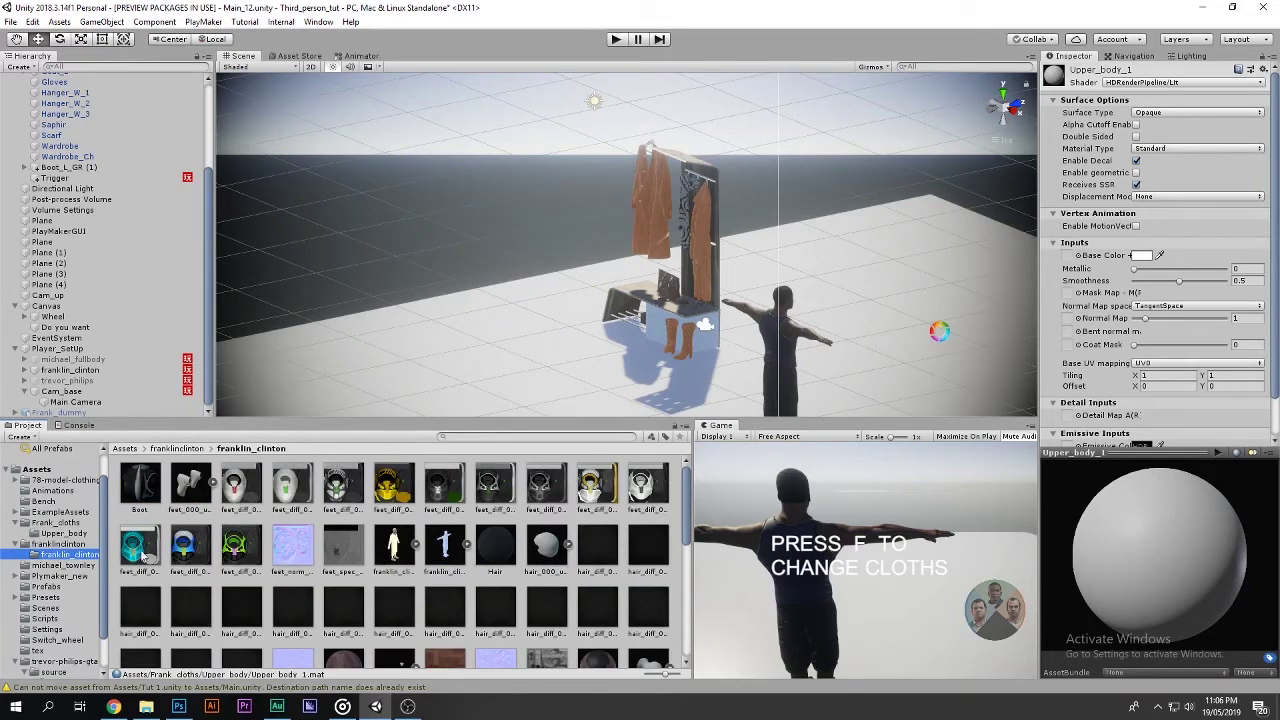
scroll(613, 603, "down", 1)
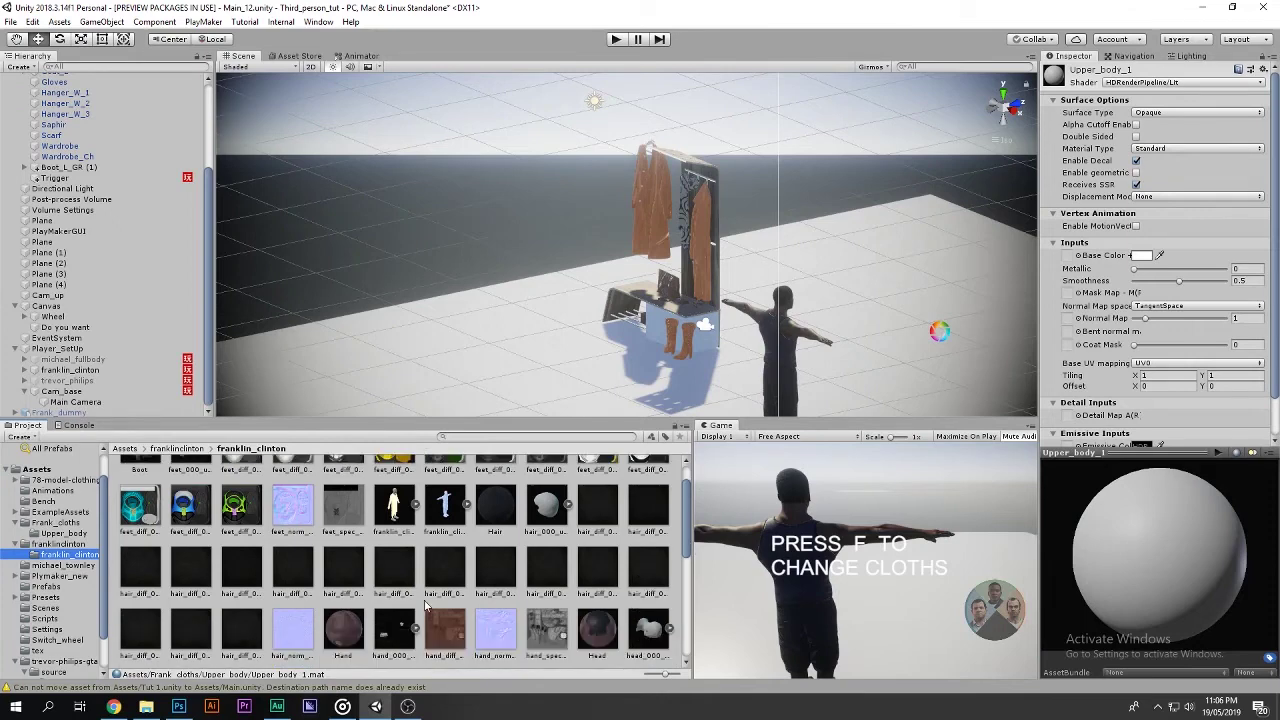
scroll(427, 605, "down", 2)
scroll(427, 605, "down", 3)
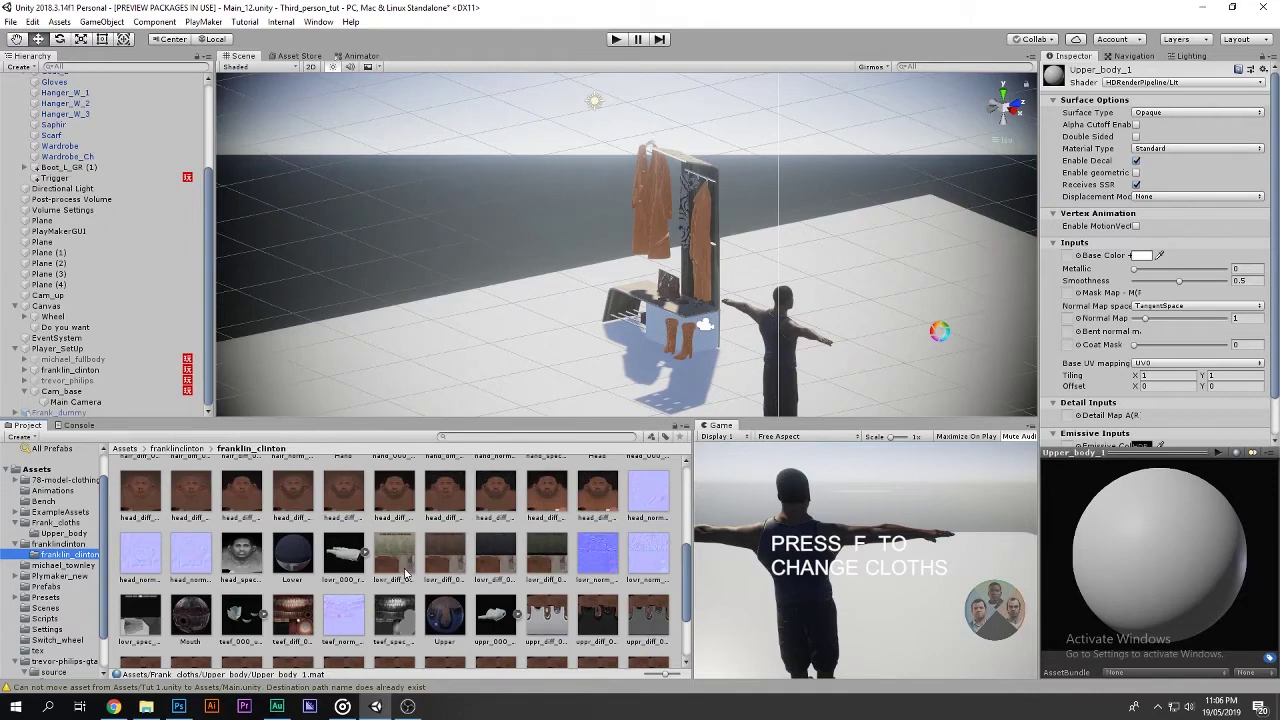
left_click(445, 560)
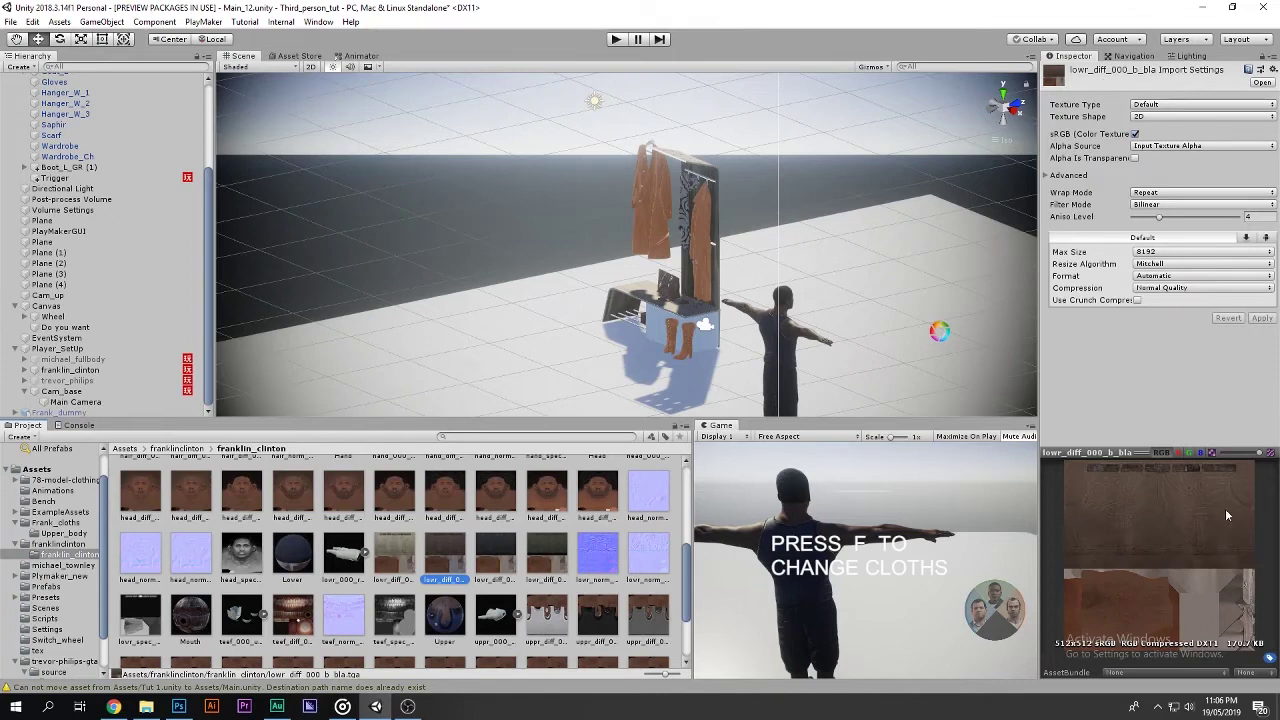
left_click(505, 560)
left_click(547, 553)
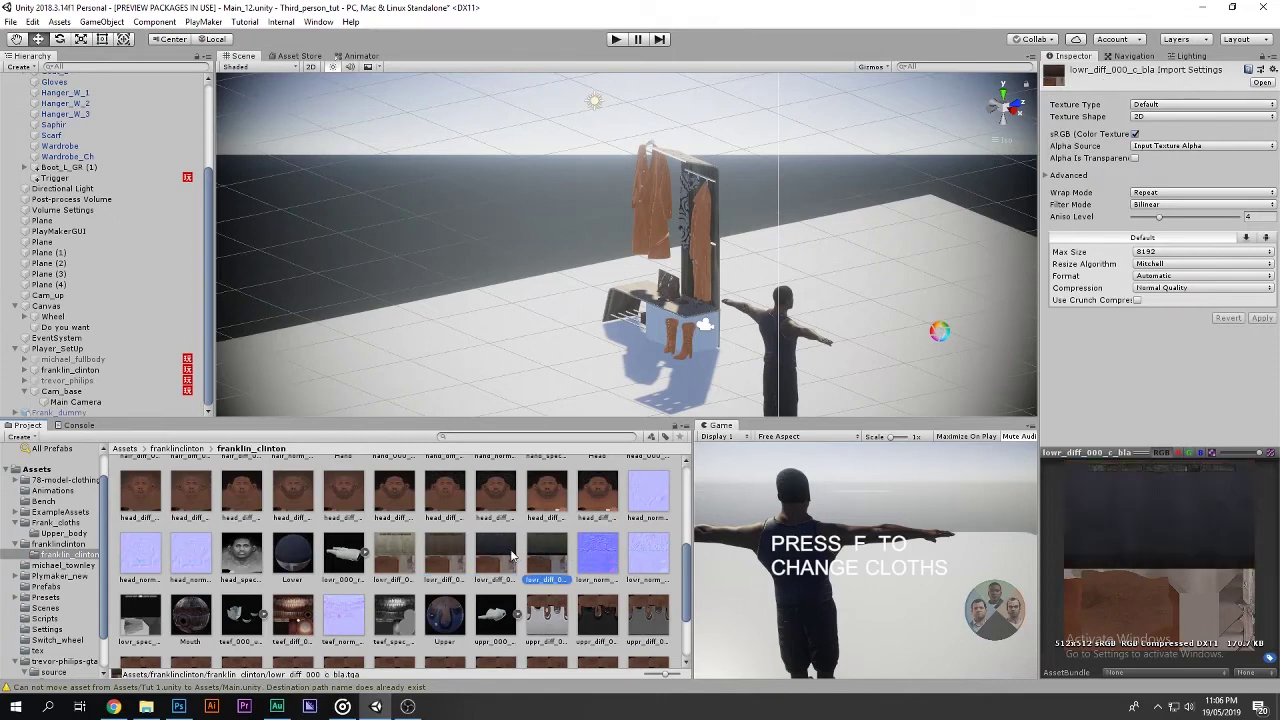
left_click(500, 560)
left_click(450, 567)
left_click(402, 563)
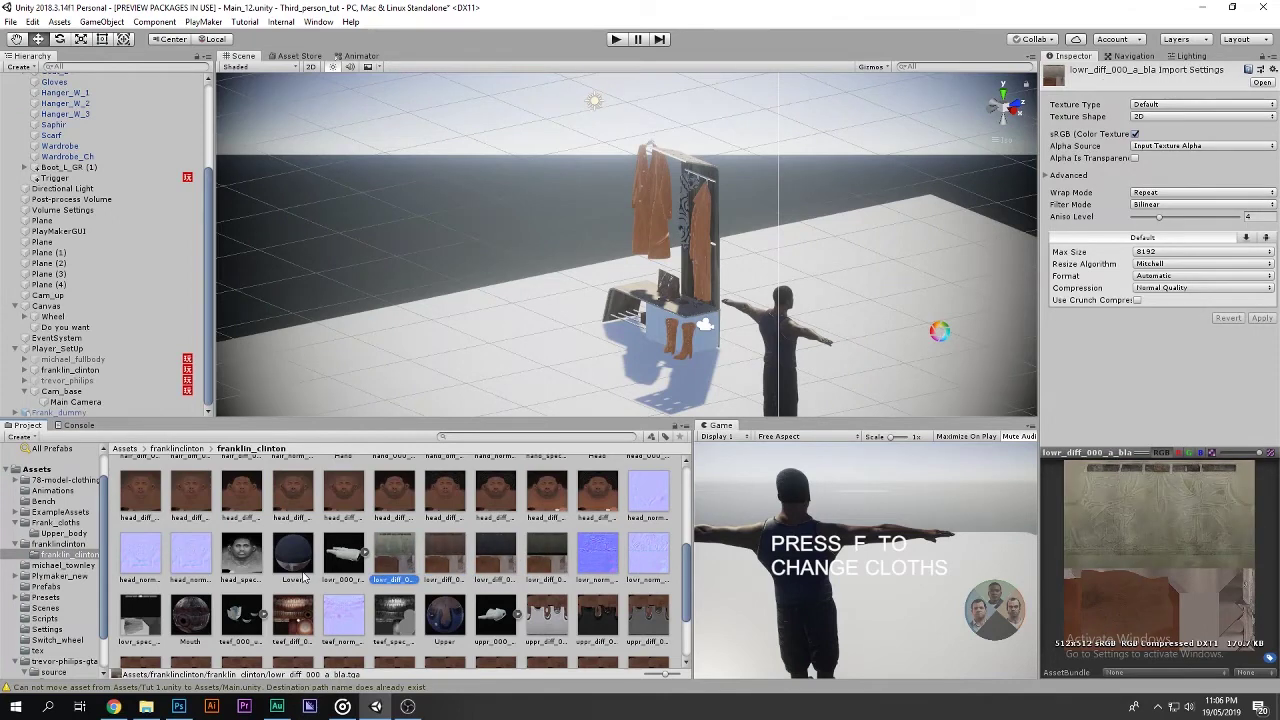
Preview the uppr_diff shirt textures, then fly the Scene camera to the character.
scroll(444, 611, "down", 1)
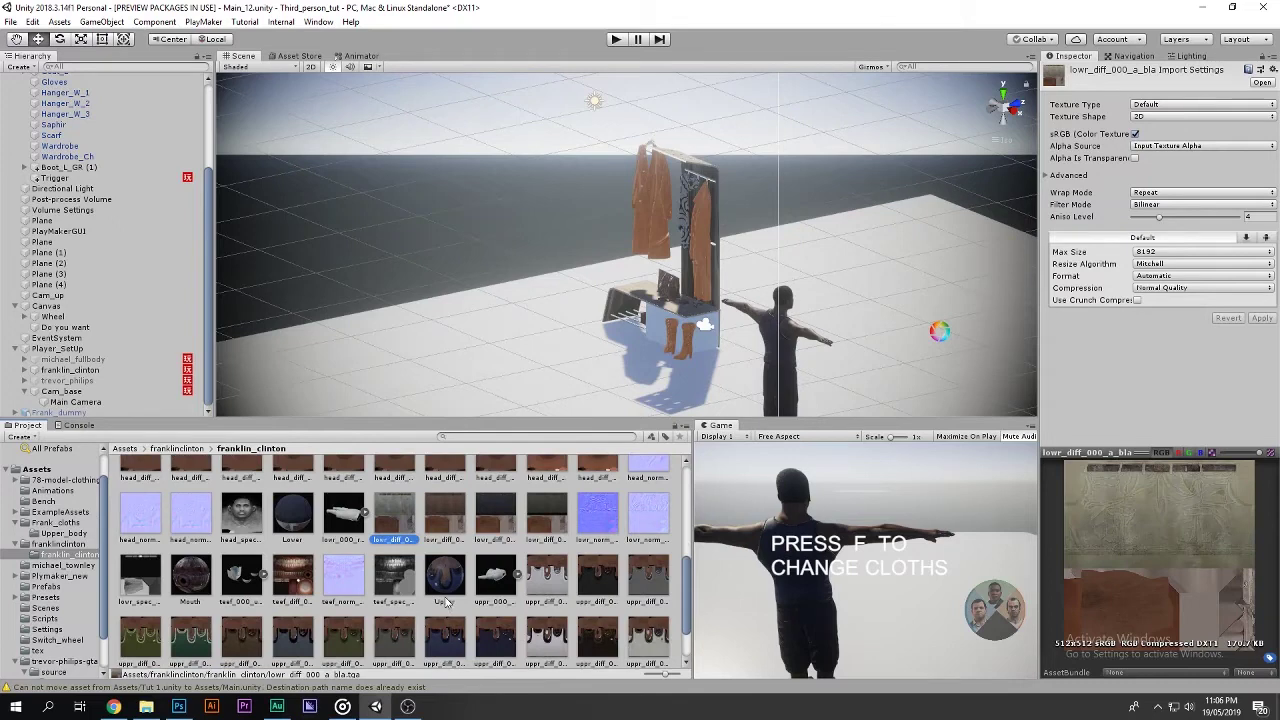
scroll(445, 612, "down", 2)
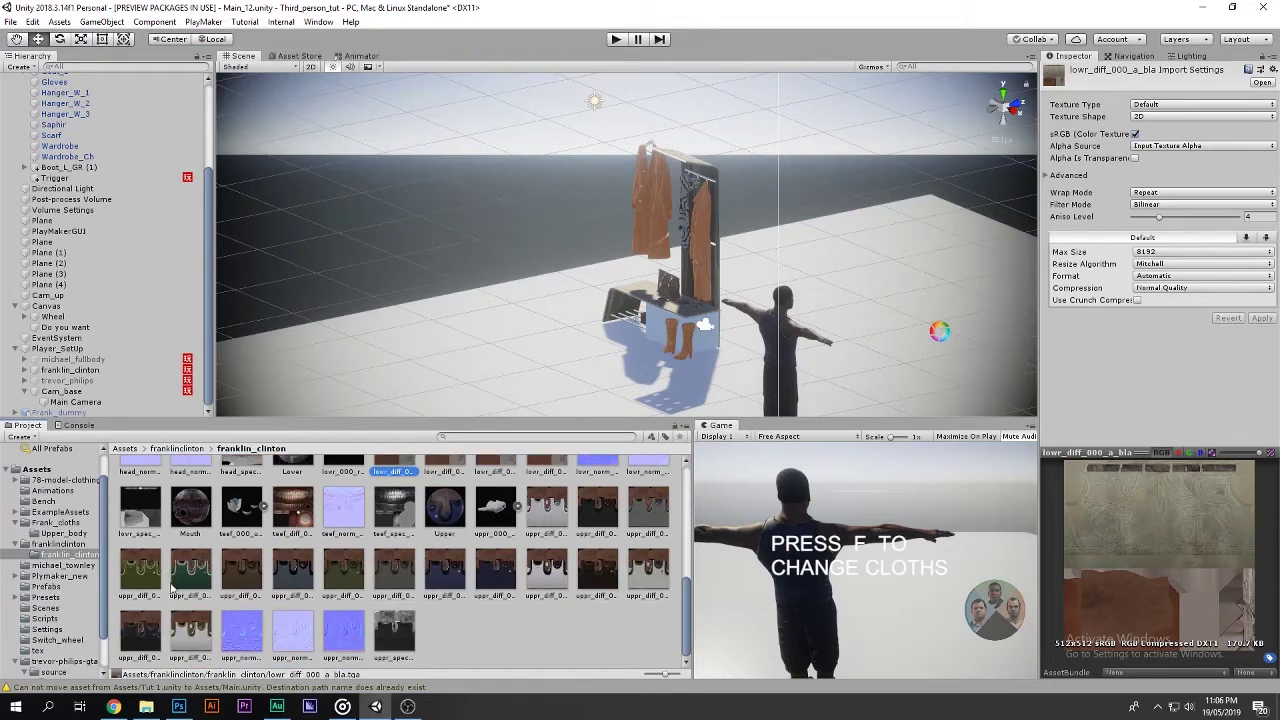
left_click(148, 582)
left_click(191, 580)
left_click(252, 582)
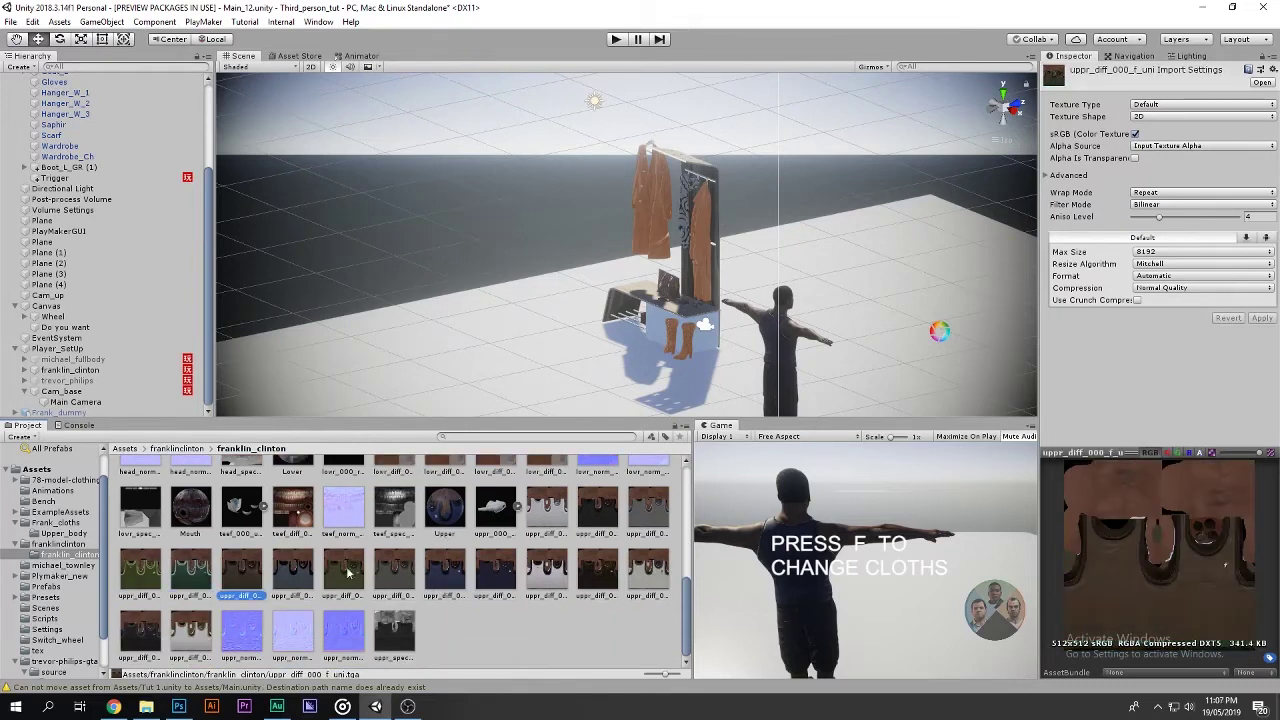
left_click(447, 577)
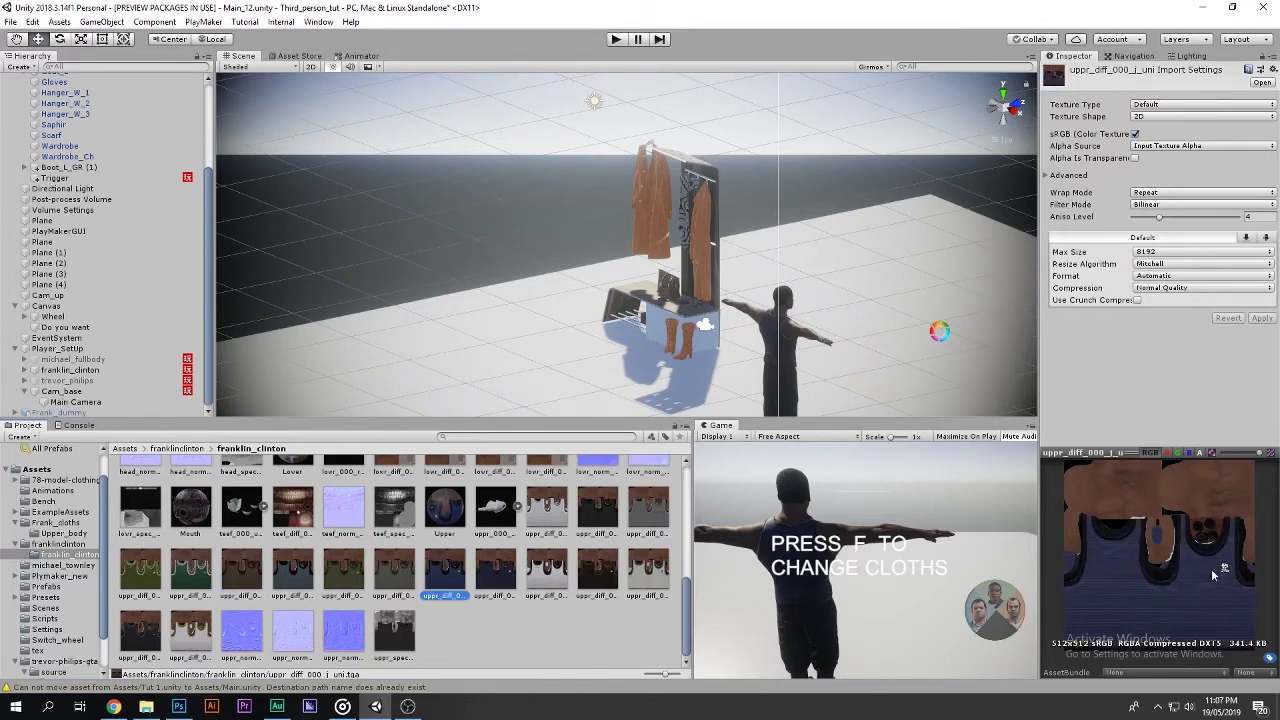
mouse_move(760, 260)
right_mouse_down()
mouse_move(467, 298)
mouse_move(474, 307)
right_mouse_up()
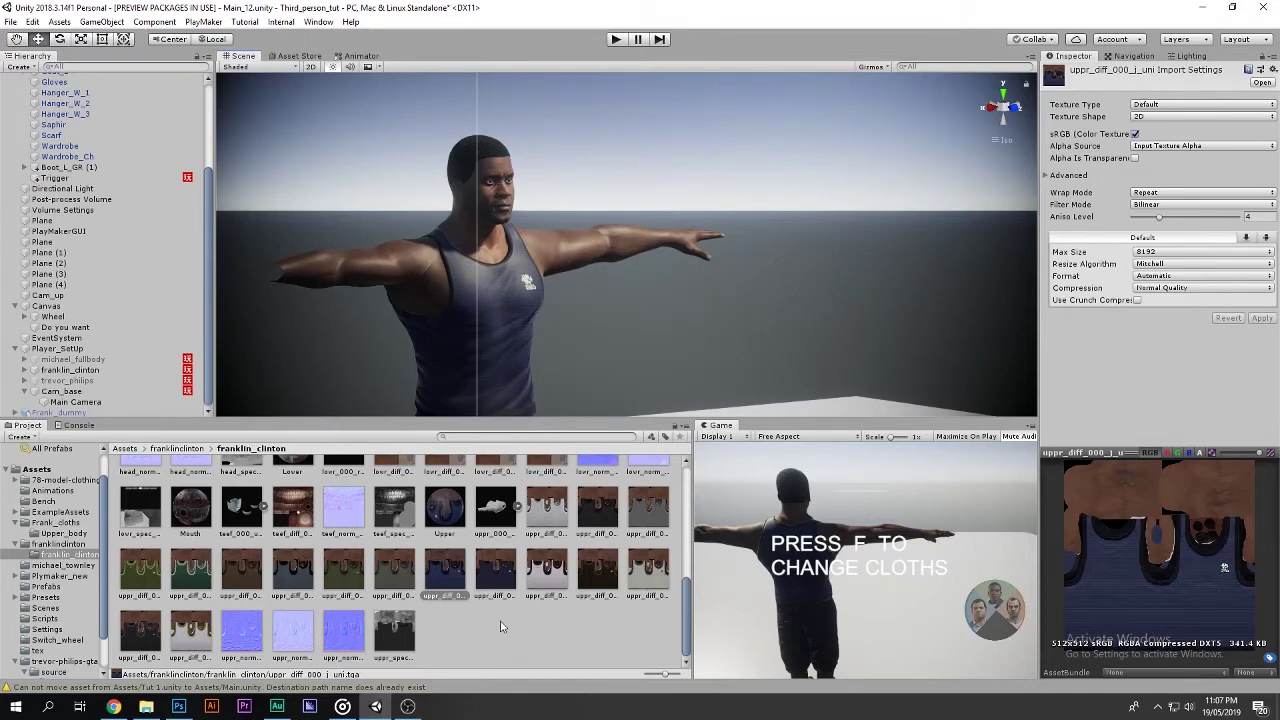
Step back through the uppr_diff shirt textures to the uppr_000 mesh, then return to franklinclinton.
left_click(502, 584)
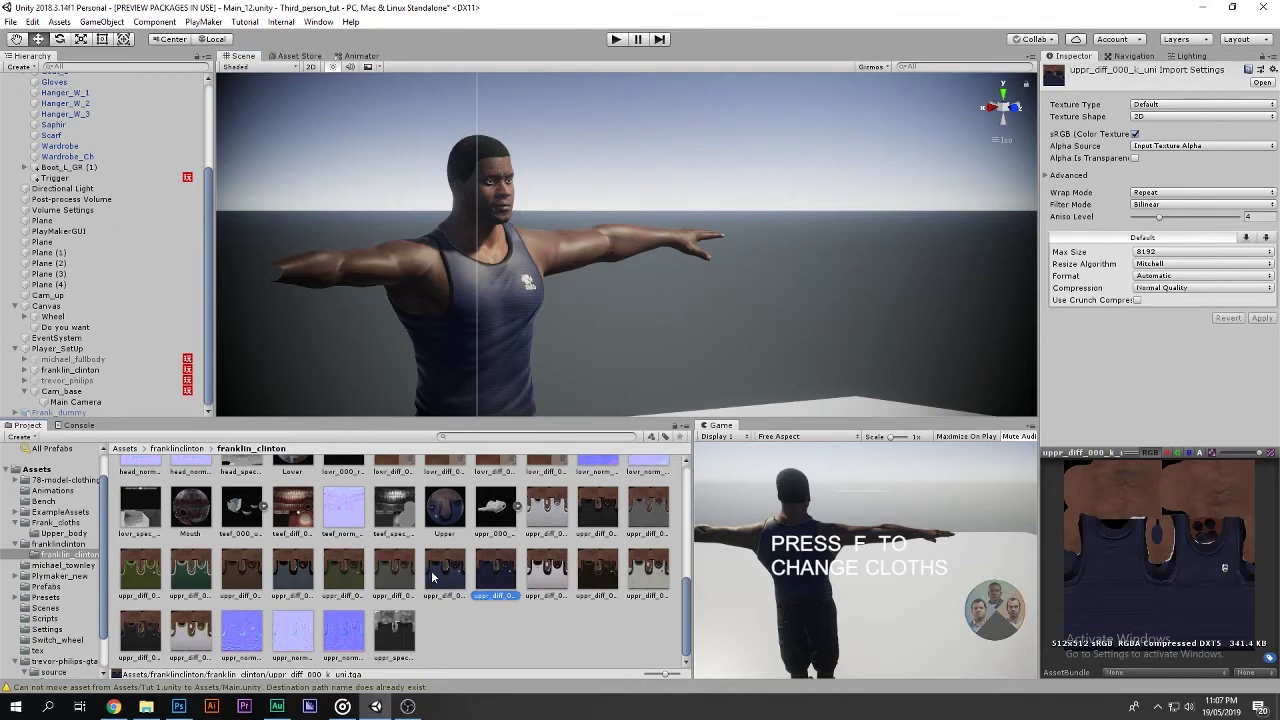
key("Left")
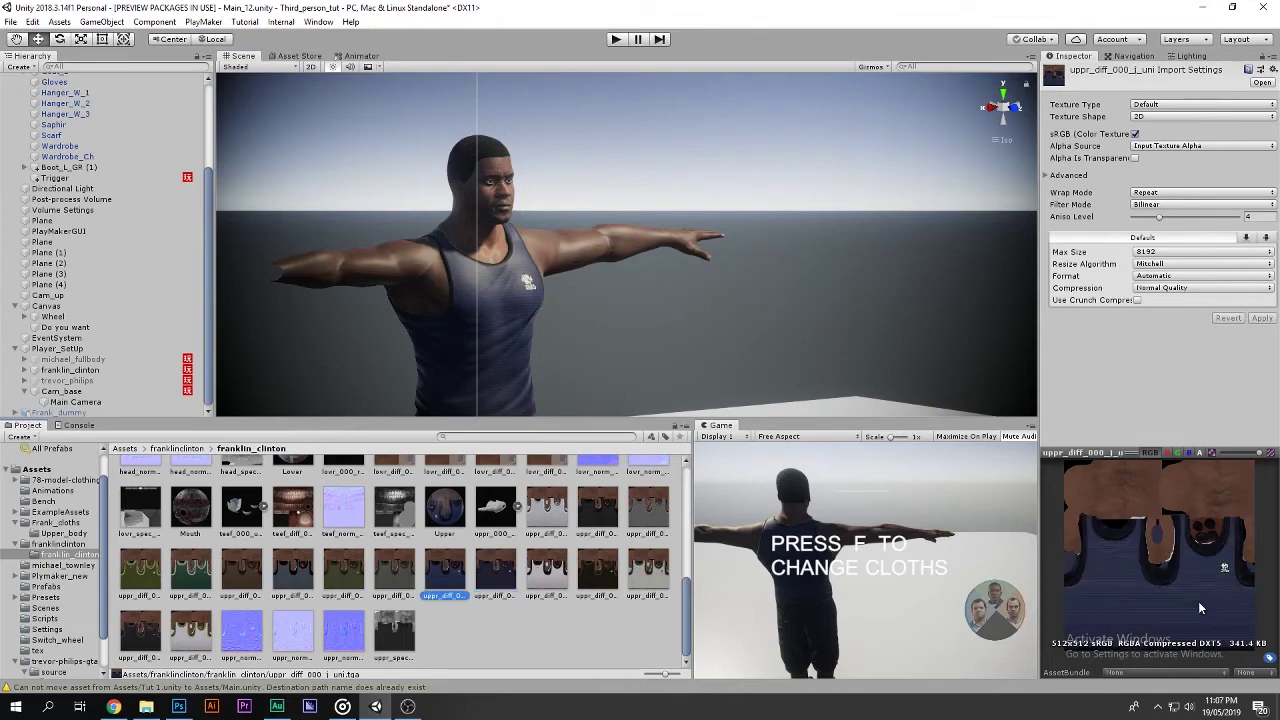
key("Left")
key("Left")
key("Left")
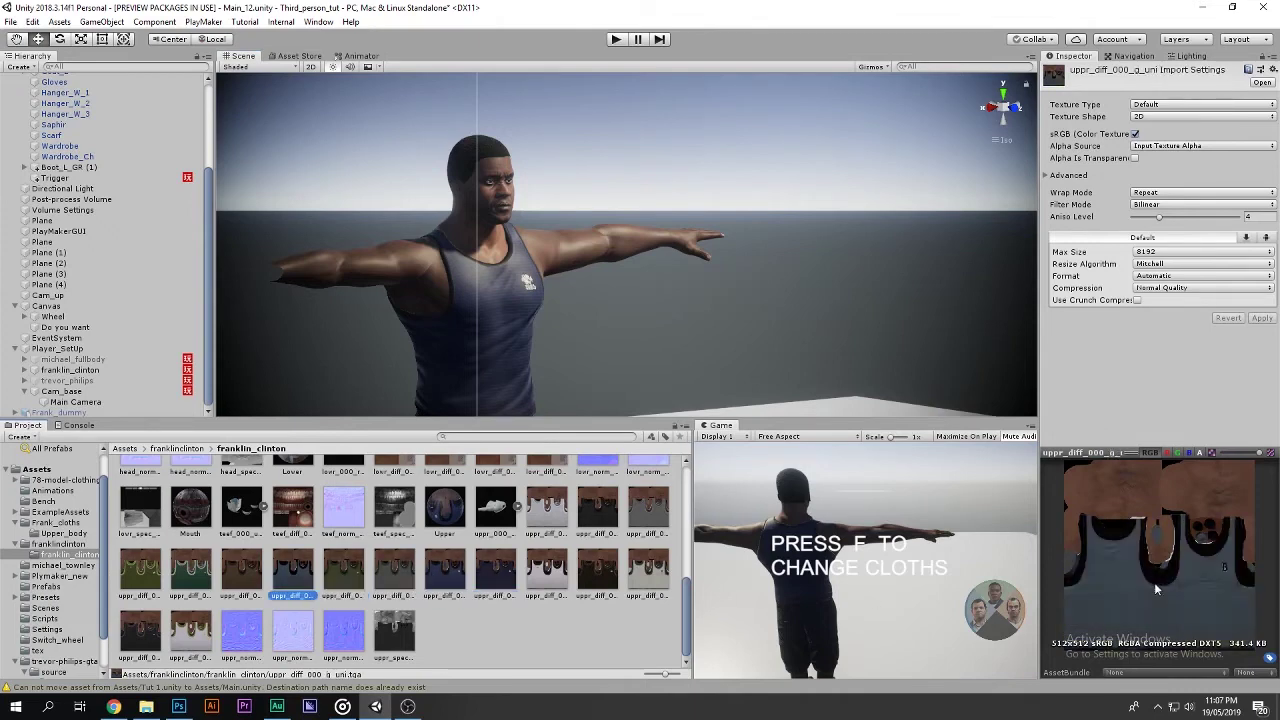
key("Left")
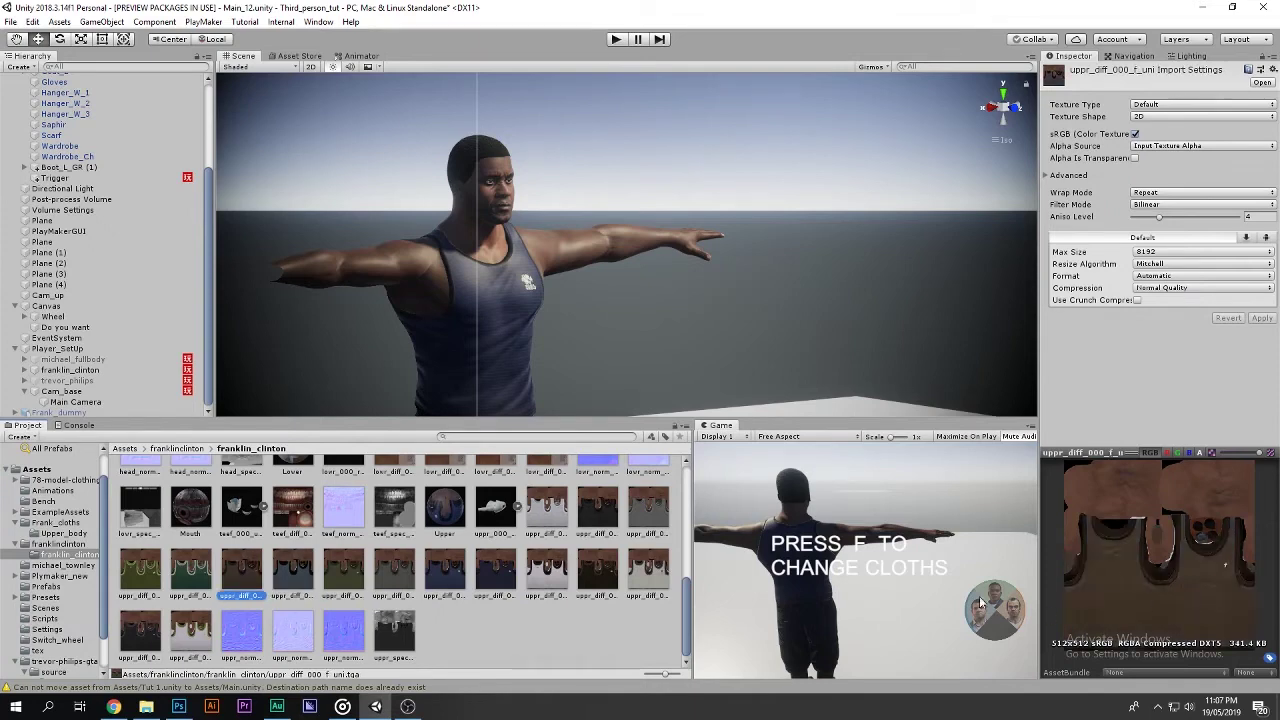
key("Left")
key("Left")
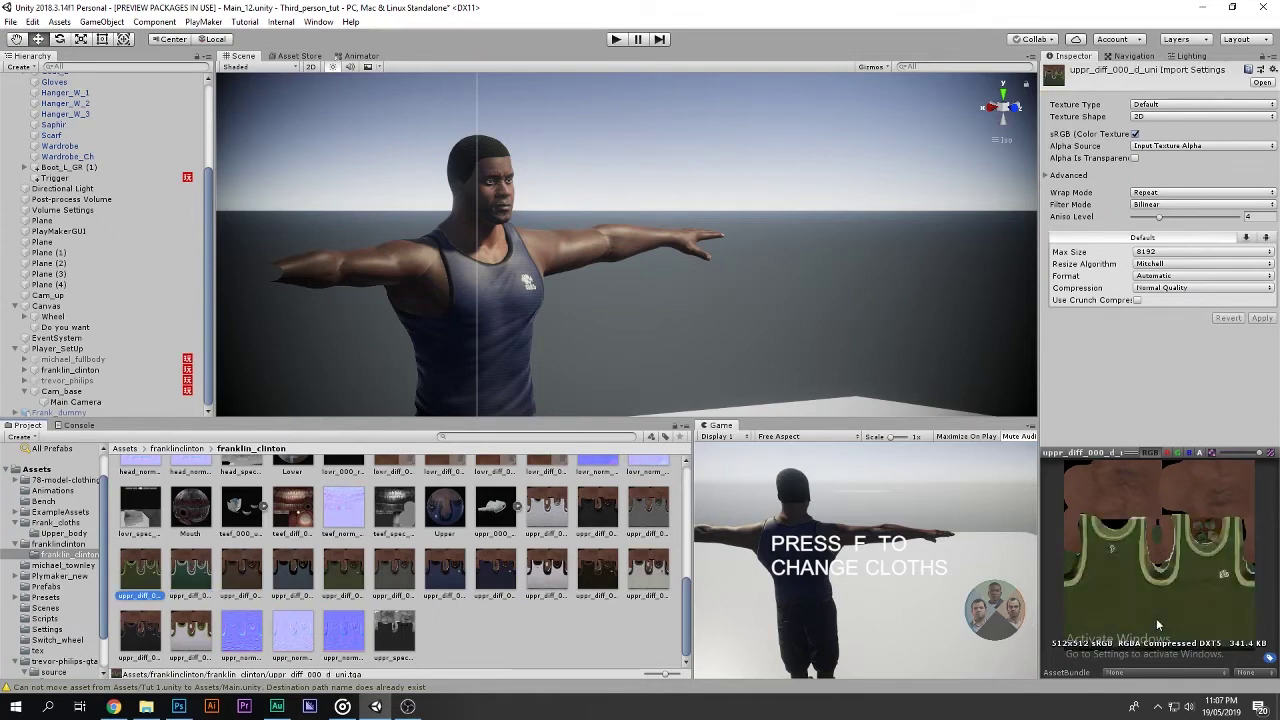
key("Left")
key("Left")
key("Left")
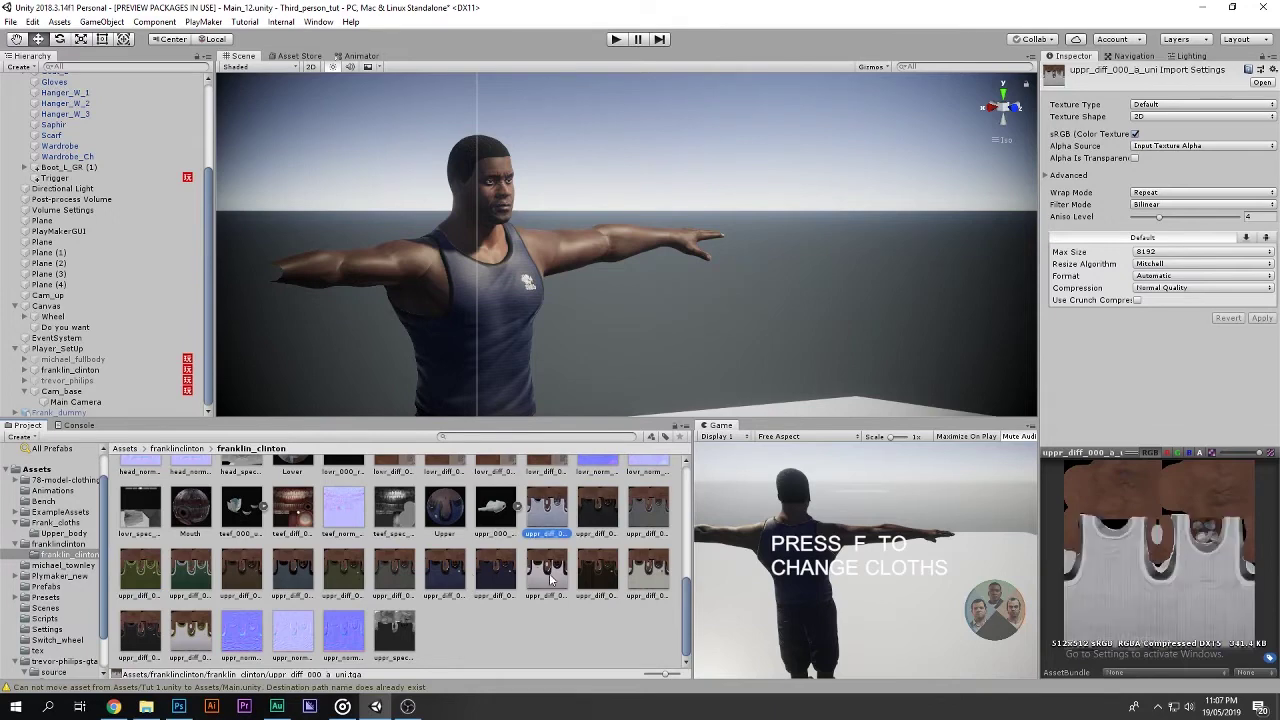
key("Left")
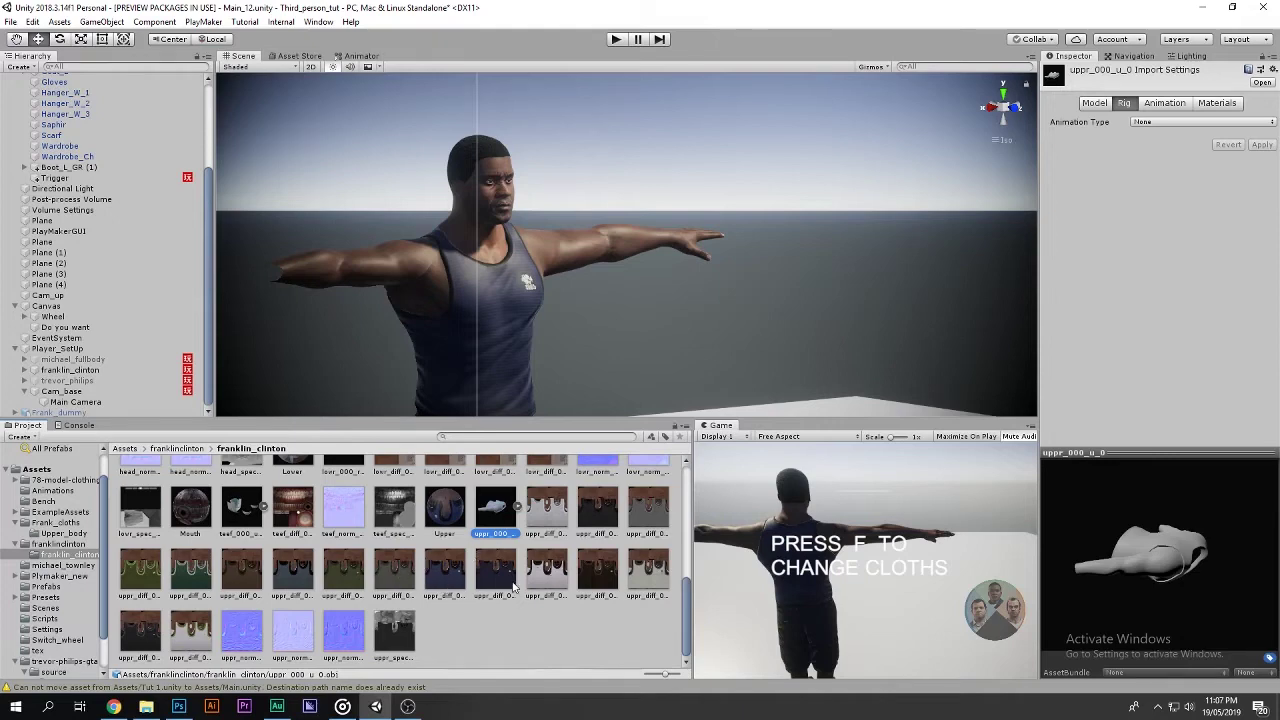
left_click(512, 614)
key("BackSpace")
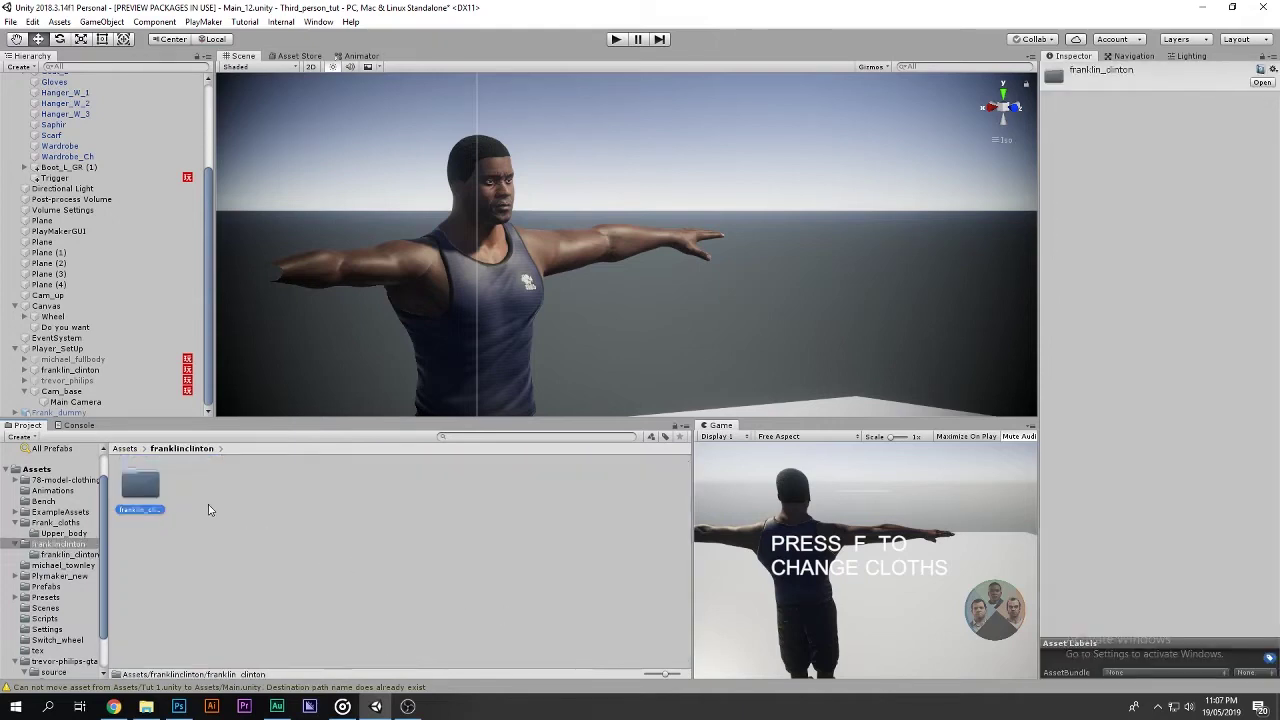
In franklin_clinton, select the Lower, Upper and Boot materials and duplicate them.
double_click(152, 494)
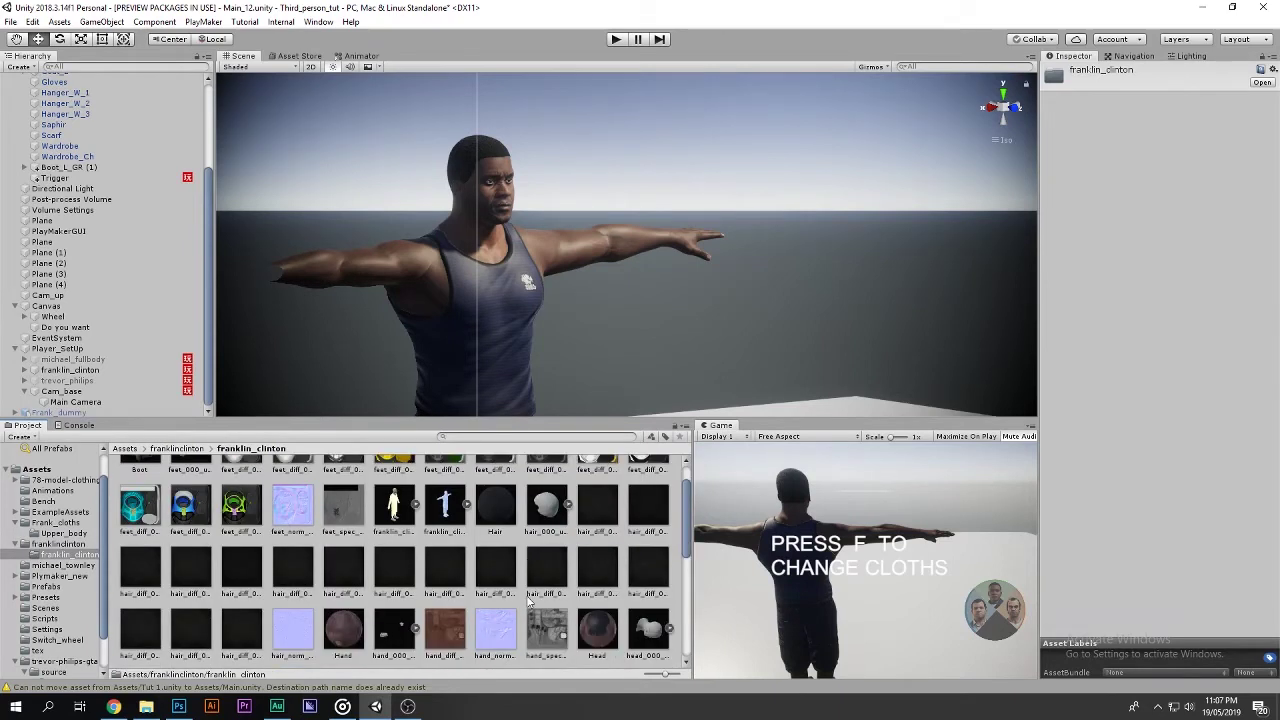
scroll(491, 597, "down", 2)
scroll(491, 597, "down", 1)
scroll(491, 597, "down", 1)
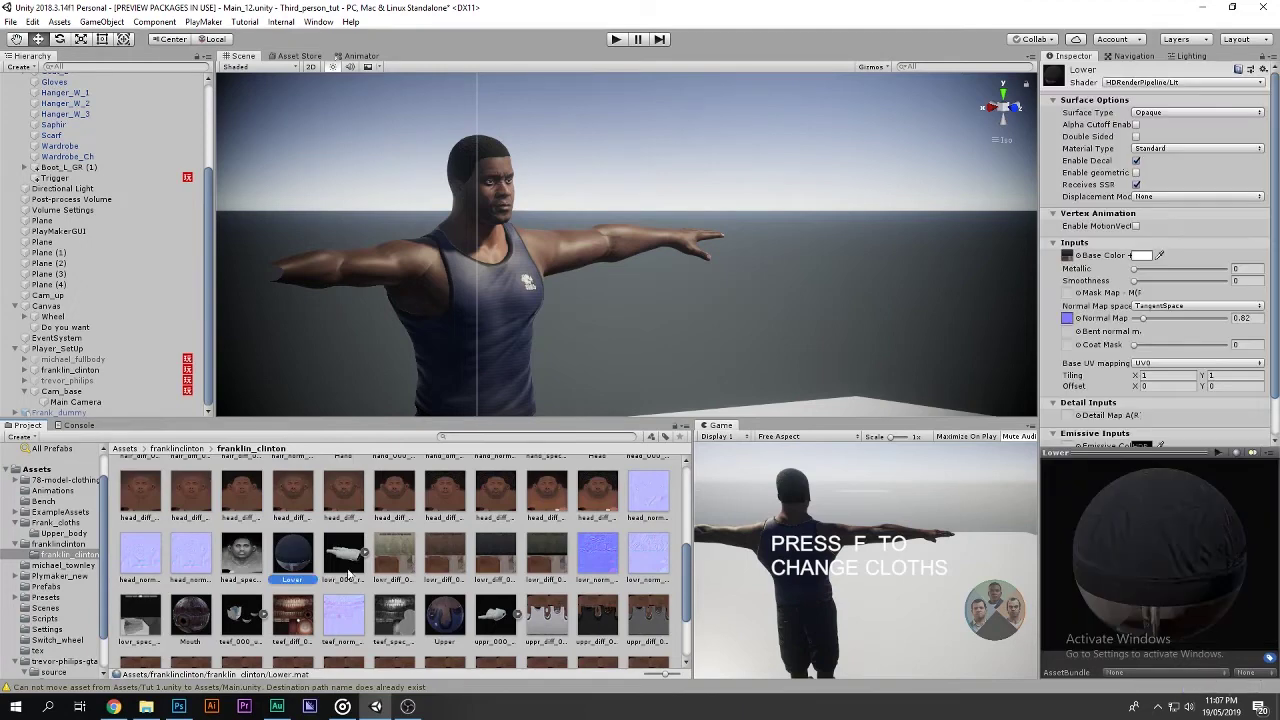
left_click(435, 615, "ctrl")
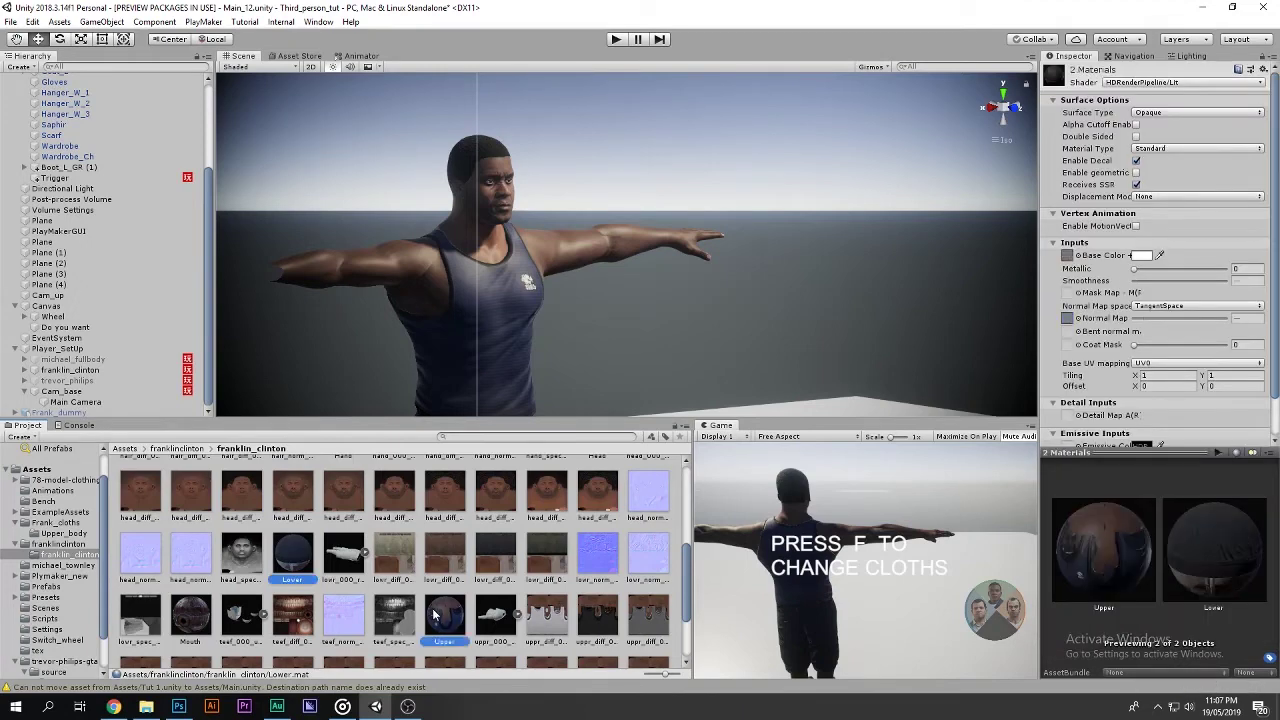
scroll(435, 615, "up", 5)
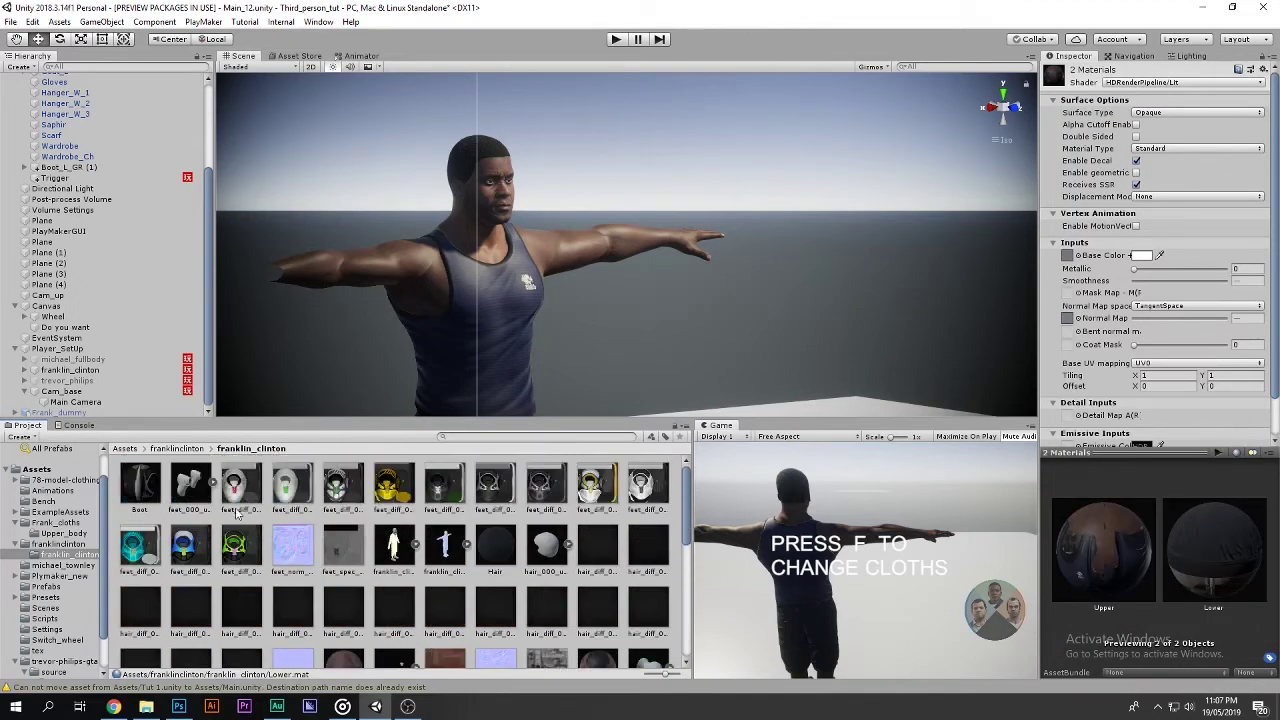
left_click(148, 490, "ctrl")
scroll(350, 577, "down", 3)
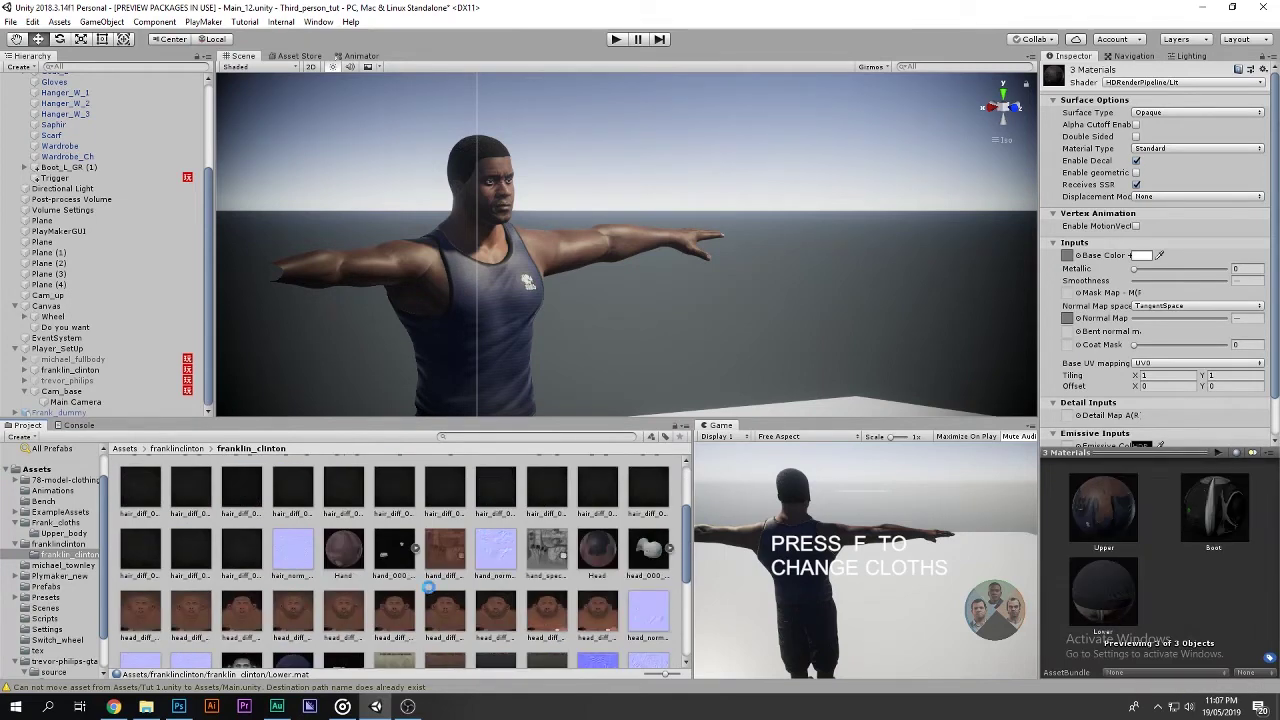
key("ctrl+d")
Move the Lower 1, Upper 1 and Boot 1 copies into Frank_cloths and inspect them.
scroll(430, 594, "down", 4)
scroll(430, 594, "down", 2)
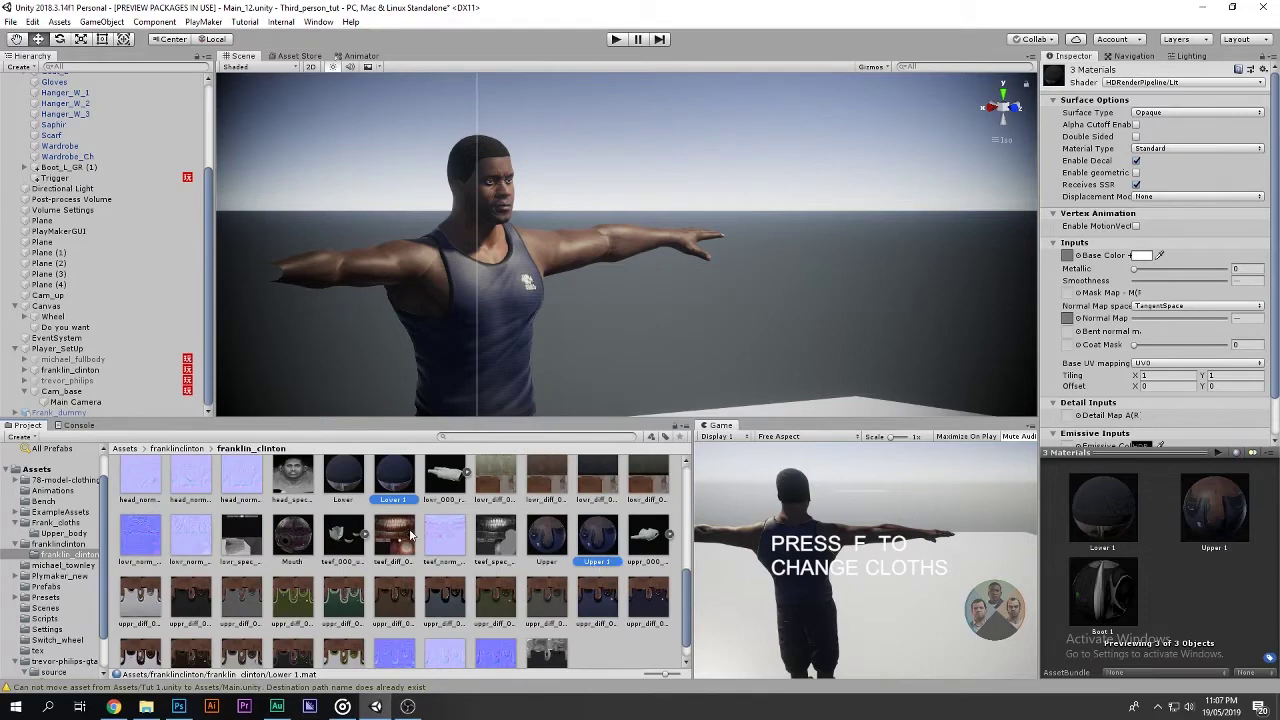
scroll(410, 535, "up", 1)
left_click_drag(400, 558, 68, 528)
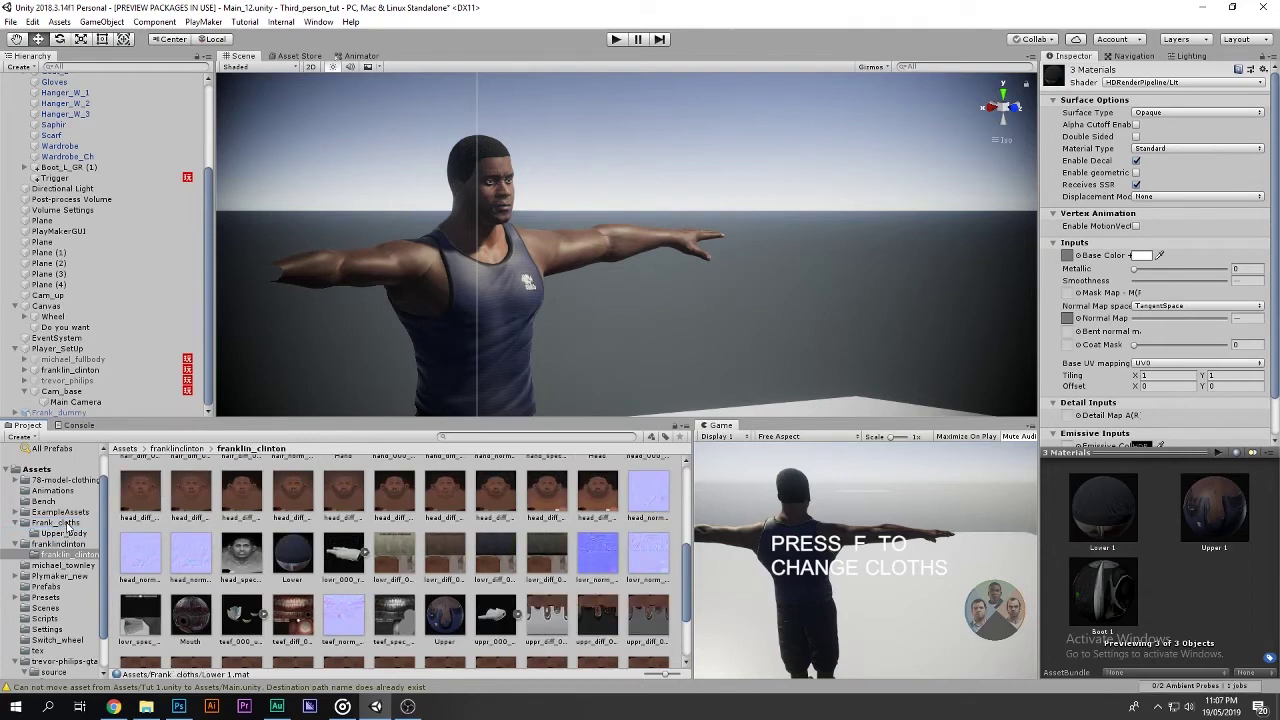
left_click(60, 523)
left_click(205, 487)
left_click(278, 488)
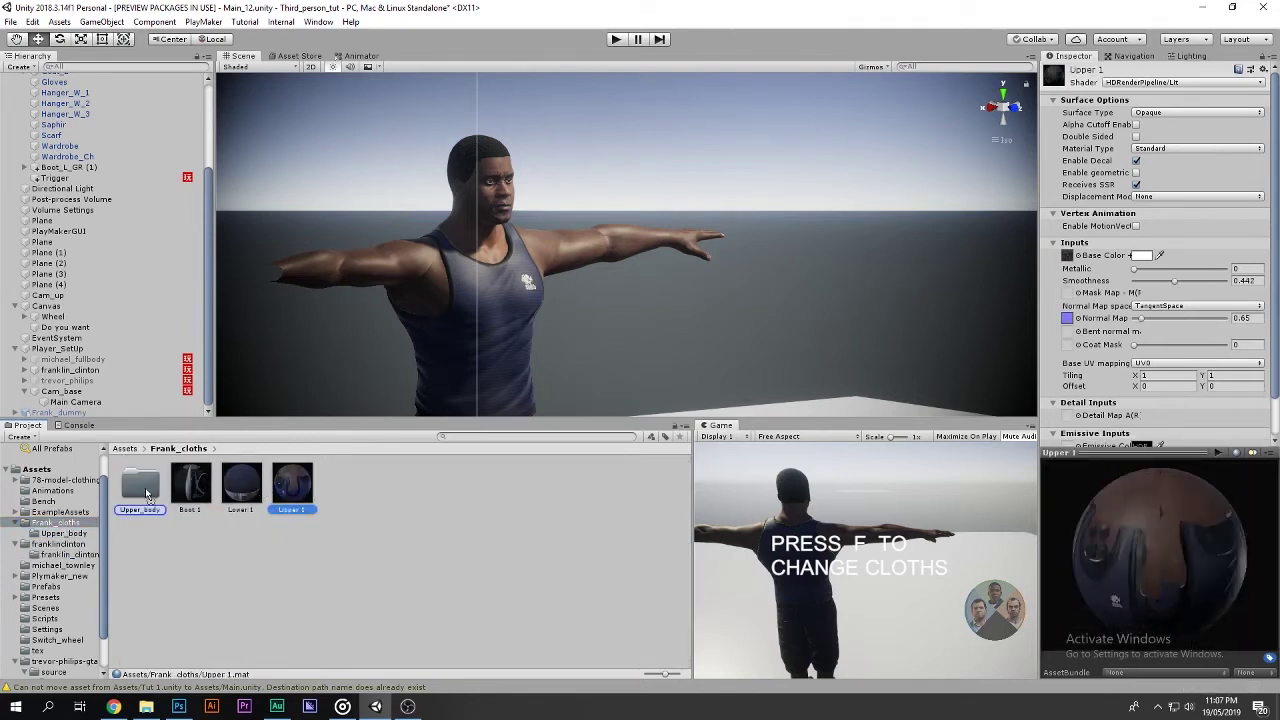
right_click(206, 545)
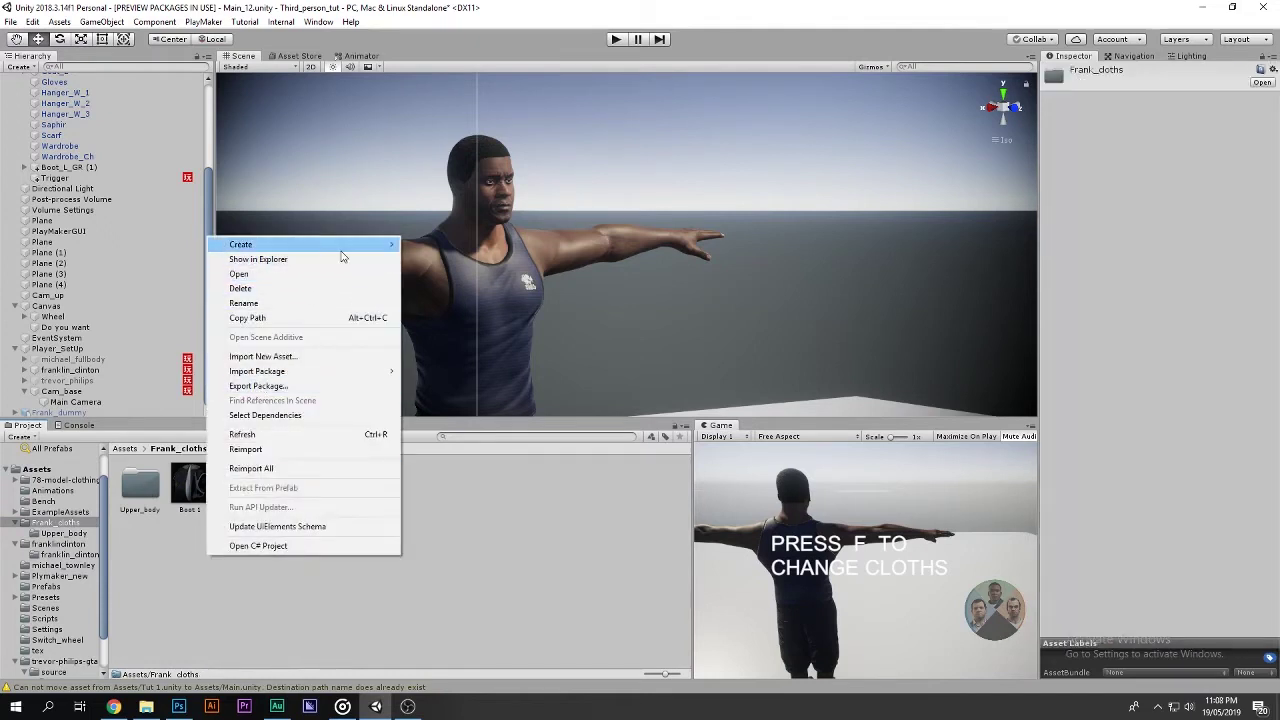
Create a Loower_body folder in Frank_cloths.
mouse_move(343, 251)
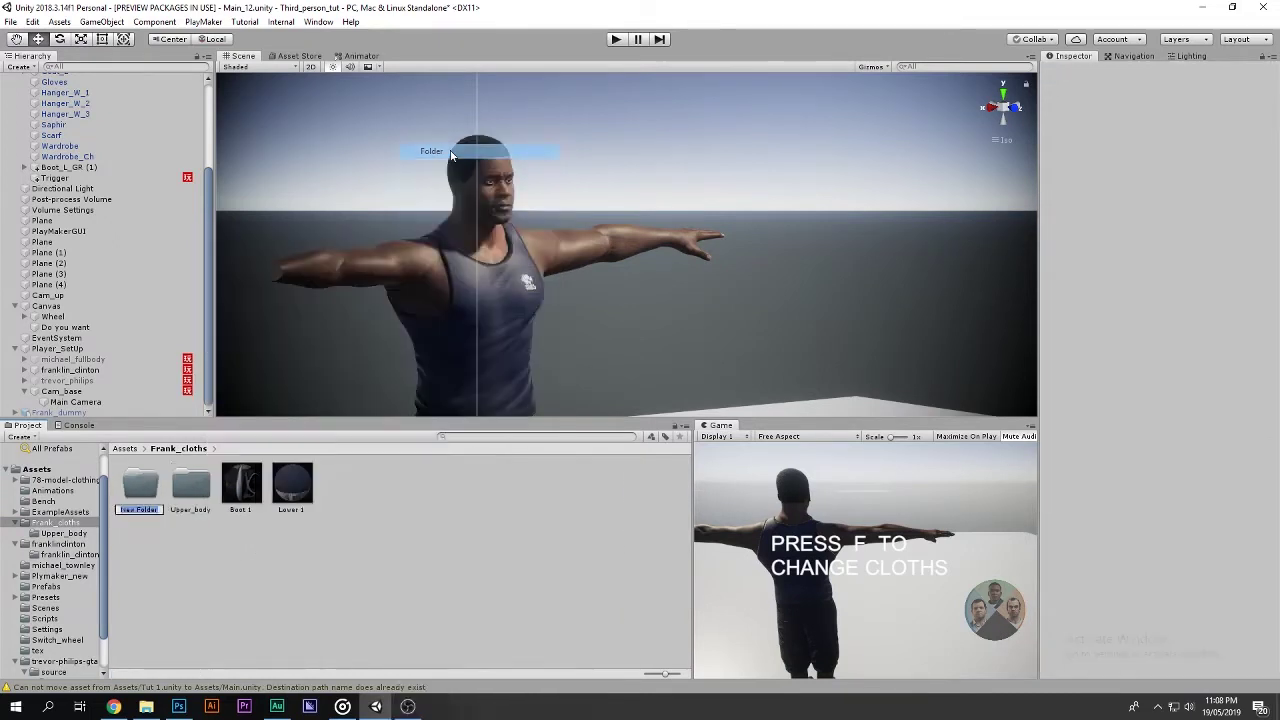
left_click(451, 151)
type("Loower_b")
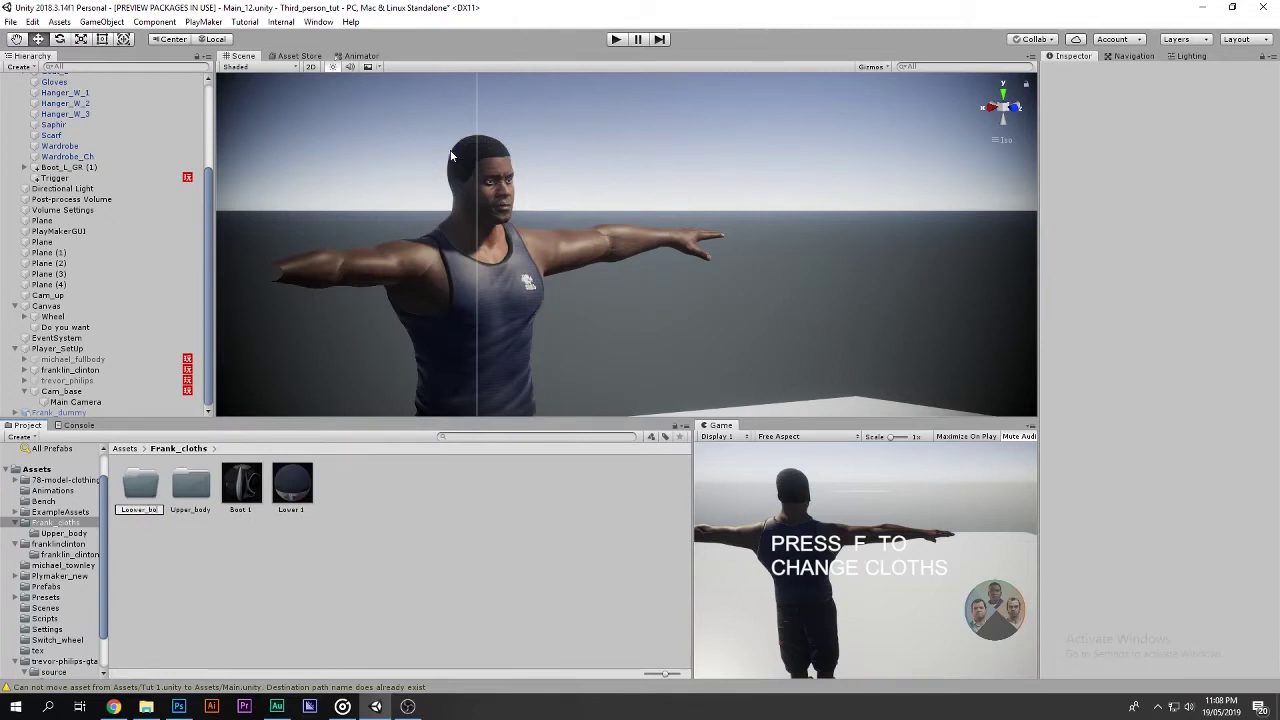
type("ody")
key("Return")
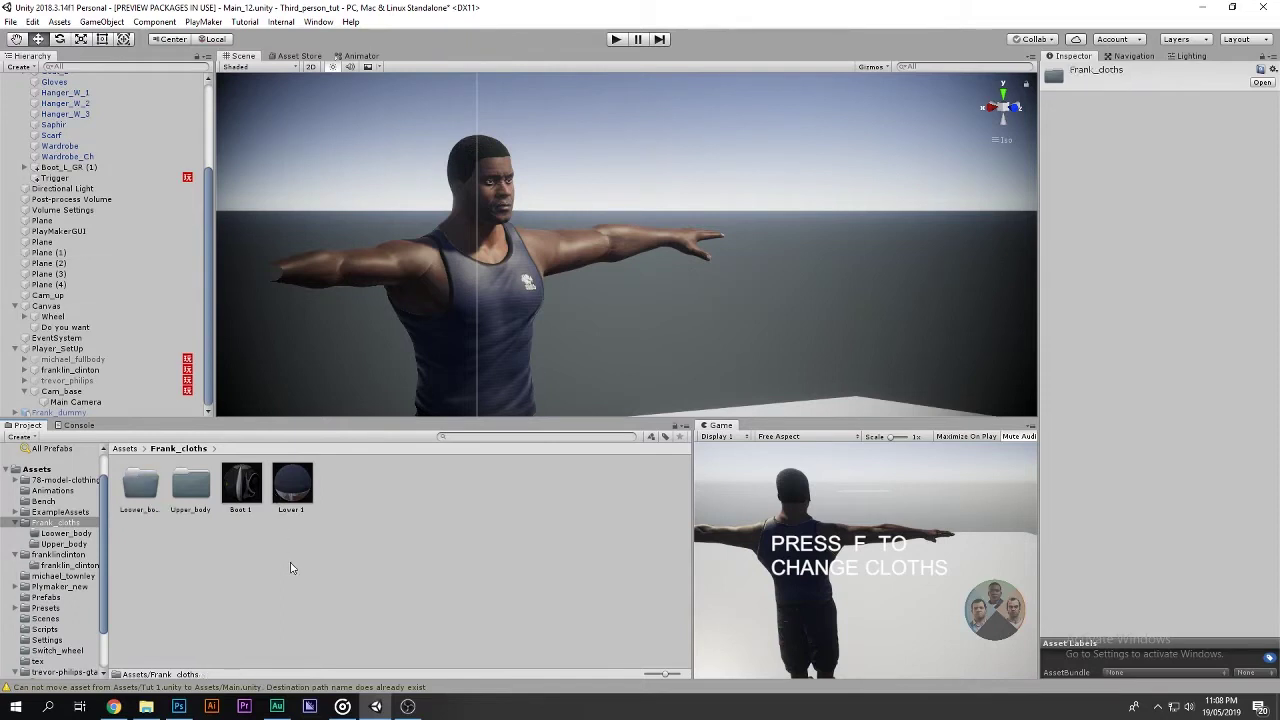
Create a Boots folder, move Boot 1 into it, and open Loower_body.
right_click(290, 563)
mouse_move(330, 251)
left_click(546, 152)
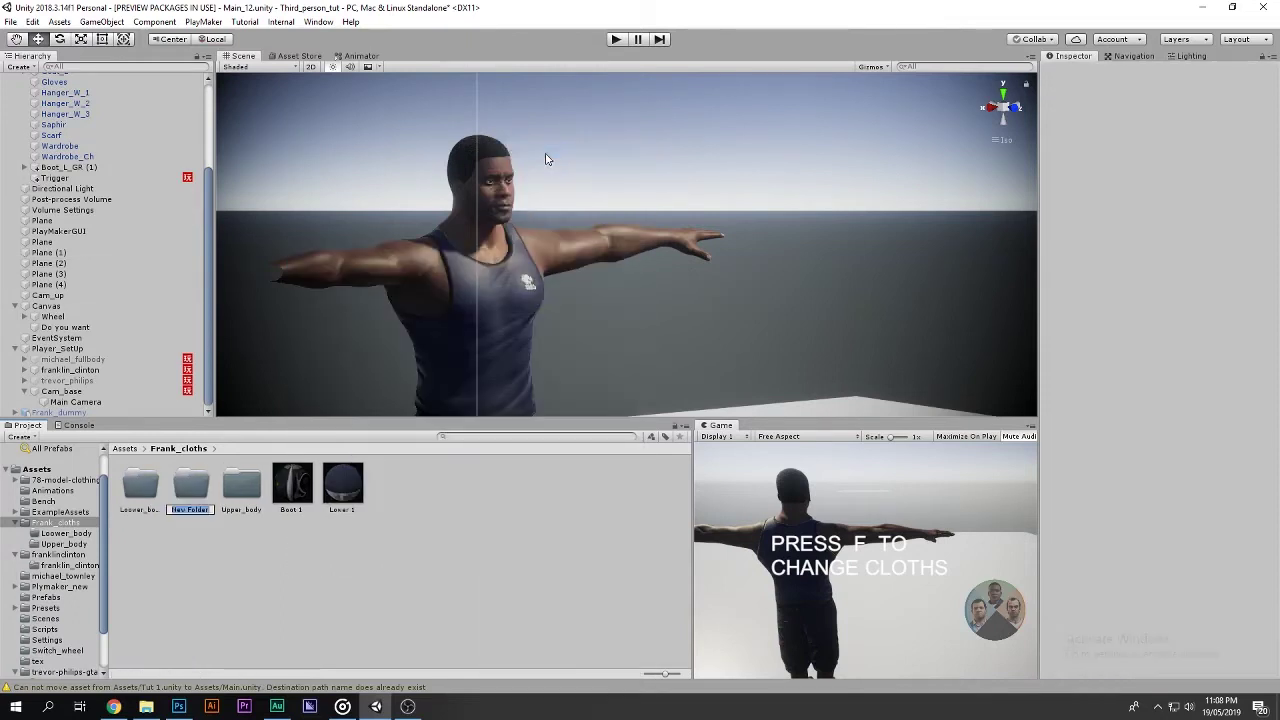
type("Boots")
key("Return")
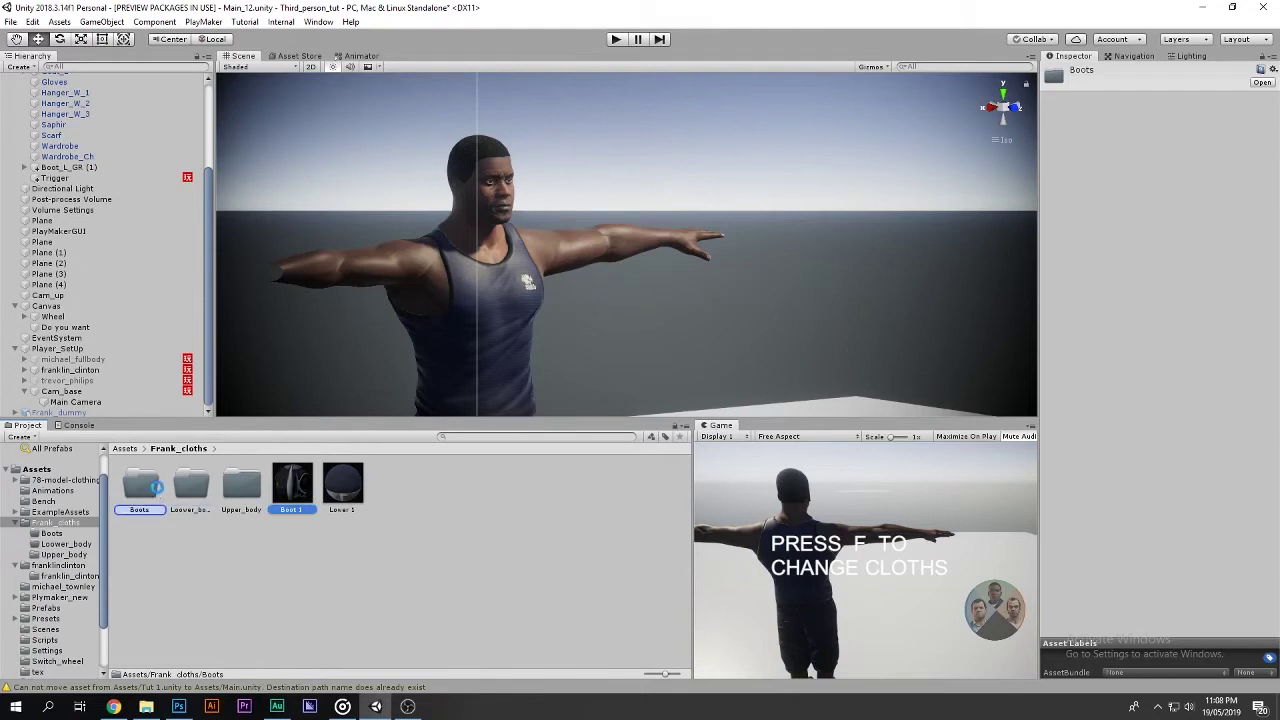
mouse_move(292, 485)
left_mouse_down()
mouse_move(140, 485)
mouse_move(274, 481)
mouse_move(190, 486)
left_mouse_up()
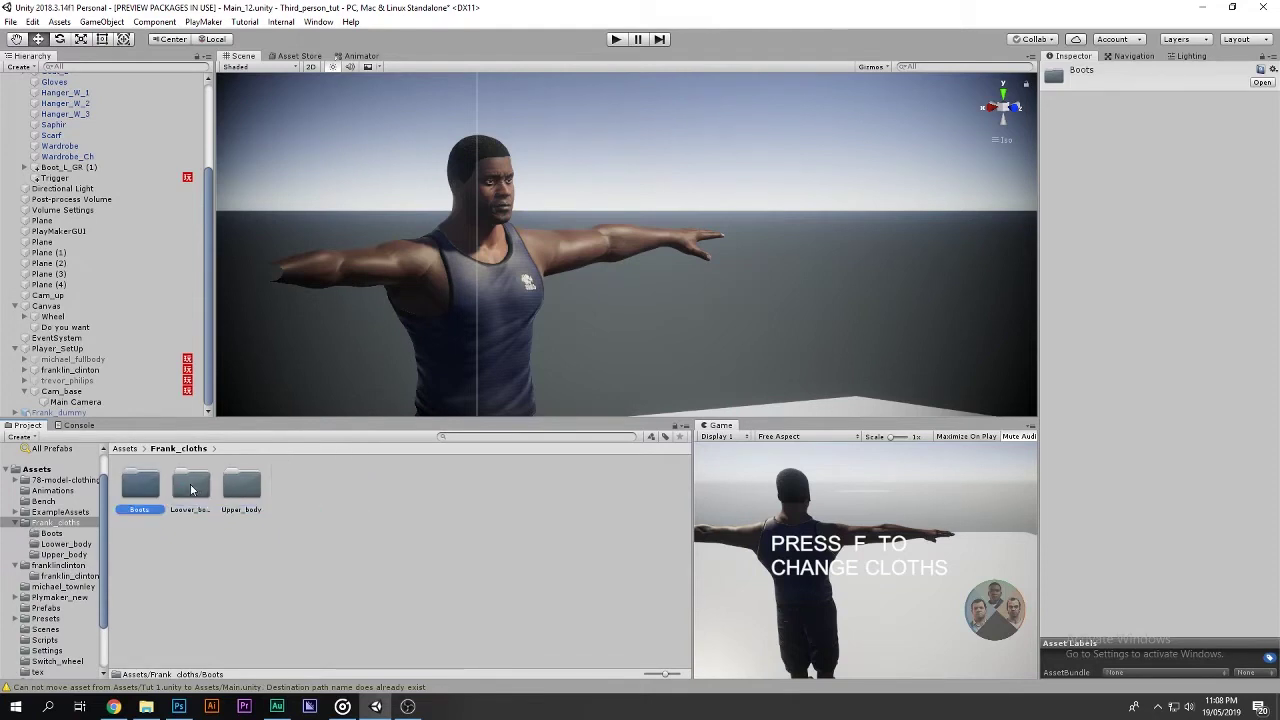
double_click(188, 487)
Keep the Lower 1 material's name and go to the Upper_body folder.
left_click(143, 509)
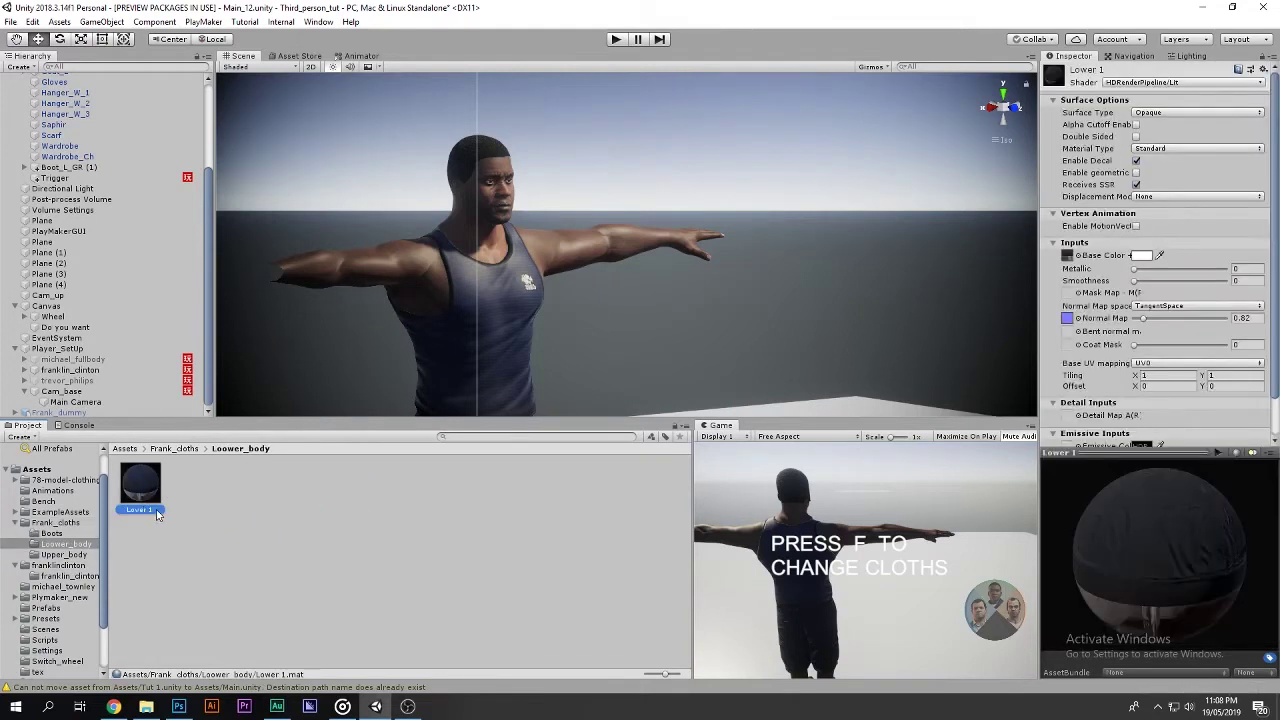
left_click(140, 509)
key("Return")
key("BackSpace")
key("Right")
key("Return")
Rename Upper 1 to Upper and delete the extra white material.
left_click(156, 512)
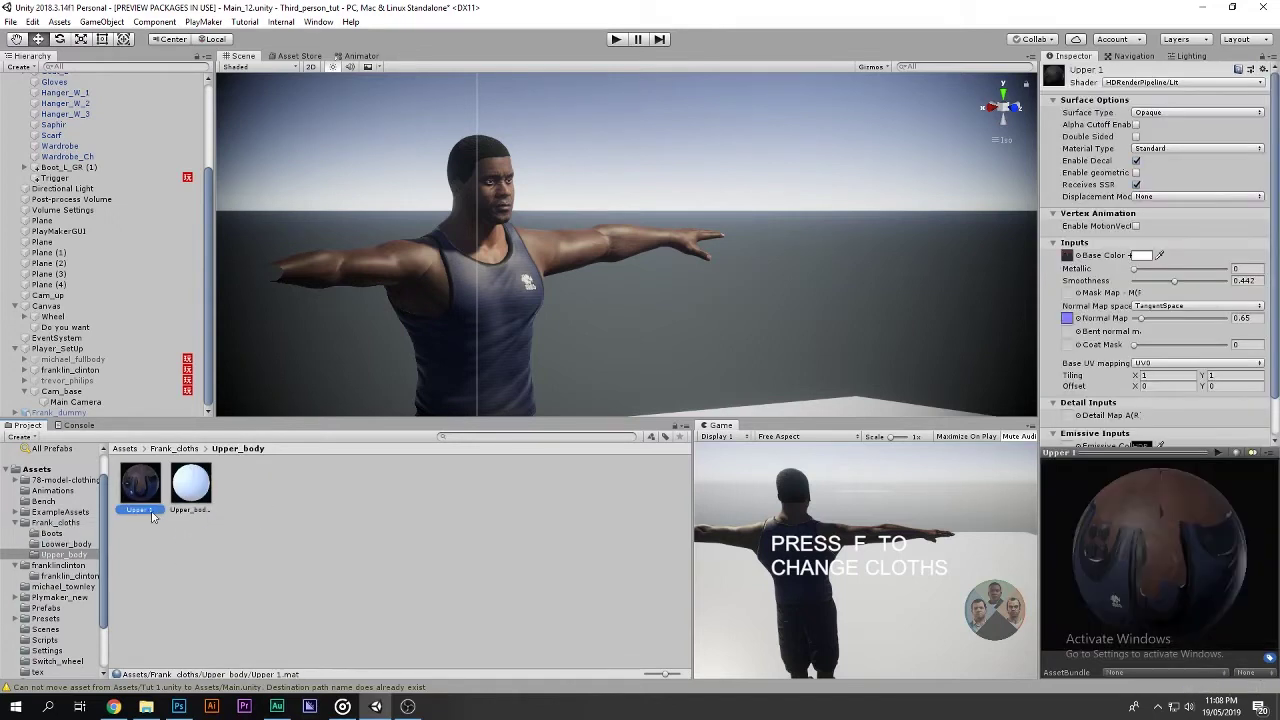
left_click(156, 512)
key("BackSpace")
key("BackSpace")
key("Return")
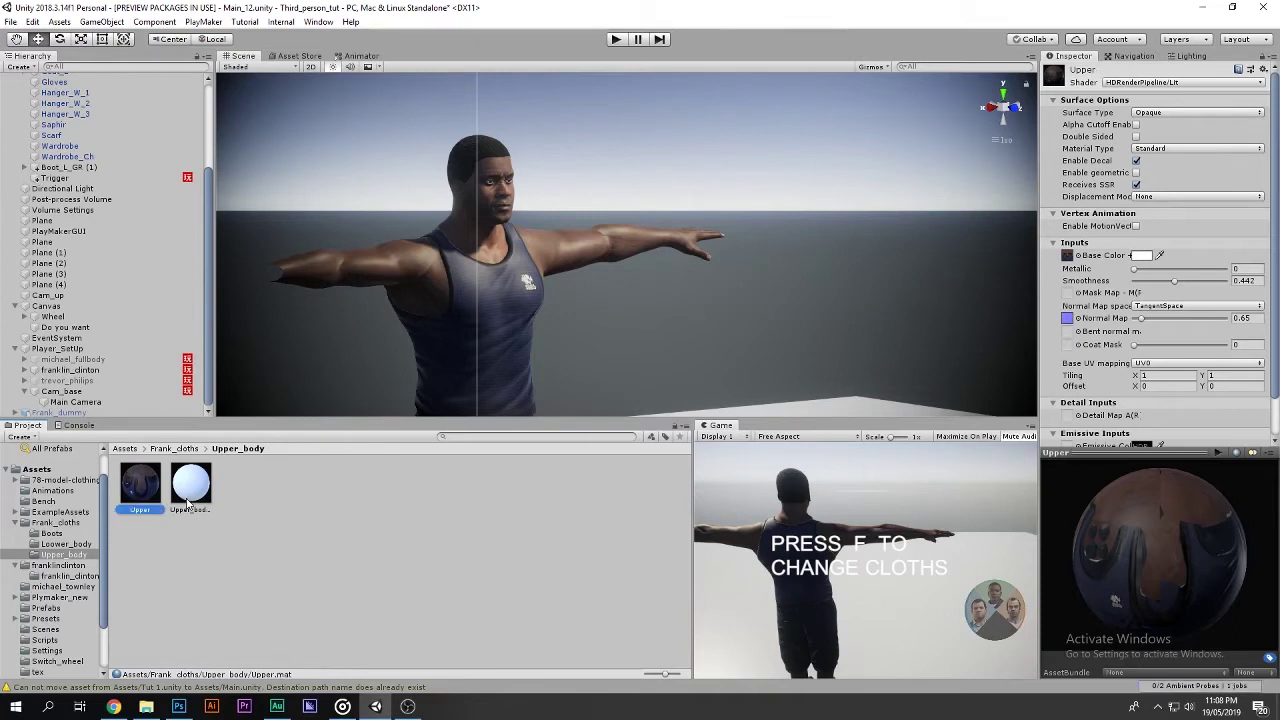
key("Delete")
key("Escape")
left_click(190, 485)
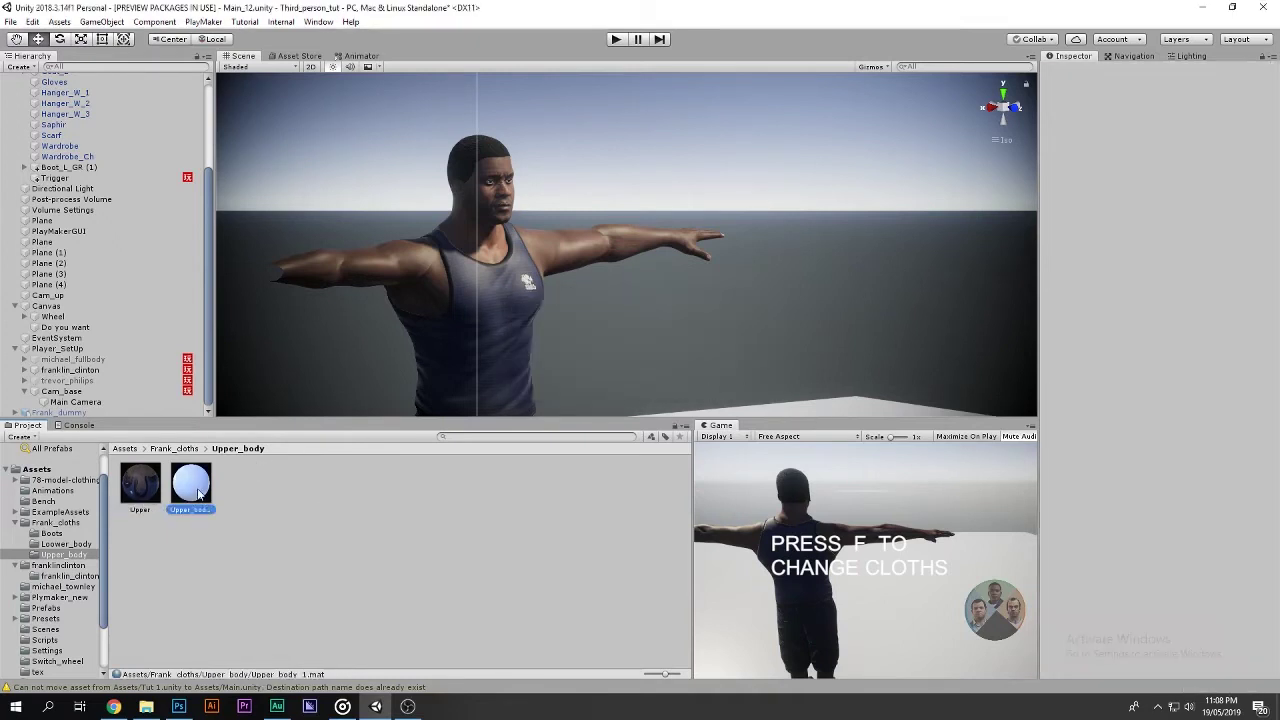
key("Delete")
key("Return")
Rename the Boot 1 material in the Boots folder to Boot.
left_click(174, 448)
double_click(140, 484)
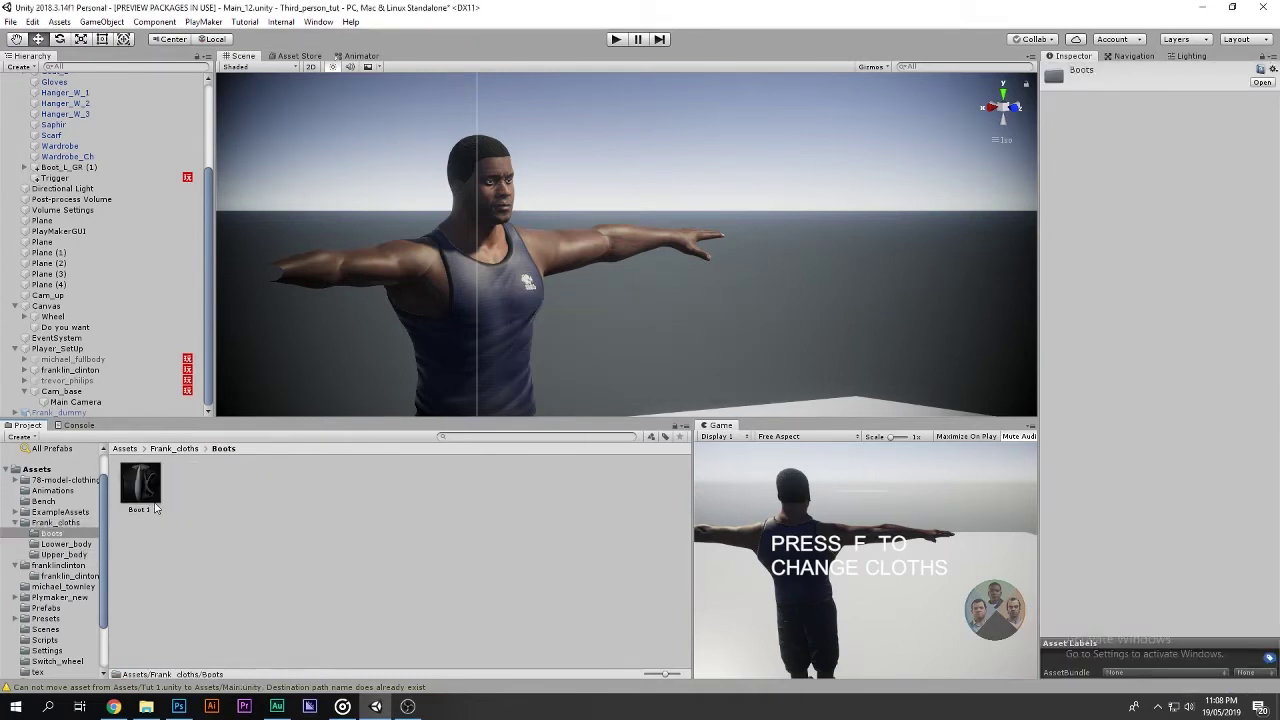
left_click(150, 512)
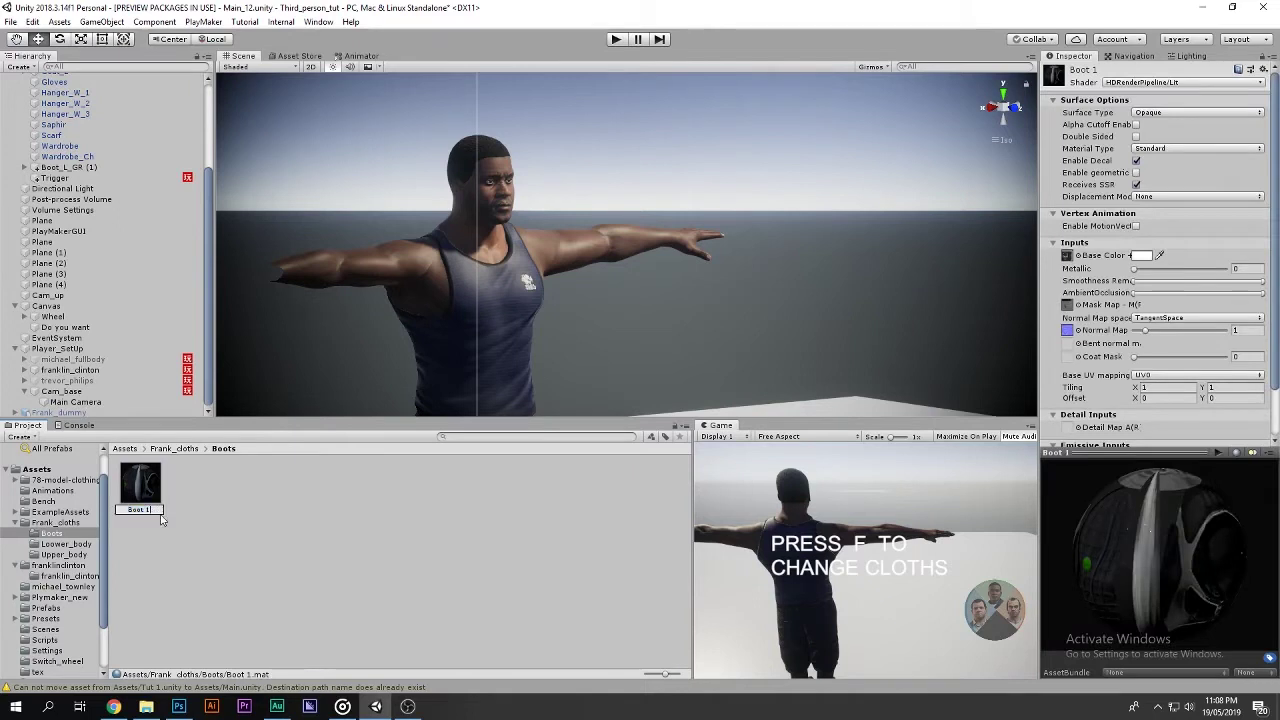
key("BackSpace")
key("BackSpace")
key("Return")
left_click(211, 516)
key("BackSpace")
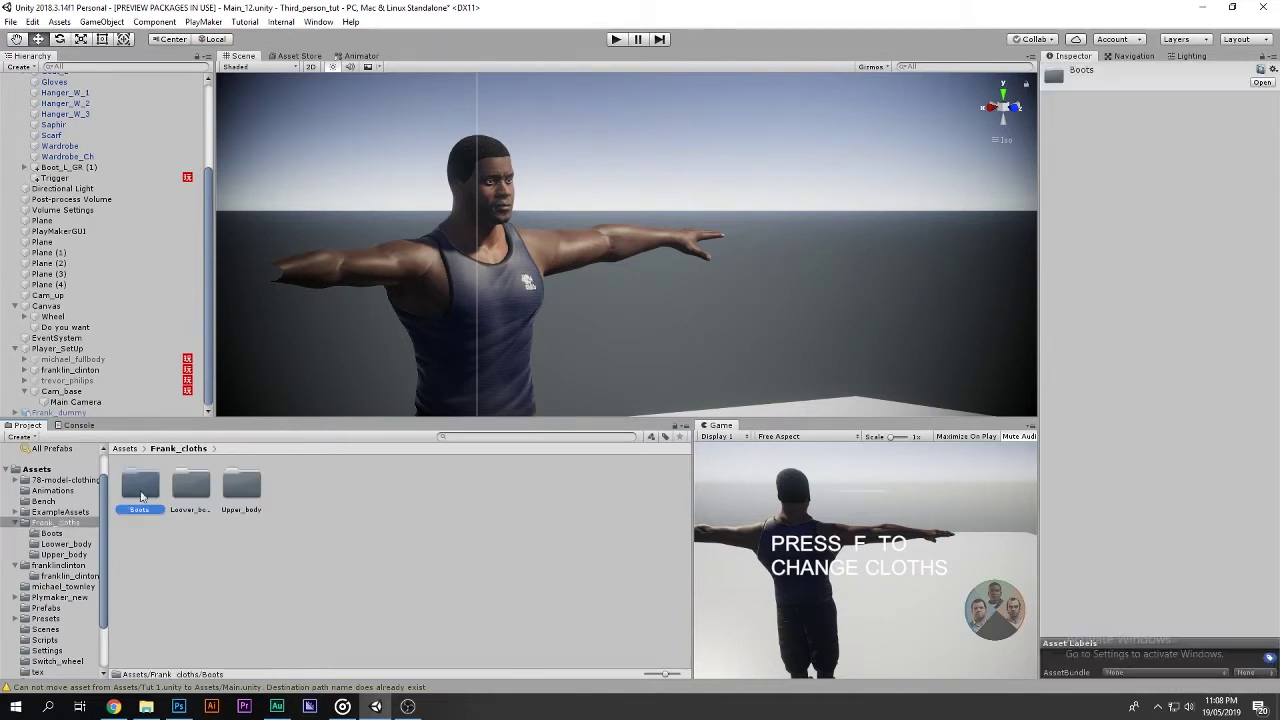
Rename the Loower_body folder to Lower_body.
left_click(195, 490)
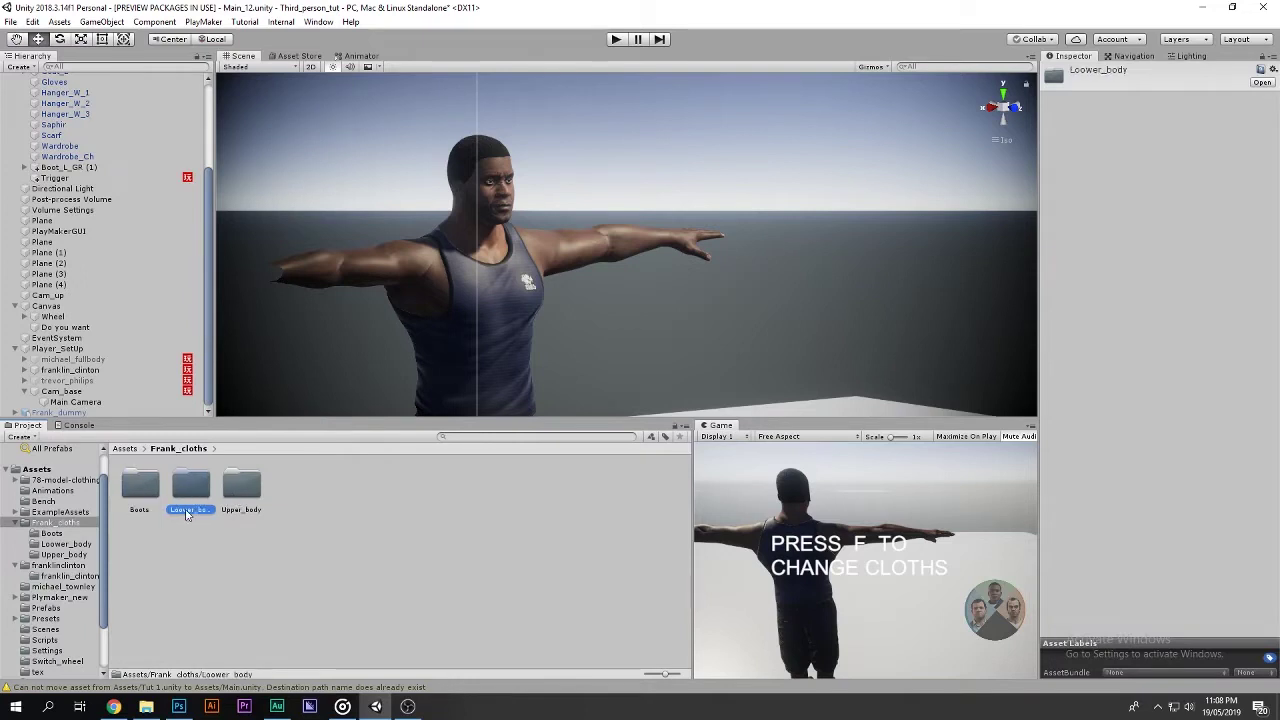
key("F2")
key("Return")
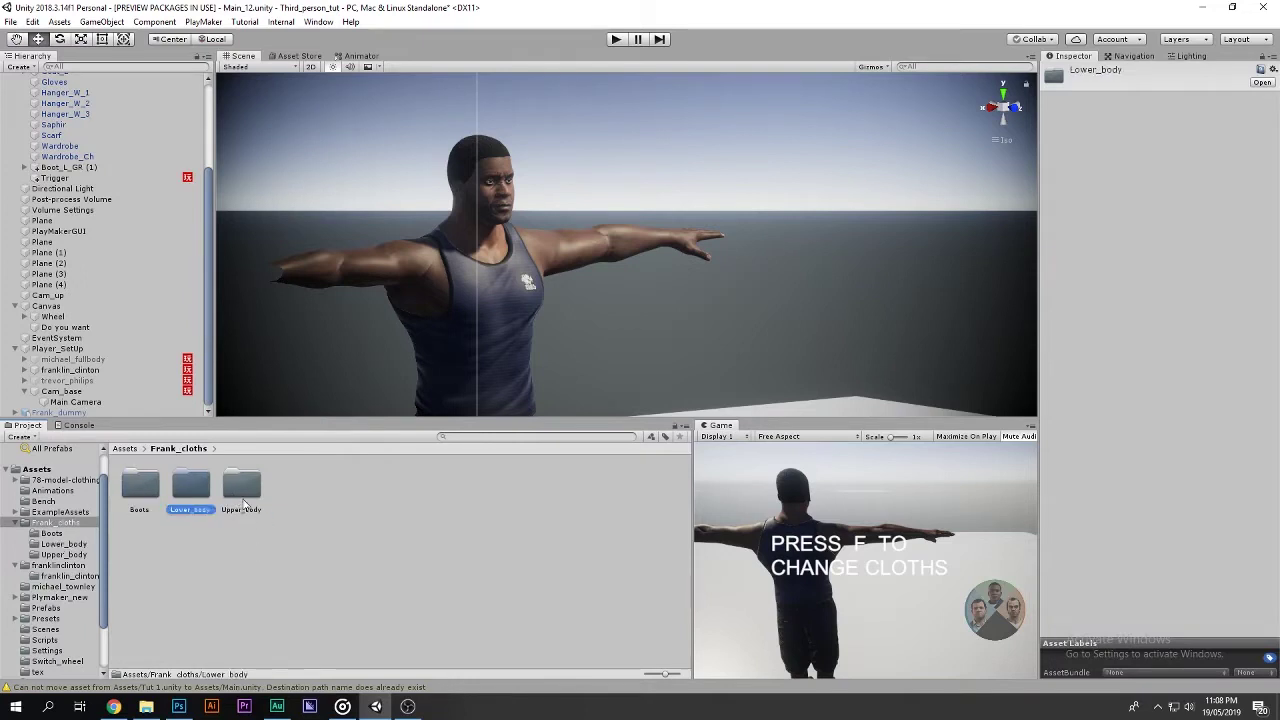
Duplicate the Upper material in Upper_body to make Upper 1.
double_click(241, 485)
left_click(140, 485)
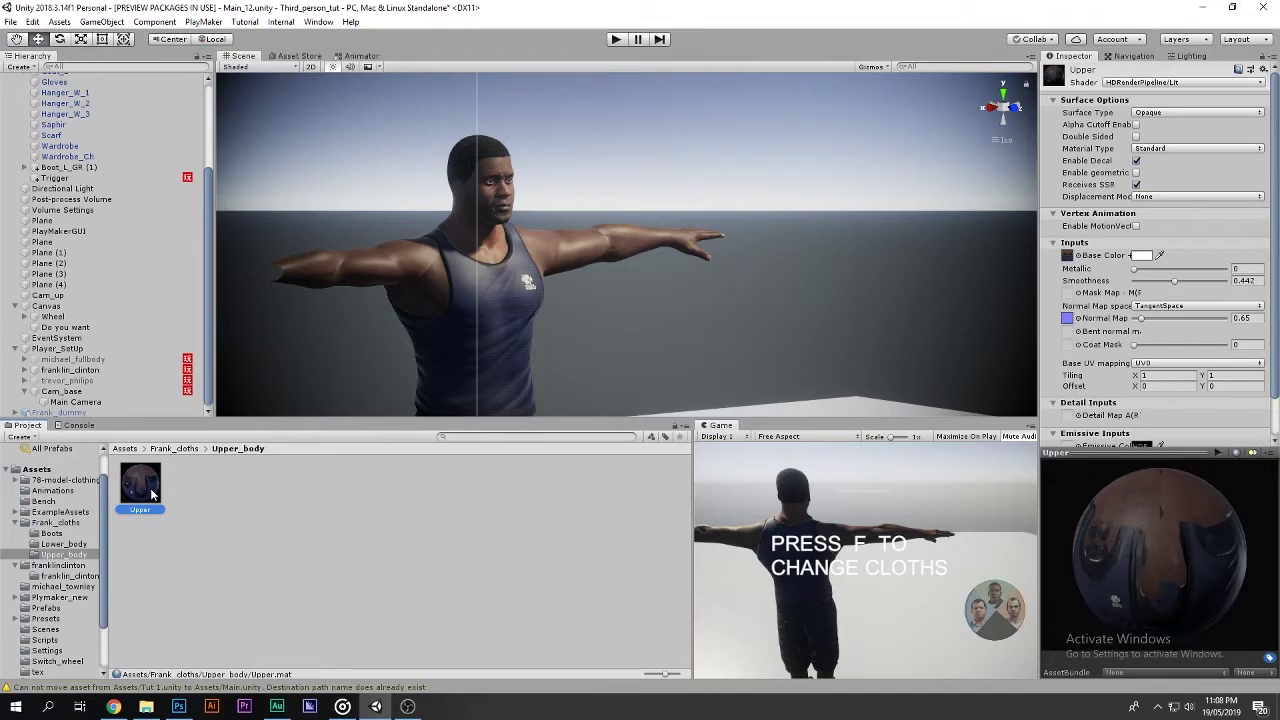
key("ctrl+d")
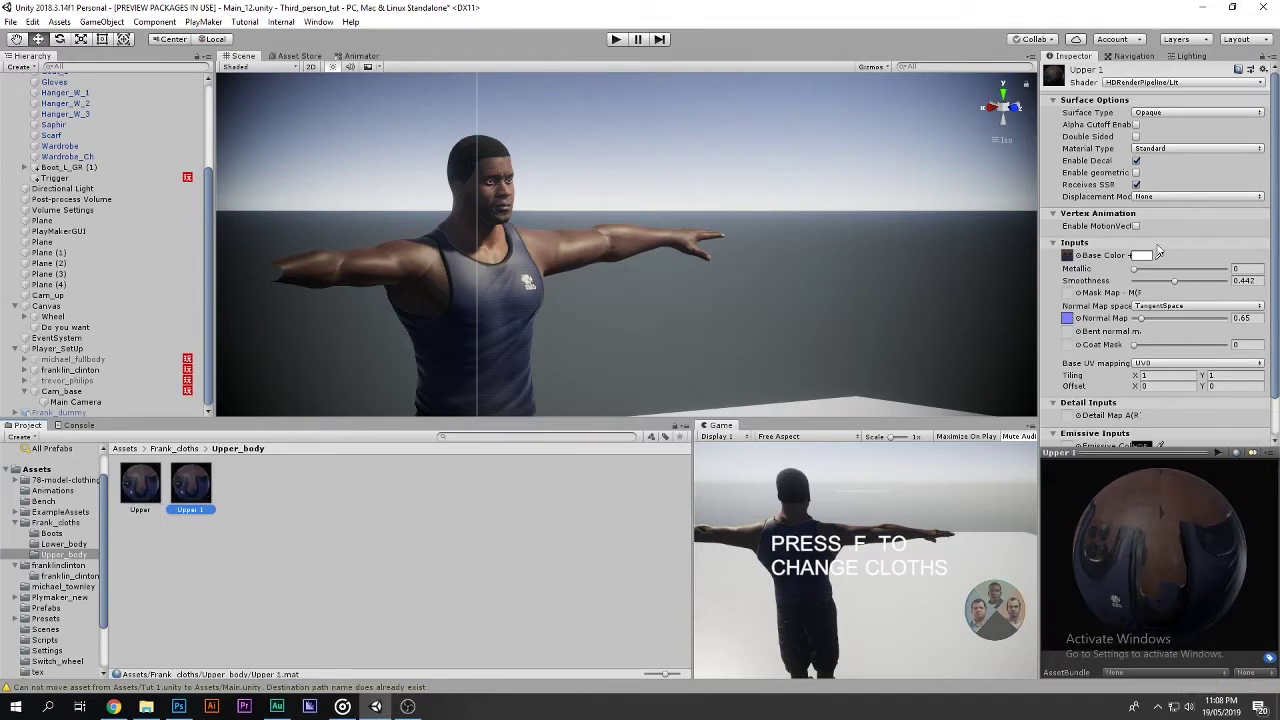
Assign a different shirt texture as Upper 1's Base Color map.
left_click(1073, 257)
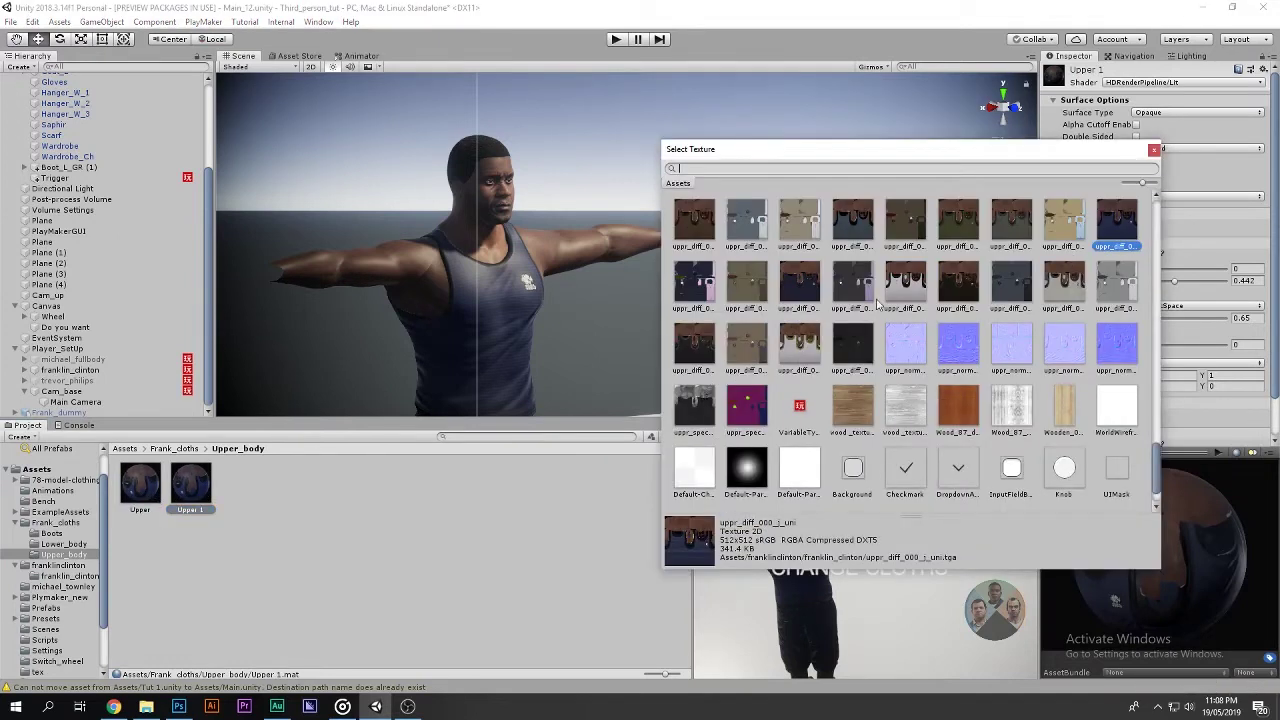
scroll(878, 306, "up", 1)
scroll(878, 306, "up", 1)
scroll(878, 306, "up", 1)
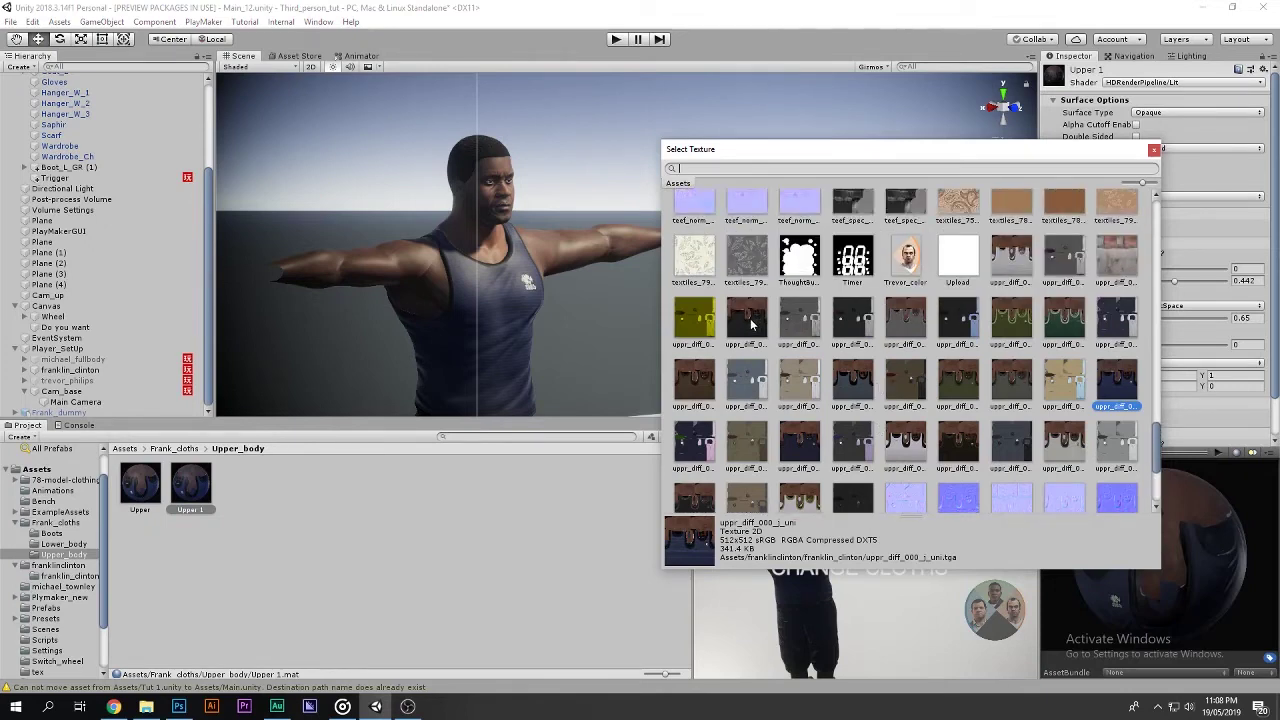
left_click(1013, 268)
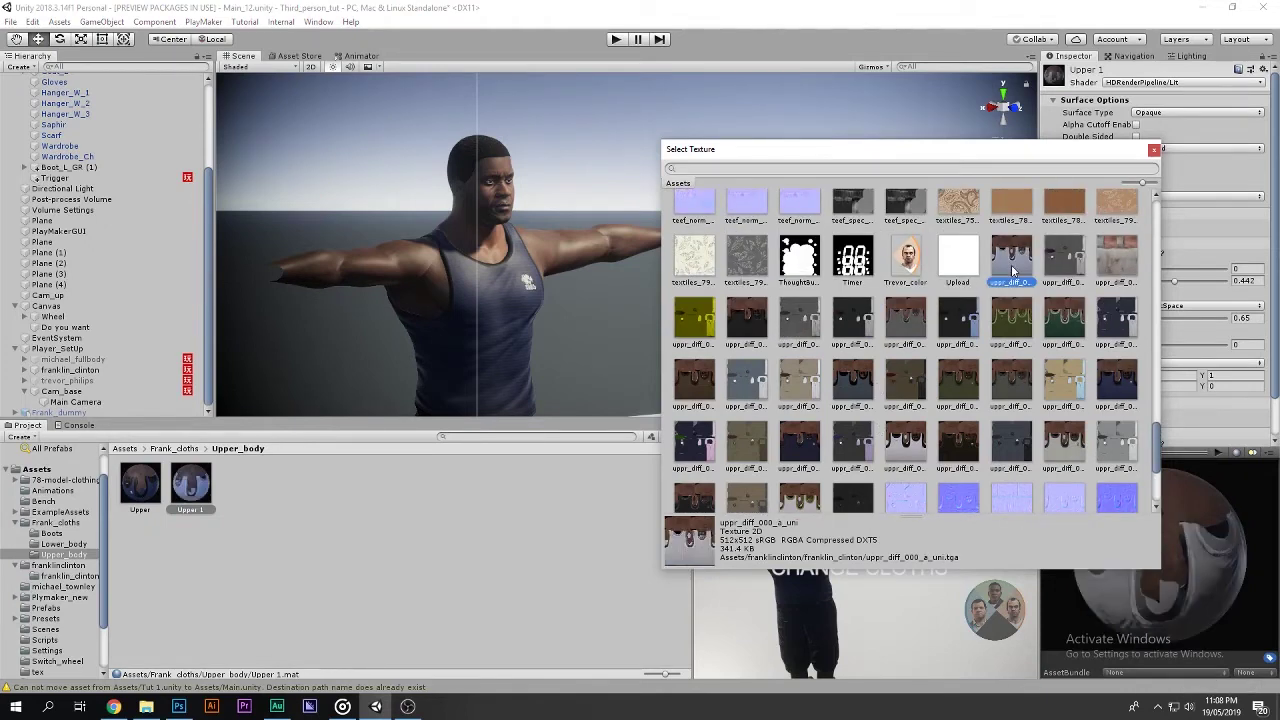
double_click(1013, 268)
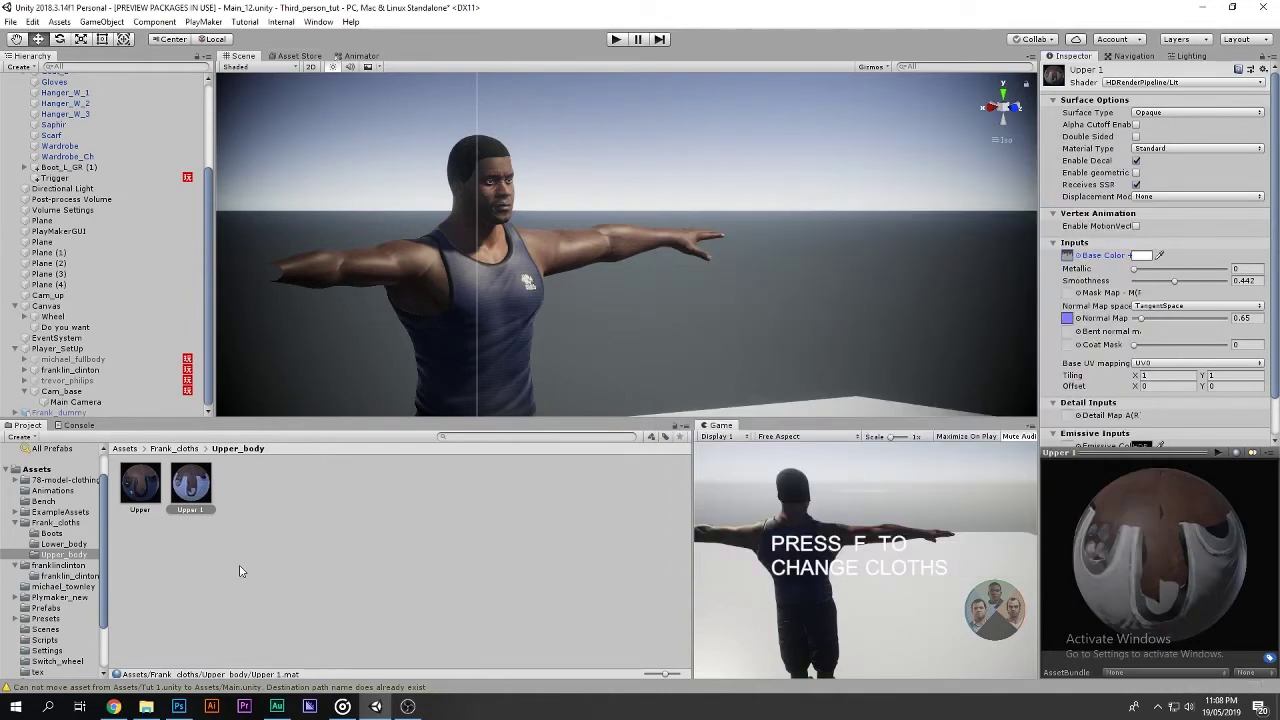
Duplicate into Upper 2 and Upper 3, giving each a new shirt texture, white for Upper 3.
key("ctrl+d")
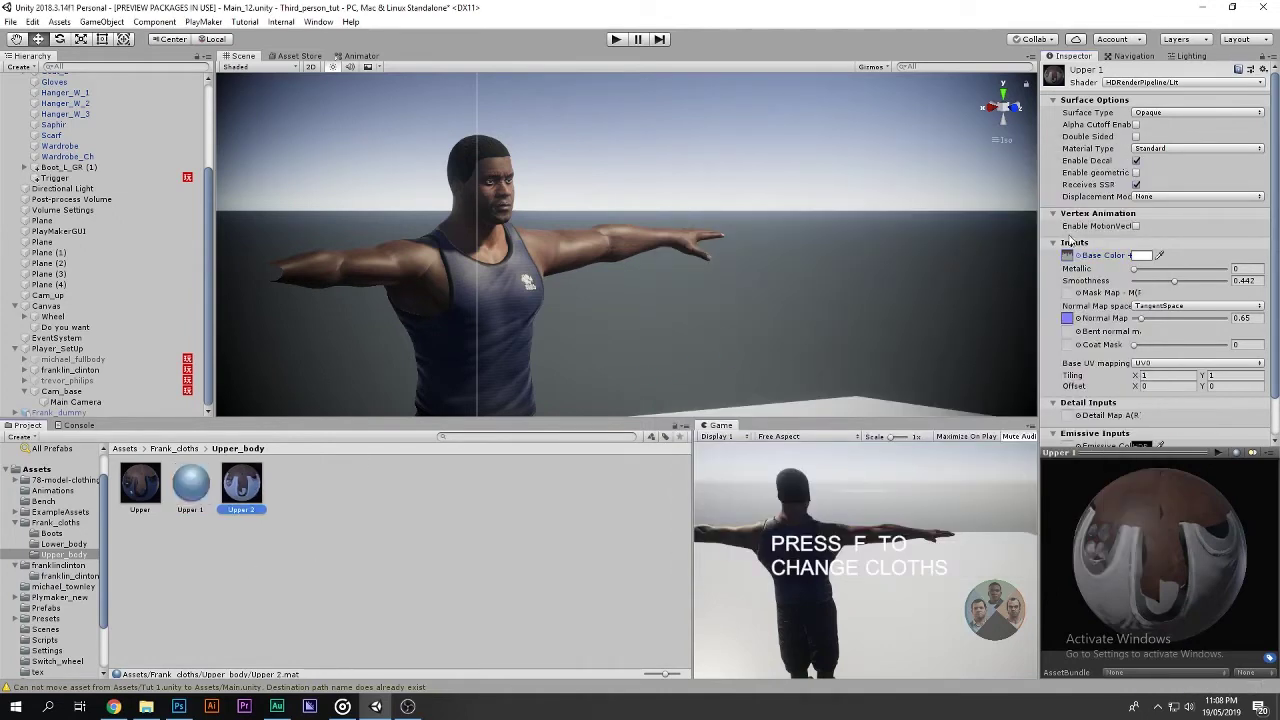
left_click(1077, 256)
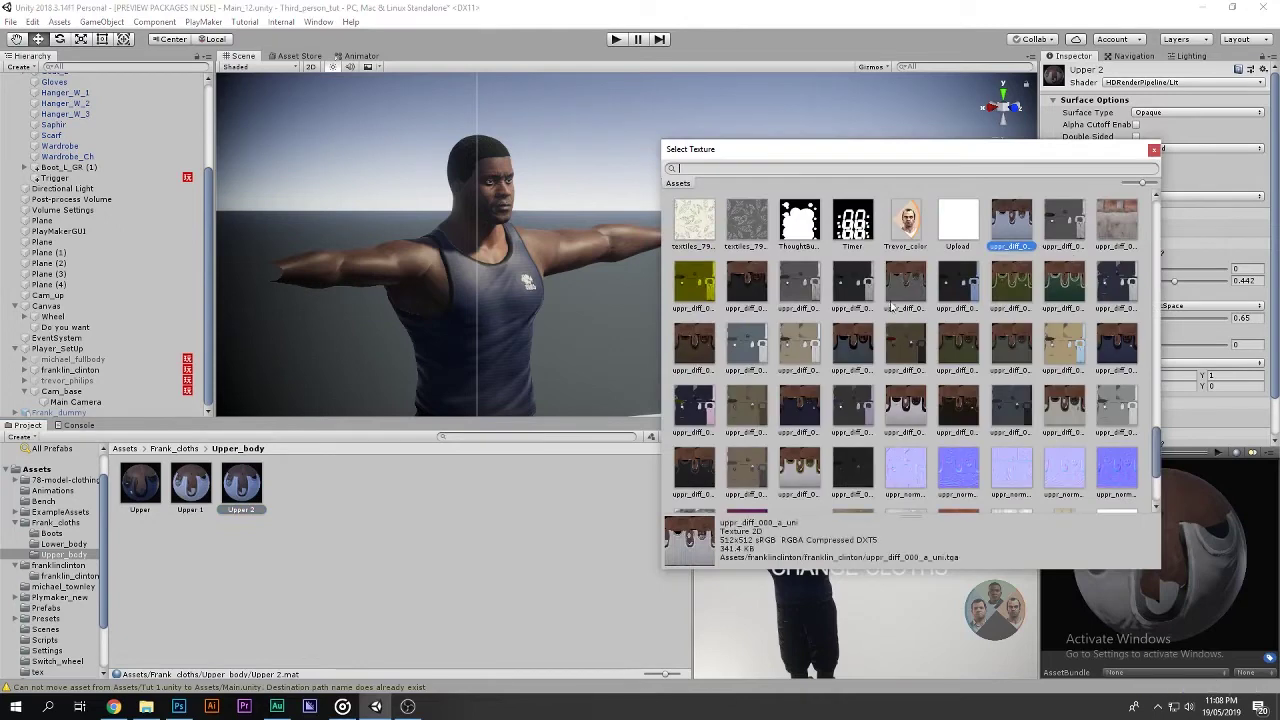
double_click(1066, 222)
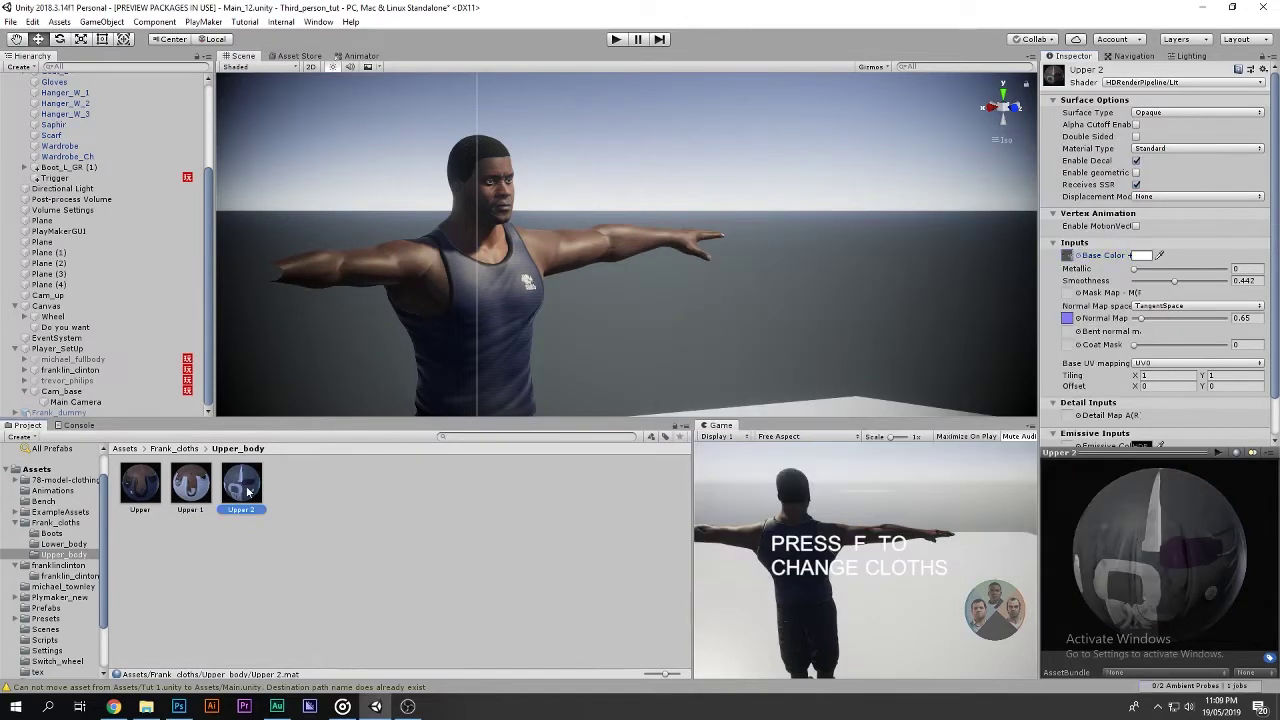
key("ctrl+d")
left_click(1077, 255)
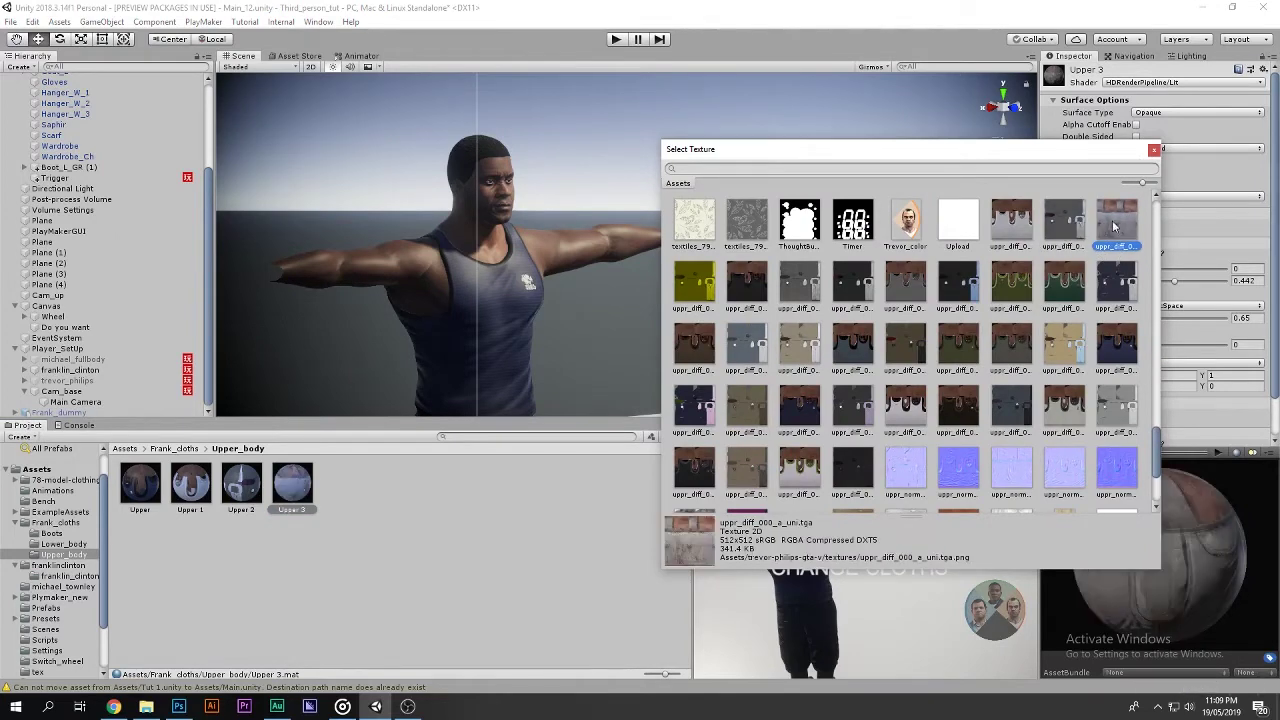
double_click(1114, 226)
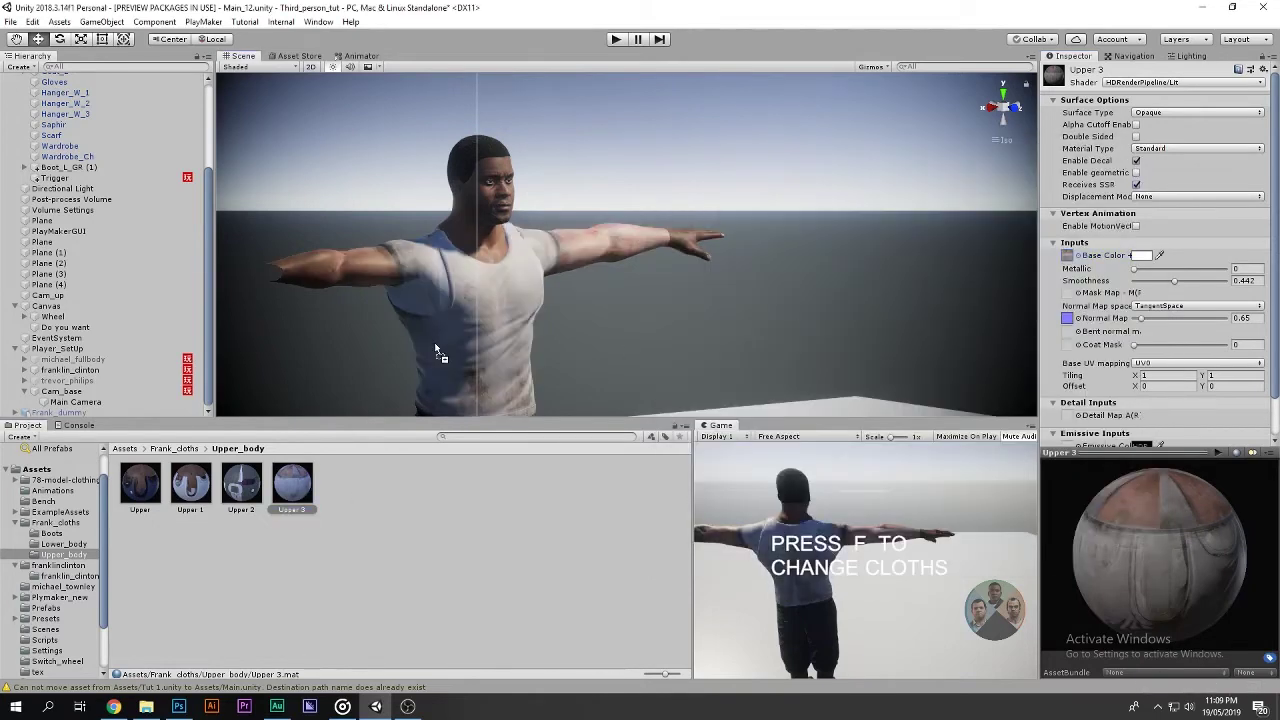
Try the Upper 1, Upper 3 and Upper 2 shirt materials on Franklin.
mouse_move(435, 350)
left_mouse_down()
mouse_move(371, 377)
mouse_move(443, 366)
left_mouse_up()
left_click_drag(190, 484, 213, 473)
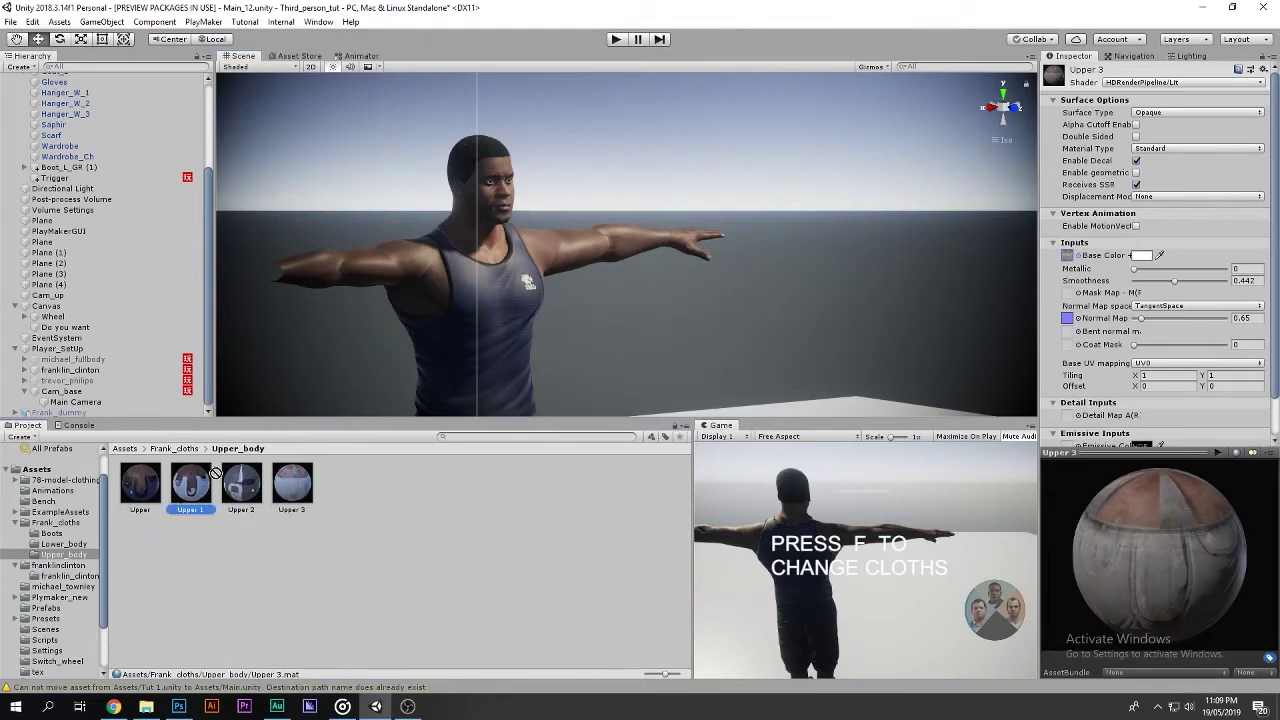
left_click_drag(292, 484, 440, 383)
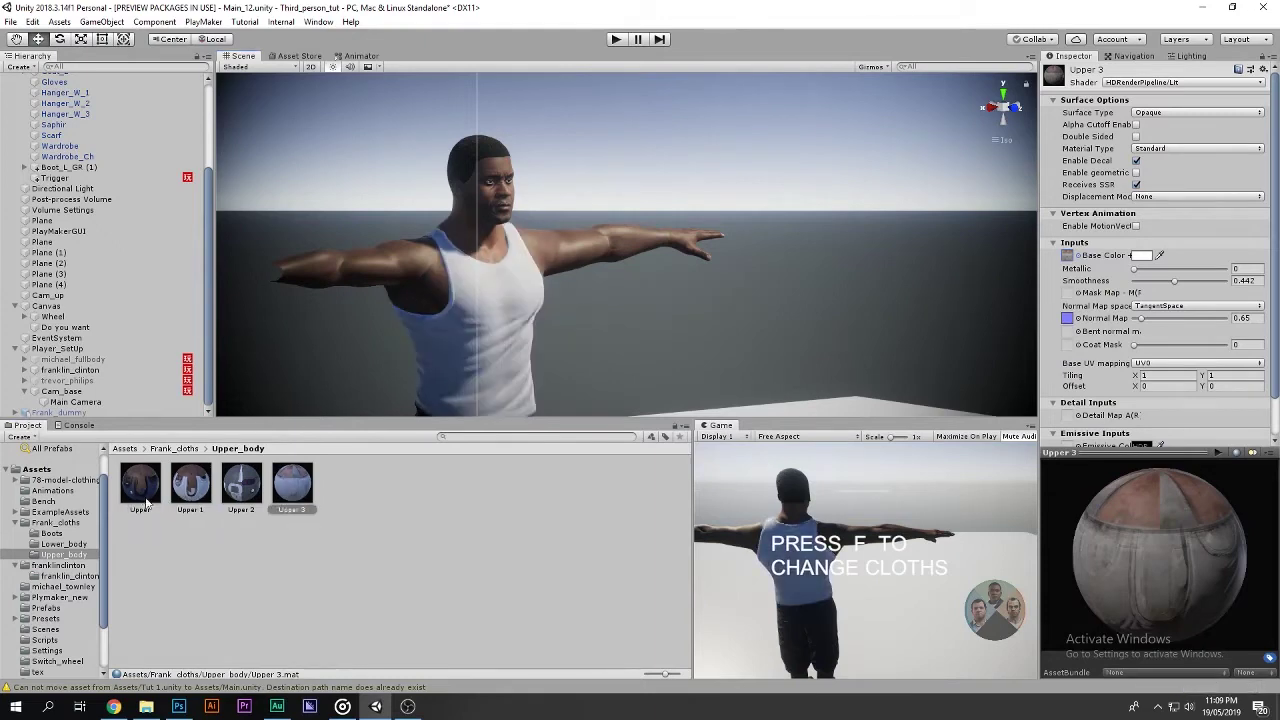
left_click_drag(241, 484, 470, 320)
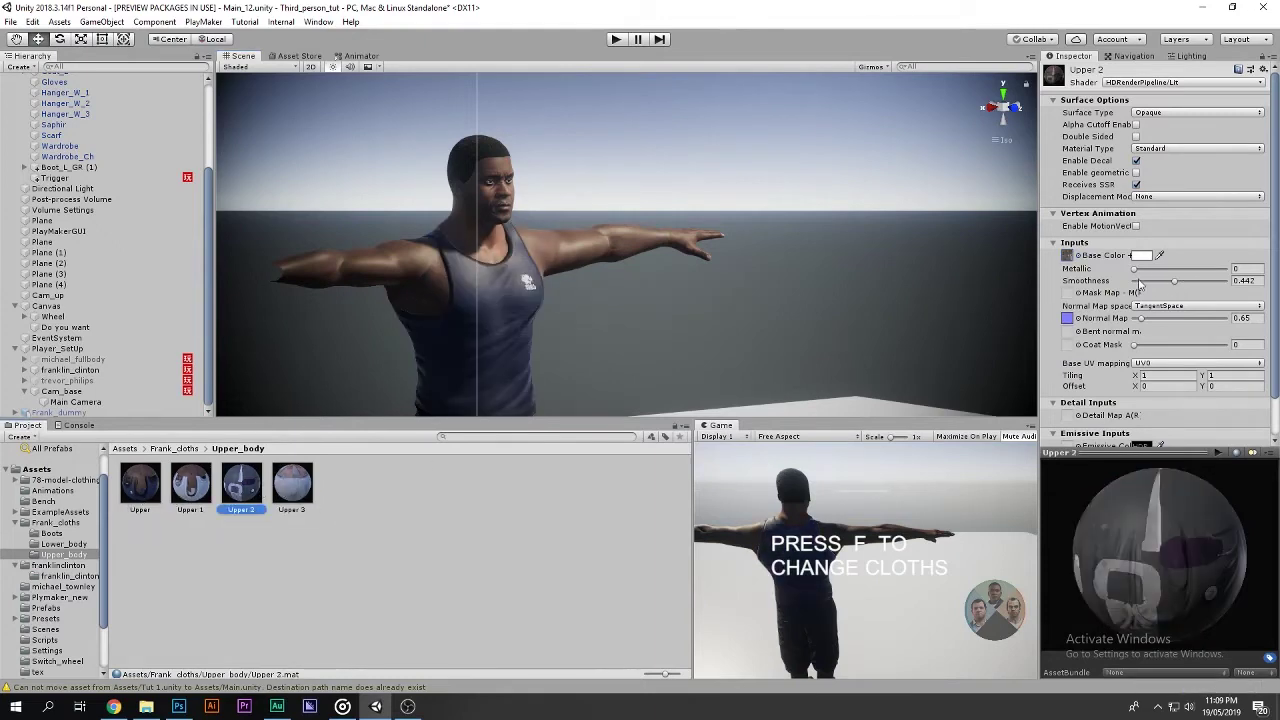
Re-pick Upper 2's base colour texture and give Upper 3 a dark texture.
left_click(1077, 256)
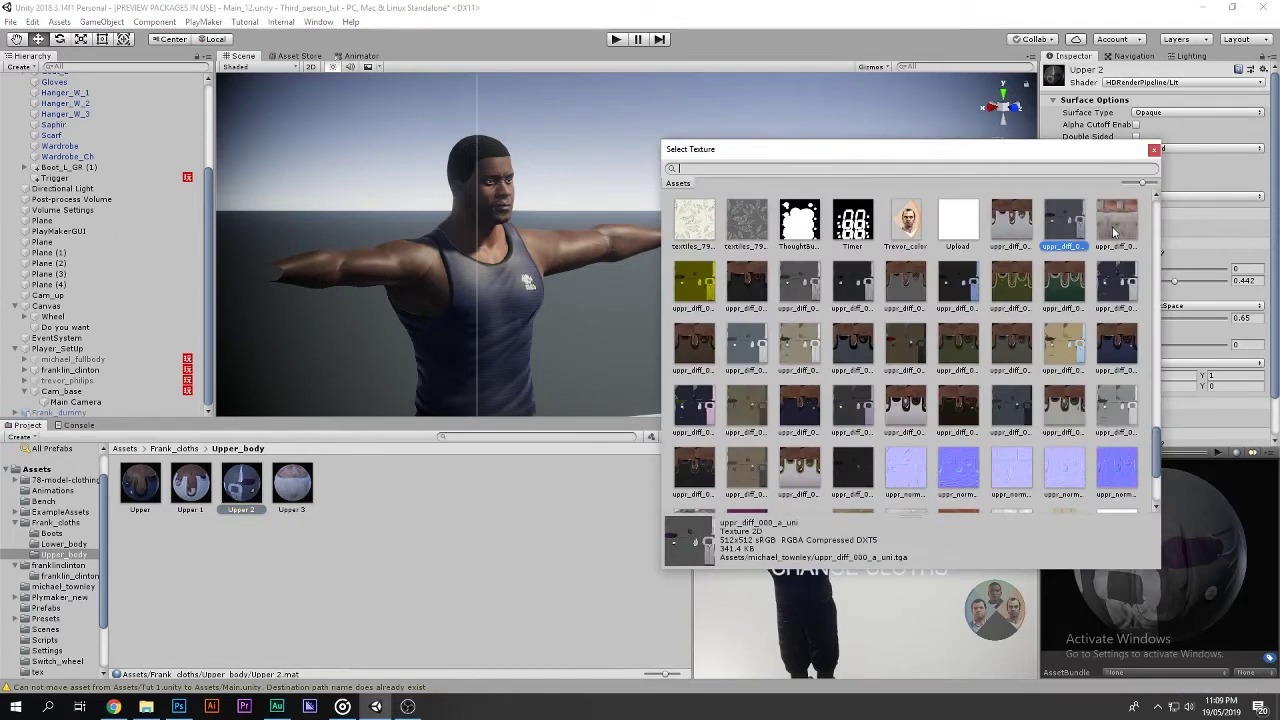
double_click(716, 296)
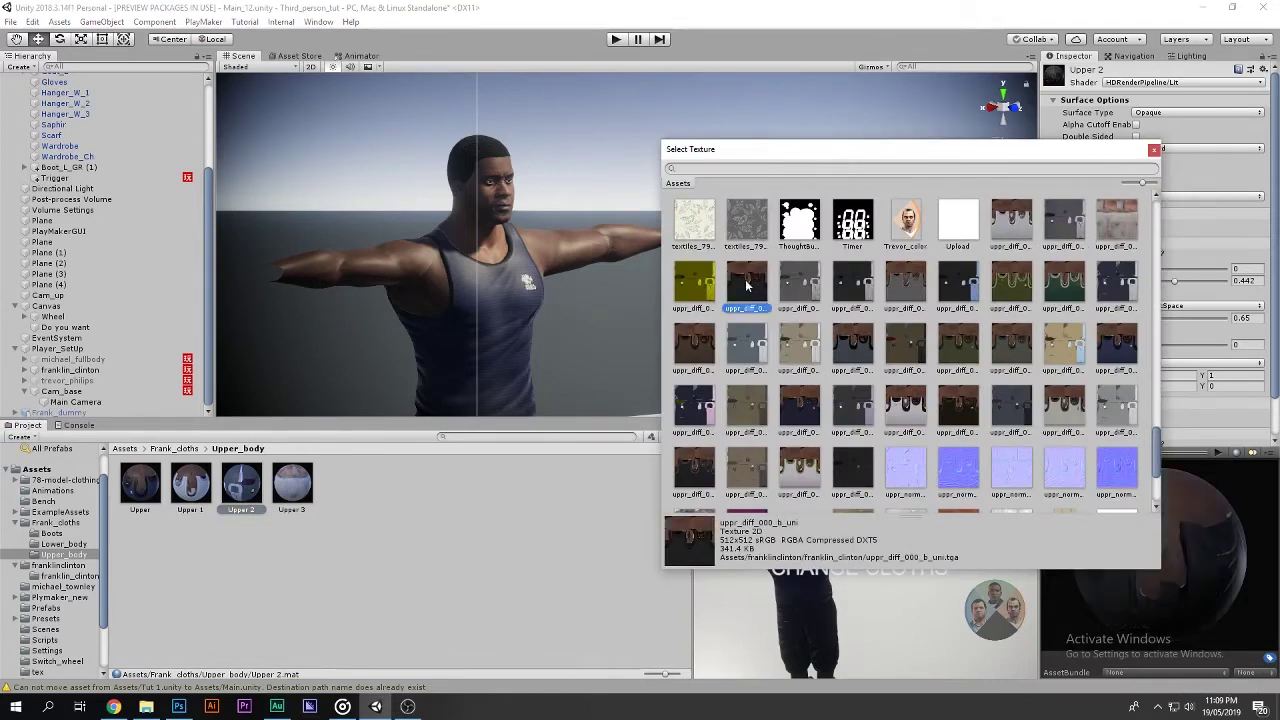
key("Right")
left_click(1089, 258)
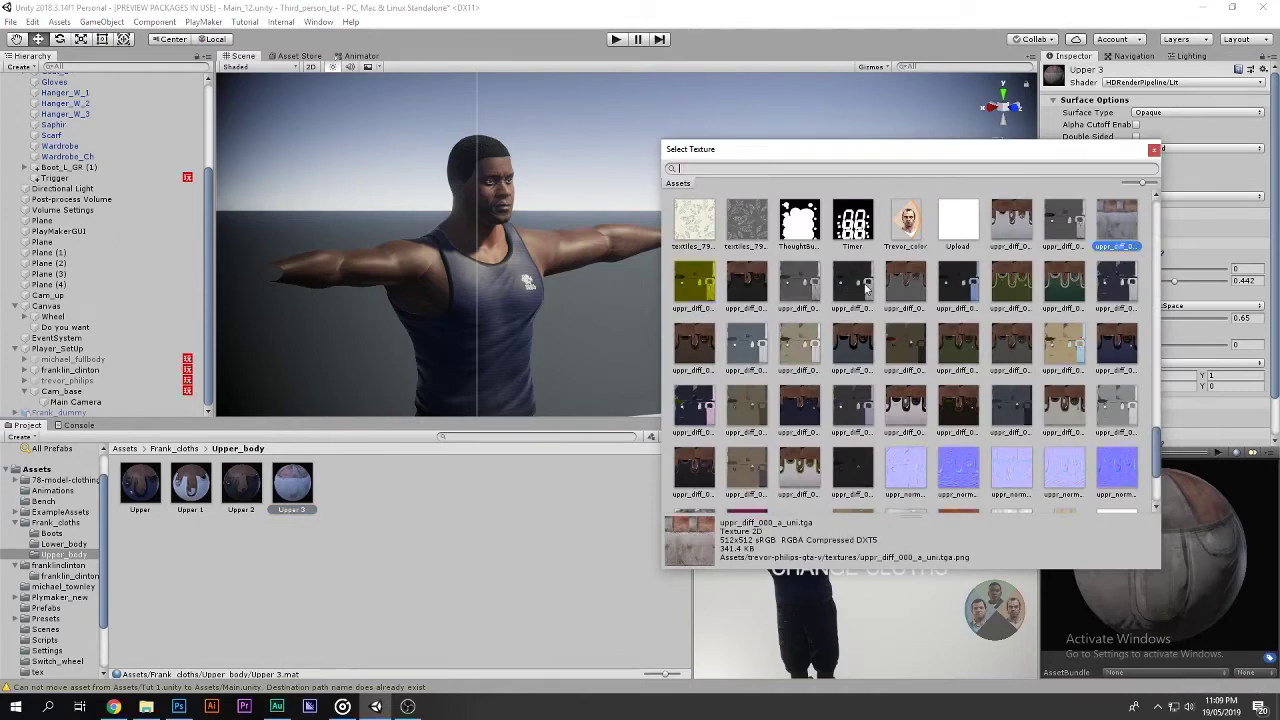
double_click(916, 289)
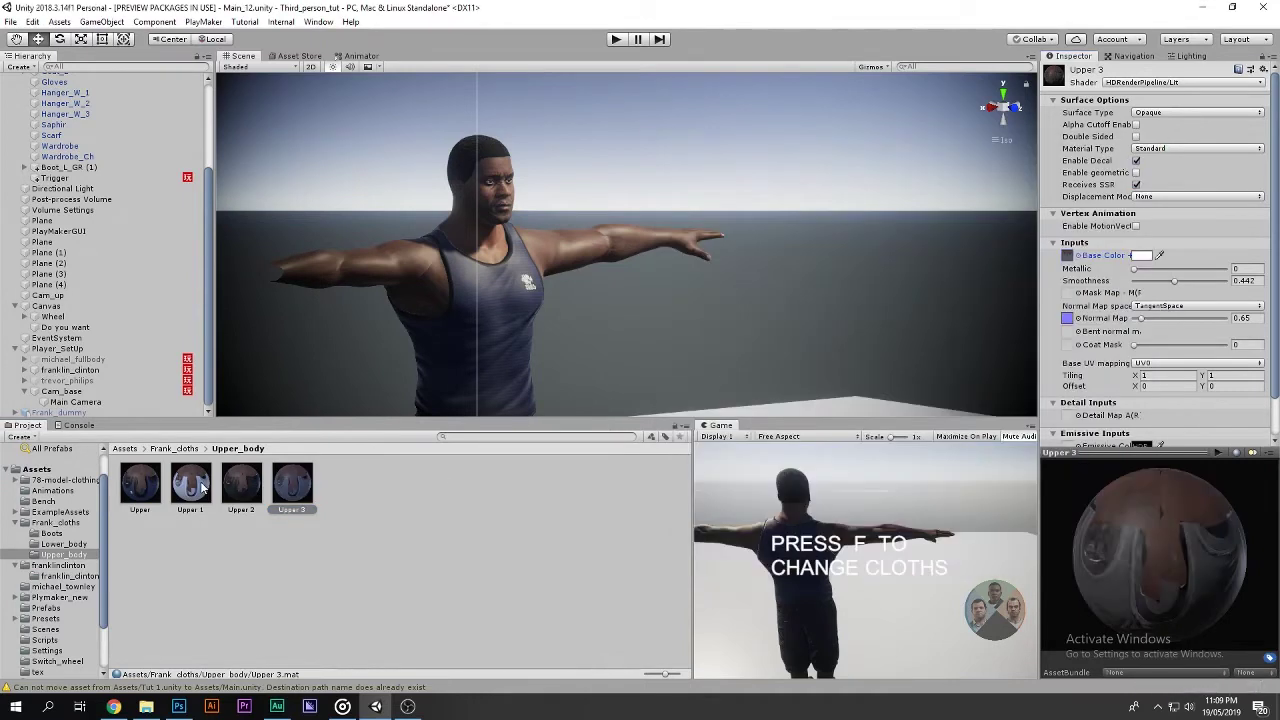
Preview the grey Upper 3 and dark navy Upper tops, then duplicate Upper 3 as Upper 4.
left_click_drag(203, 487, 426, 371)
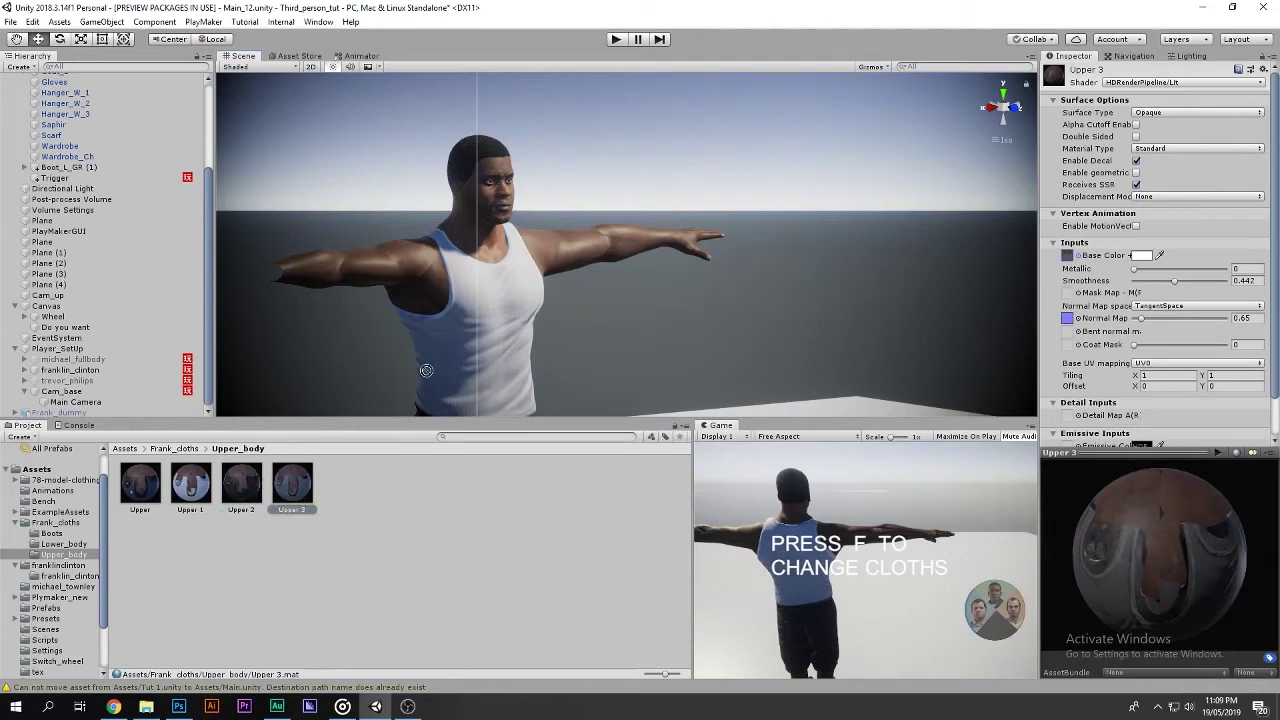
left_click_drag(426, 370, 440, 370)
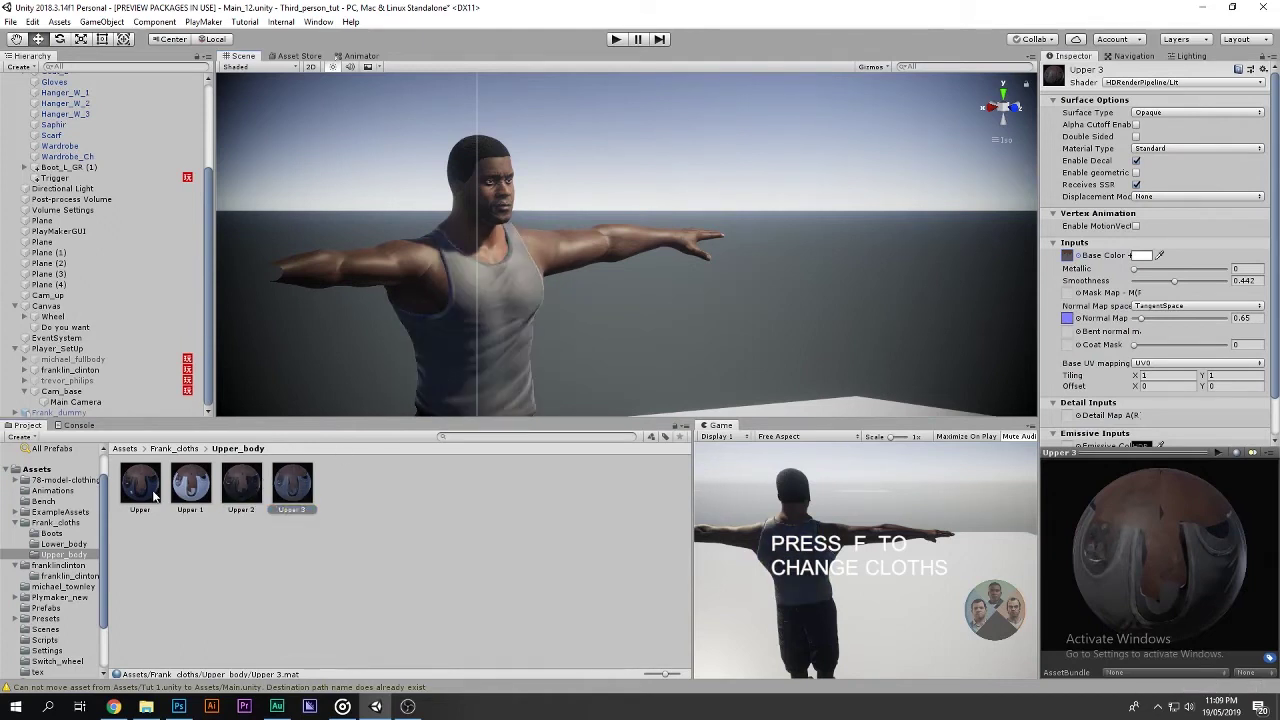
left_click_drag(155, 495, 436, 390)
left_click(281, 481)
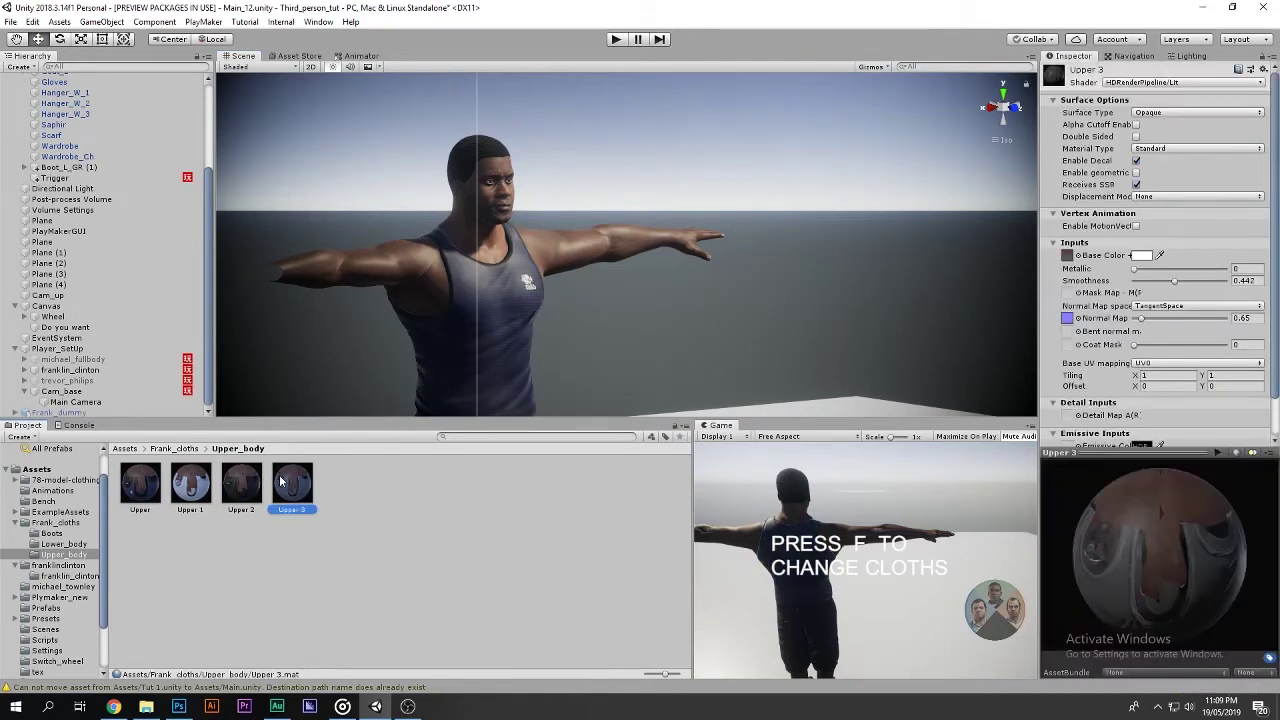
key("ctrl+d")
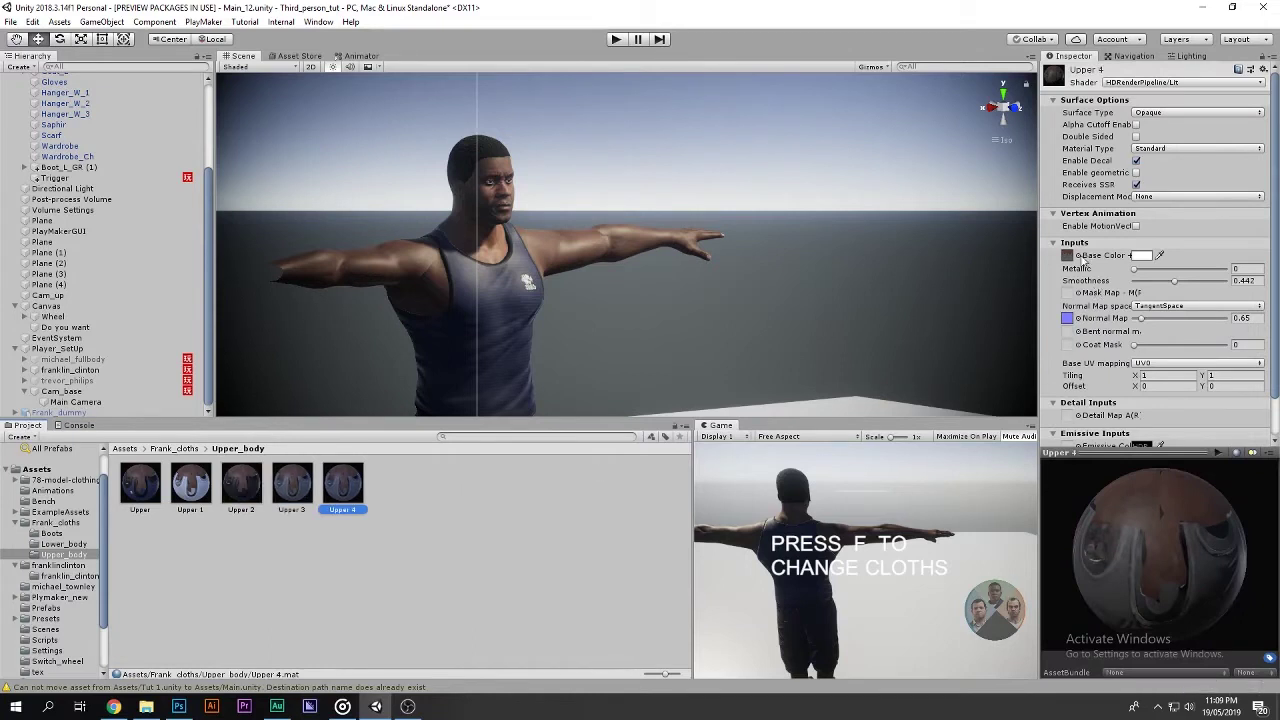
Give Upper 4 the olive-green shirt texture as its base colour.
left_click(1078, 256)
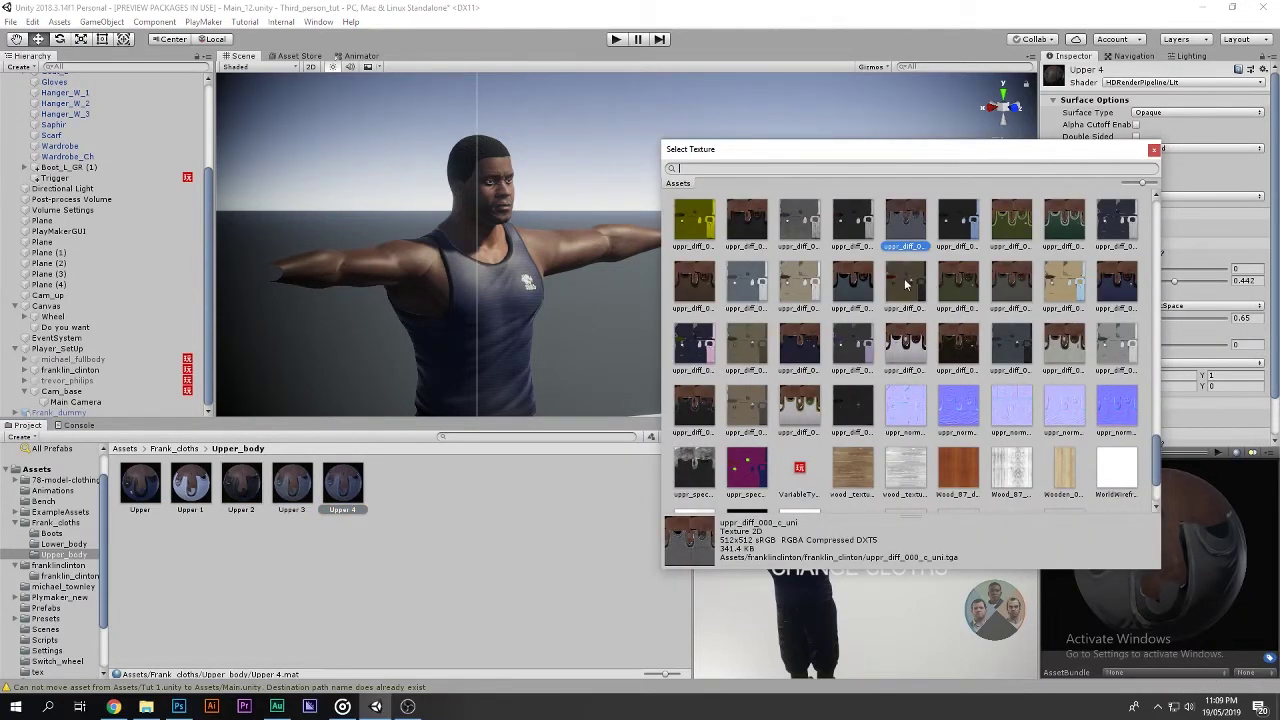
double_click(957, 287)
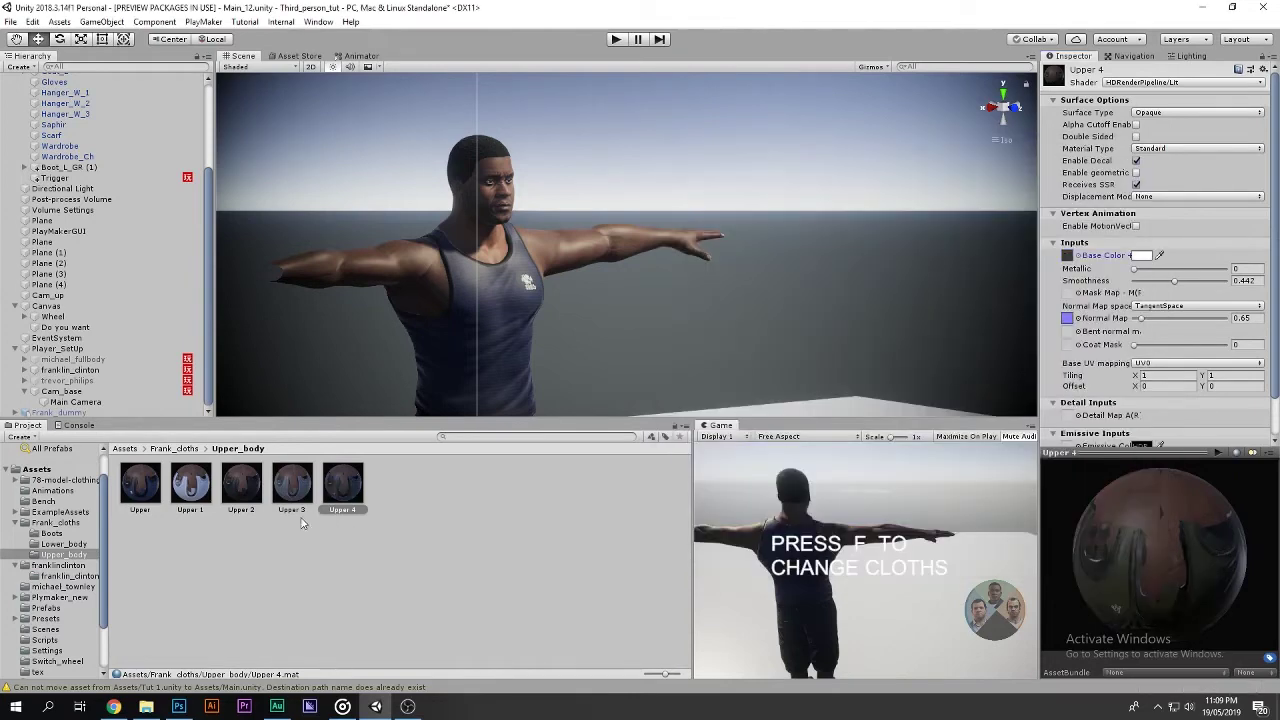
left_click_drag(448, 376, 424, 400)
left_click(242, 489)
left_click(291, 485)
left_click(342, 485)
Compare green Upper 4 on the shirt, restore the dark Upper material, and return to Frank_cloths.
left_click_drag(140, 495, 429, 384)
left_click_drag(228, 473, 438, 378)
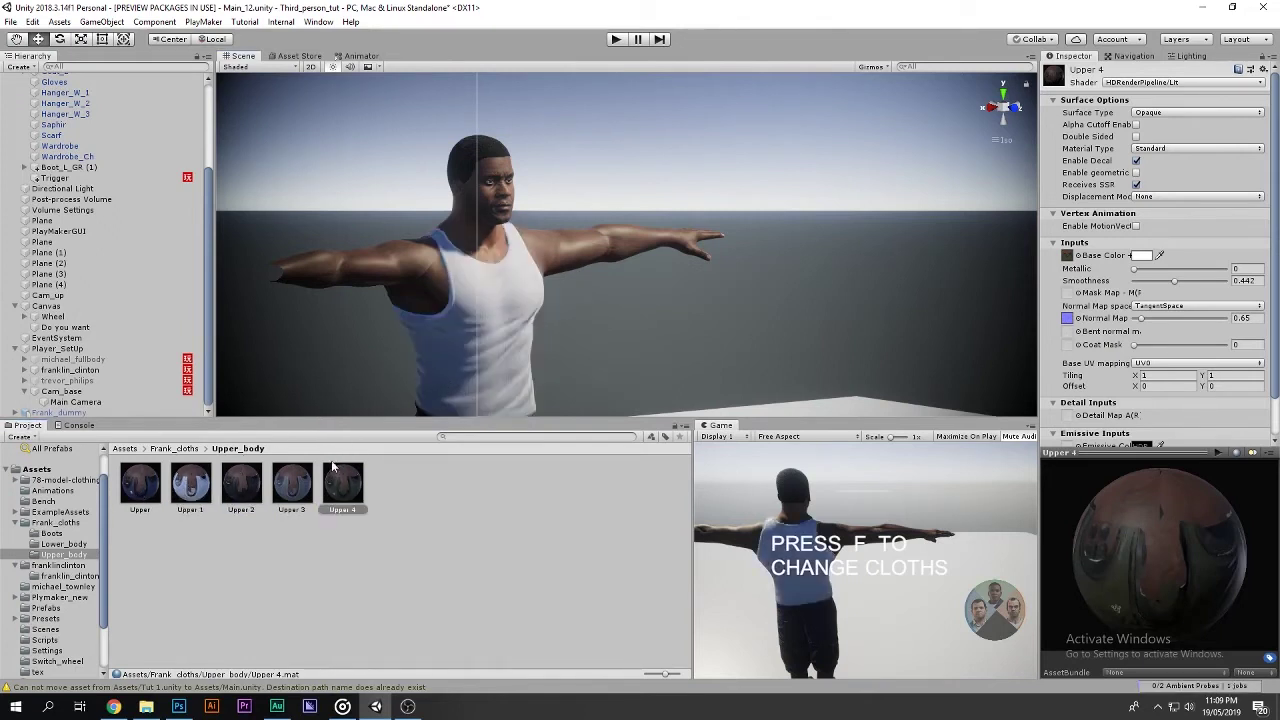
left_click_drag(438, 378, 399, 402)
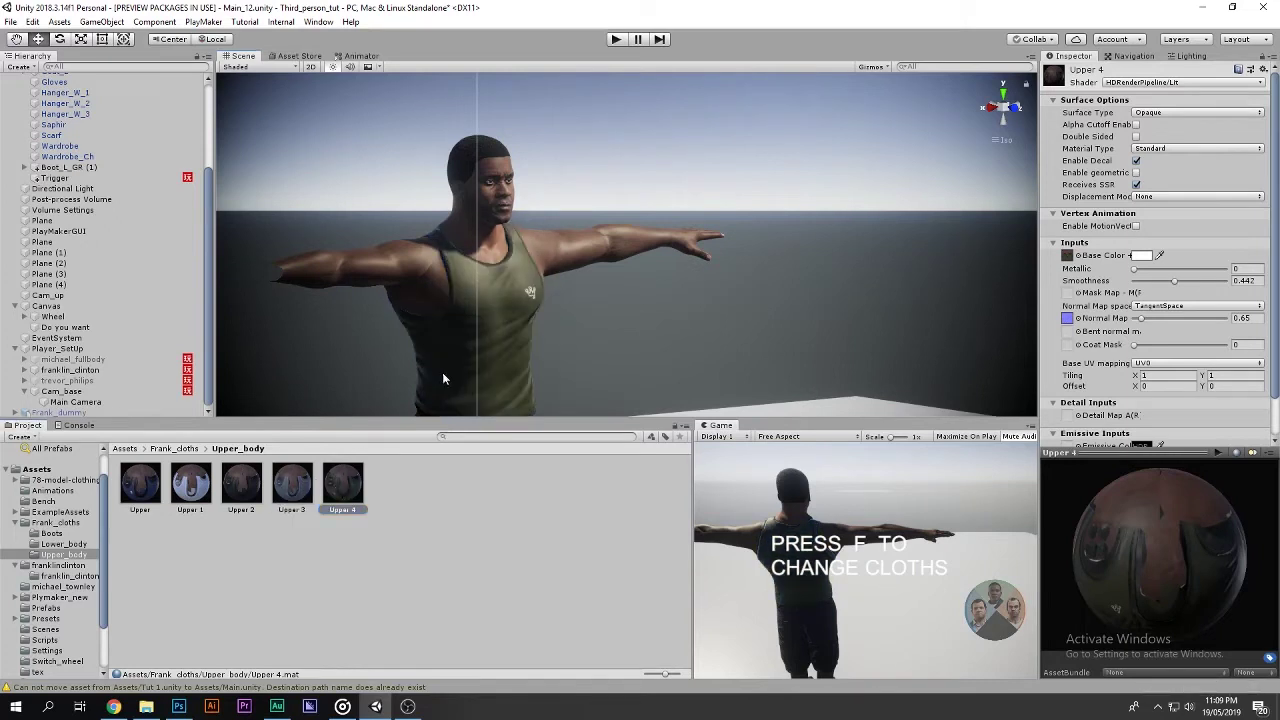
left_click_drag(367, 448, 406, 398)
left_click_drag(140, 483, 448, 390)
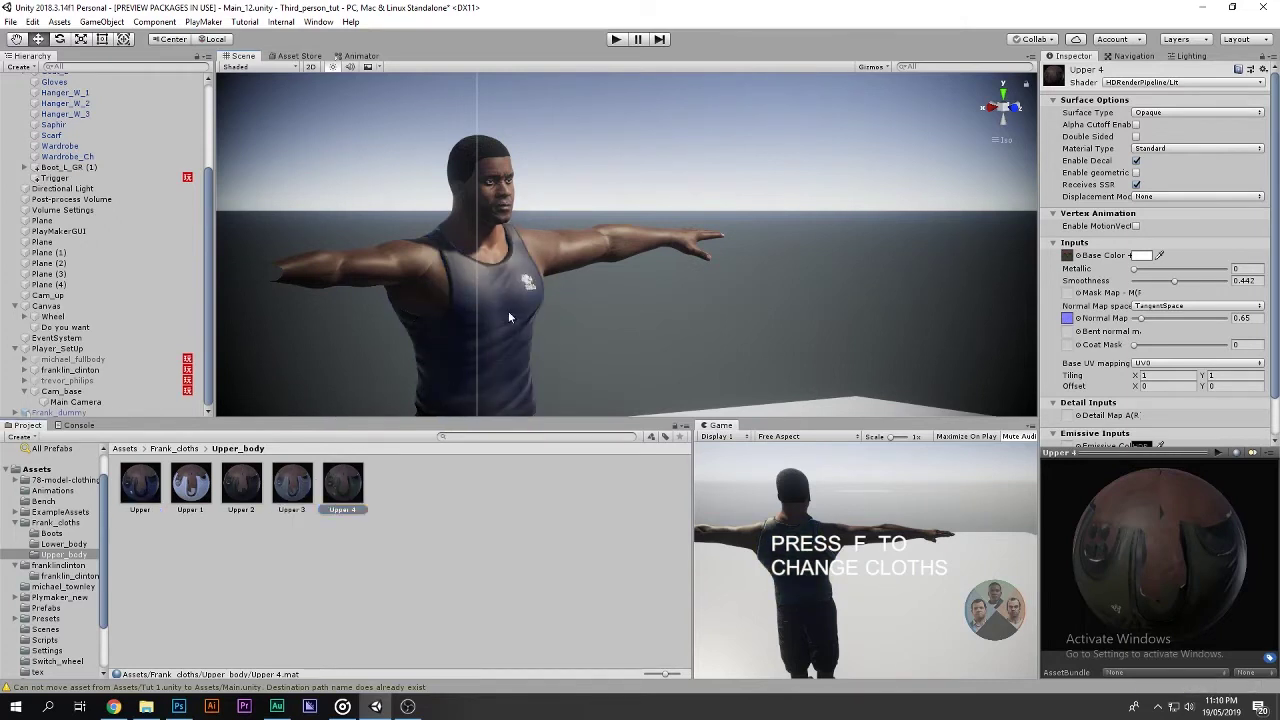
left_click(405, 552)
key("BackSpace")
Open Lower_body and apply the dark Lower material to Franklin's shorts.
left_click(178, 497)
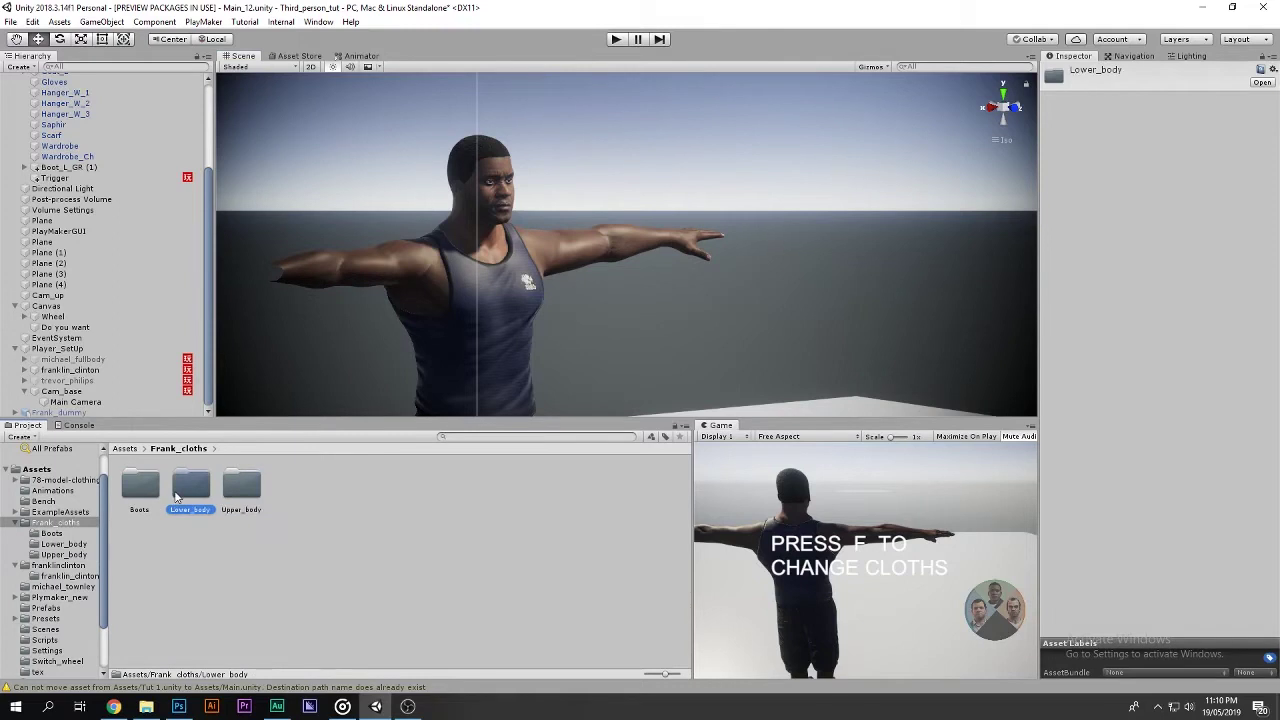
double_click(178, 497)
left_click(140, 485)
scroll(507, 86, "up", 5)
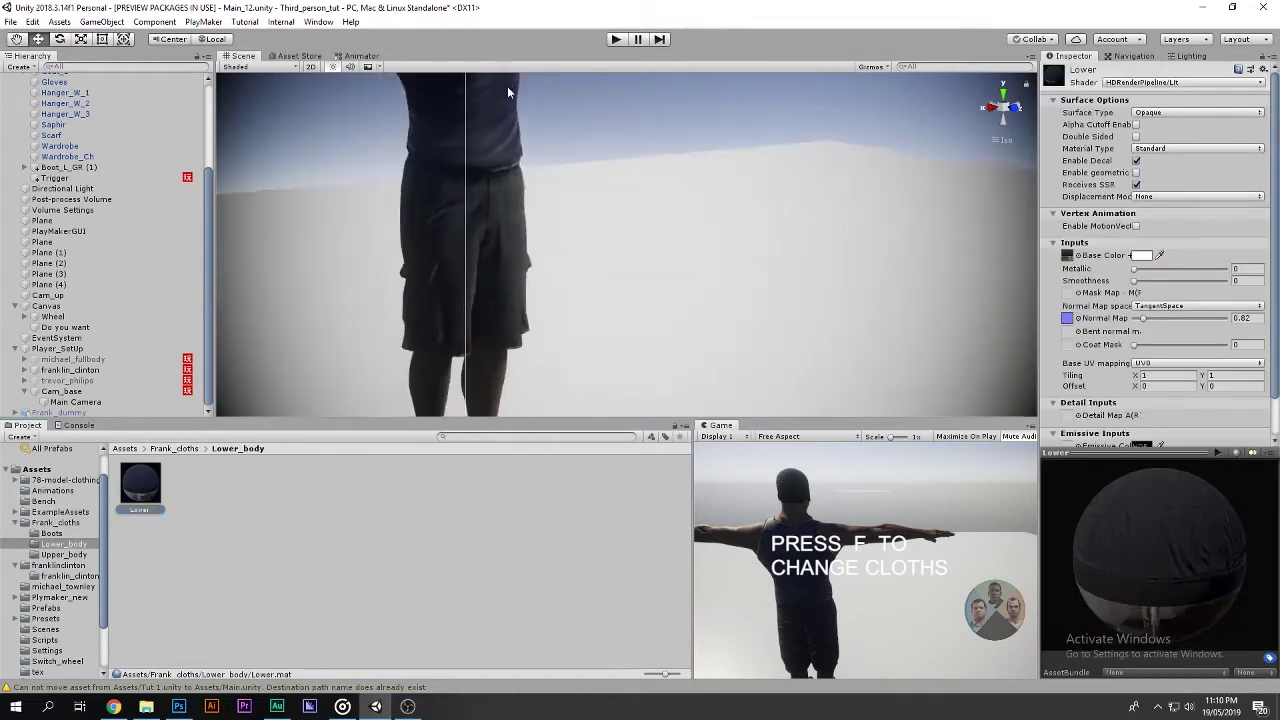
left_click_drag(426, 278, 452, 271)
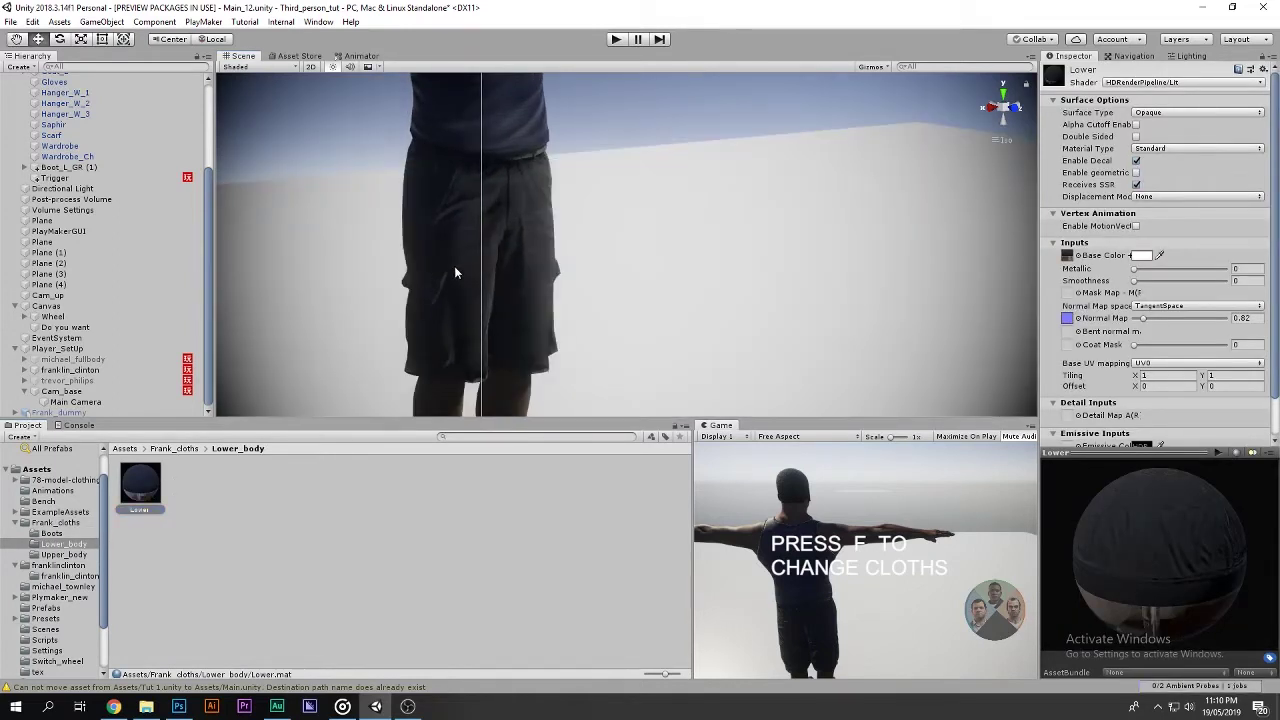
Duplicate Lower as Lower 1 and give it a new base colour texture.
left_click(143, 495)
key("ctrl+d")
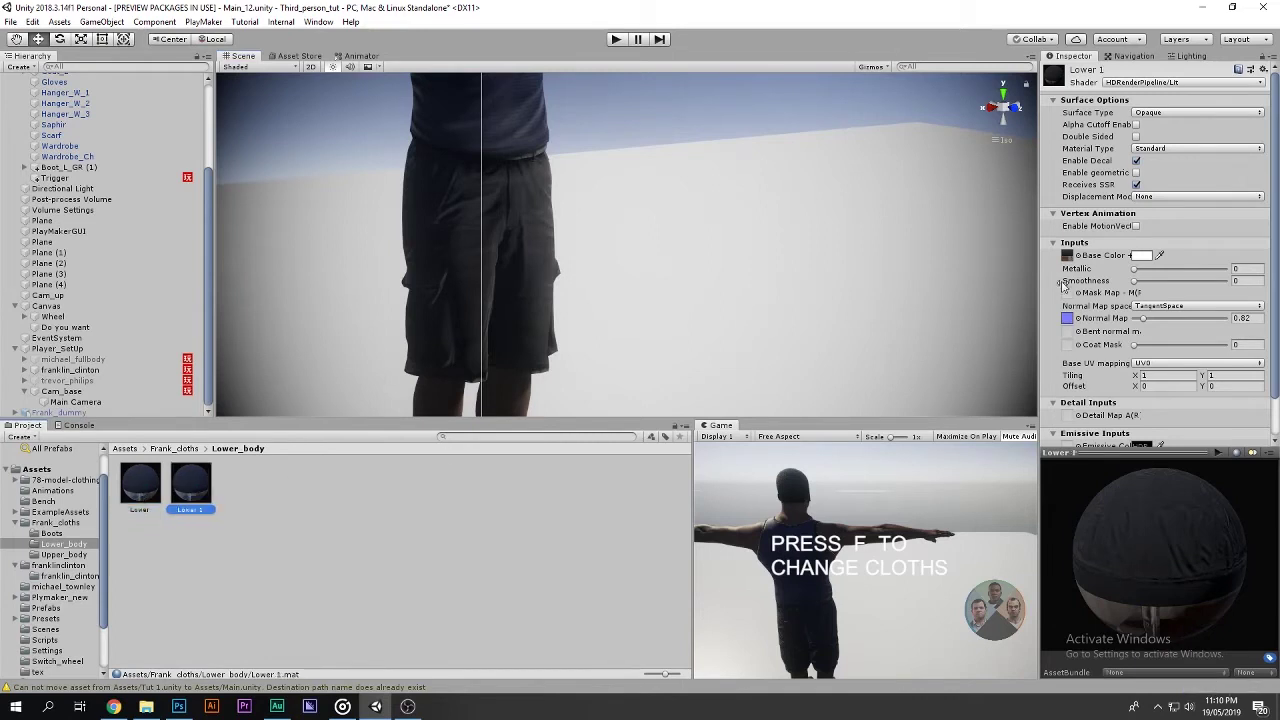
left_click(1078, 256)
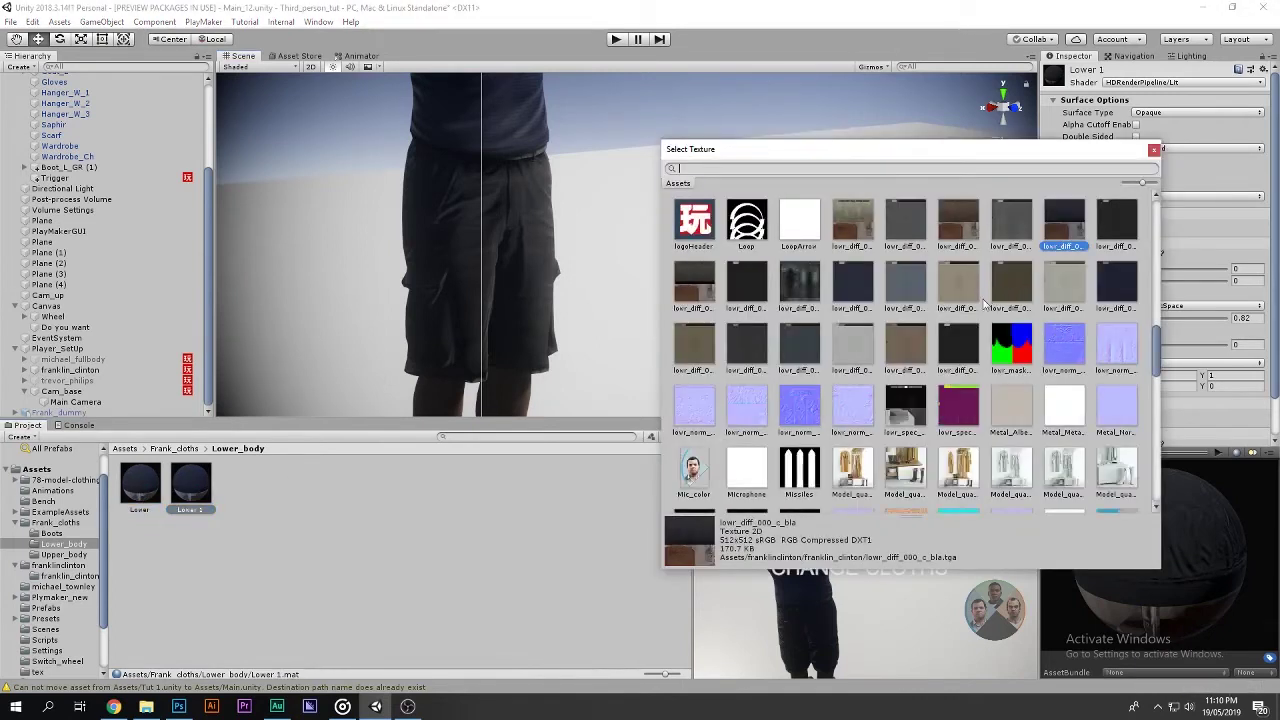
scroll(1037, 350, "up", 1)
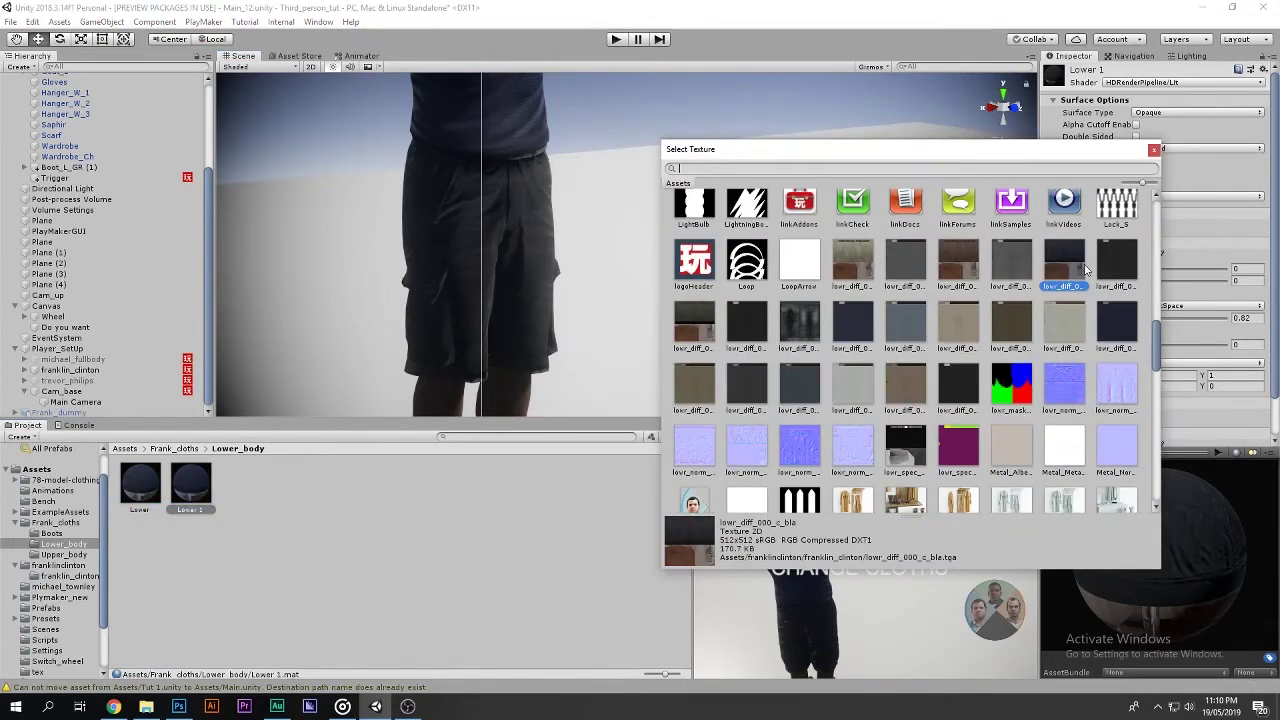
double_click(864, 268)
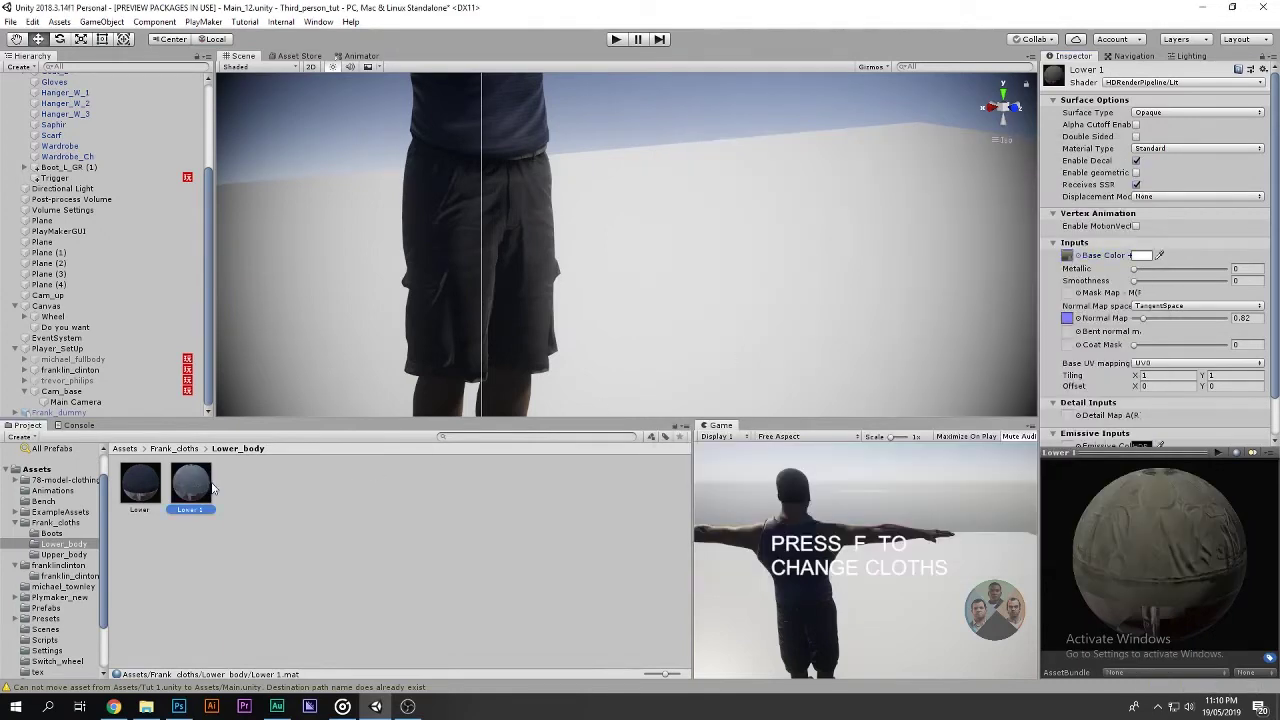
Create Lower 2 with the brown shorts texture, then preview Lower 1 before restoring Lower.
key("ctrl+d")
left_click(1078, 256)
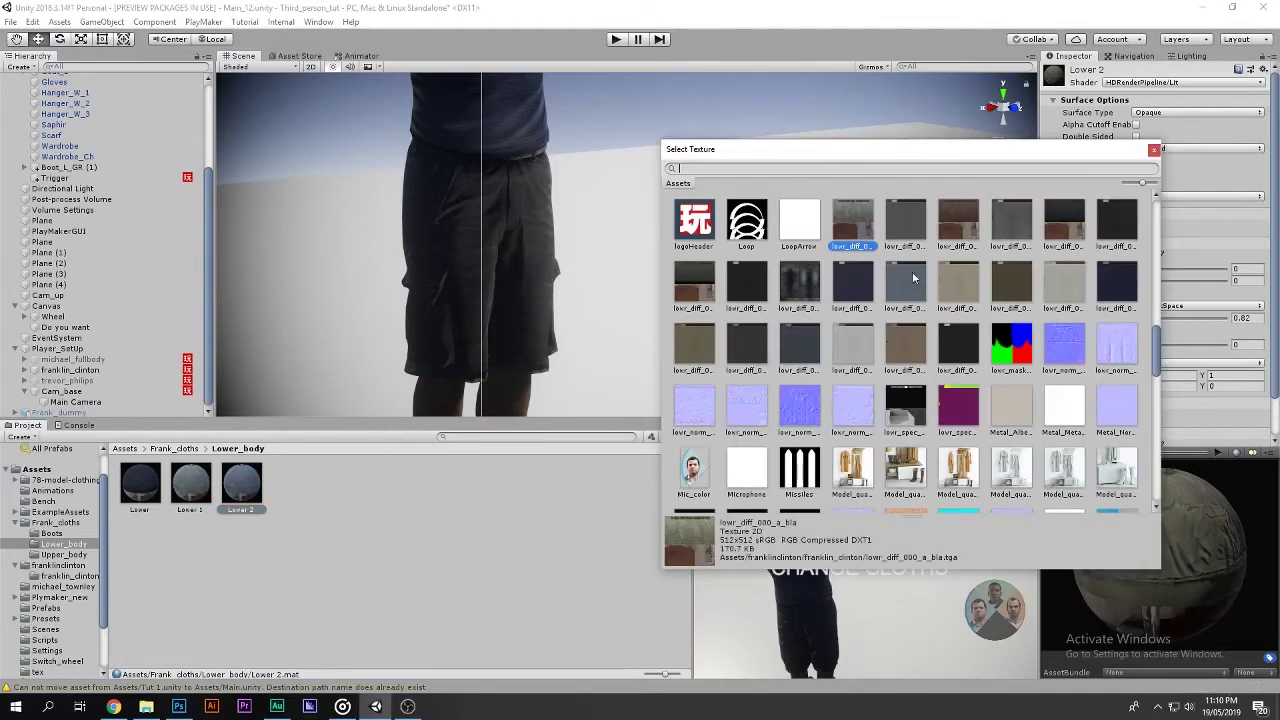
double_click(964, 227)
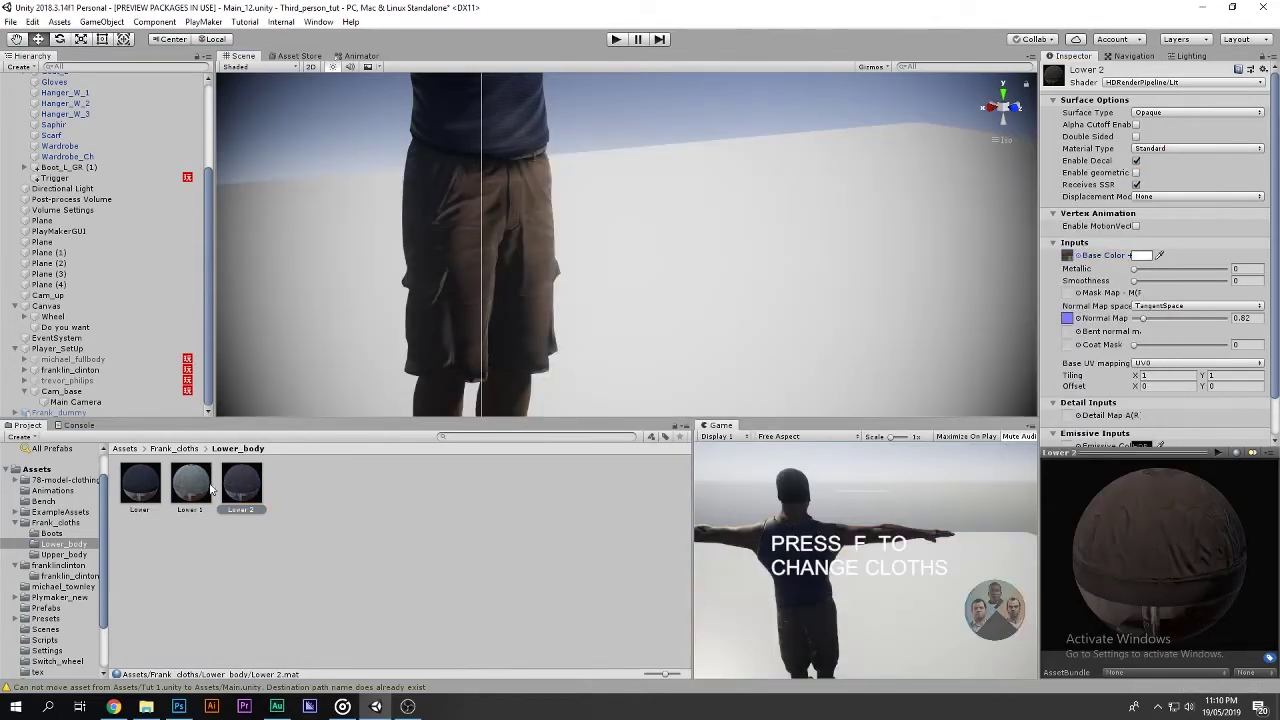
left_click_drag(190, 482, 435, 338)
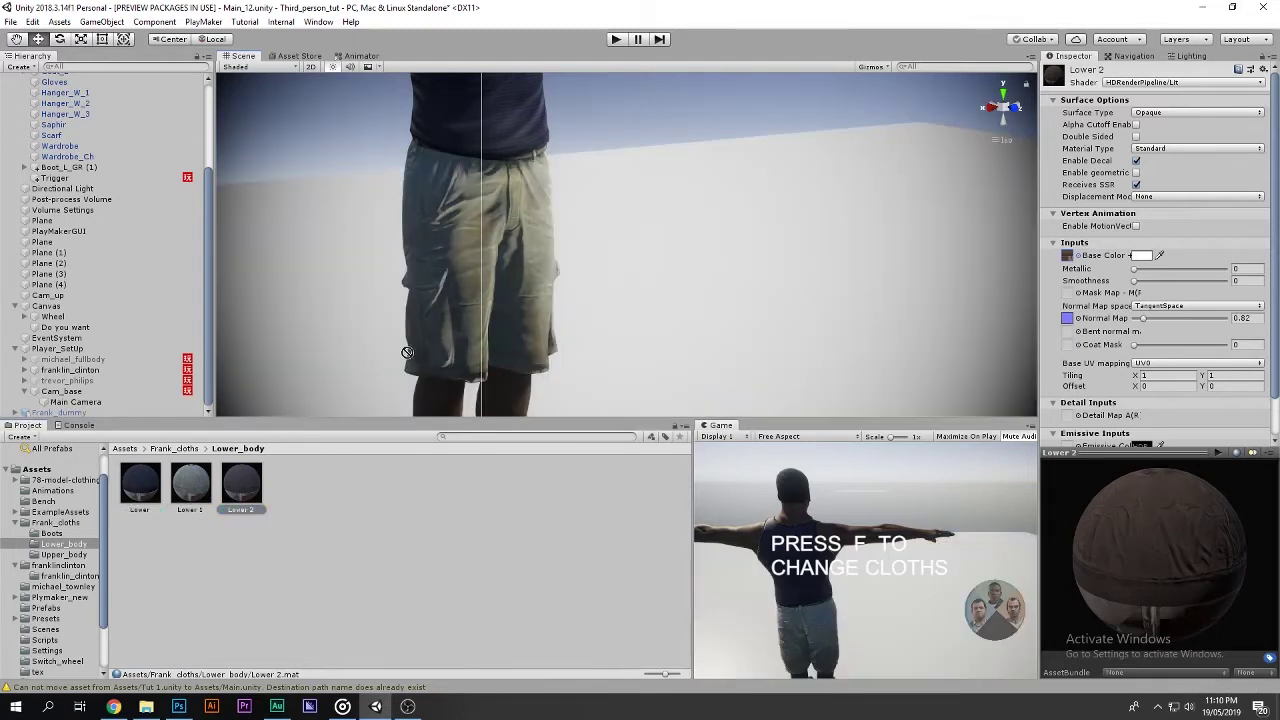
left_click_drag(140, 485, 408, 354)
Duplicate Lower 2 as Lower 3 with a dark diffuse texture.
left_click(250, 503)
key("ctrl+d")
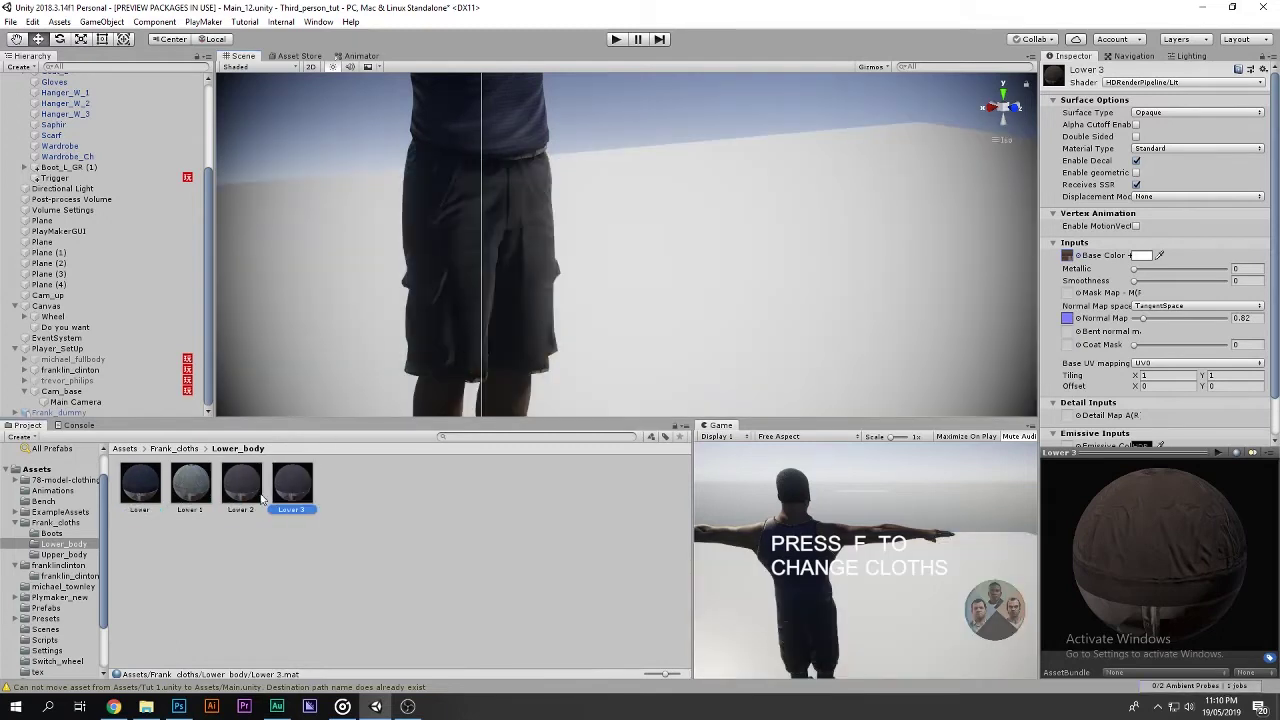
left_click(1071, 255)
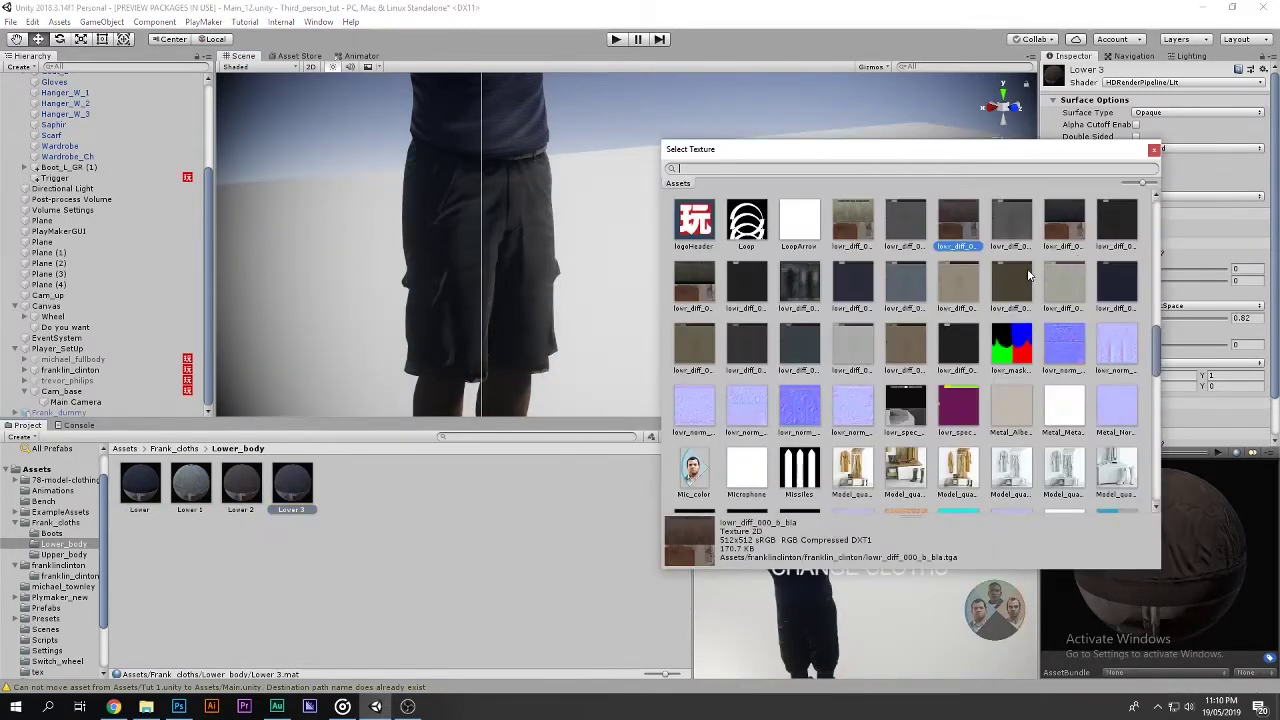
double_click(697, 292)
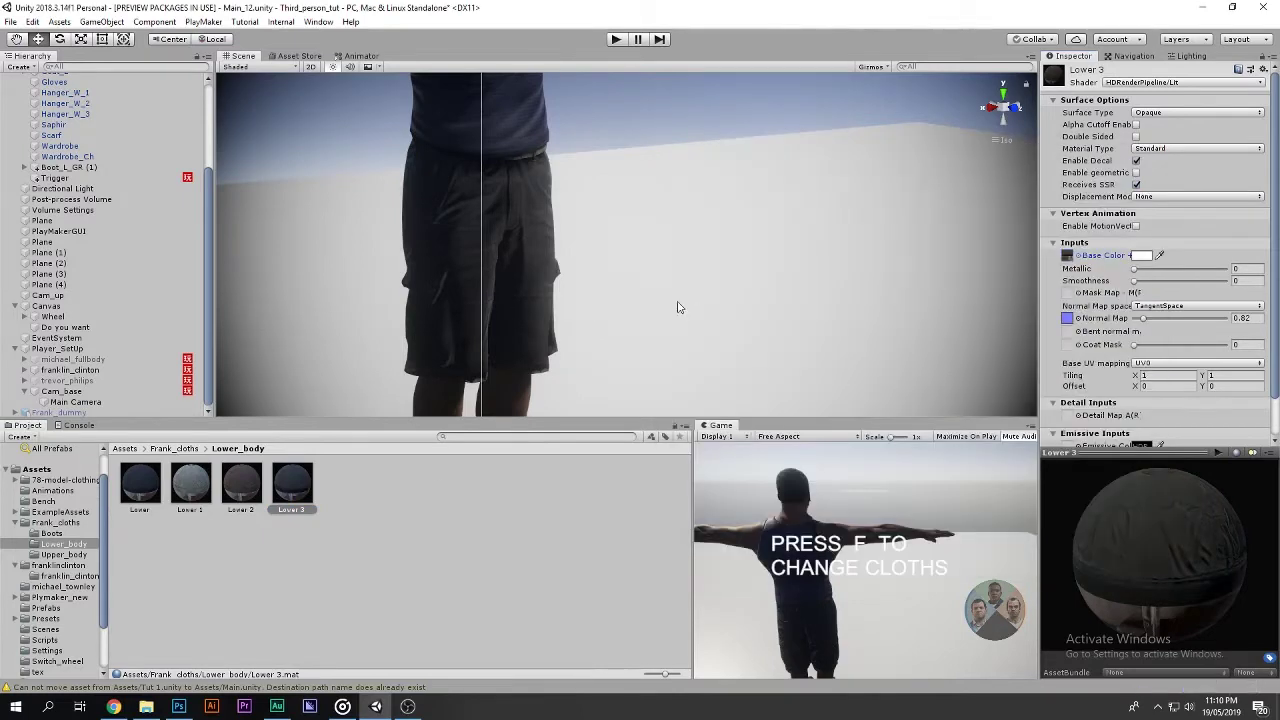
Duplicate Lower 3 as Lower 4 and browse lowr_diff_000_c_bla/d_bla textures without changing anything.
key("ctrl+d")
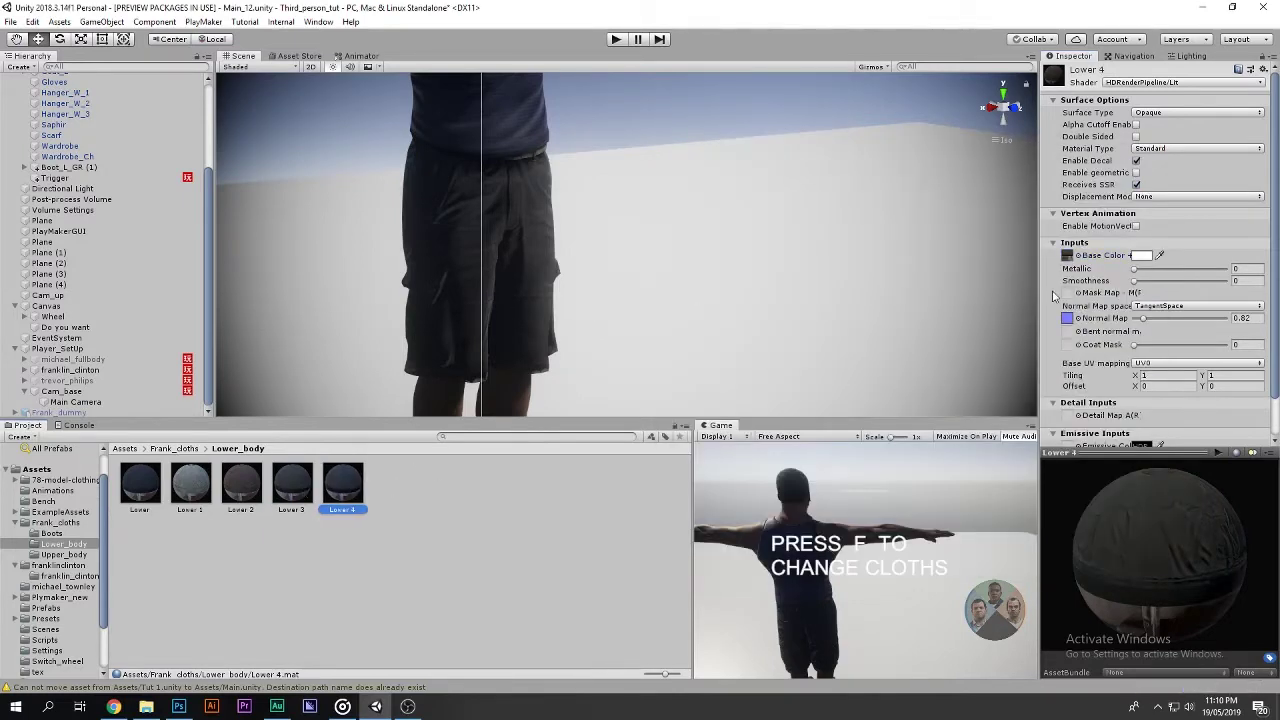
left_click(1079, 256)
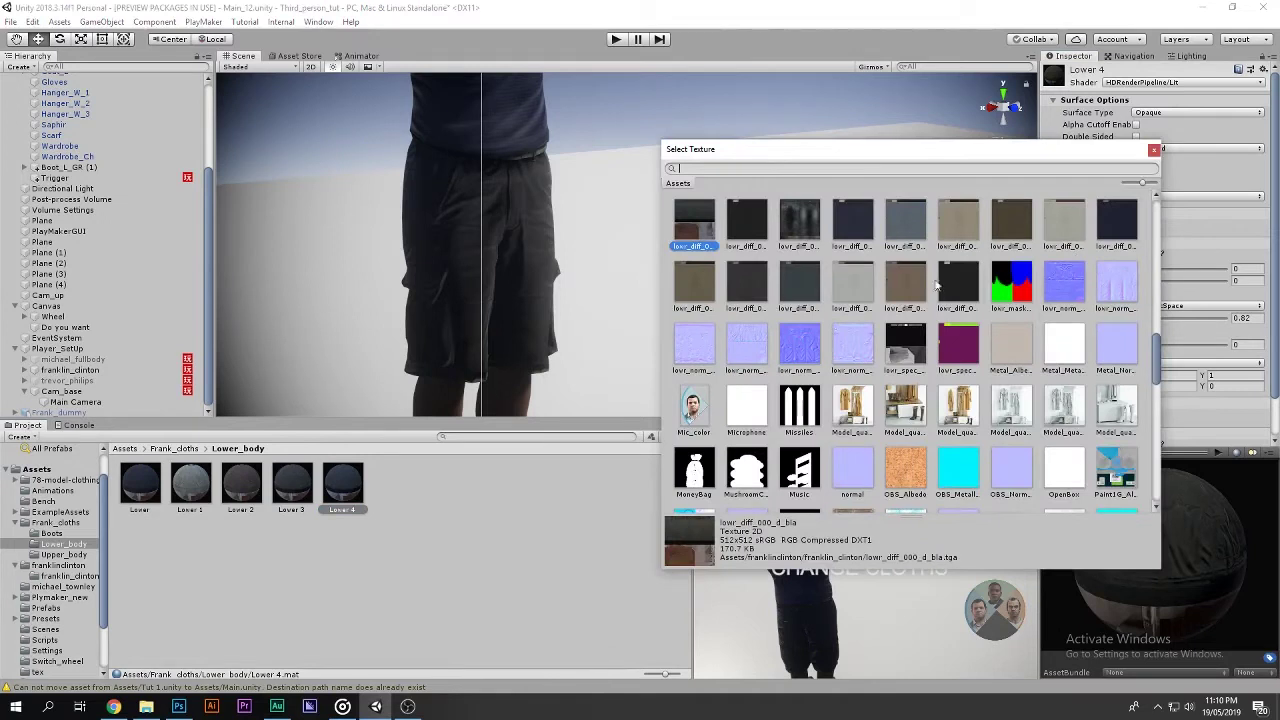
scroll(892, 393, "up", 1)
scroll(893, 395, "up", 1)
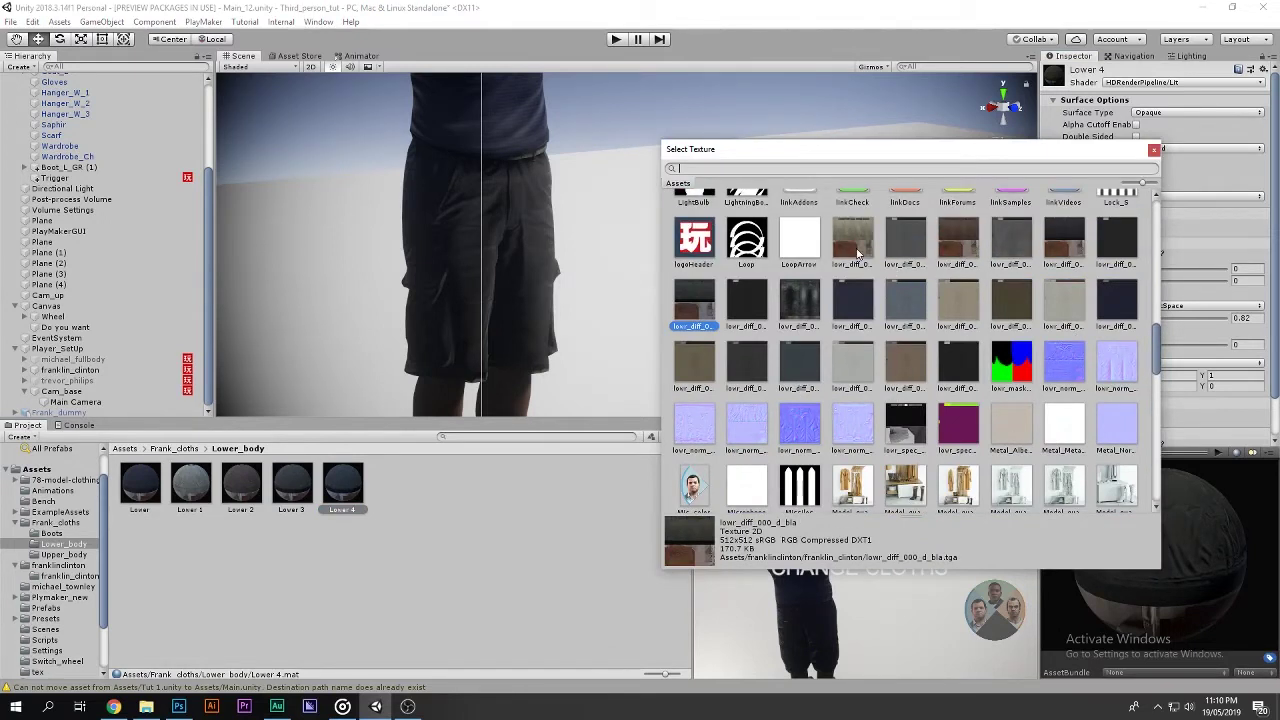
left_click(852, 240)
left_click(1064, 240)
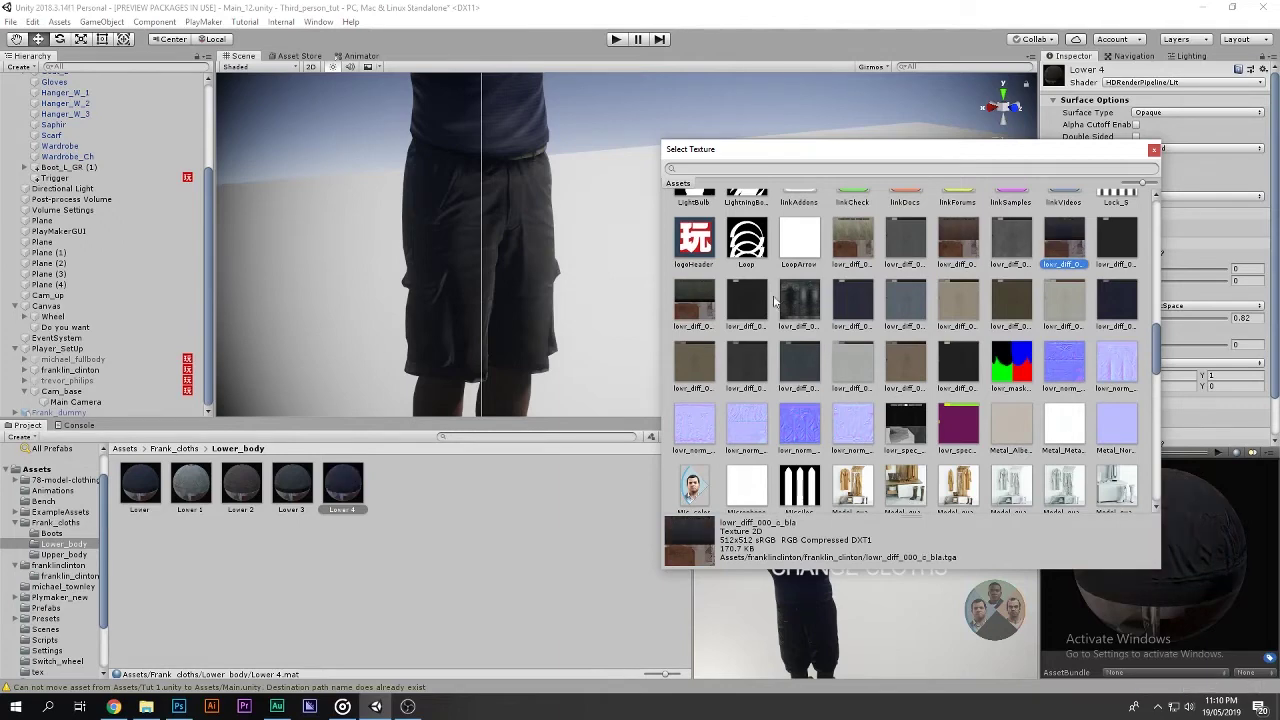
left_click(691, 307)
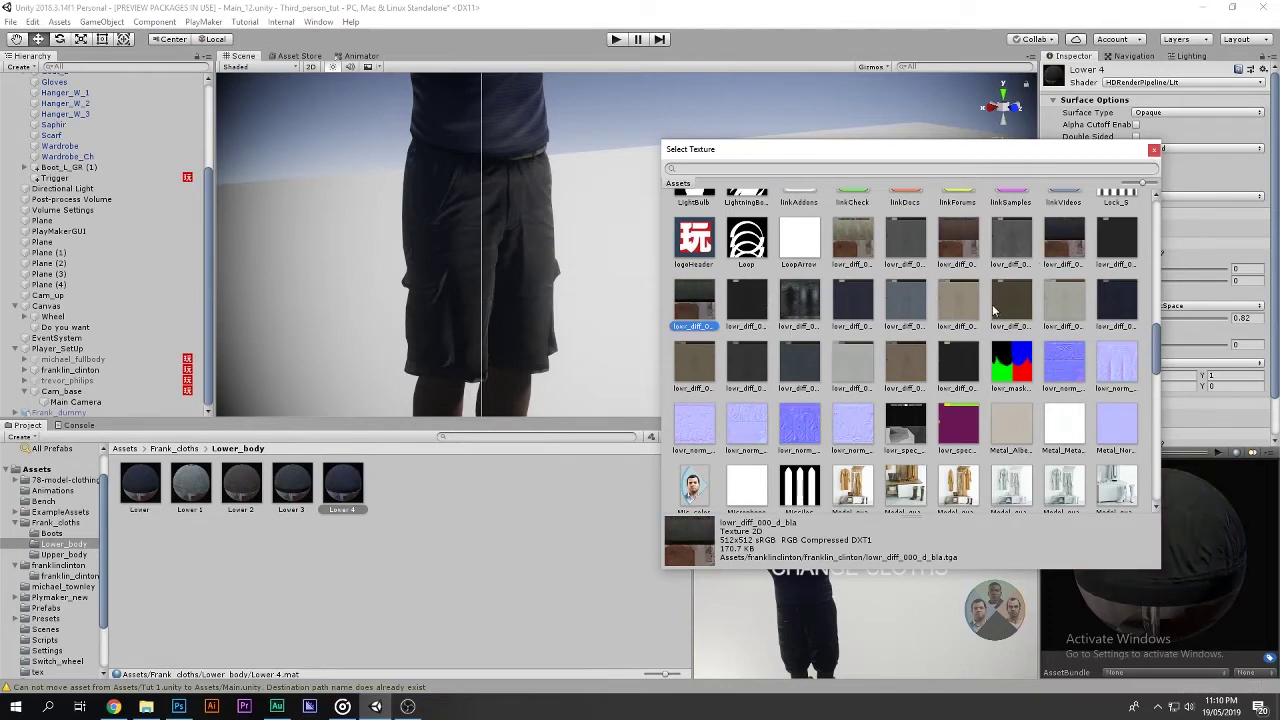
scroll(993, 311, "up", 2)
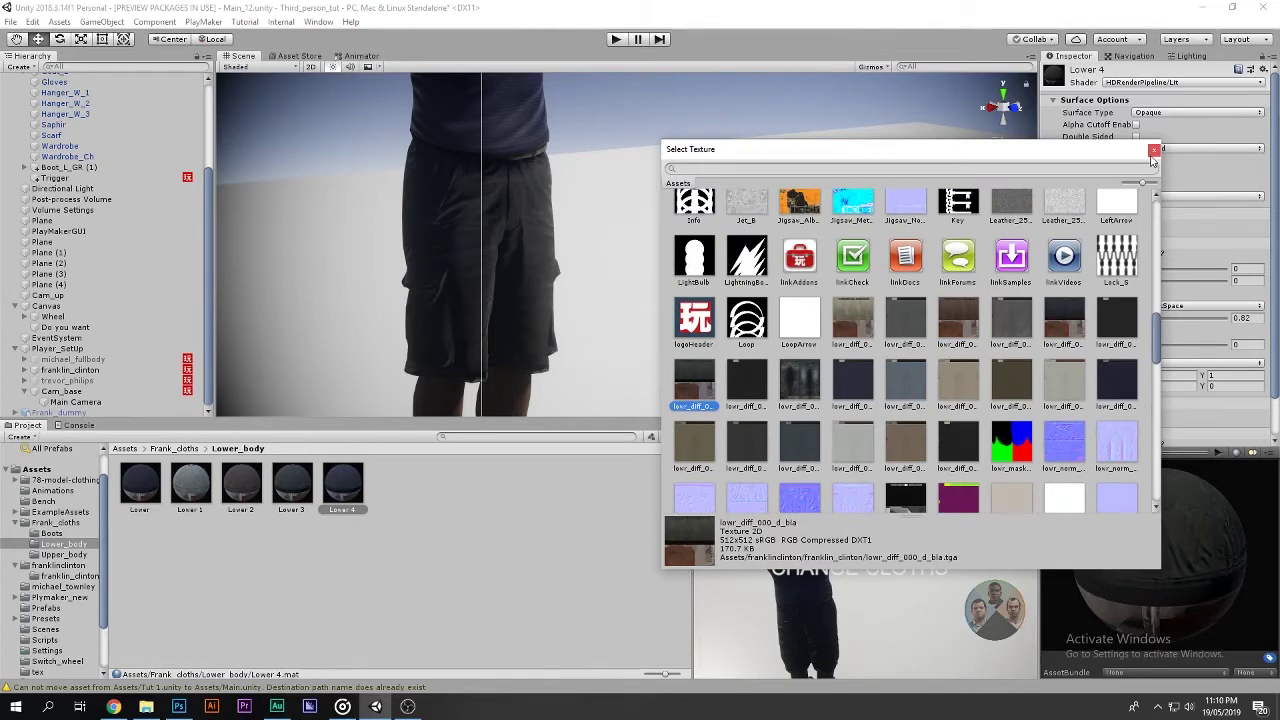
left_click(1153, 149)
Delete the extra Lower 4 material.
left_click(401, 517)
left_click(340, 494)
key("Delete")
key("Return")
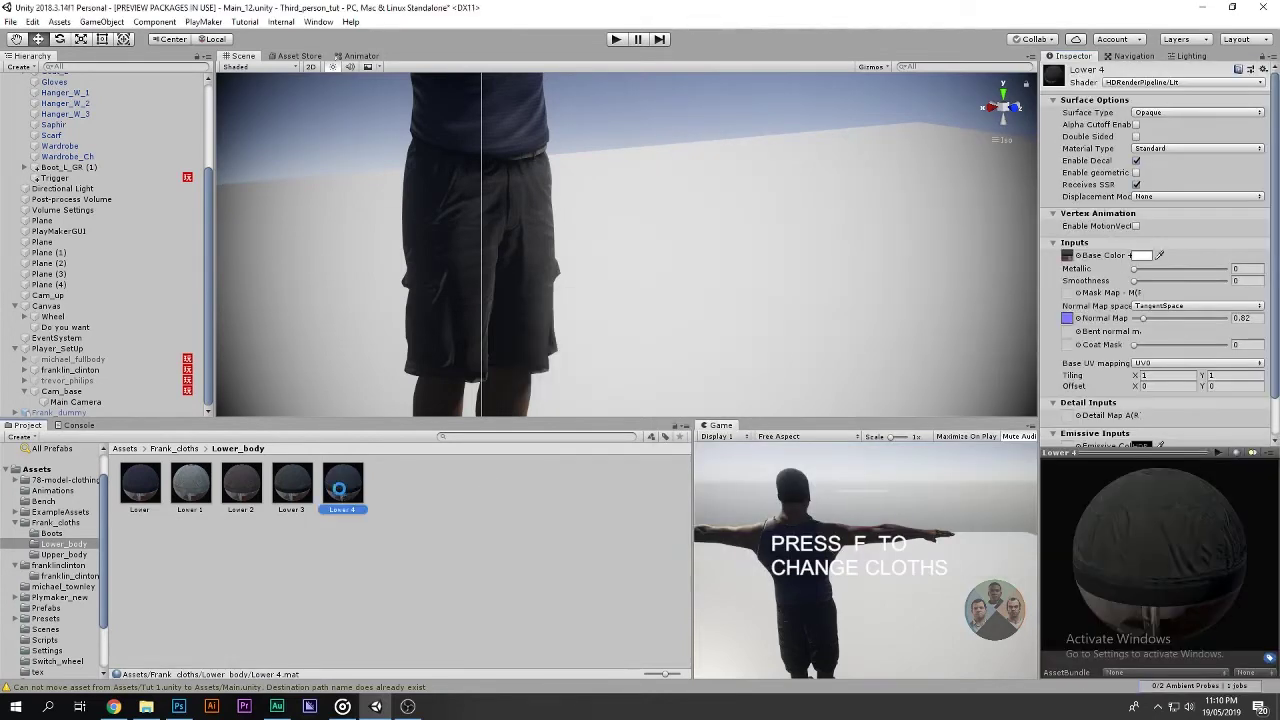
Open the Boots folder, duplicate Boot as Boot 1, and give it a new feet texture.
left_click(174, 448)
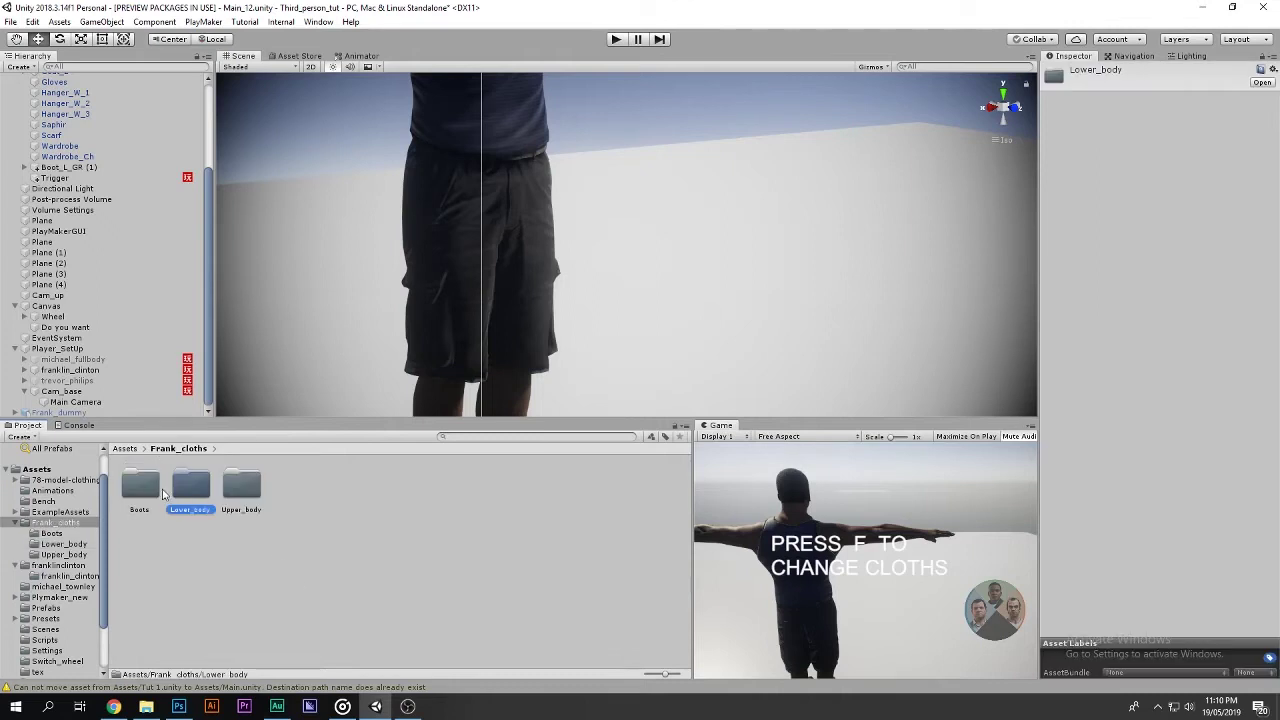
double_click(140, 485)
left_click(142, 490)
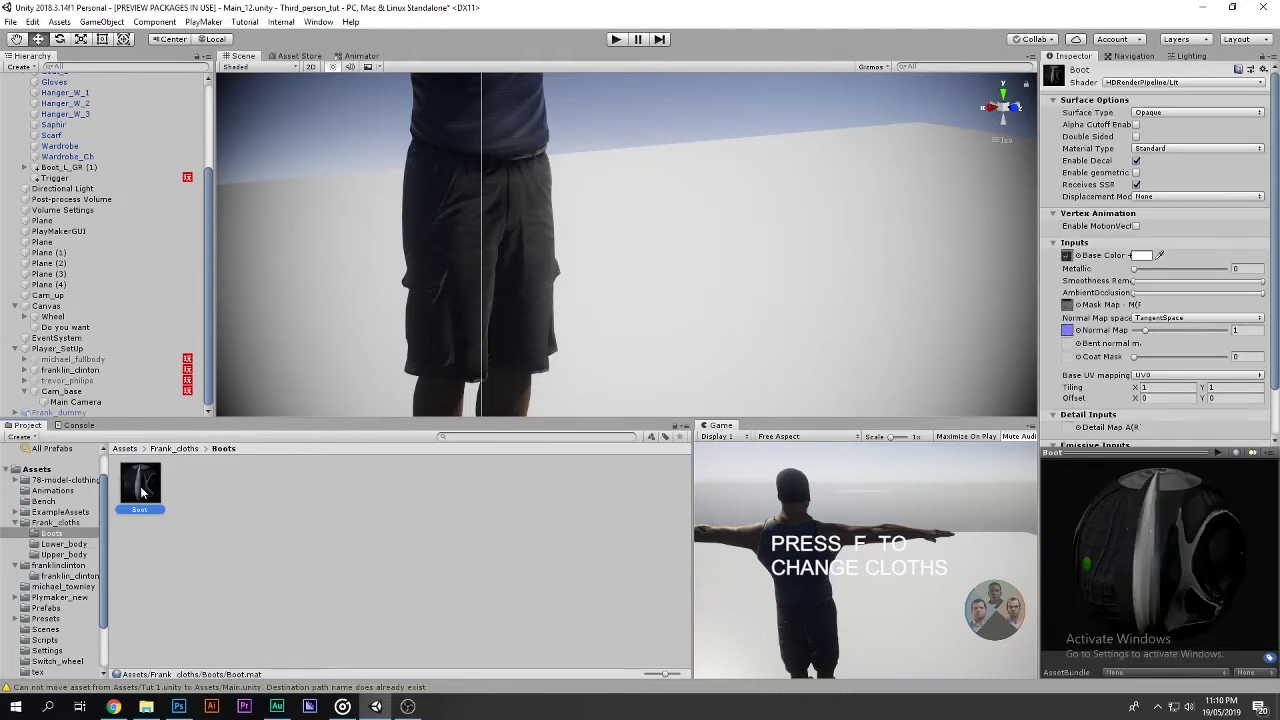
key("ctrl+d")
mouse_move(731, 304)
middle_mouse_down()
mouse_move(801, 229)
mouse_move(821, 164)
middle_mouse_up()
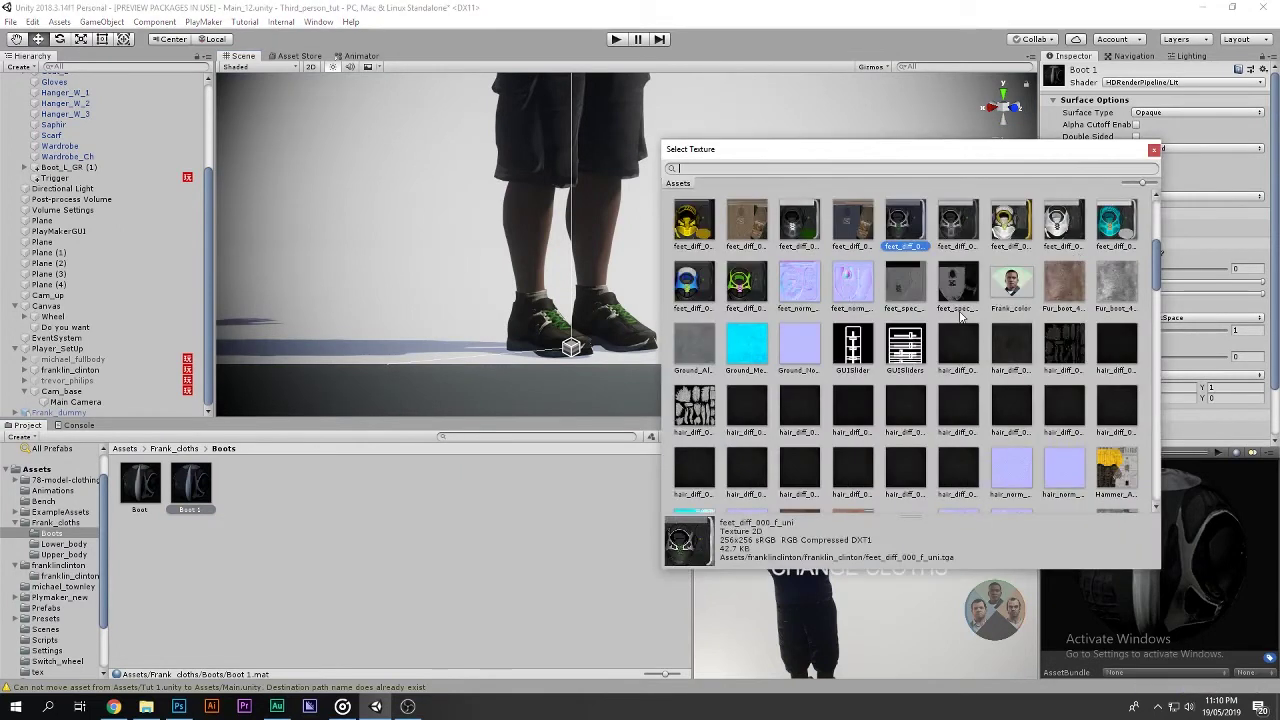
scroll(1000, 300, "up", 3)
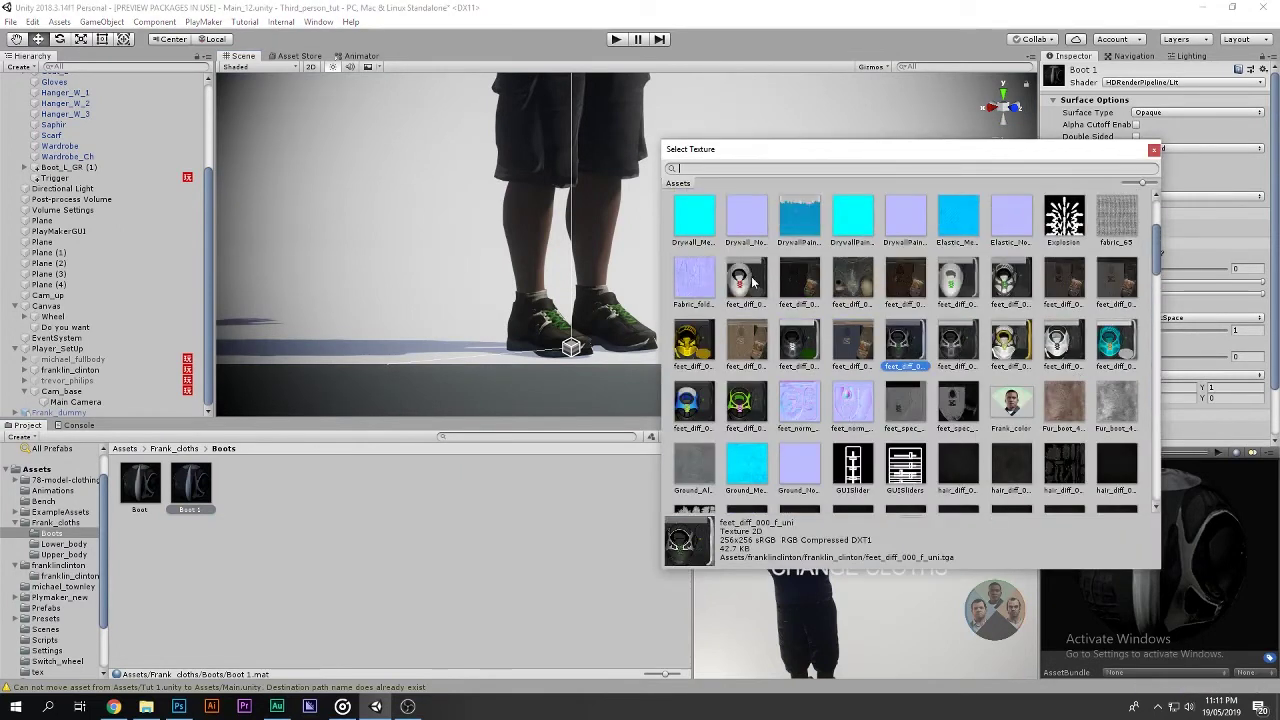
double_click(753, 283)
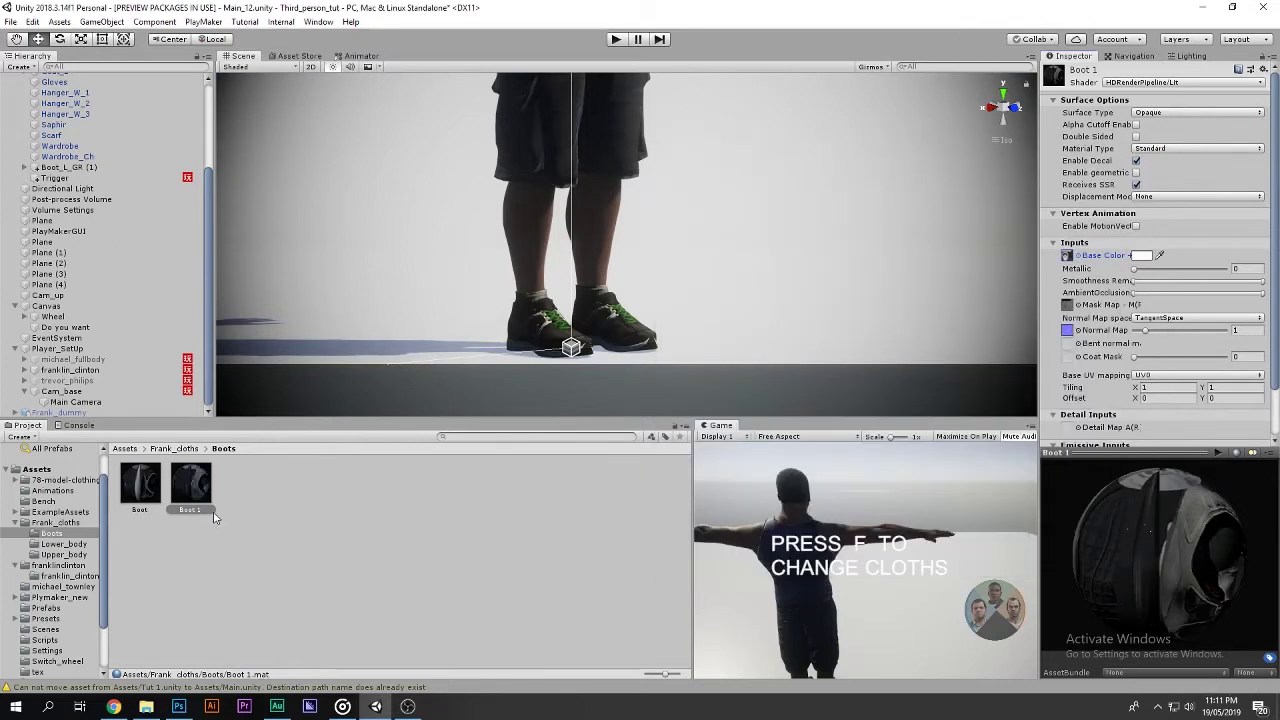
Create Boot 2 and a yellow-textured Boot 3, previewing them on Franklin's shoes.
key("ctrl+d")
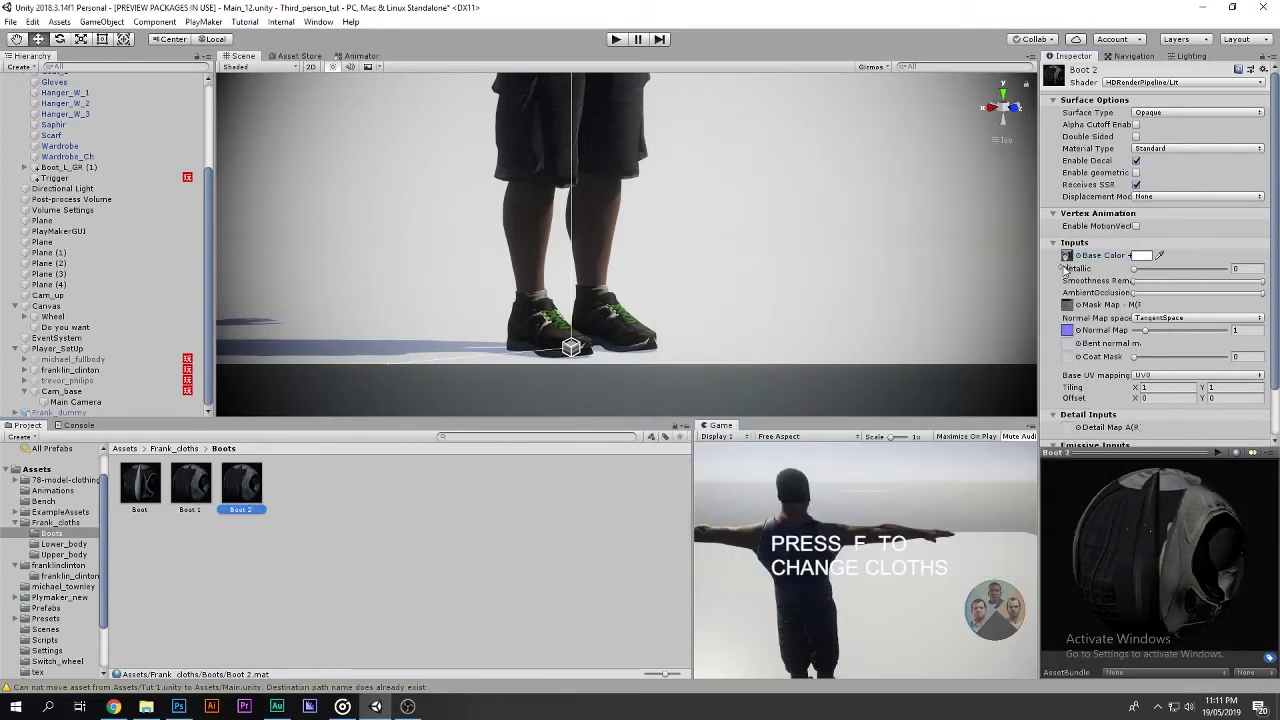
left_click(1075, 256)
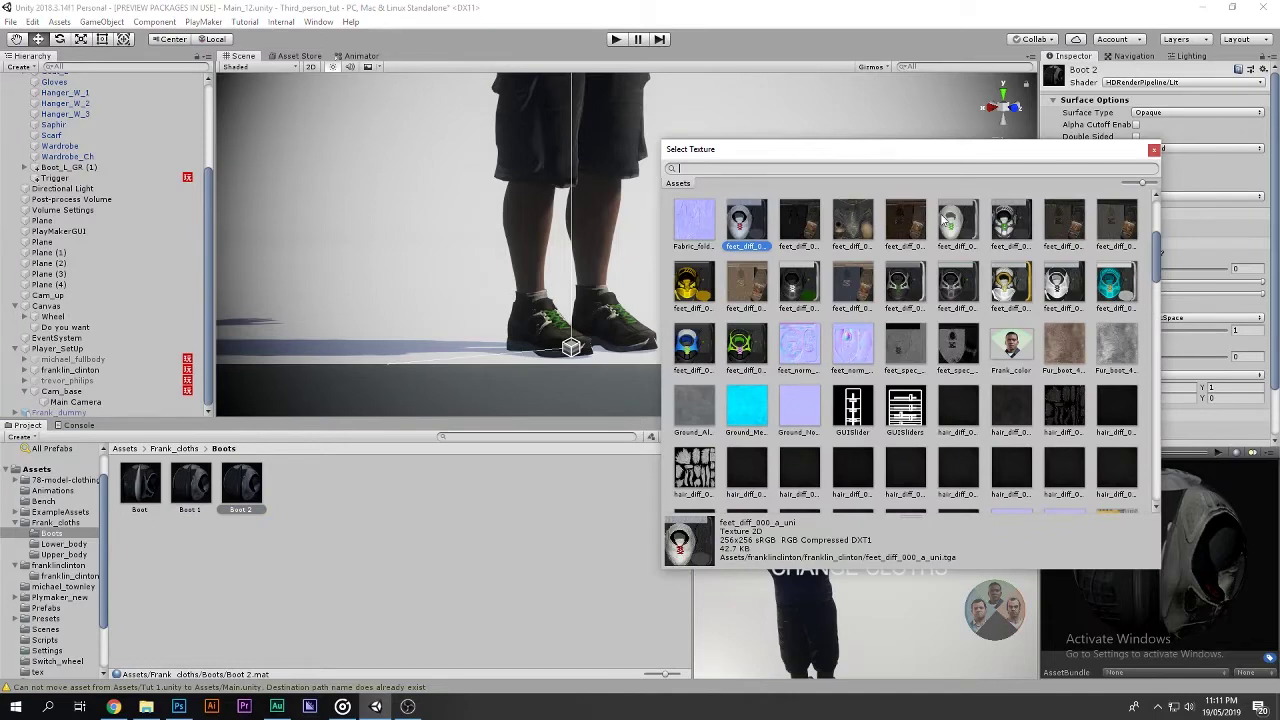
double_click(1011, 220)
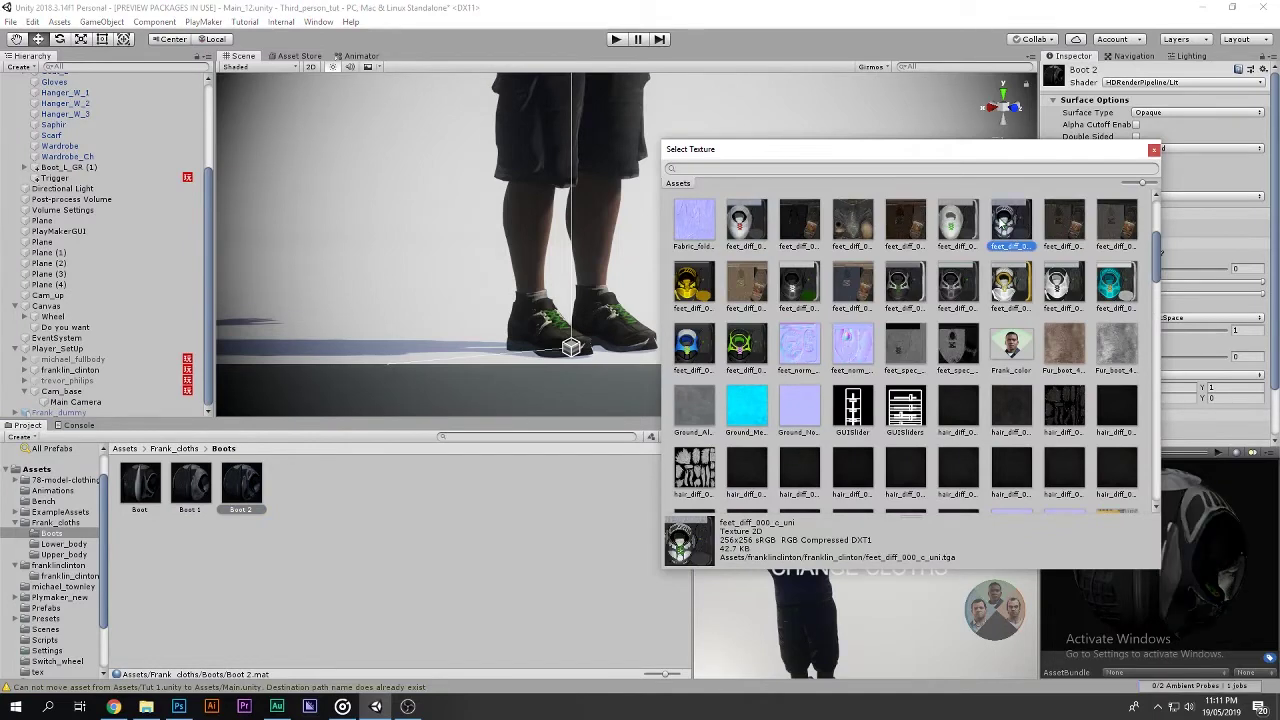
left_click(262, 486)
key("ctrl+d")
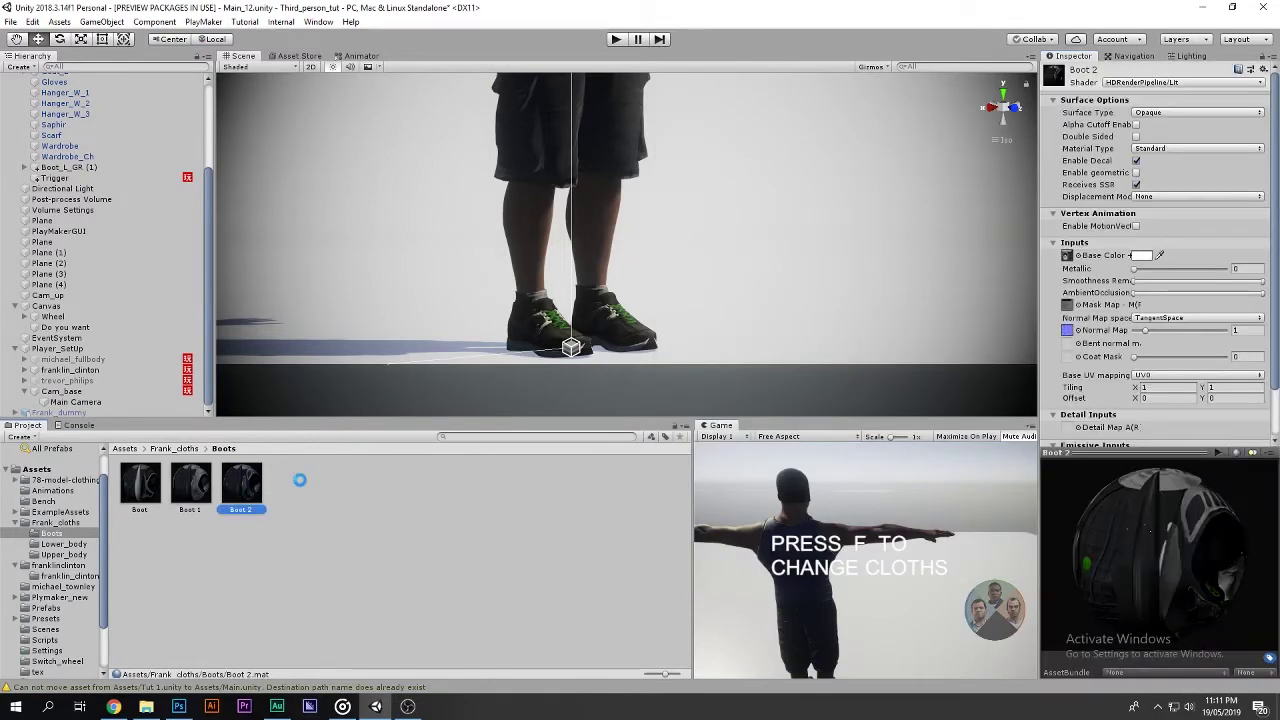
left_click(1077, 257)
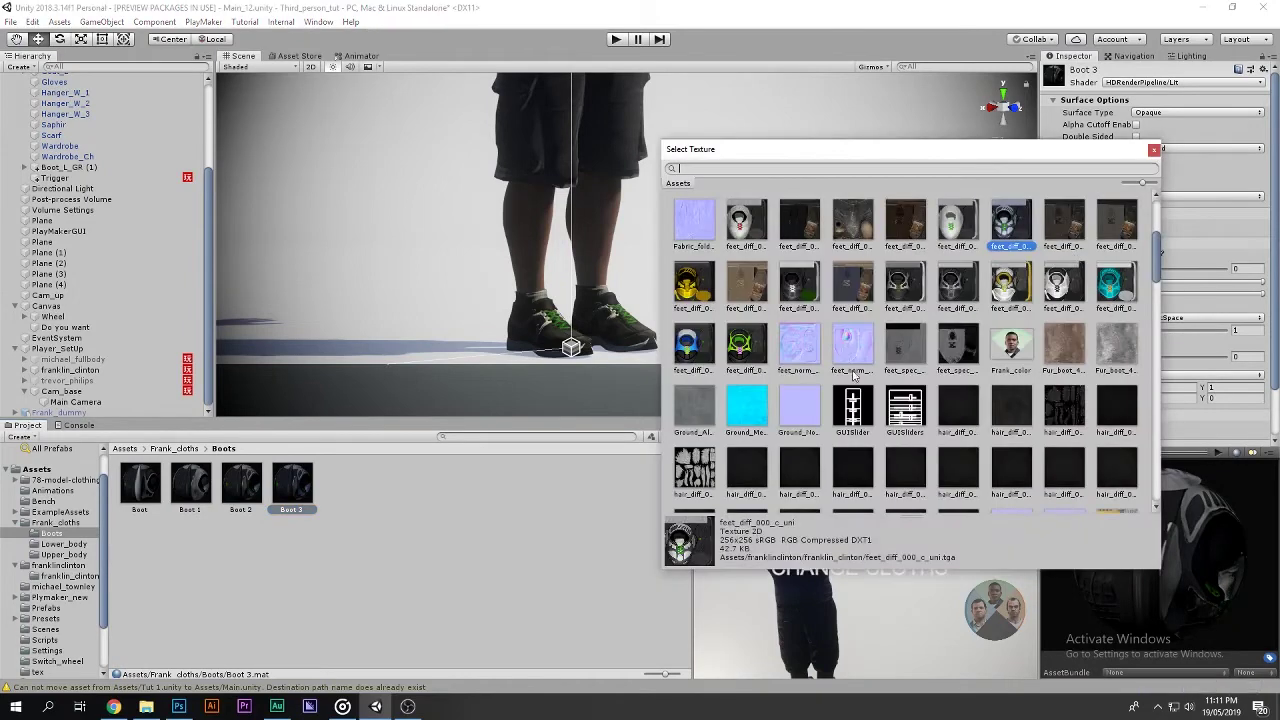
double_click(694, 285)
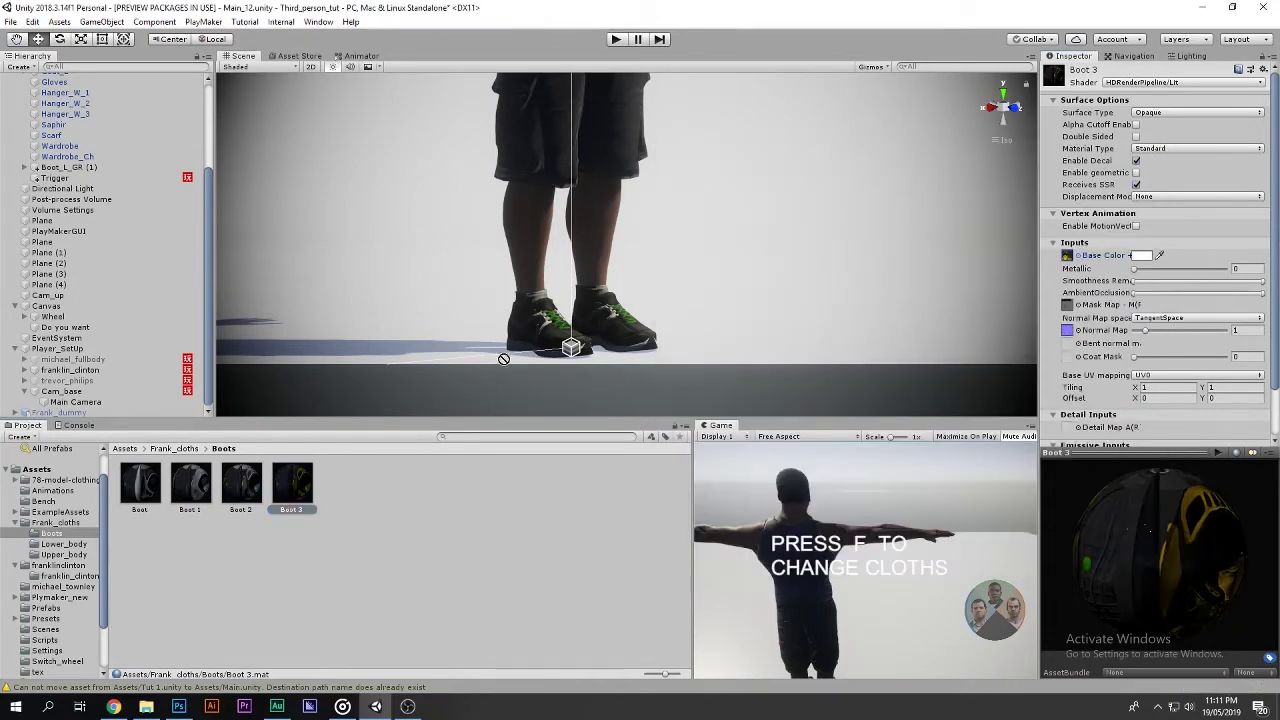
mouse_move(504, 358)
left_mouse_down()
mouse_move(548, 333)
mouse_move(433, 368)
left_mouse_up()
left_click_drag(196, 487, 537, 345)
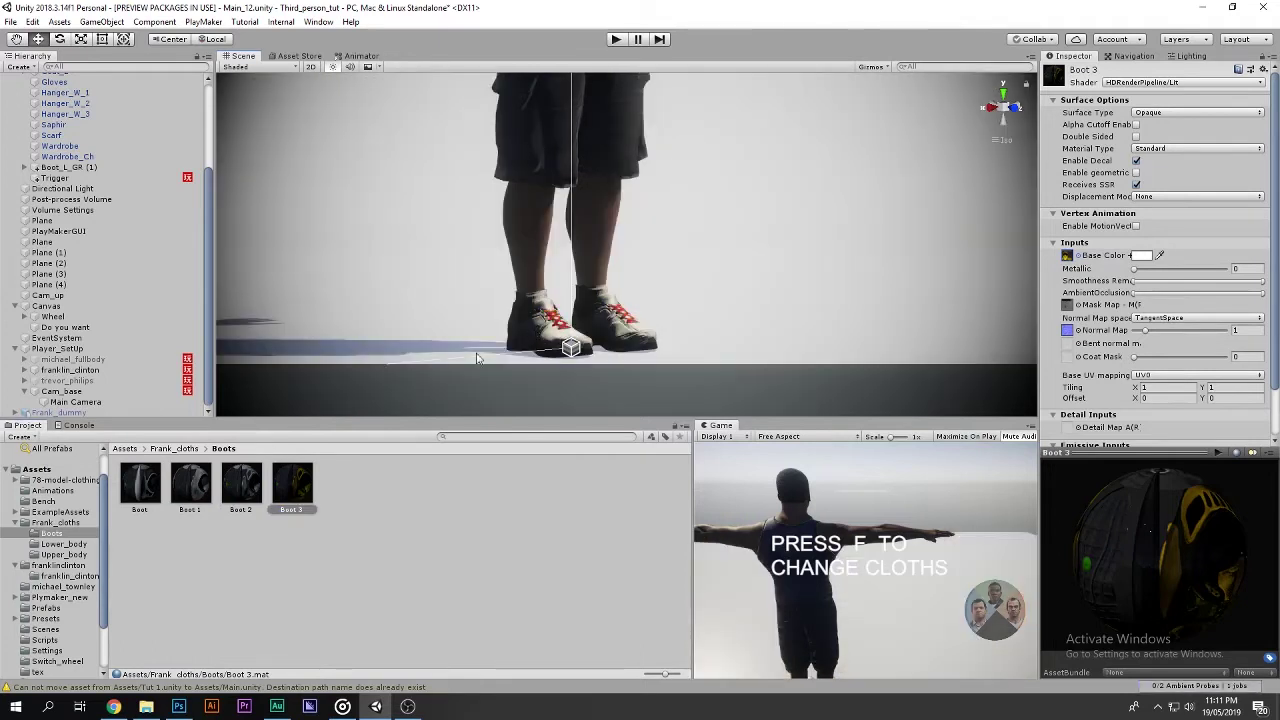
Duplicate Boot 3 as Boot 4 with the teal feet texture and view the shoes.
left_click(293, 488)
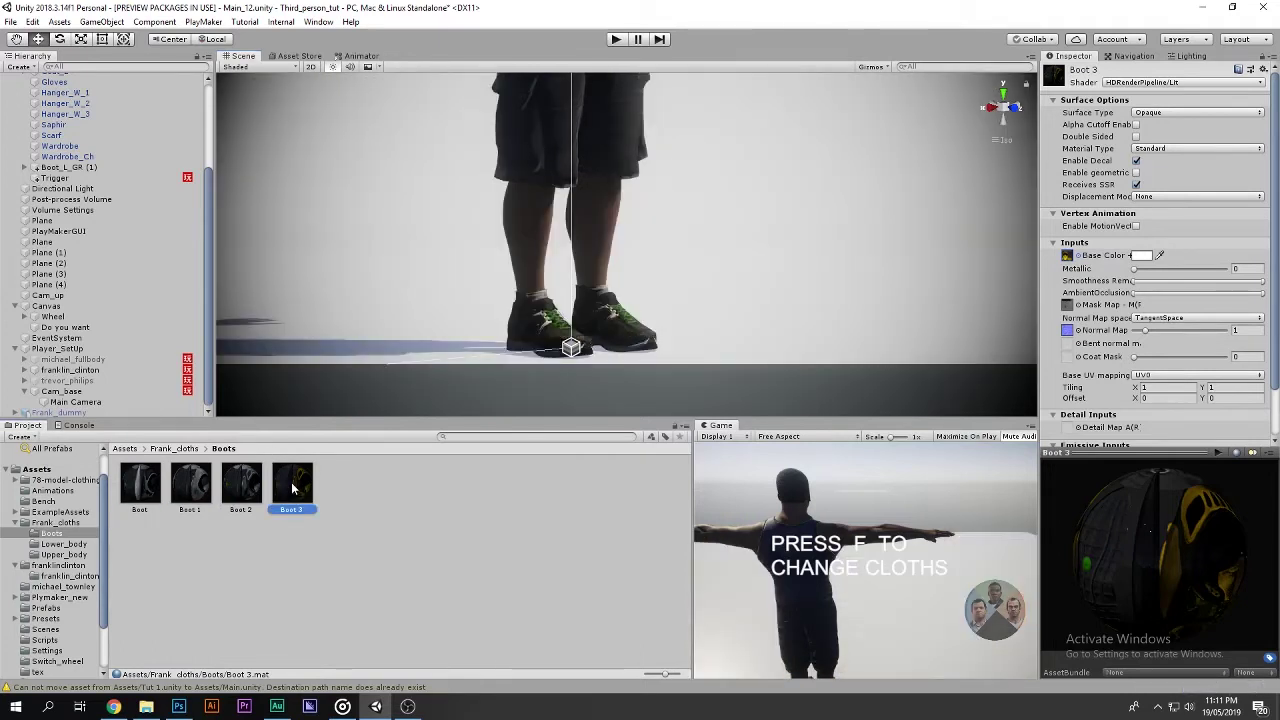
key("ctrl+d")
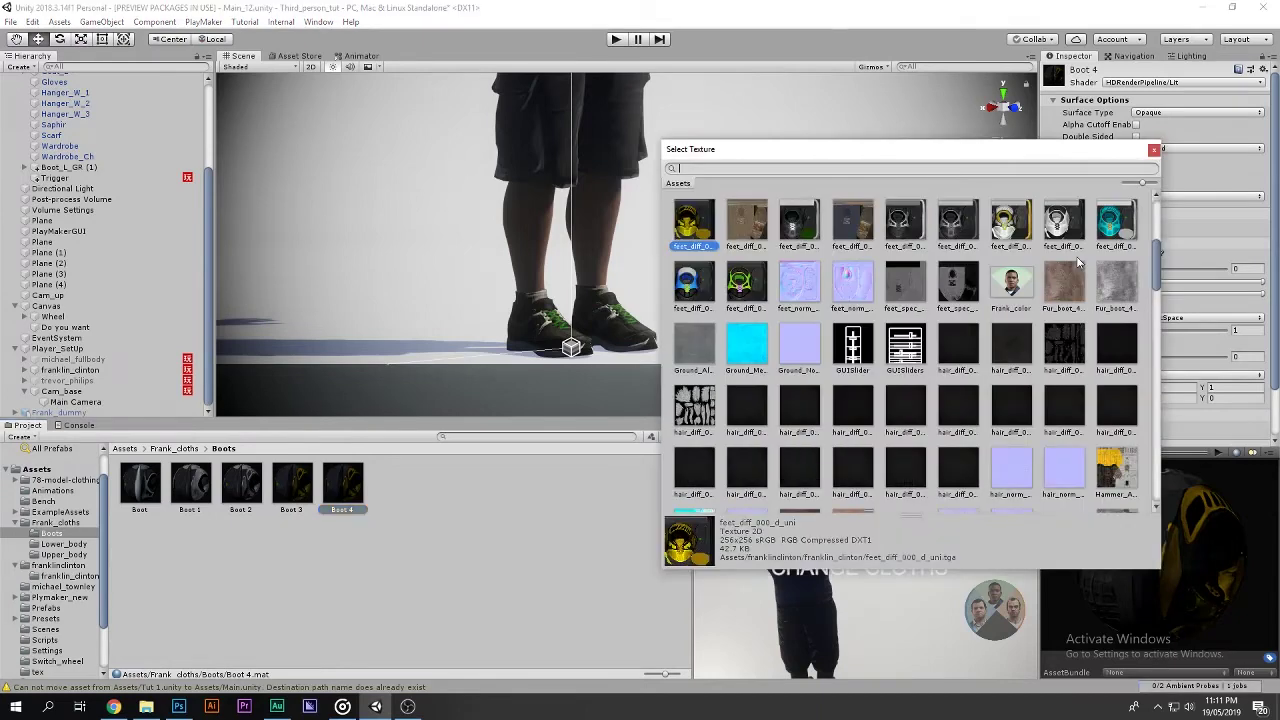
left_click(1077, 256)
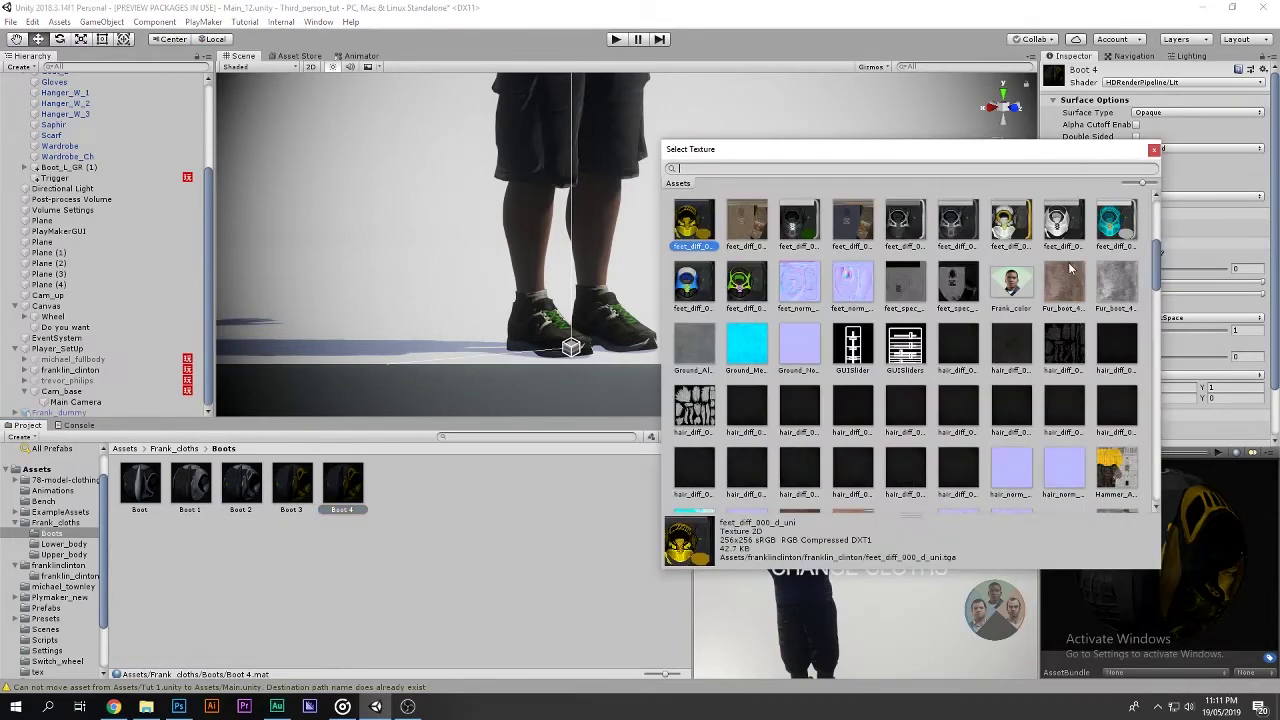
double_click(1105, 228)
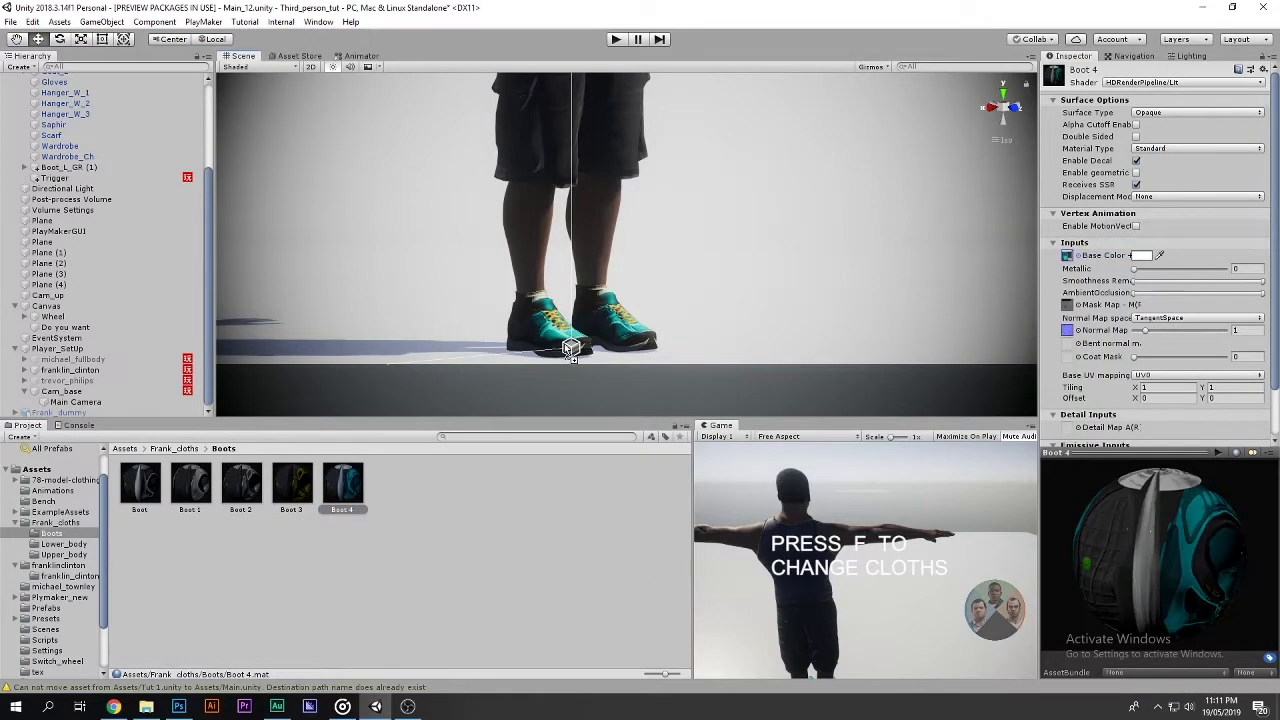
left_click_drag(570, 352, 756, 237, "alt")
Review the boot and Lower_body shorts materials, then return to Frank_cloths.
left_click(150, 490)
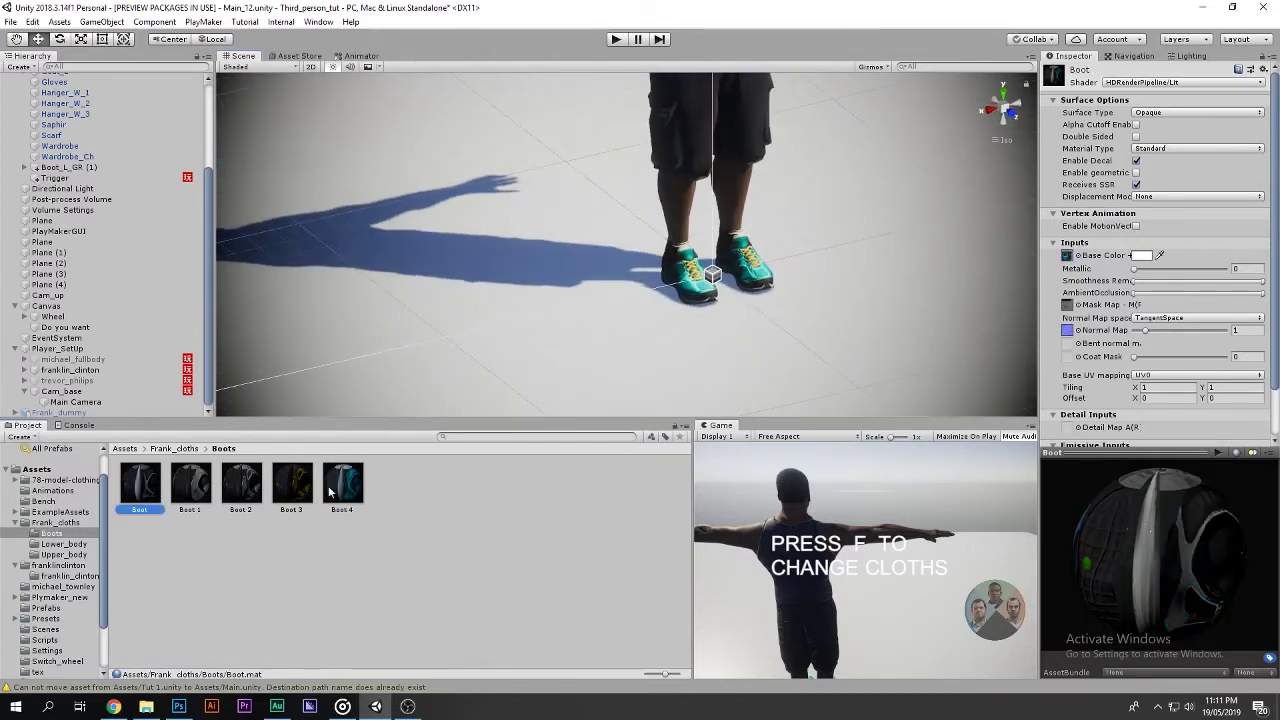
left_click(332, 492, "shift")
key("BackSpace")
double_click(188, 490)
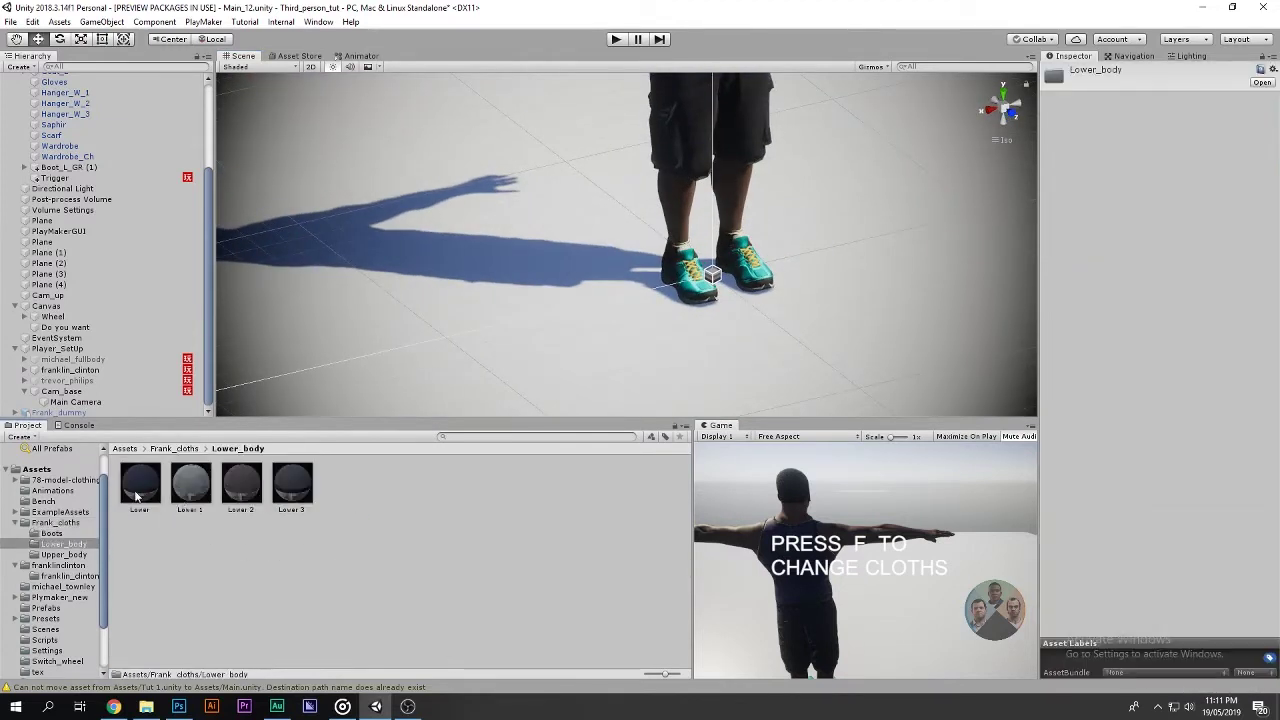
left_click(140, 485)
left_click(328, 543)
key("BackSpace")
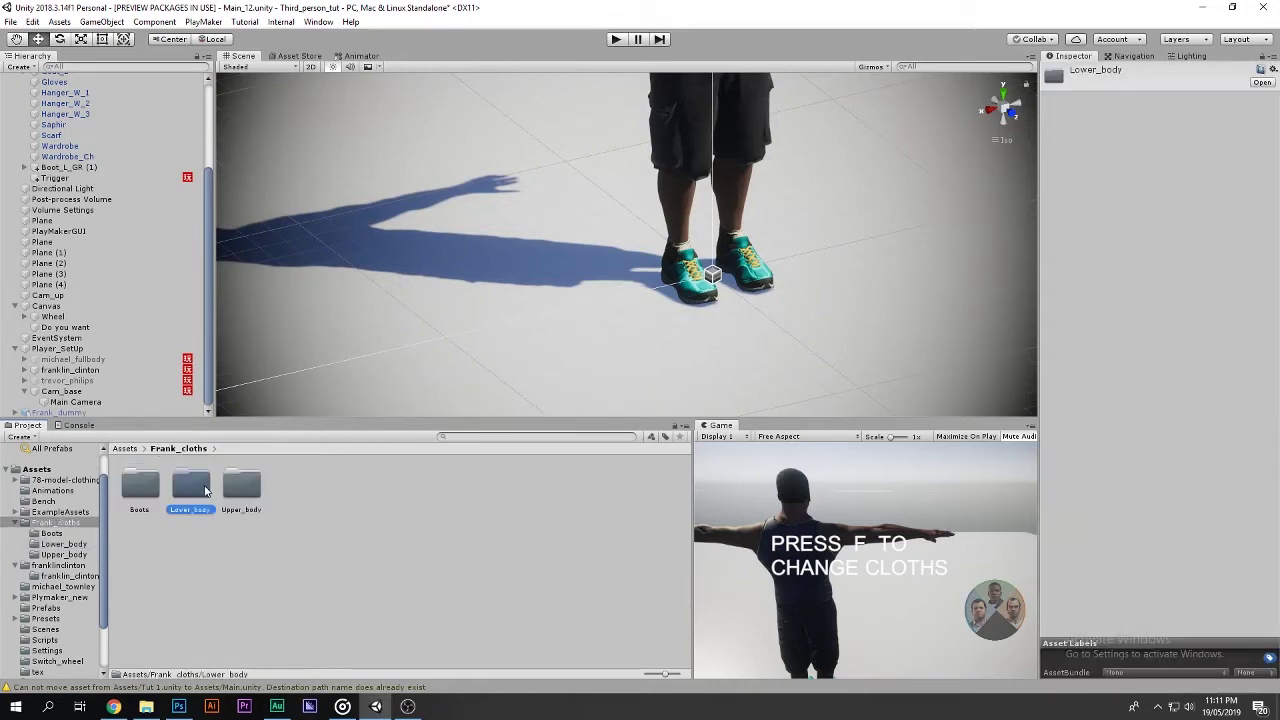
Review the Upper_body shirt materials on Franklin, then return to Frank_cloths.
left_click(268, 480)
double_click(249, 484)
left_click(140, 485)
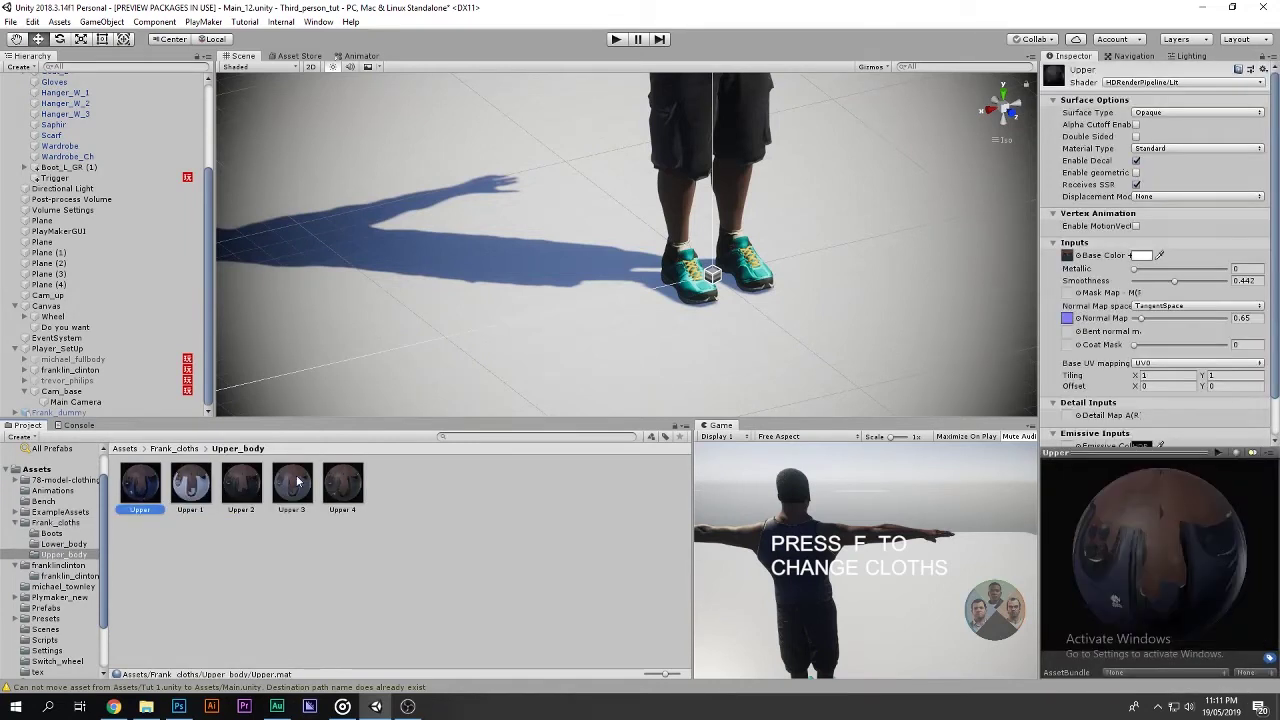
left_click(336, 480, "shift")
left_click(291, 640)
mouse_move(545, 314)
right_mouse_down()
mouse_move(548, 334)
mouse_move(573, 267)
mouse_move(555, 214)
right_mouse_up()
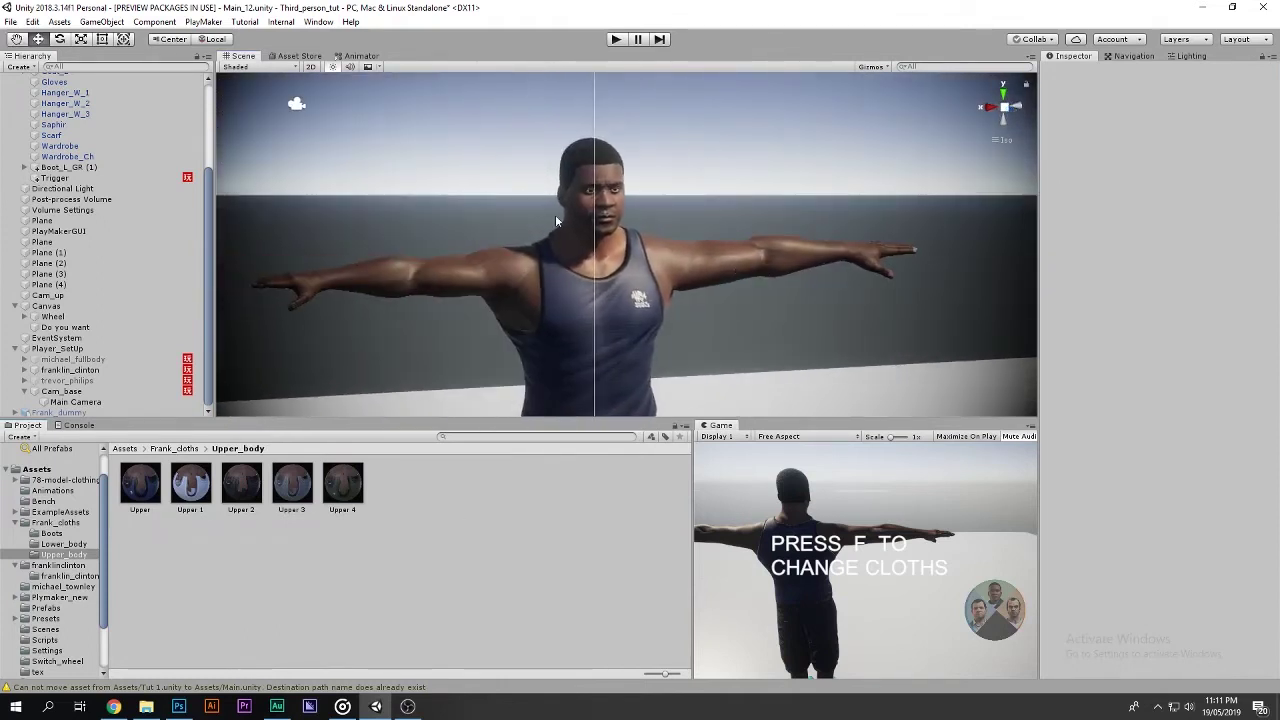
key("BackSpace")
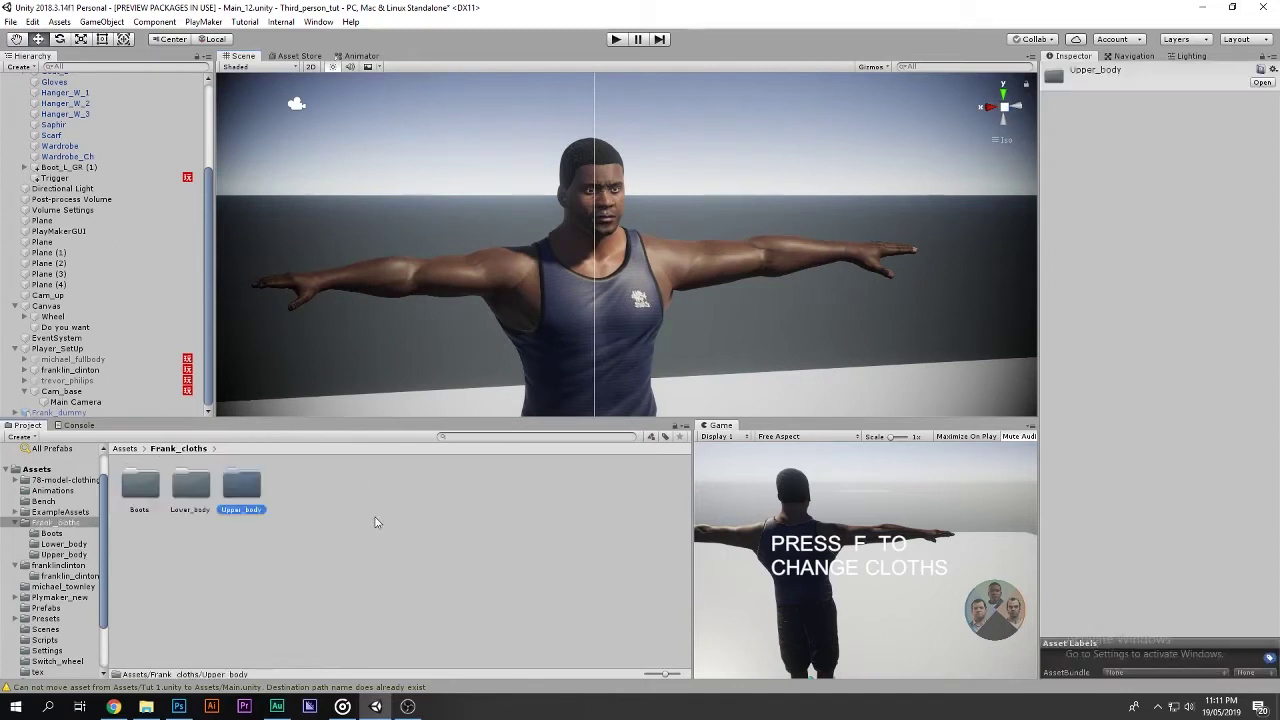
Go up from Frank_cloths to the Assets root folder.
right_click(346, 538)
left_click(268, 536)
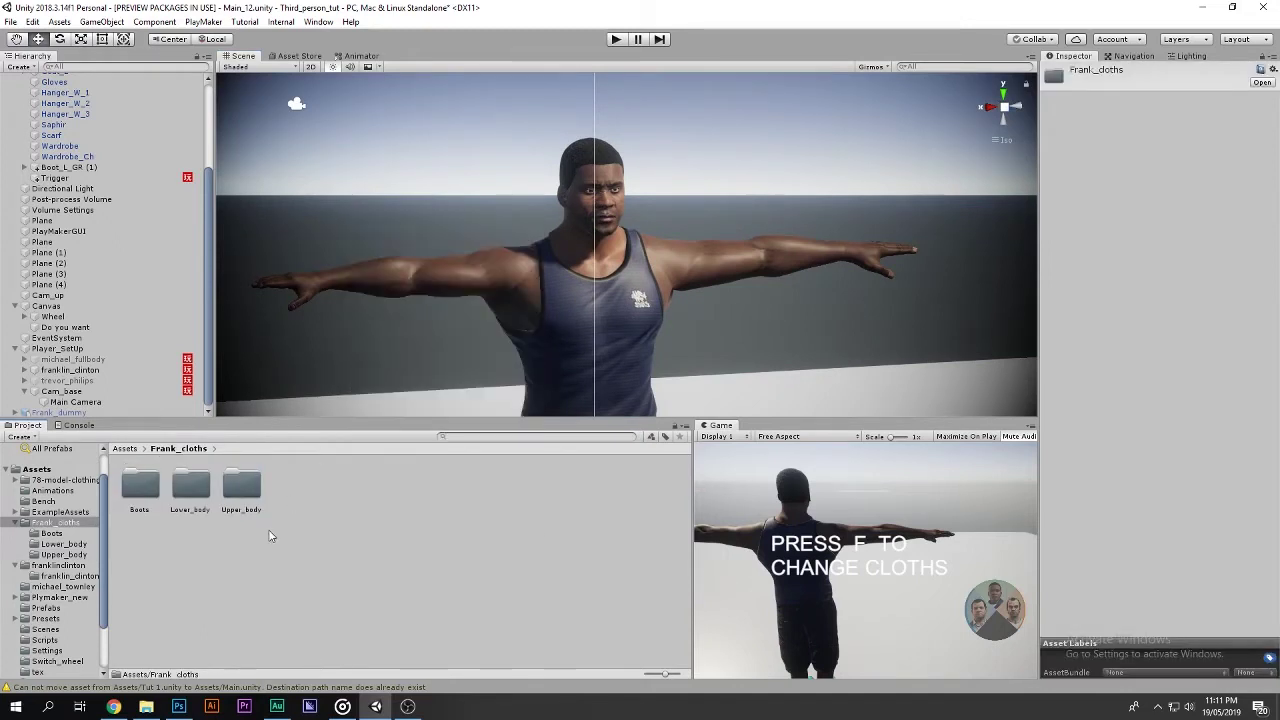
key("BackSpace")
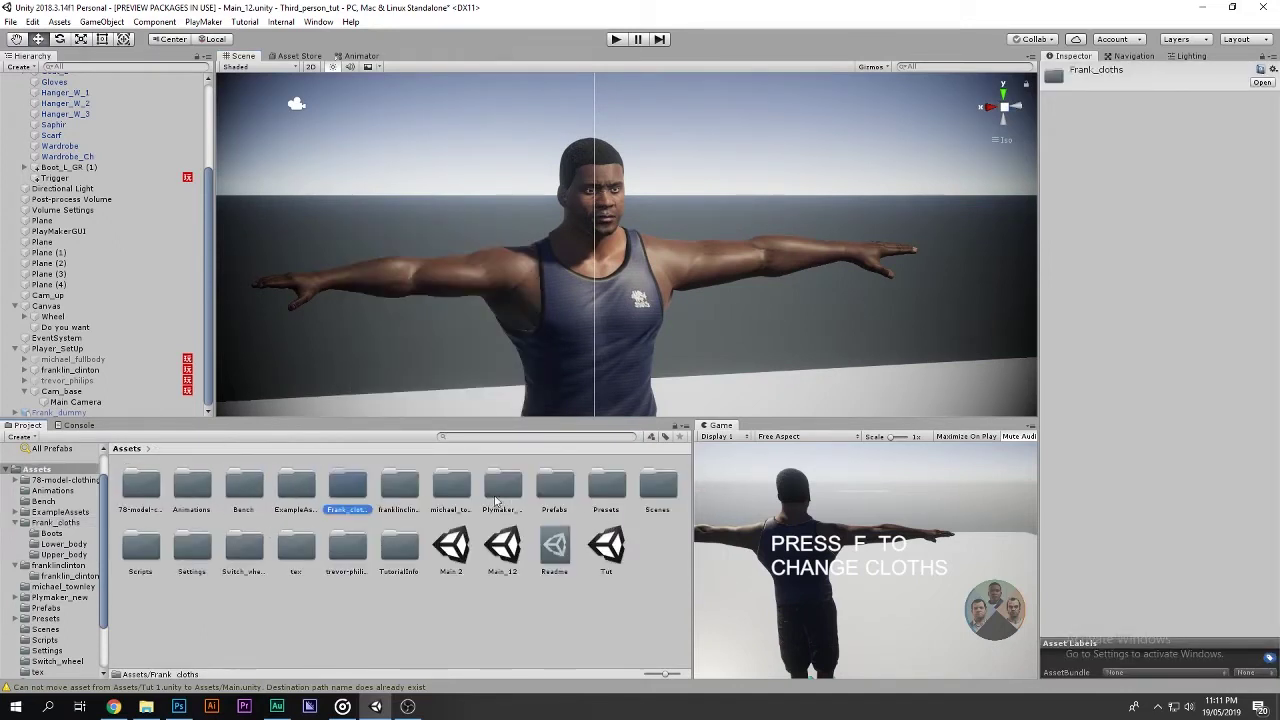
In frankinclinton/franklin_clinton, drag the Head material onto the character model.
double_click(399, 485)
double_click(140, 493)
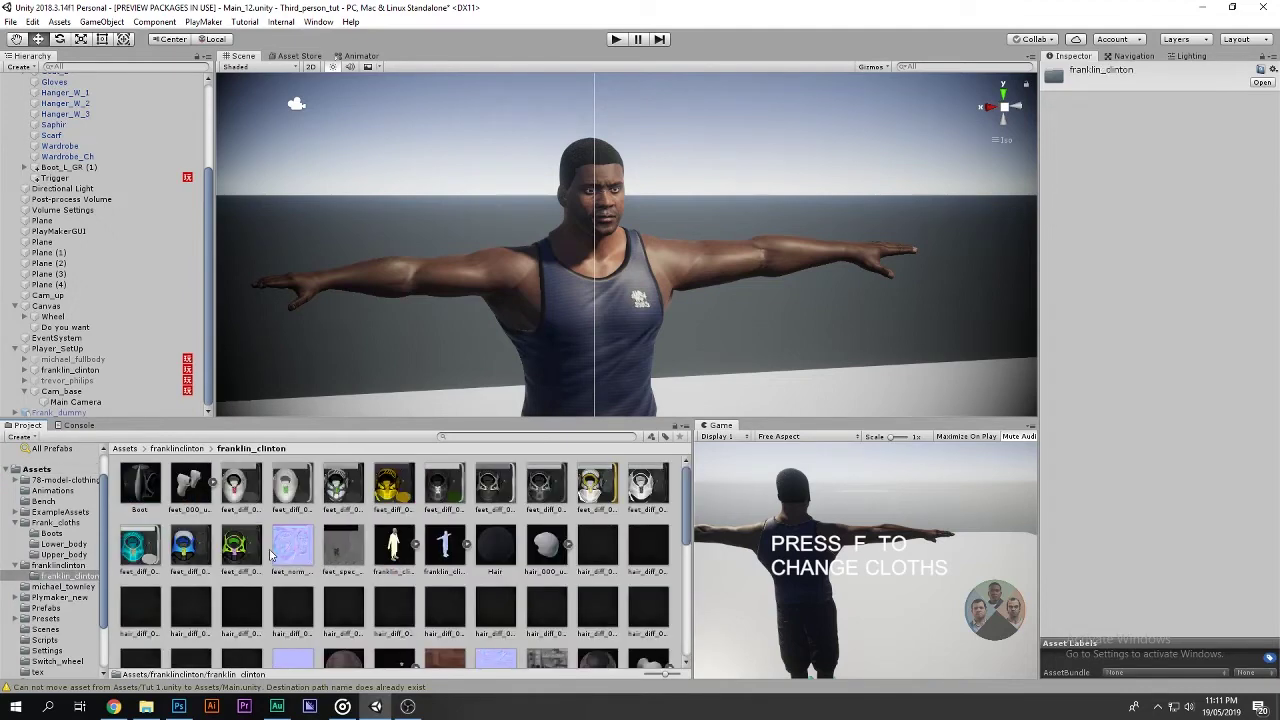
scroll(475, 588, "down", 1)
scroll(475, 588, "down", 2)
scroll(475, 588, "down", 1)
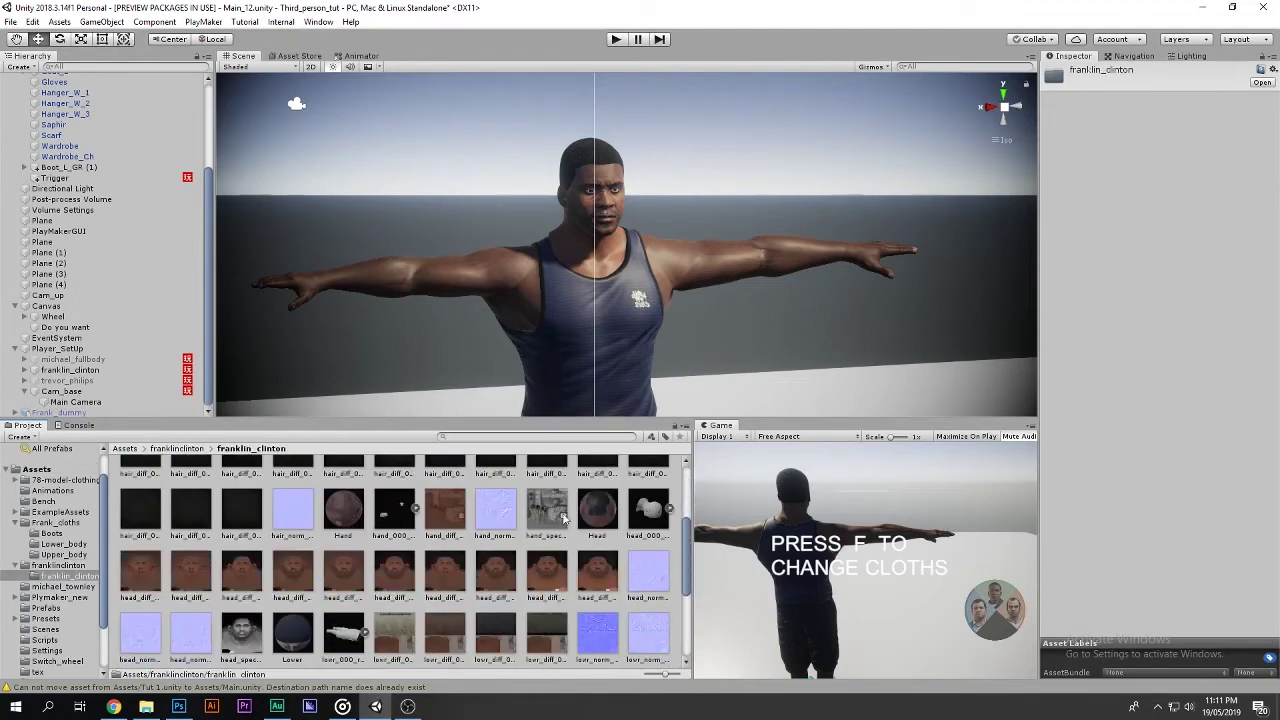
left_click(598, 510)
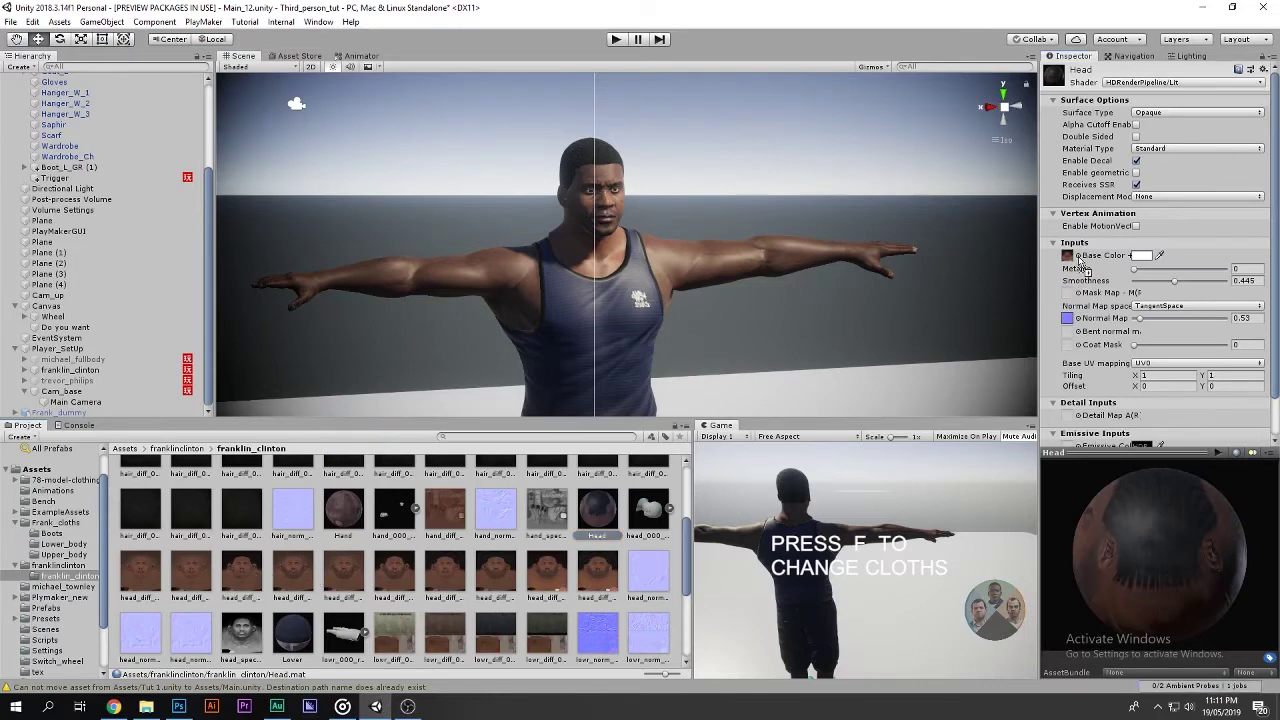
left_click_drag(598, 510, 655, 266)
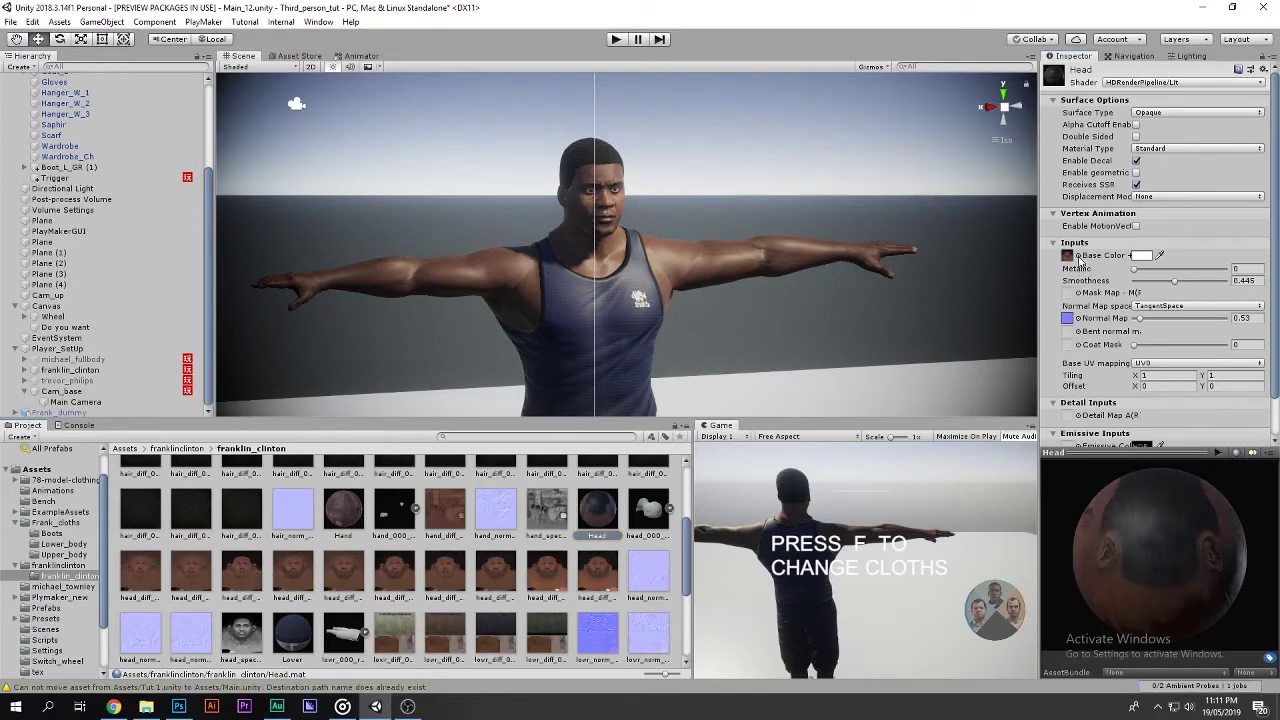
Select Franklin's head mesh and expand its Head material settings.
left_click(639, 254)
scroll(652, 268, "up", 6)
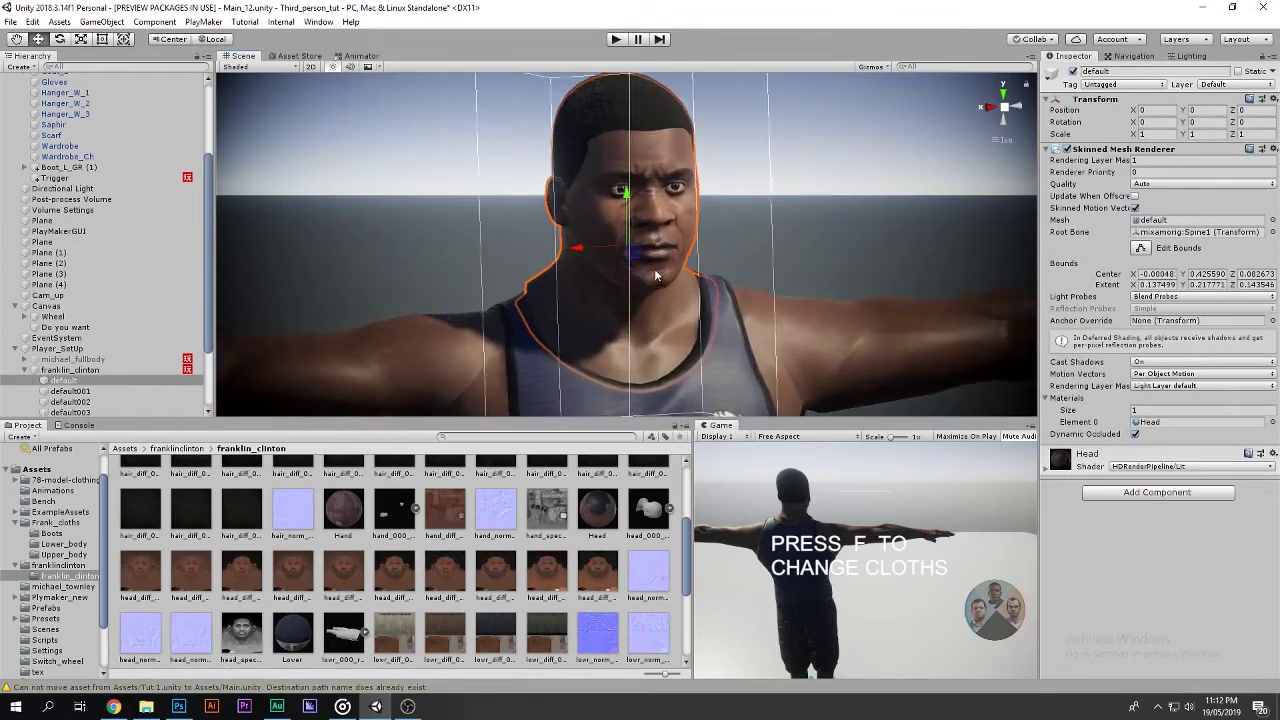
left_click_drag(536, 268, 470, 272, "alt")
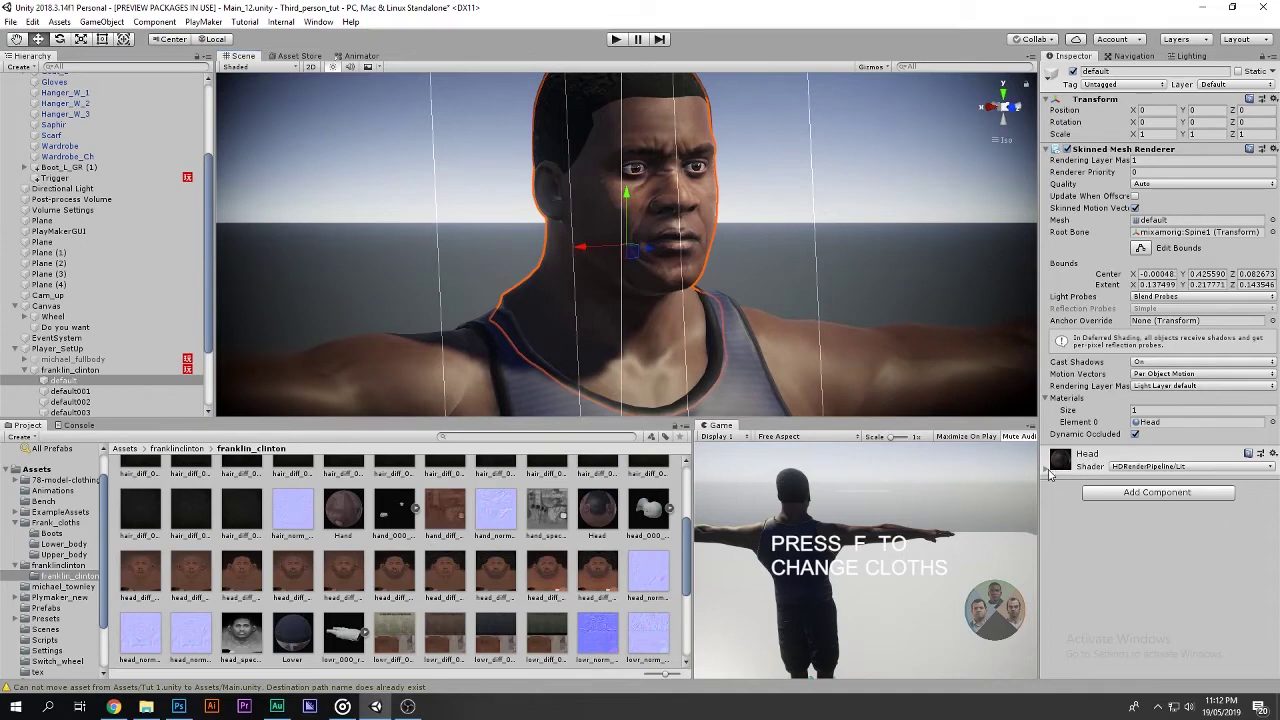
left_click(1048, 470)
scroll(1060, 500, "down", 4)
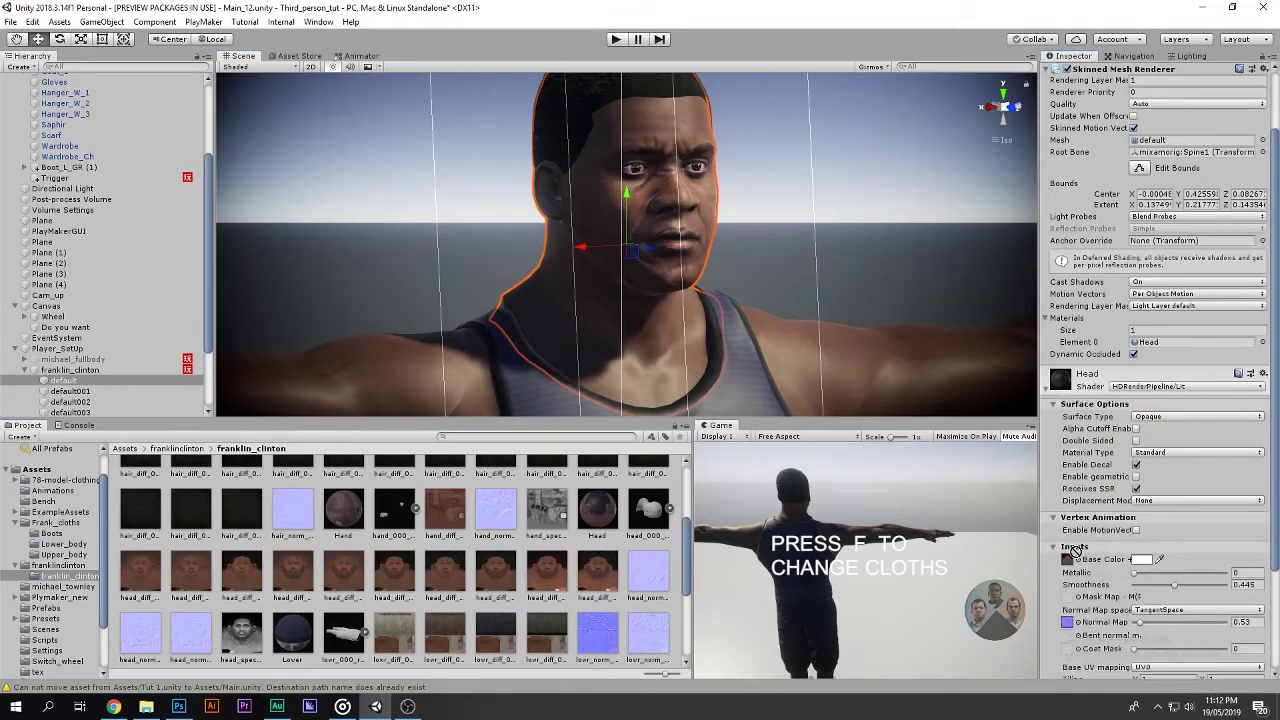
mouse_move(598, 248)
left_mouse_down("alt")
mouse_move(627, 258)
mouse_move(418, 260)
left_mouse_up("alt")
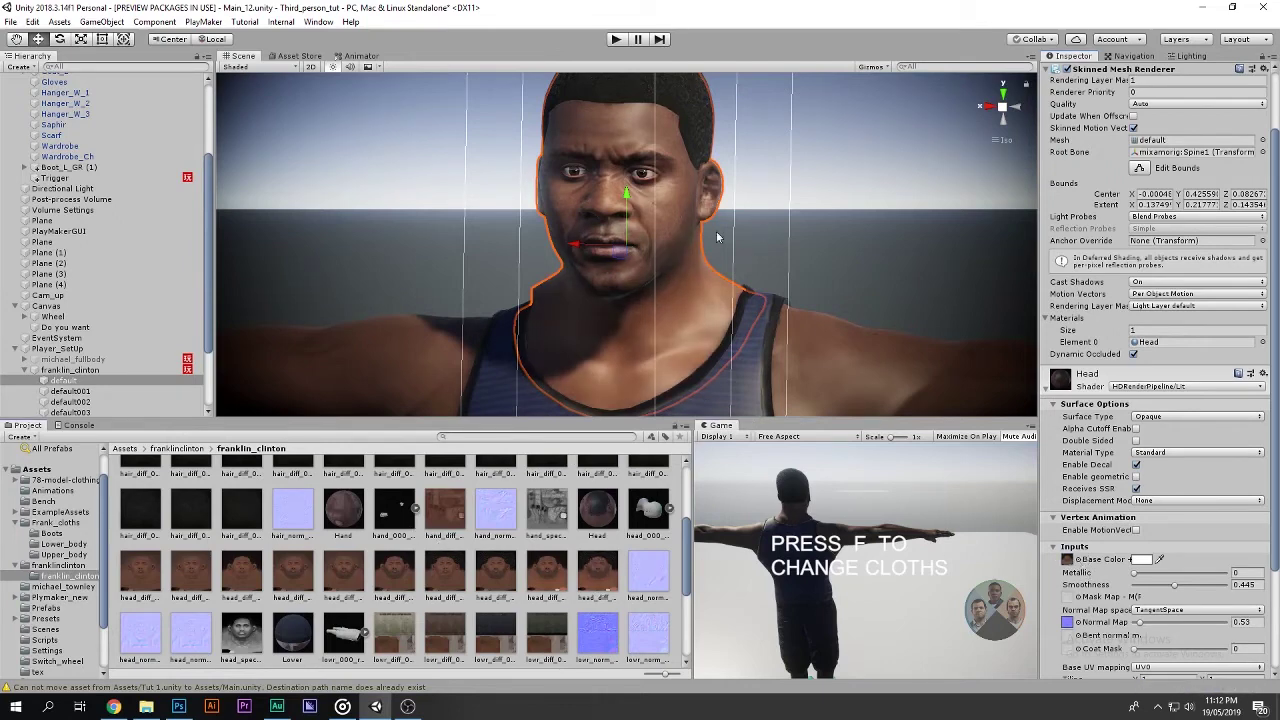
Set the Head material's normal map strength to a subtle 1.11, checking the face from several angles.
left_click_drag(716, 237, 711, 259, "alt")
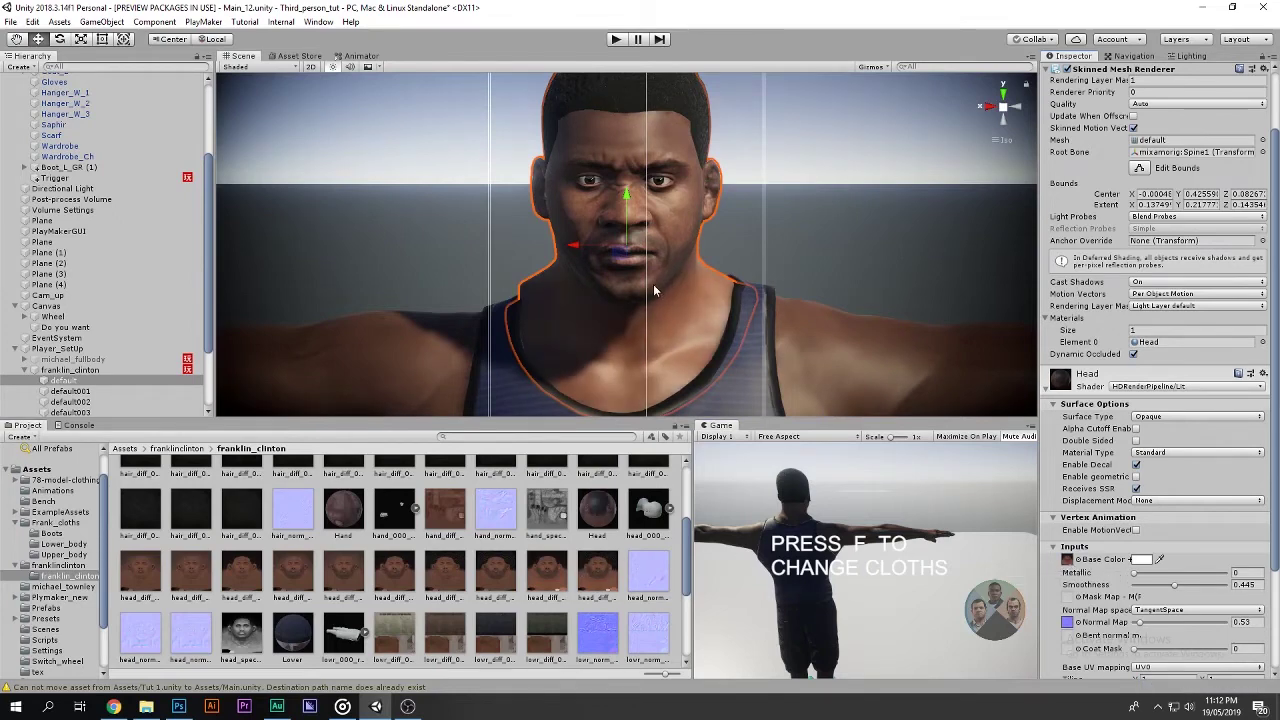
left_click_drag(653, 284, 757, 232, "alt")
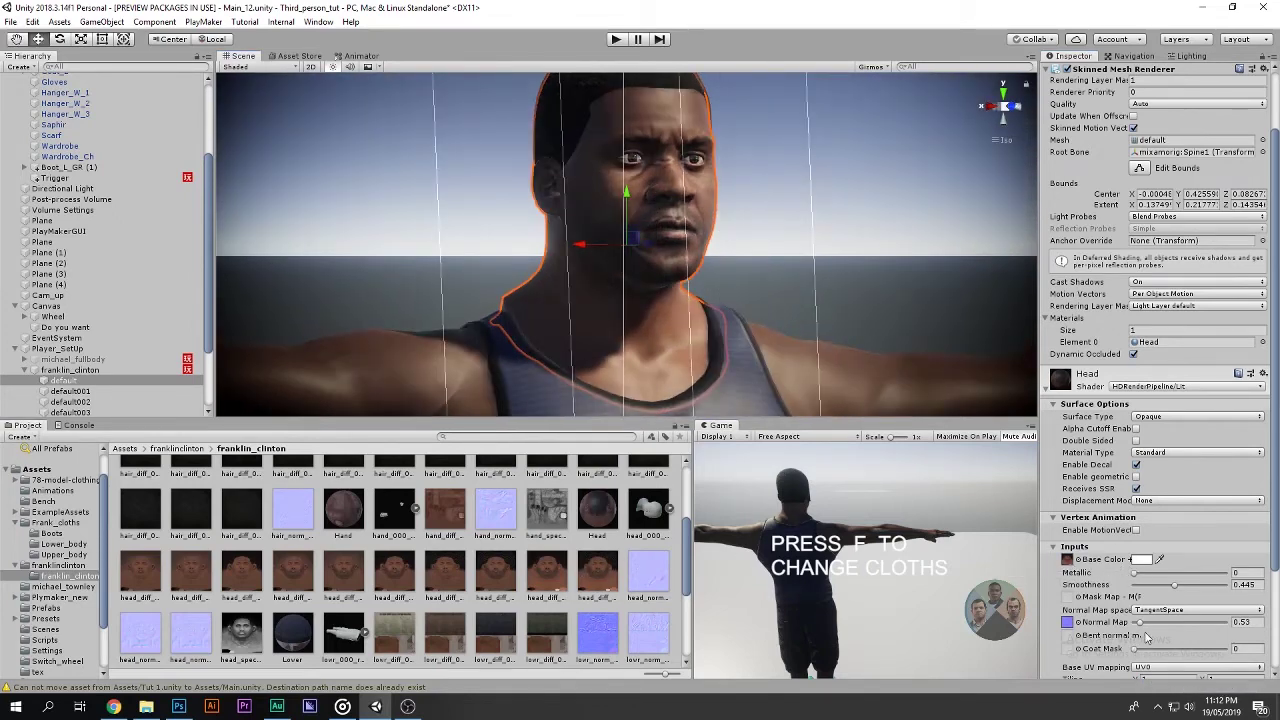
mouse_move(1142, 622)
left_mouse_down()
mouse_move(1176, 622)
mouse_move(1134, 585)
left_mouse_up()
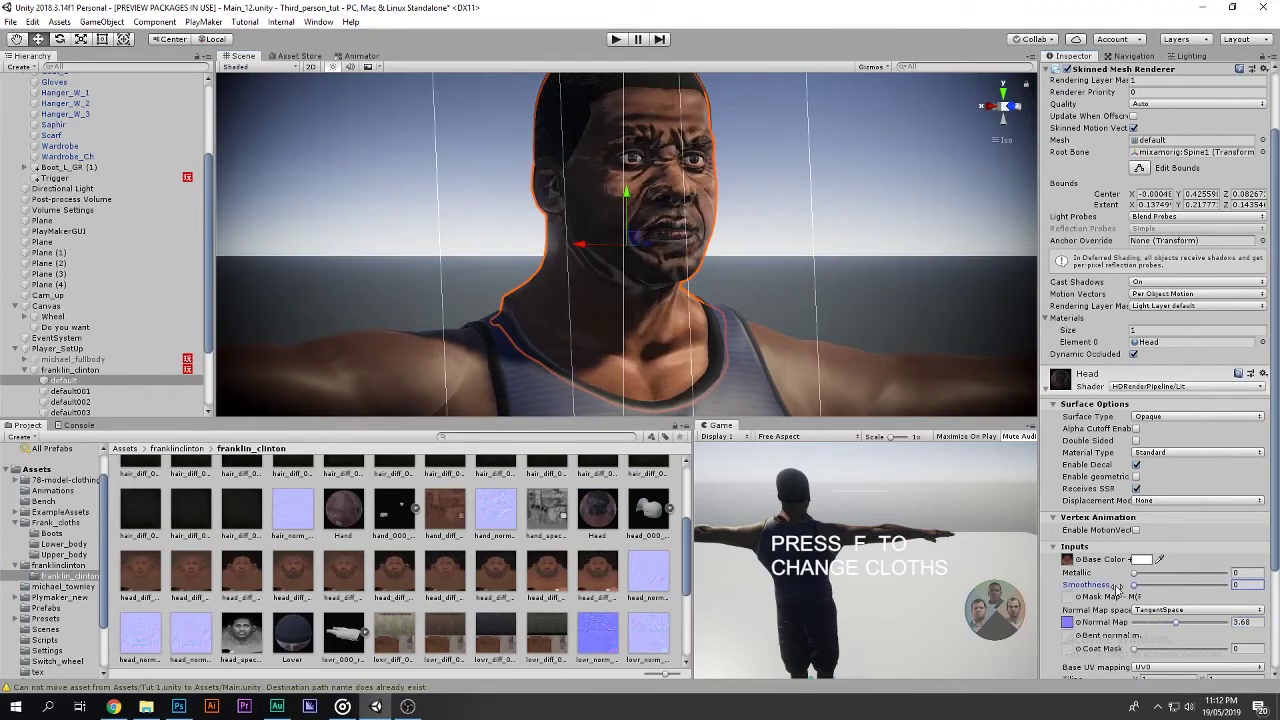
left_click_drag(730, 354, 640, 352, "alt")
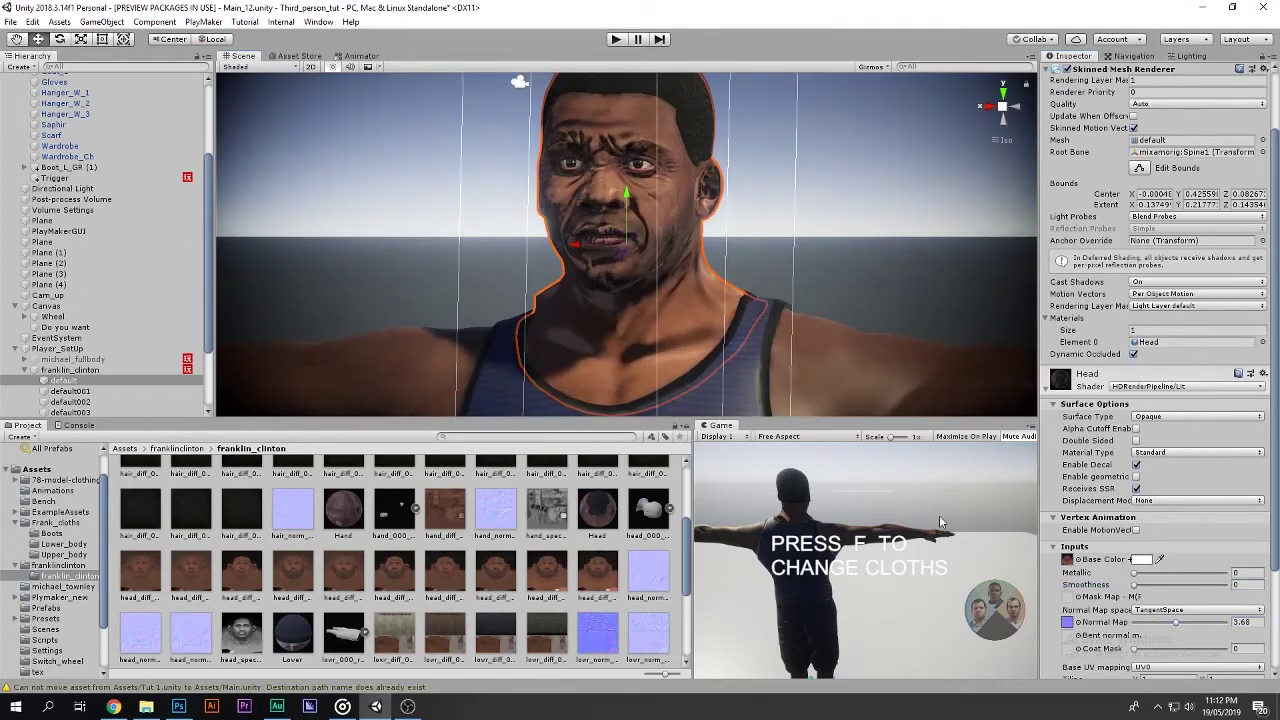
mouse_move(1176, 622)
left_mouse_down()
mouse_move(1135, 623)
mouse_move(1224, 622)
left_mouse_up()
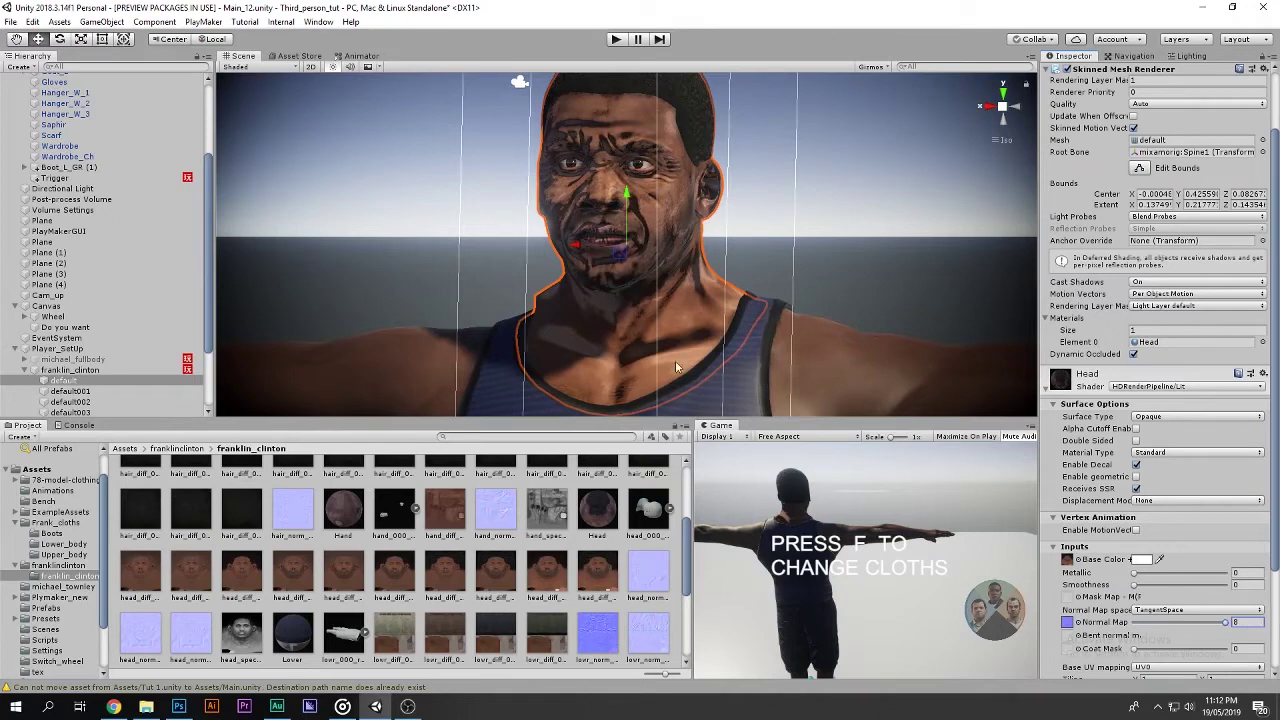
left_click_drag(1161, 626, 1148, 622)
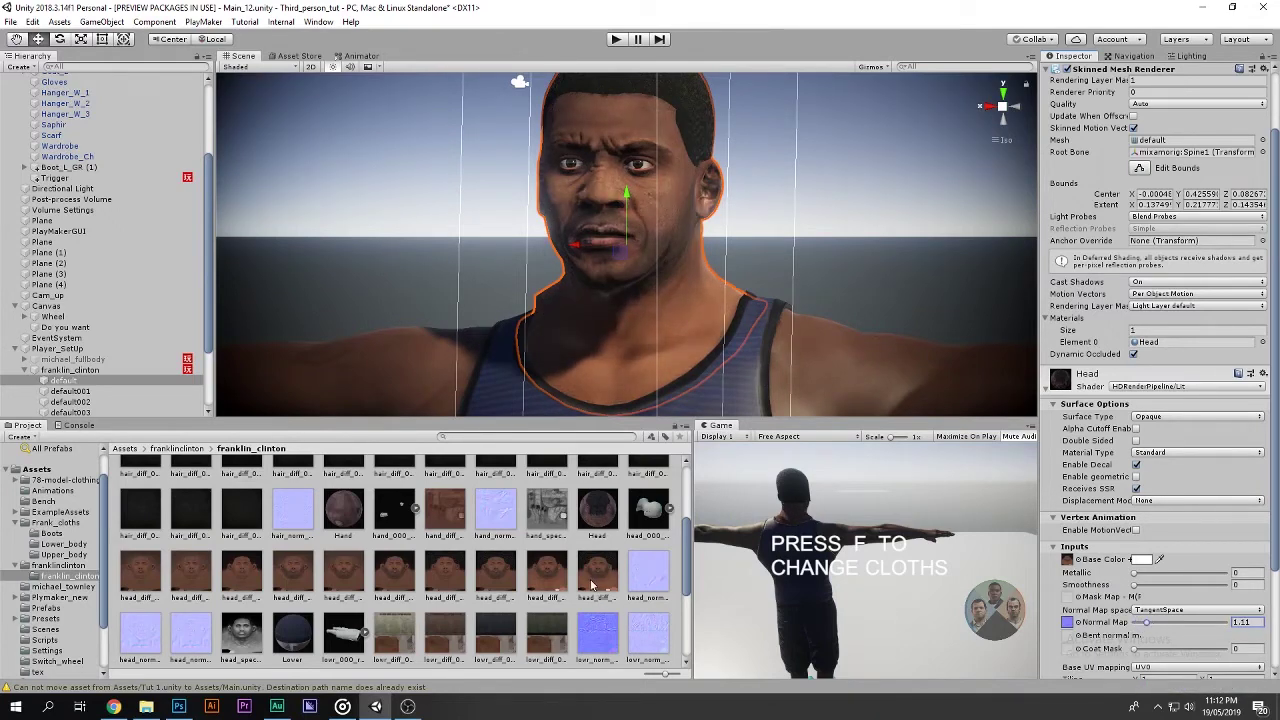
Browse the Frank_cloths folder's Boots, Lower_body and Upper_body subfolders.
key("f")
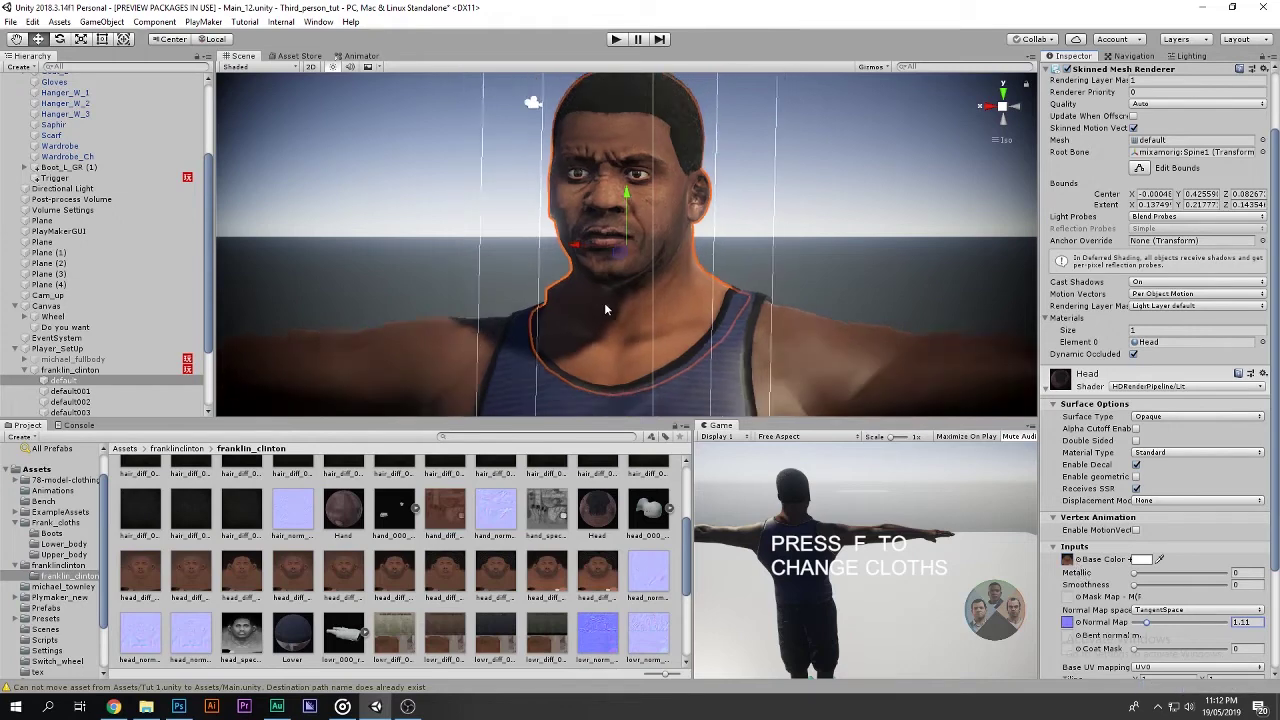
key("BackSpace")
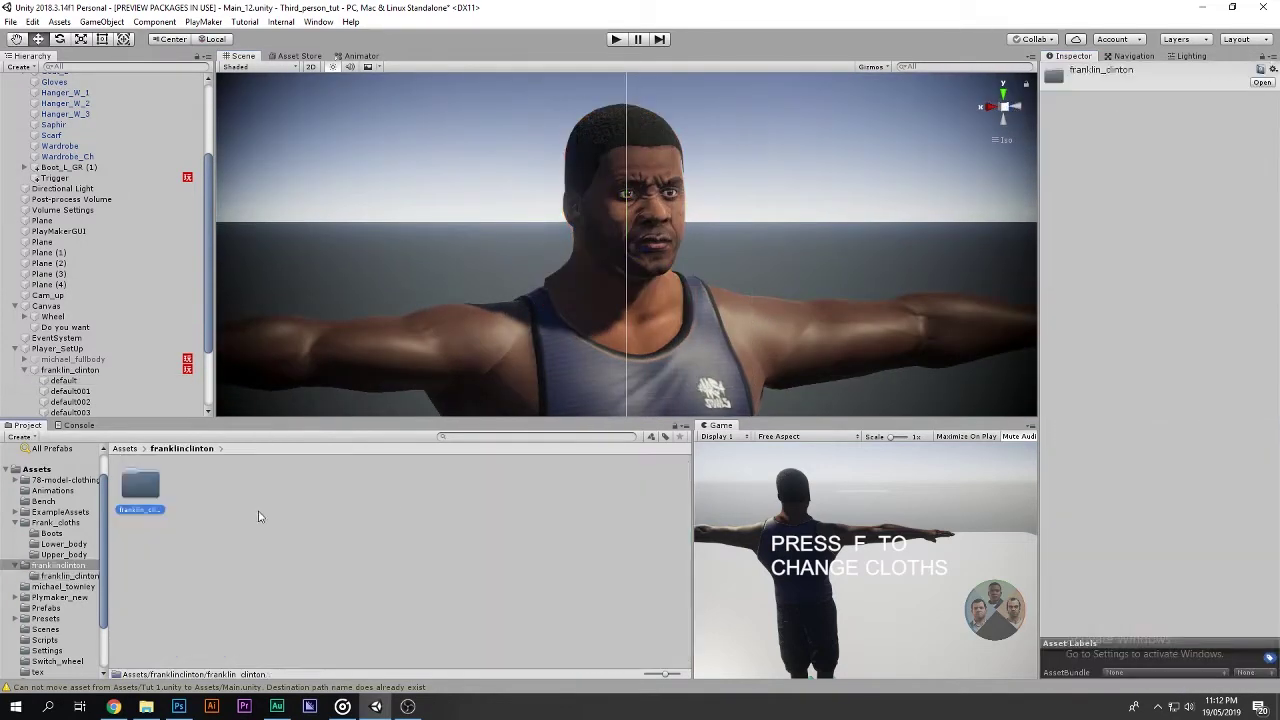
key("BackSpace")
double_click(348, 487)
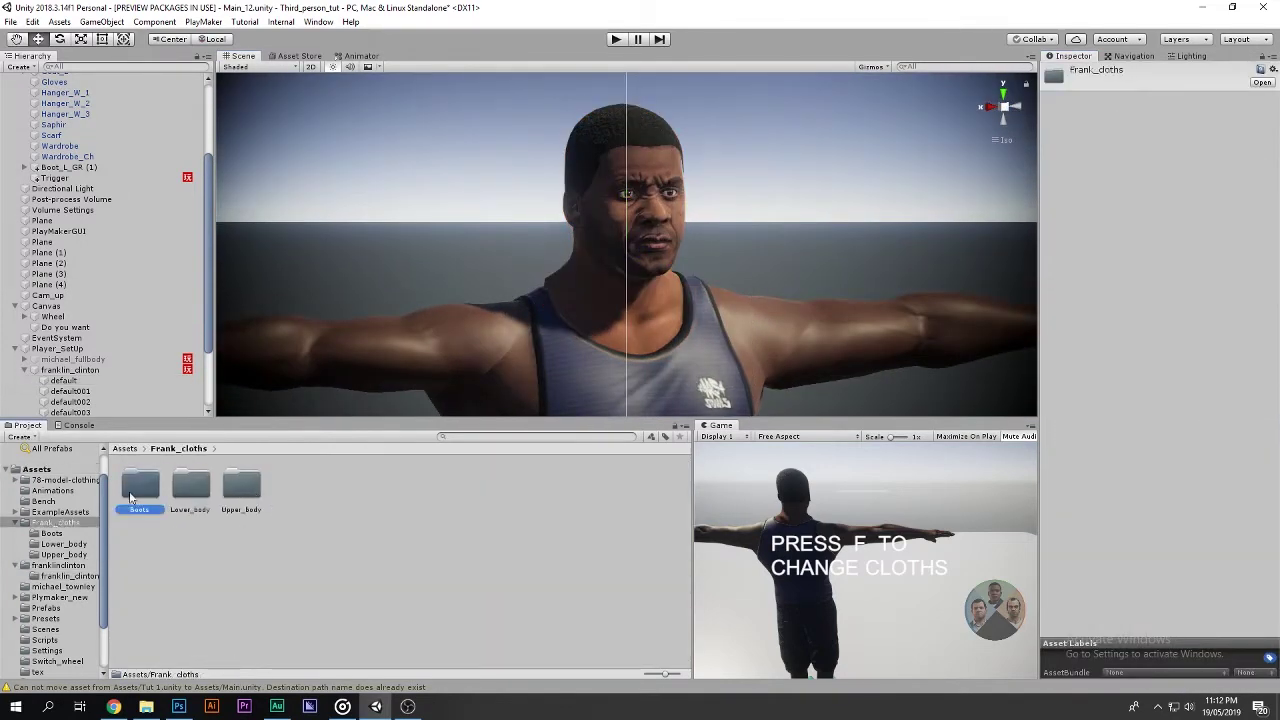
double_click(140, 485)
key("BackSpace")
double_click(190, 485)
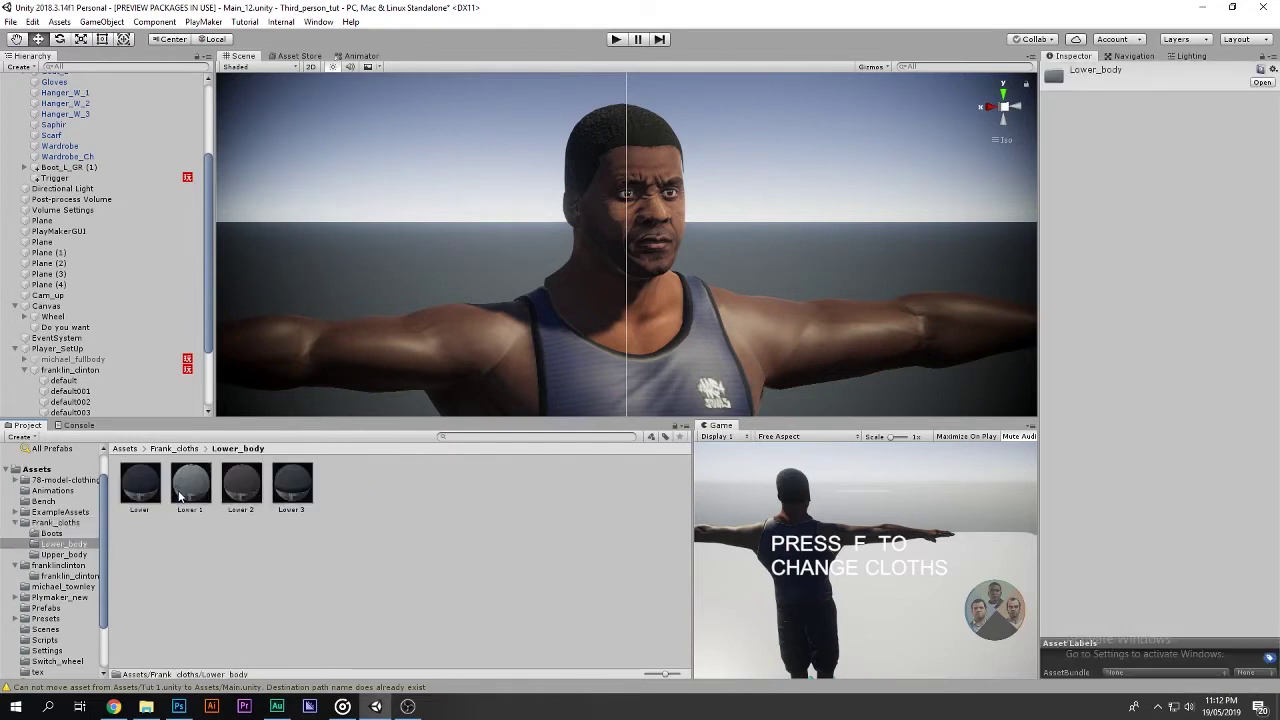
key("BackSpace")
left_click(244, 484)
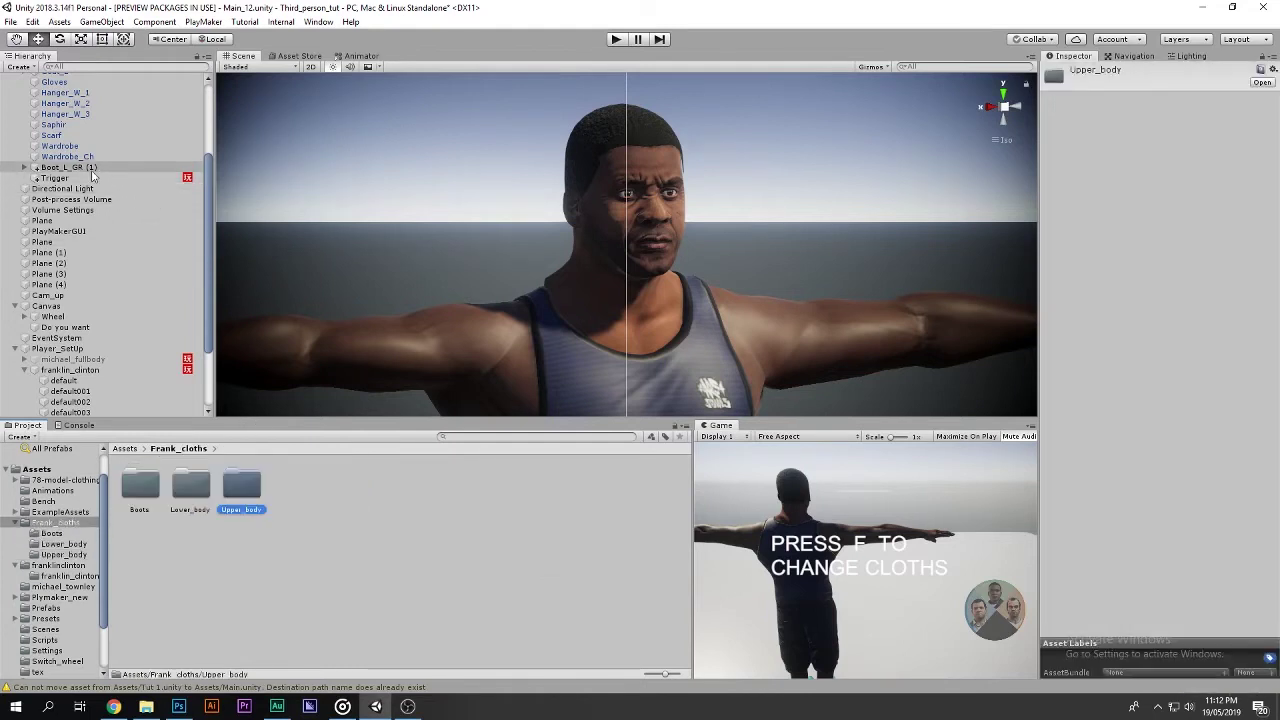
Inspect the Trigger object's PlayMaker FSM and State 3's actions, then close the graph.
left_click(55, 178)
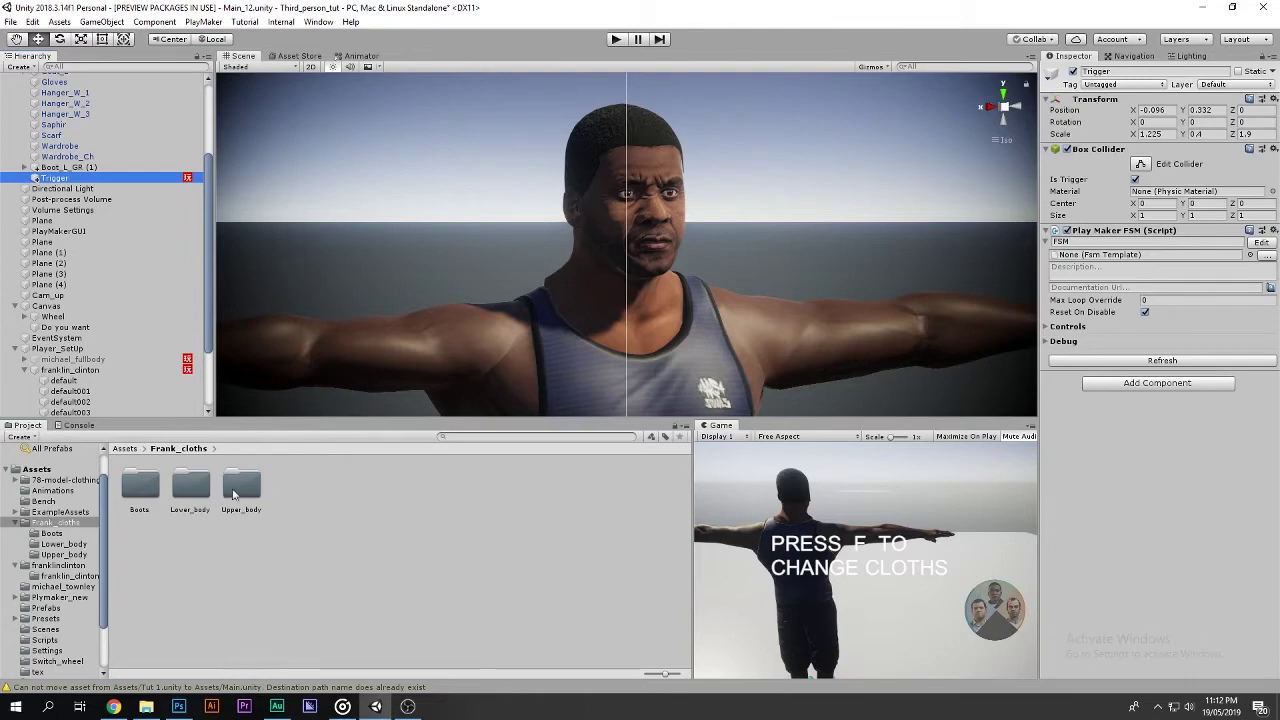
left_click(1258, 243)
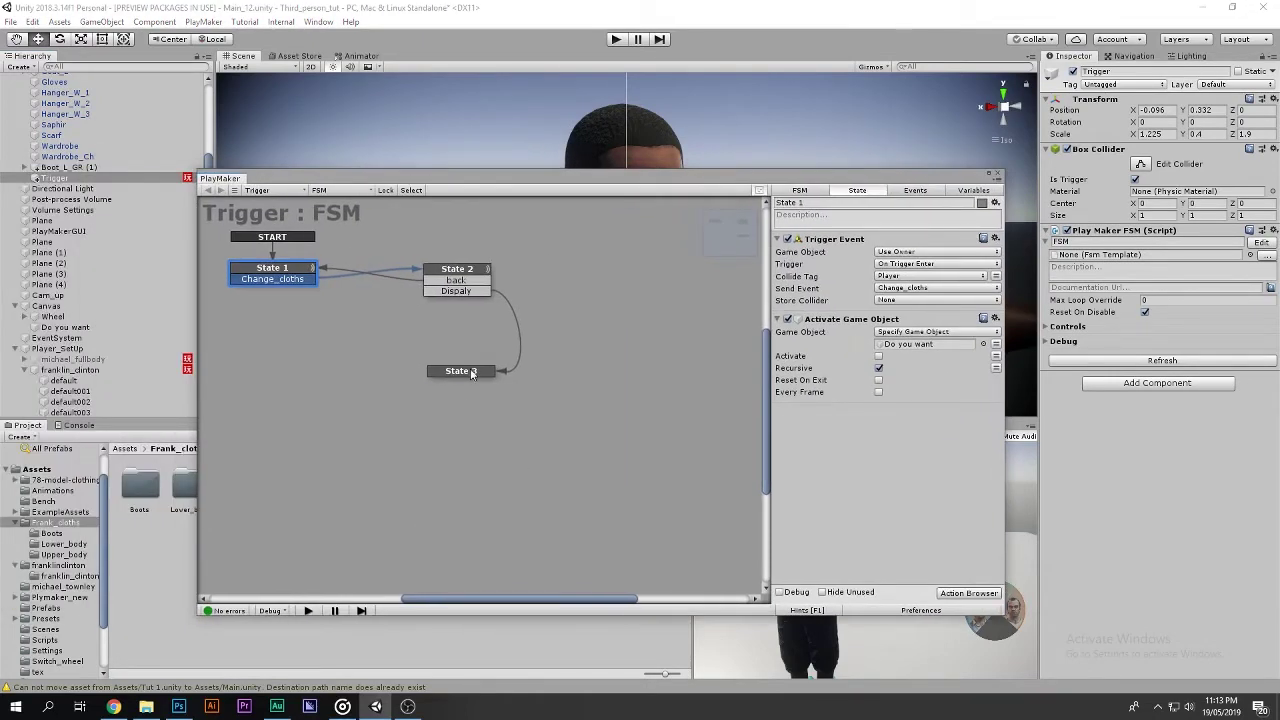
left_click(472, 373)
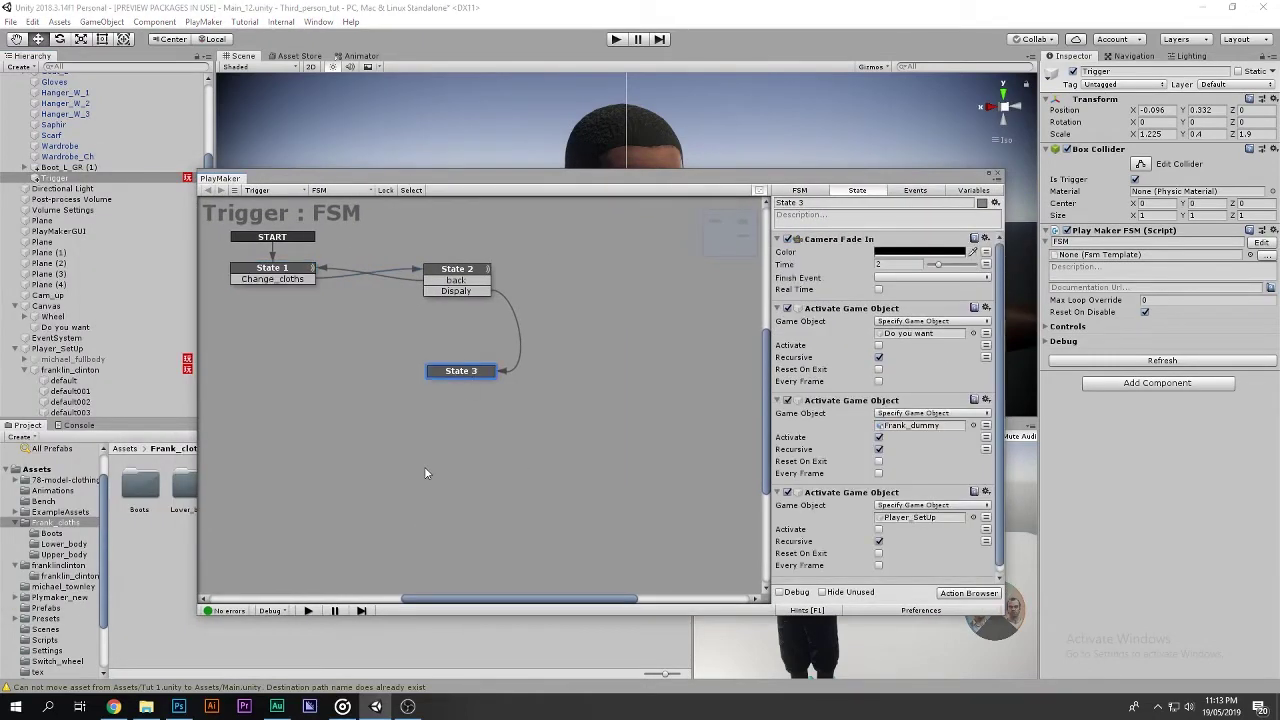
left_click(989, 174)
left_click_drag(700, 250, 520, 262, "alt")
scroll(80, 370, "down", 3)
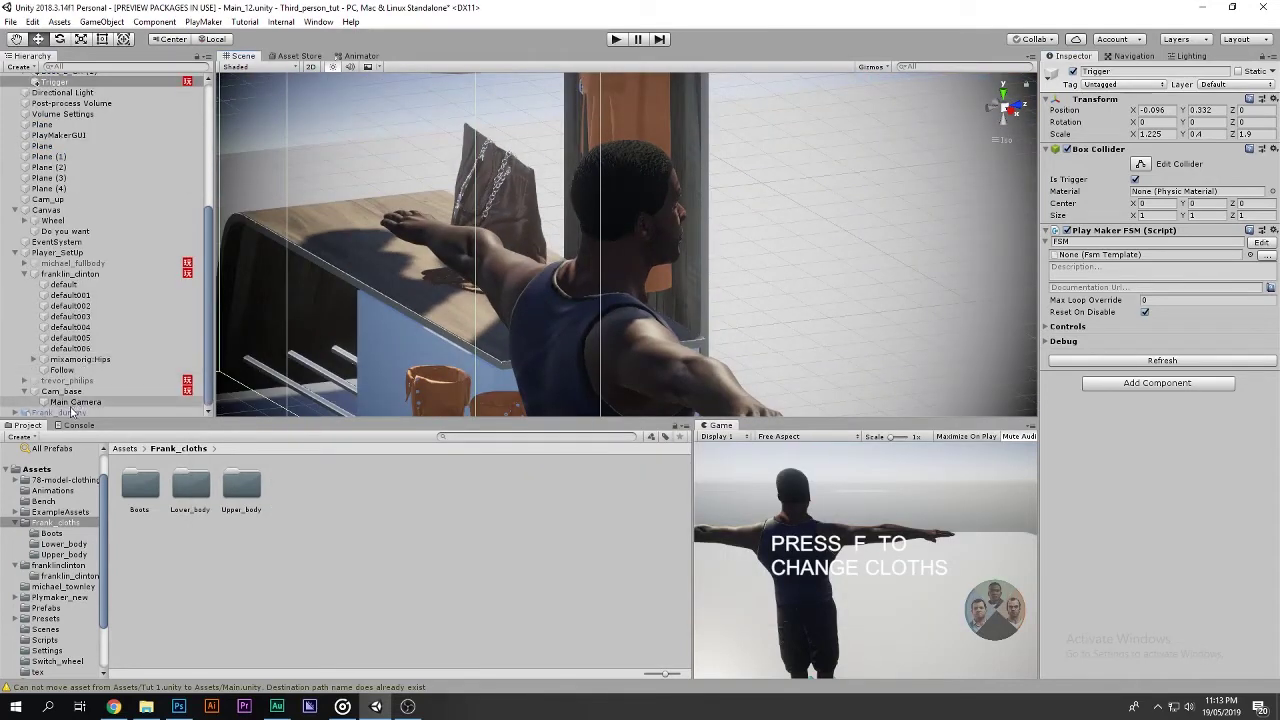
Activate Frank_dummy beside the wardrobe and put the Boot prefab on its feet.
left_click(72, 412)
left_click(1073, 72)
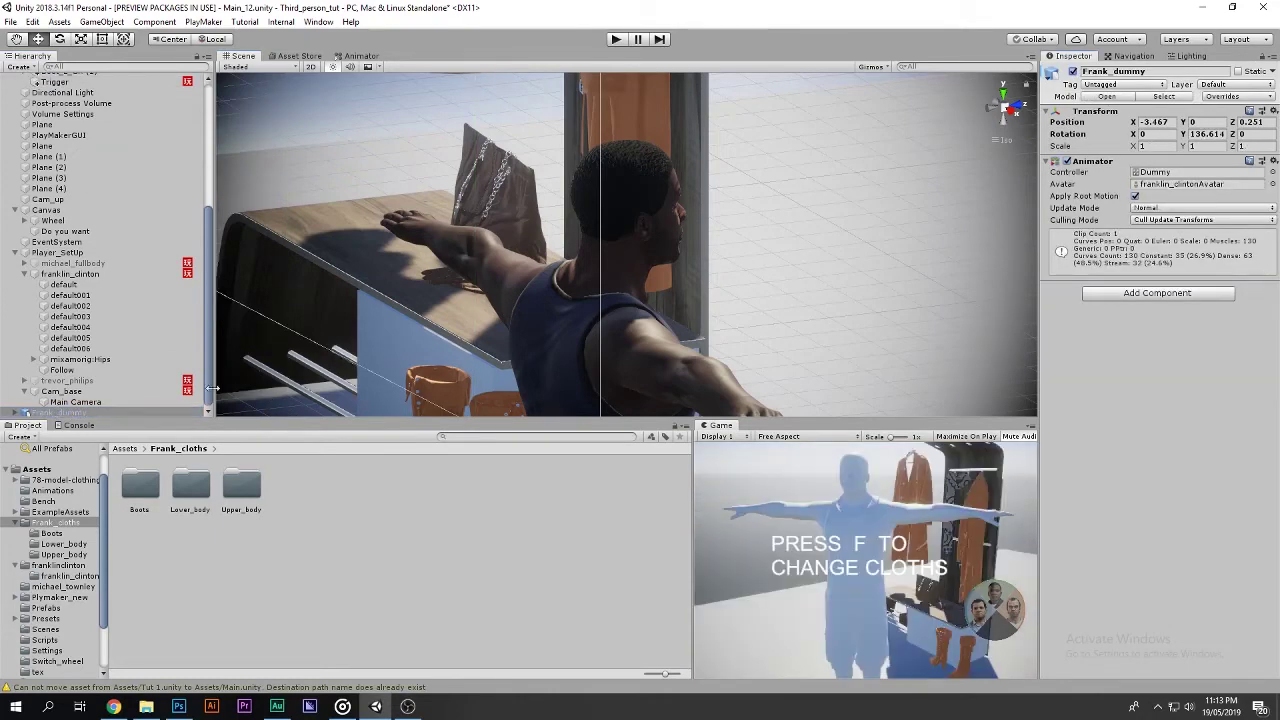
double_click(105, 410)
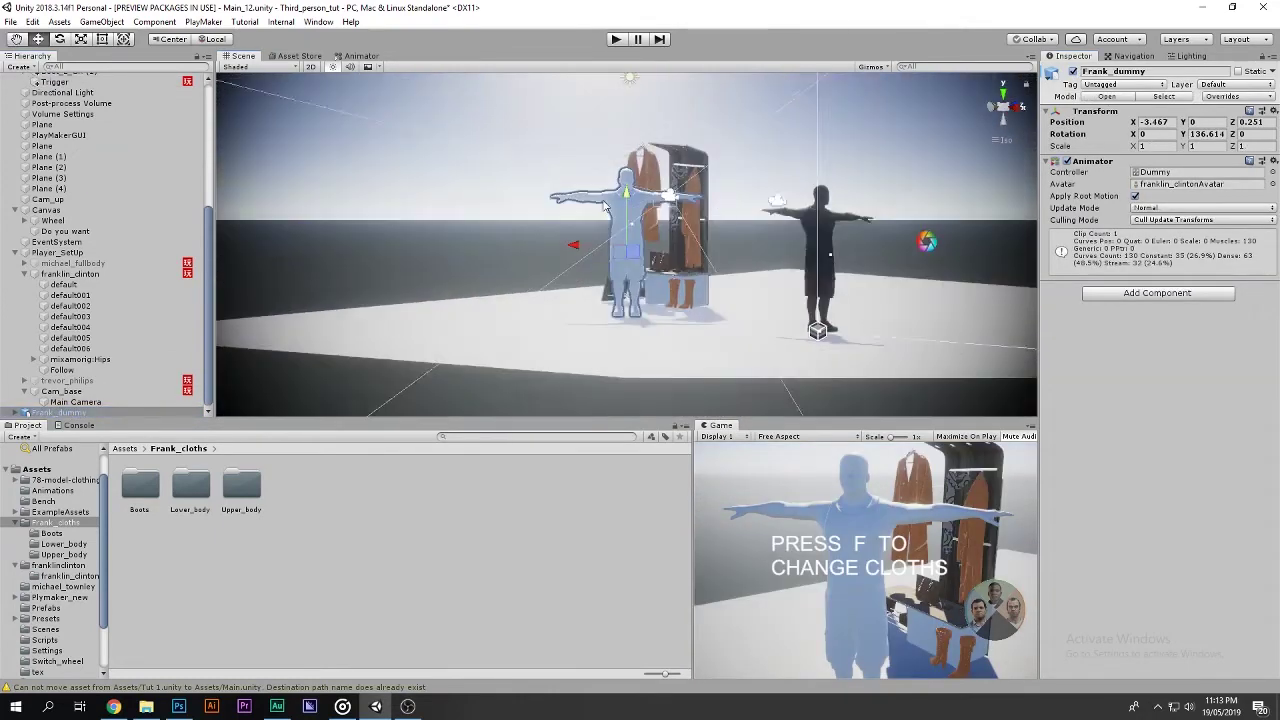
left_click(126, 448)
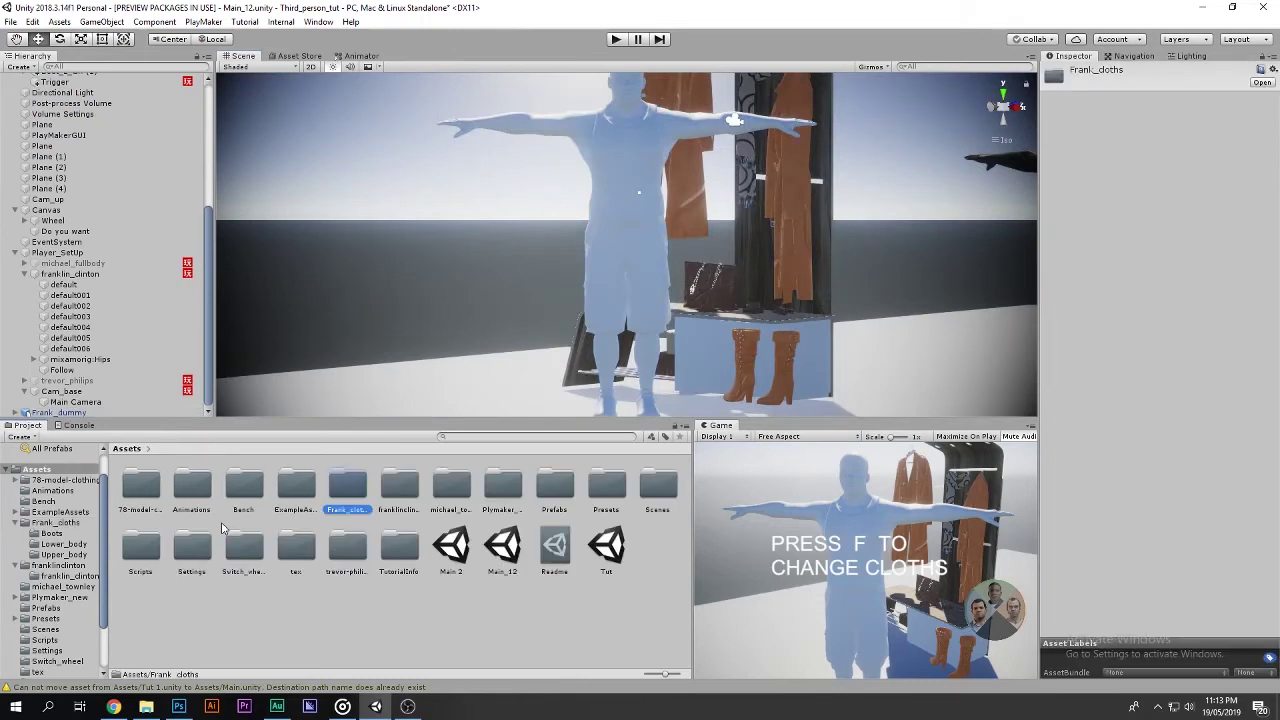
double_click(347, 485)
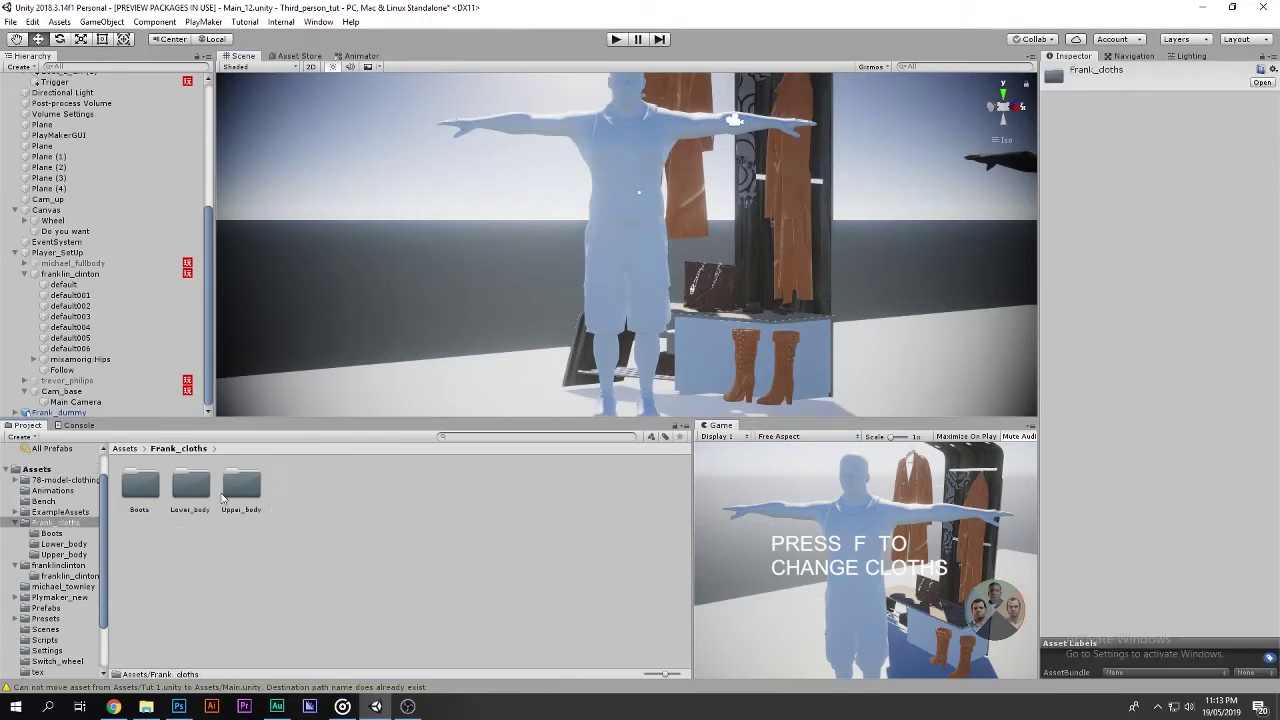
double_click(128, 488)
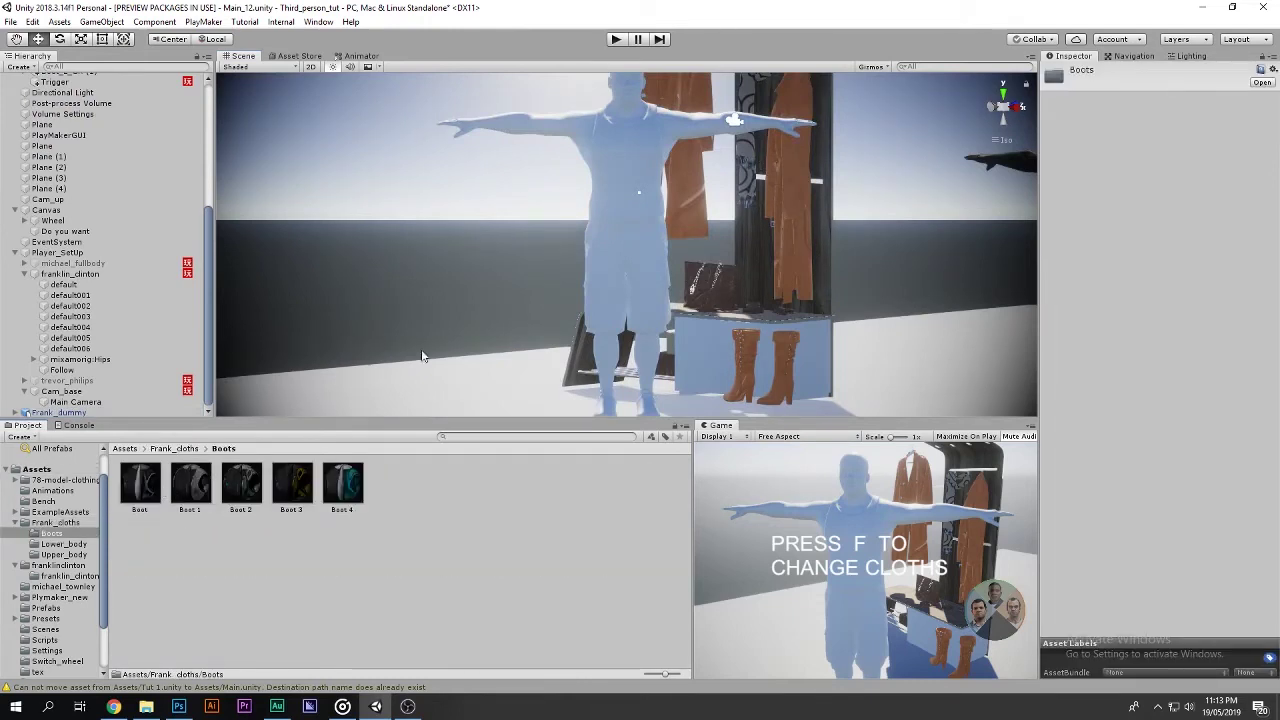
right_click_drag(422, 356, 424, 385)
left_click_drag(140, 485, 641, 356)
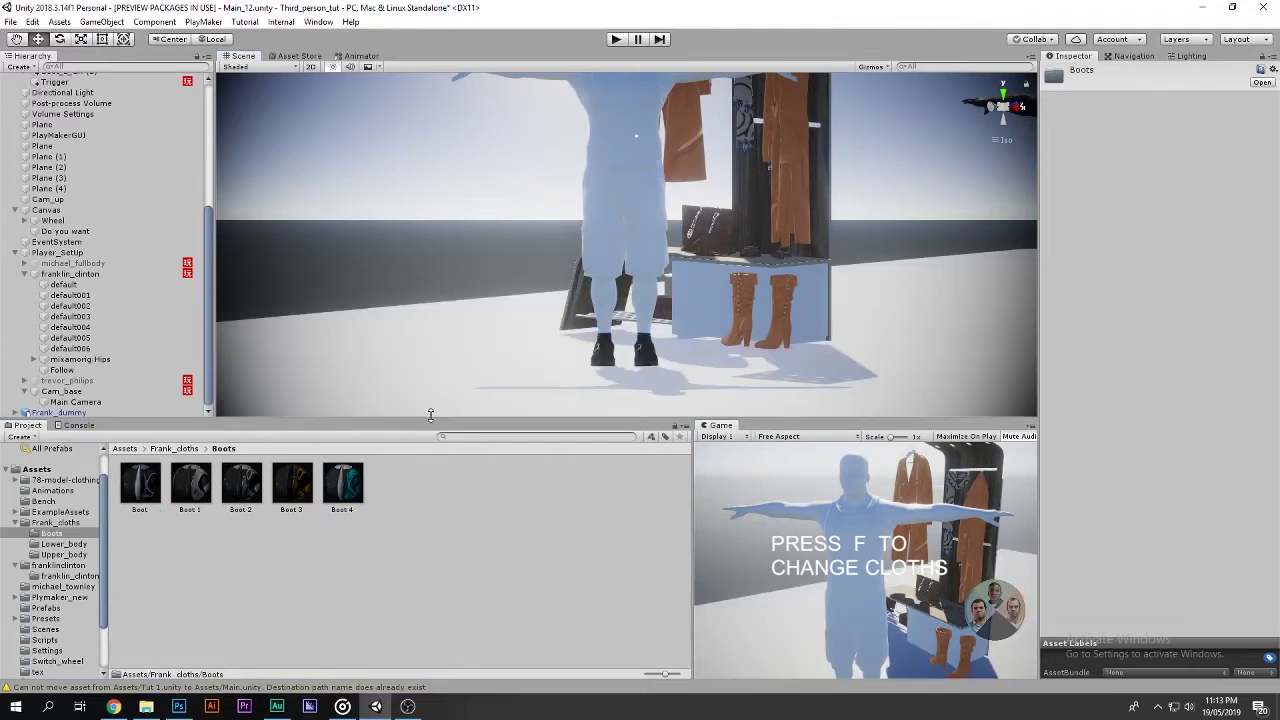
Dress the dummy in the Lower shorts and Upper tank-top prefabs from Frank_cloths.
key("BackSpace")
double_click(190, 485)
left_click_drag(140, 485, 660, 258)
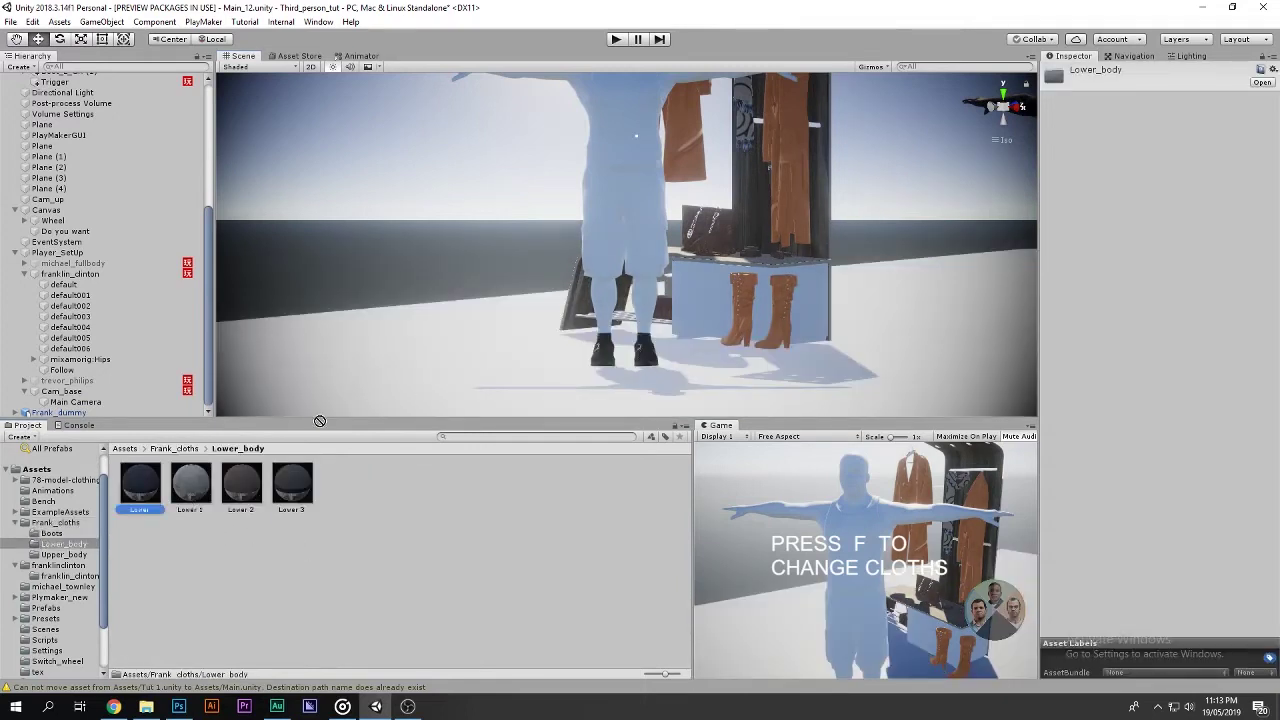
key("BackSpace")
double_click(241, 485)
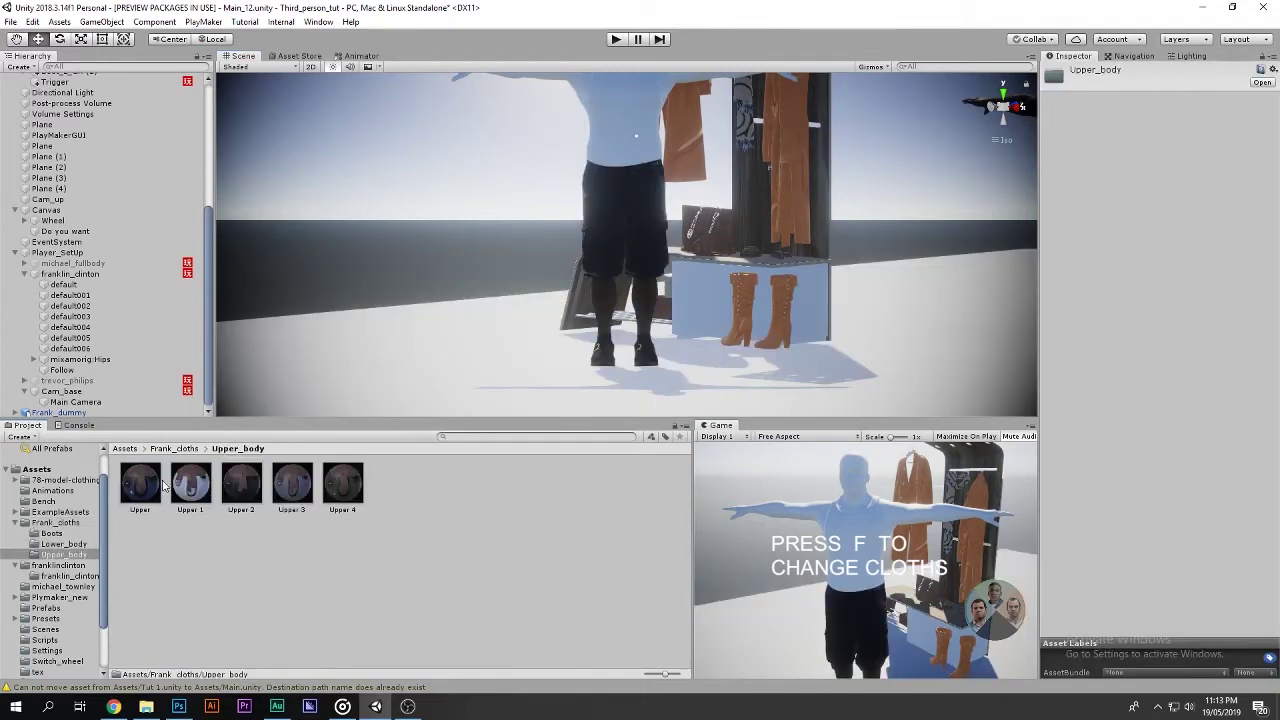
middle_click_drag(565, 268, 540, 318)
left_click_drag(145, 490, 600, 250)
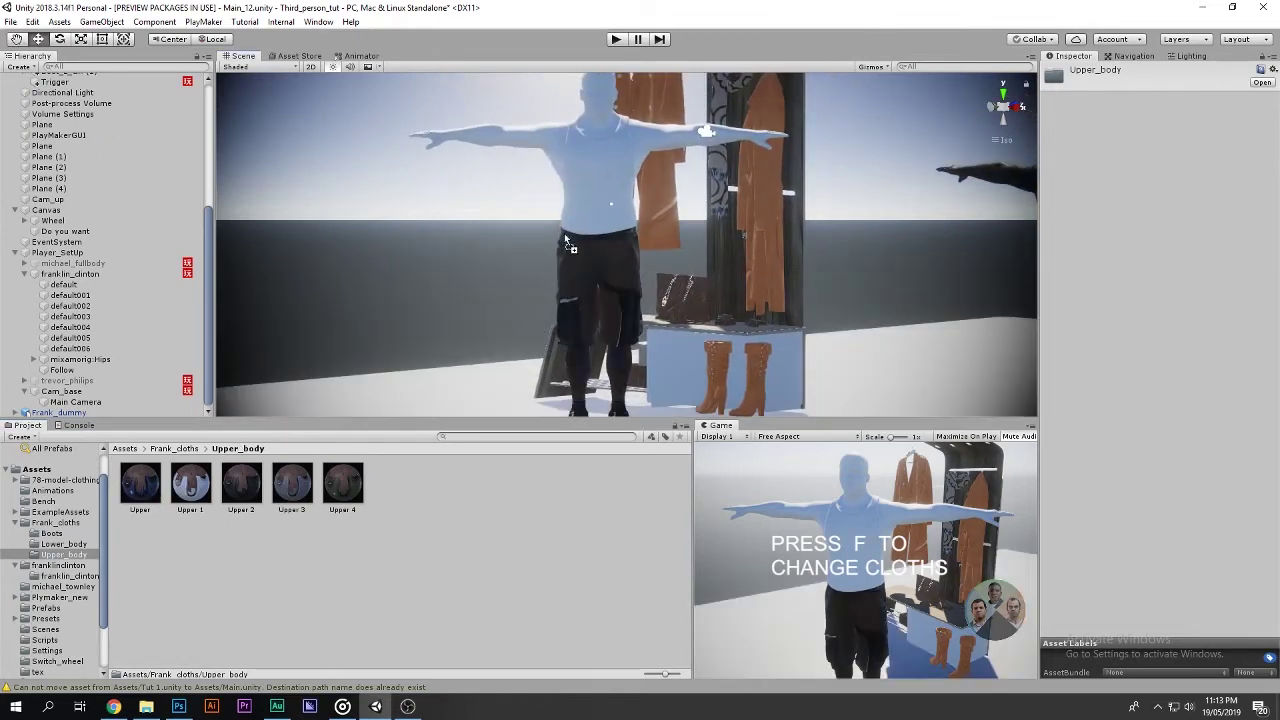
key("f")
left_click(513, 482)
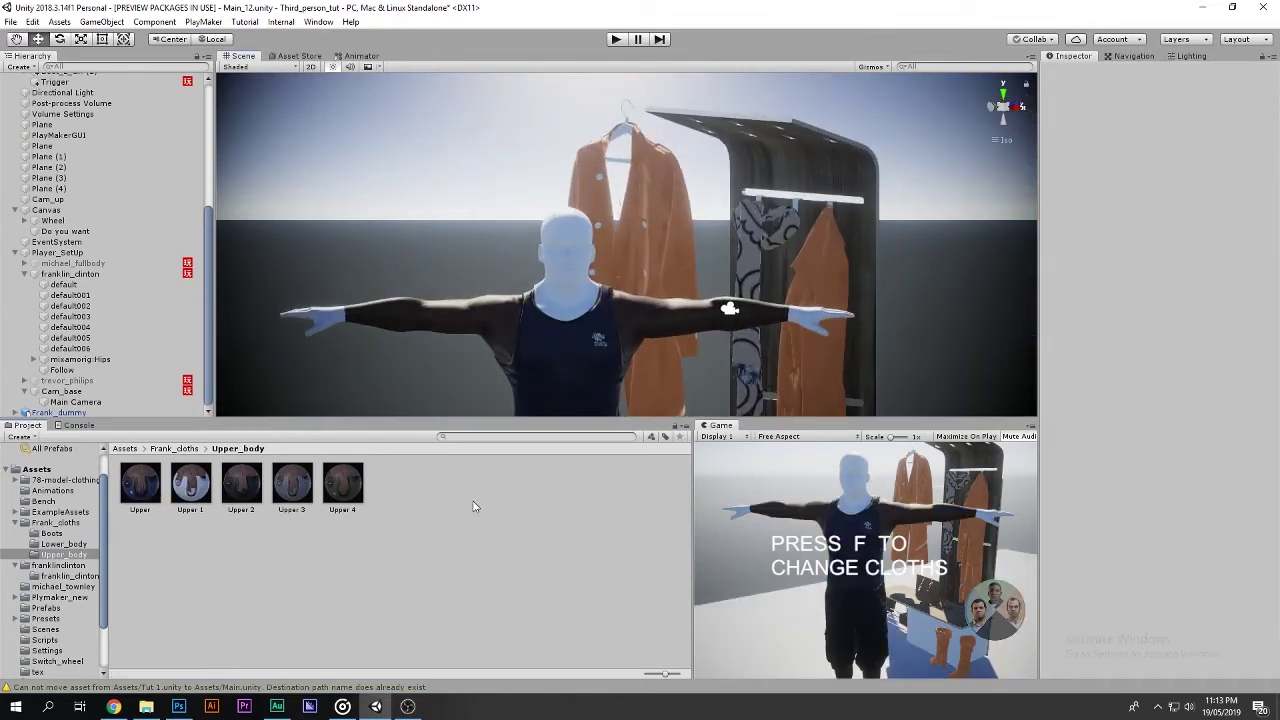
key("BackSpace")
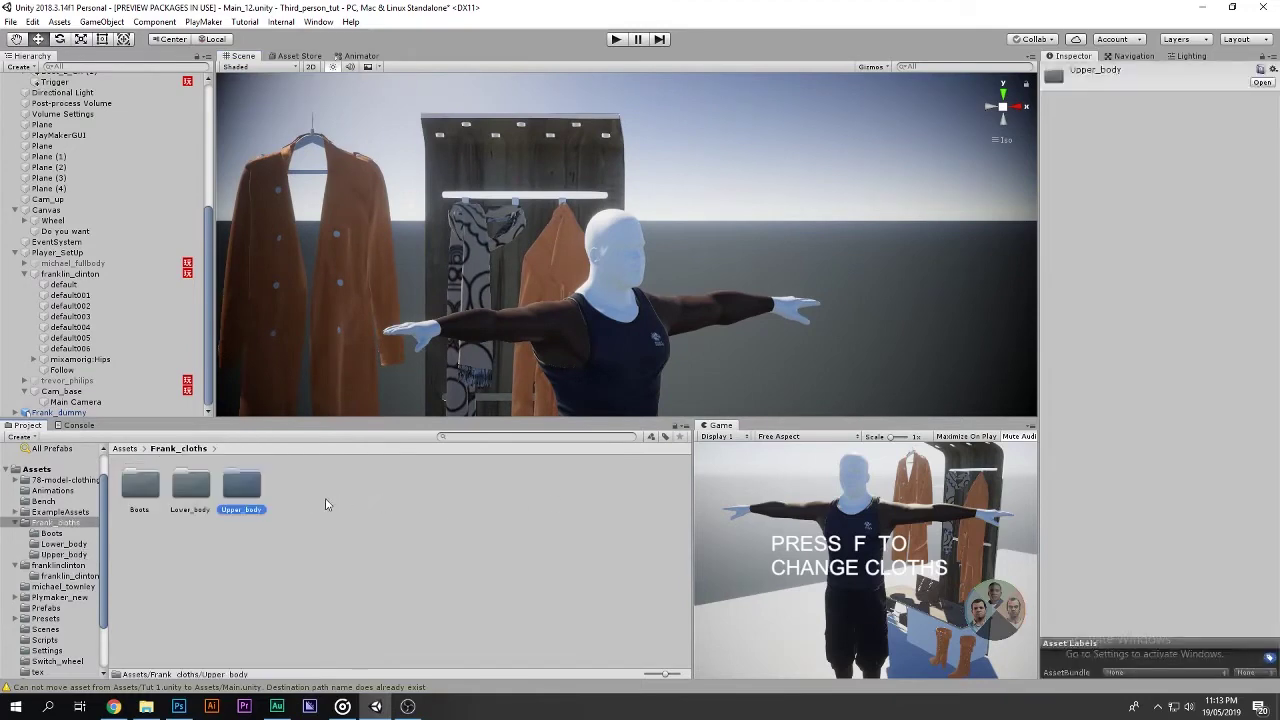
key("BackSpace")
Apply the Head material to the dummy's face and the skin material to its hands.
double_click(399, 485)
double_click(141, 485)
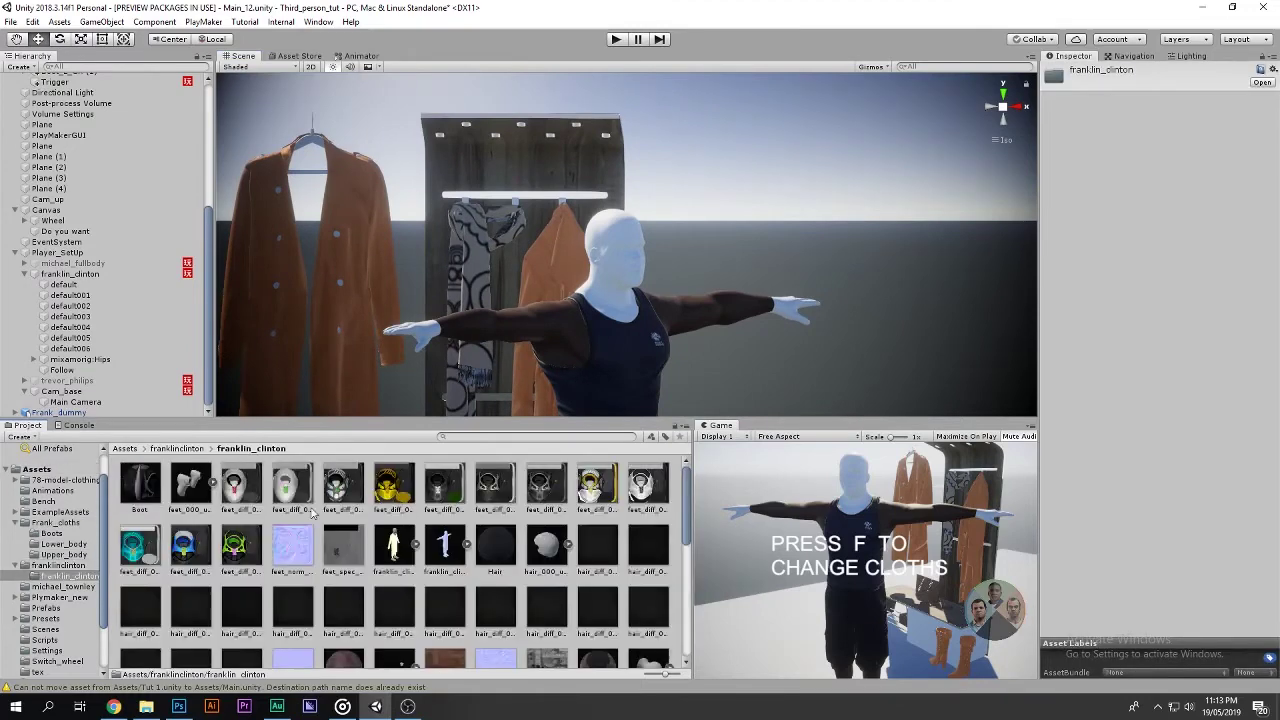
scroll(481, 588, "down", 2)
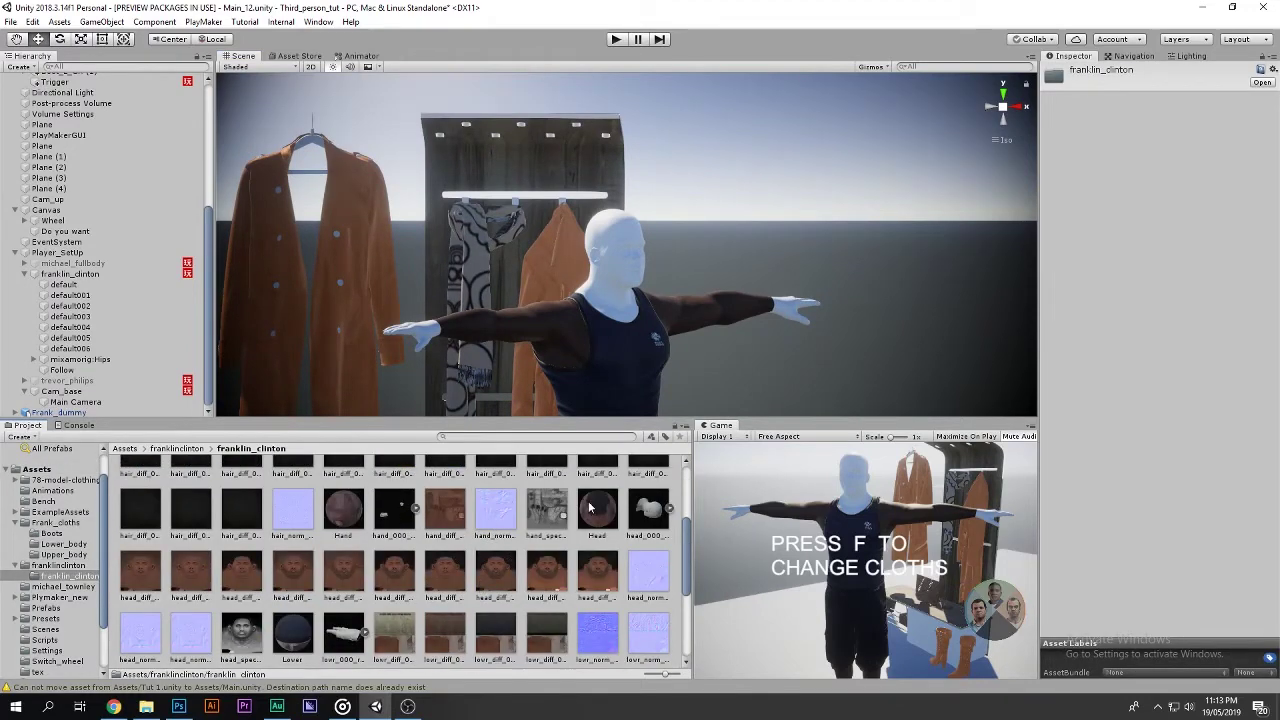
left_click_drag(590, 508, 560, 320)
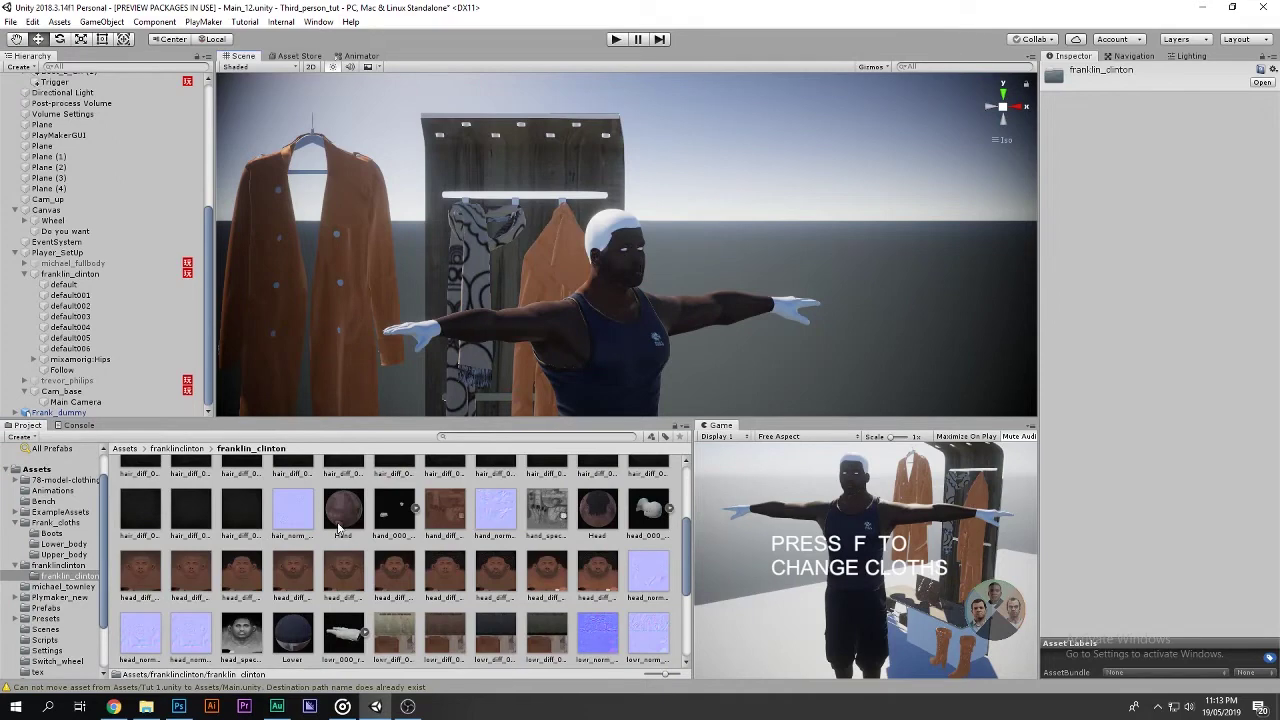
left_click_drag(339, 527, 575, 325)
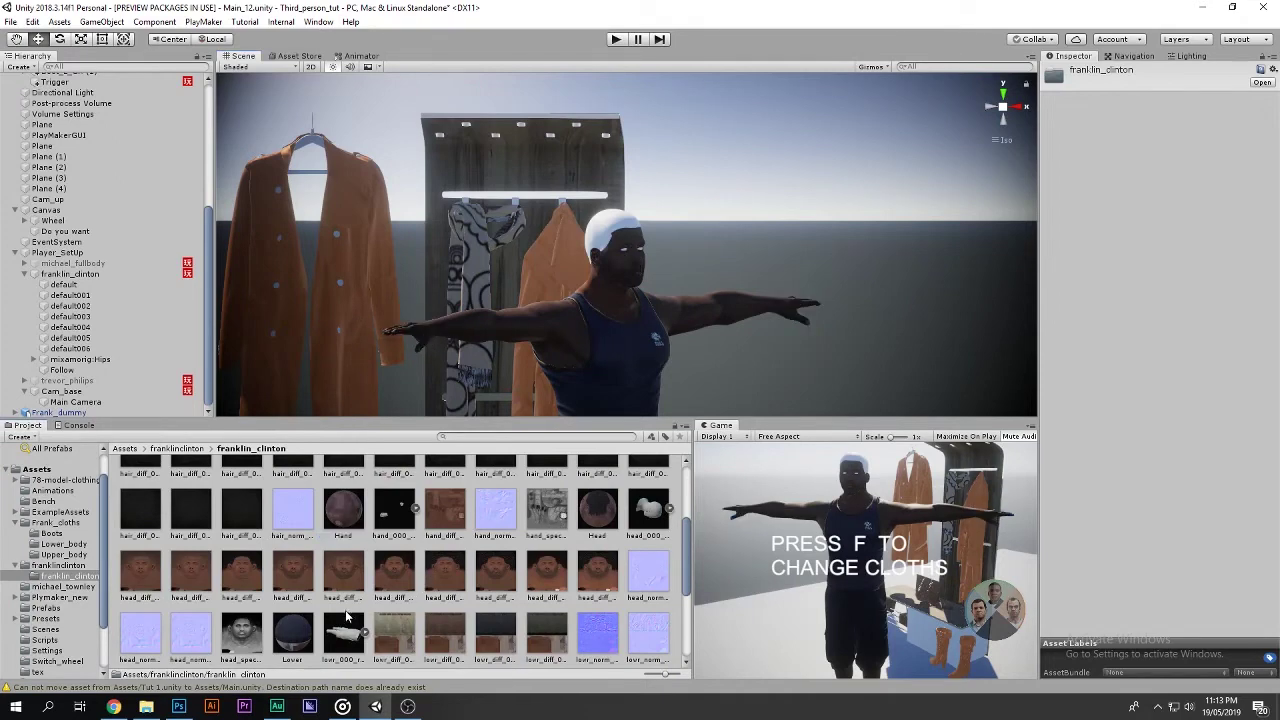
scroll(371, 606, "up", 3)
Apply the Hair material to the character's head and reapply the head material.
mouse_move(492, 541)
left_mouse_down()
mouse_move(602, 260)
mouse_move(598, 226)
left_mouse_up()
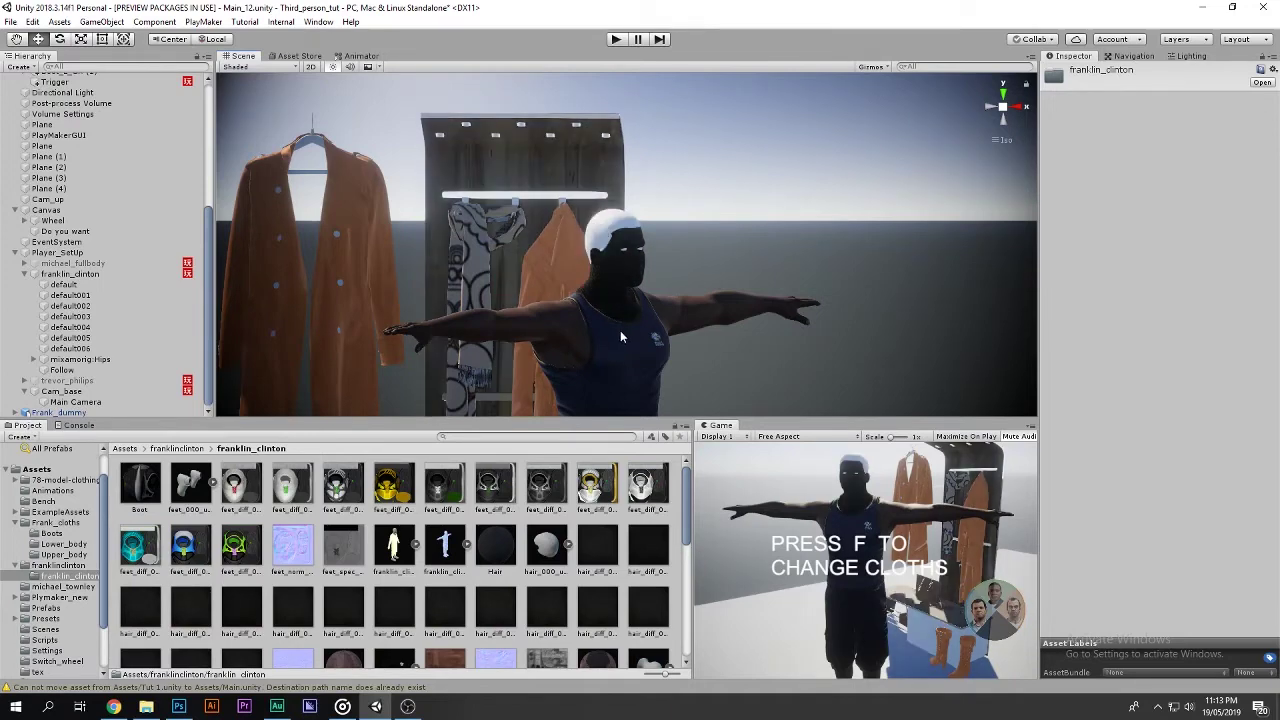
left_click_drag(620, 337, 782, 392, "alt")
left_click_drag(490, 567, 665, 258)
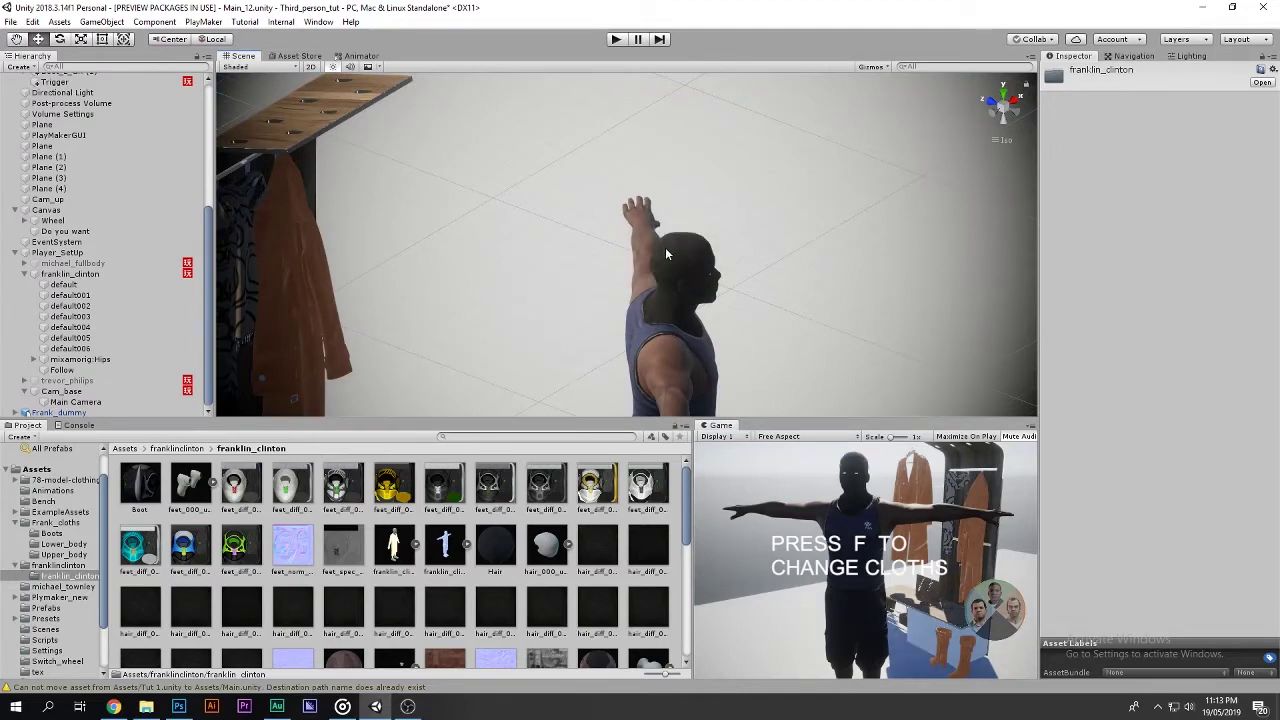
left_click_drag(665, 247, 418, 530, "alt")
scroll(397, 586, "down", 2)
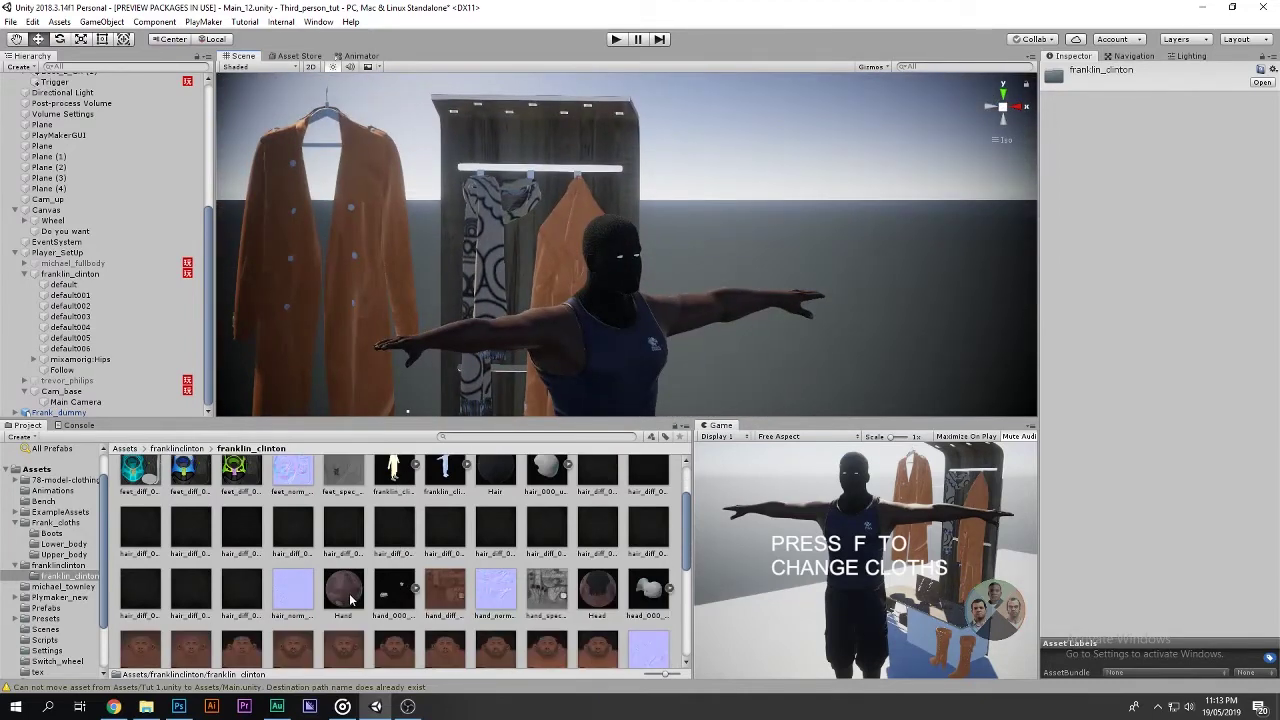
left_click_drag(597, 590, 625, 287)
Try the mouth material on the character's face, then undo it.
scroll(630, 295, "up", 3)
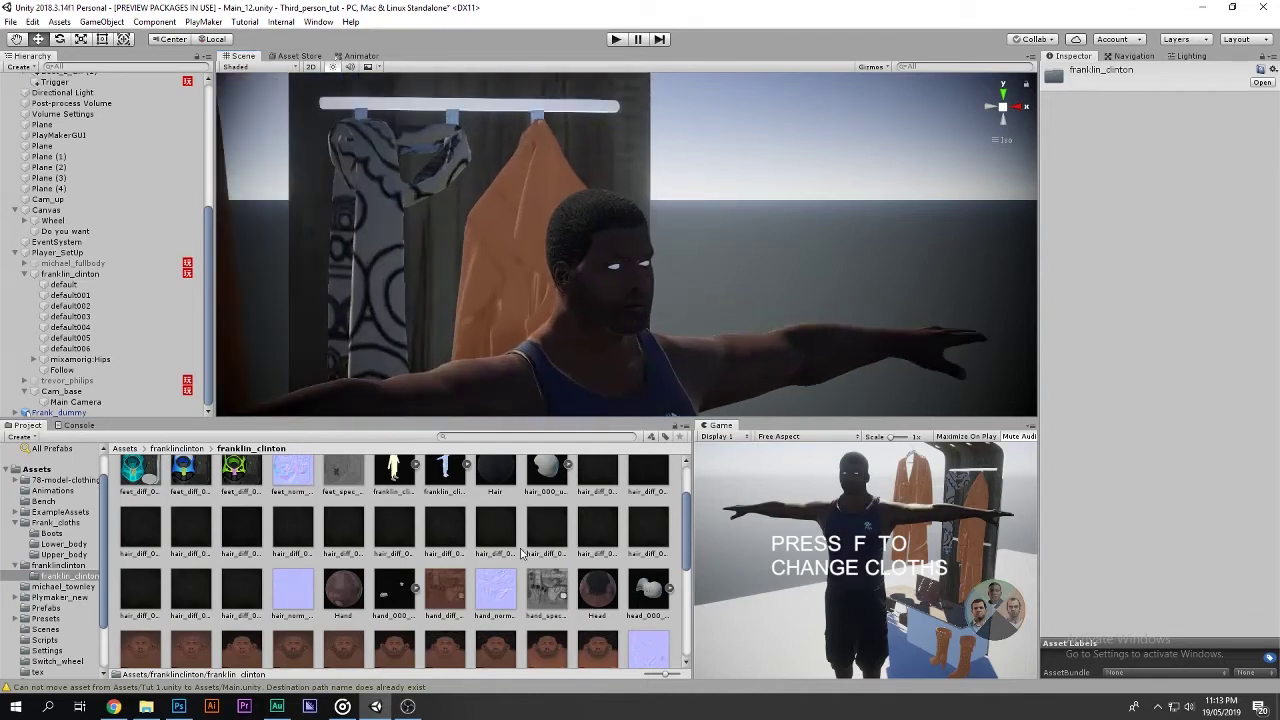
scroll(489, 594, "up", 1)
scroll(508, 577, "down", 3)
scroll(350, 650, "down", 1)
scroll(296, 624, "down", 1)
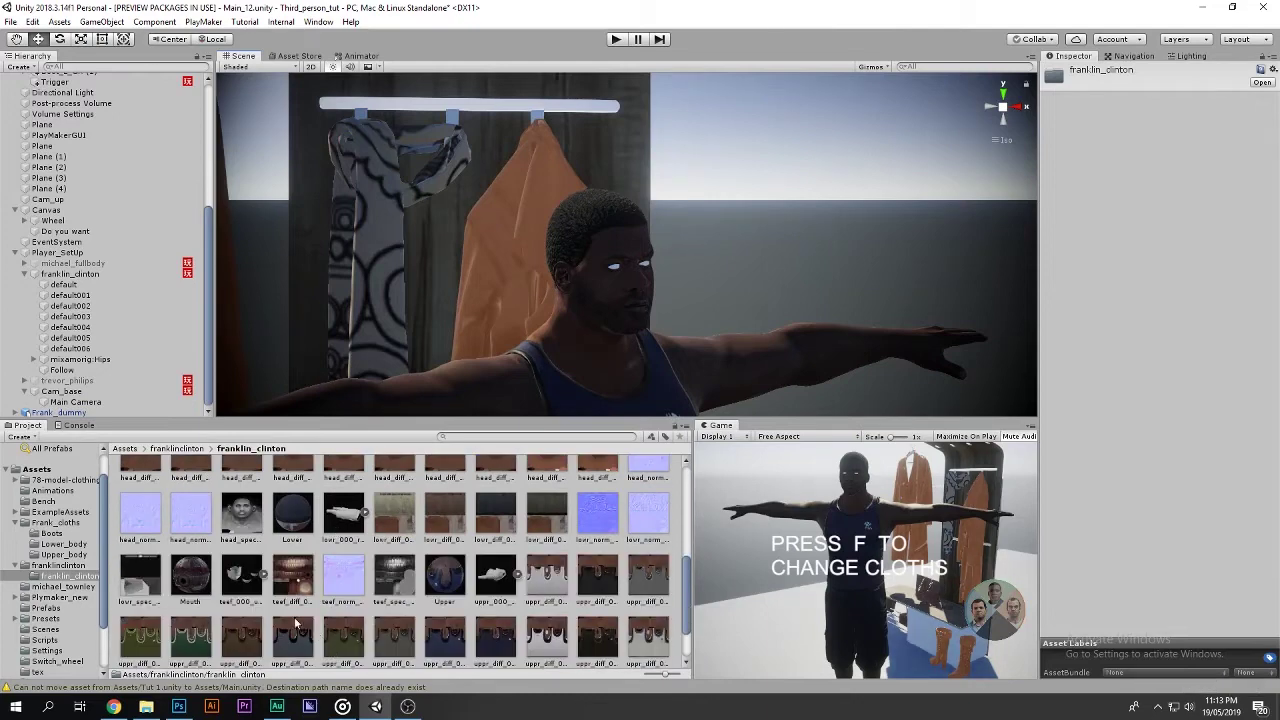
left_click_drag(197, 587, 634, 322)
key("ctrl+z")
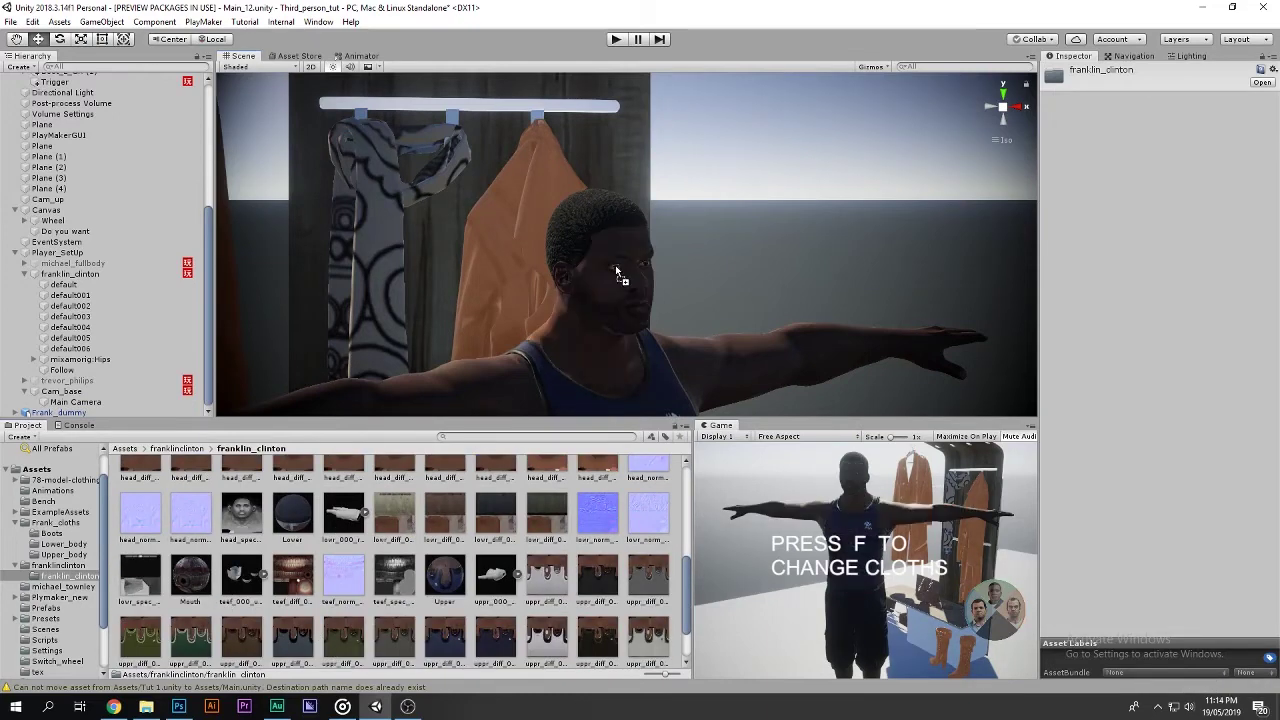
mouse_move(615, 265)
left_mouse_down("alt")
mouse_move(624, 309)
mouse_move(665, 308)
mouse_move(299, 242)
left_mouse_up("alt")
scroll(670, 327, "down", 3)
scroll(701, 343, "down", 3)
scroll(705, 317, "down", 2)
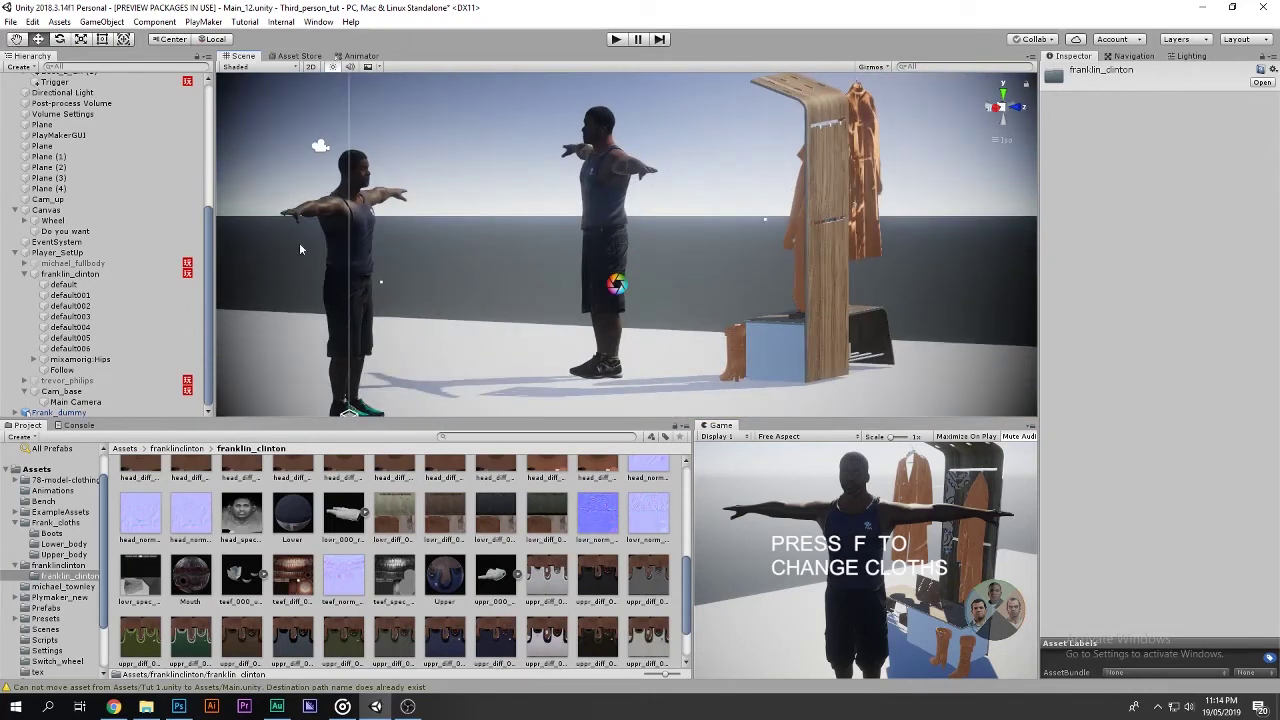
Select Frank_dummy, toggle its active checkbox, then select the Trigger object.
left_click(362, 207)
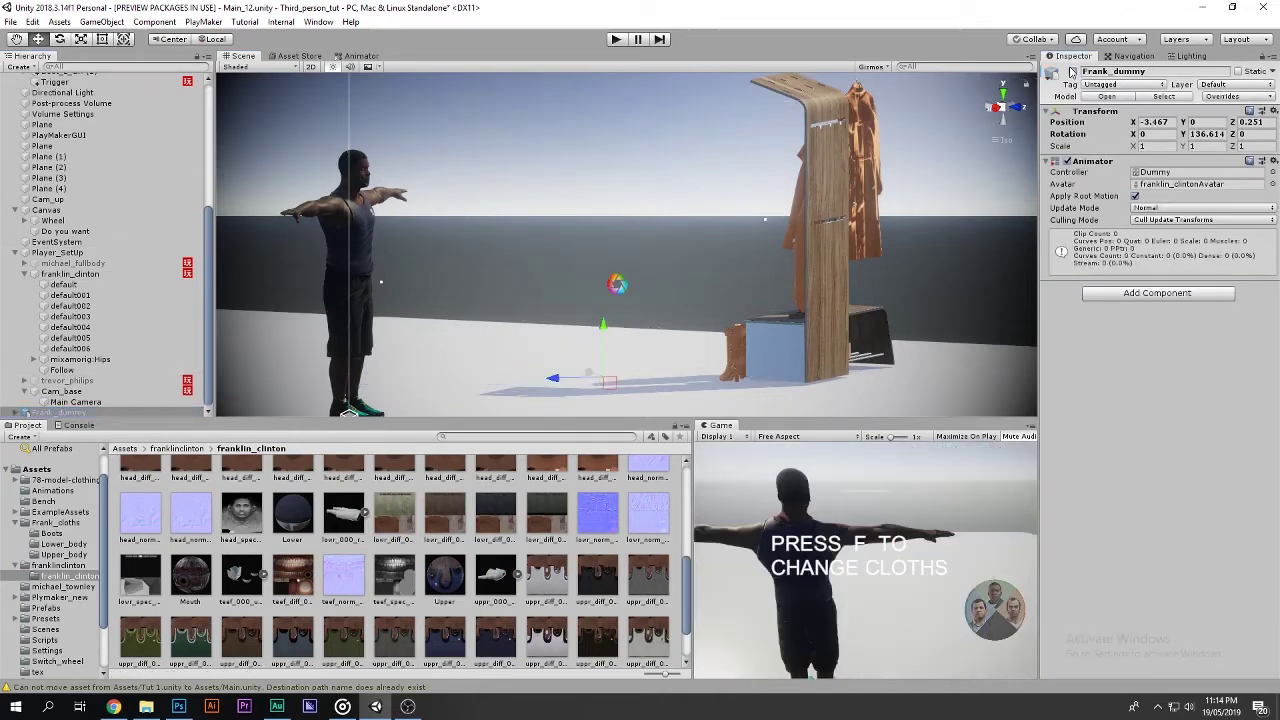
left_click(1072, 72)
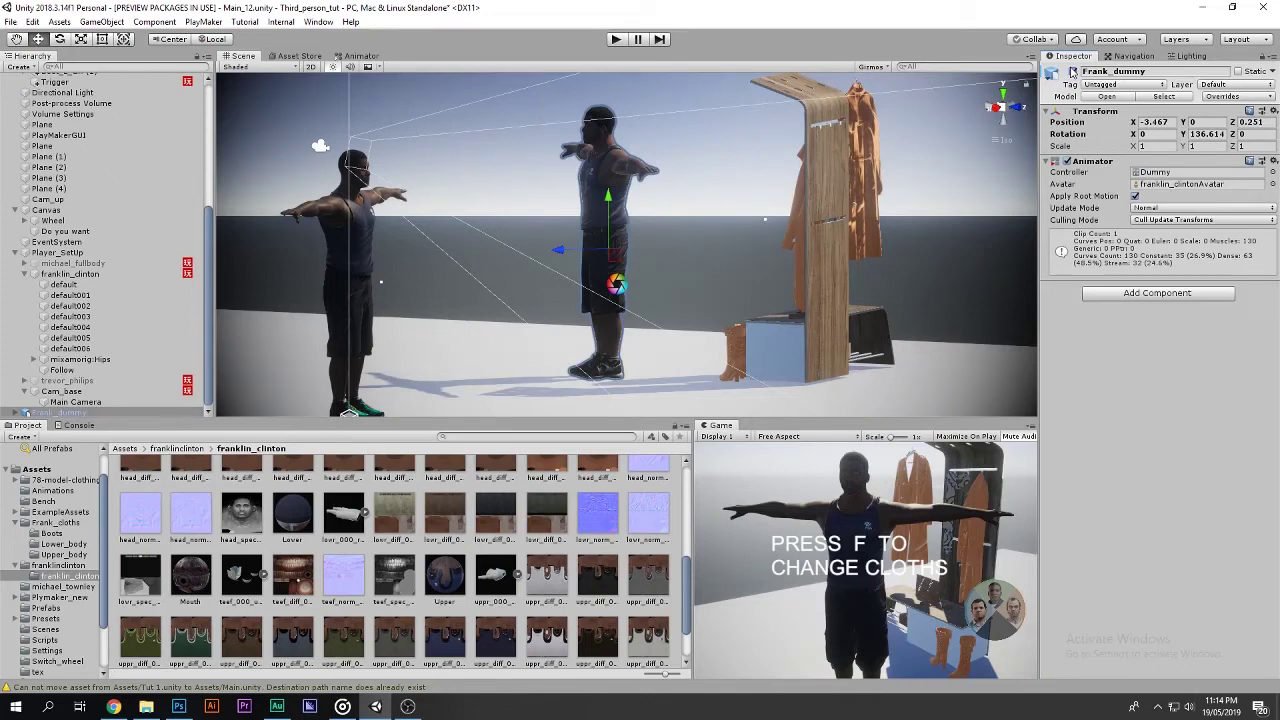
scroll(115, 158, "up", 5)
left_click(142, 239)
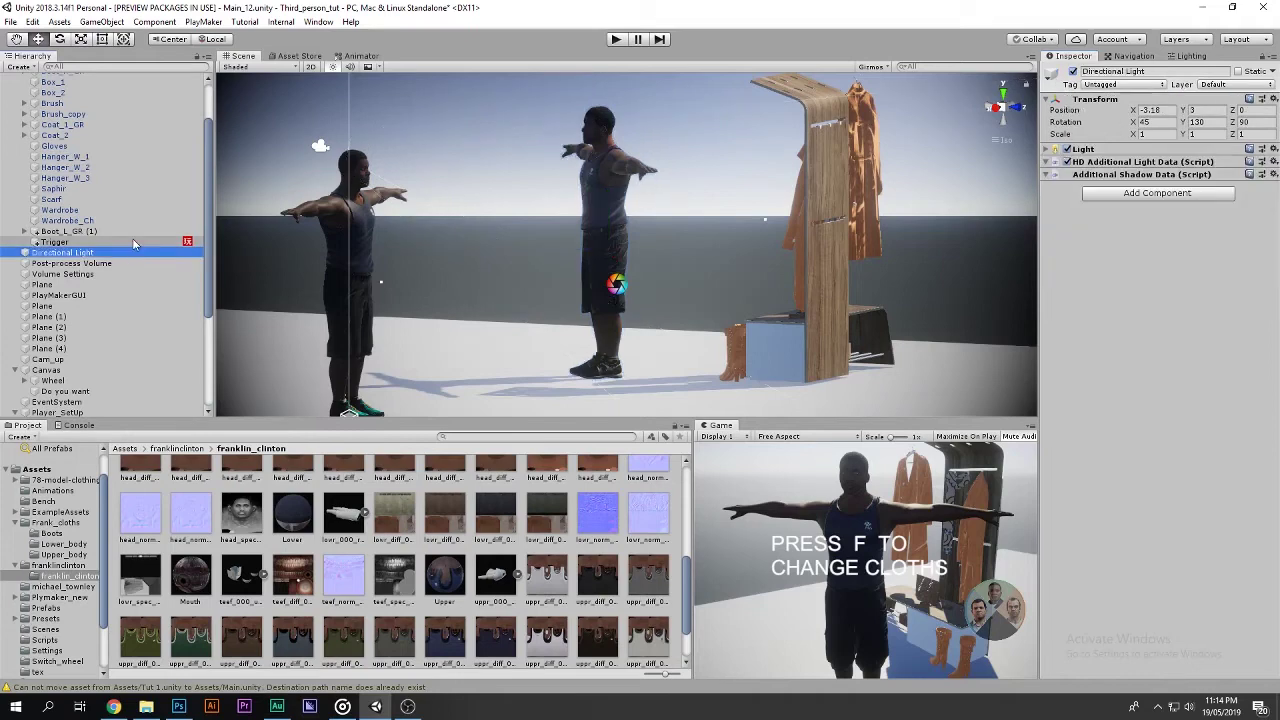
Collapse State 3's Camera Fade In, Deactivate and Activate actions in the FSM, then close the editor.
left_click(1258, 243)
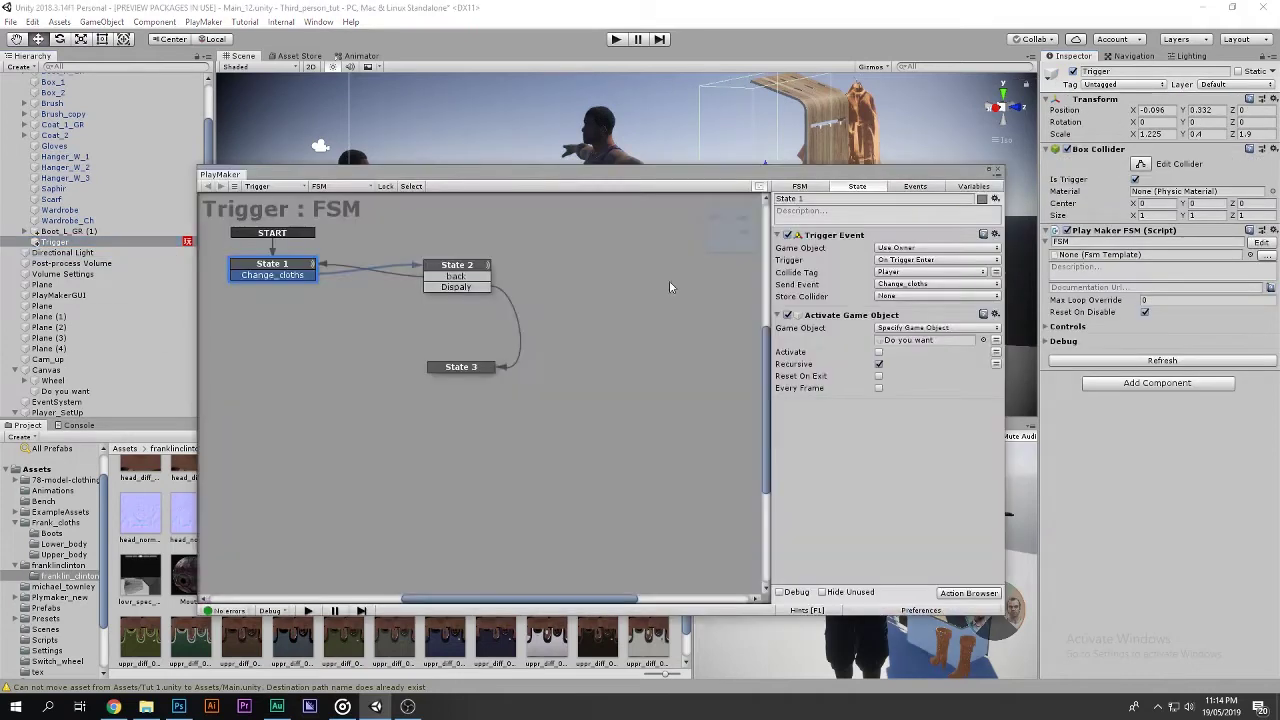
left_click(468, 368)
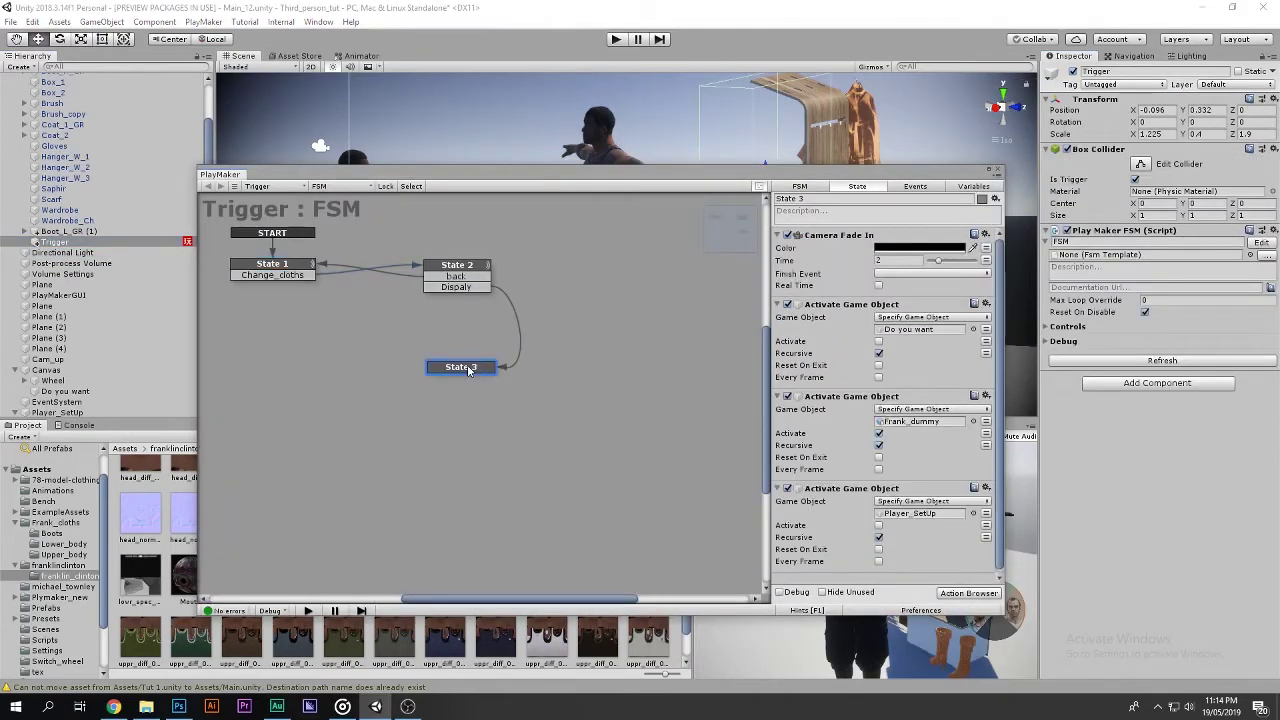
left_click(778, 234)
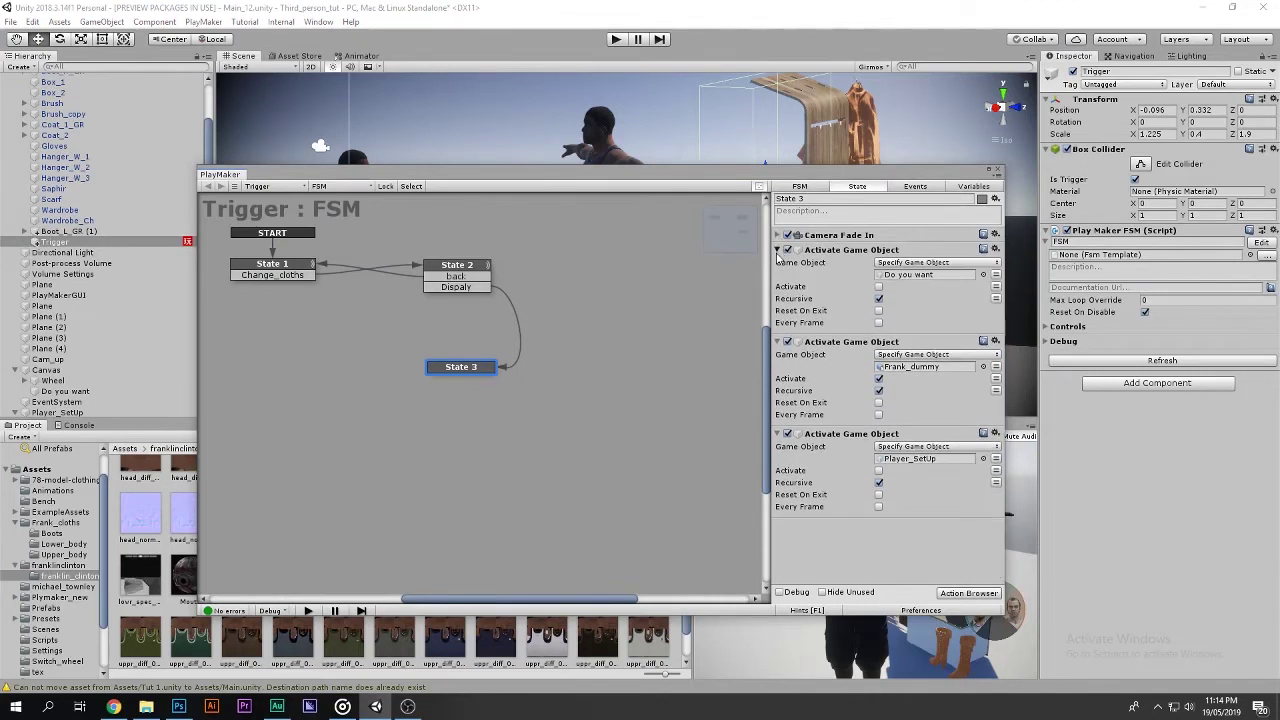
left_click(778, 250)
left_click(777, 264)
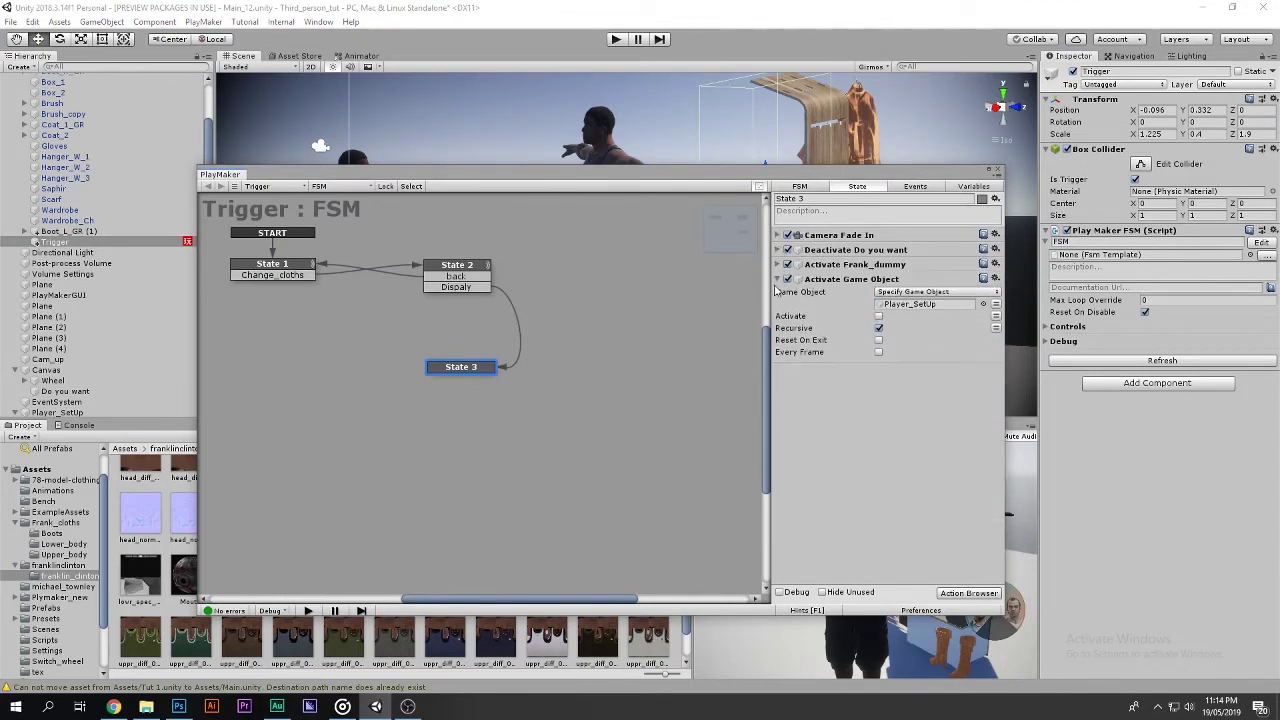
left_click(777, 279)
left_click(997, 174)
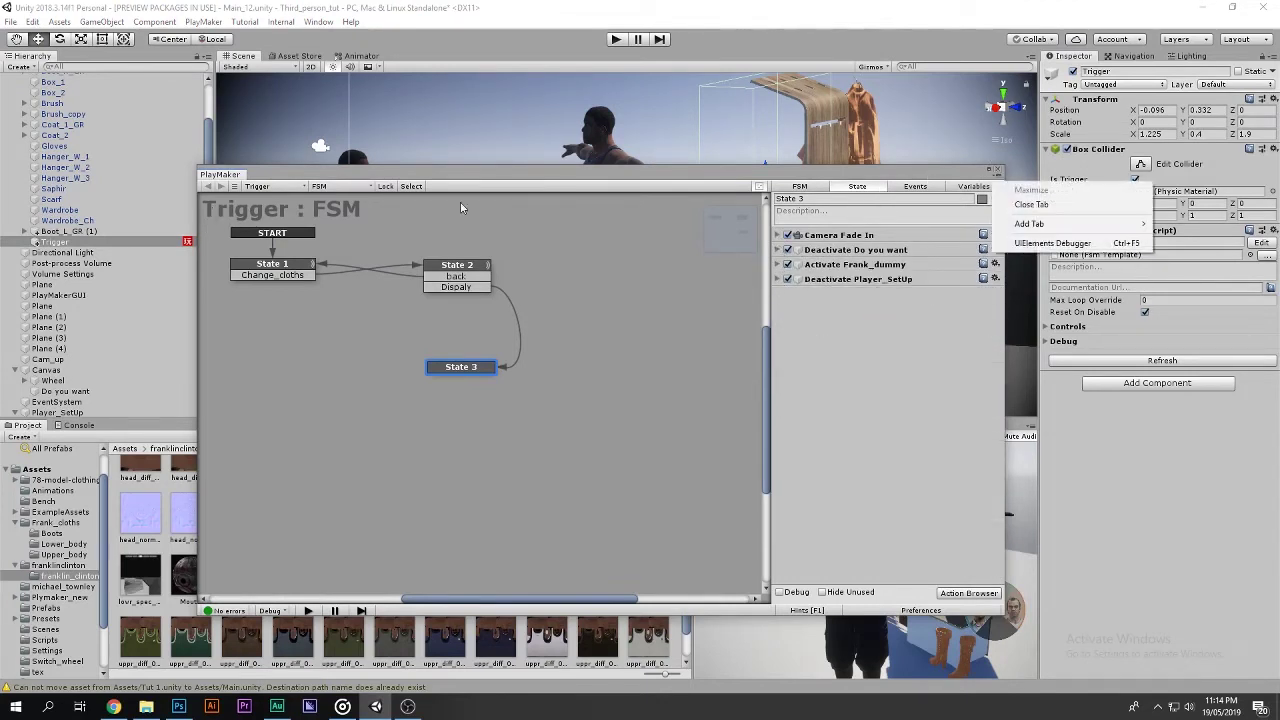
left_click(997, 174)
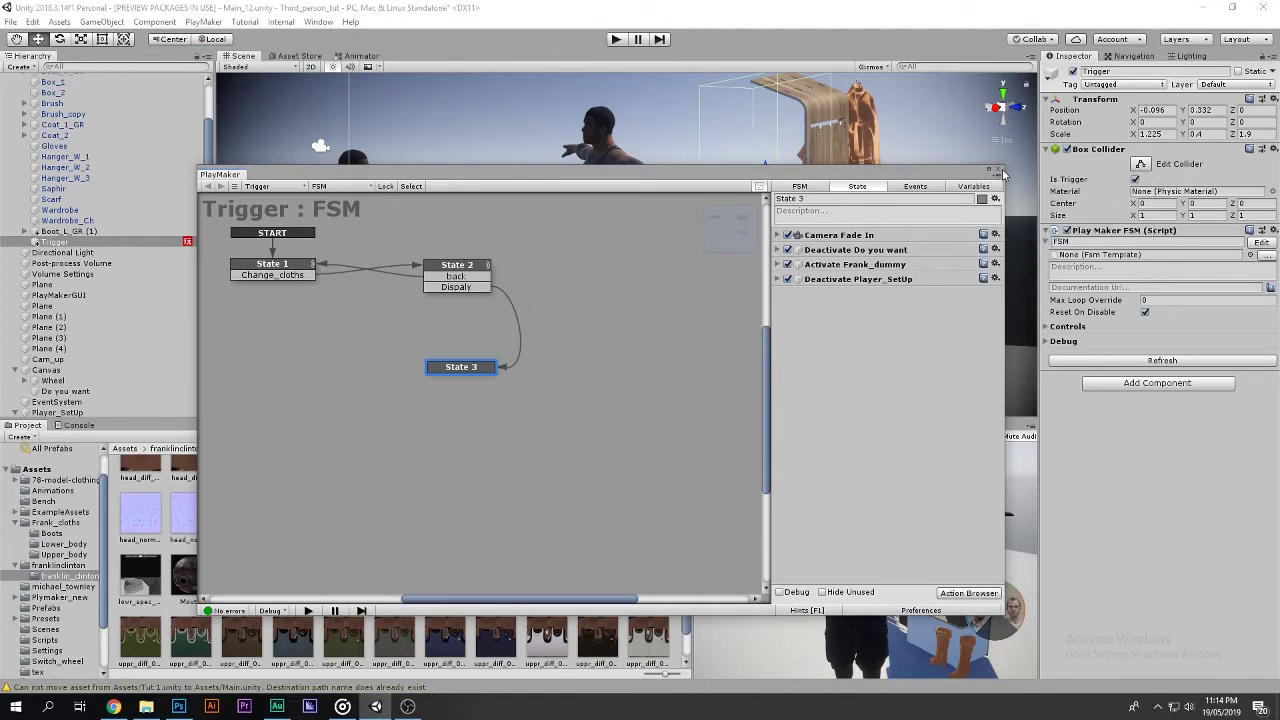
left_click(998, 172)
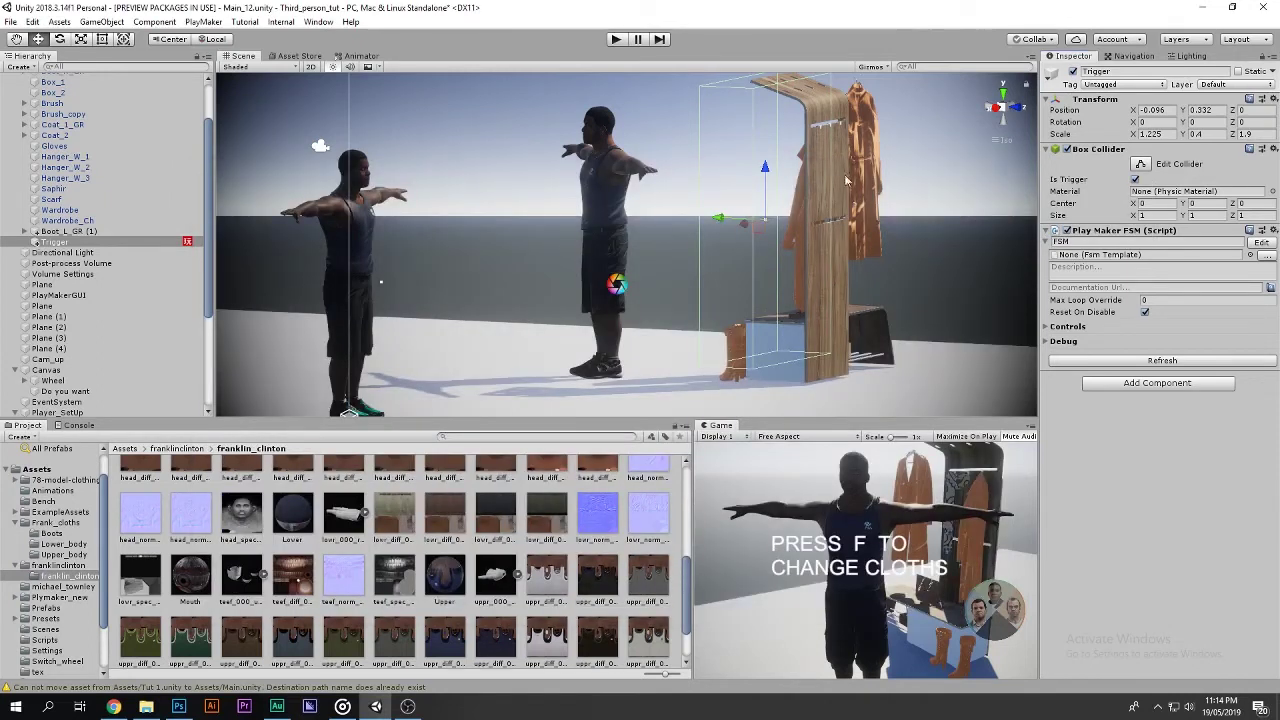
Frame the 'Do you want' prompt in Back view and bring up the Canvas's UI creation list.
scroll(88, 386, "down", 4)
left_click(65, 311)
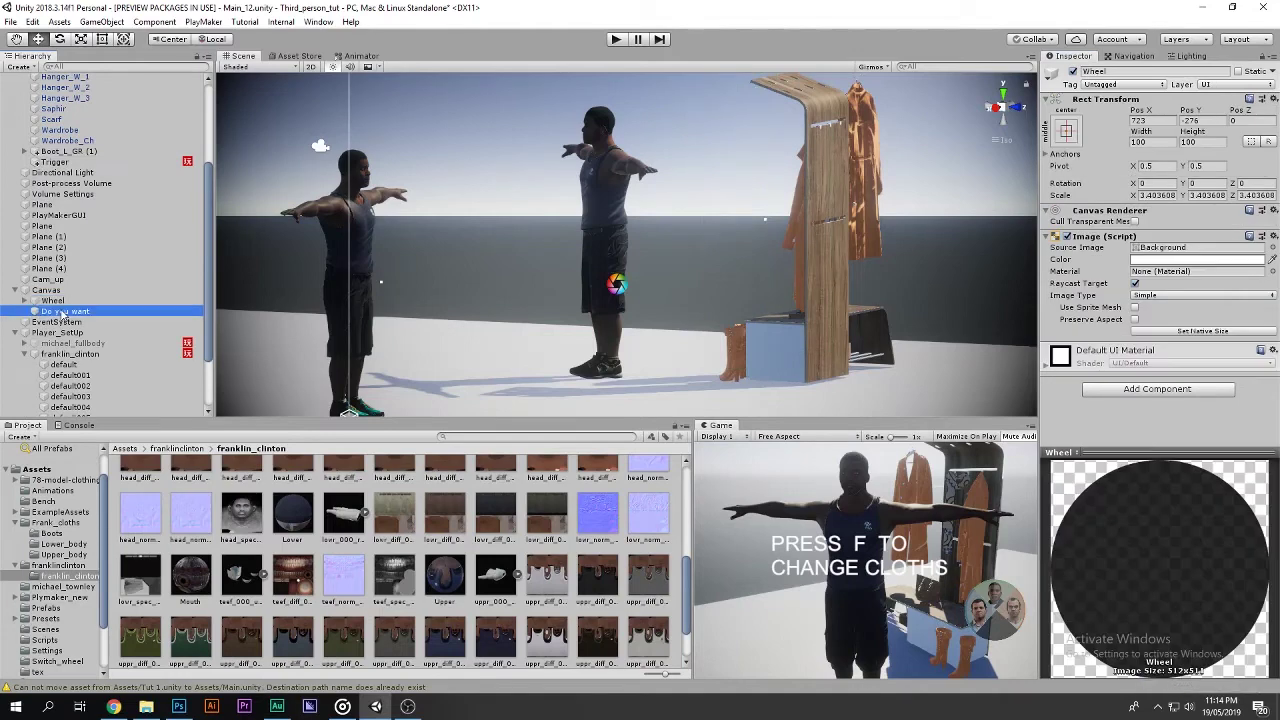
key("f")
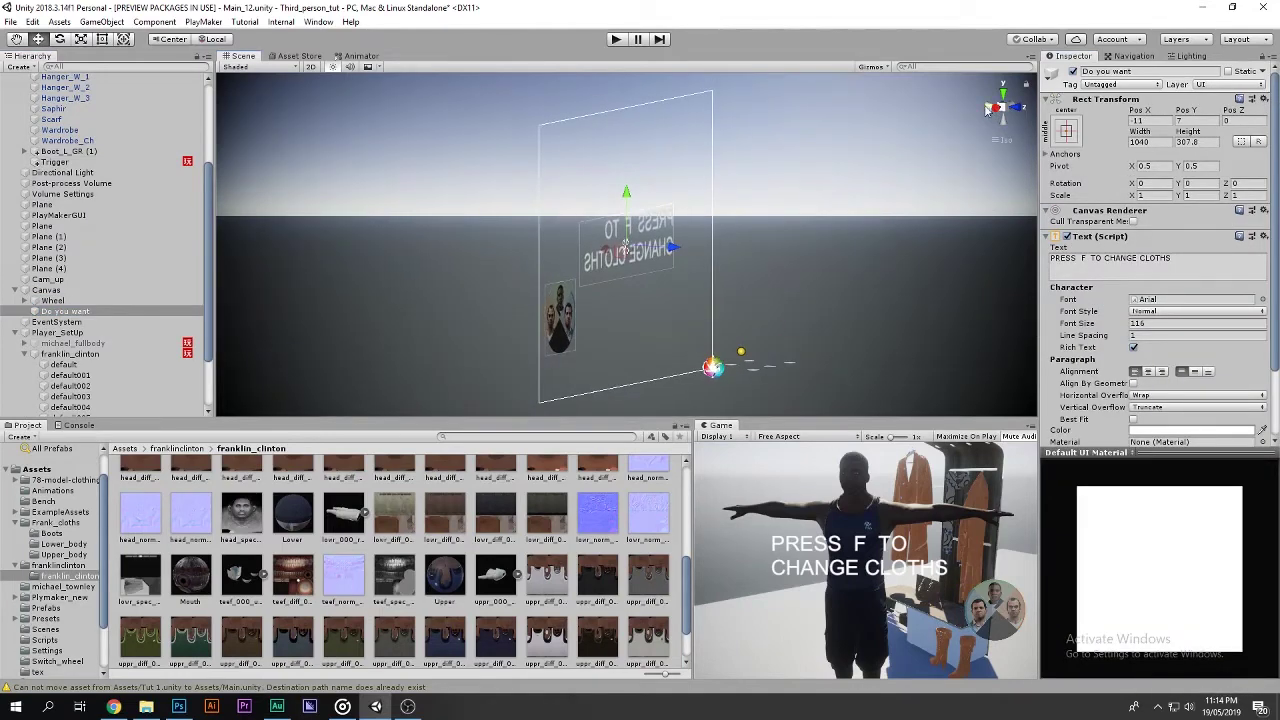
left_click(992, 108)
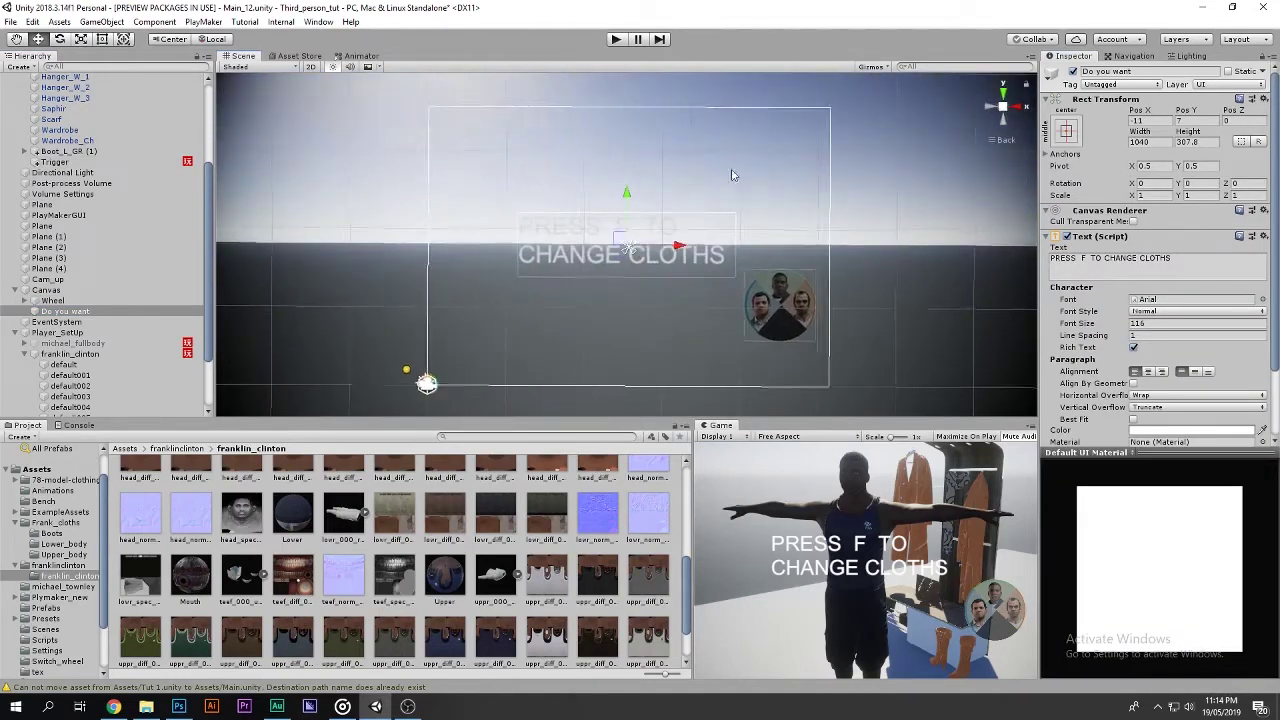
right_click(45, 289)
mouse_move(141, 492)
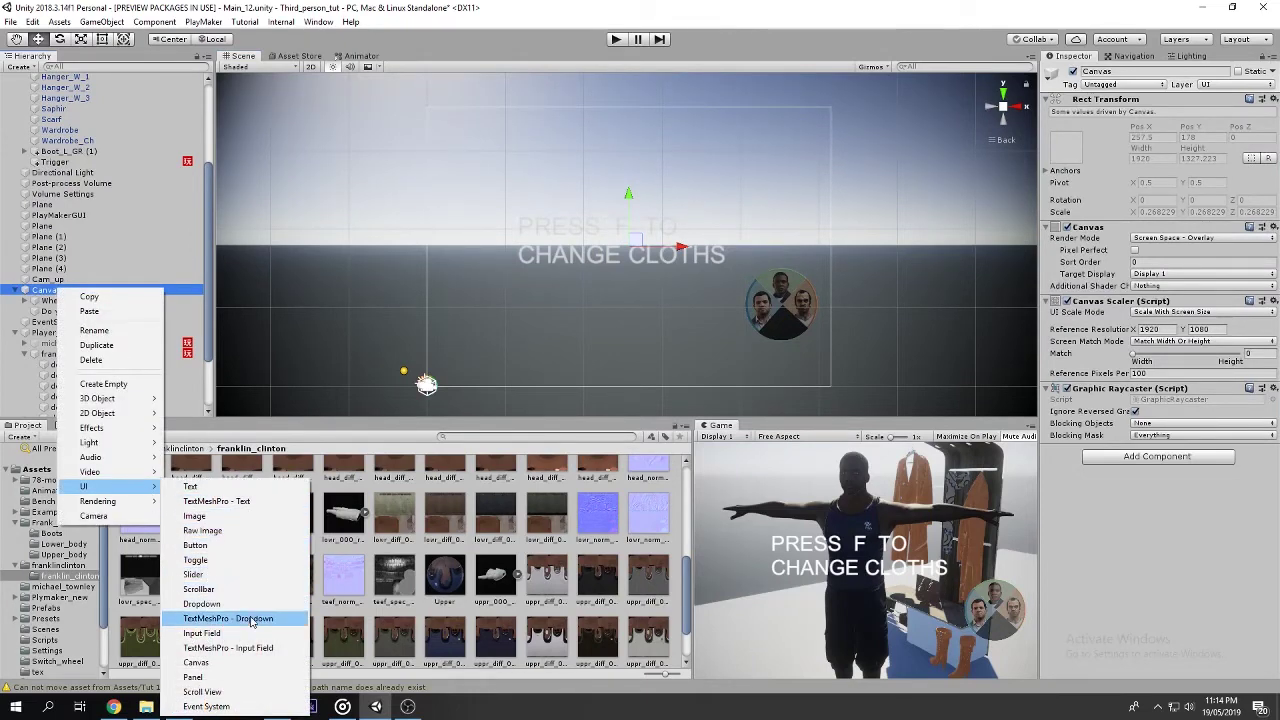
Add a Panel under the Canvas, shrink it to the left side, and anchor it top-left.
left_click(275, 677)
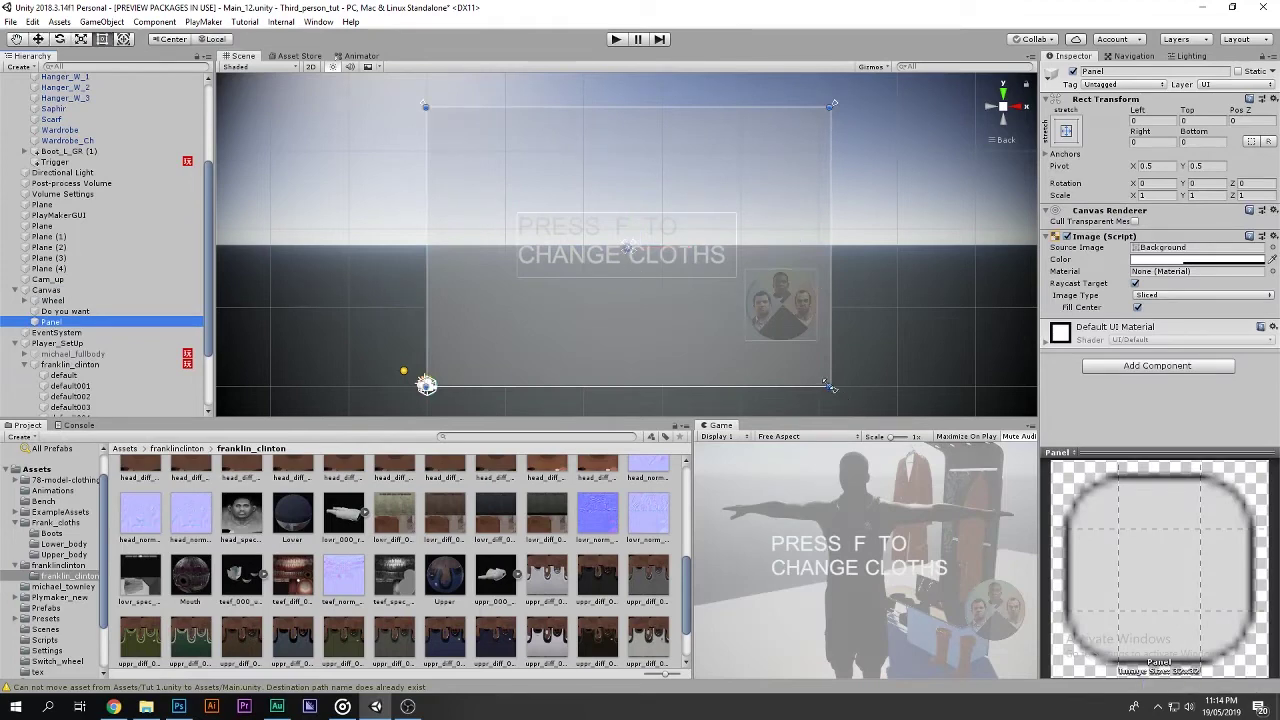
mouse_move(834, 389)
left_mouse_down()
mouse_move(592, 318)
mouse_move(552, 257)
left_mouse_up()
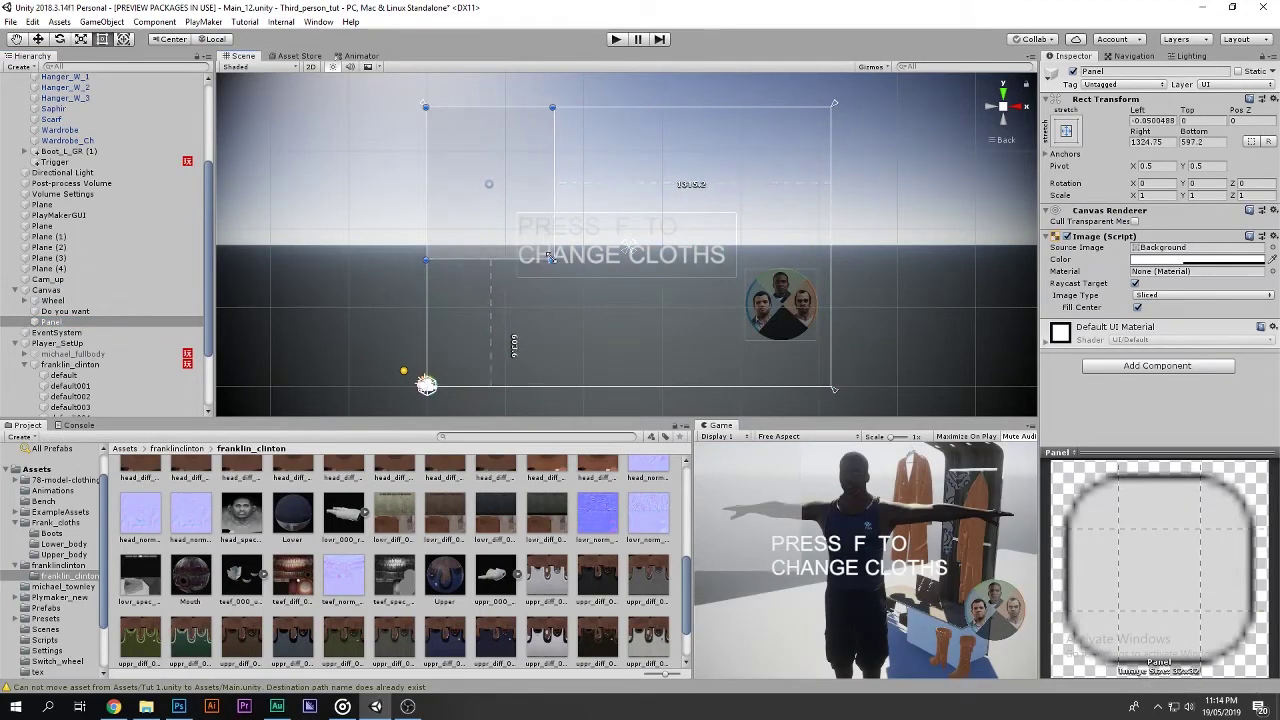
left_click(1066, 131)
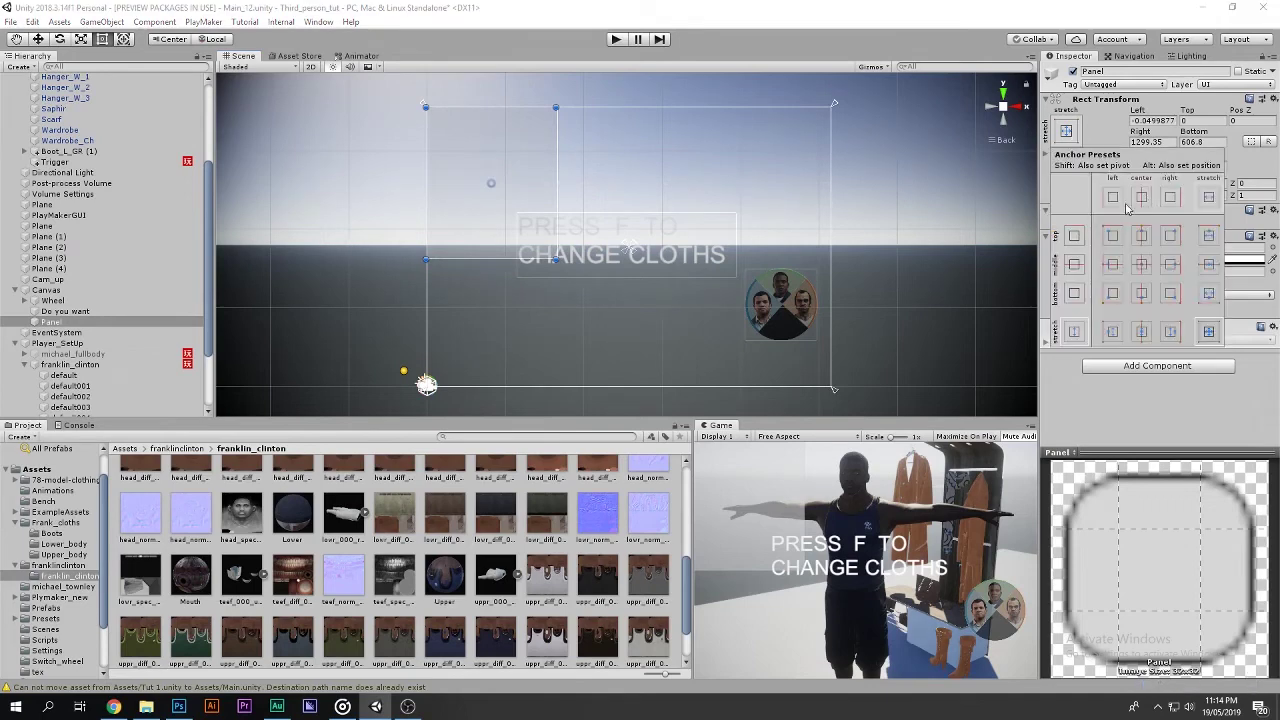
left_click(1113, 236)
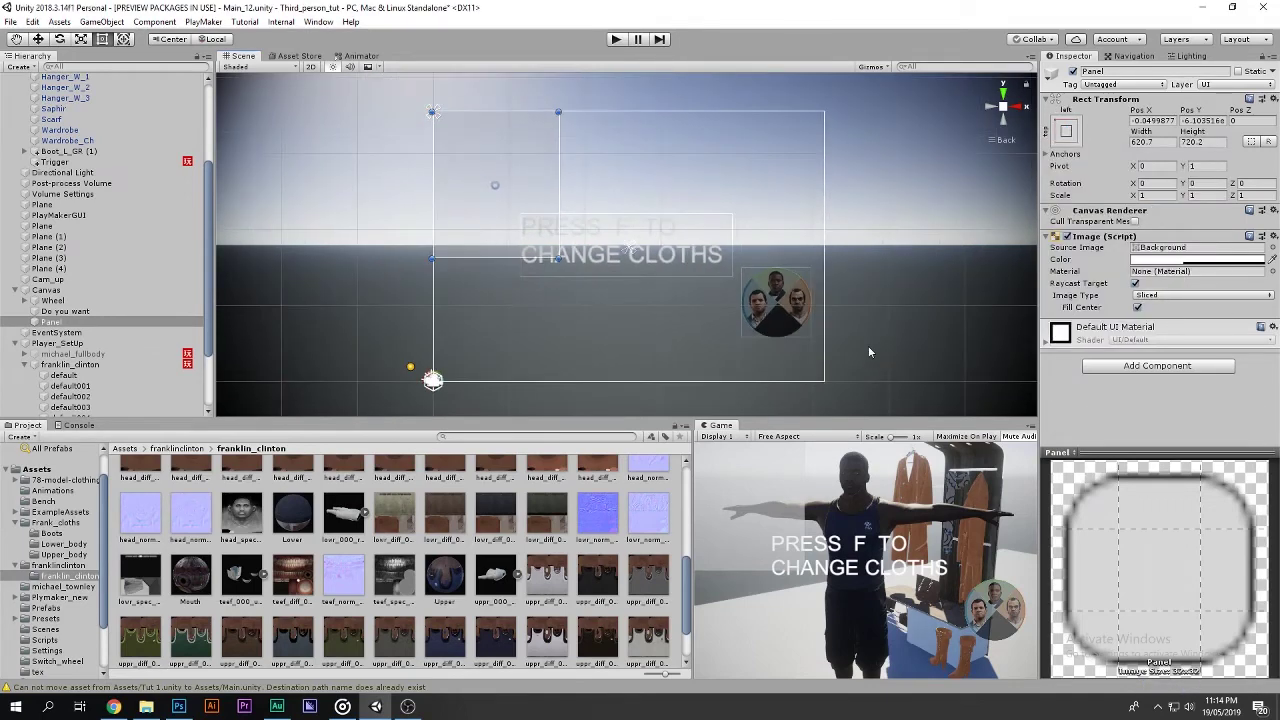
key("shift+space")
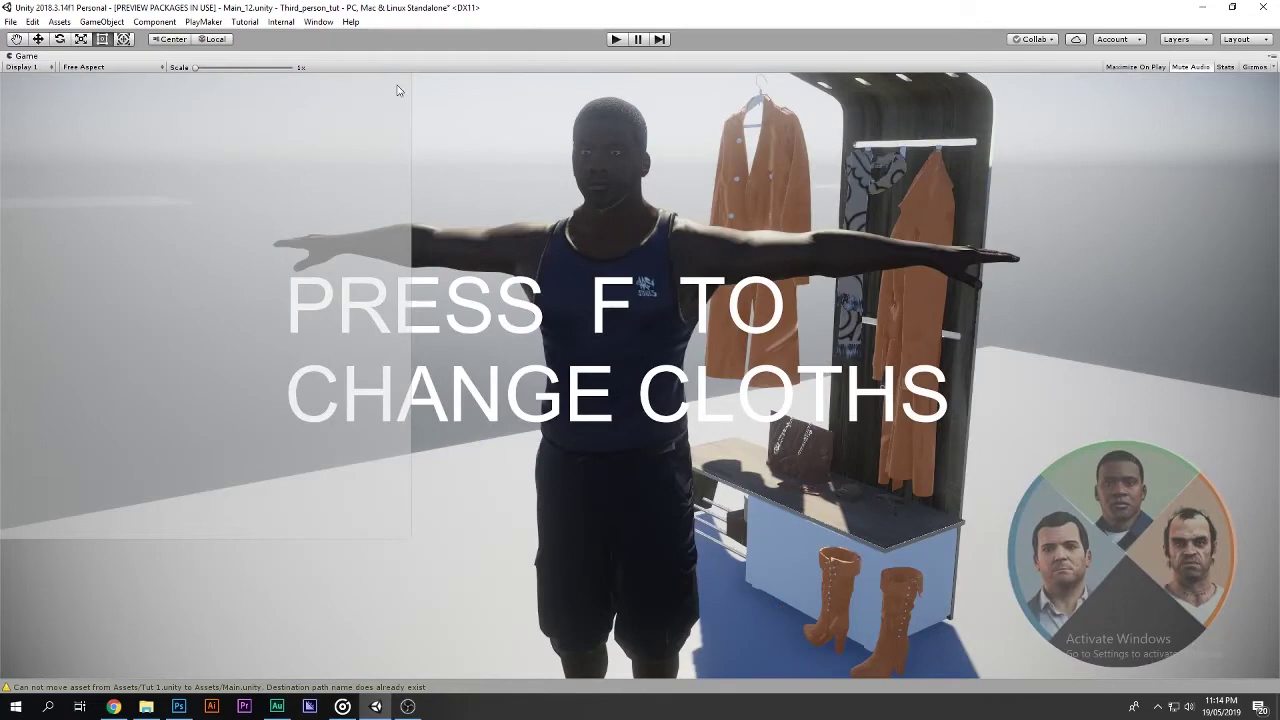
key("shift+space")
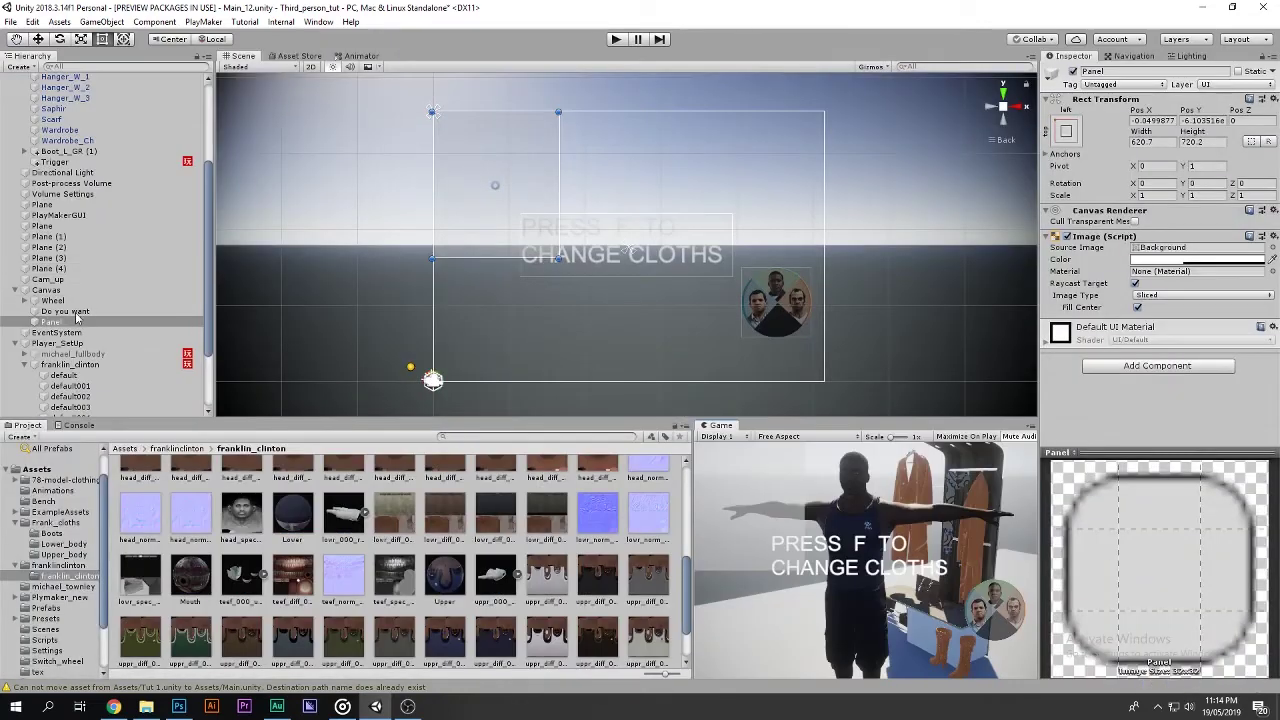
Preview the panel beside the prompt in full-size Game view, then switch to a GTA clothing-store reference video.
left_click(65, 311)
key("shift+space")
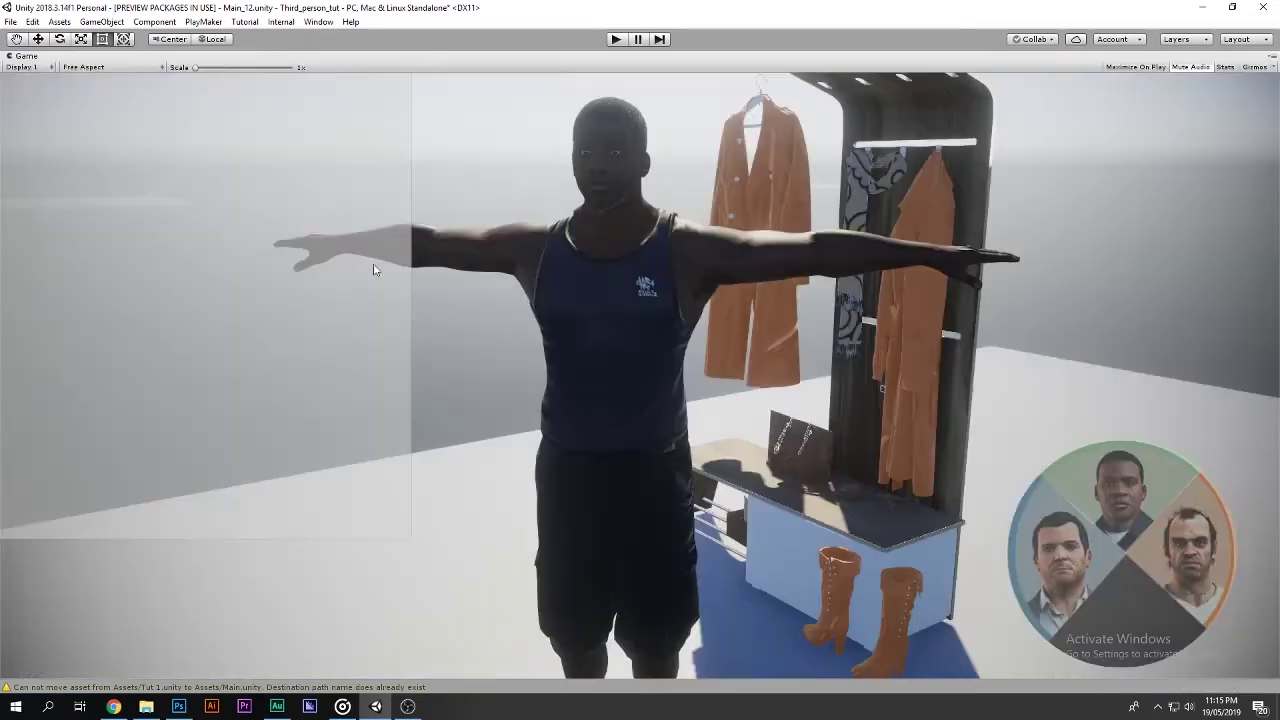
key("shift+space")
left_click(50, 321)
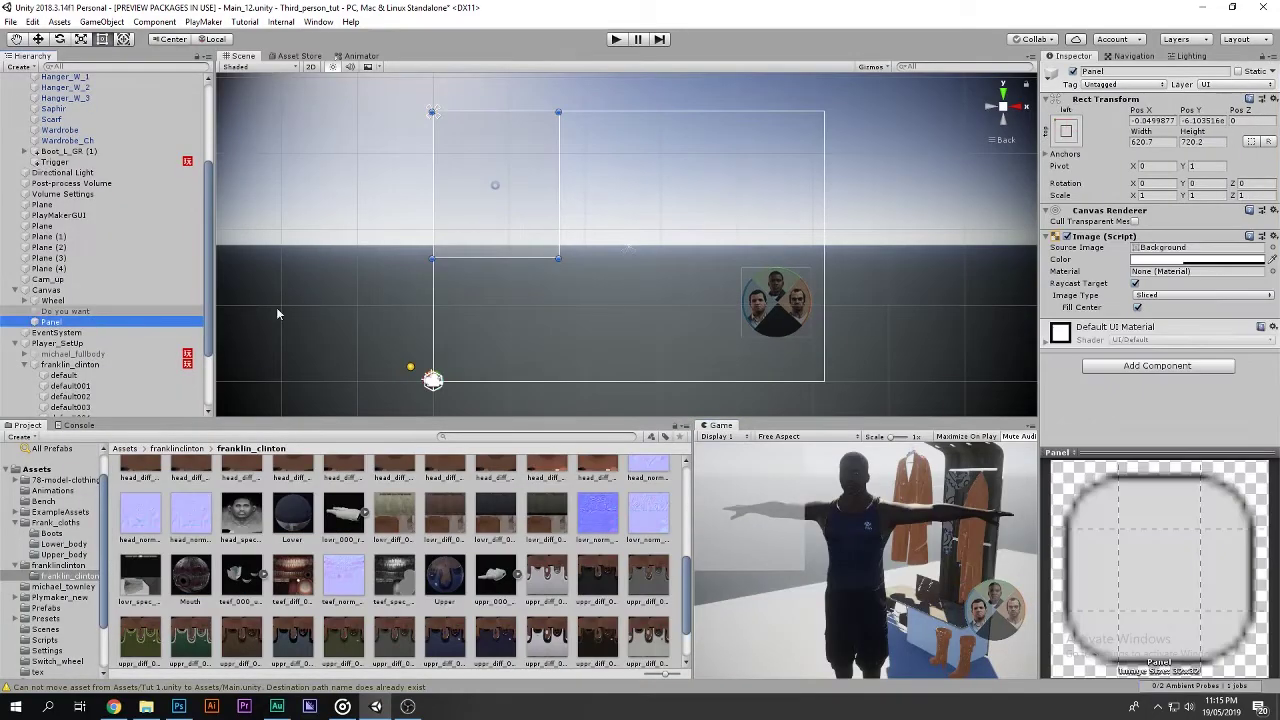
left_click(1175, 261)
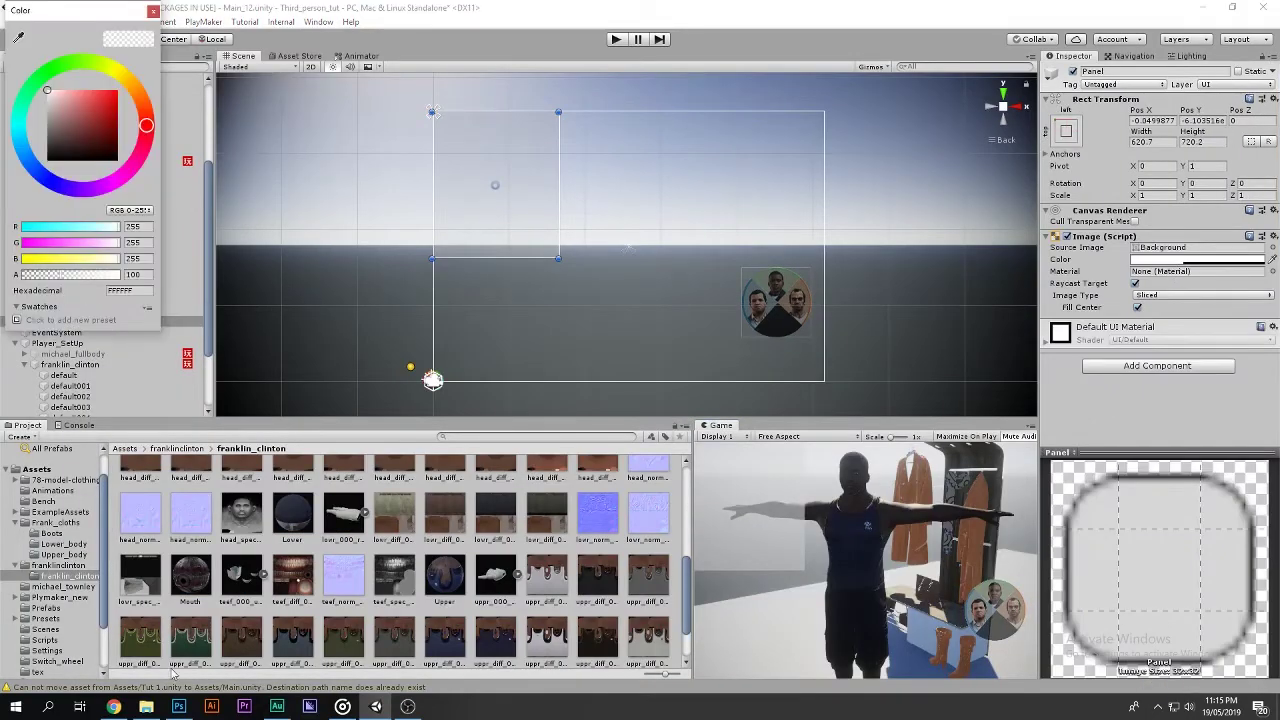
left_click(113, 706)
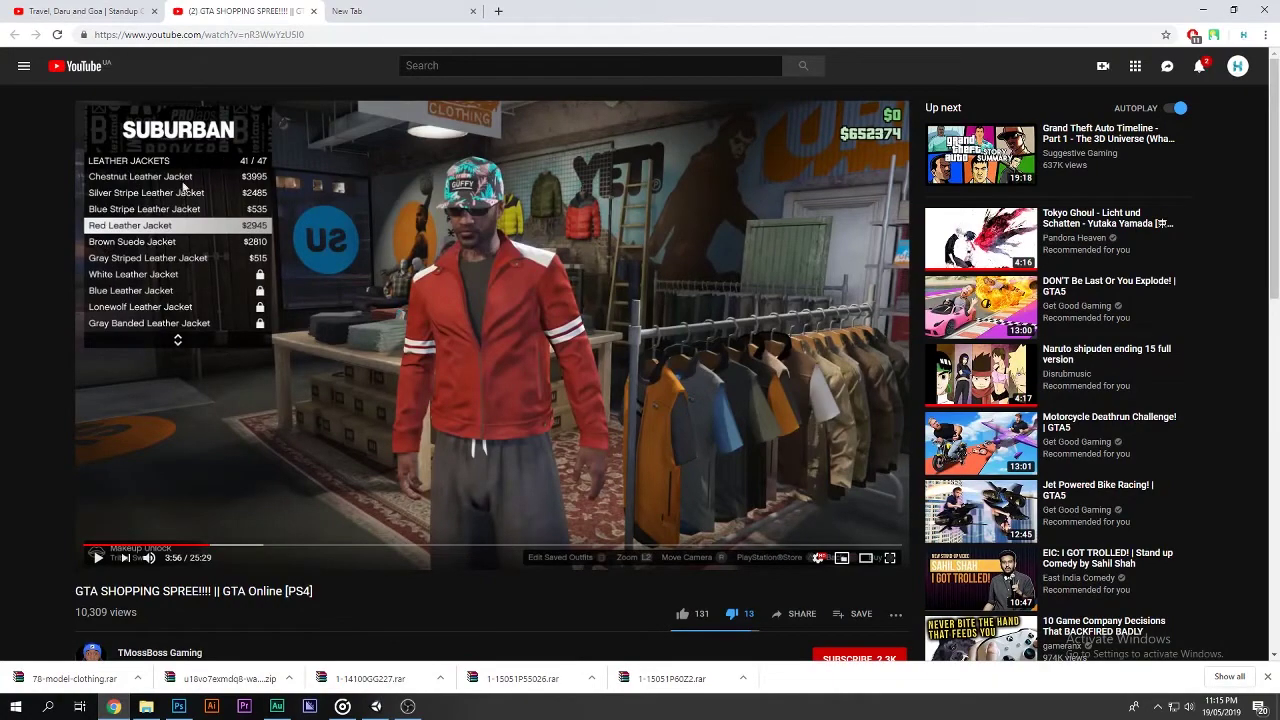
Back in Unity, make the panel black and raise its alpha to 203.
left_click(1203, 10)
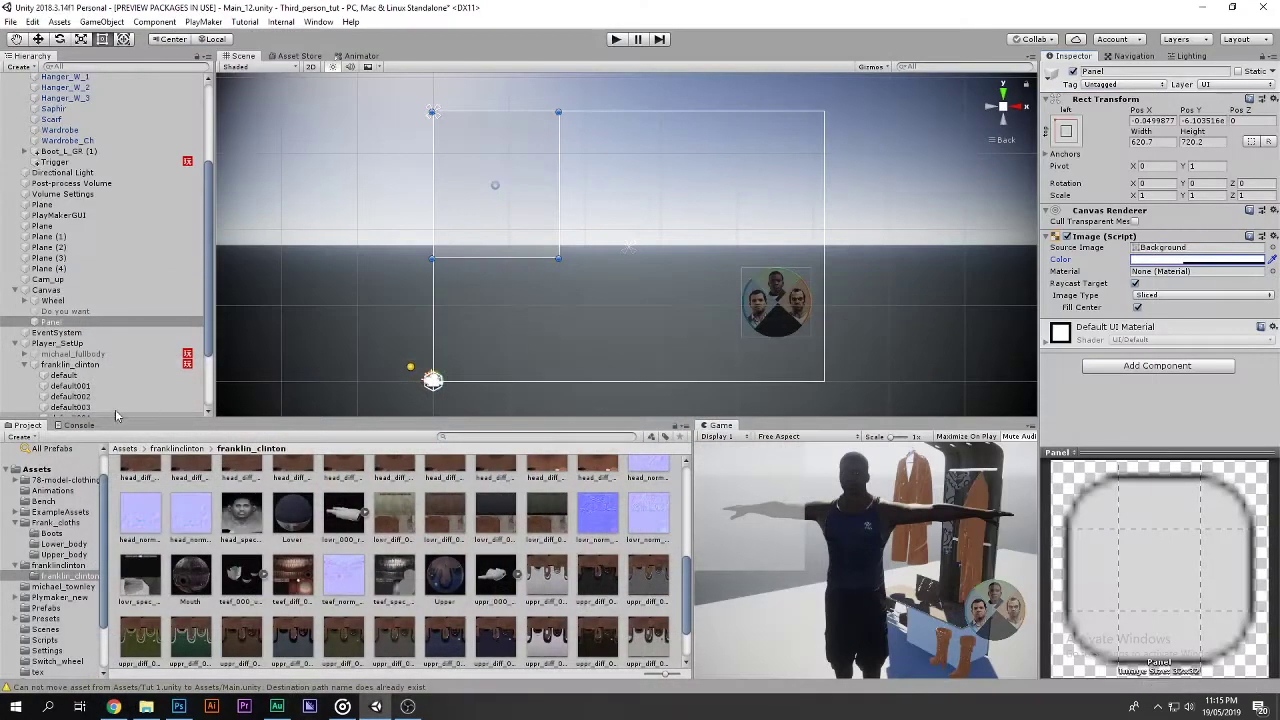
left_click(1158, 261)
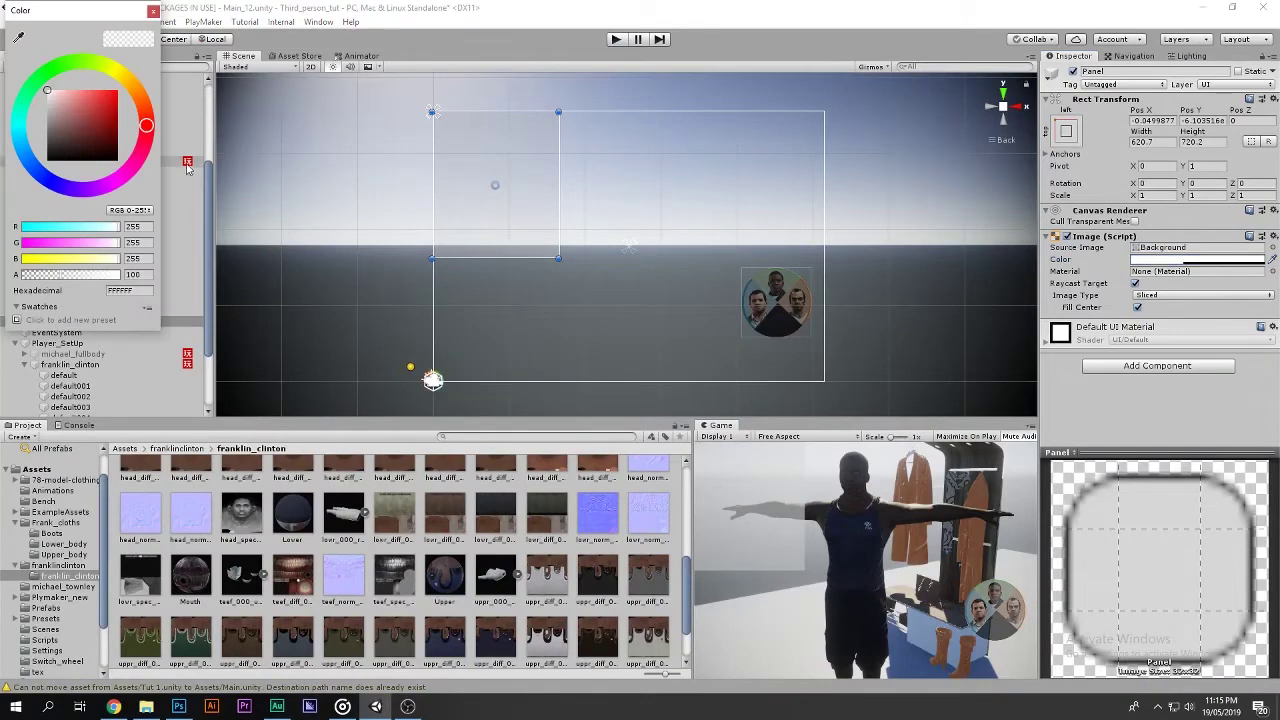
left_click_drag(70, 140, 25, 175)
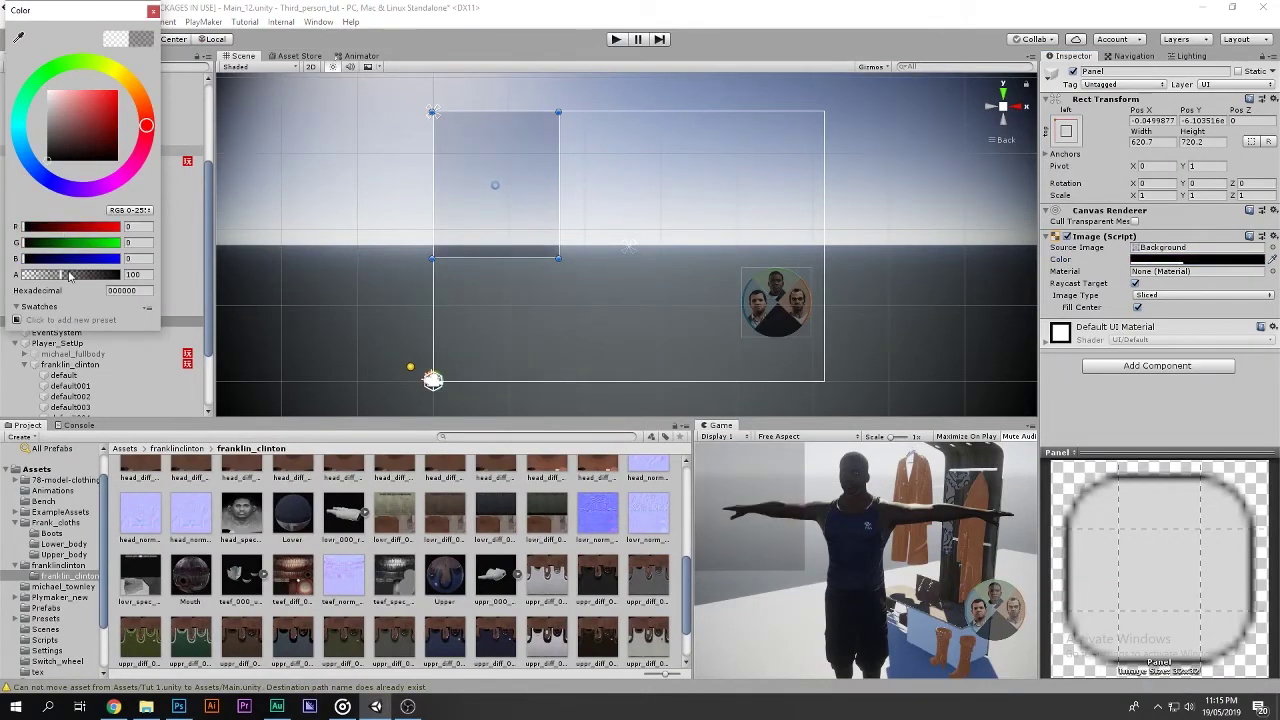
left_click_drag(60, 274, 100, 274)
left_click(829, 517)
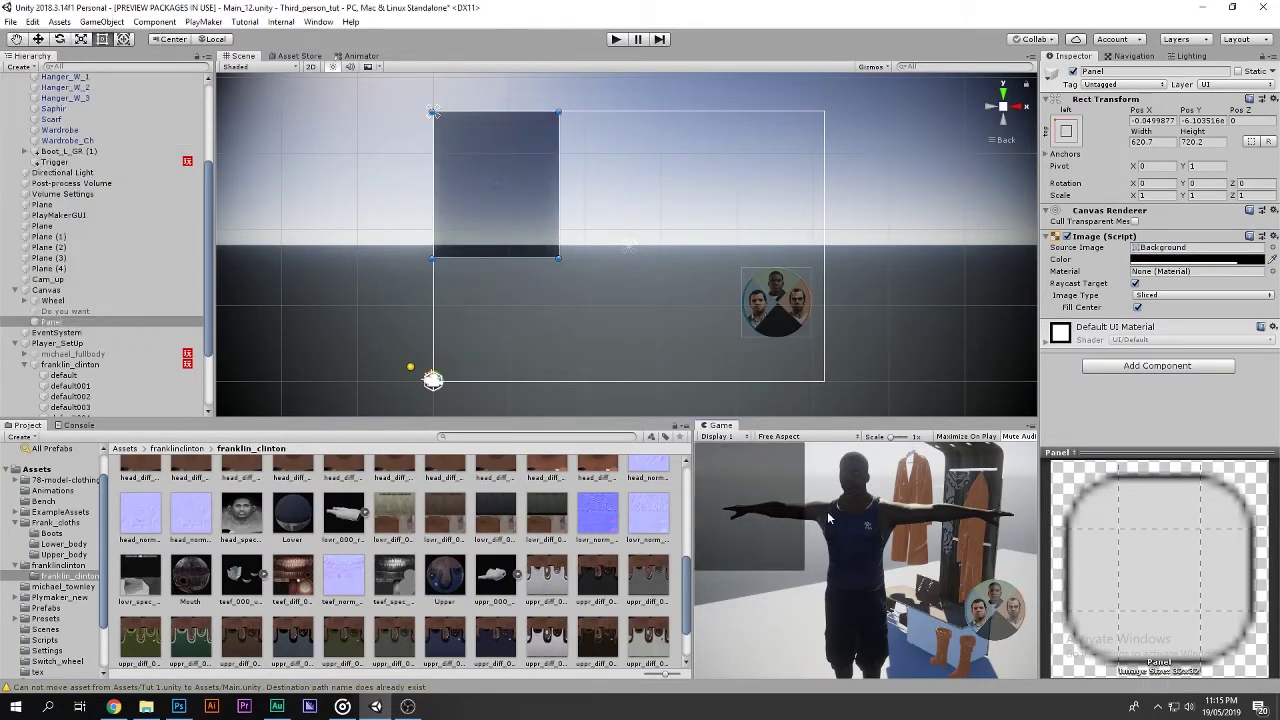
key("shift+space")
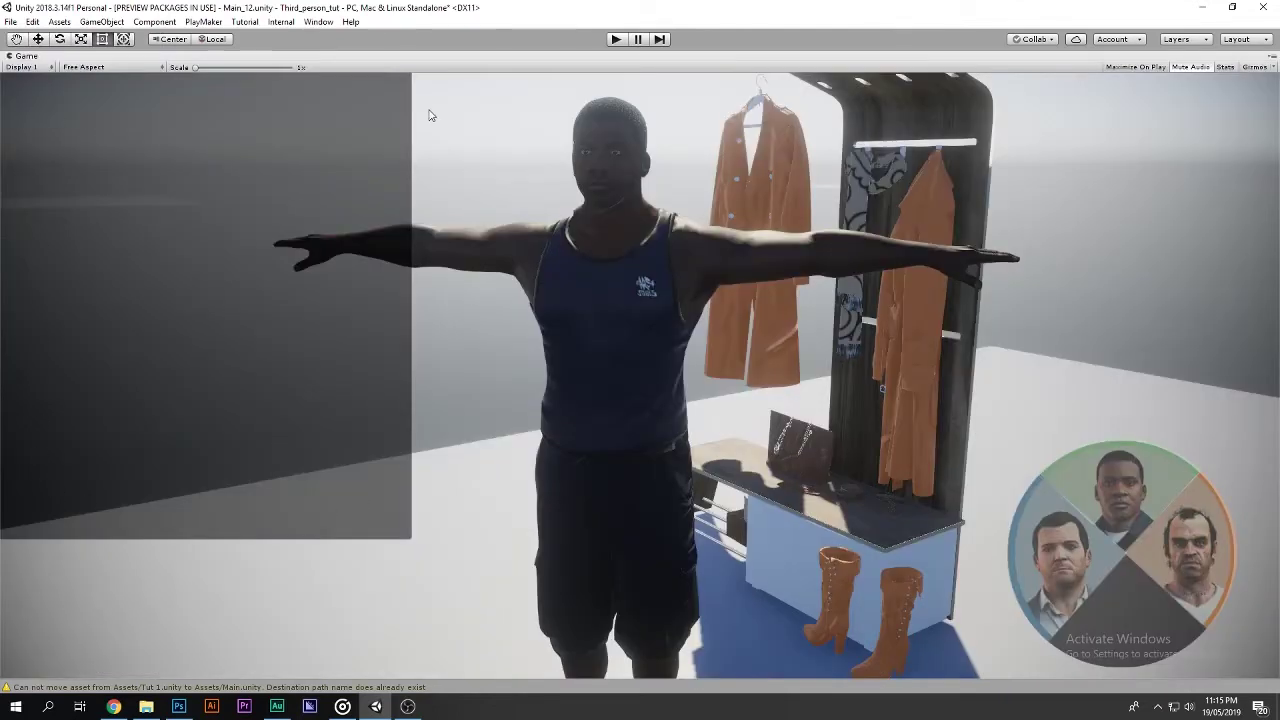
key("shift+space")
Narrow and reposition the panel to 457.8 × 685.7 at the left of the game view, then duplicate it.
left_click_drag(580, 218, 503, 265)
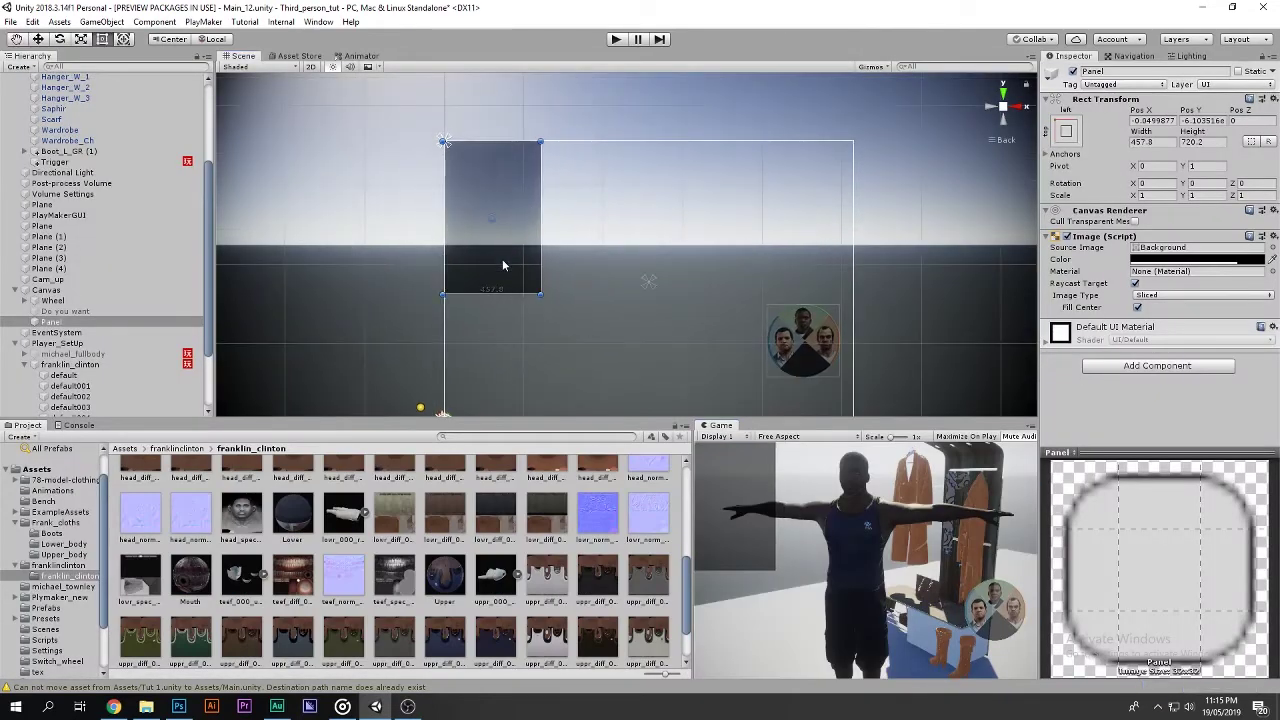
key("w")
left_click_drag(544, 219, 560, 220)
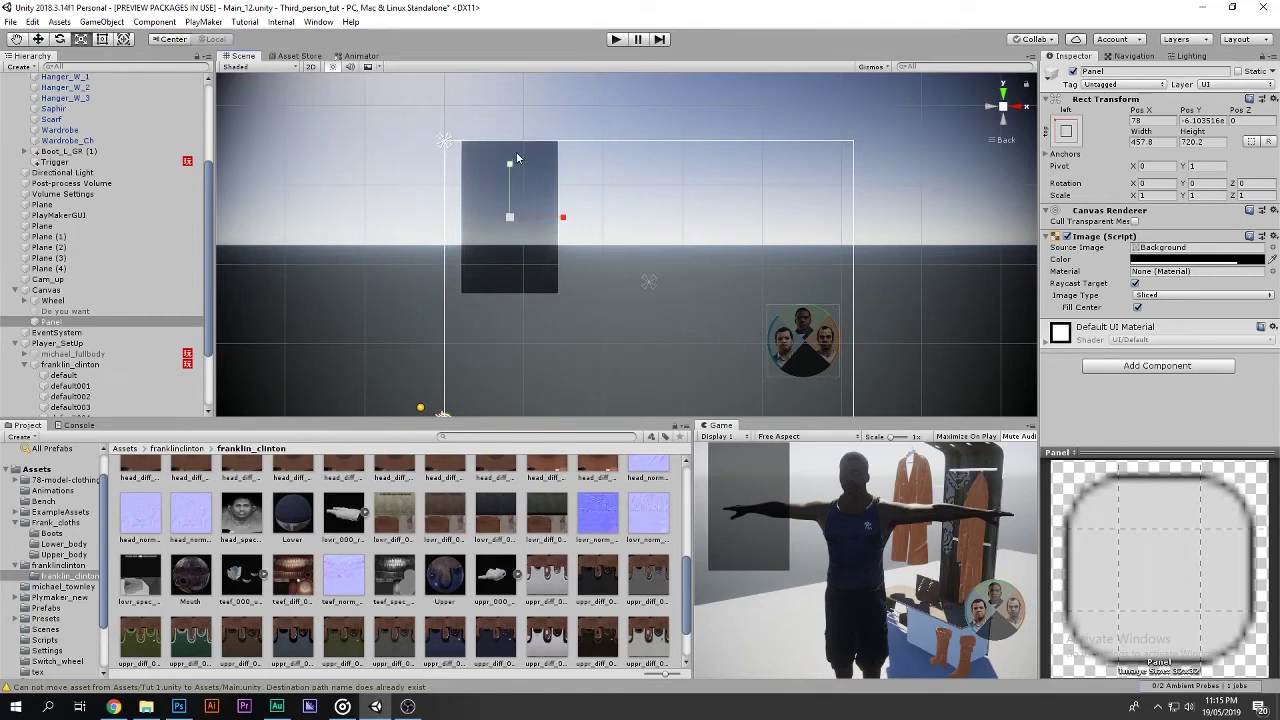
key("t")
left_click_drag(519, 141, 519, 153)
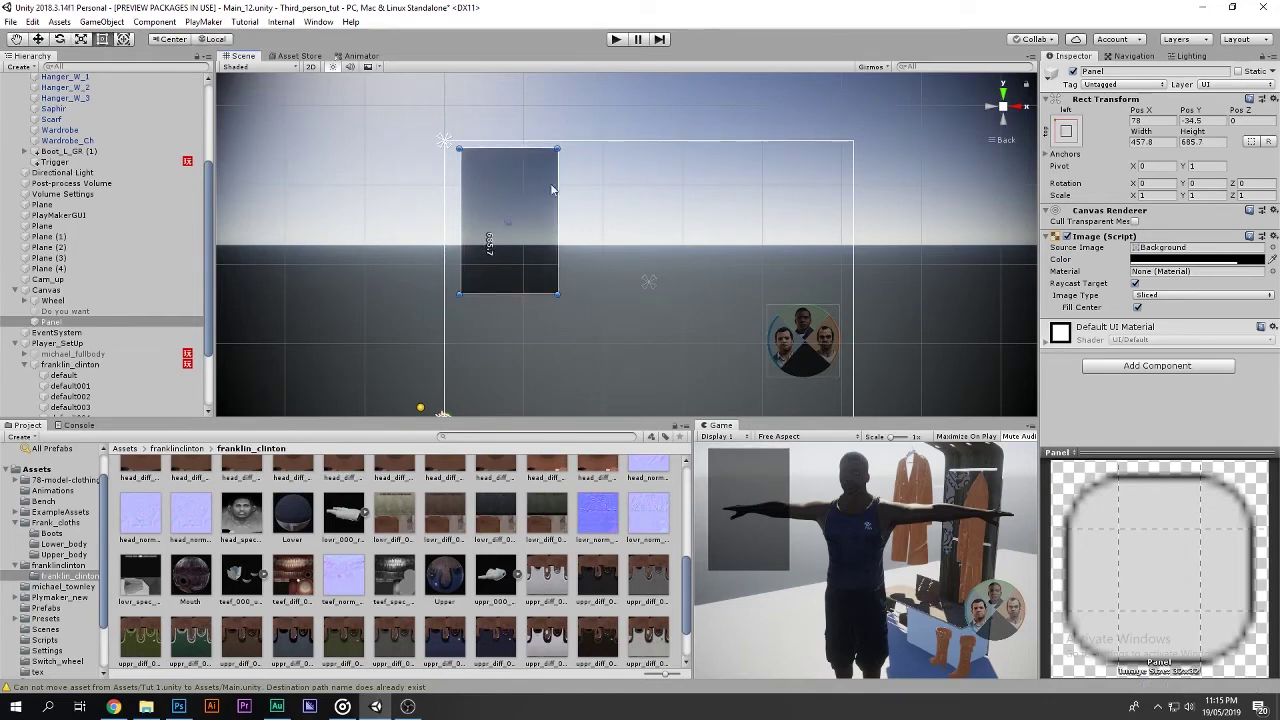
key("shift+space")
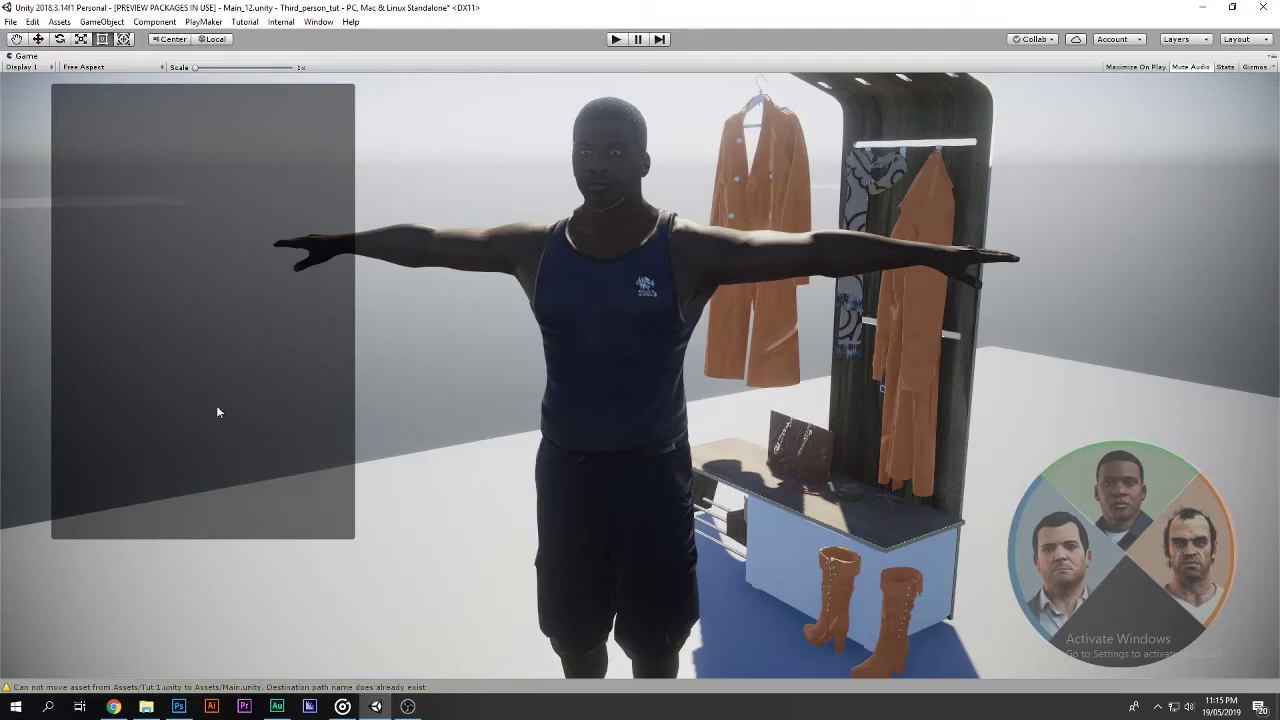
key("shift+space")
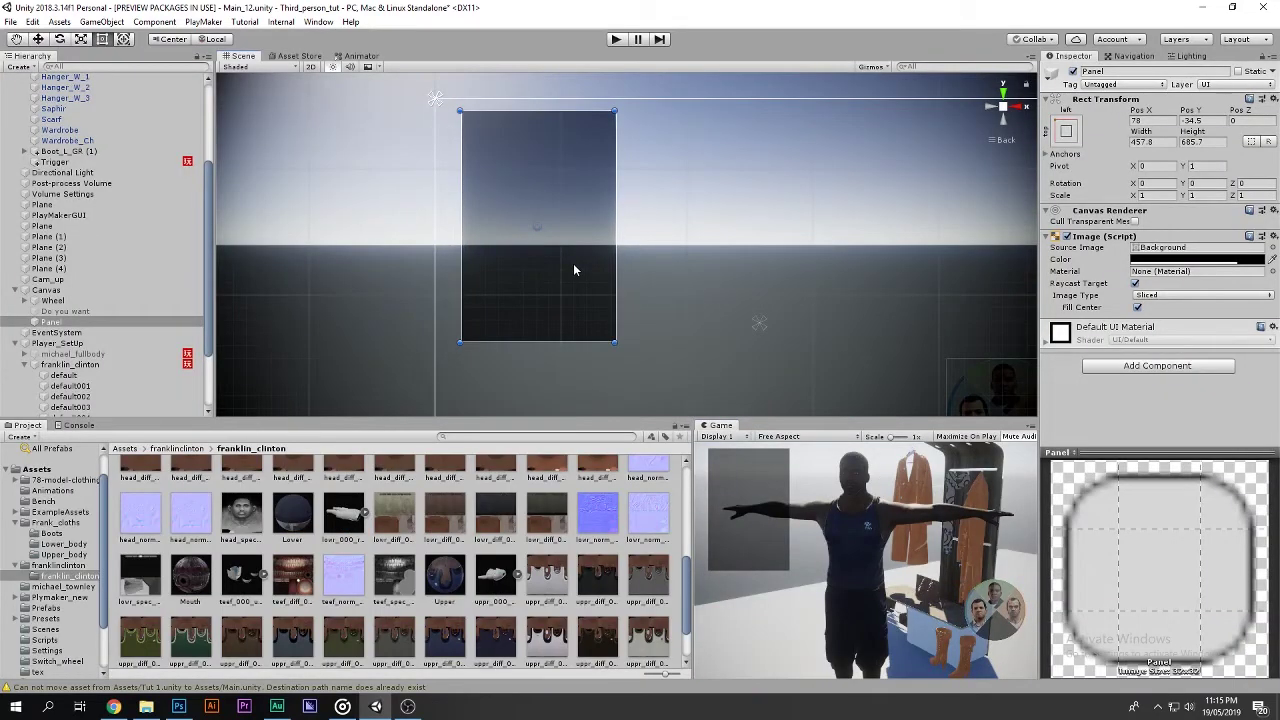
key("ctrl+d")
Shrink Panel (1) into a thin top bar and move a copy, Panel (2), to the bottom edge at Y -683.
mouse_move(560, 341)
left_mouse_down()
mouse_move(572, 128)
mouse_move(588, 123)
left_mouse_up()
key("ctrl+d")
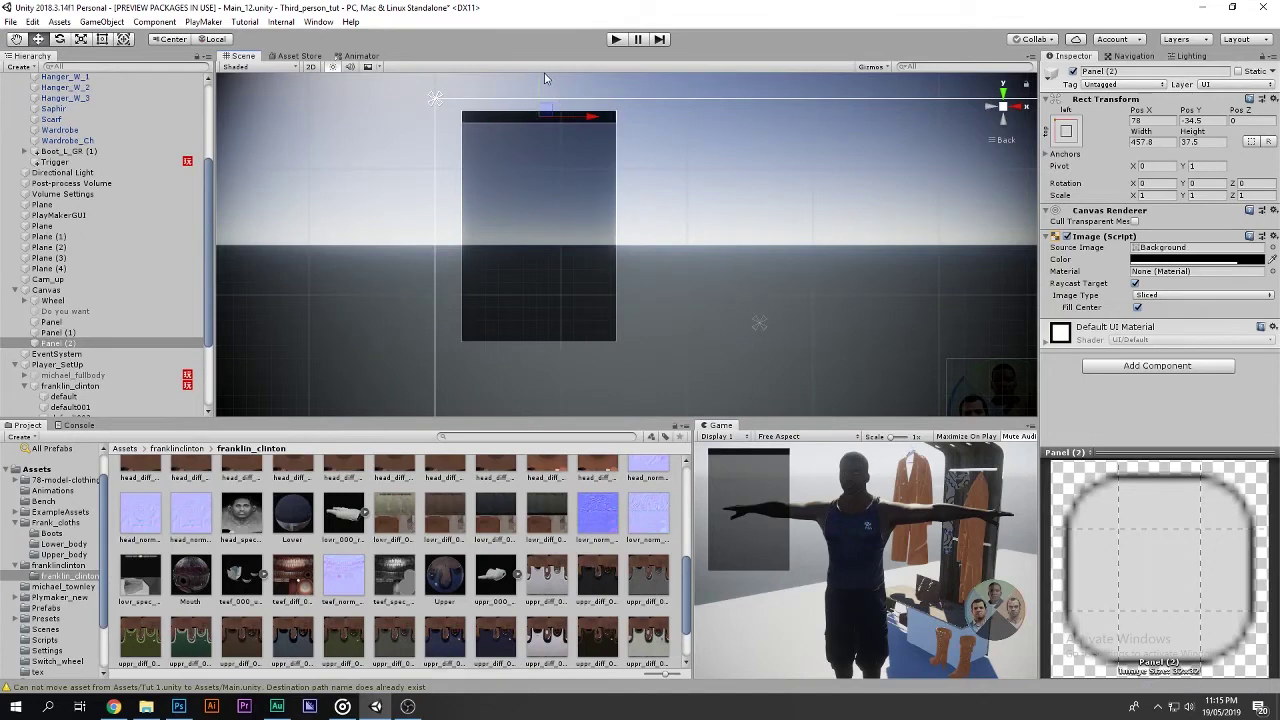
left_click_drag(537, 81, 592, 293)
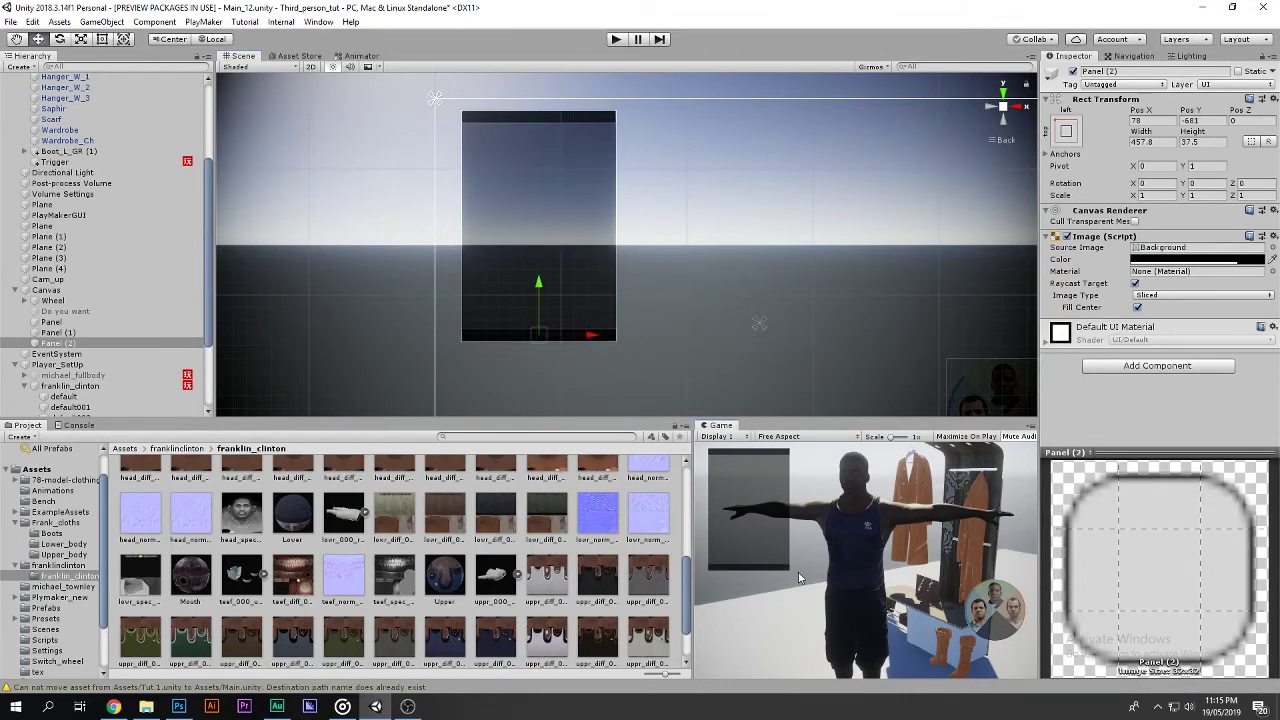
key("shift+space")
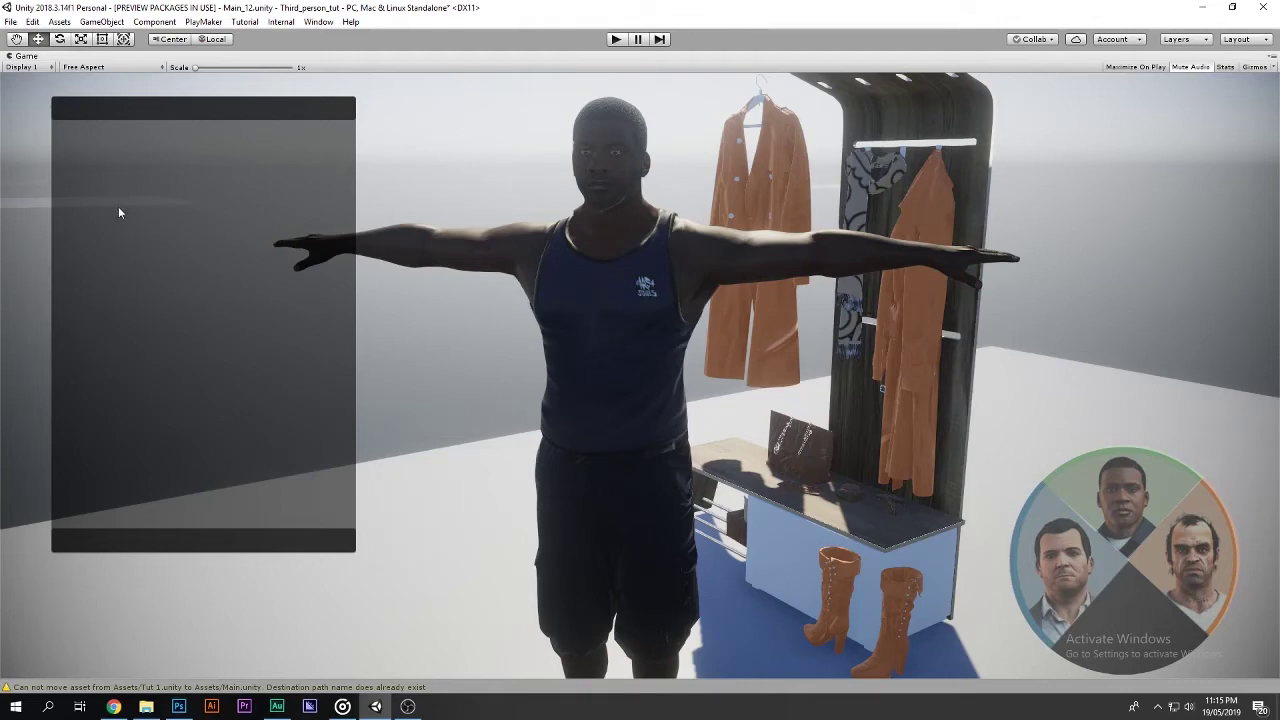
key("shift+space")
double_click(80, 344)
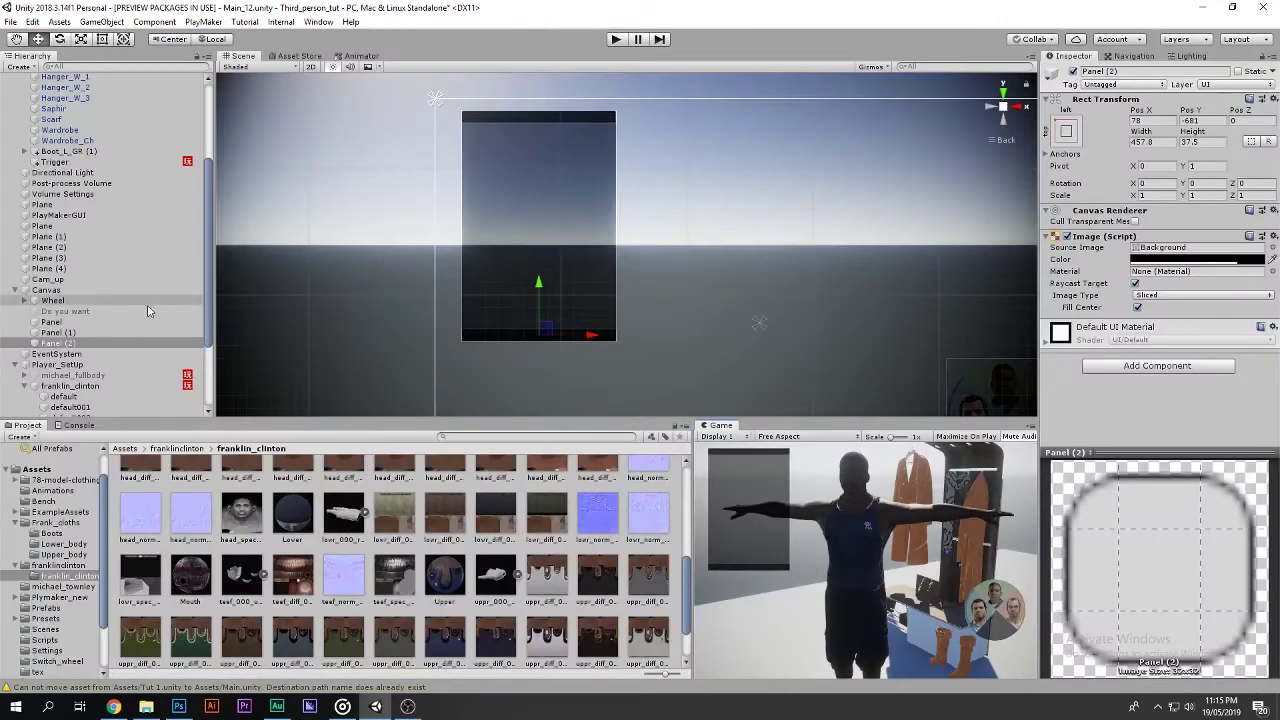
Rename both thin bars, Panel (1) and Panel (2), to Border.
left_click(60, 333, "shift")
left_click(1166, 72)
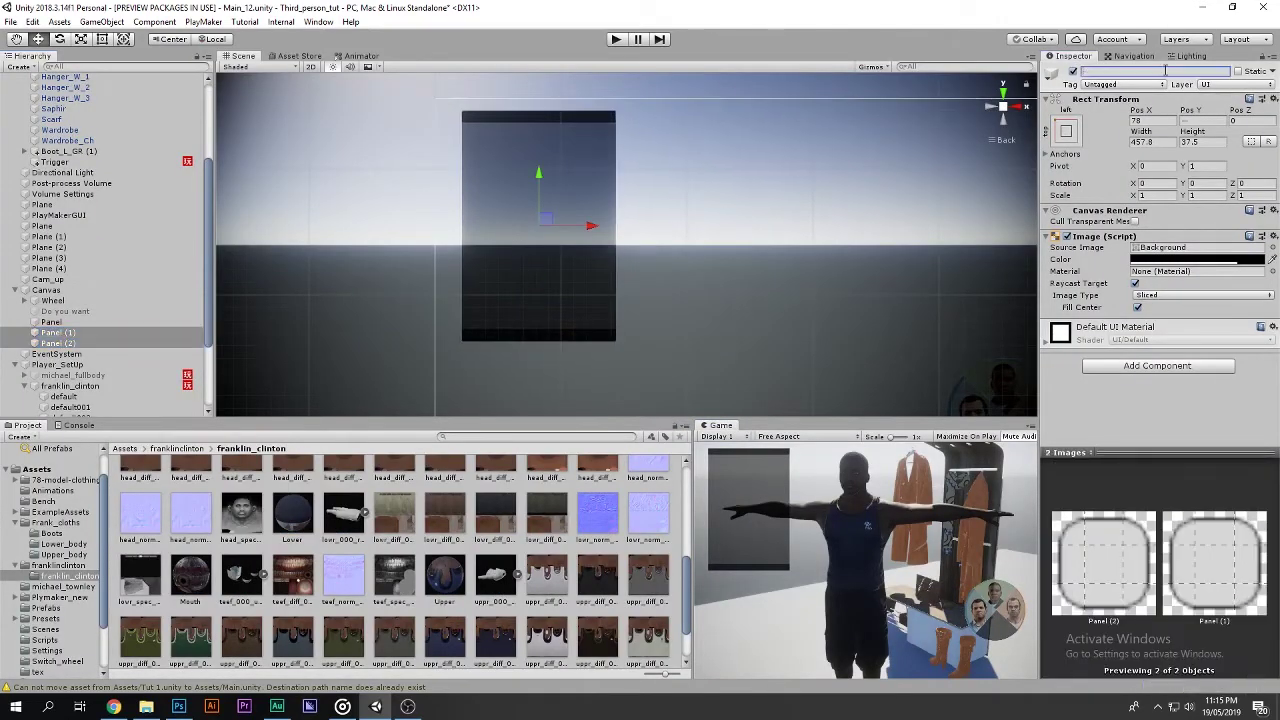
type("Ba")
type("r")
key("Return")
Rename the main panel to Display and nest the two Border bars inside it.
left_click(51, 322)
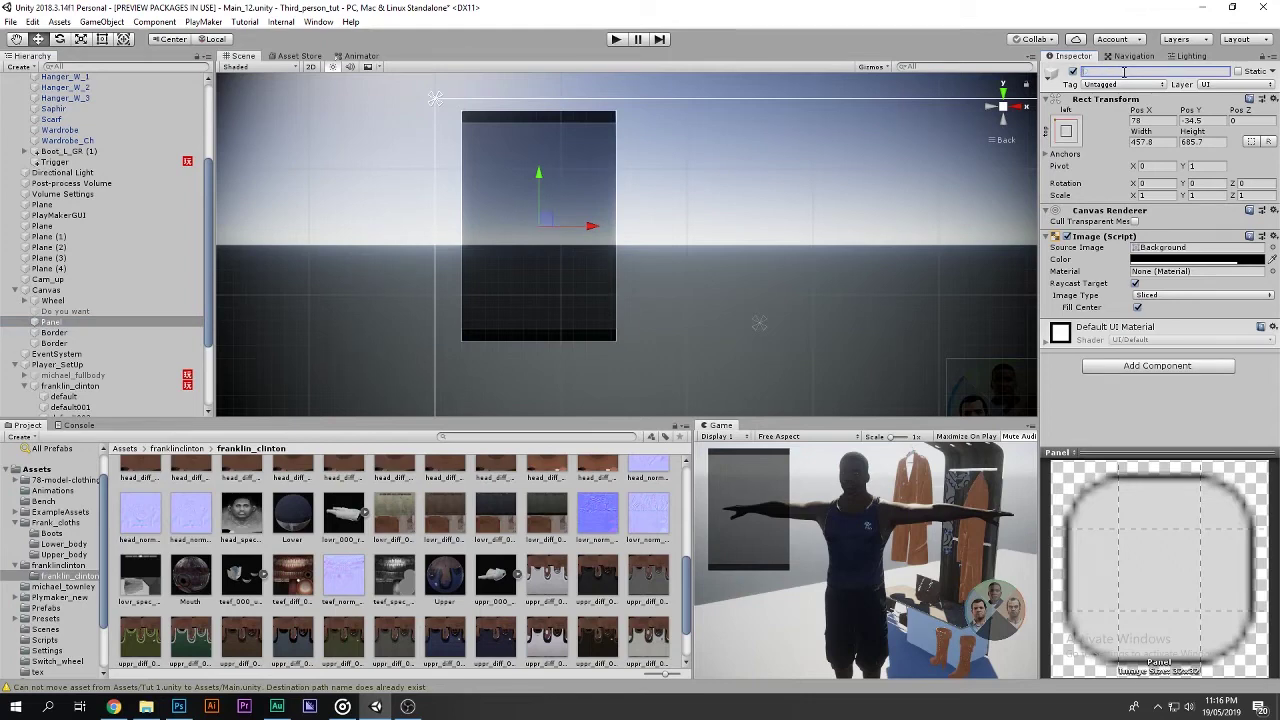
type("Di")
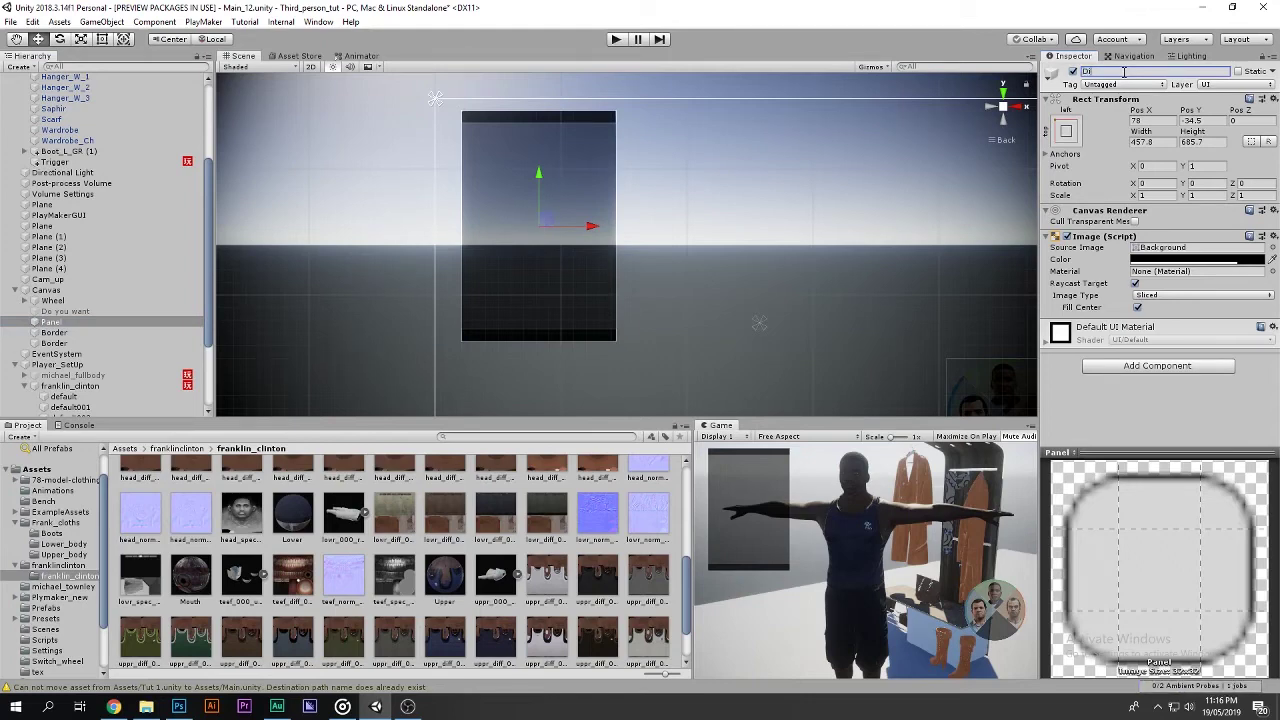
type("splat")
key("Return")
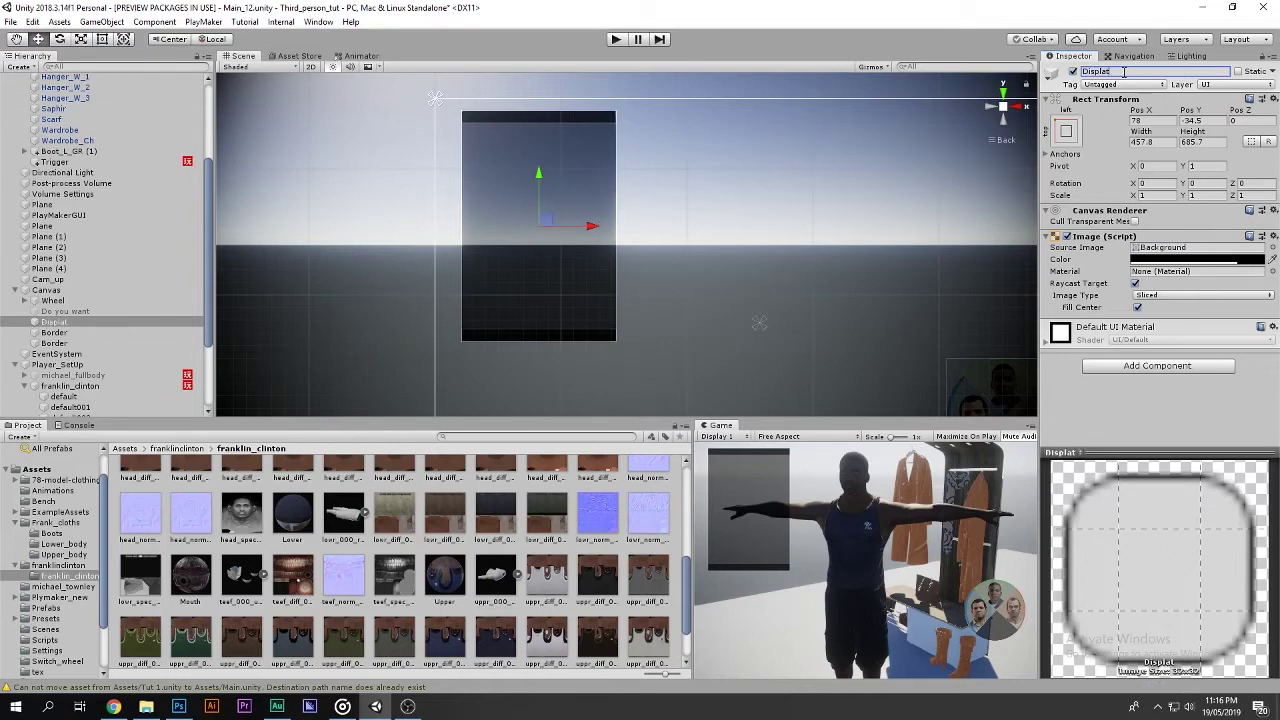
key("BackSpace")
type("y")
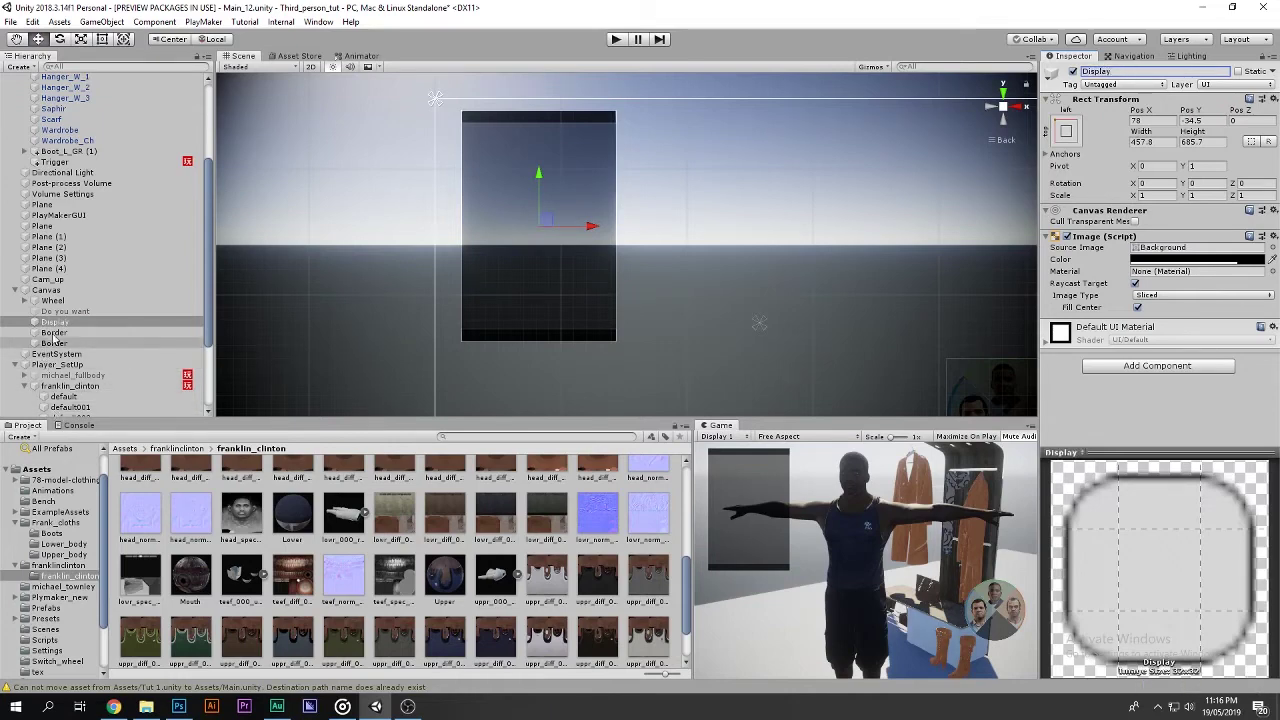
left_click(60, 333)
left_click_drag(60, 335, 60, 322)
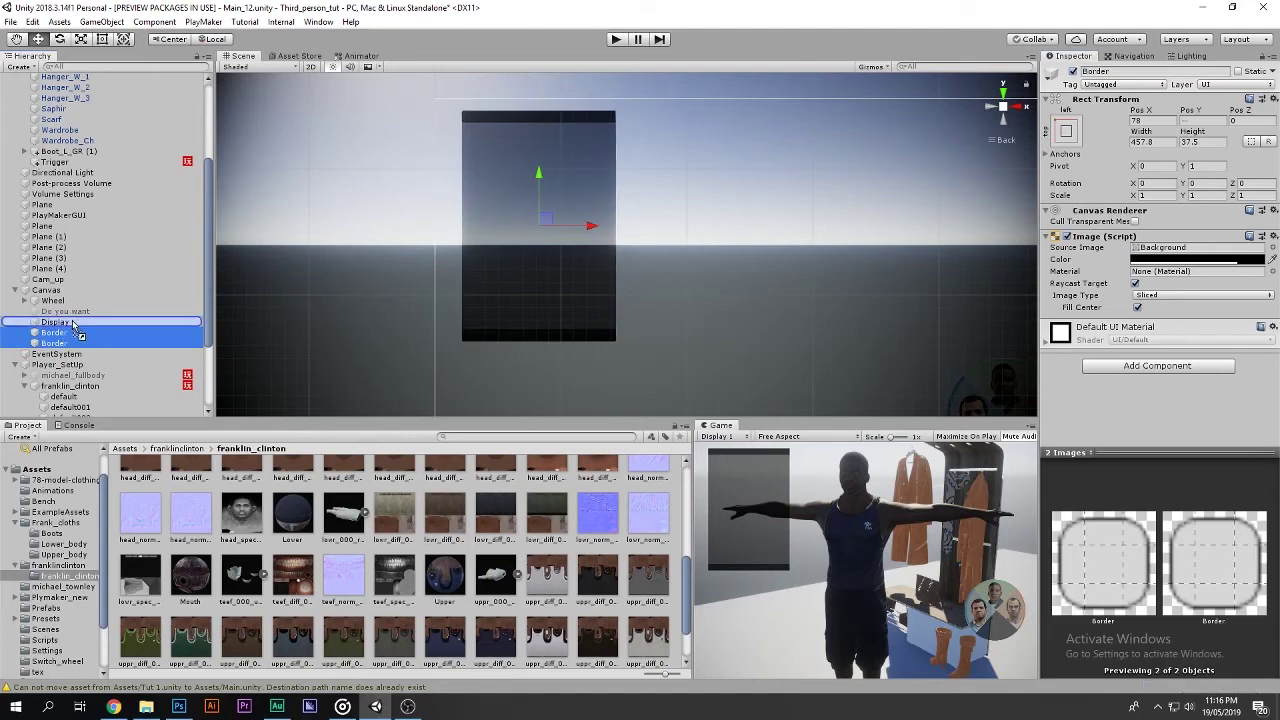
Add a UI Text element inside Display, deleting an accidentally created Image.
left_click(73, 323)
right_click(73, 324)
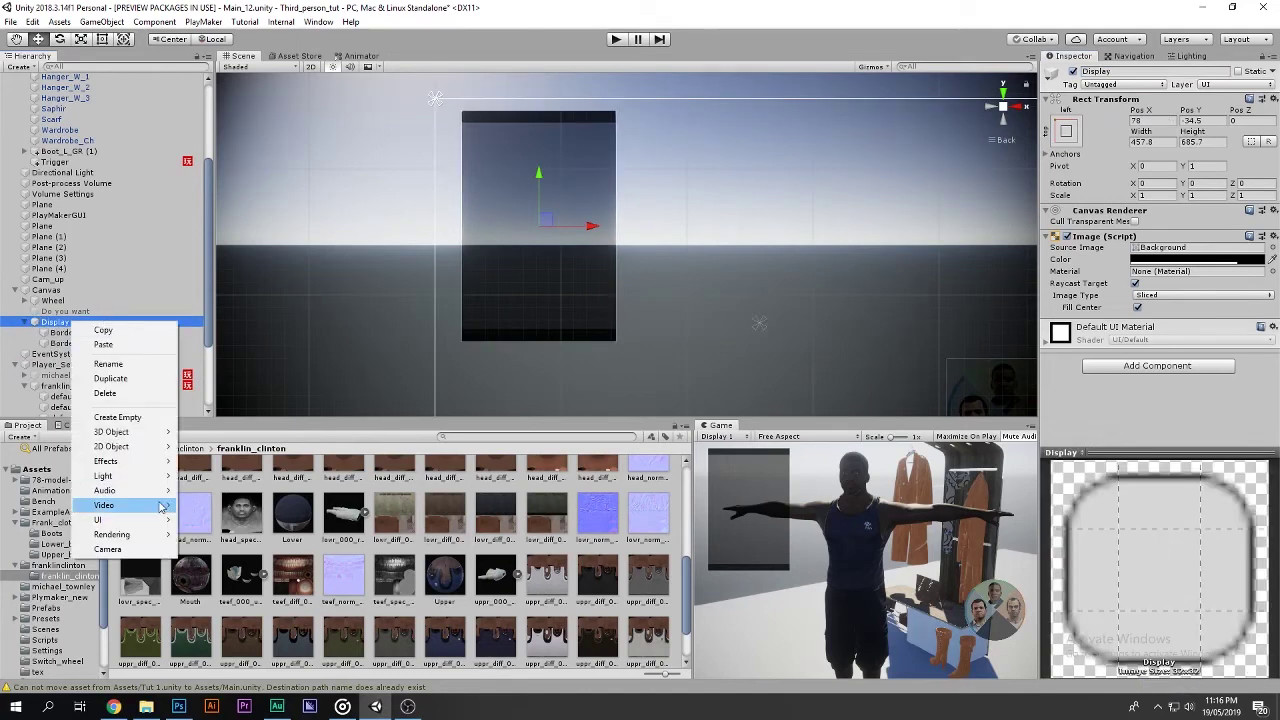
mouse_move(155, 520)
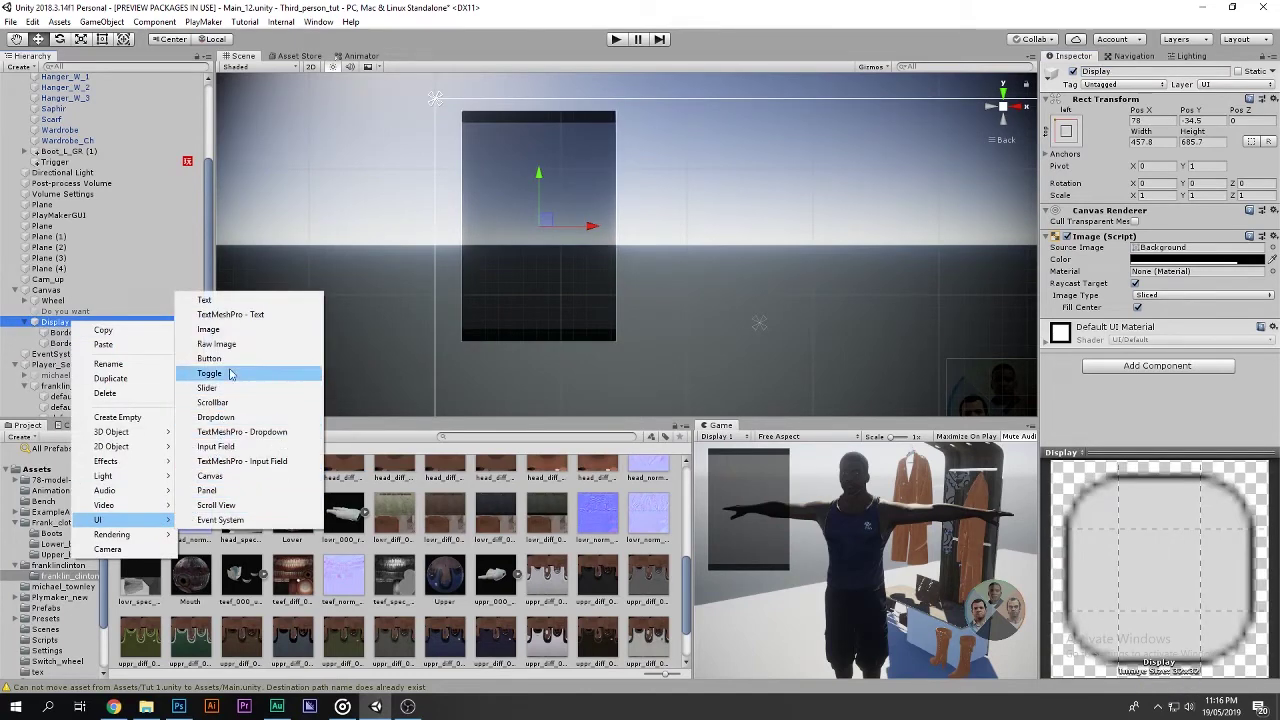
left_click(230, 330)
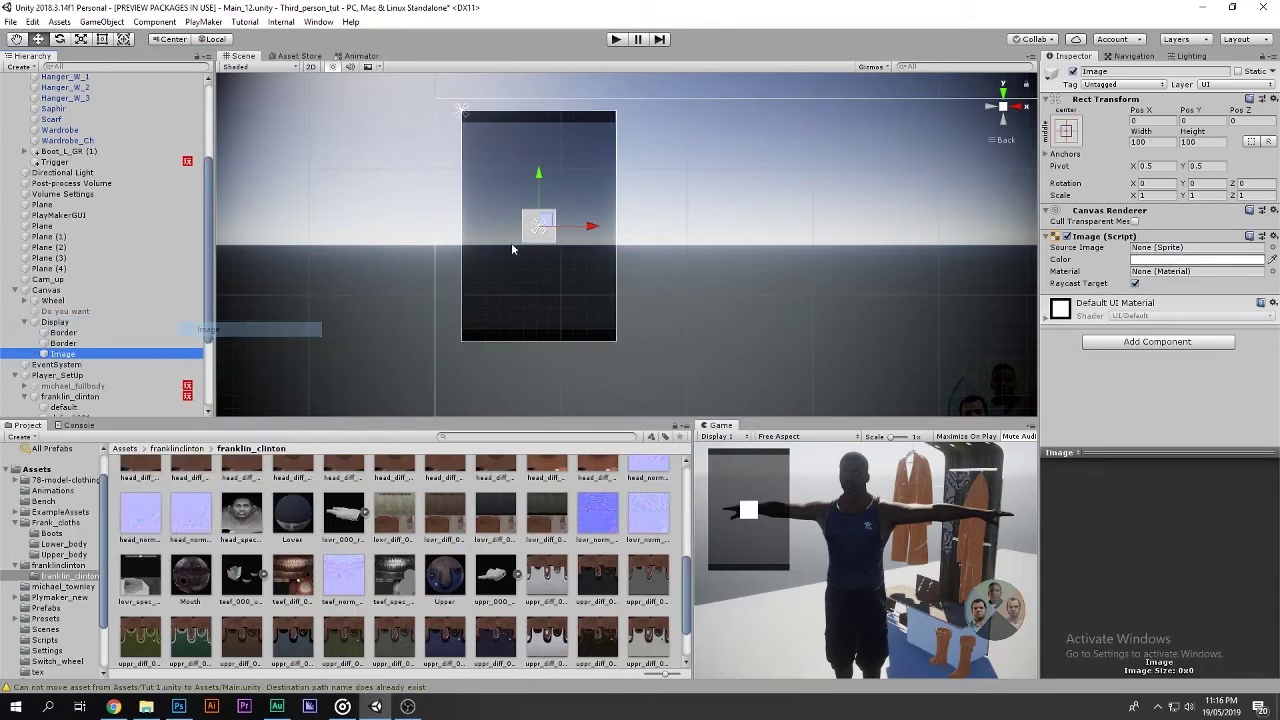
scroll(575, 293, "up", 3)
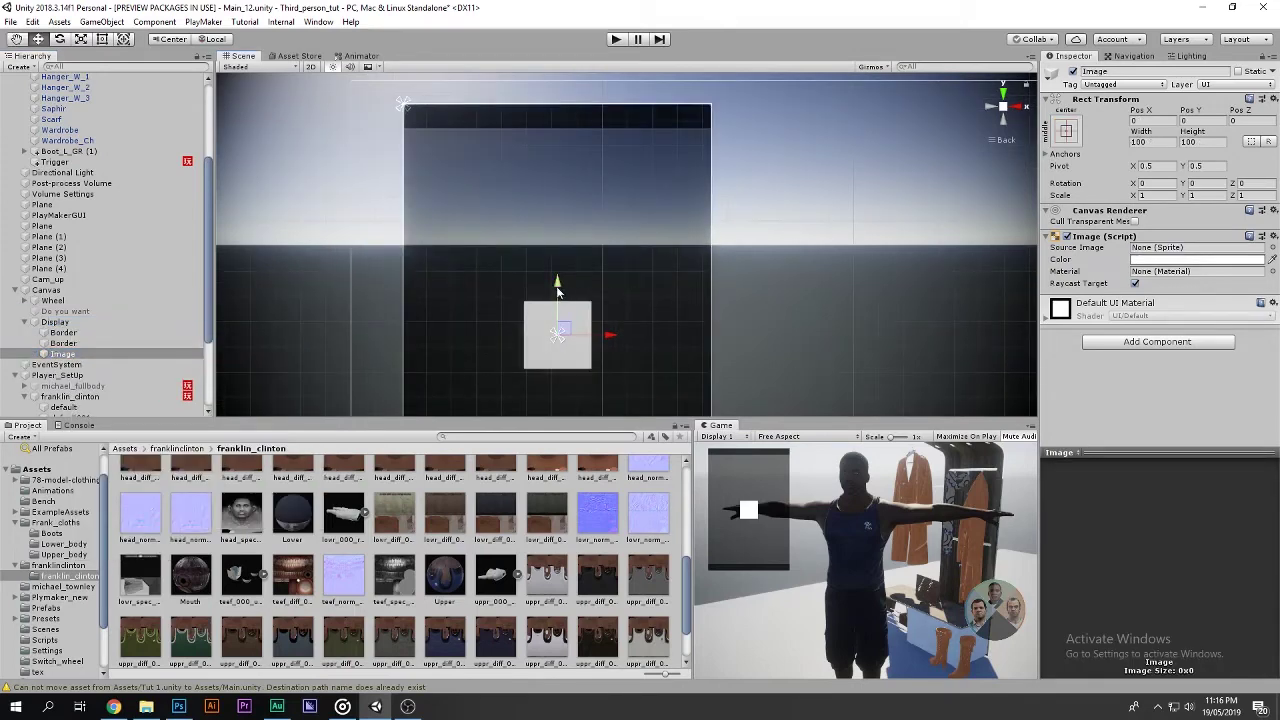
key("Delete")
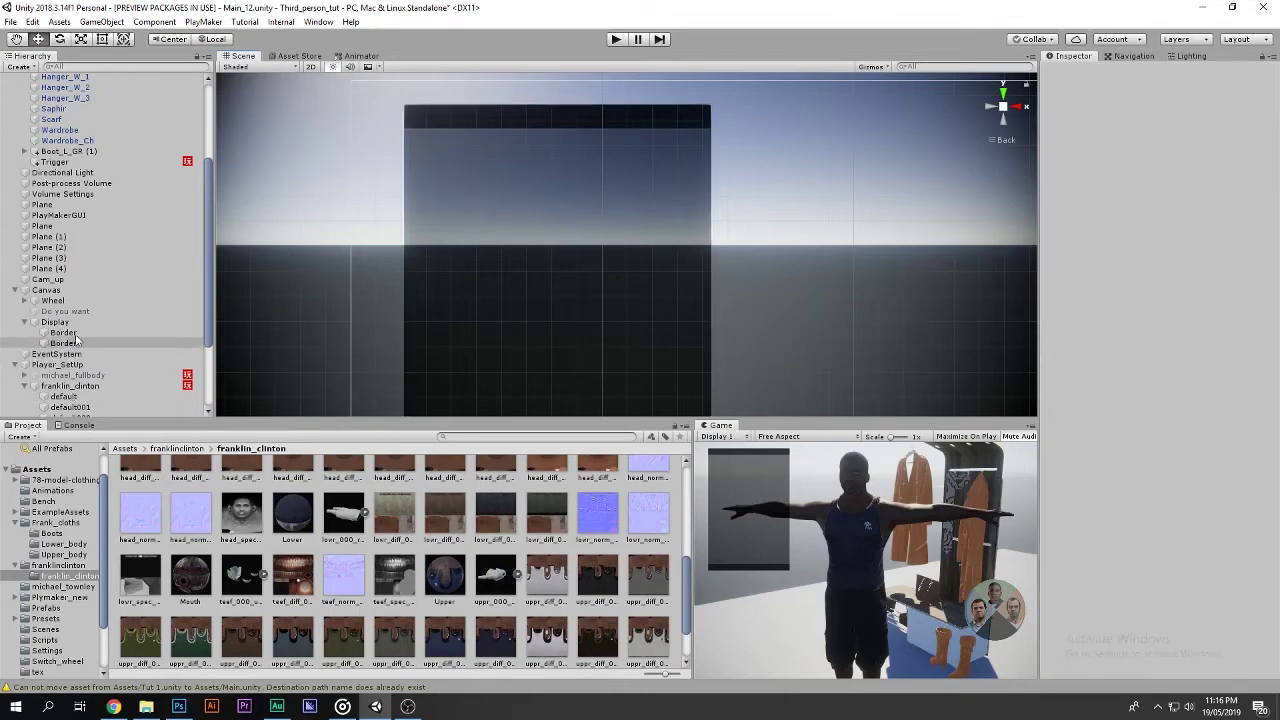
right_click(60, 322)
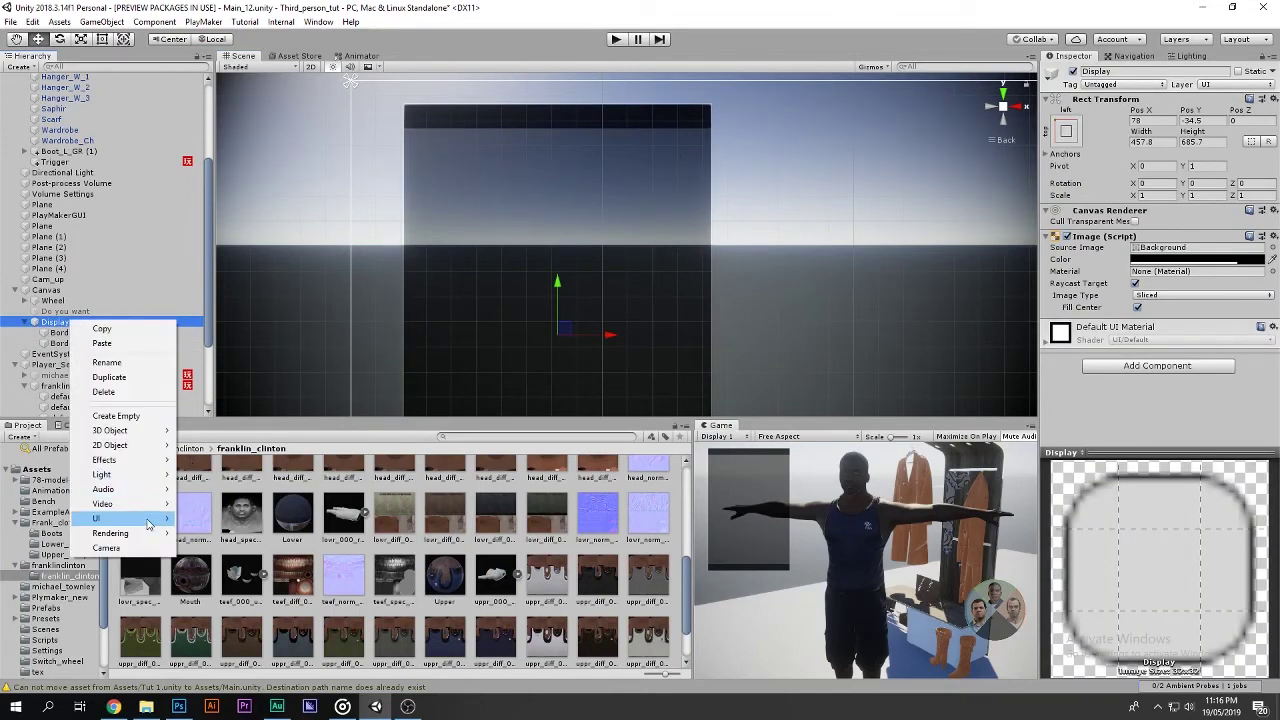
mouse_move(150, 520)
left_click(204, 298)
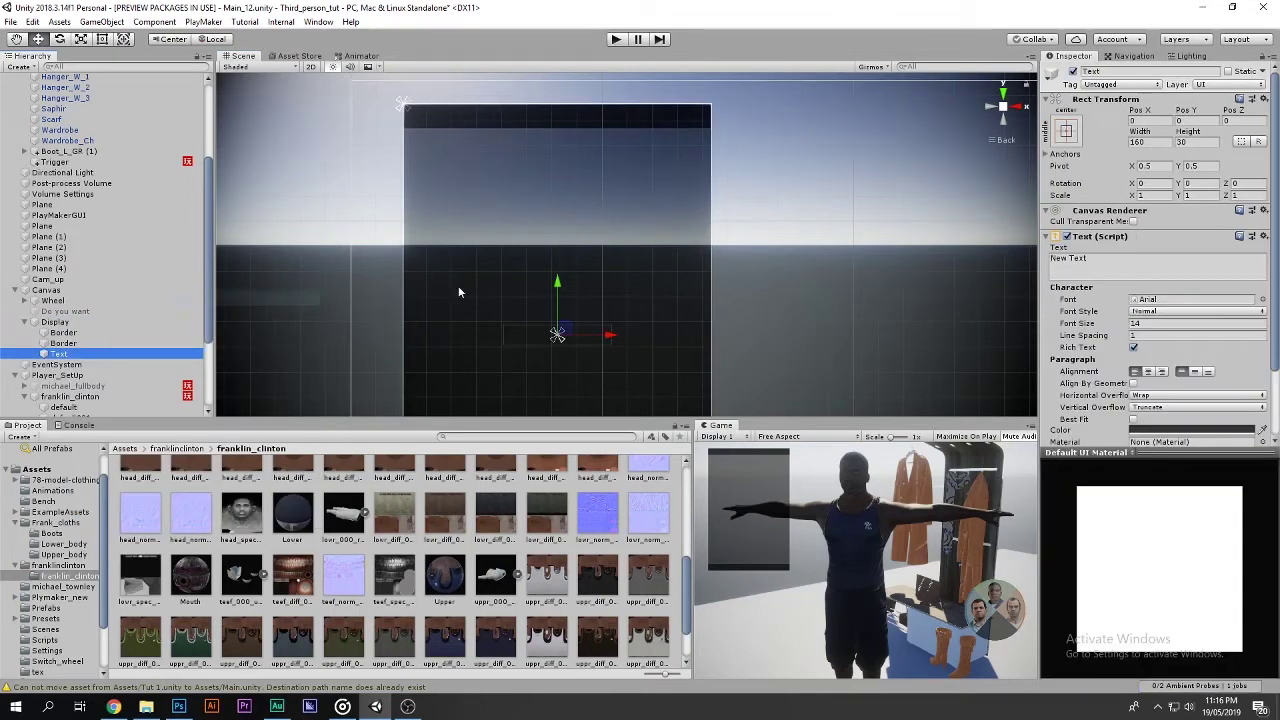
Move the new text to the panel's top-left and make its colour white.
left_click_drag(547, 352, 457, 150)
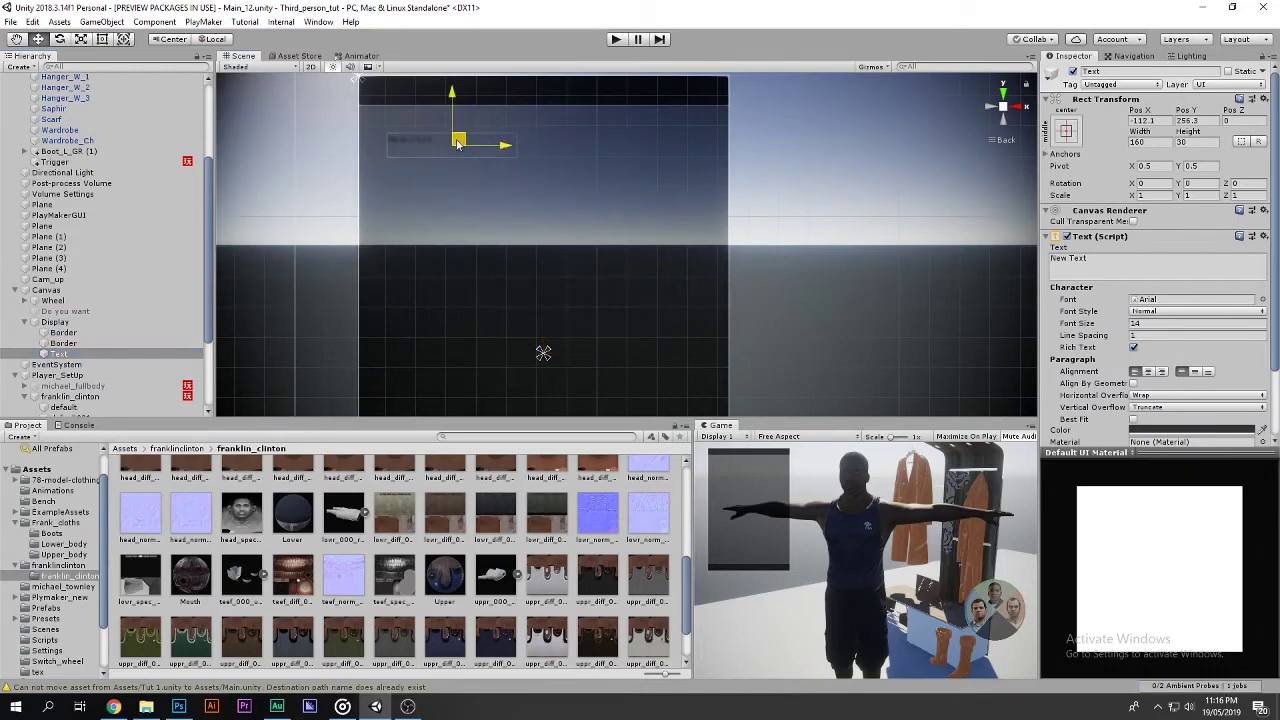
left_click(1110, 267)
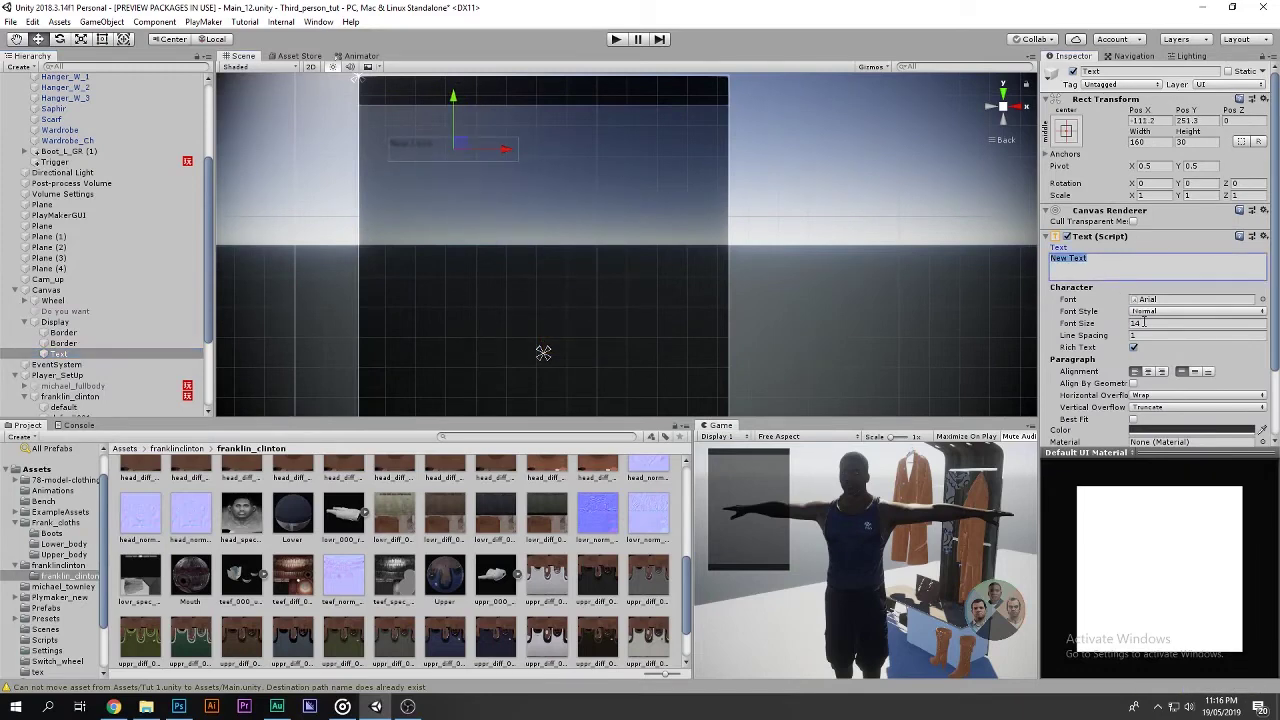
left_click(1168, 430)
left_click(47, 90)
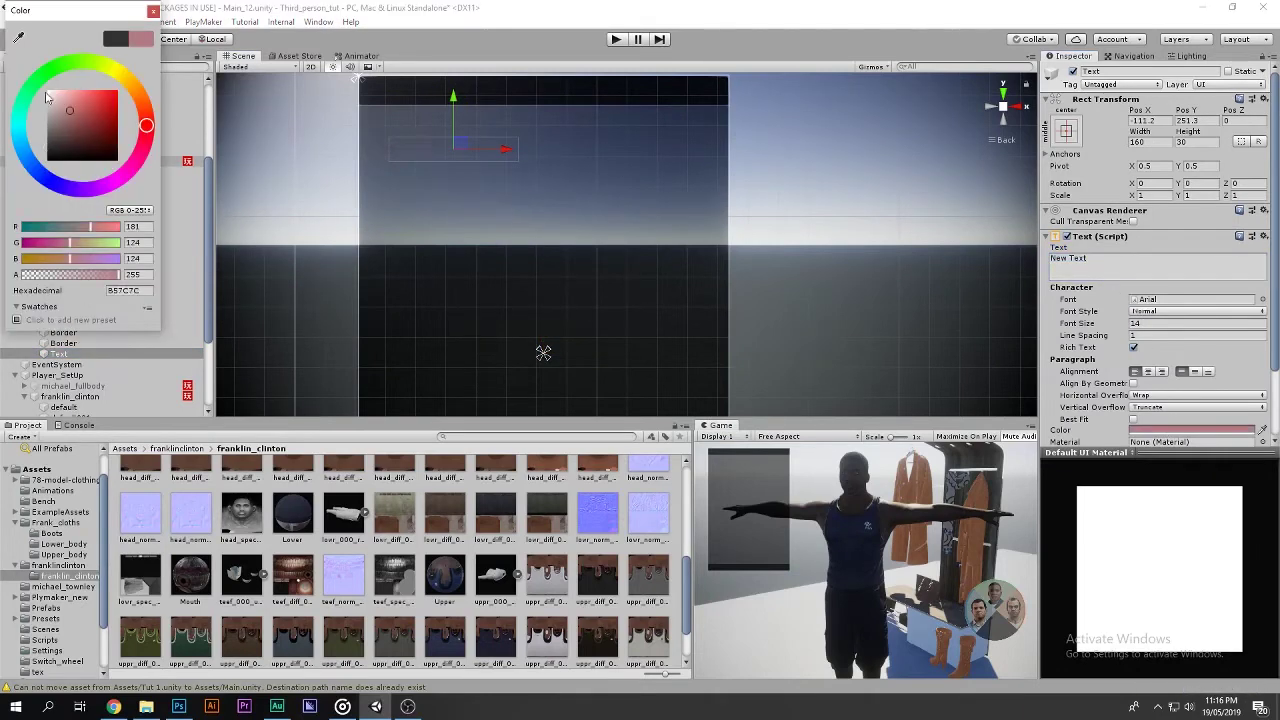
left_click(150, 12)
key("shift+space")
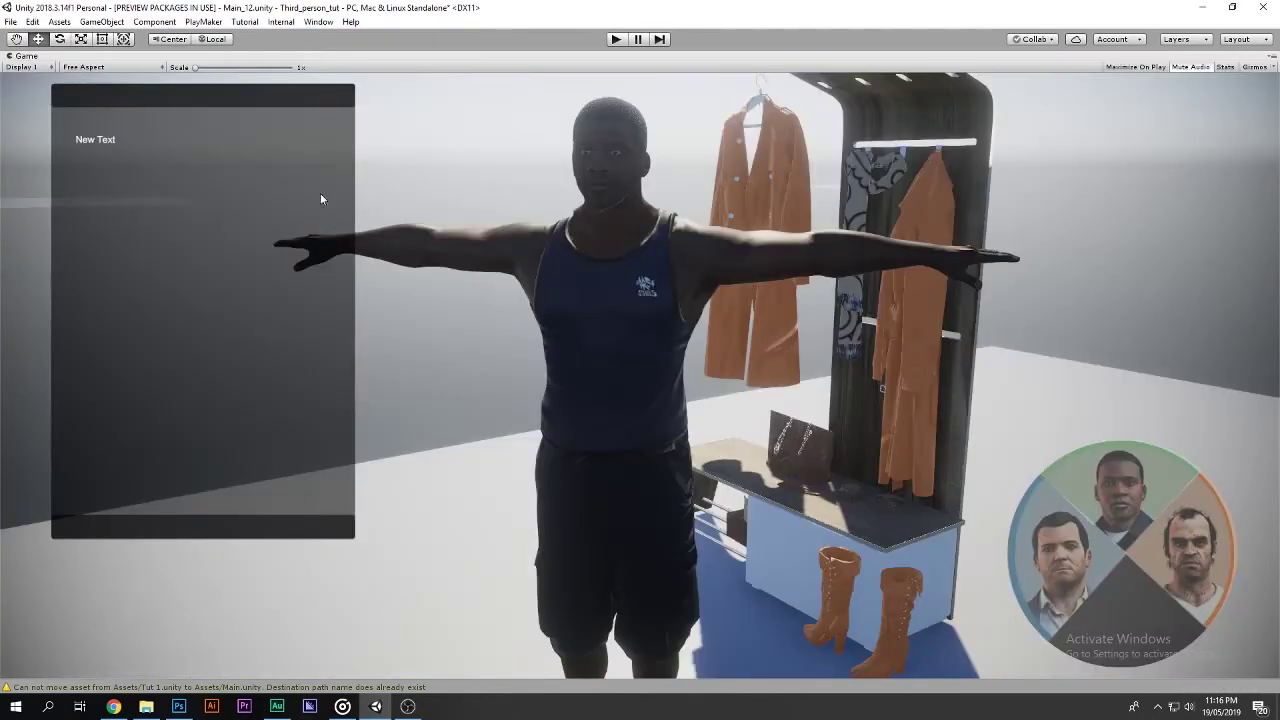
key("shift+space")
scroll(550, 291, "up", 3)
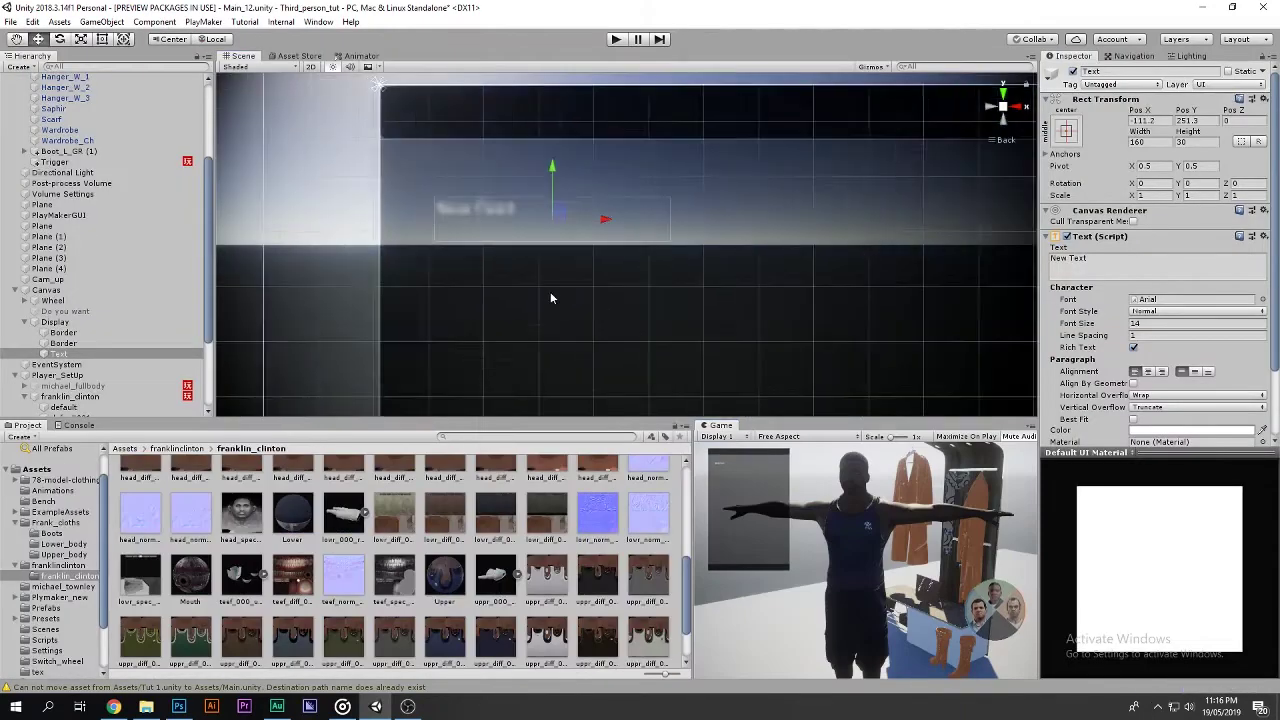
mouse_move(550, 291)
middle_mouse_down()
mouse_move(768, 261)
mouse_move(672, 278)
middle_mouse_up()
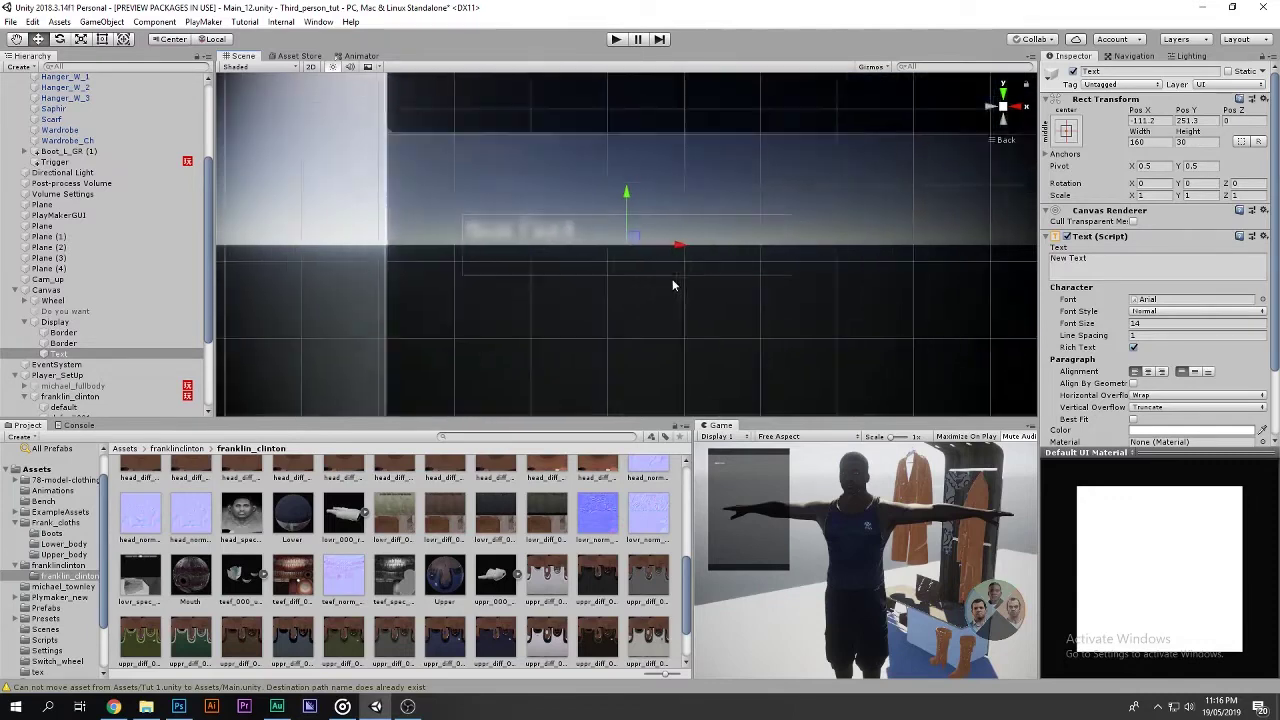
left_click(708, 514)
scroll(517, 228, "down", 2)
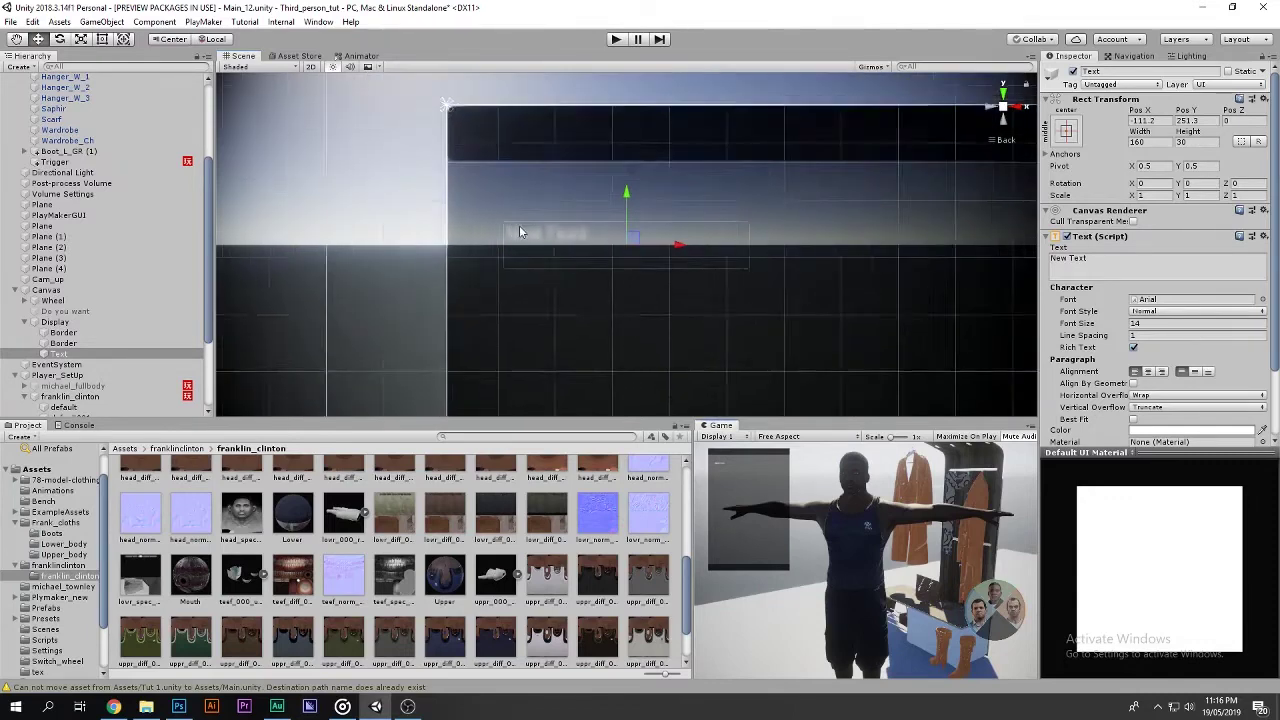
scroll(344, 209, "down", 2)
Widen the text box across the panel and try a font size of 48.
key("t")
left_click_drag(543, 235, 848, 266)
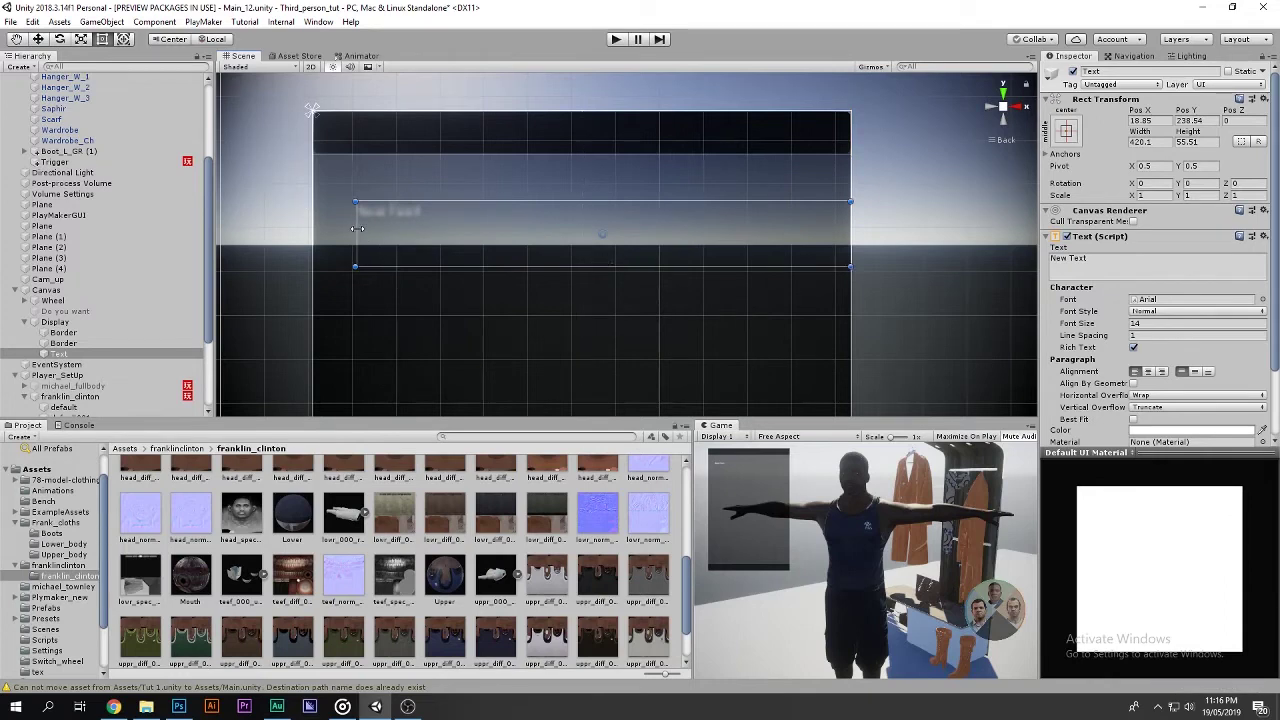
left_click_drag(357, 228, 315, 230)
key("q")
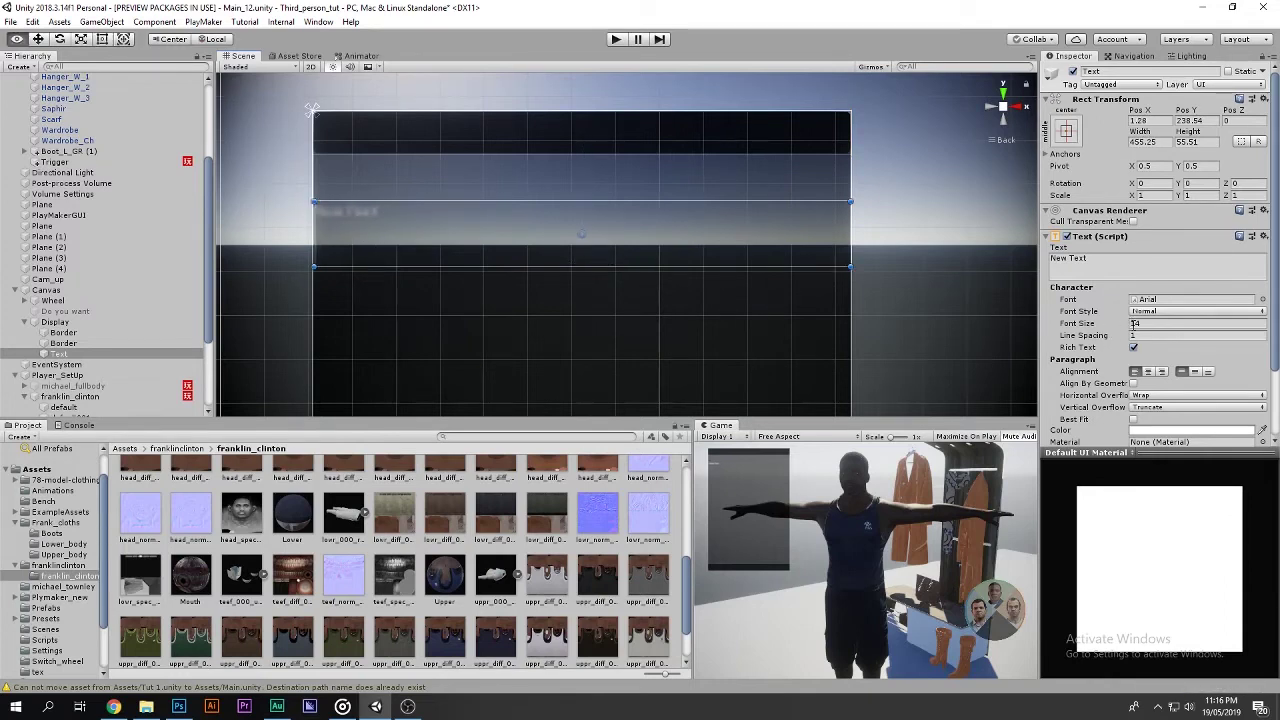
left_click_drag(1130, 326, 1220, 326)
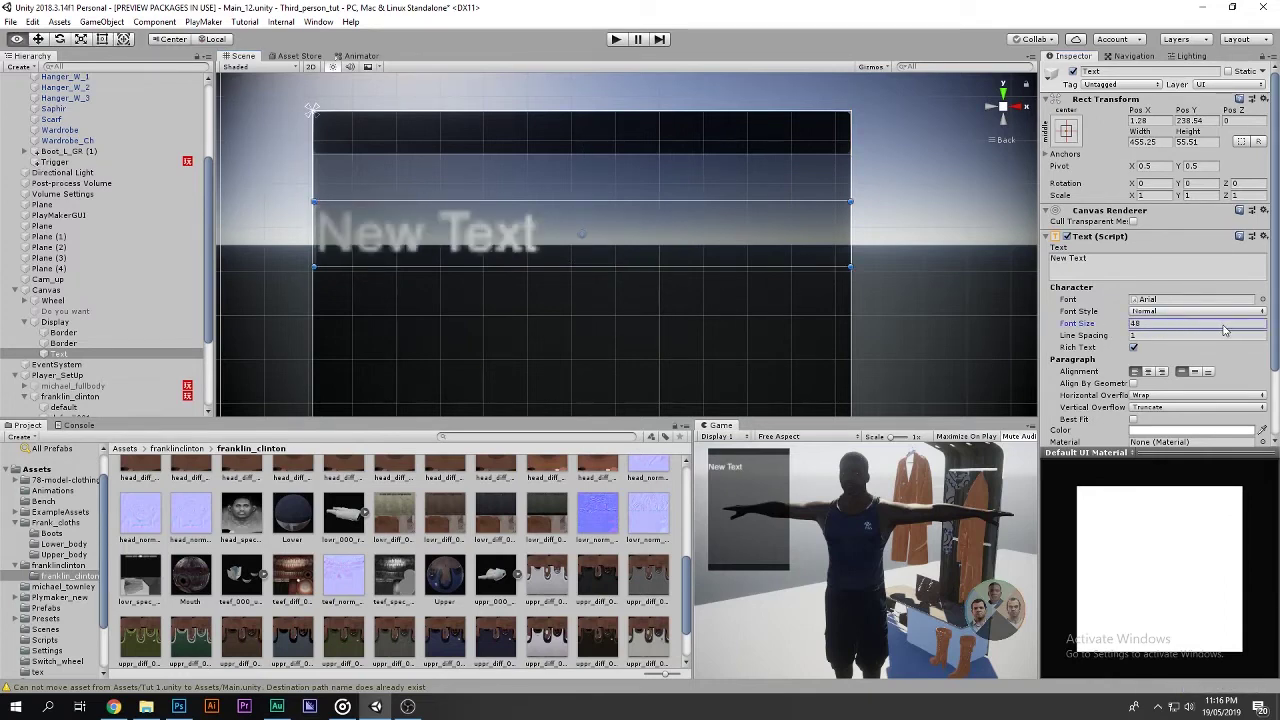
key("shift+space")
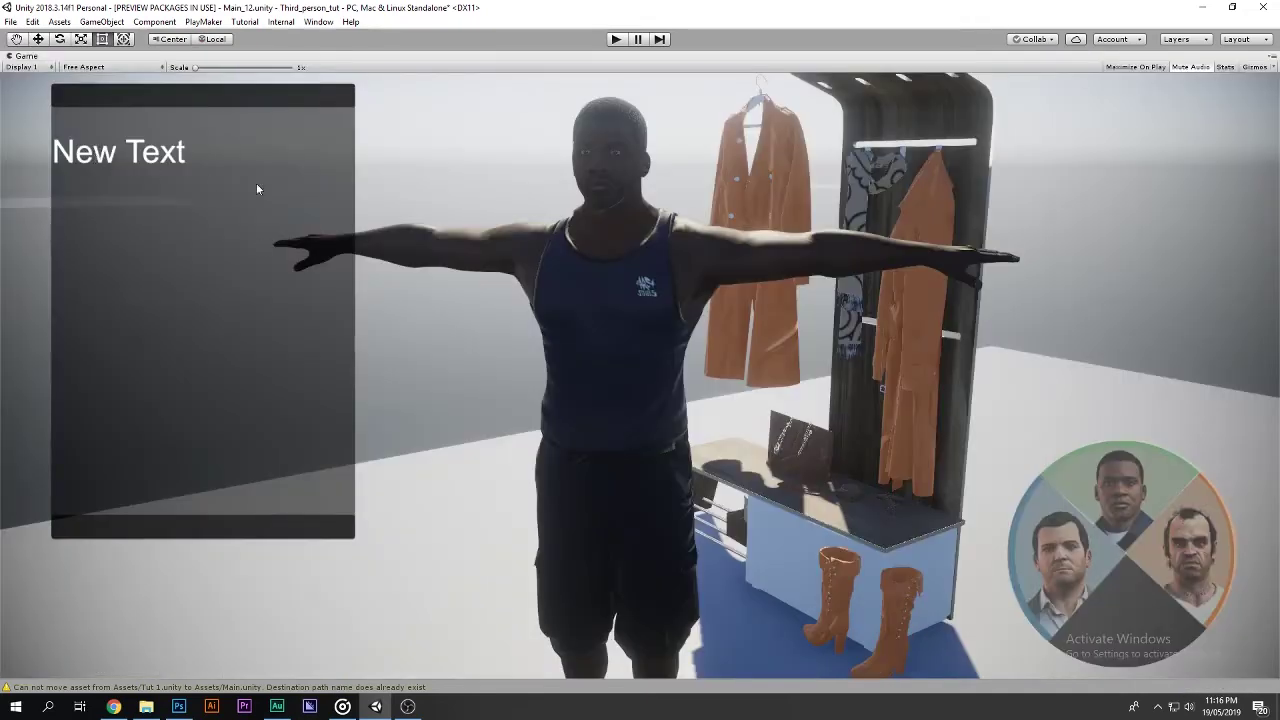
key("shift+space")
Set font size 32 and fit the 455-wide text box near the panel top.
left_click(1130, 325)
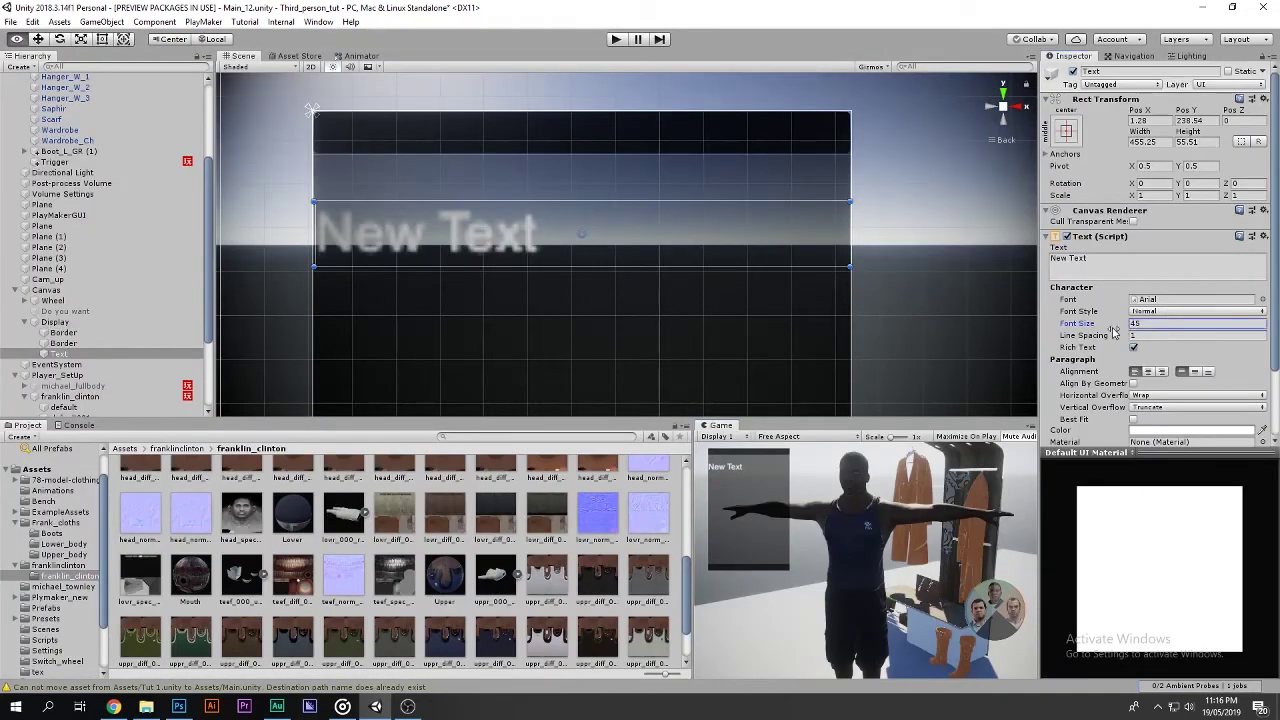
left_click_drag(1113, 331, 1068, 338)
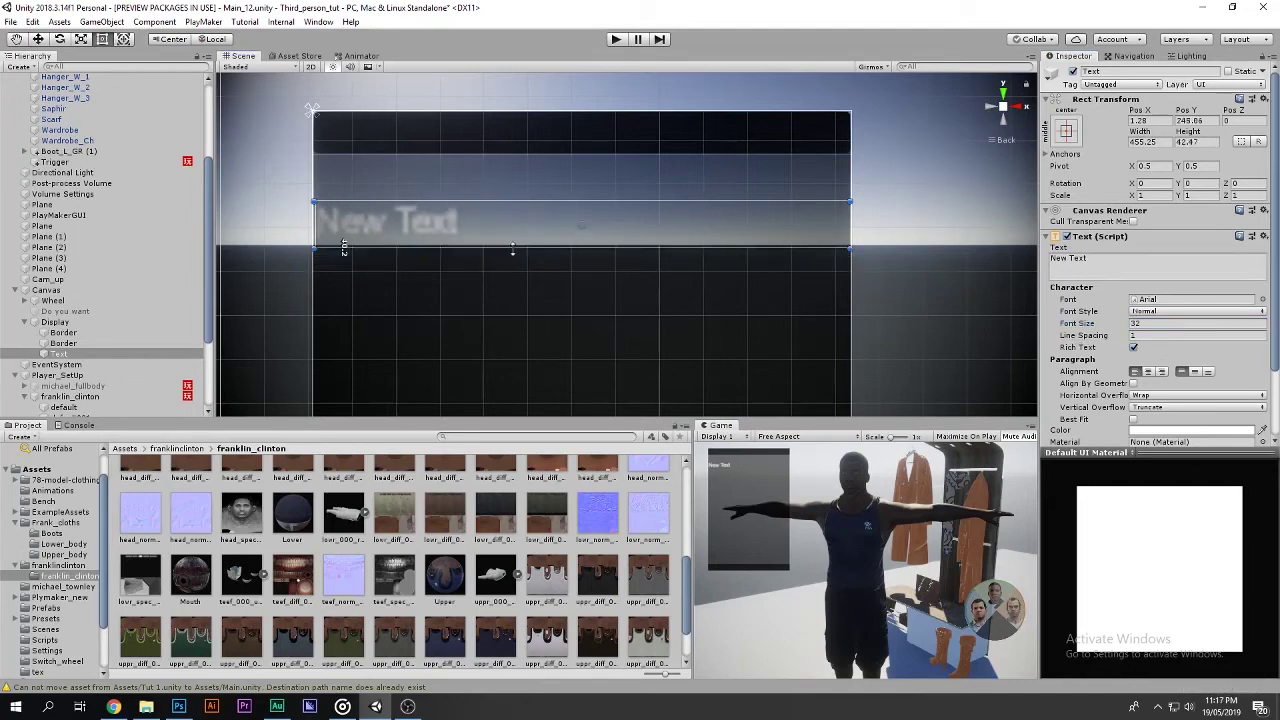
left_click_drag(506, 266, 517, 248)
key("w")
left_click_drag(584, 173, 584, 139)
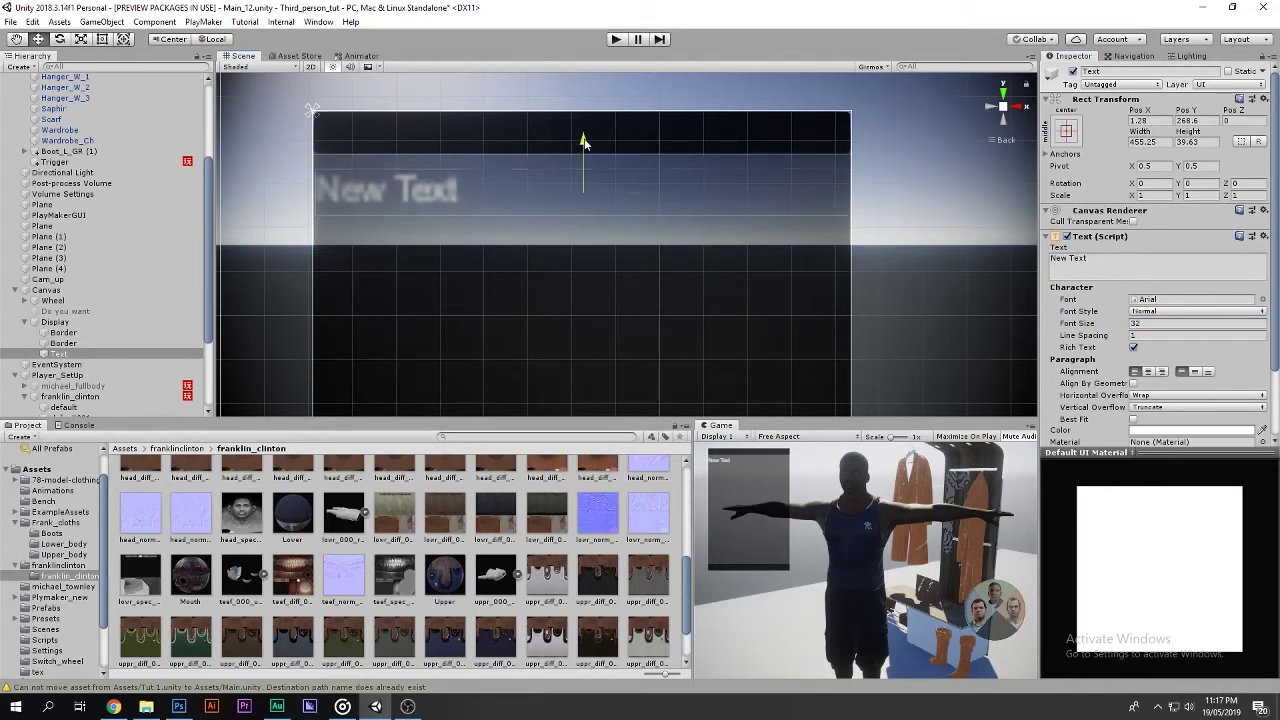
key("t")
left_click_drag(574, 212, 576, 251)
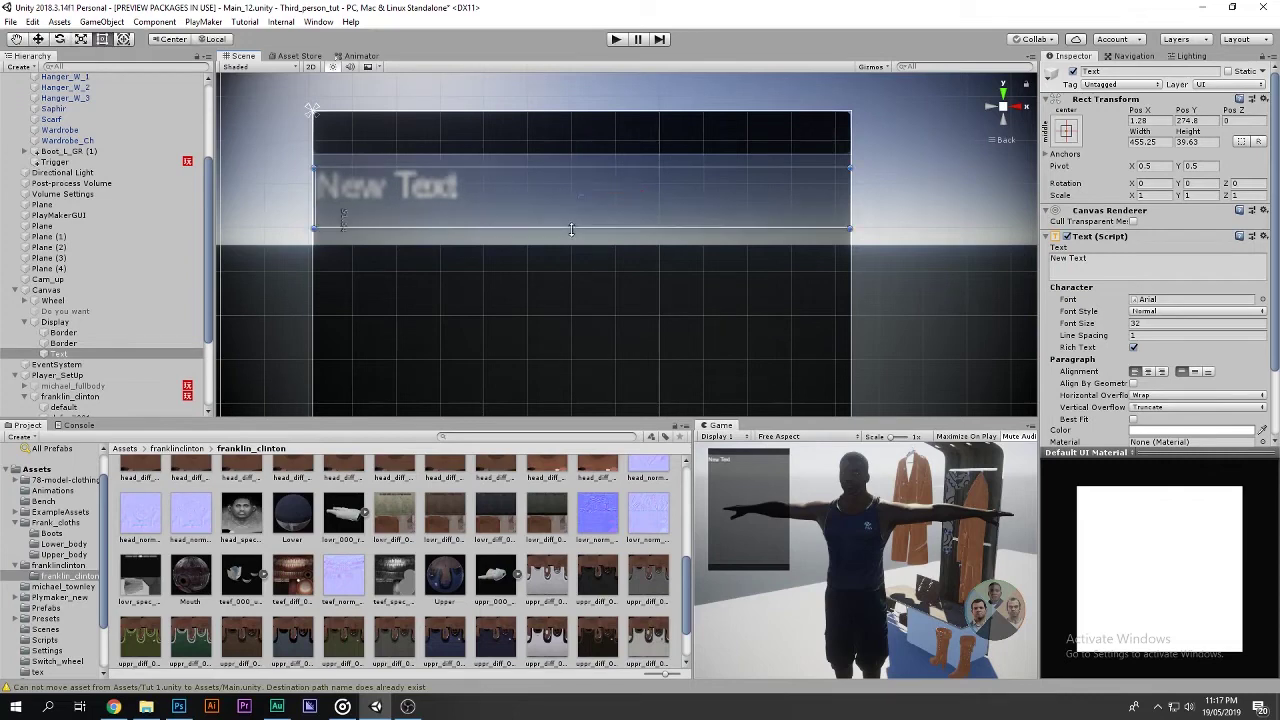
Replace the placeholder New Text with UPPER_BODY.
left_click(1103, 259)
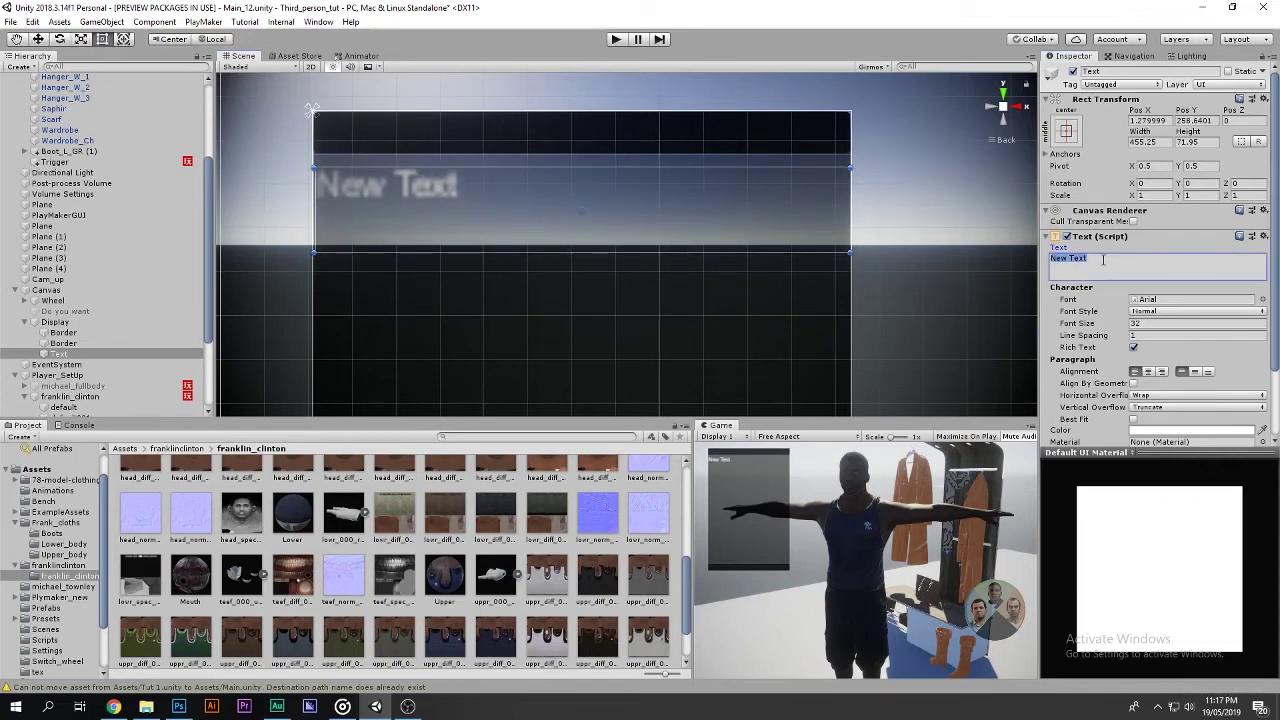
type("UPPE")
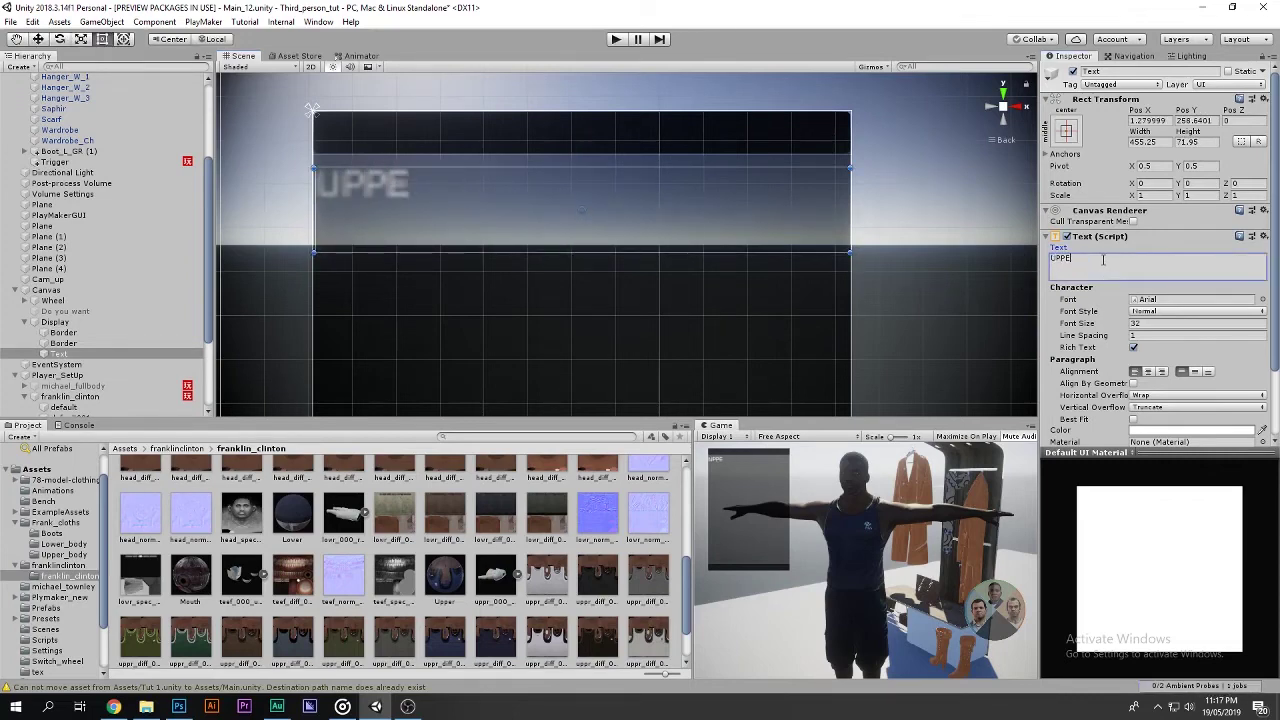
type("R")
key("BackSpace")
key("BackSpace")
key("BackSpace")
type("E")
key("BackSpace")
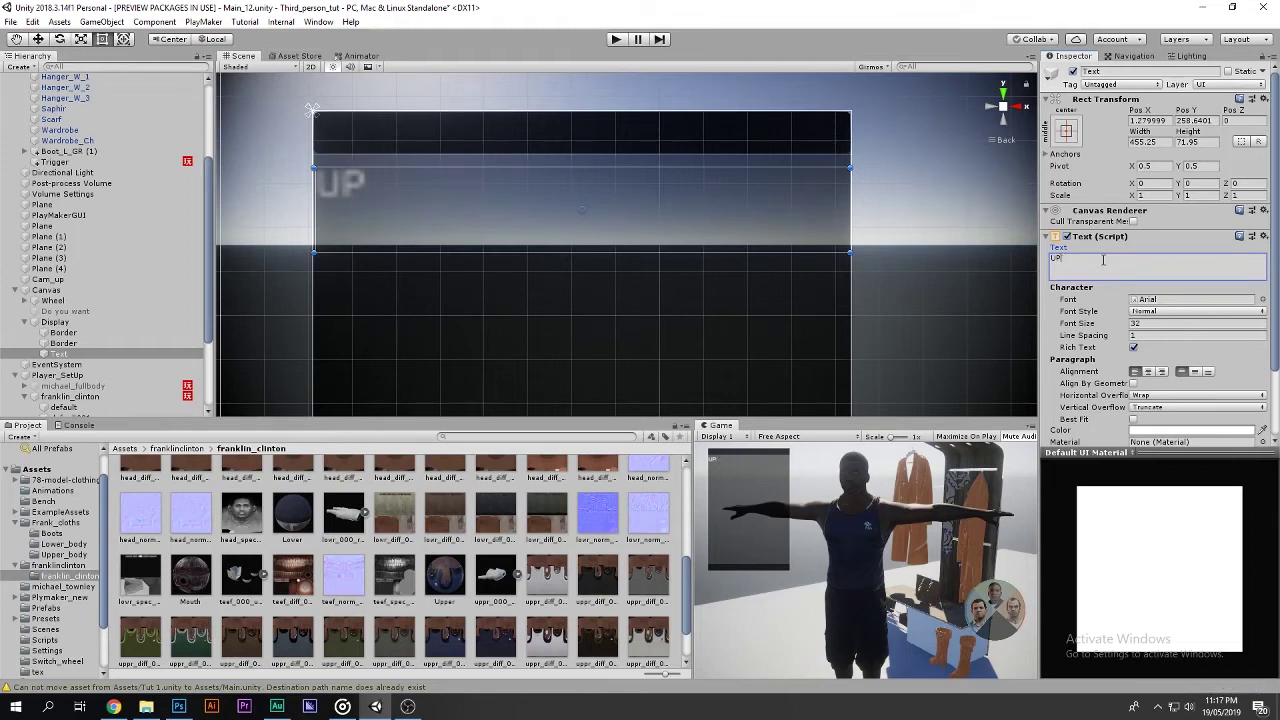
type("PER")
key("BackSpace")
key("BackSpace")
type("ER_")
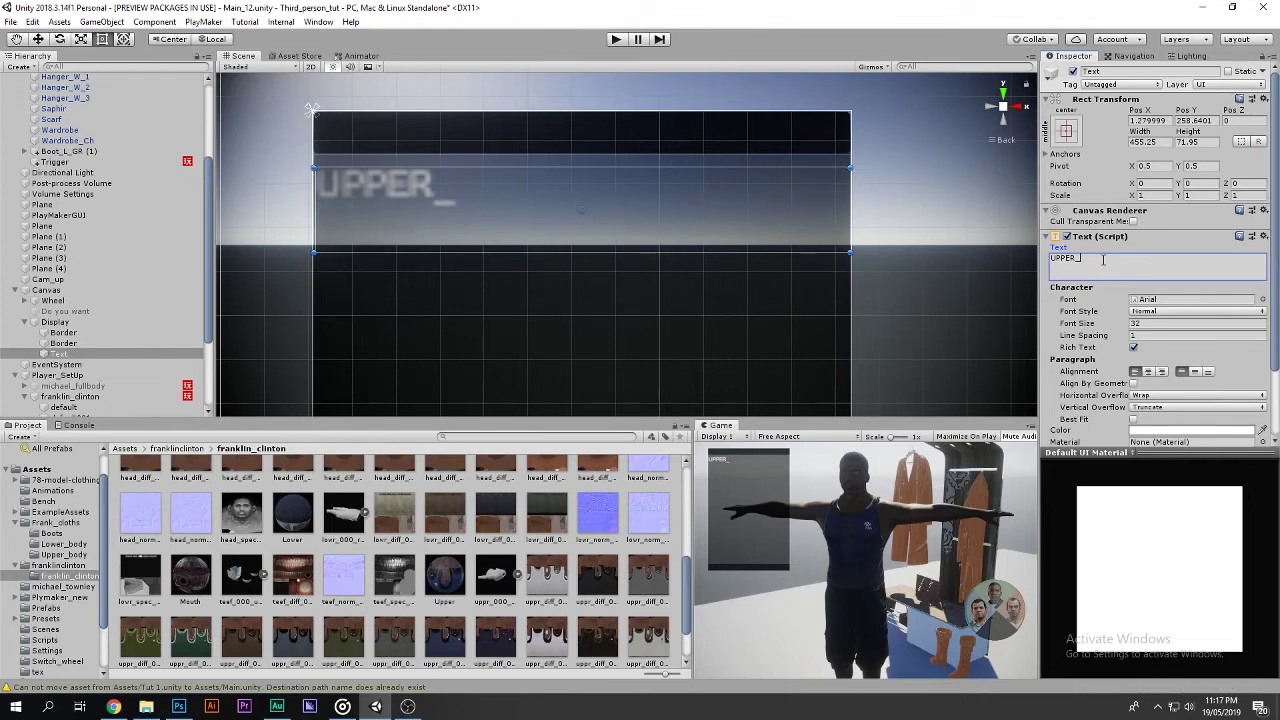
type("BODY")
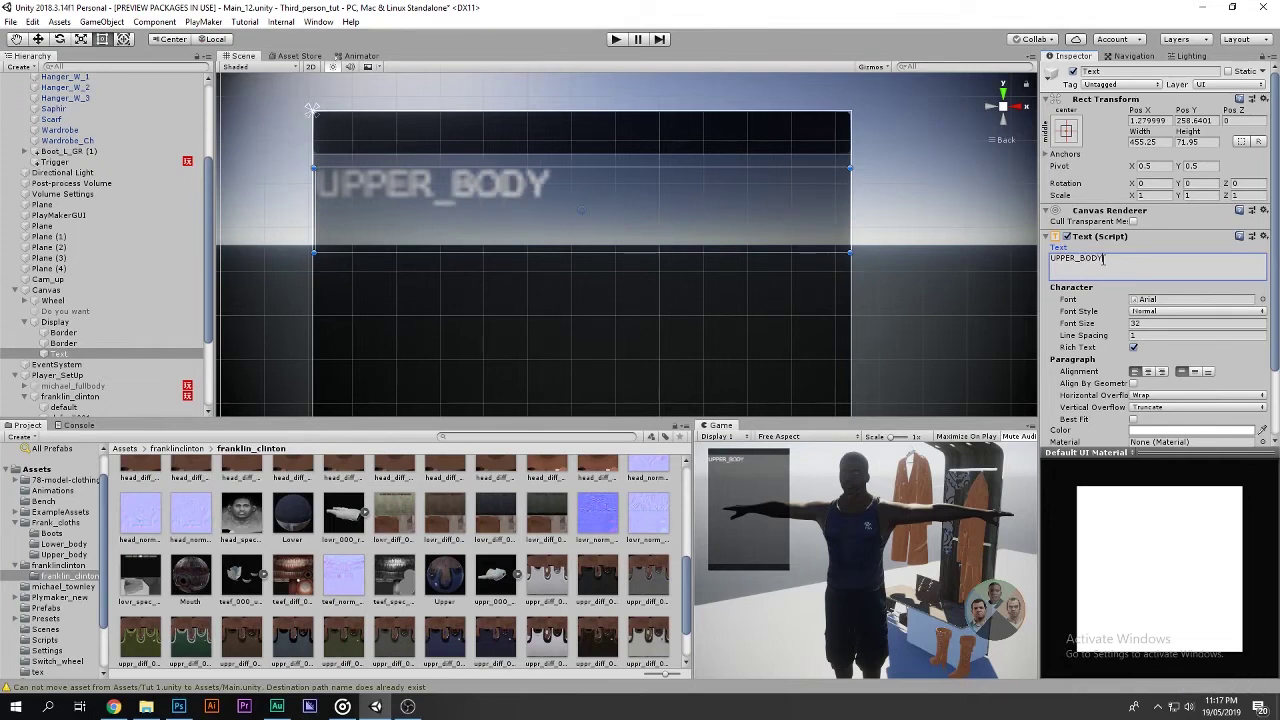
Preview the heading in the Game view and settle its font size at 43, fitting the box.
double_click(720, 425)
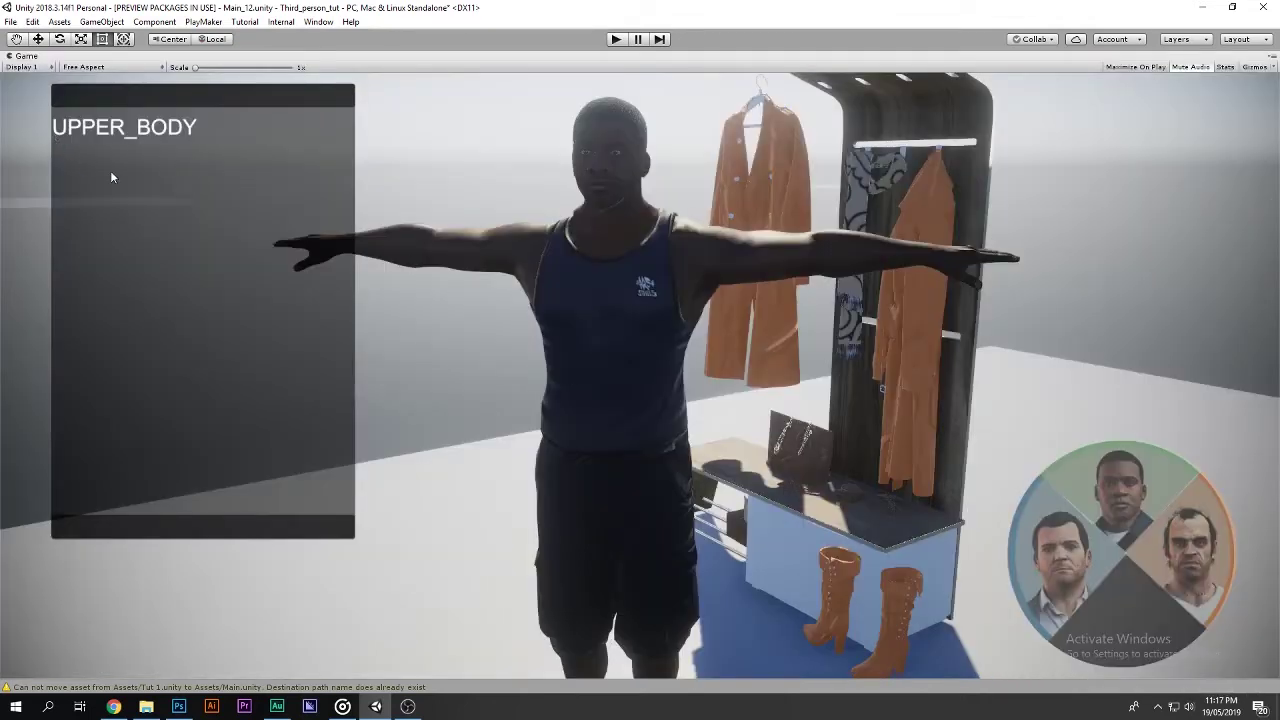
double_click(25, 56)
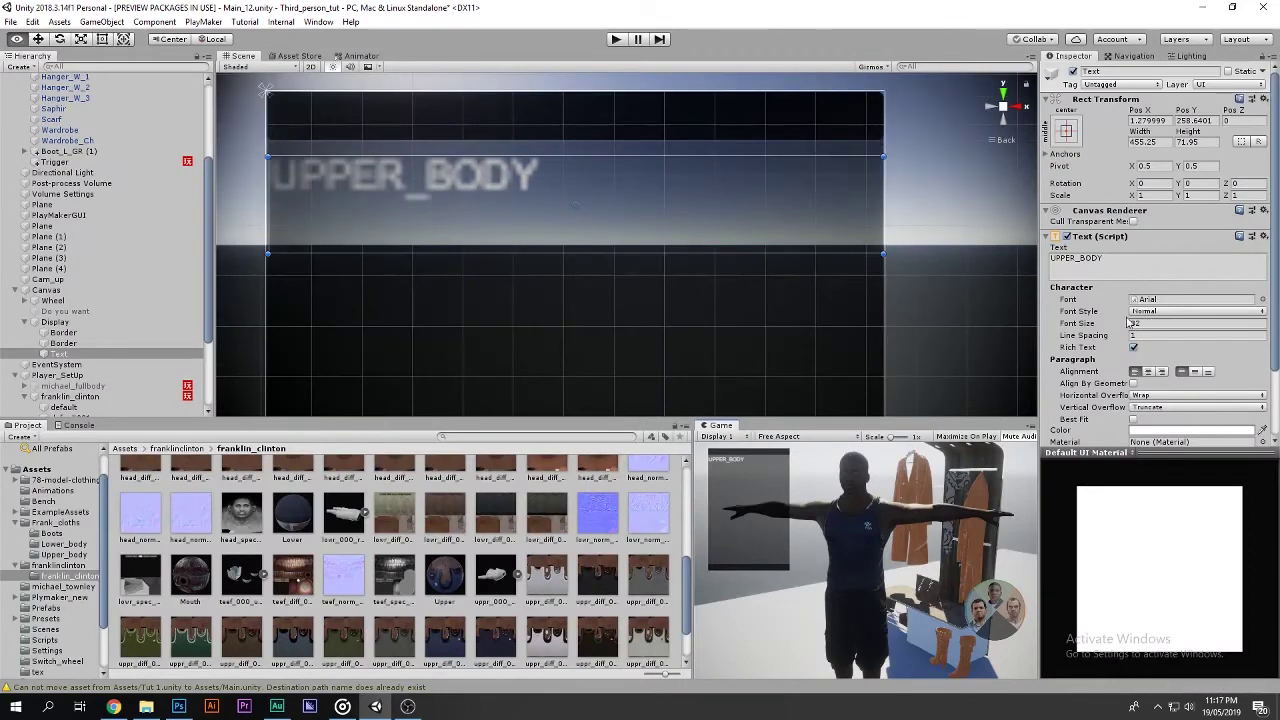
left_click_drag(1128, 327, 1196, 330)
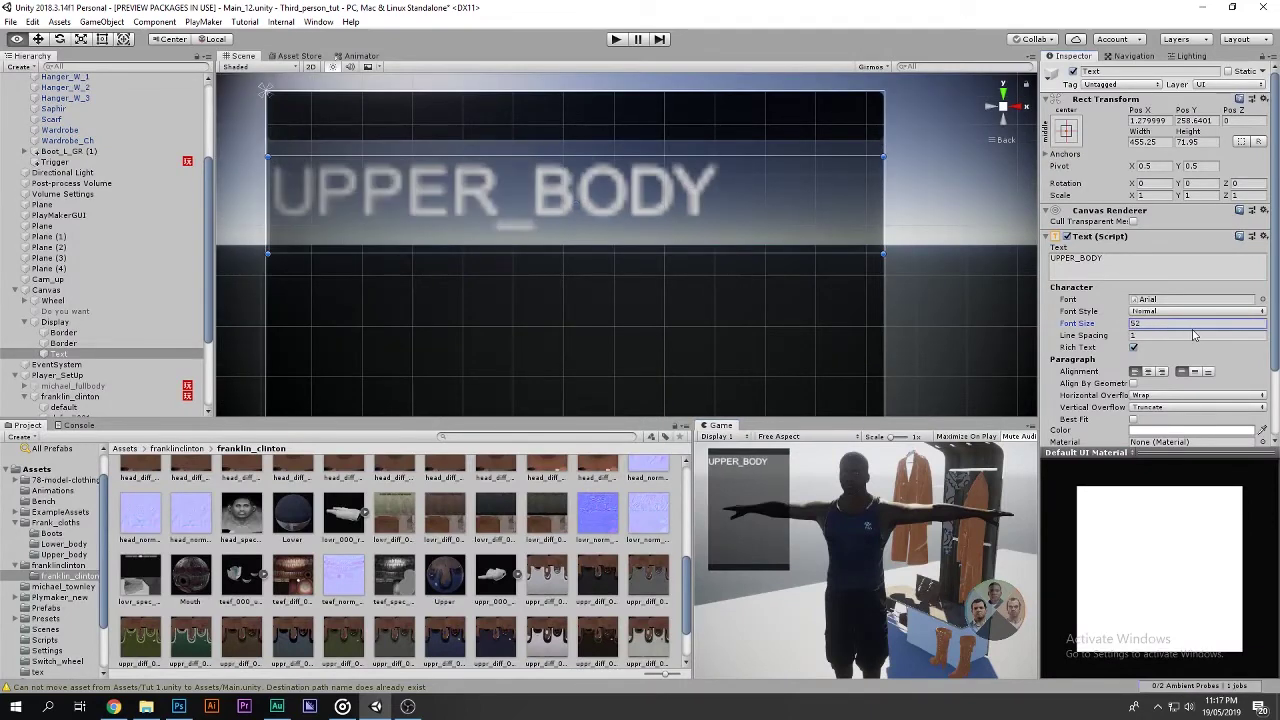
double_click(720, 425)
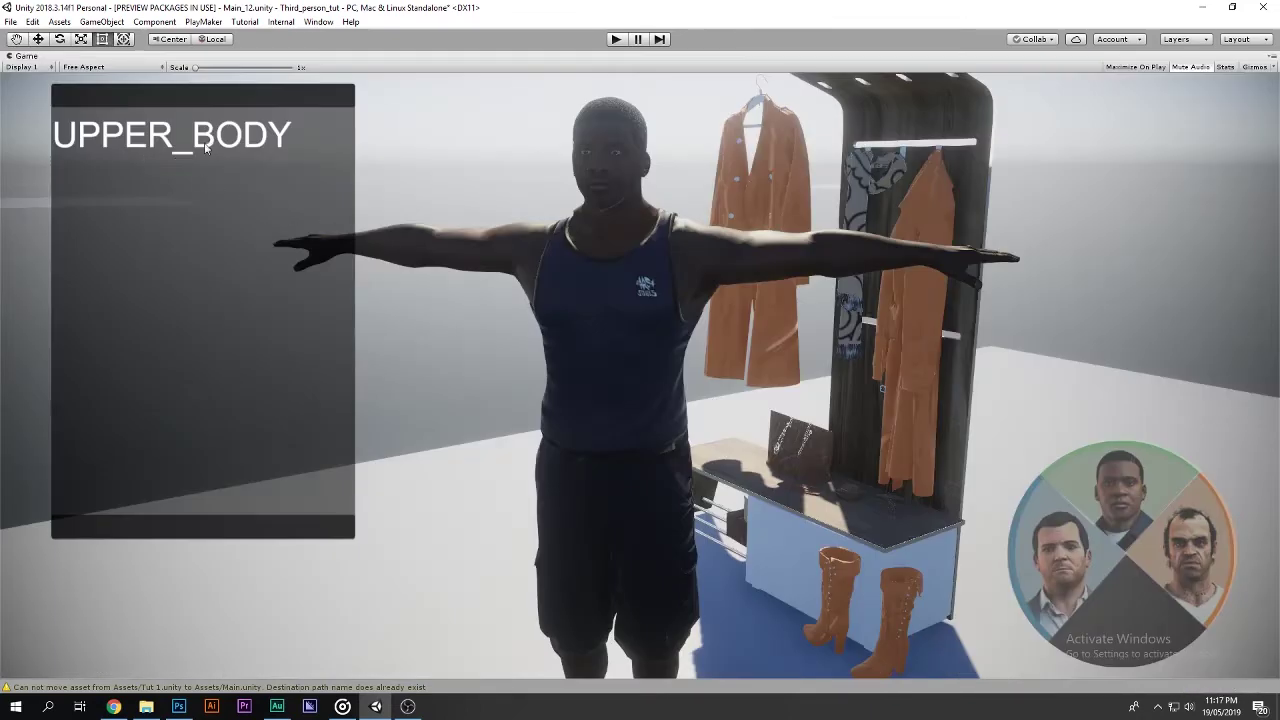
key("shift+space")
scroll(454, 239, "down", 2)
scroll(442, 252, "down", 2)
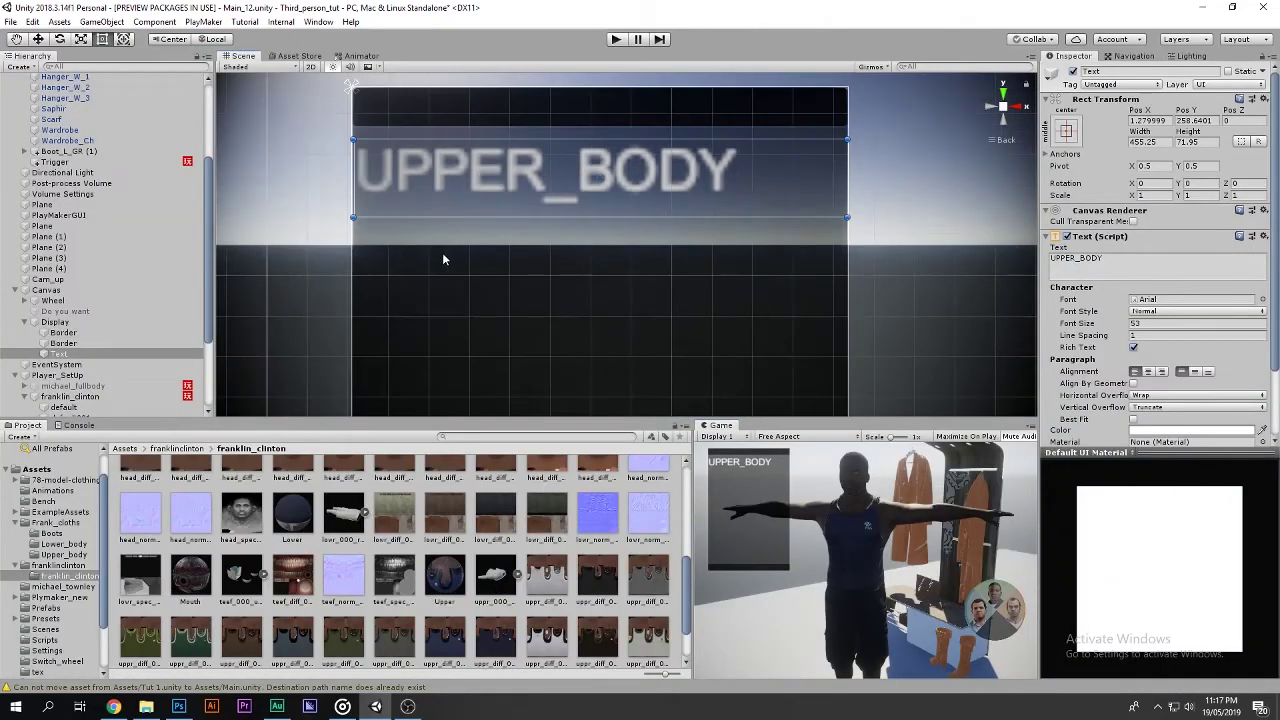
key("alt")
left_click_drag(1128, 325, 1100, 325)
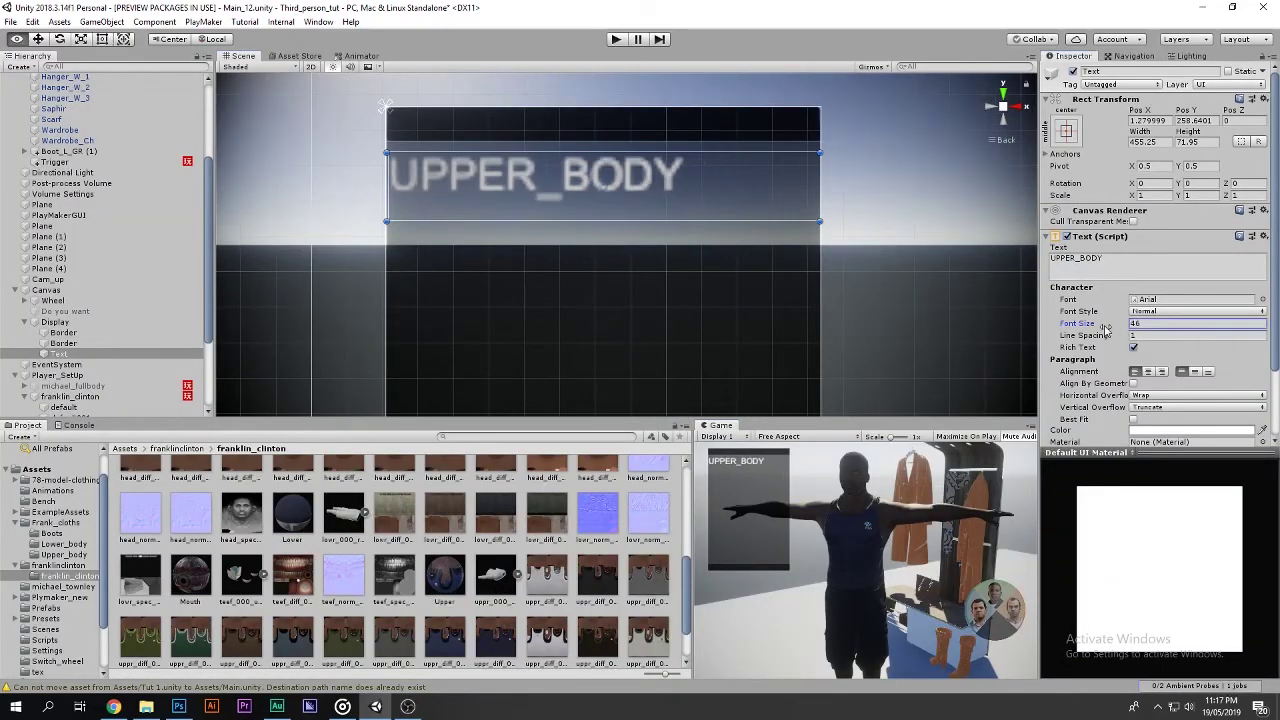
left_click_drag(603, 221, 612, 196)
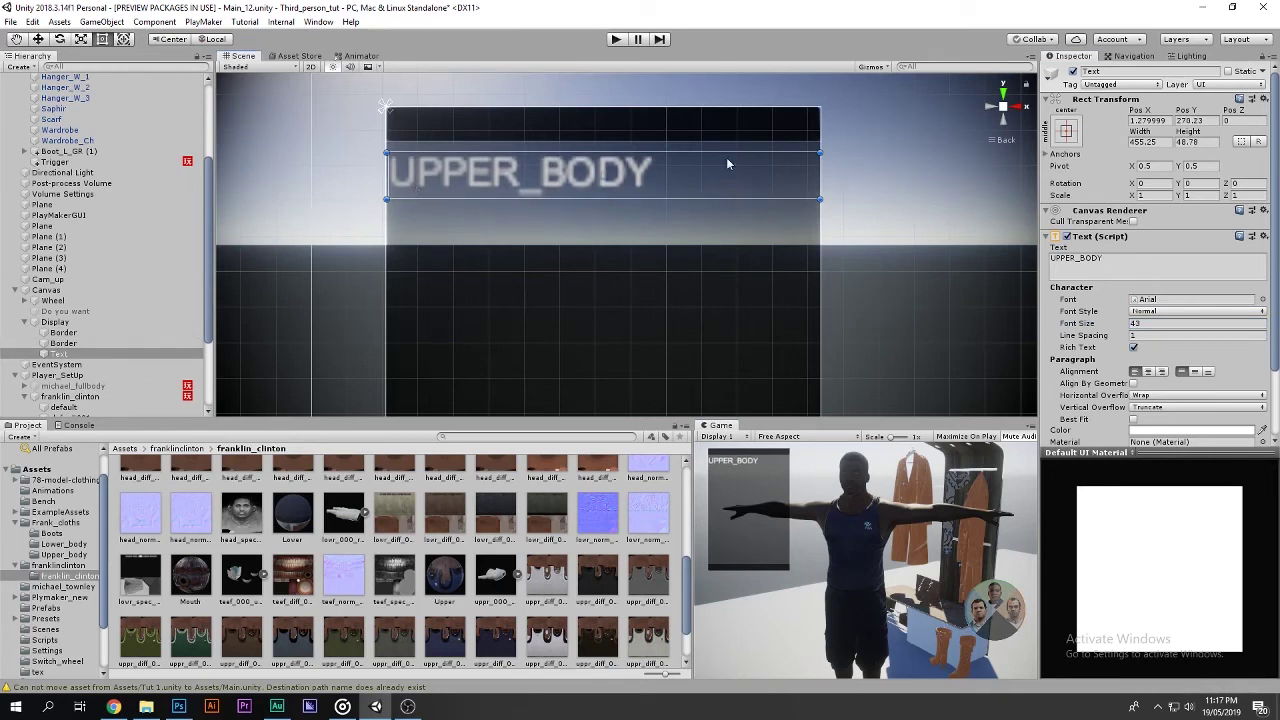
Rename the heading object to Upper and add a child Text element under it.
left_click(1125, 71)
type("U")
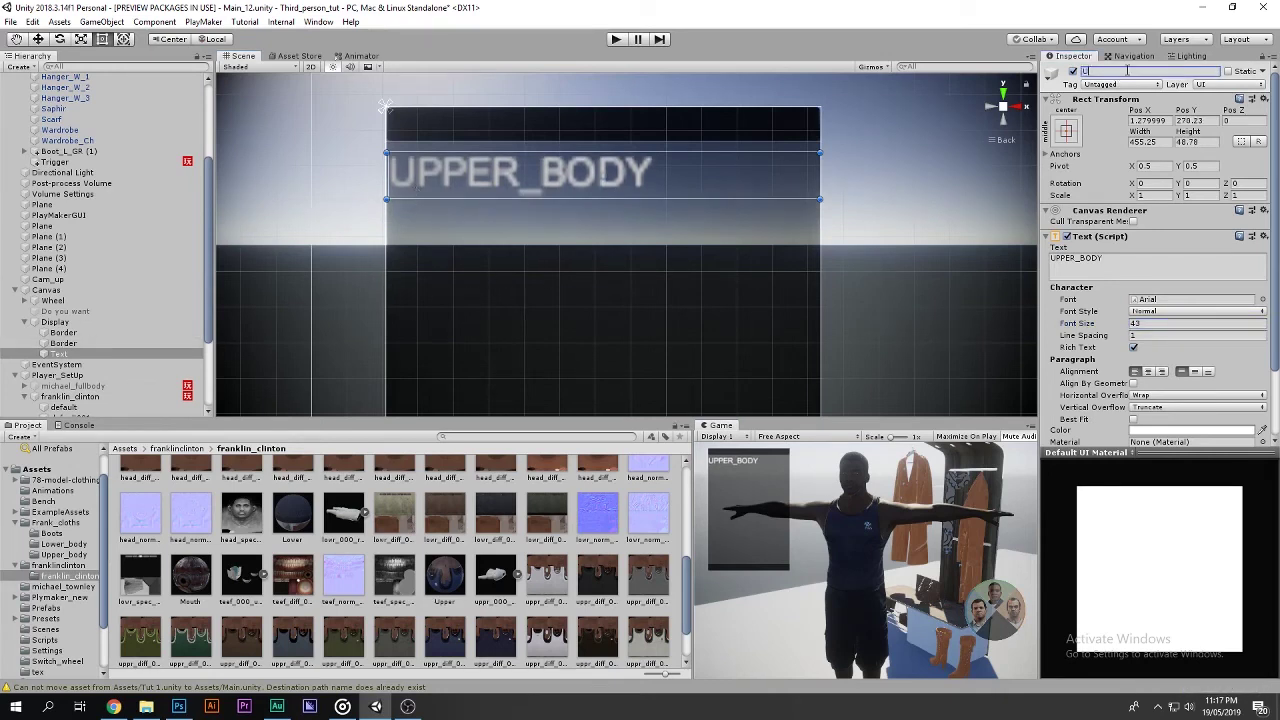
type("pper")
key("Return")
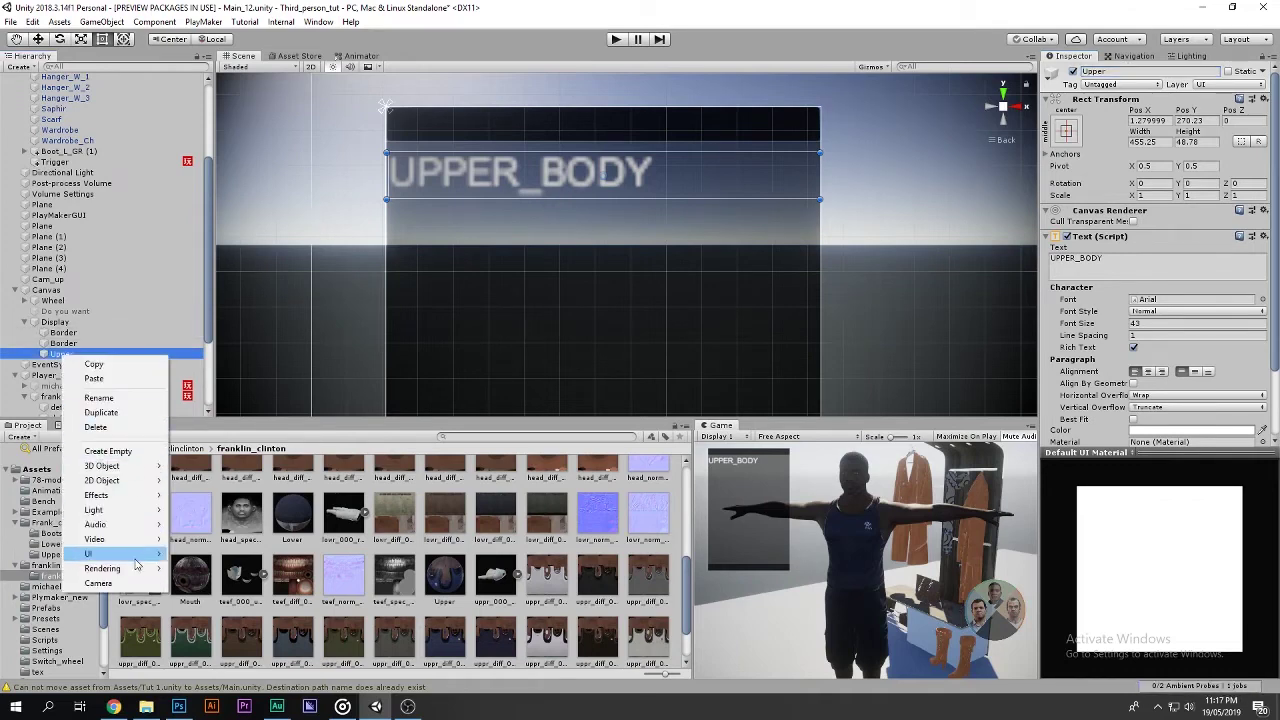
mouse_move(135, 555)
left_click(245, 333)
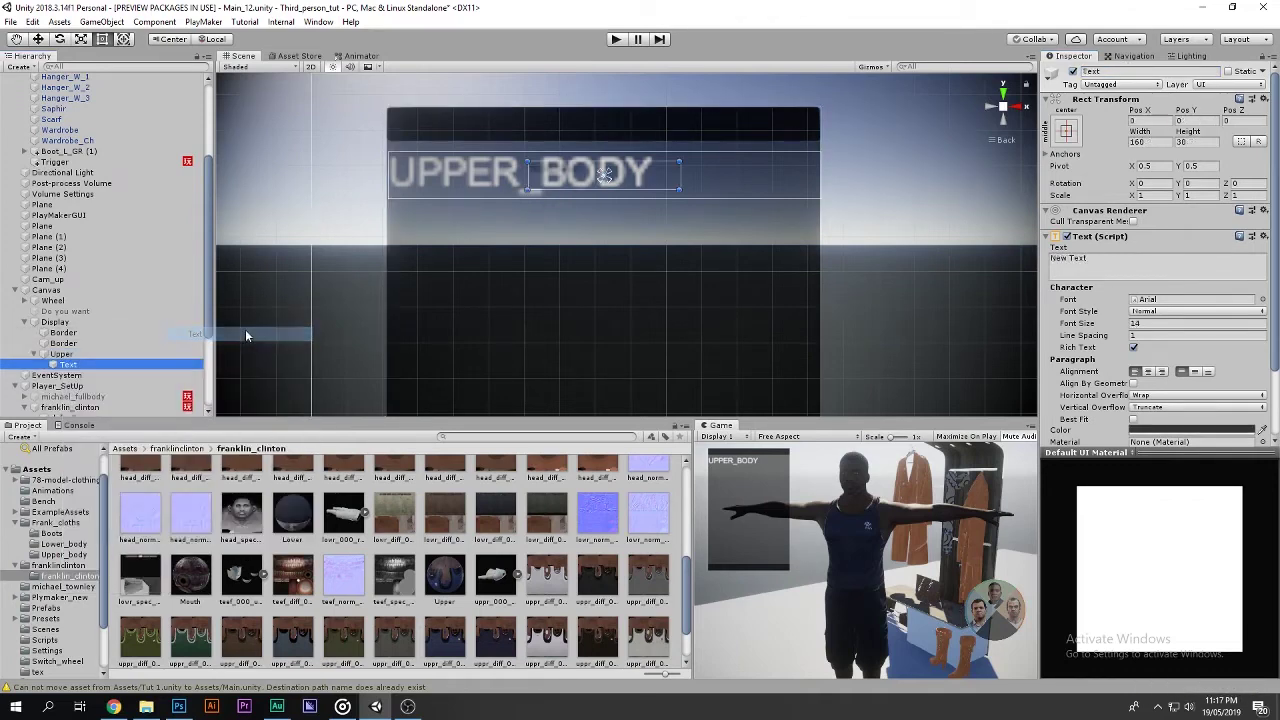
Place the new text below the heading on the left, make it white, and widen it.
scroll(437, 271, "down", 1)
scroll(585, 207, "down", 1)
left_click_drag(614, 174, 517, 217)
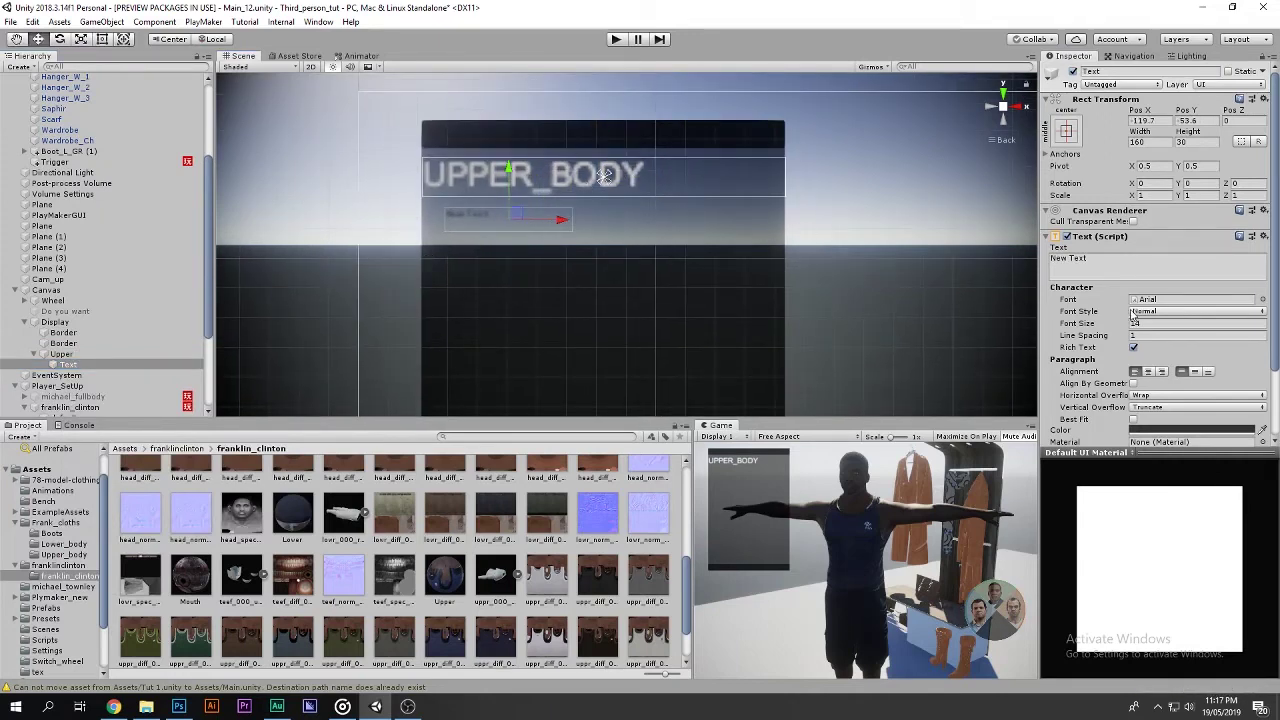
left_click(1157, 432)
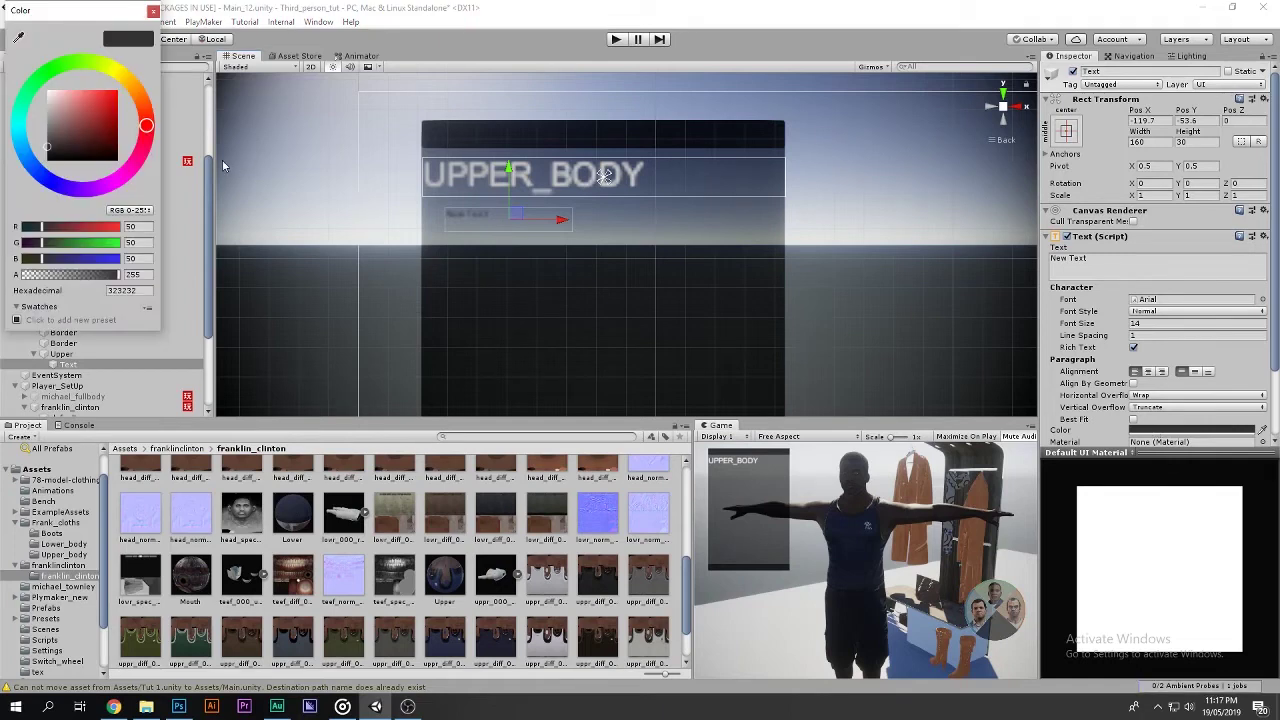
left_click_drag(48, 146, 30, 80)
left_click(153, 11)
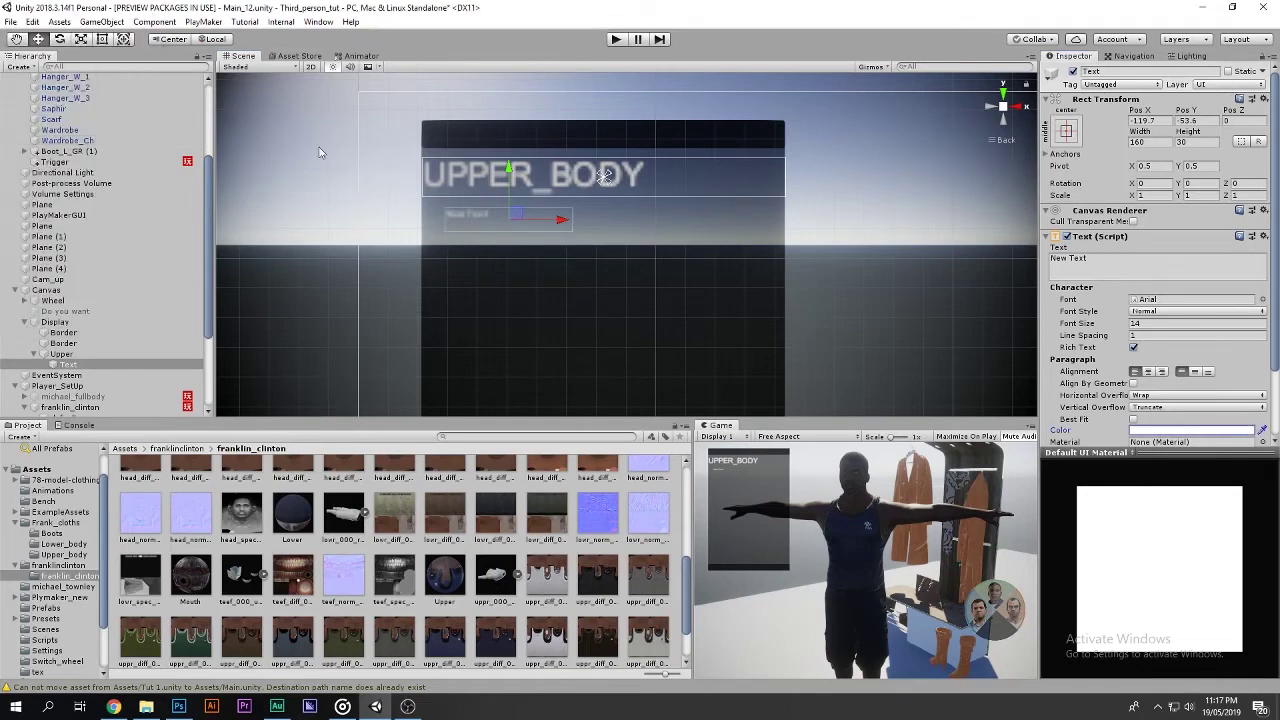
scroll(535, 225, "up", 5)
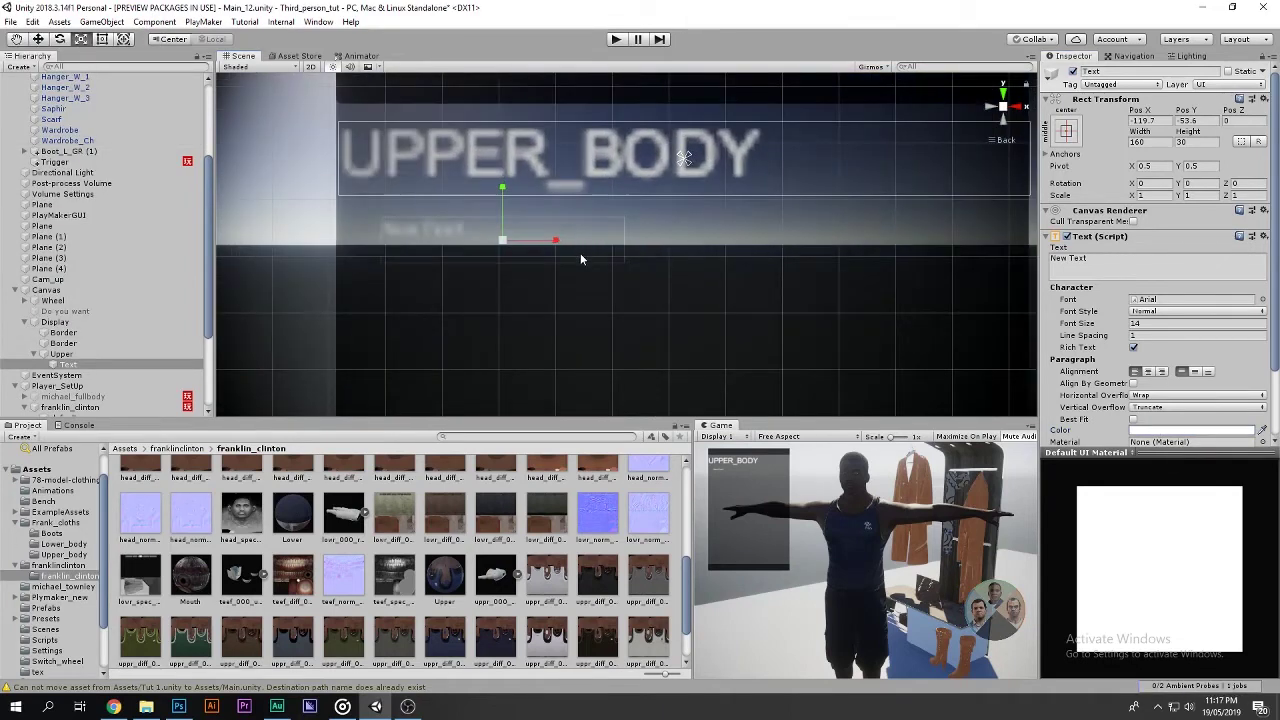
key("t")
left_click_drag(633, 274, 669, 274)
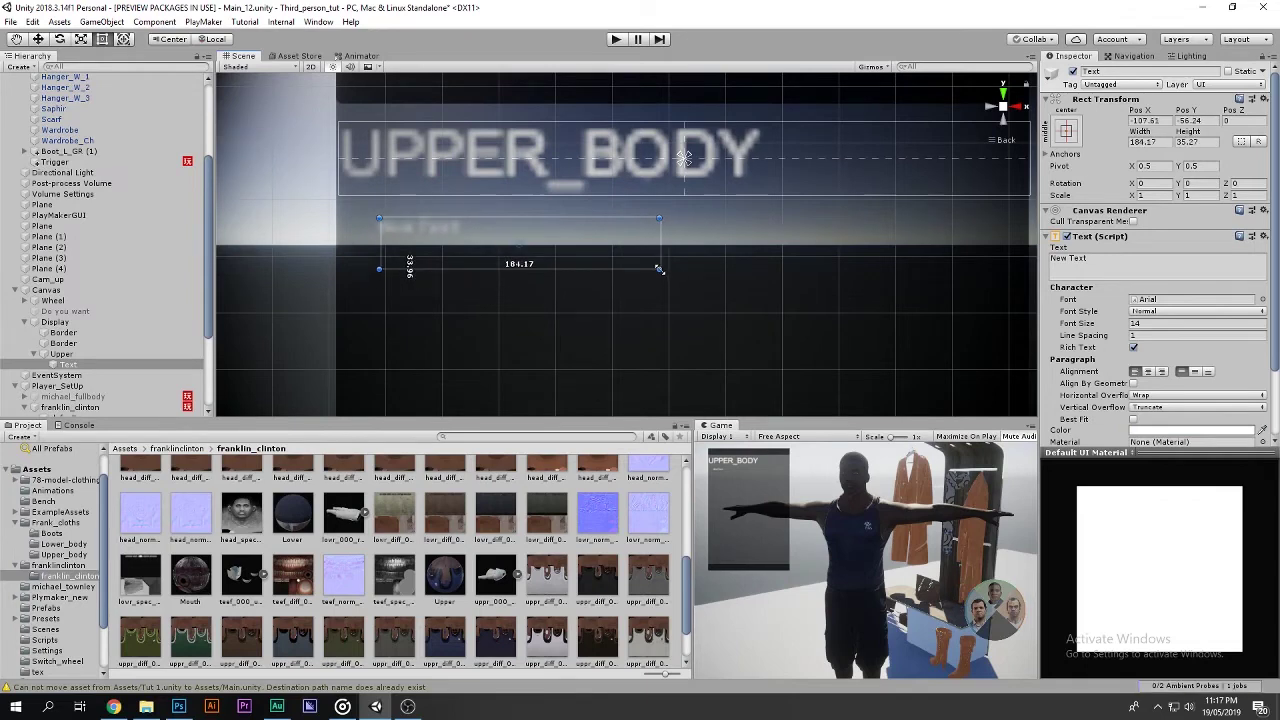
left_click(1114, 259)
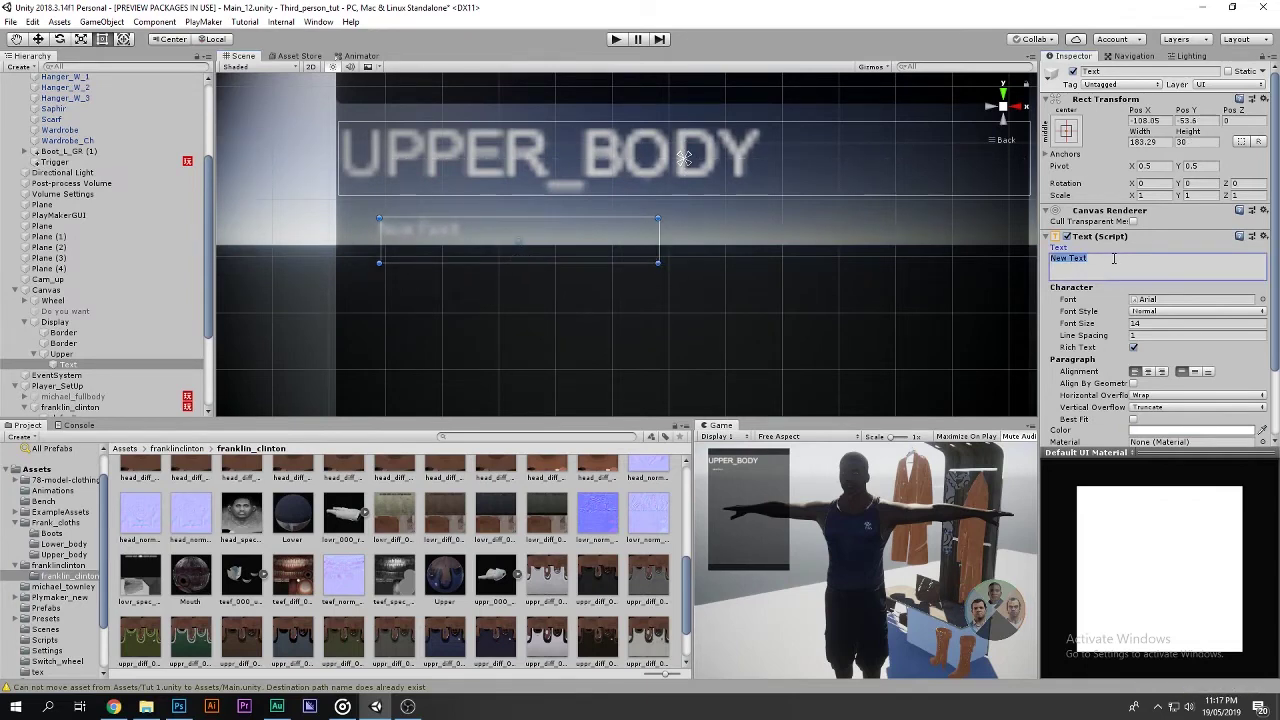
Make the label read BLUE at font size 27 and nudge it slightly right.
type("BLU")
type("E")
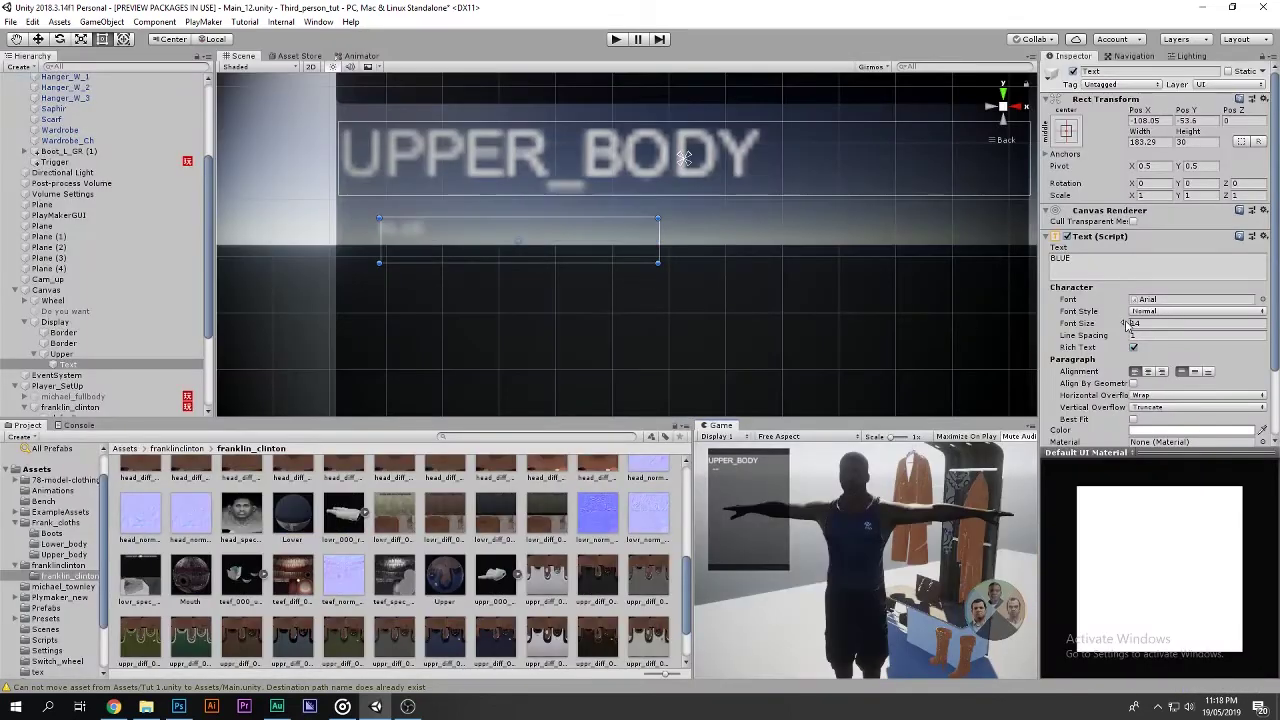
left_click(1178, 323)
type("83")
left_click_drag(1102, 325, 1120, 323)
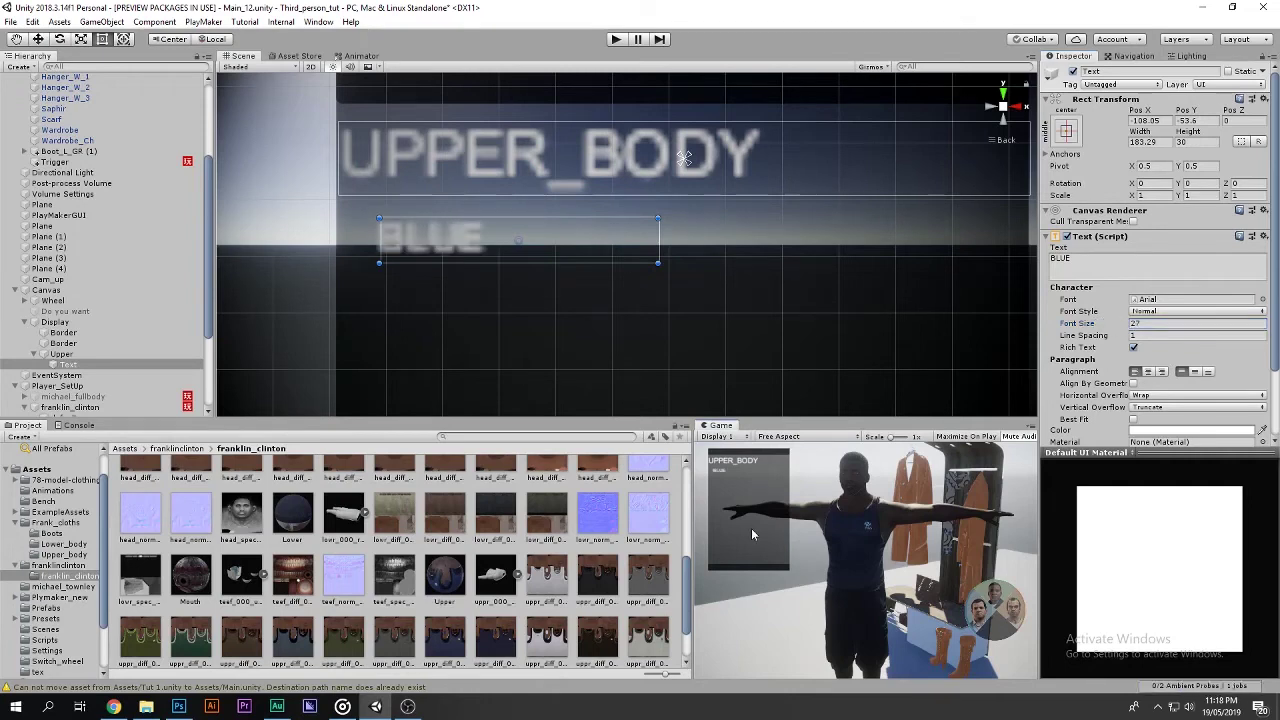
key("w")
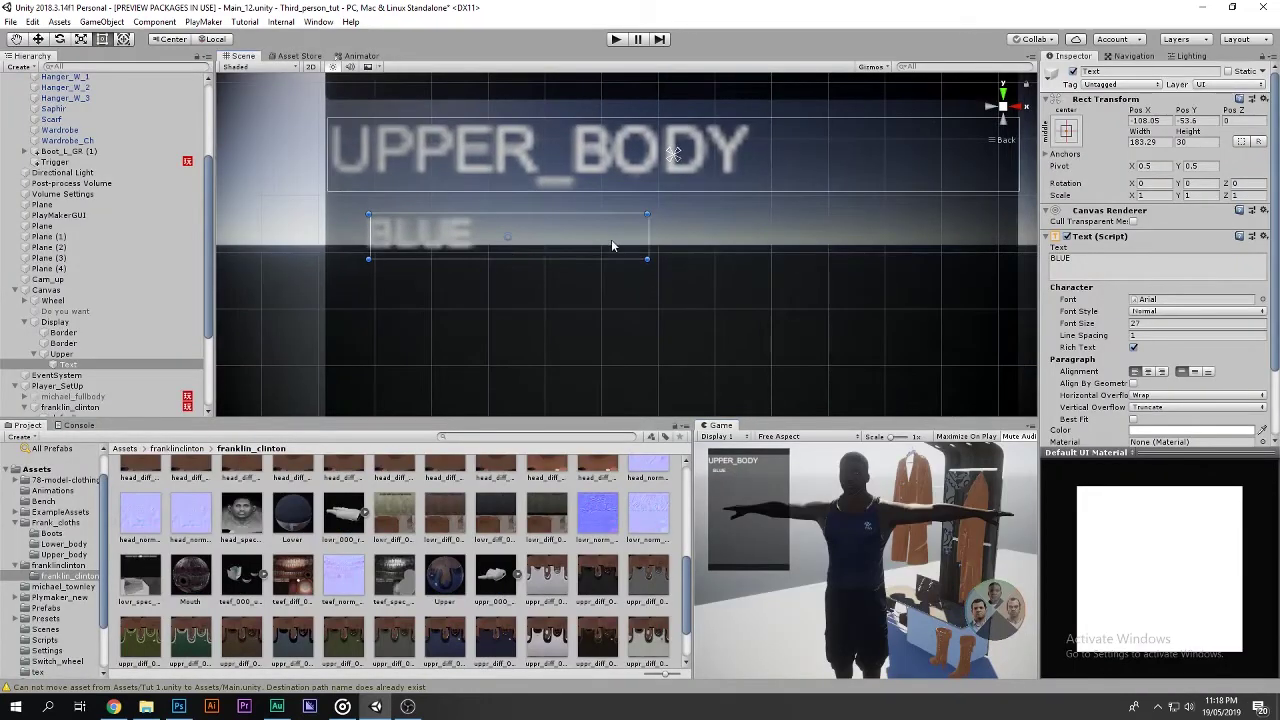
left_click_drag(564, 240, 588, 242)
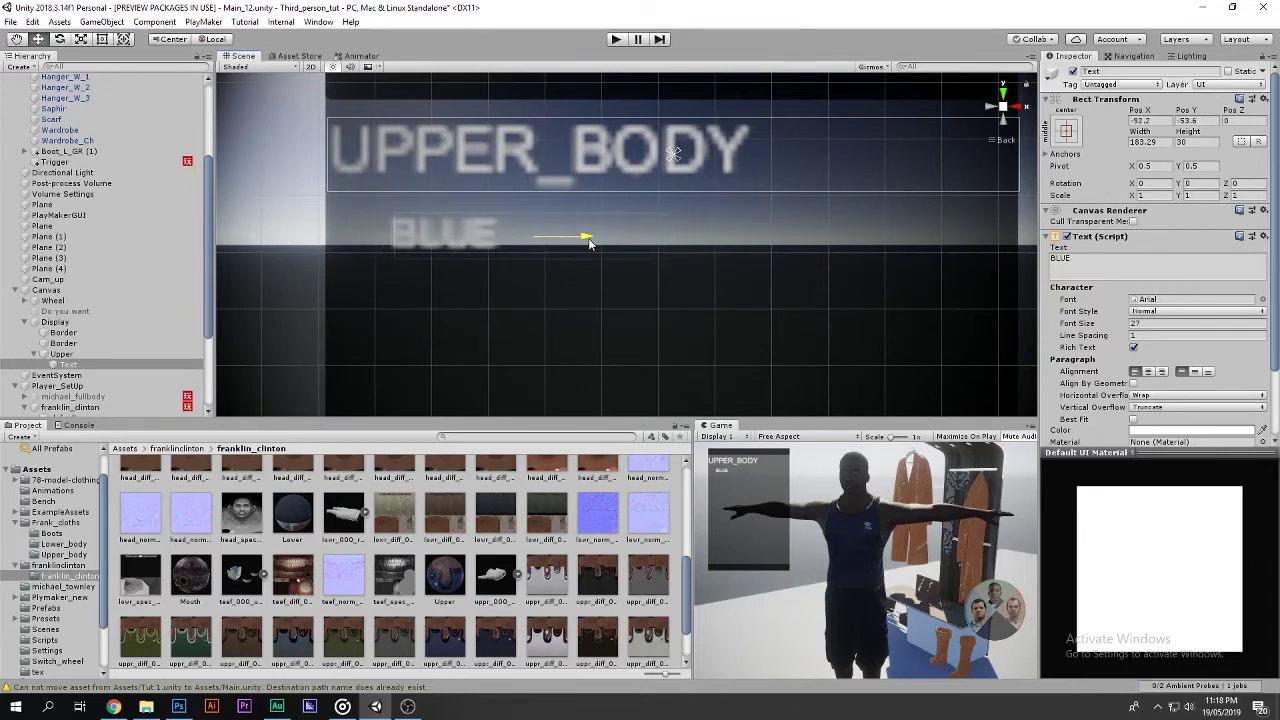
Duplicate the BLUE label below the original and open Frank_cloths > Lower_body materials.
double_click(104, 362)
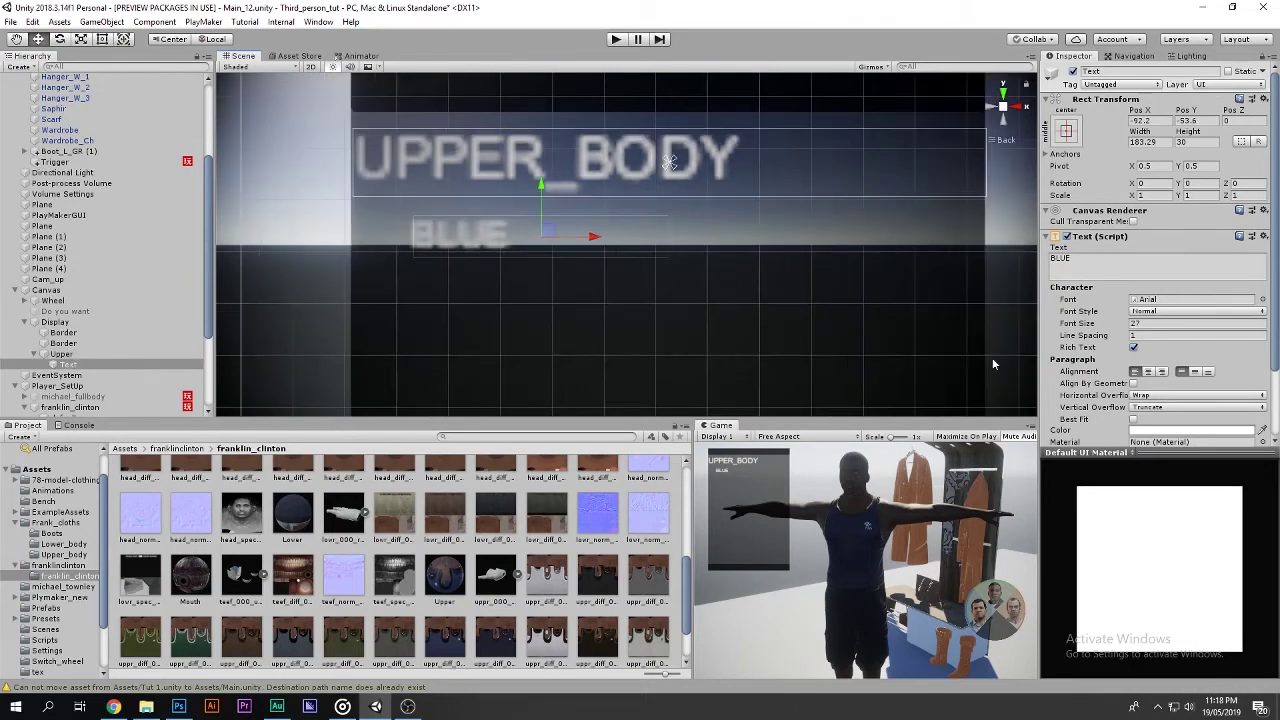
scroll(1133, 400, "down", 3)
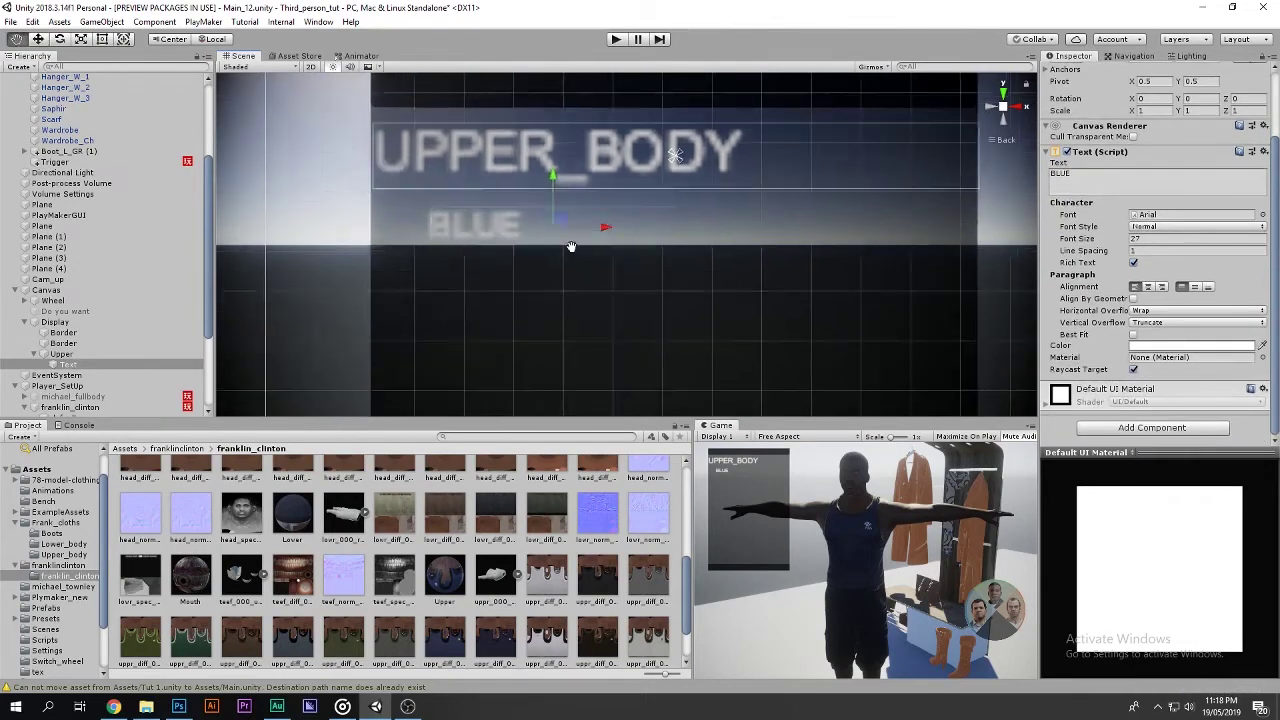
key("ctrl+d")
left_click_drag(563, 155, 549, 207)
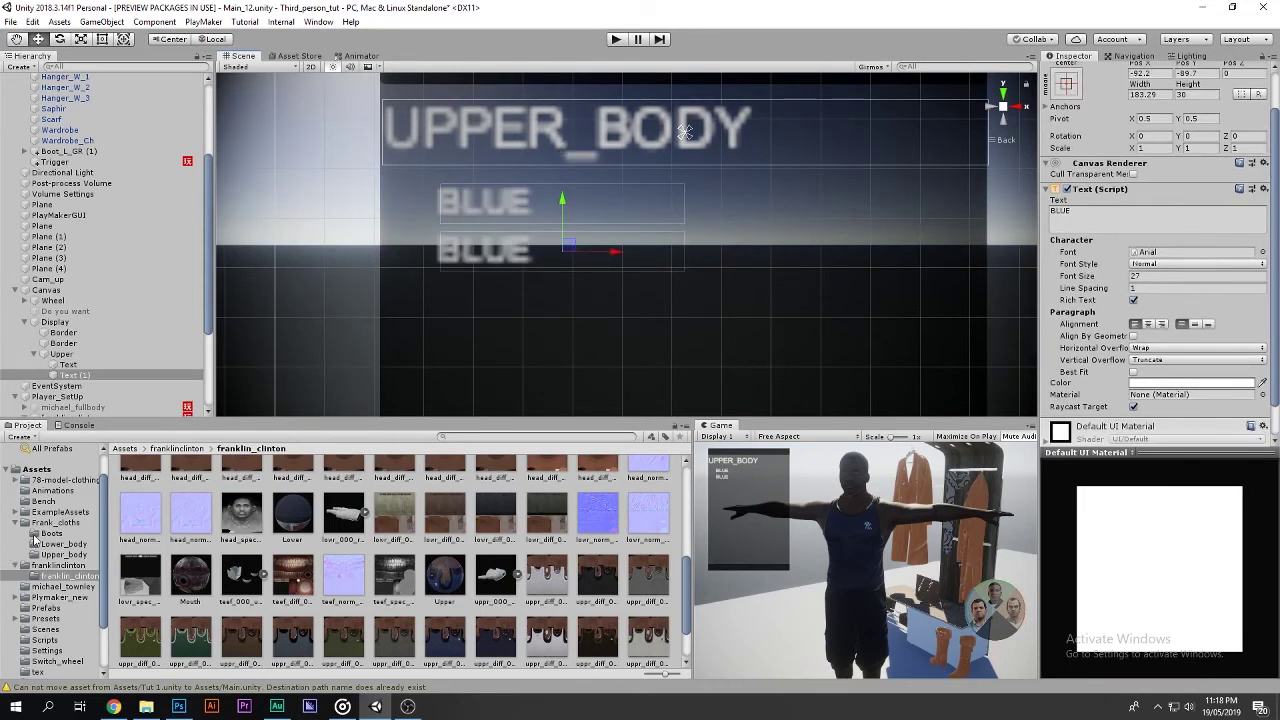
left_click(43, 526)
left_click(49, 544)
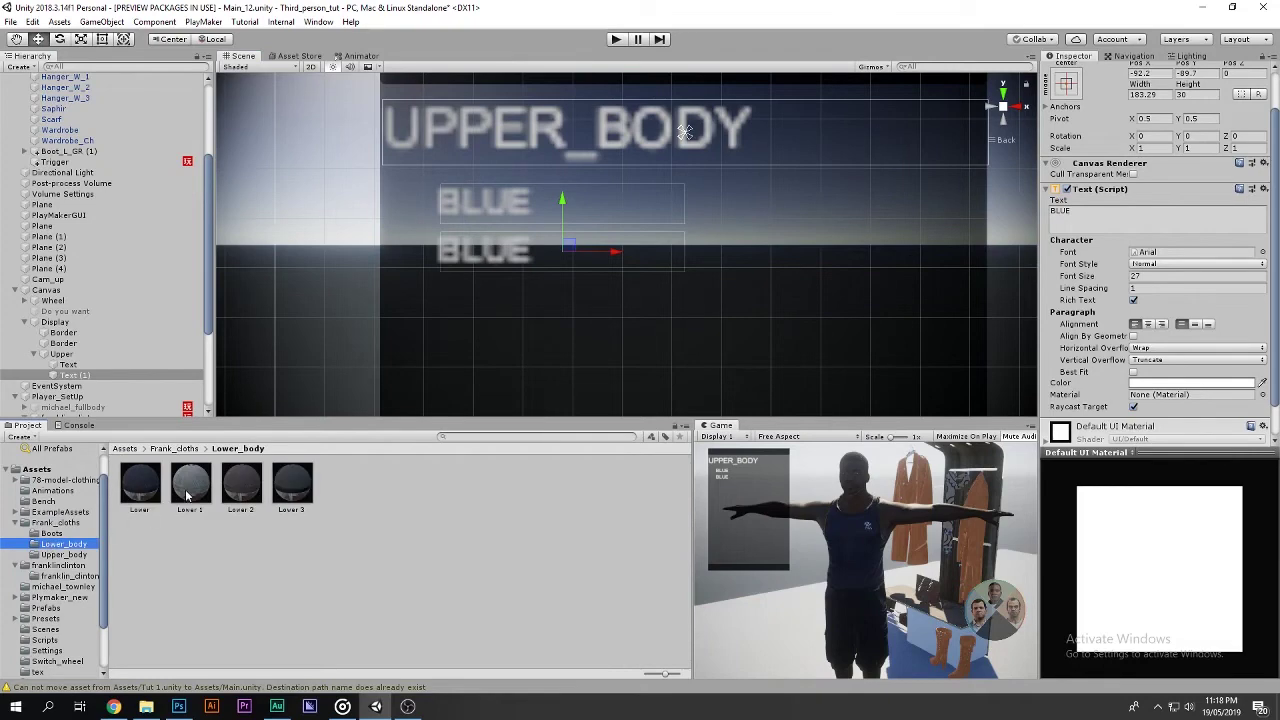
Check the Lower material and open the Upper_body folder from Frank_cloths.
left_click(140, 485)
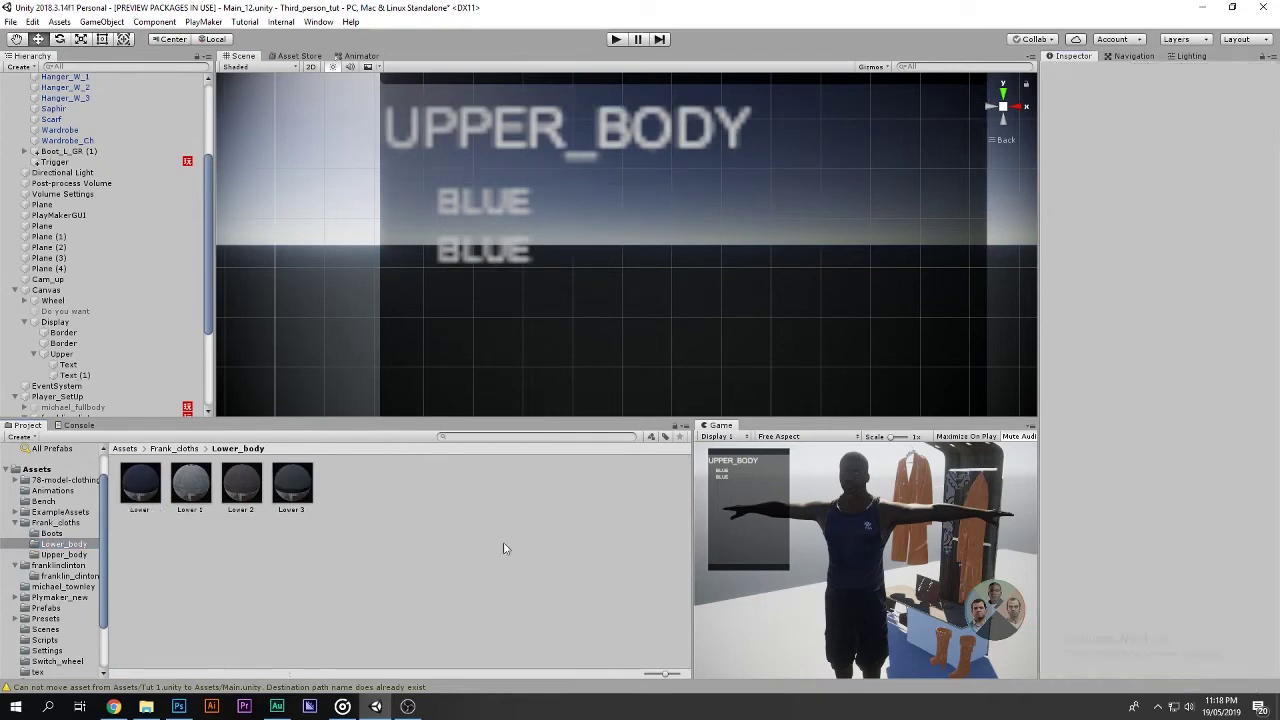
left_click(174, 448)
double_click(241, 485)
Preview the five materials Upper through Upper 4 in the Upper_body folder.
left_click(158, 487)
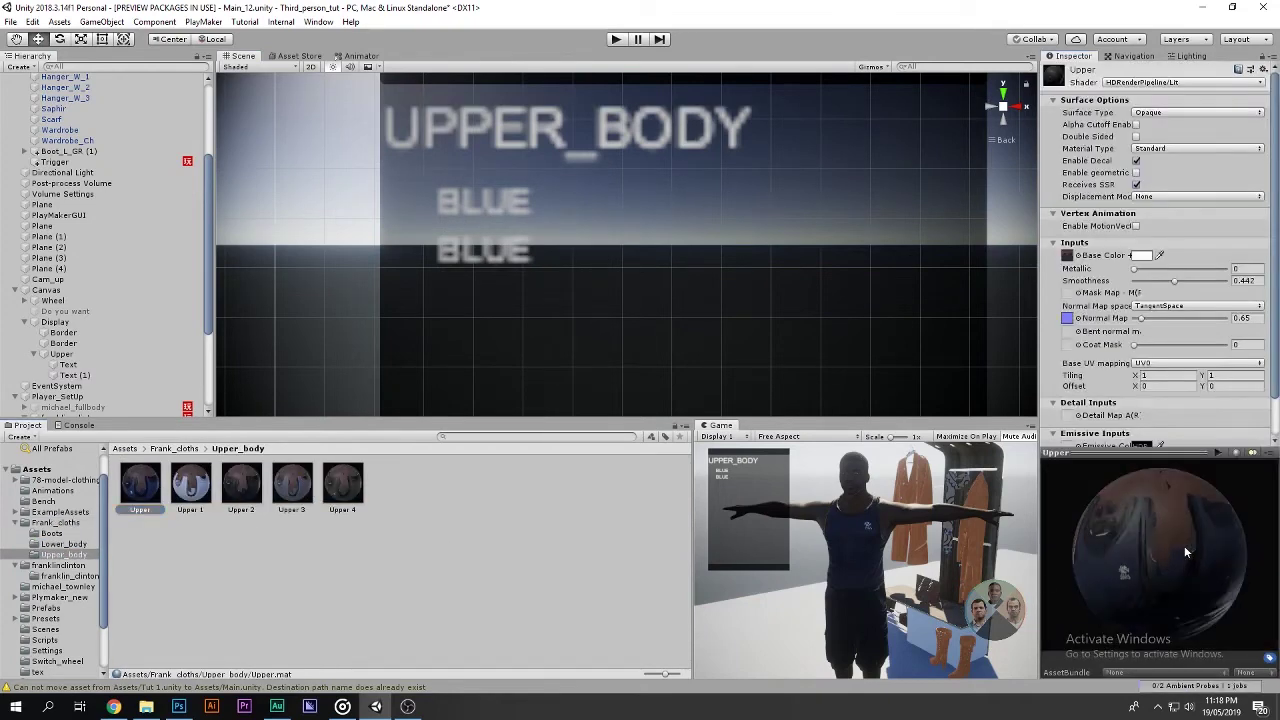
left_click(208, 486)
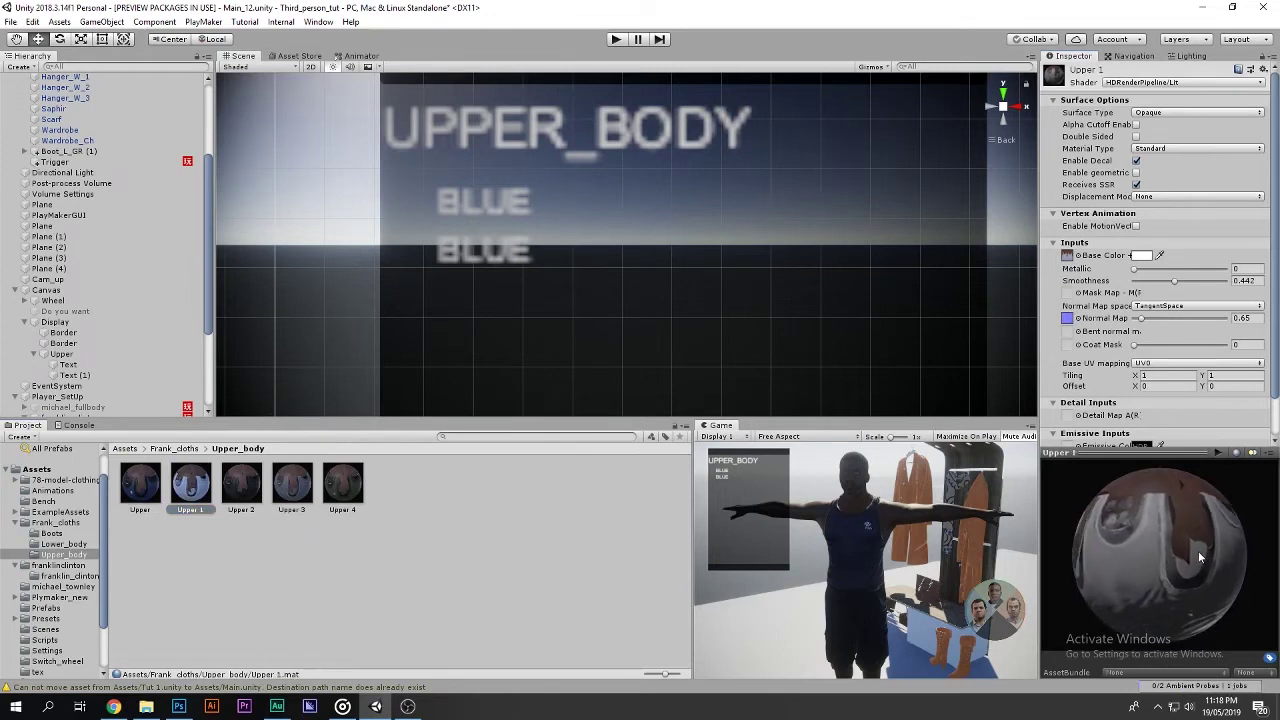
left_click(248, 484)
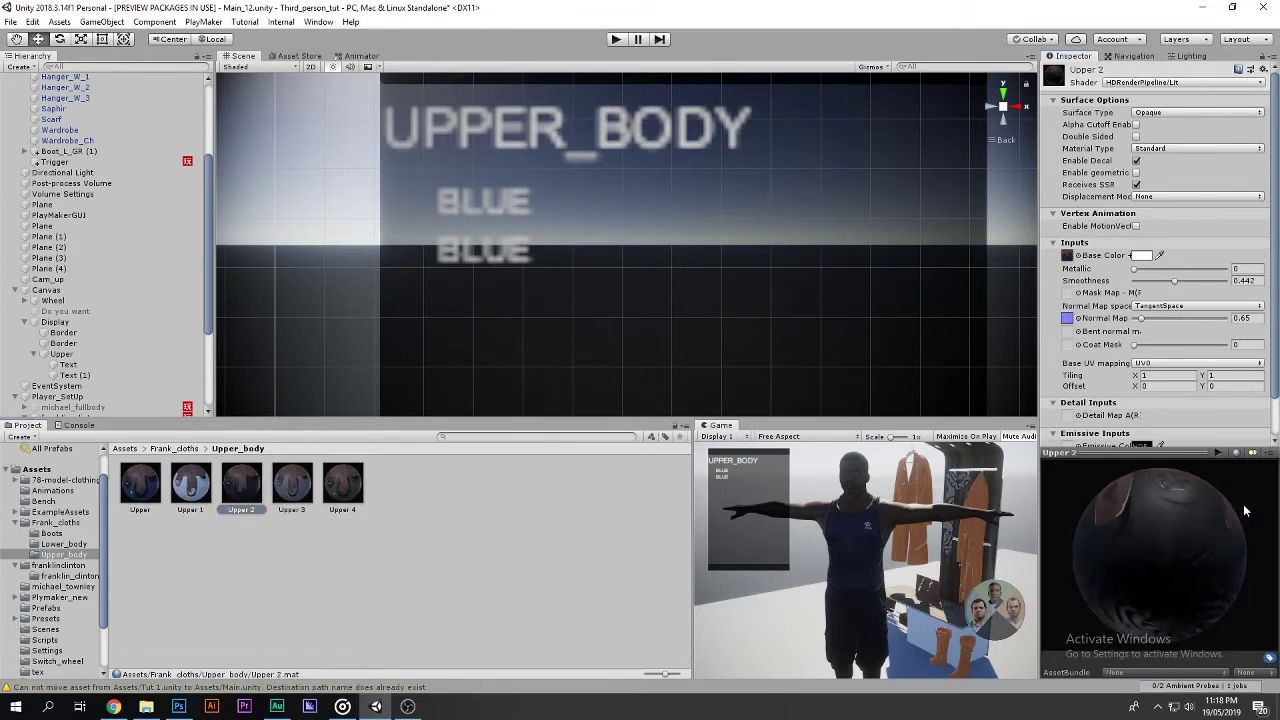
left_click(305, 481)
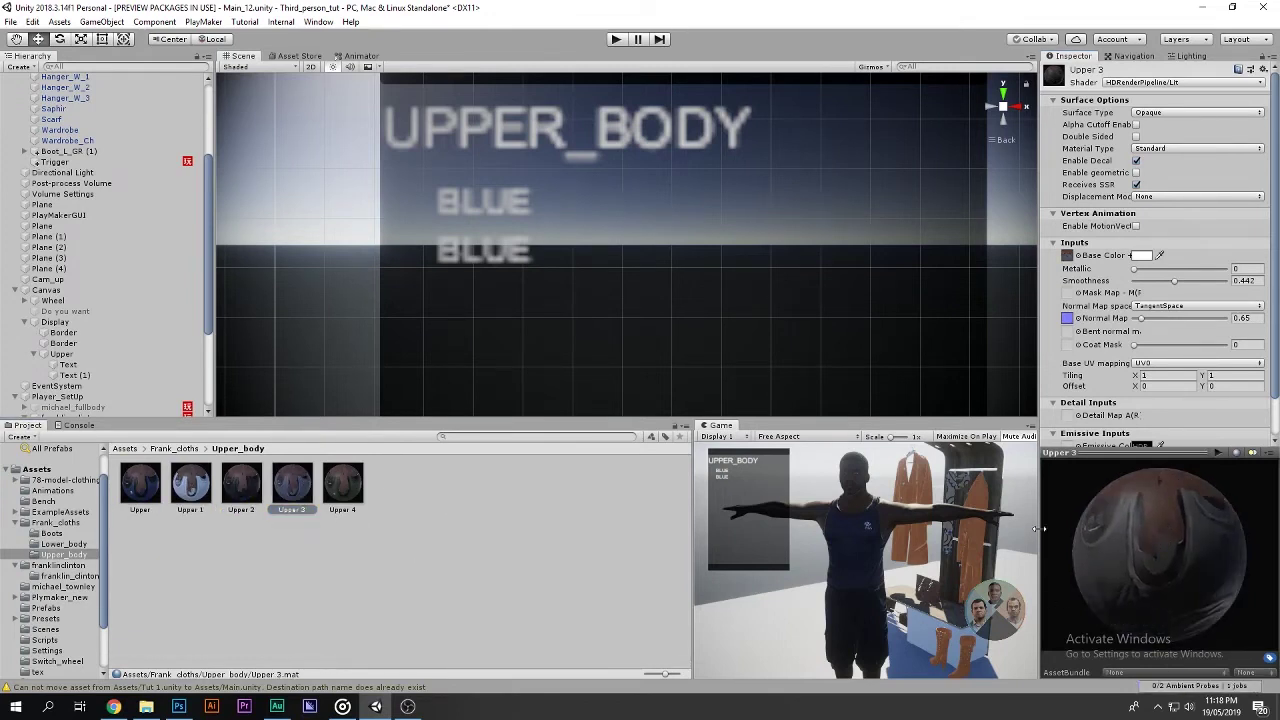
left_click(345, 490)
left_click(192, 482)
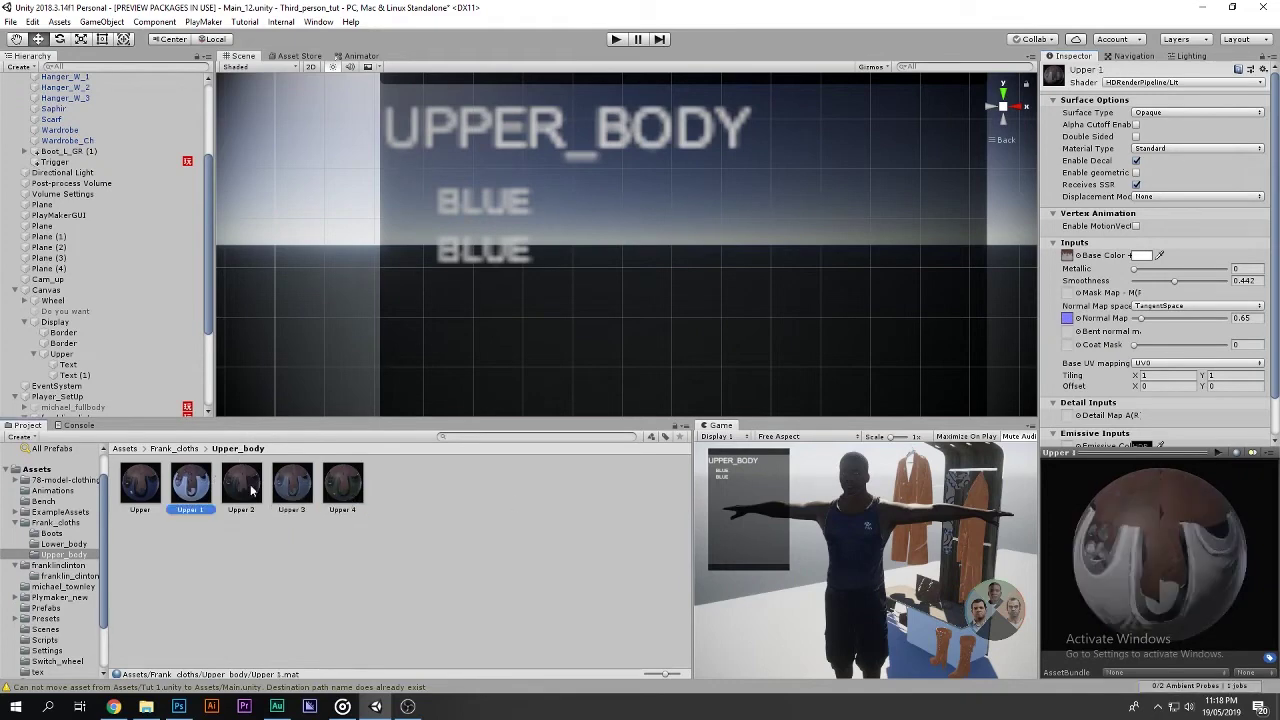
left_click(242, 488)
left_click(305, 492)
left_click(337, 494)
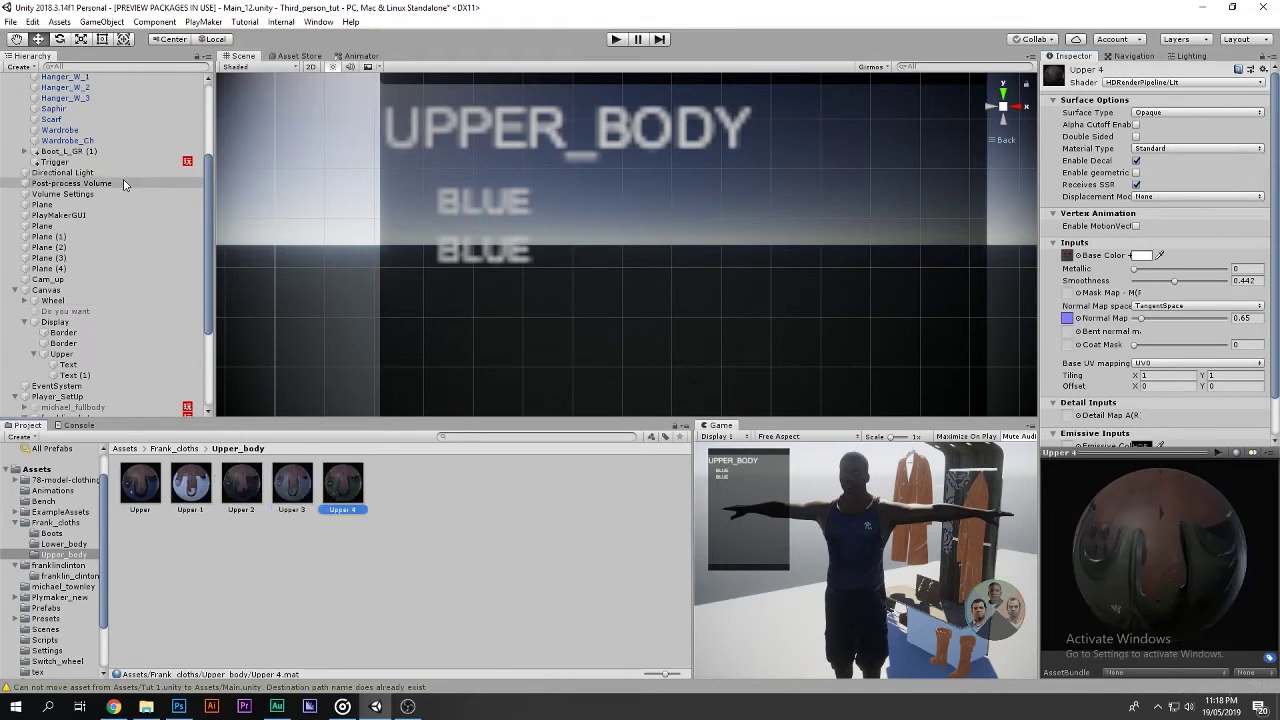
left_click(70, 364)
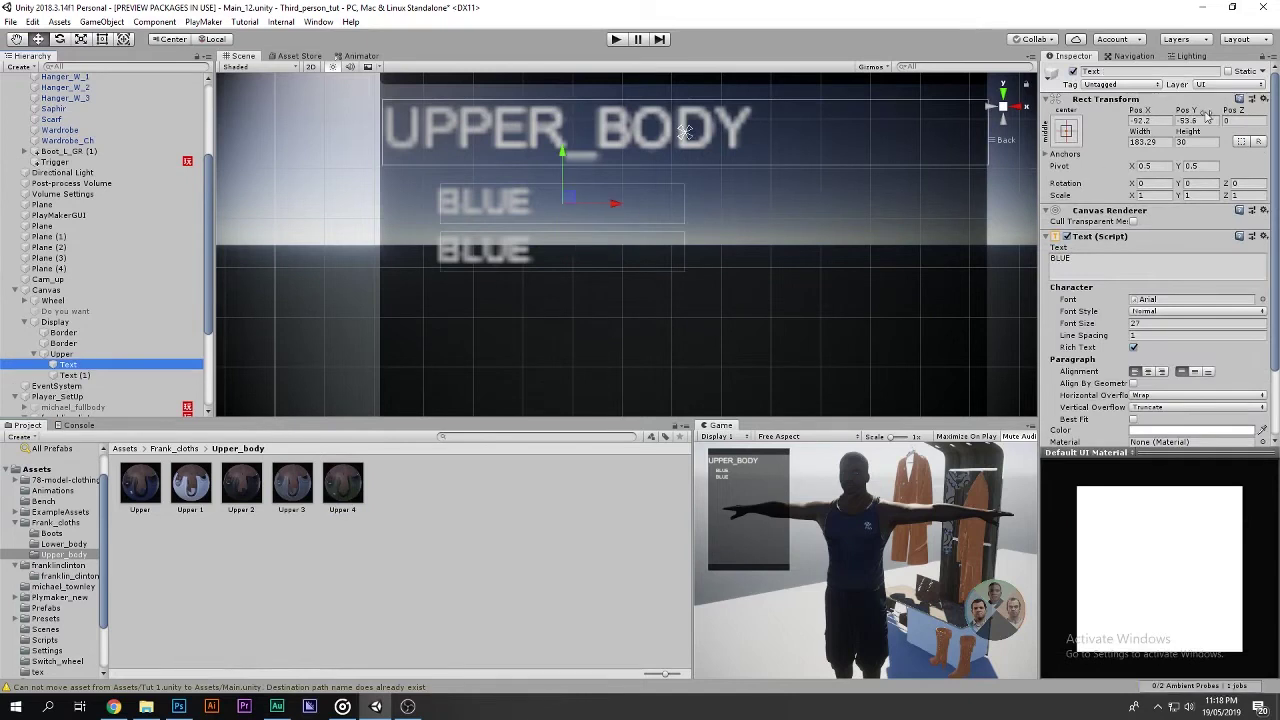
Rename the first label object to Blue.
left_click(1133, 72)
type("Bl")
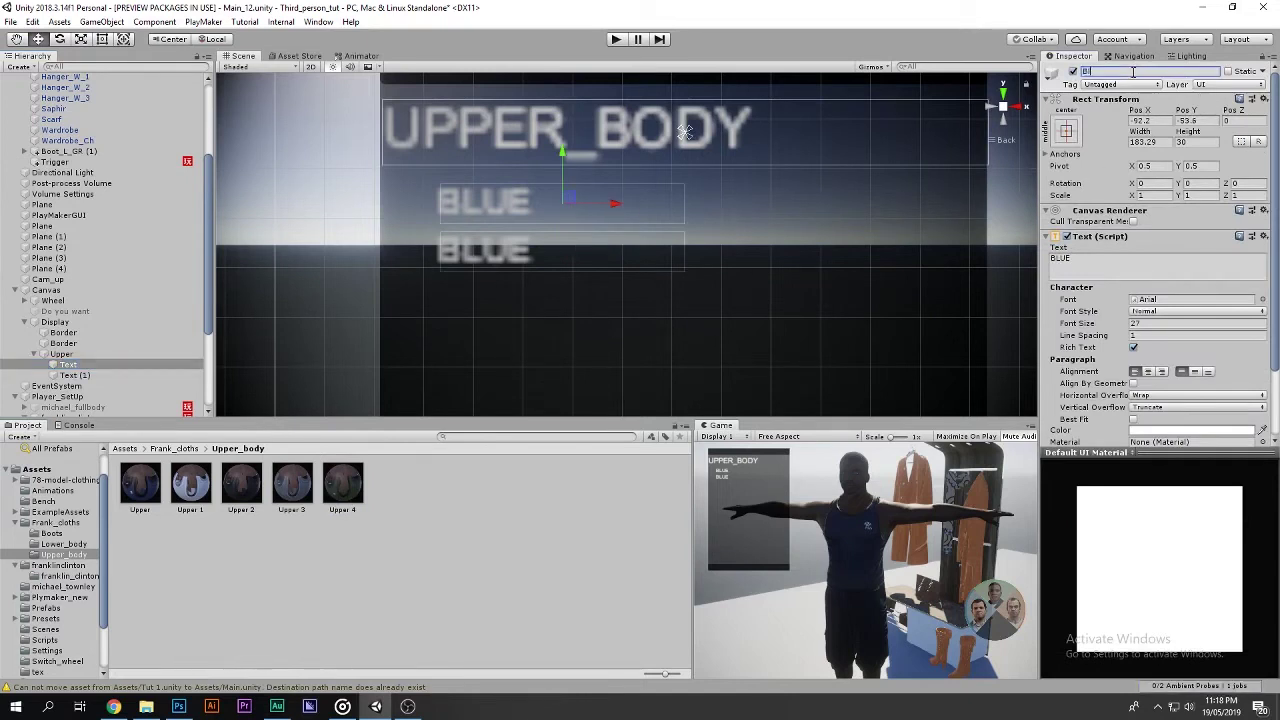
type("ue")
key("Return")
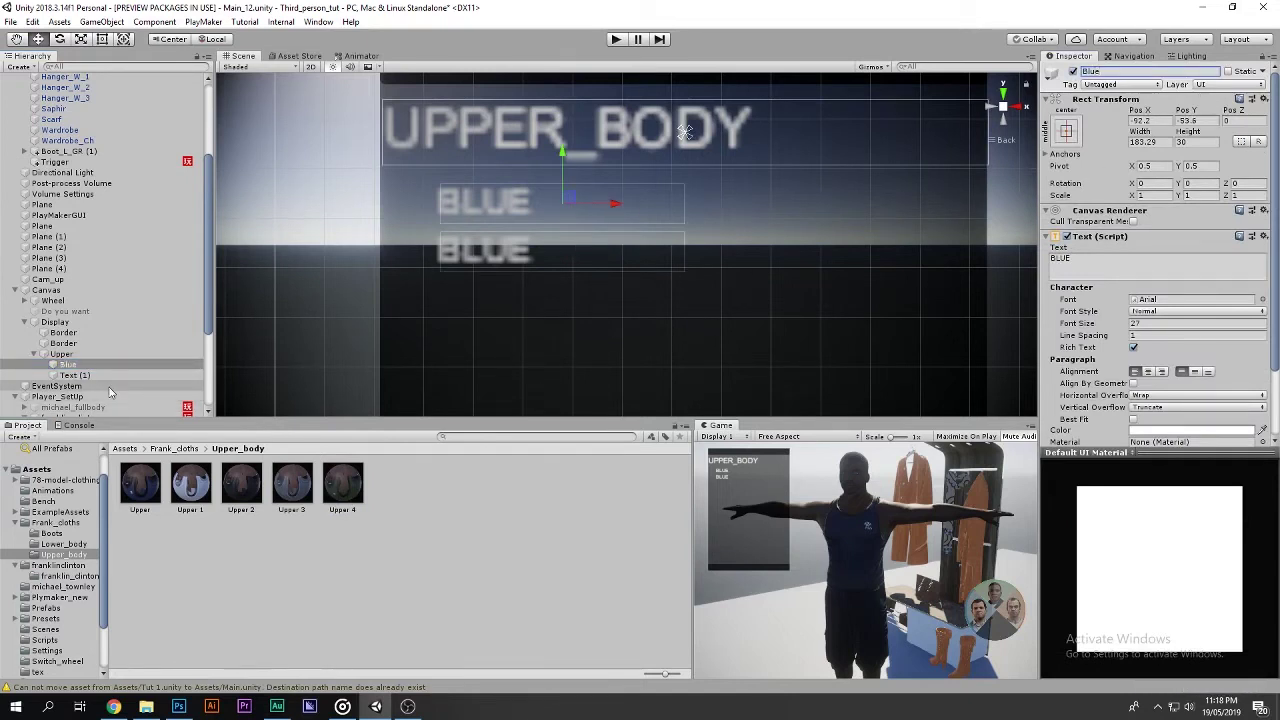
left_click(109, 366)
Rename Text (1) to White and make it display White.
left_click(86, 376)
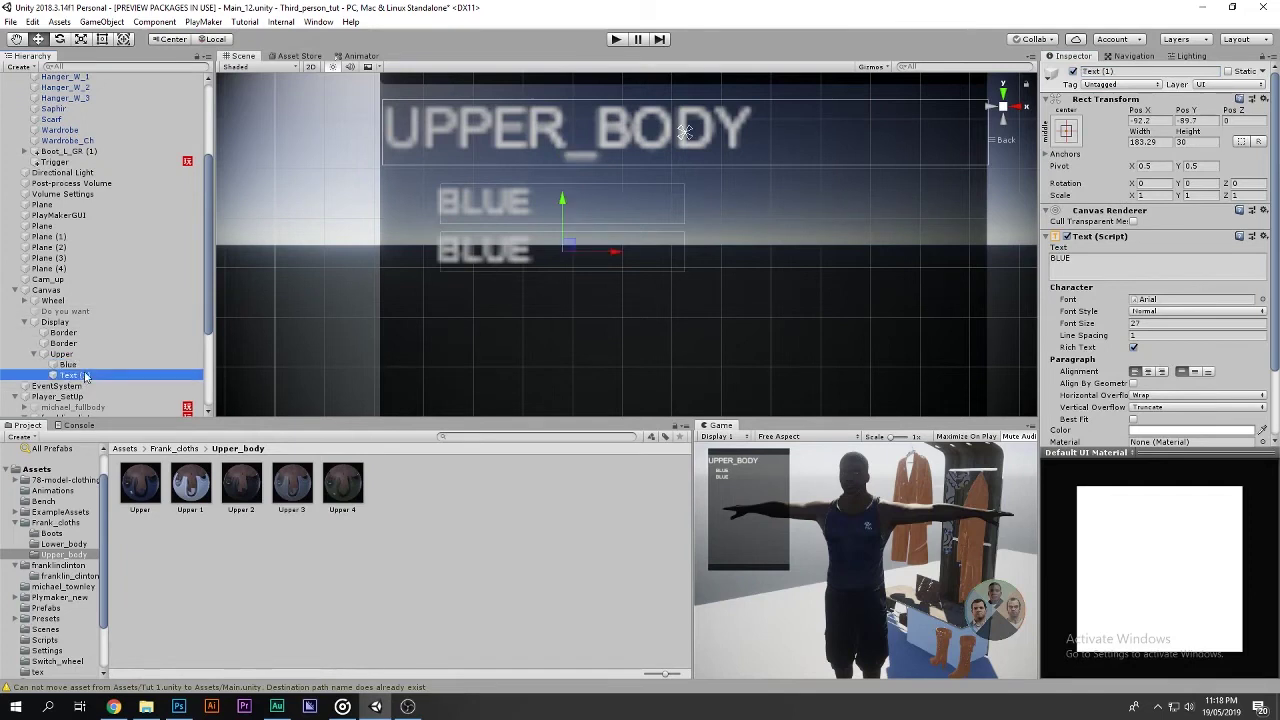
left_click(1141, 70)
type("White")
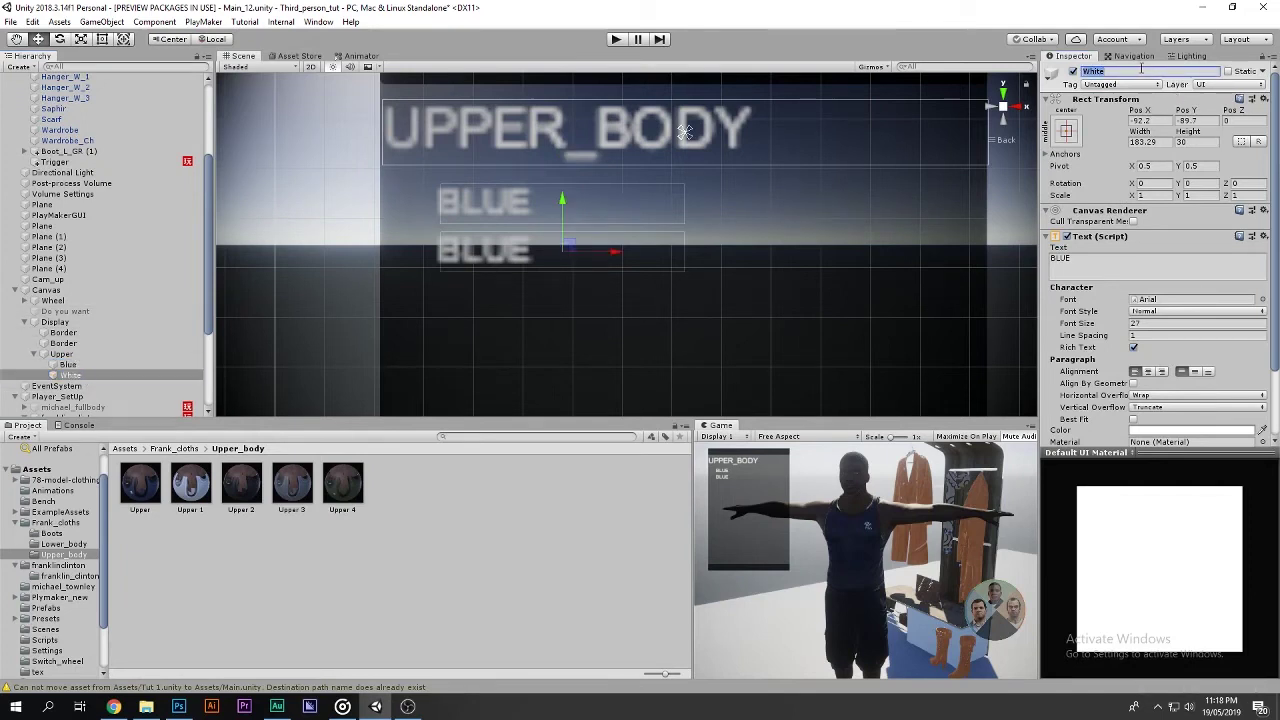
left_click(1076, 257)
type("White")
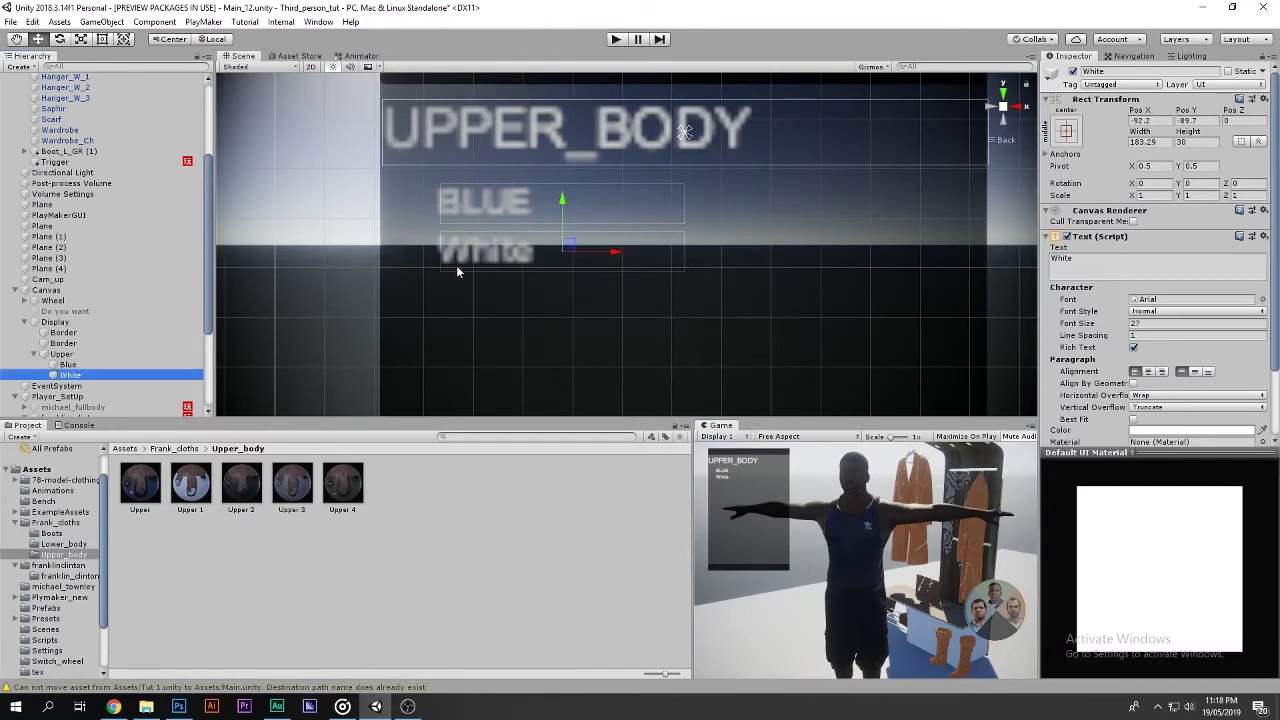
Duplicate White below it as a Black label reading Black.
key("ctrl+d")
left_click_drag(561, 186, 561, 231)
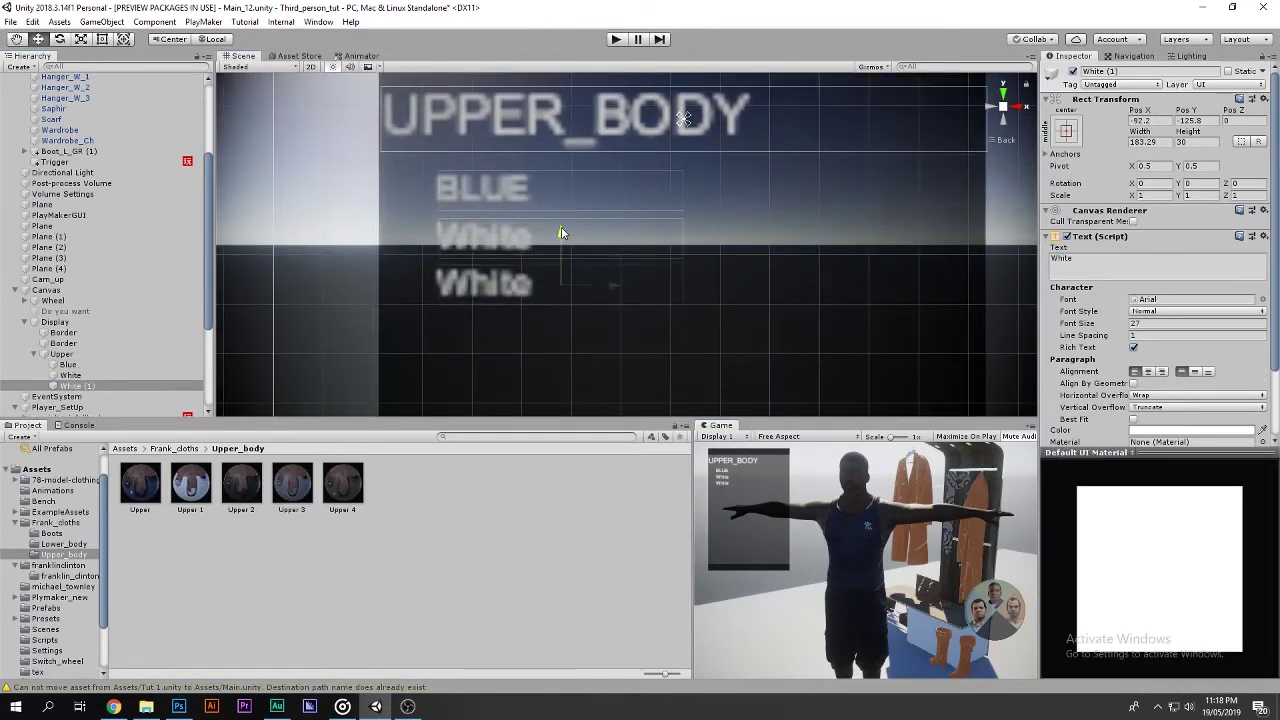
left_click(1120, 71)
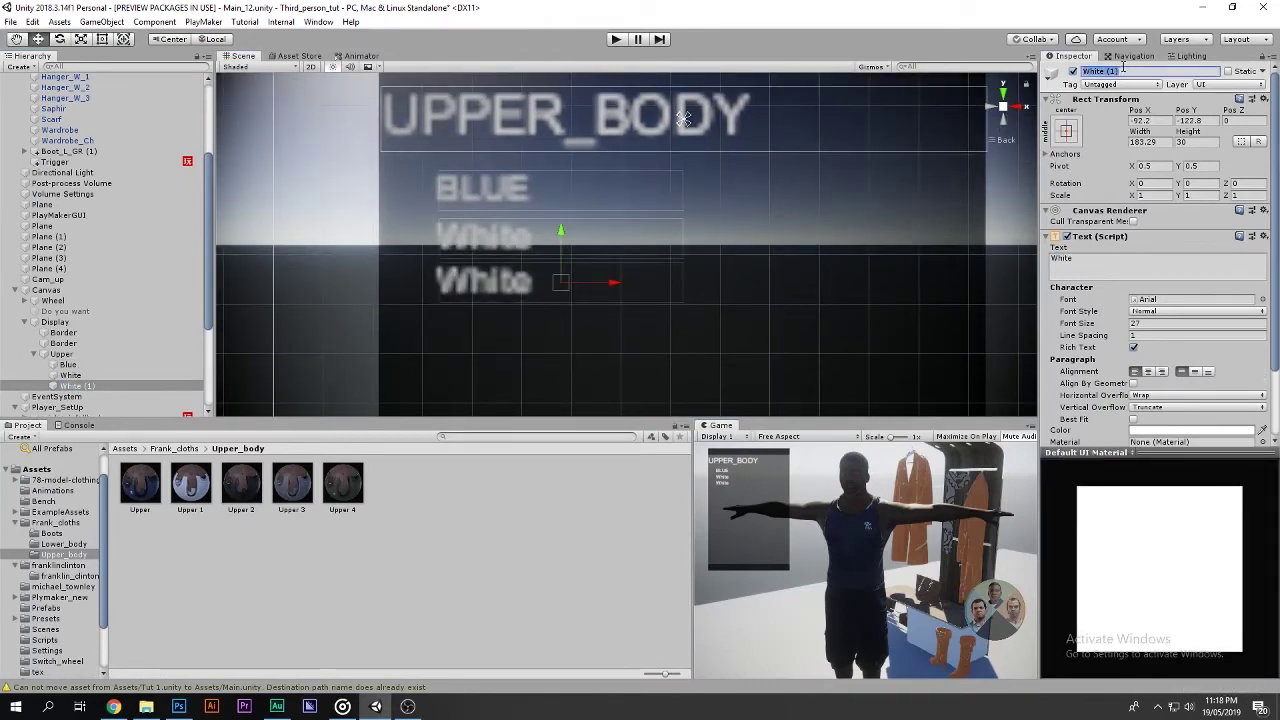
type("Black")
left_click(1095, 260)
type("Bla")
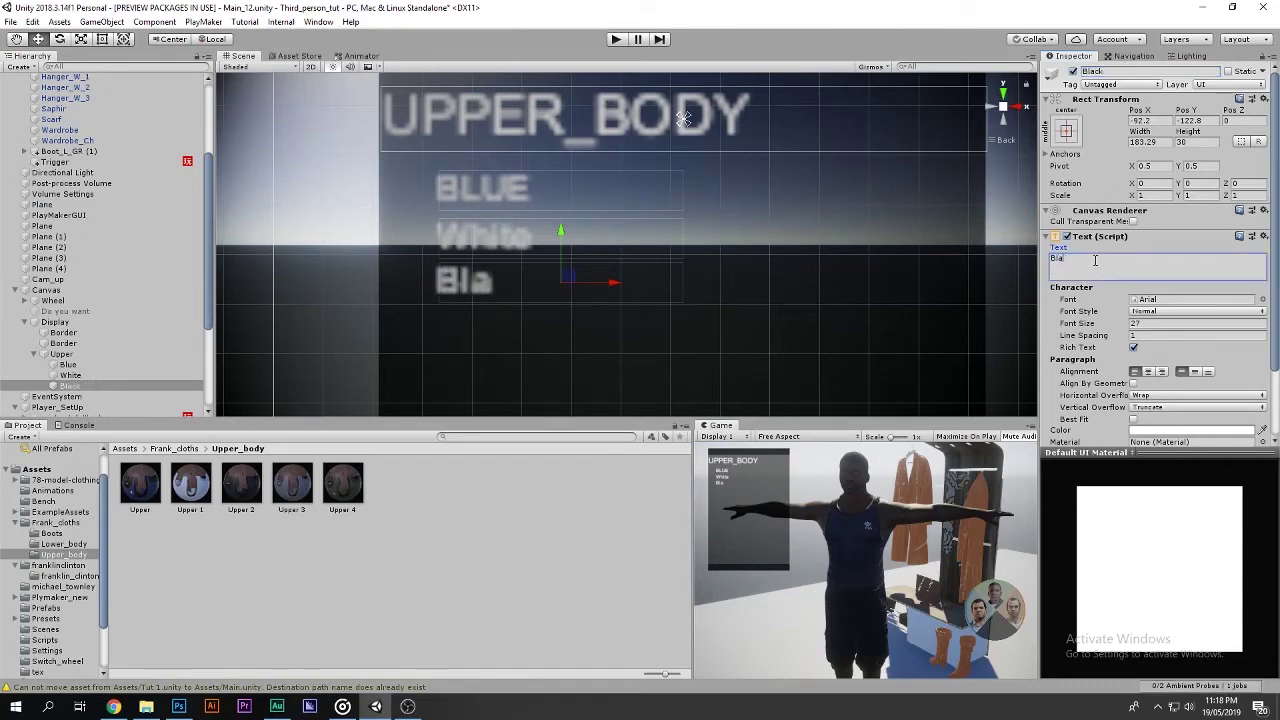
type("ck")
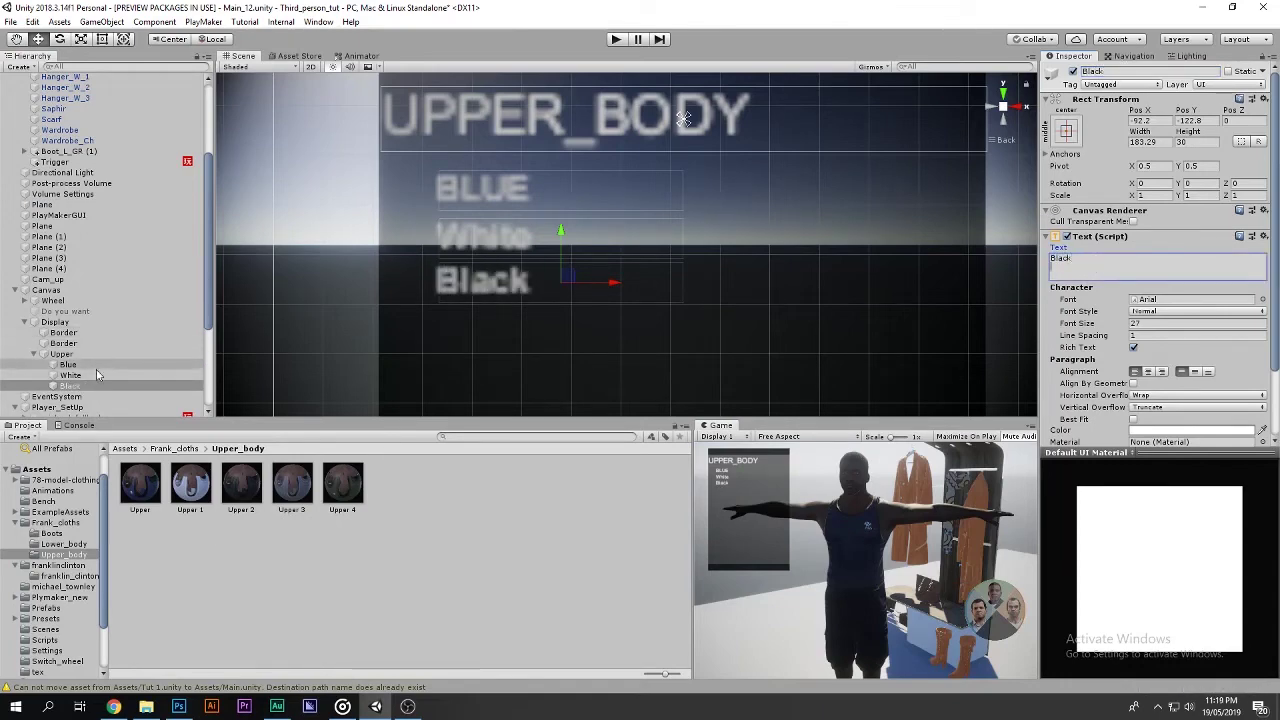
Duplicate Black as a Grey label reading Grey, placed below Black.
left_click(86, 388)
key("ctrl+d")
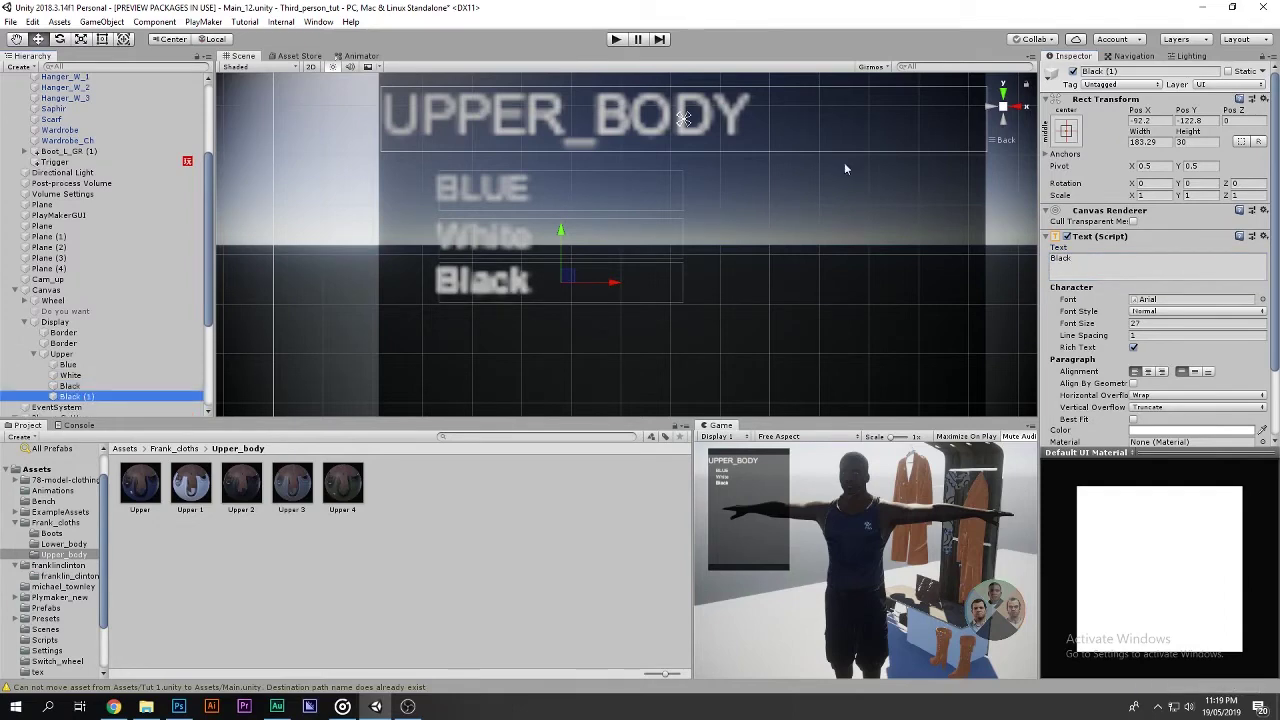
left_click(1112, 58)
left_click(1087, 58)
double_click(1121, 70)
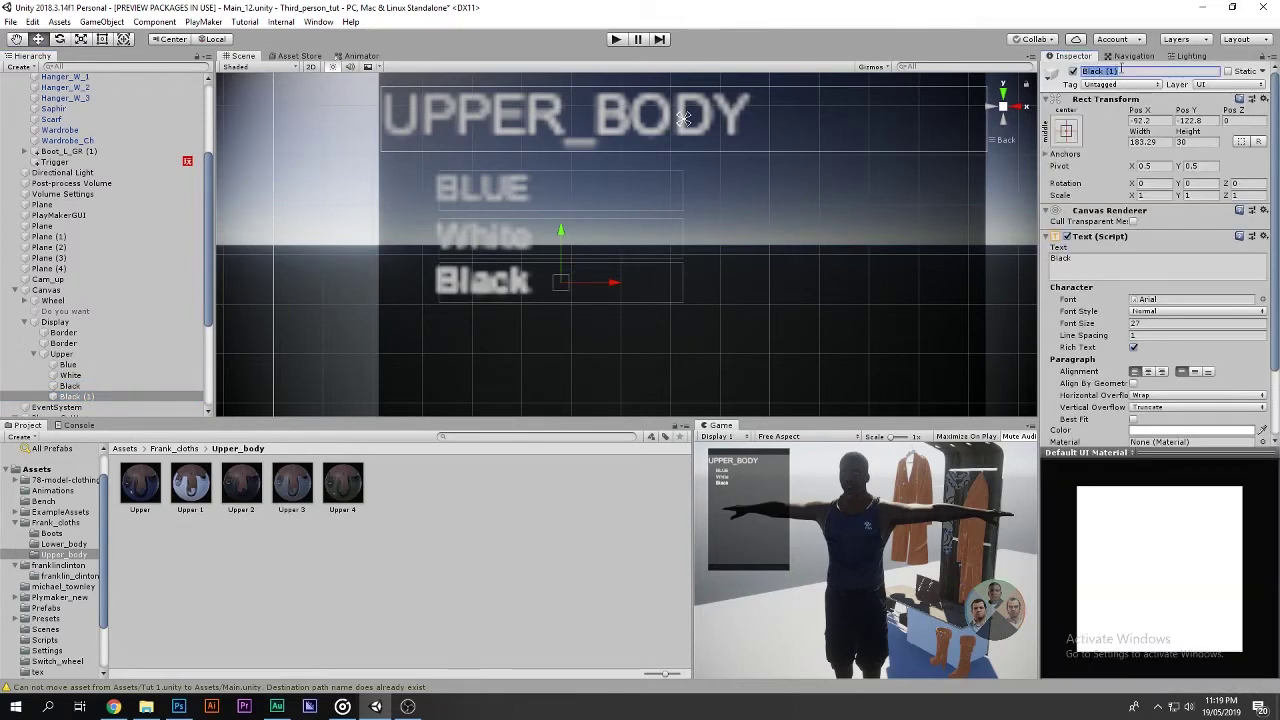
type("Grey")
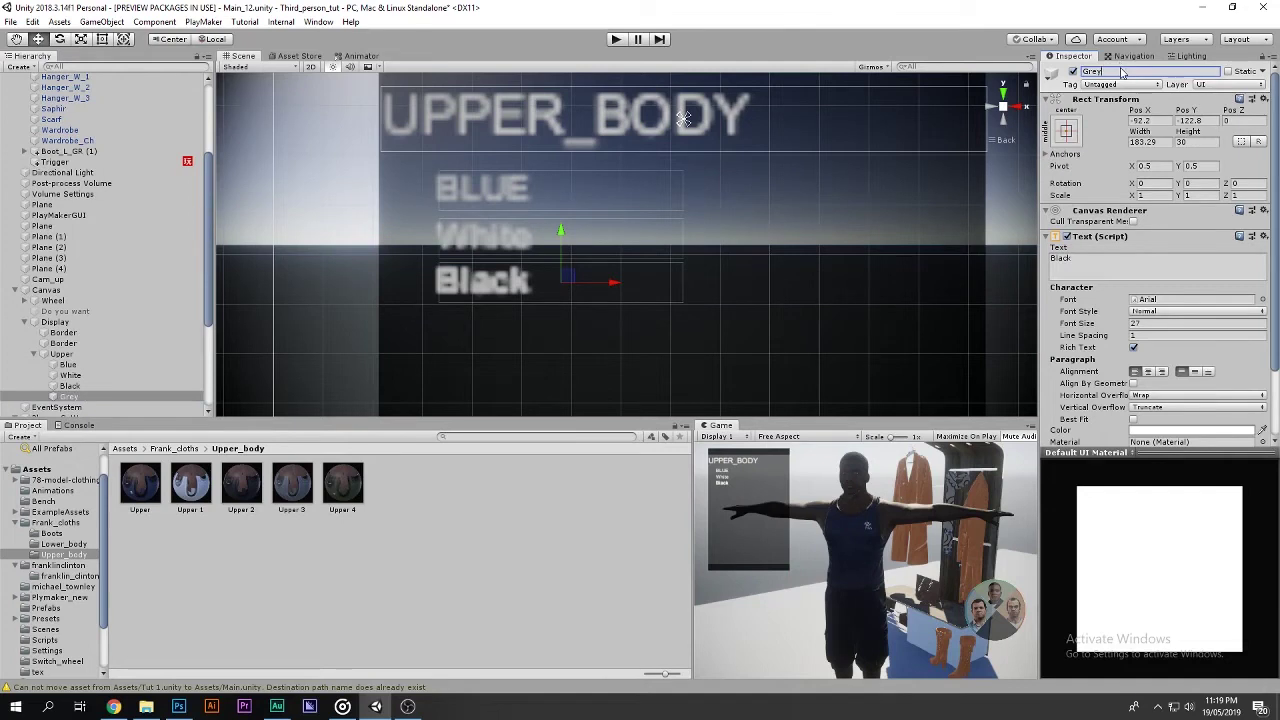
left_click(1125, 275)
type("Grey")
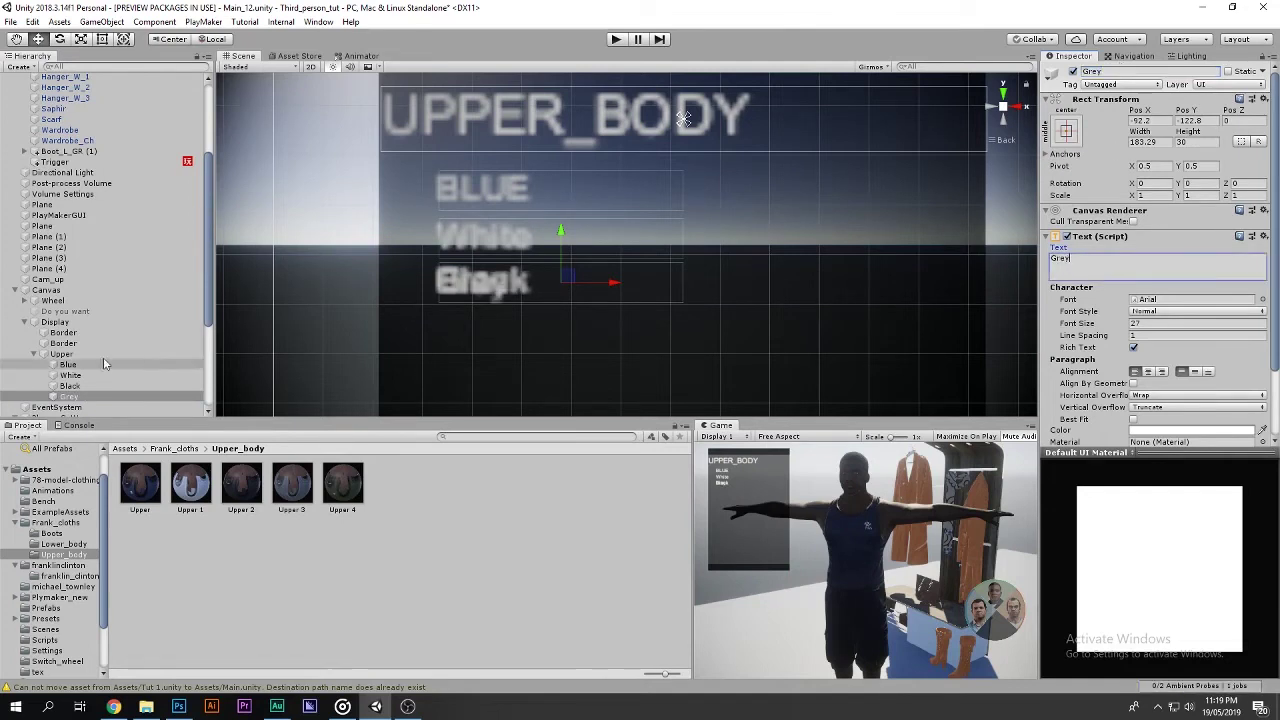
left_click_drag(562, 236, 561, 286)
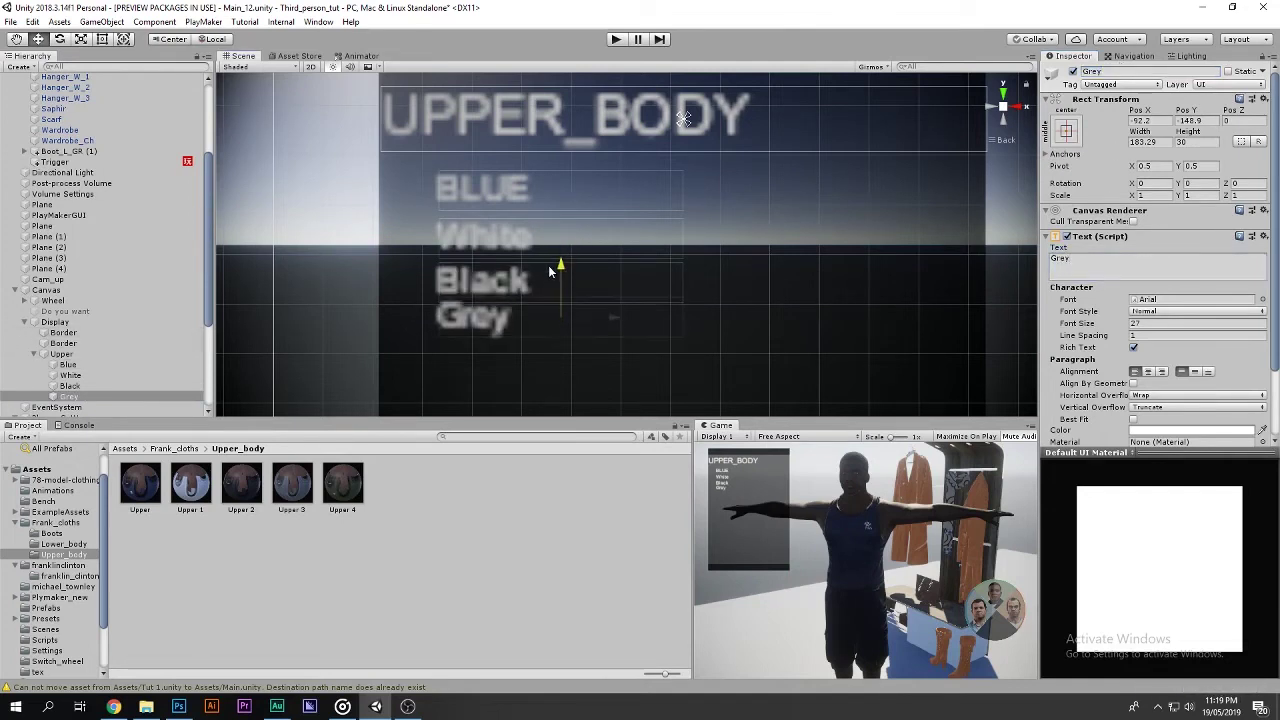
Add a Green label below Grey and preview the five-colour list in the Game view.
key("ctrl+d")
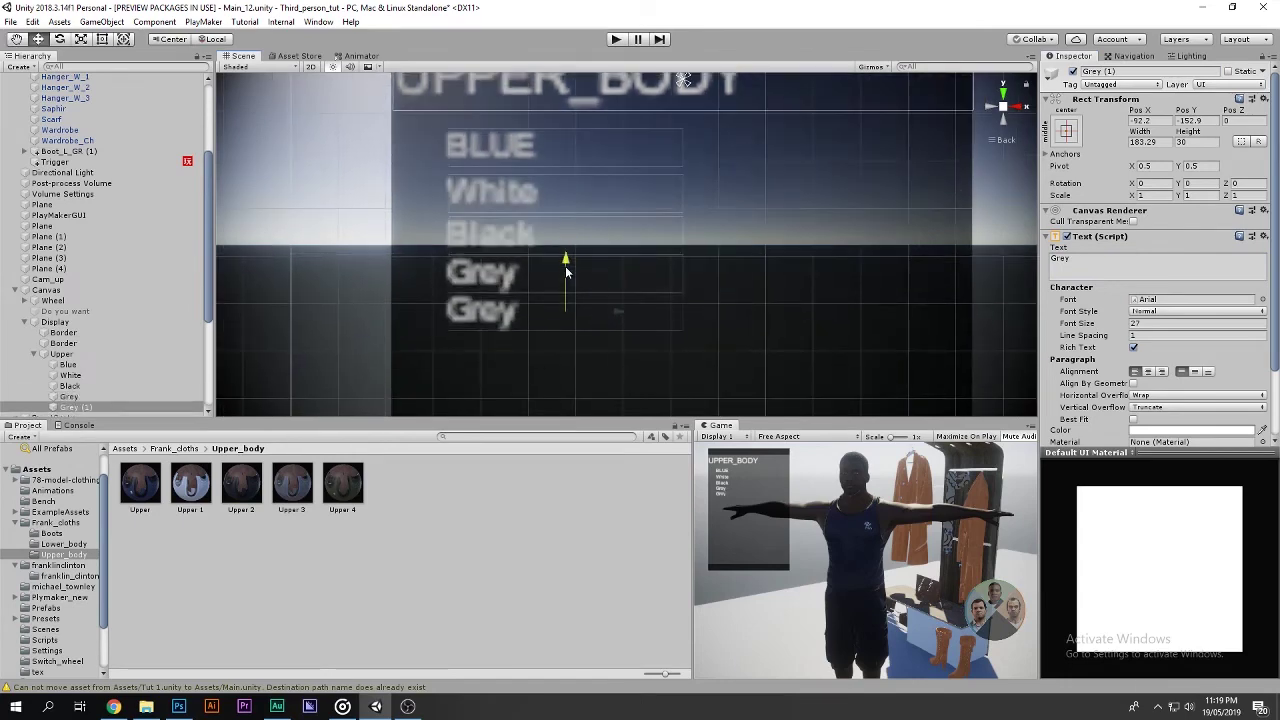
left_click_drag(565, 225, 565, 266)
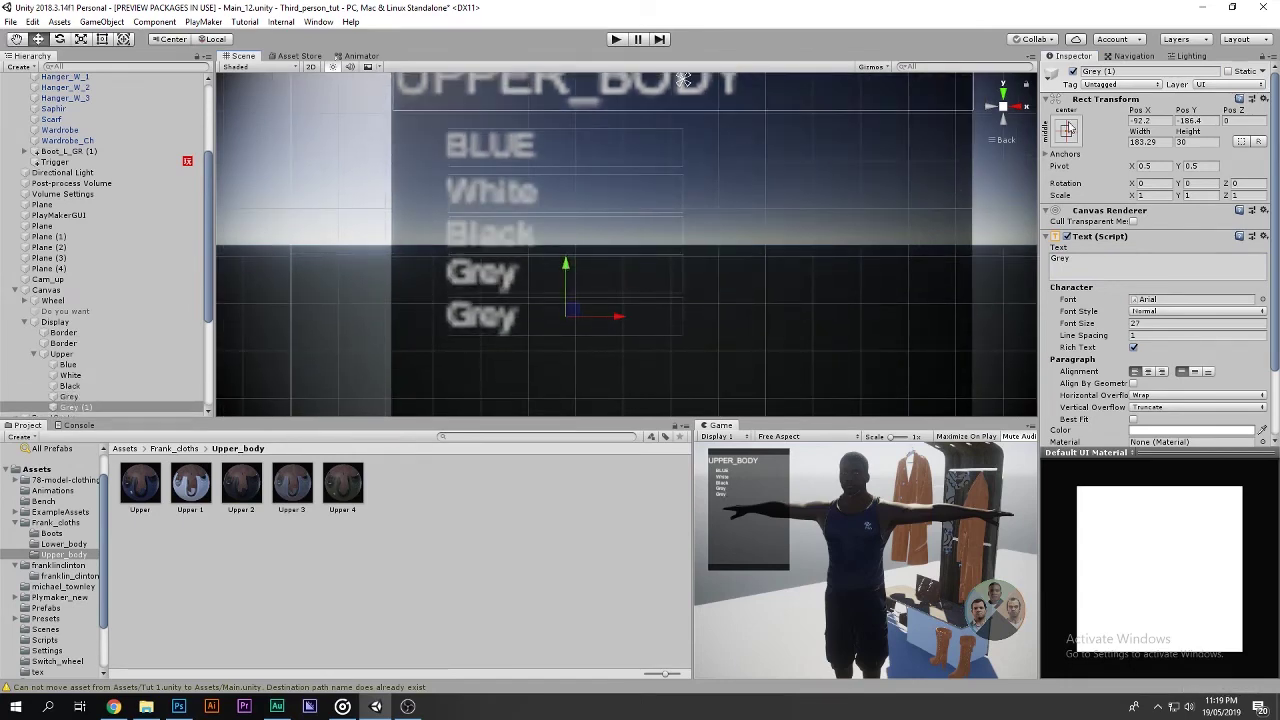
left_click(1127, 72)
type("Gr")
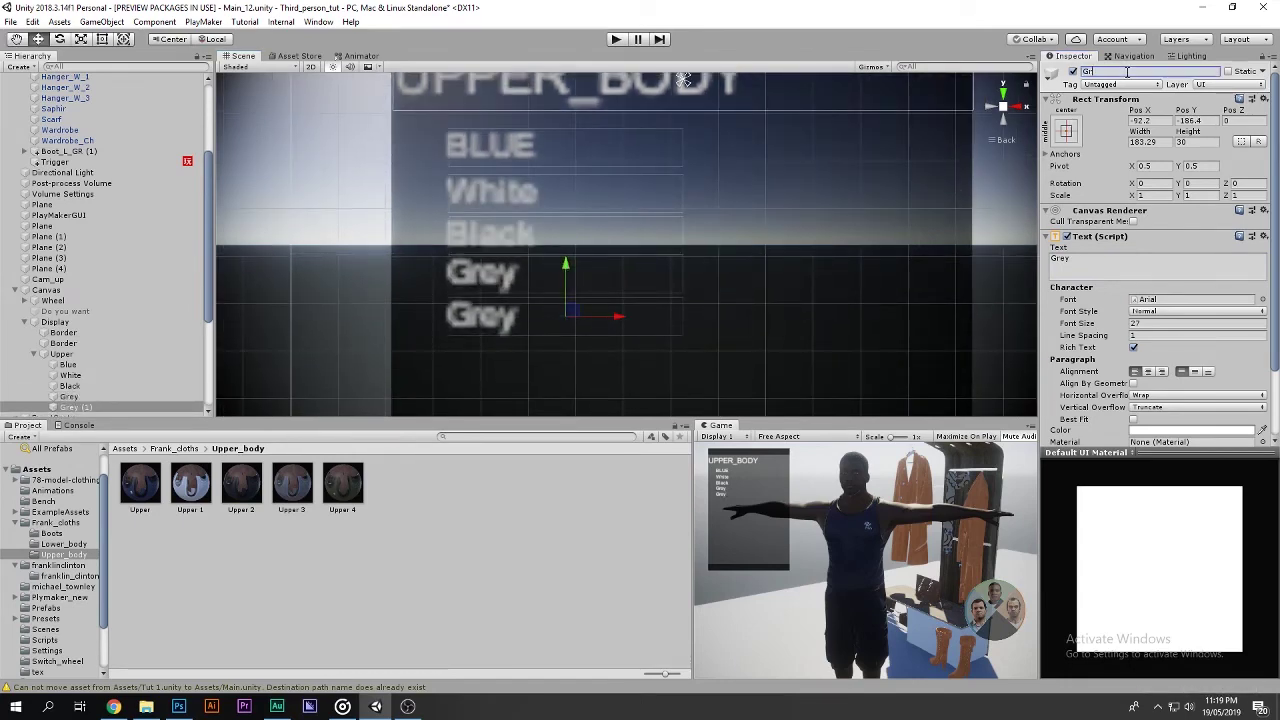
type("een")
key("Return")
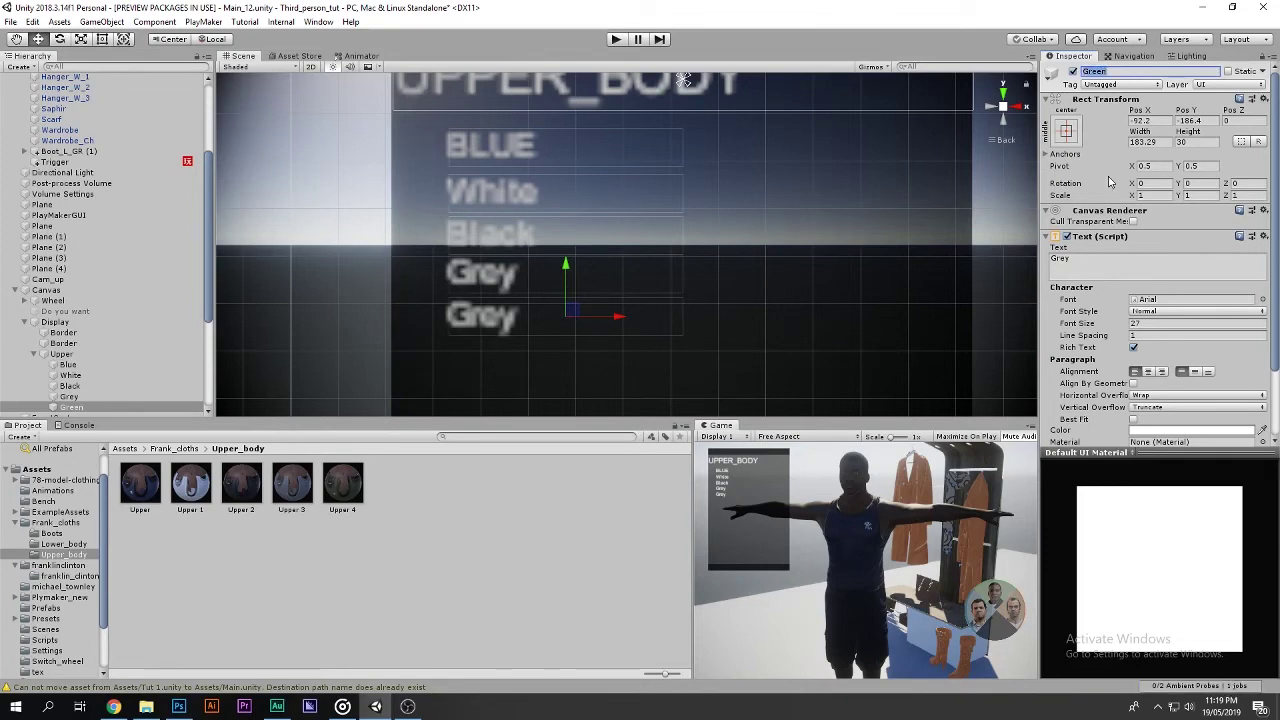
left_click(1093, 257)
key("shift+space")
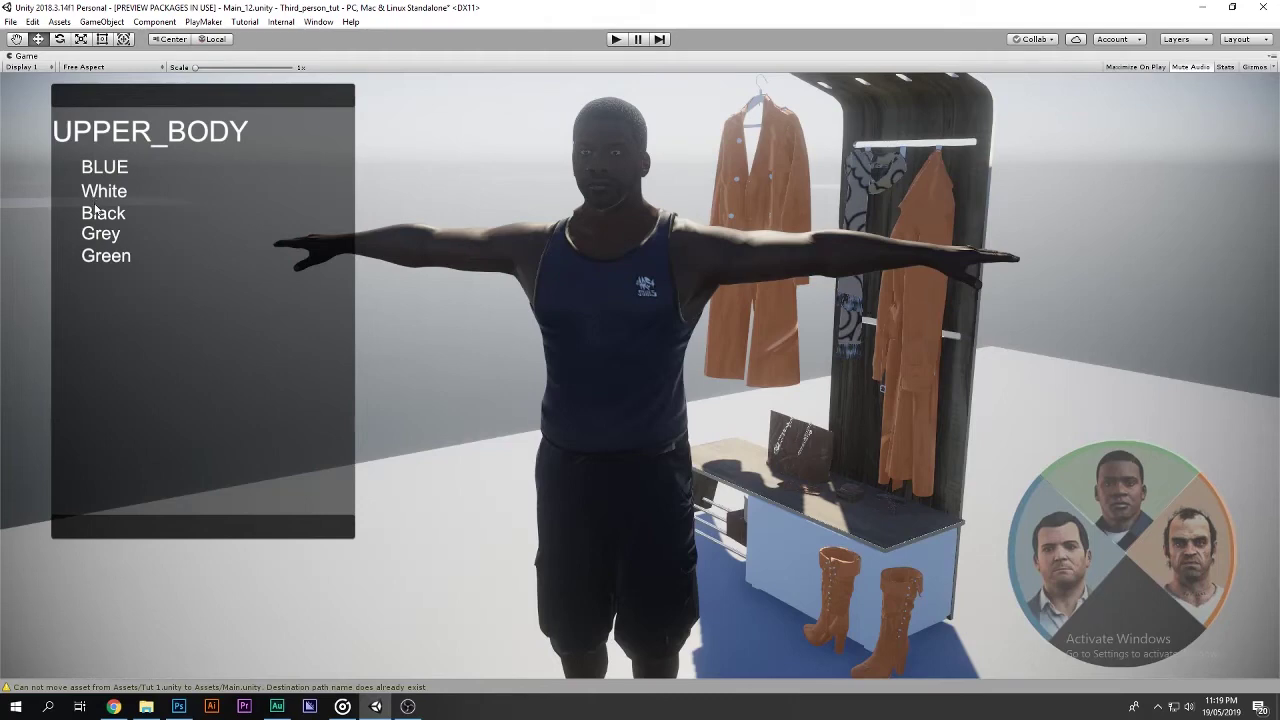
key("shift+space")
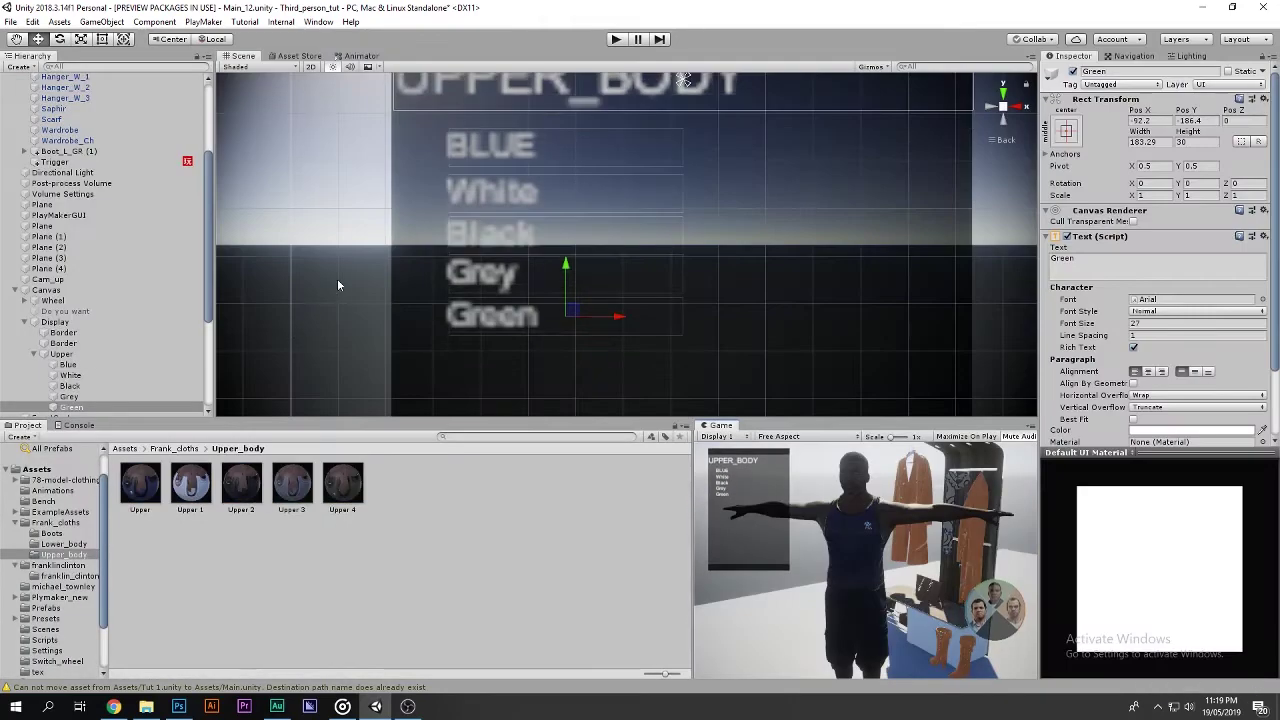
left_click_drag(70, 370, 73, 360)
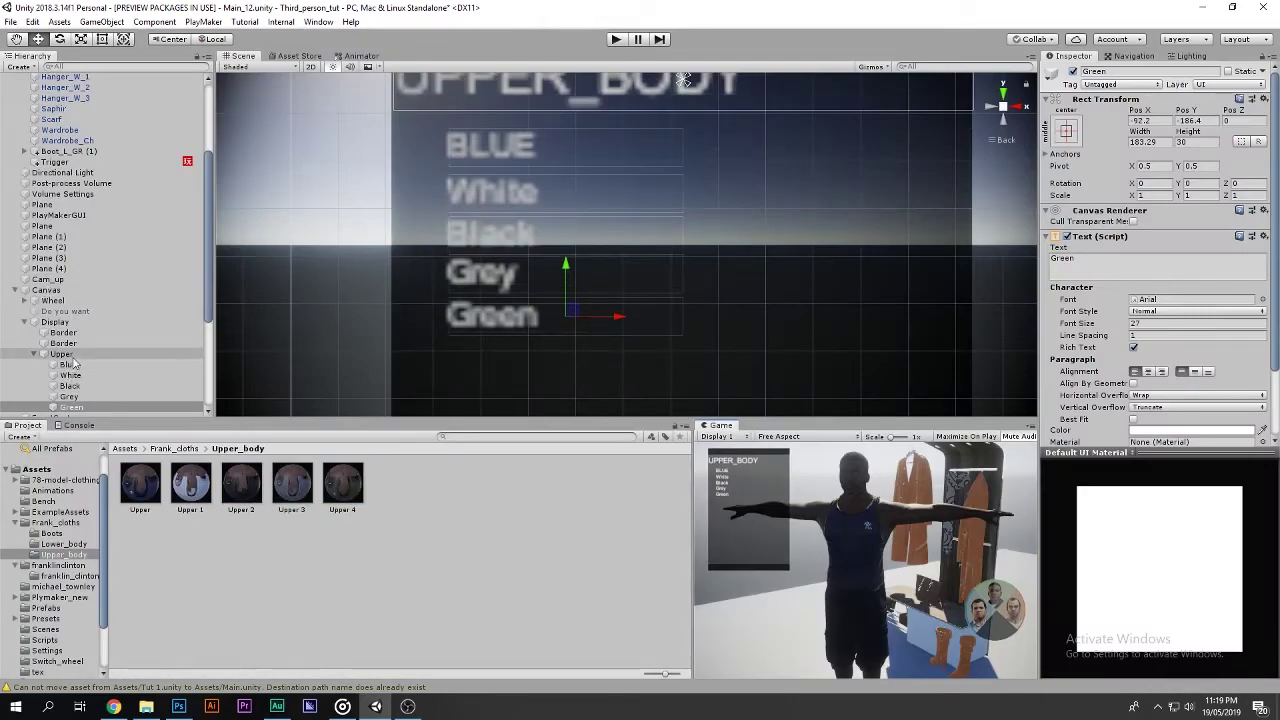
Add a new Image under the Upper panel, scaled and placed level with BLUE.
right_click(68, 358)
mouse_move(150, 558)
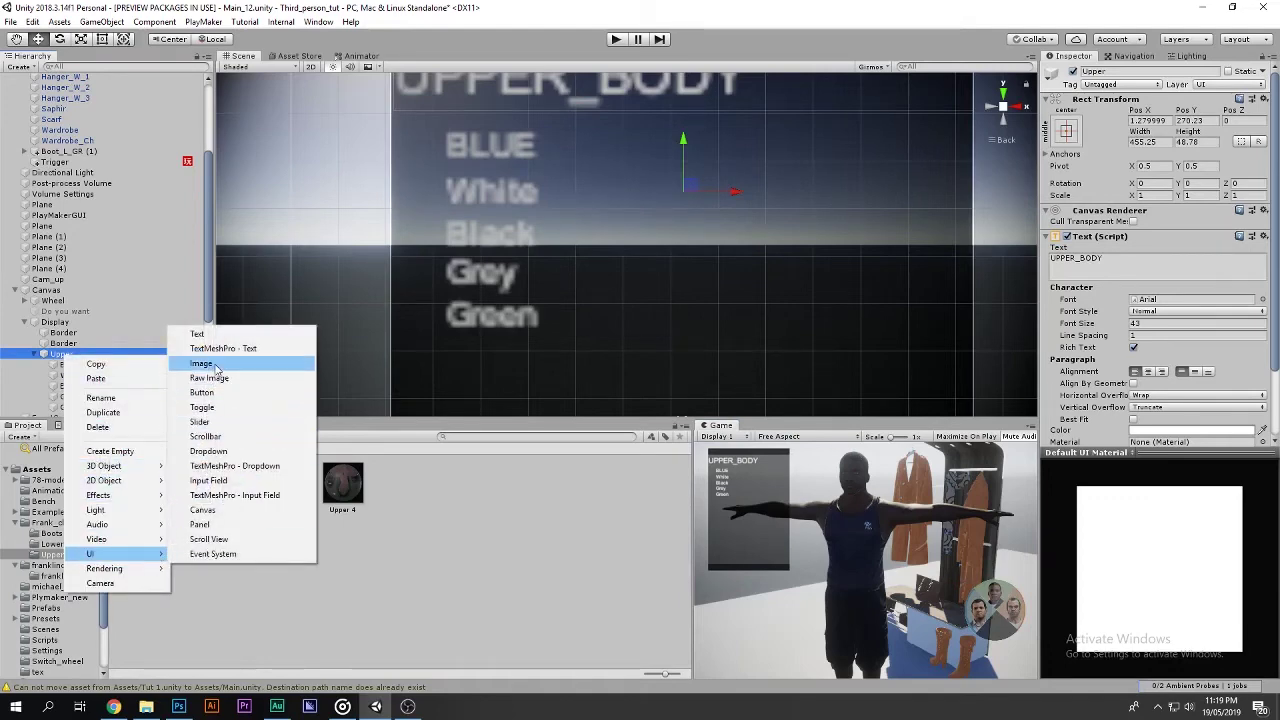
left_click(214, 367)
mouse_move(696, 91)
left_mouse_down()
mouse_move(450, 112)
mouse_move(450, 197)
left_mouse_up()
key("r")
key("w")
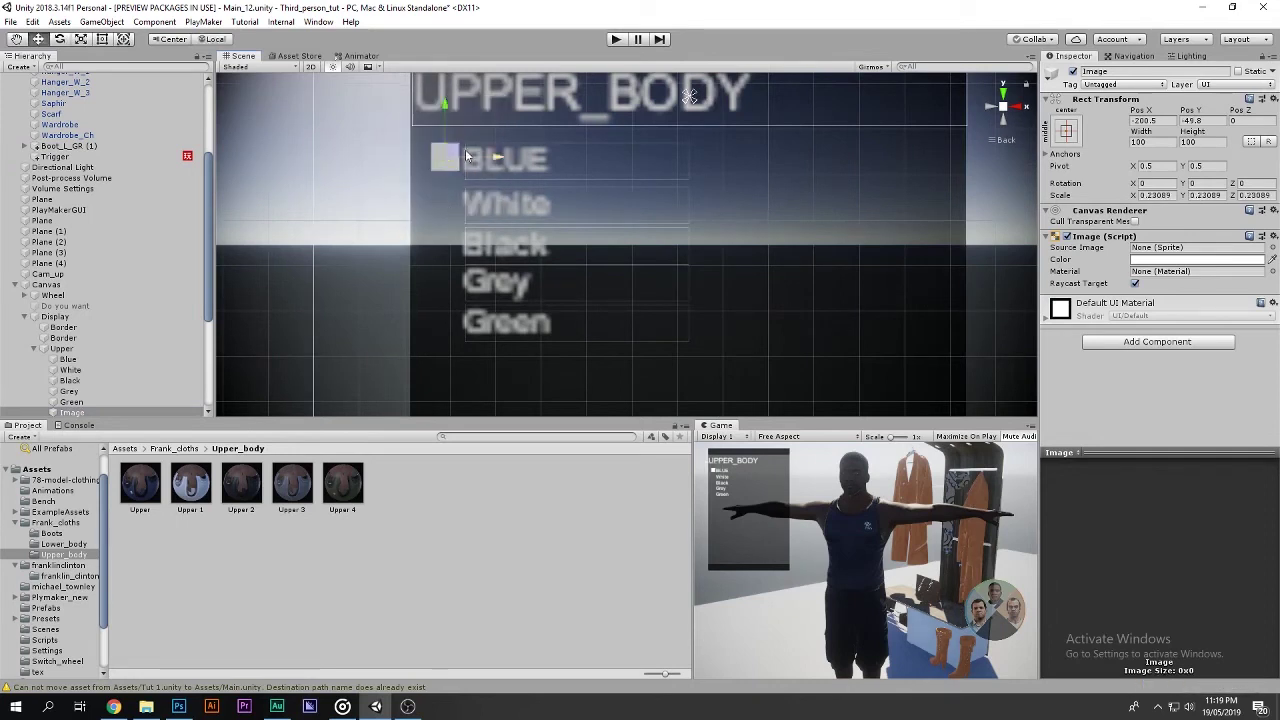
left_click_drag(497, 158, 487, 158)
left_click_drag(437, 108, 438, 112)
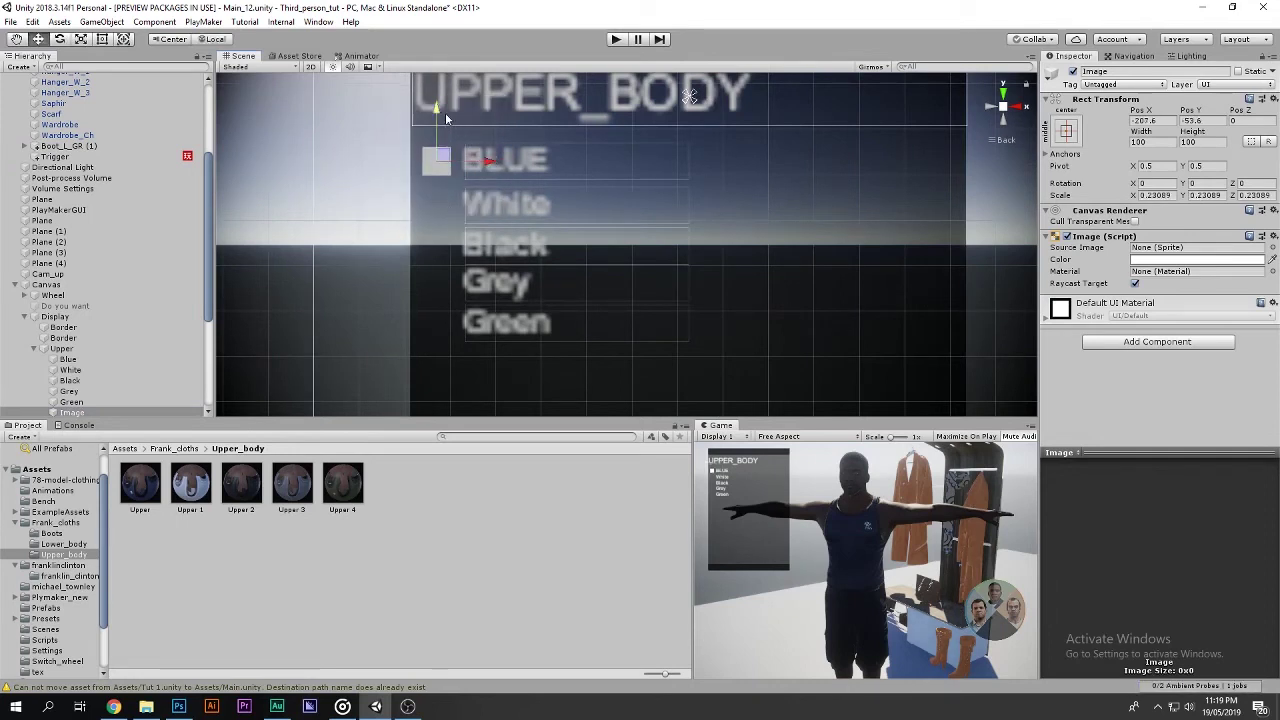
Give the image the Knob sprite and shrink it into a small circle bullet beside BLUE.
left_click(1273, 247)
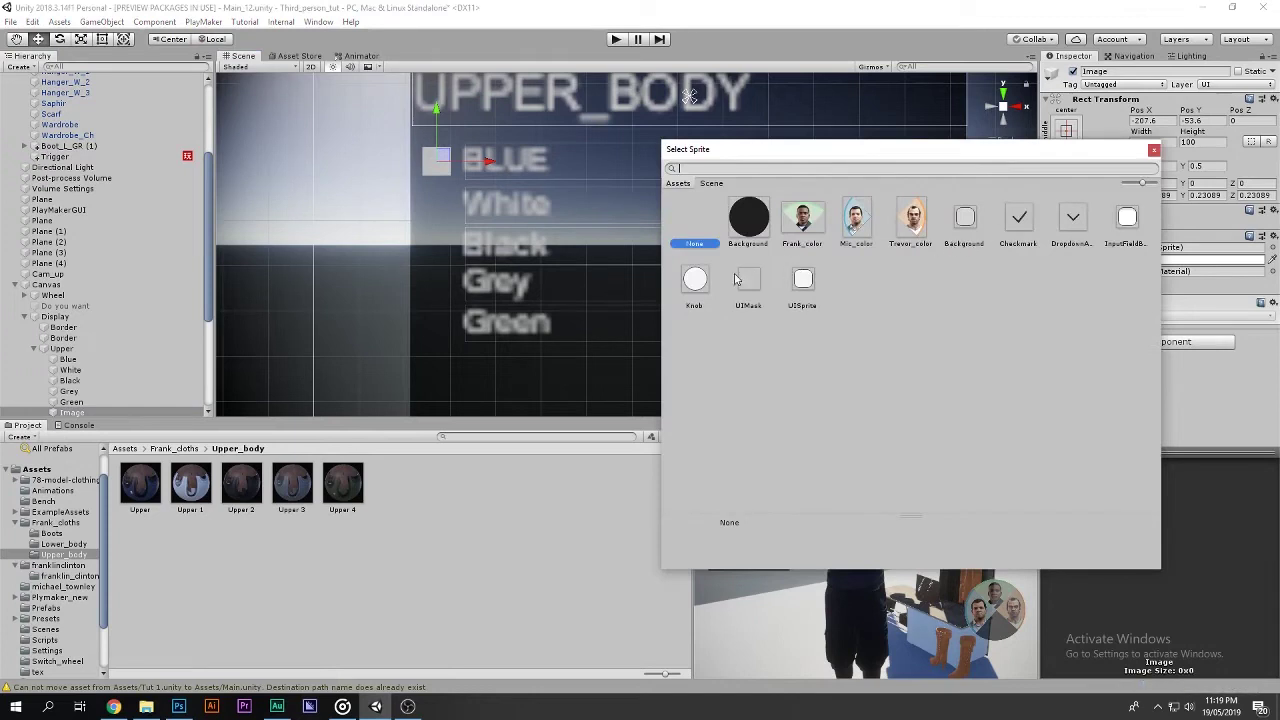
left_click(695, 280)
left_click(1154, 152)
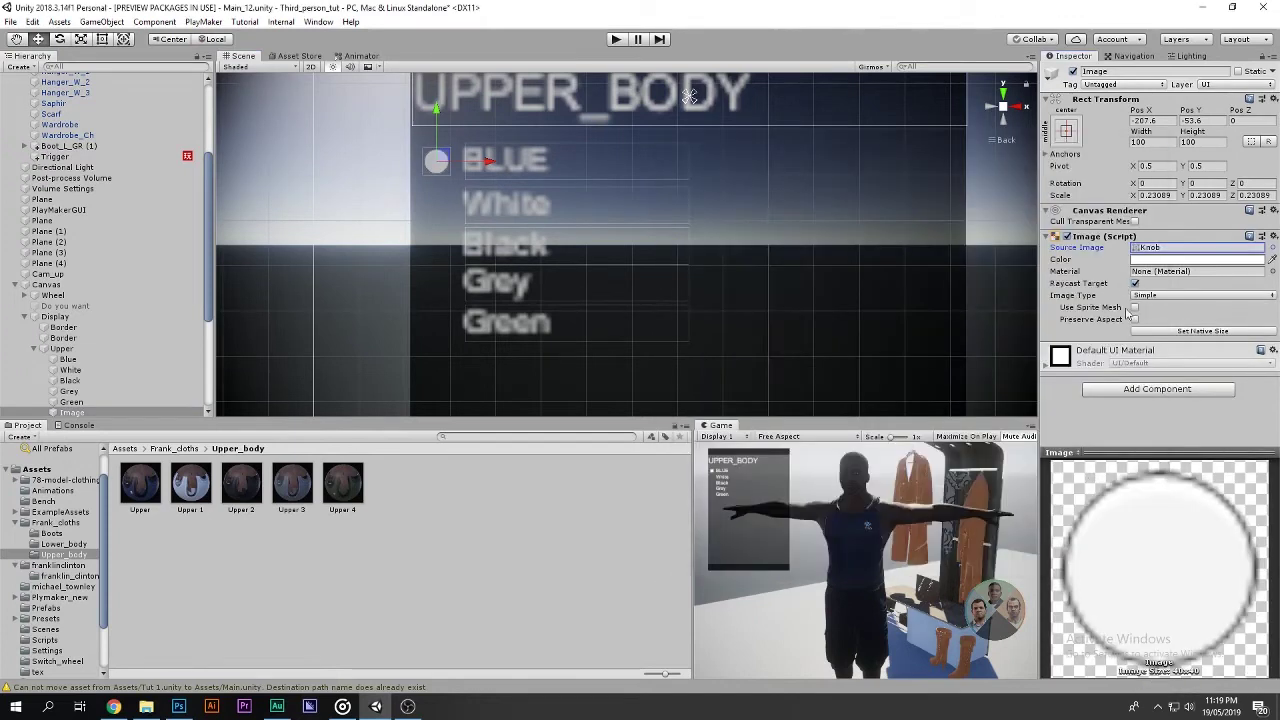
left_click(1149, 260)
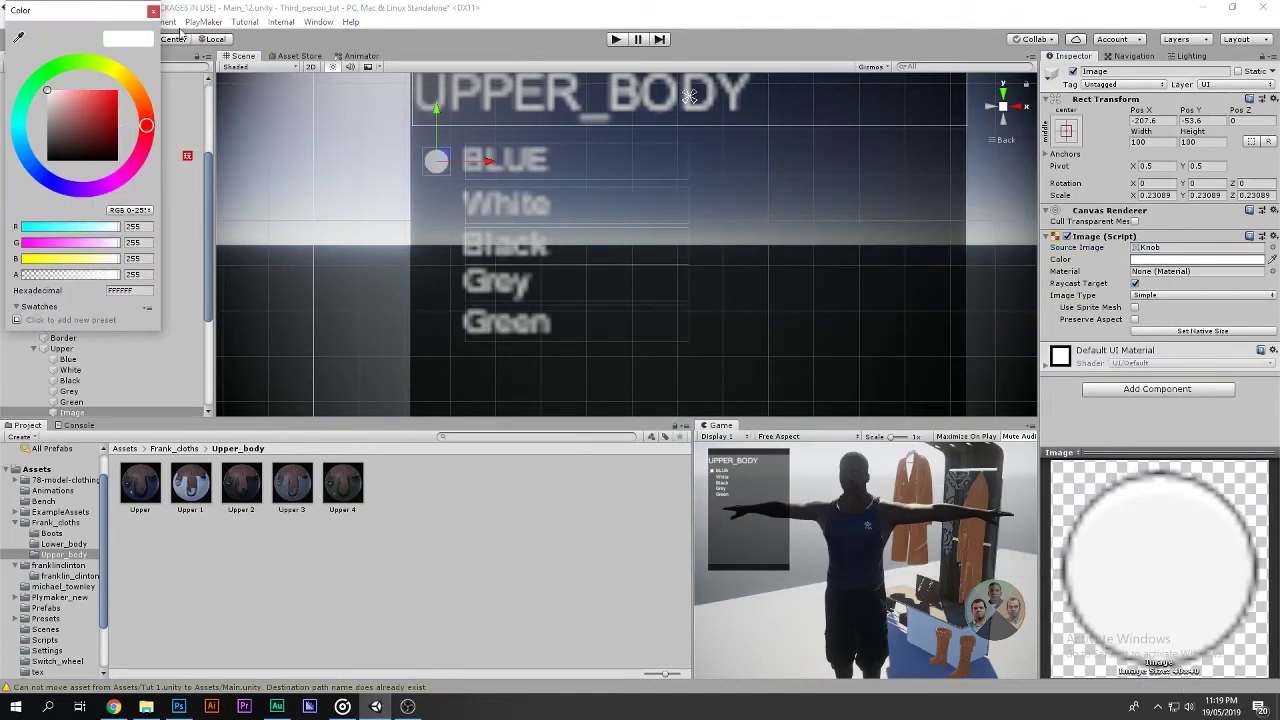
left_click(152, 12)
scroll(630, 285, "up", 2)
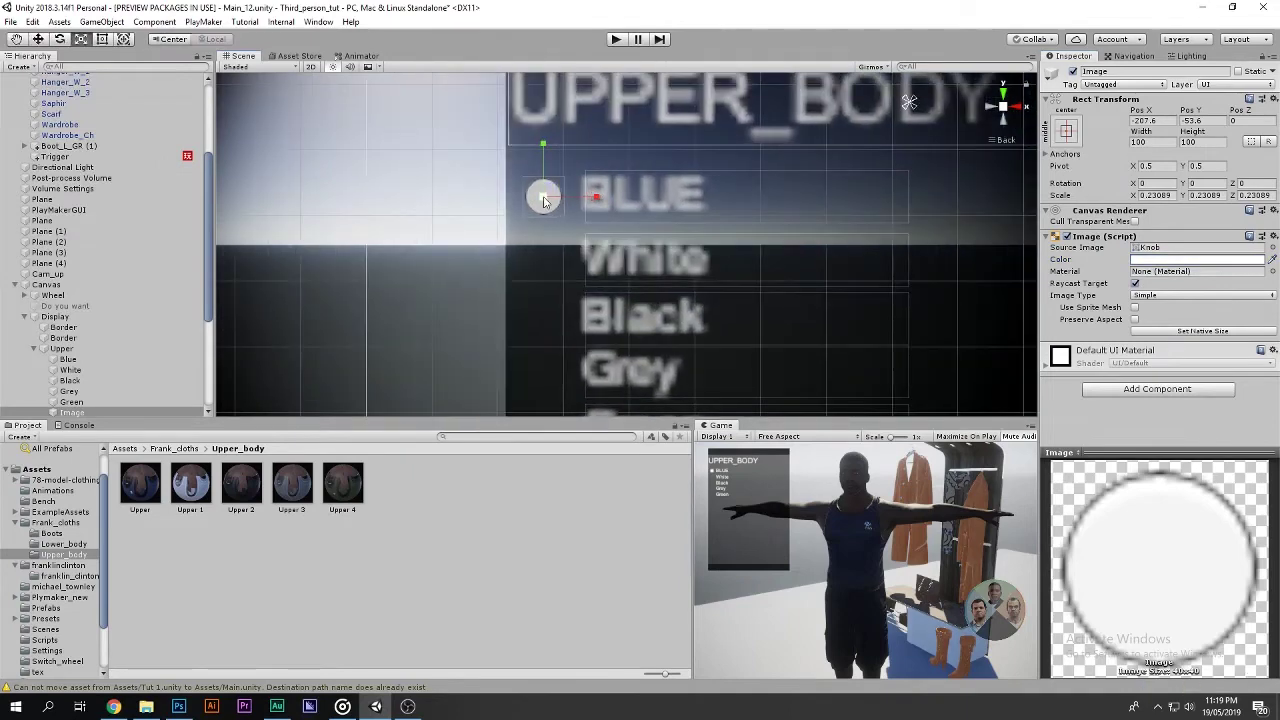
left_click_drag(544, 211, 546, 223)
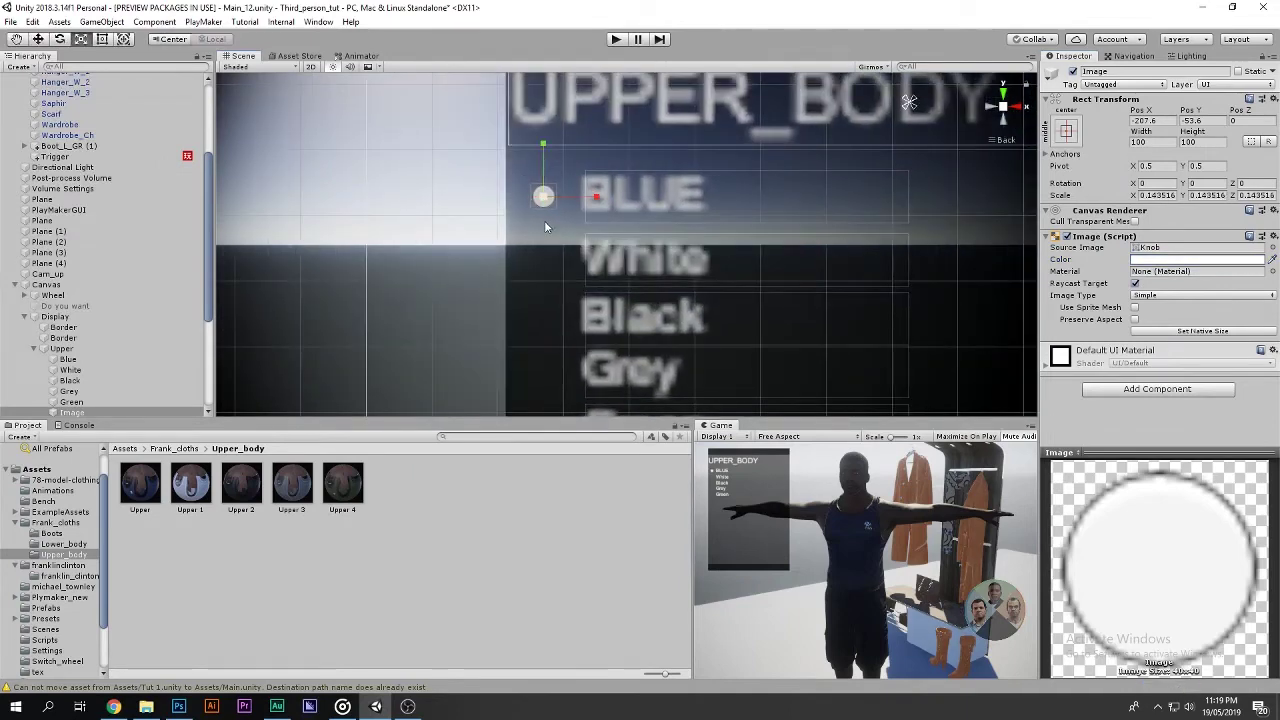
left_click_drag(545, 152, 548, 332)
Duplicate the bullet for the other colour items and nest the first circle under Blue.
key("ctrl+d")
key("ctrl+d")
key("ctrl+d")
middle_click_drag(548, 332, 562, 252)
key("ctrl+d")
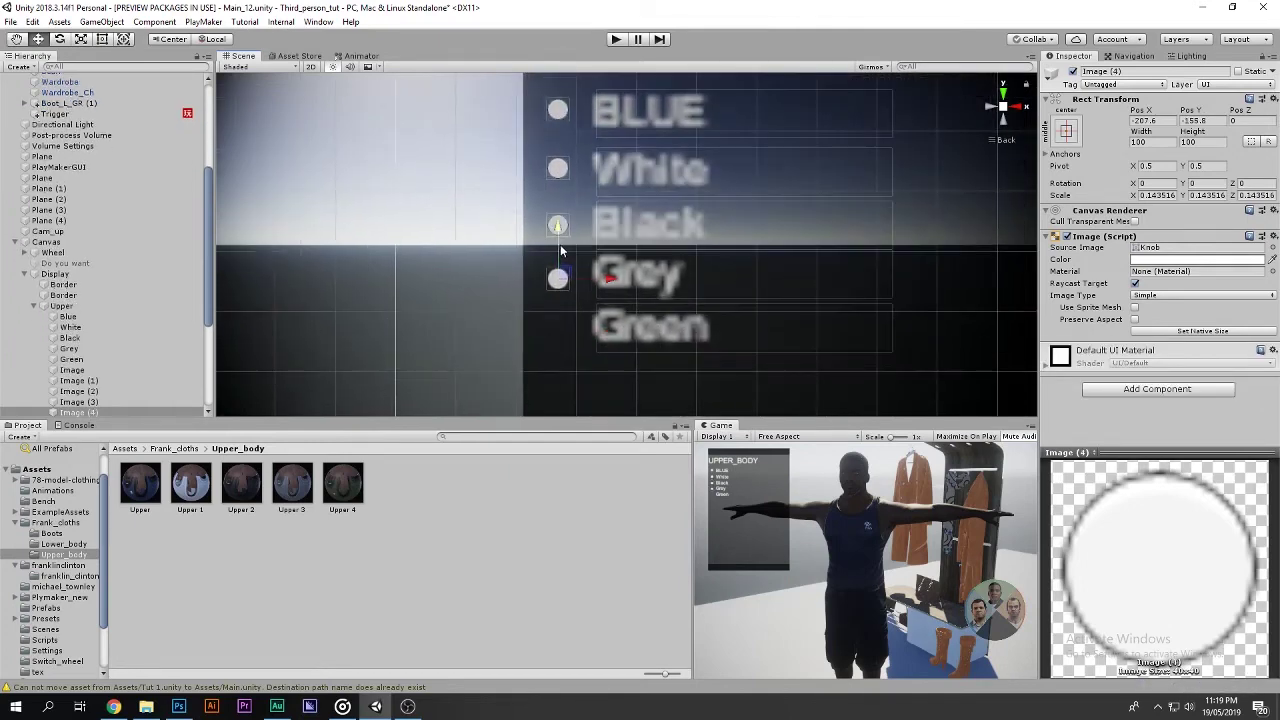
double_click(721, 425)
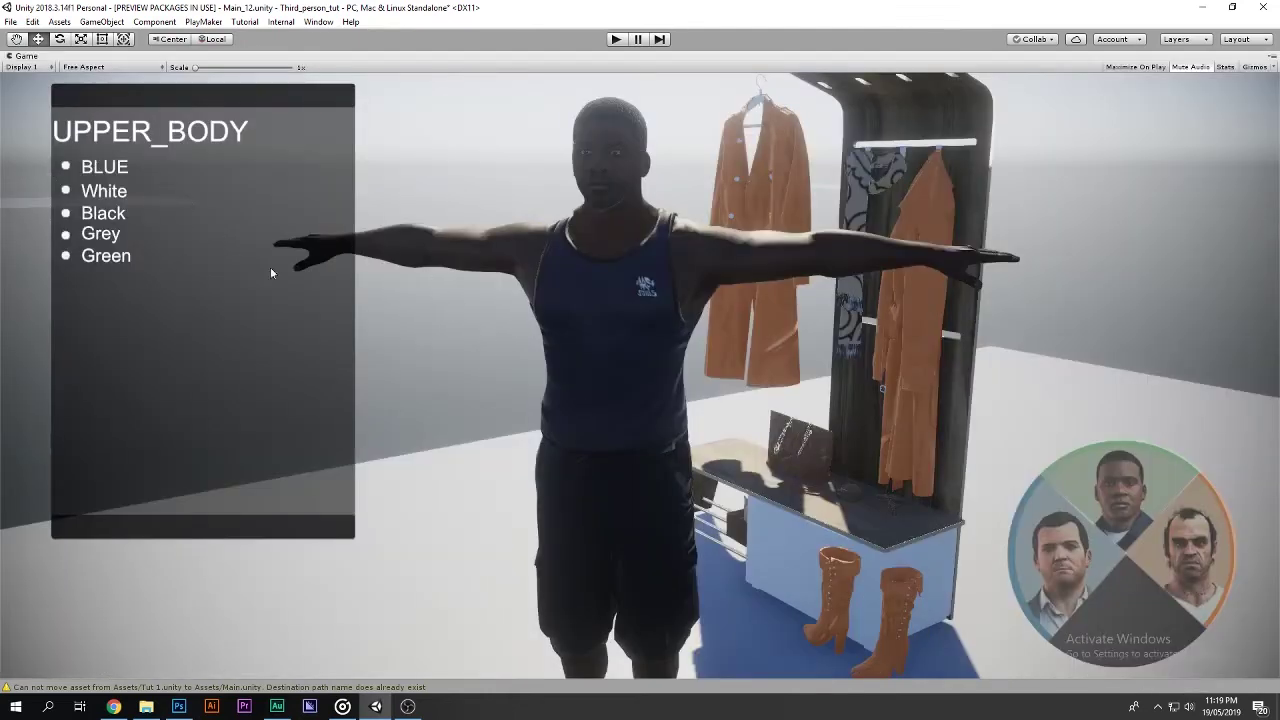
key("shift+space")
mouse_move(75, 412)
left_mouse_down()
mouse_move(86, 323)
mouse_move(75, 318)
left_mouse_up()
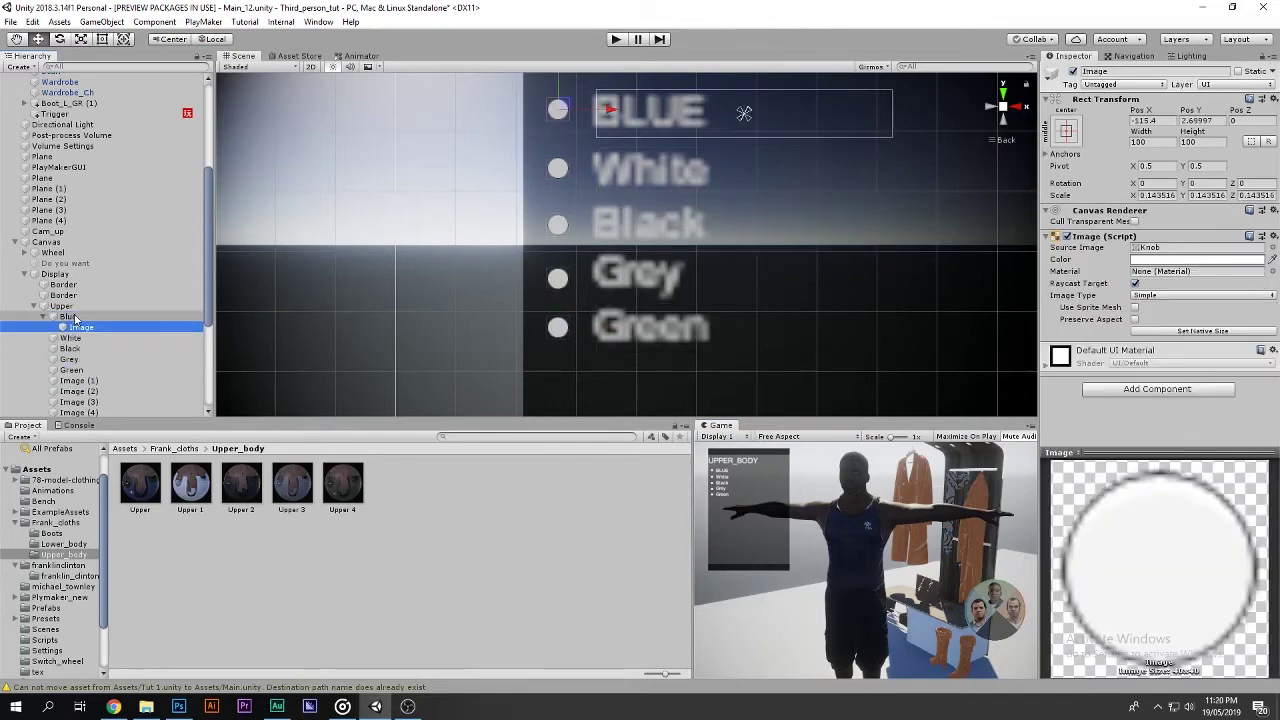
Nest Image (1) and Image (2) under White and Black, then shift all five colour labels right.
left_click_drag(80, 381, 82, 341)
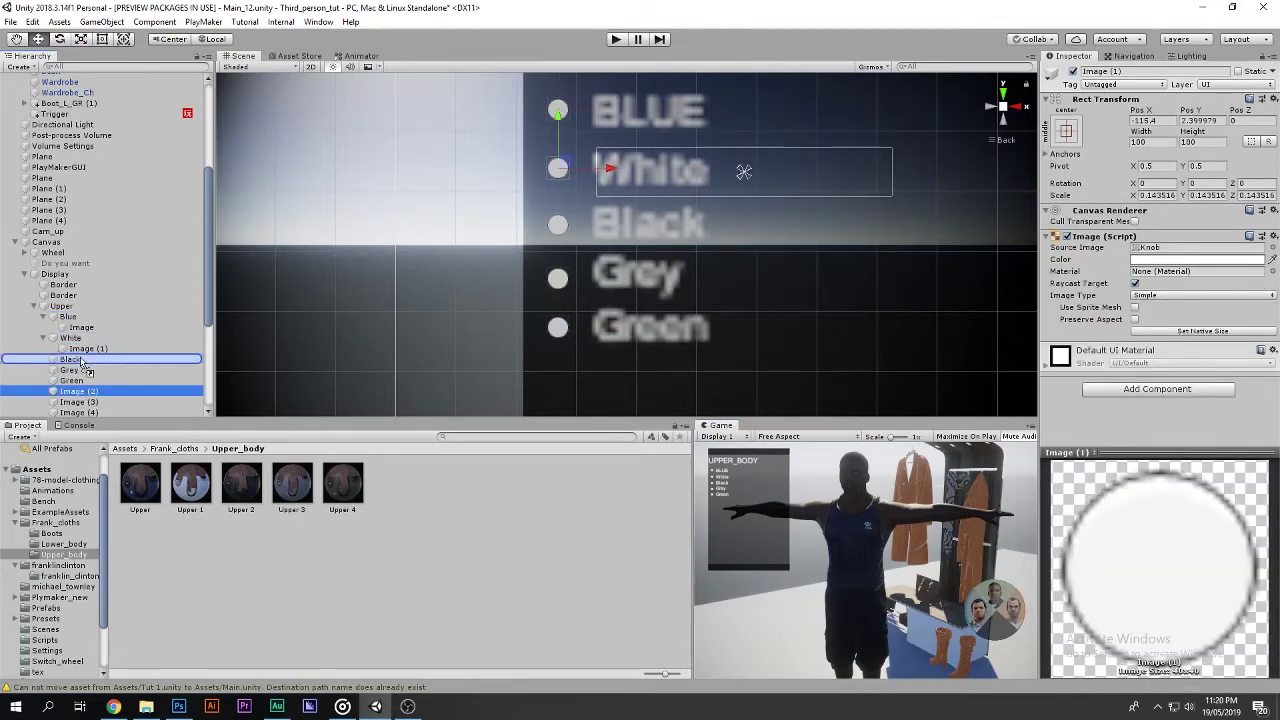
mouse_move(89, 397)
left_mouse_down()
mouse_move(72, 359)
mouse_move(72, 401)
left_mouse_up()
left_click(89, 401)
left_click(43, 316)
left_click(43, 327)
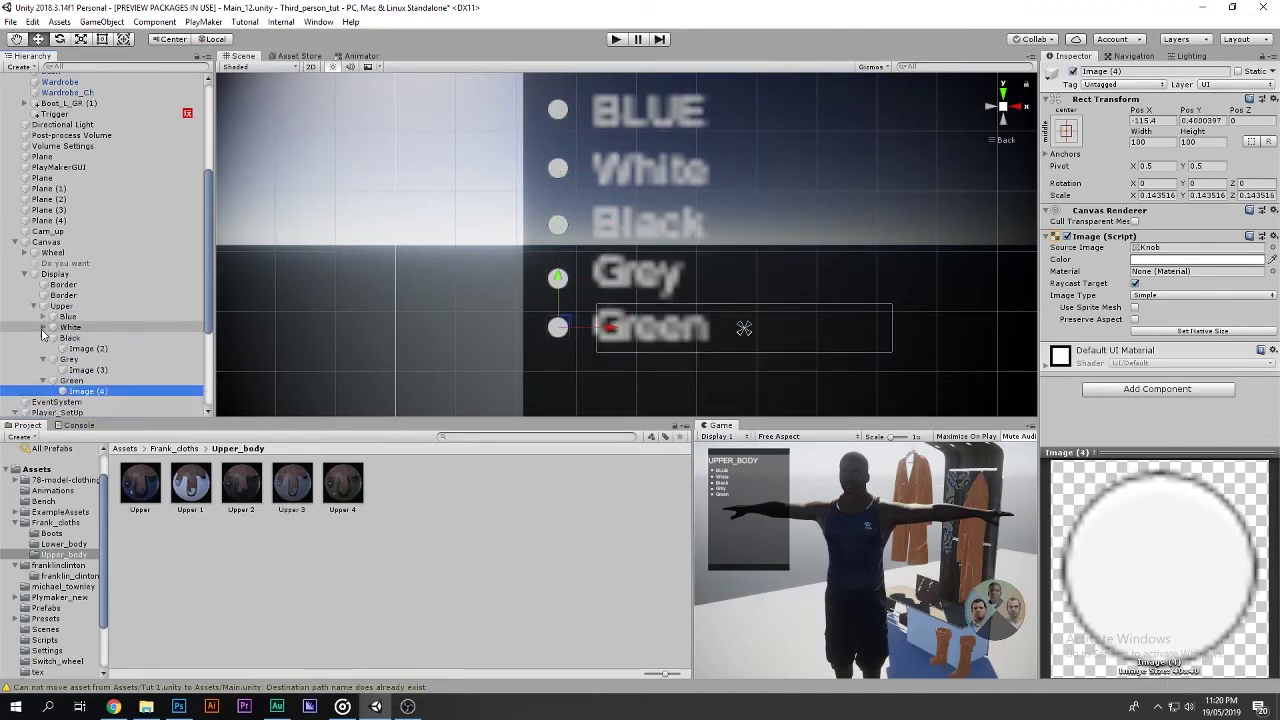
left_click(43, 338)
left_click(43, 348)
left_click(43, 359)
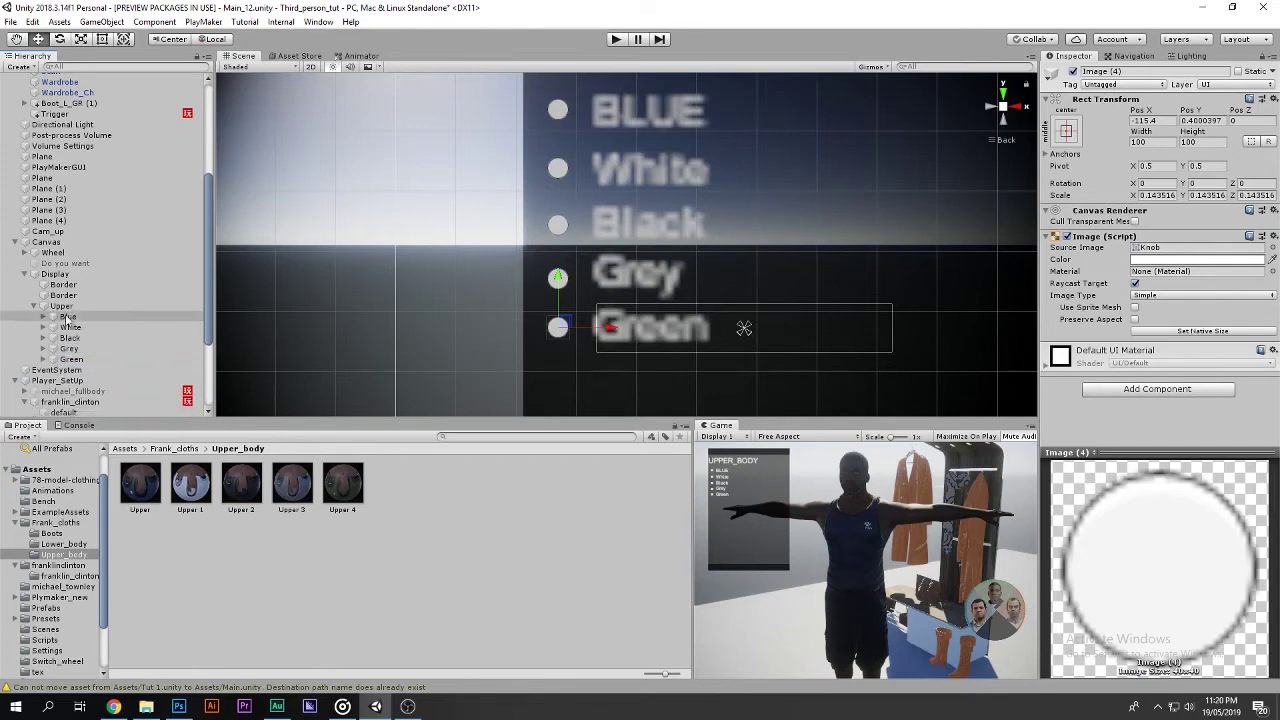
left_click(68, 316)
left_click(71, 359, "shift")
left_click_drag(767, 223, 786, 223)
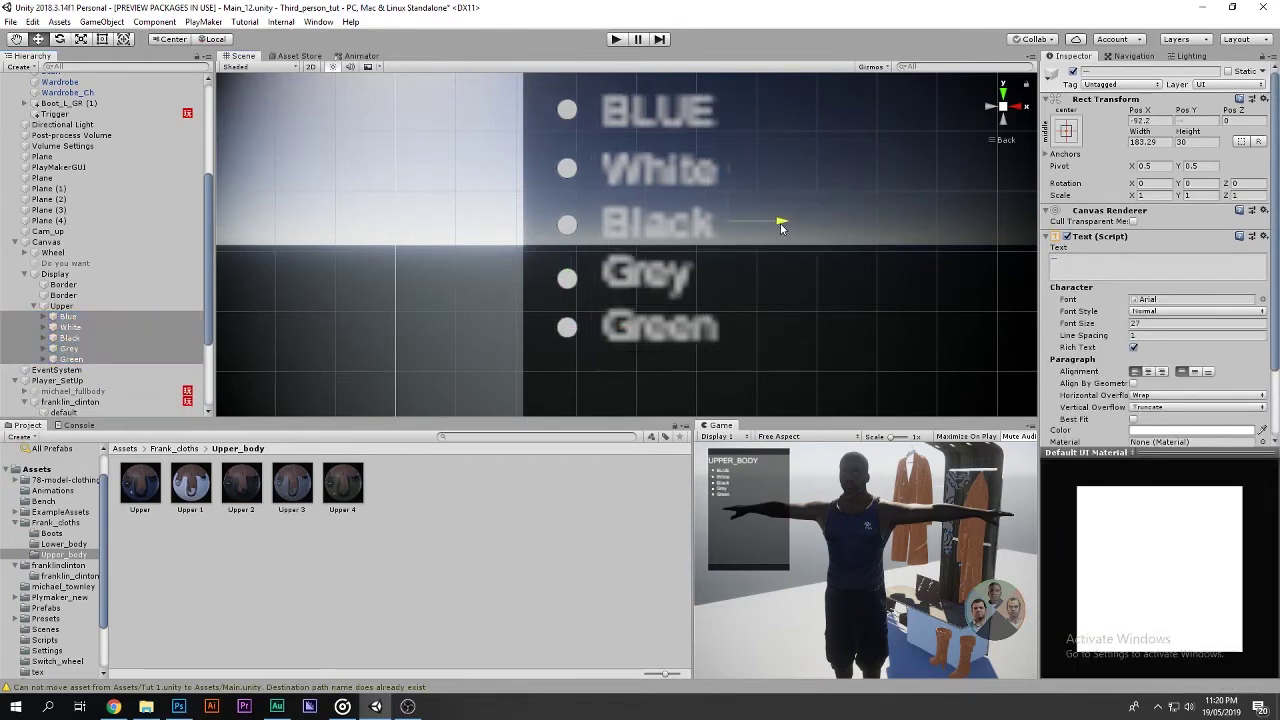
Shift the four duplicated circle bullets slightly right so all five bullets align in one column.
left_click(43, 316)
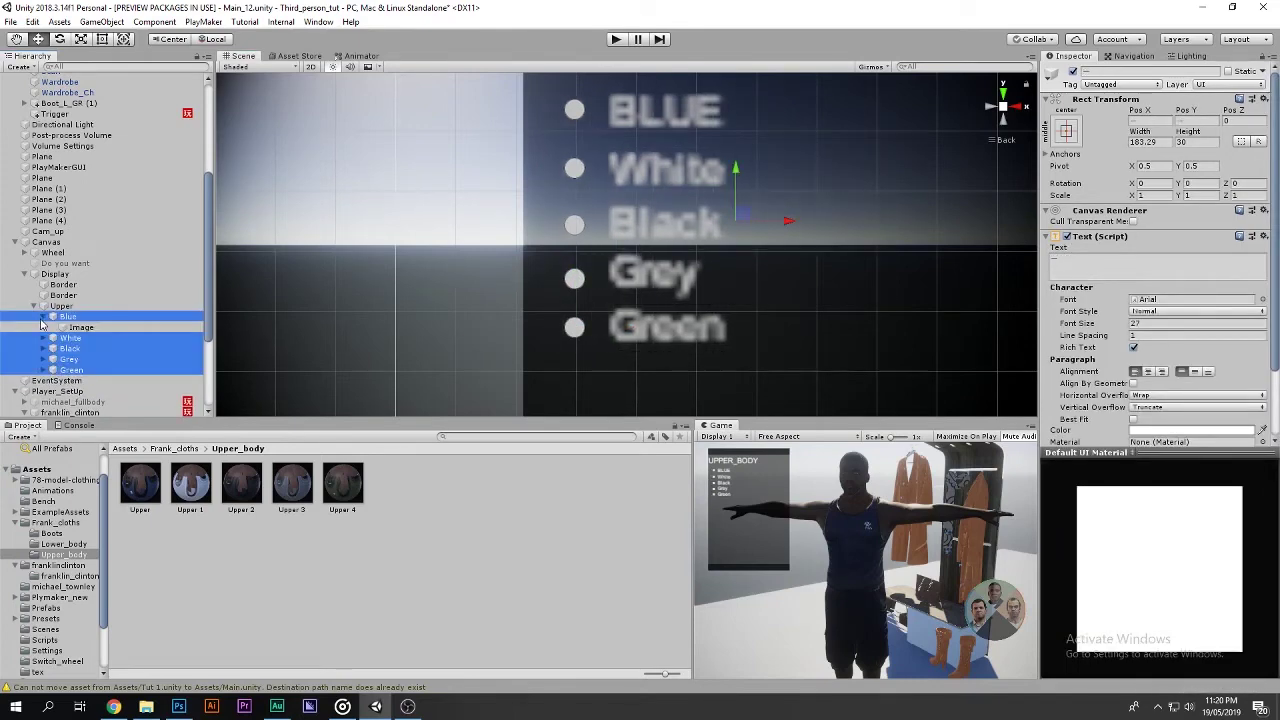
left_click(43, 339)
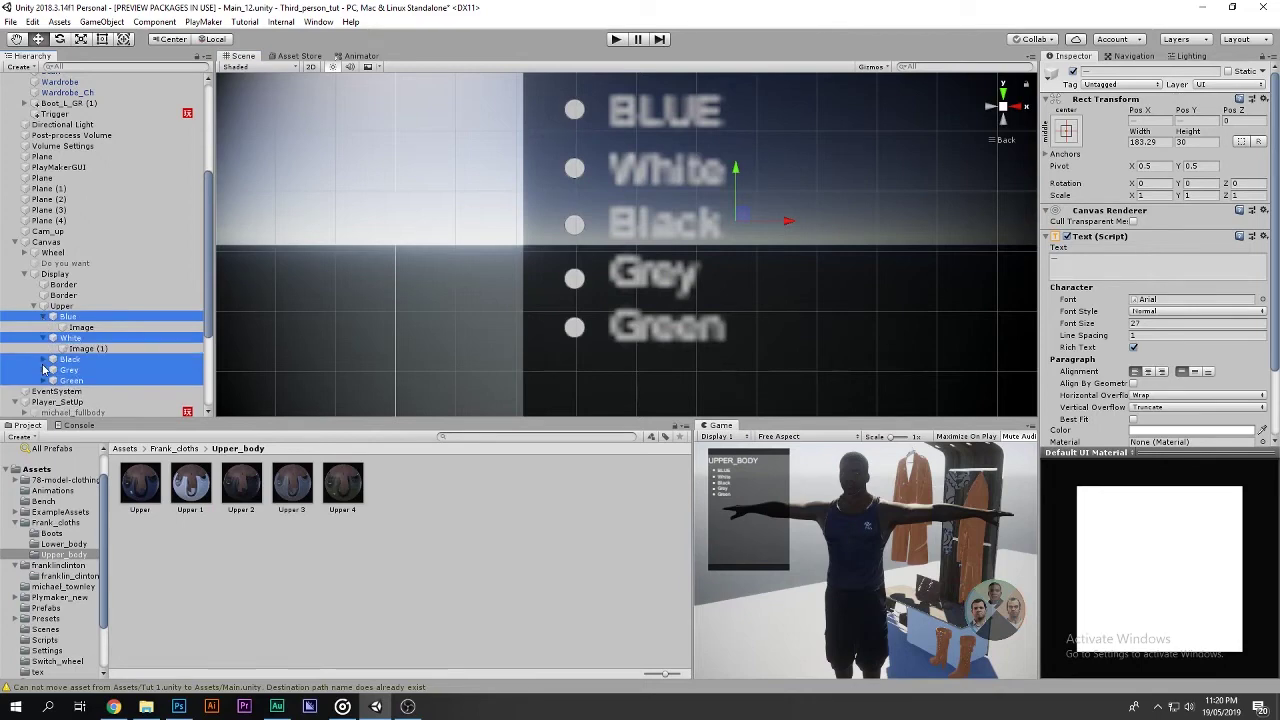
left_click(43, 359)
left_click(43, 380)
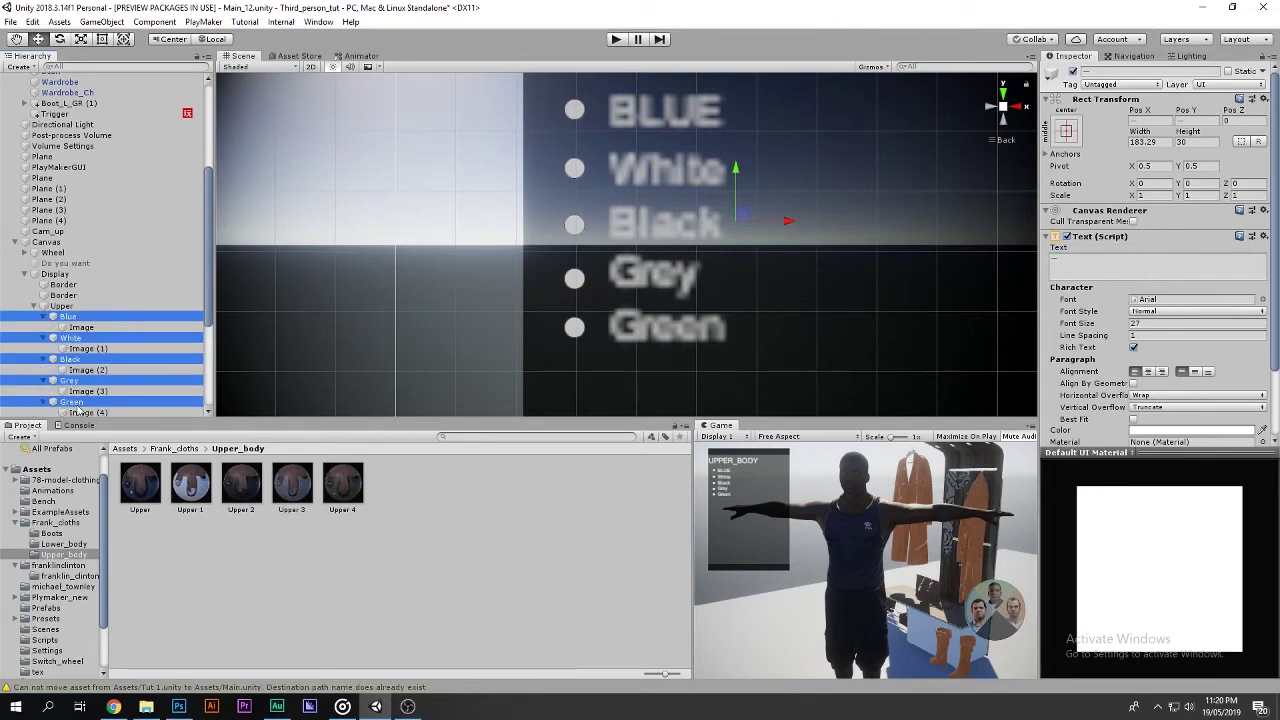
scroll(78, 410, "down", 3)
left_click(88, 292)
left_click(88, 271, "ctrl")
left_click(107, 251, "ctrl")
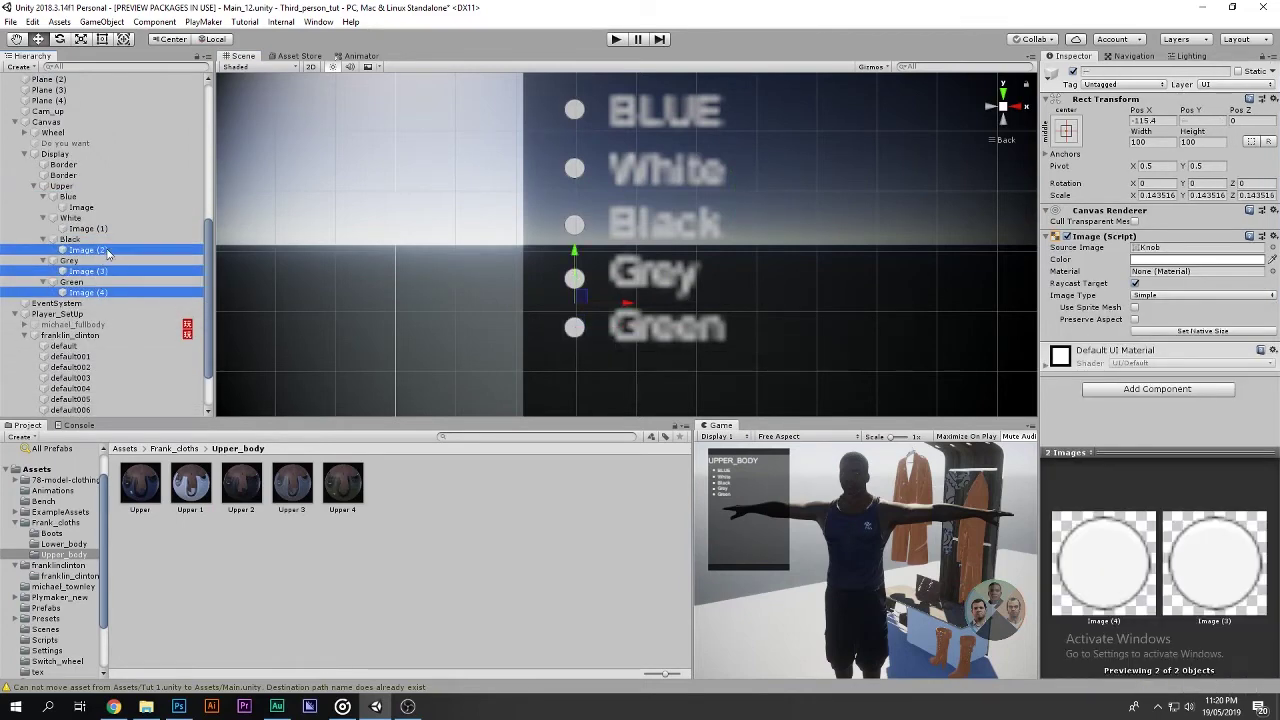
left_click(88, 228, "ctrl")
left_click_drag(625, 247, 627, 218)
left_click(82, 207, "ctrl")
key("shift+space")
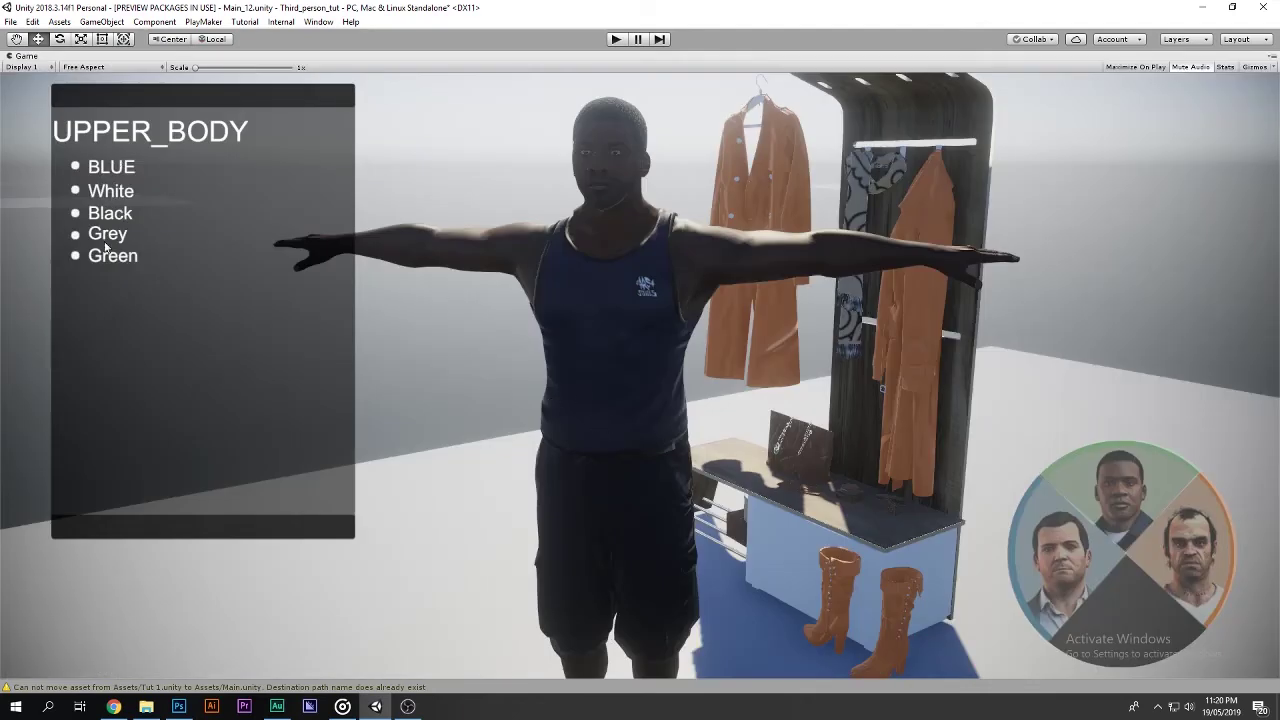
key("shift+space")
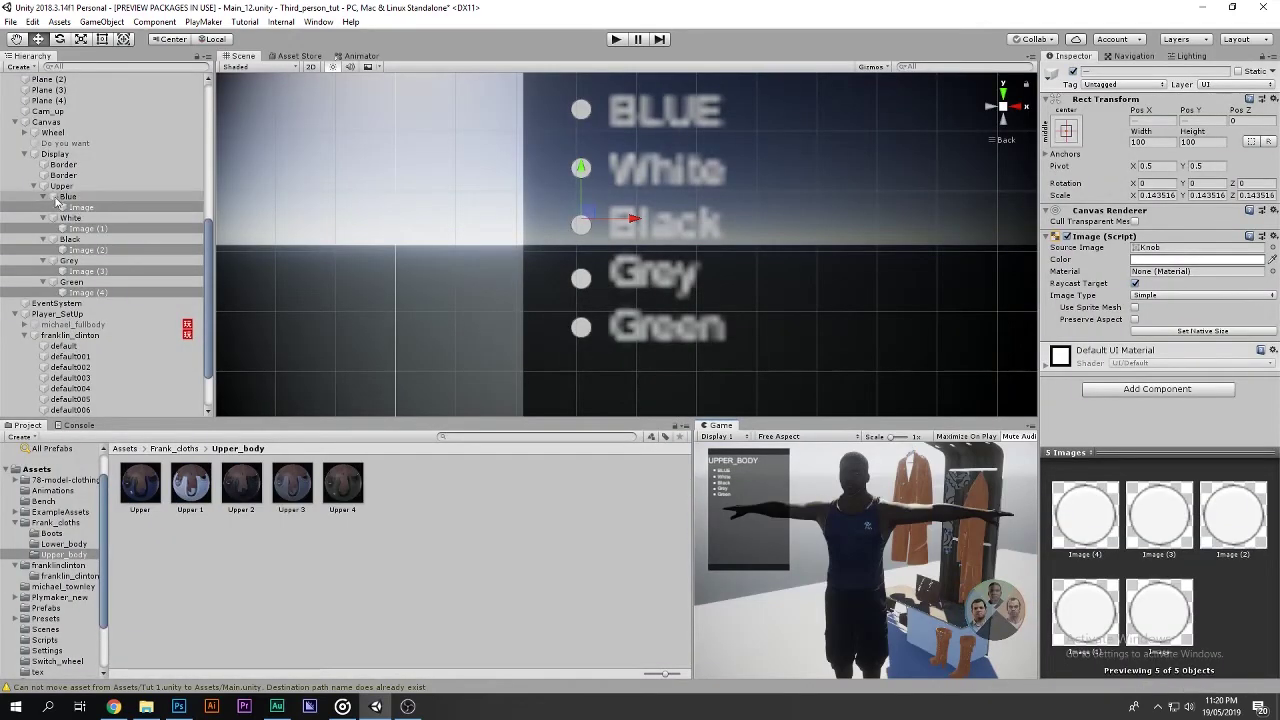
Move the Green and Grey labels slightly down (Grey to Y -155.8), then reselect all five labels.
left_click(43, 196)
left_click(43, 207)
left_click(43, 218)
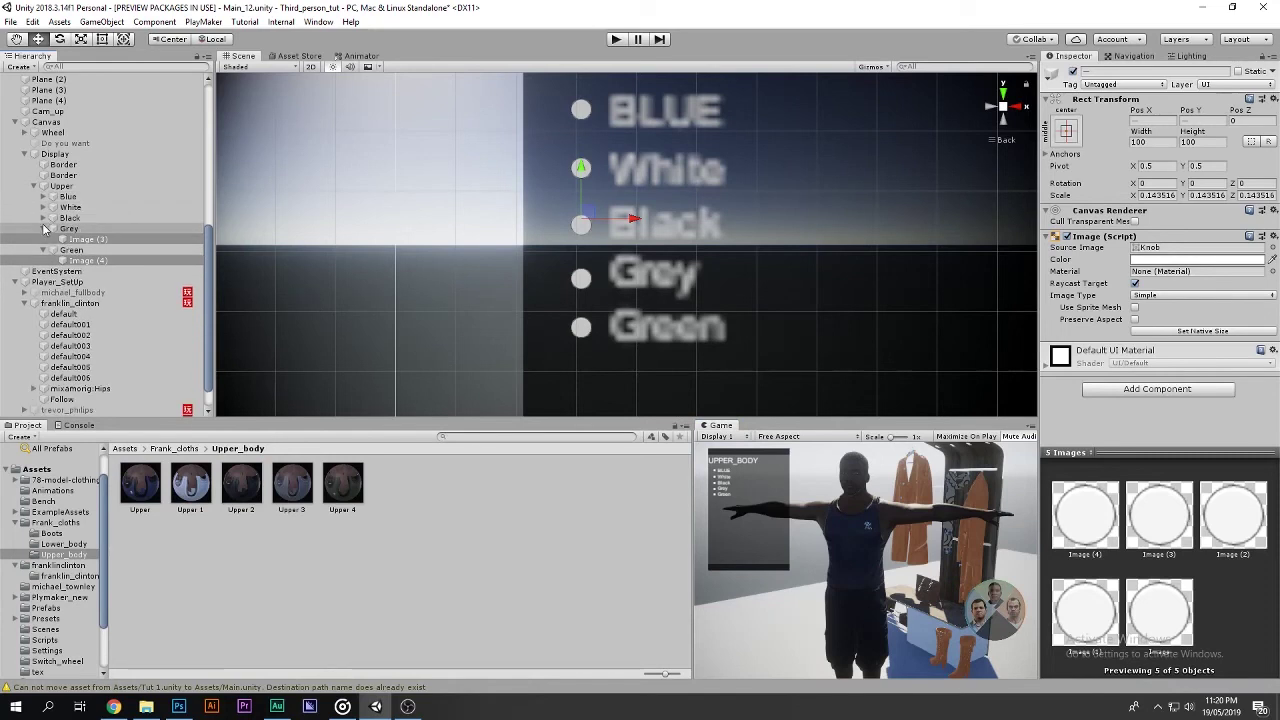
left_click(43, 228)
left_click(43, 239)
left_click(50, 240)
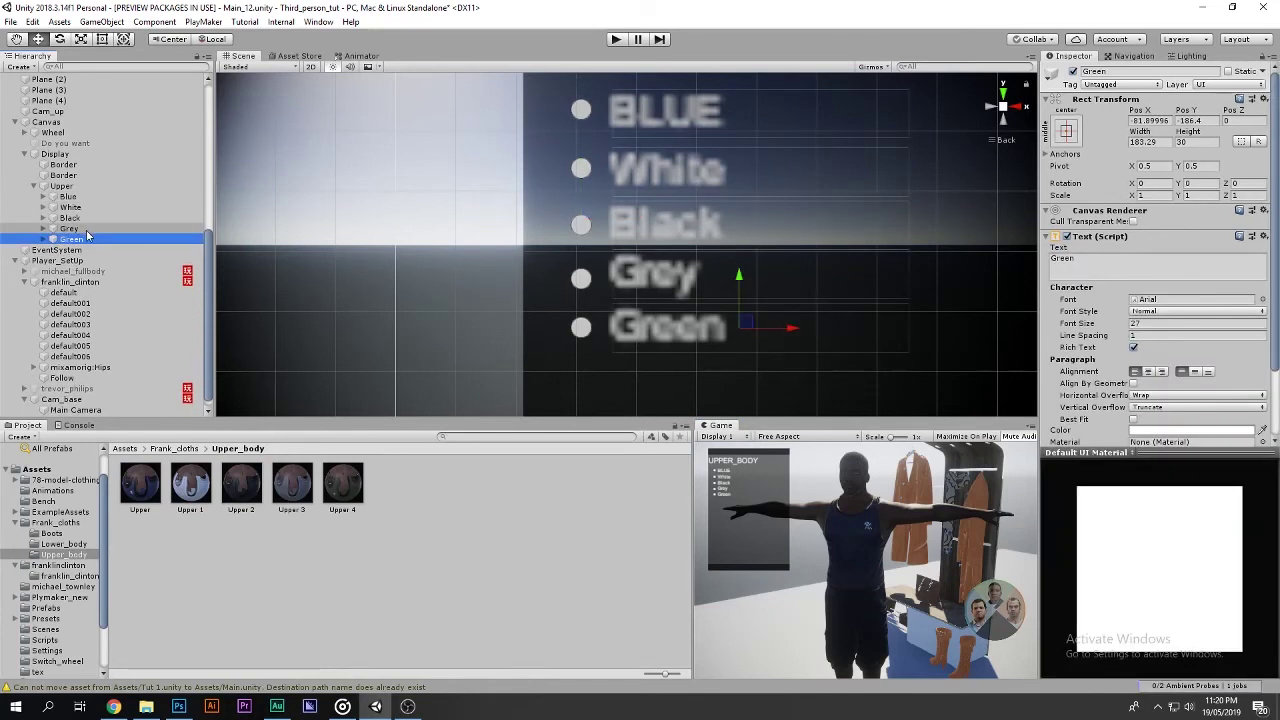
left_click_drag(740, 281, 739, 287)
left_click(739, 287)
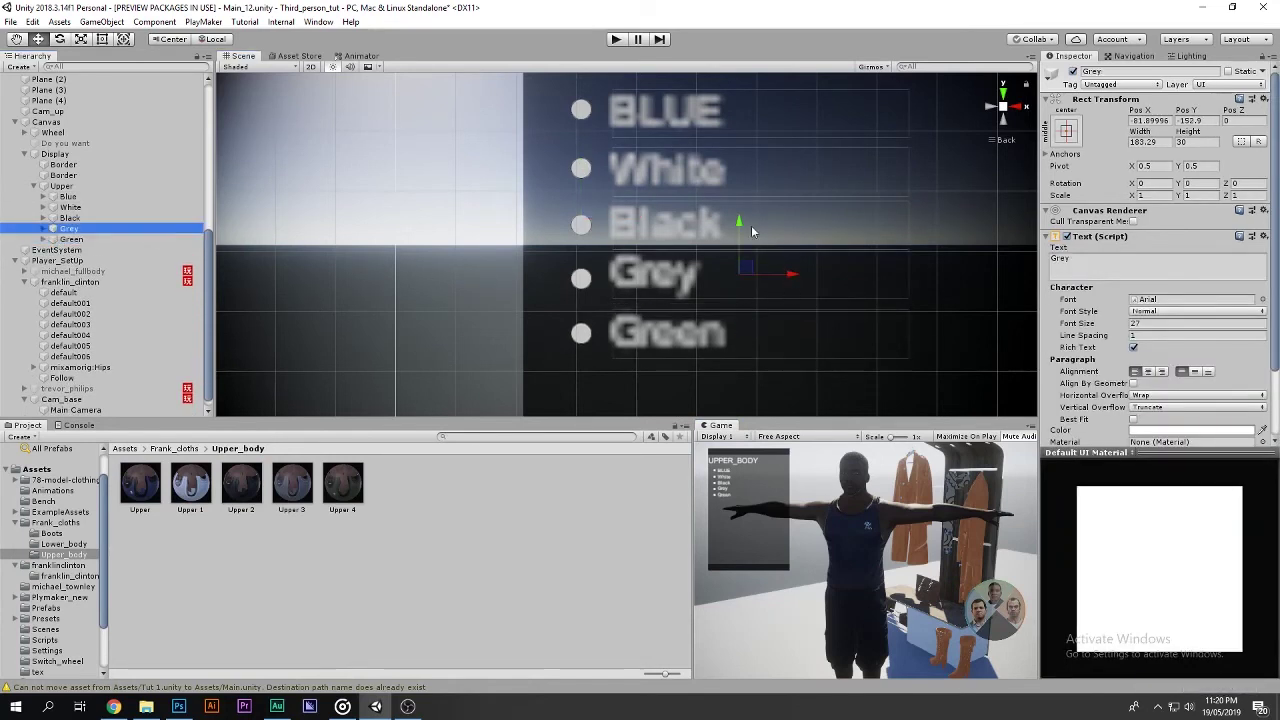
left_click_drag(736, 223, 729, 228)
left_click(62, 164)
left_click(61, 186)
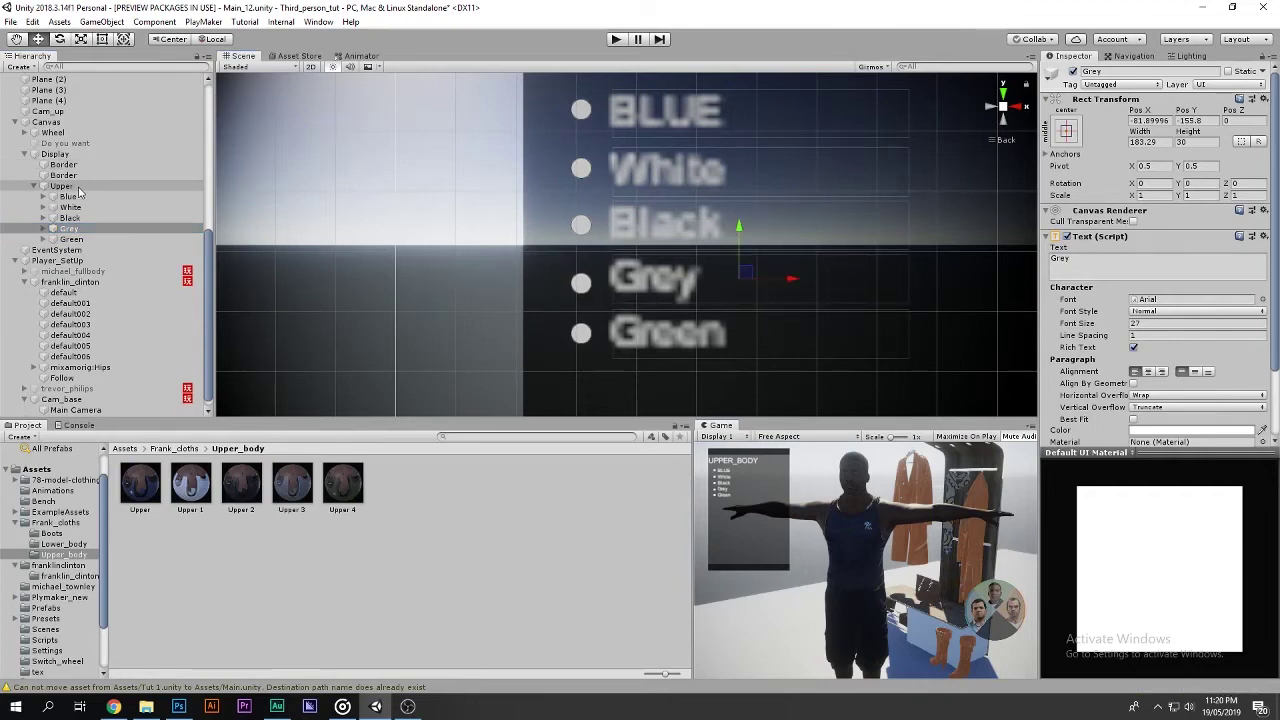
left_click(68, 196)
left_click(72, 241, "shift")
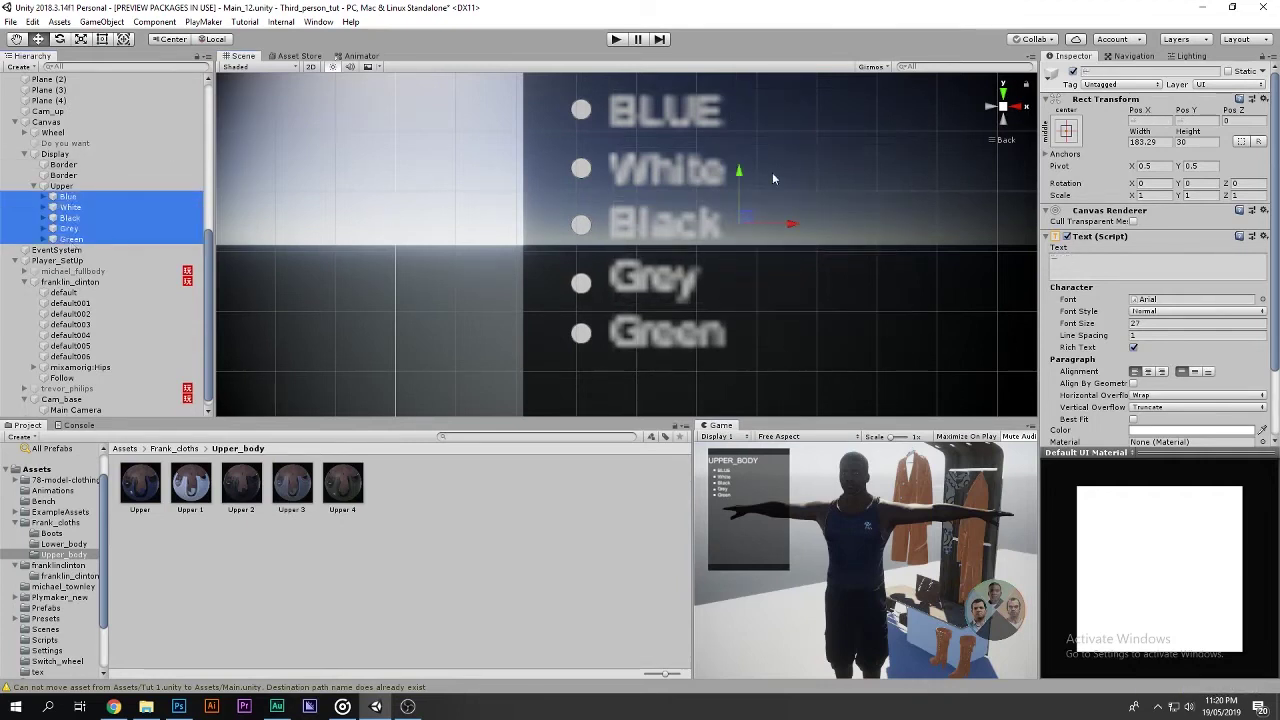
Add a Button component, searched as 'butto', to the Blue, White, Black, Grey and Green labels.
left_click_drag(749, 224, 745, 222)
scroll(1145, 428, "down", 2)
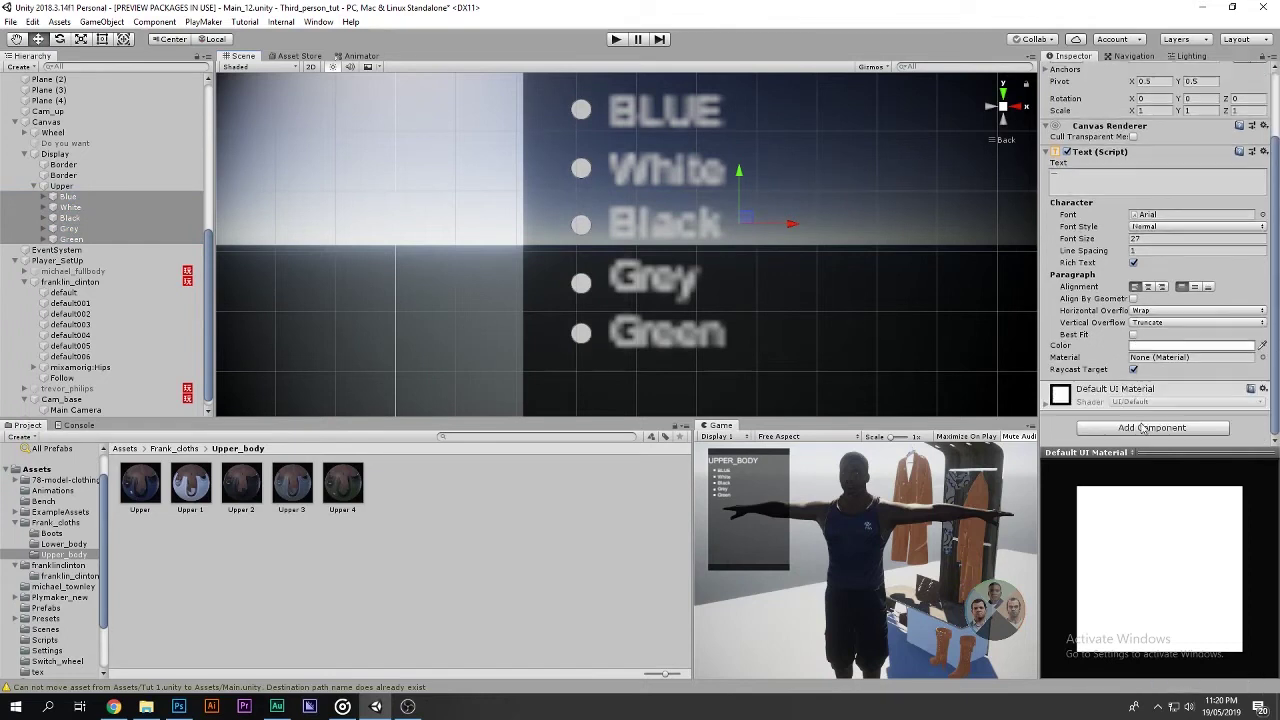
left_click(1146, 428)
type("bu")
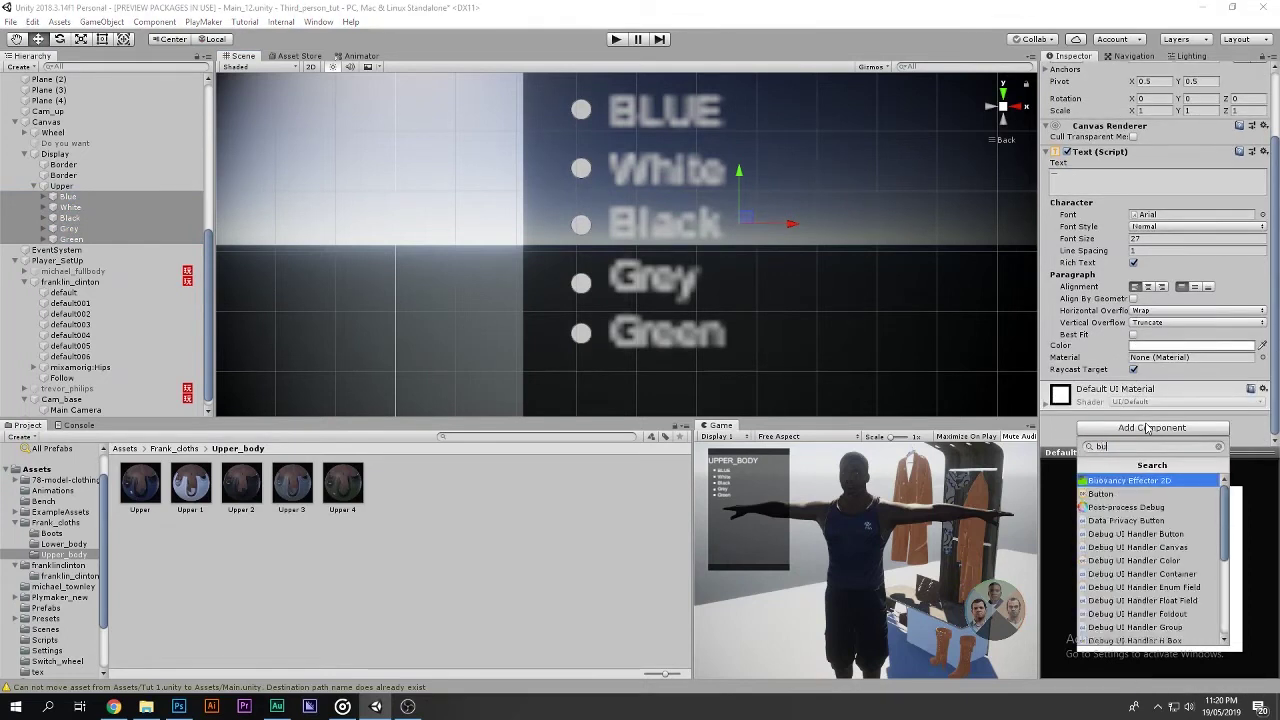
type("tton")
key("Return")
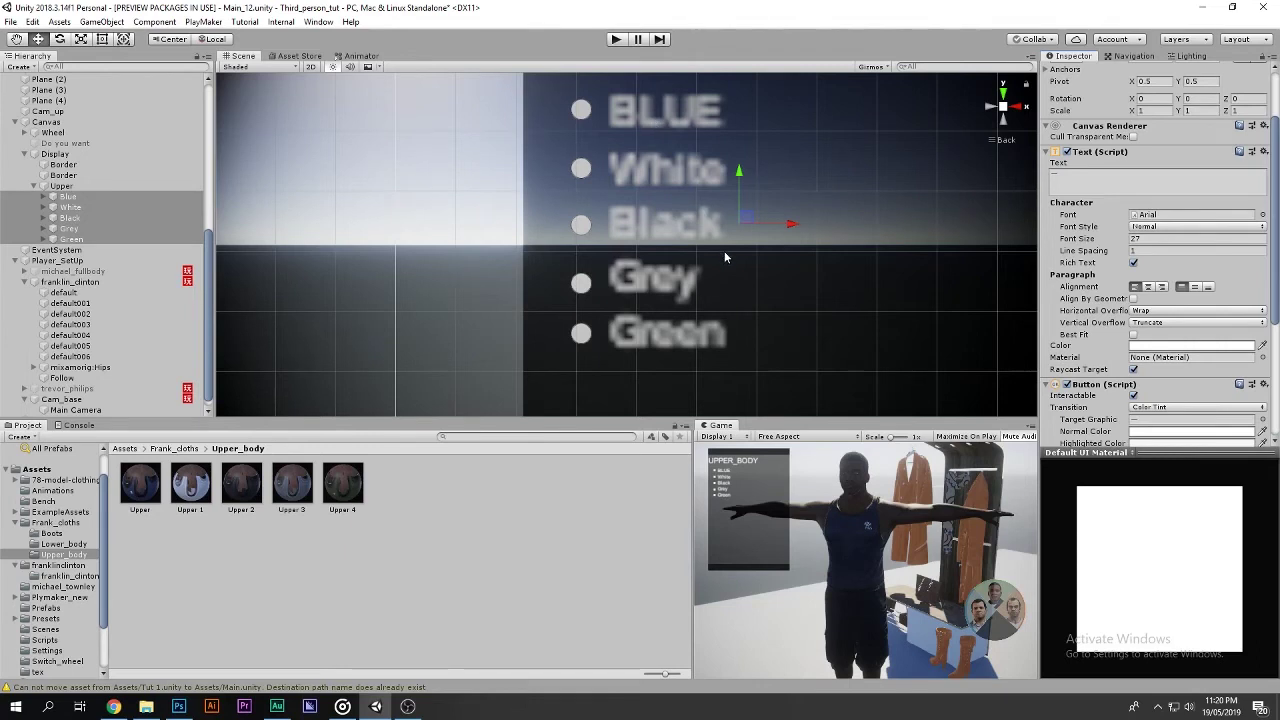
scroll(1176, 325, "down", 3)
scroll(1168, 340, "down", 2)
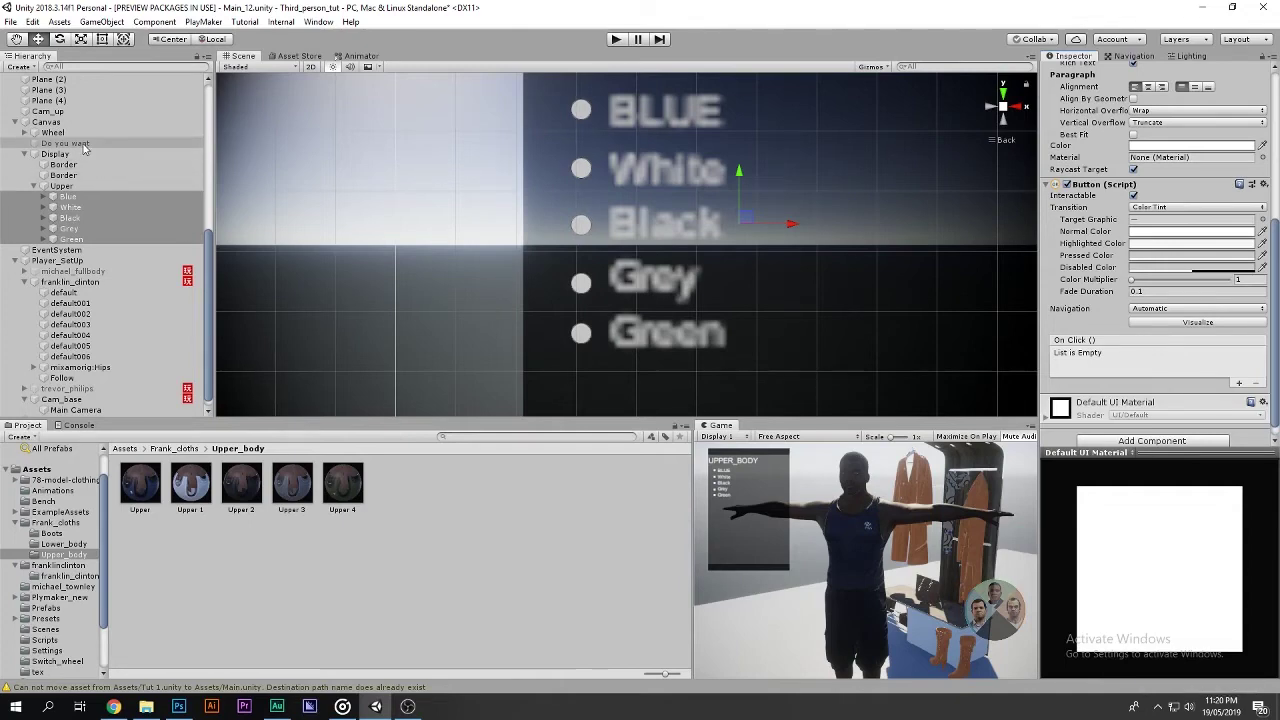
scroll(84, 220, "up", 2)
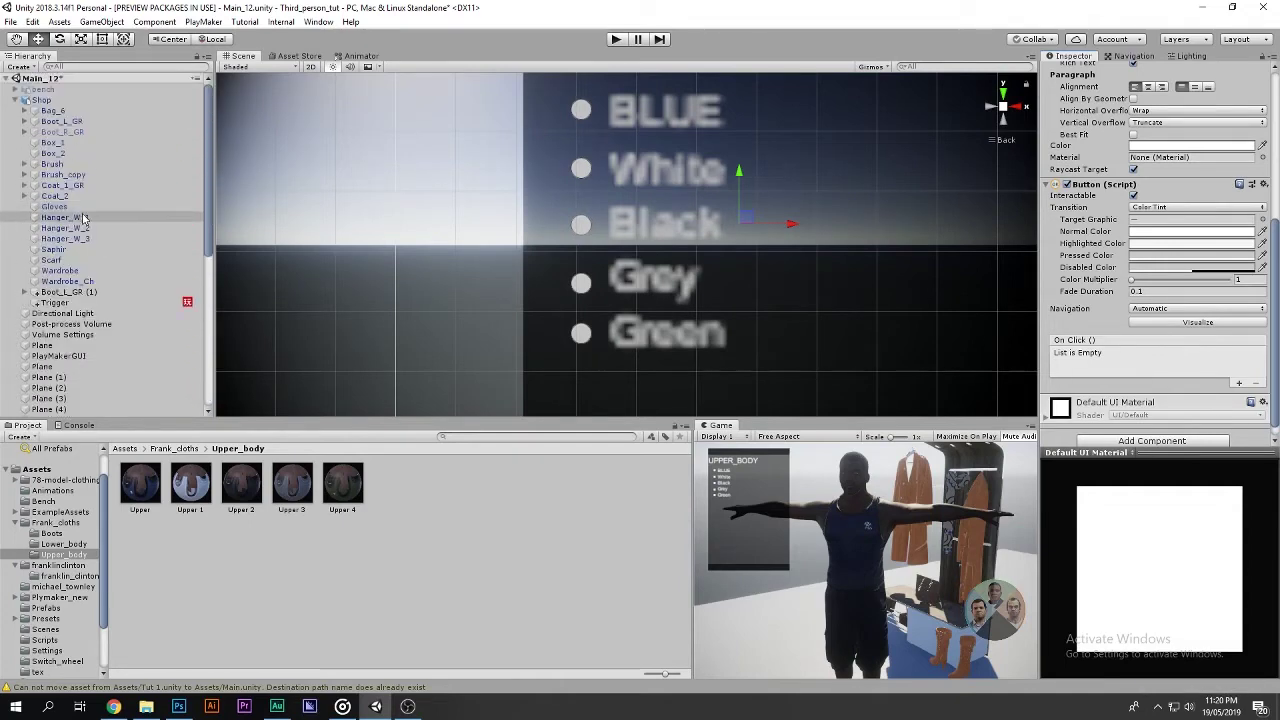
scroll(90, 240, "up", 3)
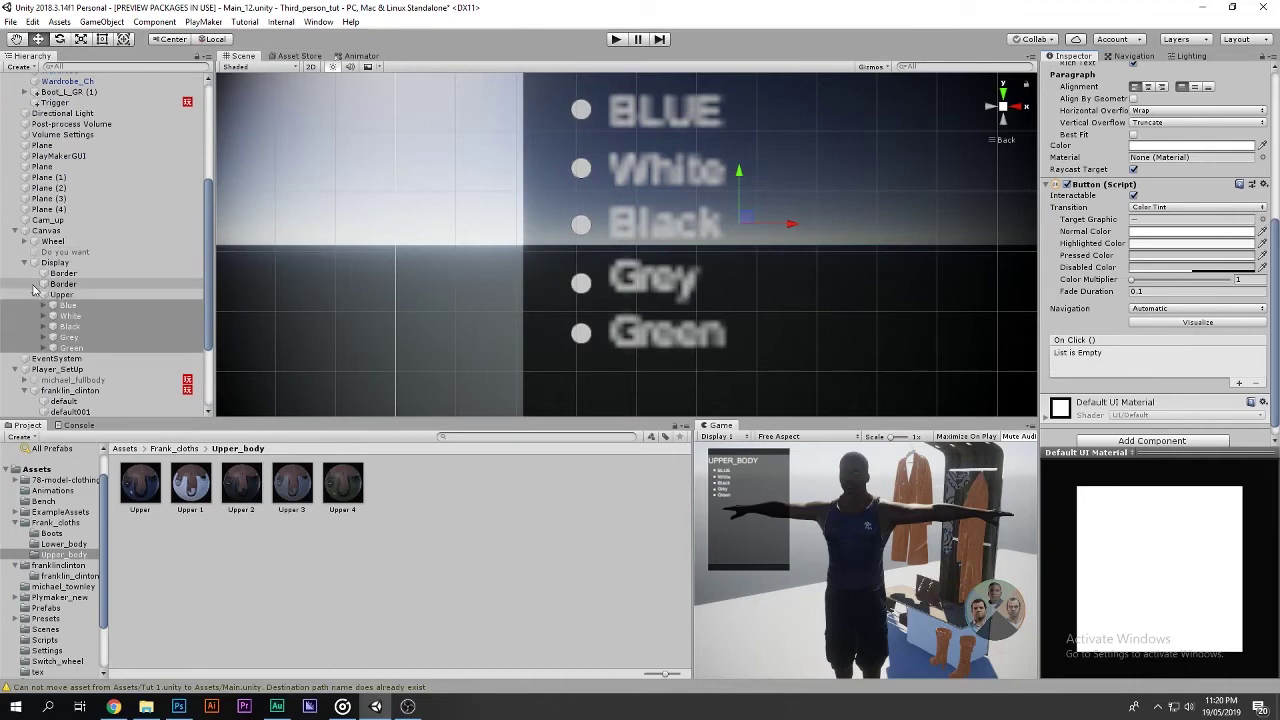
Select the Display panel and toggle its visibility off and back on to check it.
left_click(24, 262)
left_click(55, 262)
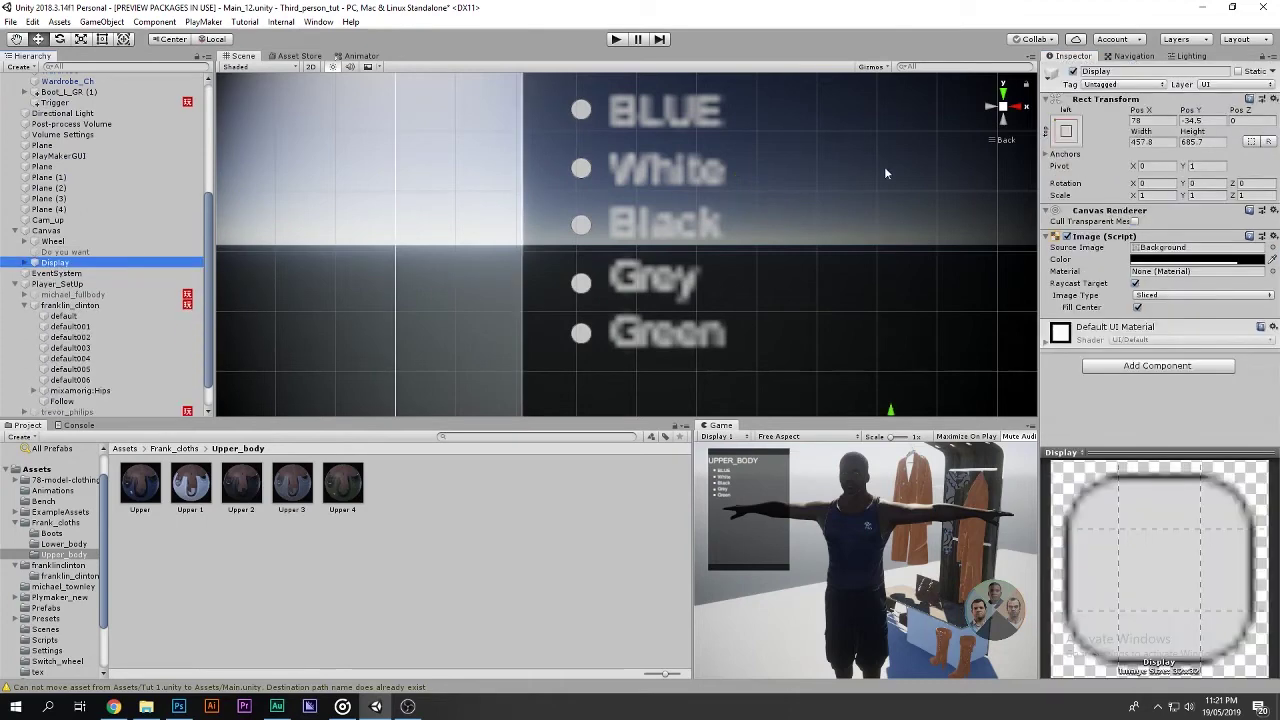
left_click(1073, 72)
left_click(1073, 72)
left_click(1074, 73)
left_click(1074, 73)
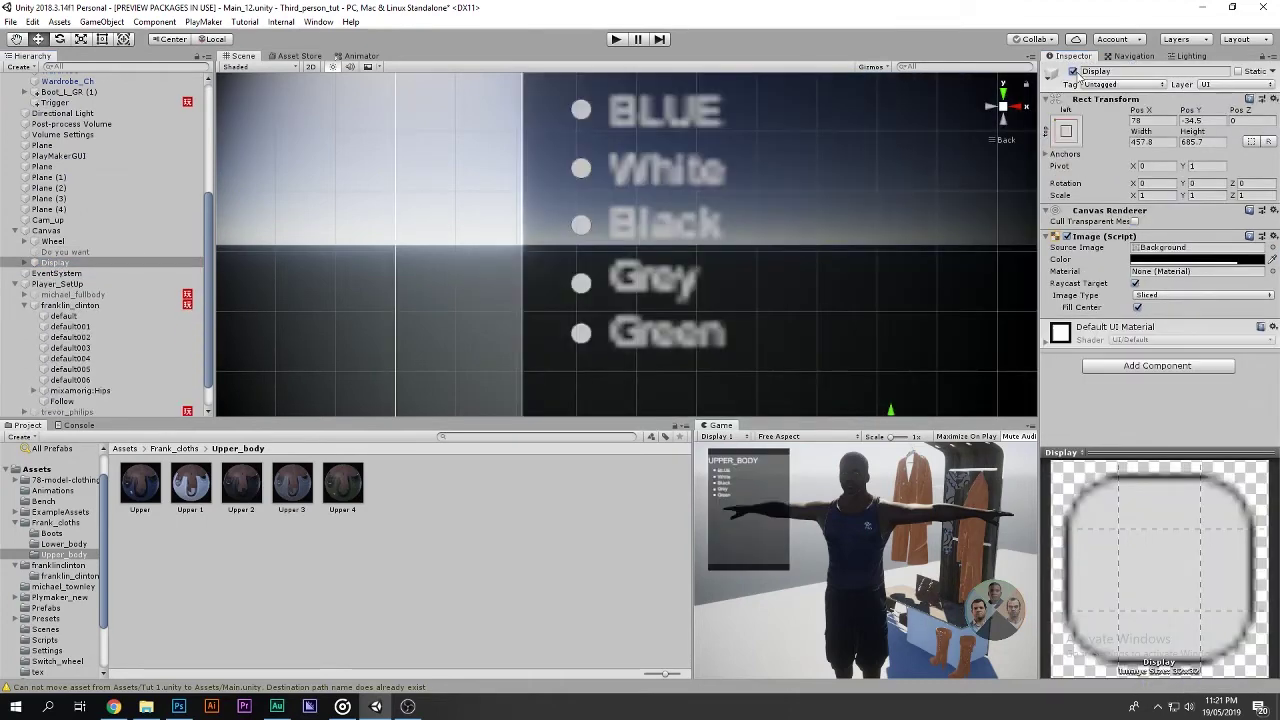
left_click(1074, 73)
left_click(1074, 73)
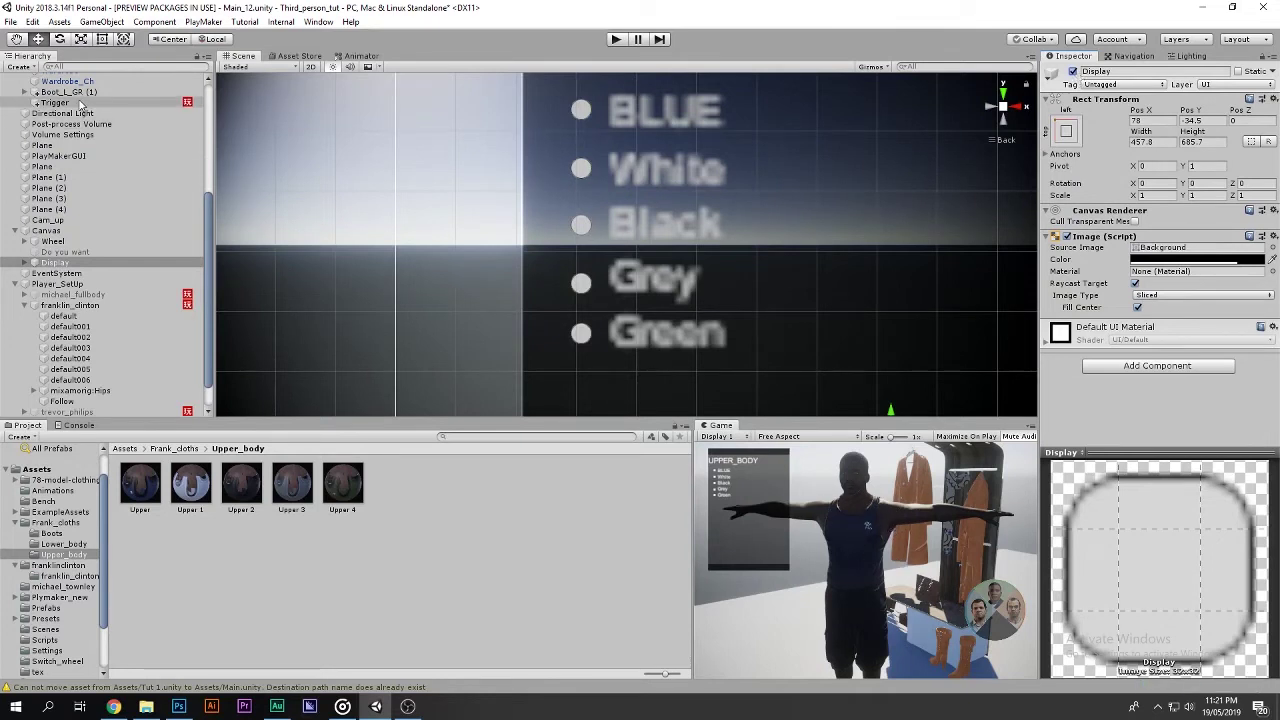
scroll(120, 190, "up", 5)
In the Trigger FSM, retarget State 3's activate action from Frank_dummy to Display.
left_click(150, 302)
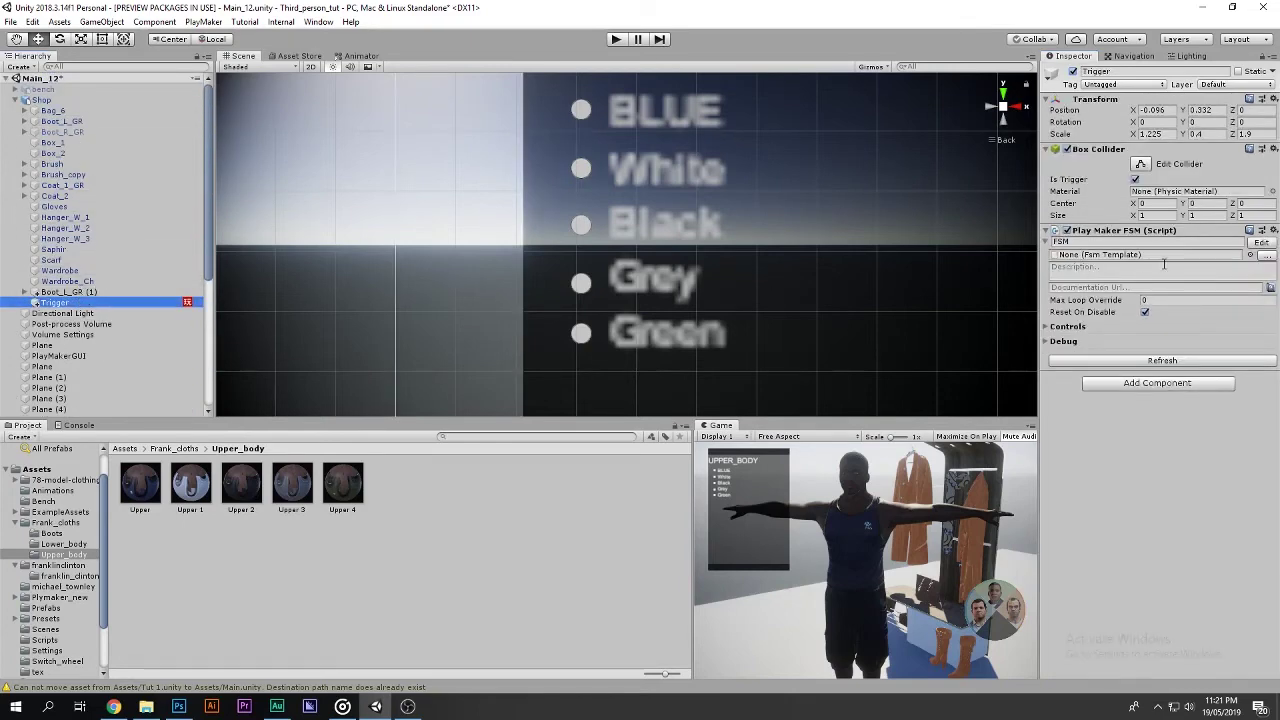
left_click(1261, 244)
left_click(443, 365)
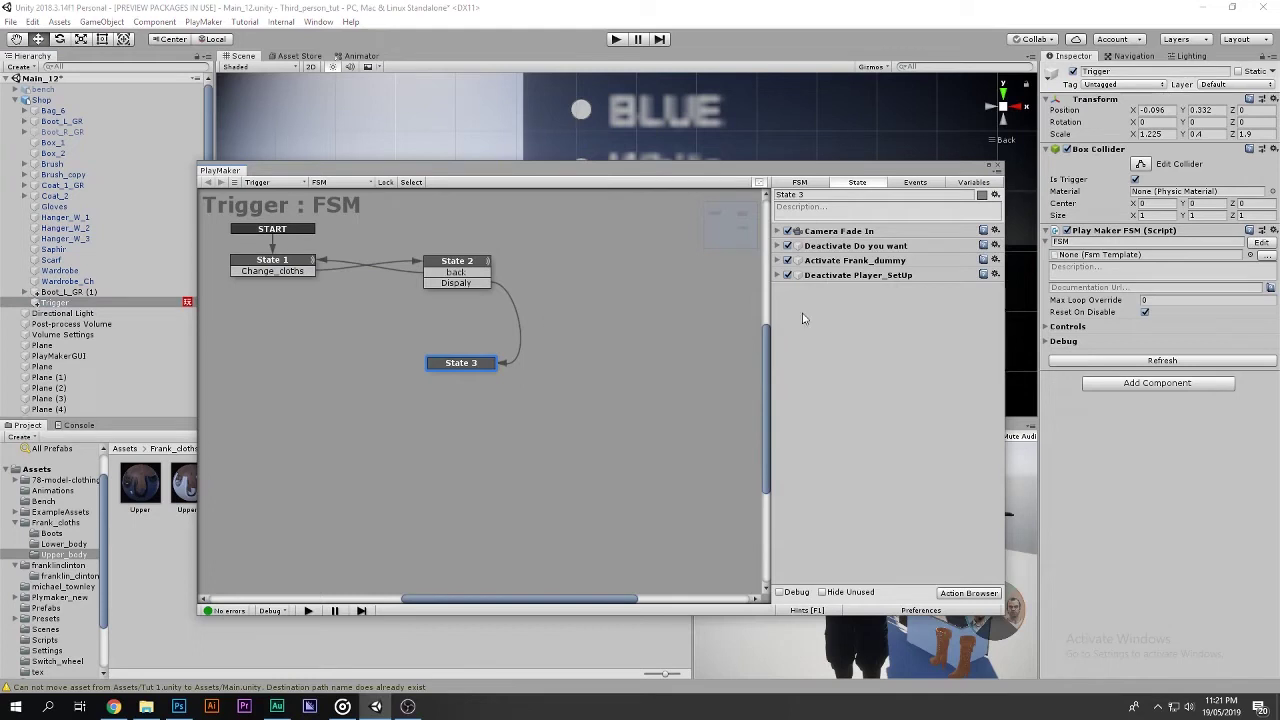
left_click(868, 262)
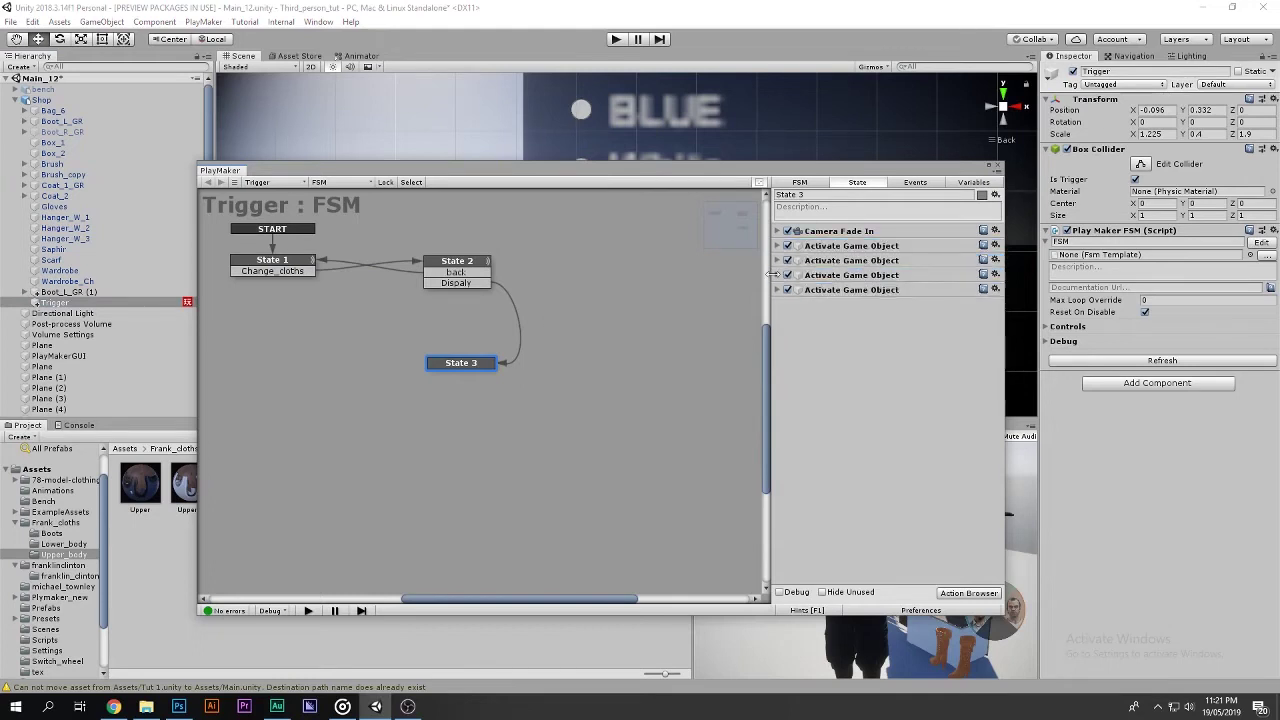
left_click(777, 275)
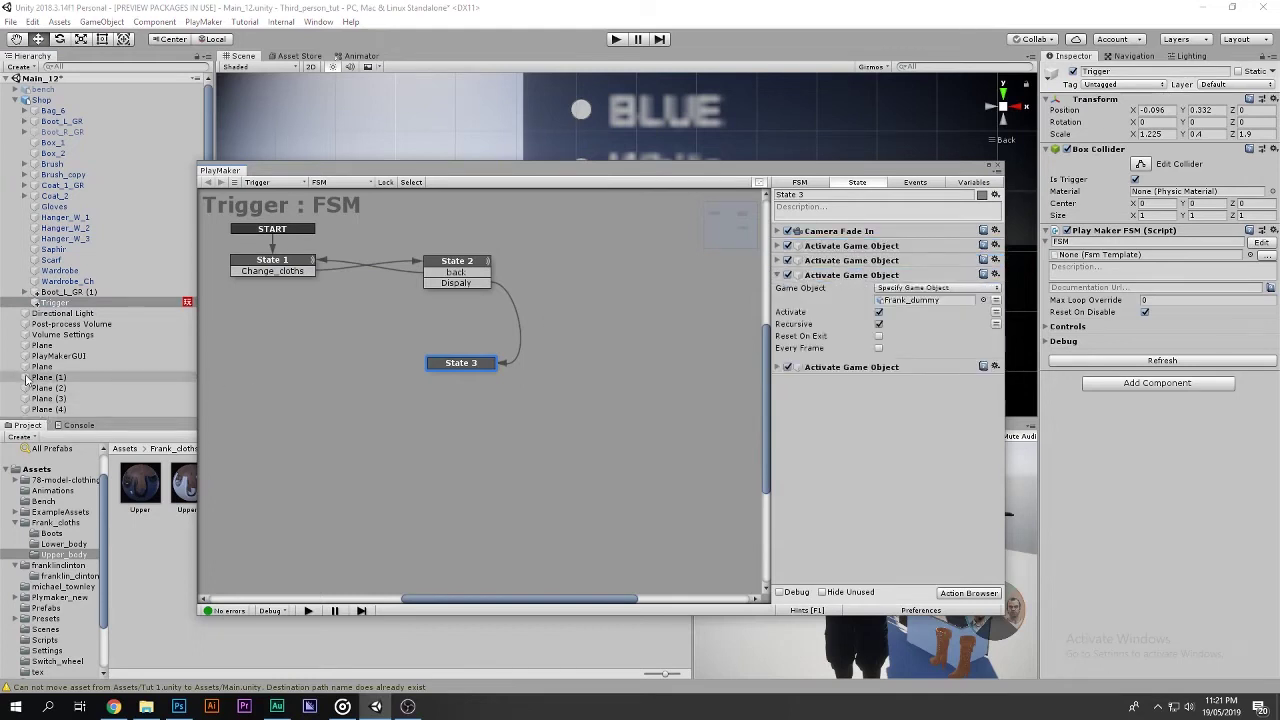
scroll(27, 379, "down", 5)
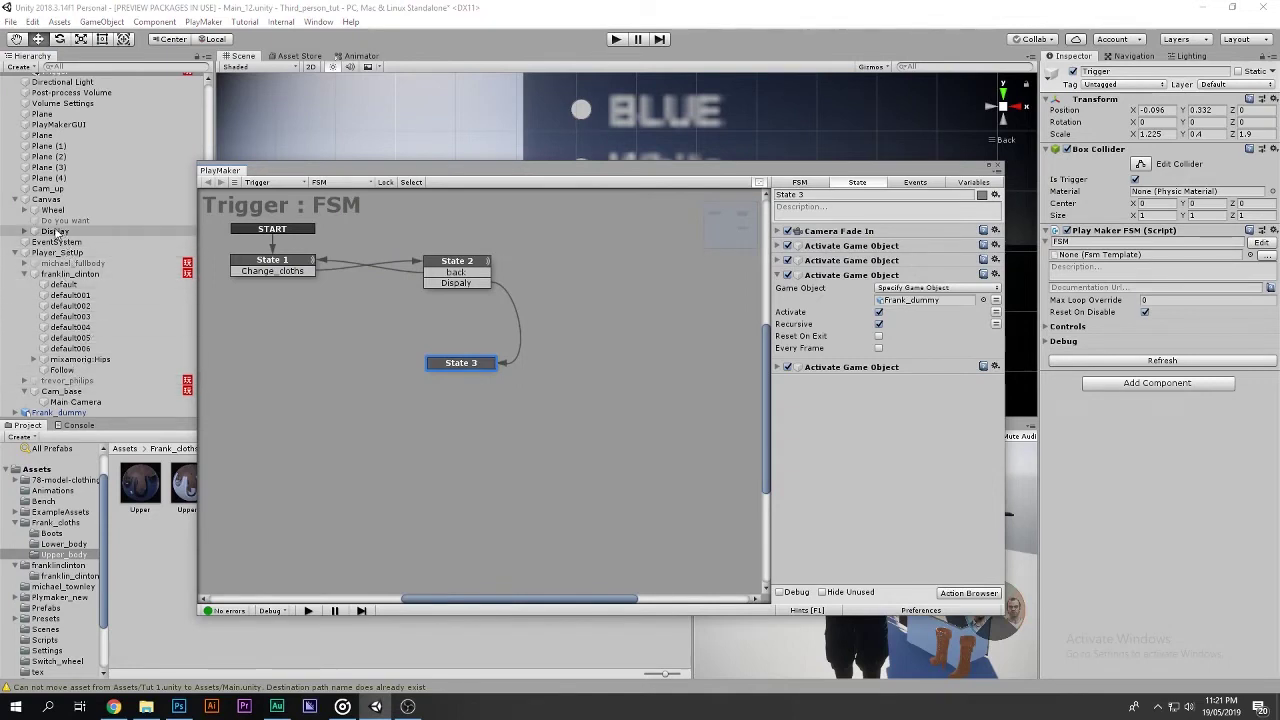
left_click_drag(57, 232, 927, 301)
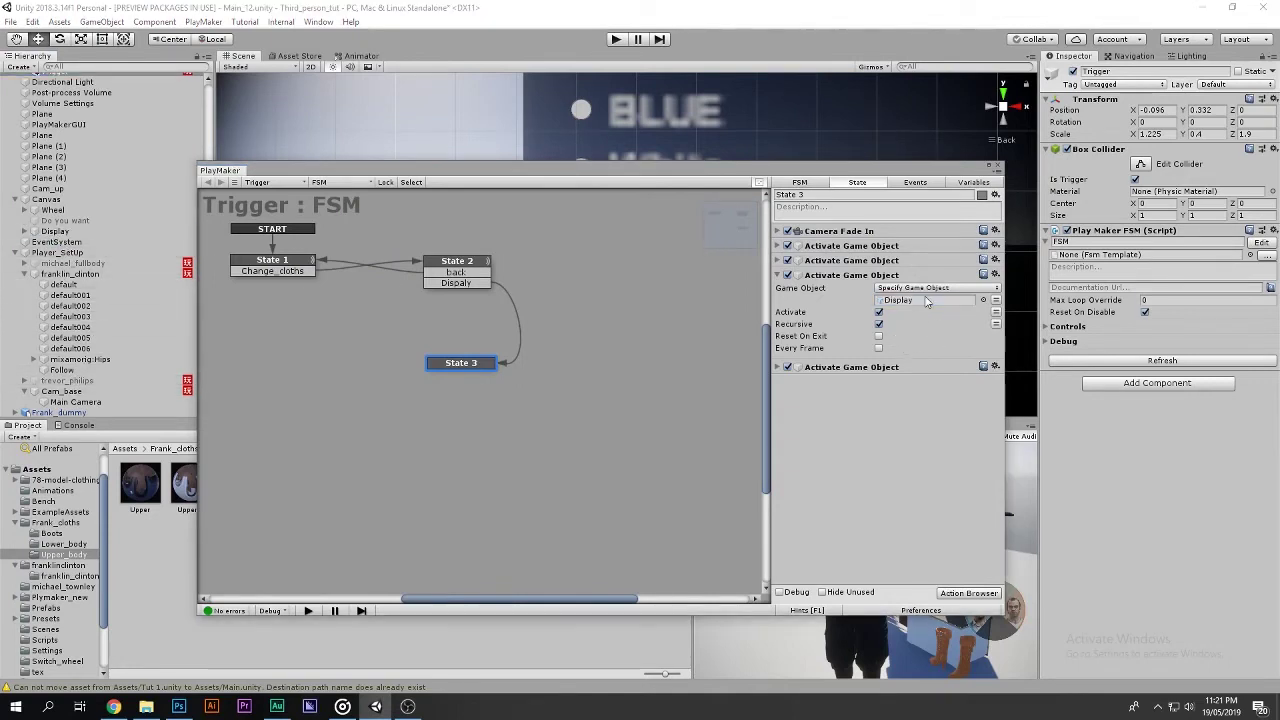
left_click(779, 276)
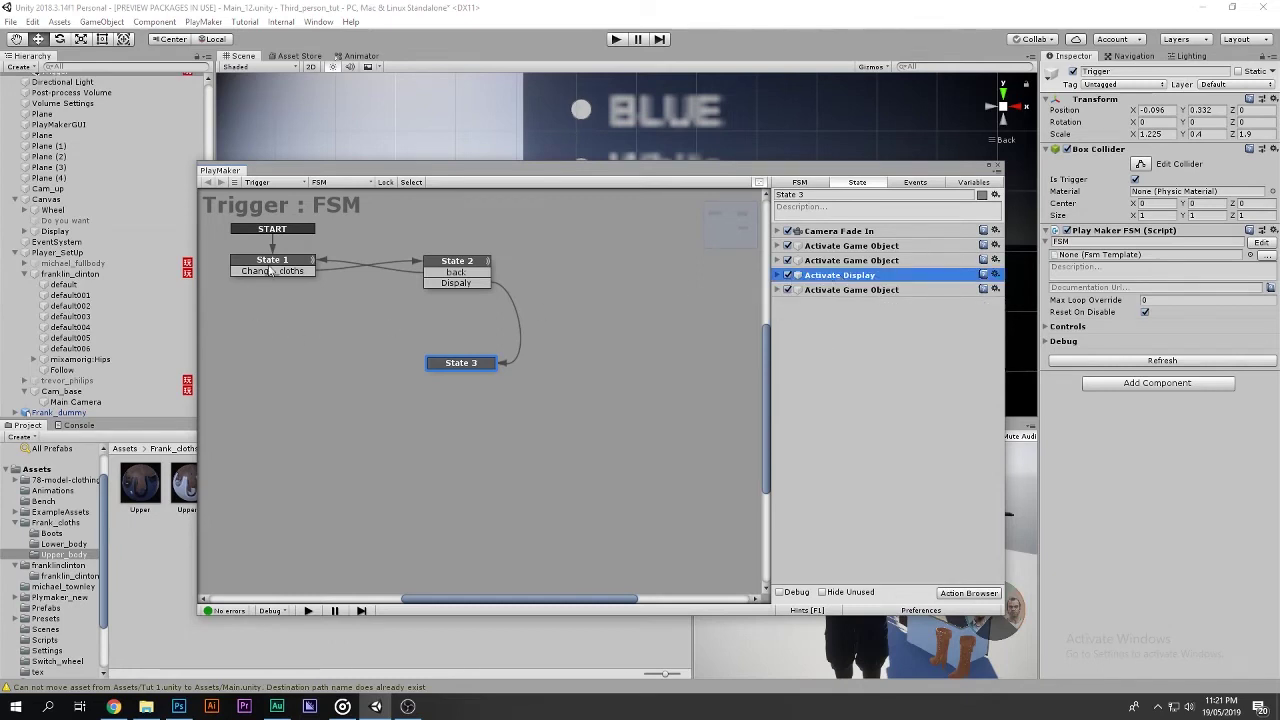
Make State 1's Display action switch the Display panel off.
left_click(270, 271)
left_click(840, 404)
left_click(780, 404)
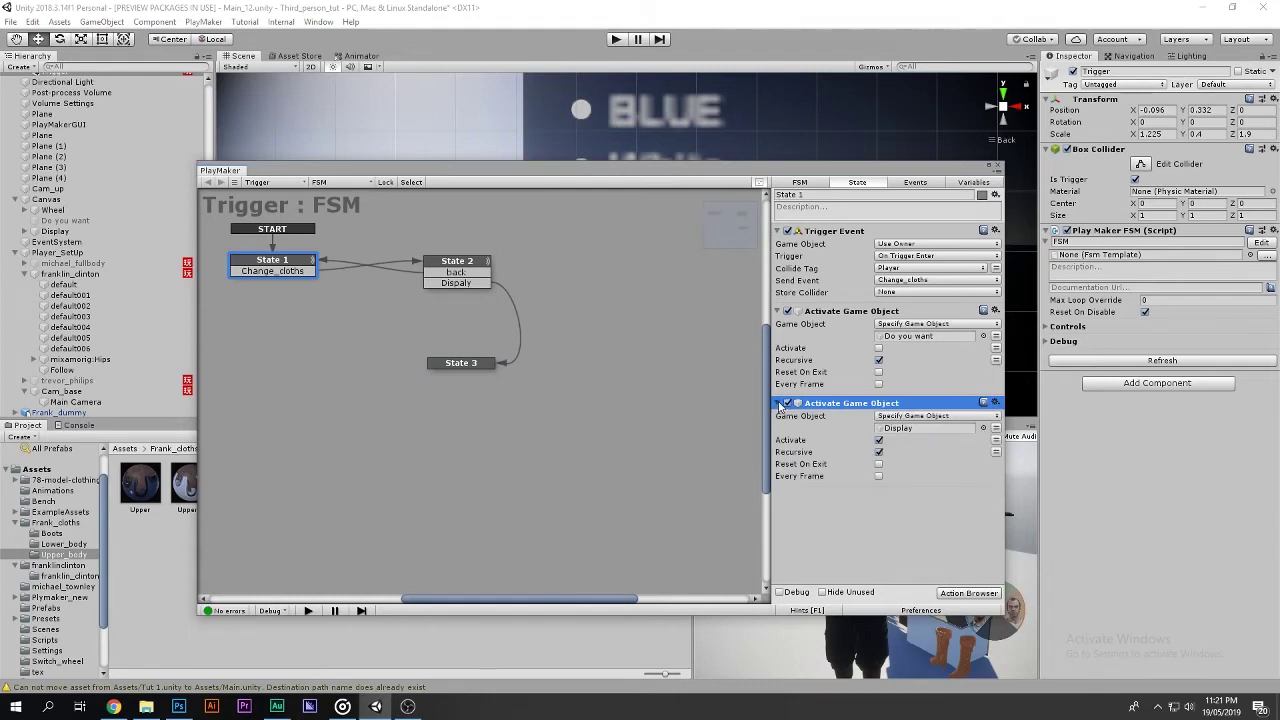
left_click(879, 443)
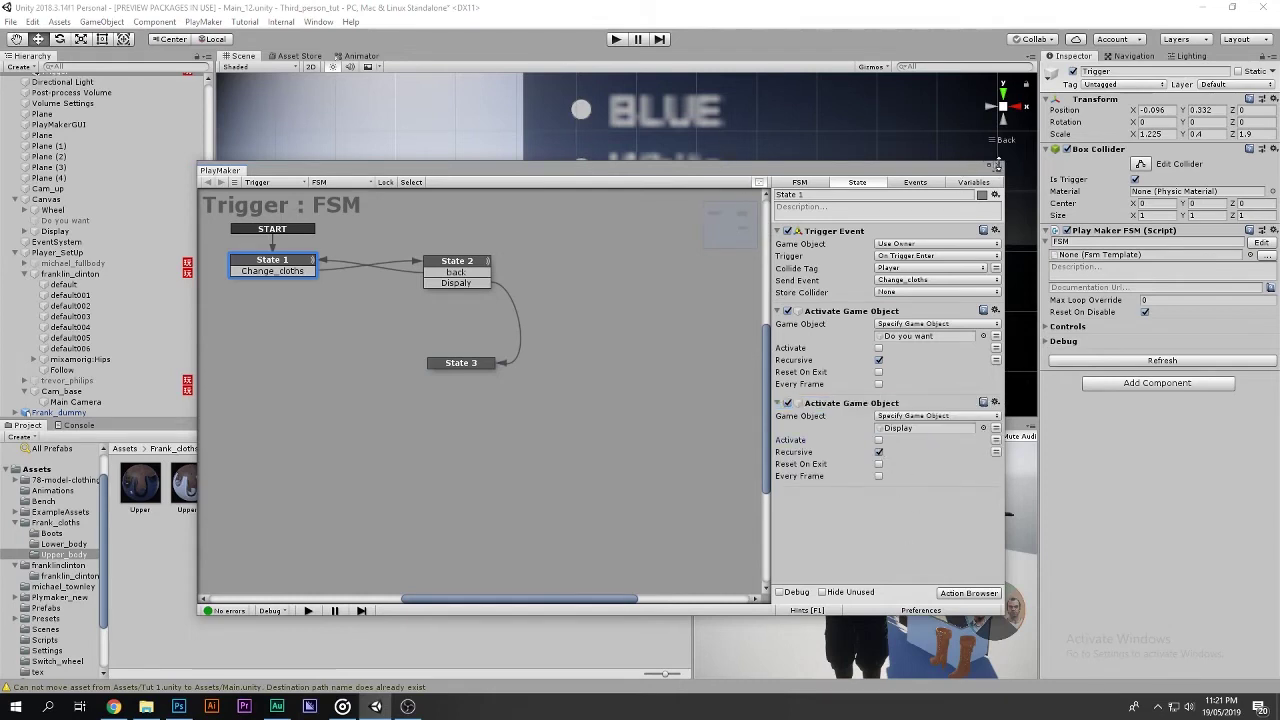
left_click(997, 166)
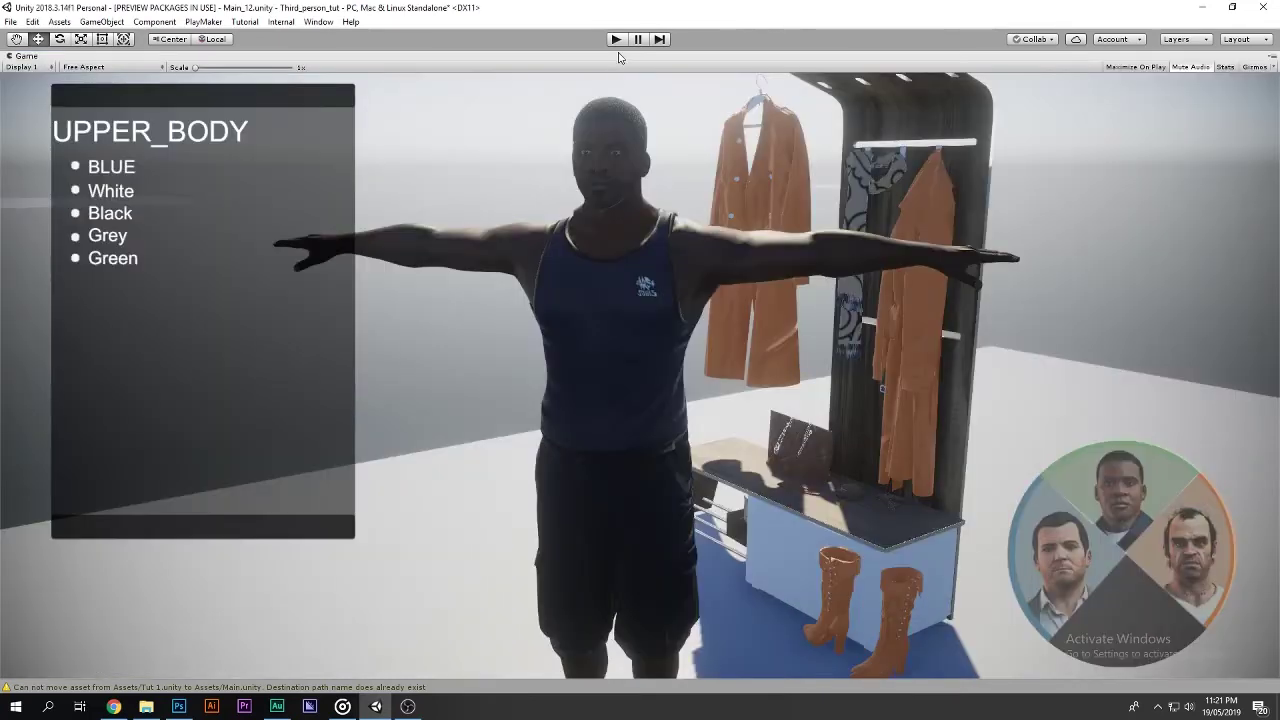
Run the game in the maximized Game view as a quick test, then stop it.
key("shift+space")
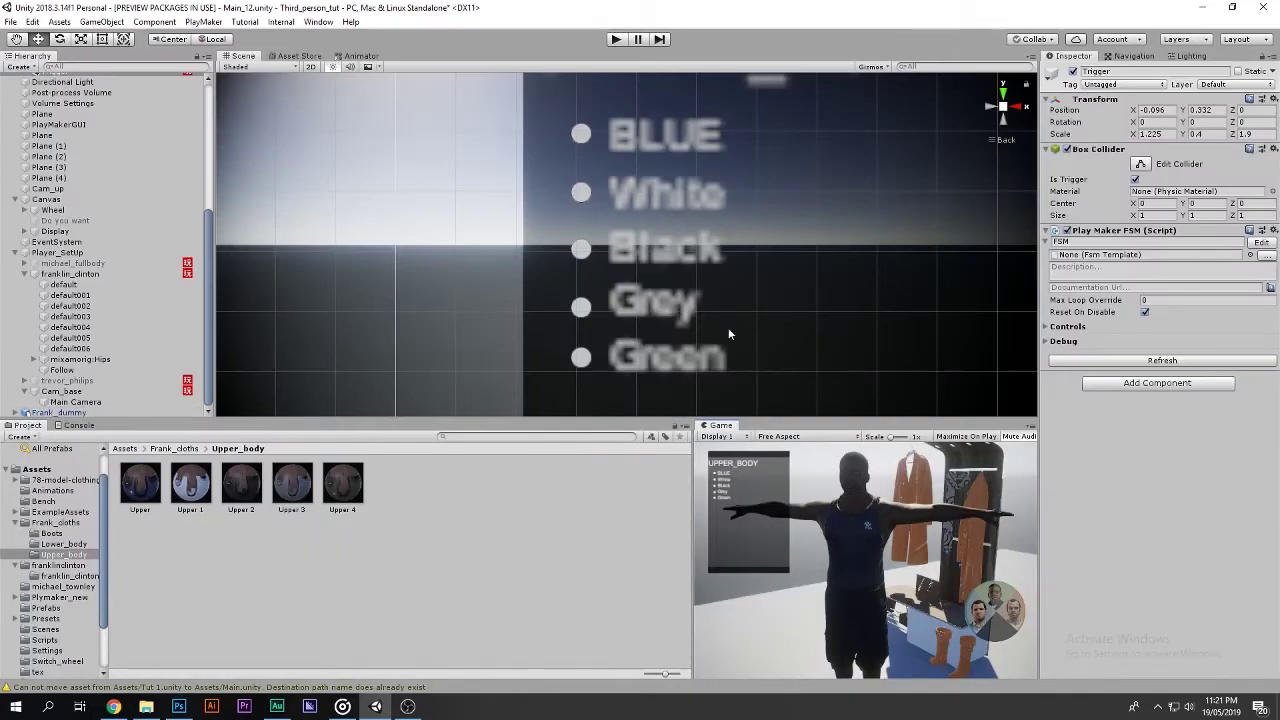
key("shift+space")
key("shift+space")
key("shift+space")
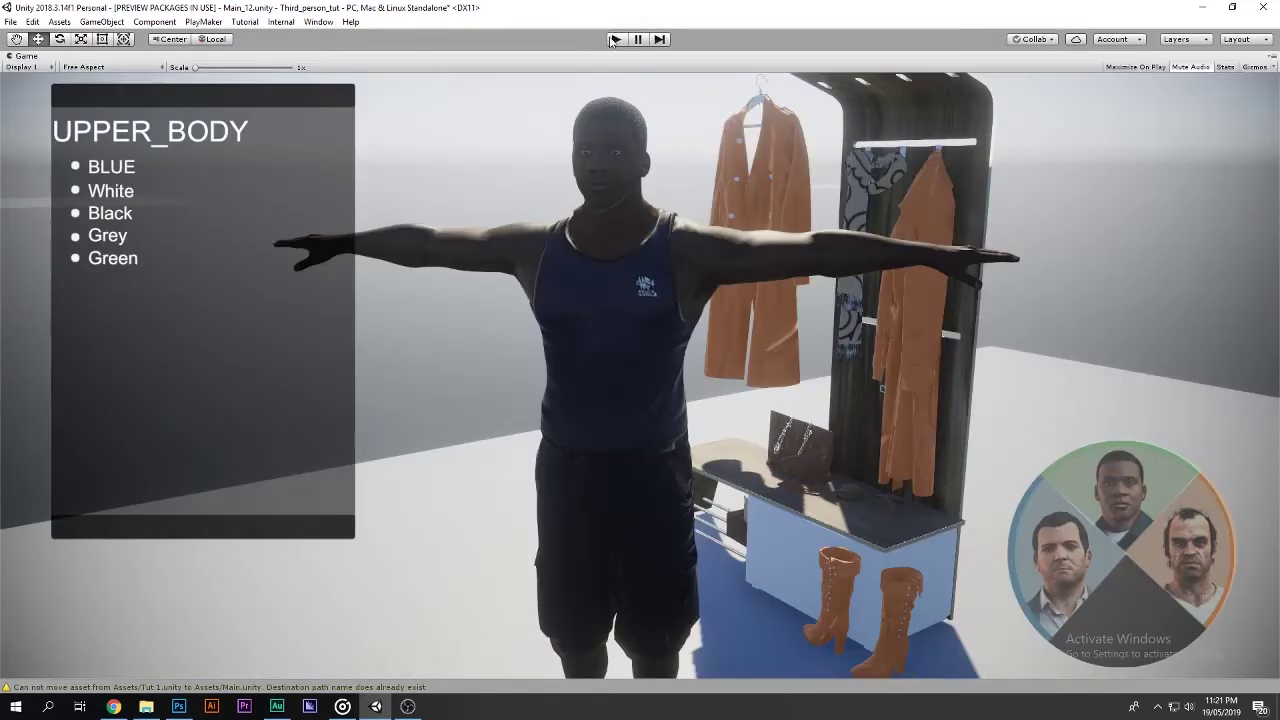
left_click(614, 39)
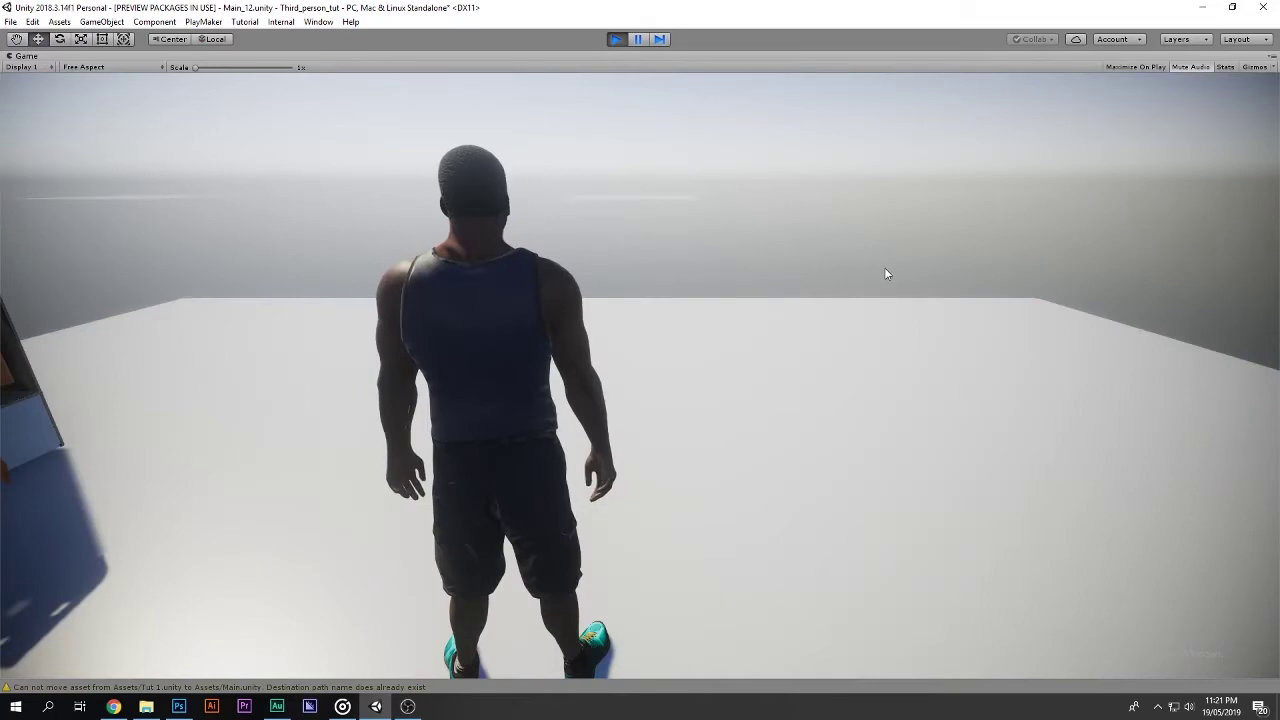
mouse_move(625, 266)
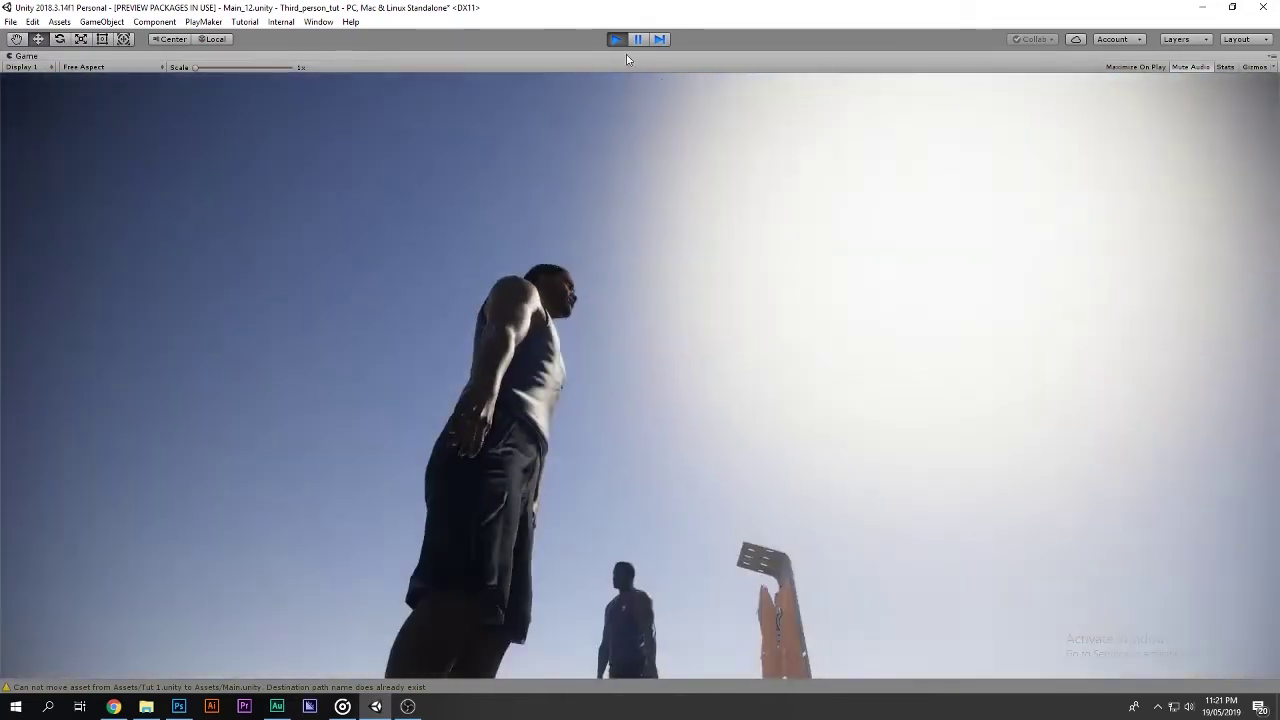
left_click(615, 39)
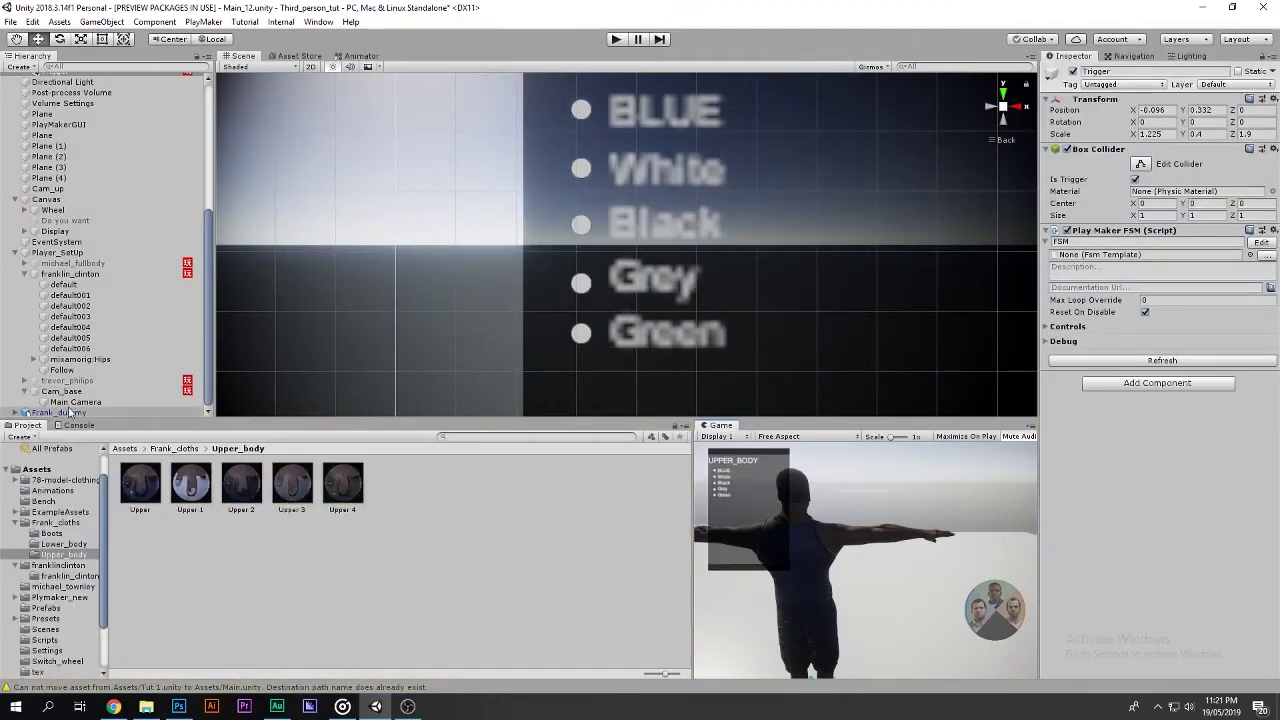
Disable Frank_dummy, replay the game, walk to the wardrobe and press F to show UPPER_BODY.
left_click(1073, 72)
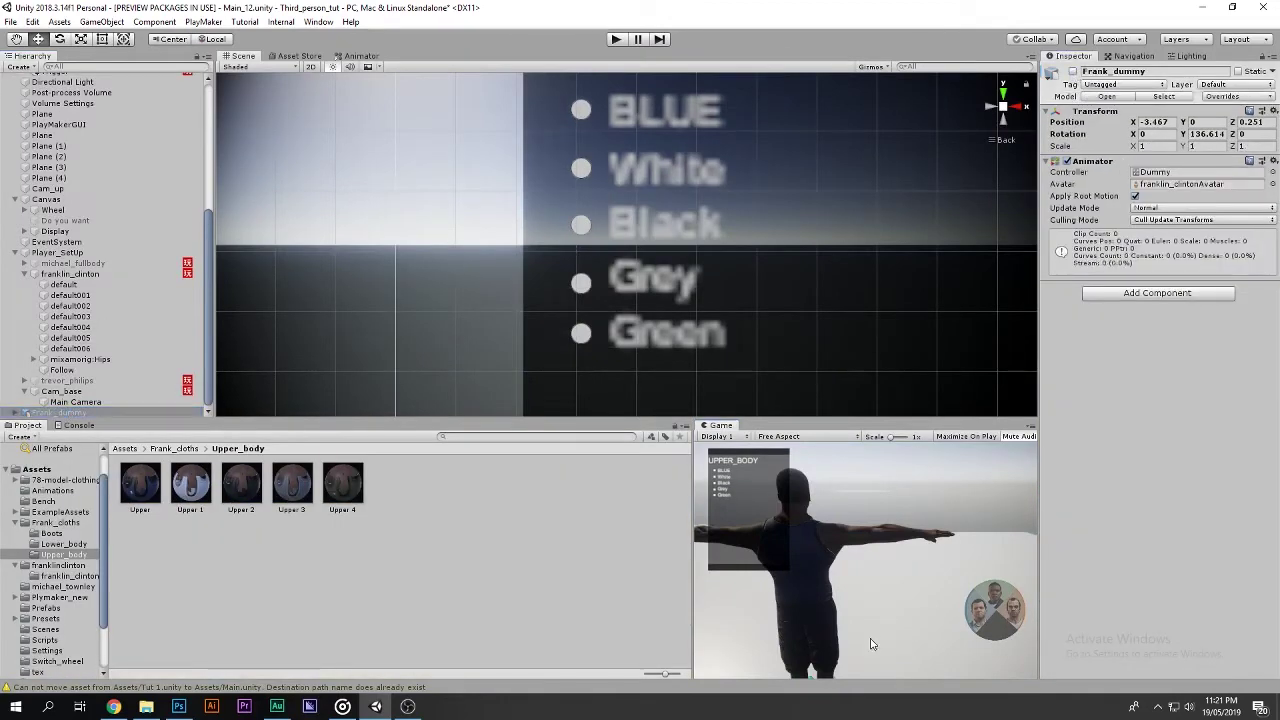
key("shift+space")
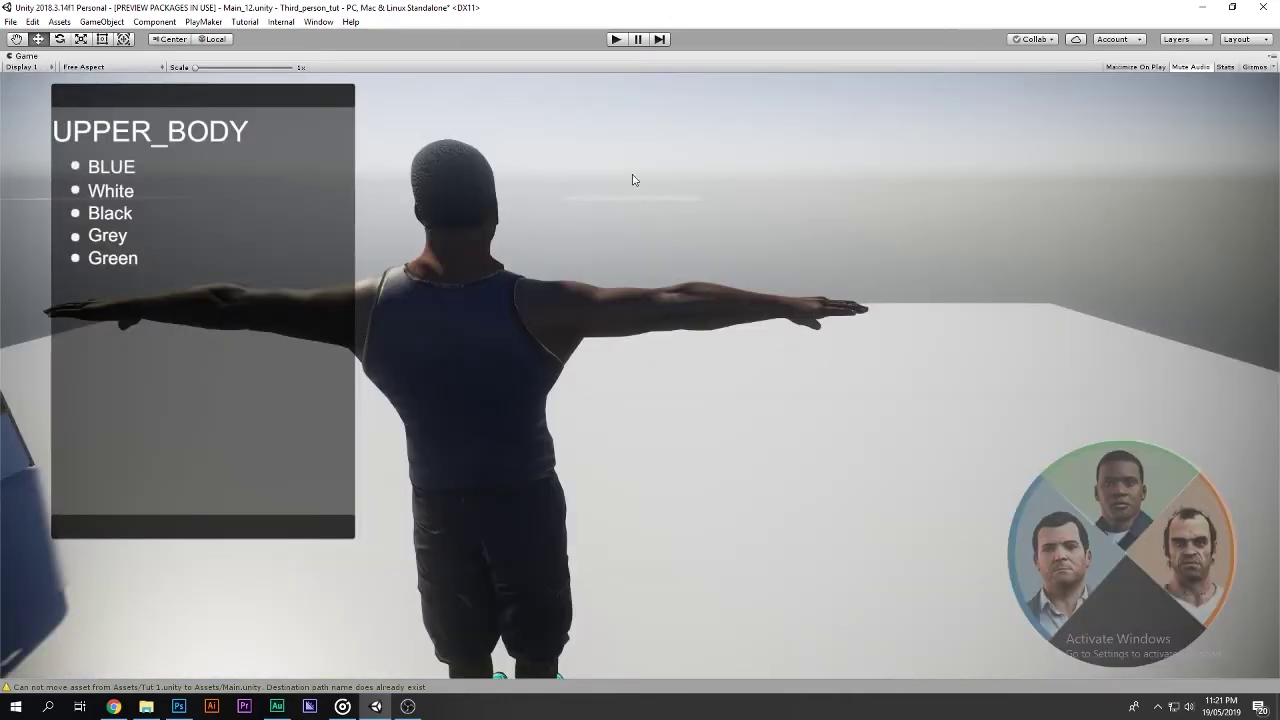
key("ctrl+p")
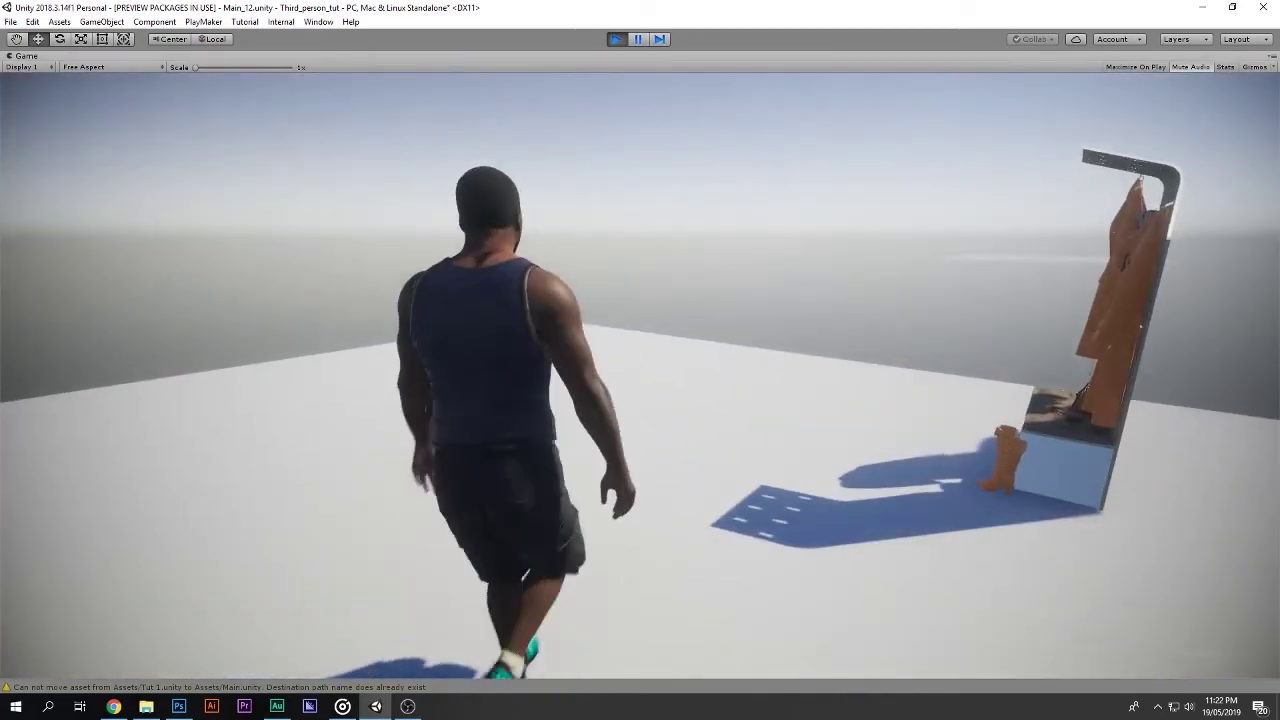
key("w")
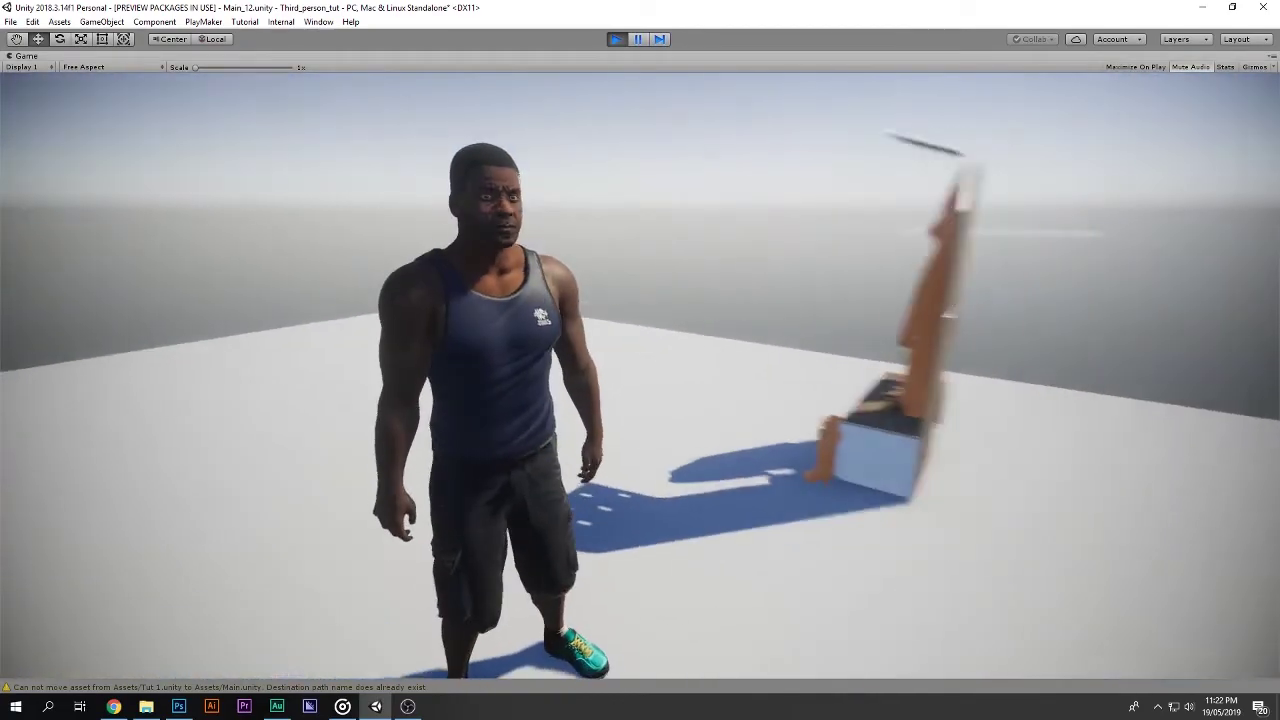
key("w")
key("w")
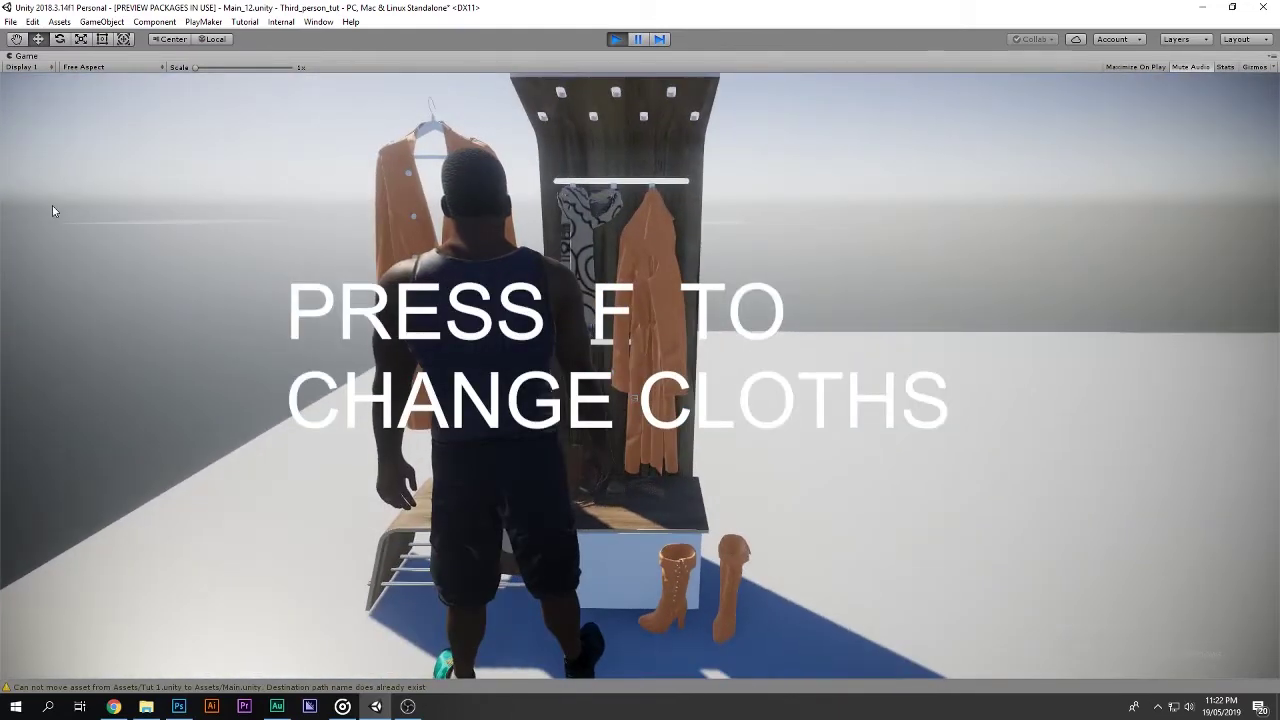
key("f")
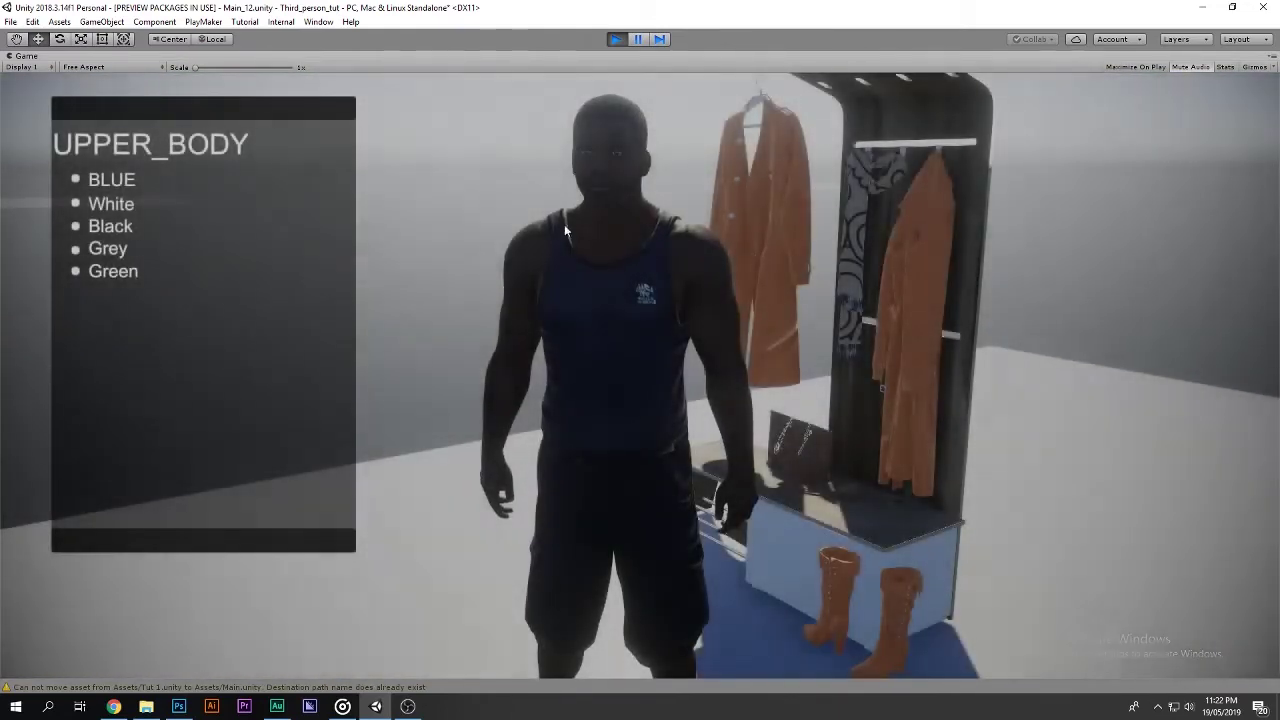
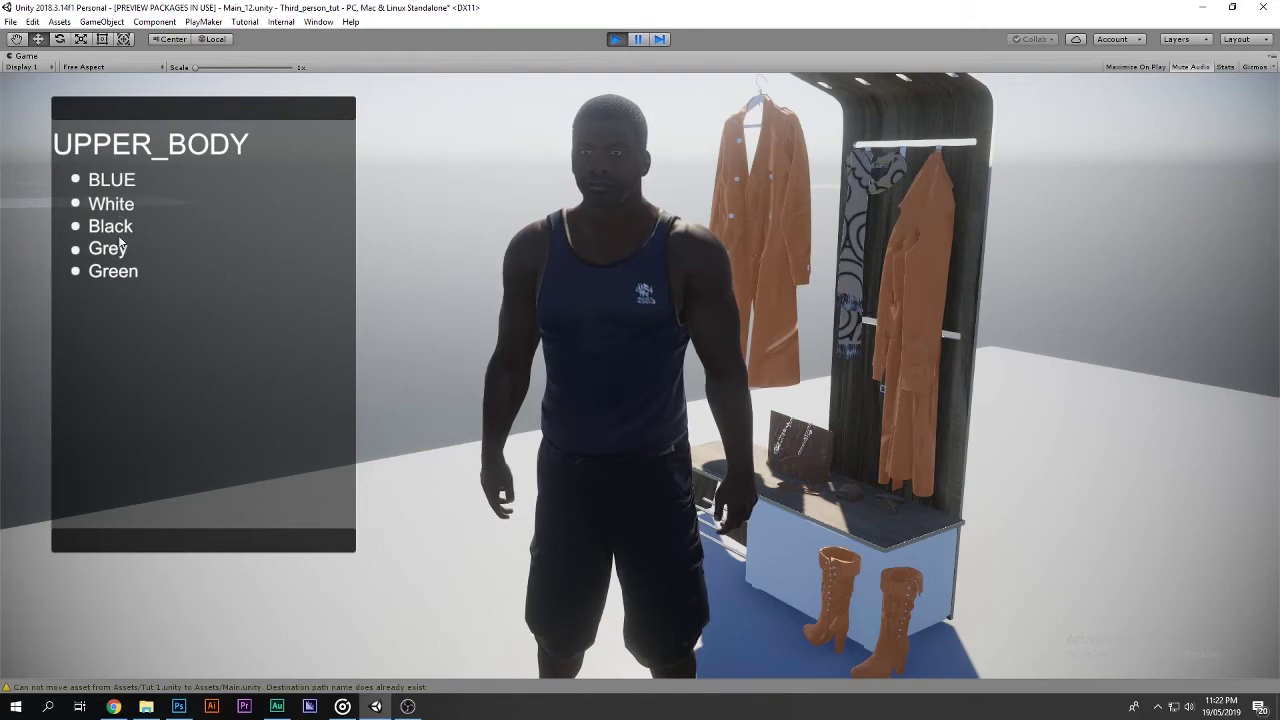
Stop Play mode and select the Blue option's label under Canvas > Display > Upper.
left_click(616, 39)
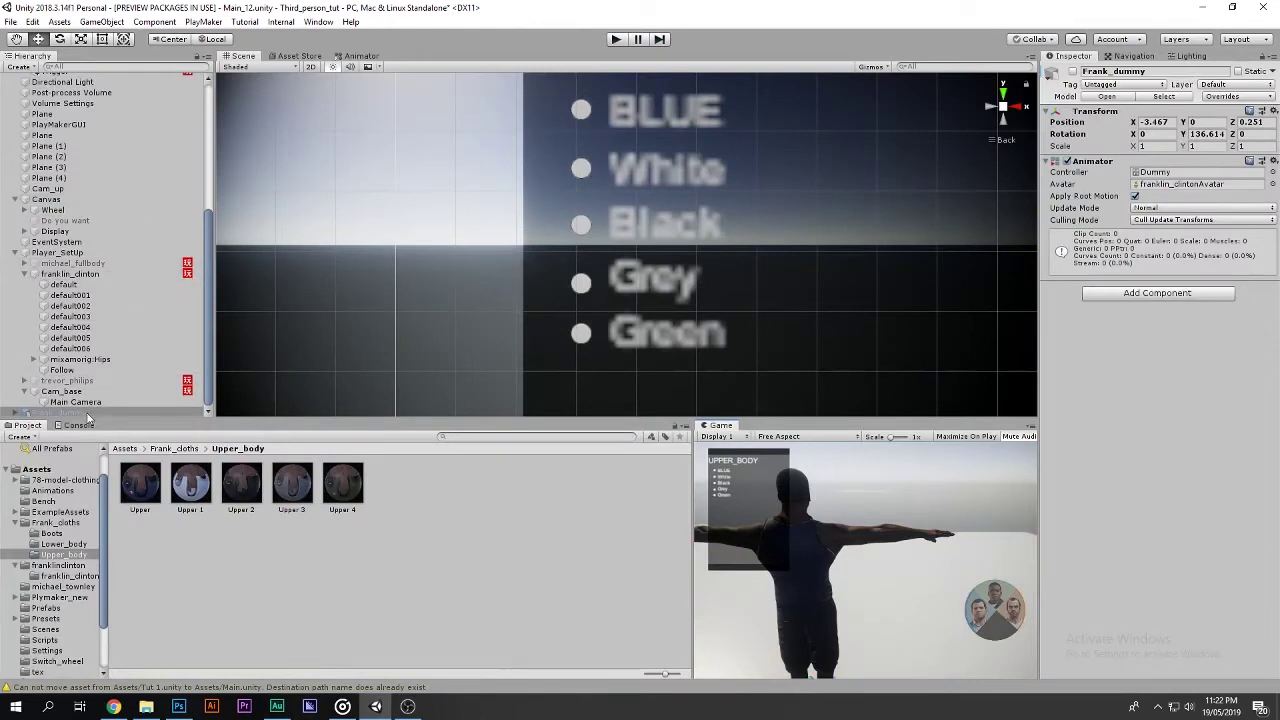
left_click(88, 234)
left_click(24, 231)
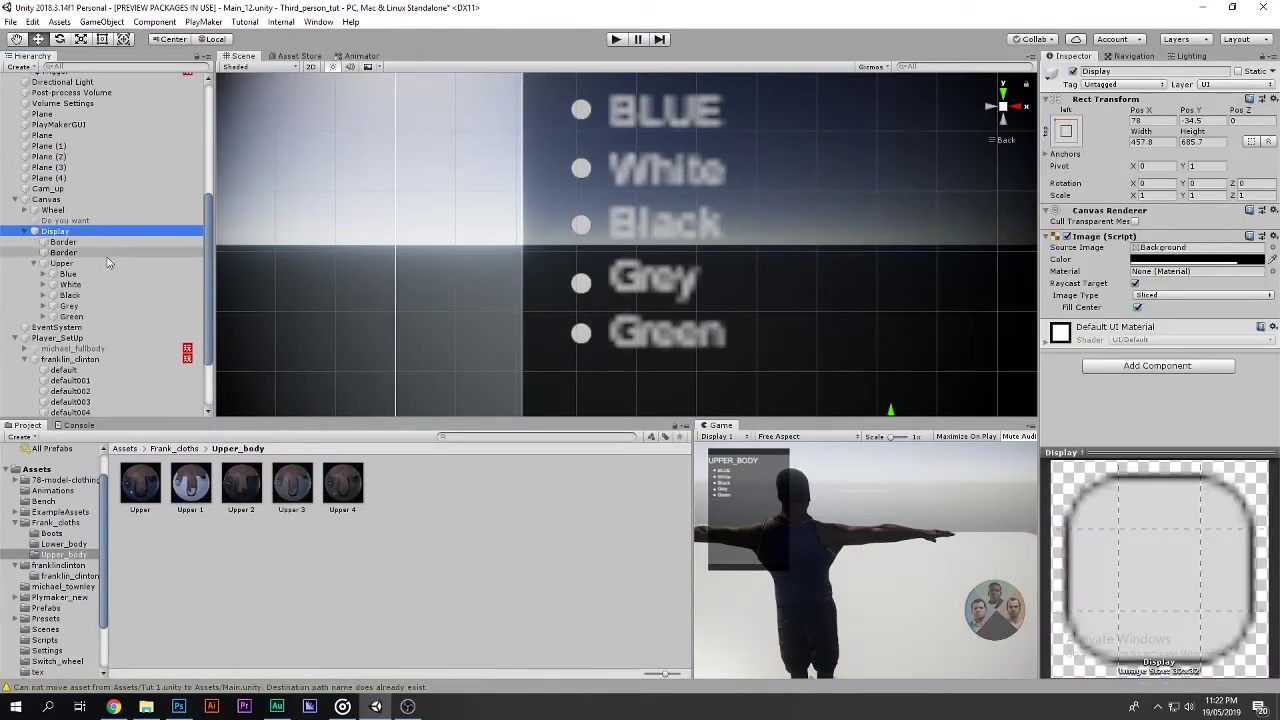
left_click(33, 263)
left_click(100, 274)
left_click(81, 284)
left_click(67, 273)
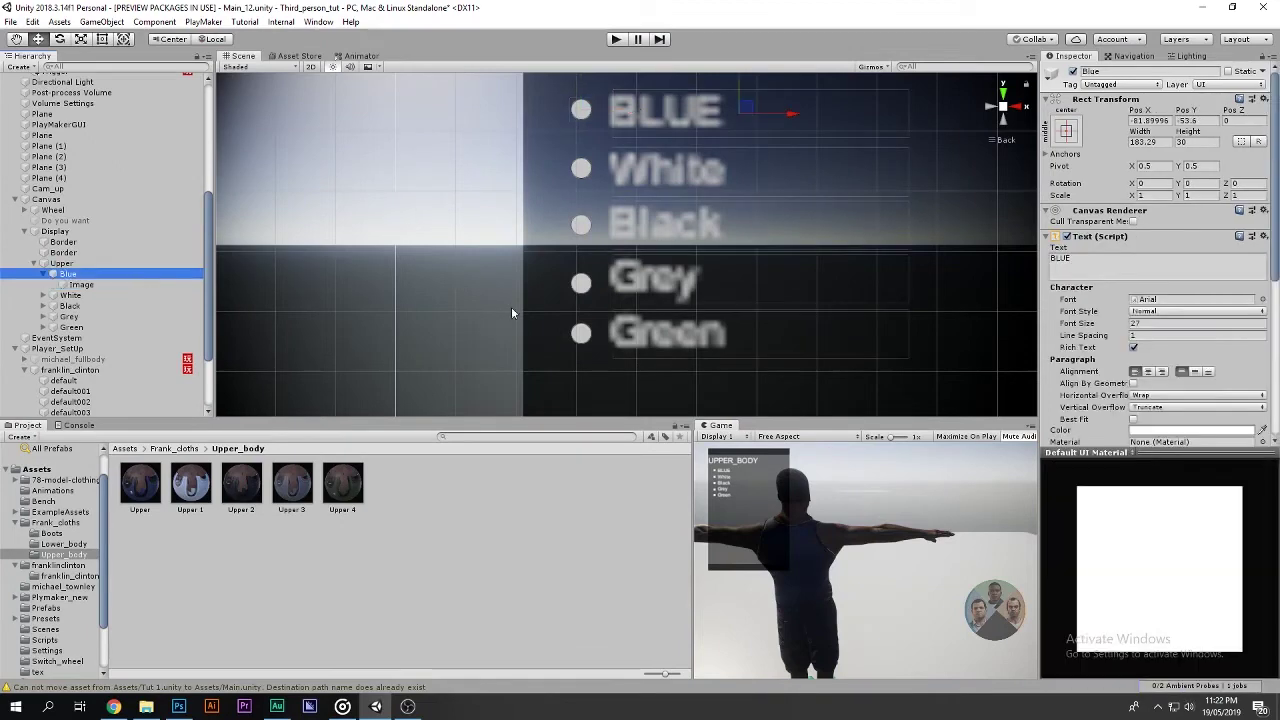
Change the label's text from 'BLUE' to 'Blue' and preview the menu in the enlarged game view.
left_click(1087, 258)
type("Blu")
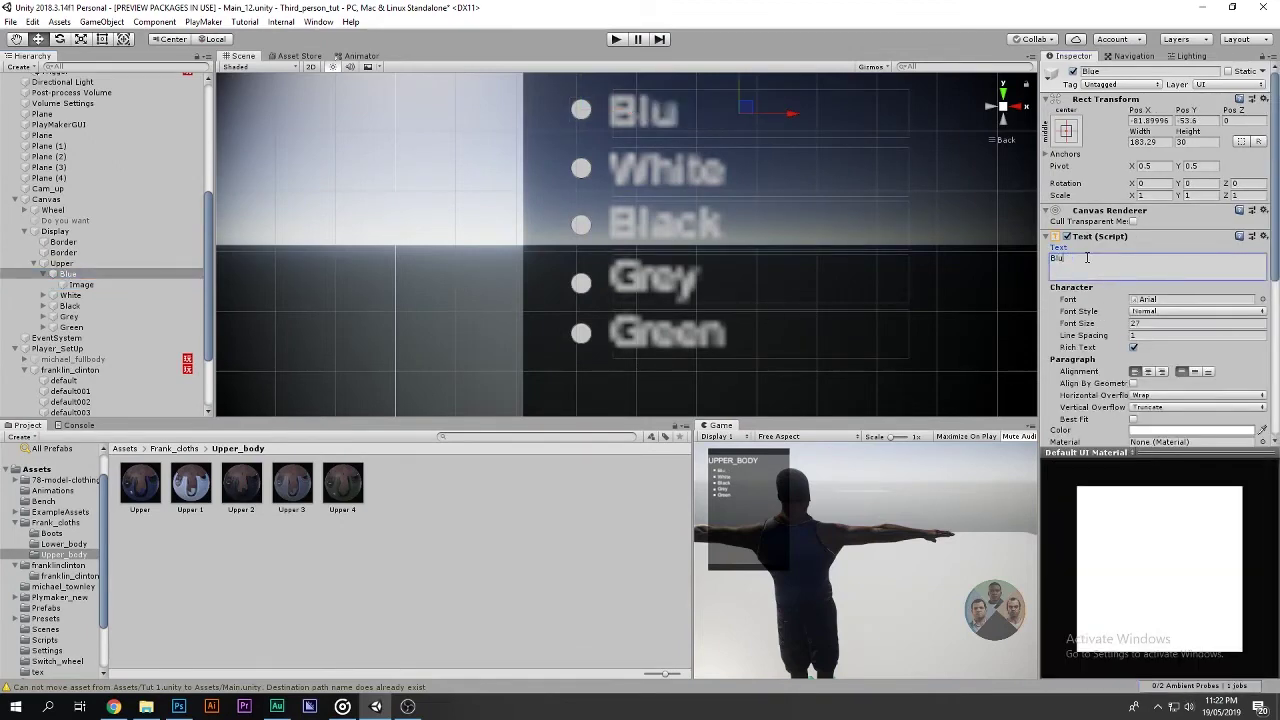
type("e")
key("shift+space")
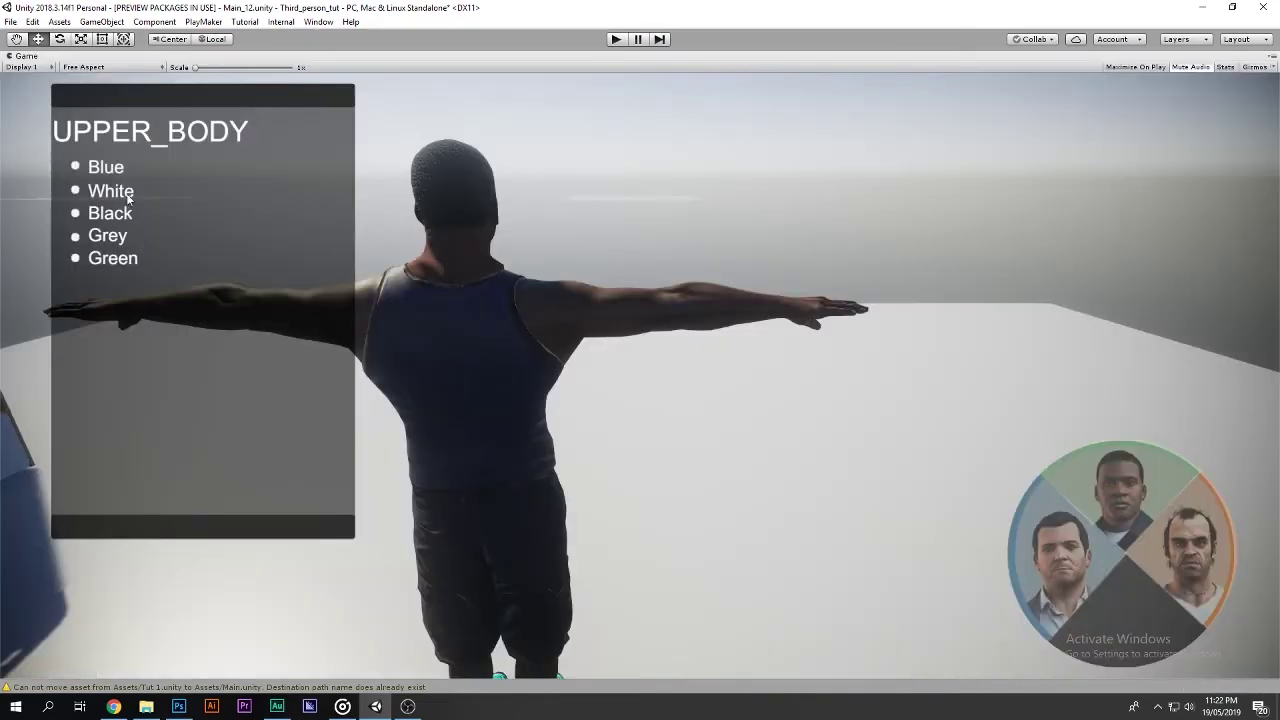
key("shift+space")
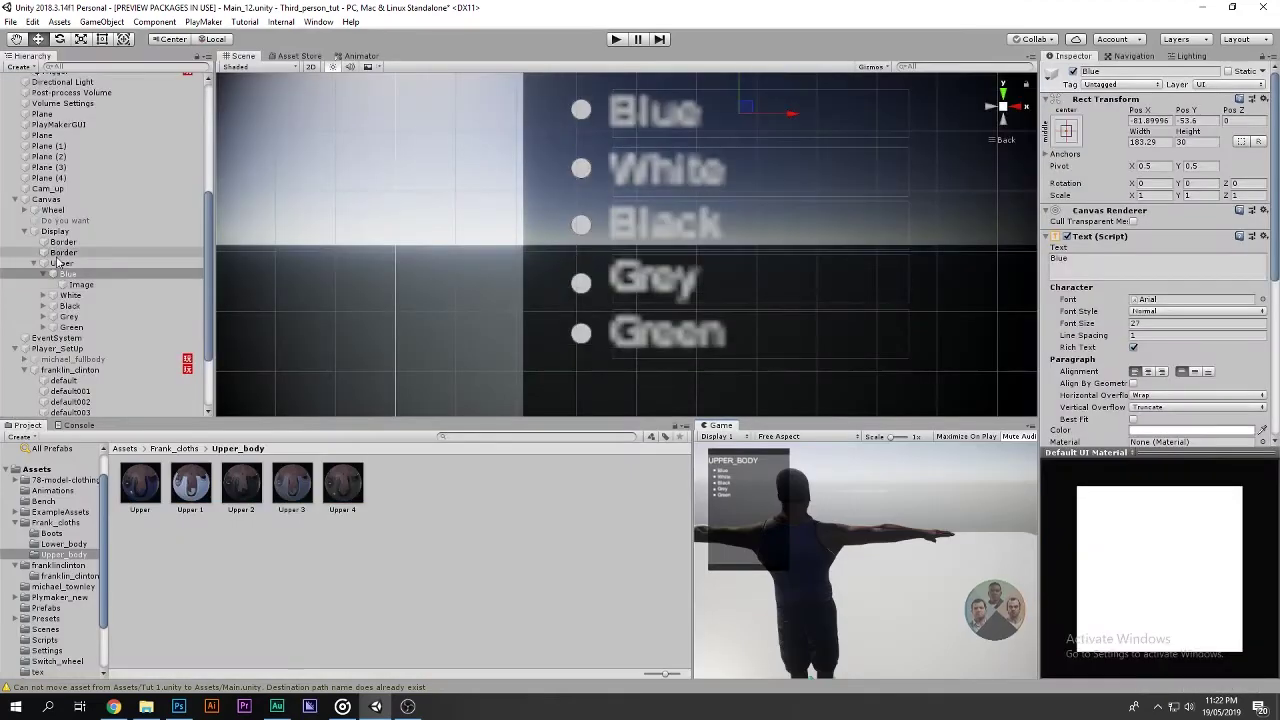
scroll(27, 195, "up", 5)
Add a UI Button On Click Event action to State 3 of the Trigger FSM.
left_click(55, 302)
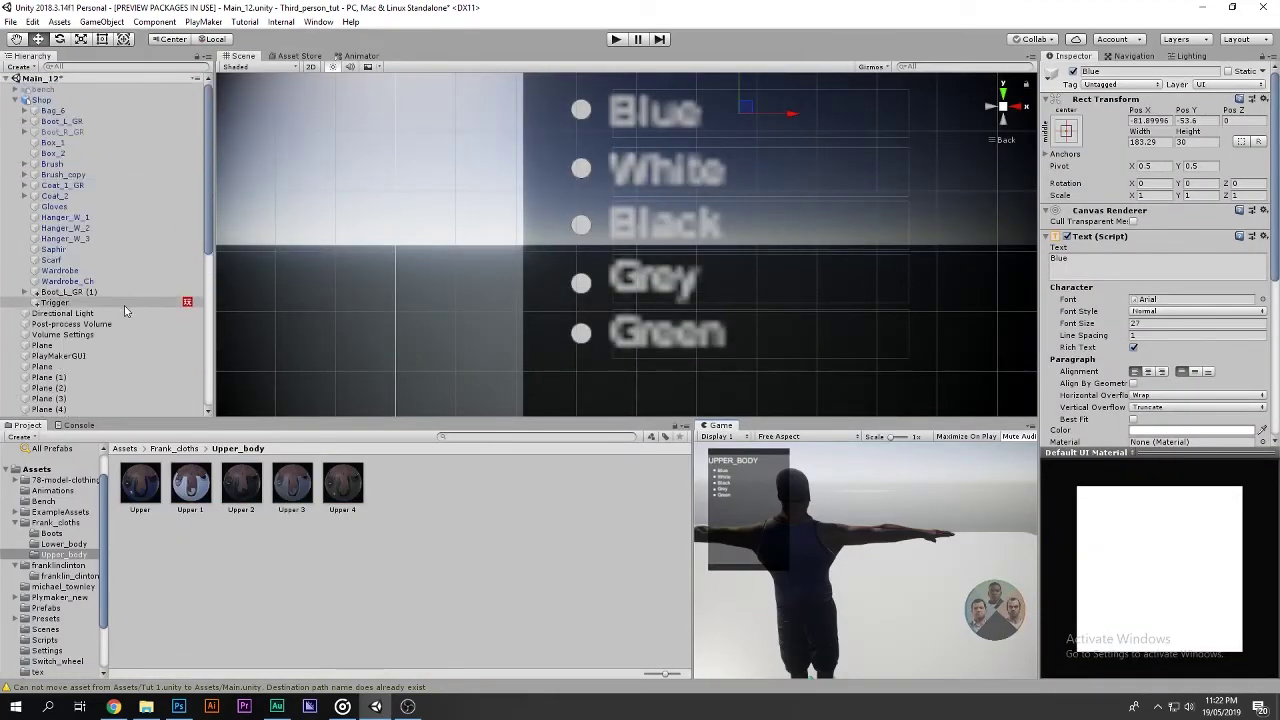
left_click(1261, 243)
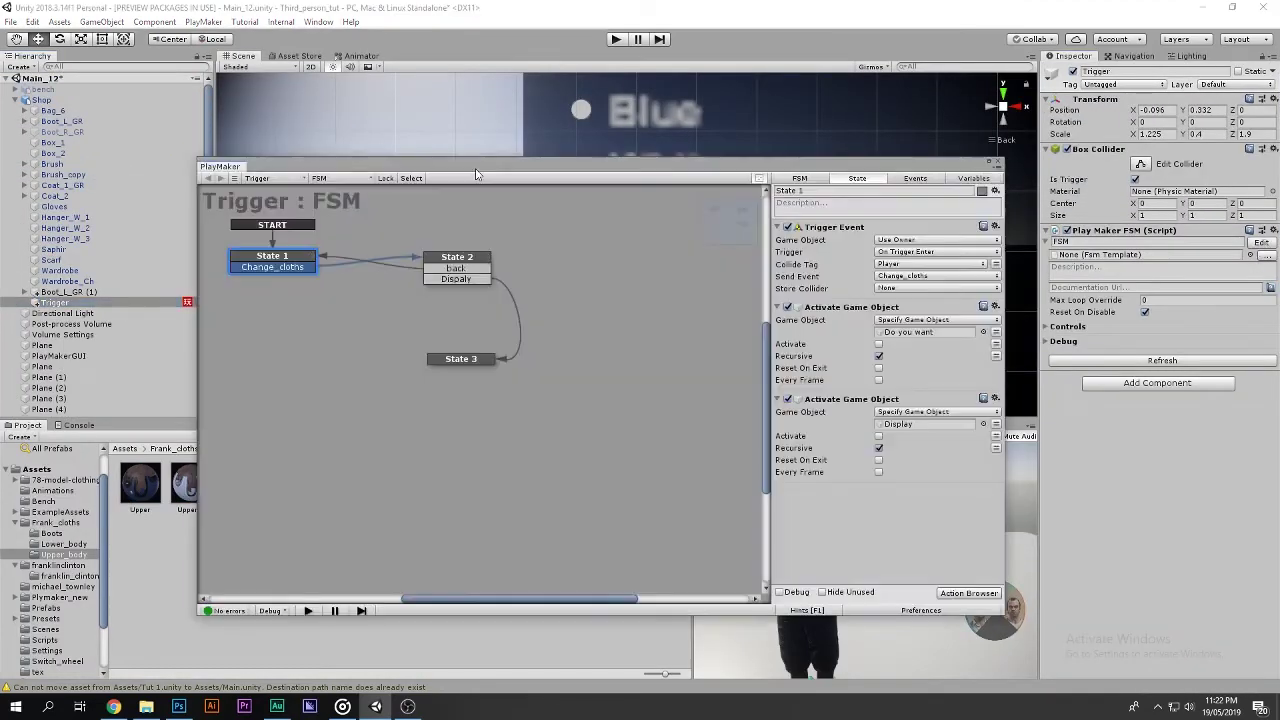
left_click(480, 348)
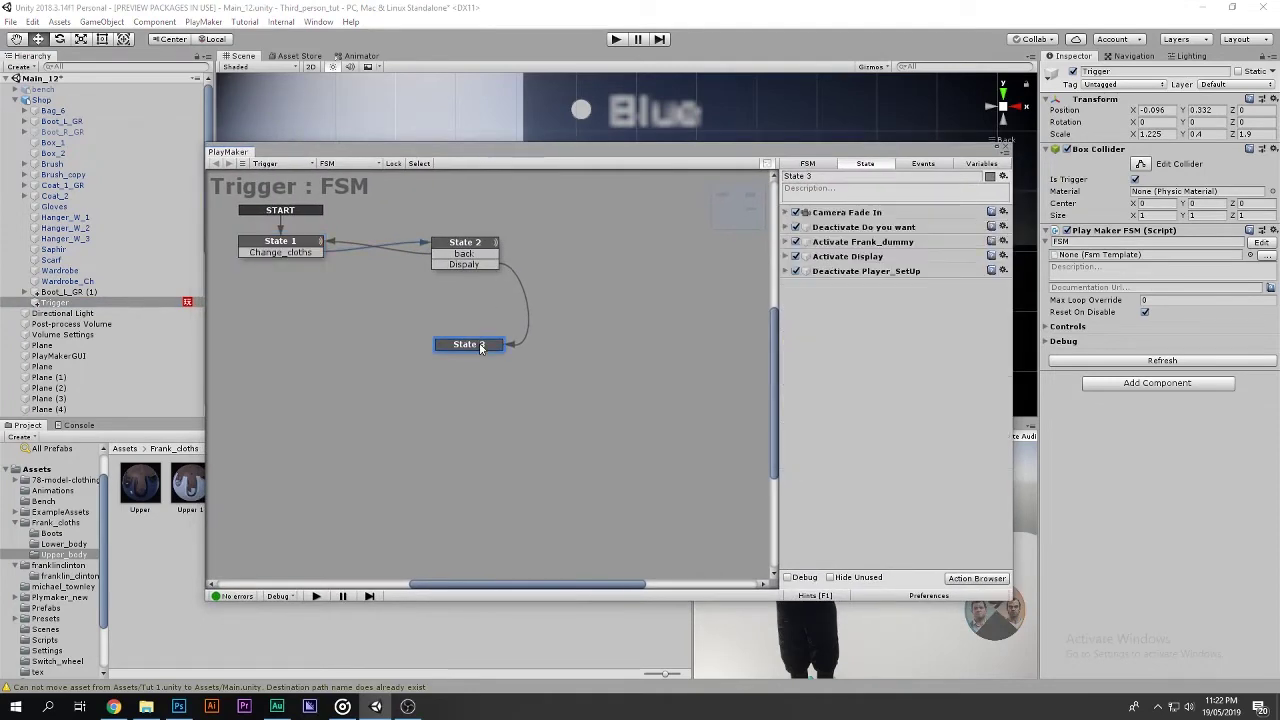
double_click(868, 338)
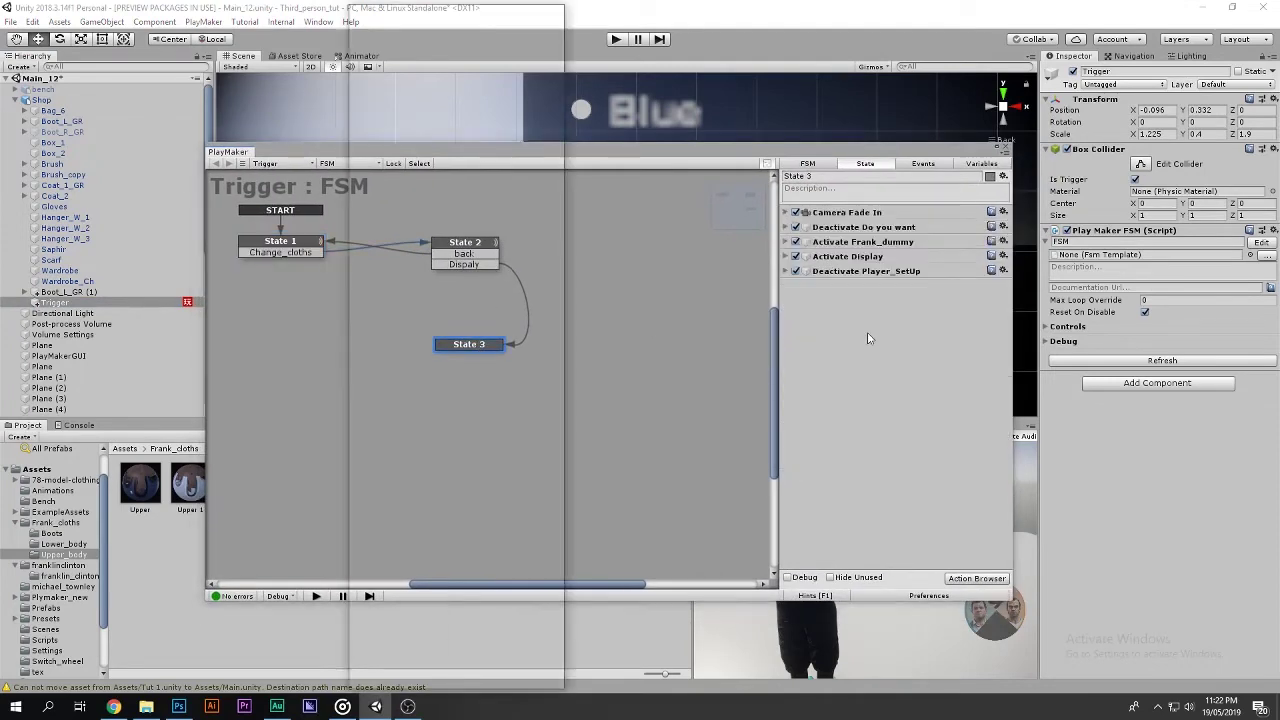
type("camon click")
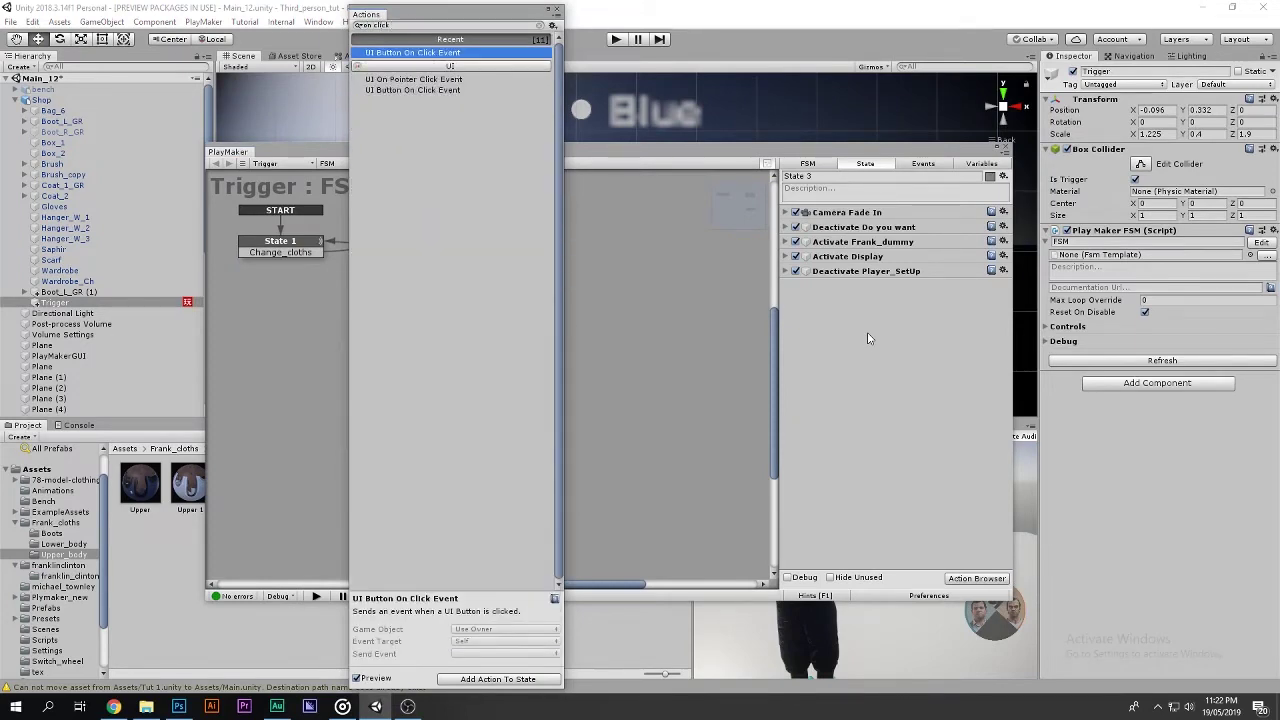
key("Return")
scroll(113, 404, "down", 3)
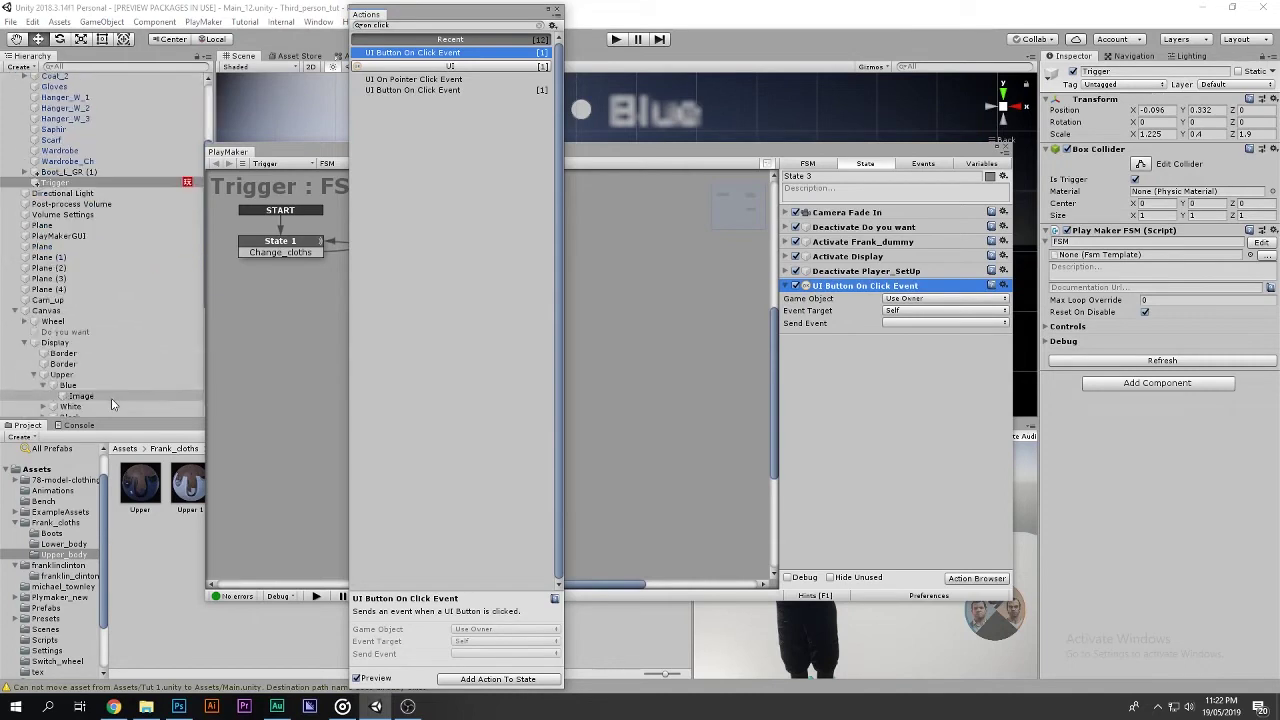
scroll(113, 404, "down", 2)
left_click(558, 14)
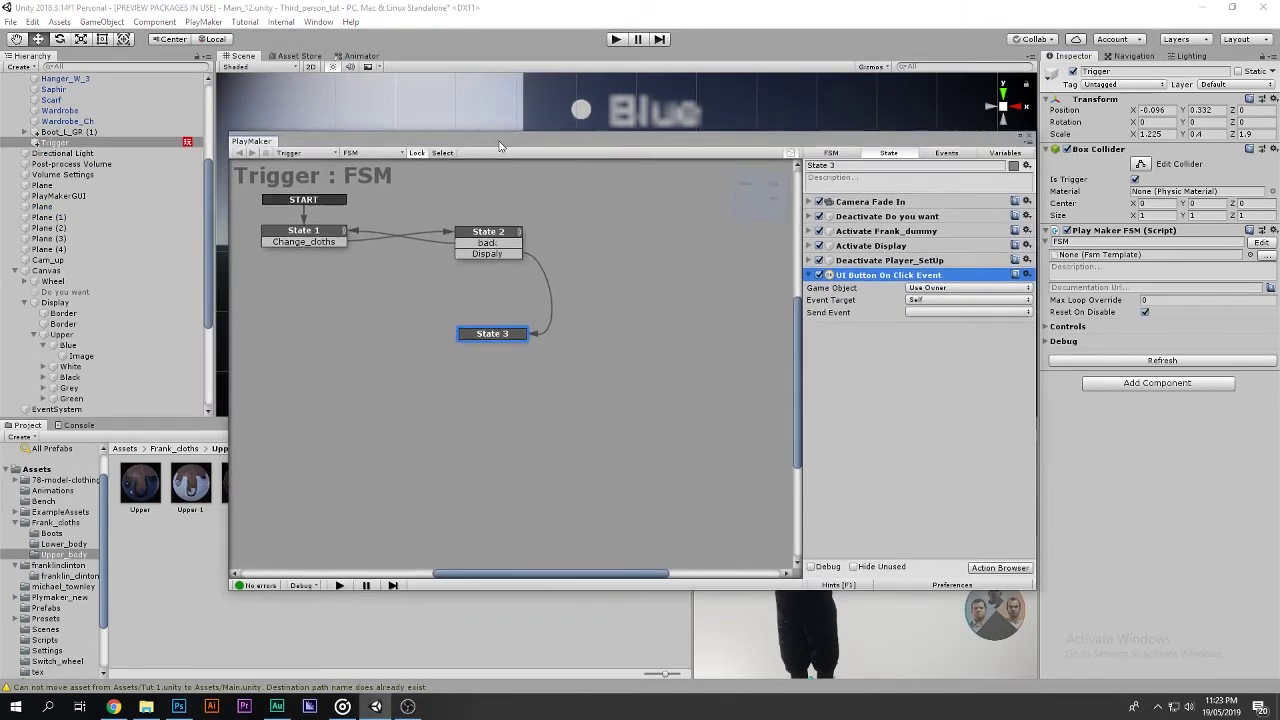
Set the action's Game Object to the specified Blue option.
left_click_drag(393, 168, 418, 158)
left_click(130, 249)
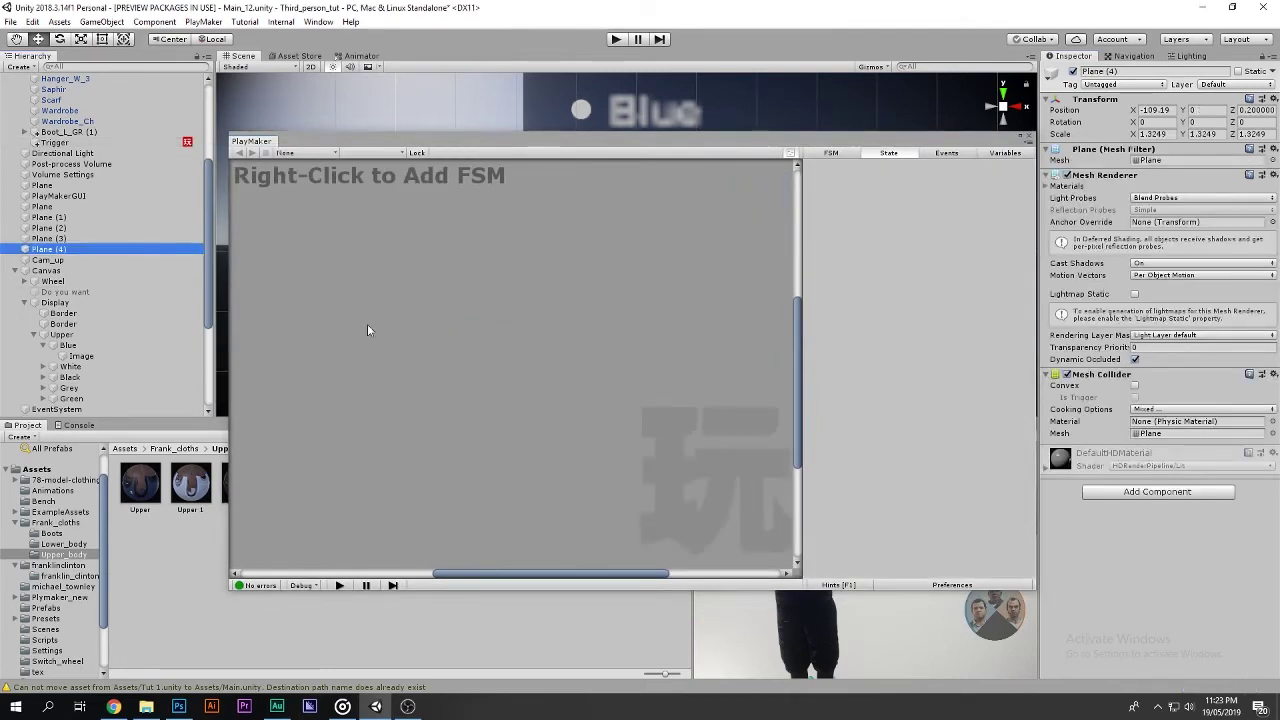
left_click(113, 143)
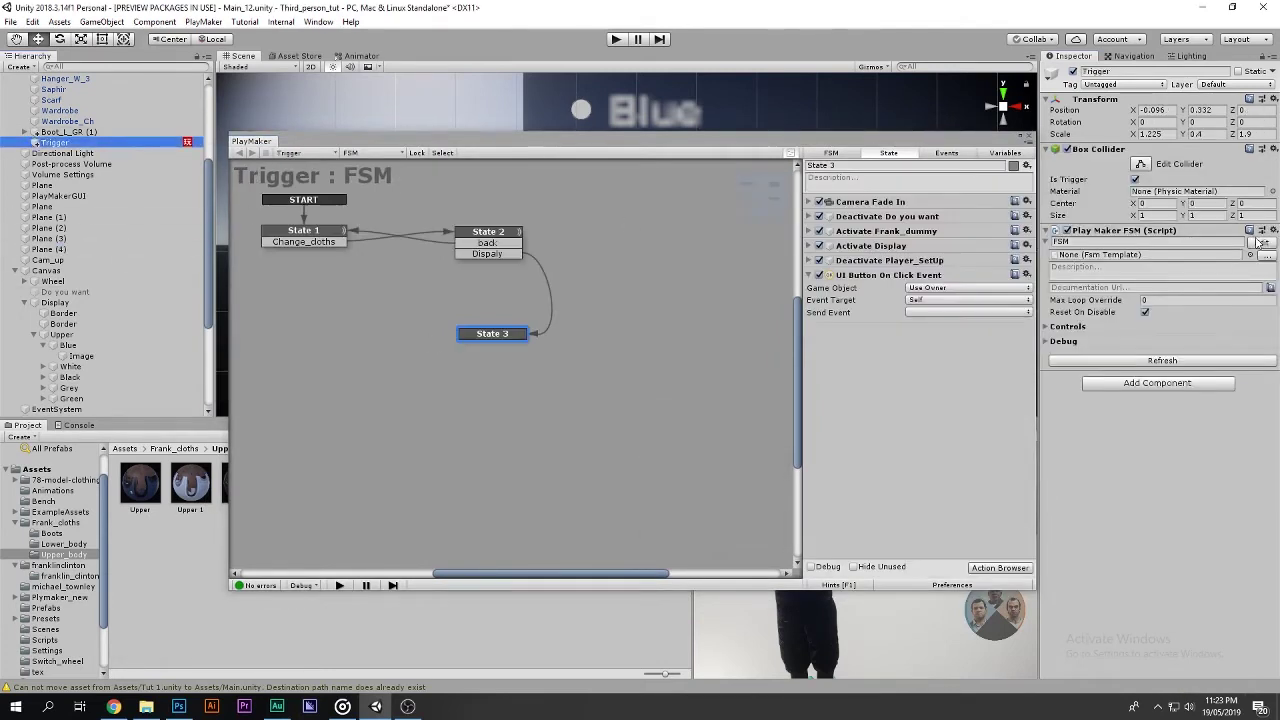
left_click(441, 167)
left_click(48, 249)
left_click(63, 313)
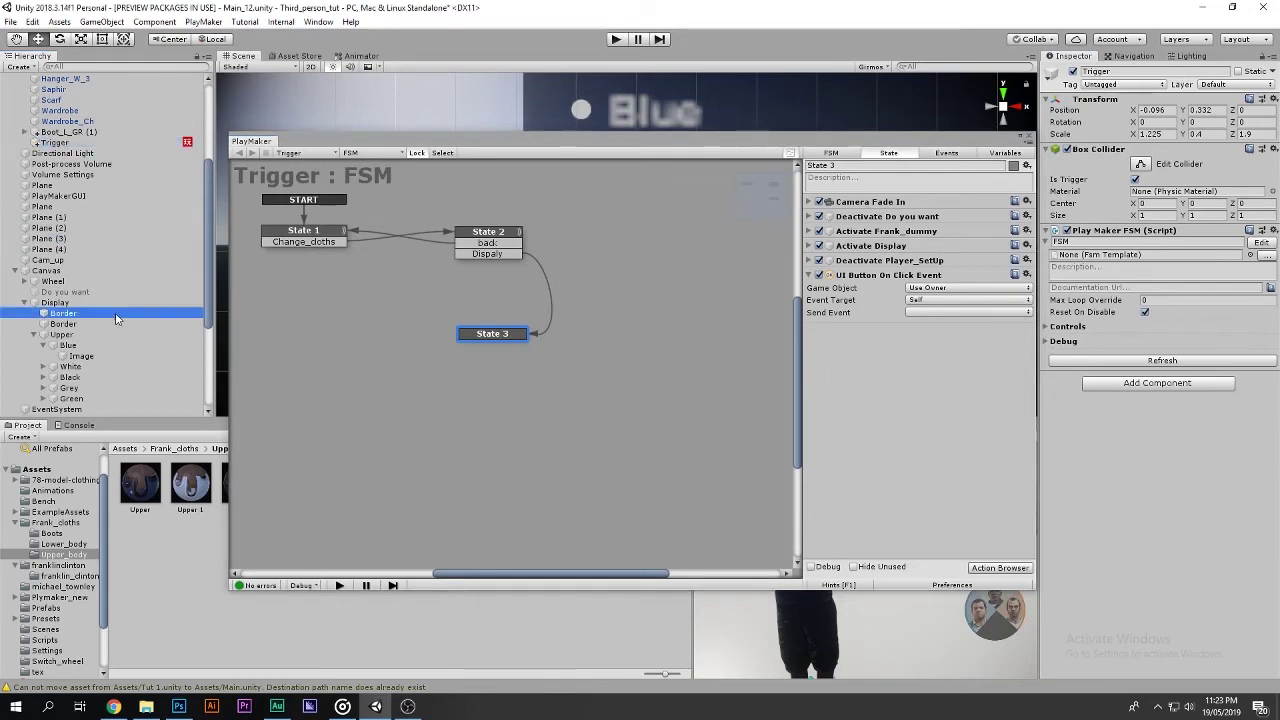
left_click(48, 228)
left_click(46, 238)
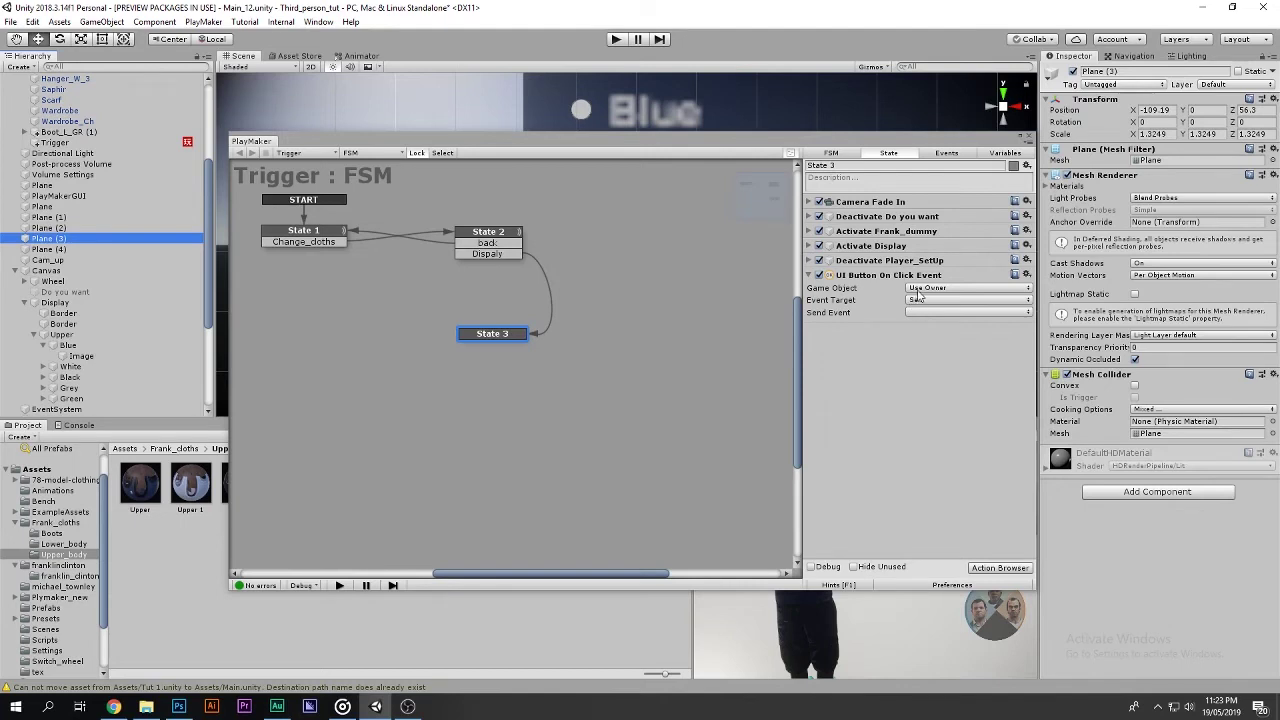
left_click(920, 289)
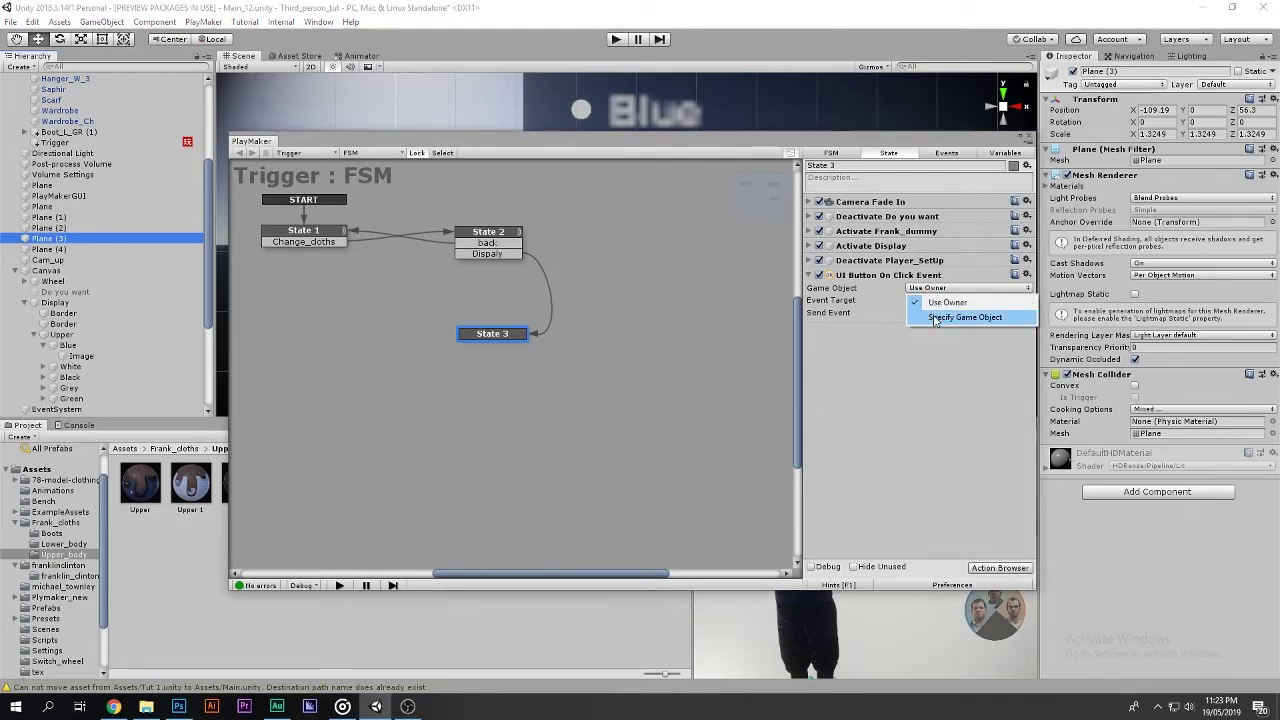
left_click(935, 318)
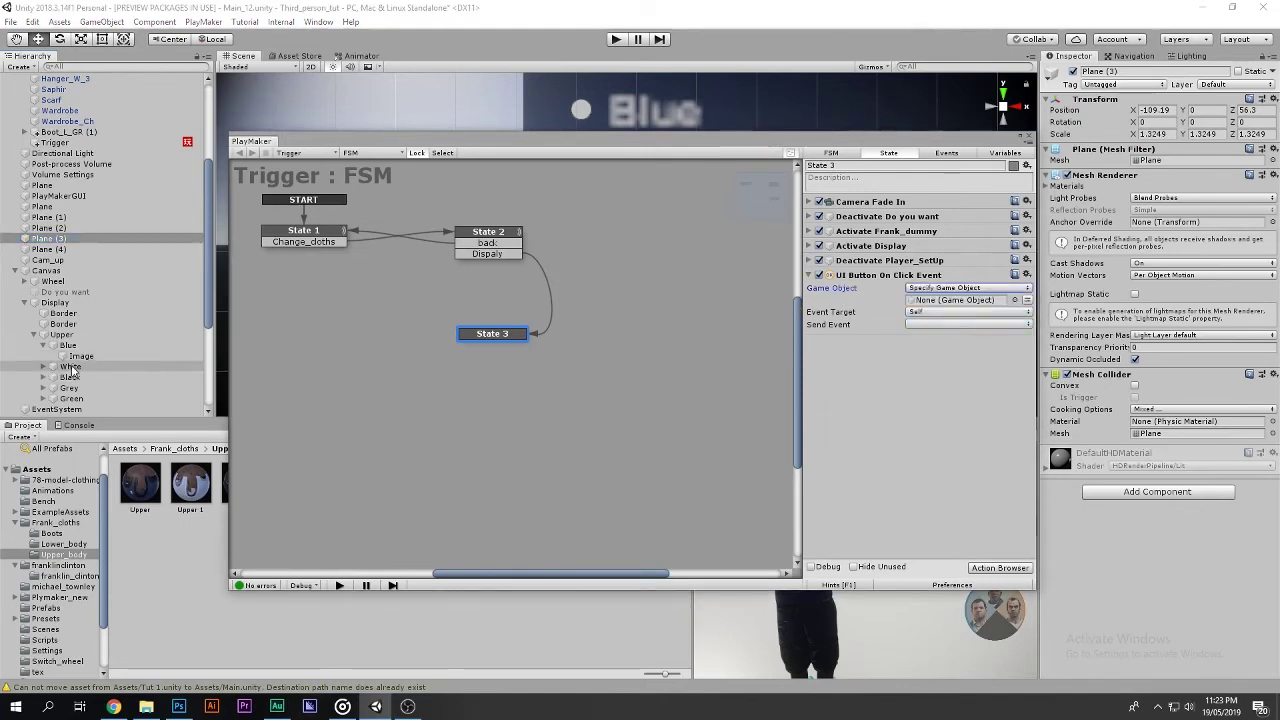
left_click(43, 345)
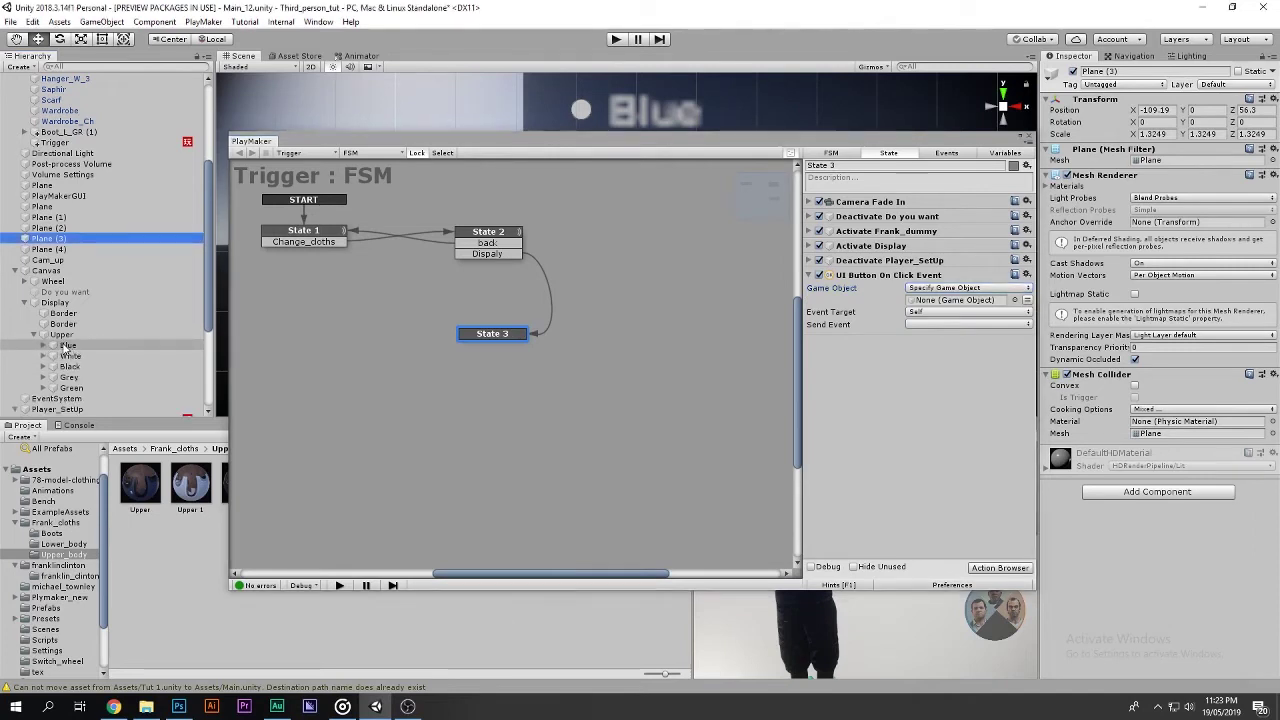
left_click_drag(67, 345, 965, 302)
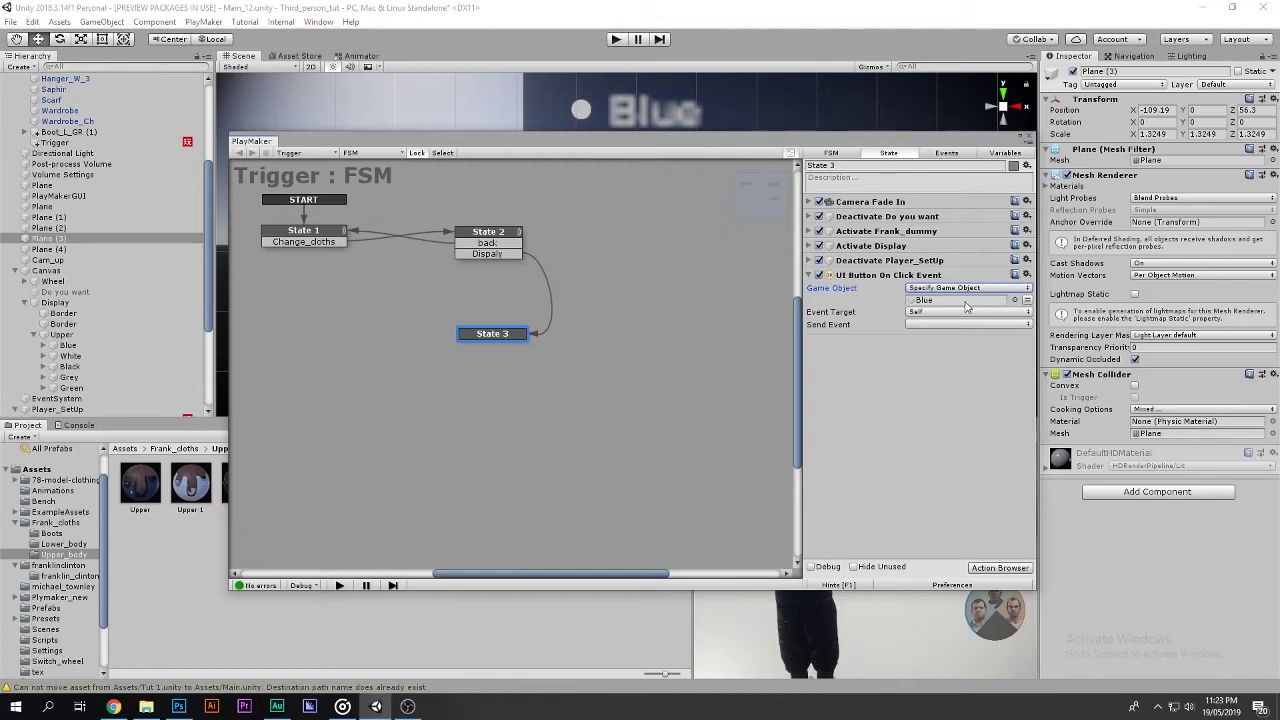
Keep the event target as Self and make the action send a new Blue_shirt event.
left_click(912, 313)
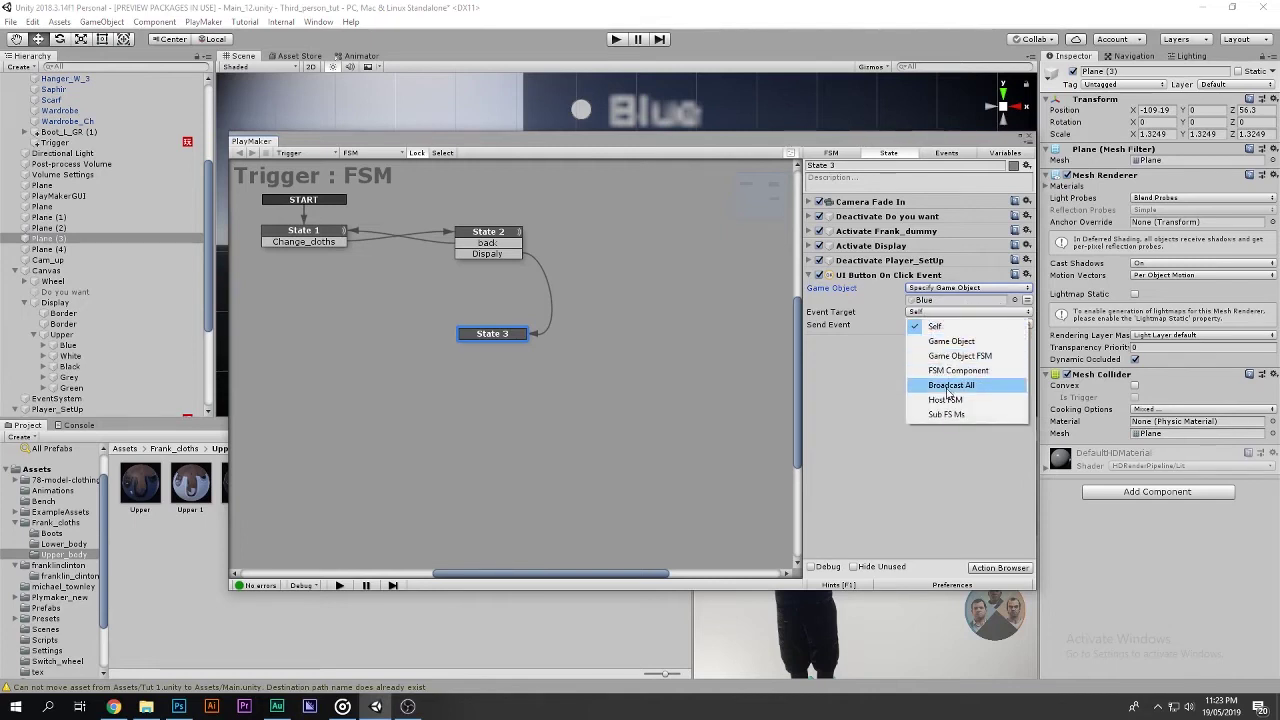
left_click(885, 393)
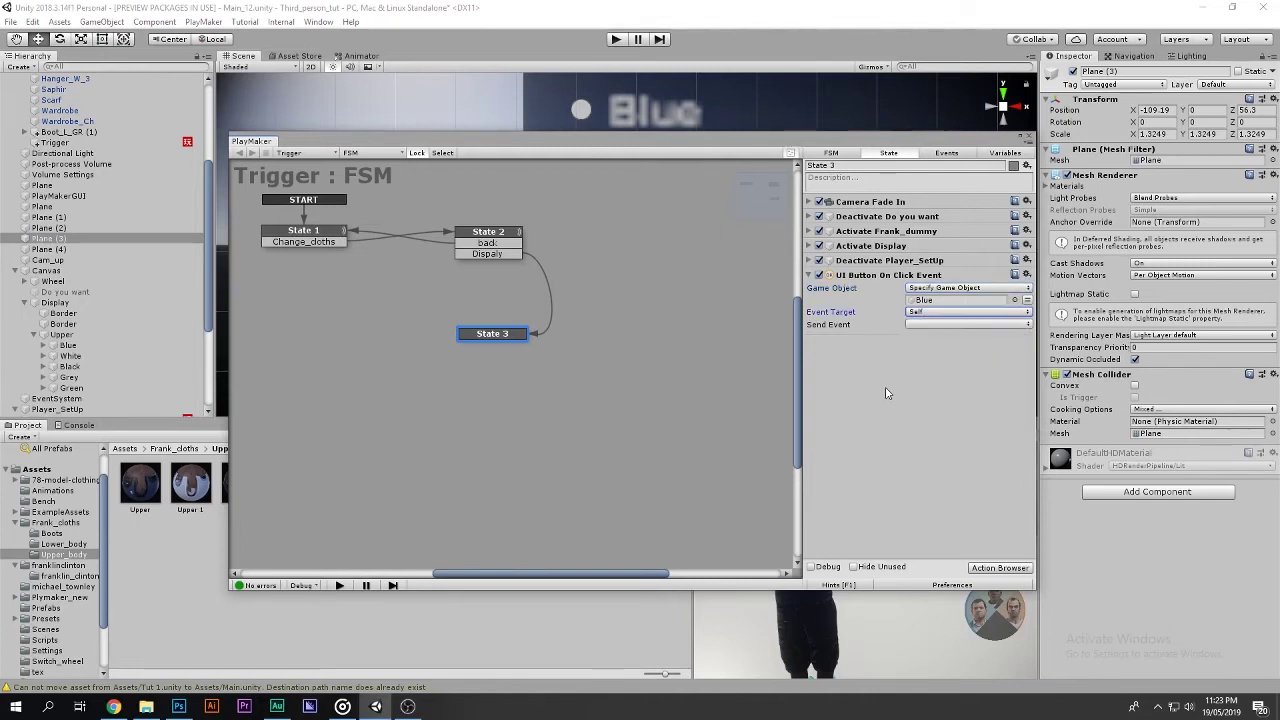
left_click(947, 325)
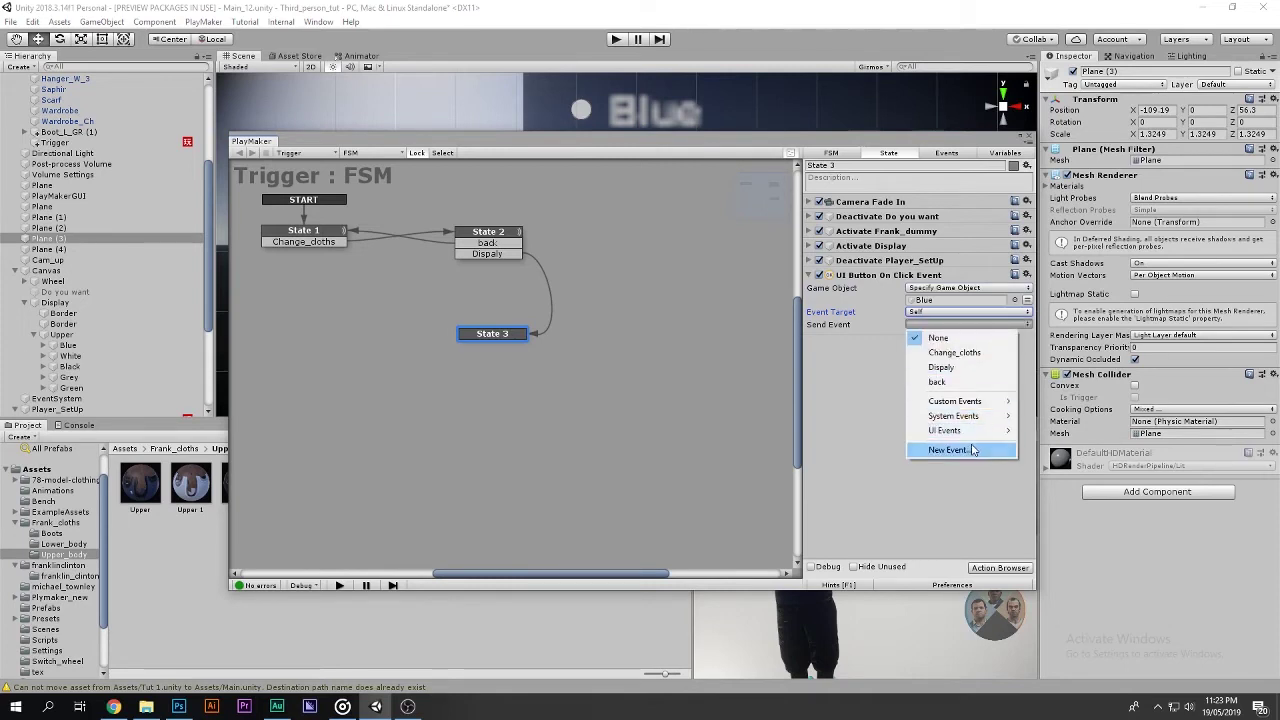
left_click(972, 449)
type("Blue_shi")
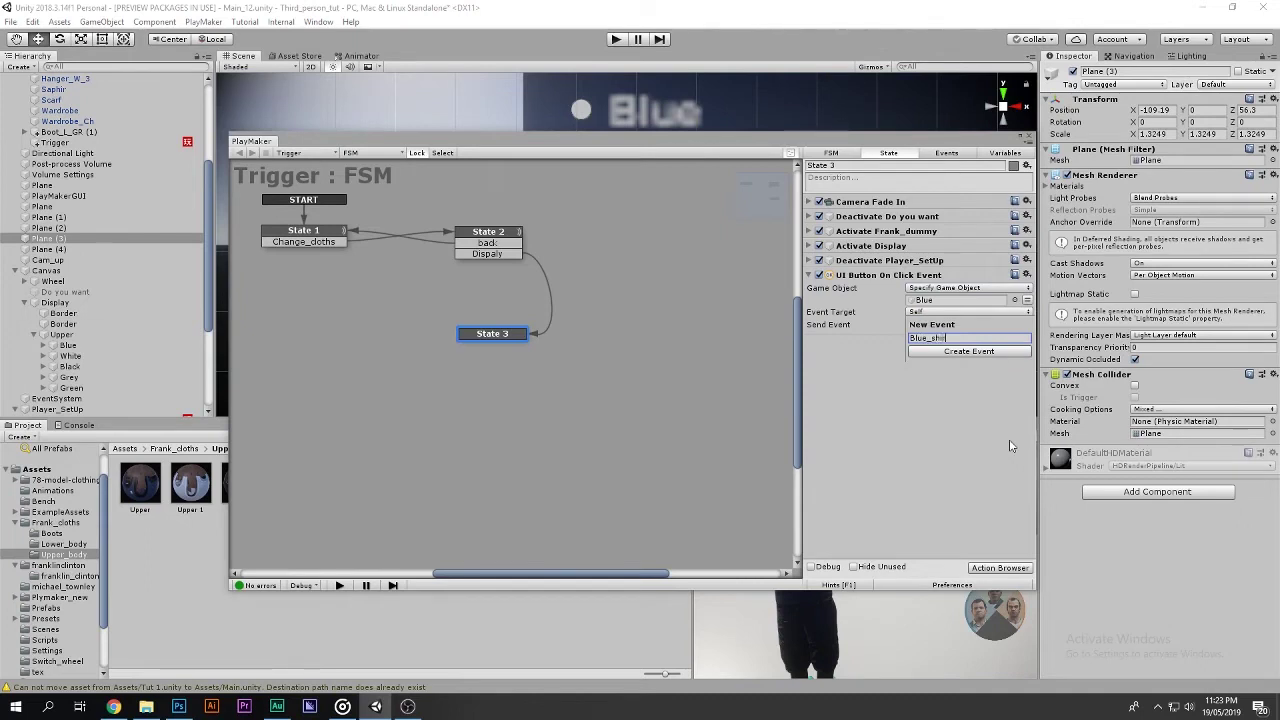
type("rt")
key("Return")
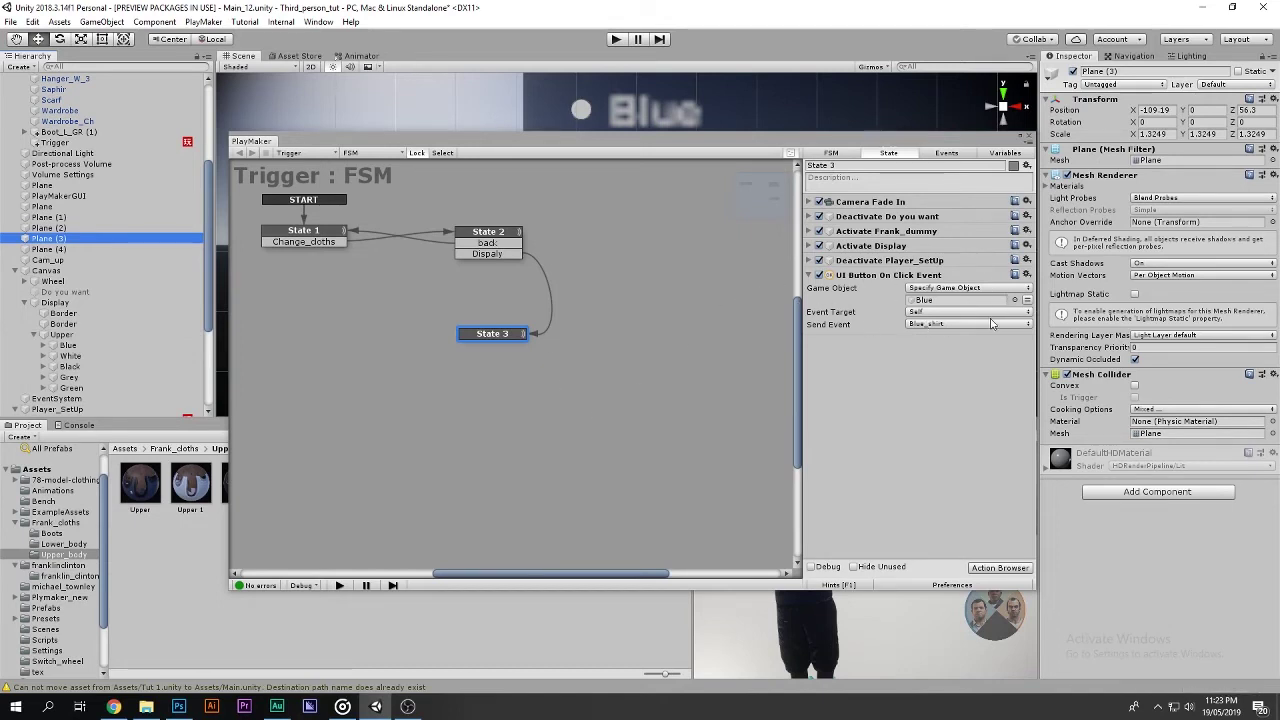
Add a new state named Blue_shirt beside State 3.
left_click(603, 328)
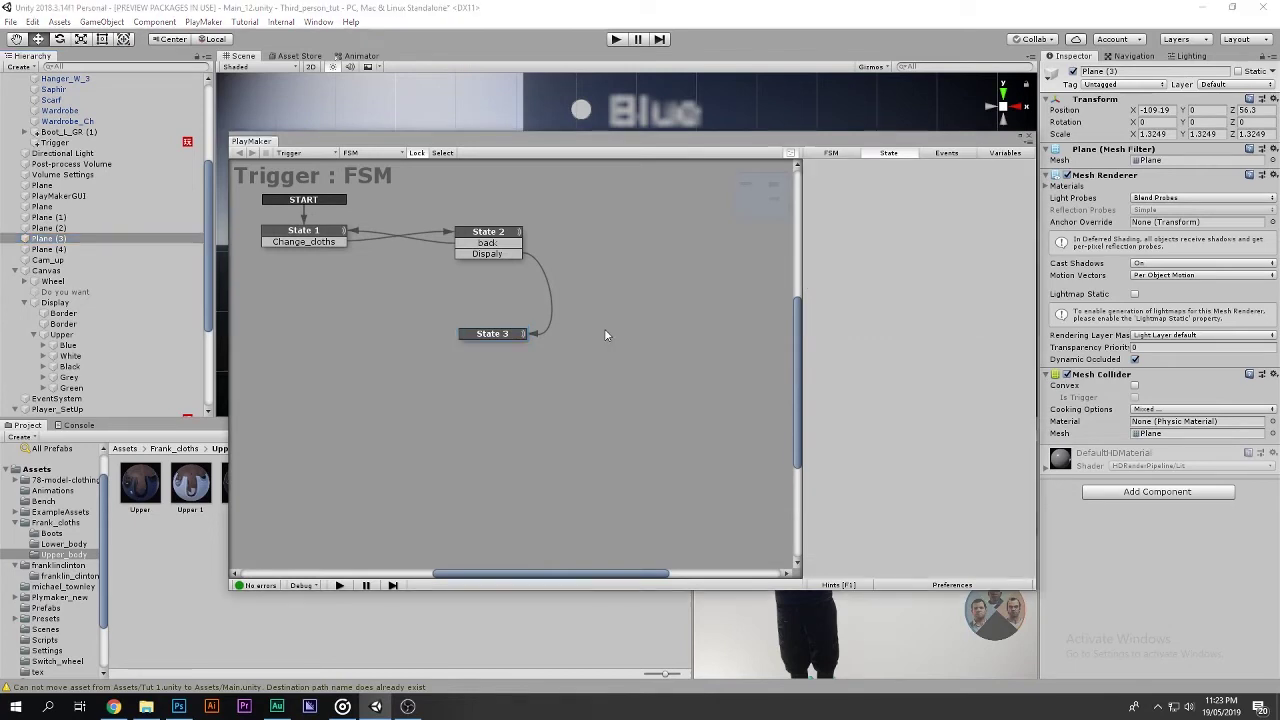
left_click(604, 334, "ctrl")
left_click(870, 167)
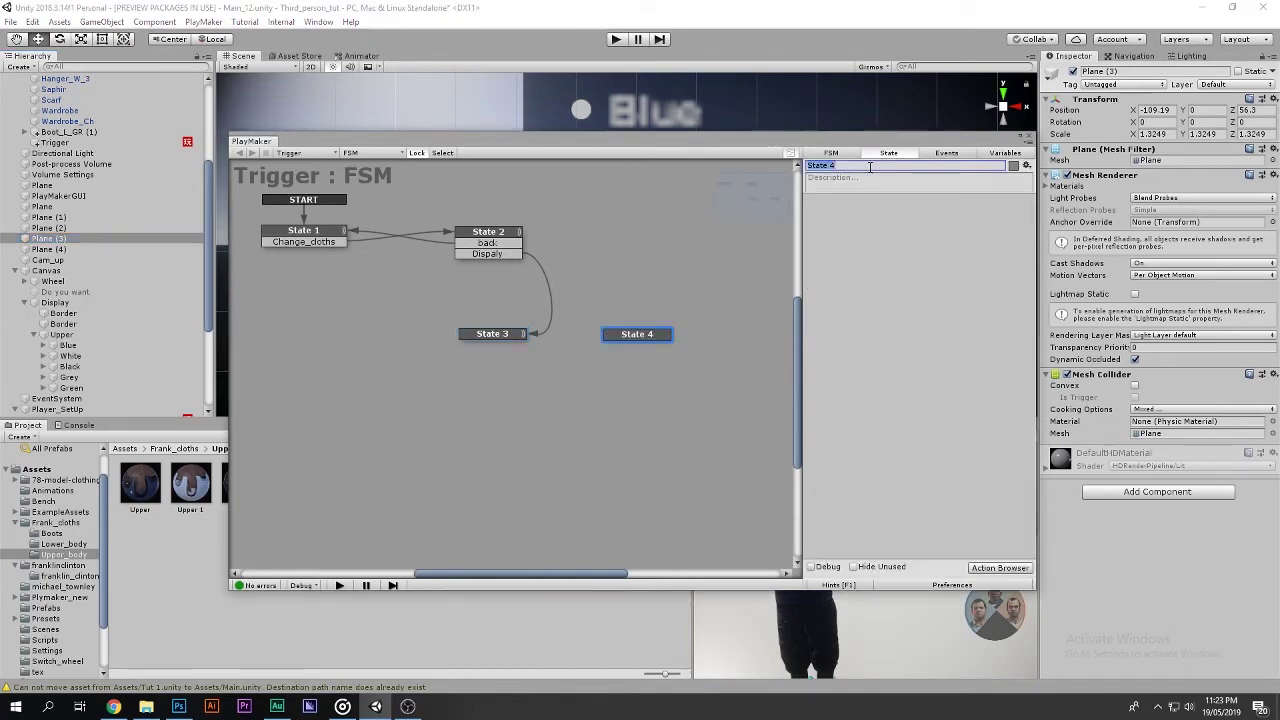
type("Blue")
double_click(840, 167)
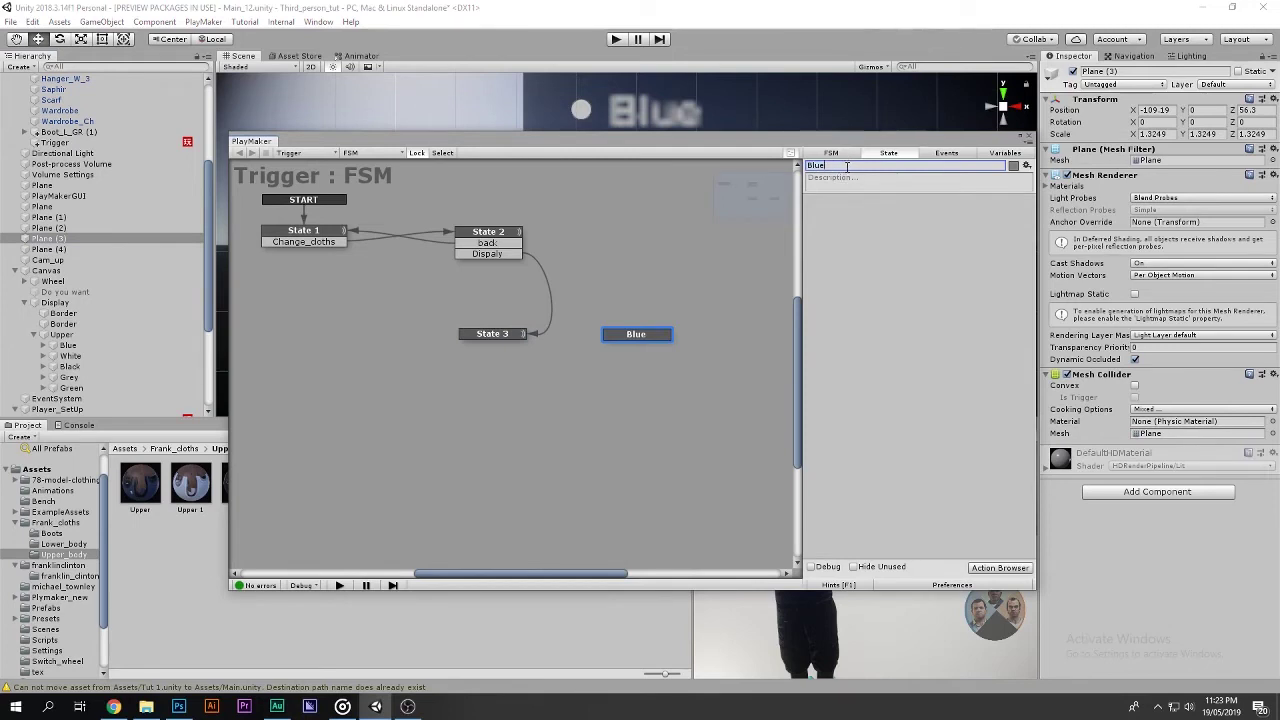
type("irt")
Give State 3 a Blue_shirt transition leading to the Blue_shirt state.
left_click(500, 334)
right_click(499, 338)
mouse_move(647, 350)
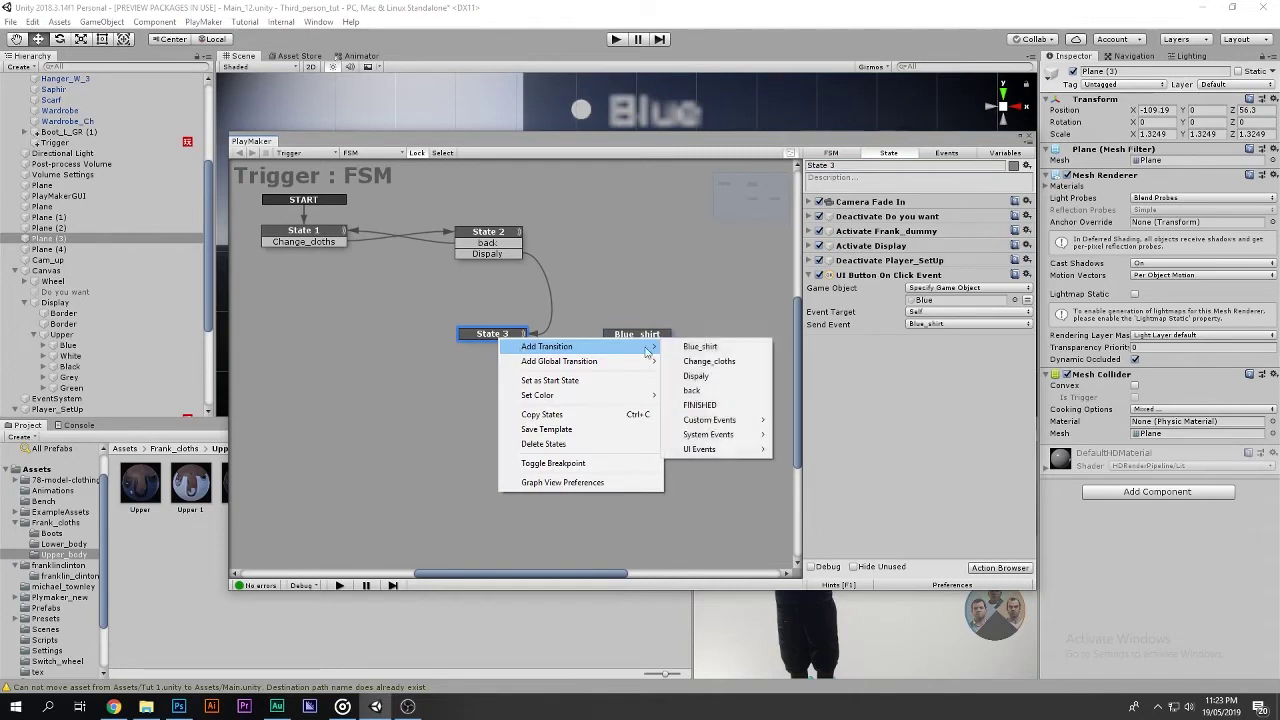
left_click(700, 346)
left_click_drag(520, 345, 634, 340)
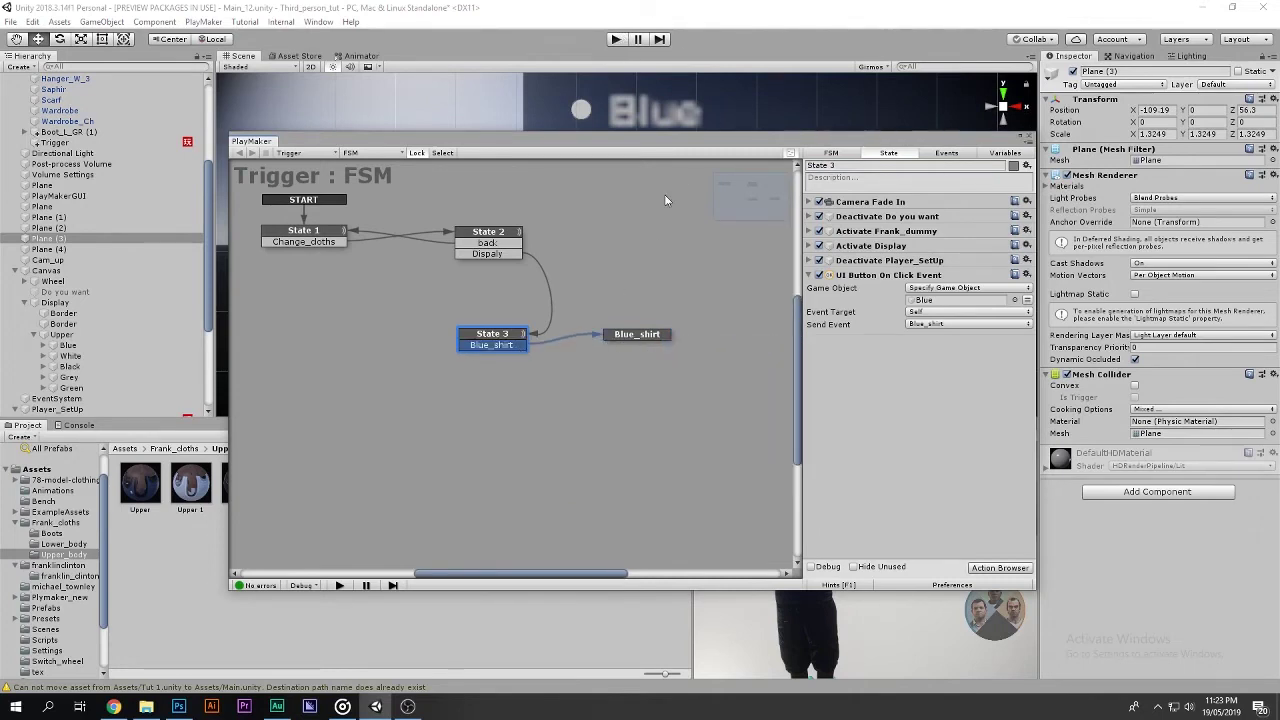
Play-test by walking to the kiosk, opening the menu with F, choosing Blue, then stopping.
left_click(615, 39)
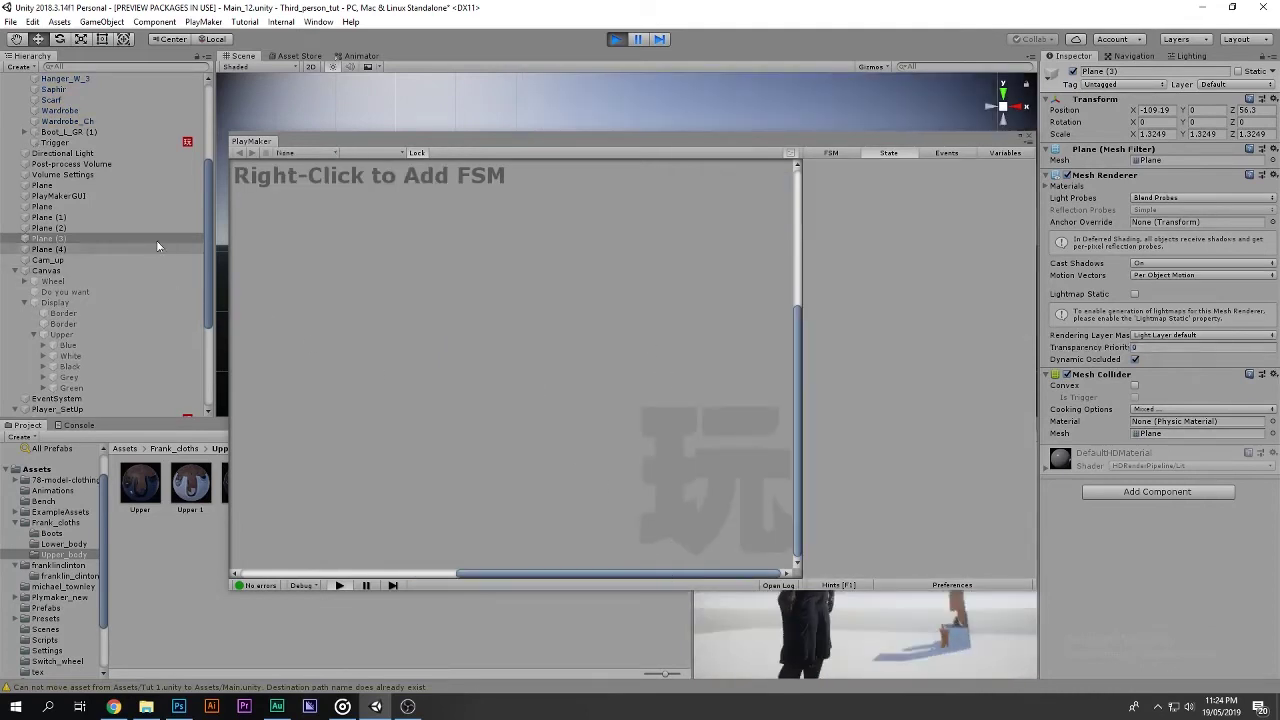
left_click(55, 142)
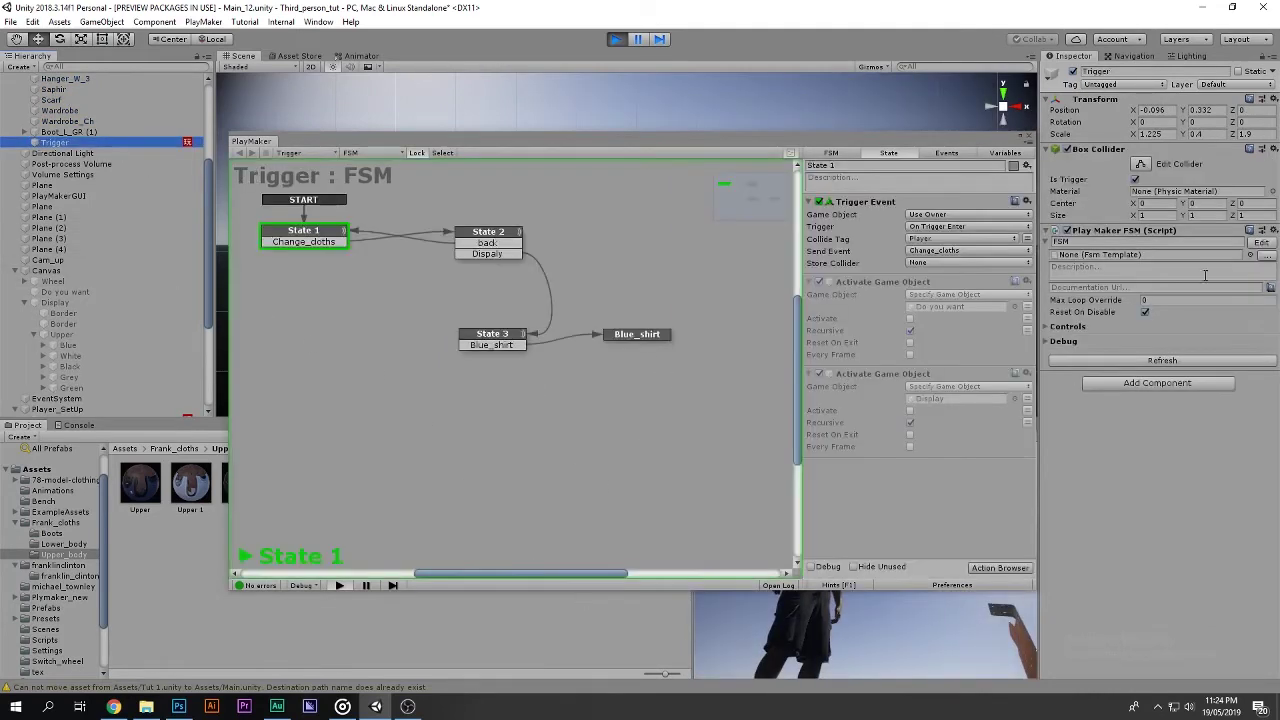
left_click_drag(613, 591, 650, 380)
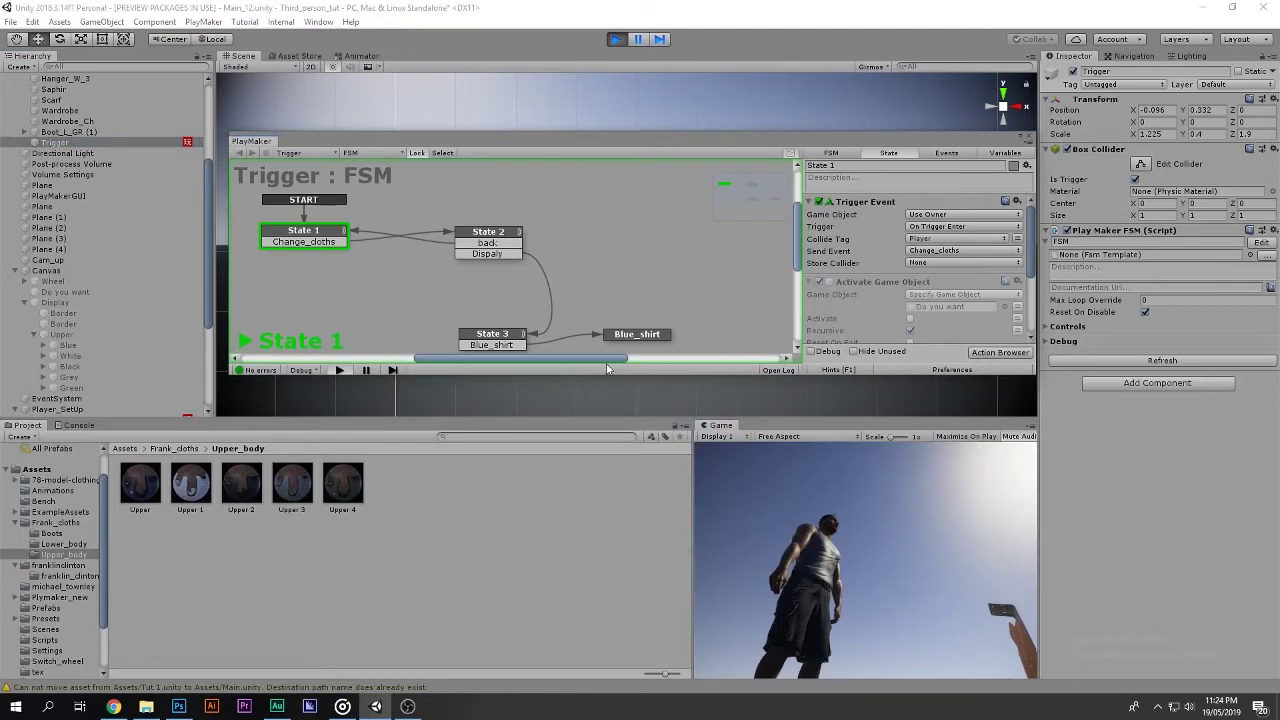
left_click(882, 598)
key("w")
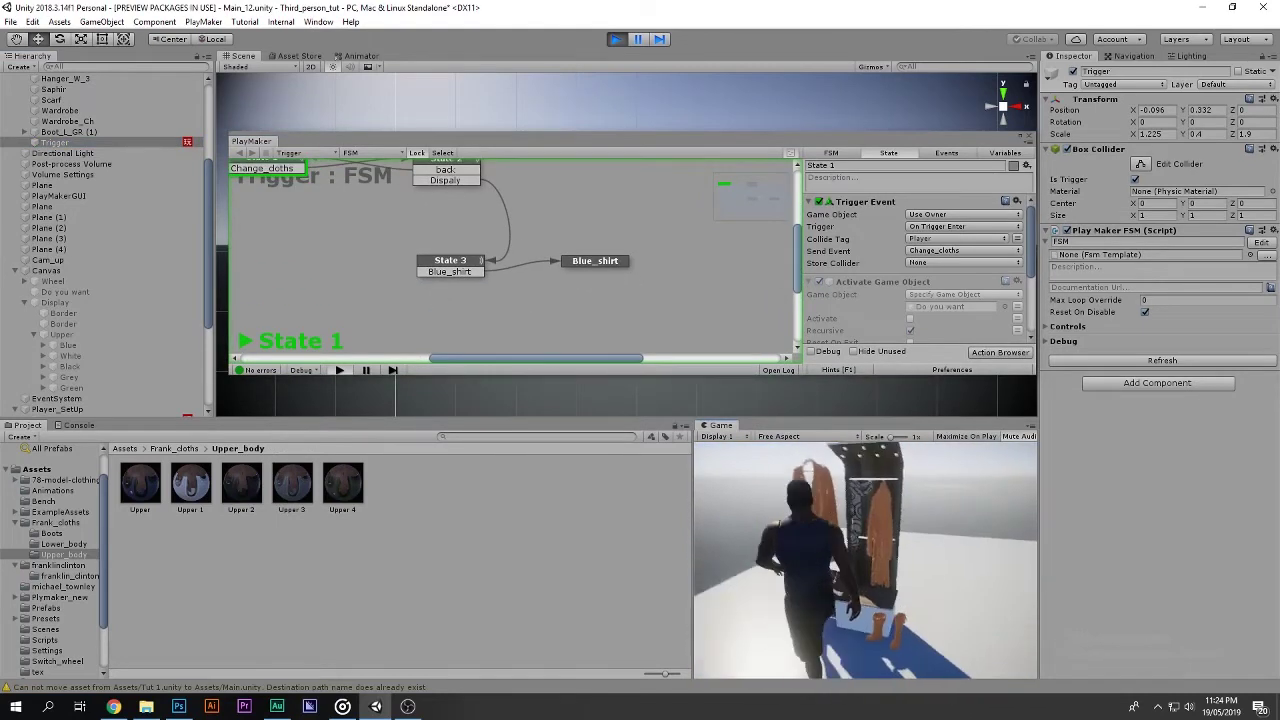
key("f")
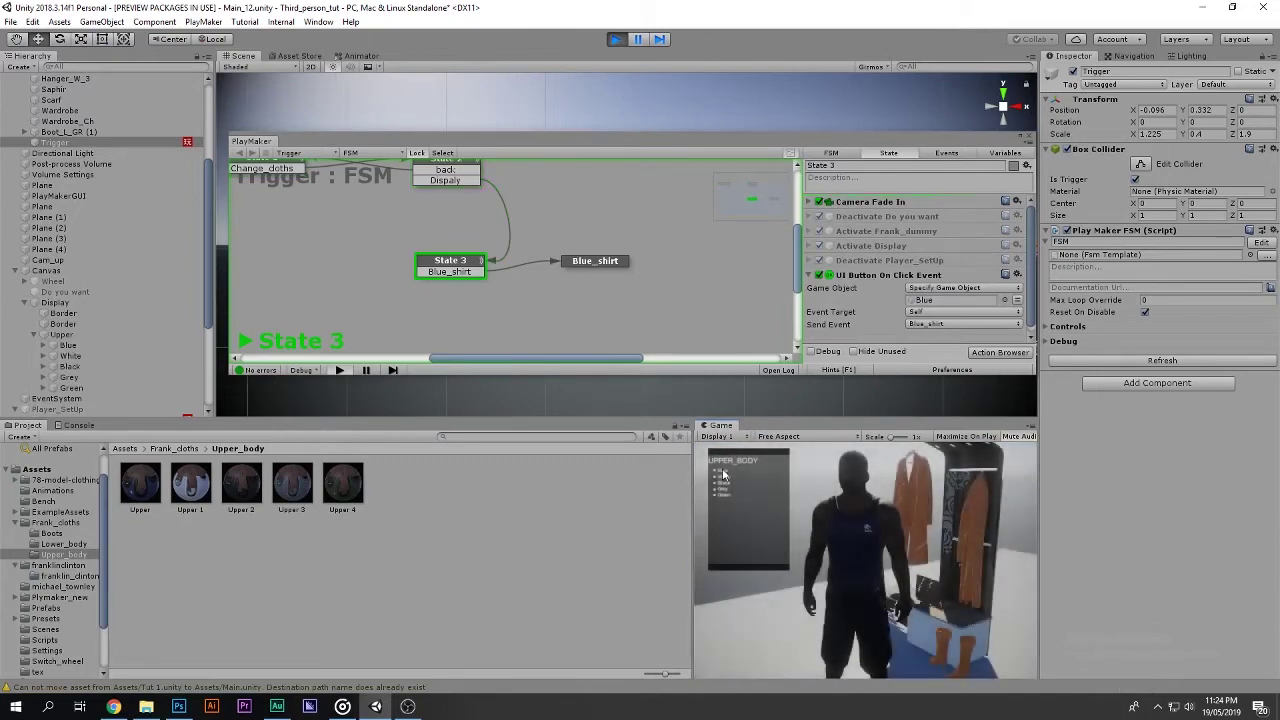
left_click(720, 469)
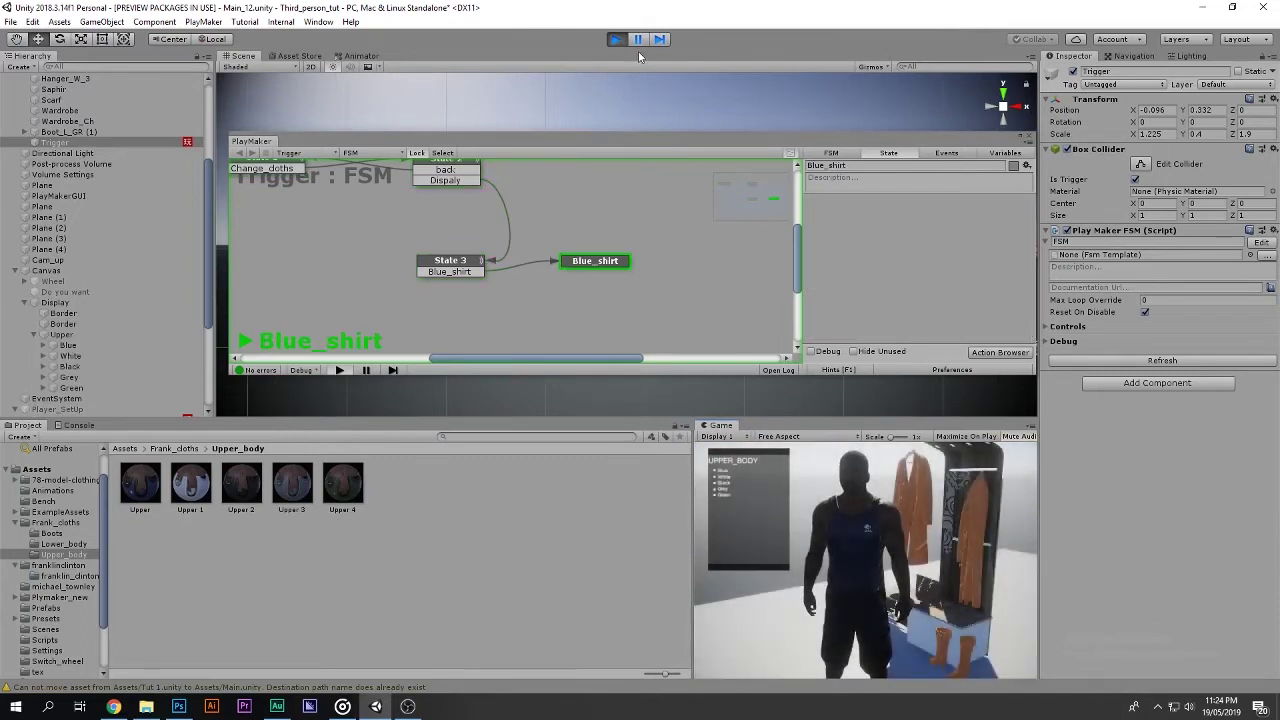
left_click(615, 39)
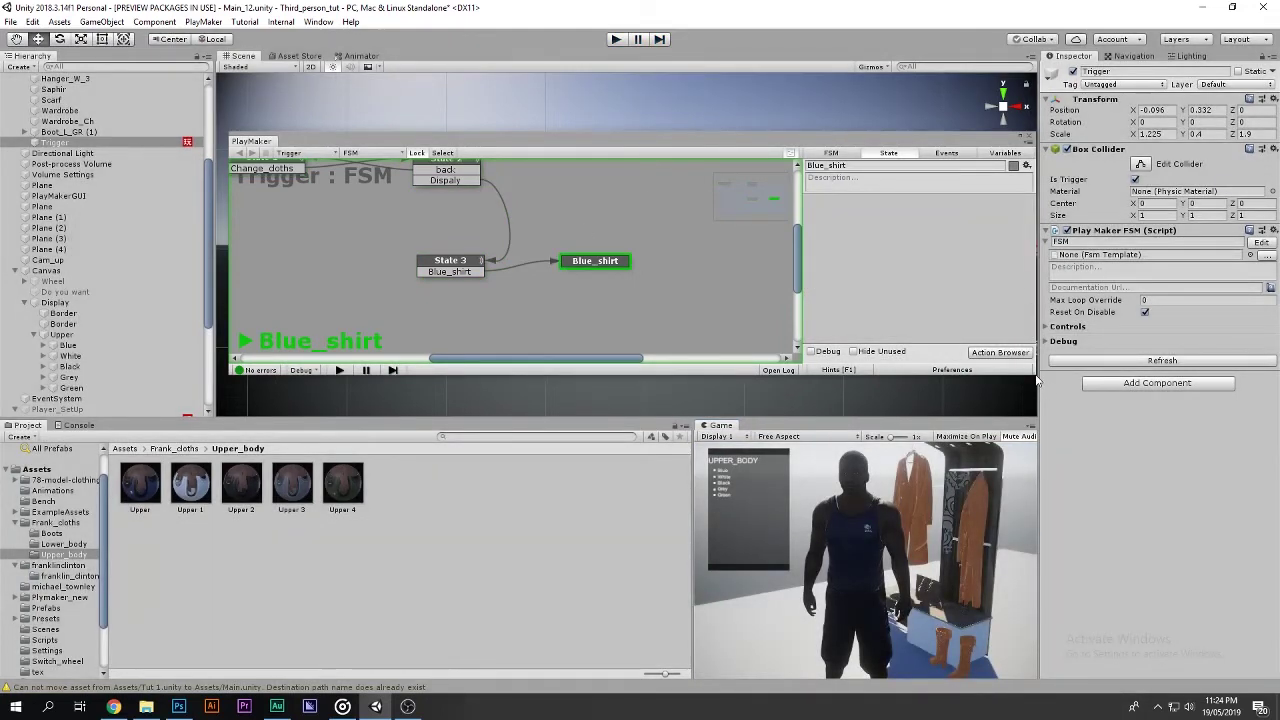
Duplicate State 3's UI Button On Click Event and assign the White object to the copy.
left_click_drag(1036, 372, 1102, 560)
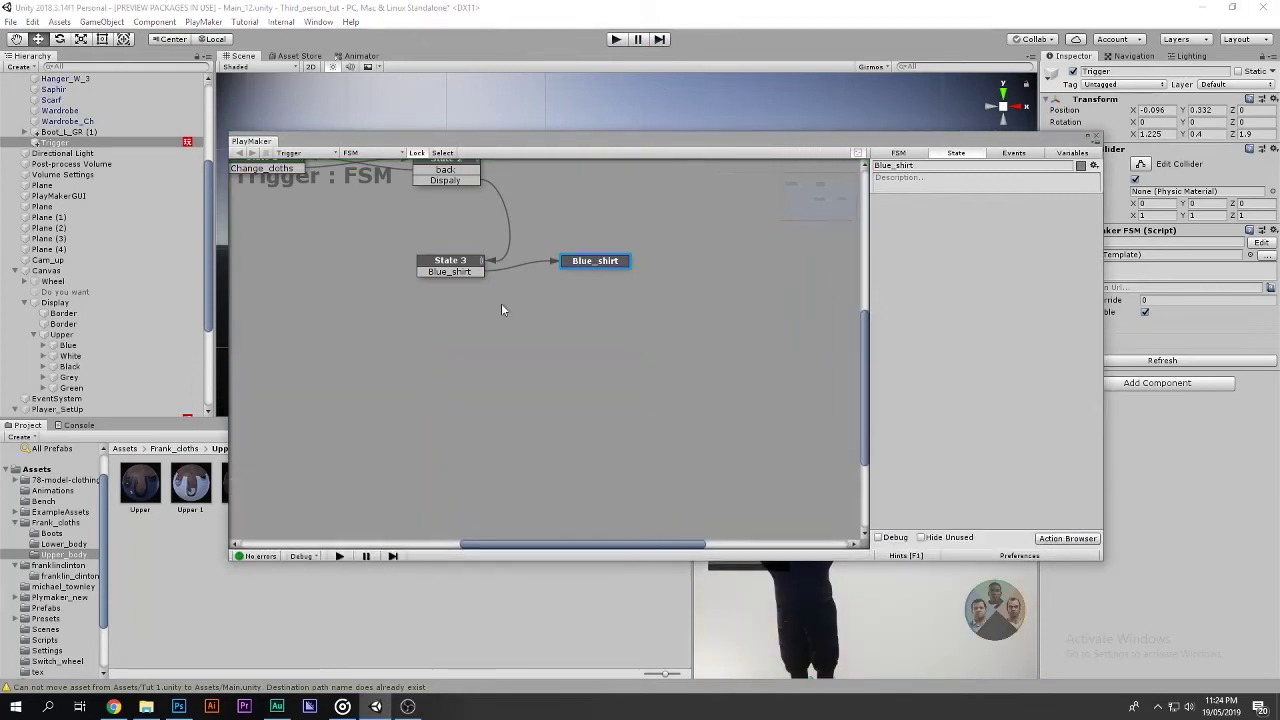
left_click(482, 272)
left_click(937, 276)
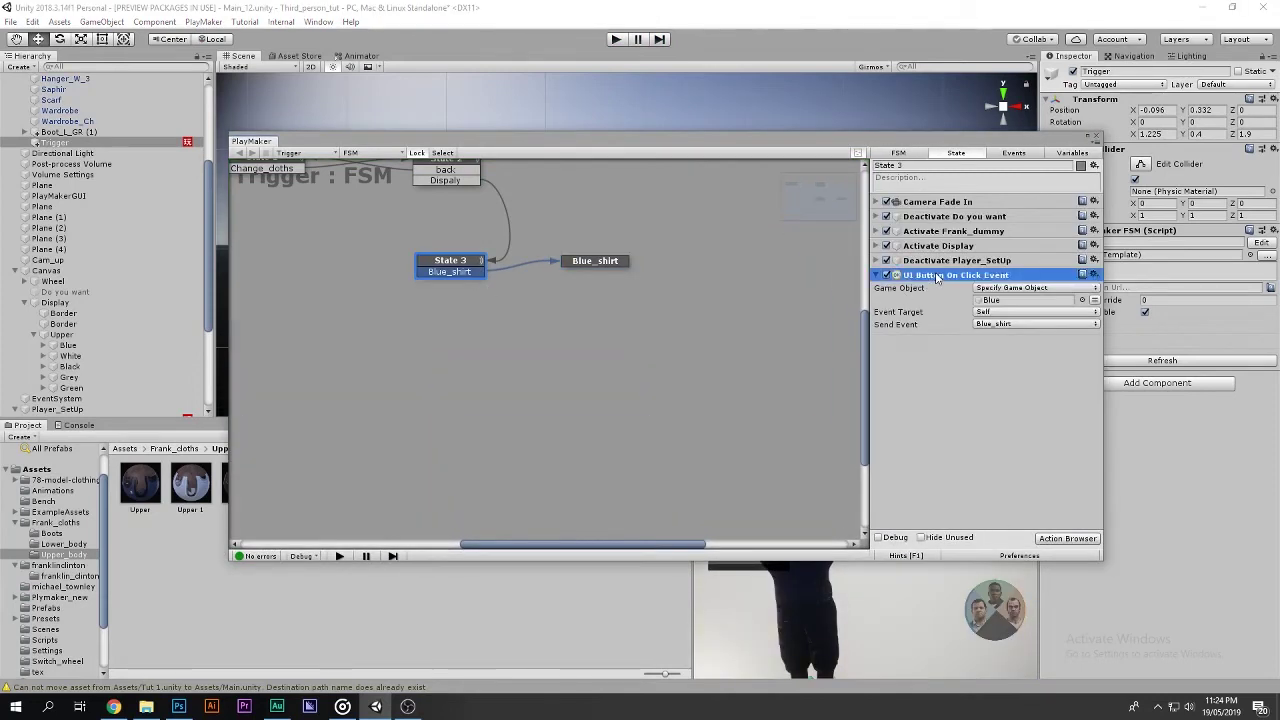
key("ctrl+d")
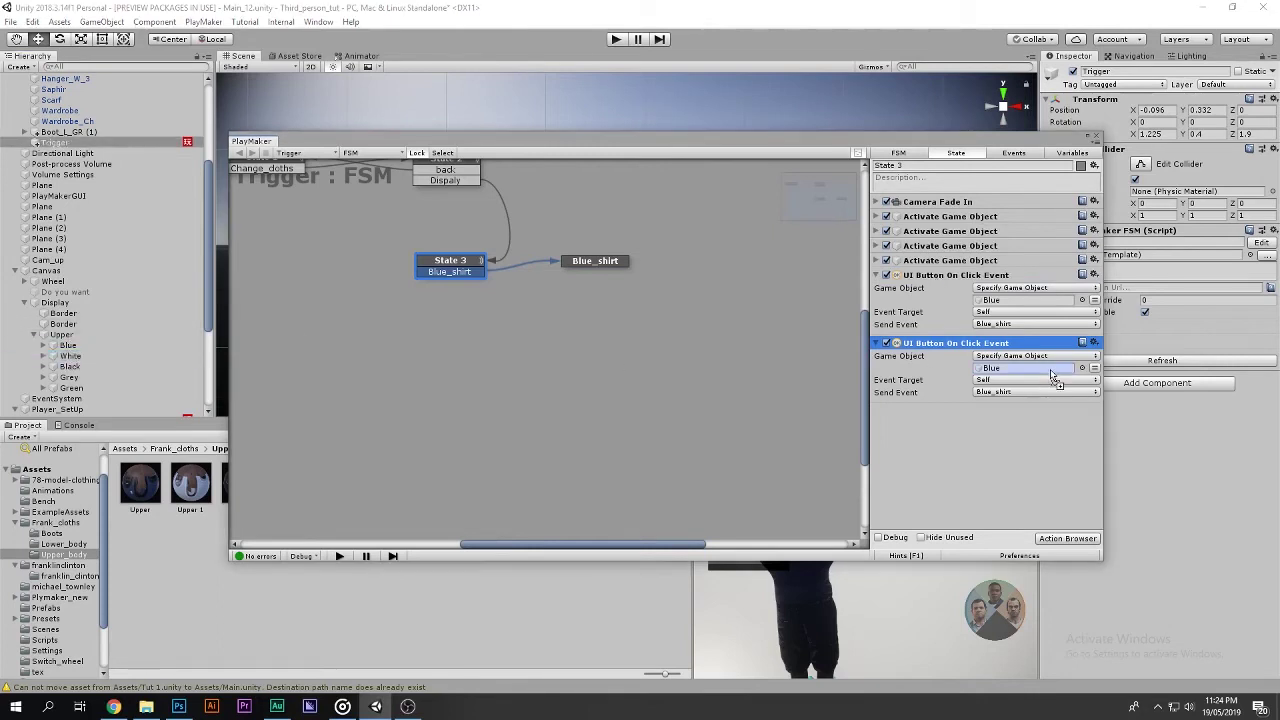
left_click_drag(70, 360, 1040, 369)
Add the events white, black, grey and green to the FSM.
left_click(985, 392)
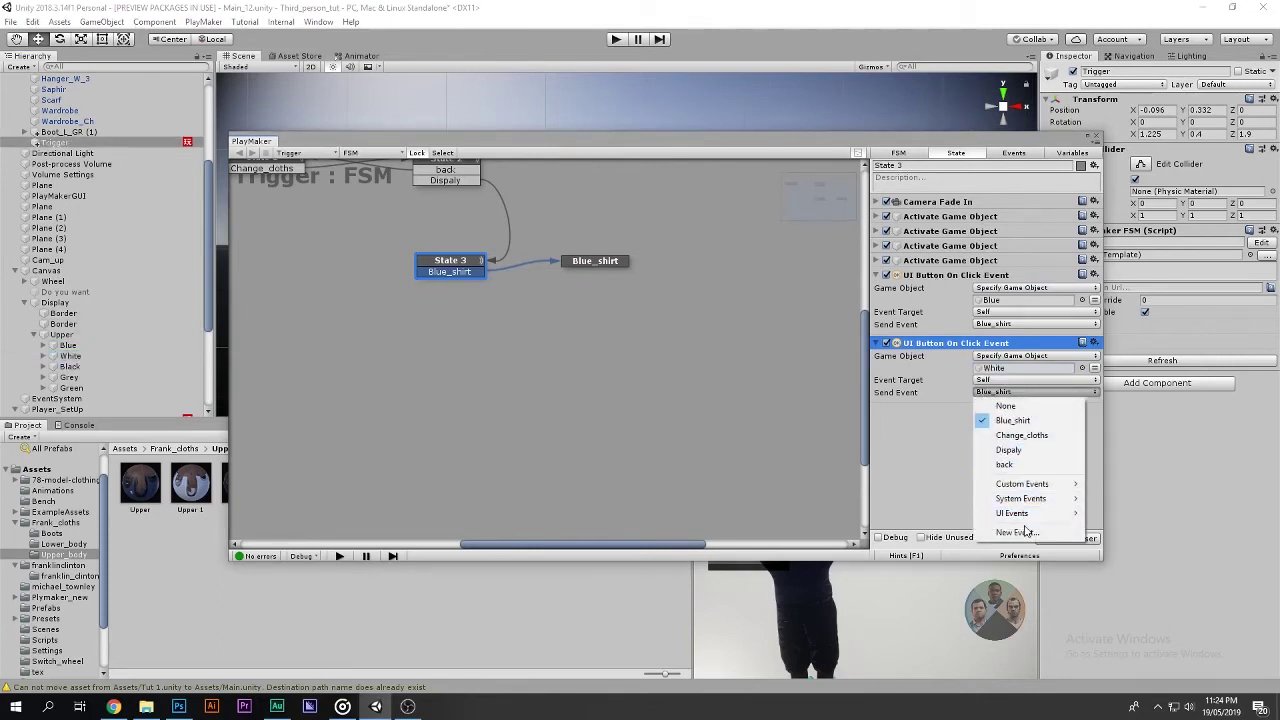
left_click(1011, 155)
left_click(1011, 155)
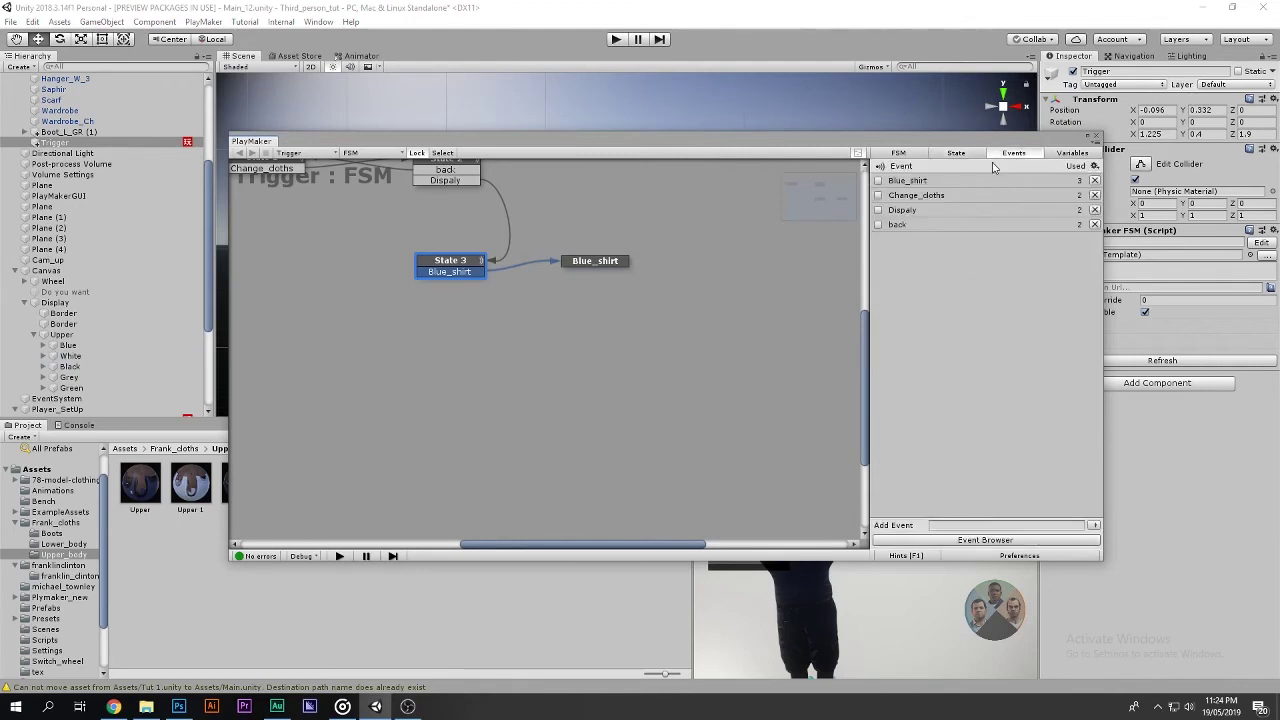
left_click(947, 525)
key("Return")
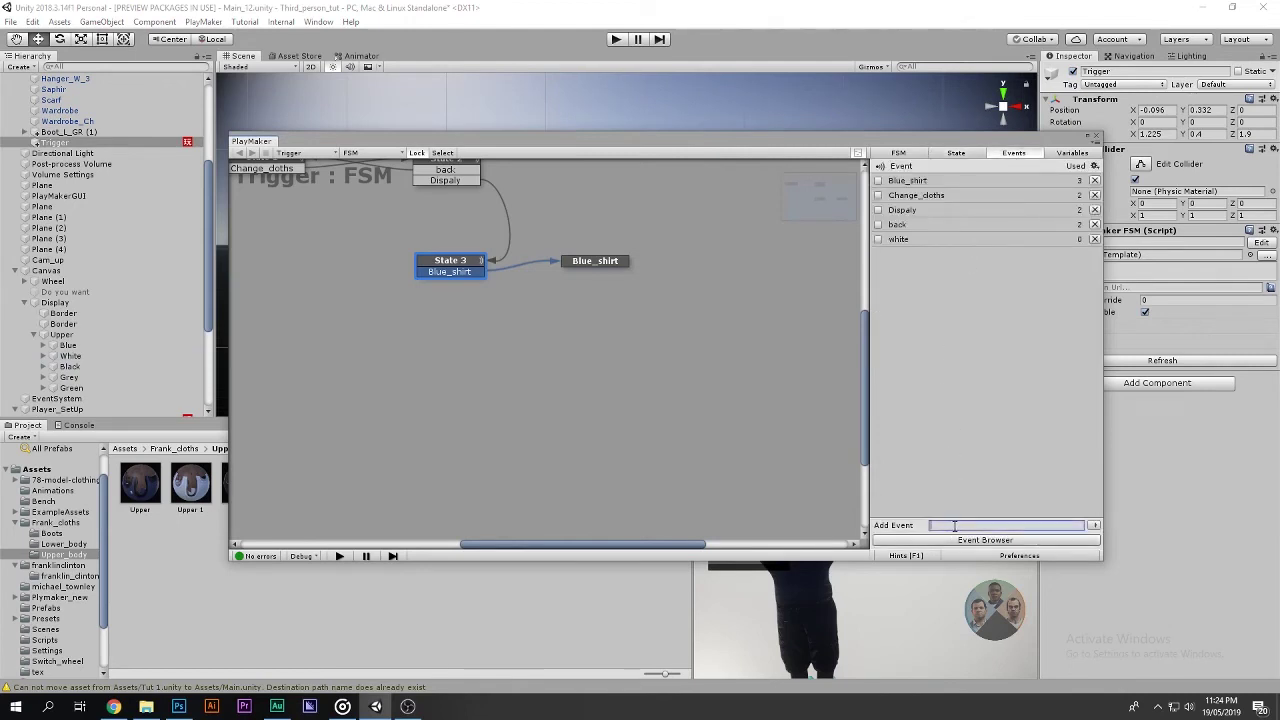
type("black")
key("Return")
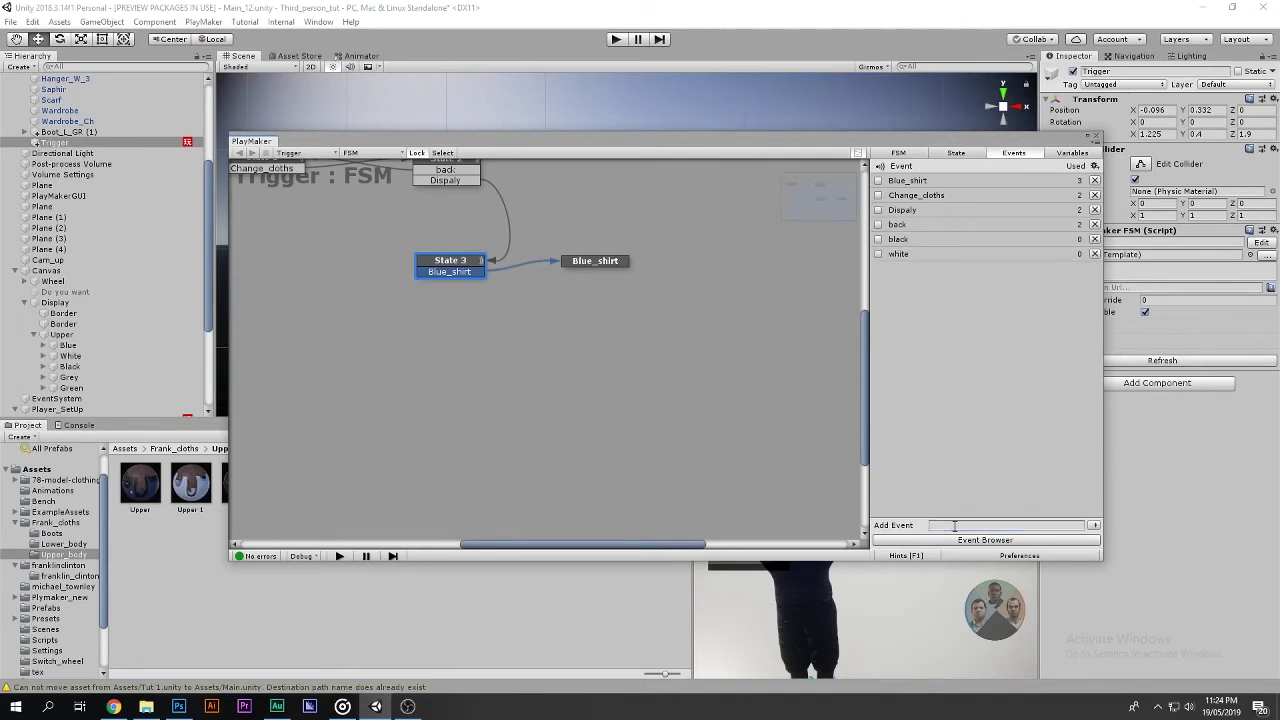
left_click(954, 525)
key("Return")
type("green")
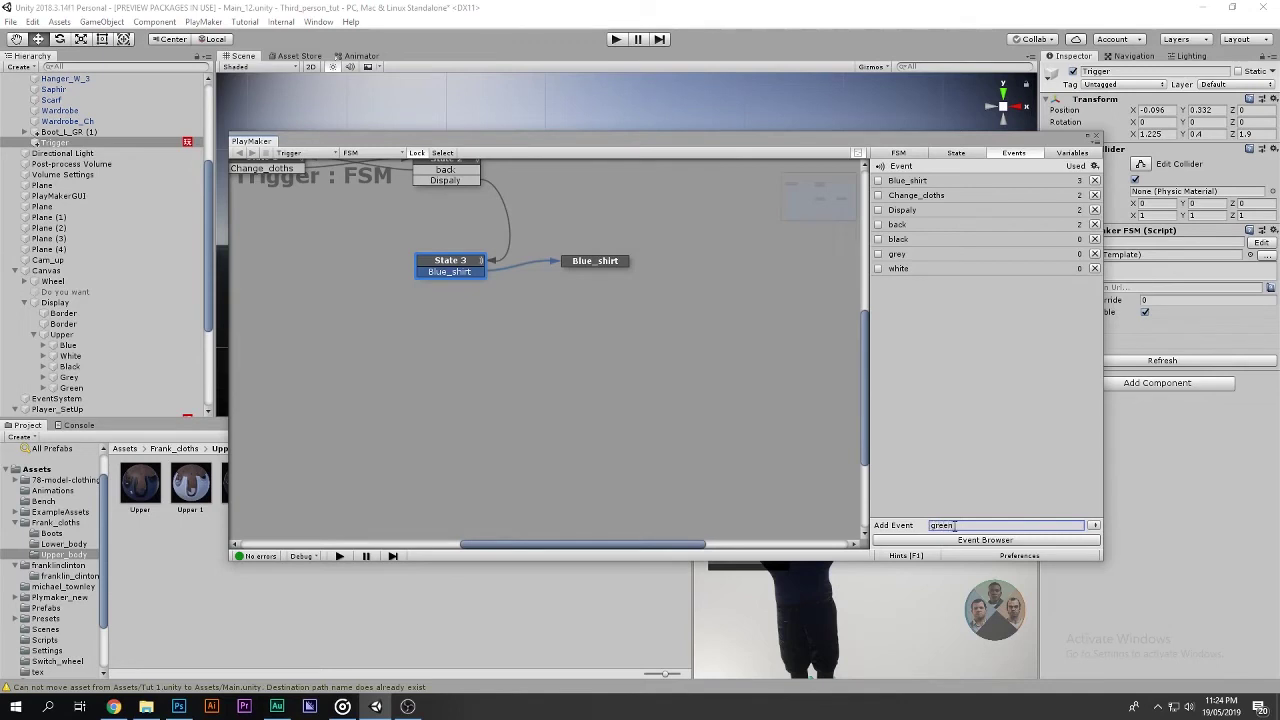
key("Return")
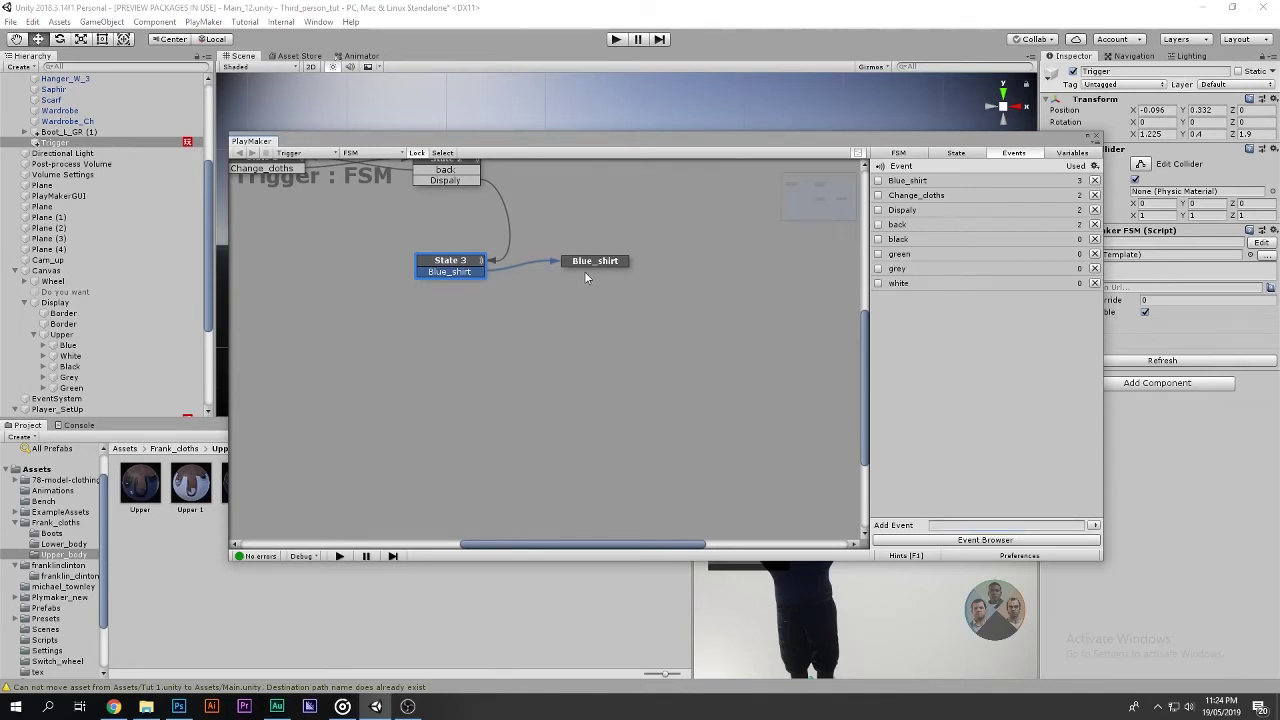
left_click(584, 279, "ctrl")
Add four new states to the graph and name State 4 'black'.
left_click(590, 322, "ctrl")
left_click(586, 352, "ctrl")
left_click(584, 396, "ctrl")
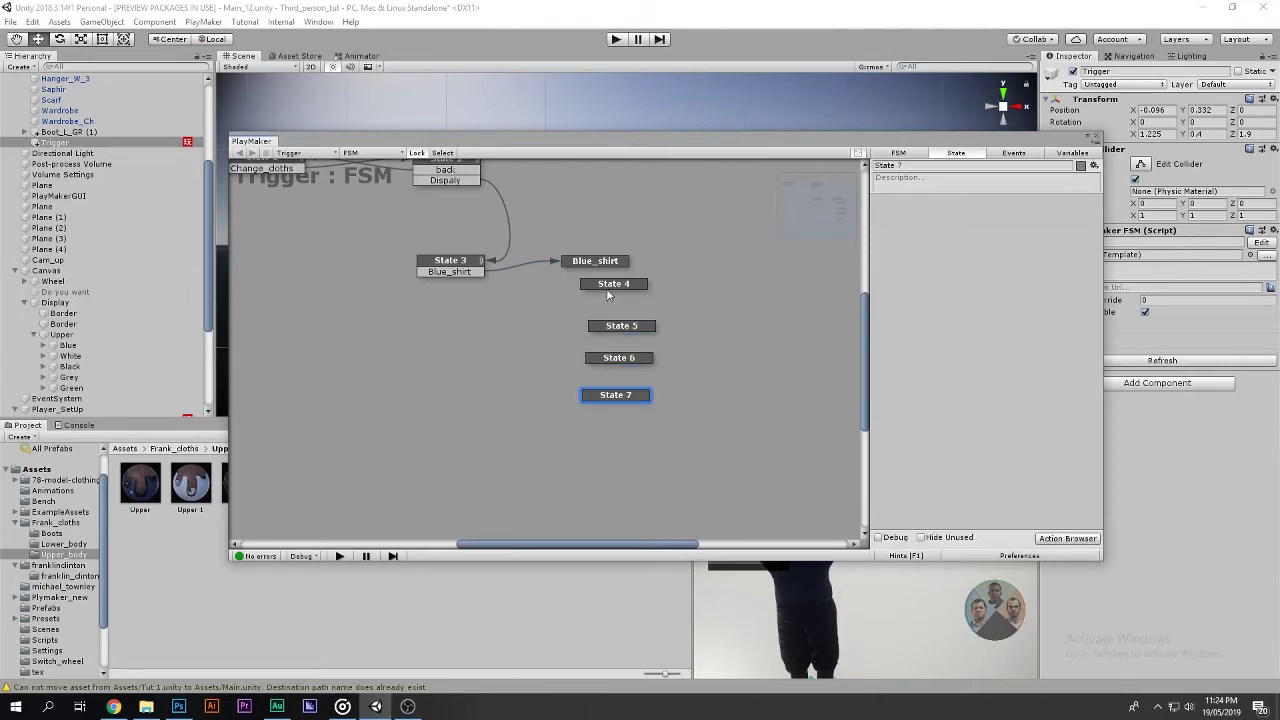
left_click(605, 284)
left_click(903, 167)
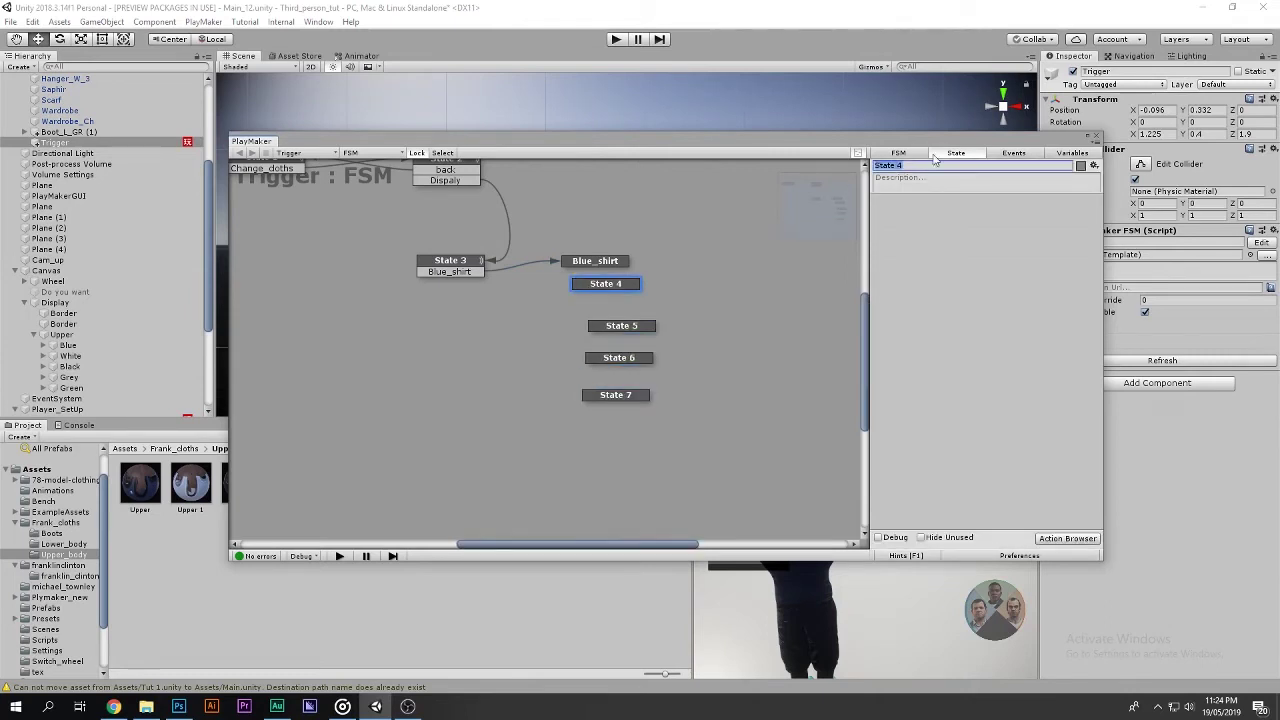
type("black")
Rename State 5 to 'white' and State 6 to 'grey'.
left_click(616, 335)
left_click(924, 168)
type("w")
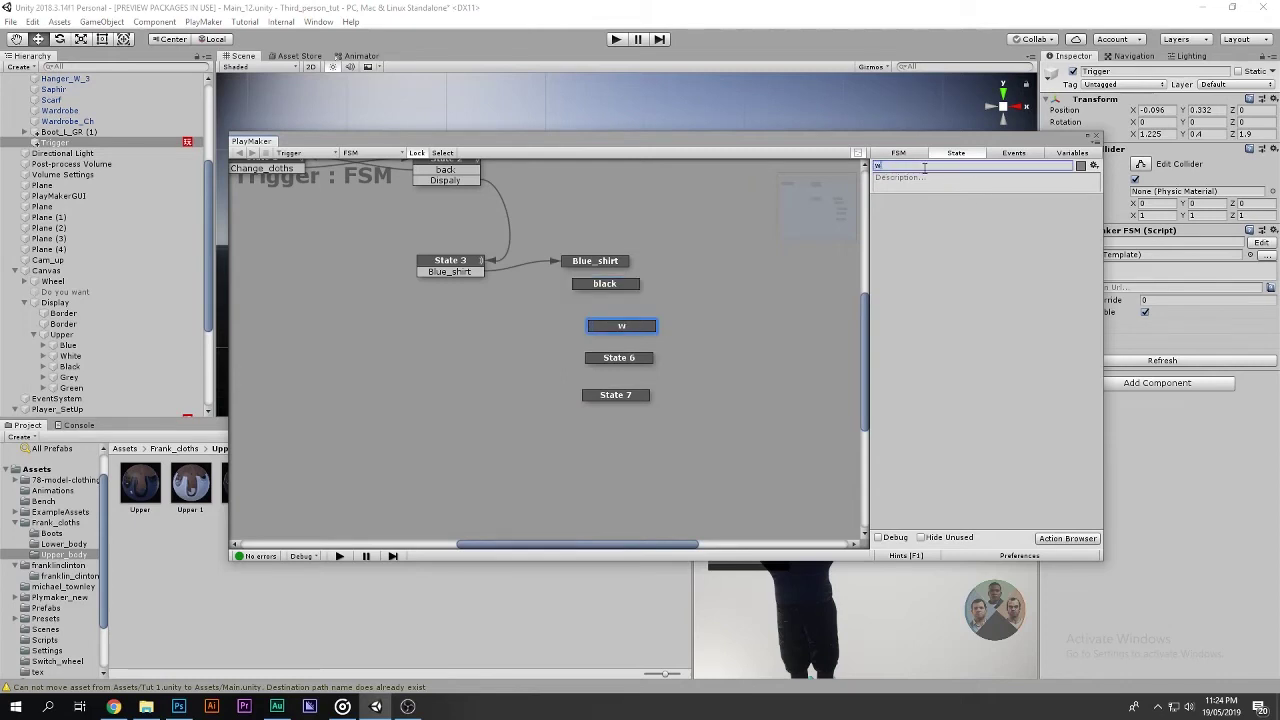
type("hite")
left_click(632, 358)
left_click(936, 166)
type("grey")
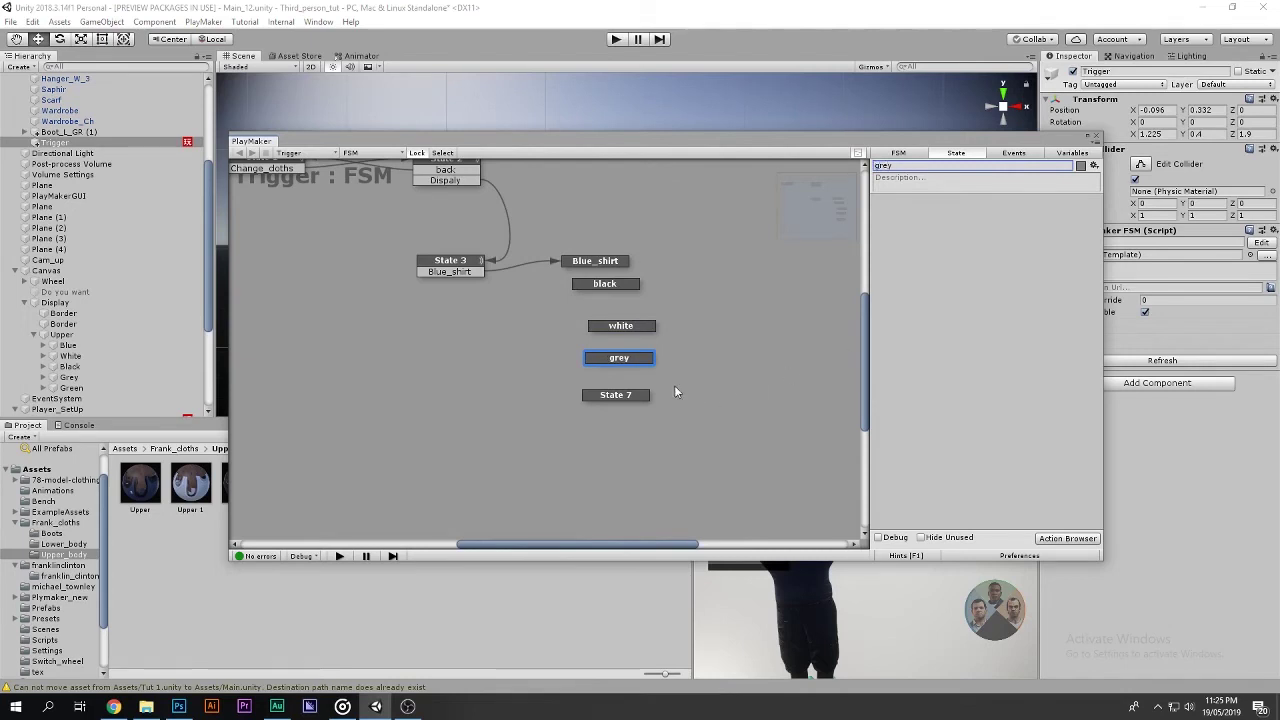
Rename State 7 to 'Green', correcting the typo, and nudge the black state into place.
left_click(630, 396)
left_click(918, 166)
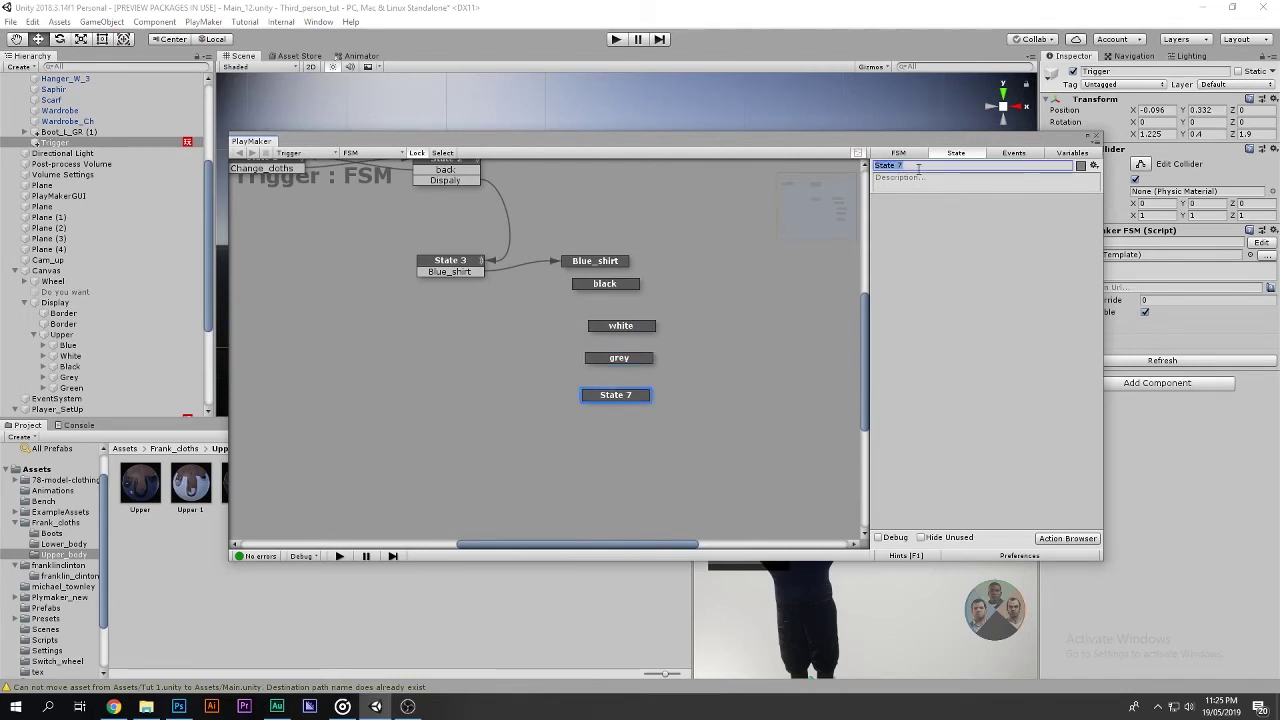
type("green\\")
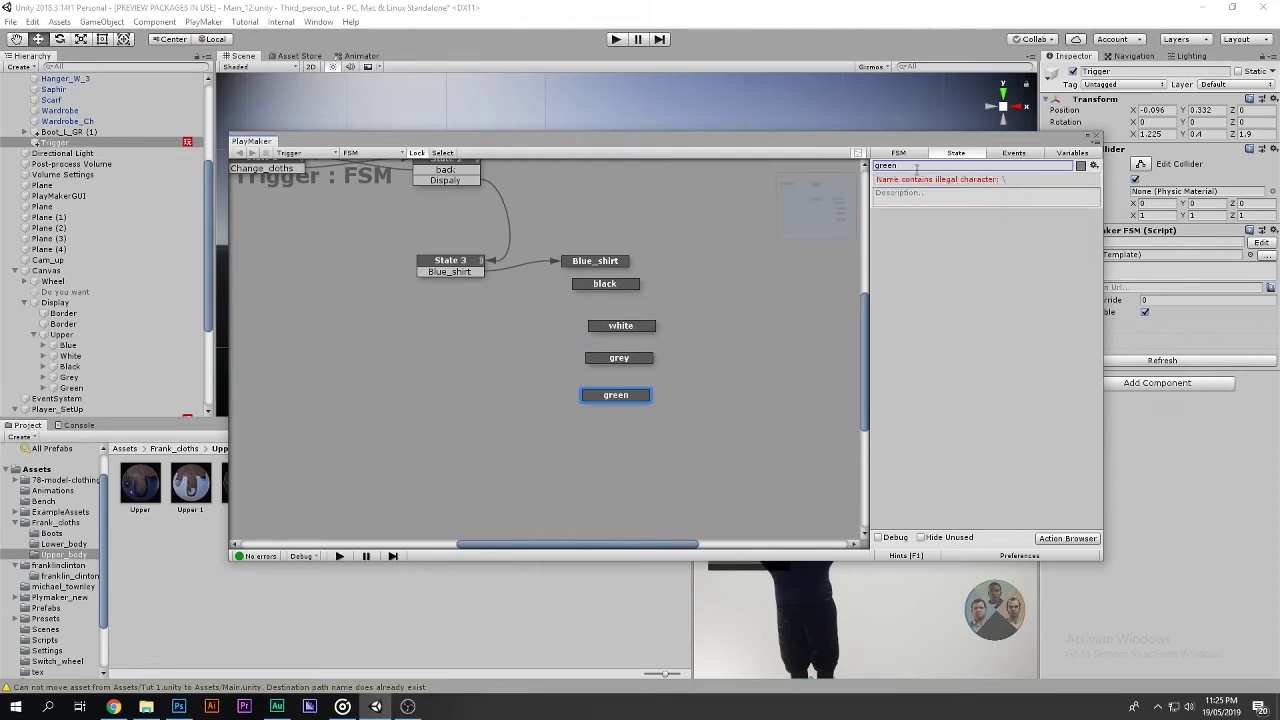
double_click(920, 166)
type("G")
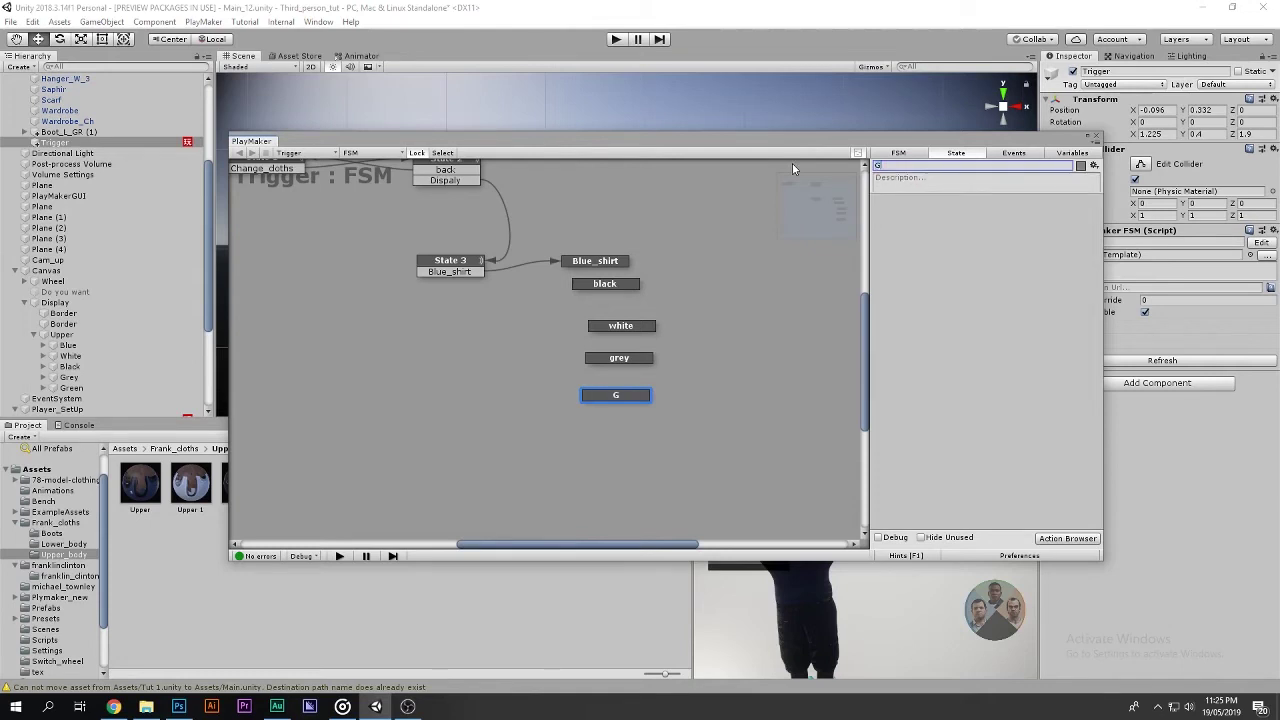
type("ren")
key("BackSpace")
key("BackSpace")
type("ee")
type("n")
left_click_drag(600, 290, 594, 373)
left_click(580, 344)
Add black, green and grey transitions to State 3.
left_click(603, 398)
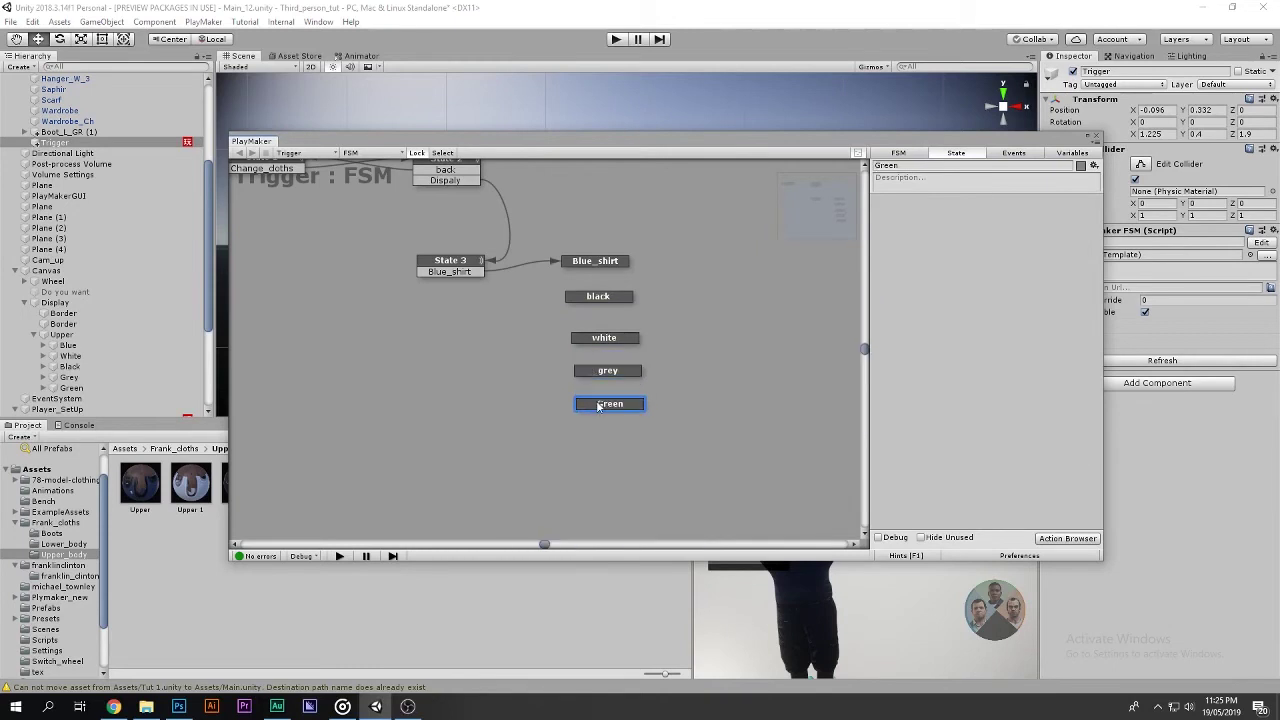
right_click(457, 262)
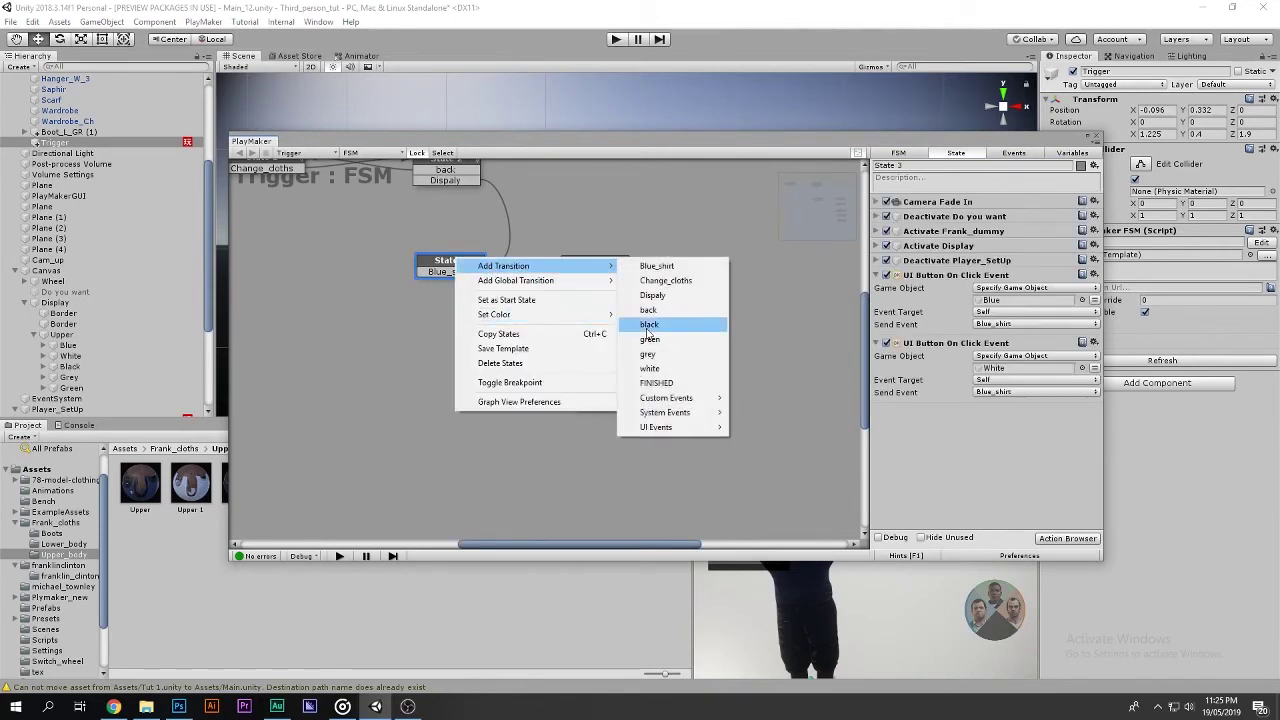
left_click(650, 324)
right_click(477, 263)
mouse_move(600, 270)
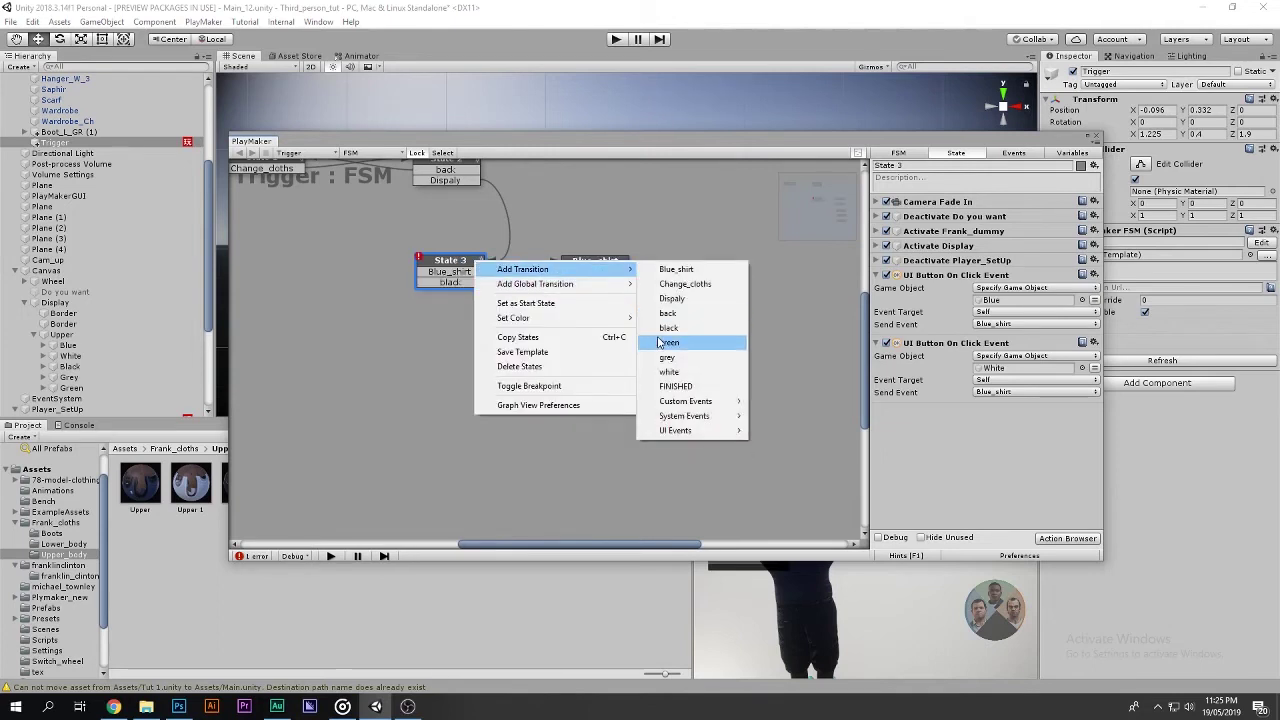
left_click(662, 343)
right_click(437, 262)
mouse_move(590, 264)
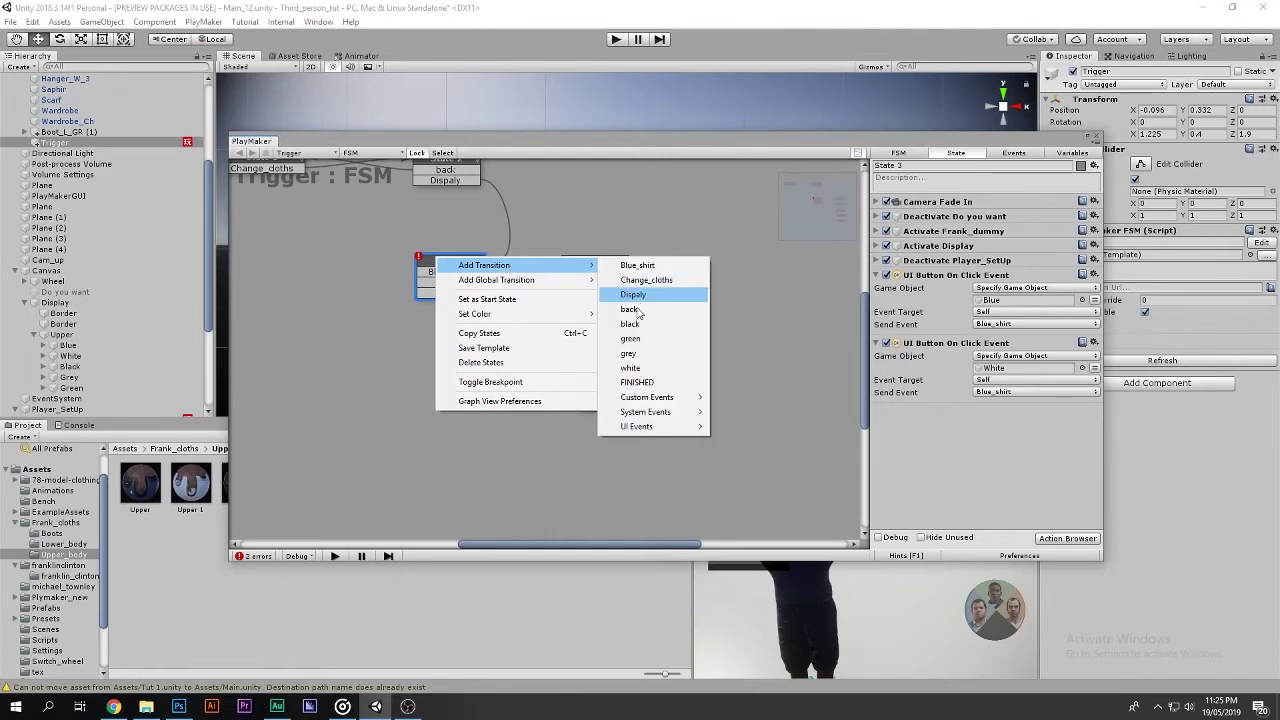
left_click(648, 354)
Add a white transition to State 3.
right_click(506, 280)
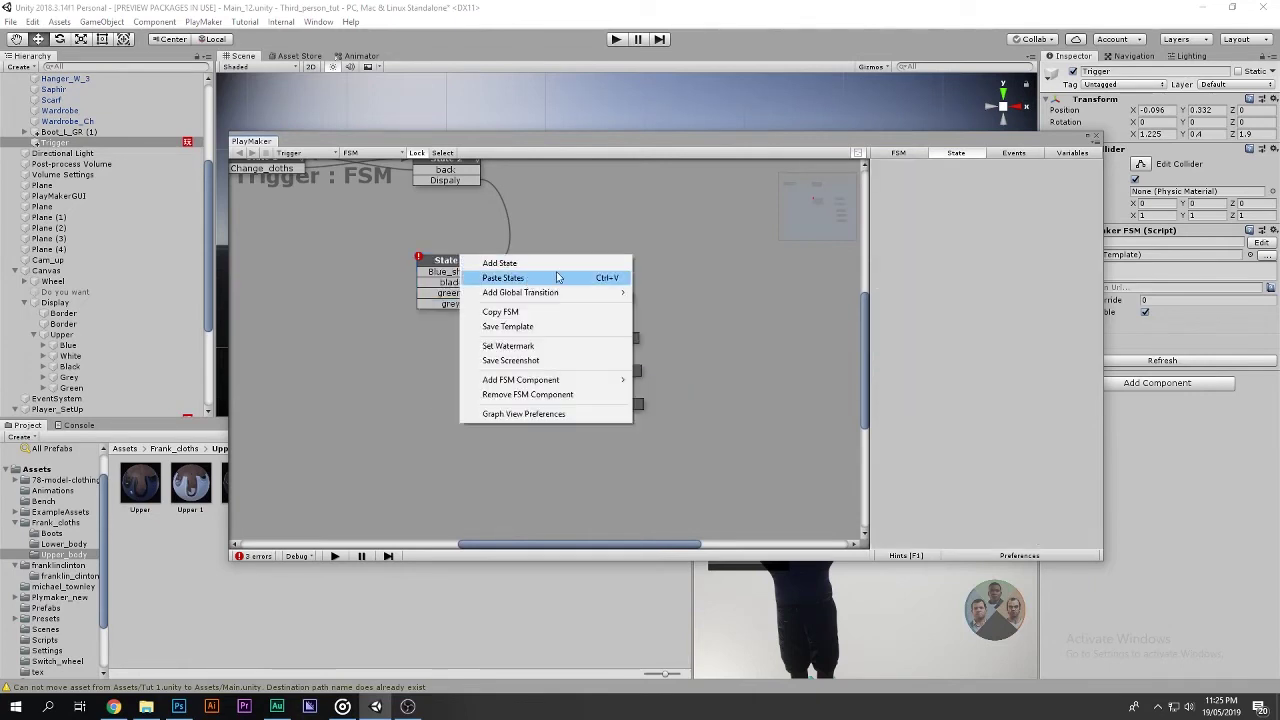
right_click(433, 266)
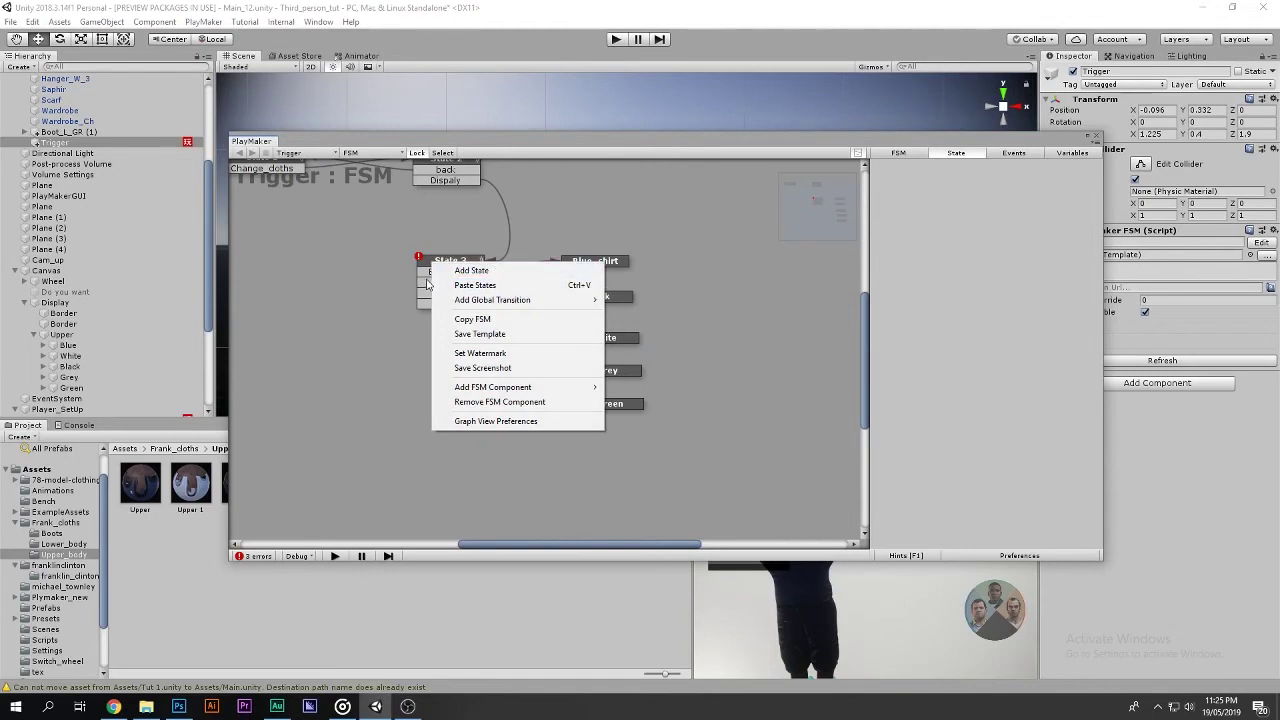
right_click(440, 272)
left_click(445, 268)
right_click(457, 265)
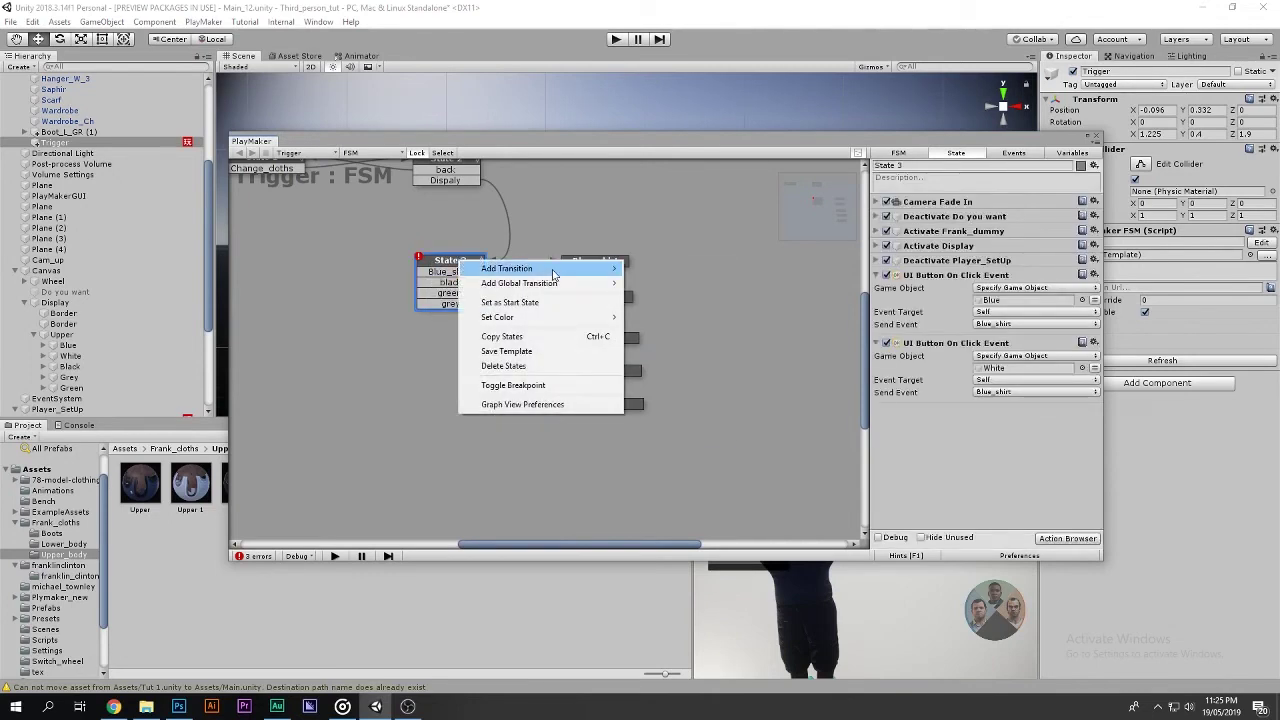
mouse_move(548, 270)
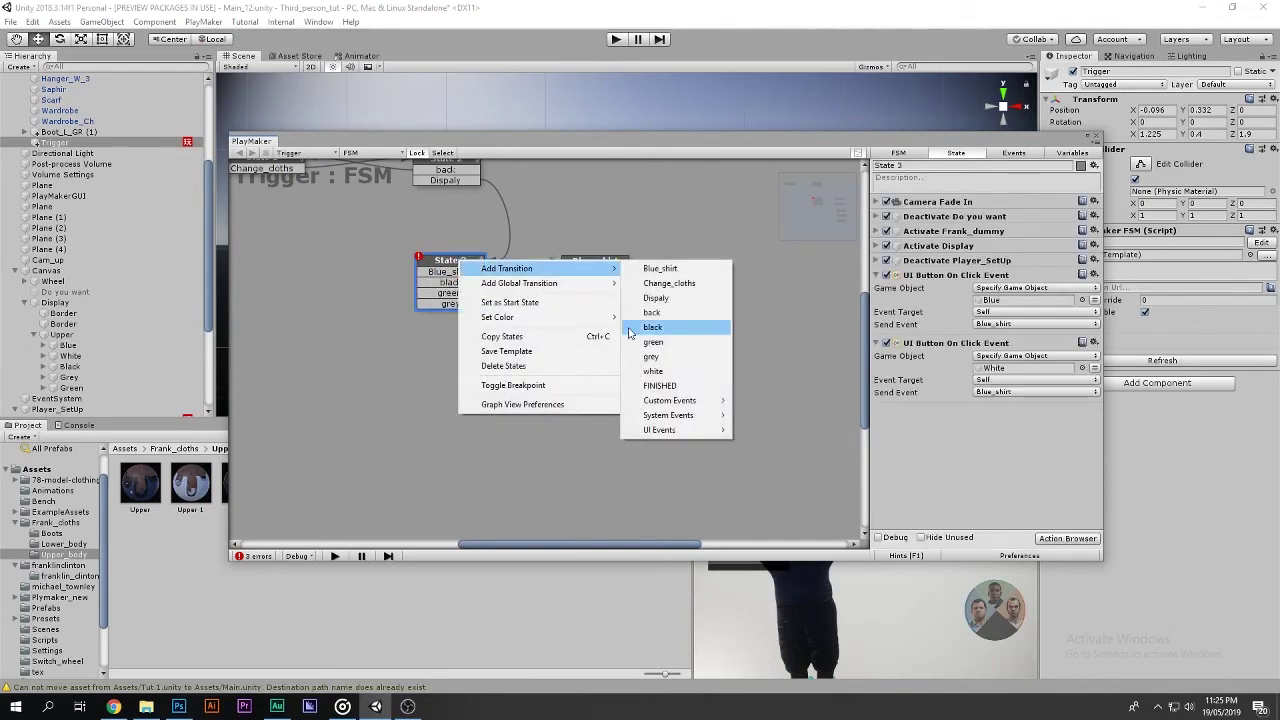
left_click(686, 372)
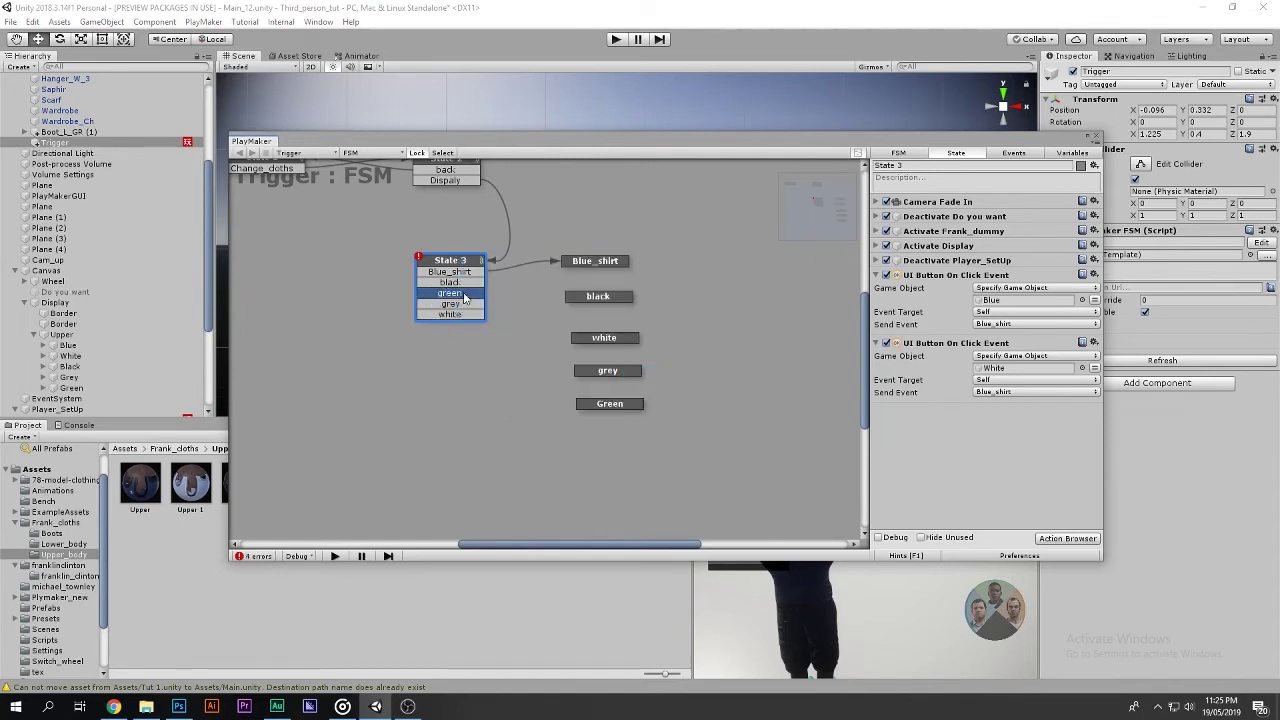
Link State 3's black, green, grey and white transitions to their matching colour states.
left_click_drag(470, 289, 598, 298)
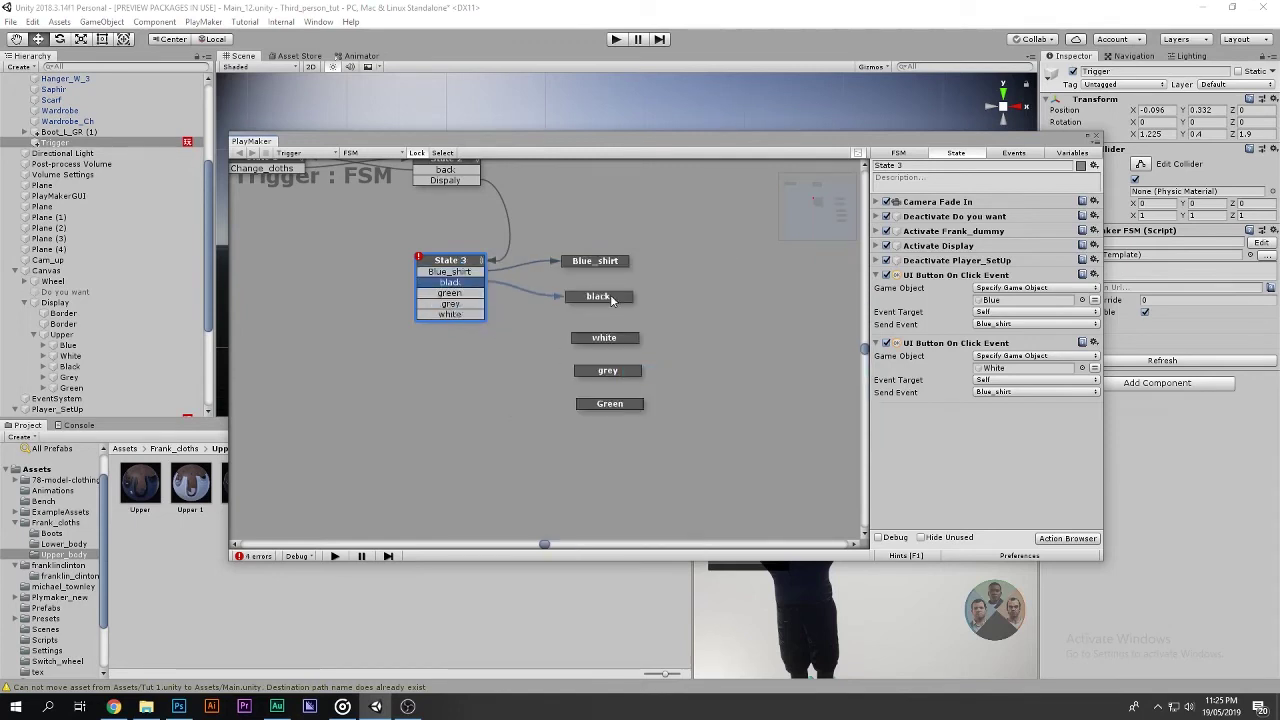
left_click_drag(467, 294, 610, 404)
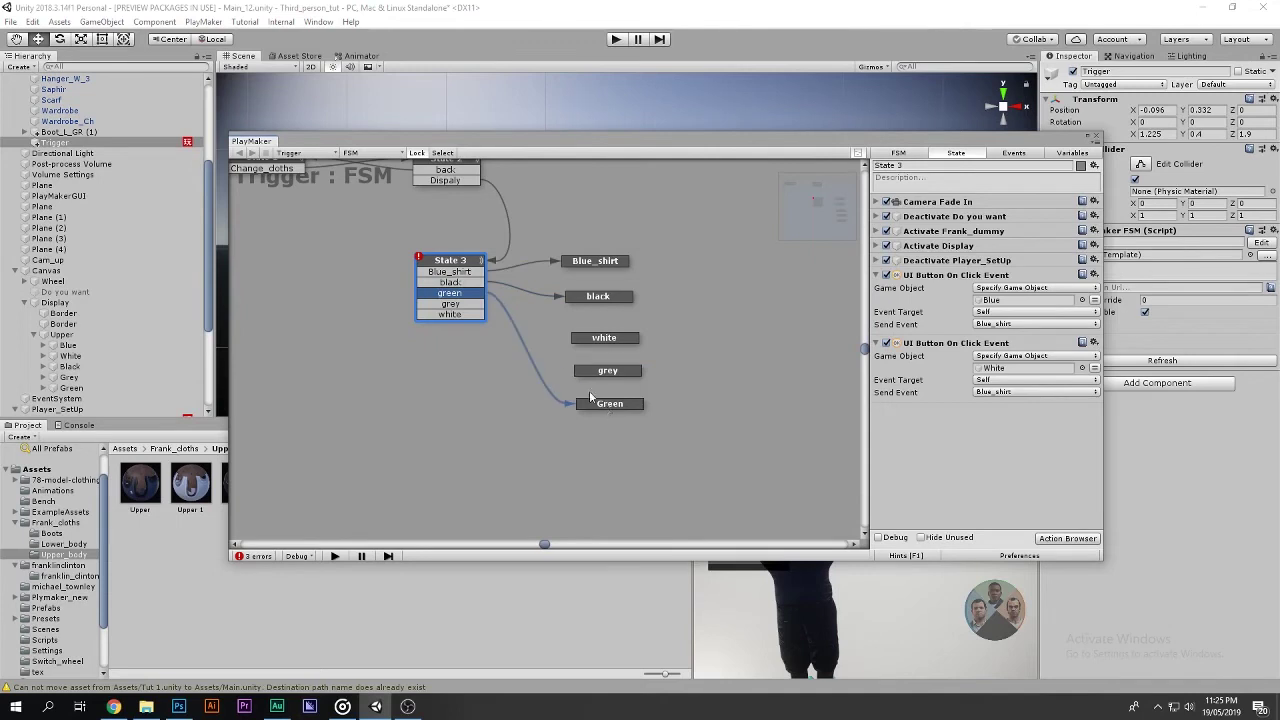
left_click_drag(458, 304, 592, 370)
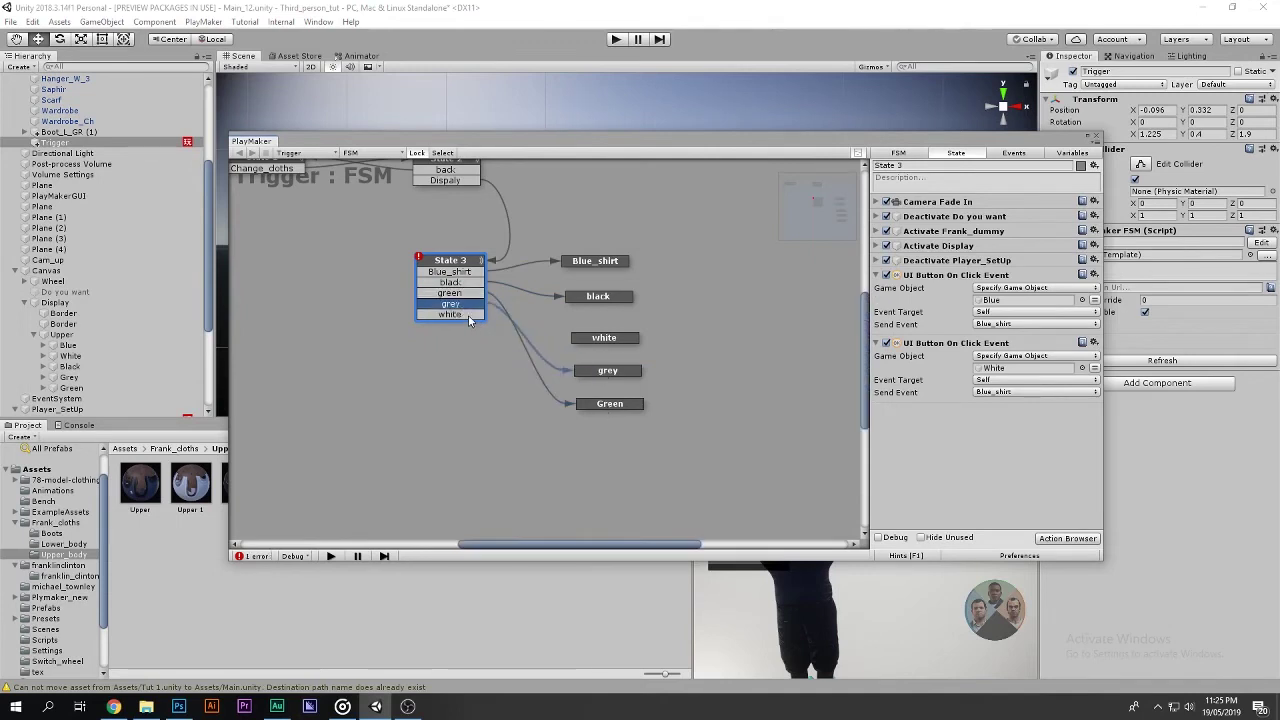
left_click_drag(469, 316, 603, 338)
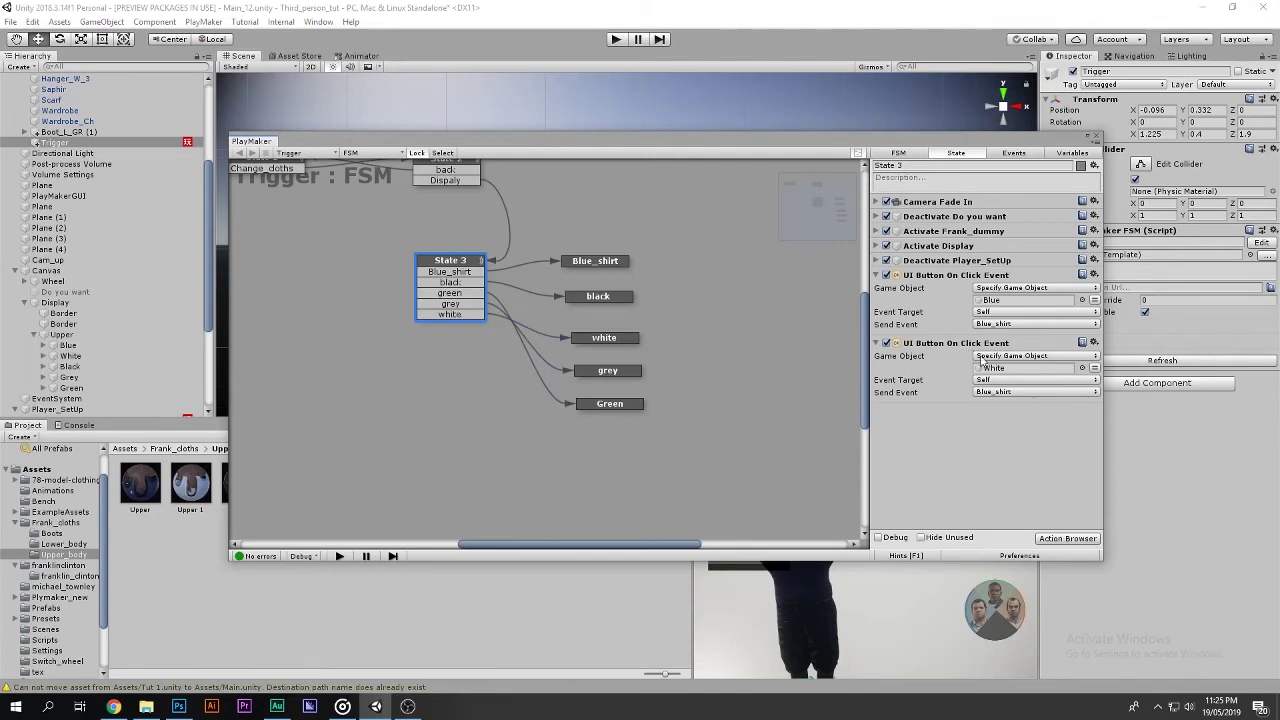
Make the White button's click action send the white event.
left_click(1000, 391)
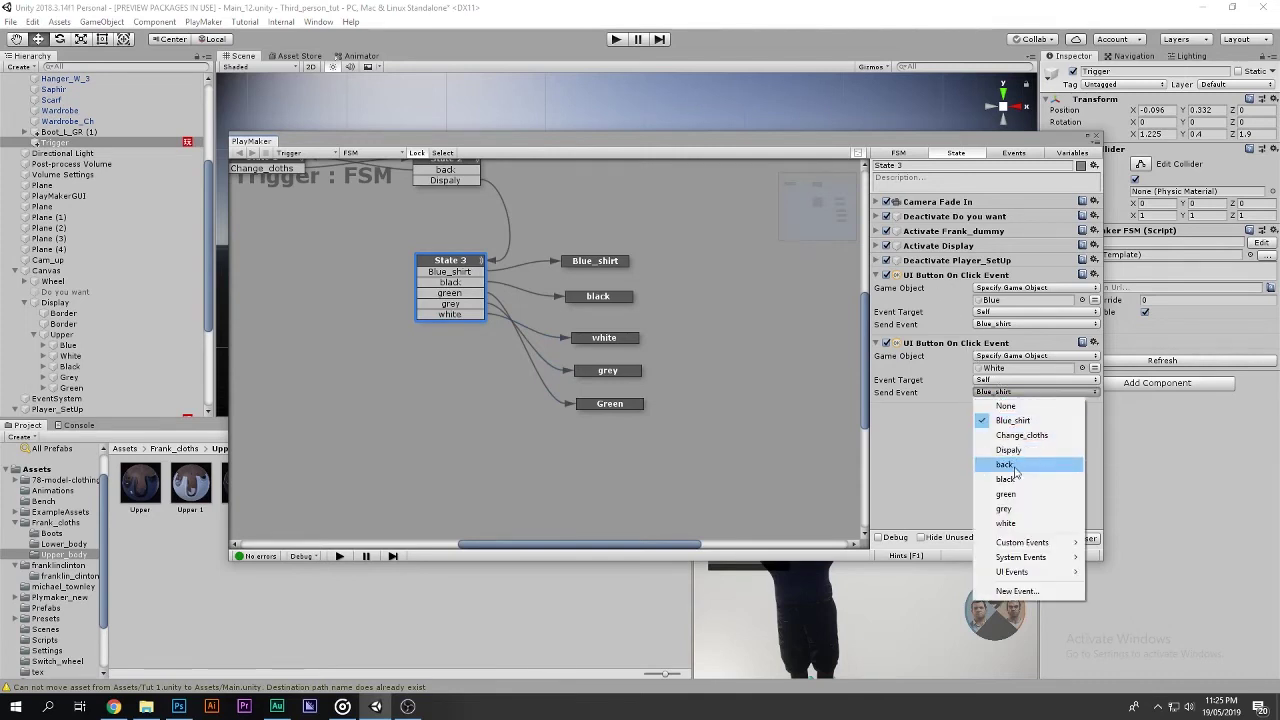
left_click(1020, 522)
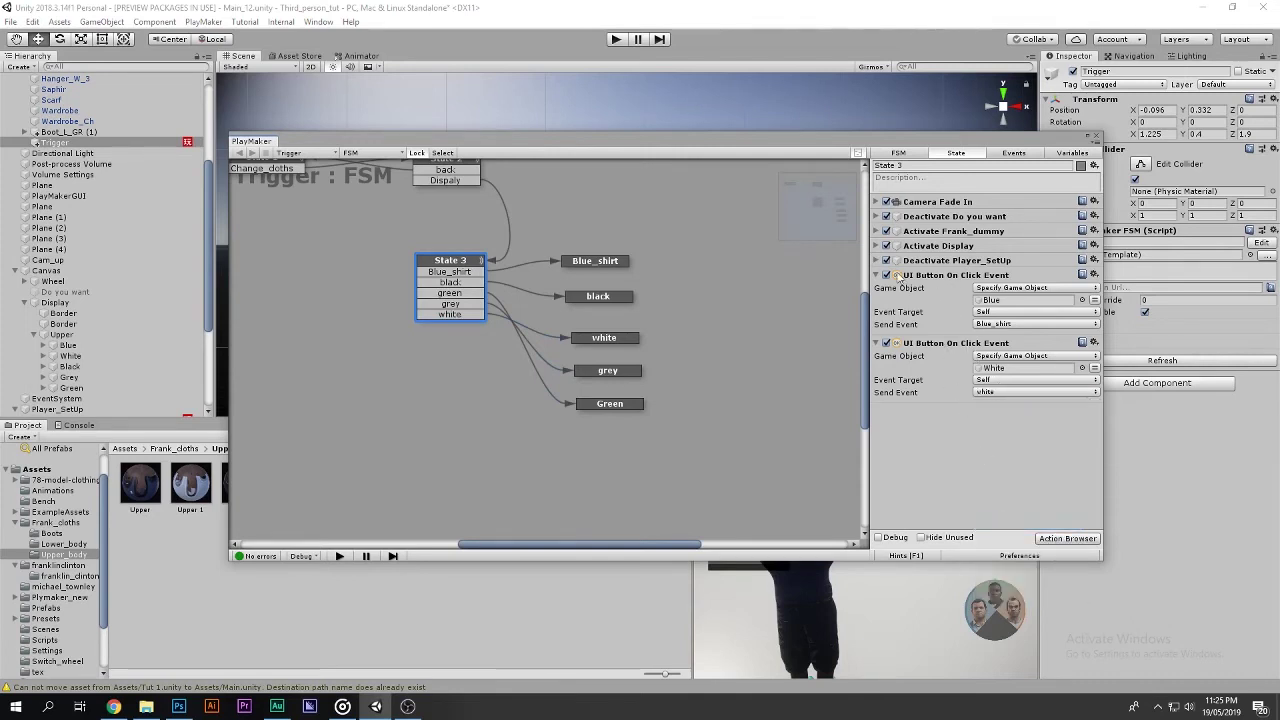
left_click(879, 280)
left_click(878, 289)
Duplicate the action for the Black button, sending the black event.
left_click(898, 289)
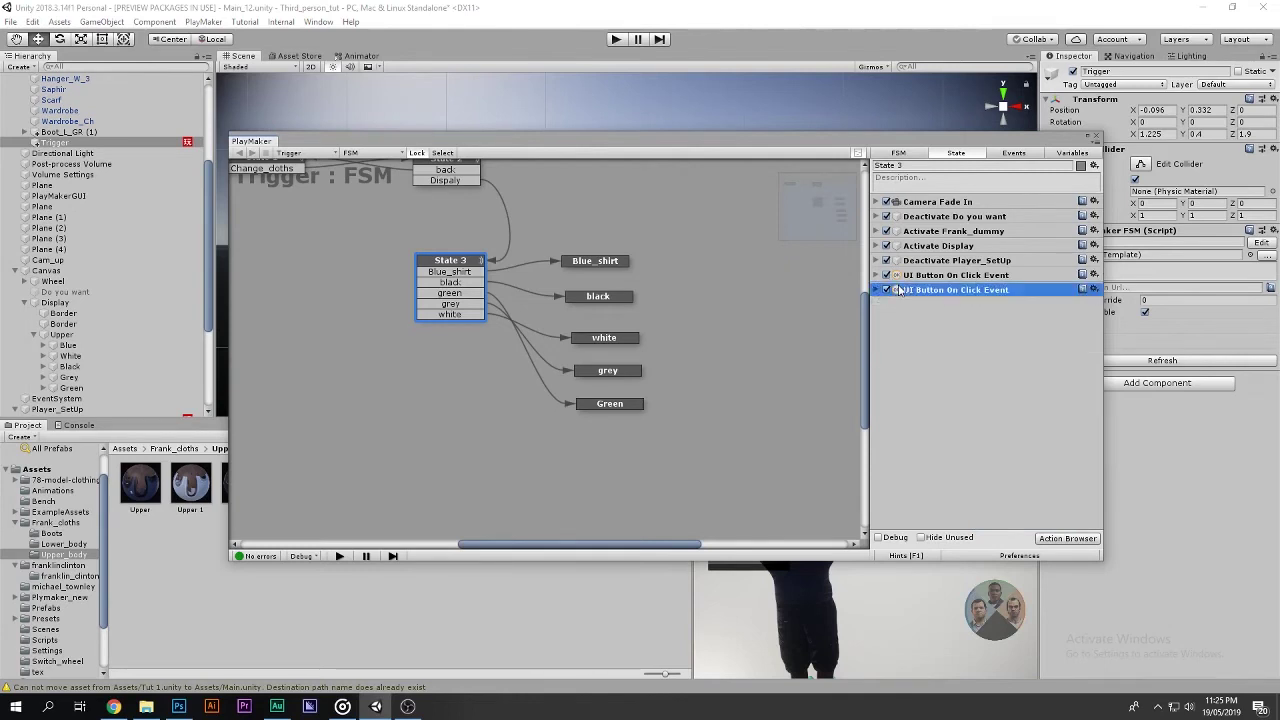
key("ctrl+d")
left_click(878, 304)
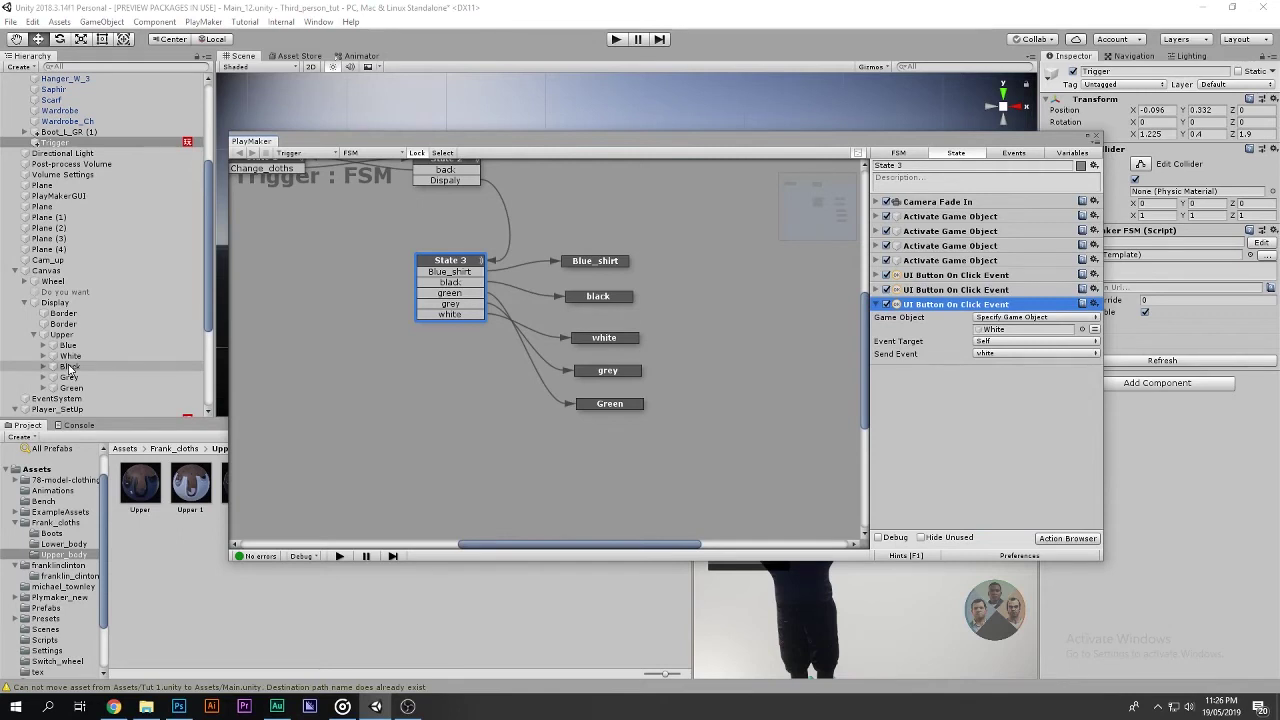
left_click_drag(72, 368, 995, 331)
left_click(991, 354)
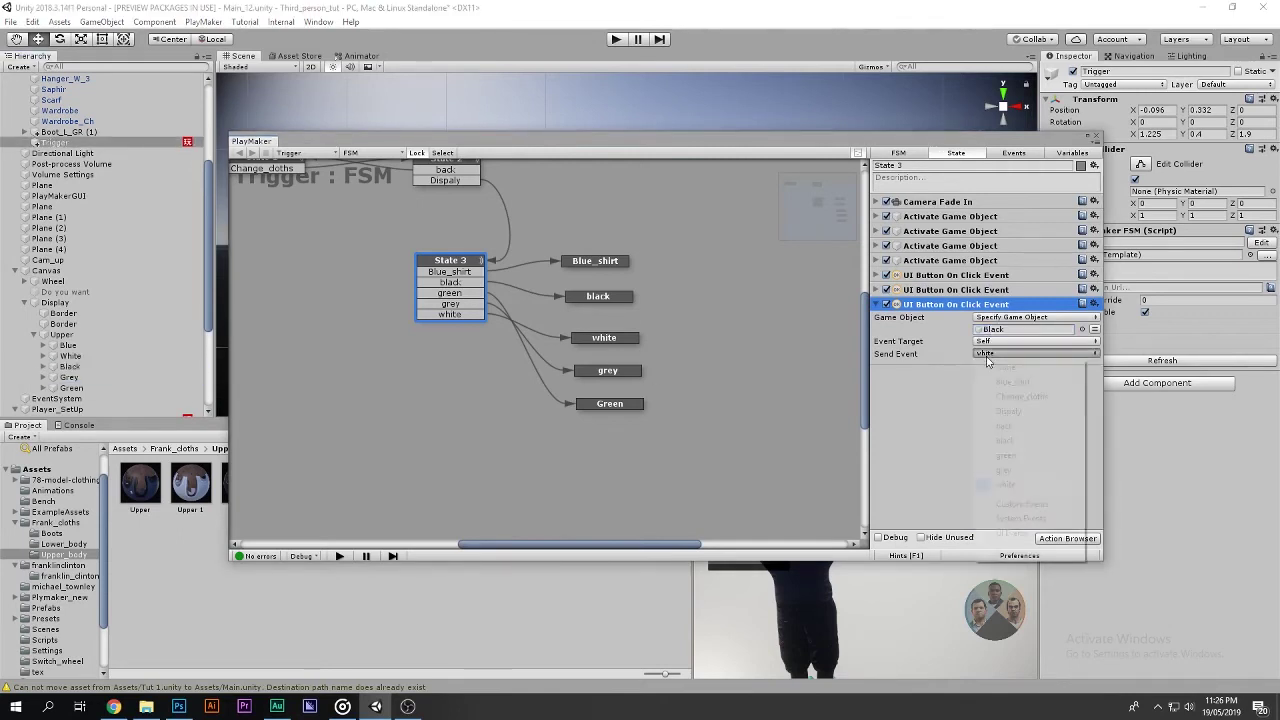
left_click(1004, 441)
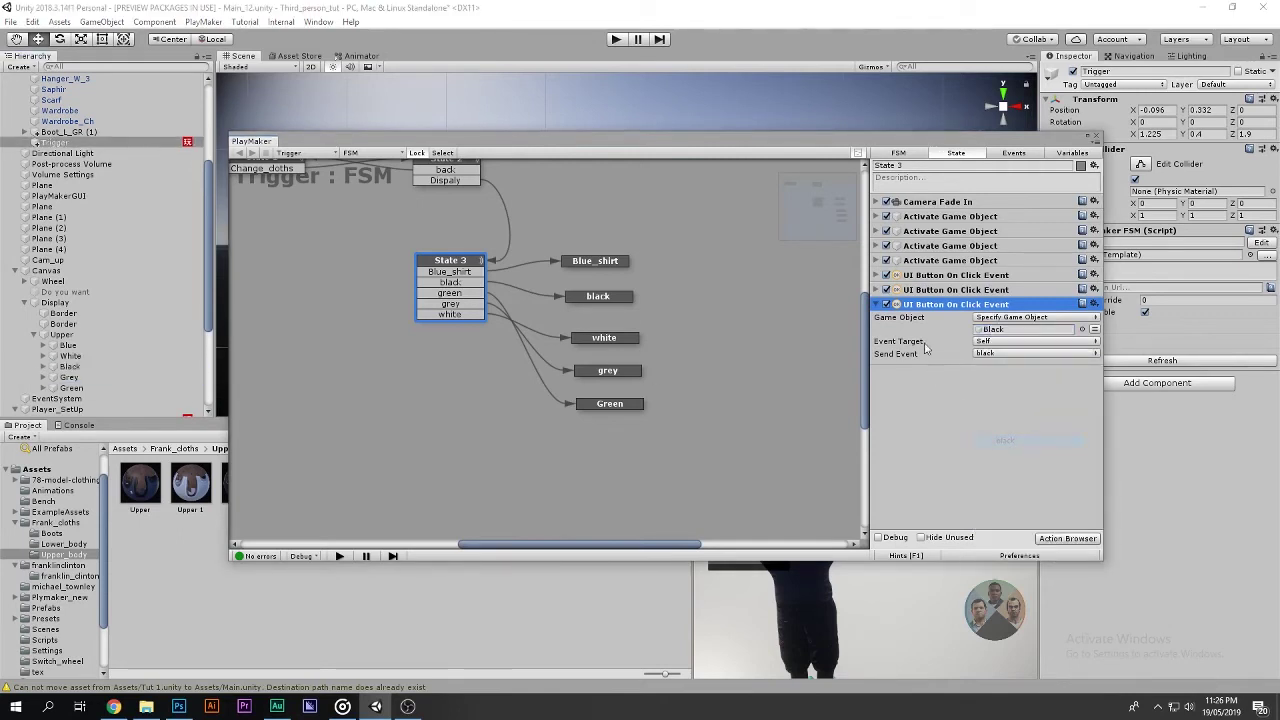
Add another copy for the Grey button, sending the grey event.
left_click(877, 305)
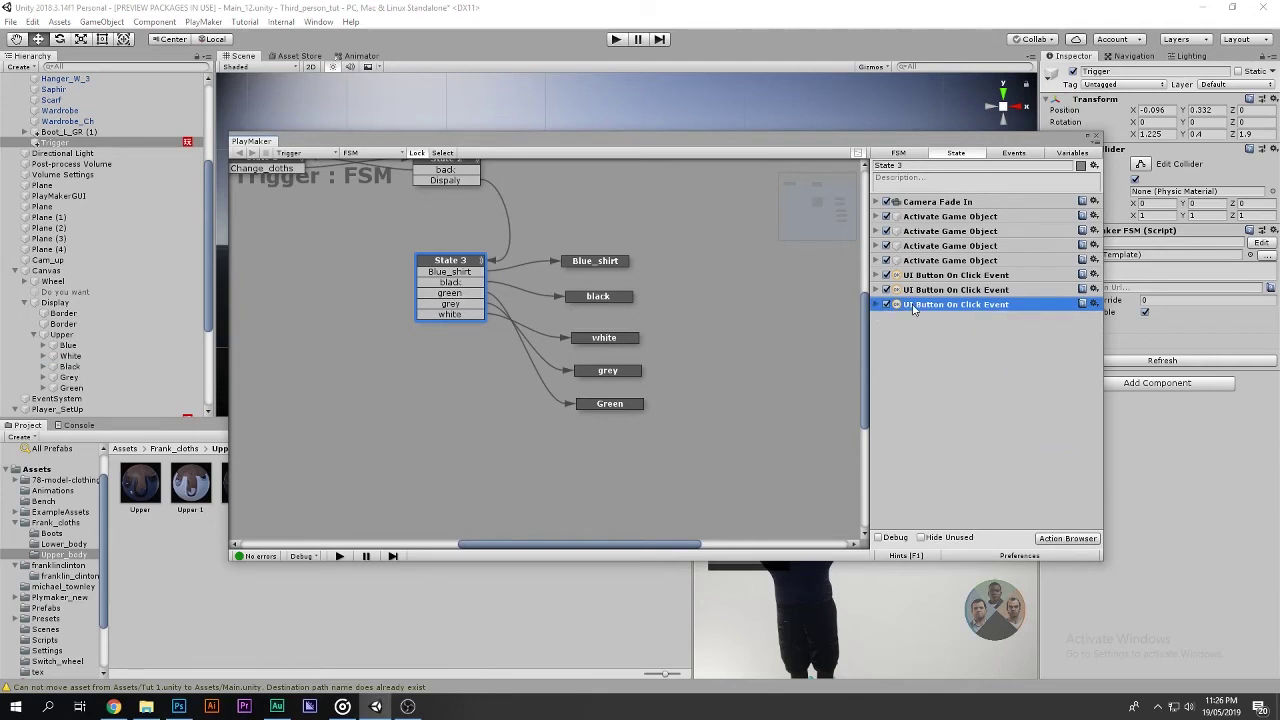
key("ctrl+v")
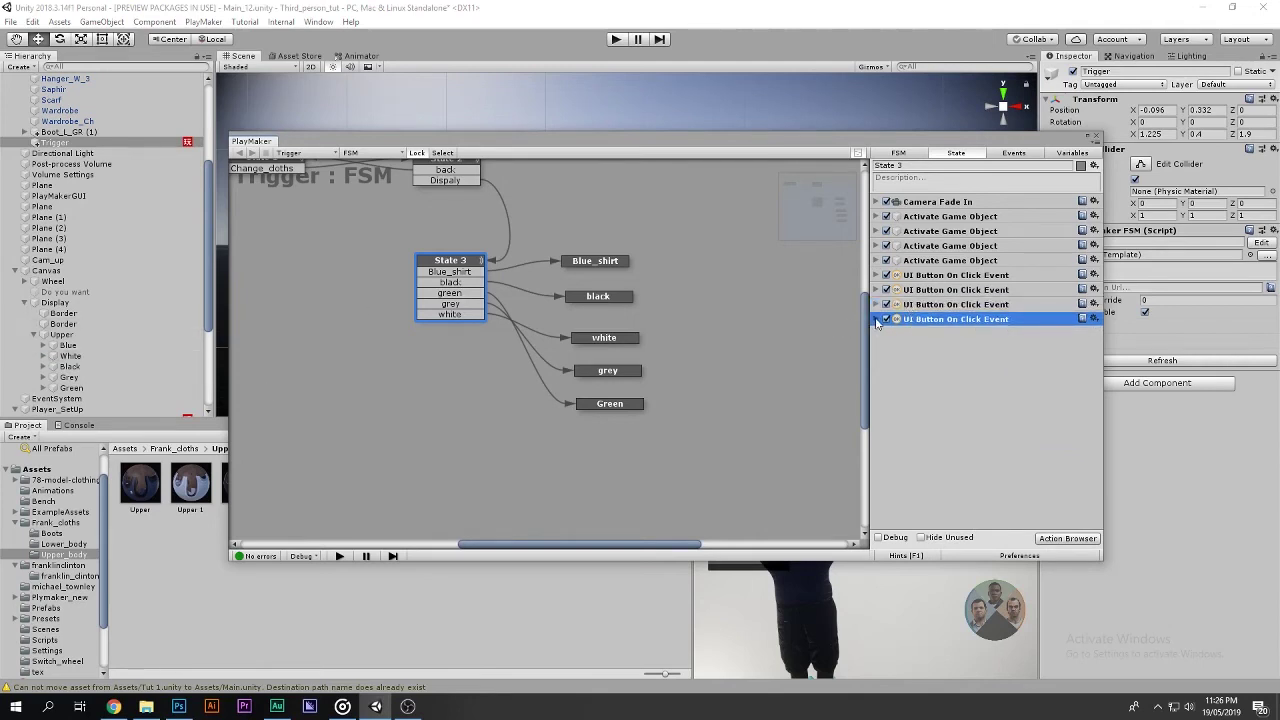
left_click(877, 319)
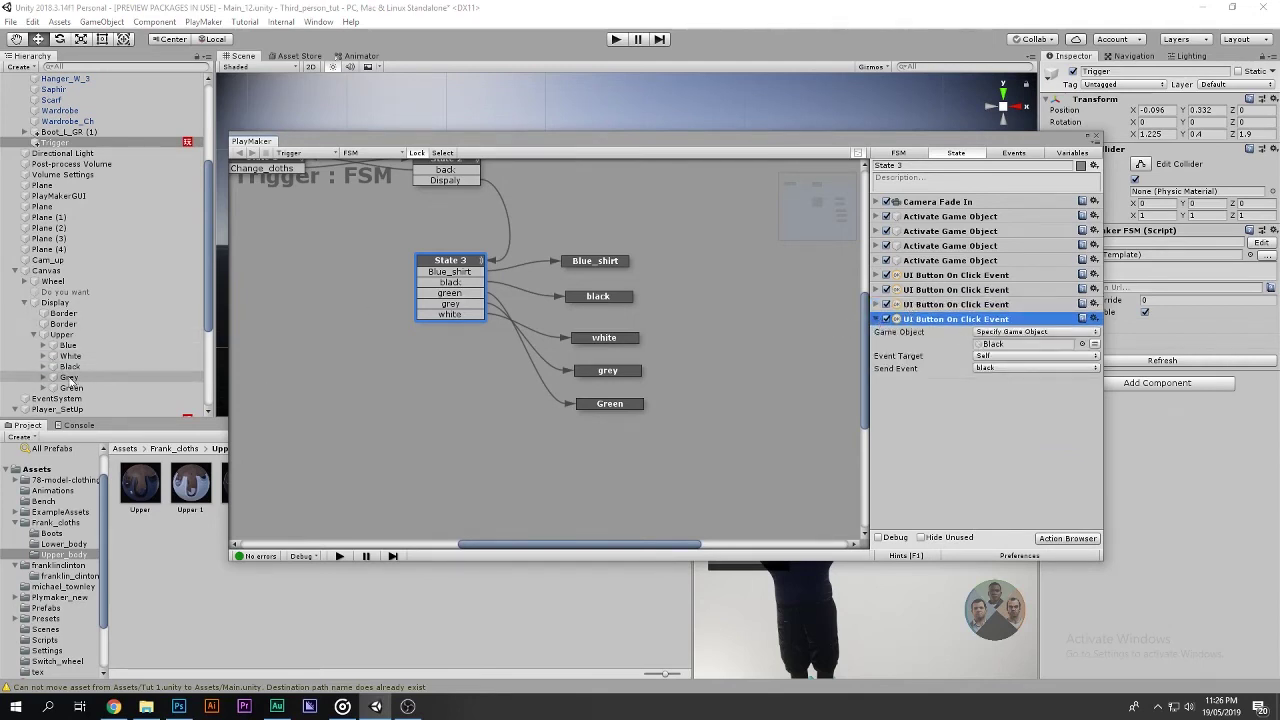
left_click_drag(70, 380, 1030, 343)
left_click(1030, 368)
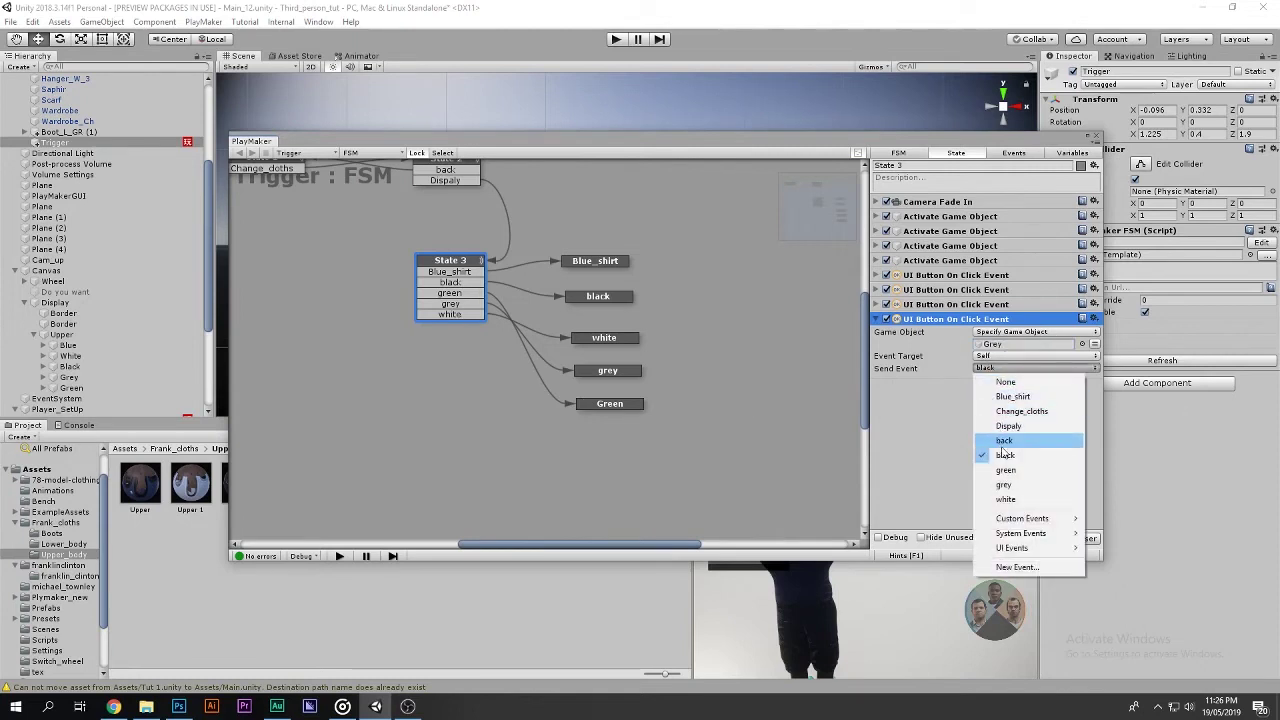
left_click(1004, 484)
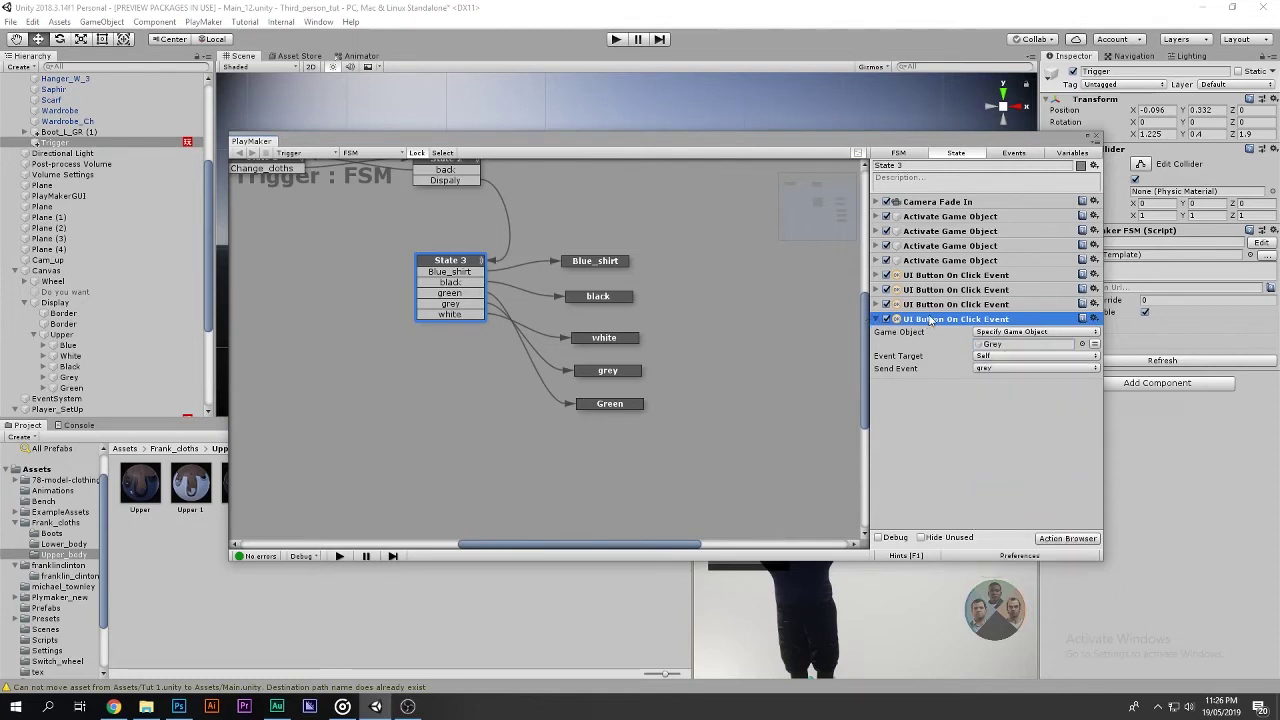
Add a final copy for the Green button, sending the green event.
key("ctrl+c")
key("ctrl+v")
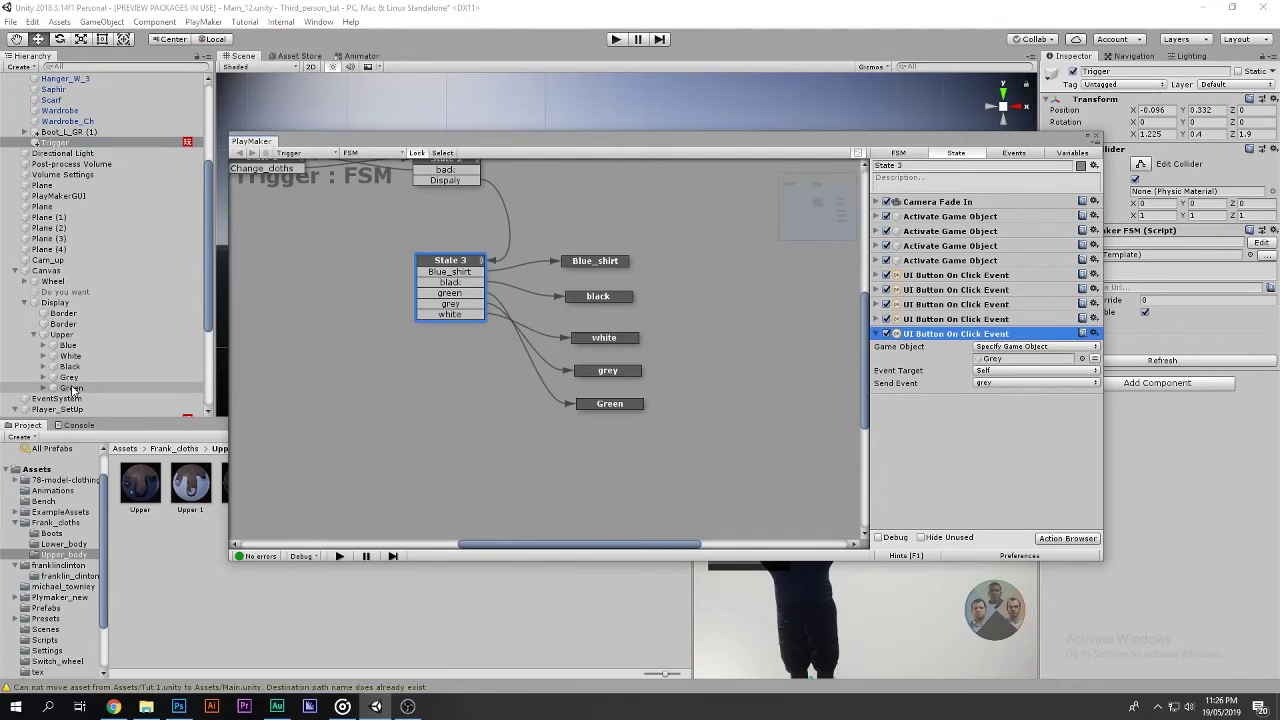
left_click_drag(72, 390, 1030, 358)
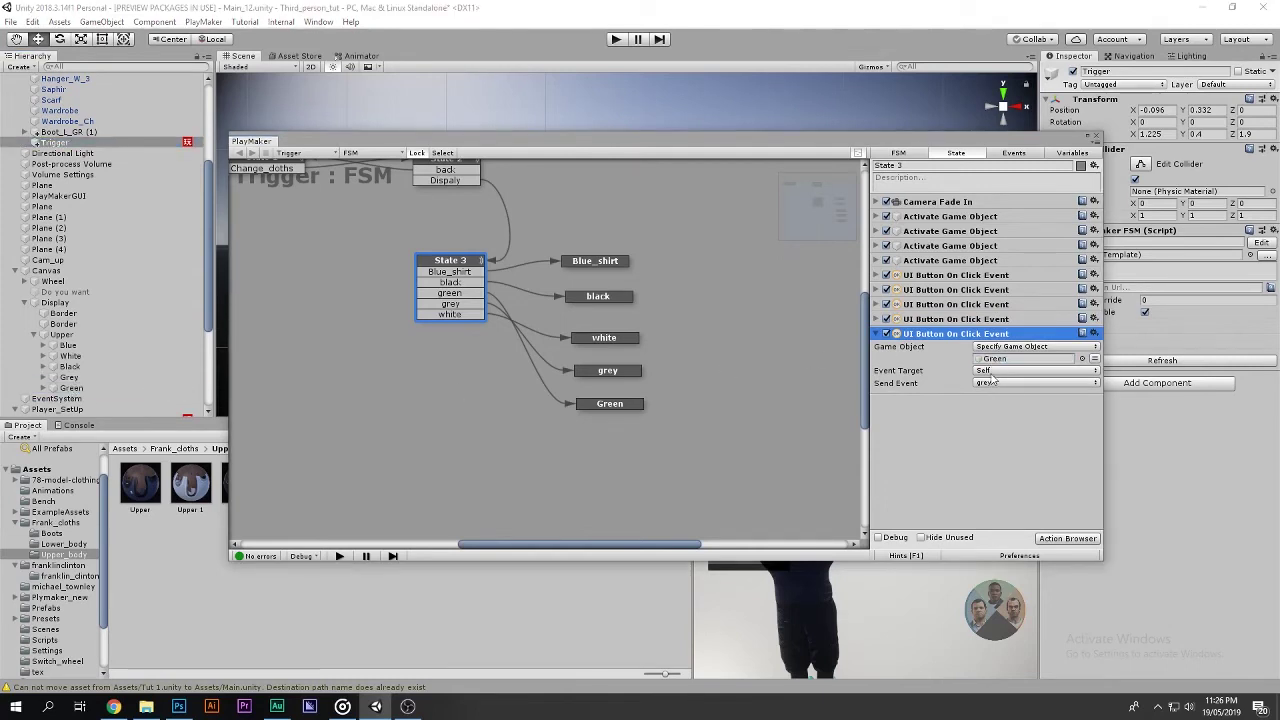
left_click(990, 384)
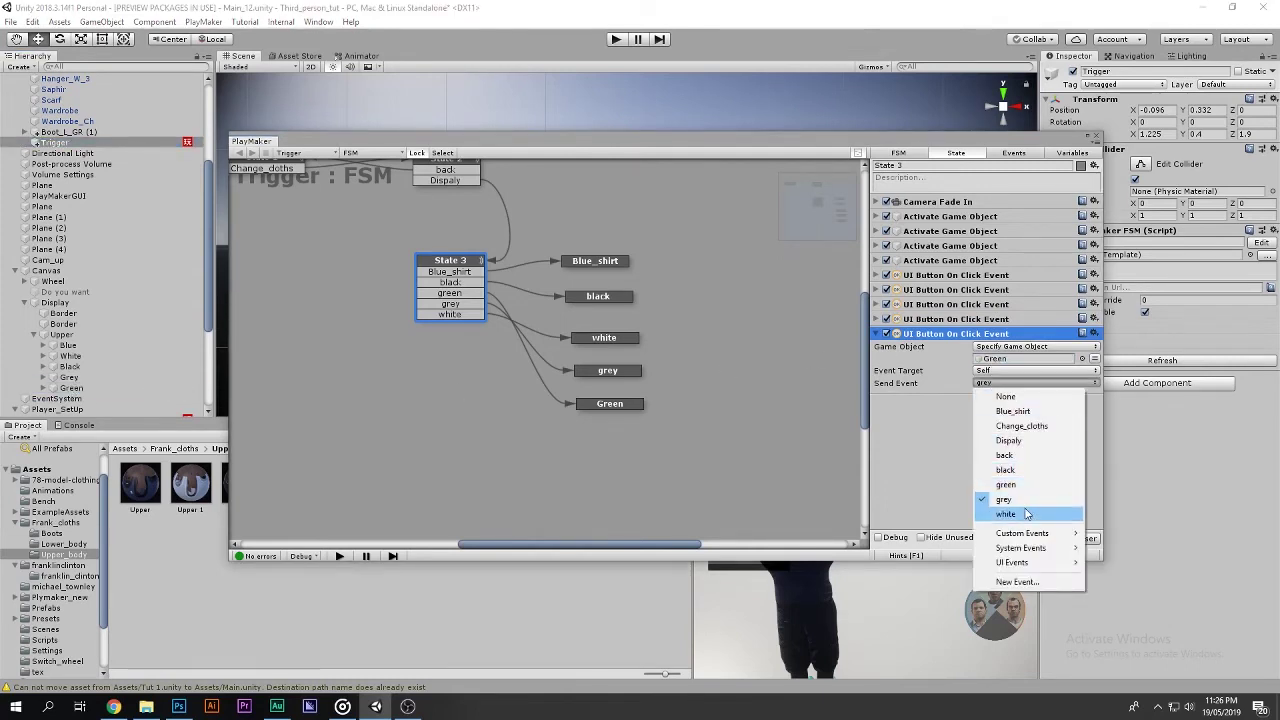
left_click(1005, 485)
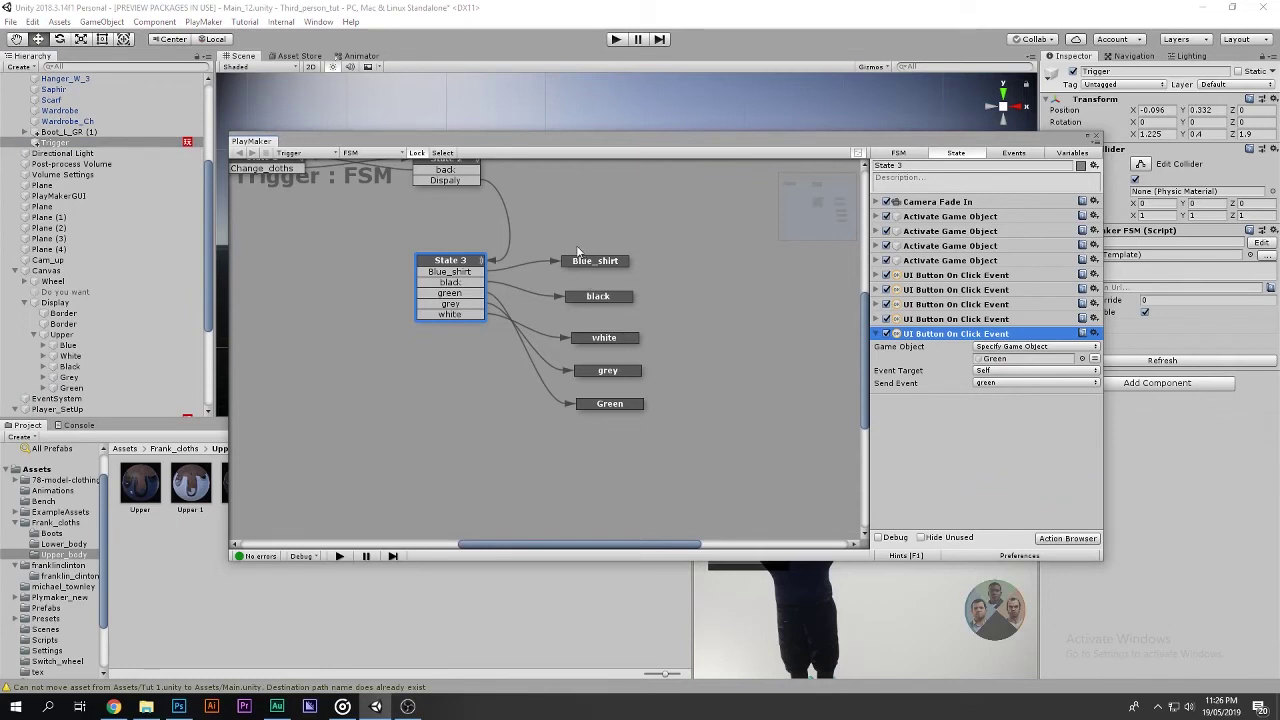
mouse_move(578, 251)
left_mouse_down()
mouse_move(623, 268)
mouse_move(635, 338)
mouse_move(625, 417)
left_mouse_up()
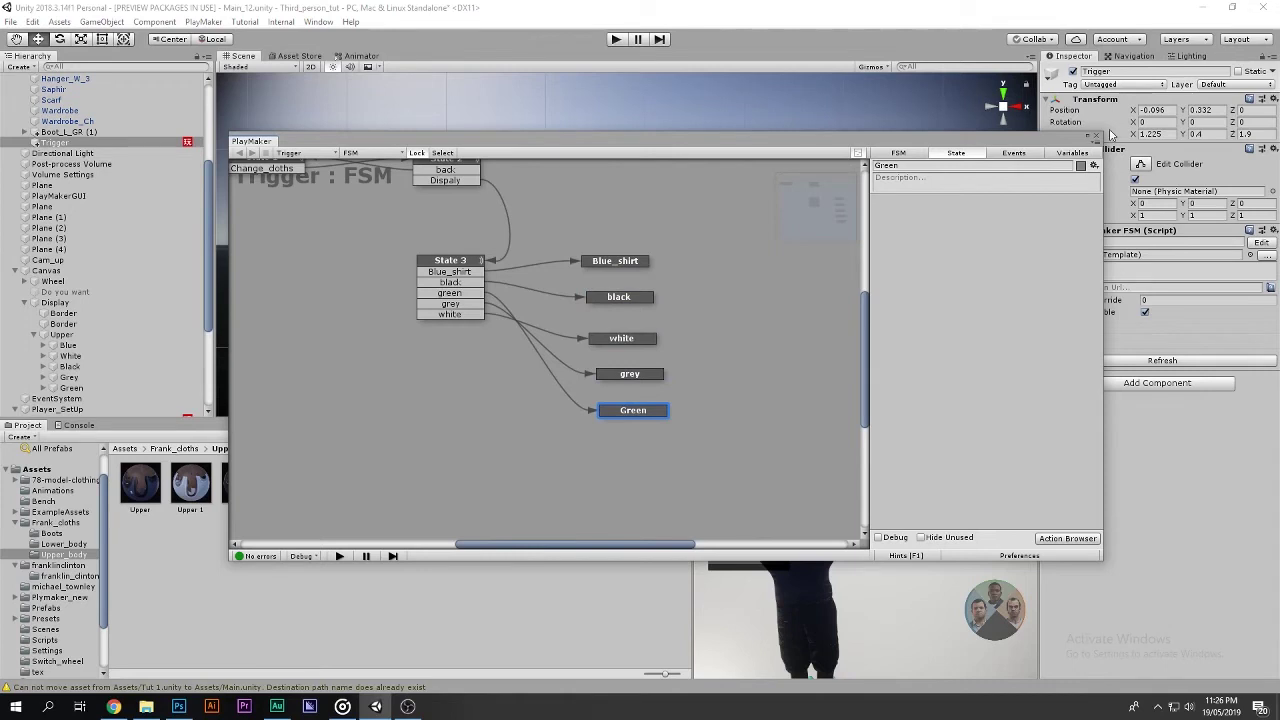
left_click(614, 264)
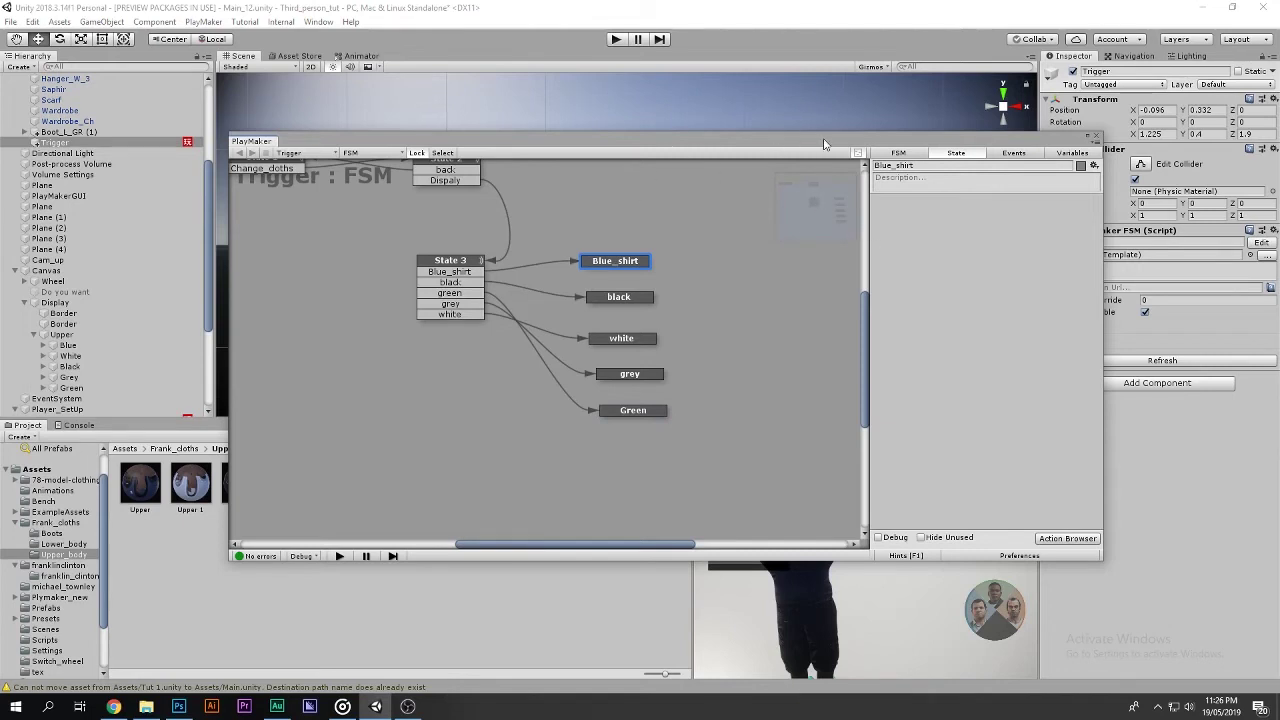
left_click_drag(810, 143, 921, 117)
scroll(126, 279, "down", 5)
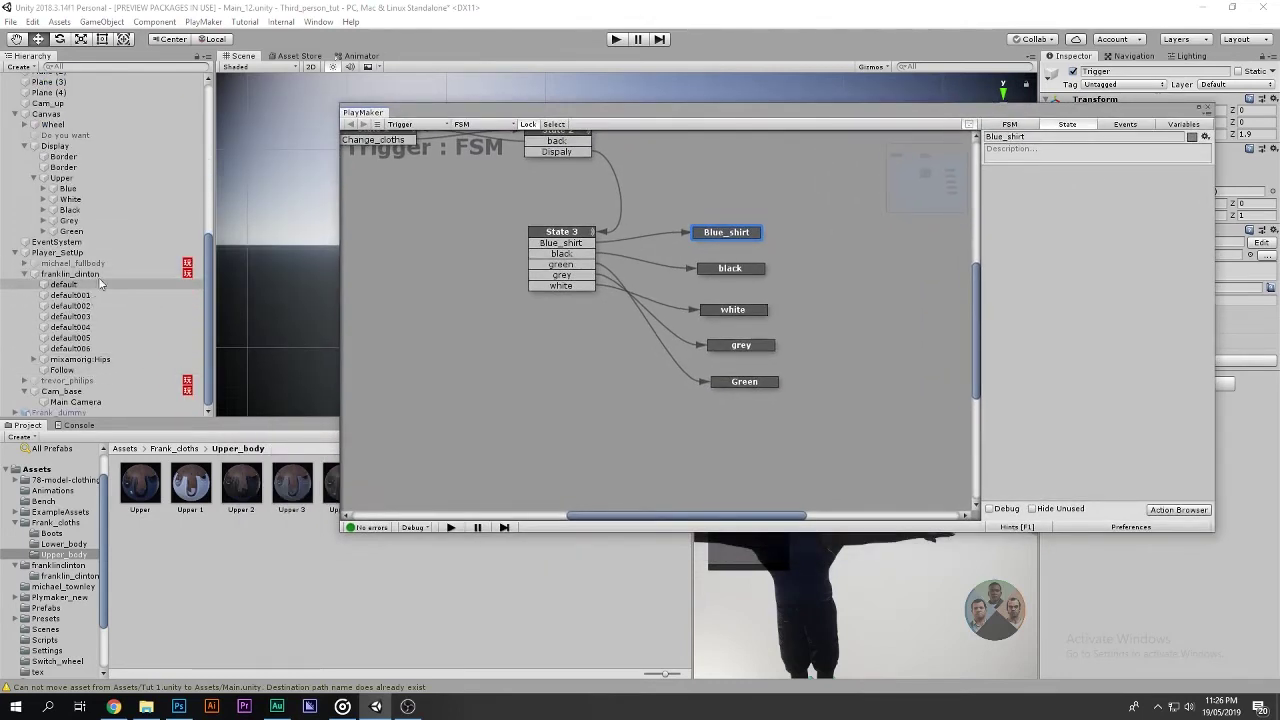
Bring the franklin_clinton character into view and select its torso mesh default003.
left_click(80, 274)
left_click_drag(528, 121, 369, 512)
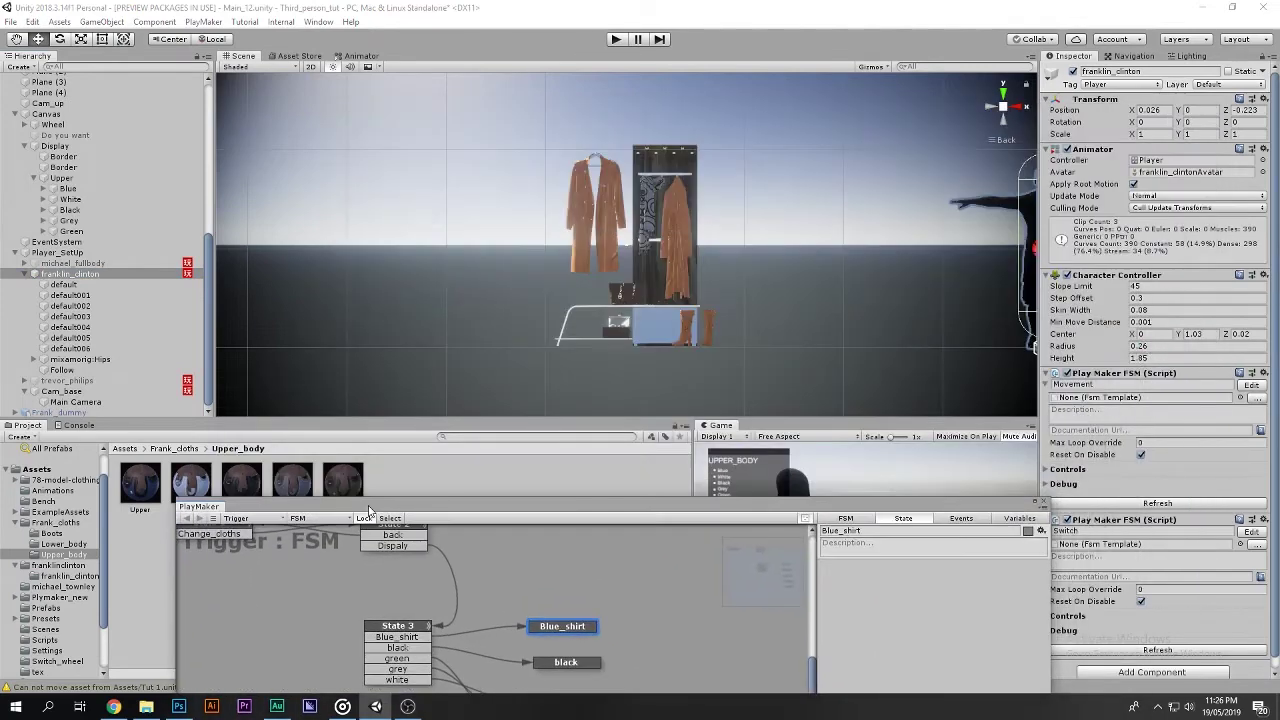
right_click_drag(628, 274, 760, 274)
left_click(70, 285)
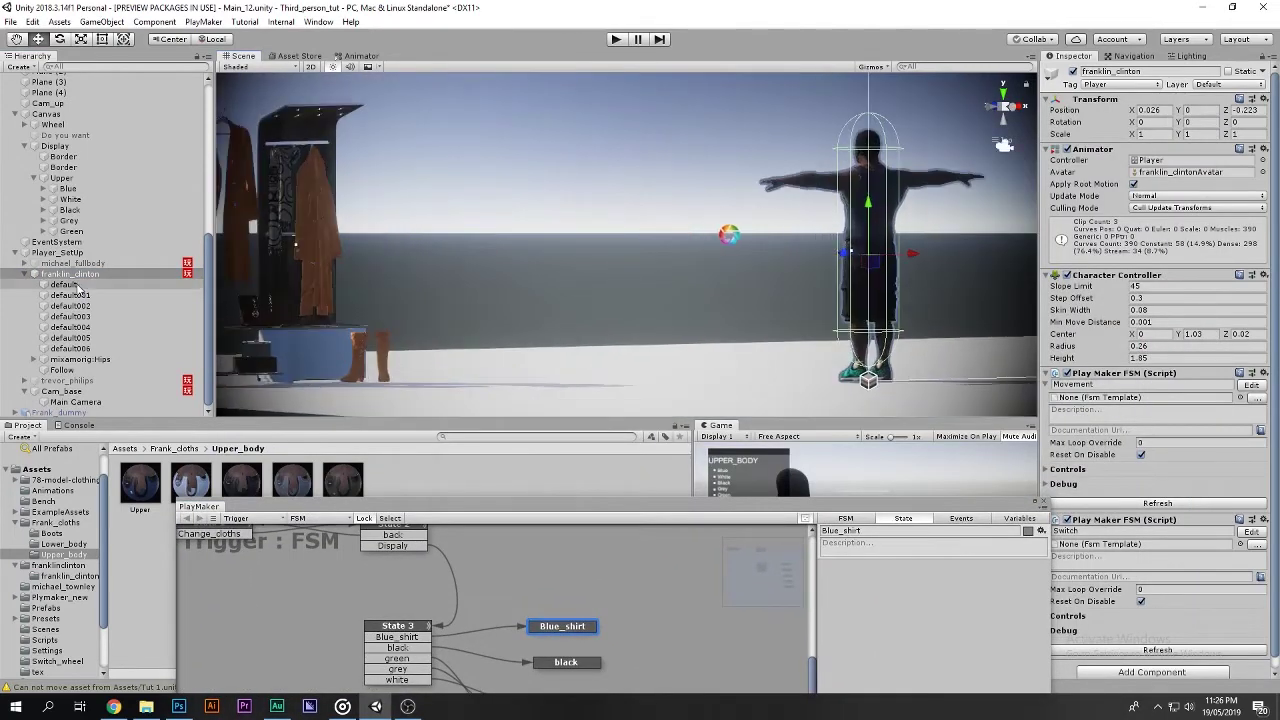
left_click(72, 296)
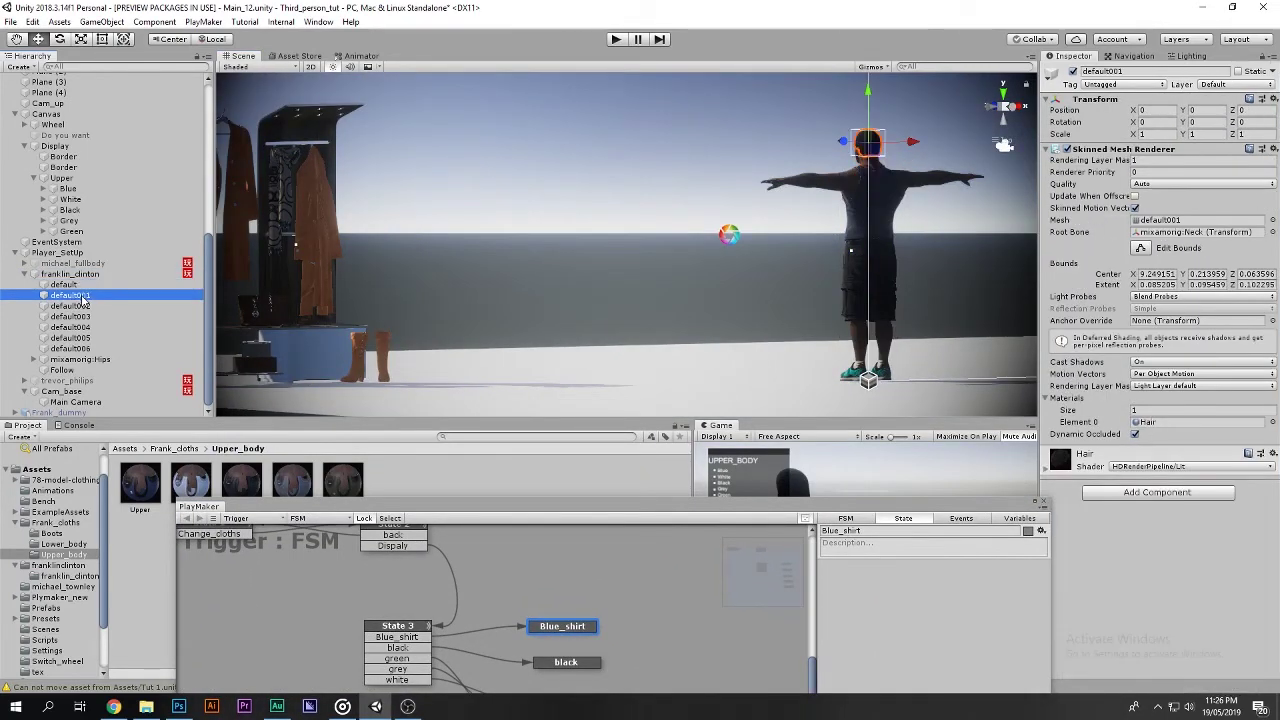
key("Down")
key("Down")
key("Down")
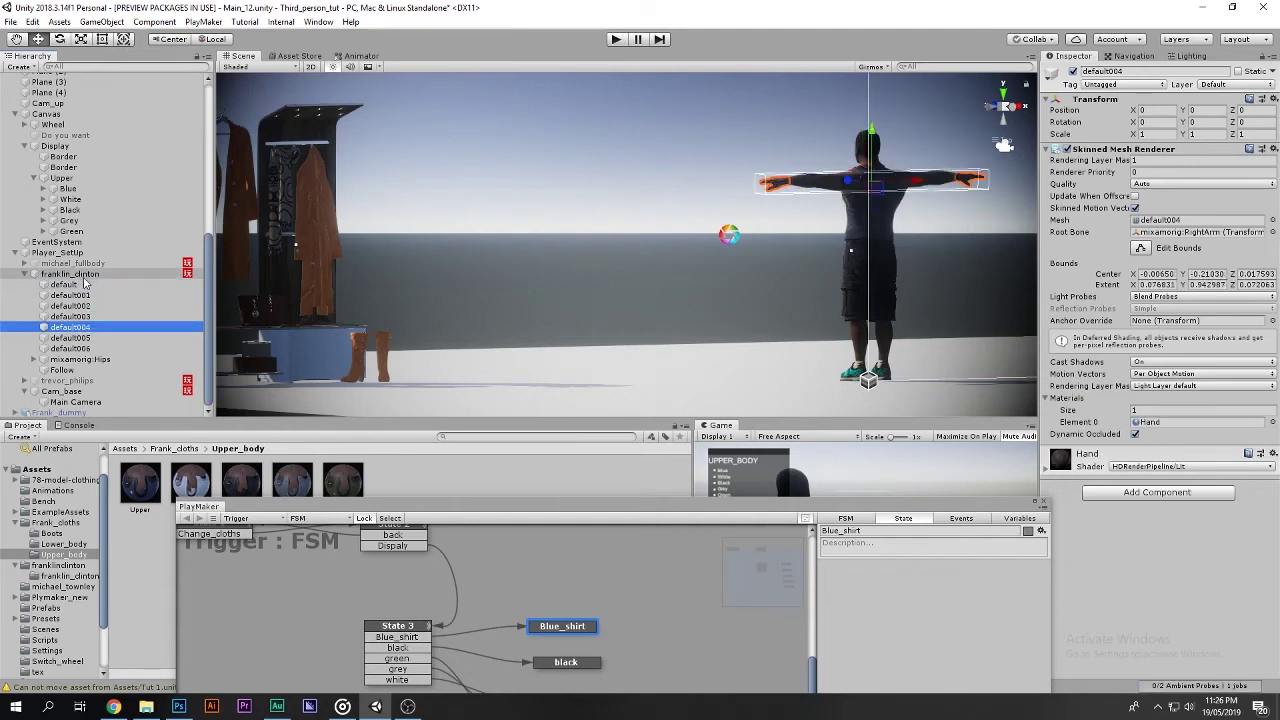
key("Up")
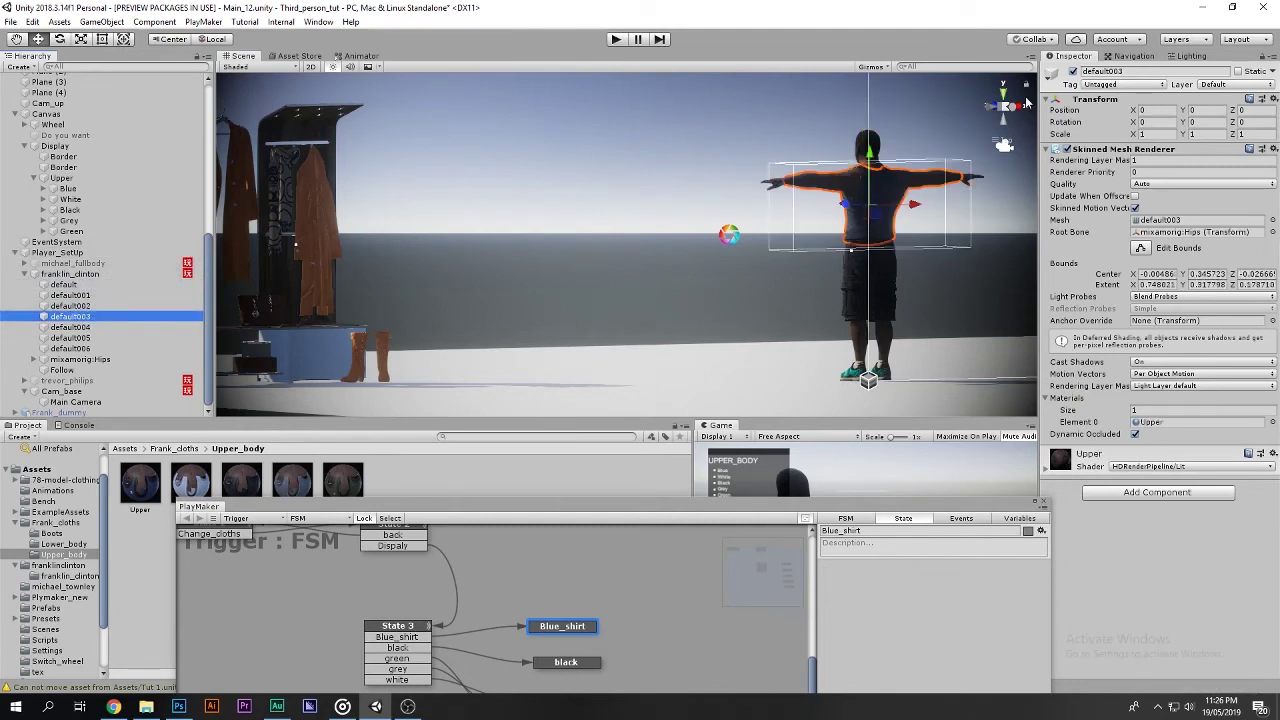
Rename the default003 torso mesh to Upper_body.
left_click(1110, 72)
key("BackSpace")
key("BackSpace")
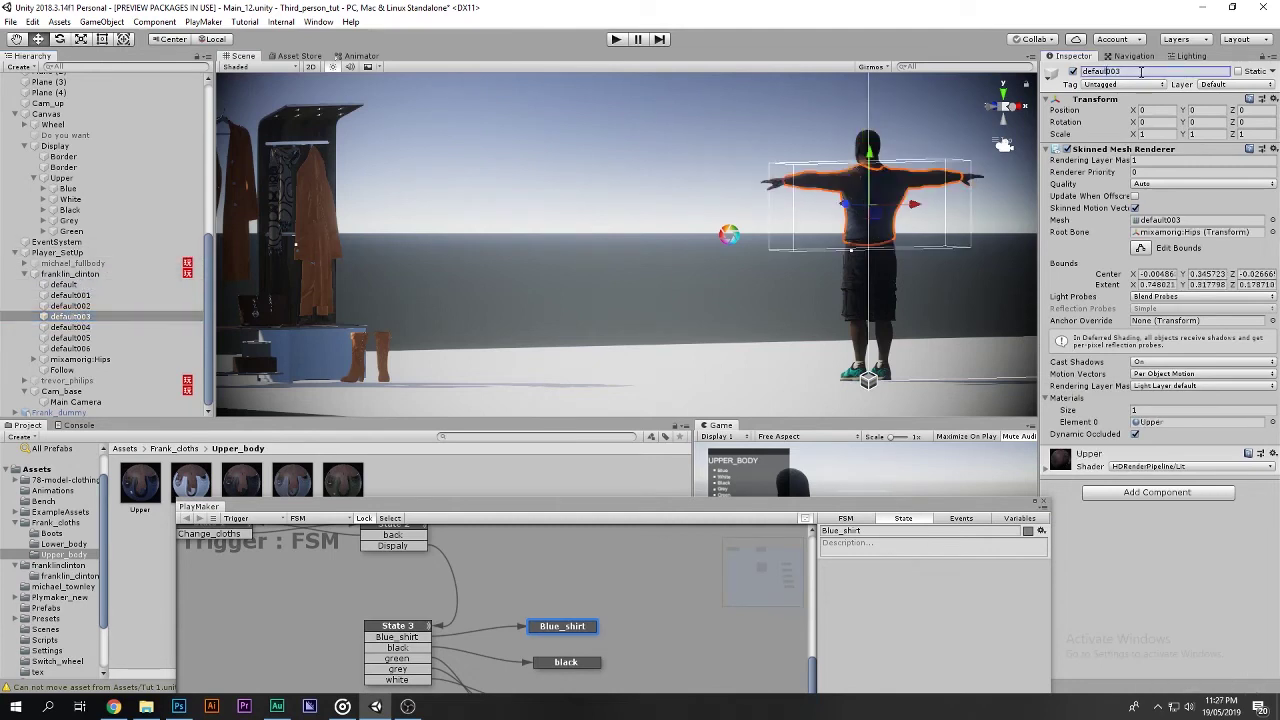
key("BackSpace")
key("BackSpace")
key("BackSpace")
key("BackSpace")
key("BackSpace")
key("BackSpace")
key("BackSpace")
key("BackSpace")
type("Uppe")
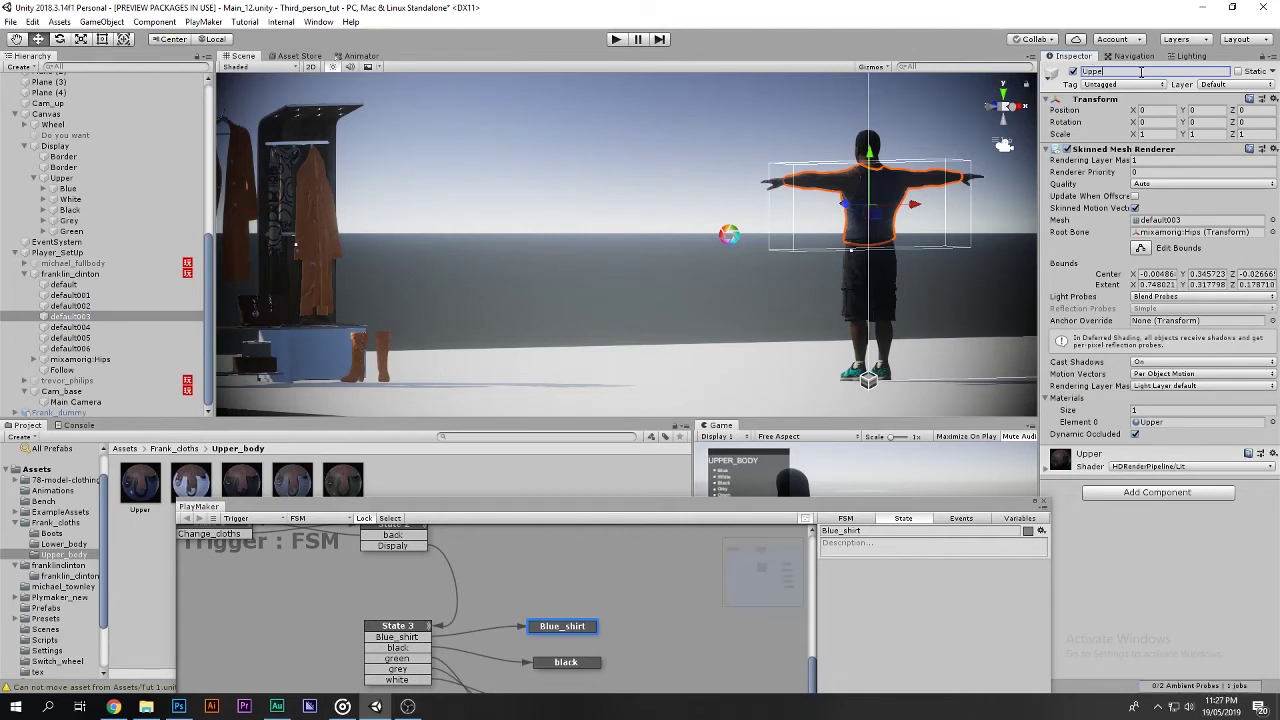
type("r_body")
key("Return")
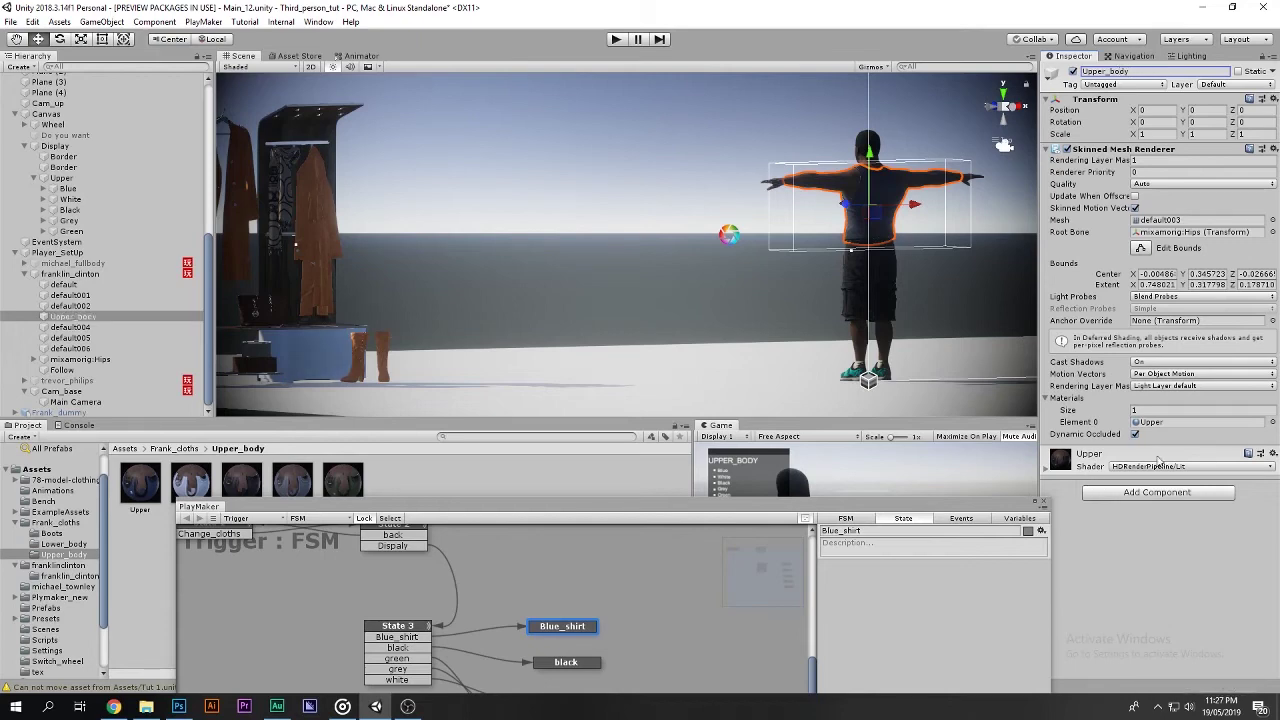
Add a Set Material action to Blue_shirt that applies material Upper to Upper_body.
left_click_drag(670, 511, 758, 142)
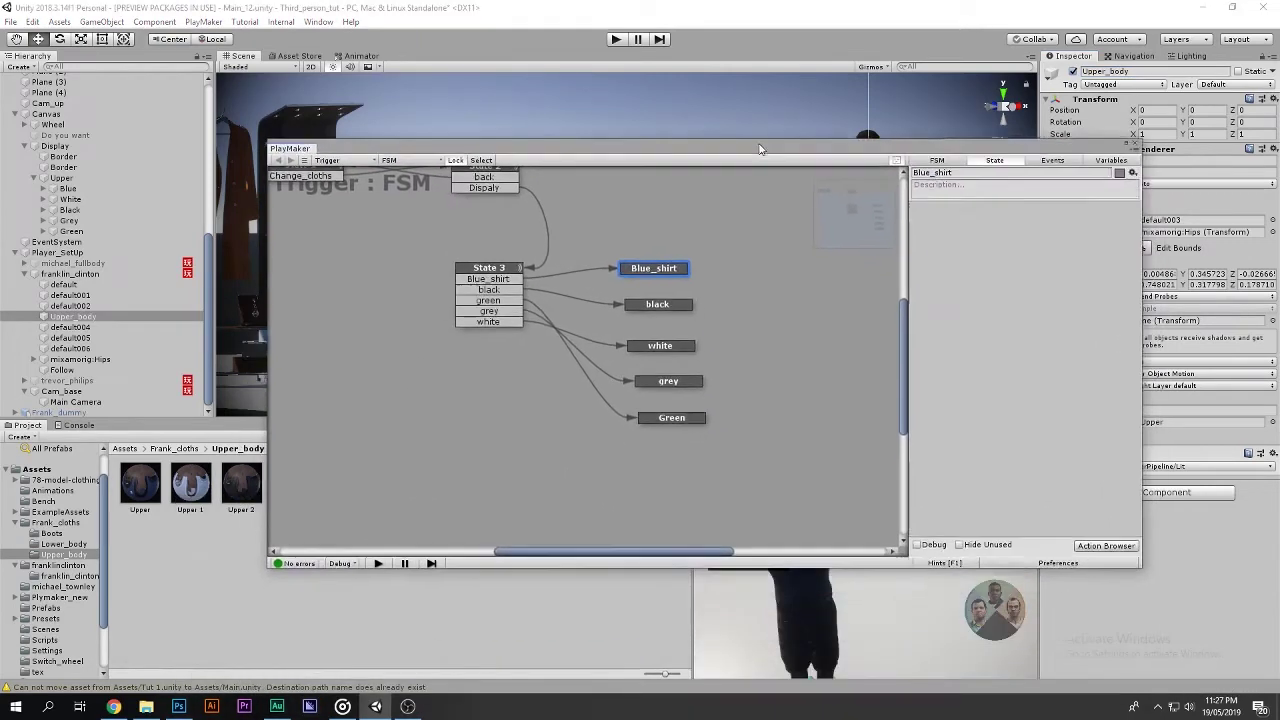
left_click(1101, 534)
type("et")
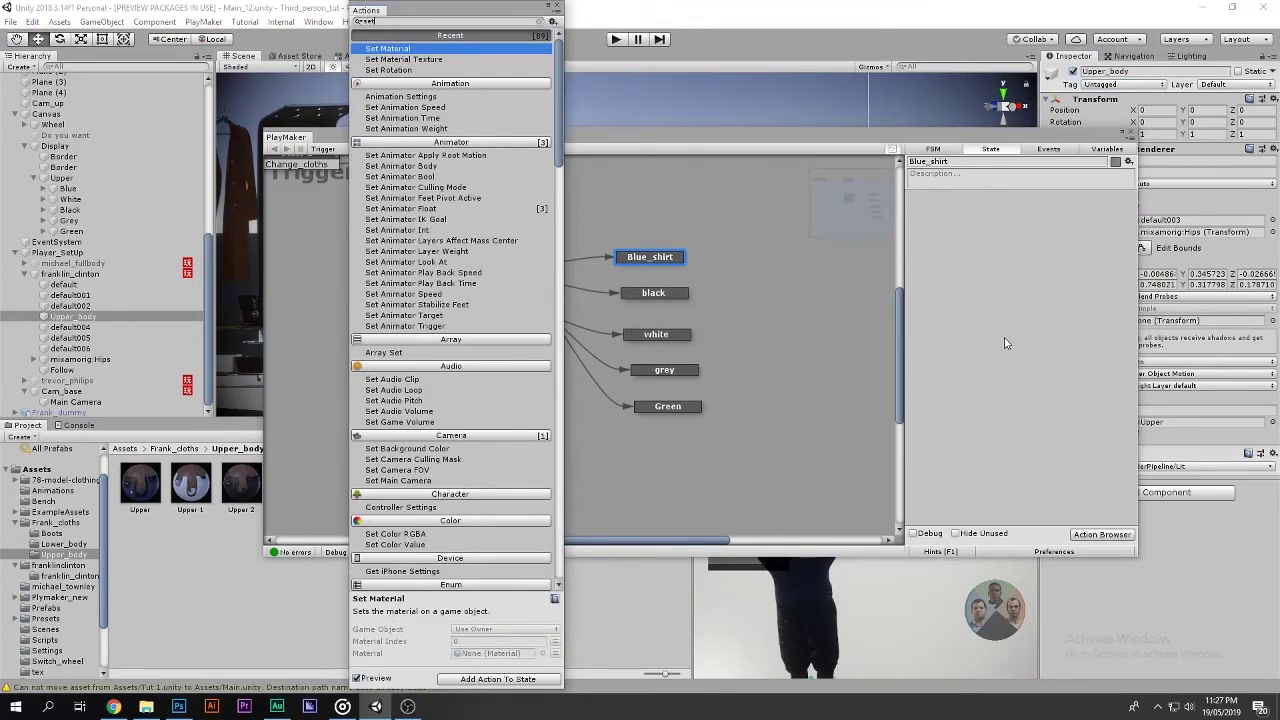
key("Return")
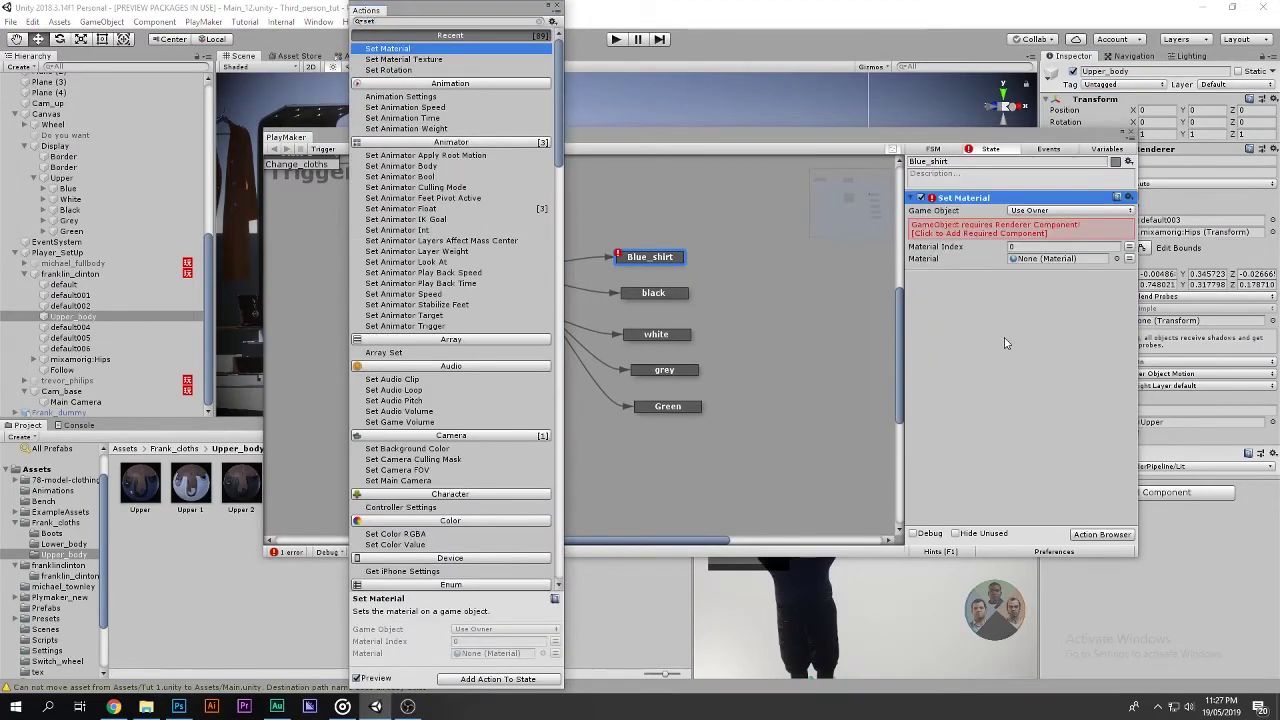
left_click(558, 8)
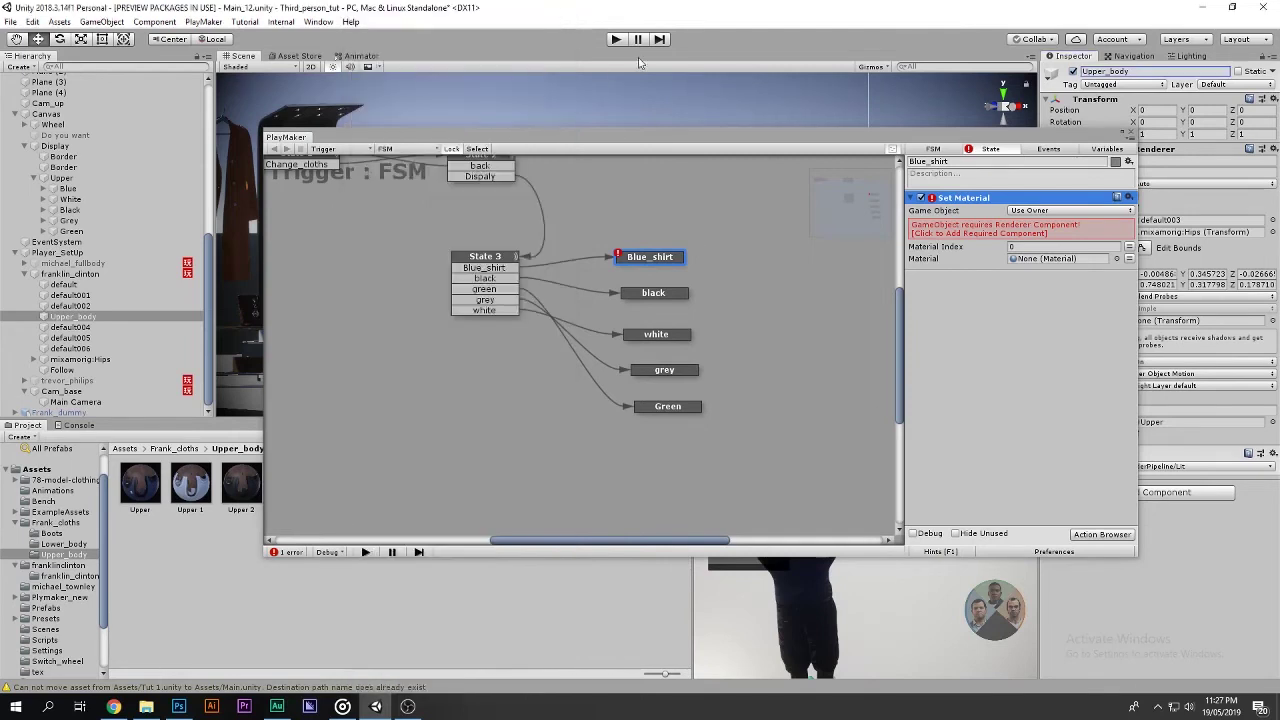
left_click(1028, 211)
left_click(1045, 237)
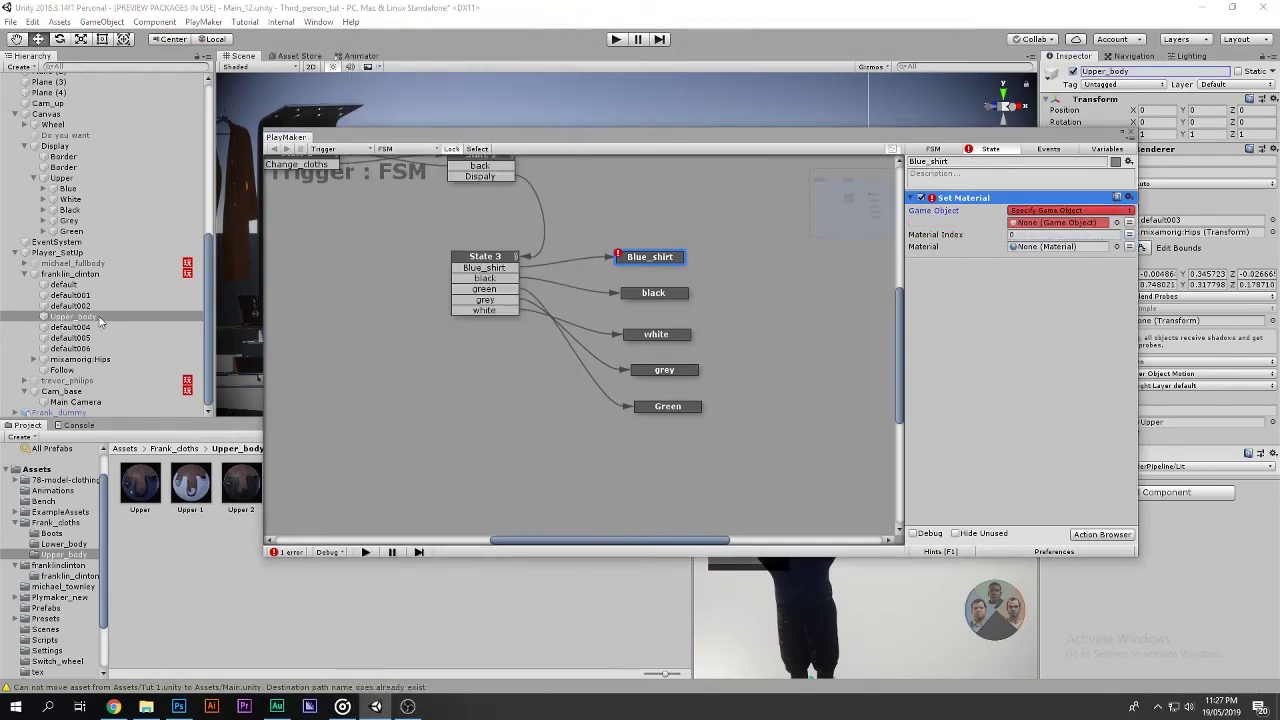
left_click_drag(78, 317, 1041, 226)
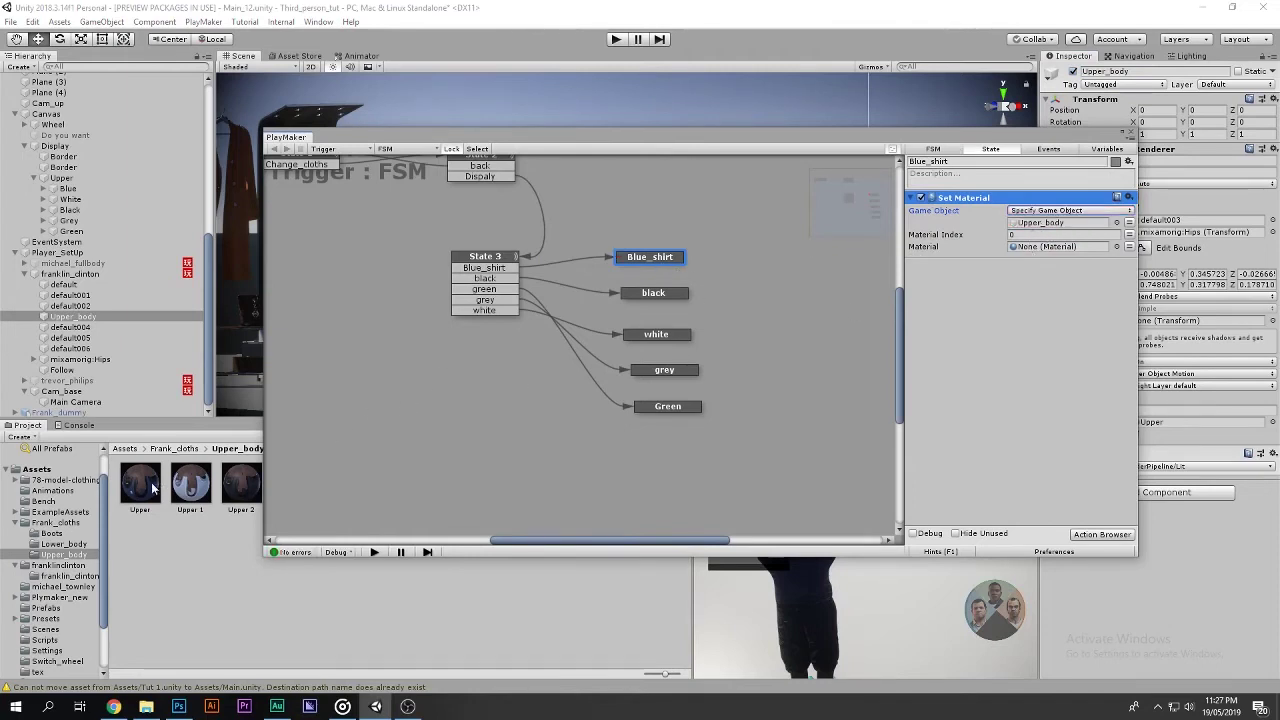
left_click_drag(508, 138, 448, 21)
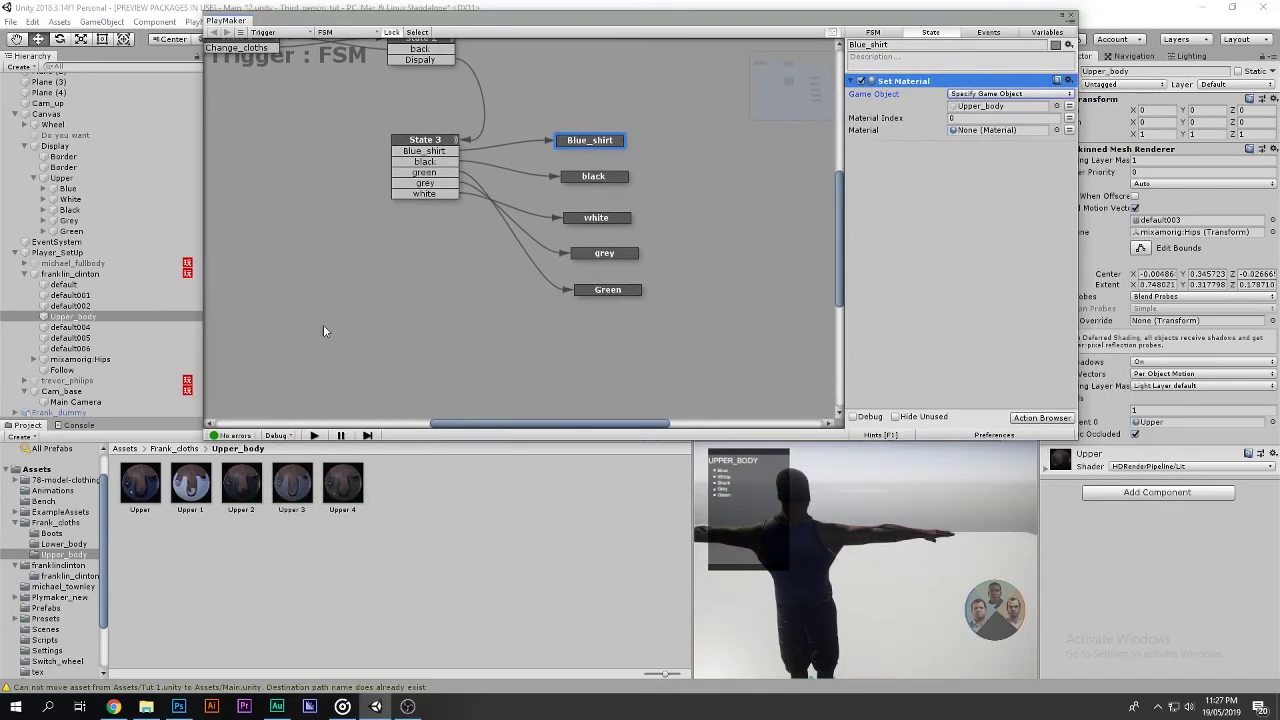
left_click_drag(160, 490, 993, 145)
Make the black state apply Upper 2, and paste Set Material into Green using Upper 4.
left_click(905, 88)
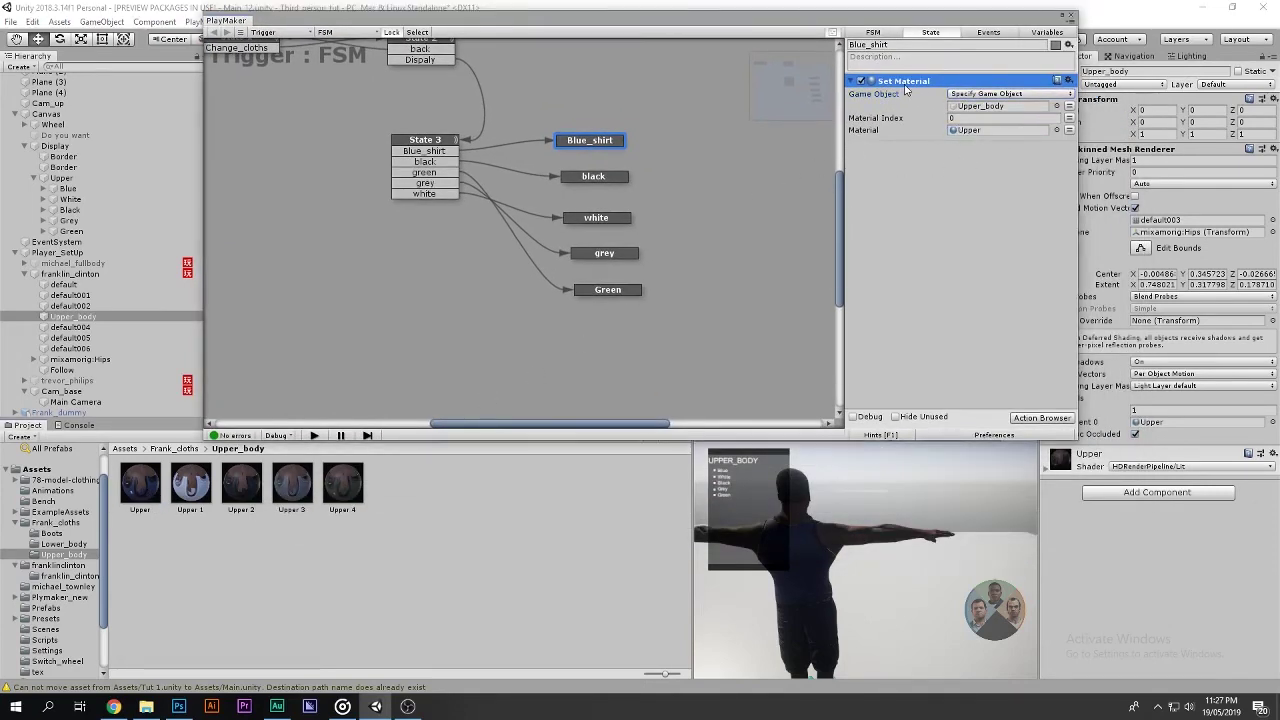
left_click(594, 176)
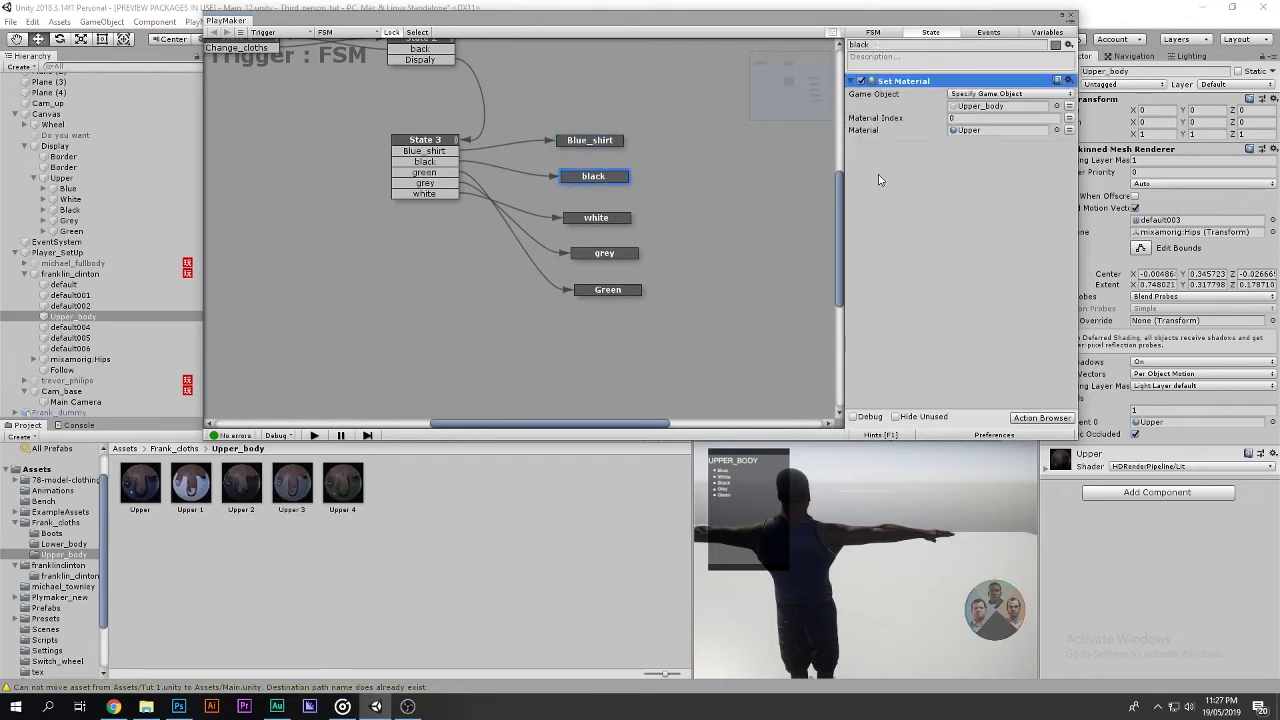
left_click_drag(242, 490, 970, 130)
left_click(590, 220)
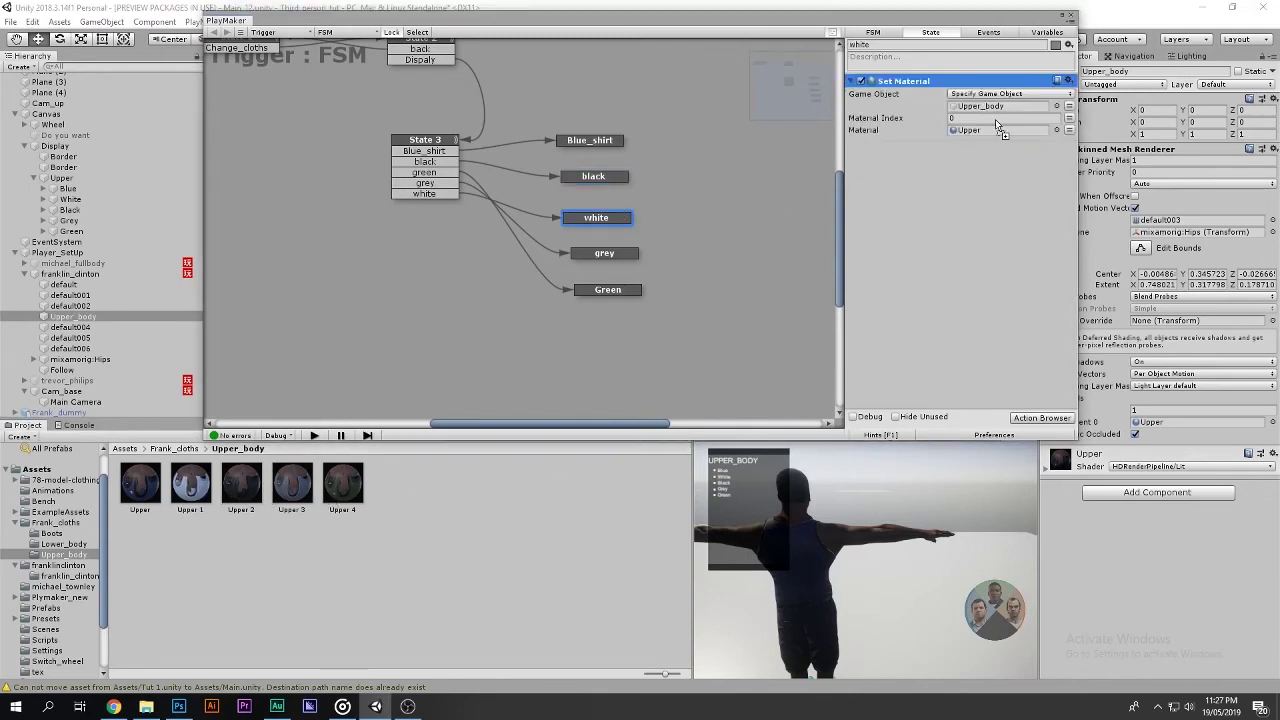
left_click(596, 254)
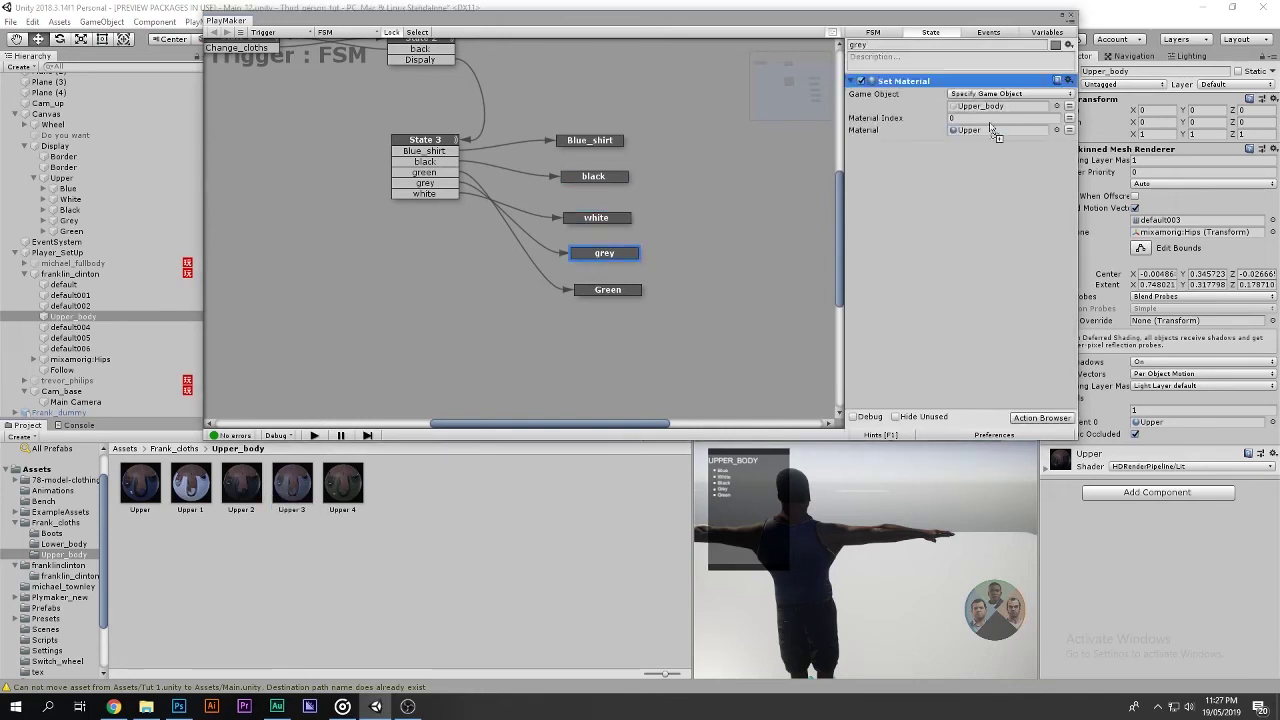
left_click(600, 291)
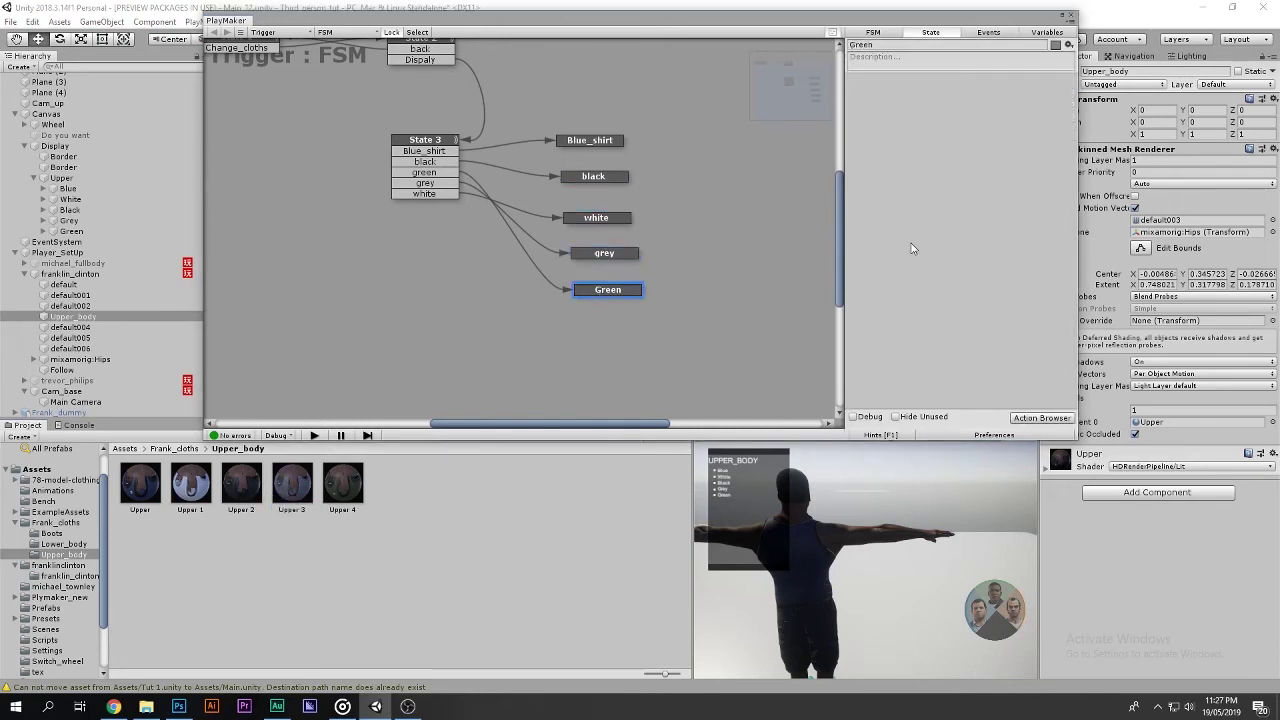
key("ctrl+v")
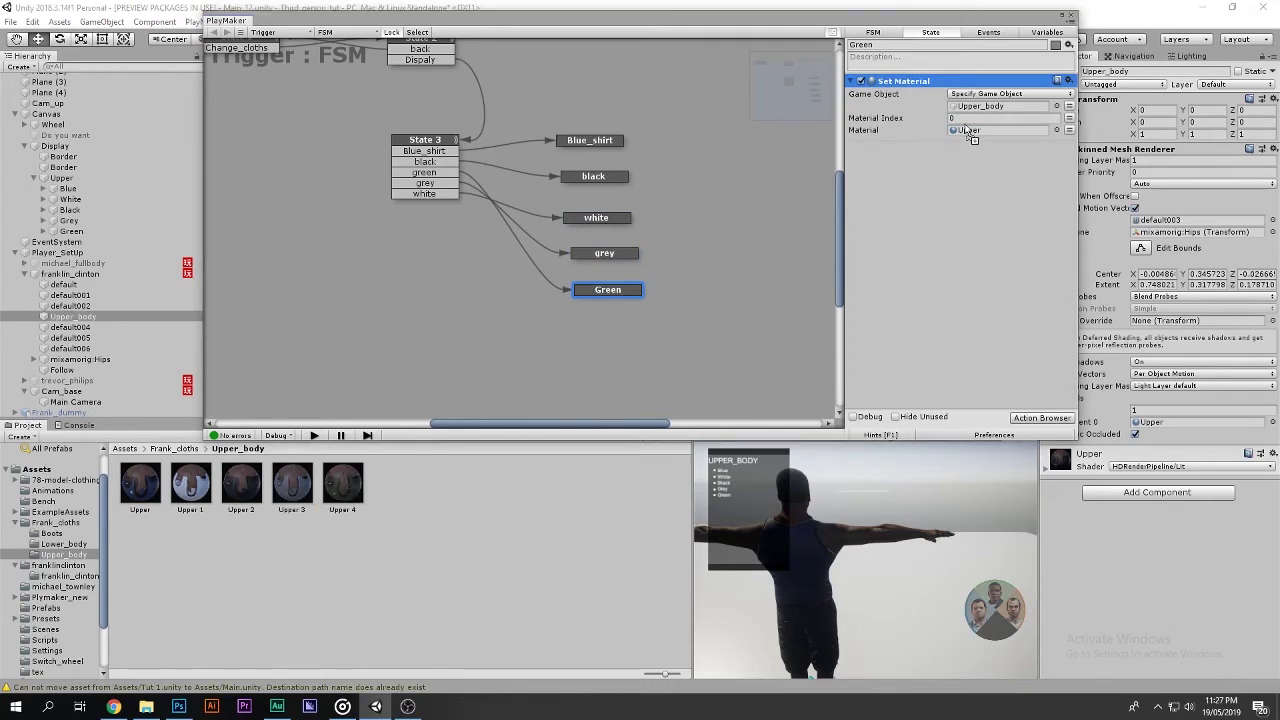
left_click_drag(968, 130, 966, 135)
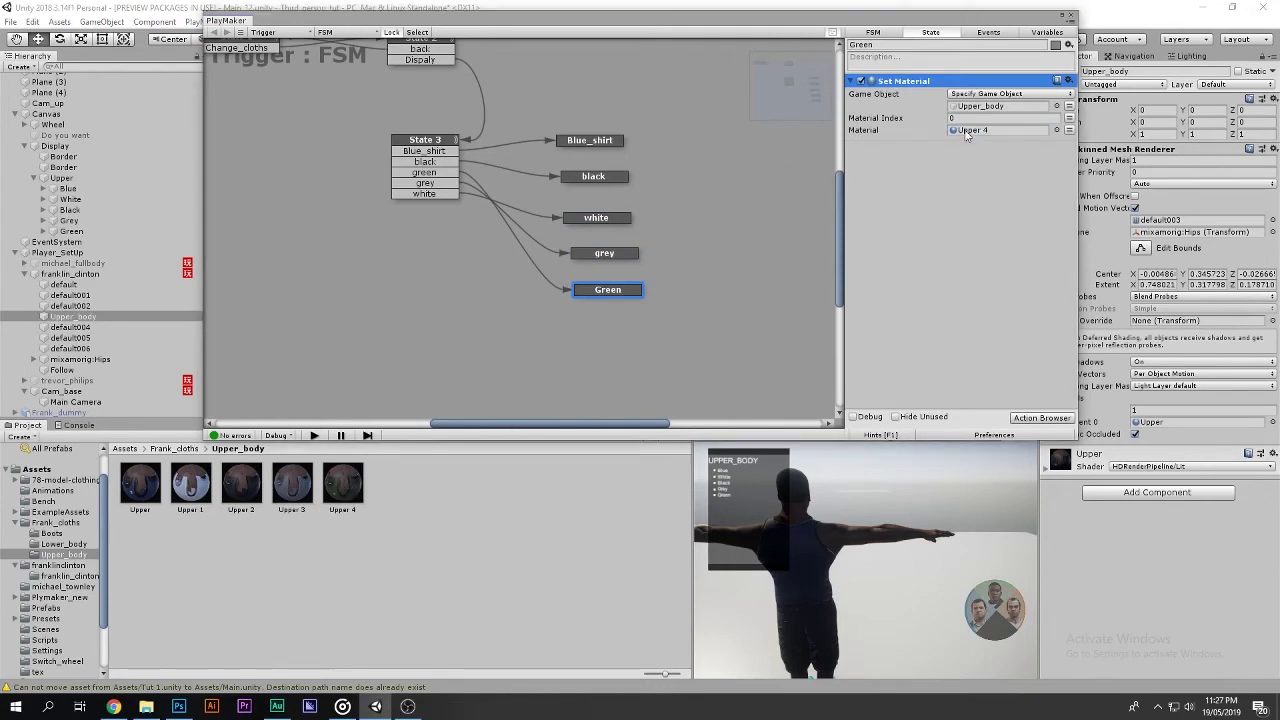
left_click(1070, 14)
left_click(616, 39)
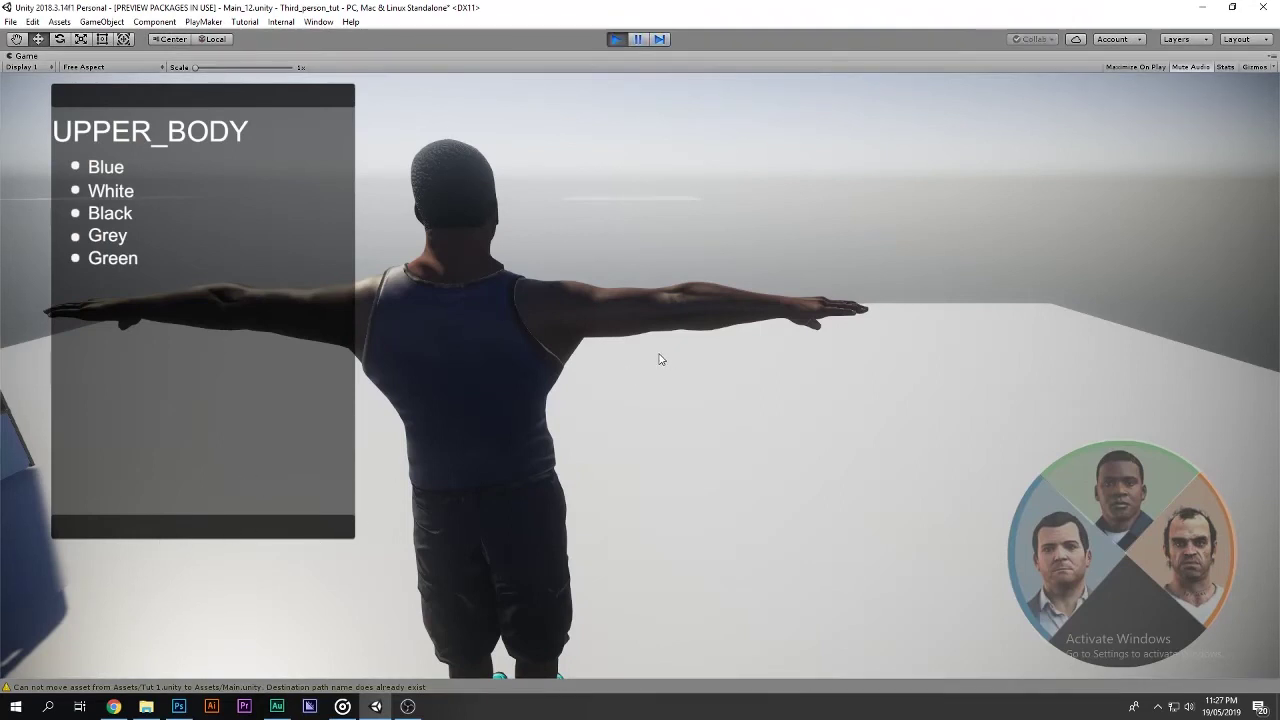
key("w")
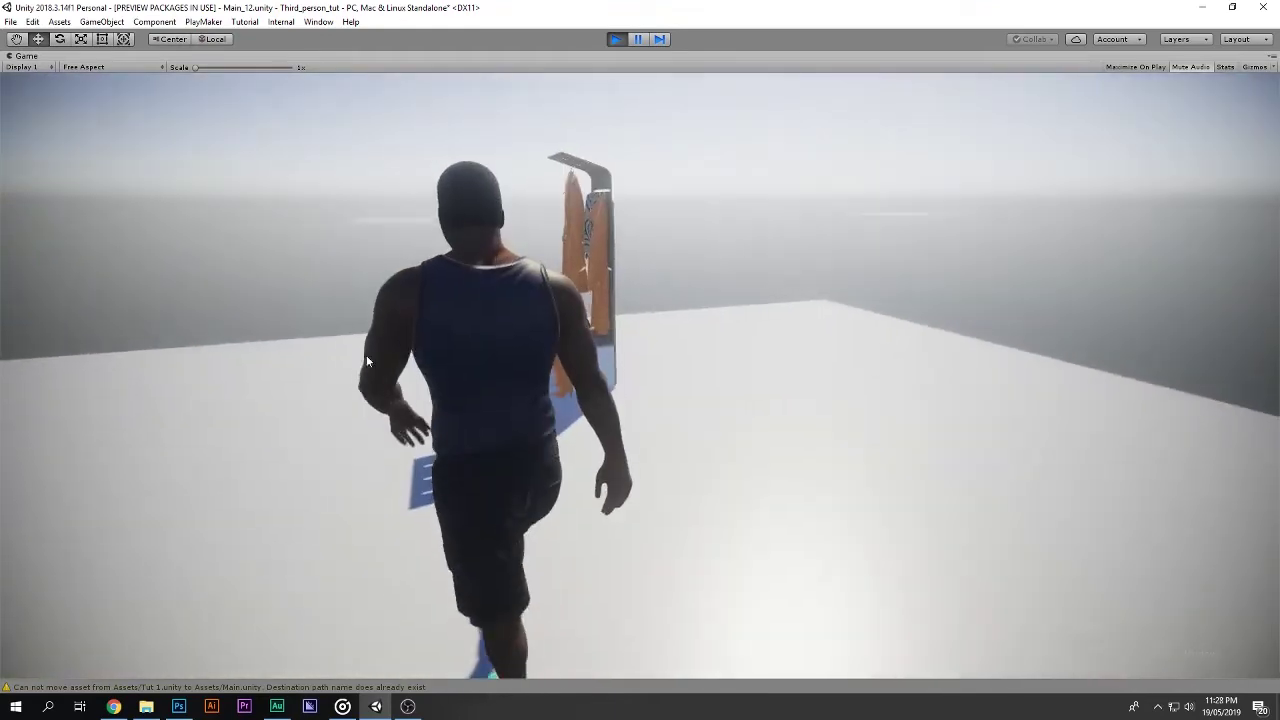
key("w")
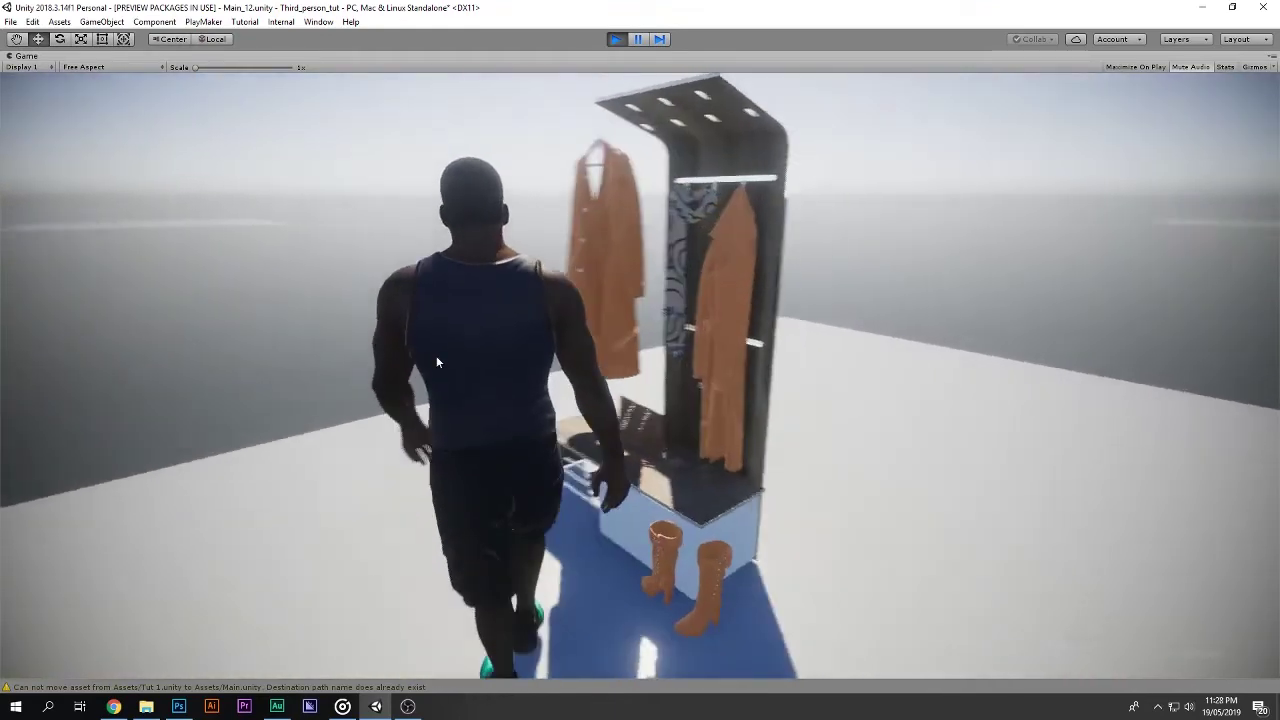
key("f")
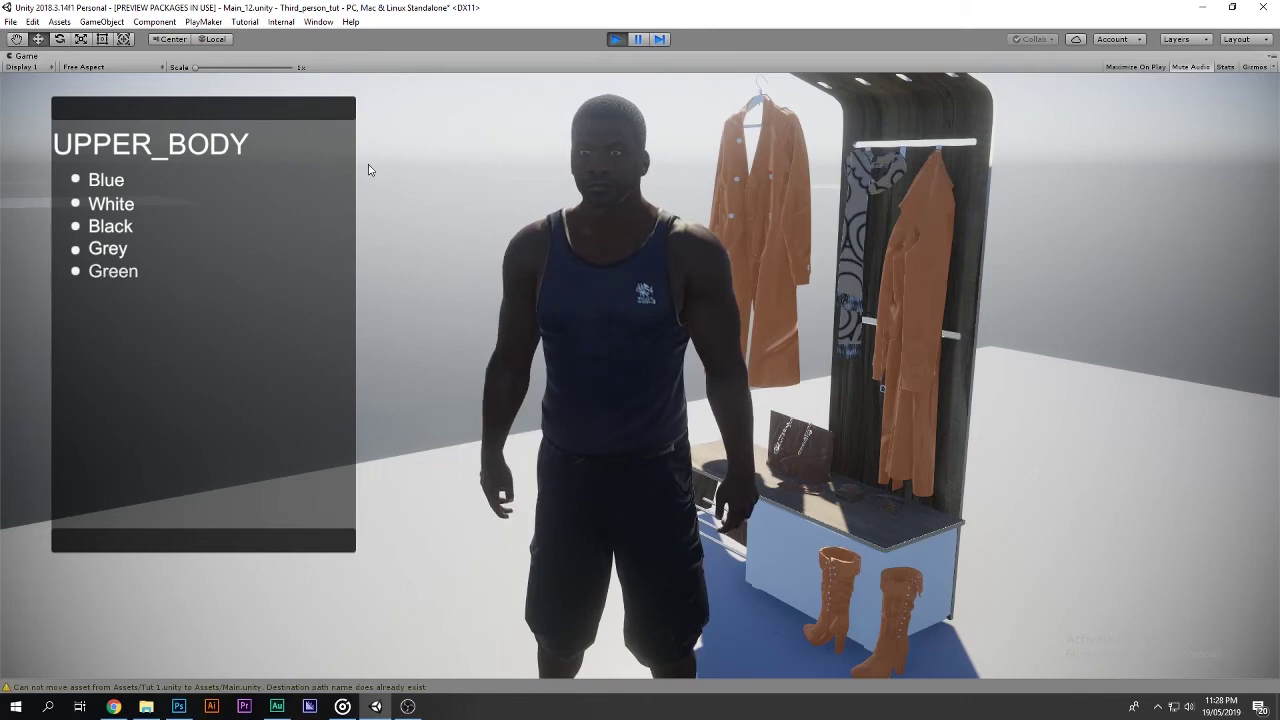
left_click(637, 39)
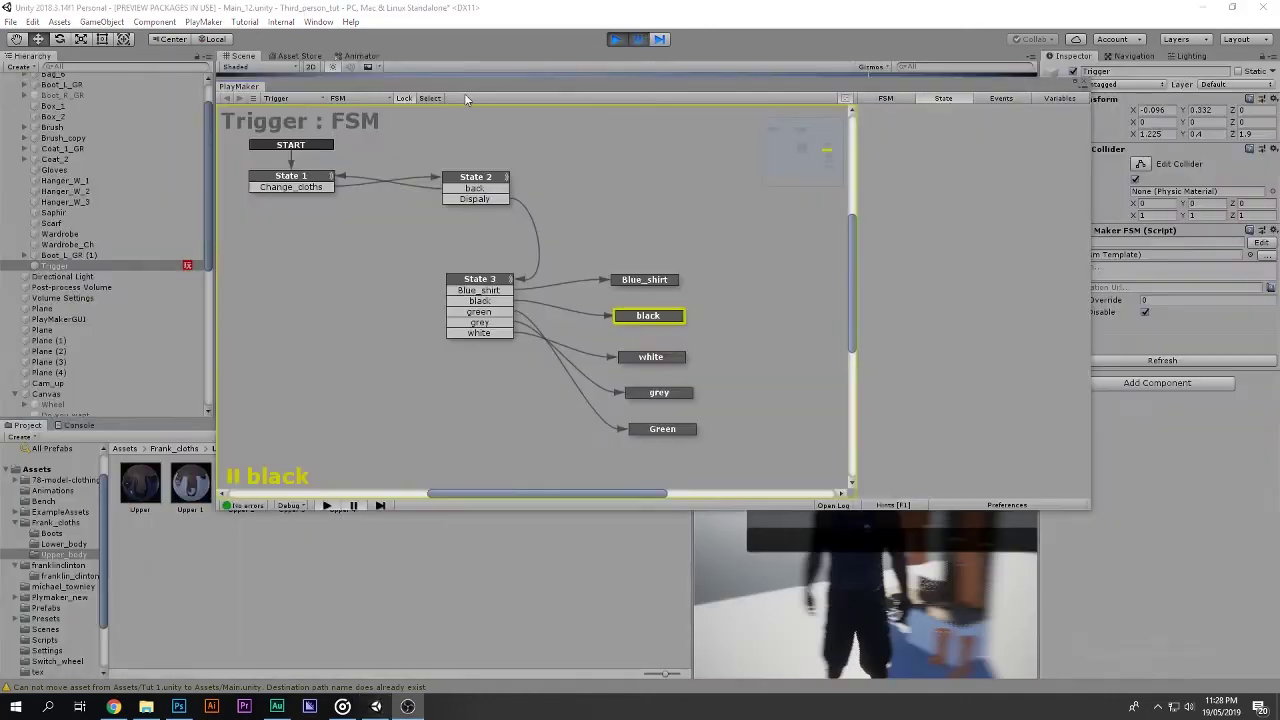
left_click(638, 40)
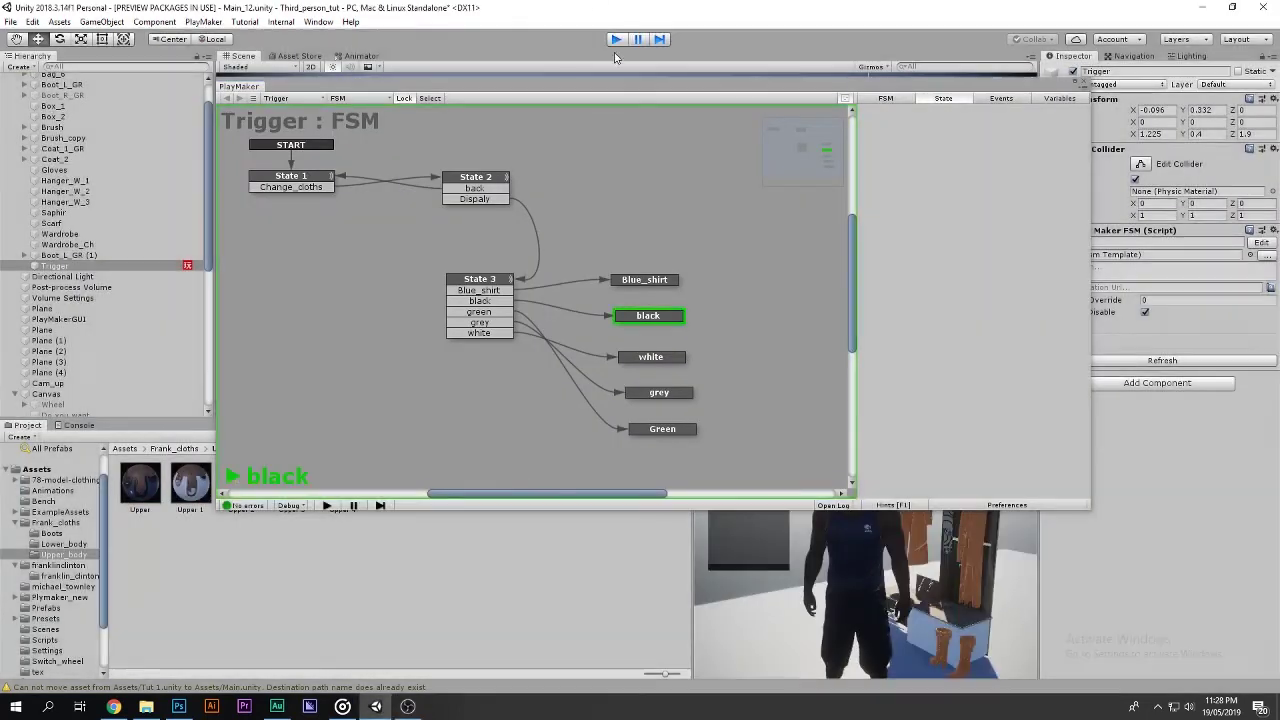
Stop play mode and expand Frank_dummy in the Hierarchy to show its child meshes.
left_click(616, 39)
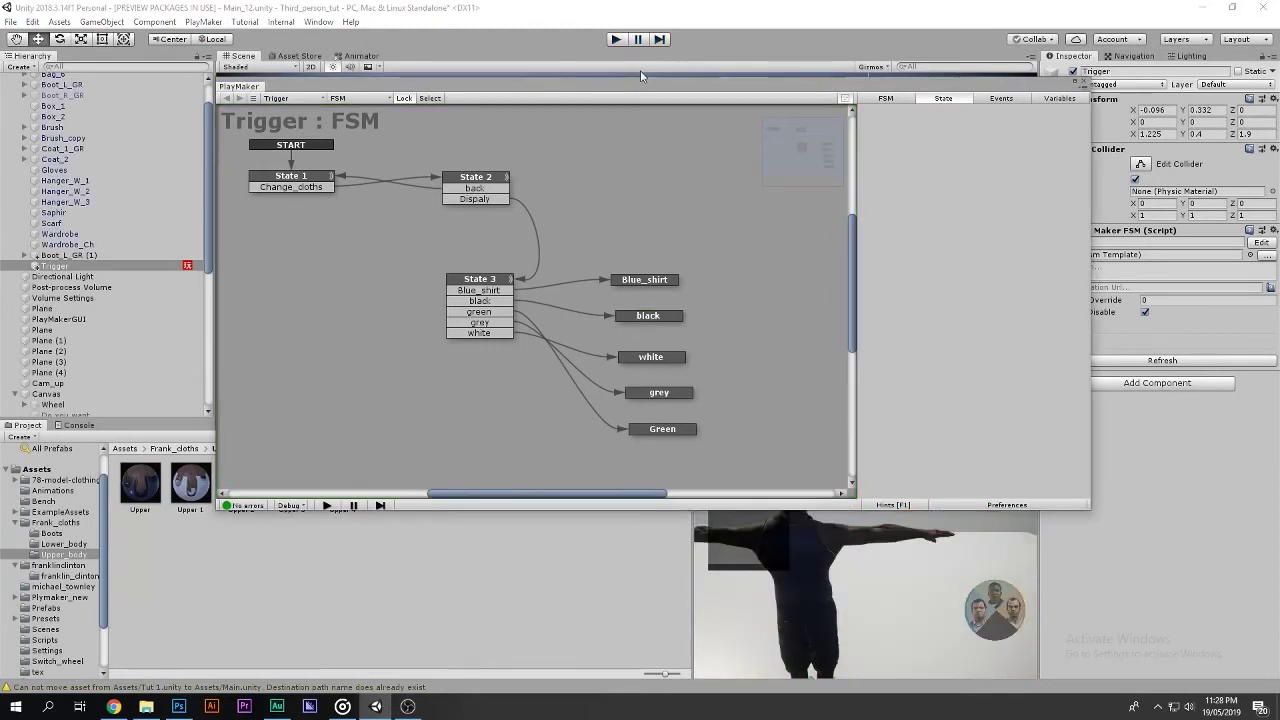
scroll(84, 300, "down", 5)
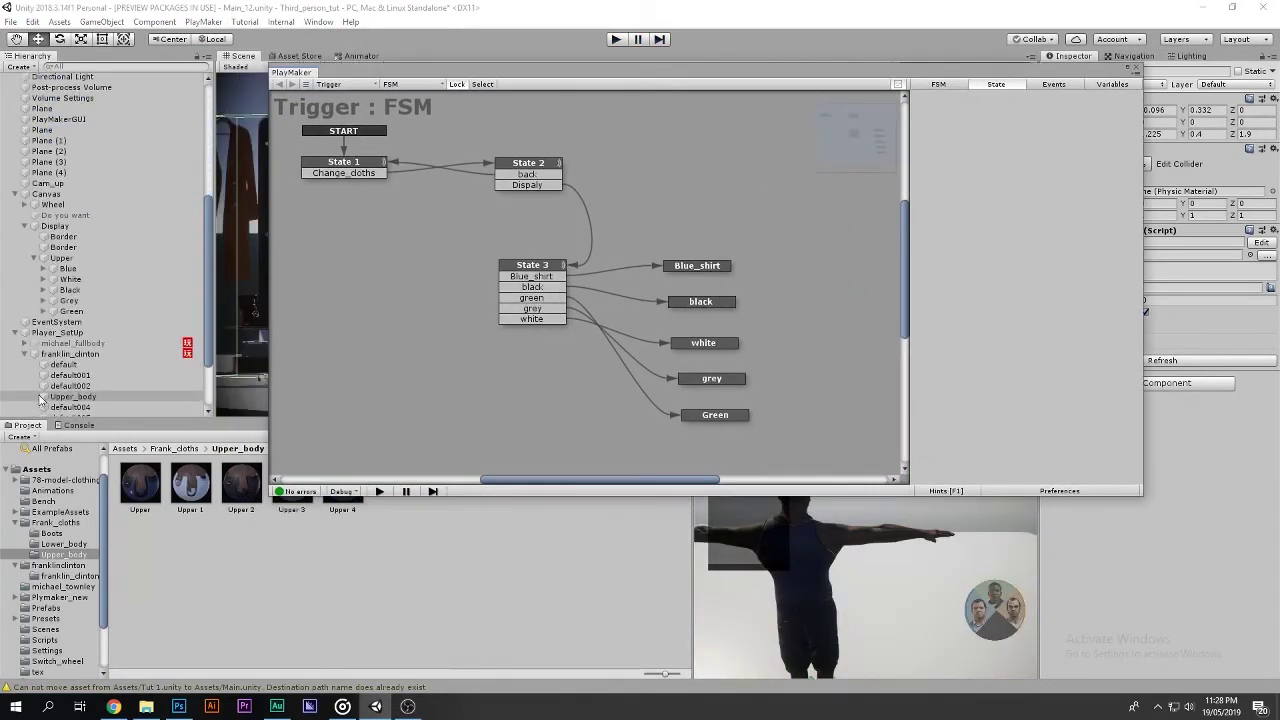
scroll(84, 310, "down", 5)
left_click(80, 318)
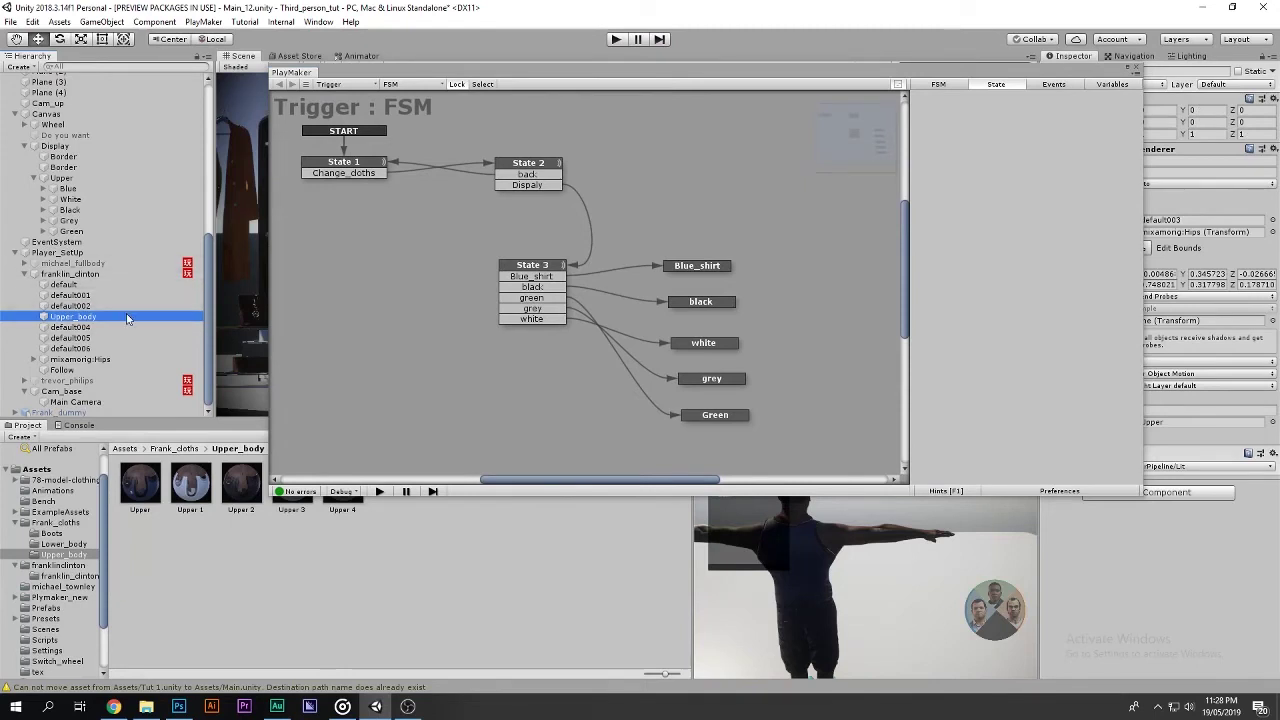
scroll(126, 313, "up", 10)
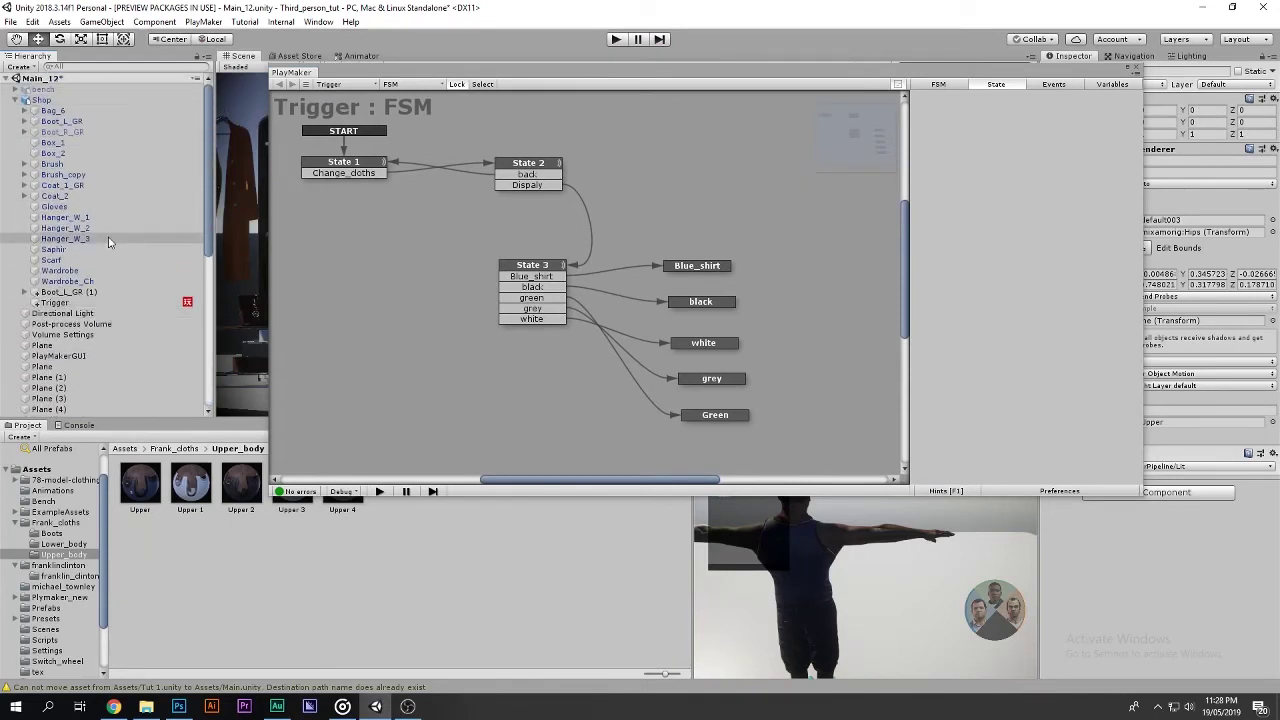
scroll(40, 300, "down", 5)
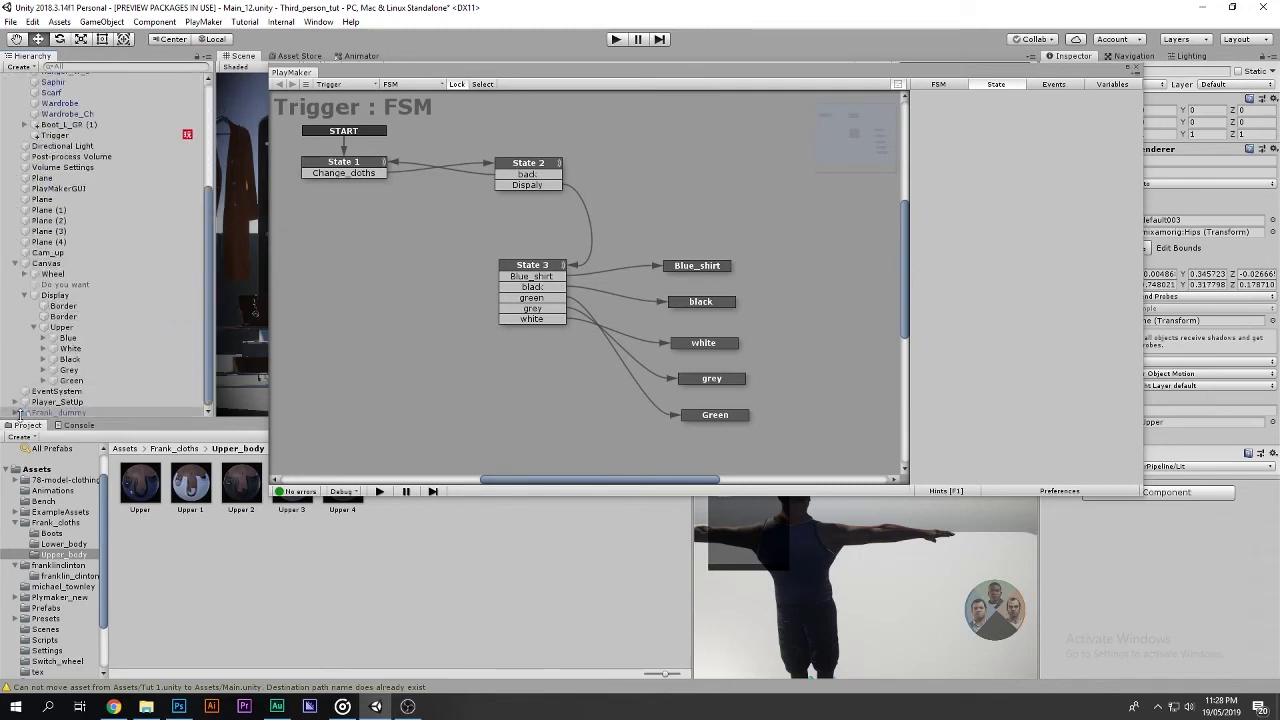
left_click(15, 413)
left_click(62, 370)
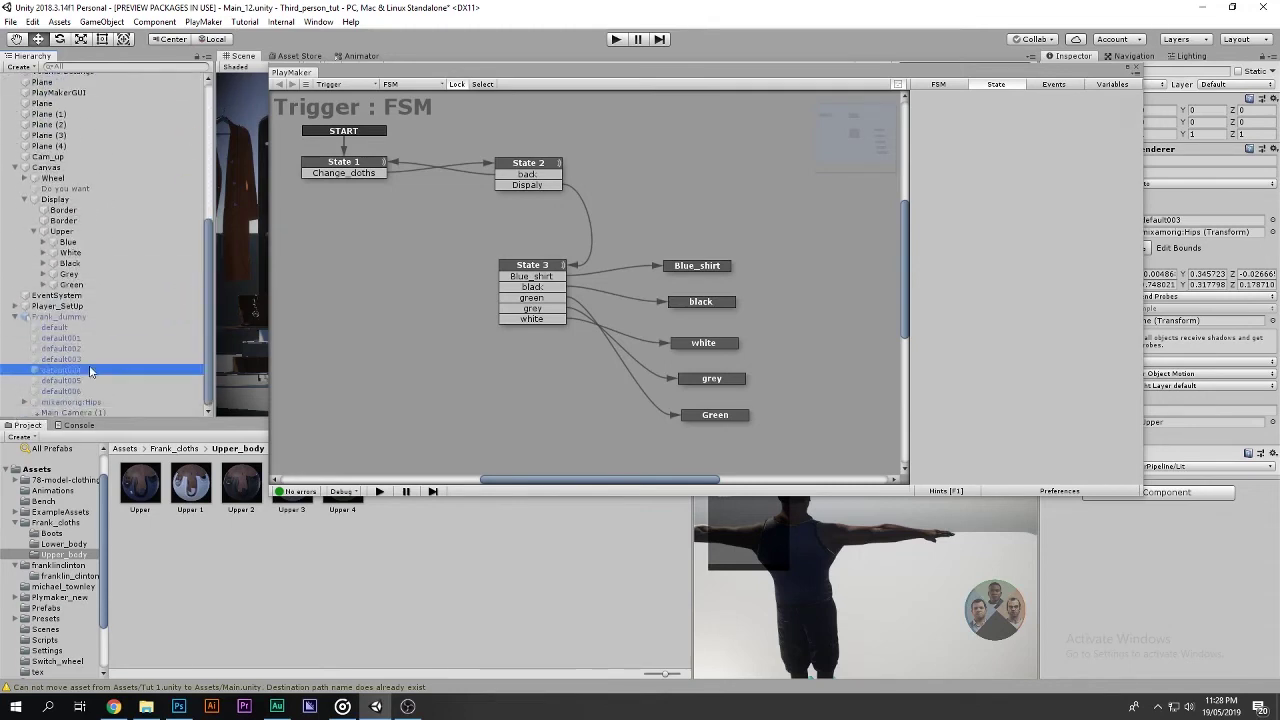
Dock the PlayMaker editor, enable Frank_dummy, and rename its default003 mesh to Upper_body.
left_click_drag(528, 76, 450, 640)
left_click(76, 317)
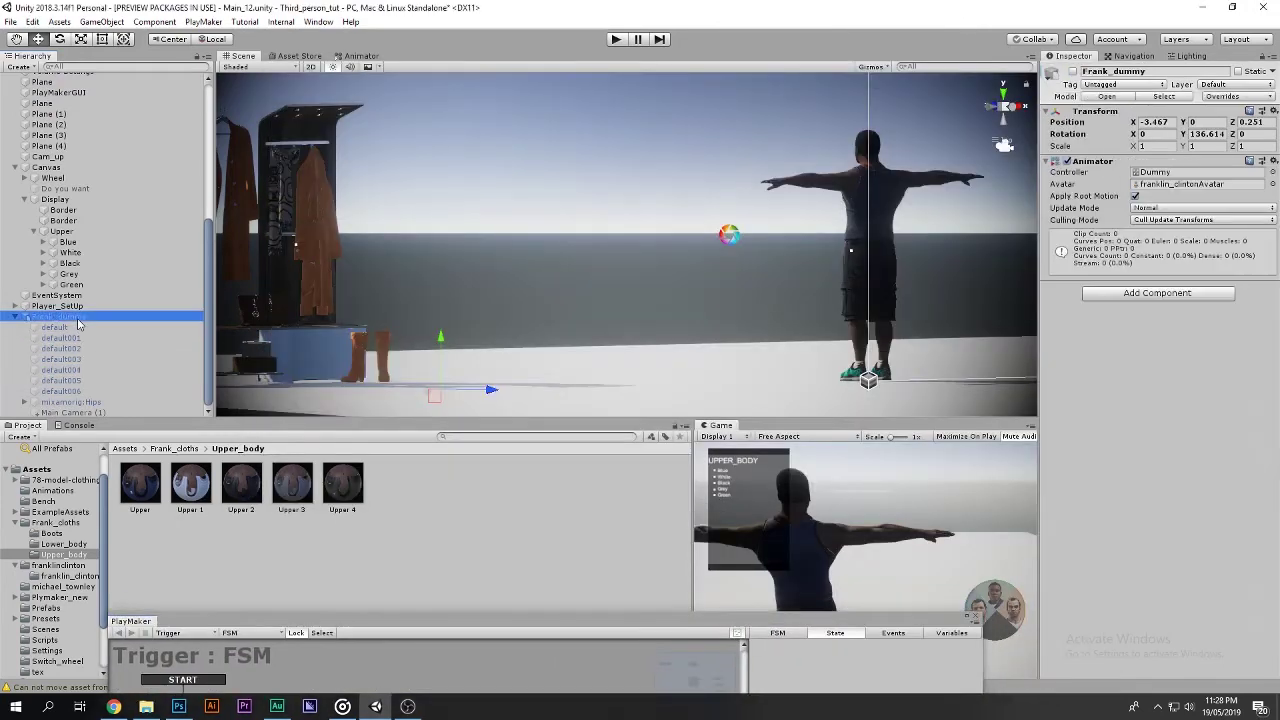
left_click(1073, 72)
left_click(119, 359)
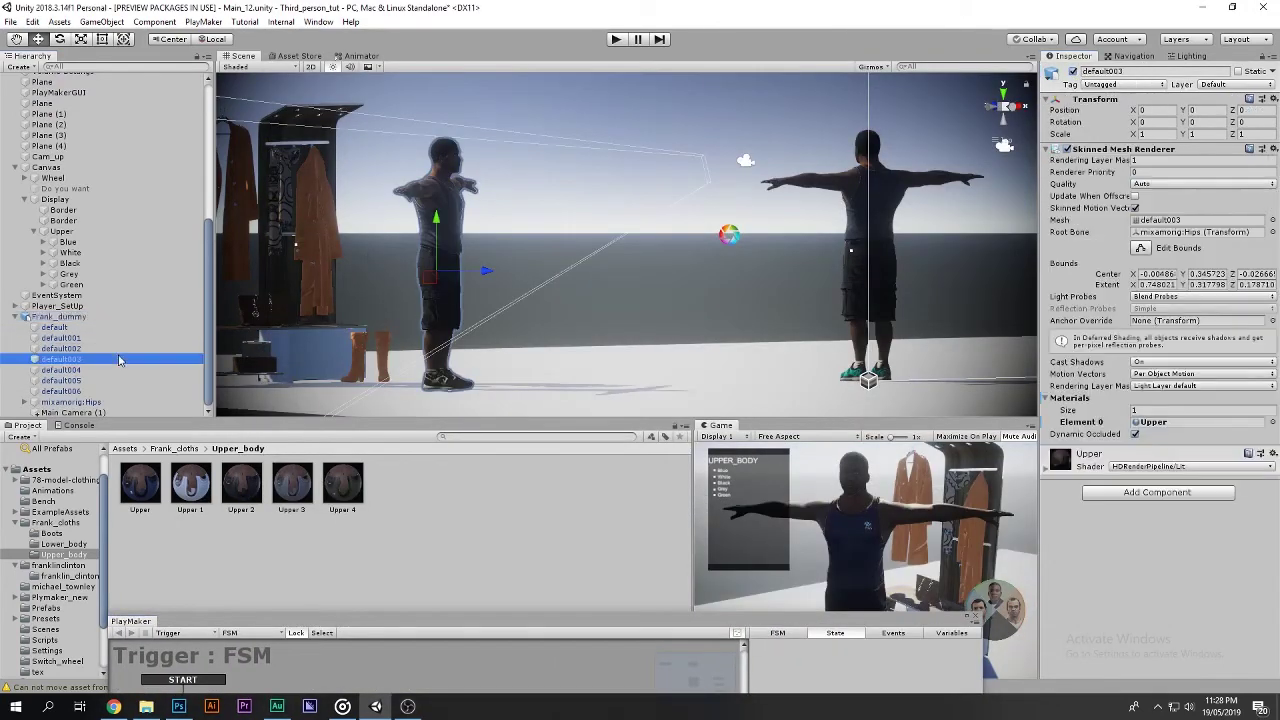
left_click(1135, 72)
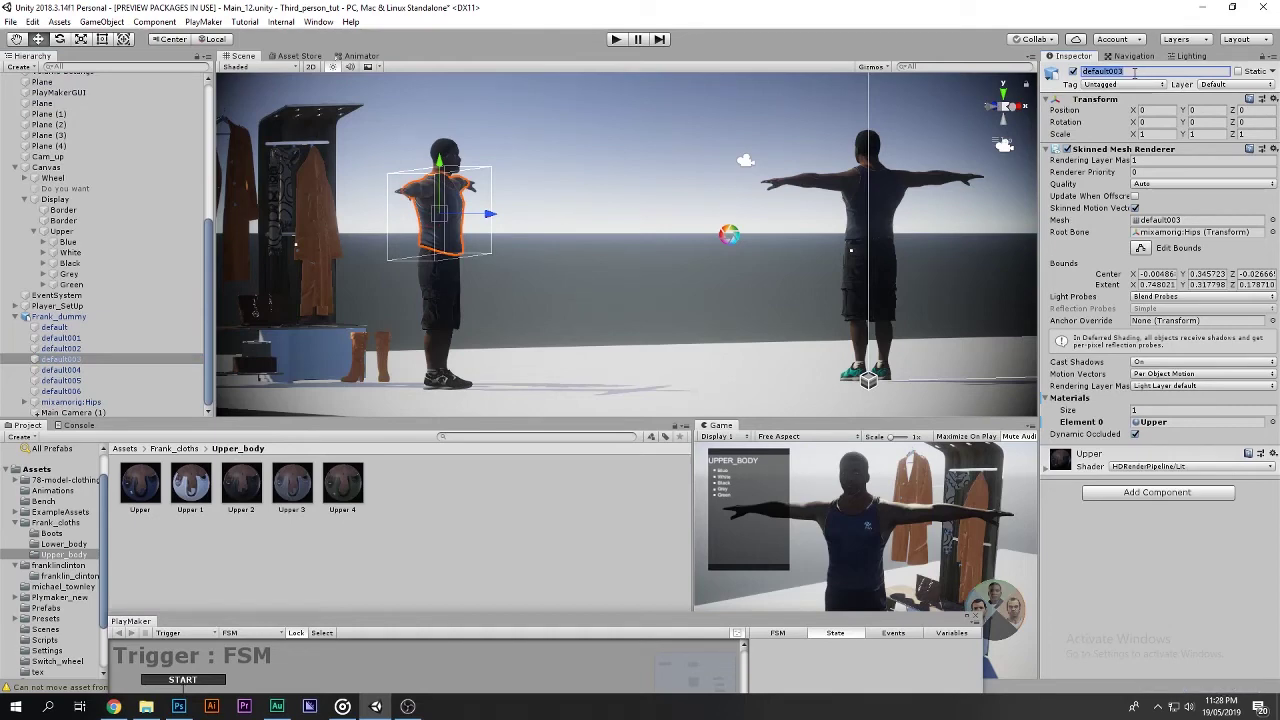
type("Upper_bo")
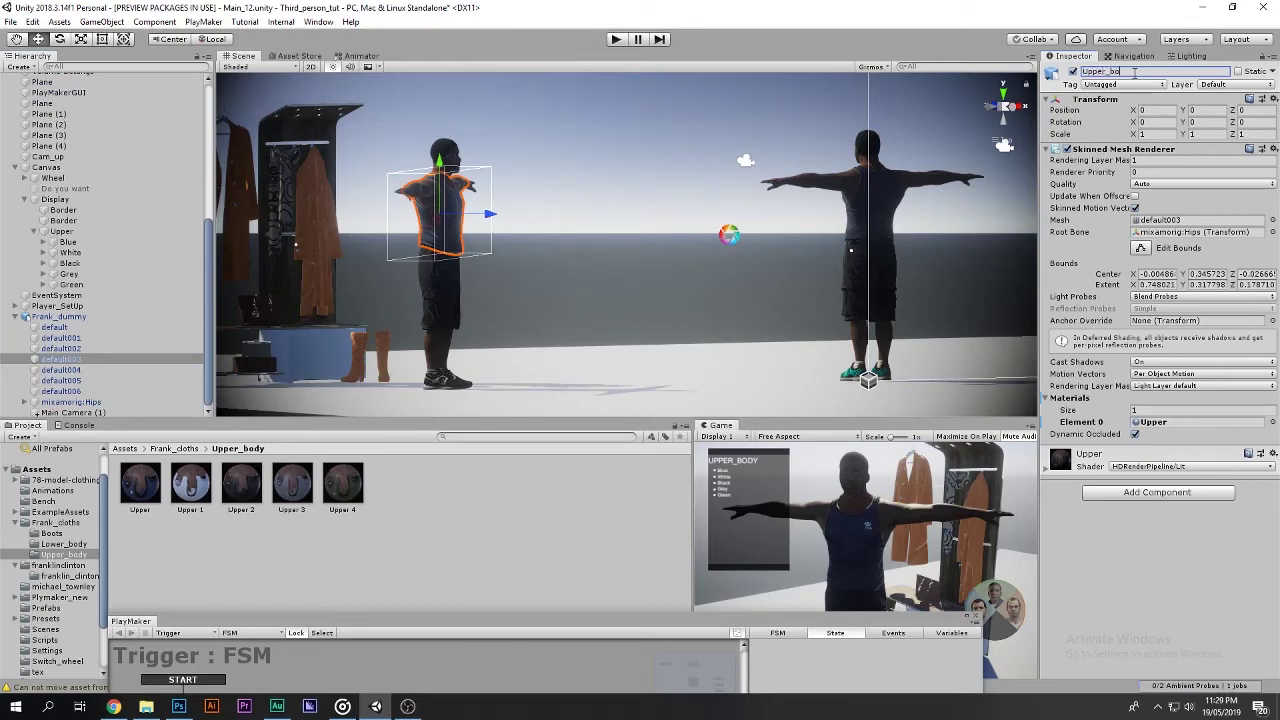
type("dy")
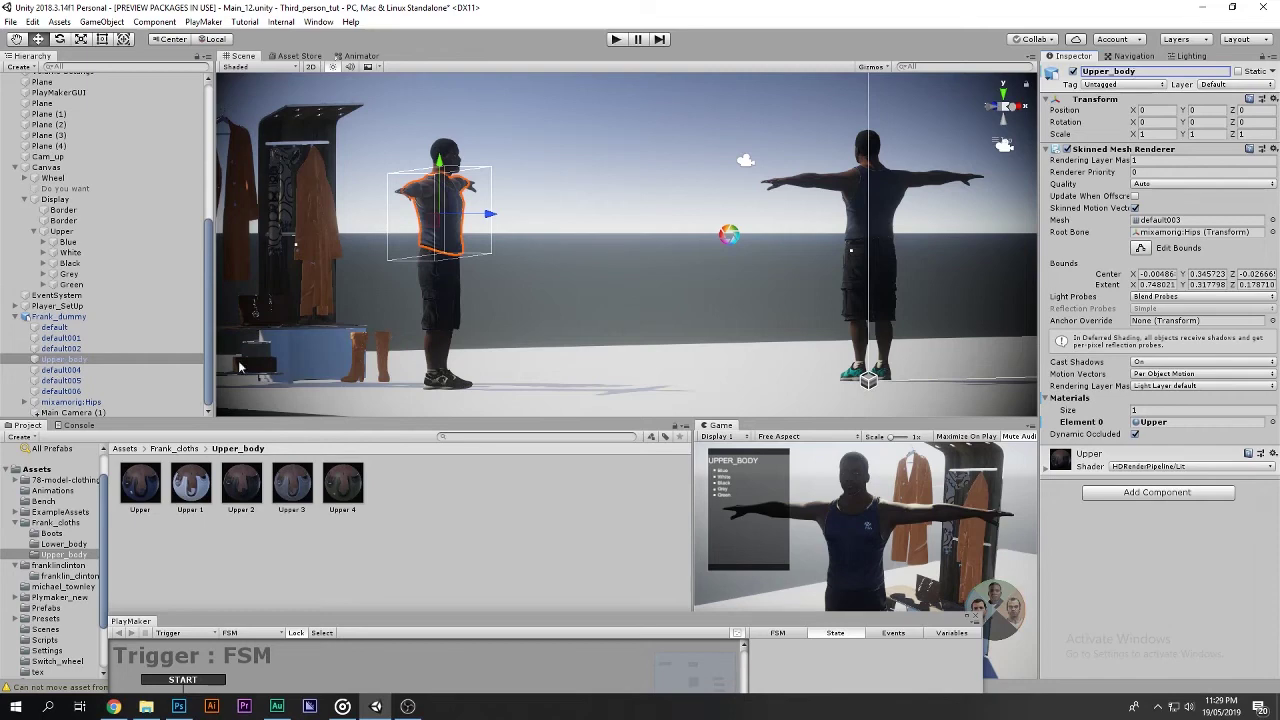
left_click_drag(131, 621, 406, 192)
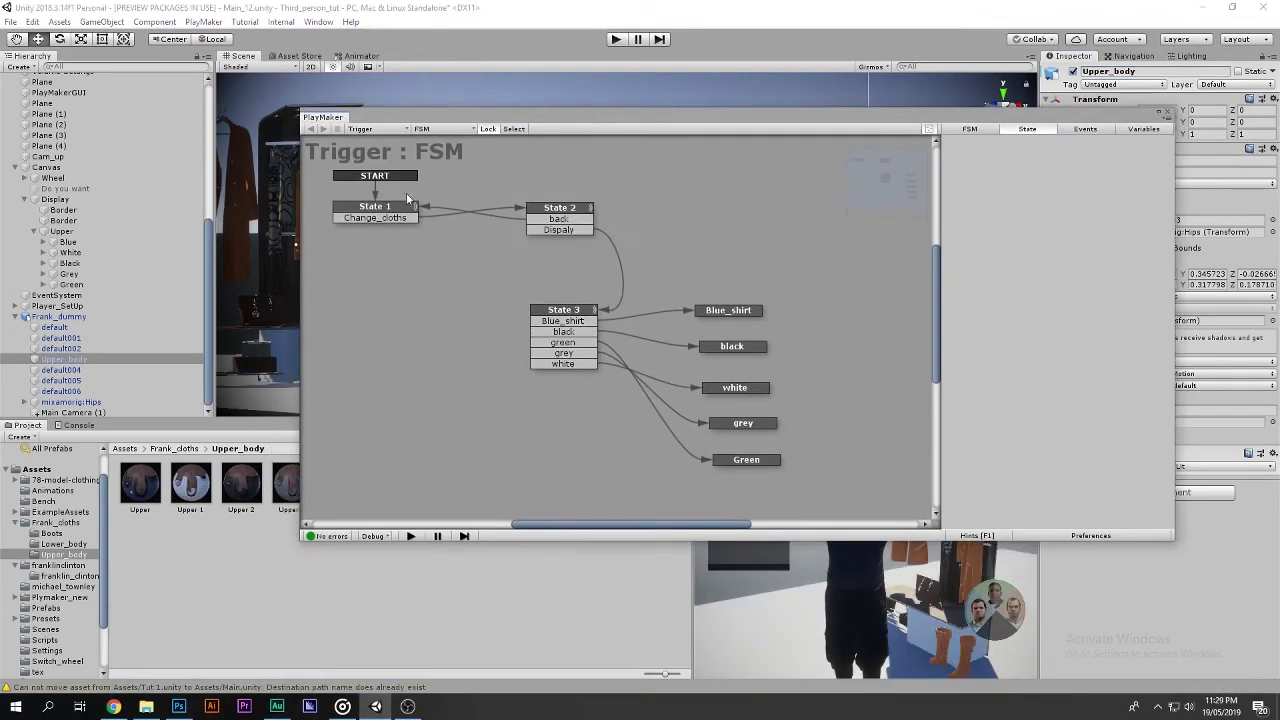
Assign Upper_body as the Set Material target in the white, grey and Green states.
left_click(744, 311)
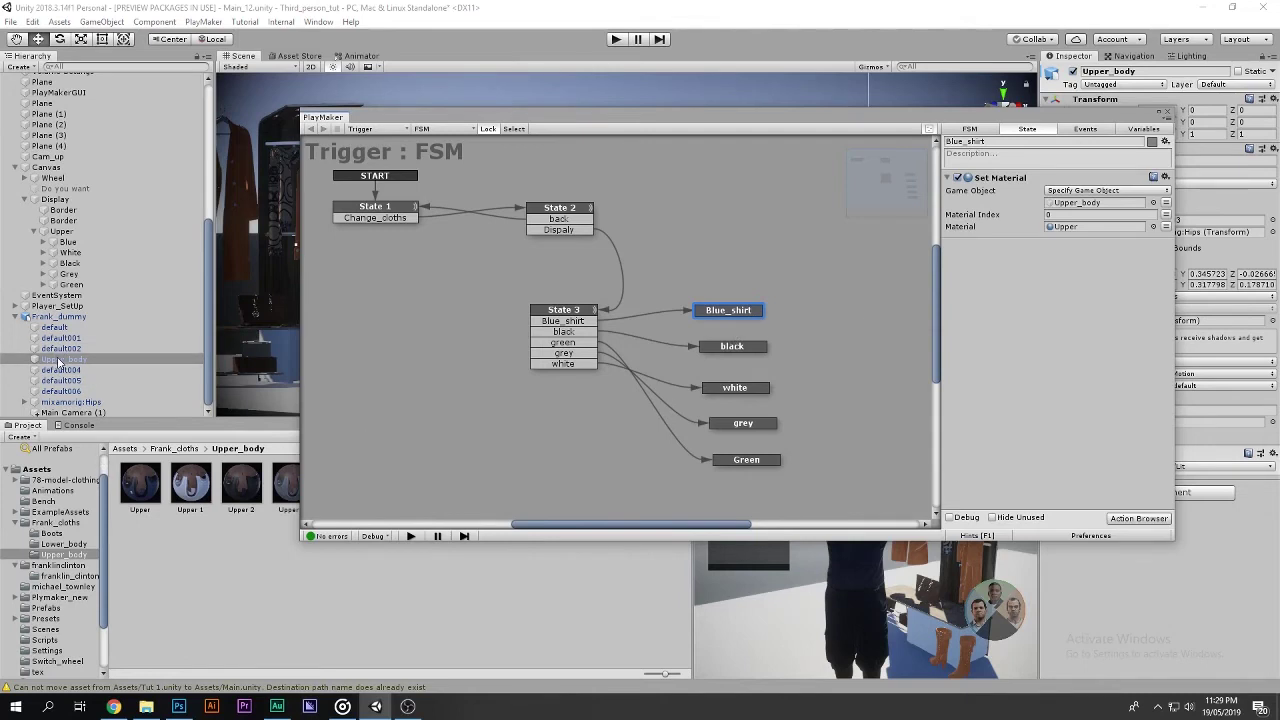
left_click(750, 345)
left_click(715, 352)
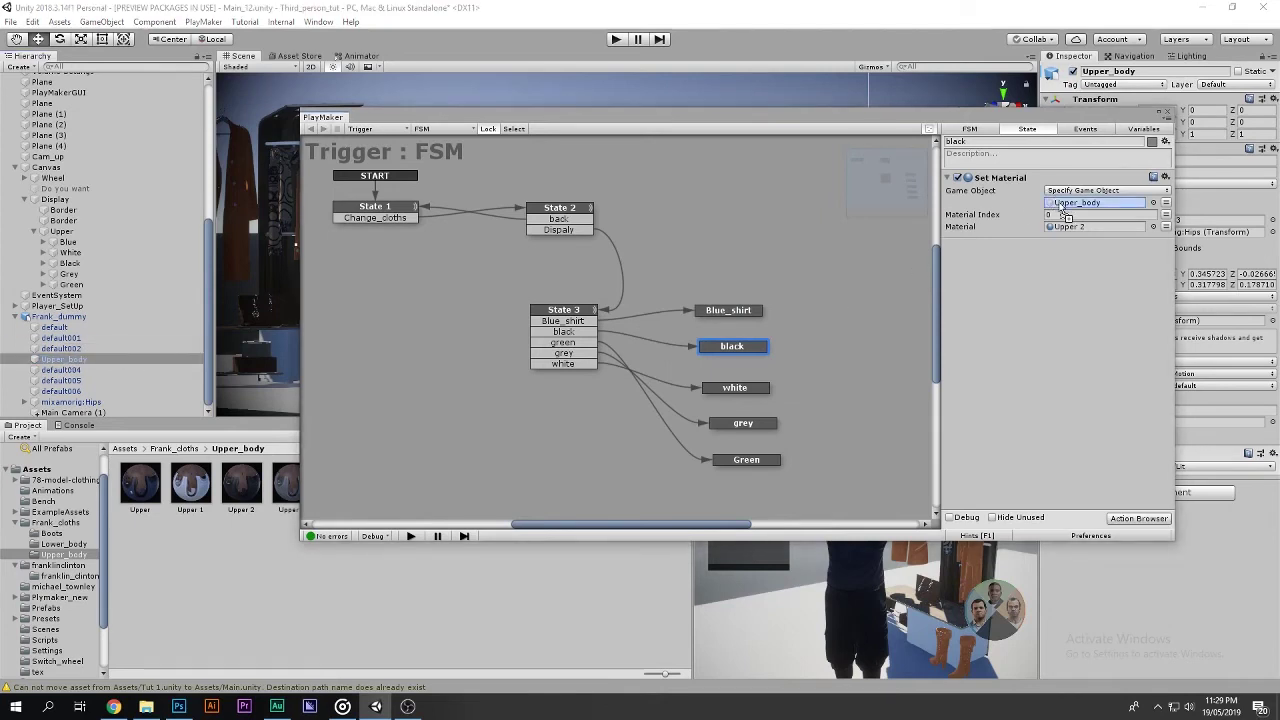
left_click(741, 389)
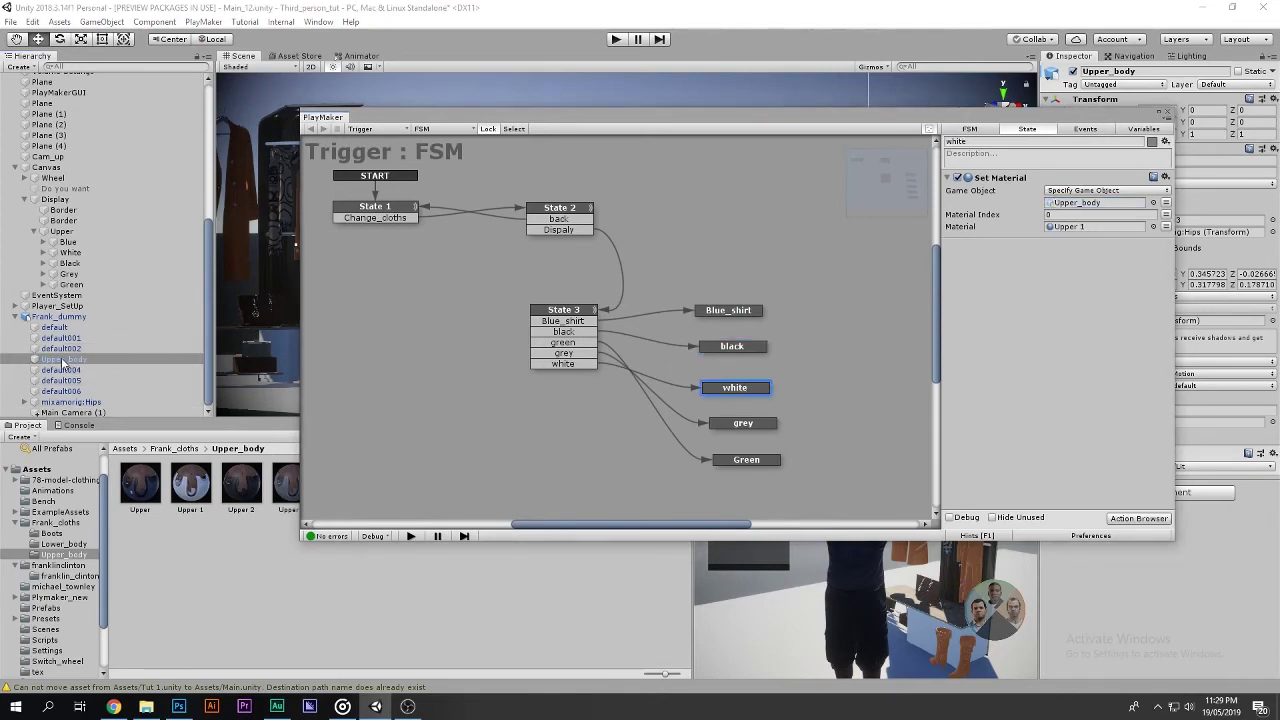
left_click_drag(1096, 202, 1097, 204)
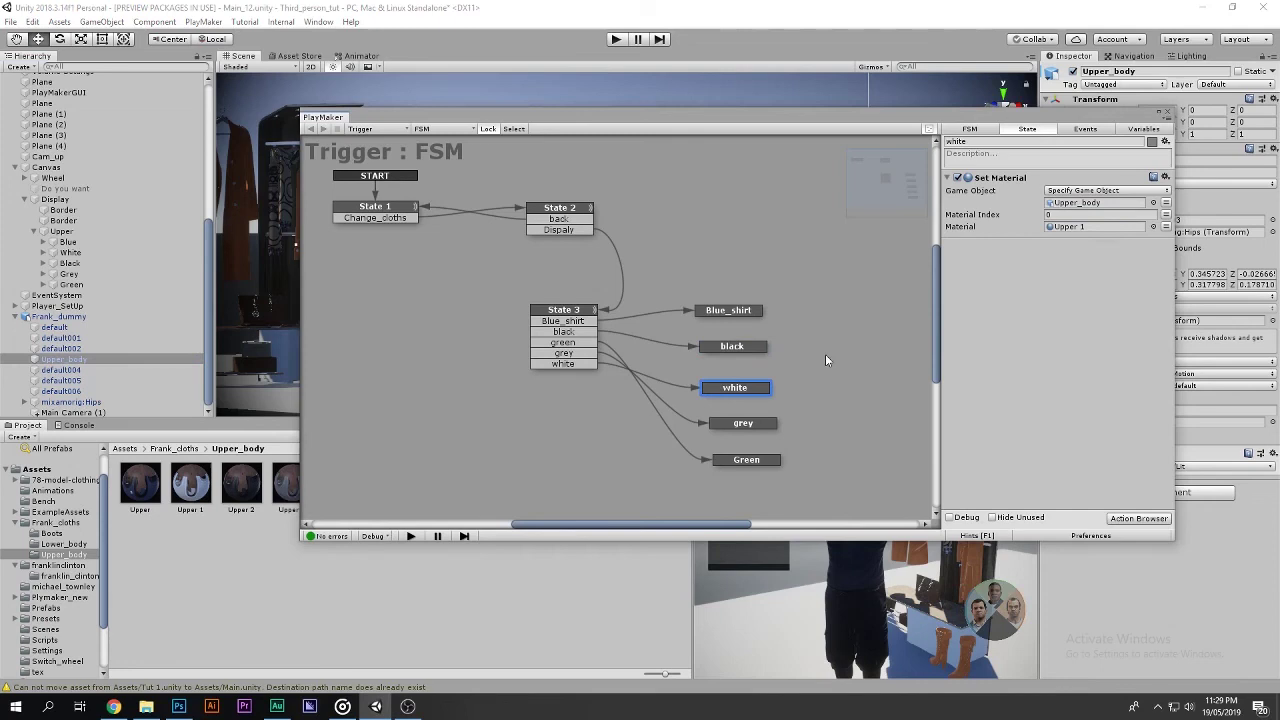
left_click(743, 423)
left_click_drag(89, 365, 1111, 206)
left_click(730, 462)
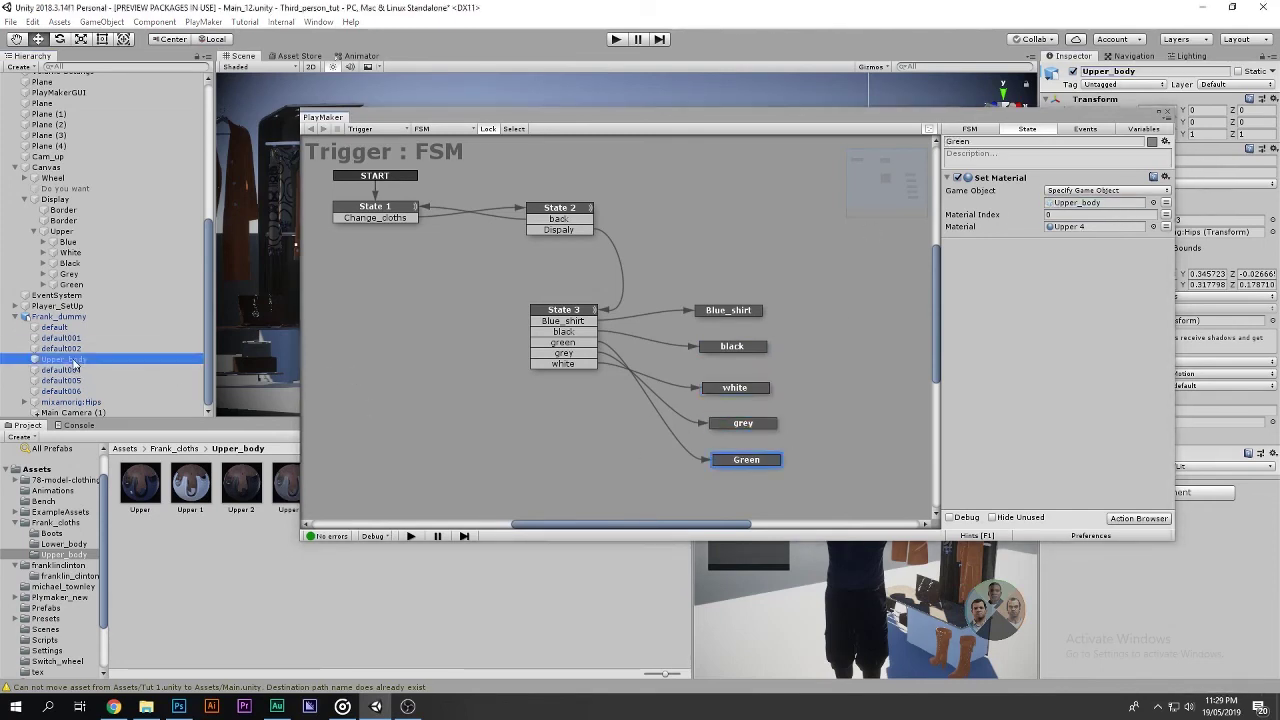
left_click_drag(64, 359, 1098, 203)
left_click(1163, 114)
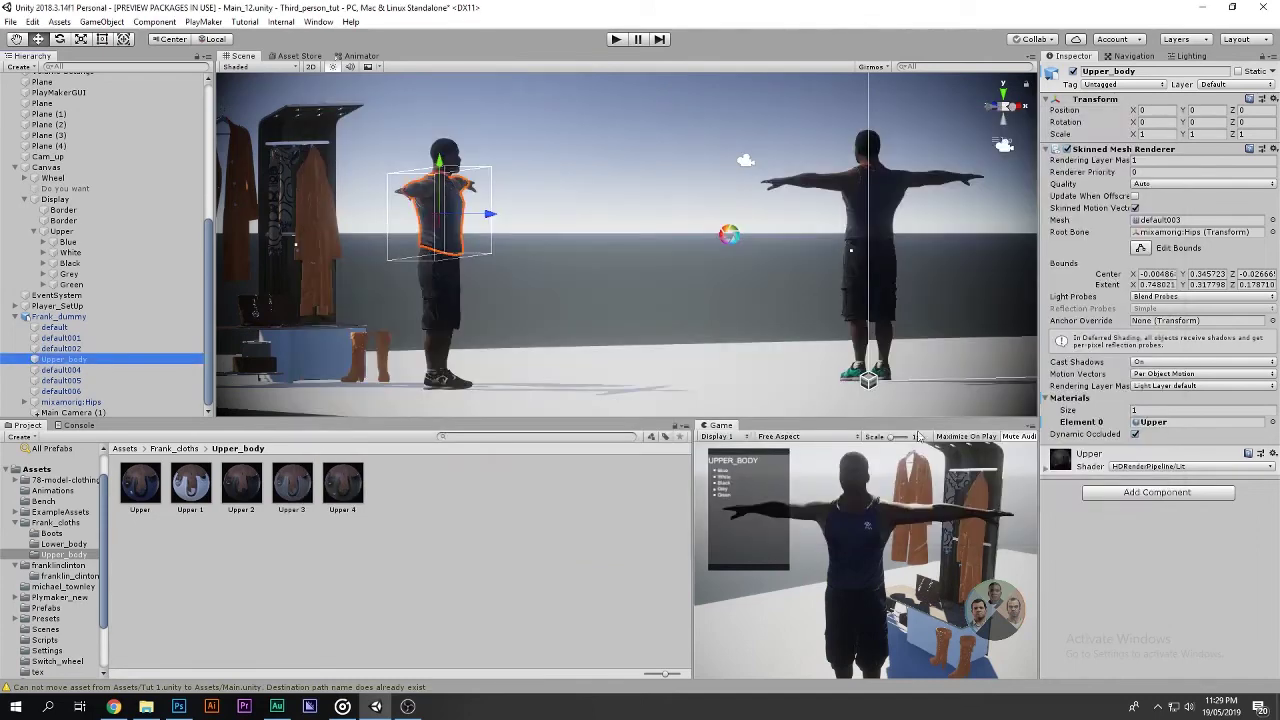
Play-test the game, walking the character and choosing Black from the shirt menu.
left_click(615, 39)
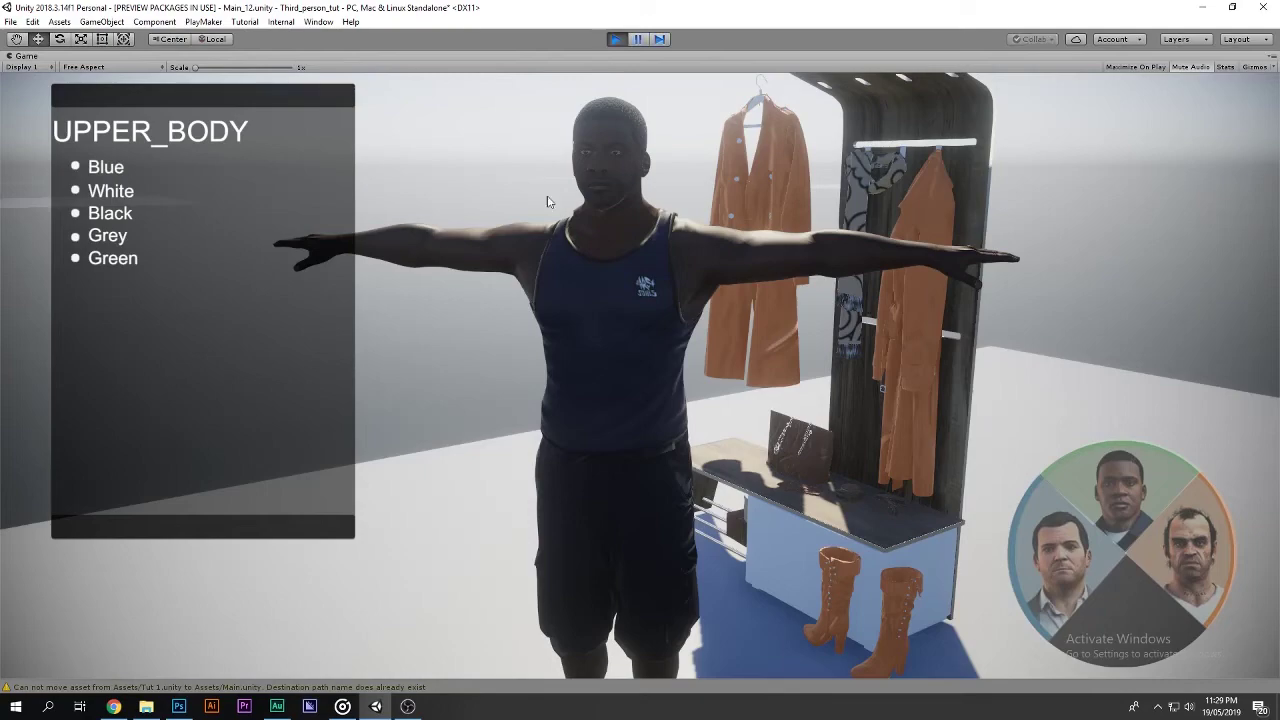
key("w")
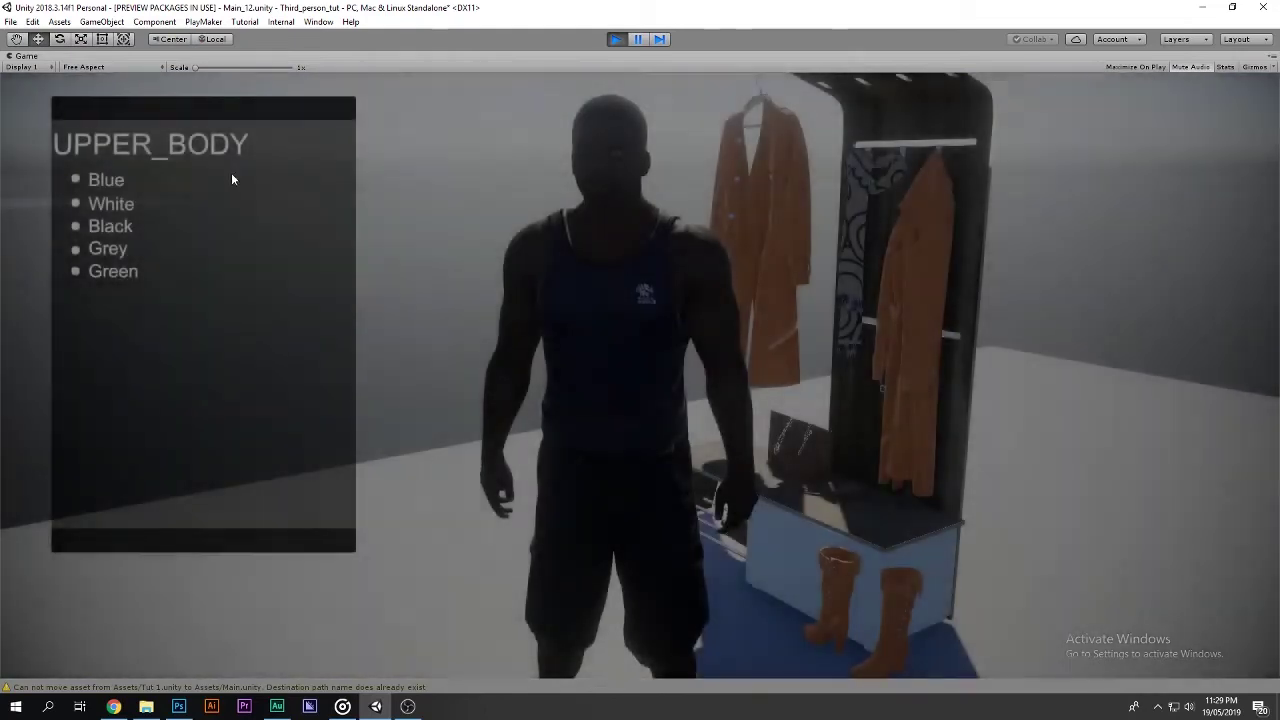
left_click(112, 228)
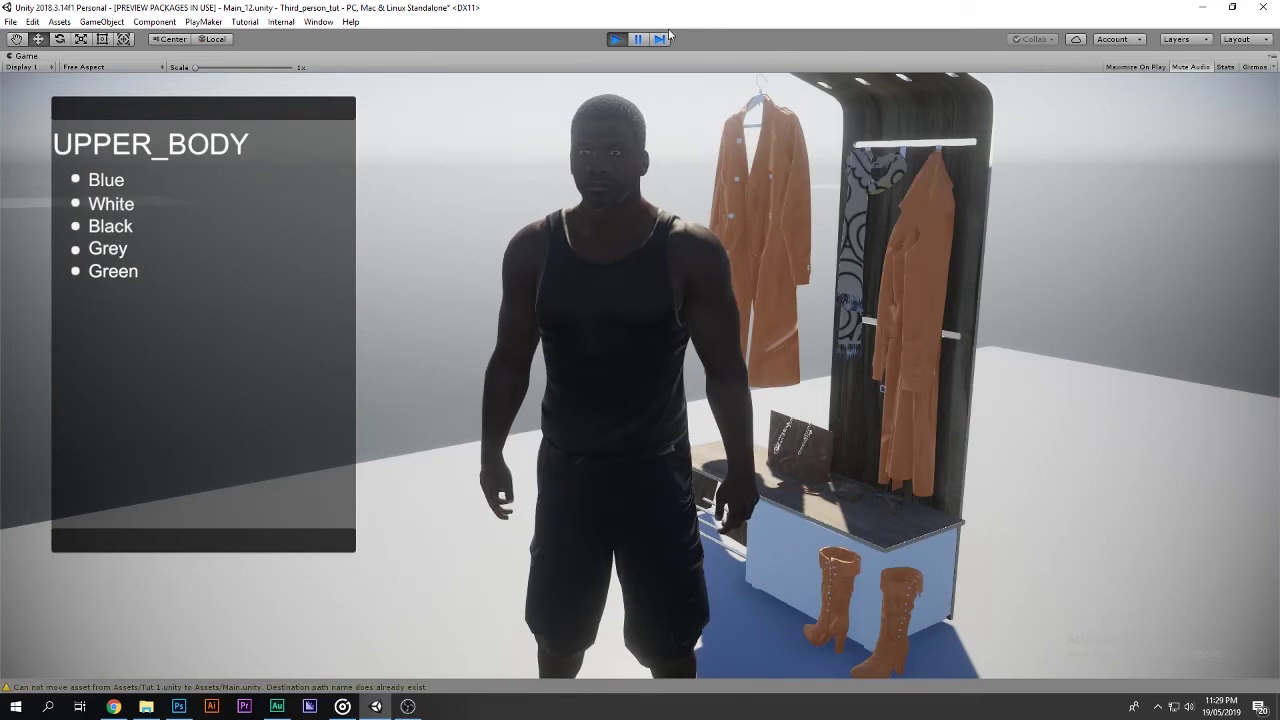
left_click(615, 38)
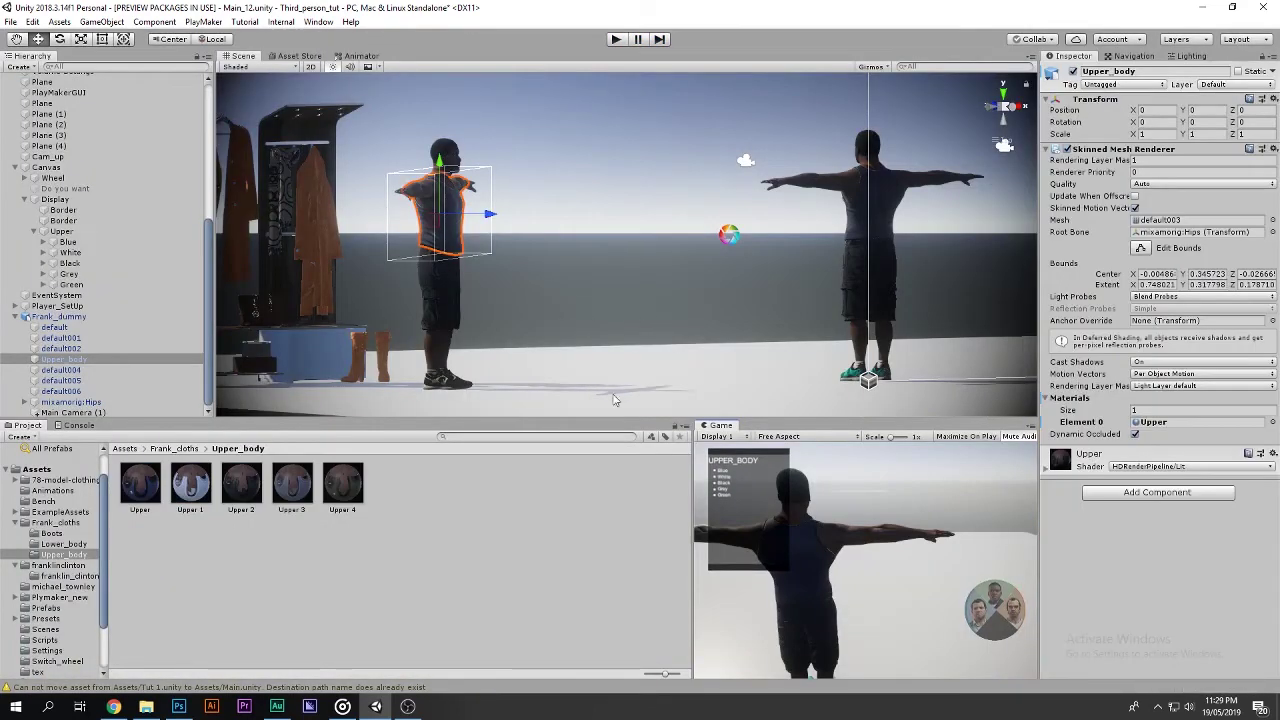
Select the Trigger object and open its FSM graph on the Blue_shirt state.
left_click(60, 316)
scroll(88, 300, "up", 5)
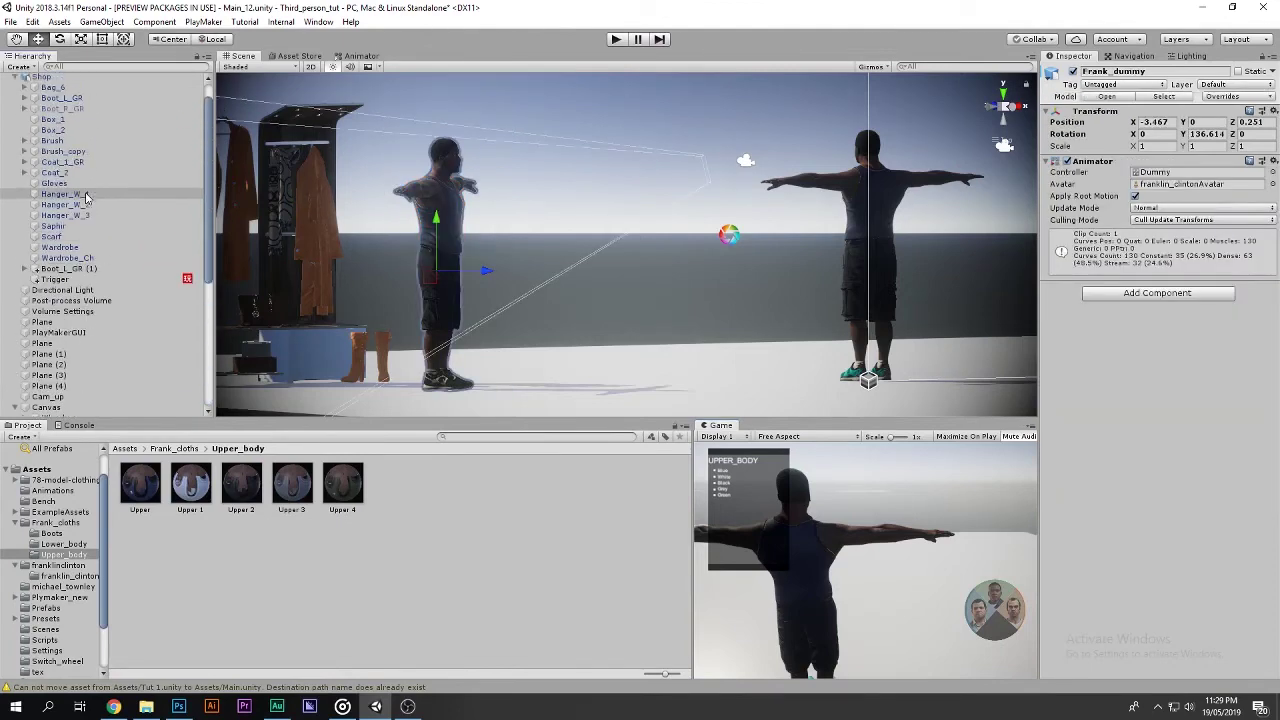
scroll(86, 290, "up", 5)
left_click(58, 302)
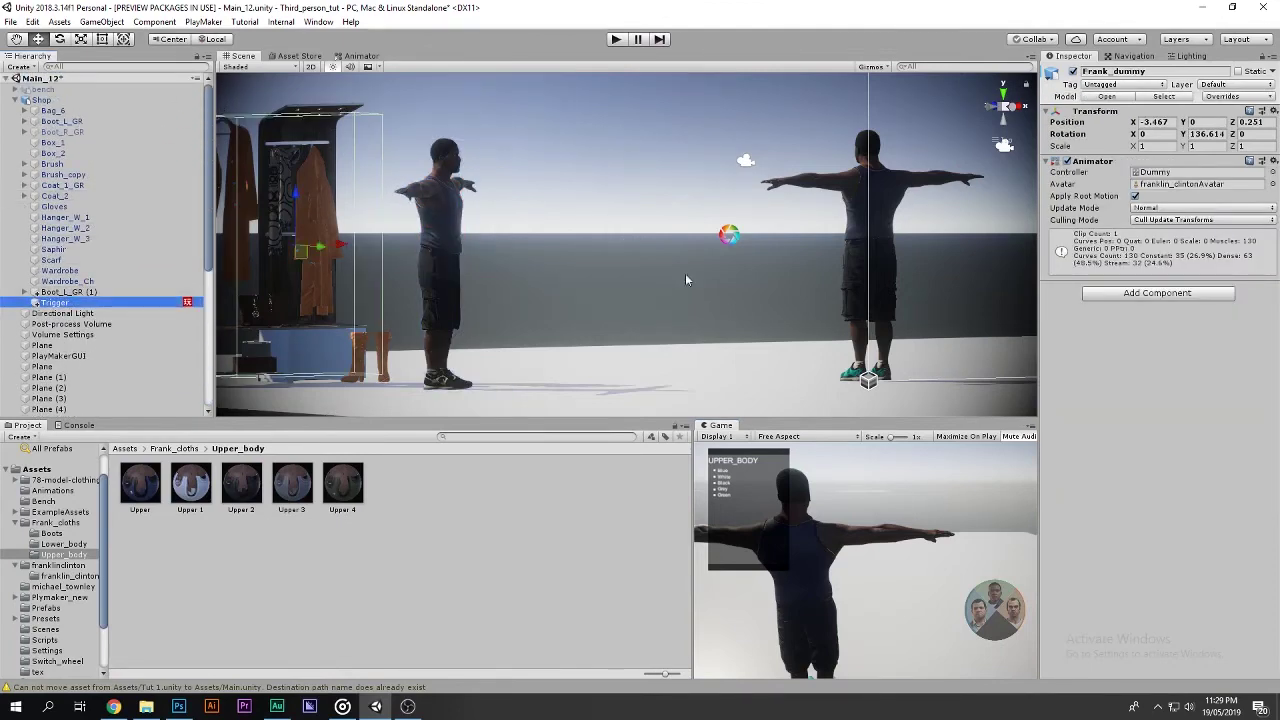
left_click(1262, 244)
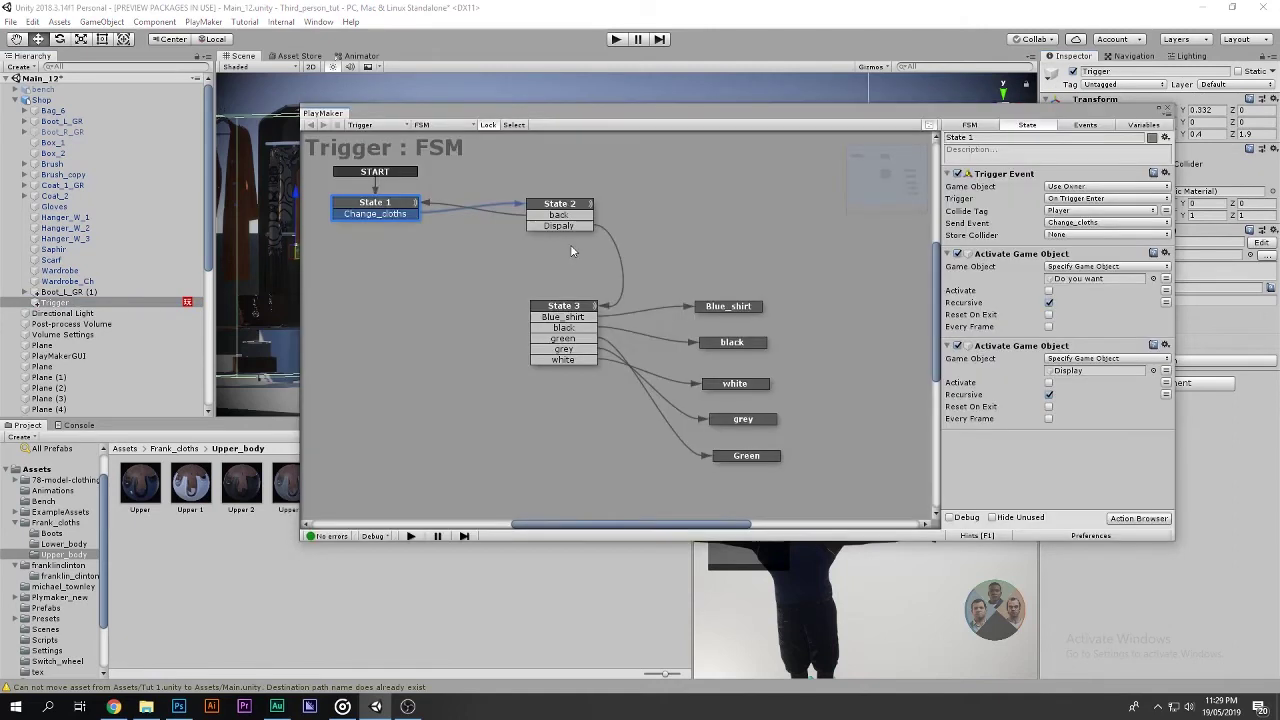
left_click(745, 308)
Duplicate Blue_shirt's Set Material action, expand Player_SetUp, then delete the duplicate.
left_click(1013, 175)
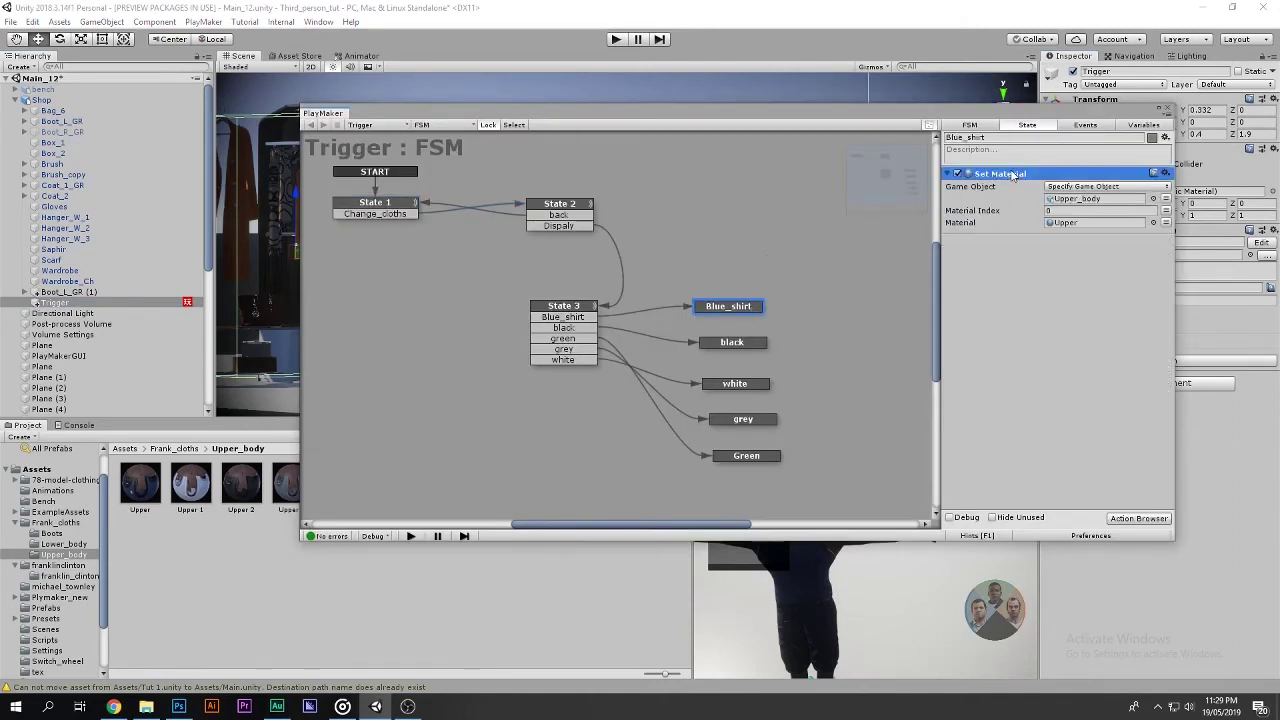
key("ctrl+d")
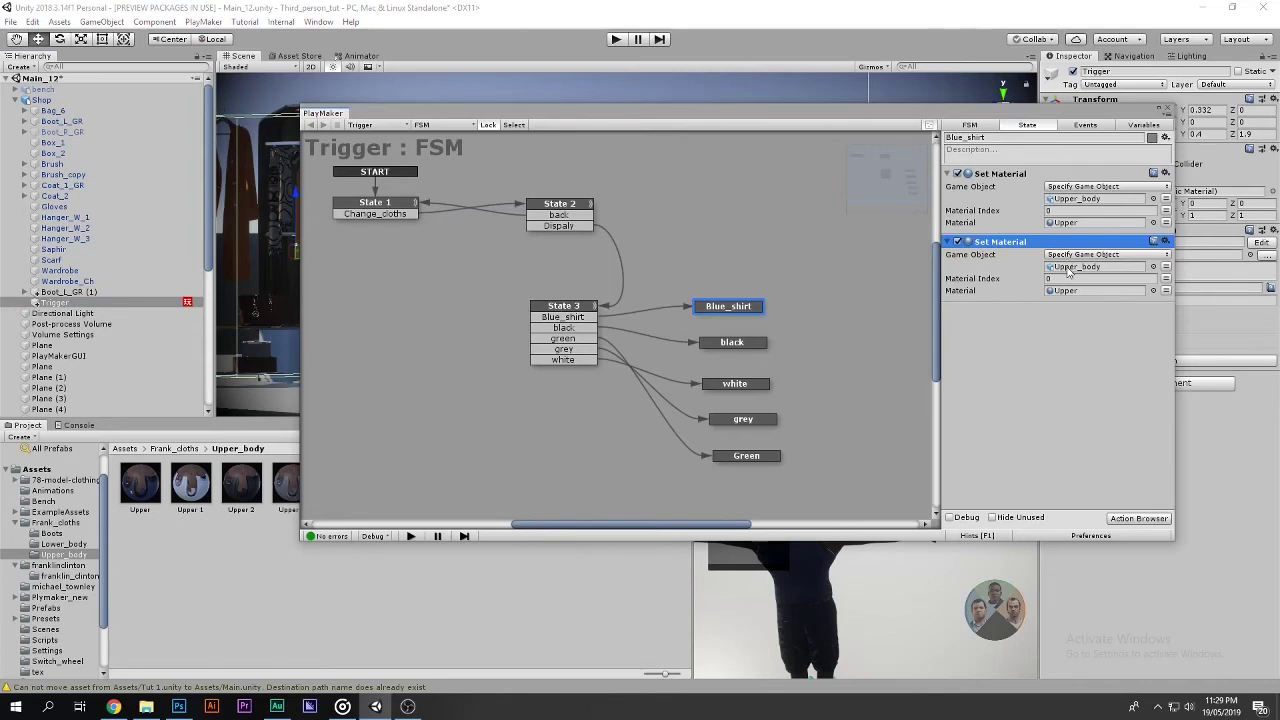
scroll(100, 343, "down", 5)
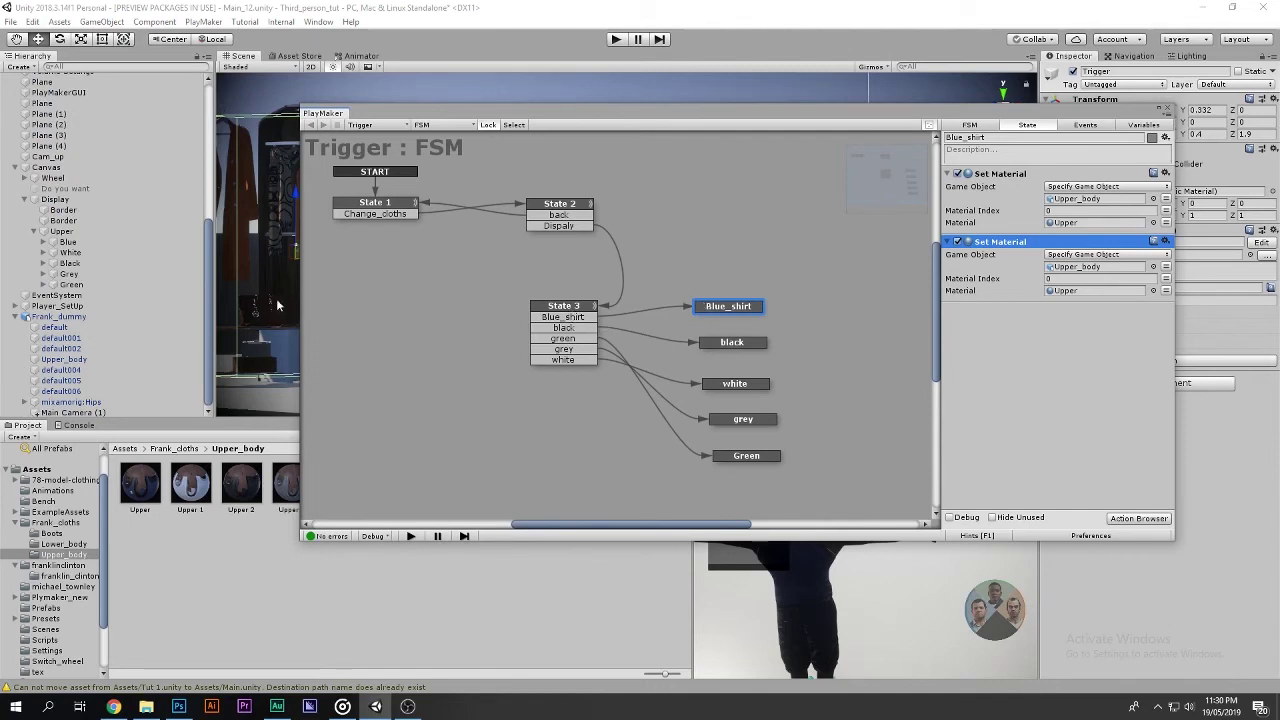
scroll(18, 200, "up", 2)
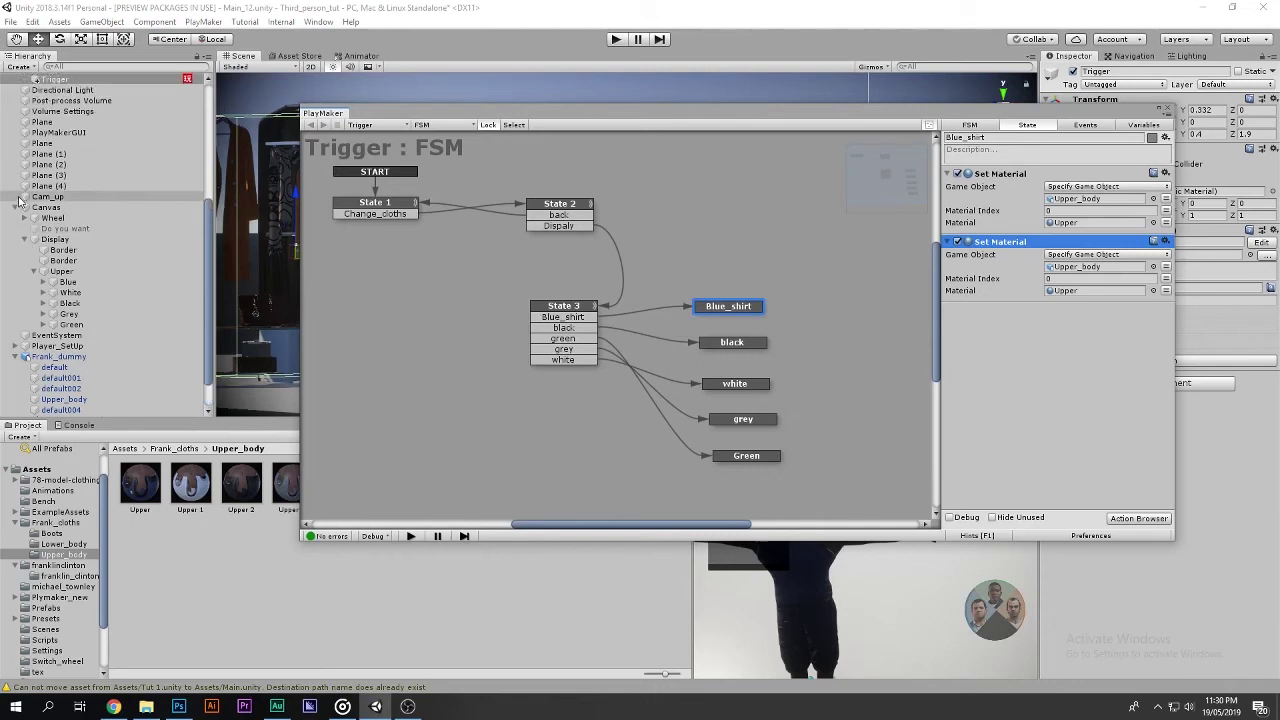
left_click(25, 346)
scroll(31, 335, "down", 2)
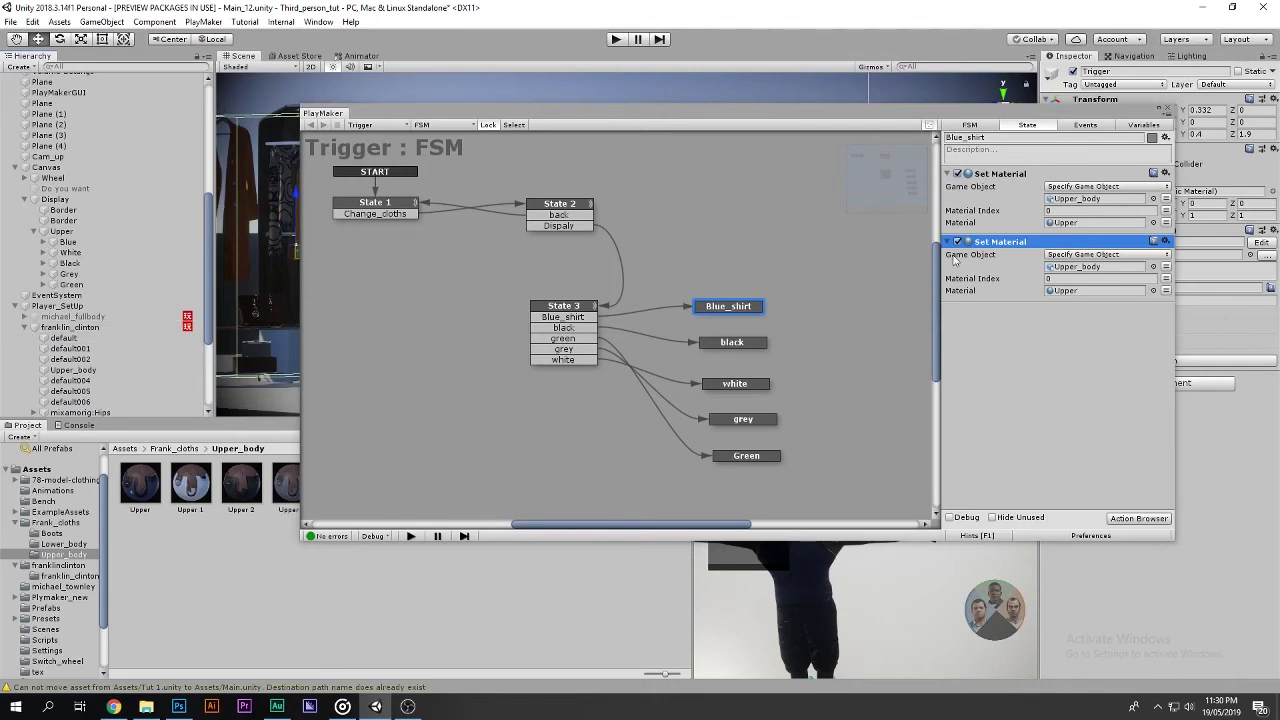
key("Delete")
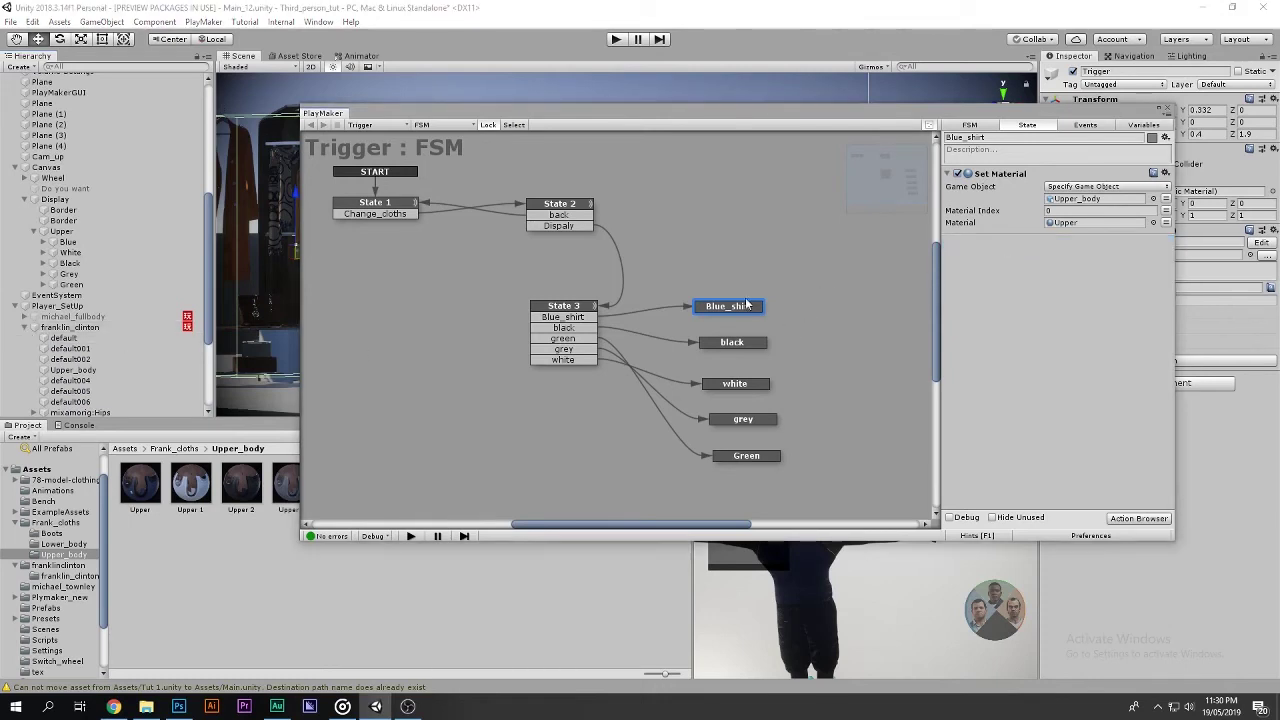
double_click(1033, 311)
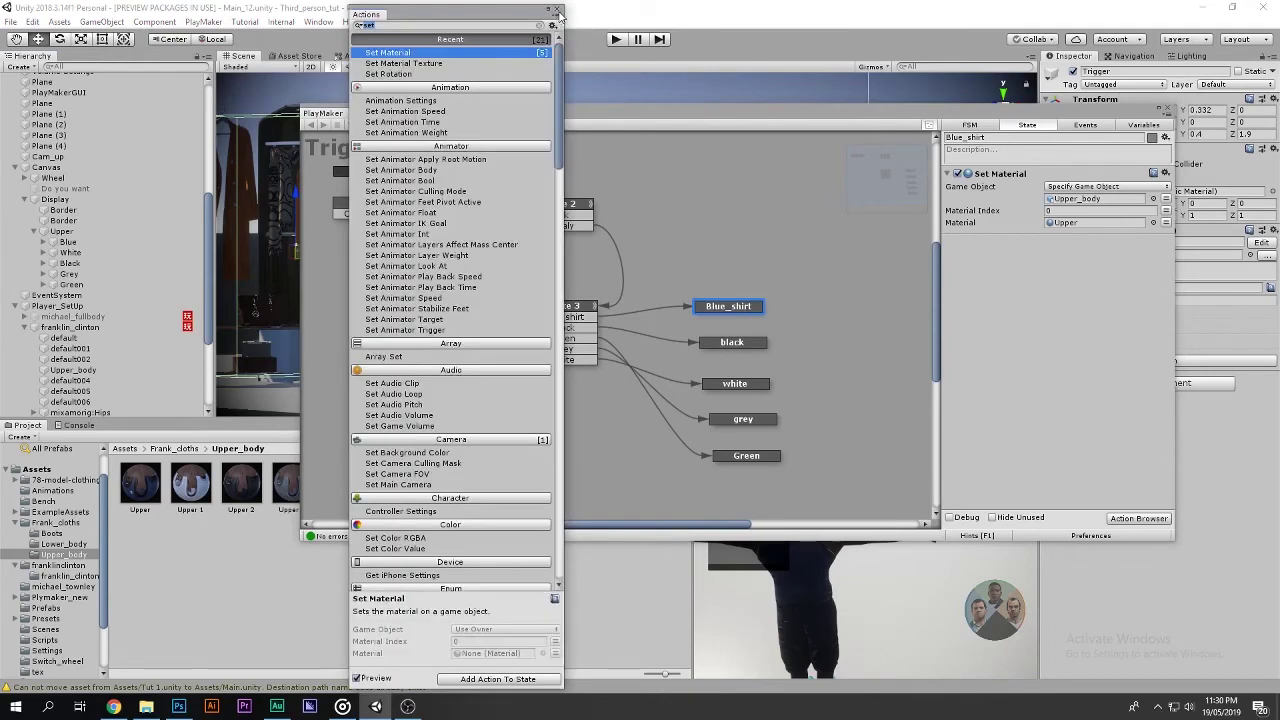
Add a Next Frame Event sending FINISHED to Blue_shirt and link FINISHED back to State 3.
type("next")
key("Return")
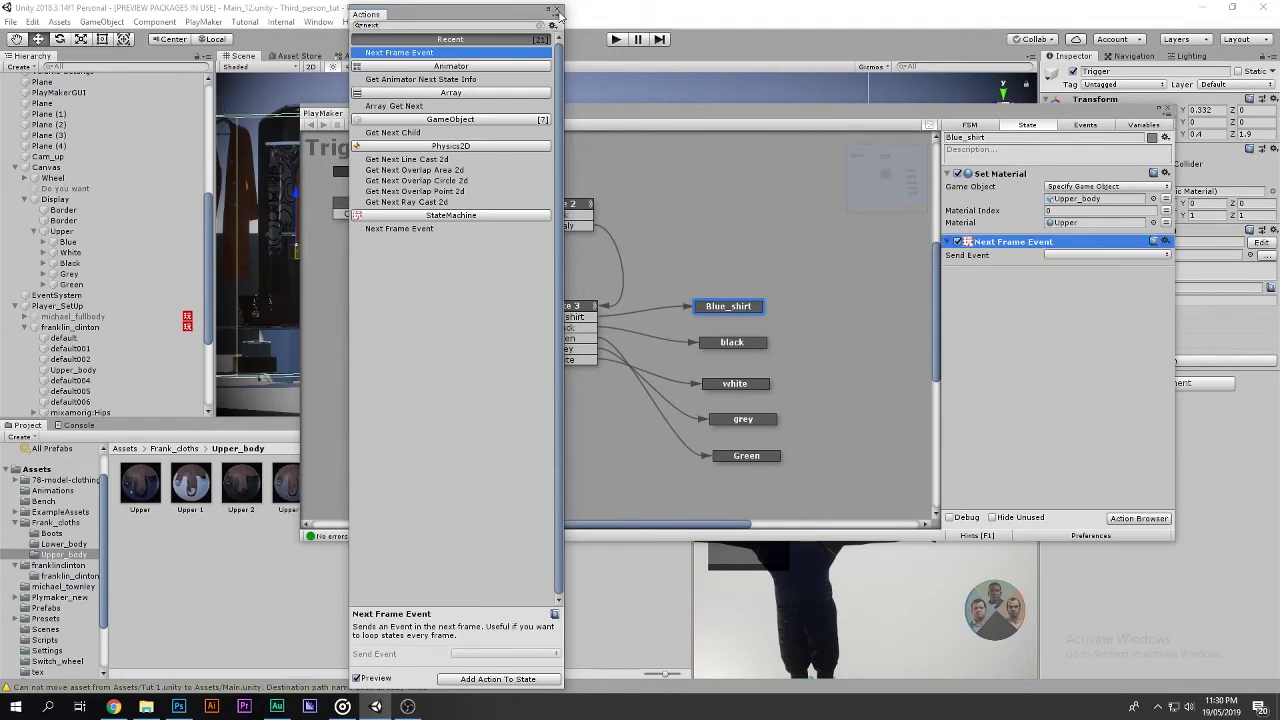
left_click(1067, 259)
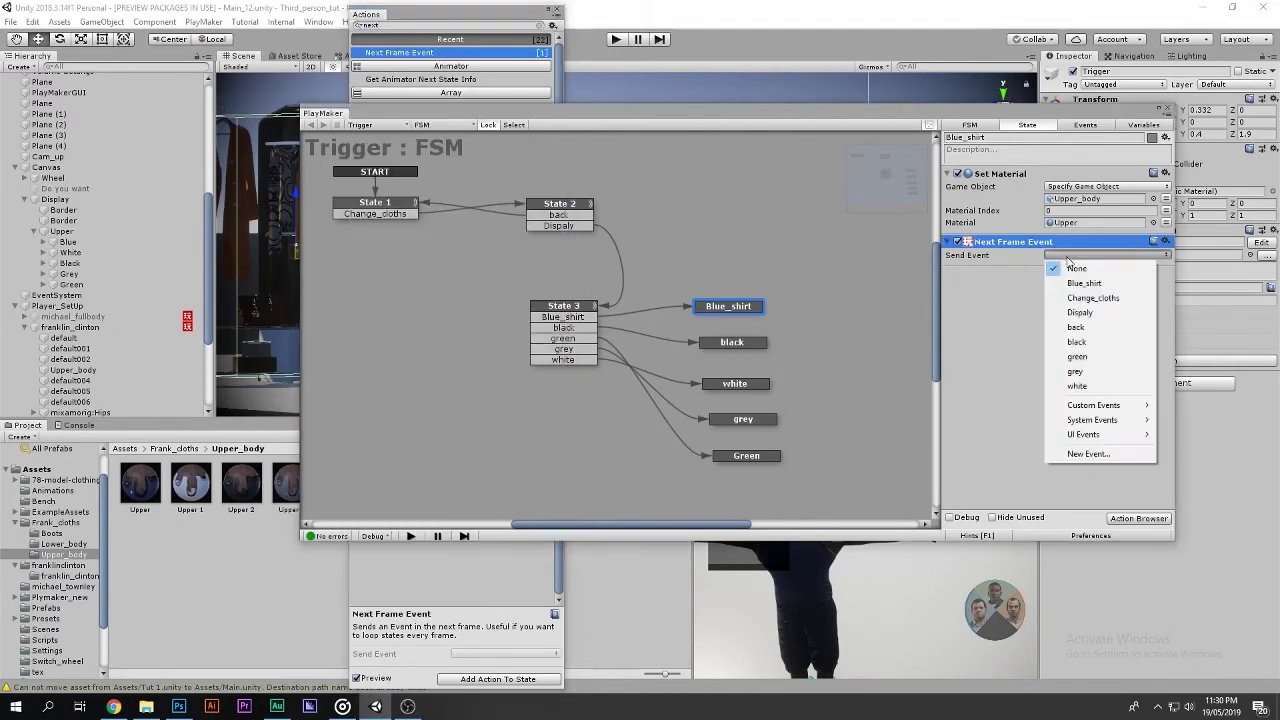
left_click(1077, 386)
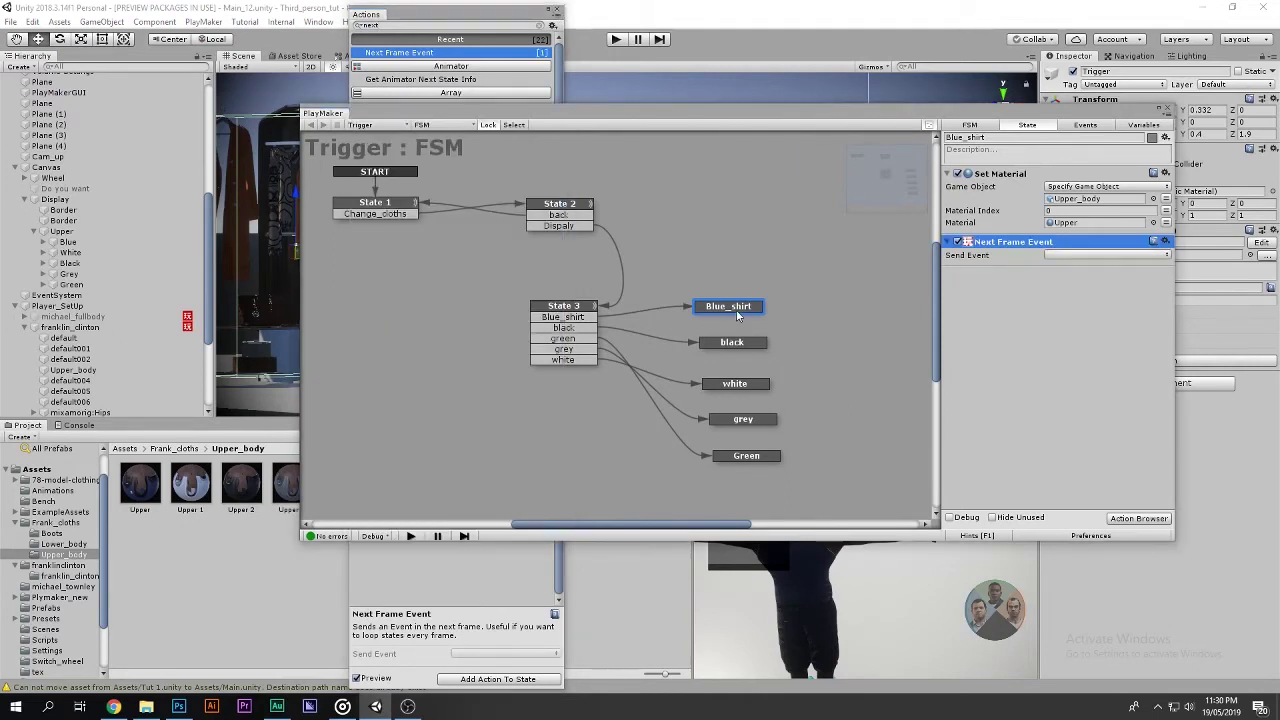
left_click(1063, 255)
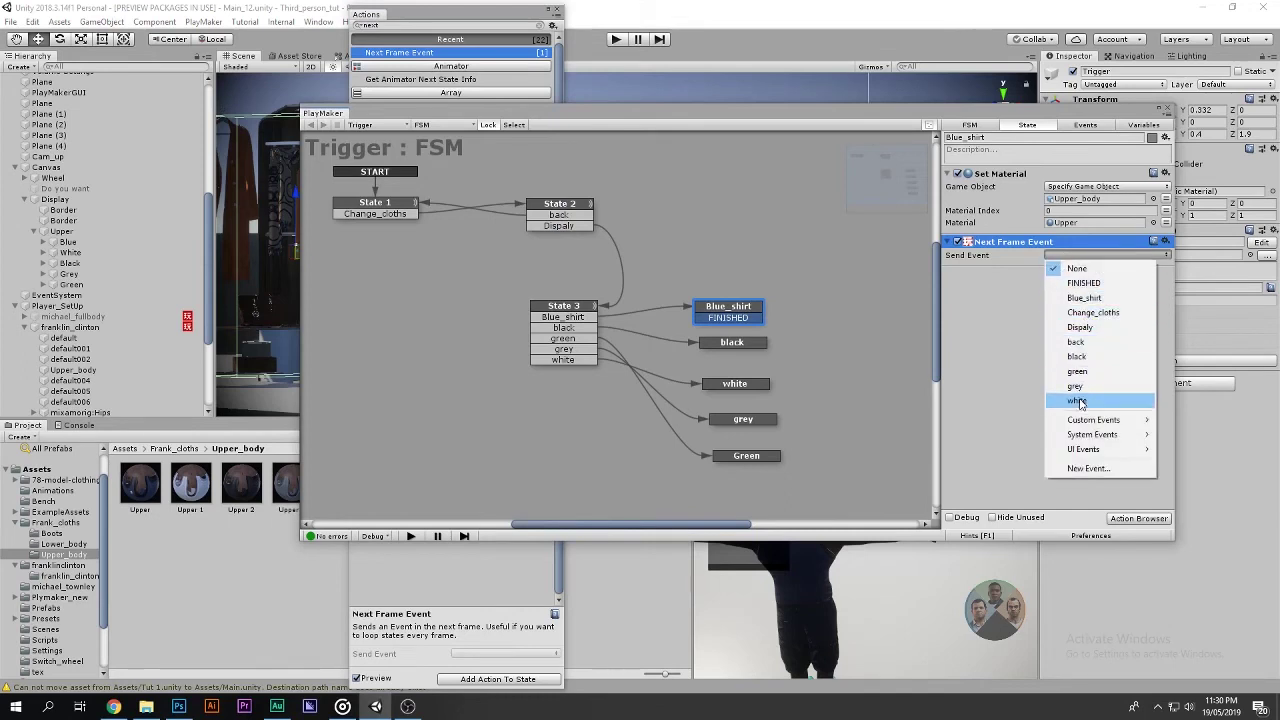
left_click(1083, 283)
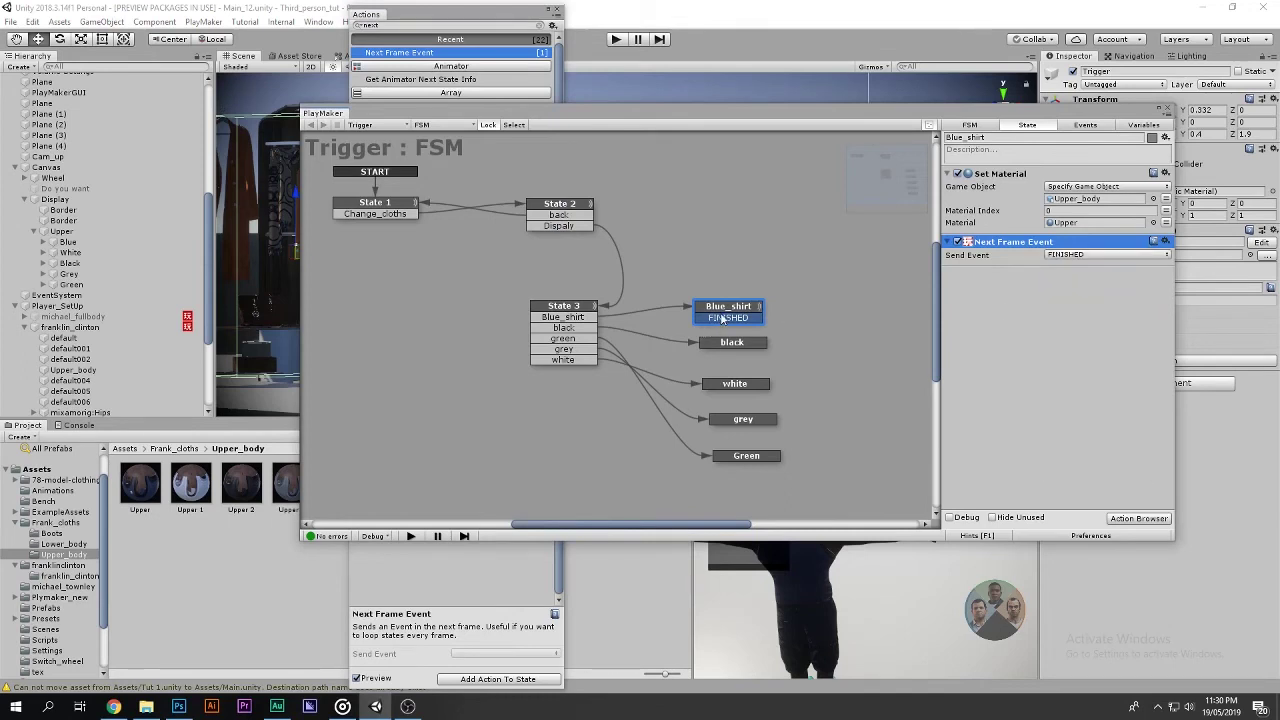
left_click_drag(722, 318, 602, 316)
Give the black, white, grey and Green states their FINISHED events as well.
left_click(729, 344)
left_click(729, 318)
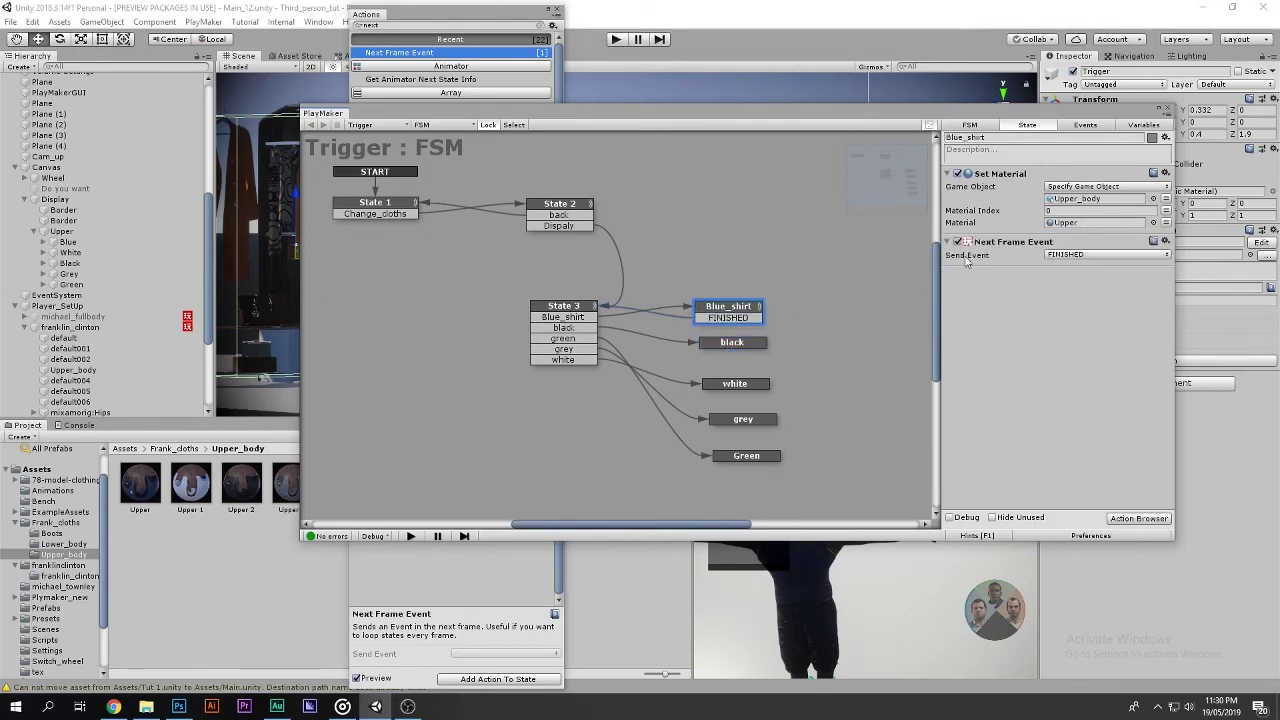
left_click(1005, 243)
left_click(740, 341)
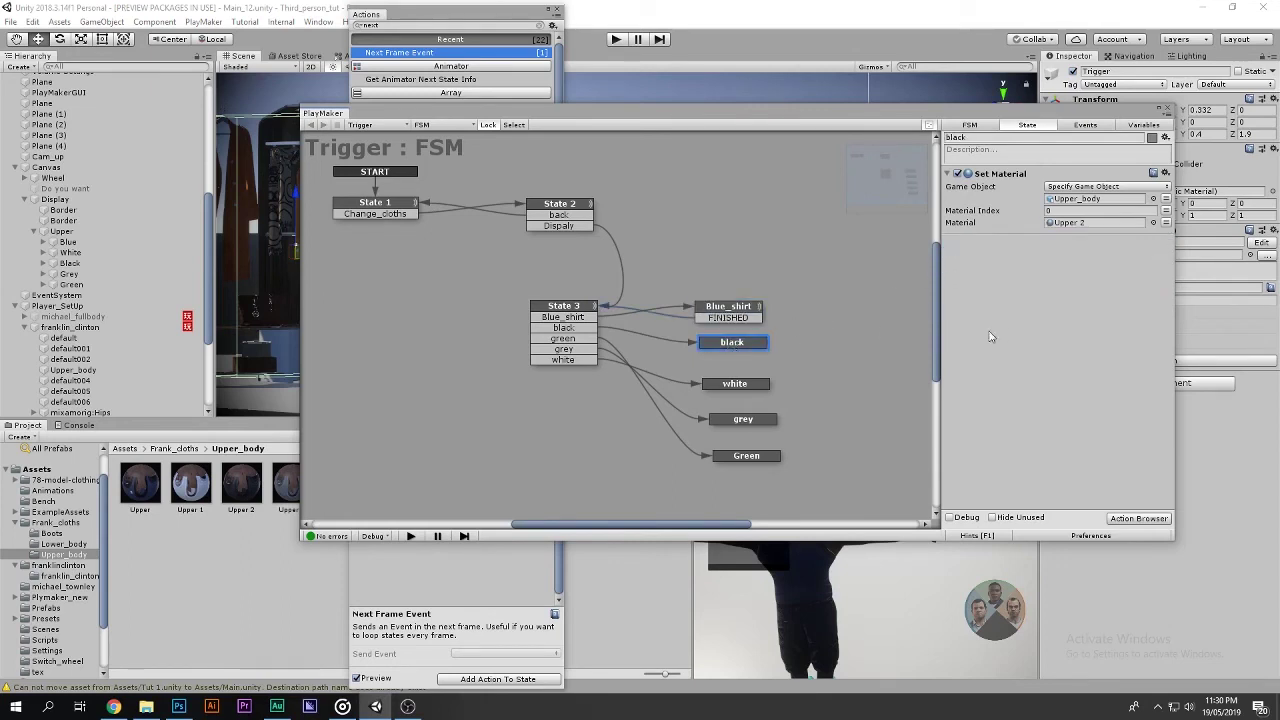
left_click(740, 384)
left_click(750, 457)
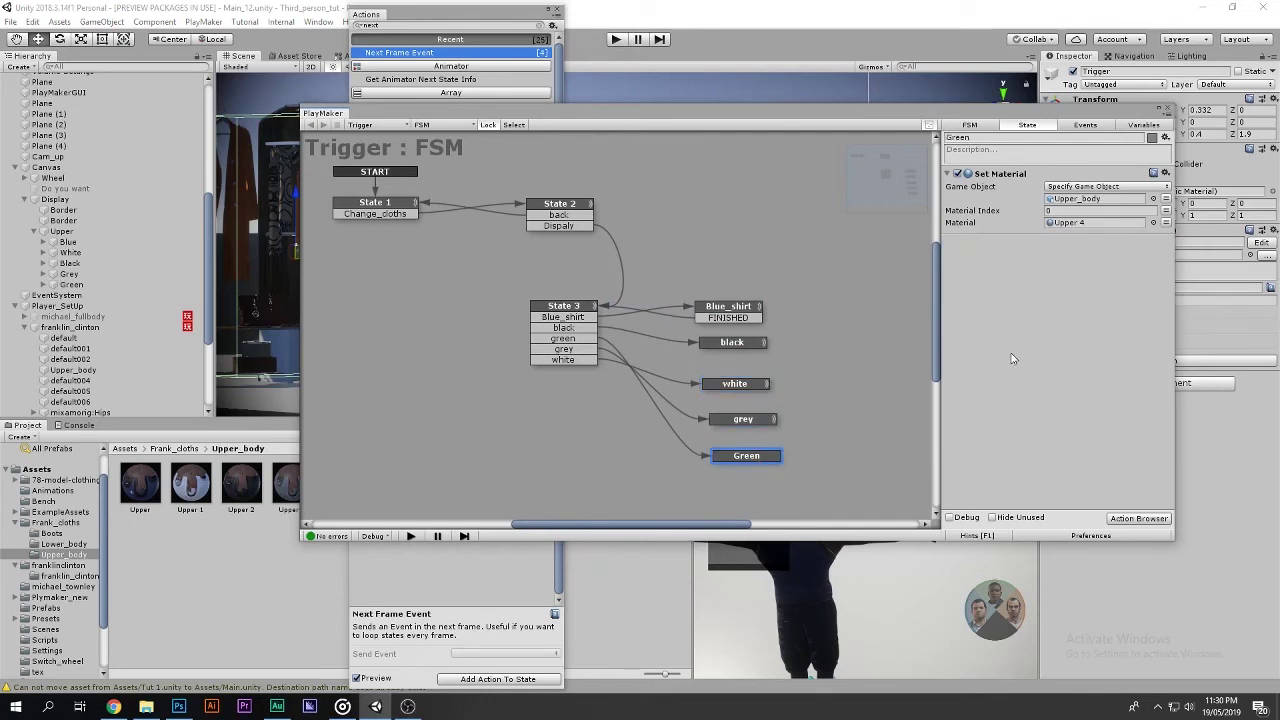
left_click(741, 342)
left_click(741, 384)
left_click(741, 421)
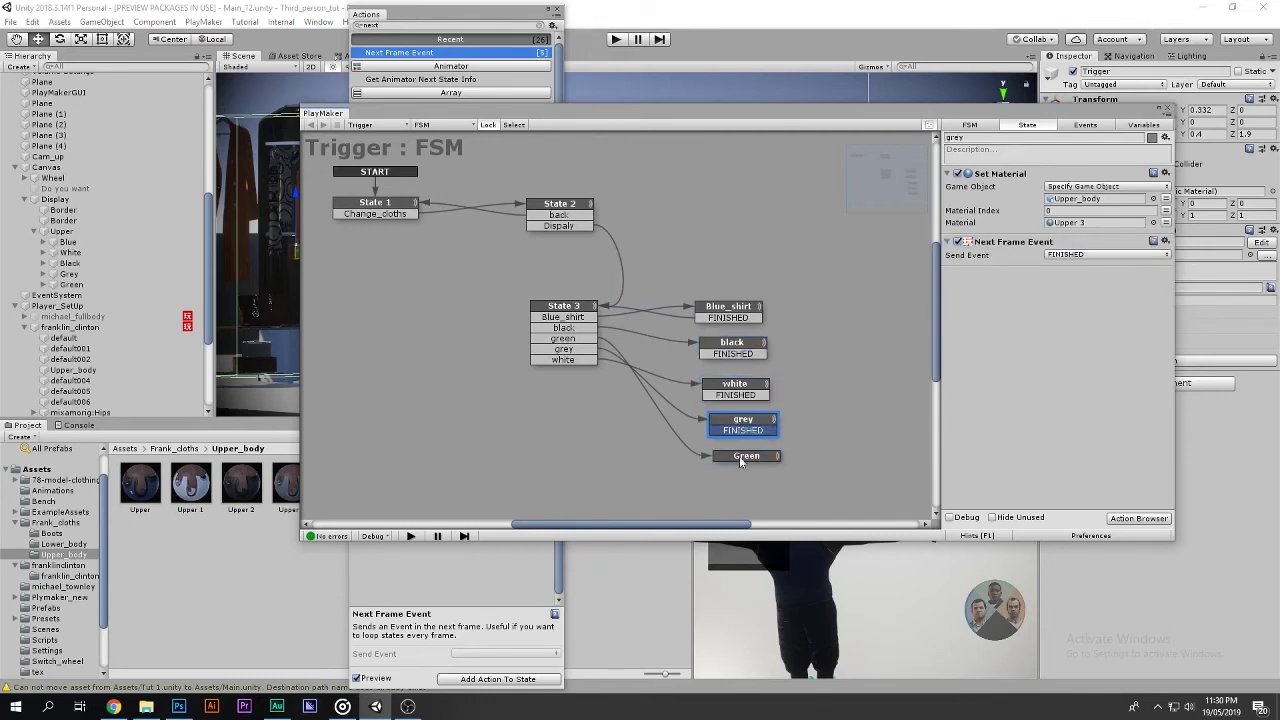
left_click(741, 458)
Check that grey and Green set Upper_body's material to Upper 3 and Upper 4.
left_click(741, 355)
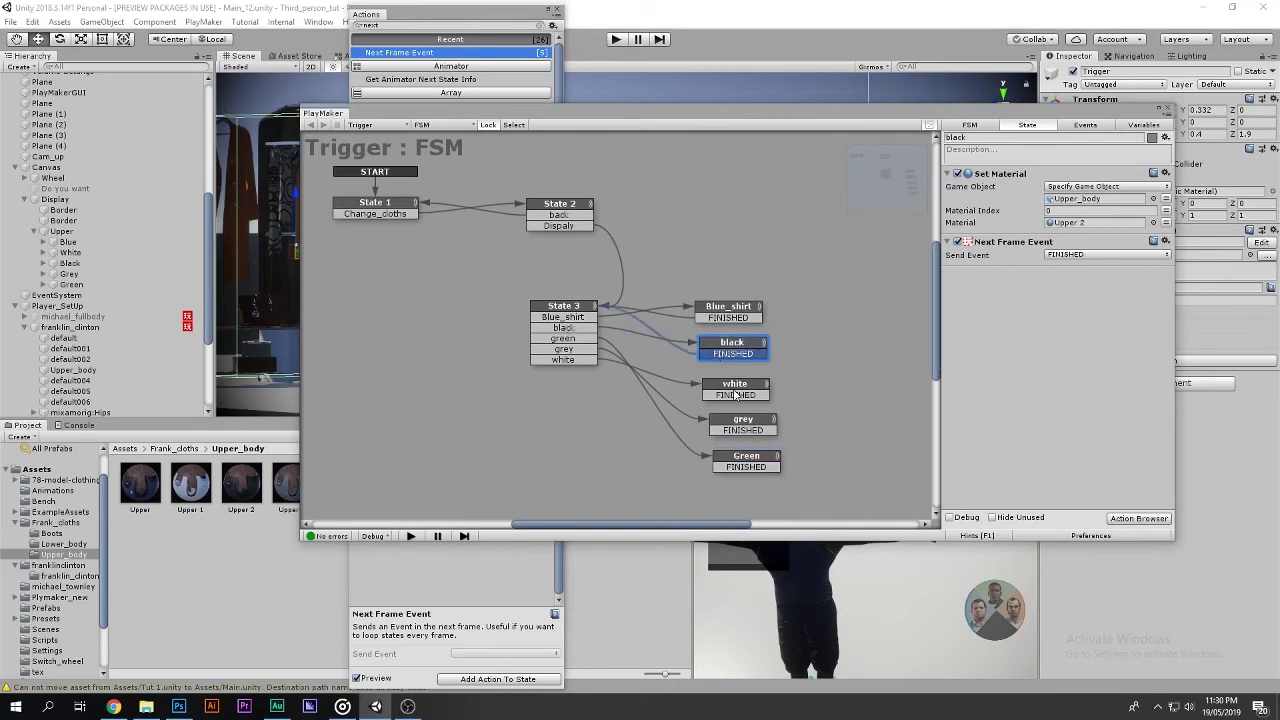
left_click(735, 392)
left_click(735, 428)
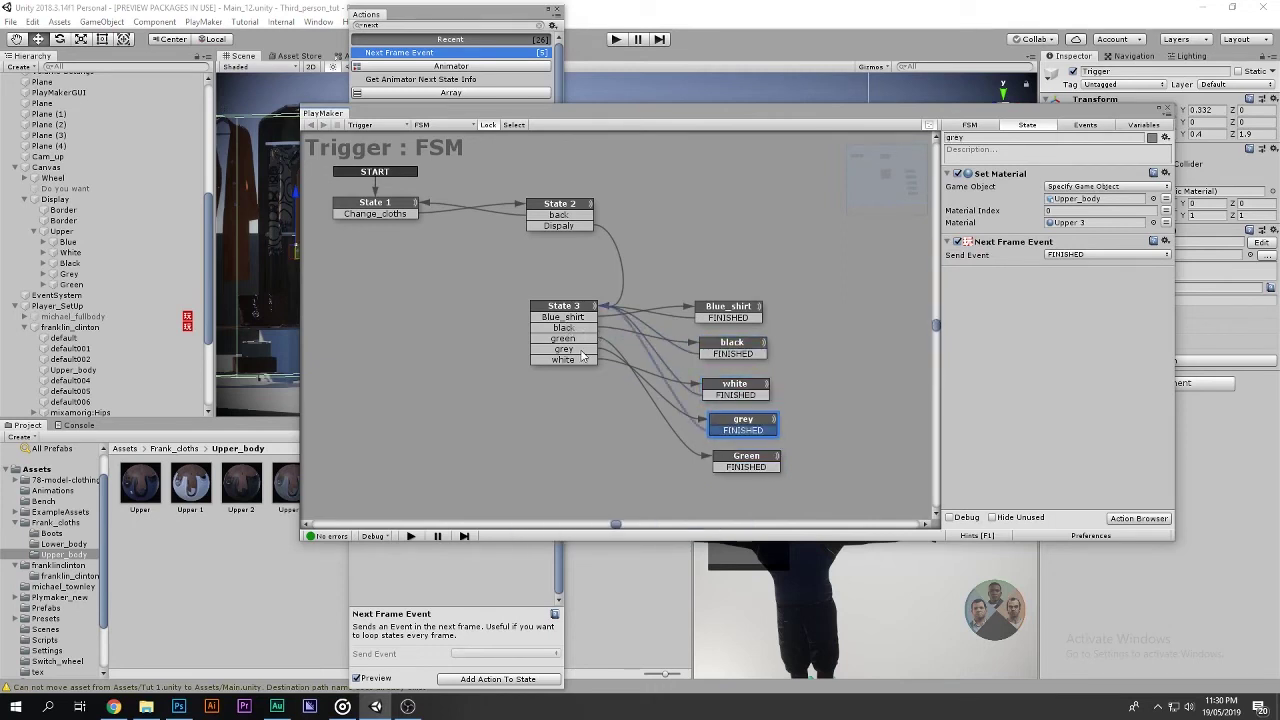
left_click(745, 460)
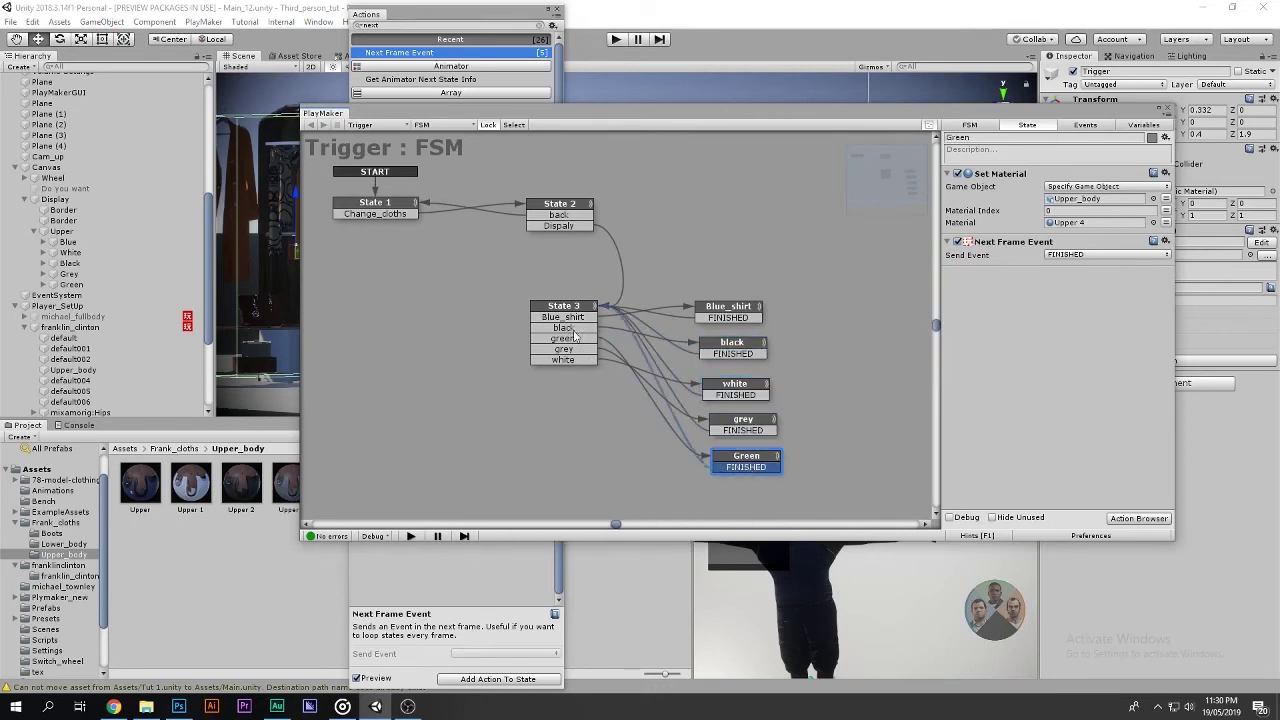
left_click(1167, 109)
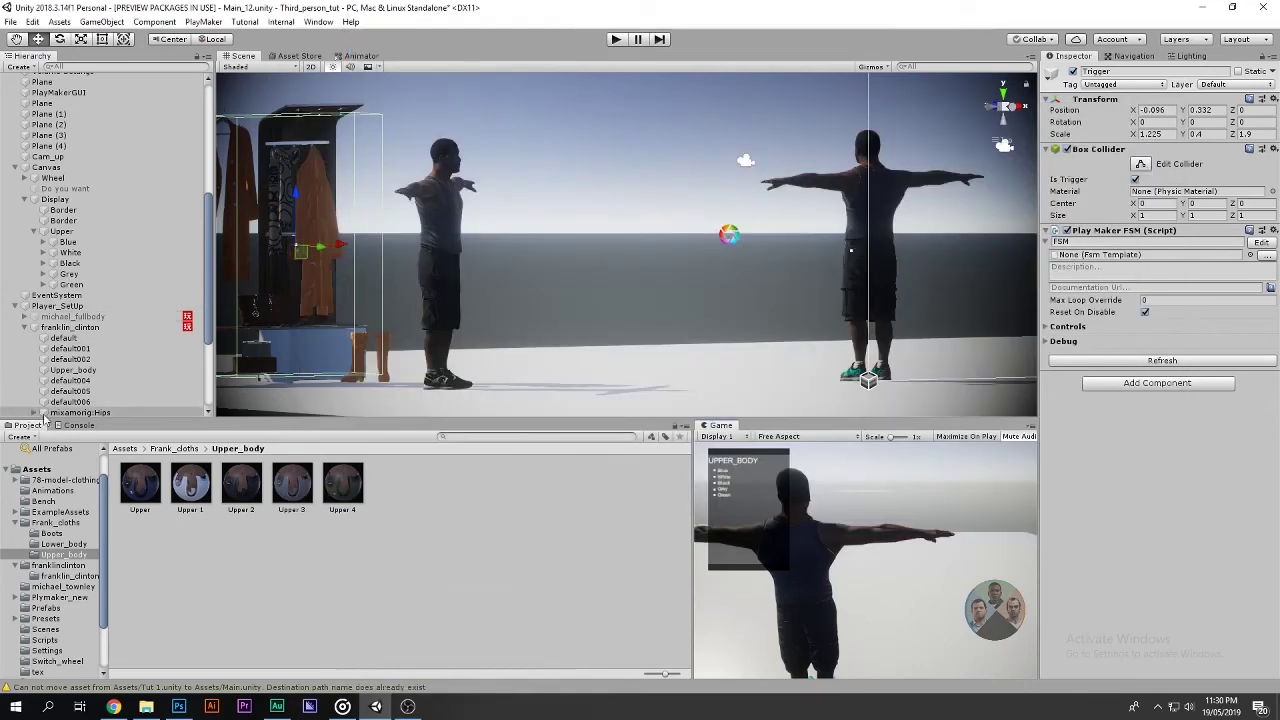
Play-test the wardrobe menu with F, switching the tank top to White, Black, Grey and Green.
scroll(104, 330, "down", 5)
left_click(104, 317)
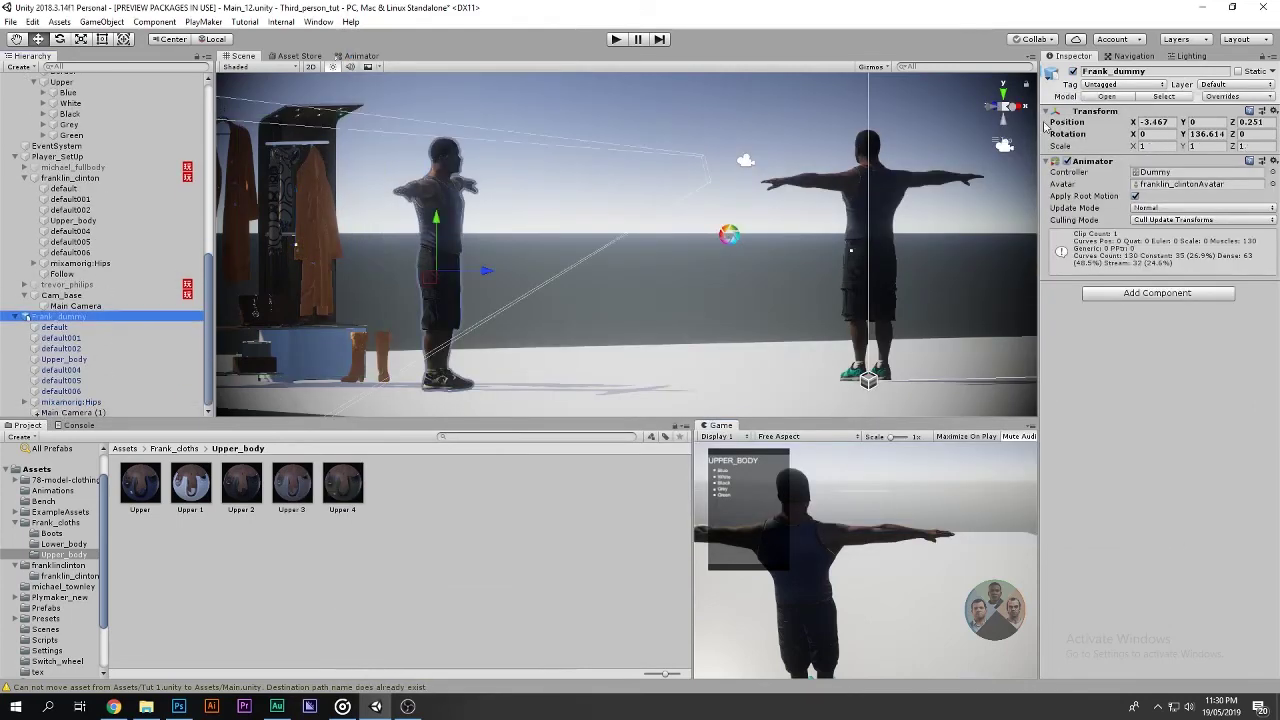
left_click(616, 39)
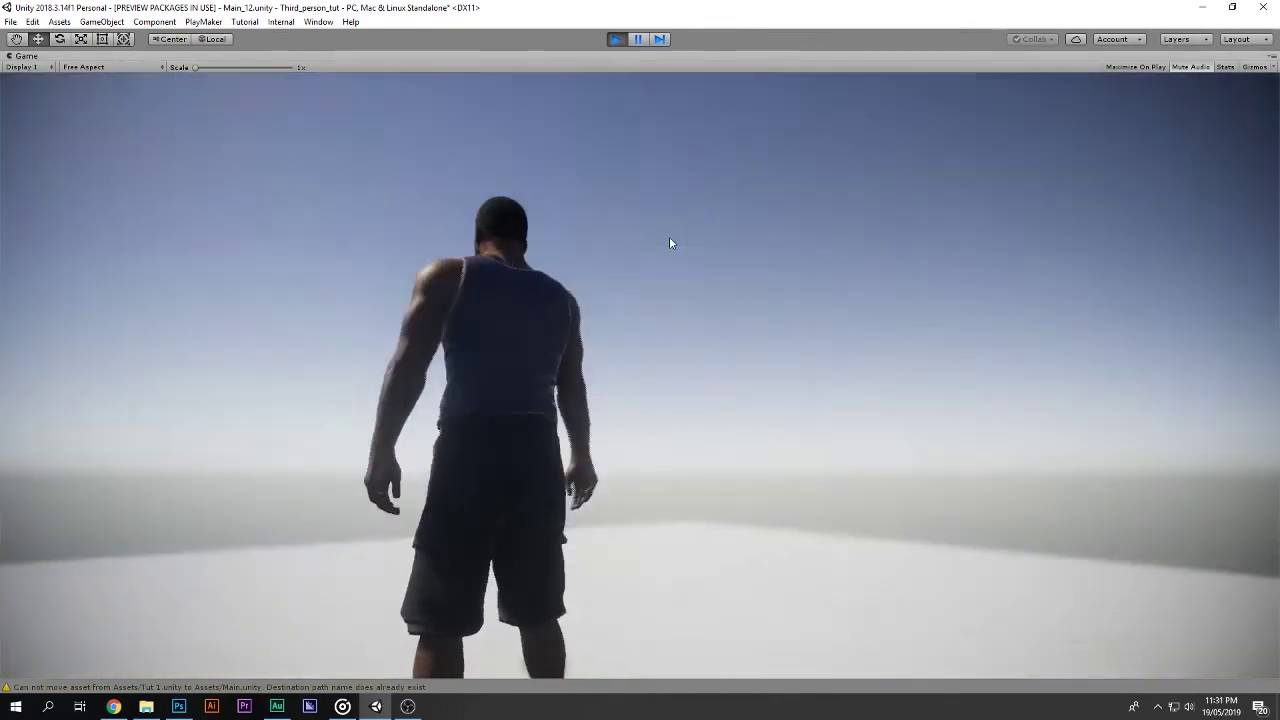
key("w")
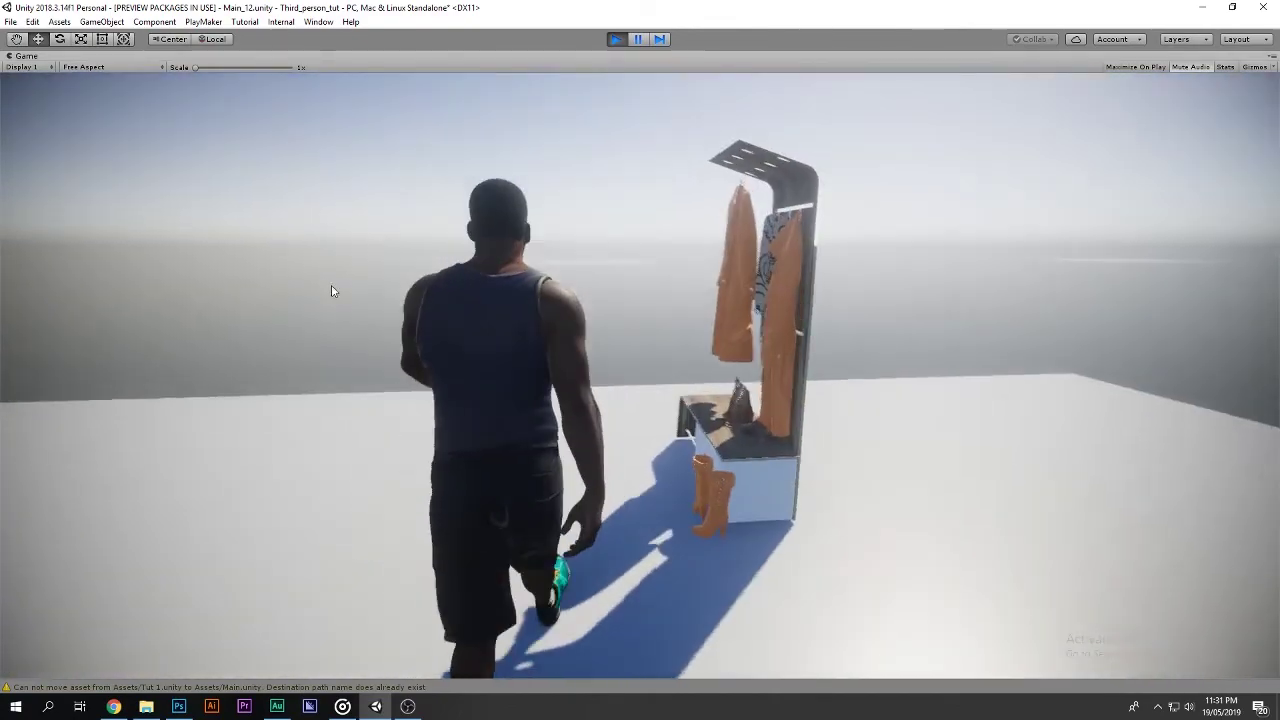
key("f")
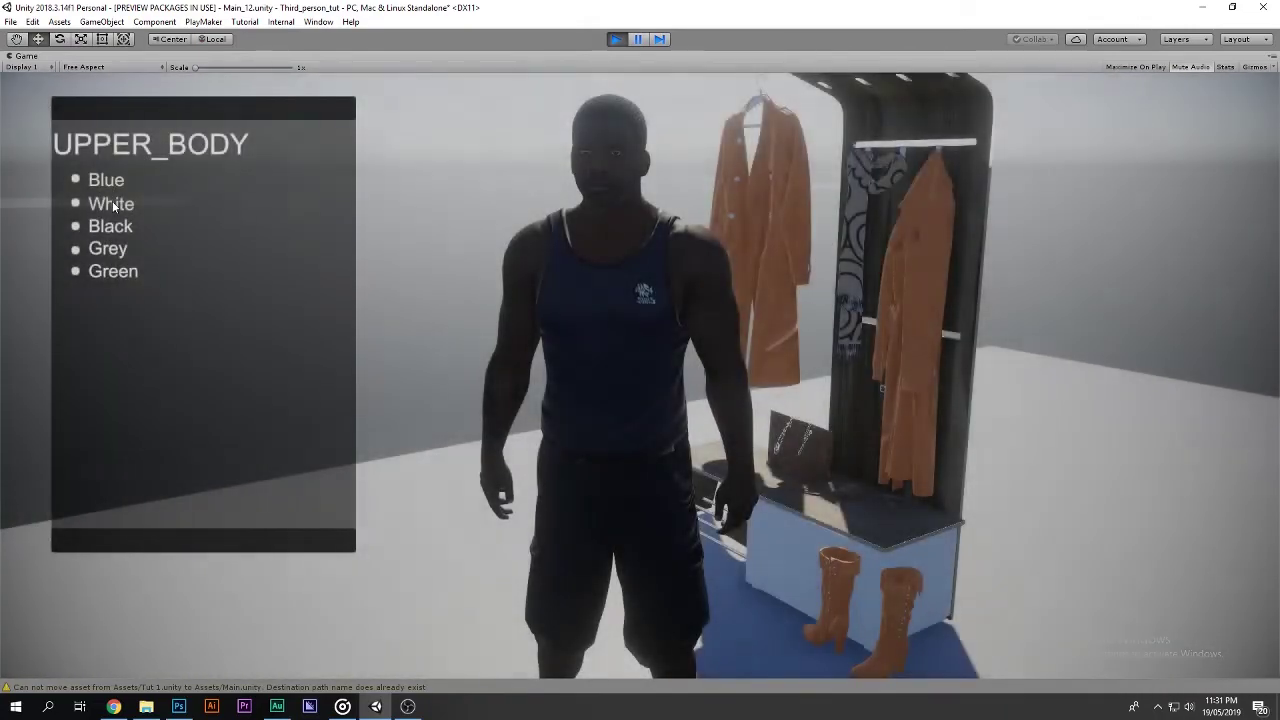
left_click(113, 205)
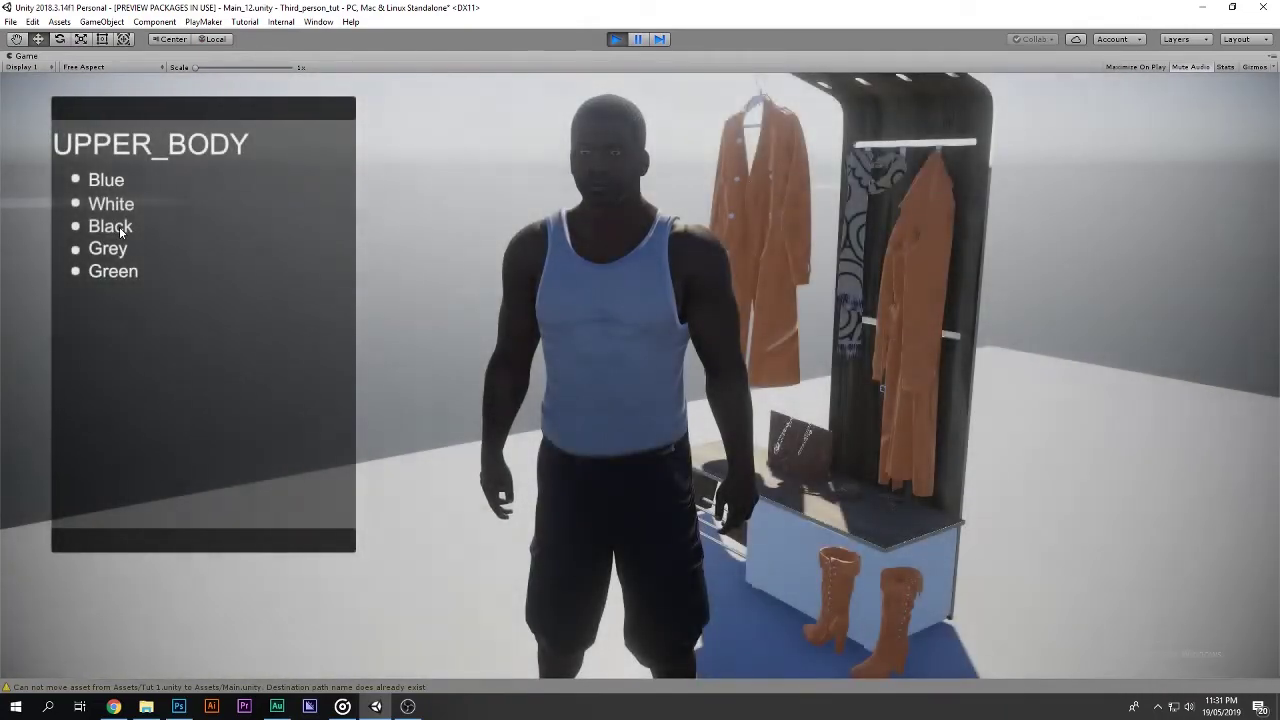
left_click(120, 228)
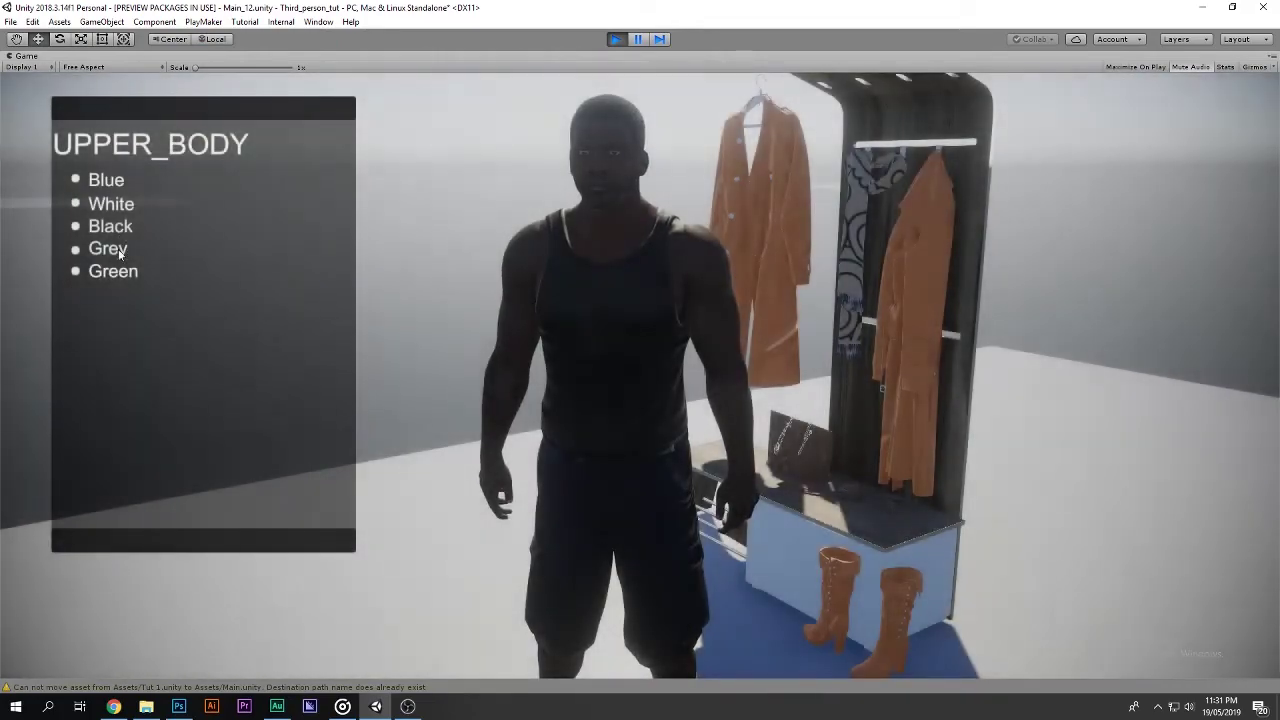
left_click(117, 250)
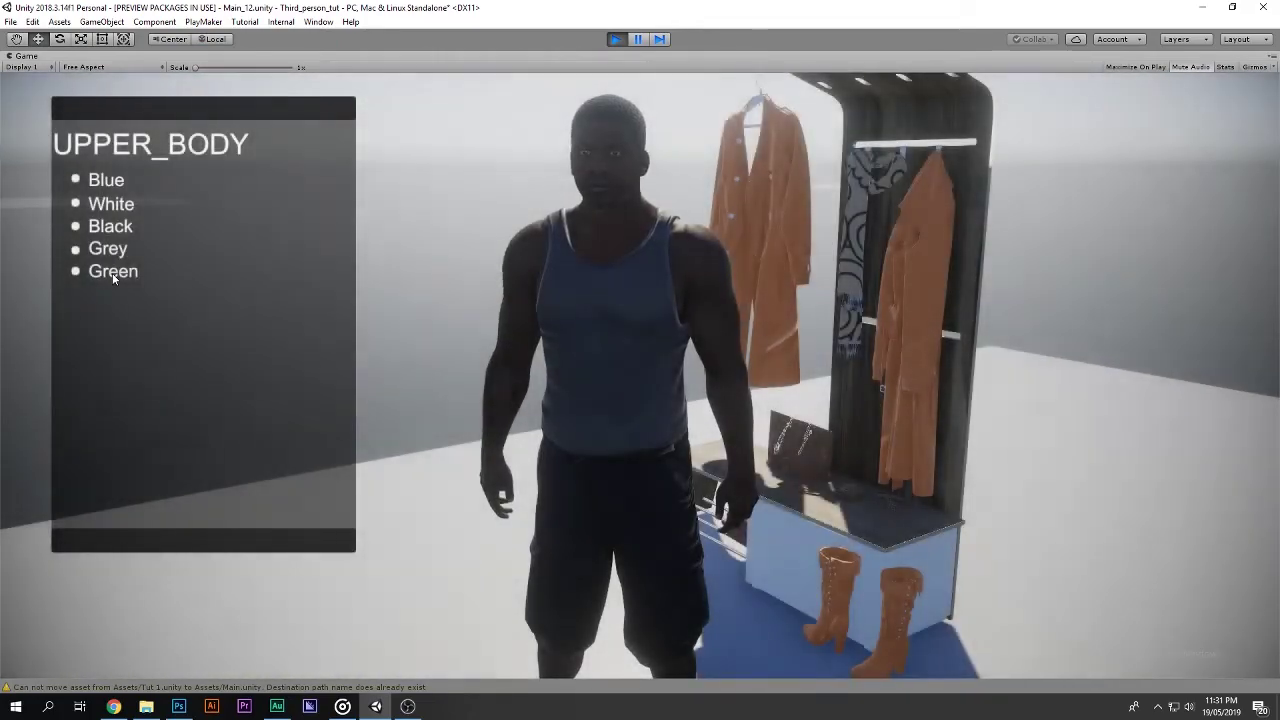
left_click(113, 276)
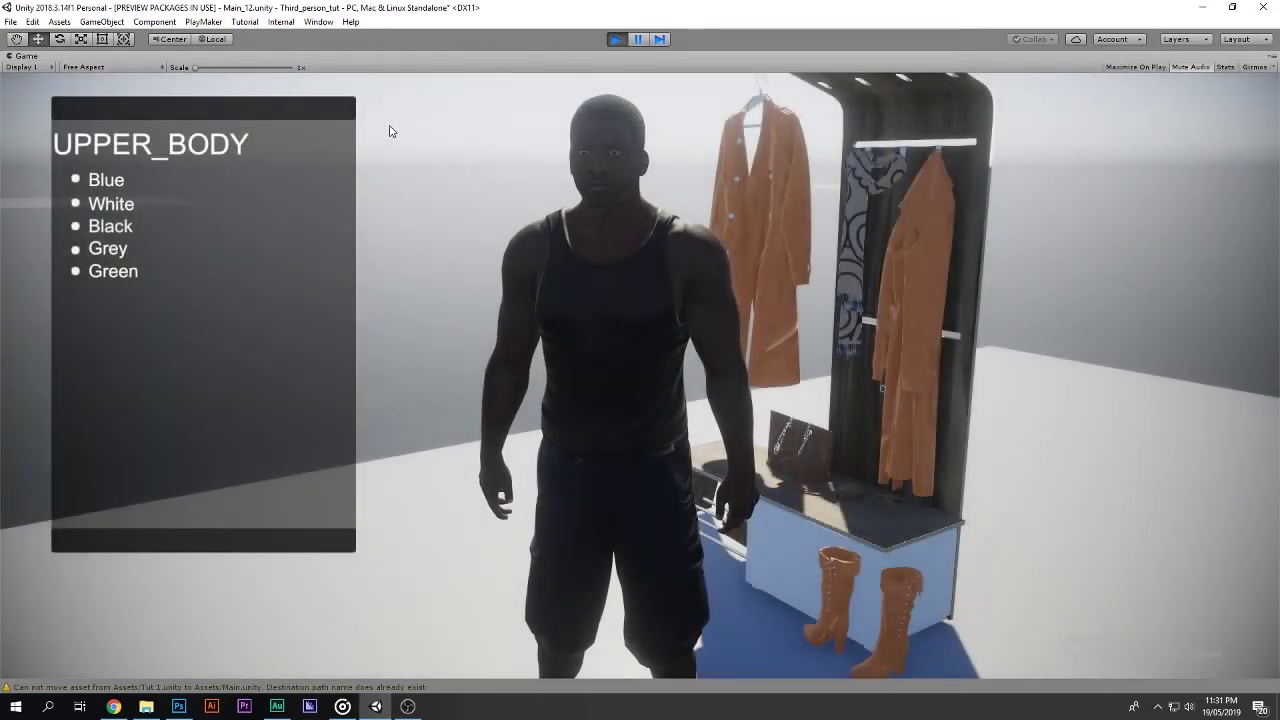
key("ctrl+p")
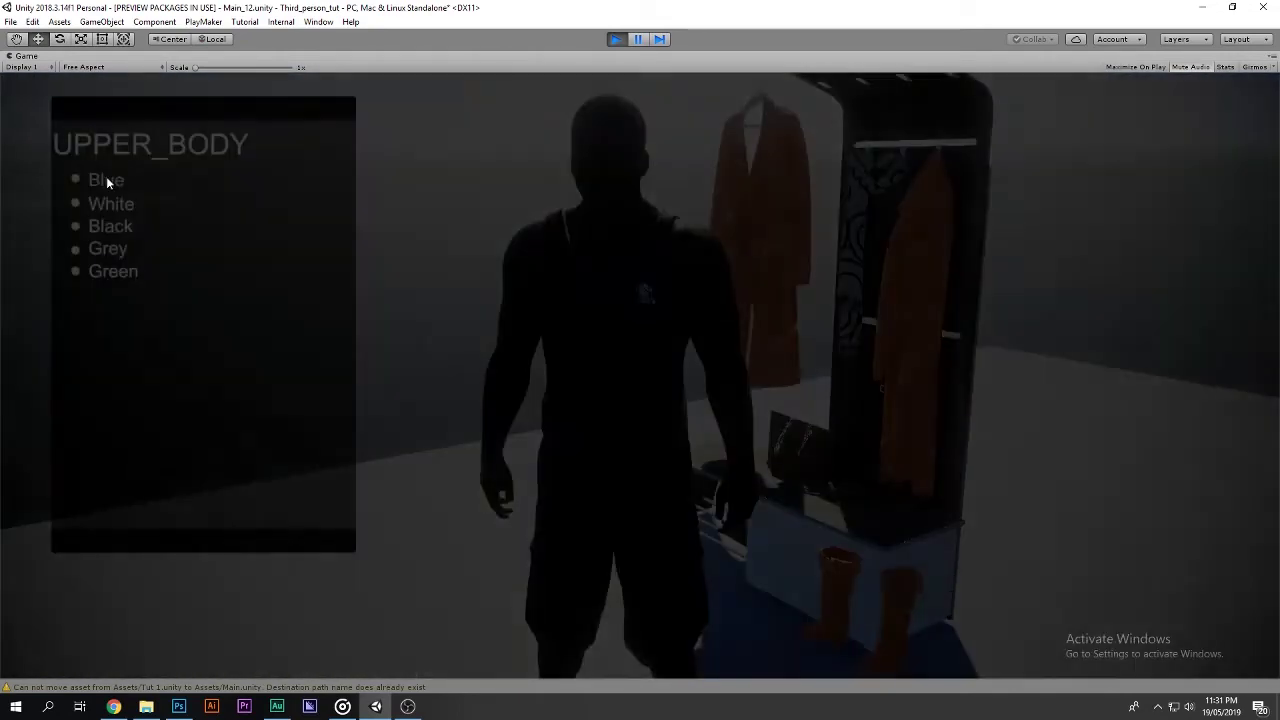
Frame the UPPER_BODY panel in a flat back view and raise the lower Border bar.
left_click(85, 327)
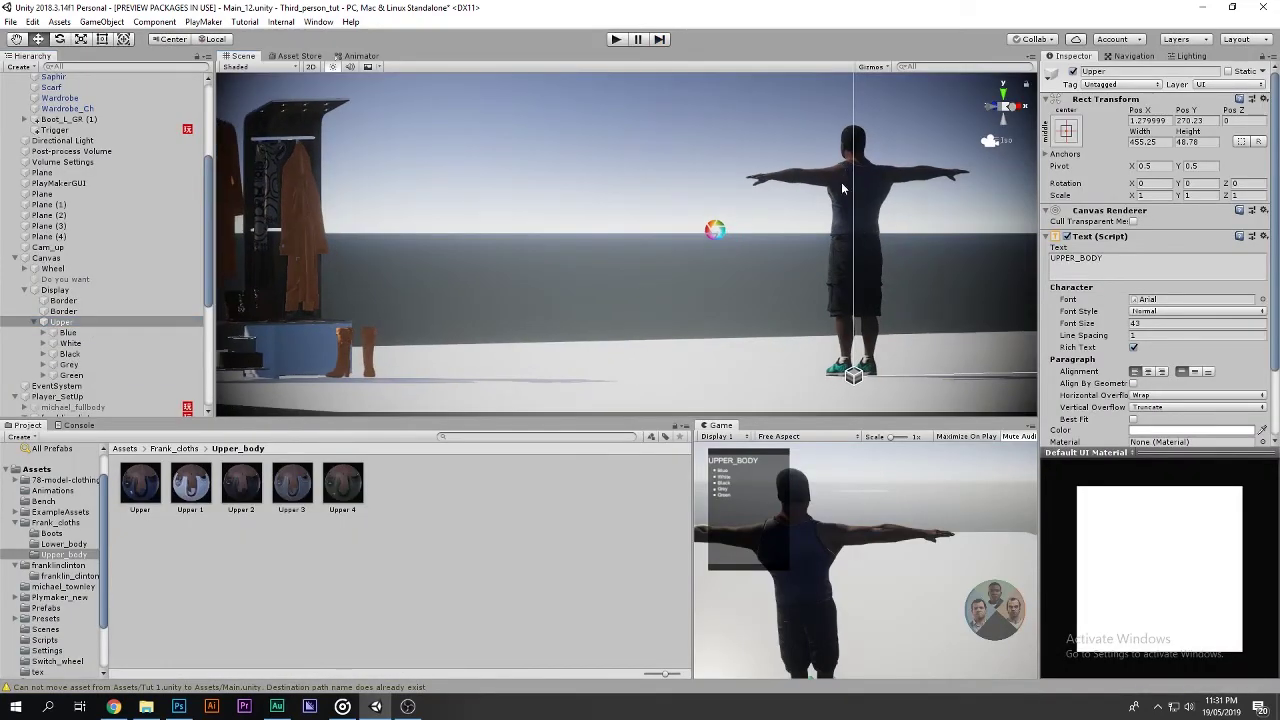
key("f")
left_click(1003, 95)
left_click(1004, 118)
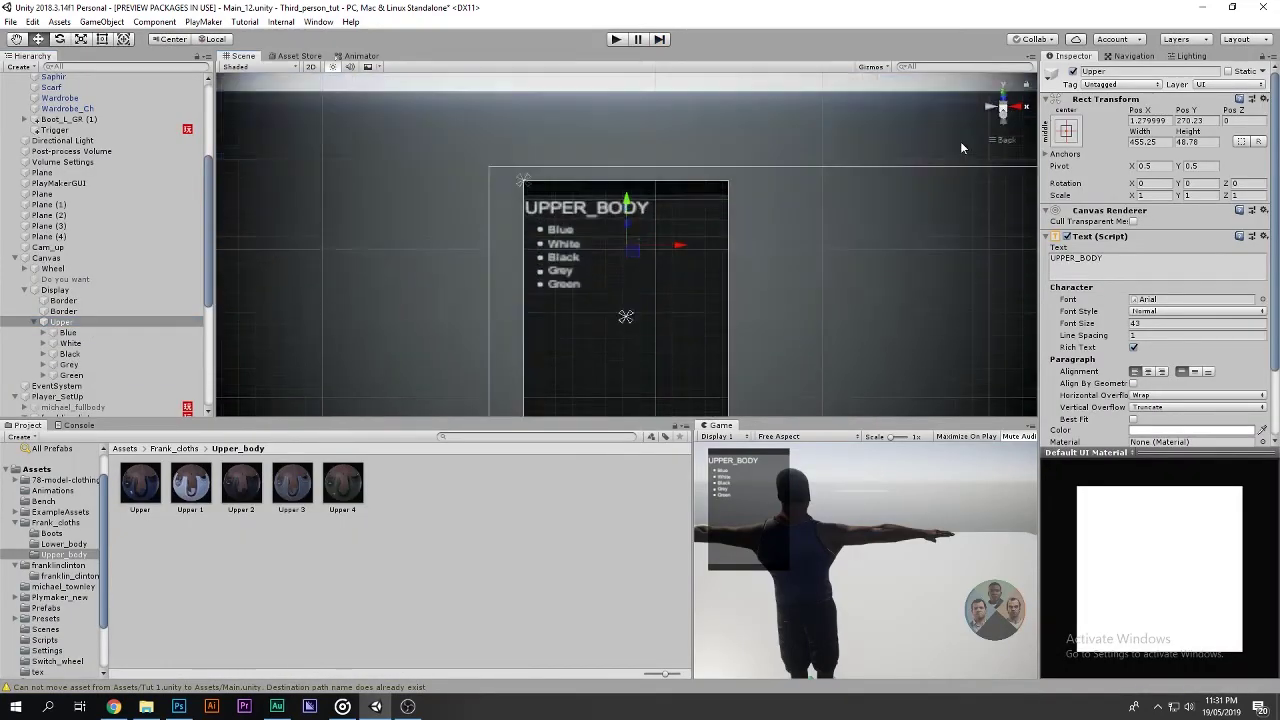
mouse_move(334, 360)
middle_mouse_down()
mouse_move(527, 262)
mouse_move(527, 239)
middle_mouse_up()
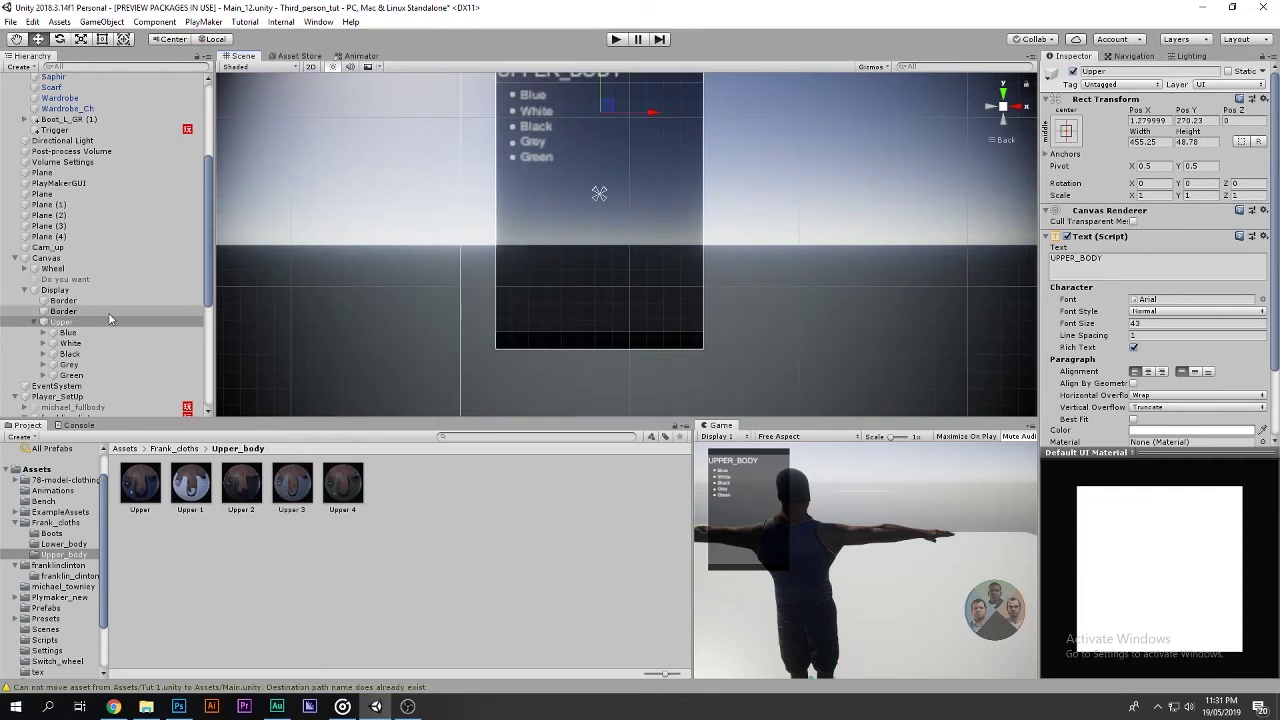
left_click(63, 311)
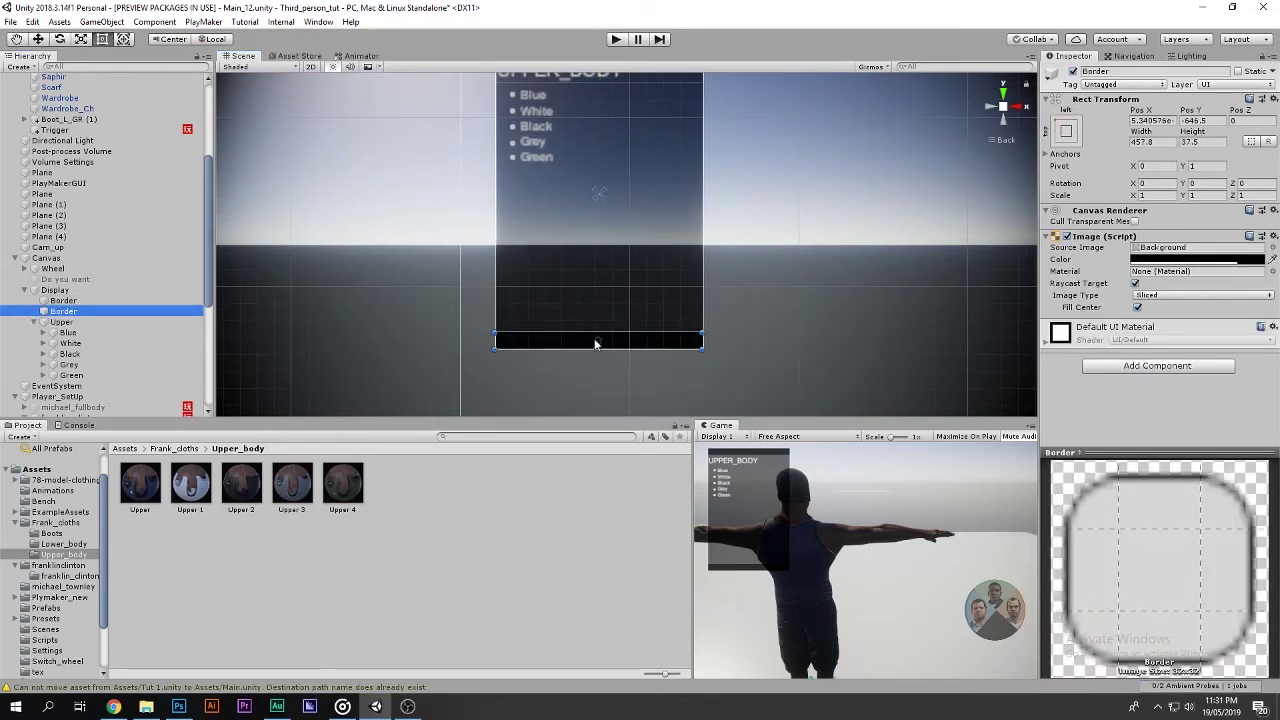
left_click_drag(606, 308, 610, 163)
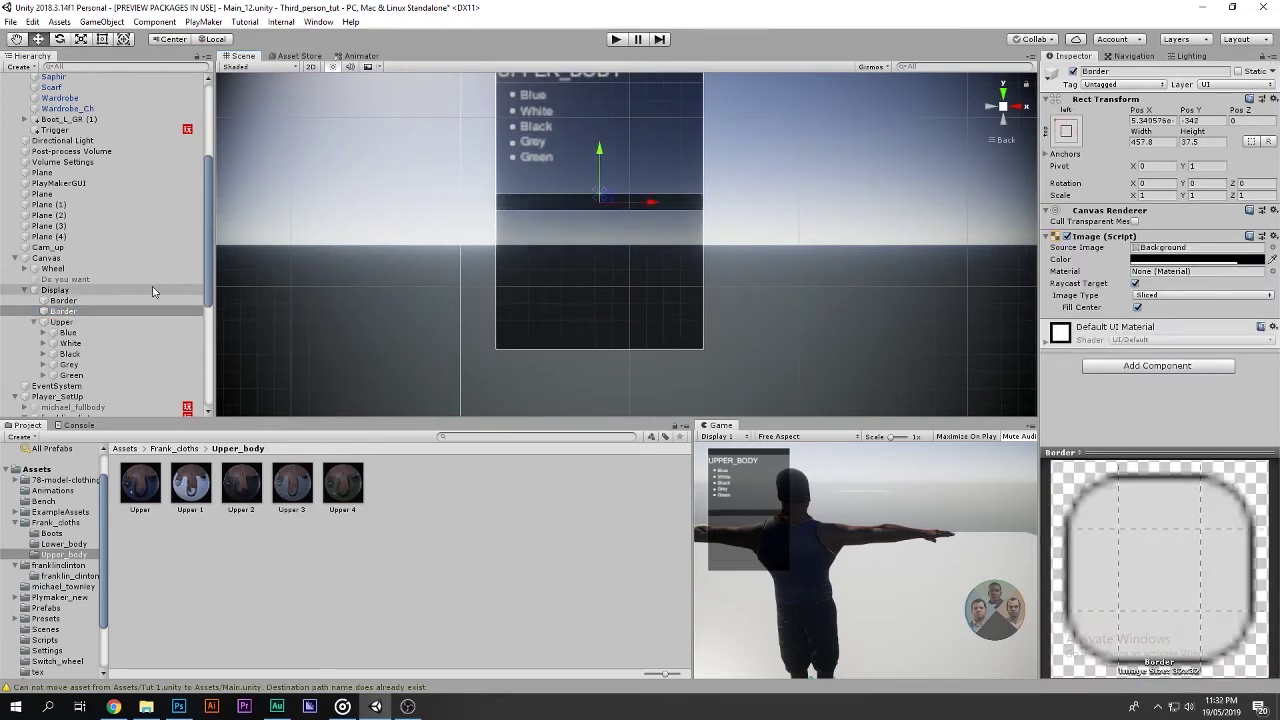
Shorten the Display panel from the bottom using the Rect tool.
left_click(63, 300)
key("y")
scroll(597, 337, "down", 2)
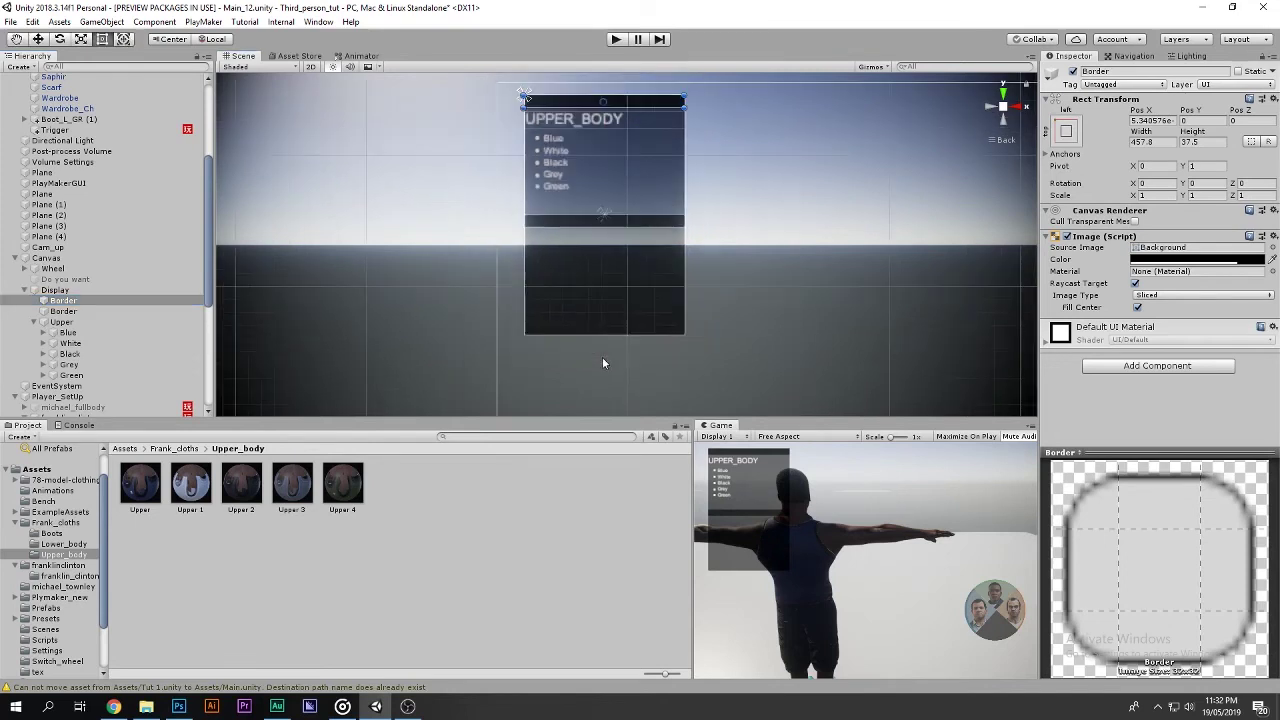
left_click(608, 330)
left_click_drag(608, 334, 630, 226)
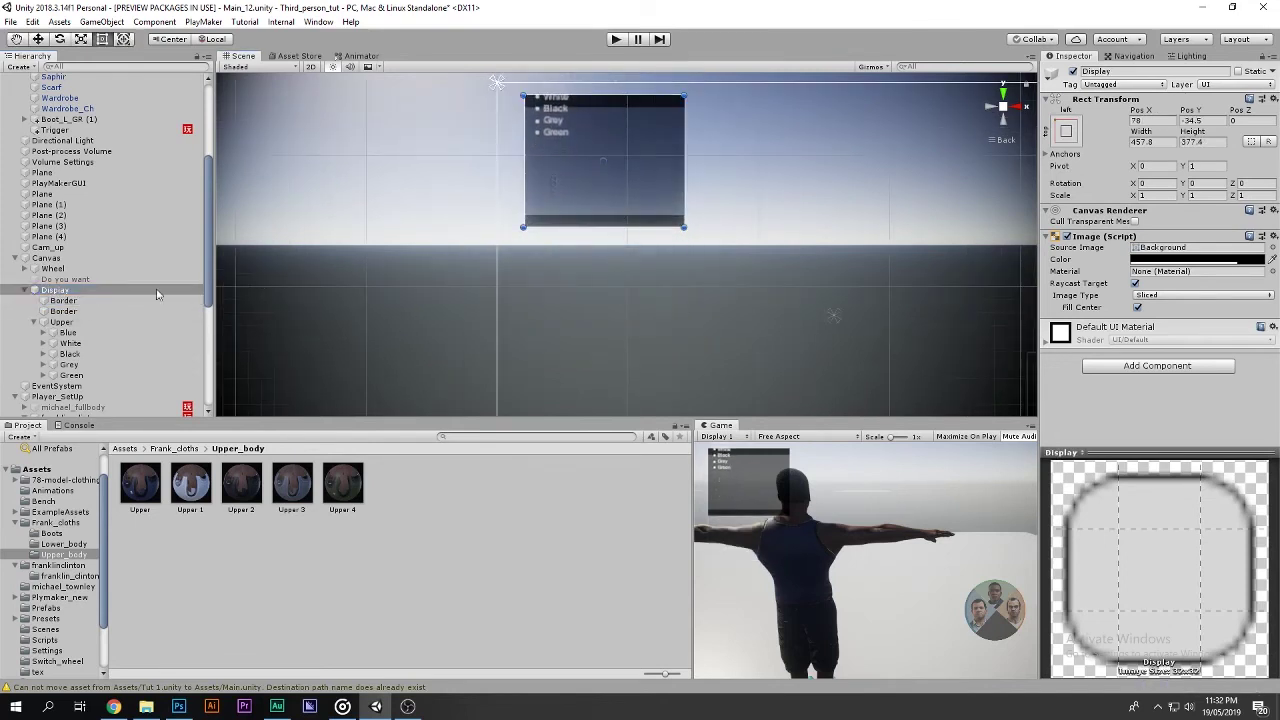
Move the UPPER_BODY title and colour labels down inside the panel and preview the layout.
left_click(60, 321)
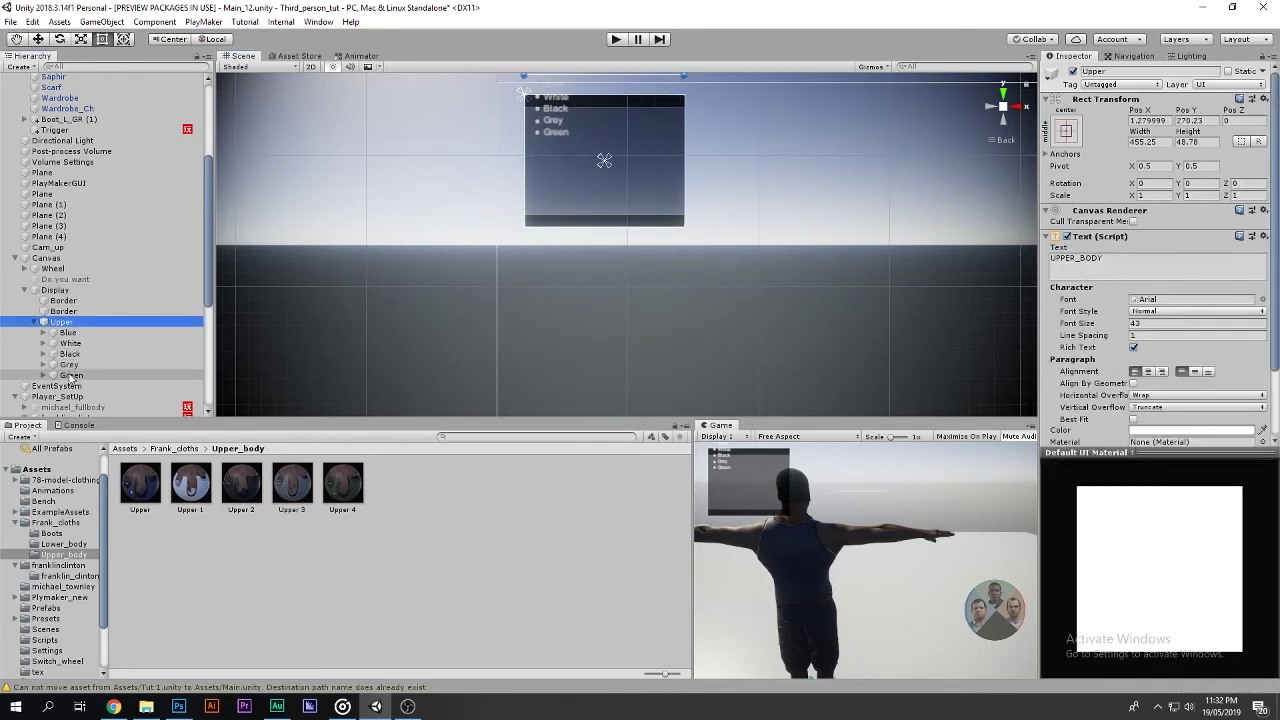
left_click(70, 372, "shift")
middle_click_drag(488, 136, 493, 208)
key("w")
left_click_drag(610, 125, 612, 185)
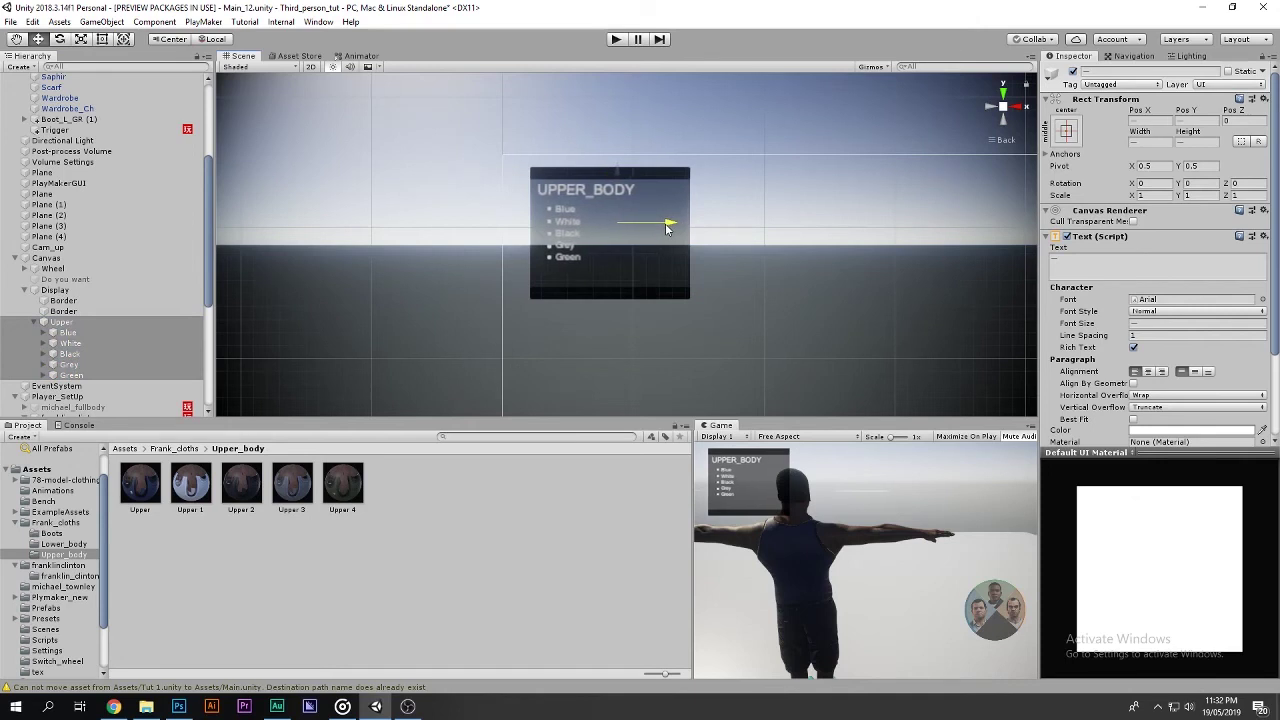
double_click(720, 425)
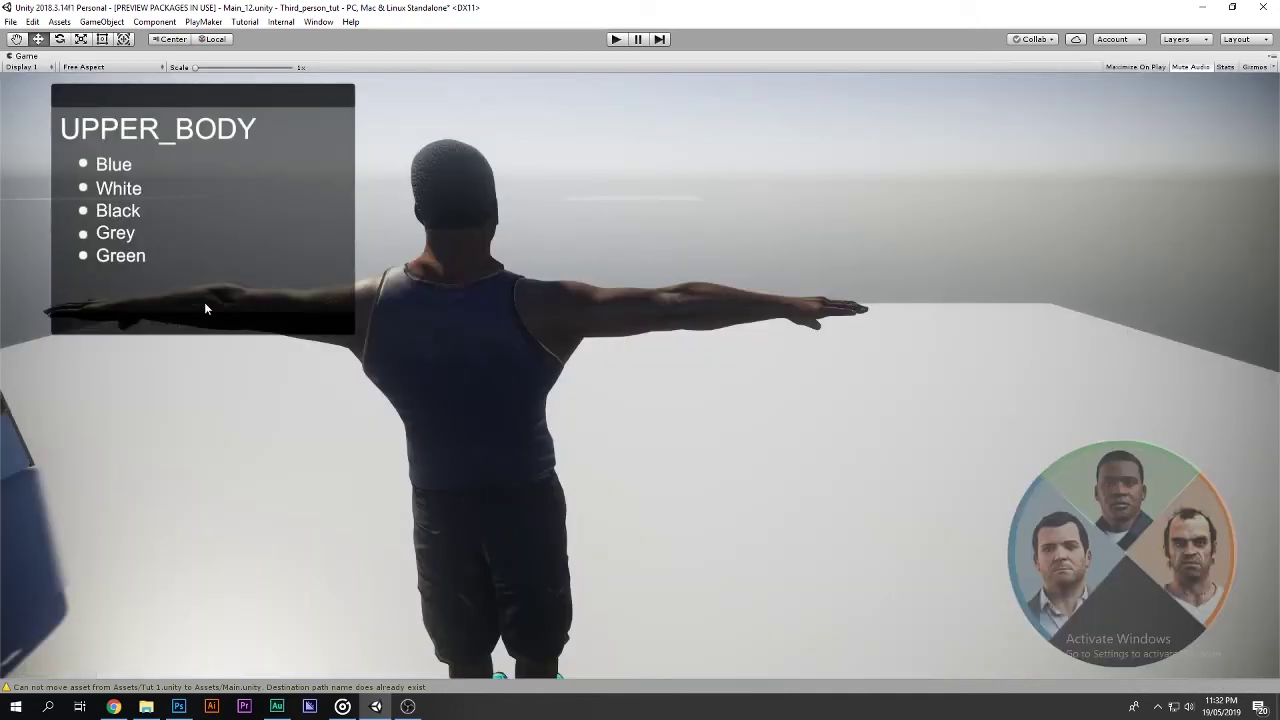
key("shift+space")
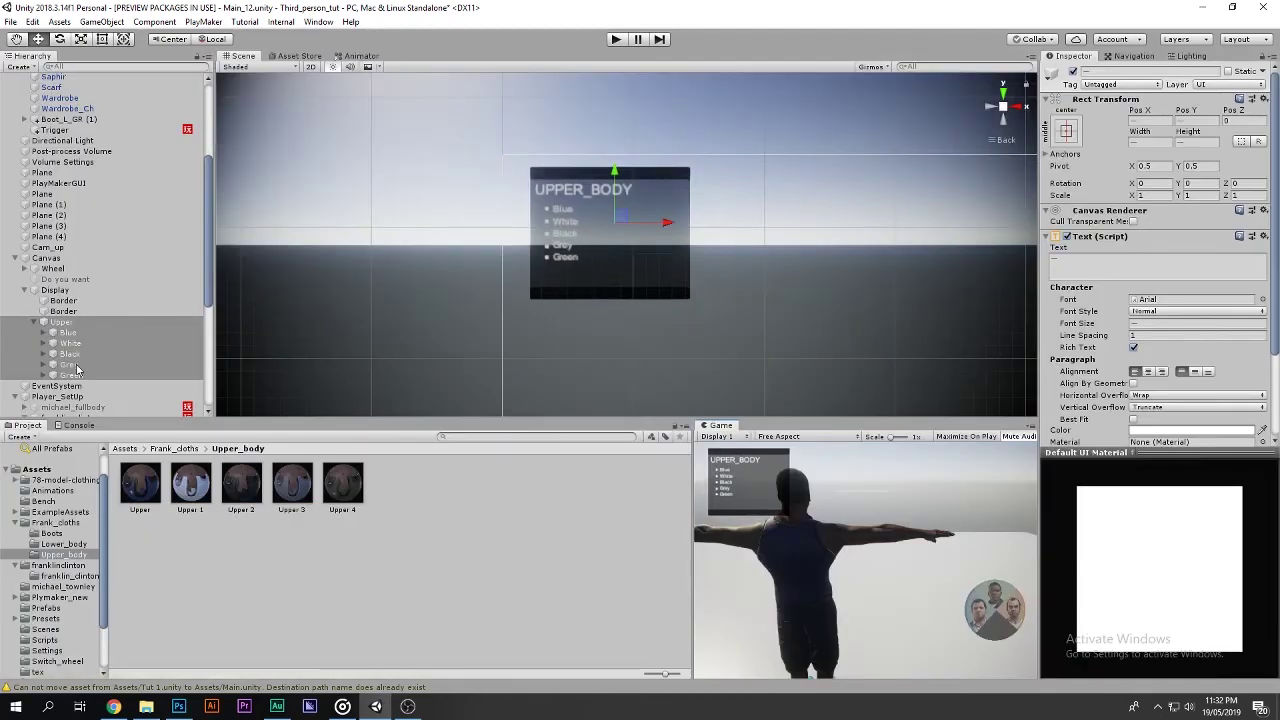
Lengthen Display slightly, drop the Border bar to its bottom edge and nudge the title up.
left_click(104, 290)
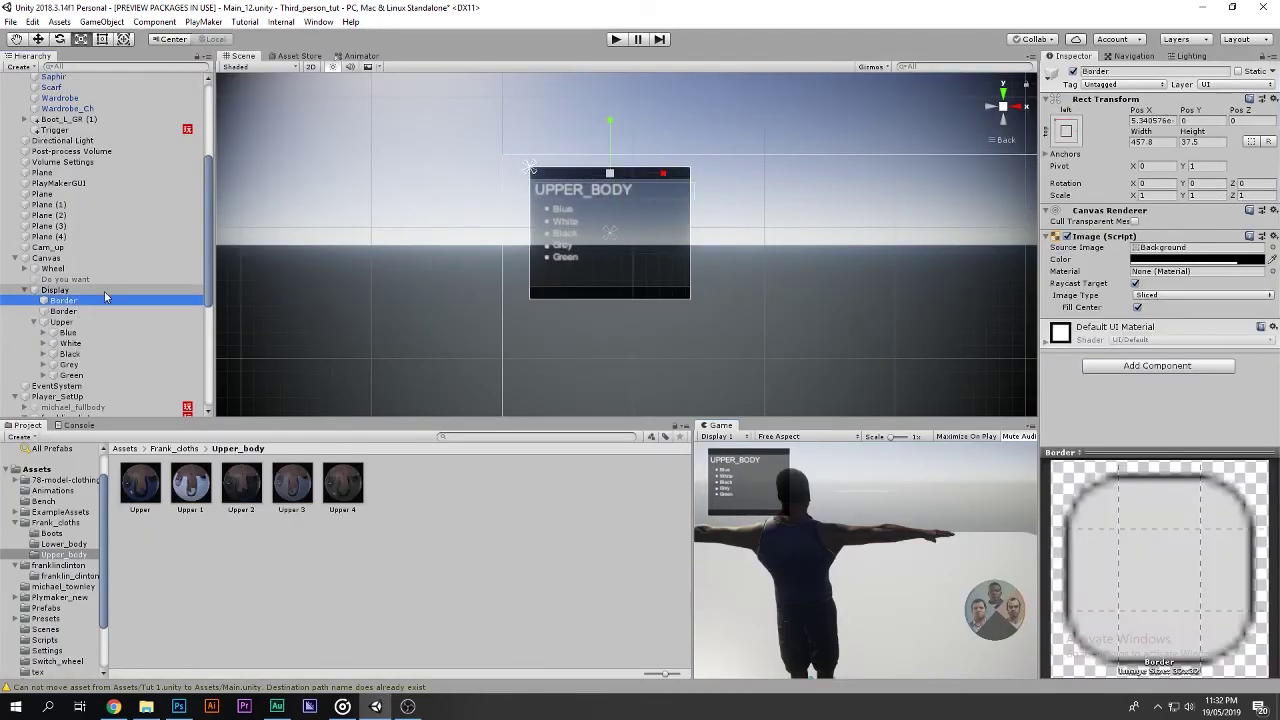
key("t")
left_click_drag(604, 298, 604, 318)
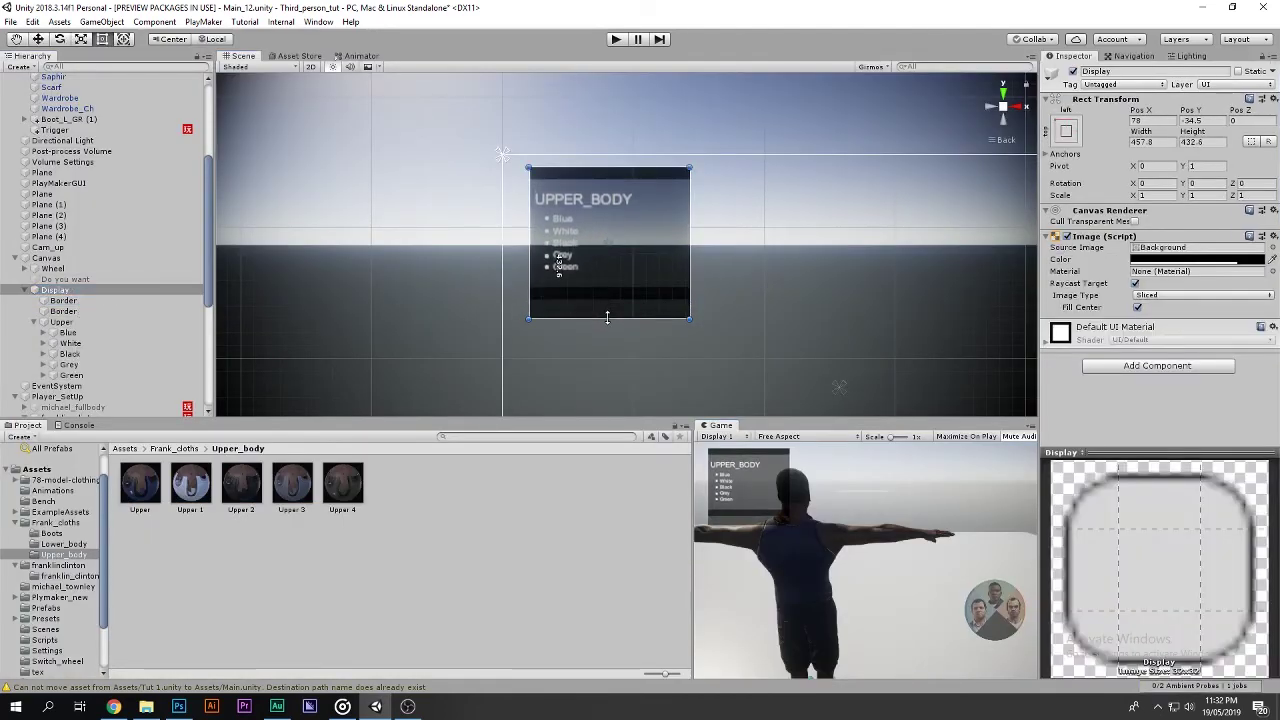
left_click(90, 311)
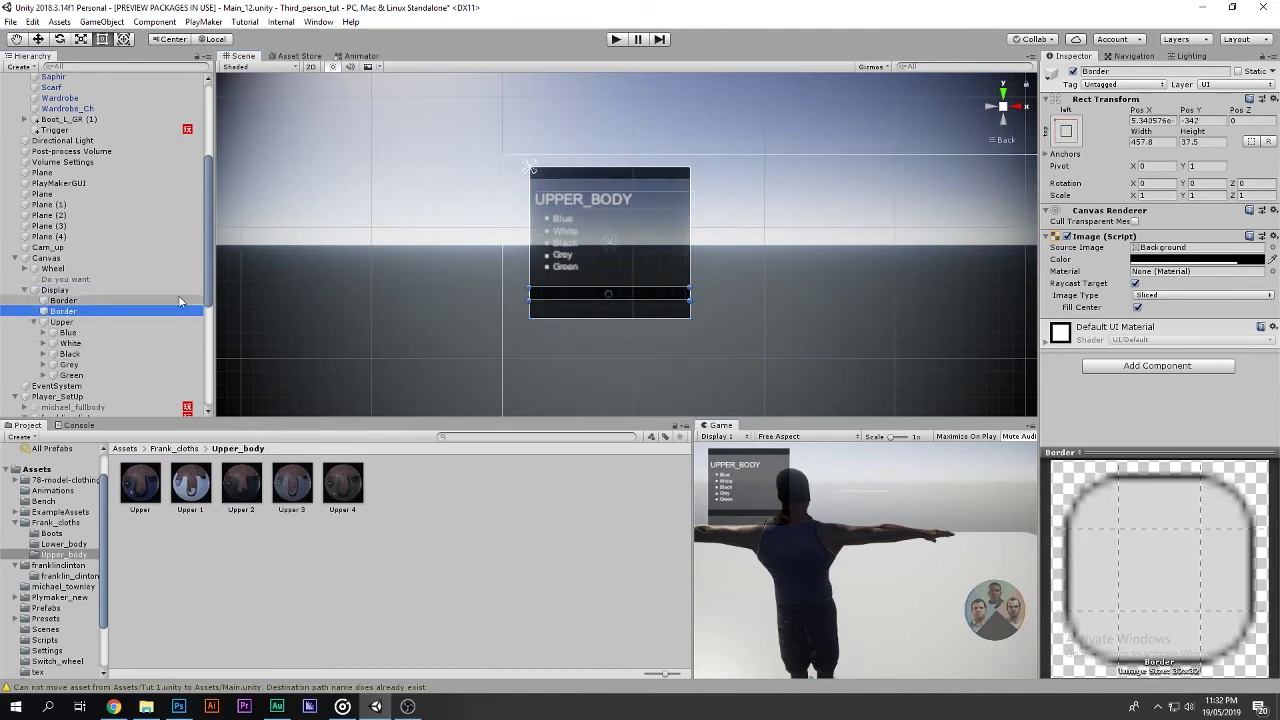
key("w")
left_click_drag(610, 246, 613, 268)
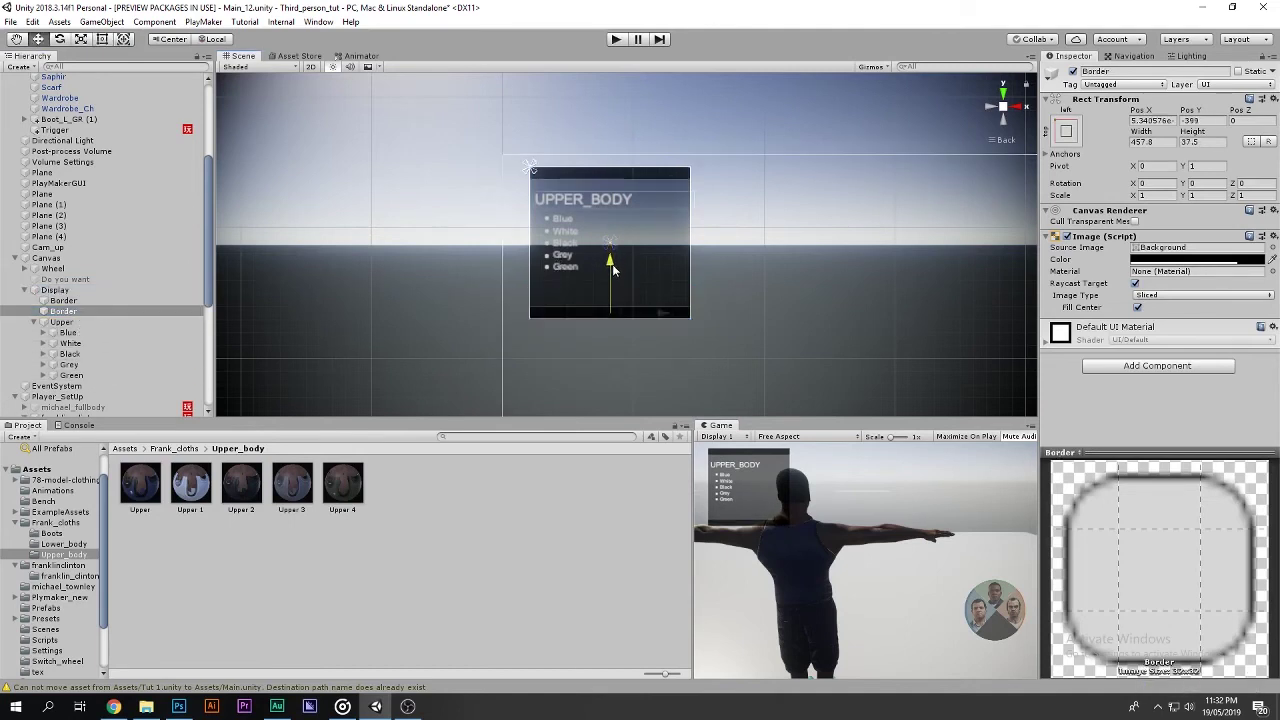
left_click(130, 323)
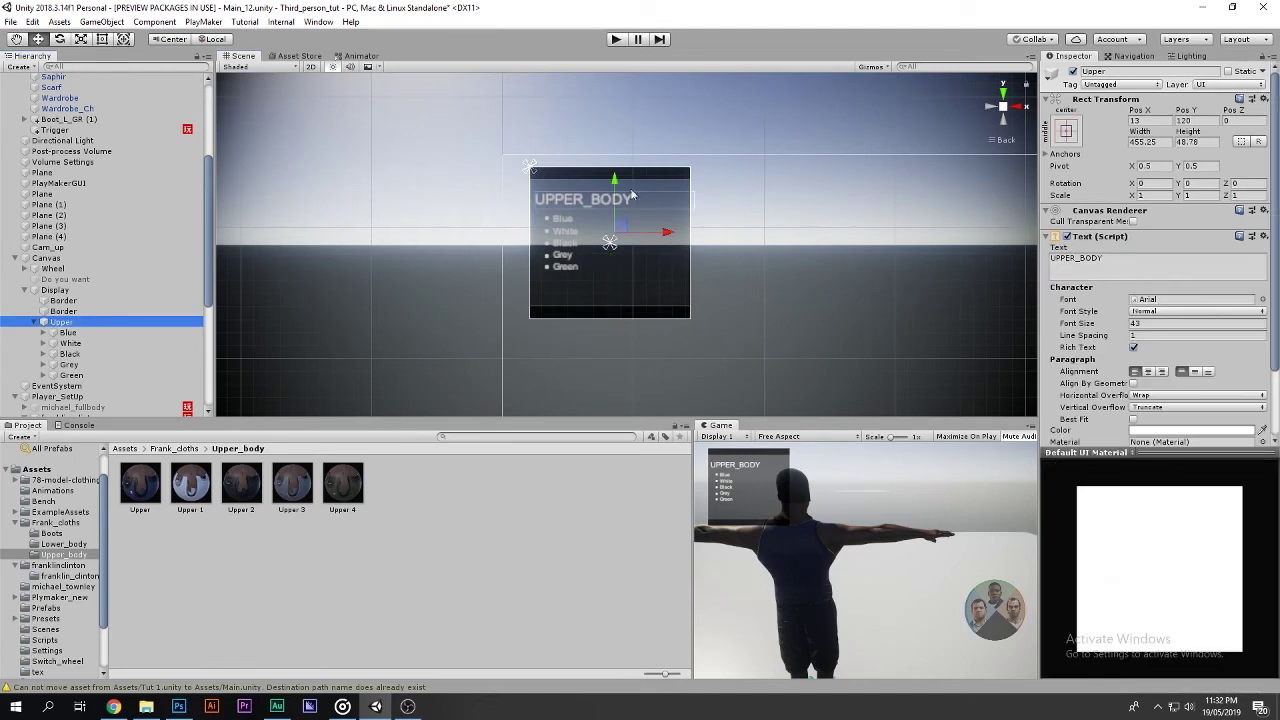
left_click_drag(614, 185, 614, 177)
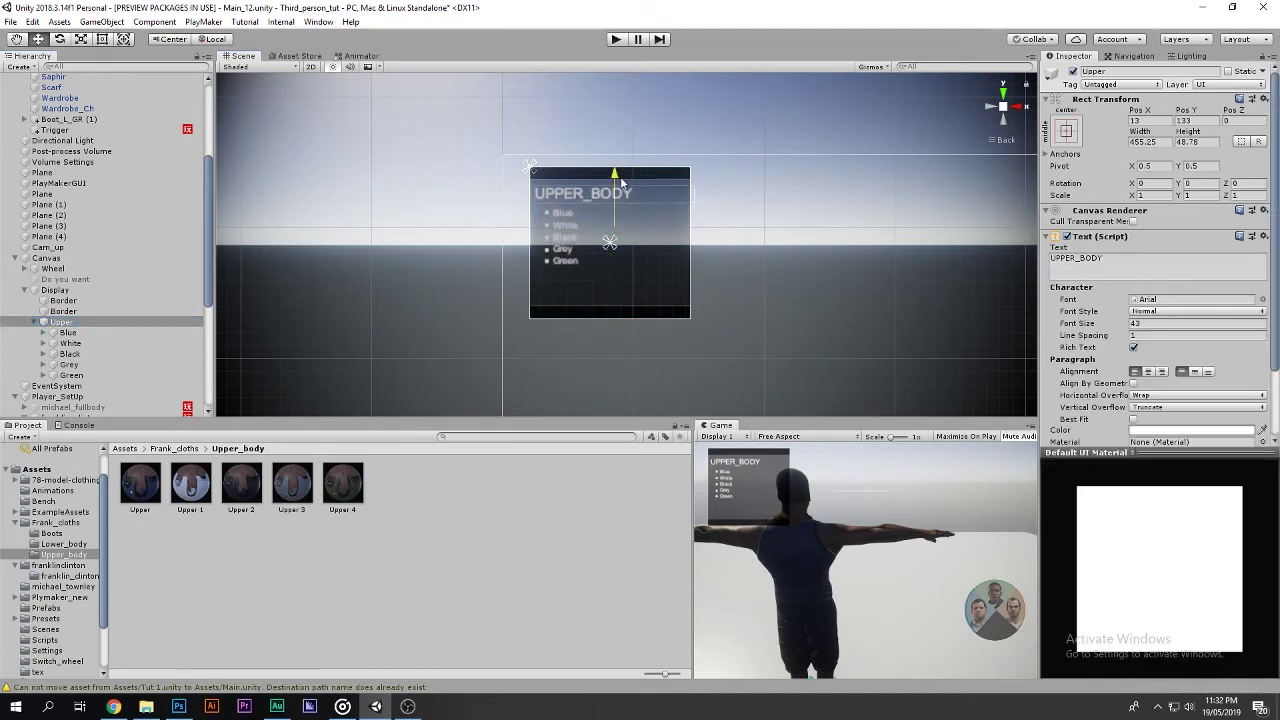
left_click(55, 290)
right_click(55, 290)
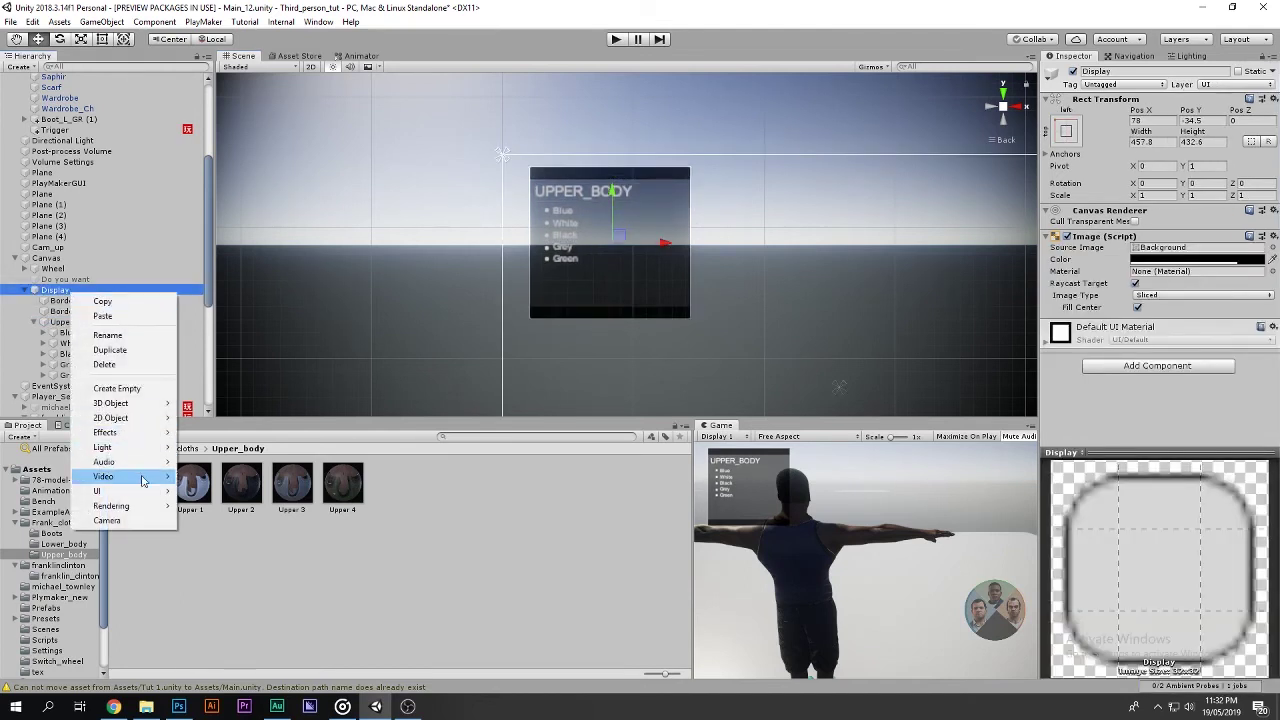
Add a new Text object under Display and move it to the panel's lower right.
mouse_move(147, 490)
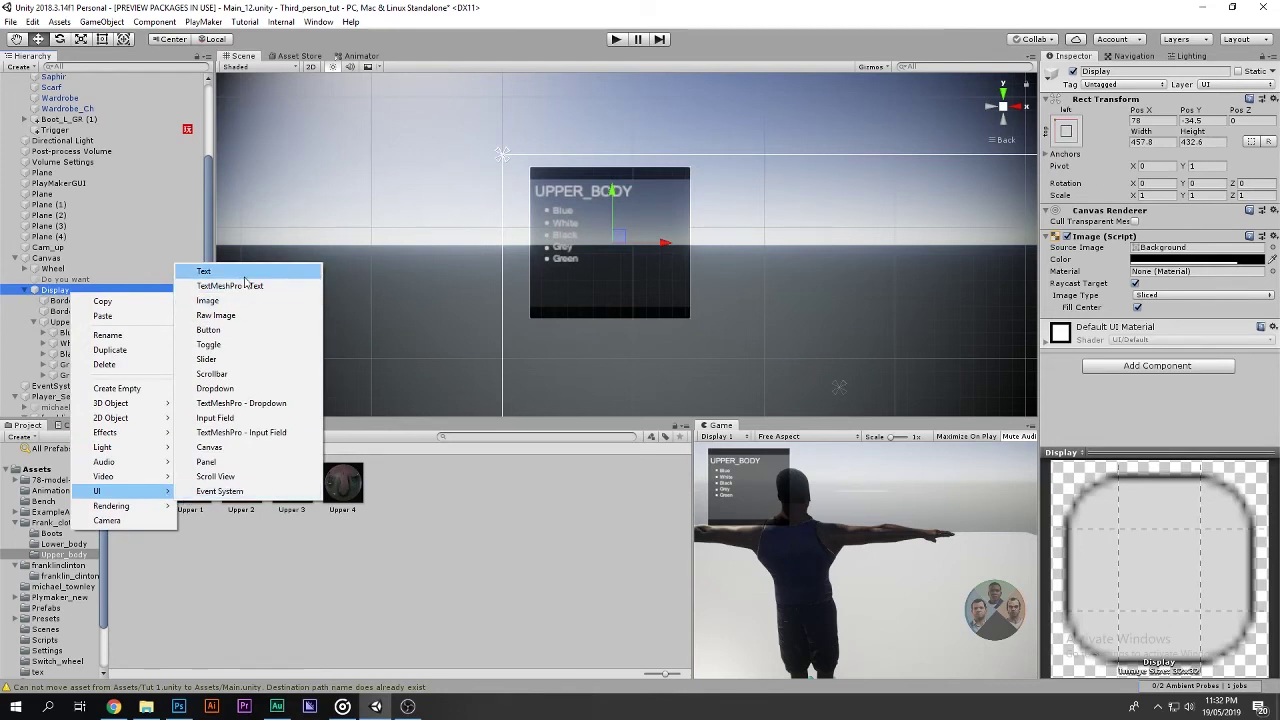
left_click(244, 276)
scroll(504, 299, "up", 3)
scroll(596, 233, "up", 1)
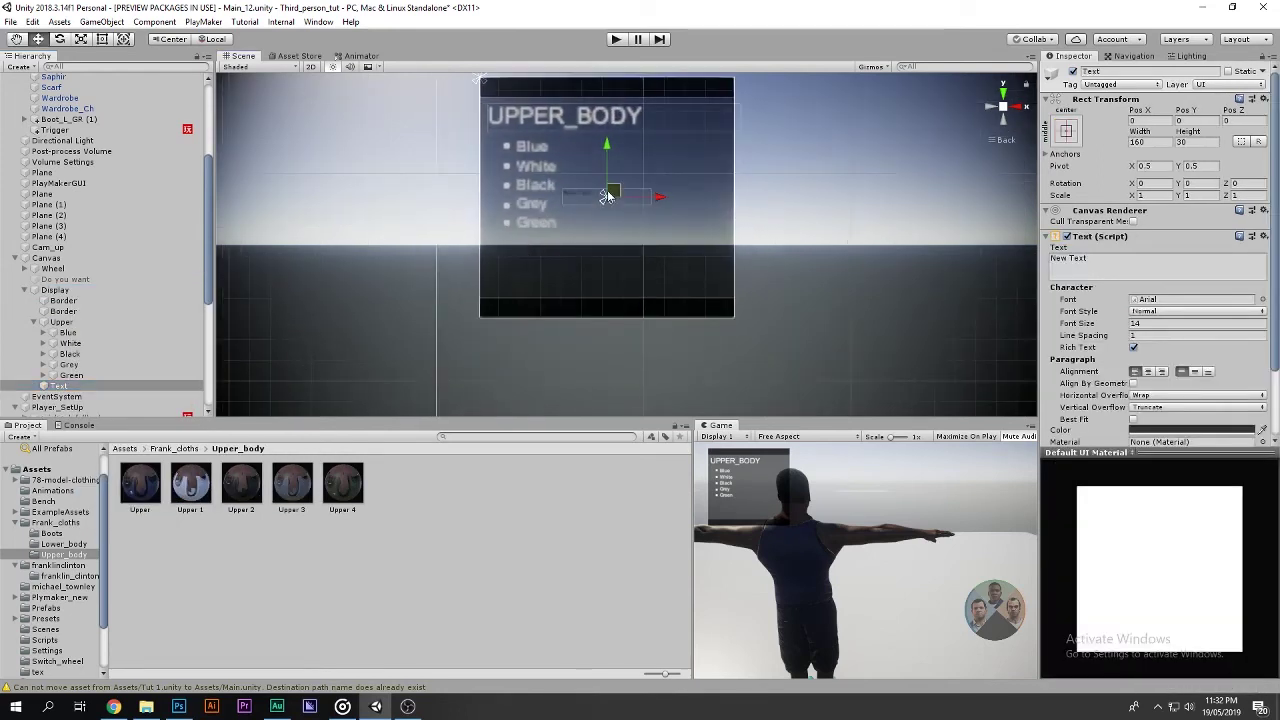
left_click_drag(607, 196, 693, 284)
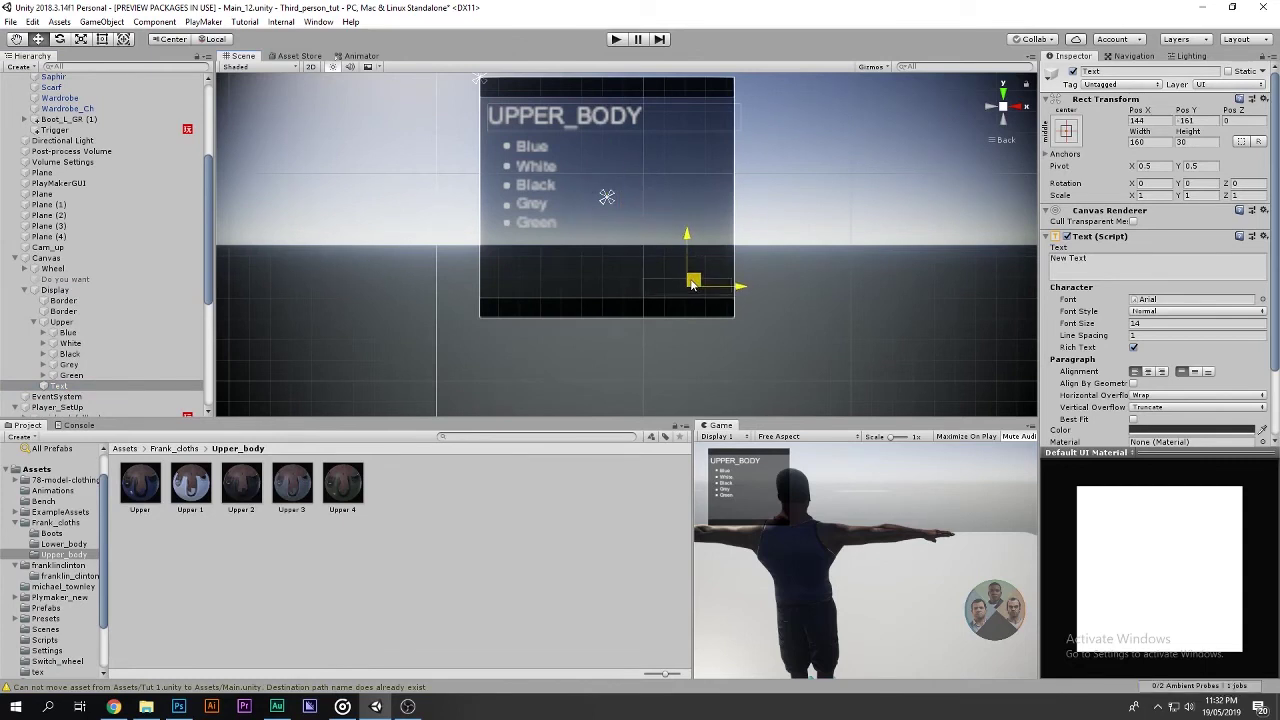
Make the label text white and select its placeholder text, checking the GTA reference video.
left_click(1190, 430)
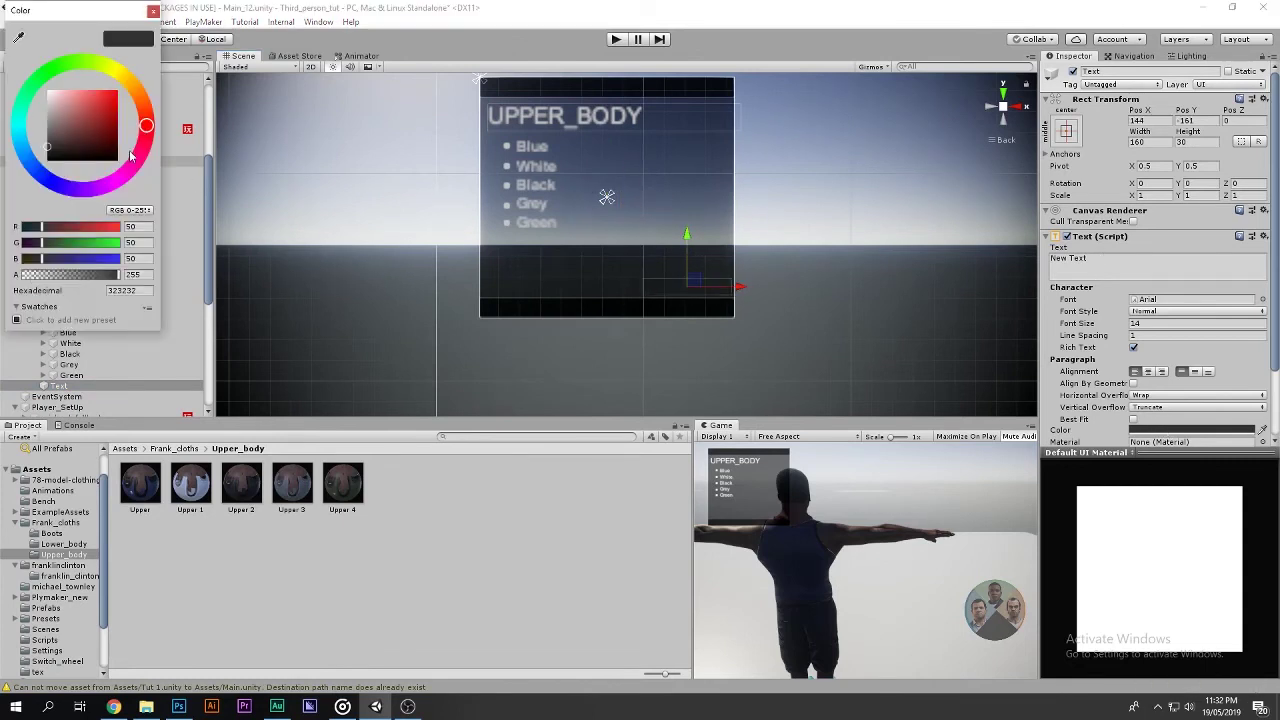
left_click(132, 157)
left_click(155, 10)
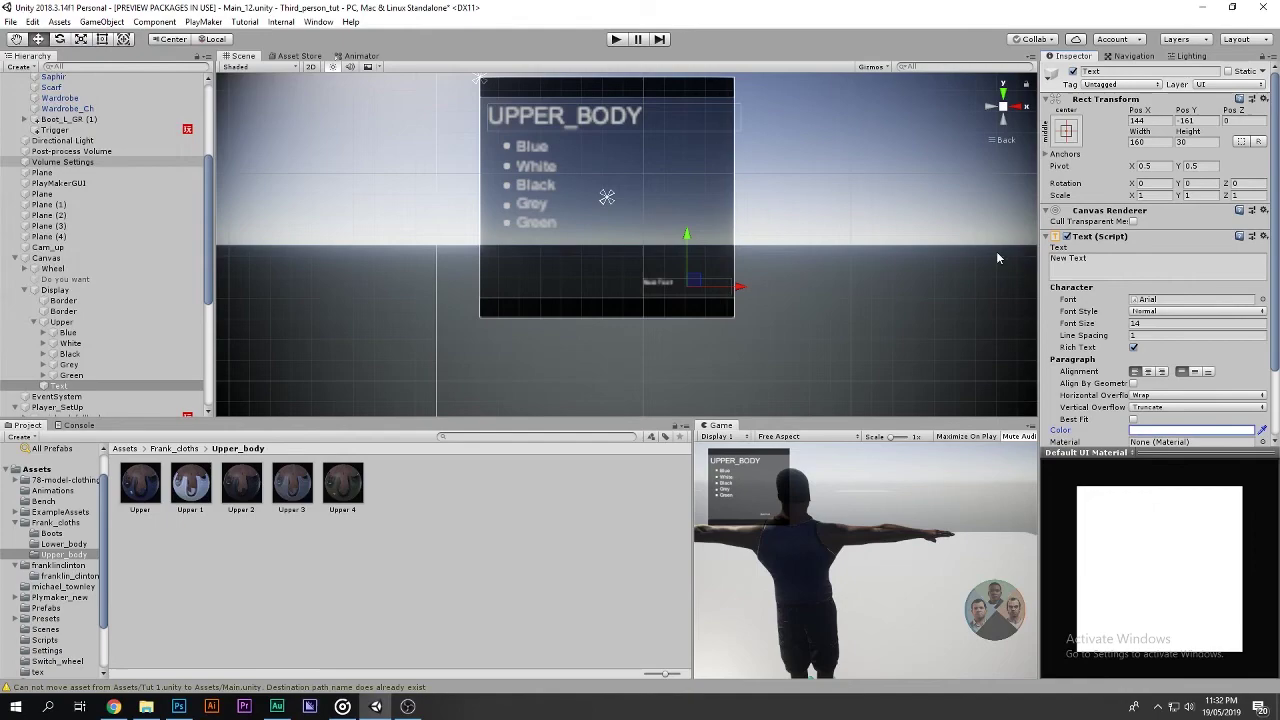
left_click(1091, 258)
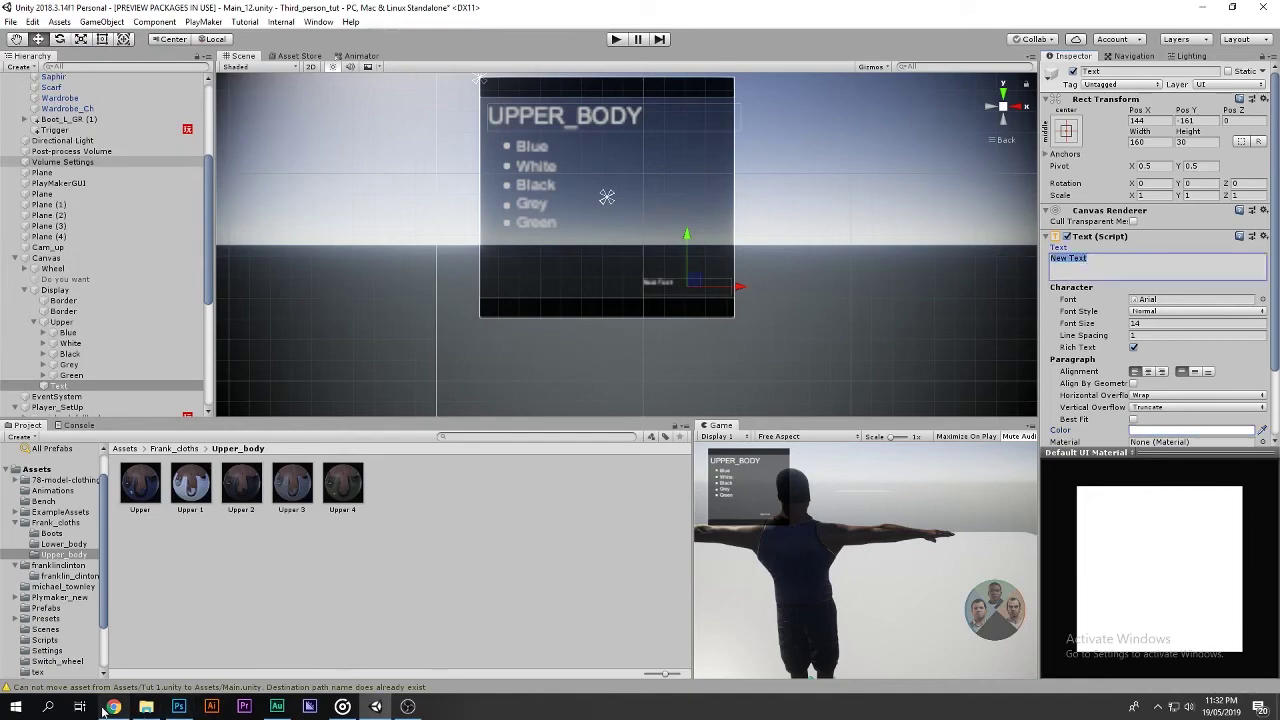
left_click(113, 706)
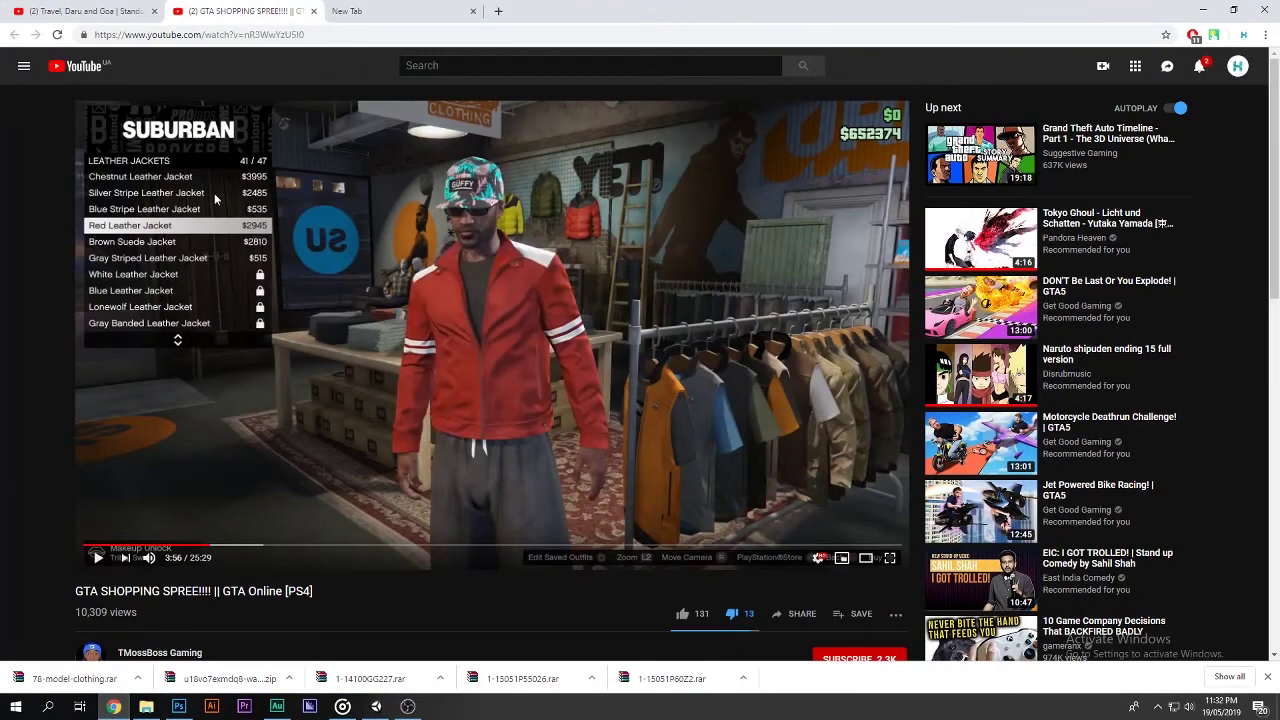
left_click(1202, 9)
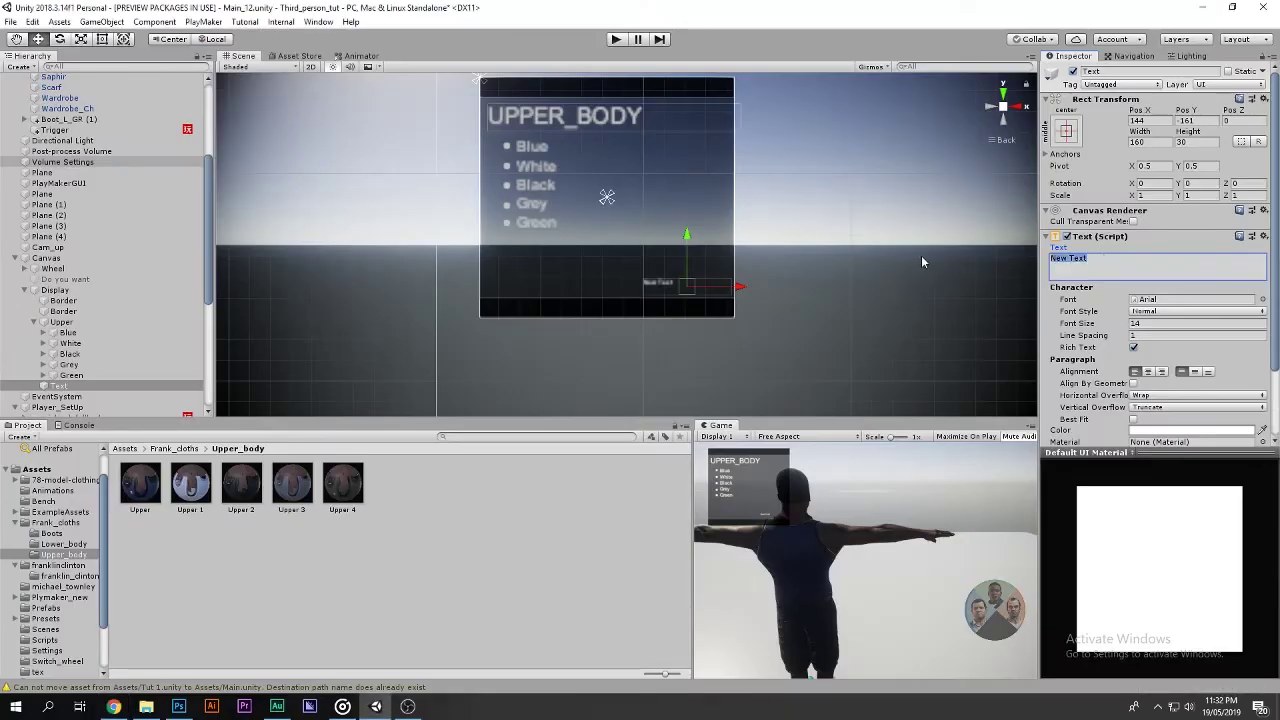
Change the label to read BACK and enlarge its font size to 25.
type("BACK")
key("shift+space")
key("shift+space")
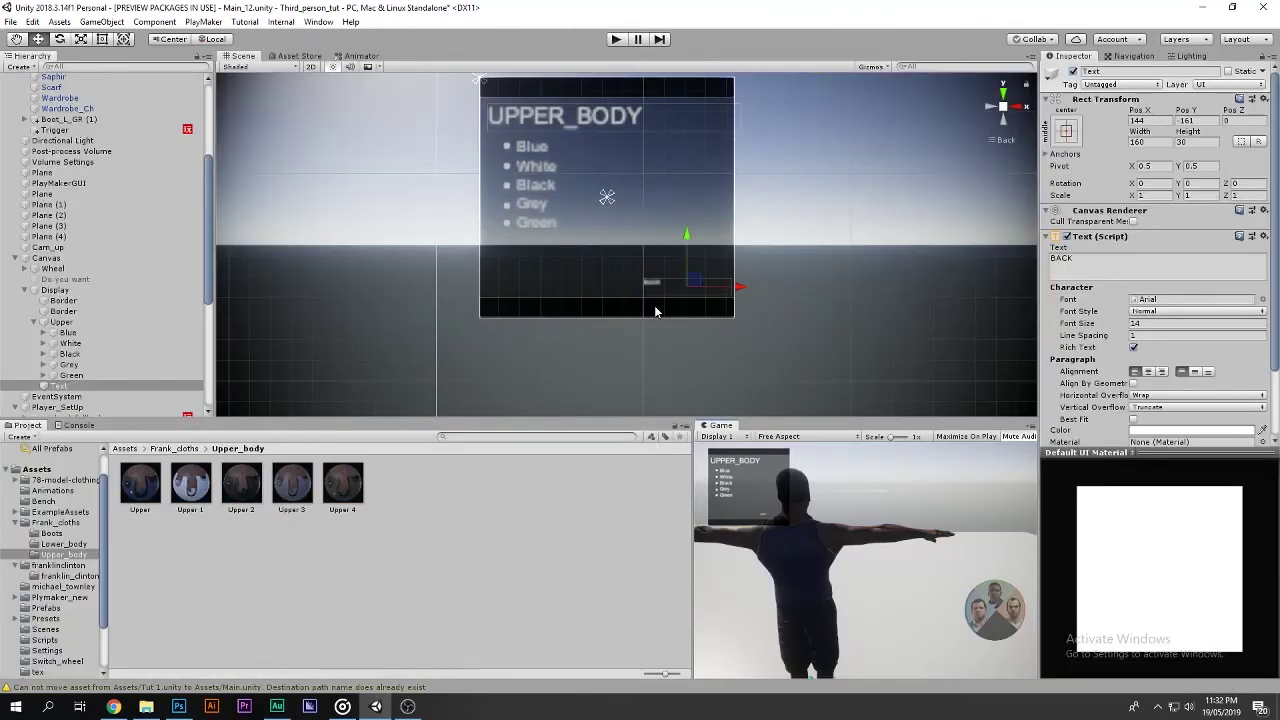
key("alt")
left_click_drag(1128, 323, 1205, 323)
scroll(842, 348, "up", 3)
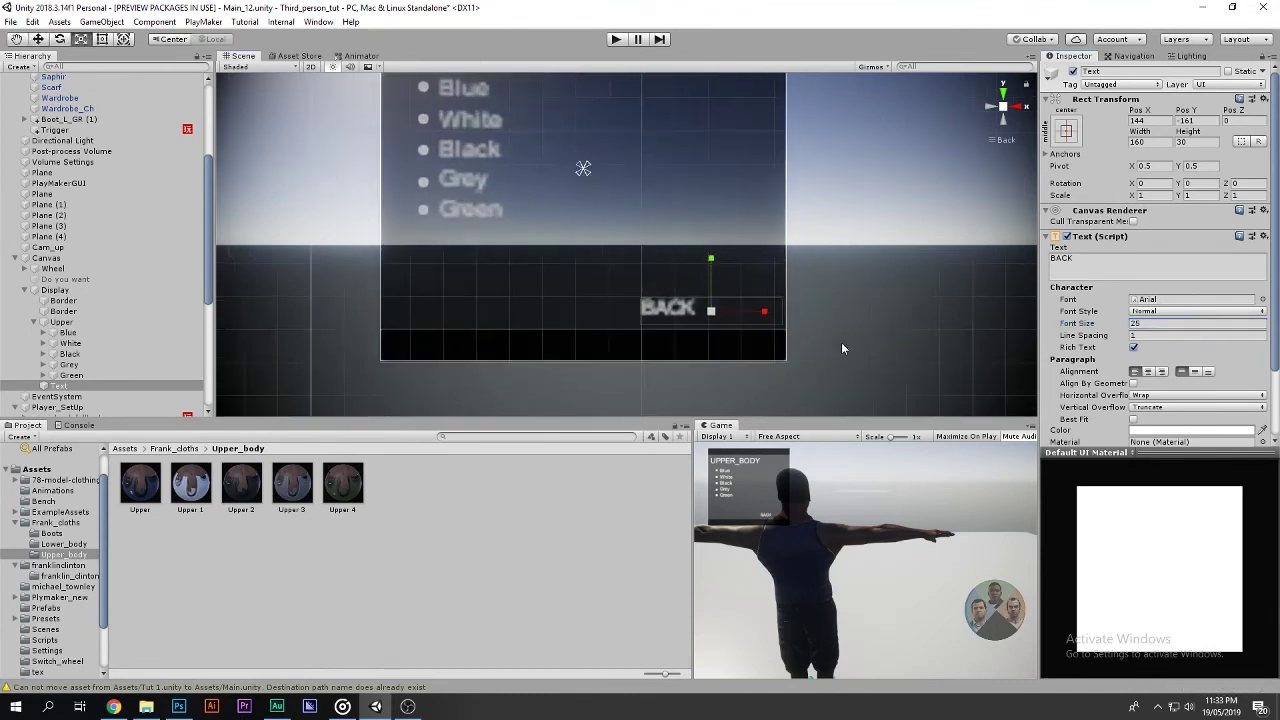
Shrink the BACK label's box and shift it lower right, previewing it in full-size game view.
key("t")
mouse_move(771, 328)
left_mouse_down()
mouse_move(711, 321)
mouse_move(791, 311)
left_mouse_up()
key("w")
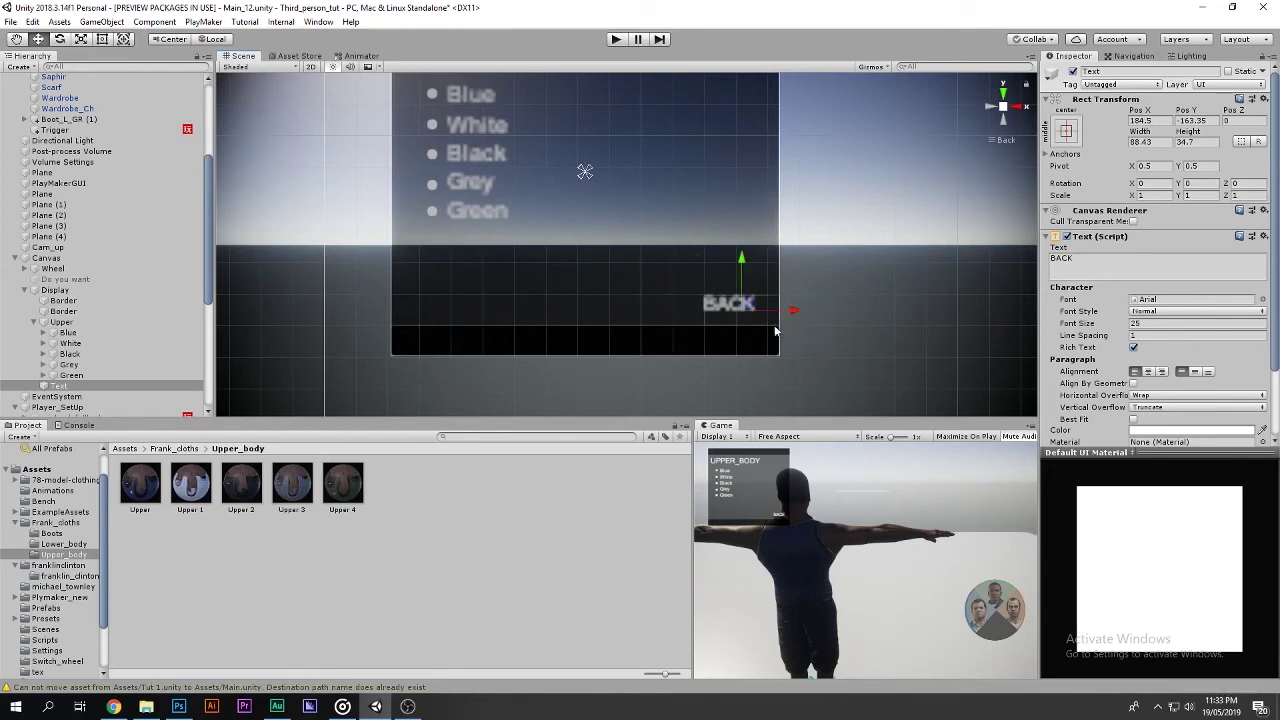
left_click_drag(744, 261, 802, 318)
key("shift+space")
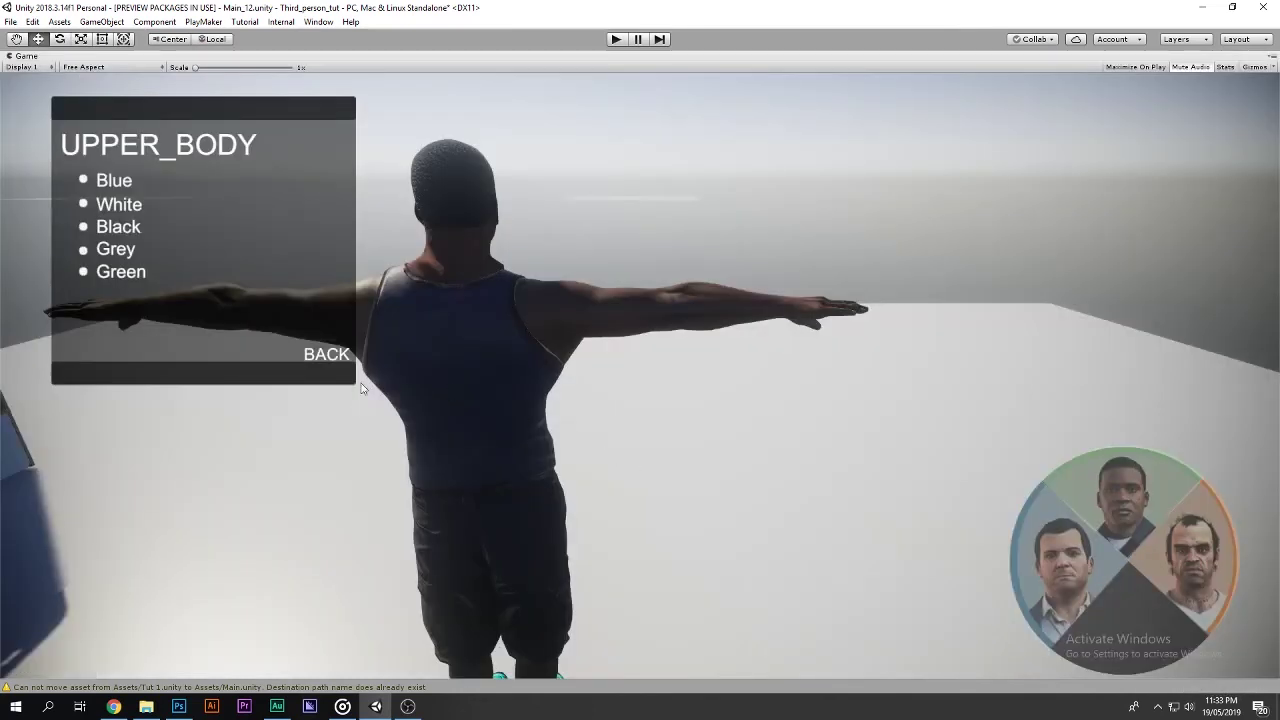
key("shift+space")
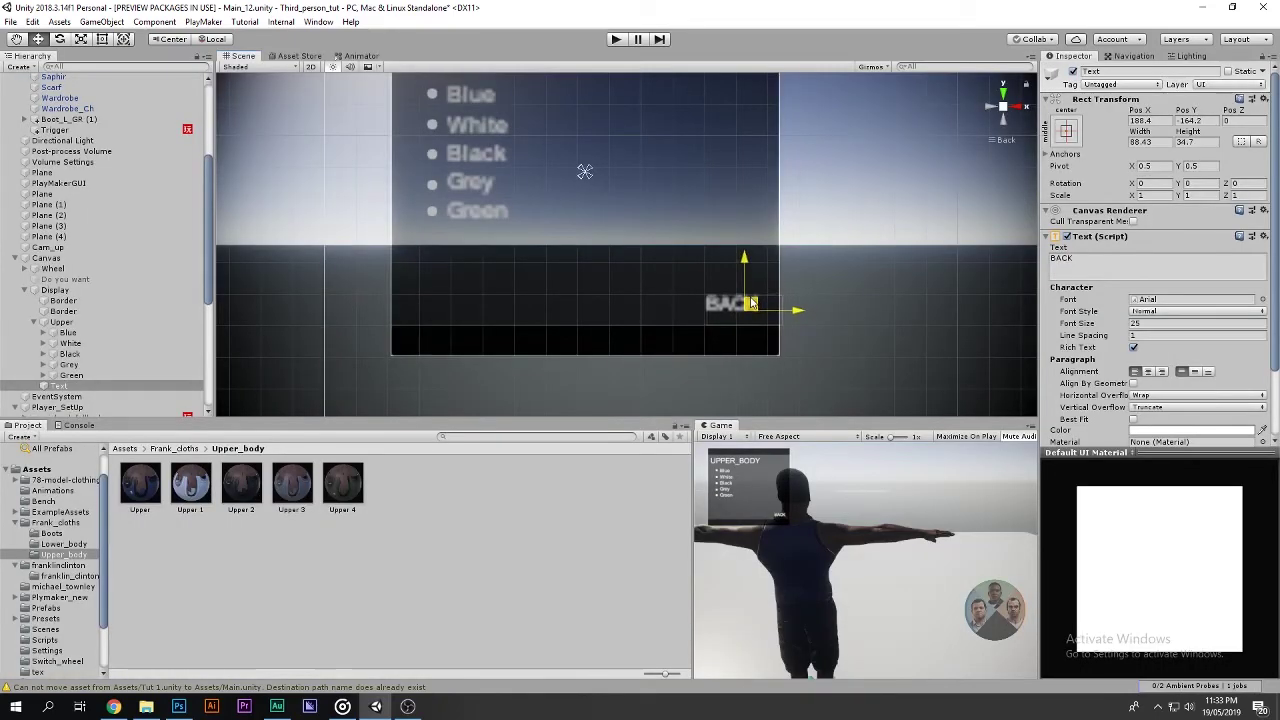
key("shift+space")
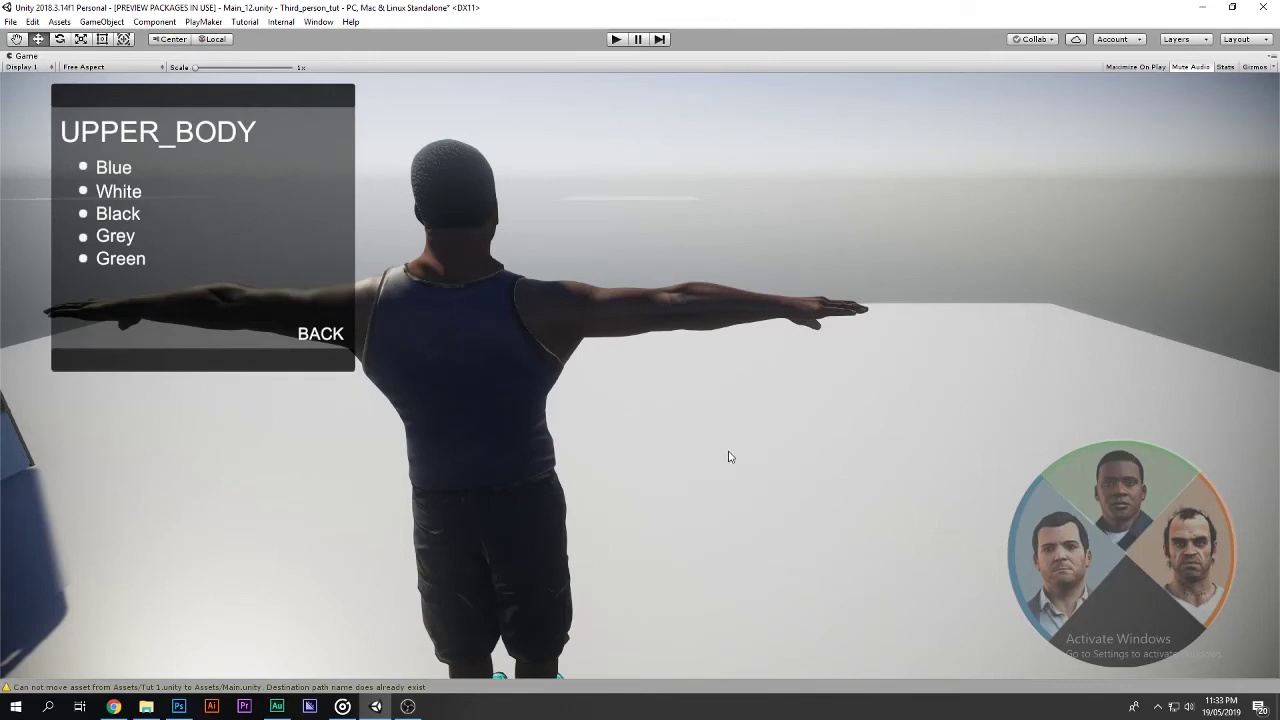
key("shift+space")
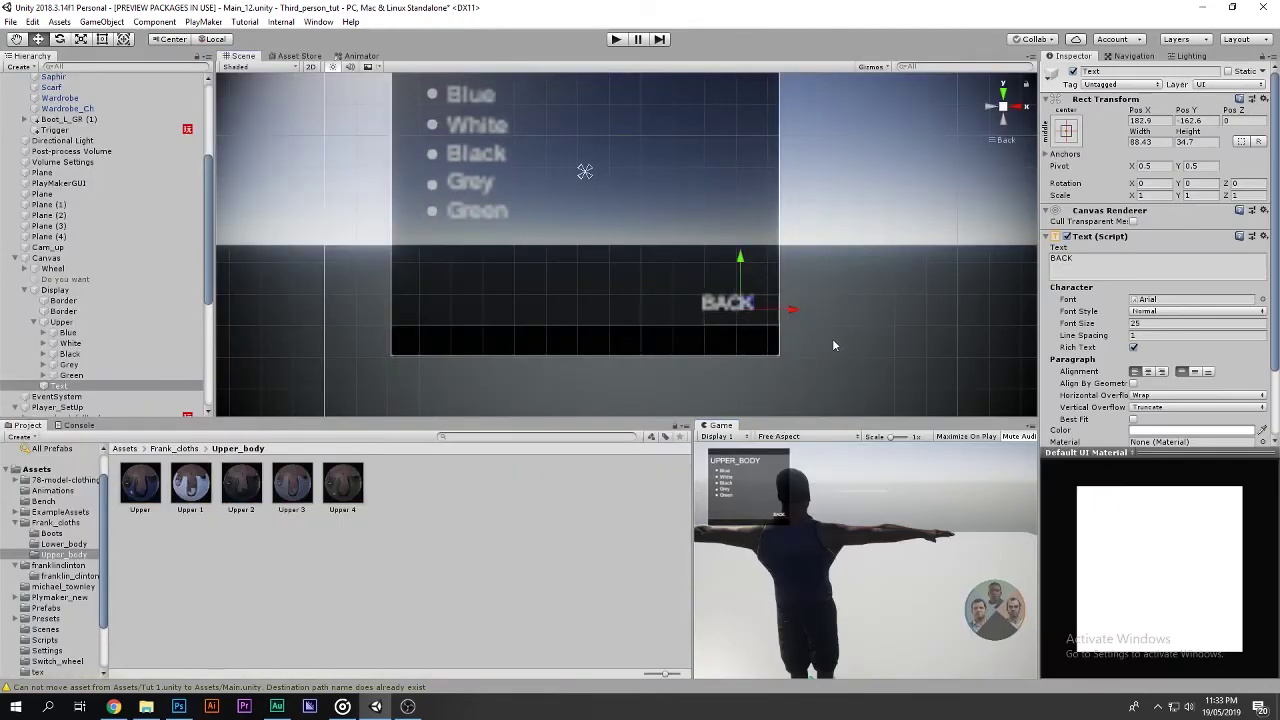
Add a Button component to the label and rename the object to Back.
scroll(1122, 400, "down", 3)
left_click(1124, 427)
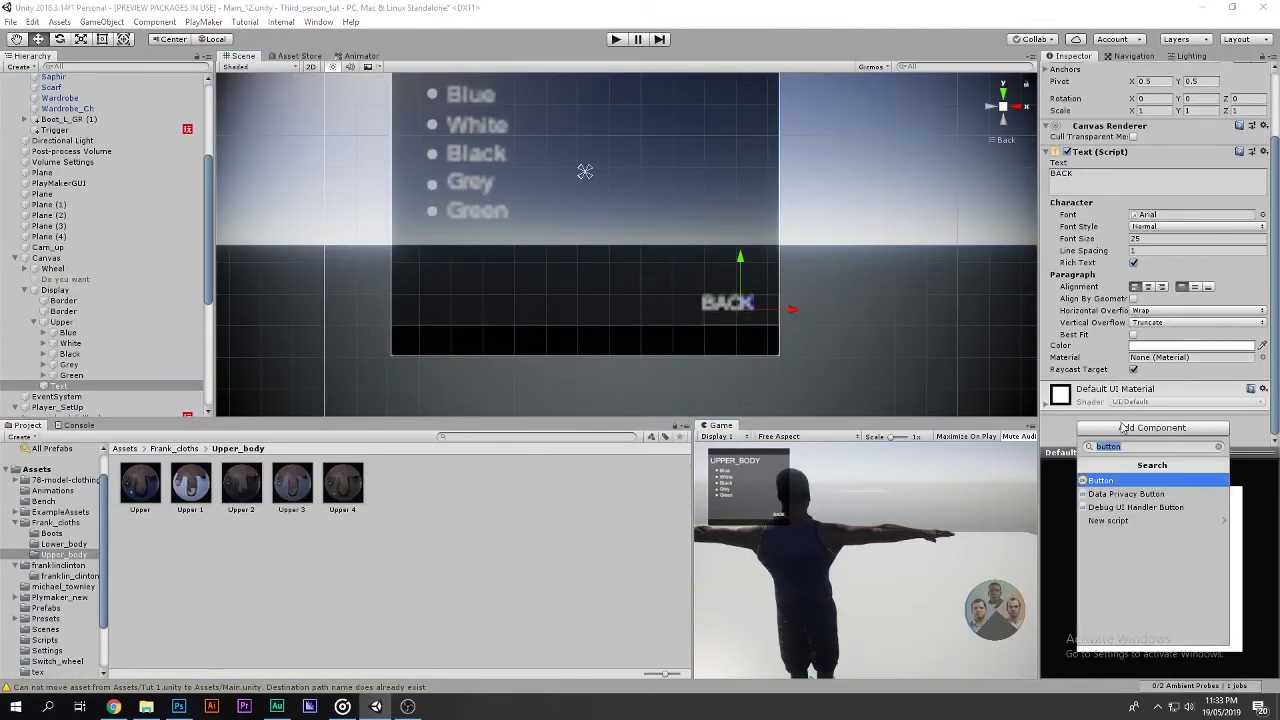
left_click(1124, 481)
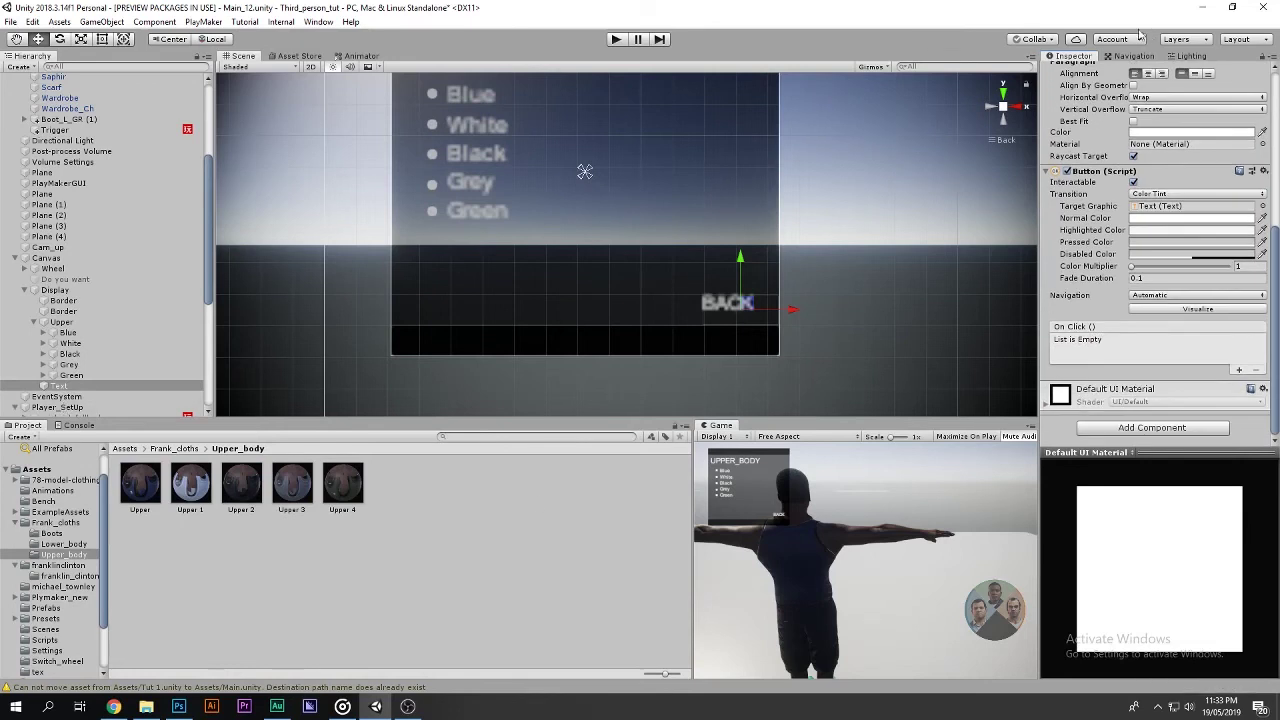
scroll(1112, 67, "up", 2)
scroll(1112, 67, "up", 2)
scroll(1112, 67, "up", 2)
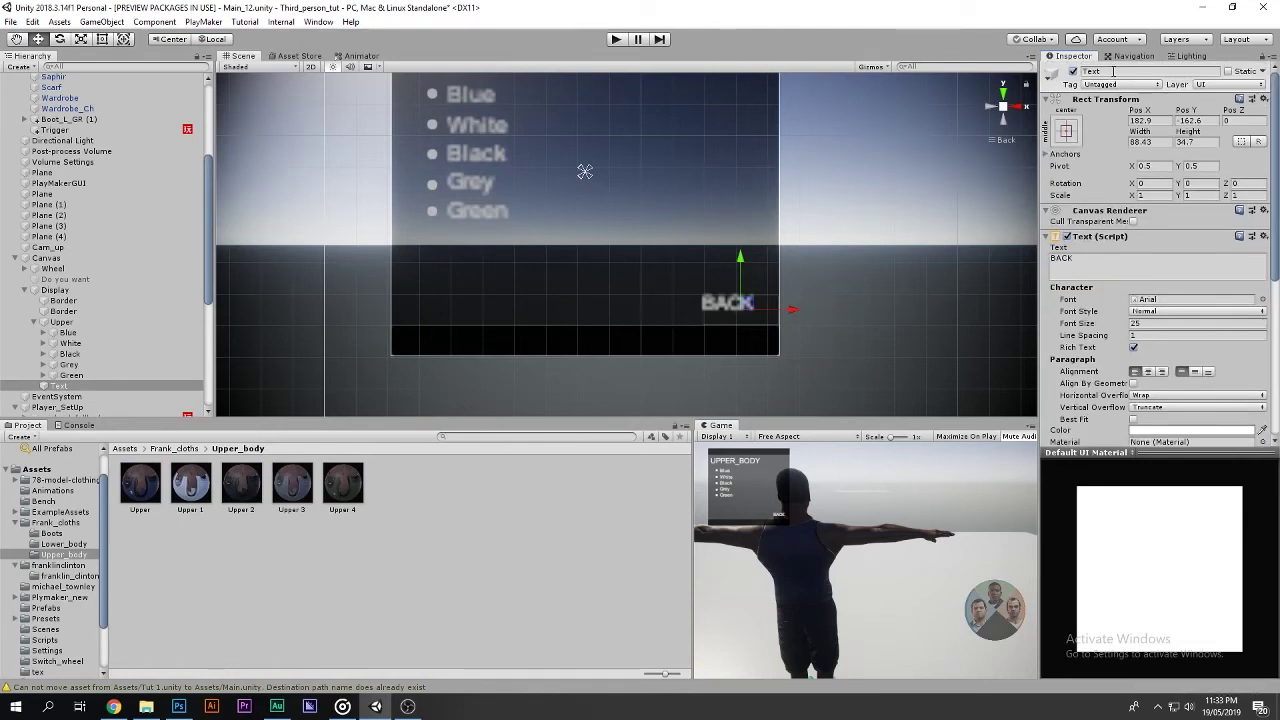
left_click(1112, 71)
type("Back")
key("Return")
In the Trigger's FSM, duplicate State 3's last UI Button On Click Event action.
left_click(90, 140)
left_click(126, 130)
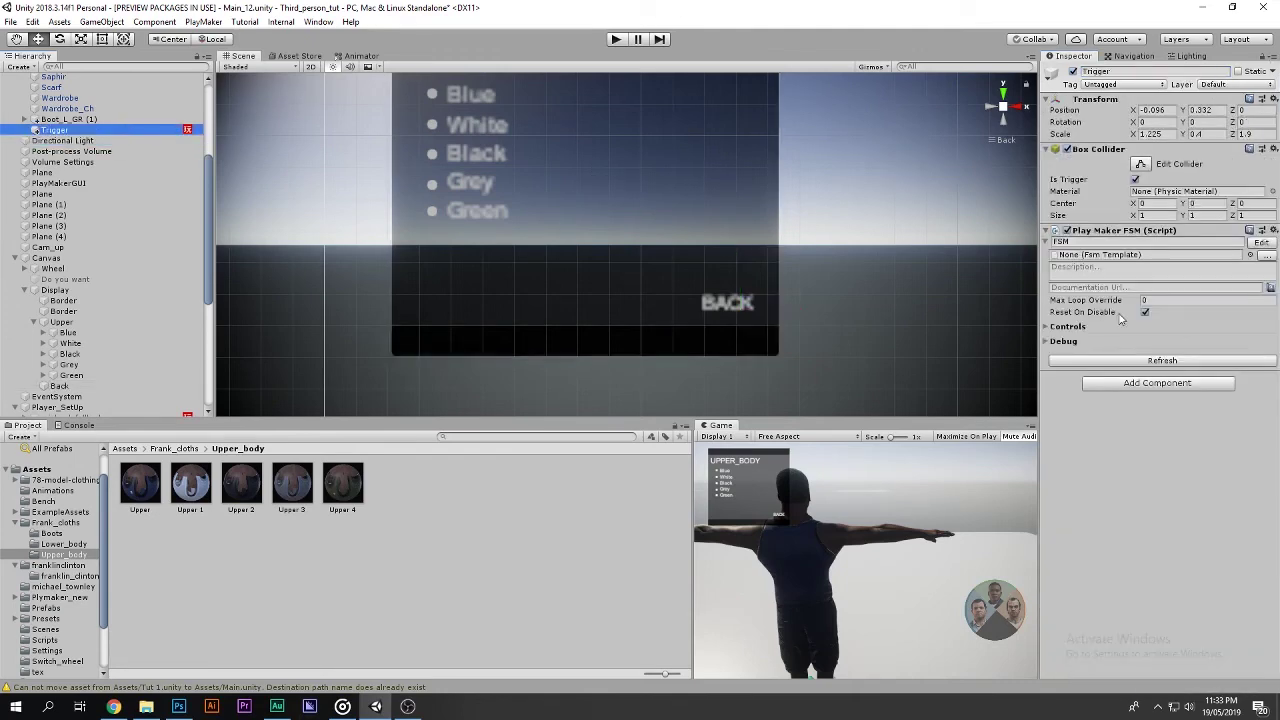
left_click(1261, 243)
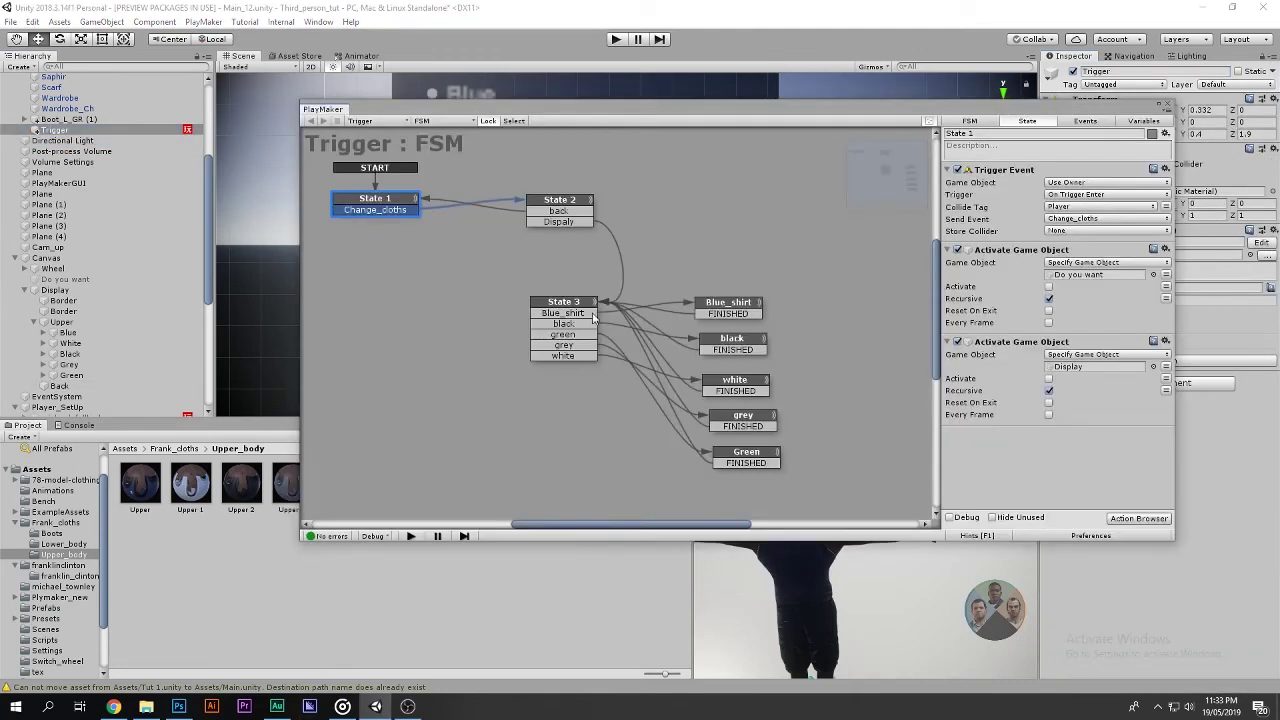
left_click(591, 302)
left_click(947, 301)
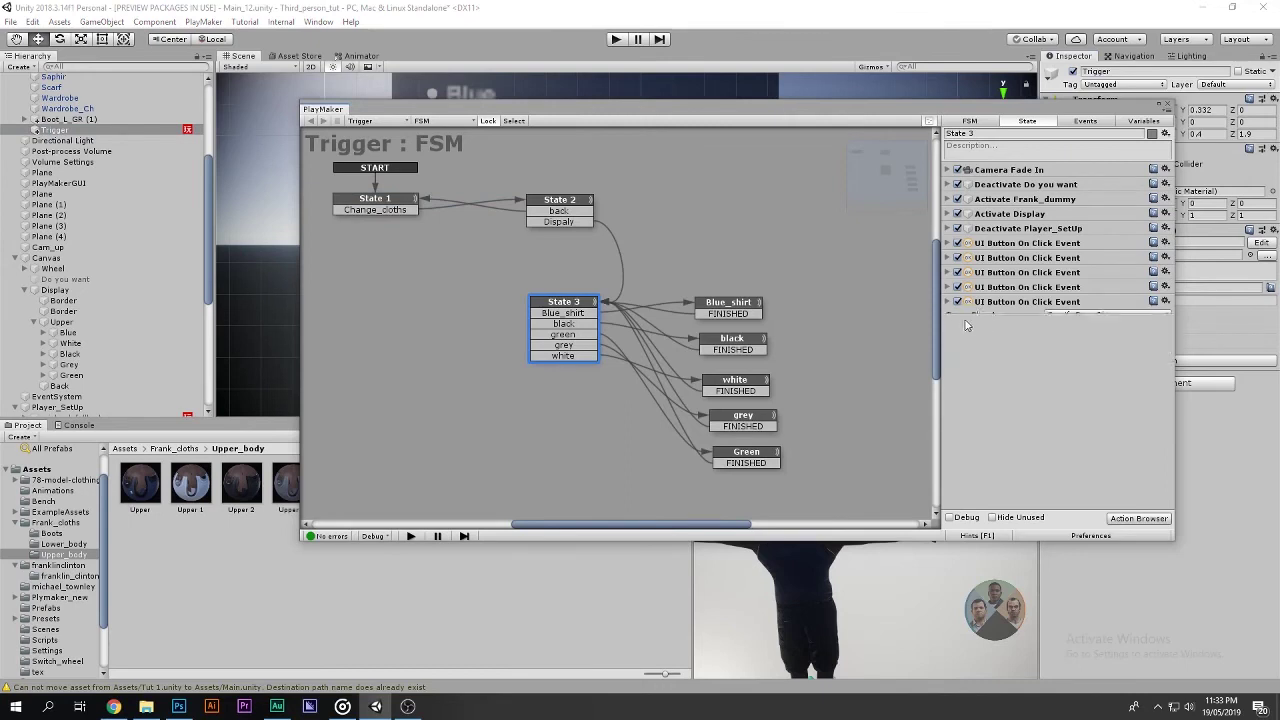
left_click(997, 305)
key("ctrl+v")
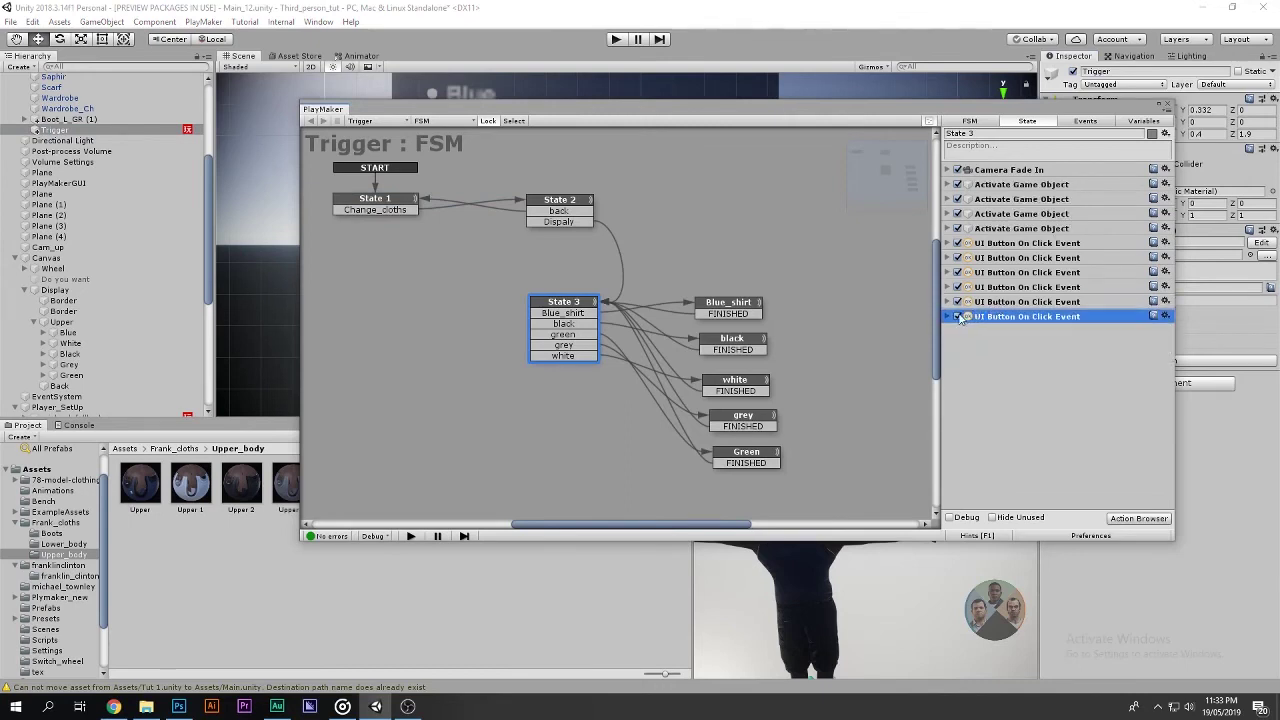
Point the new action at the Back object and have it send a new 'back' event.
left_click(949, 317)
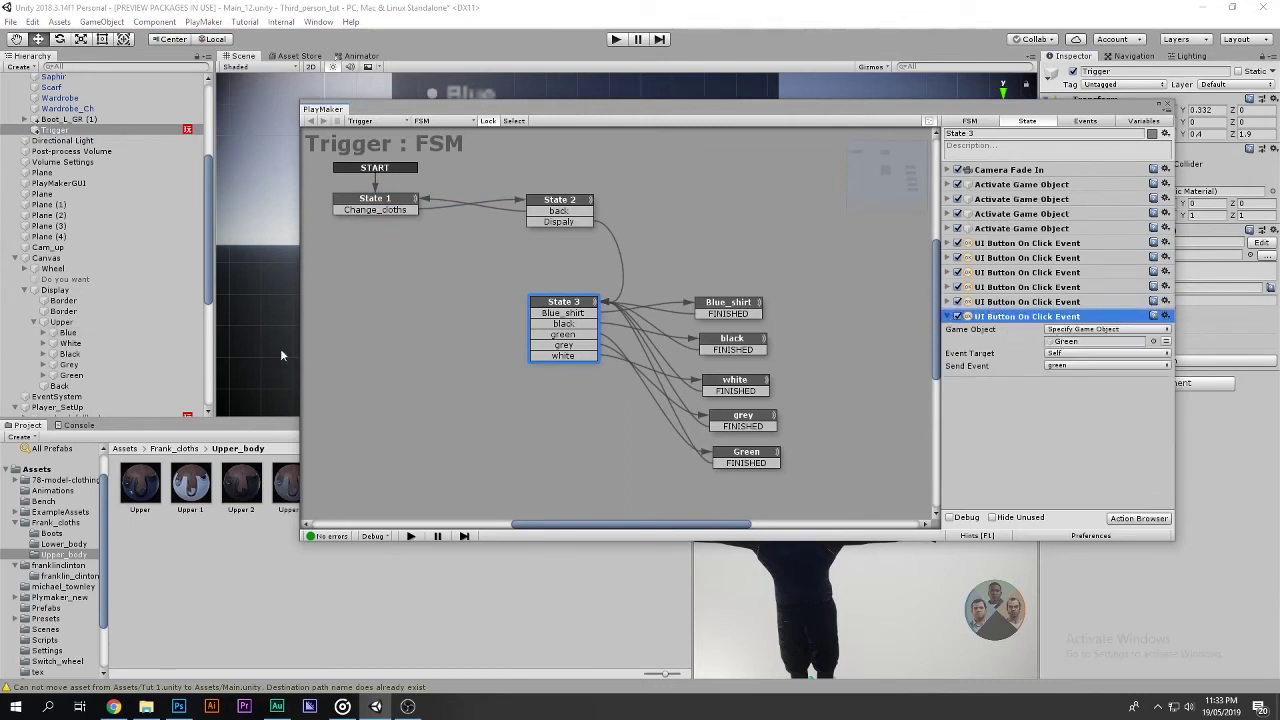
left_click(1074, 342)
left_click_drag(1076, 344, 1076, 343)
left_click(1074, 366)
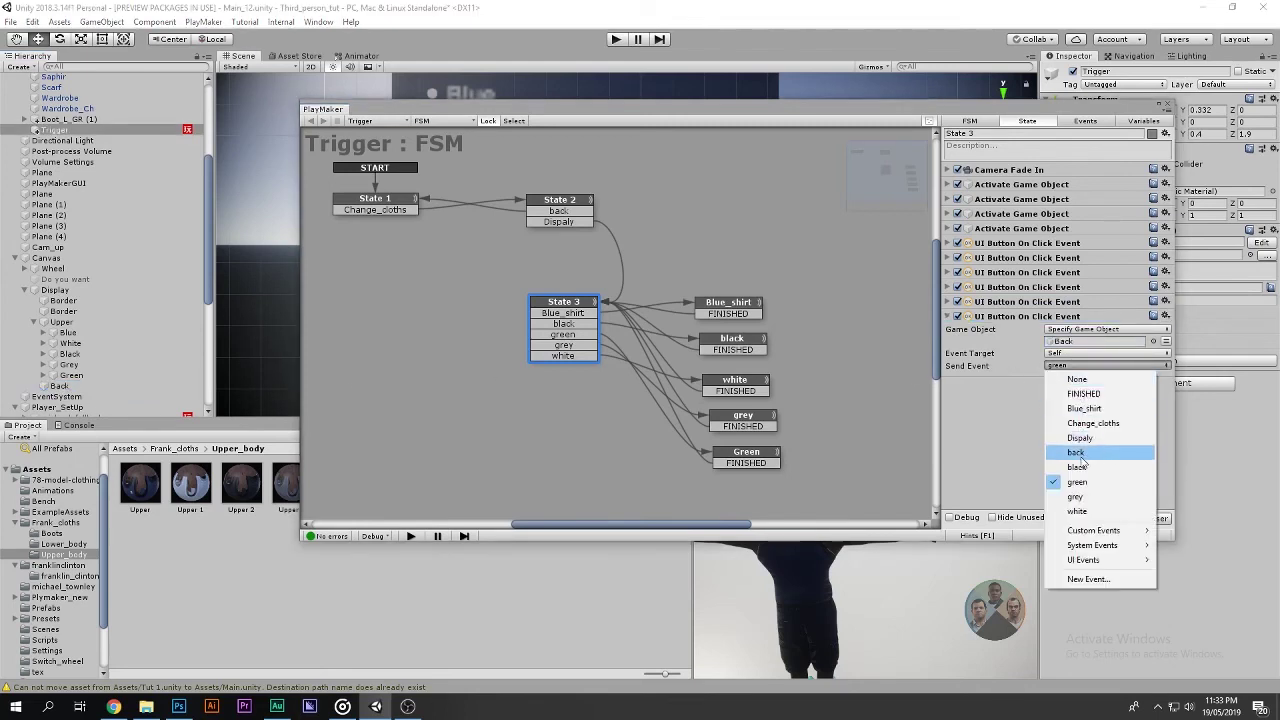
left_click(1088, 579)
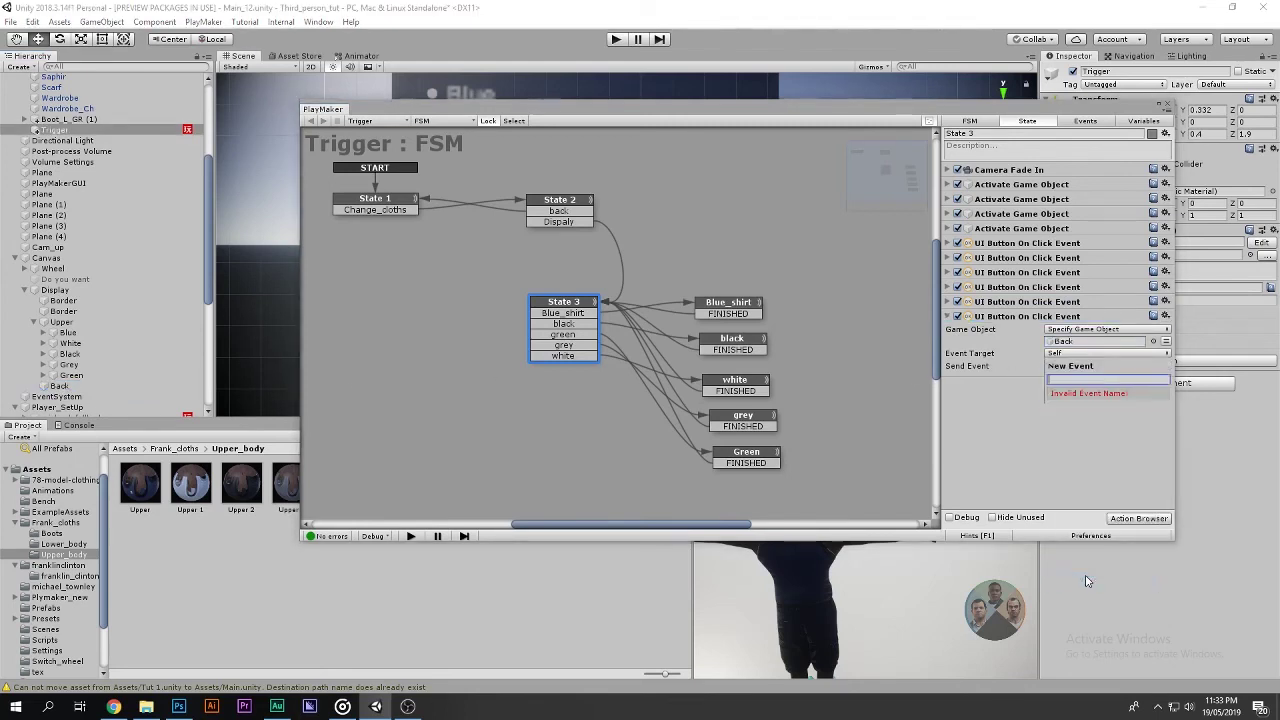
type("back")
key("Return")
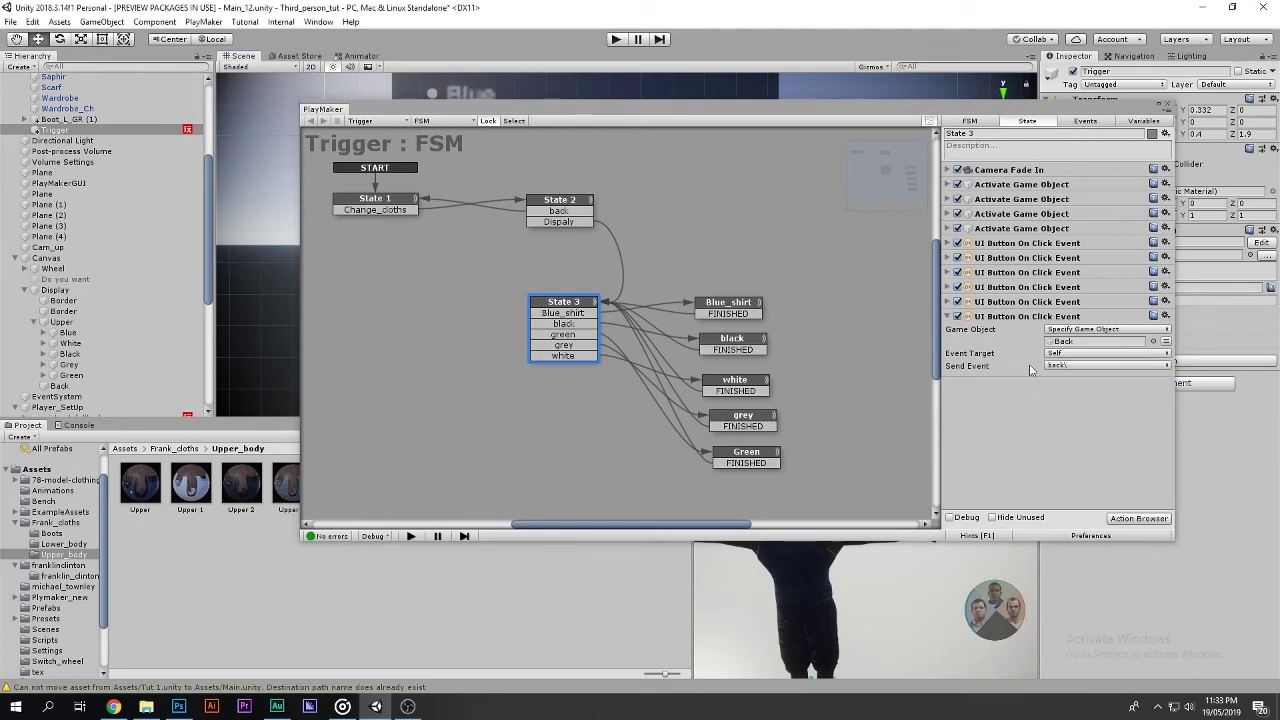
Add a back transition to State 3.
right_click(562, 306)
mouse_move(582, 314)
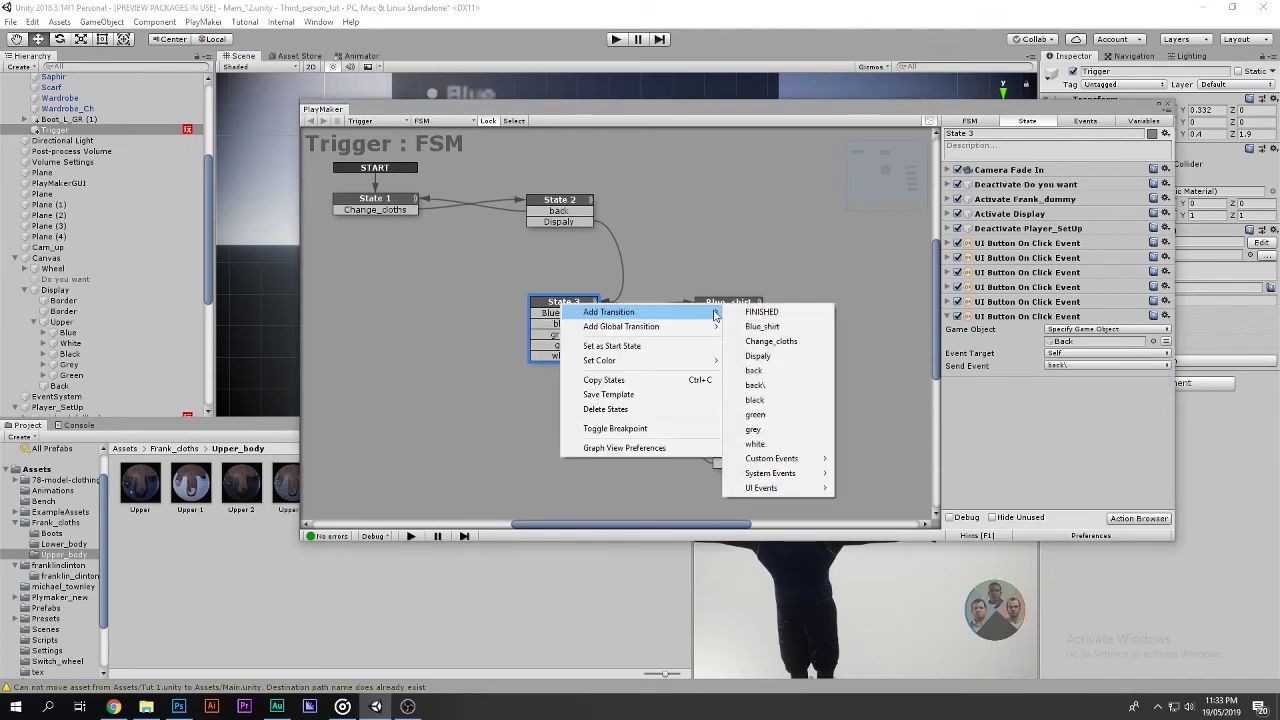
left_click(754, 386)
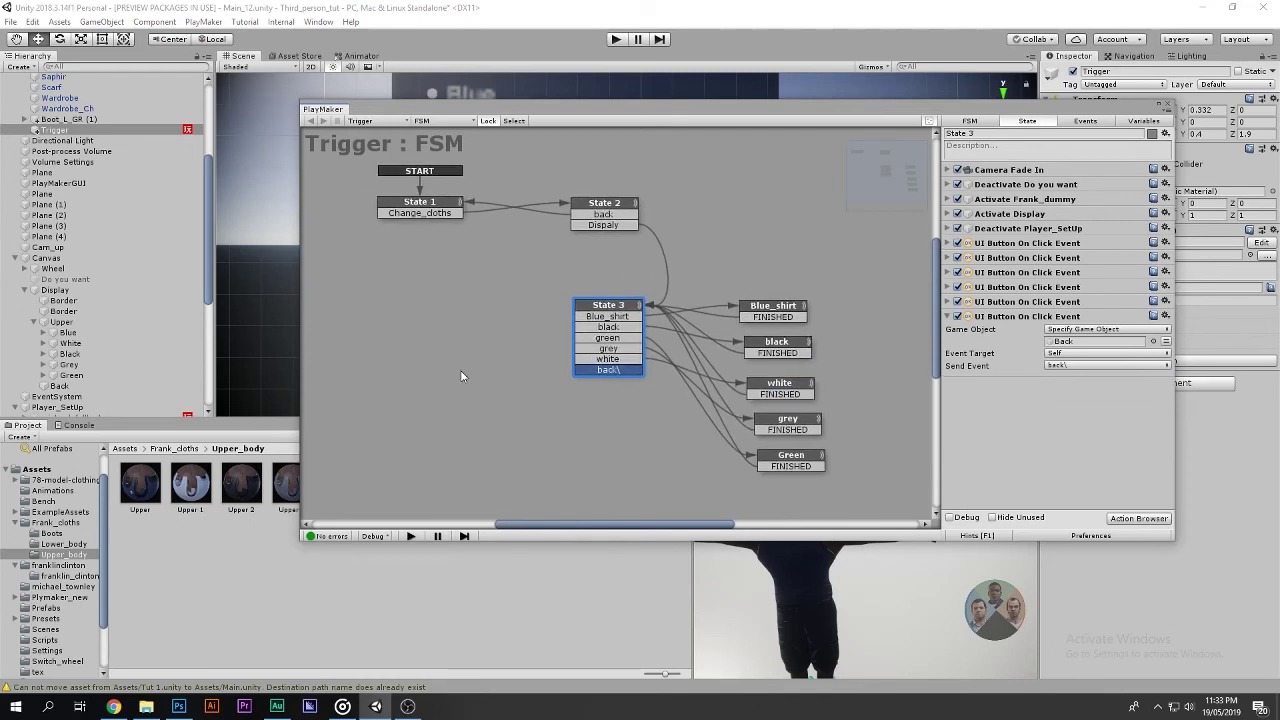
Delete the faulty back\ transition and event, undoing an accidental State 3 removal.
right_click(625, 370)
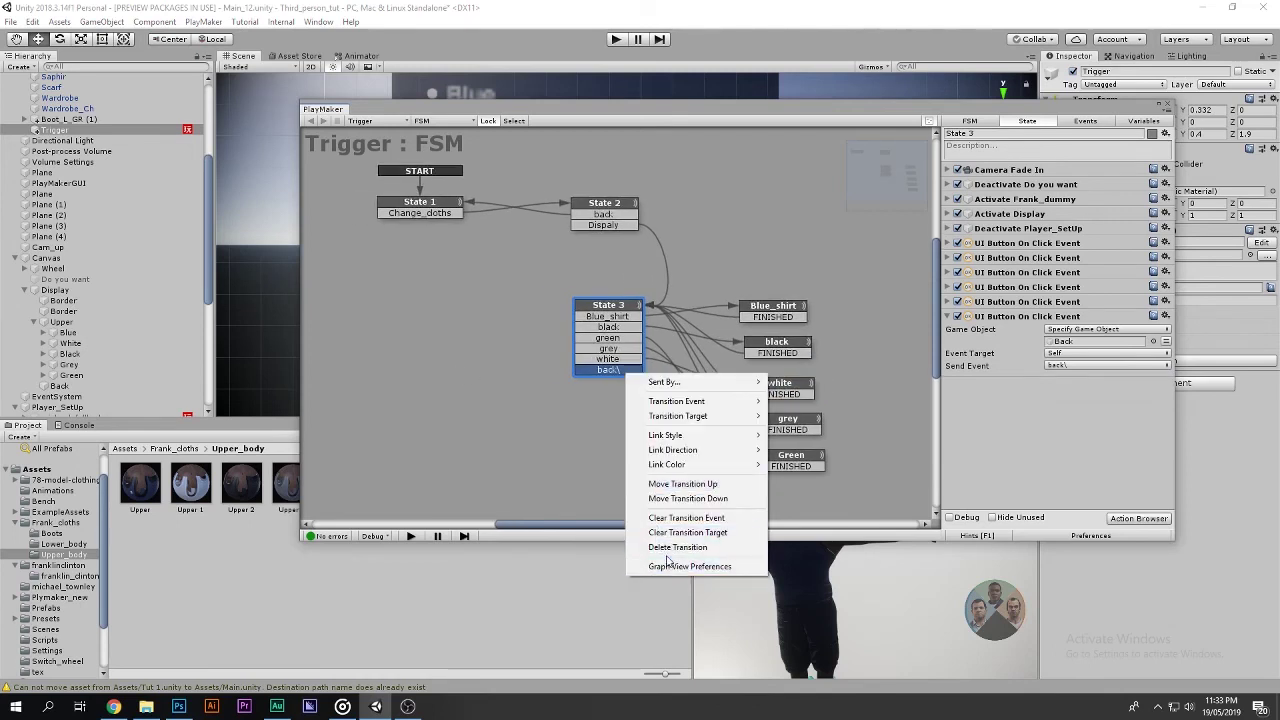
left_click(677, 547)
left_click(1086, 121)
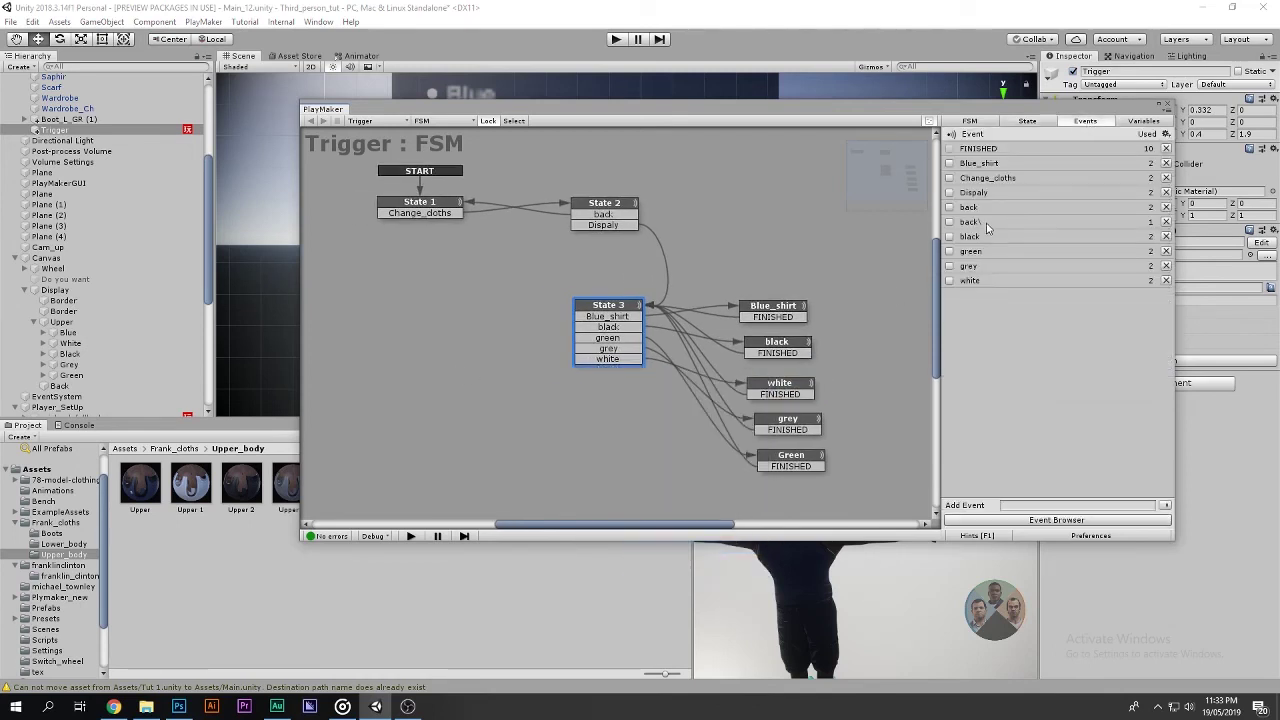
left_click(988, 222)
key("Delete")
key("ctrl+z")
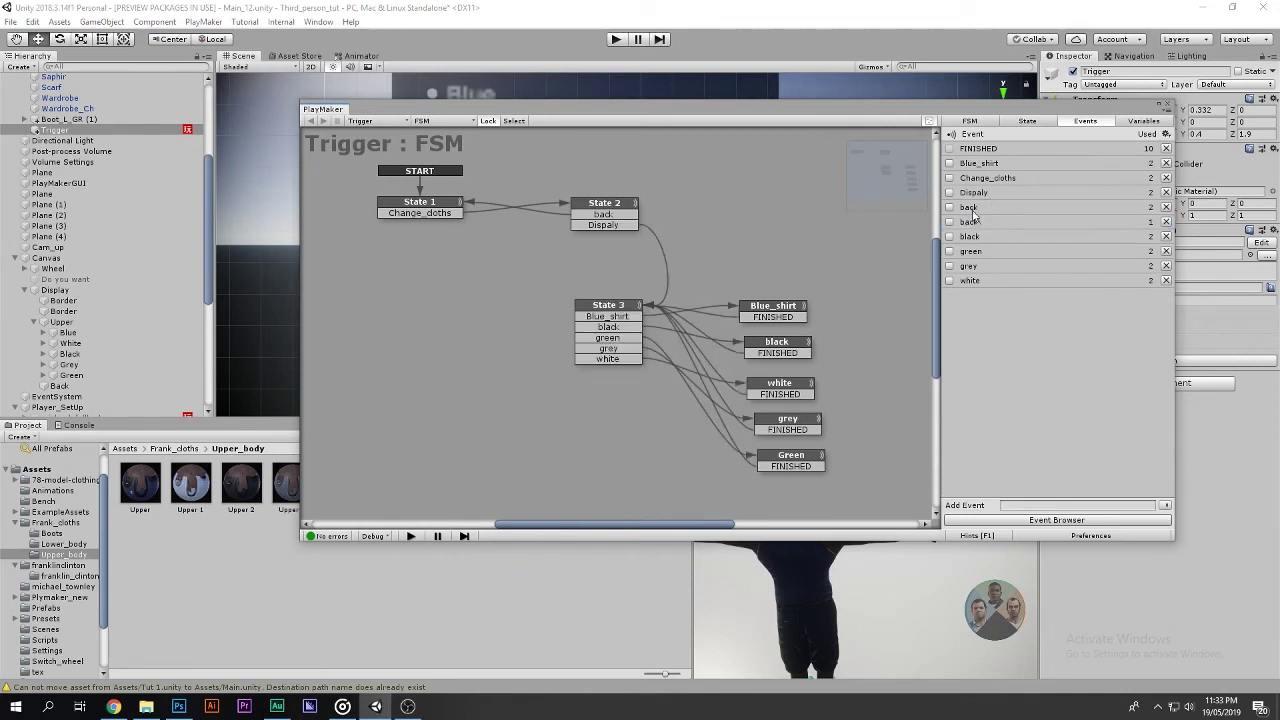
left_click(1077, 224)
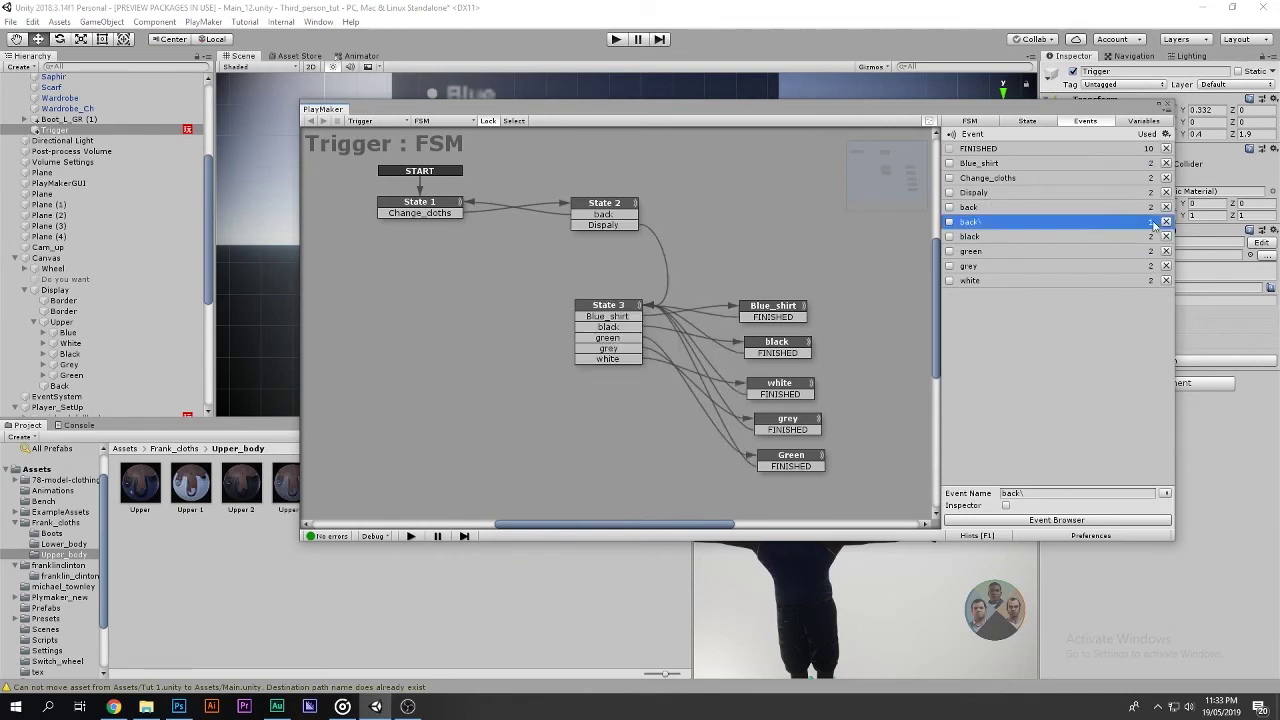
left_click(1027, 121)
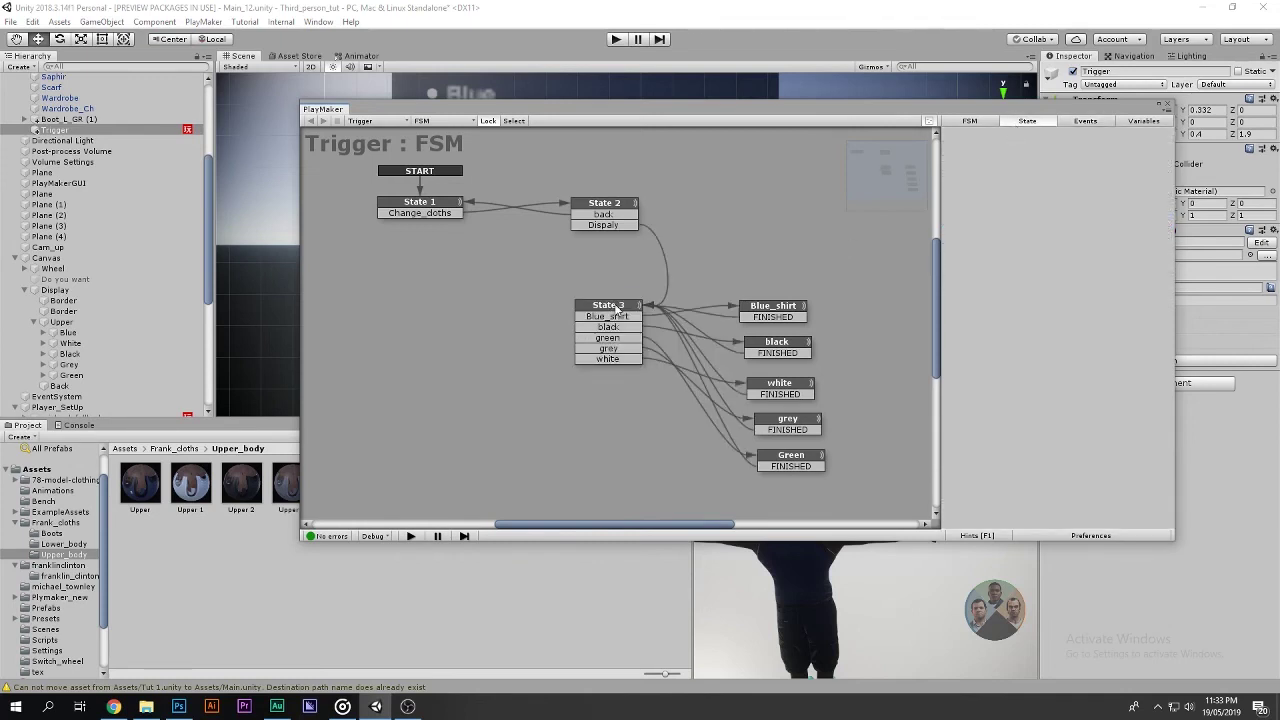
Re-add State 3's back transition and make the Back button action send the back event.
left_click(617, 309)
right_click(617, 304)
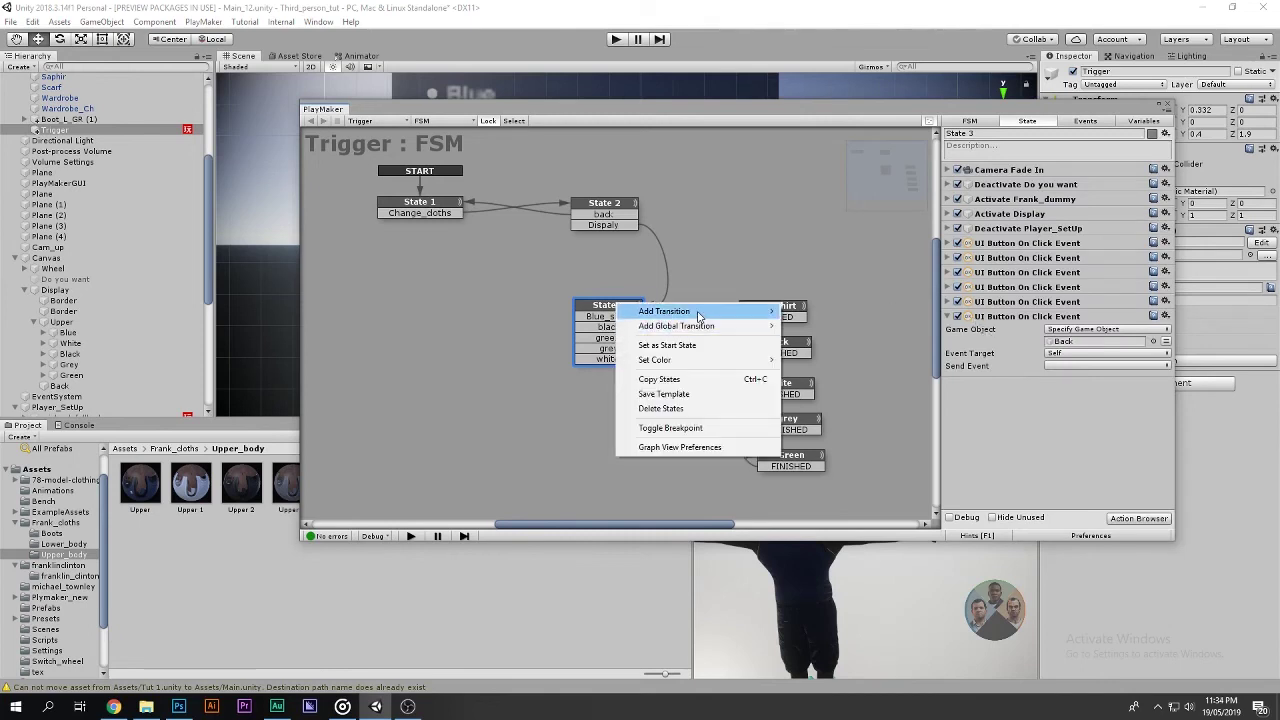
mouse_move(700, 312)
left_click(812, 370)
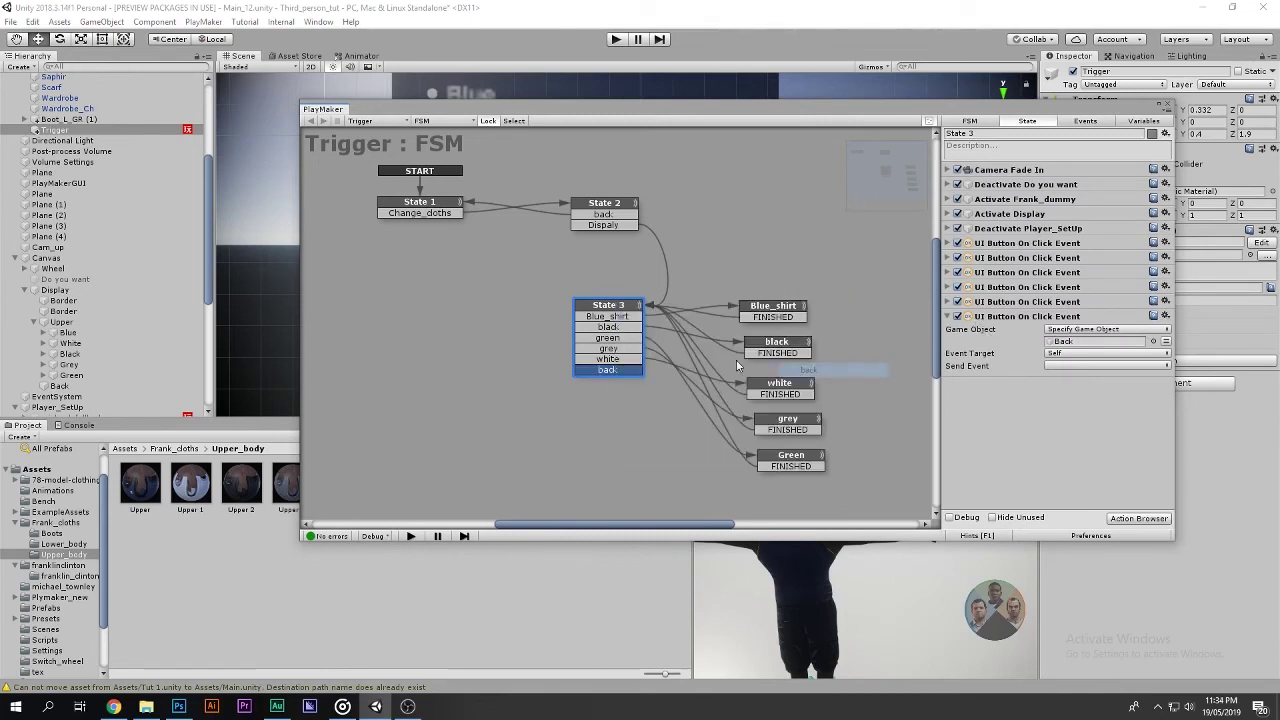
left_click(1067, 366)
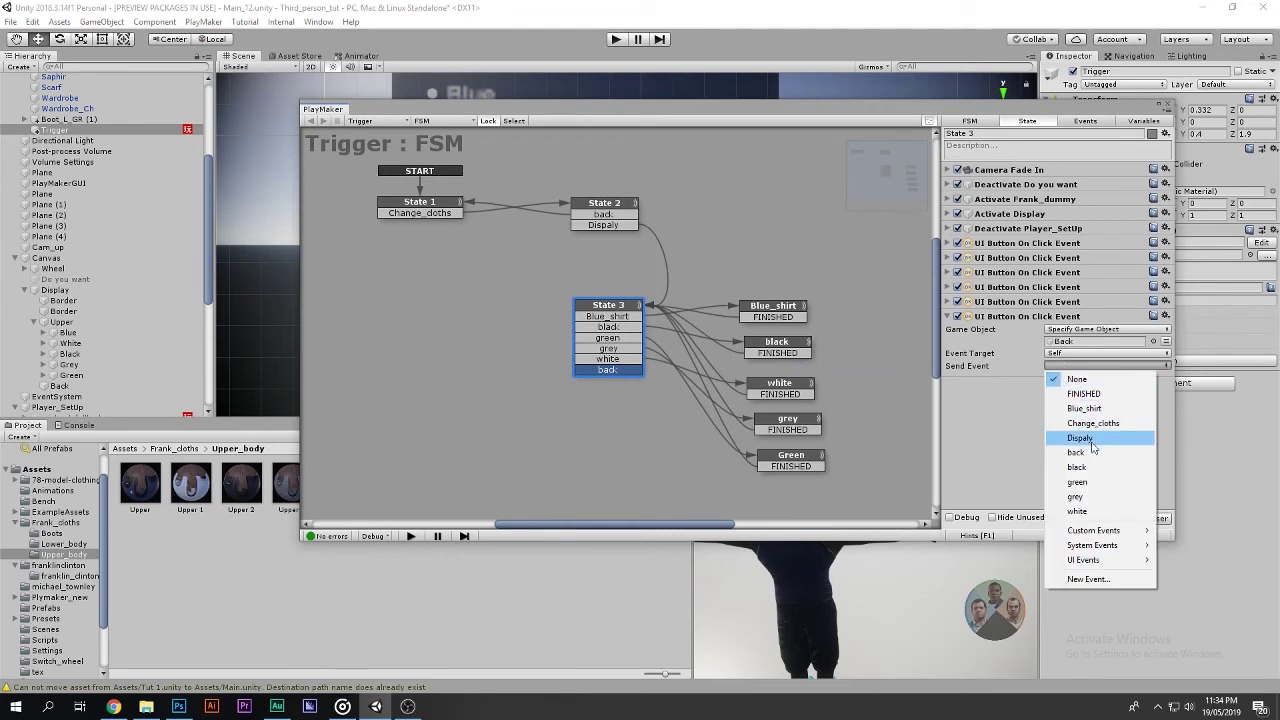
left_click(1078, 452)
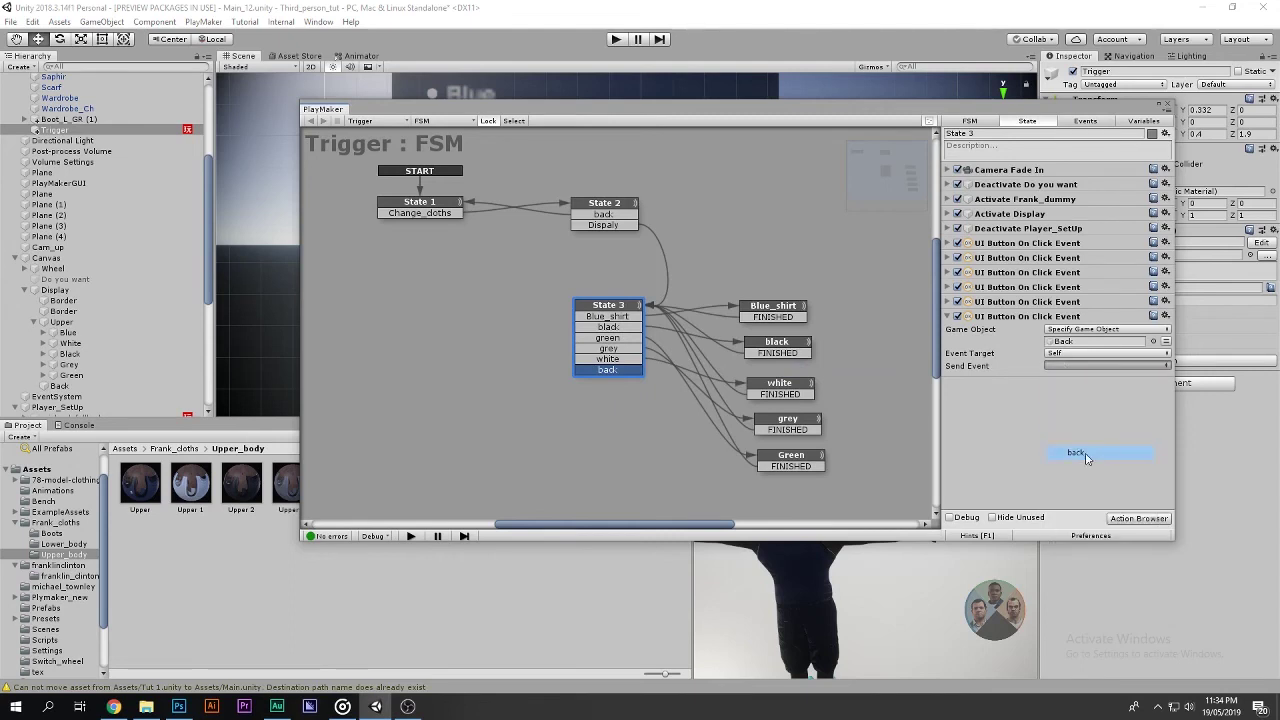
left_click(483, 338, "ctrl")
Create State 4 from State 3's back transition and nudge the Blue_shirt and black states right.
left_click_drag(600, 370, 475, 333)
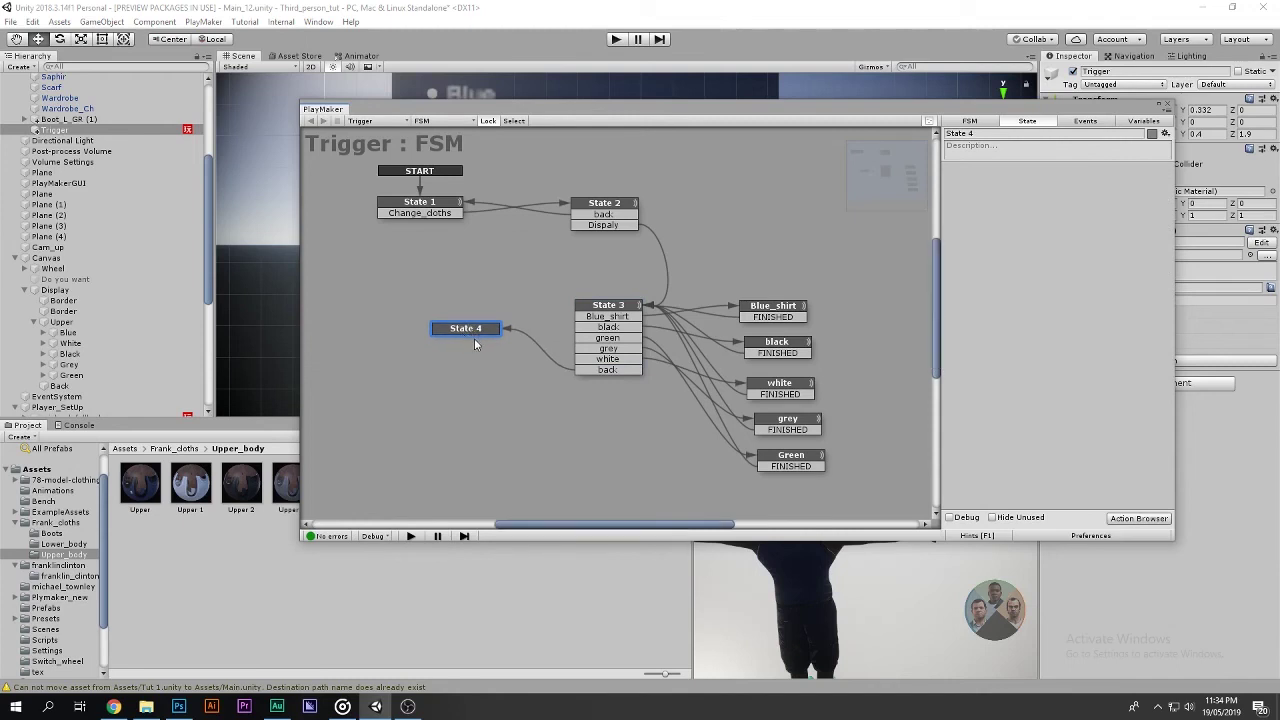
left_click(756, 309)
left_click_drag(756, 308, 780, 341)
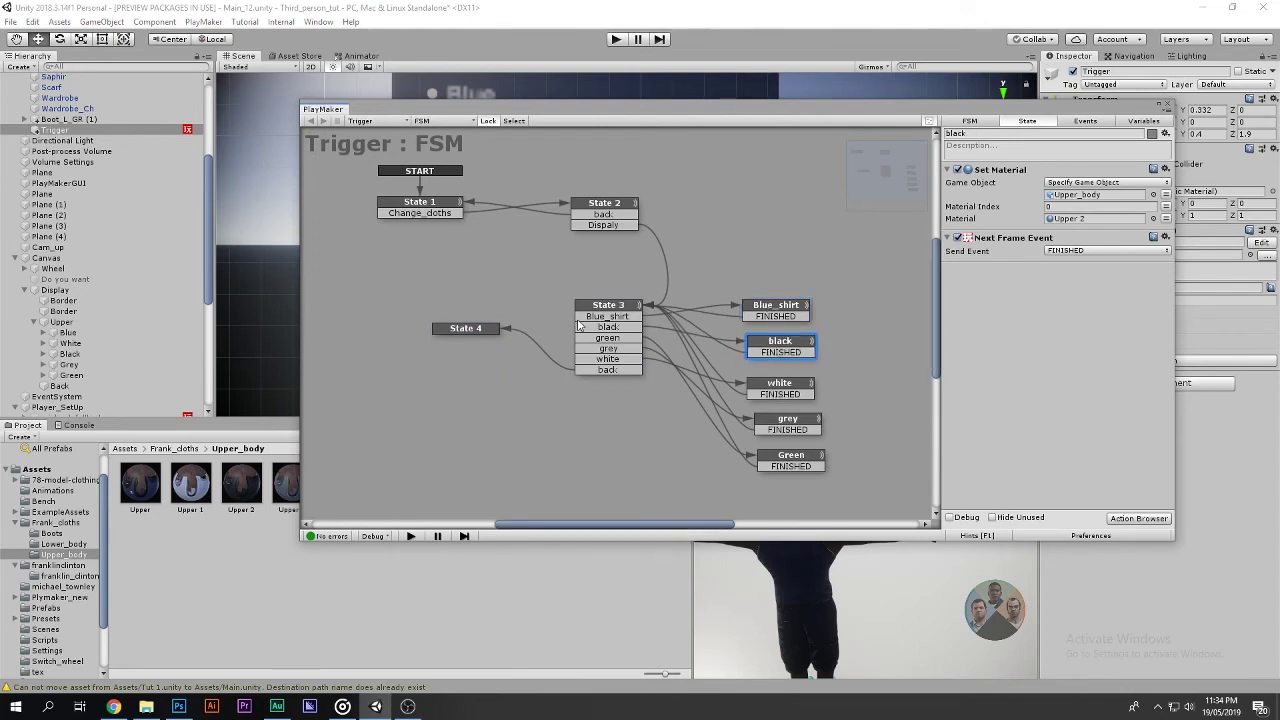
Copy State 3's Camera Fade In and four Activate Game Object actions into State 4.
left_click(605, 305)
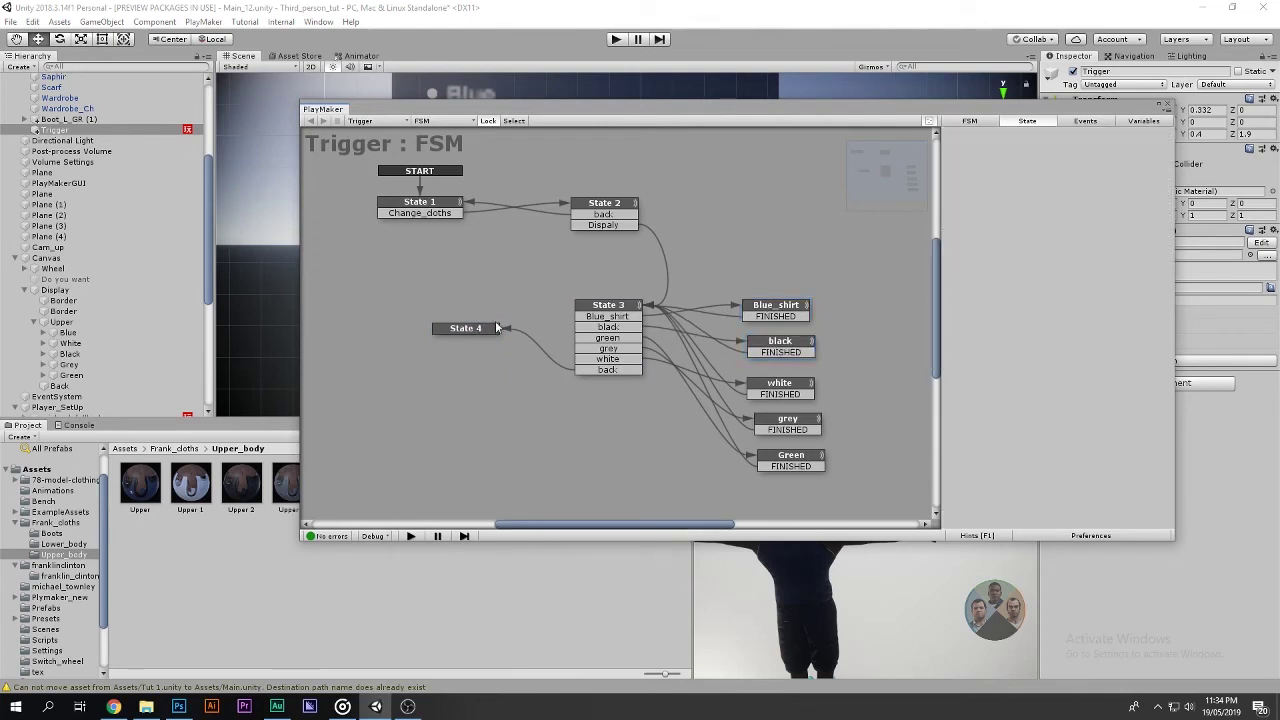
left_click(1008, 230)
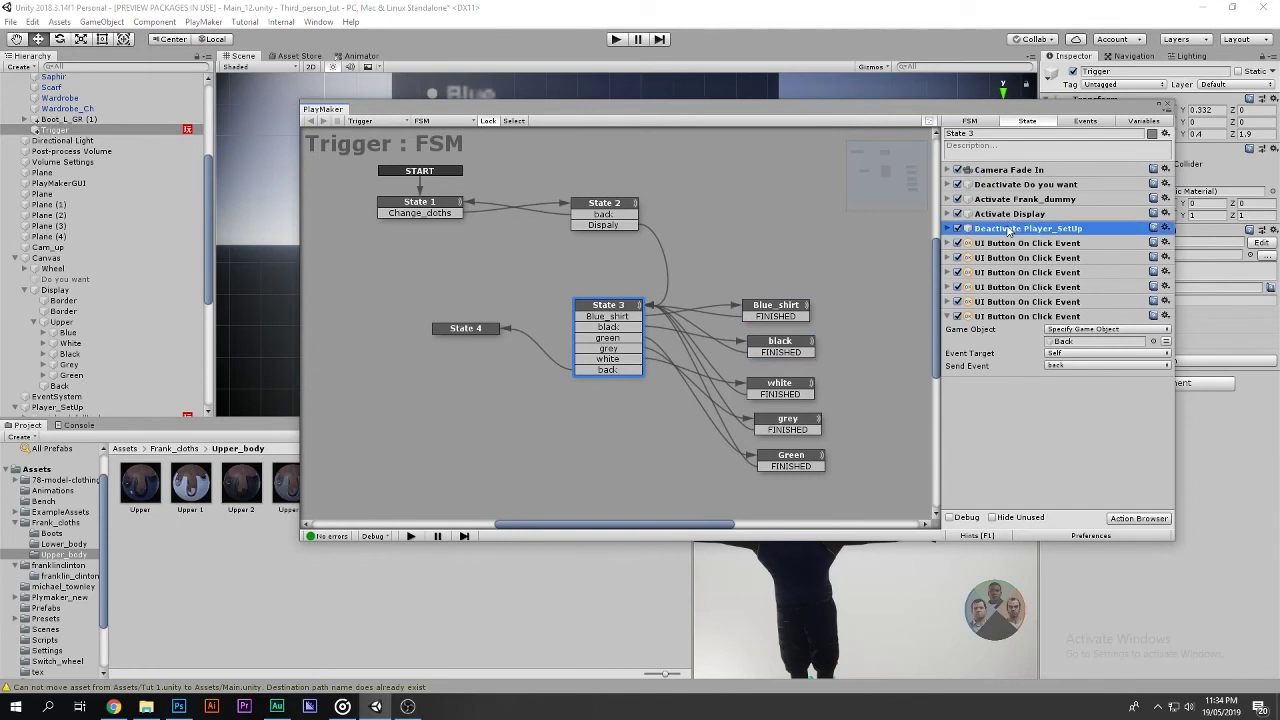
left_click(1018, 175, "shift")
right_click(1014, 170)
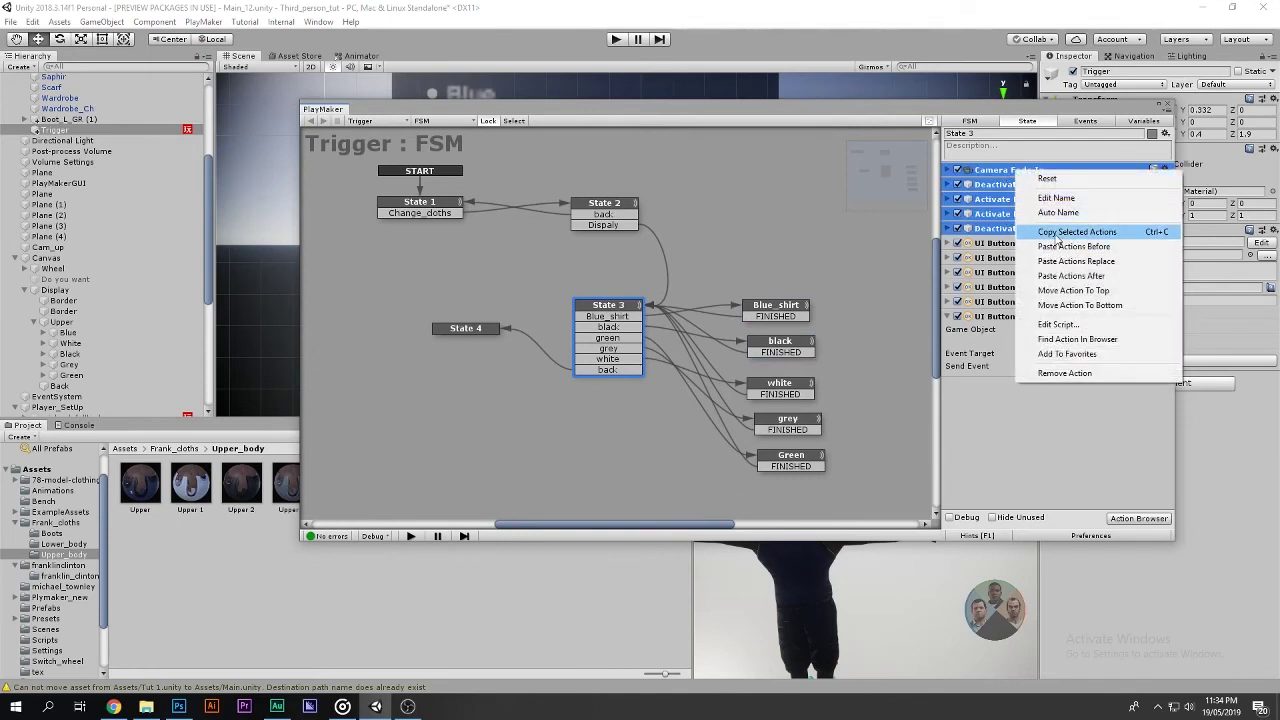
left_click(1045, 232)
left_click(458, 335)
right_click(992, 248)
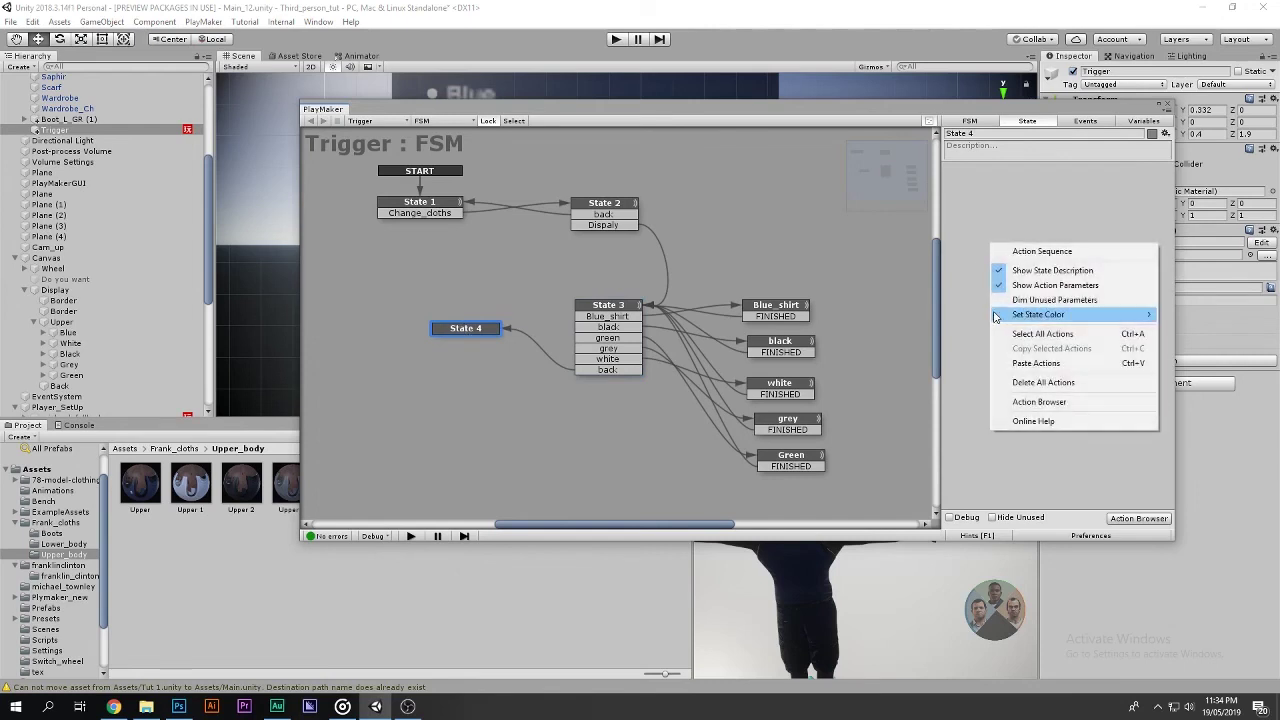
left_click(1040, 363)
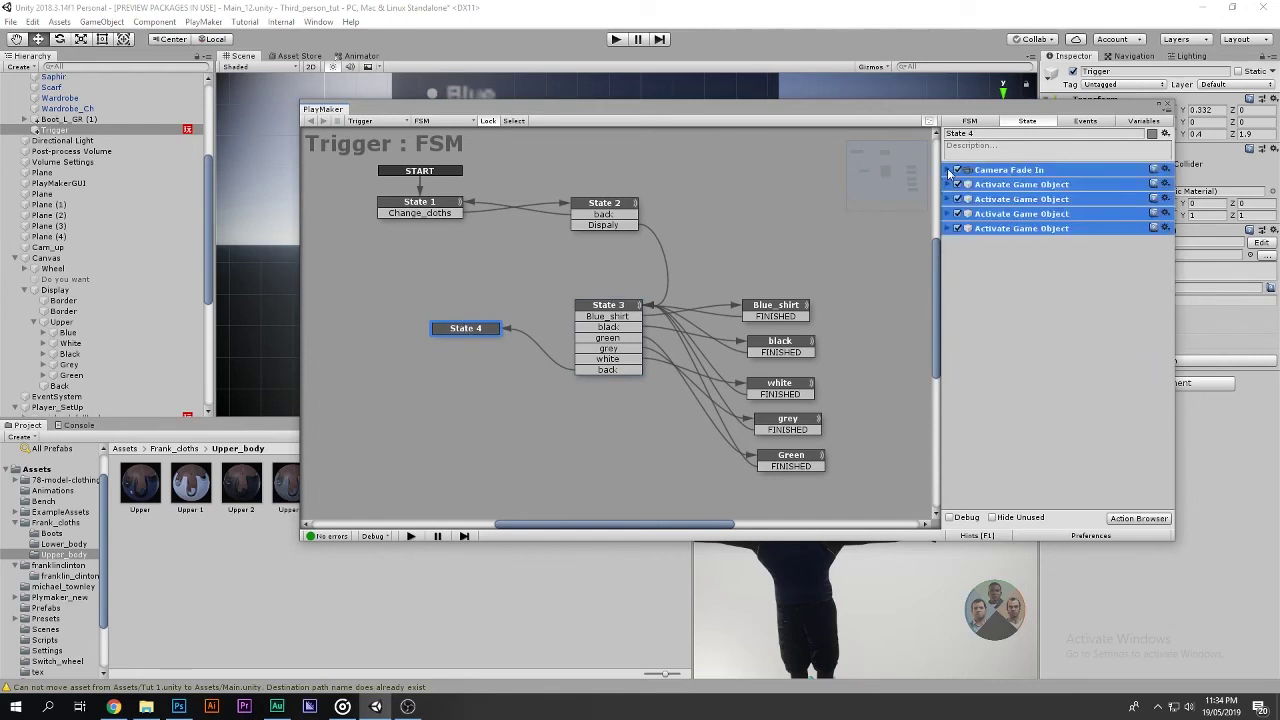
Expand the pasted Camera Fade In and Activate Game Object actions in State 4.
left_click(949, 172)
left_click(949, 240)
left_click(949, 331)
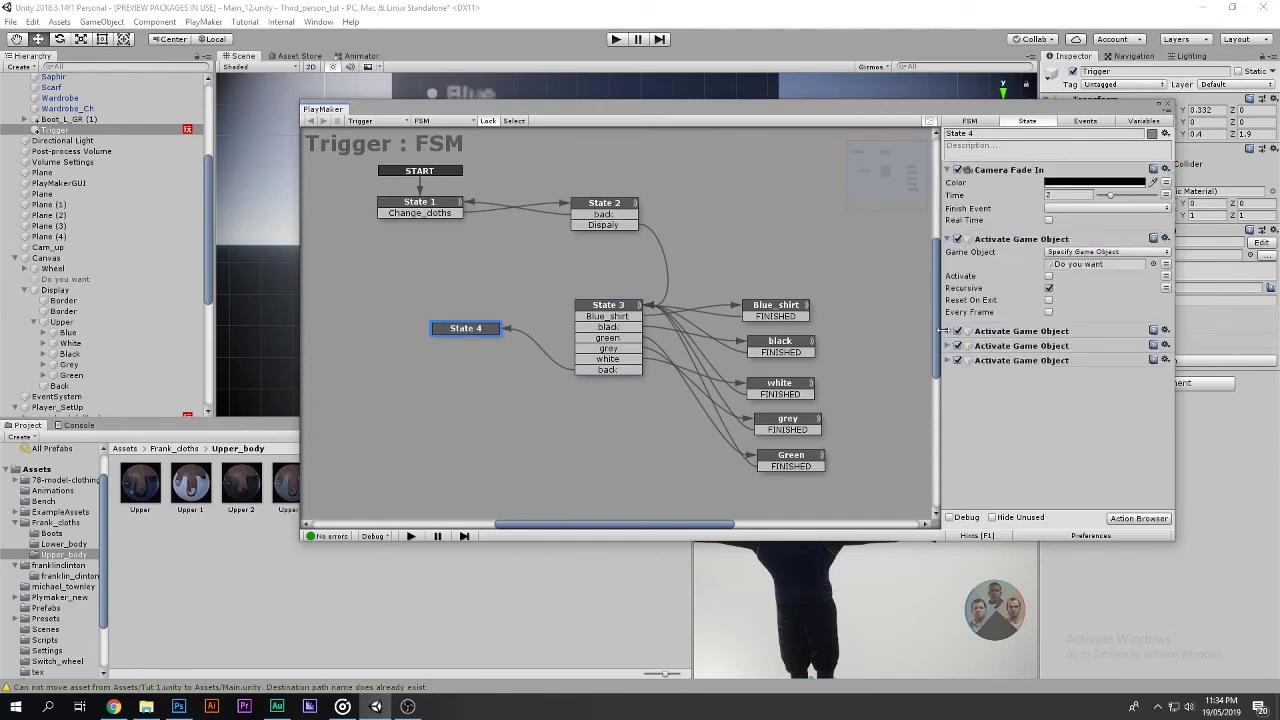
left_click(949, 423)
In State 4, set Player_SetUp to be activated and delete the Do you want action.
scroll(951, 478, "down", 1)
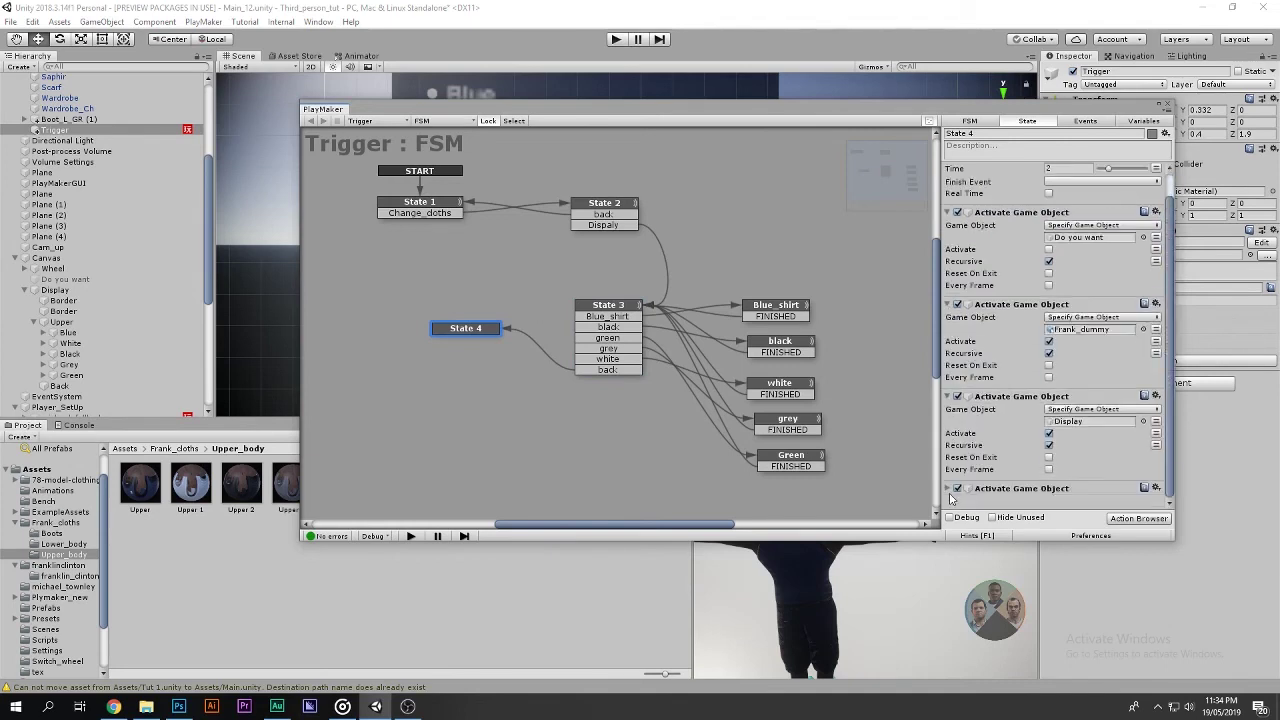
scroll(1047, 278, "up", 1)
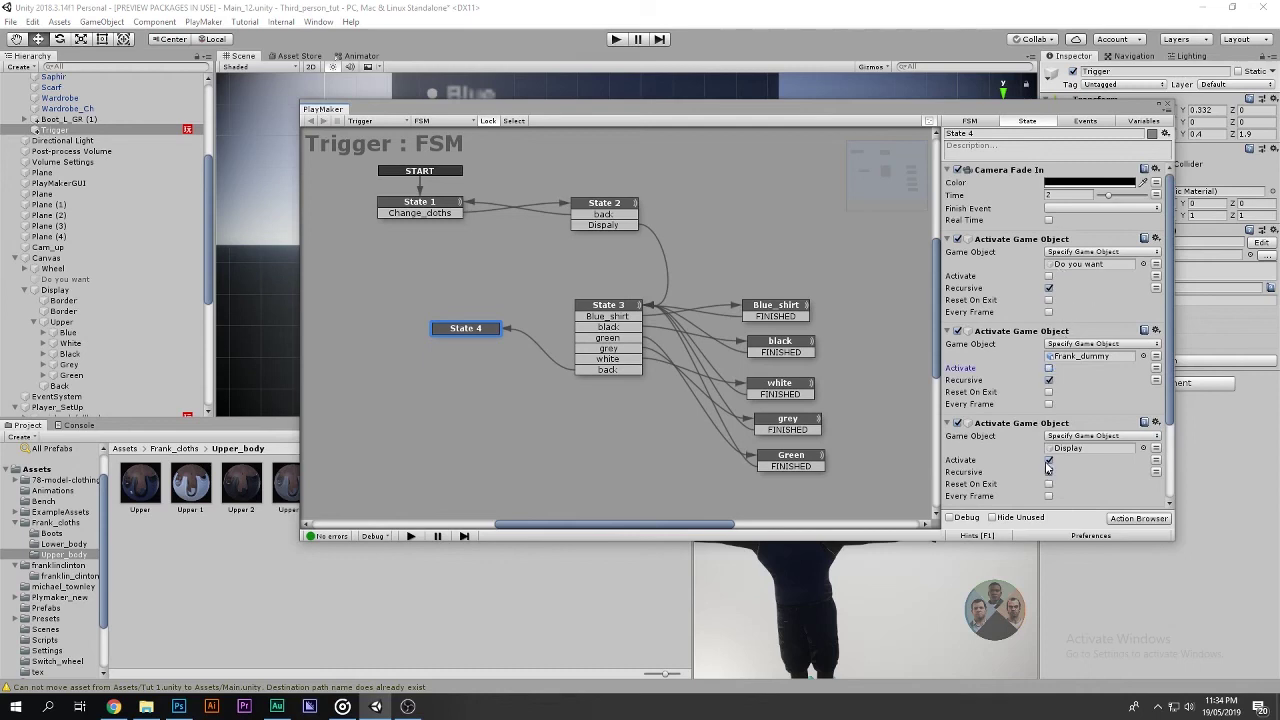
scroll(1009, 466, "down", 4)
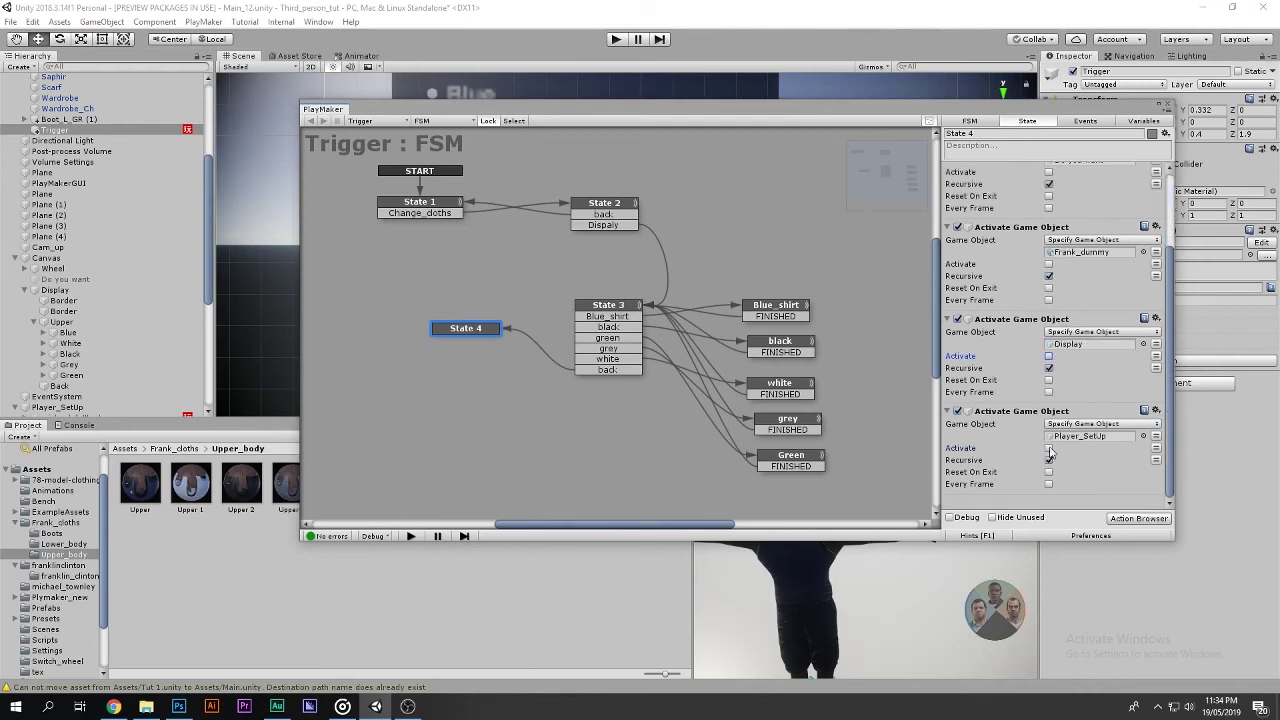
left_click(1048, 449)
scroll(1005, 383, "up", 4)
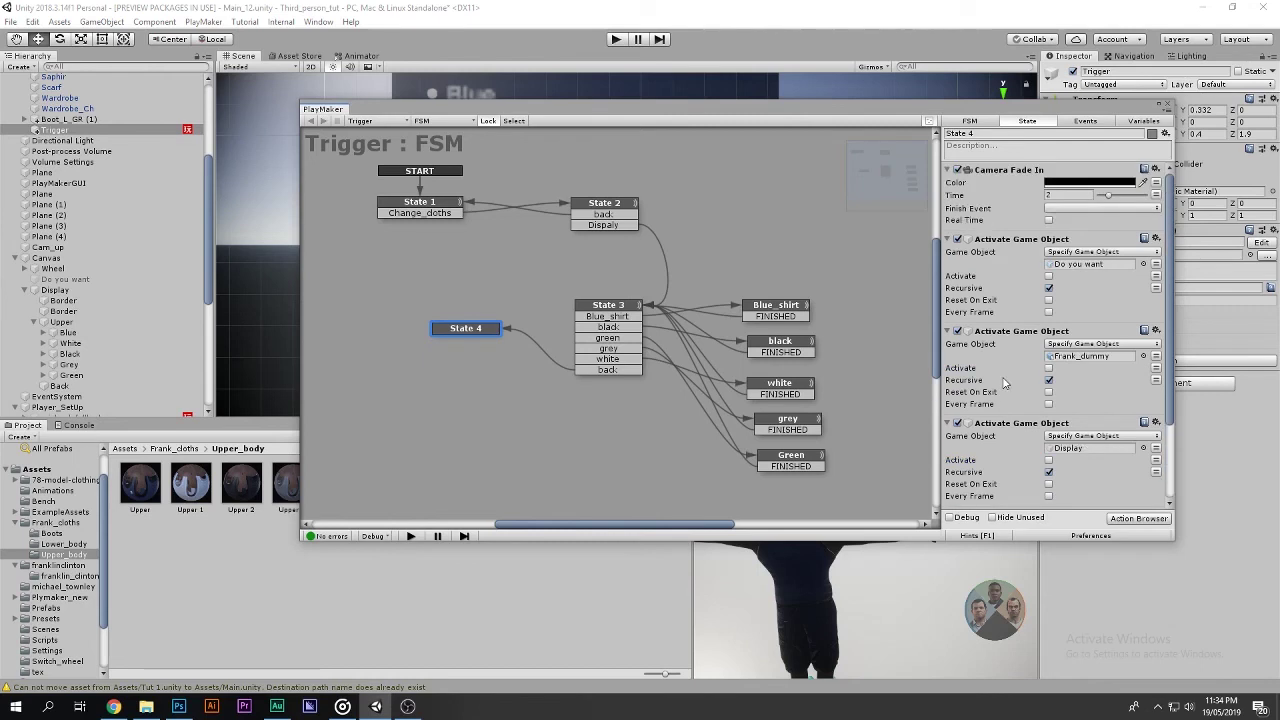
left_click(1000, 241)
key("Delete")
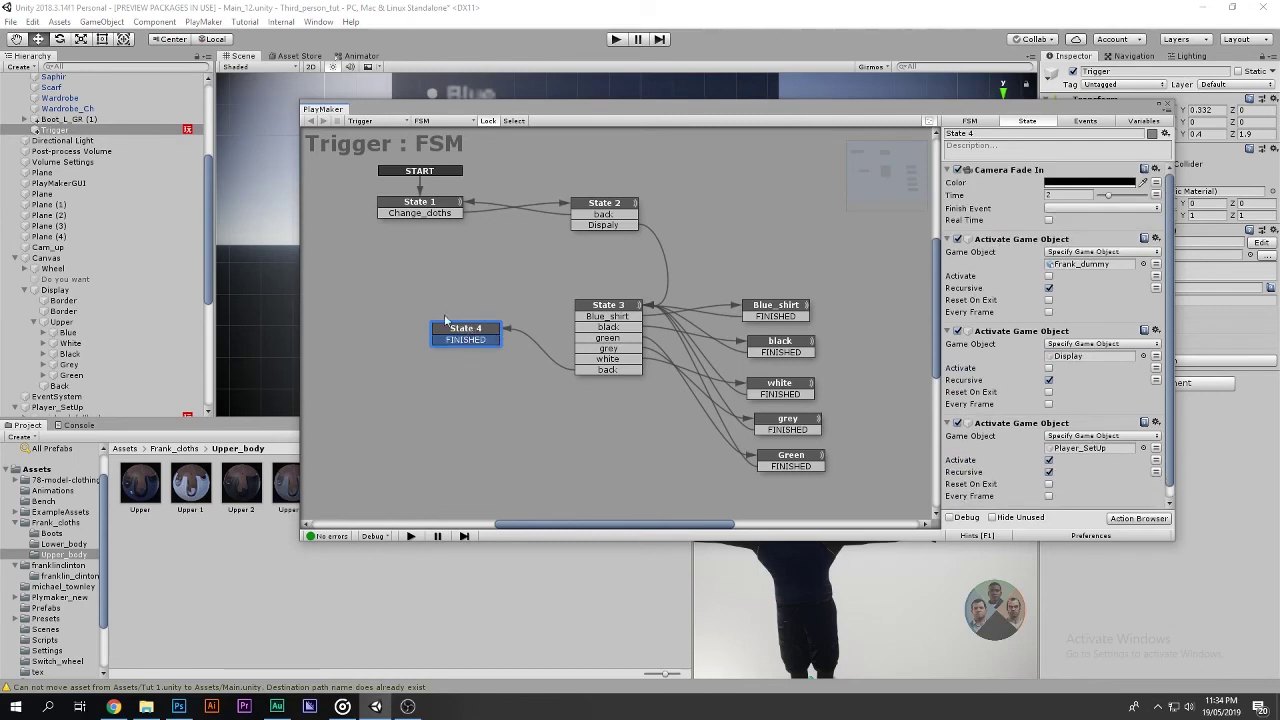
Link State 4's FINISHED transition back to State 1.
left_click_drag(468, 340, 404, 213)
left_click(404, 213)
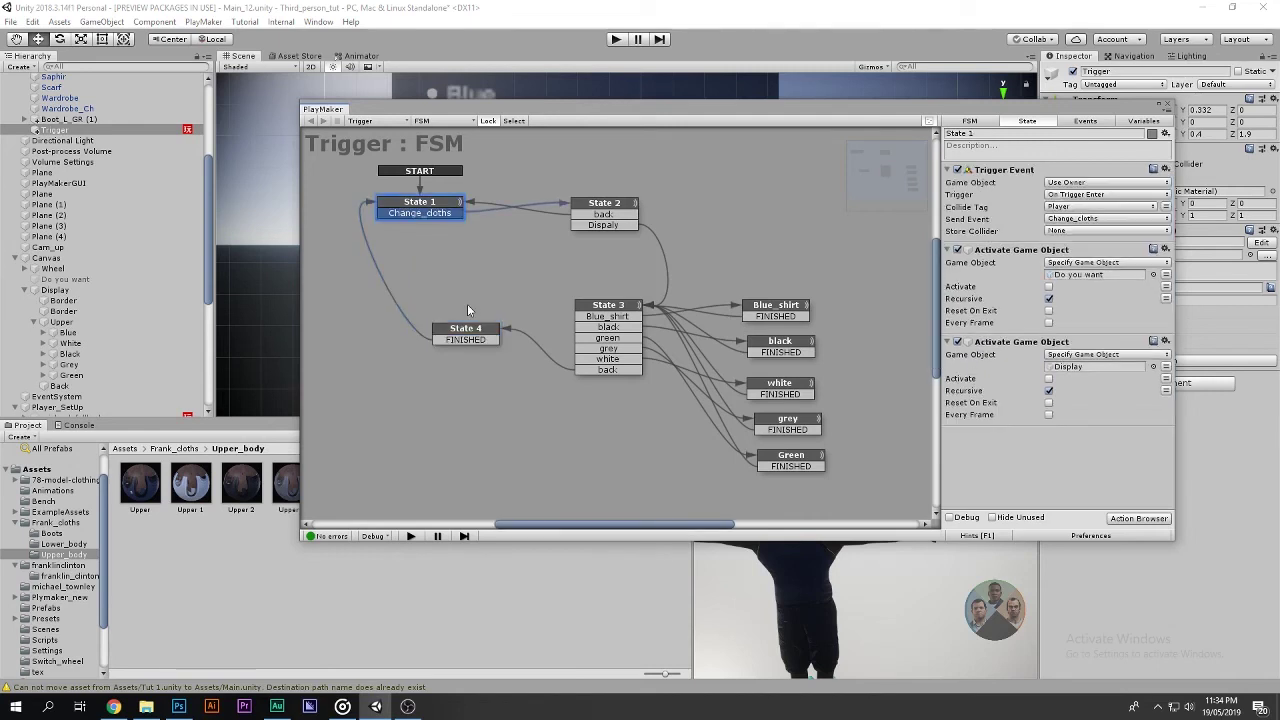
left_click(476, 331)
Add a Next Frame Event action to State 4 sending FINISHED, then review States 3 and 4.
scroll(1047, 463, "down", 1)
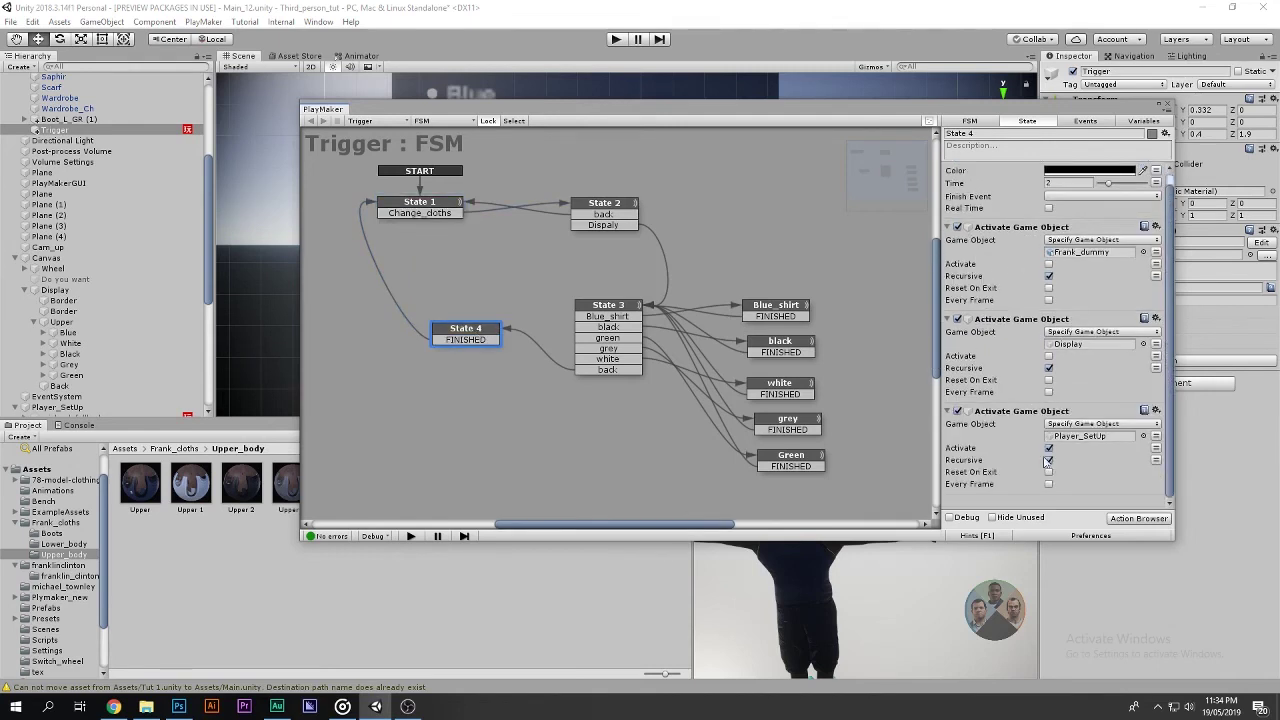
double_click(1040, 505)
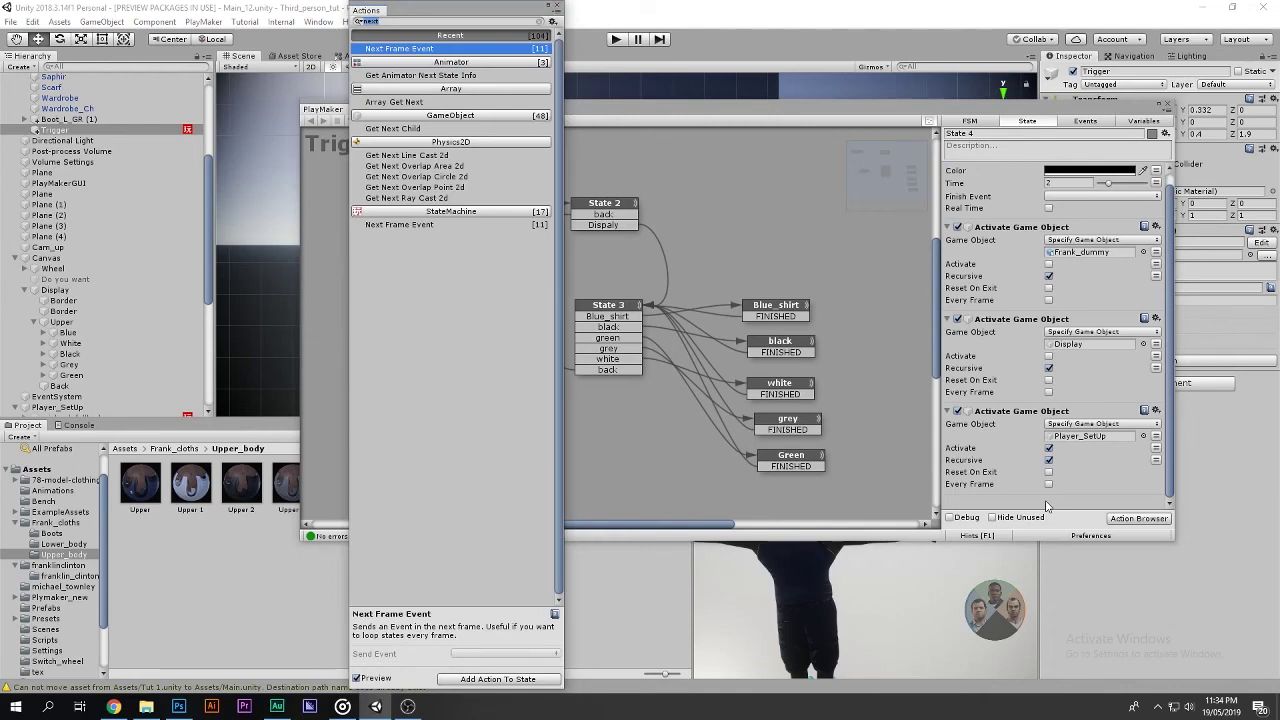
type("next")
key("Return")
left_click(1058, 486)
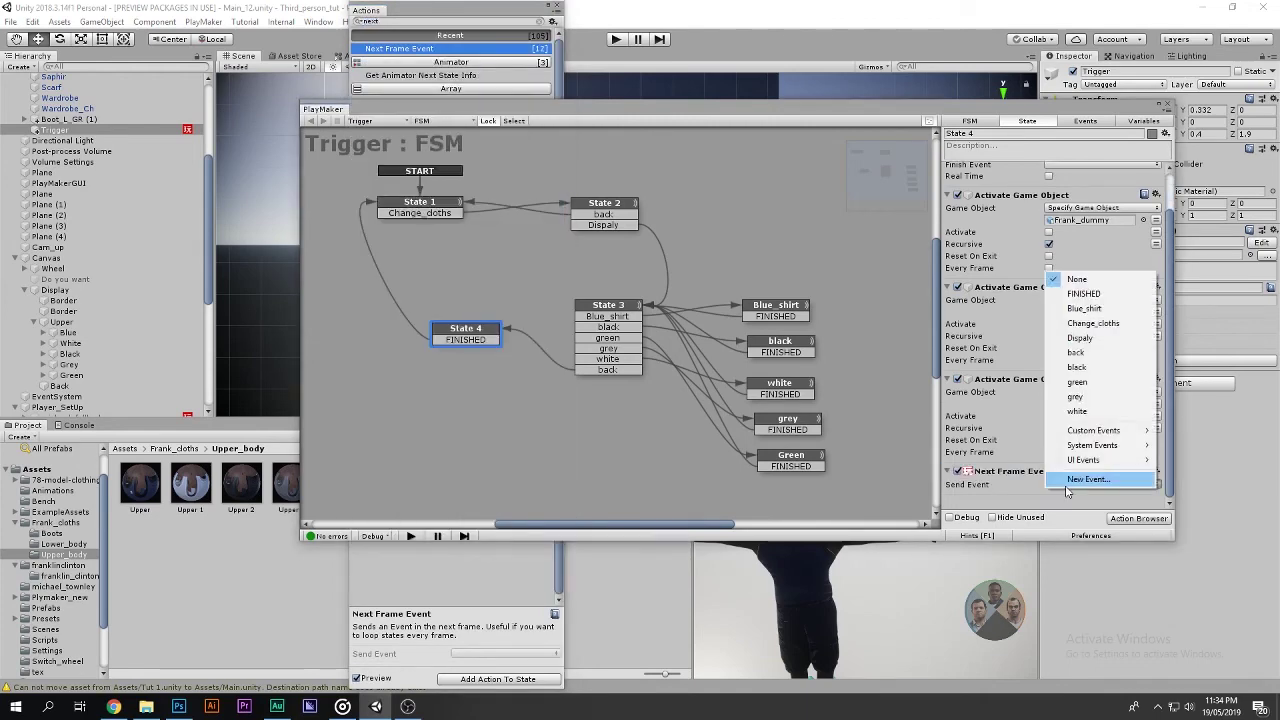
left_click(1084, 294)
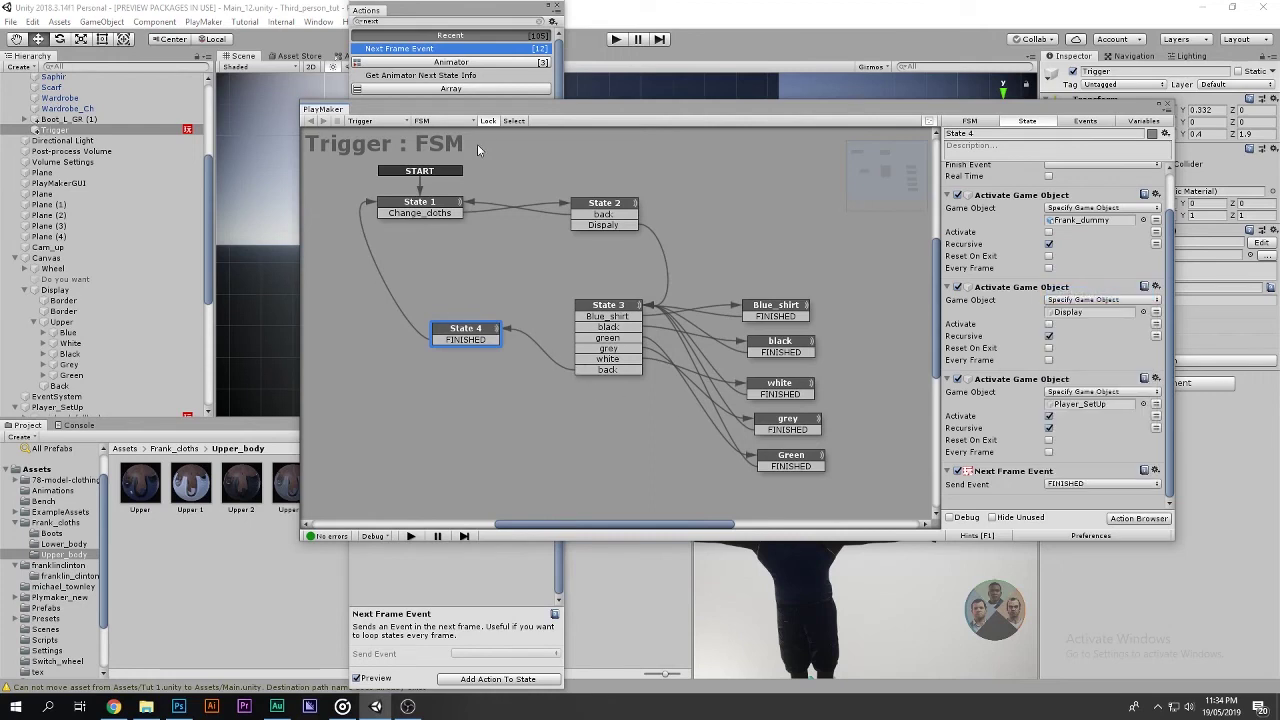
scroll(990, 330, "up", 2)
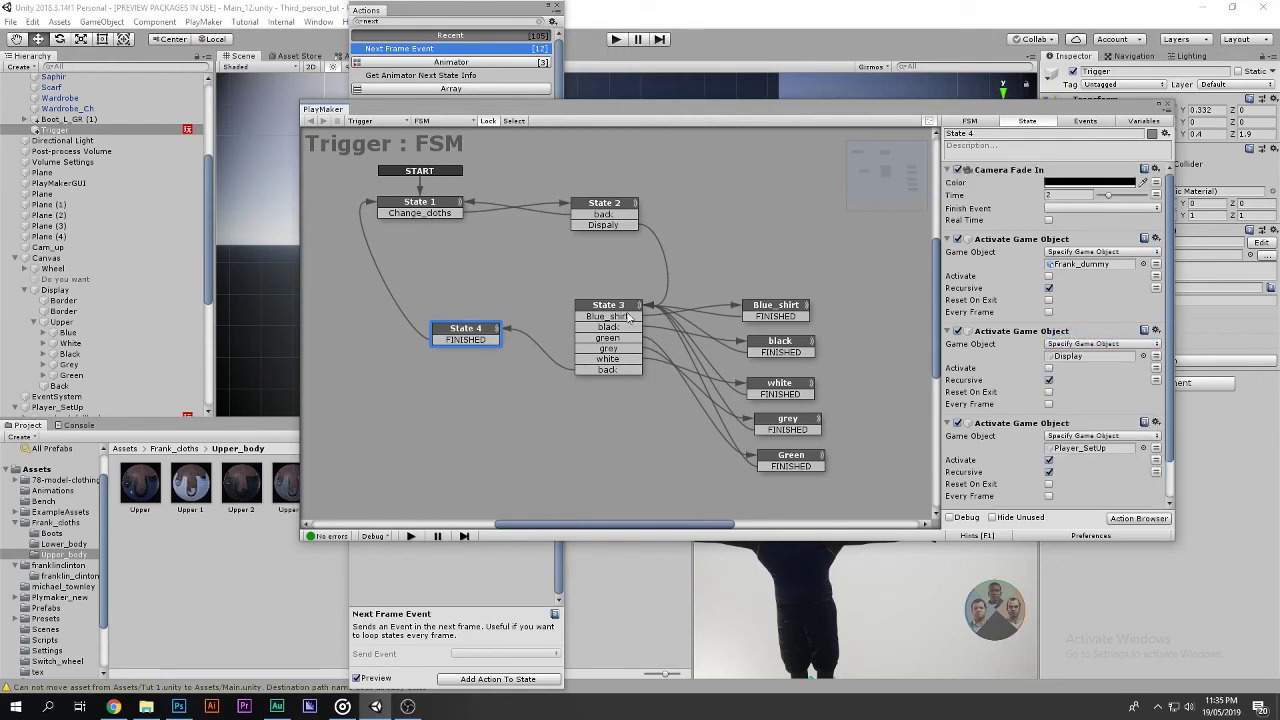
left_click(620, 312)
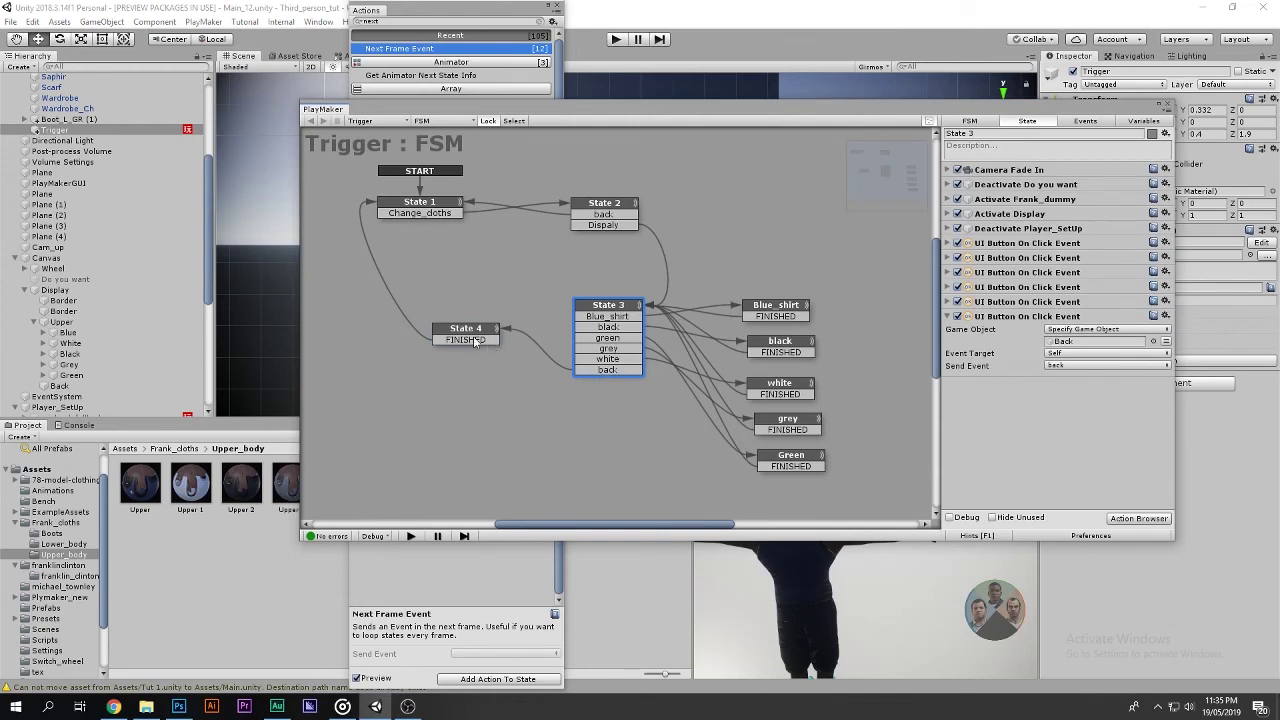
left_click(475, 341)
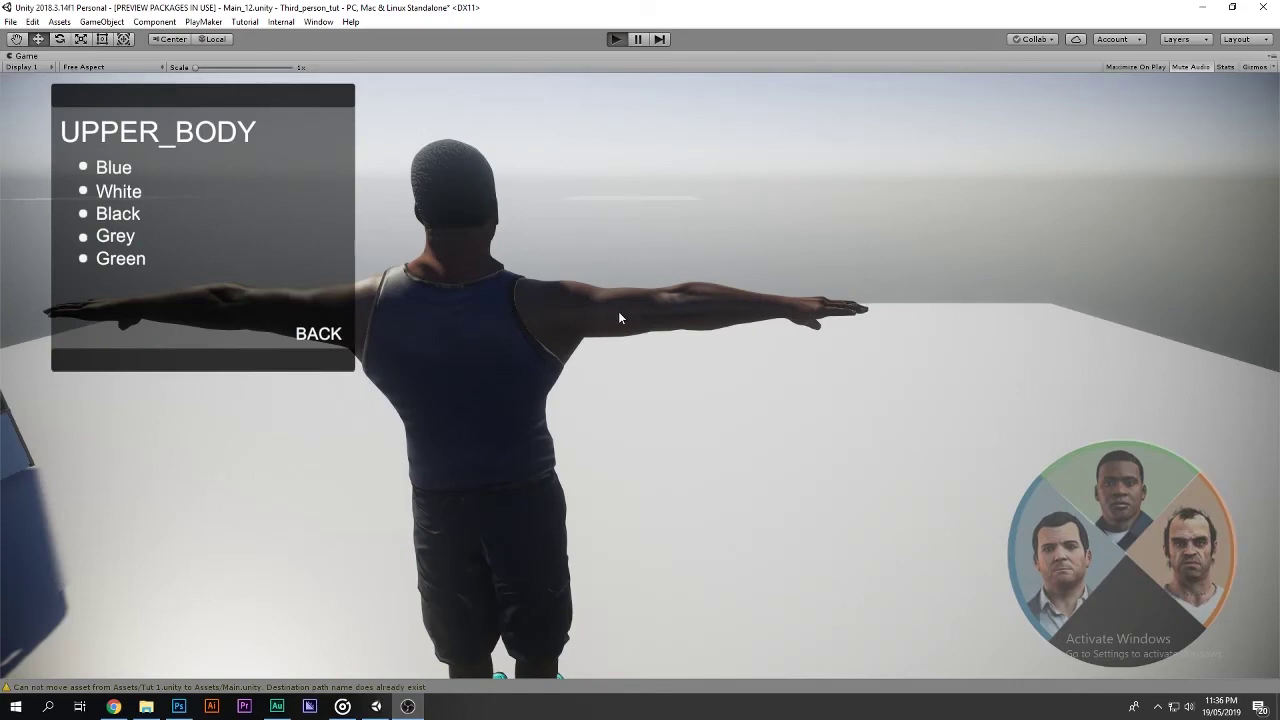
In play mode, open the colour menu at the rack, try White, Black and another colour, then exit.
key("w")
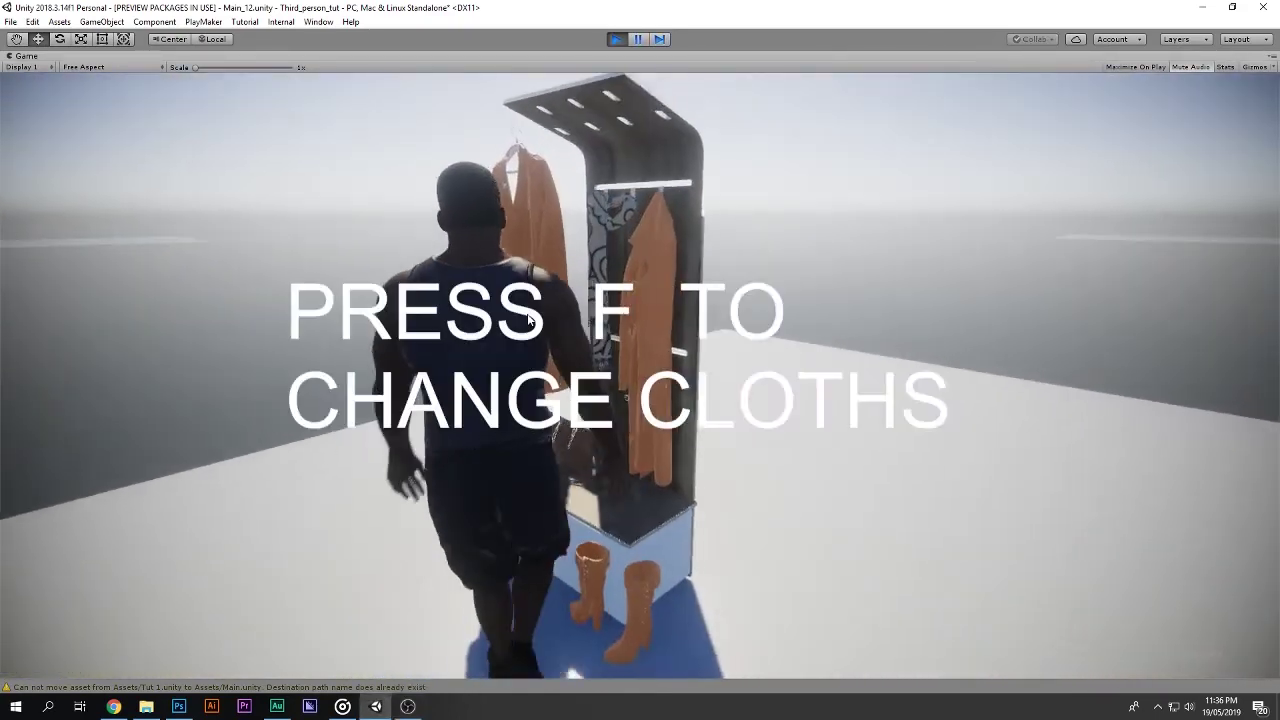
key("f")
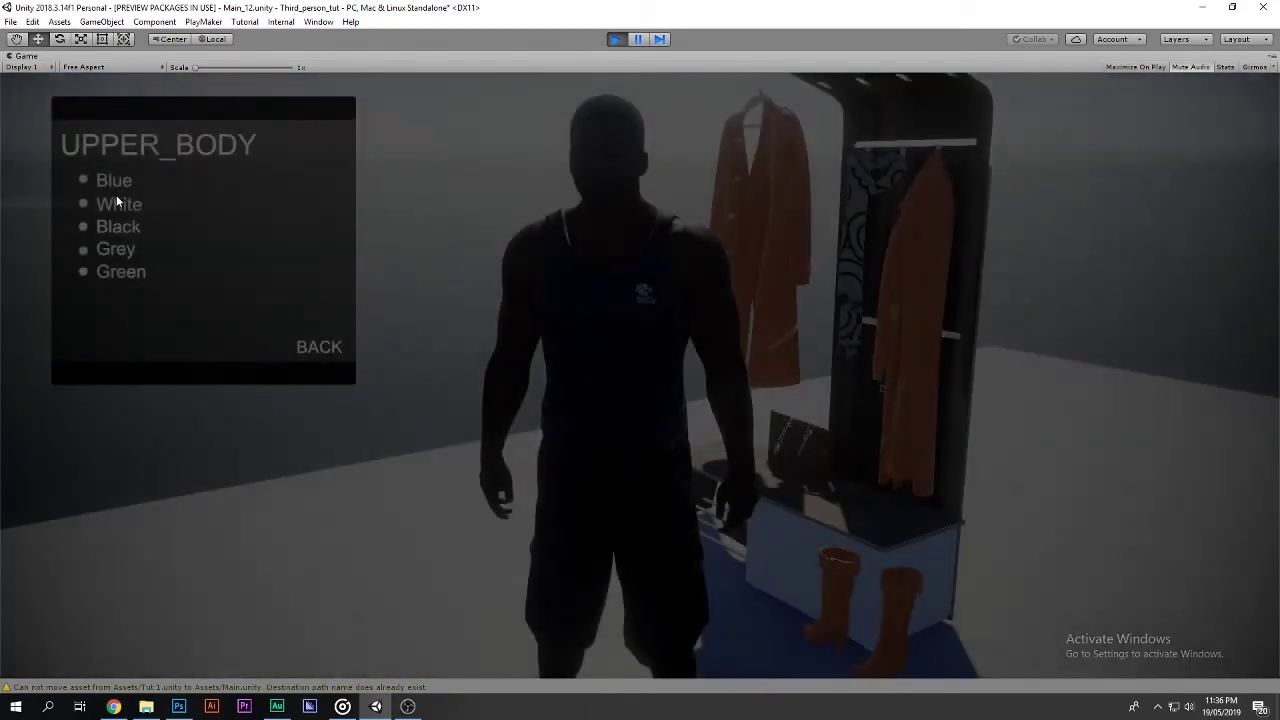
left_click(116, 201)
left_click(116, 225)
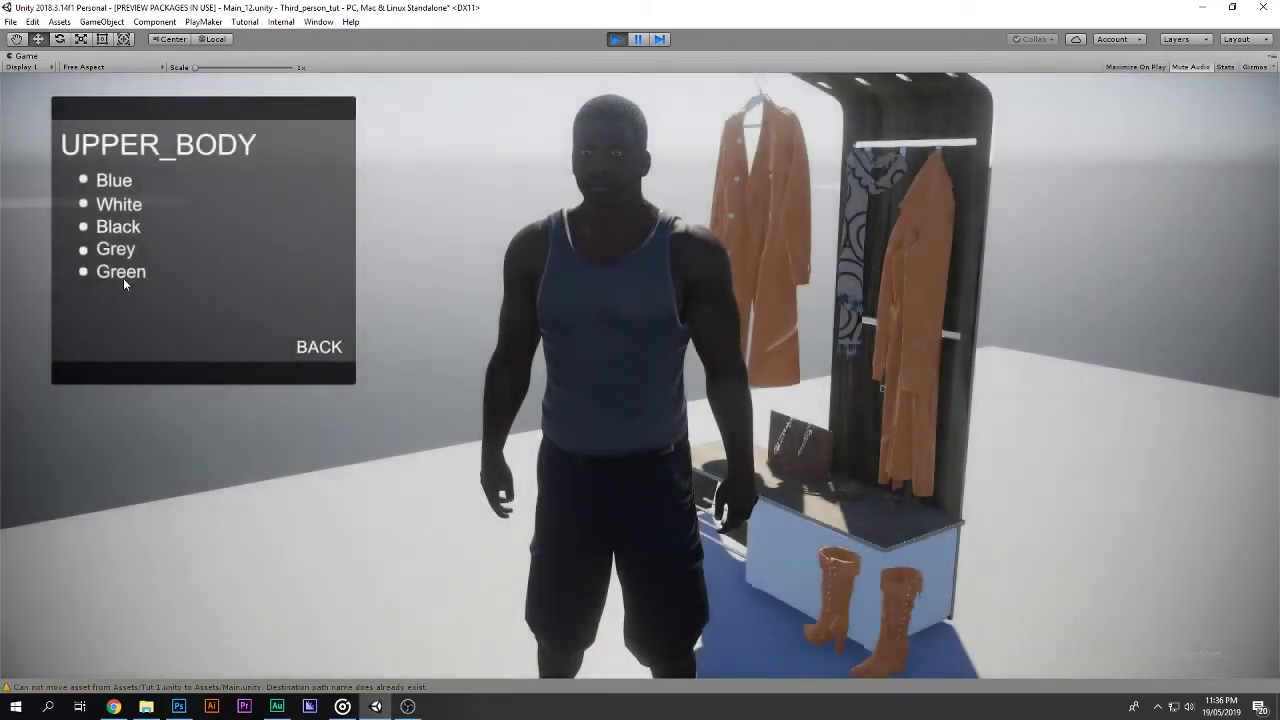
left_click(122, 274)
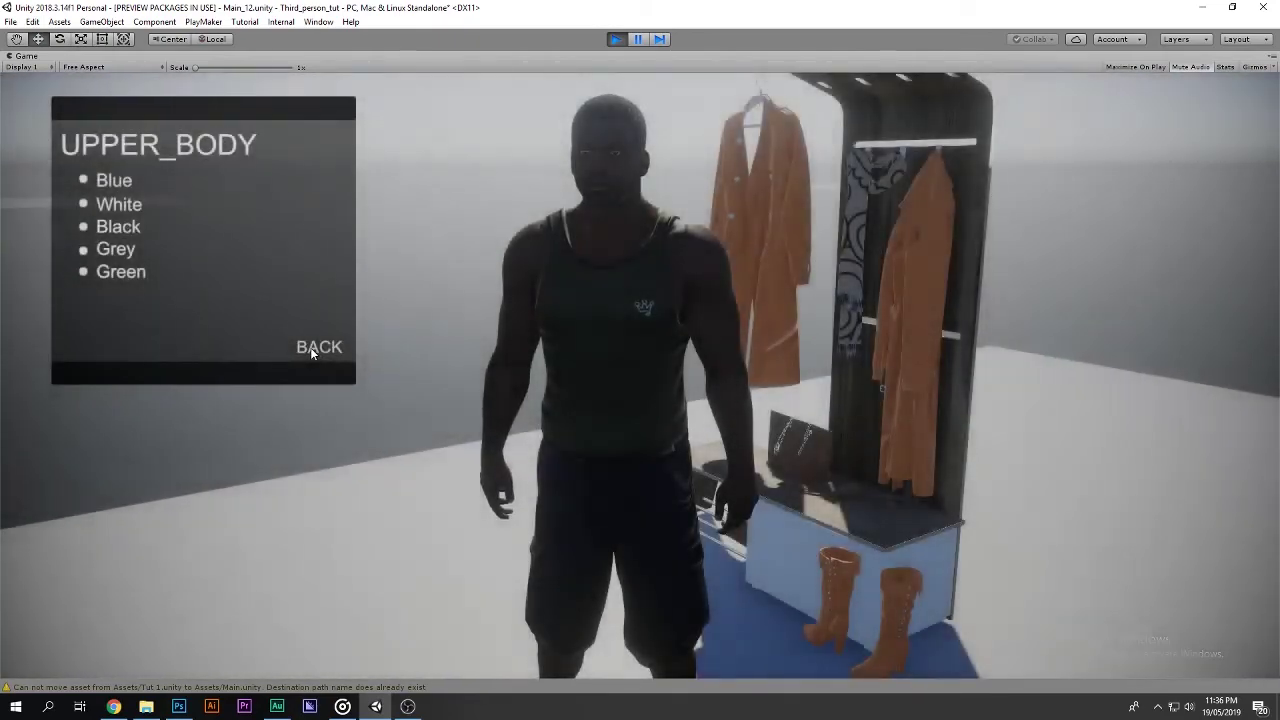
left_click(312, 347)
Walk the character away from the wardrobe, turn around, and stop the play test.
key("s")
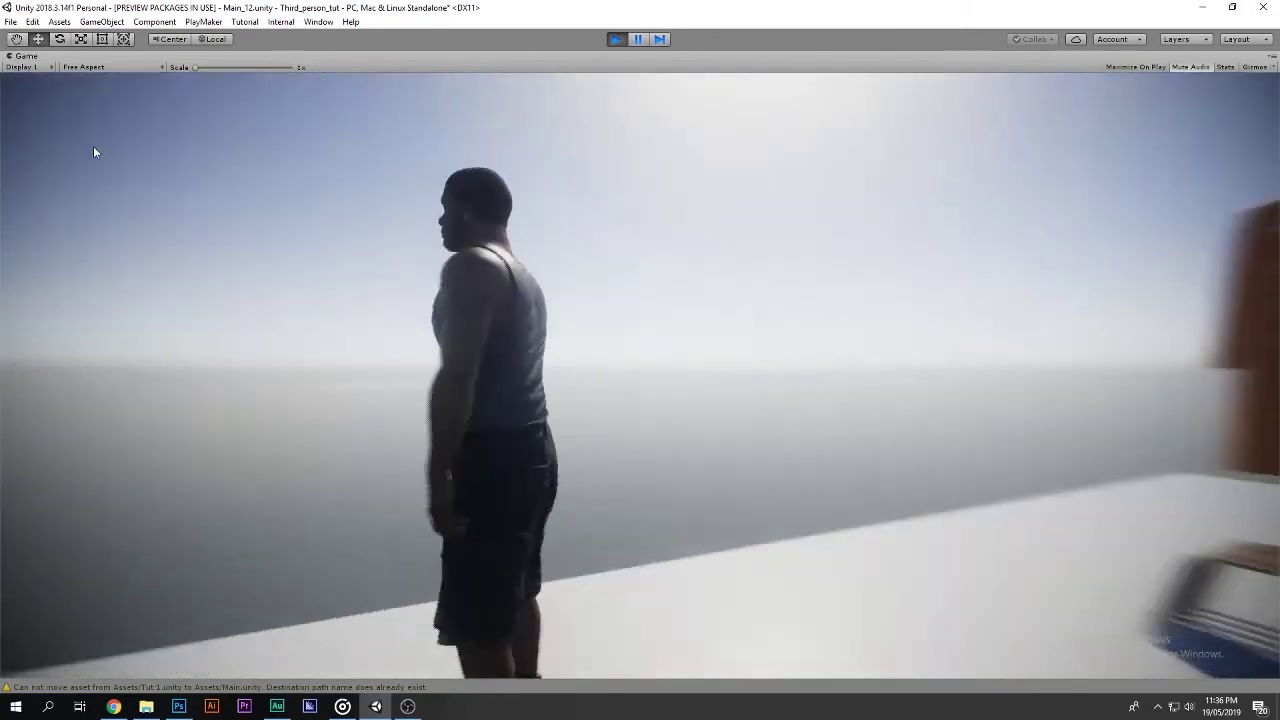
key("w")
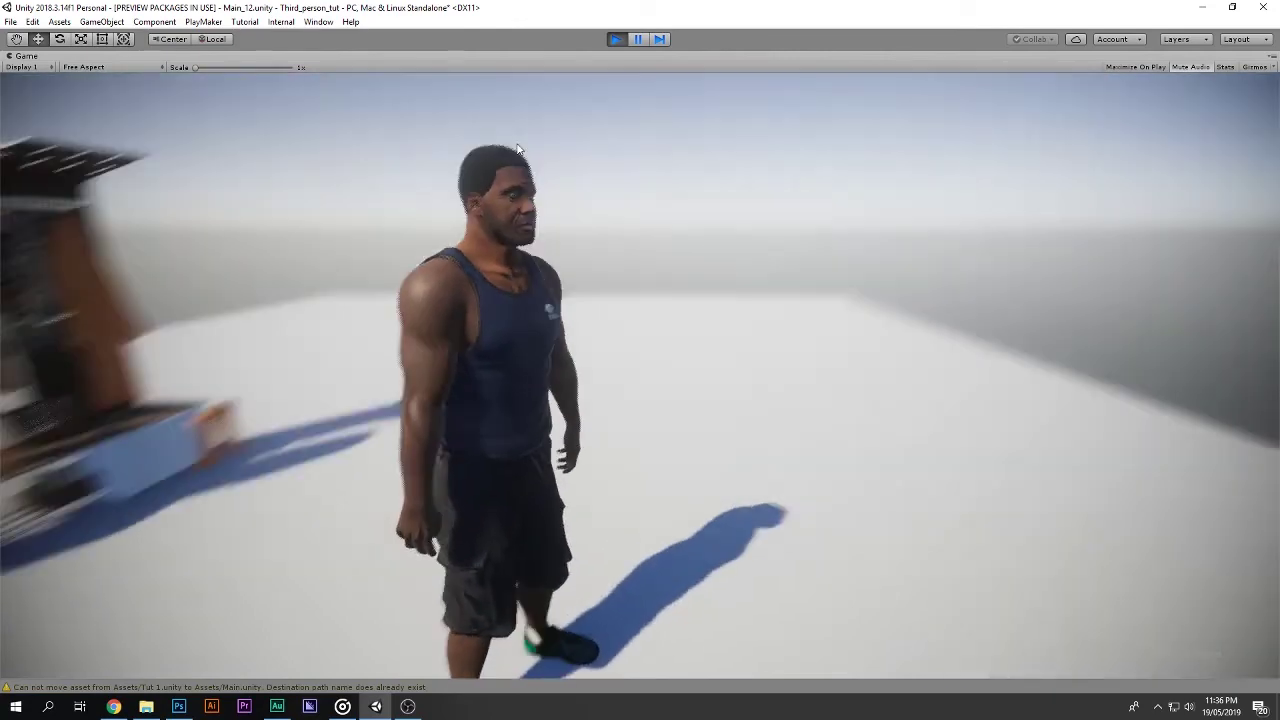
key("ctrl+p")
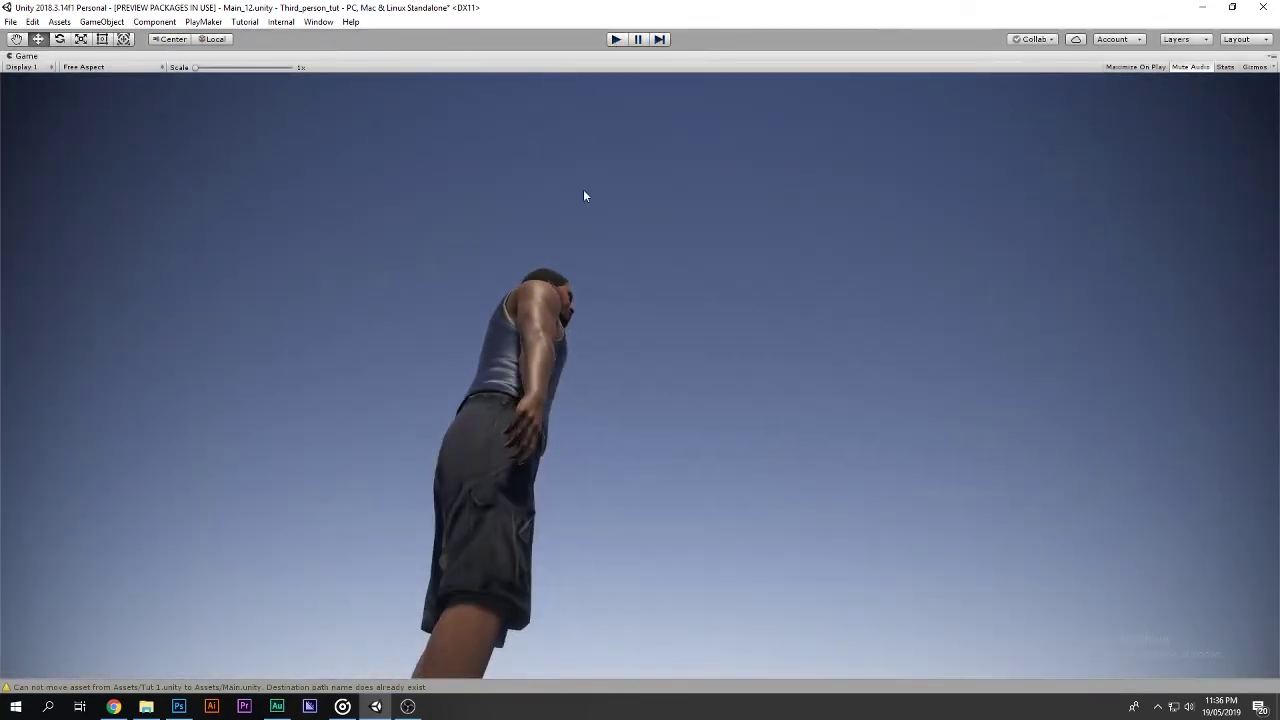
Duplicate Blue_shirt's Set Material action and target franklin_clinton's Upper_body with the copy.
scroll(134, 168, "up", 5)
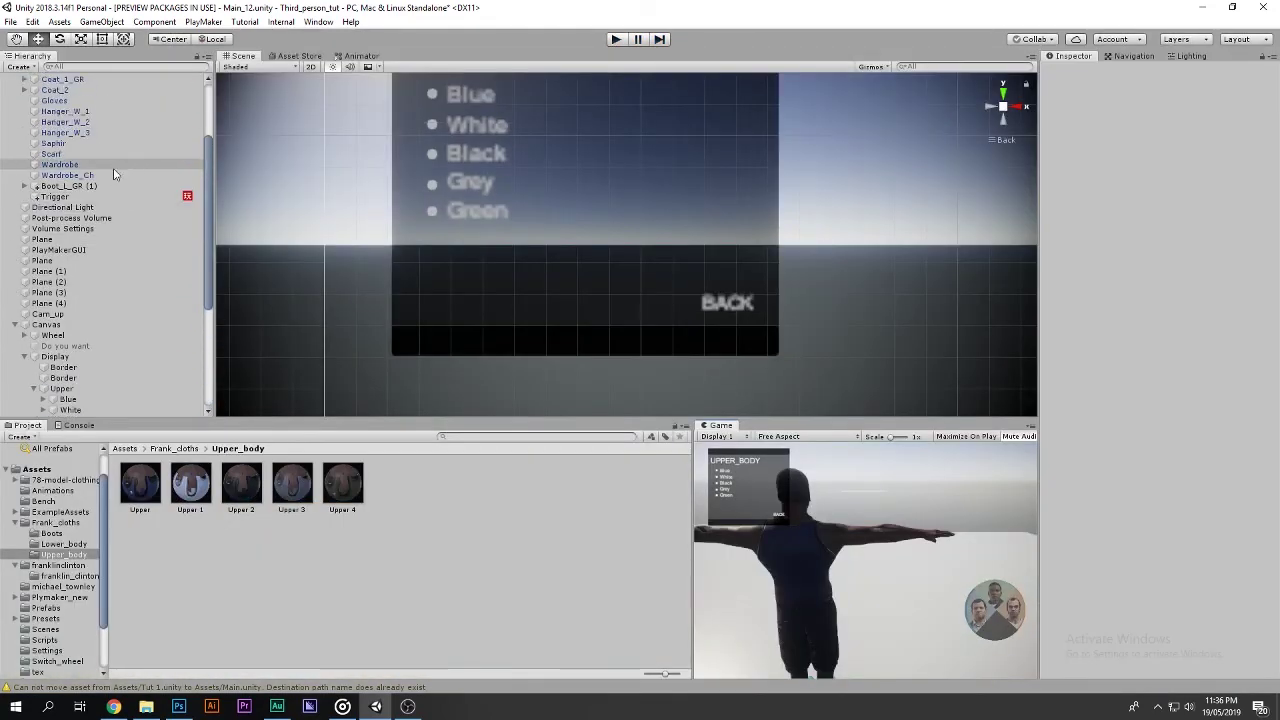
left_click(55, 196)
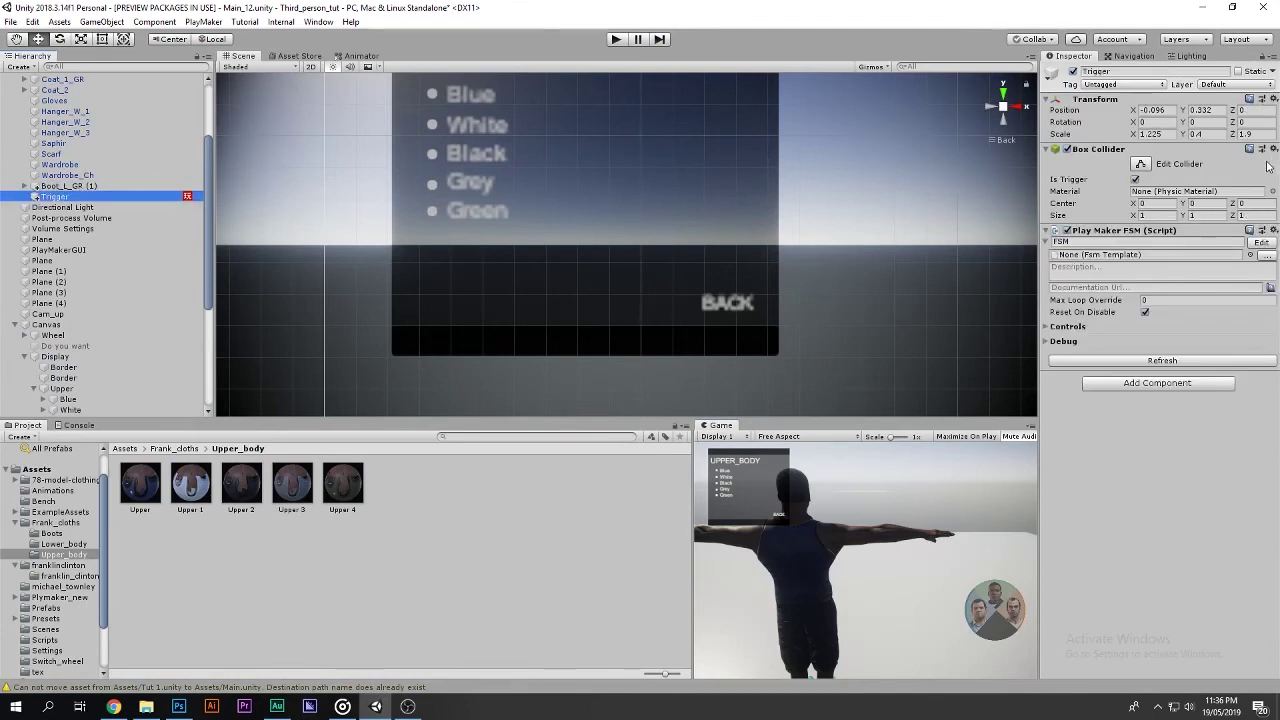
left_click(1262, 243)
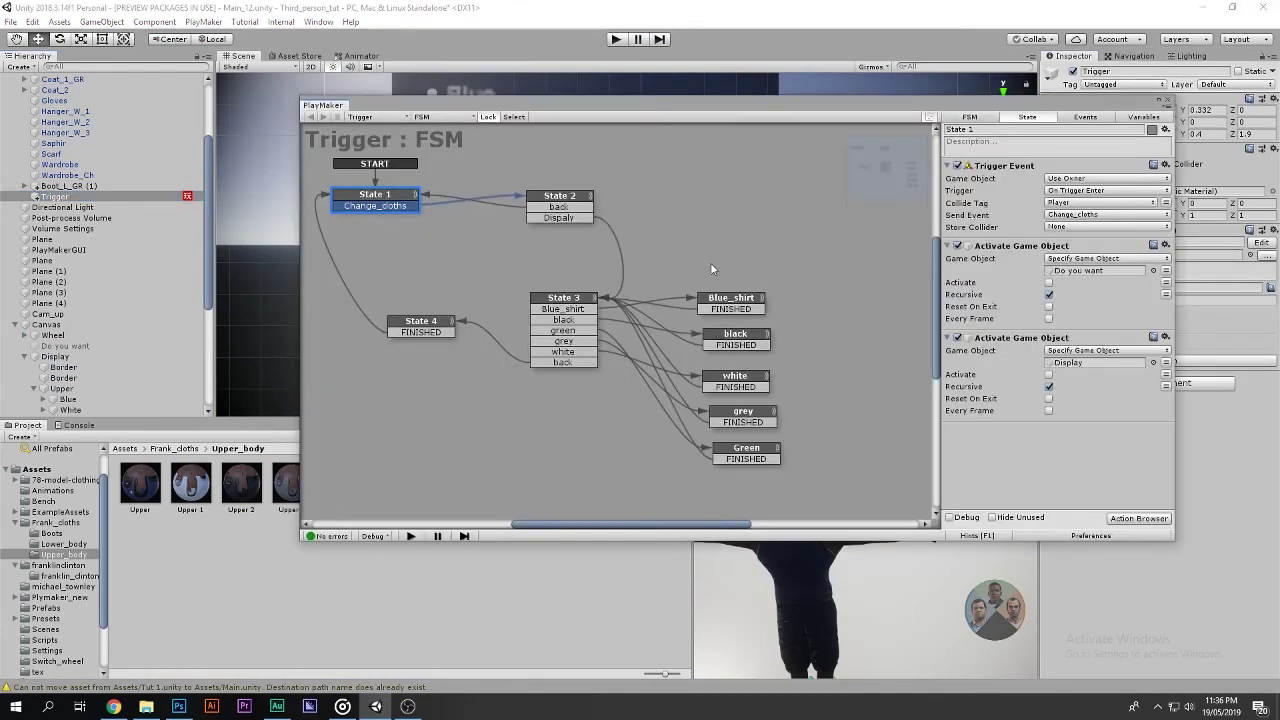
left_click(733, 308)
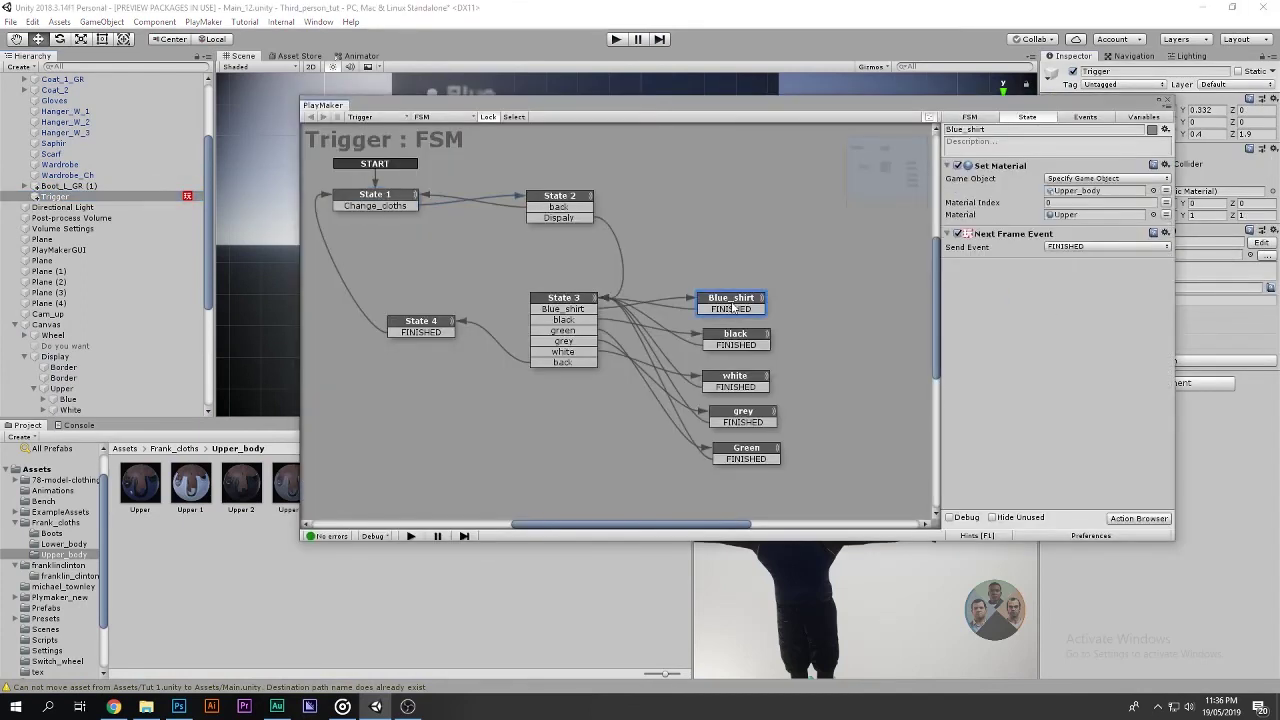
left_click(1001, 167)
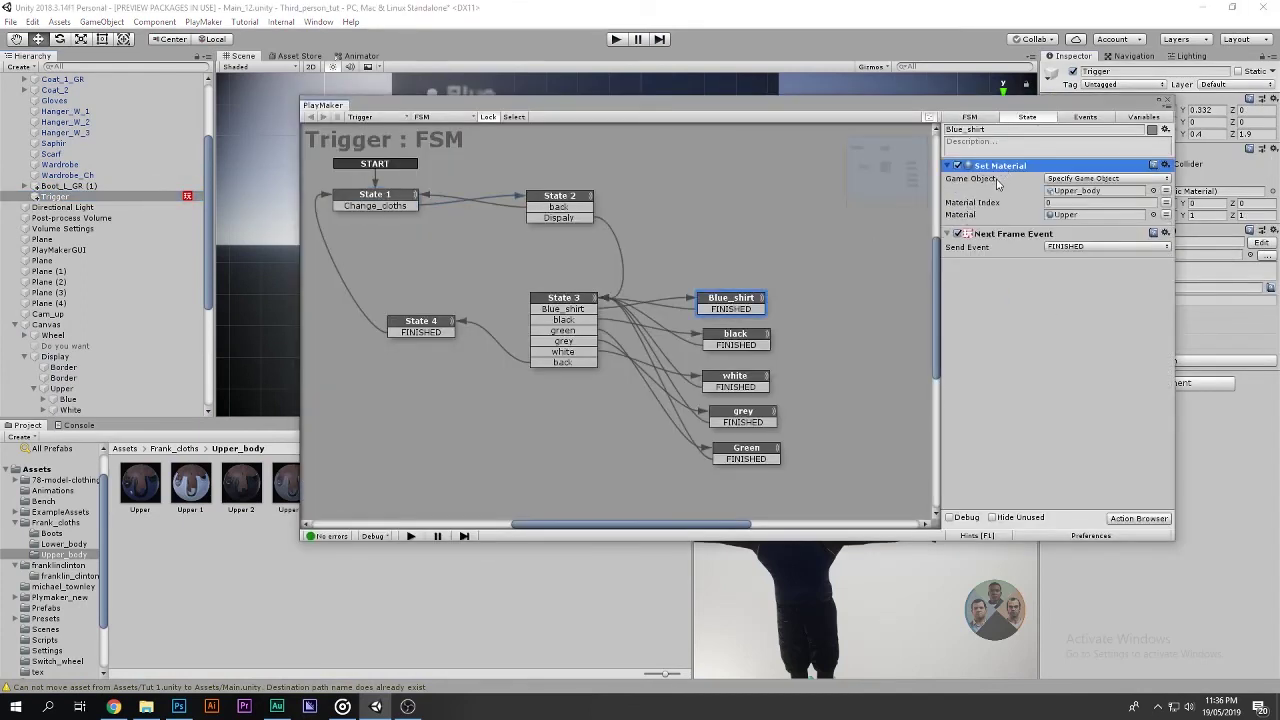
key("ctrl+v")
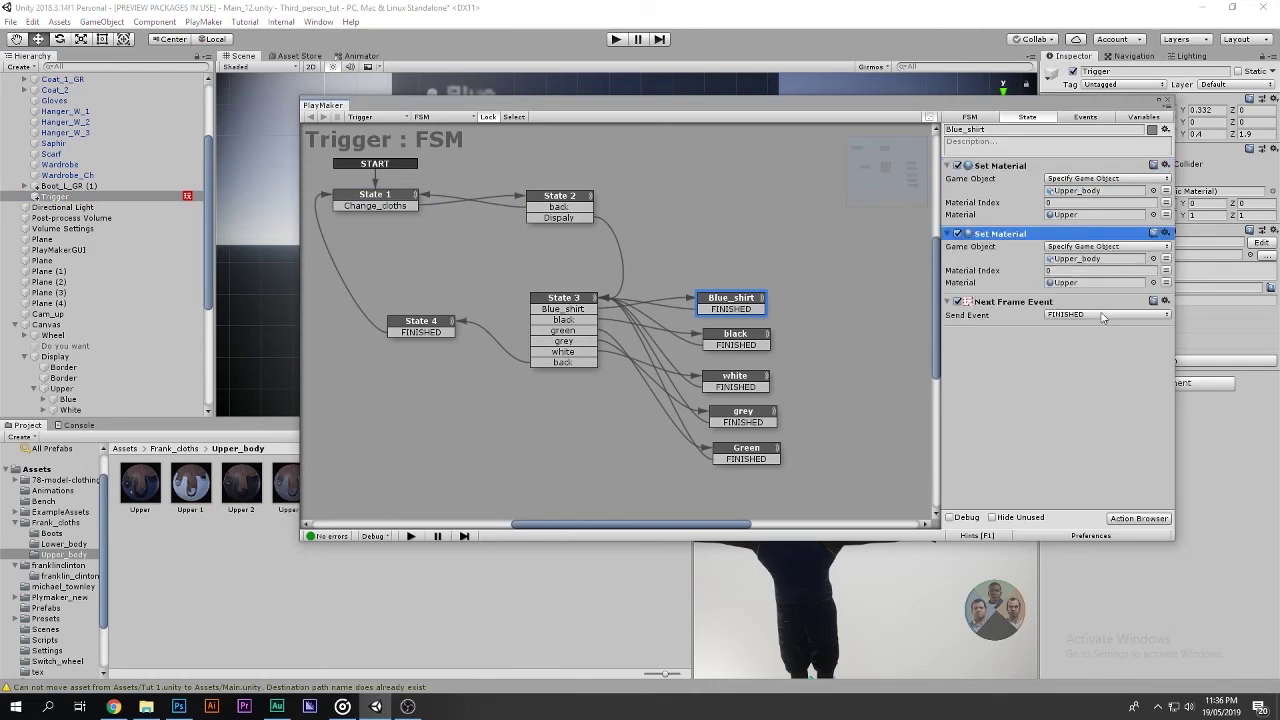
left_click(1088, 262)
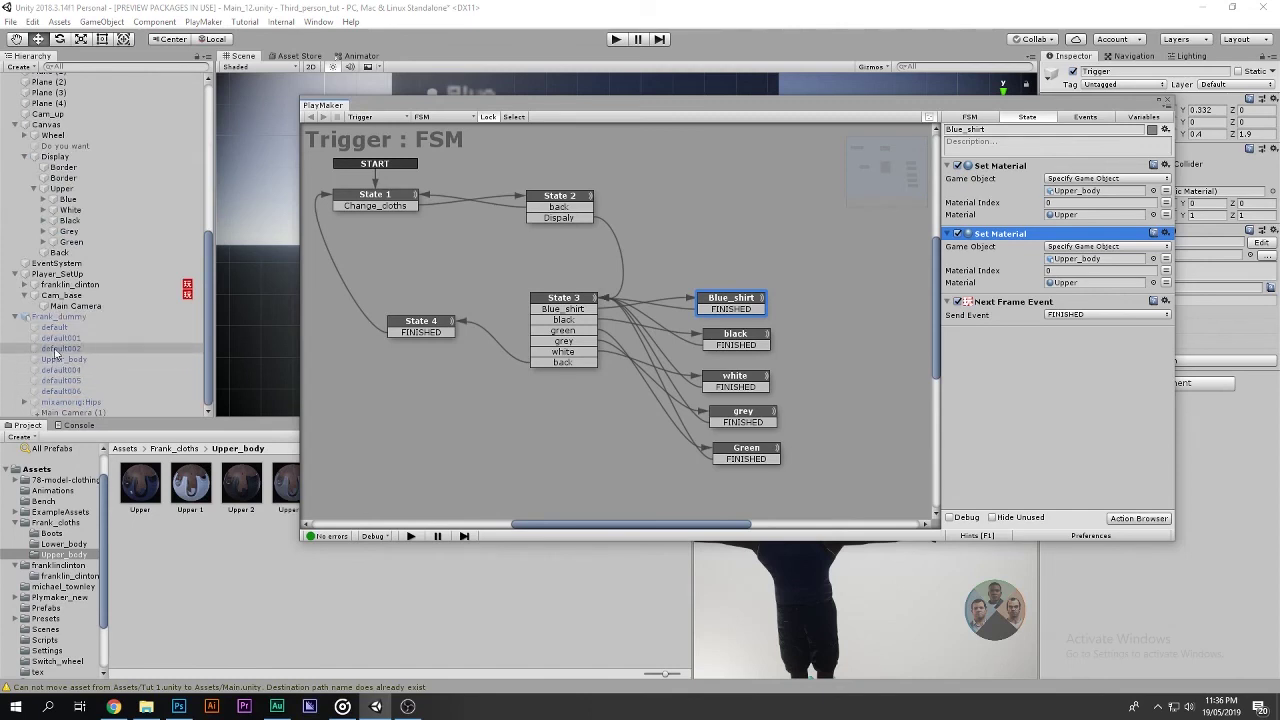
left_click(24, 286)
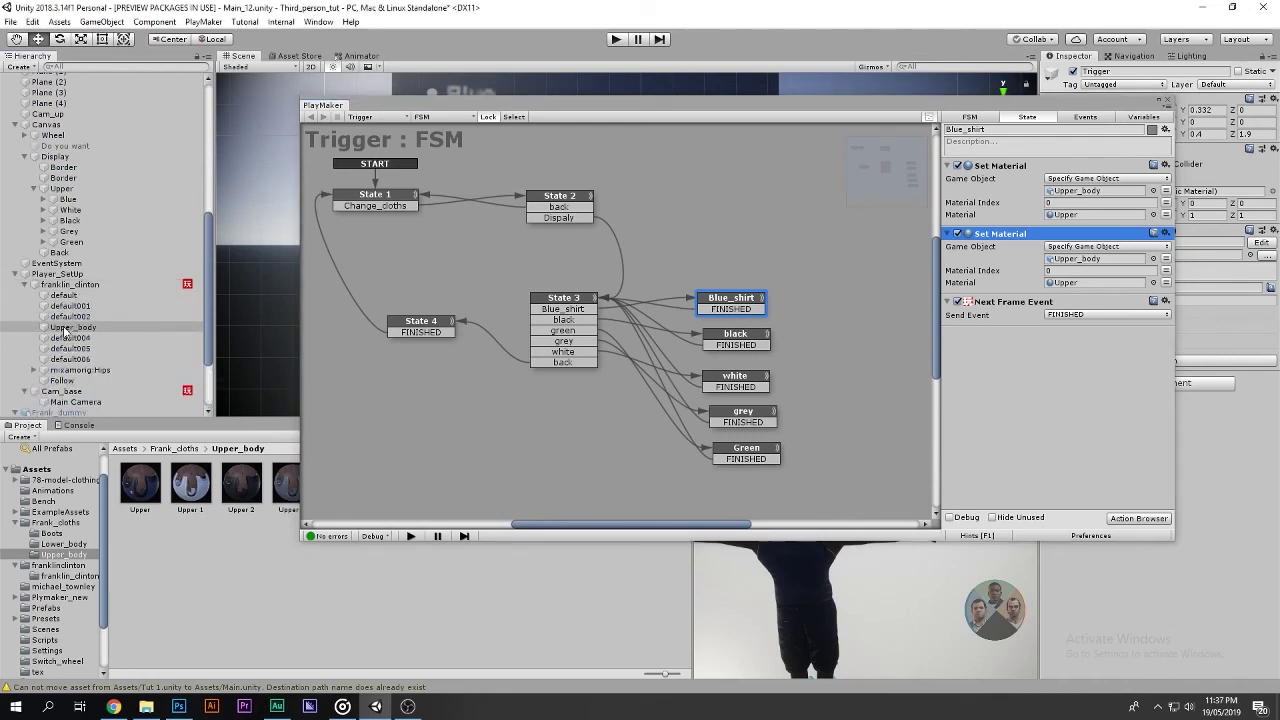
left_click_drag(65, 332, 705, 284)
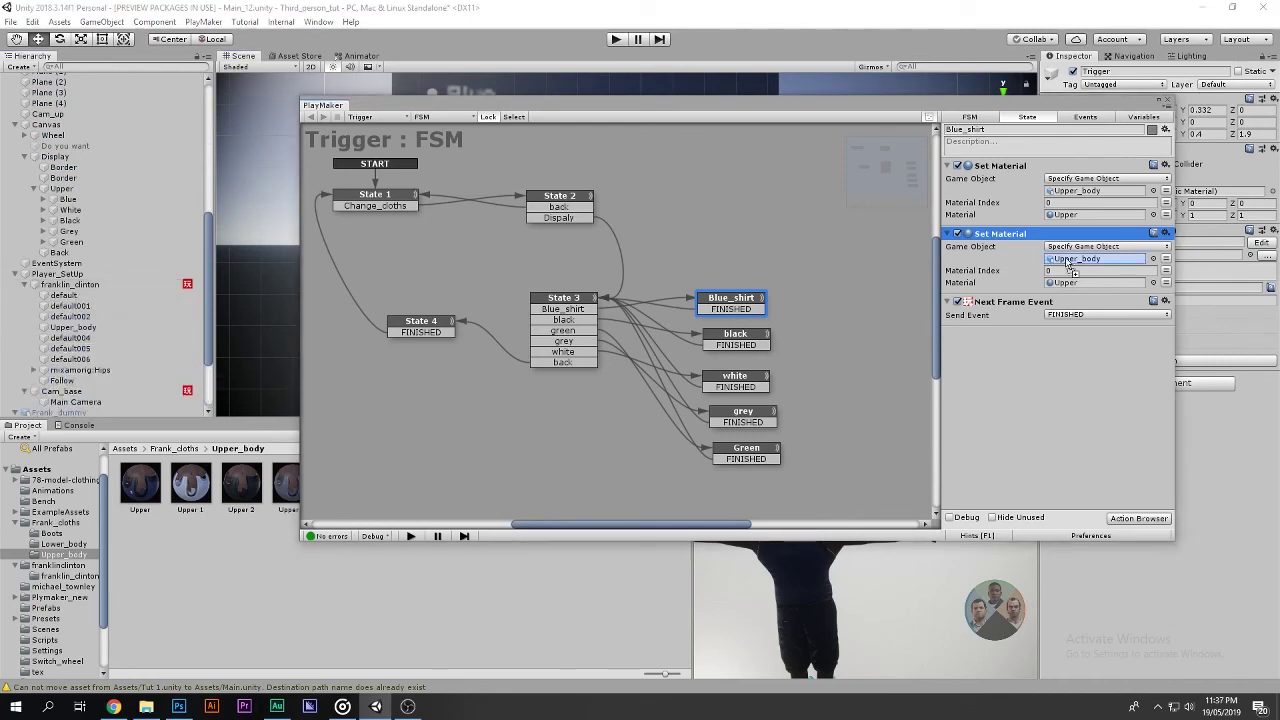
Add a second Set Material action to the black and white states.
left_click(748, 344)
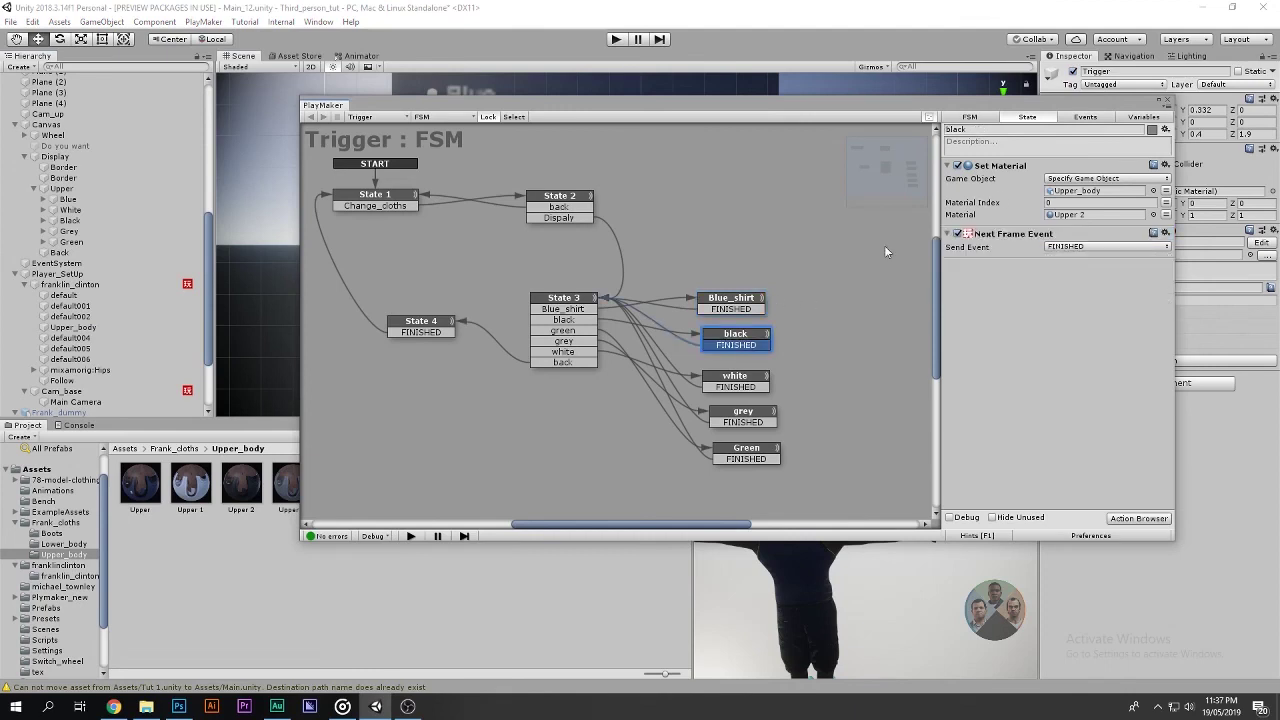
left_click(1007, 166)
key("ctrl+c")
key("ctrl+v")
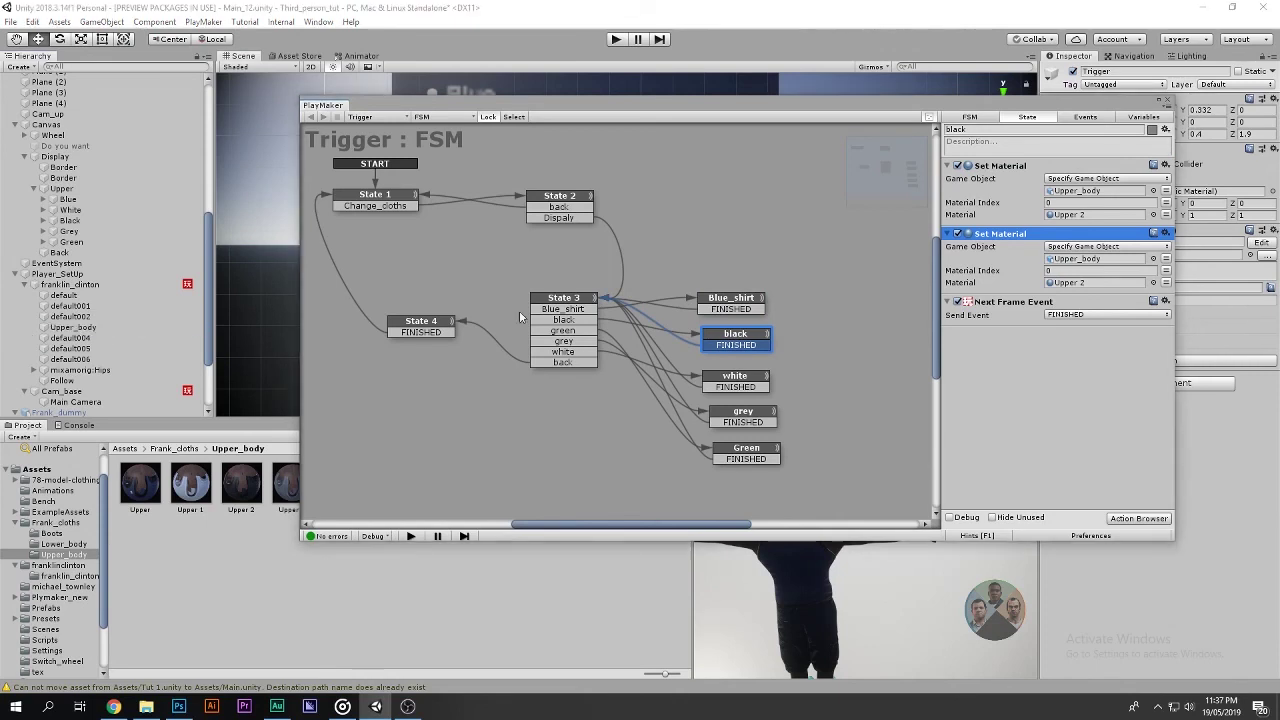
left_click(735, 381)
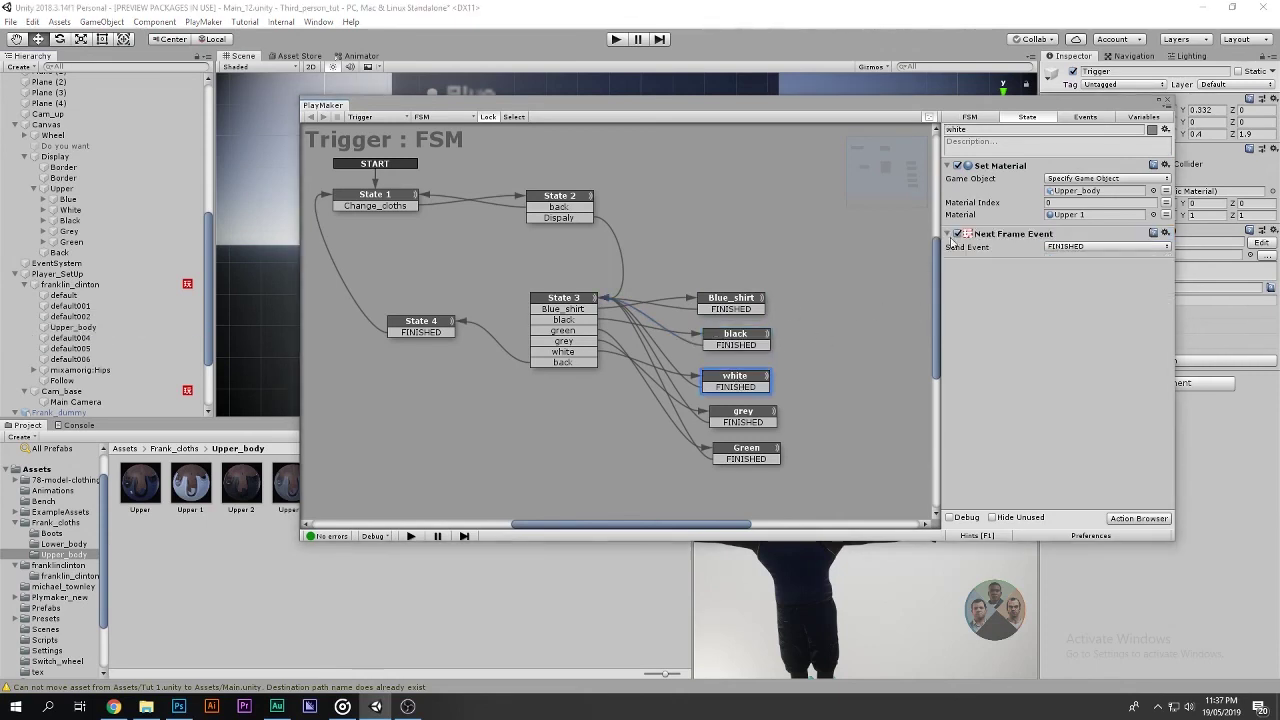
left_click(1019, 170)
key("ctrl+c")
key("ctrl+v")
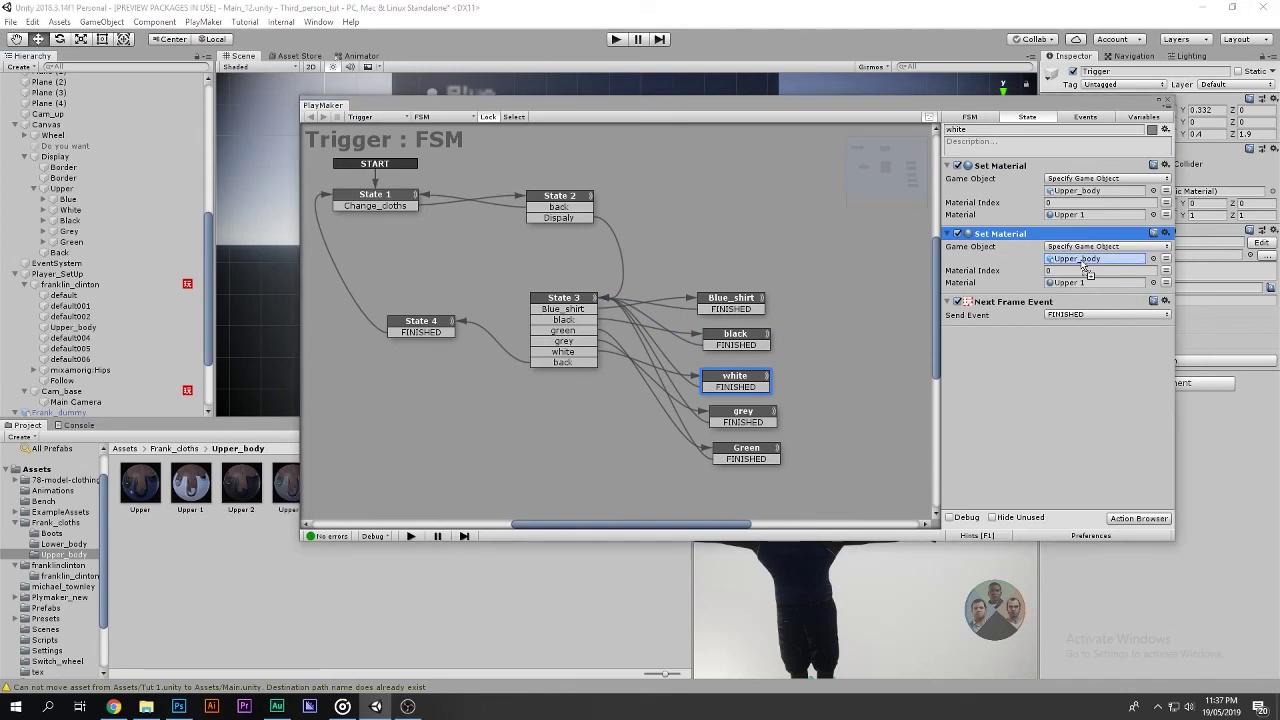
Duplicate the grey and Green Set Material actions, targeting Upper_body in each, and close PlayMaker.
left_click(760, 414)
left_click(998, 168)
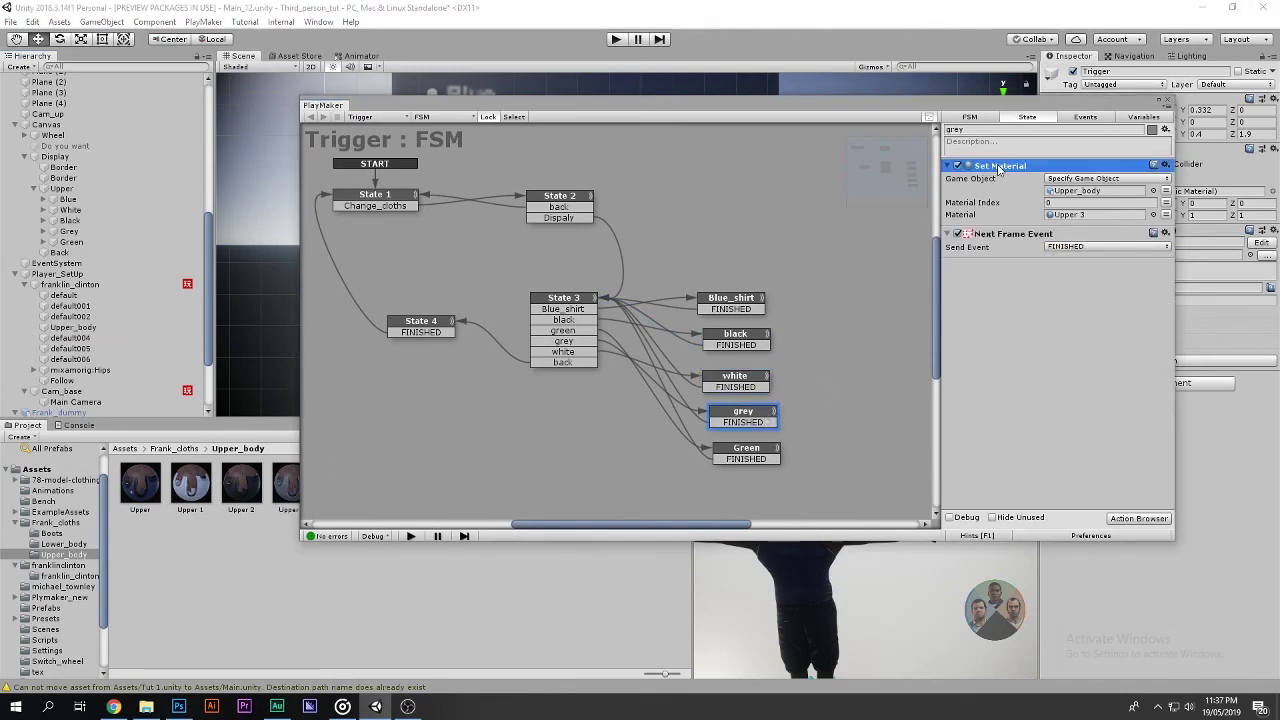
key("ctrl+c")
key("ctrl+v")
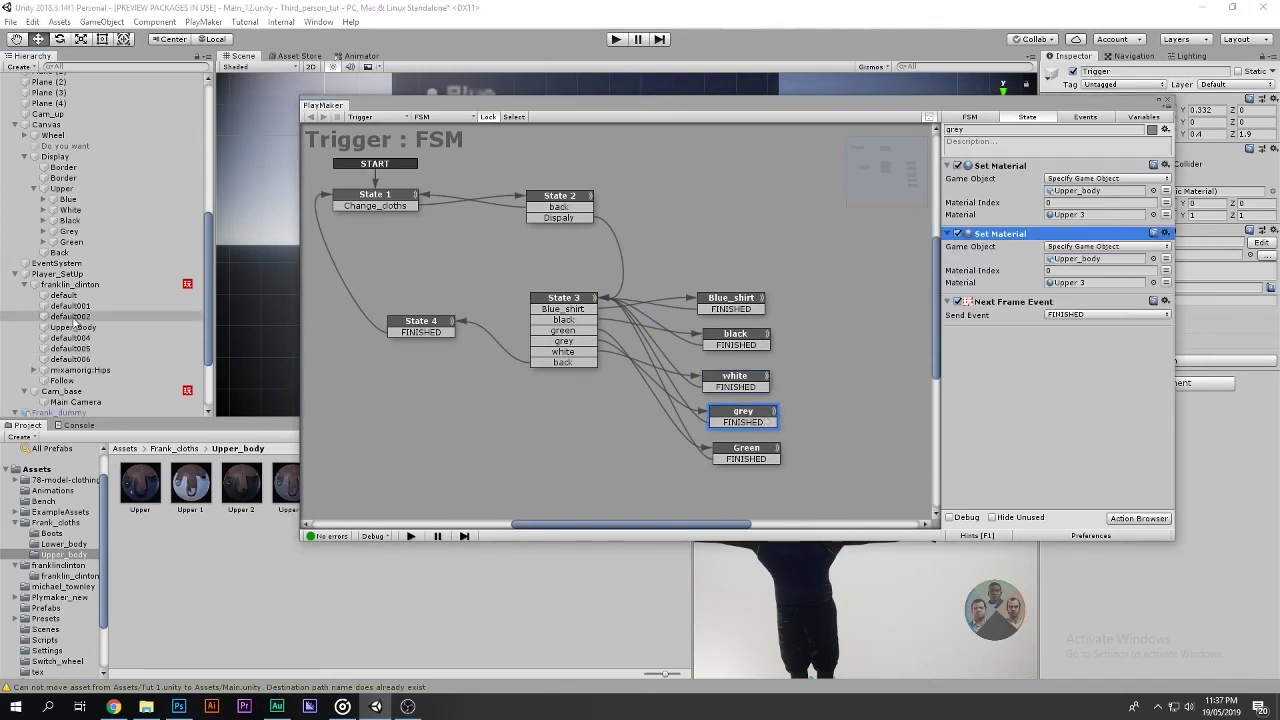
left_click_drag(77, 330, 1112, 285)
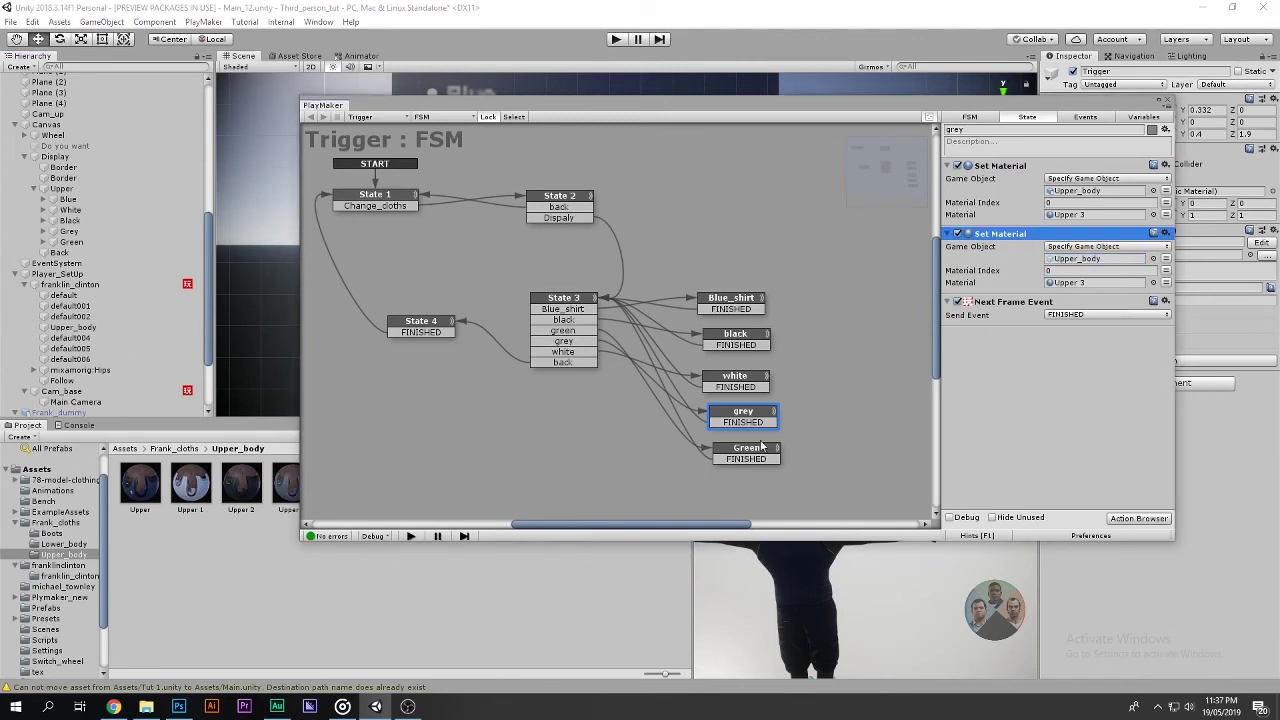
left_click(762, 447)
left_click(1002, 166)
key("ctrl+c")
key("ctrl+v")
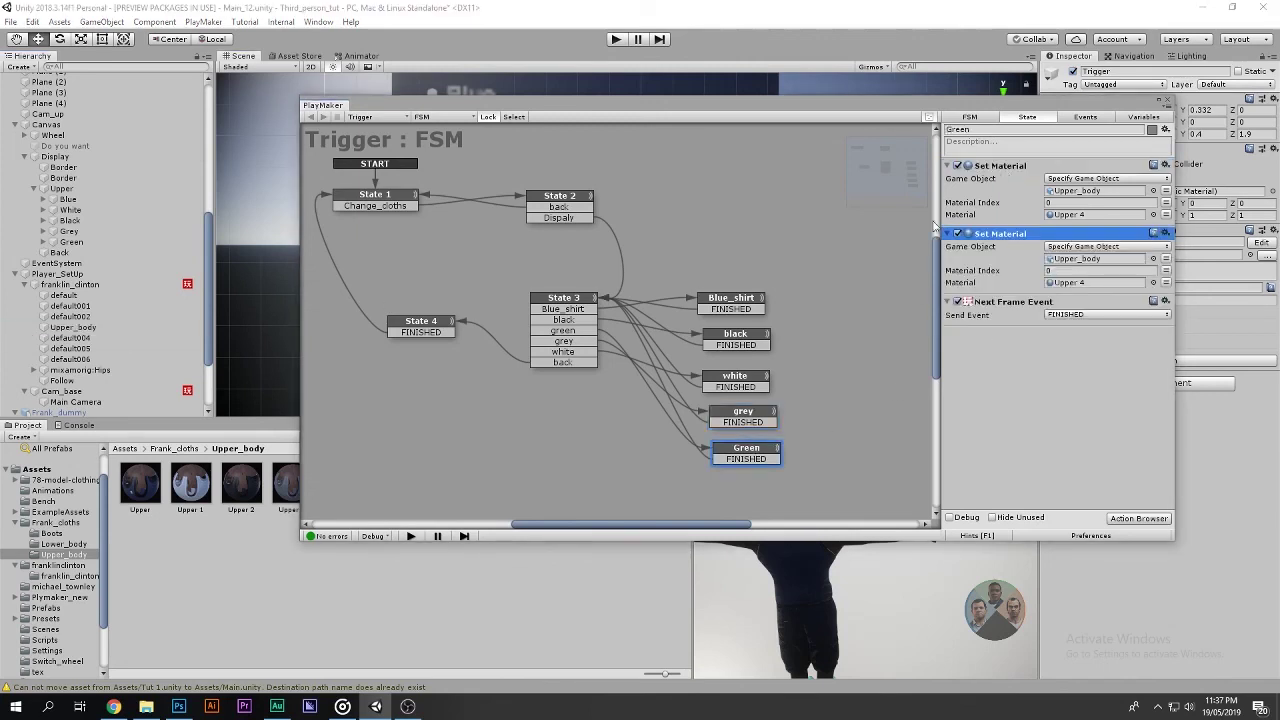
left_click_drag(72, 330, 1060, 290)
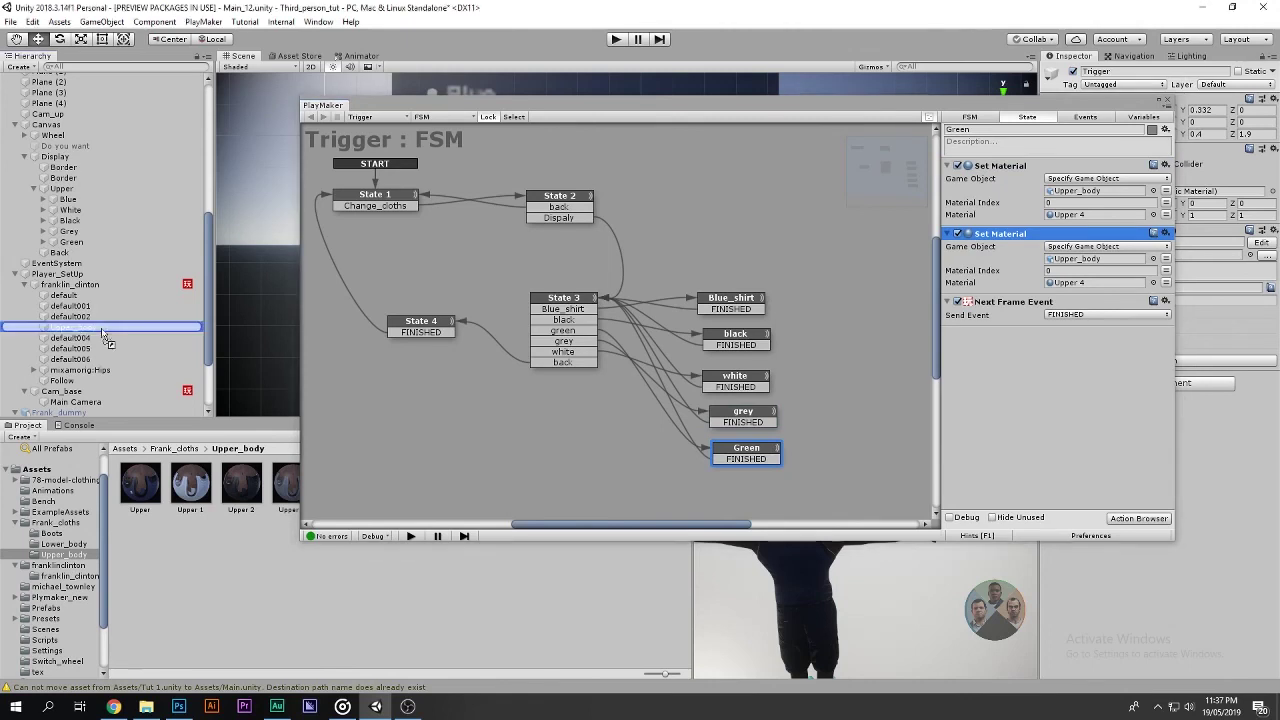
left_click(1166, 104)
In Play mode, walk to the wardrobe, turn the shirt Black, and exit with BACK.
key("ctrl+p")
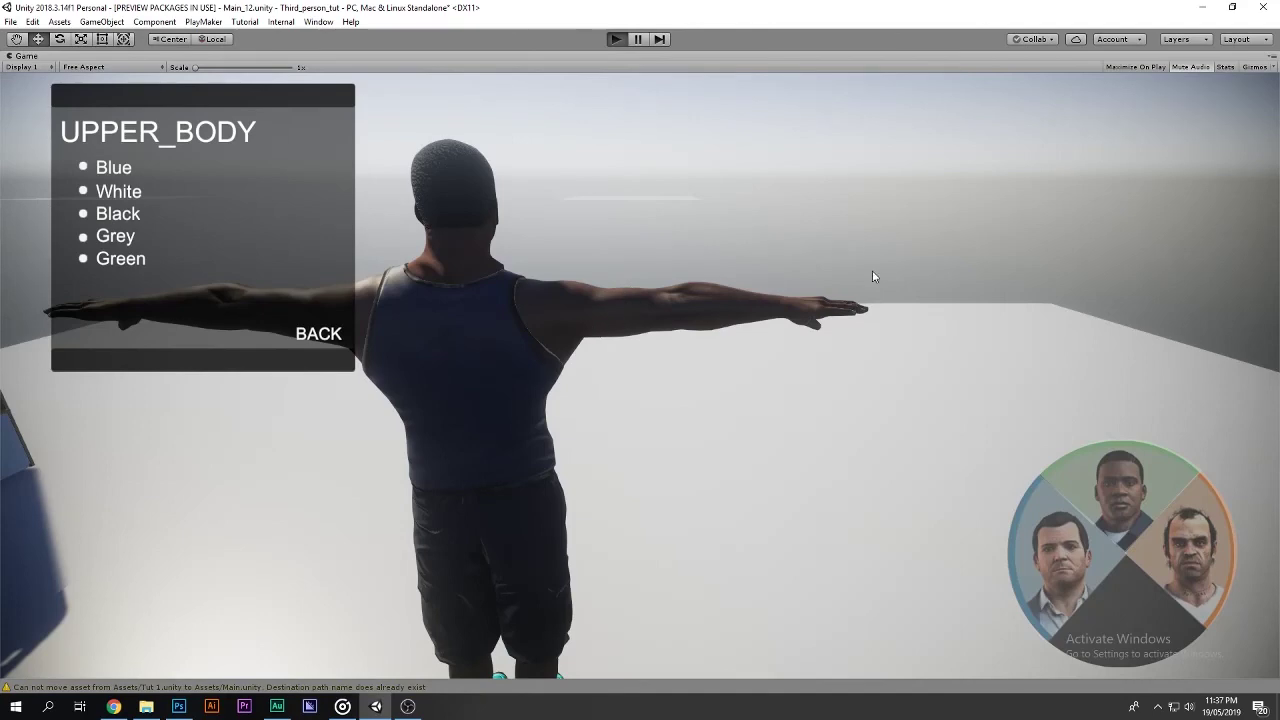
key("Escape")
key("w")
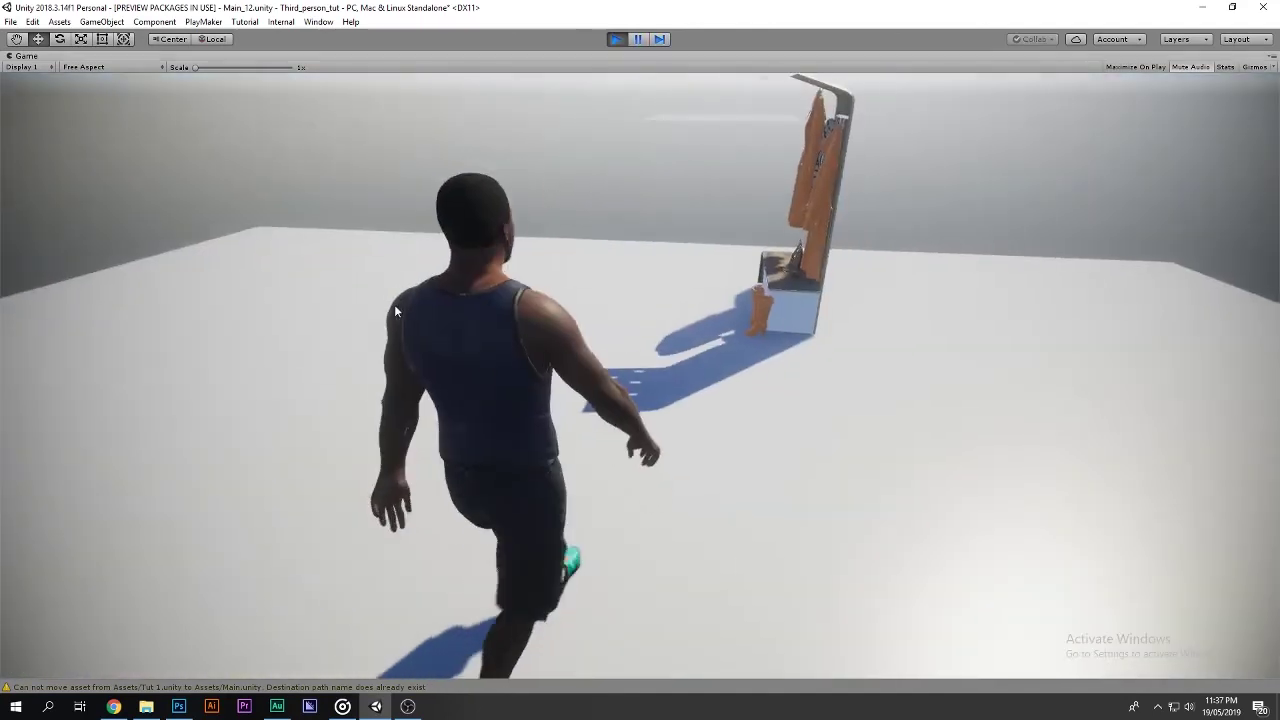
key("w")
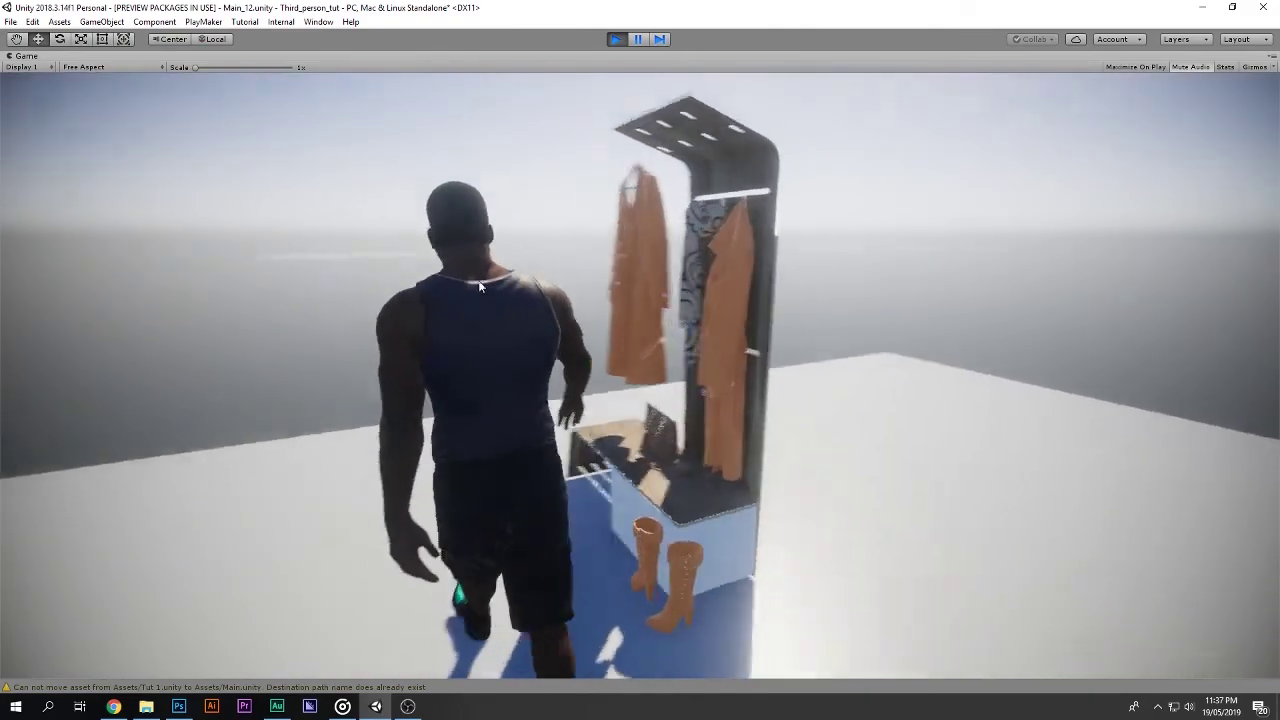
key("f")
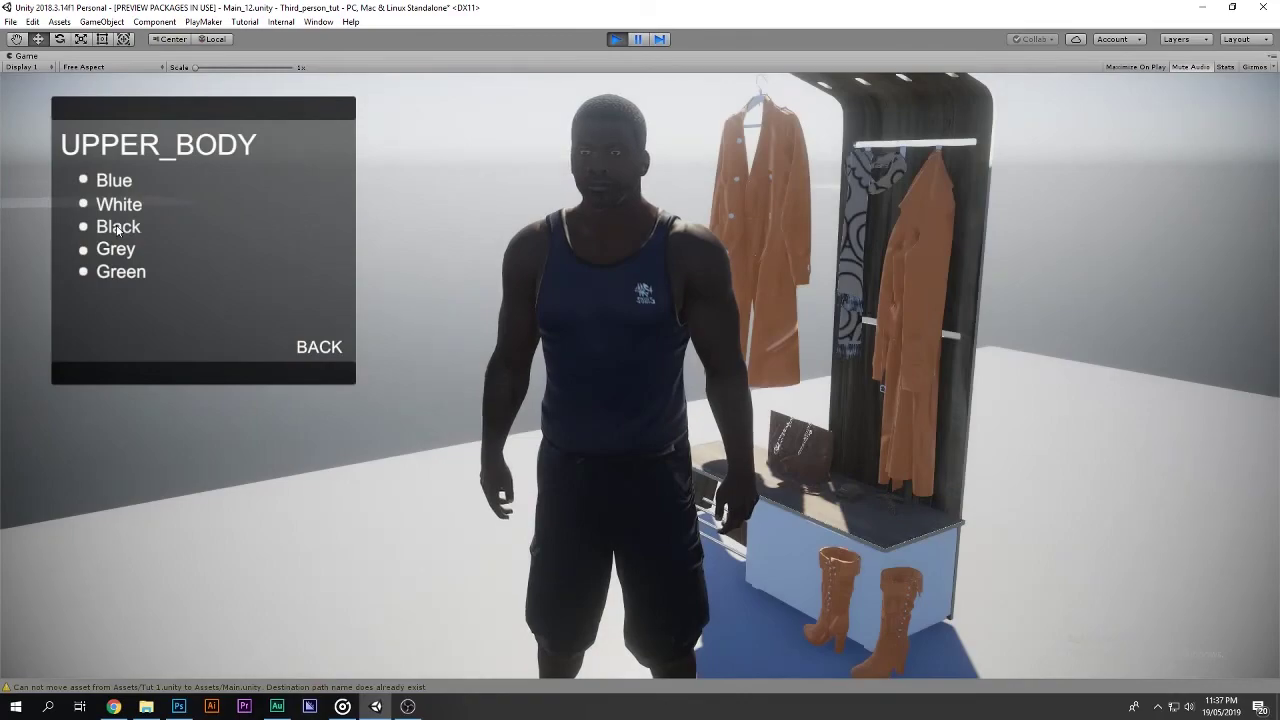
left_click(114, 224)
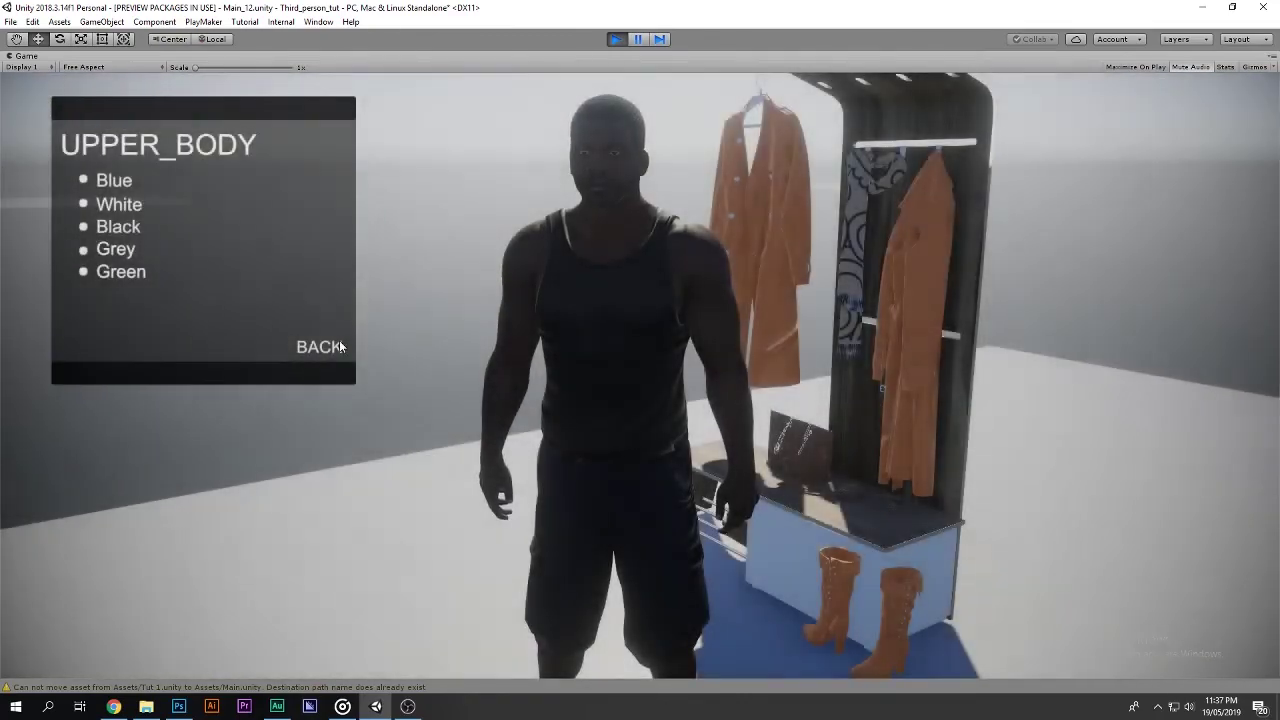
left_click(338, 347)
Walk away and back, reopen the wardrobe menu, and switch the shirt to Green.
key("s")
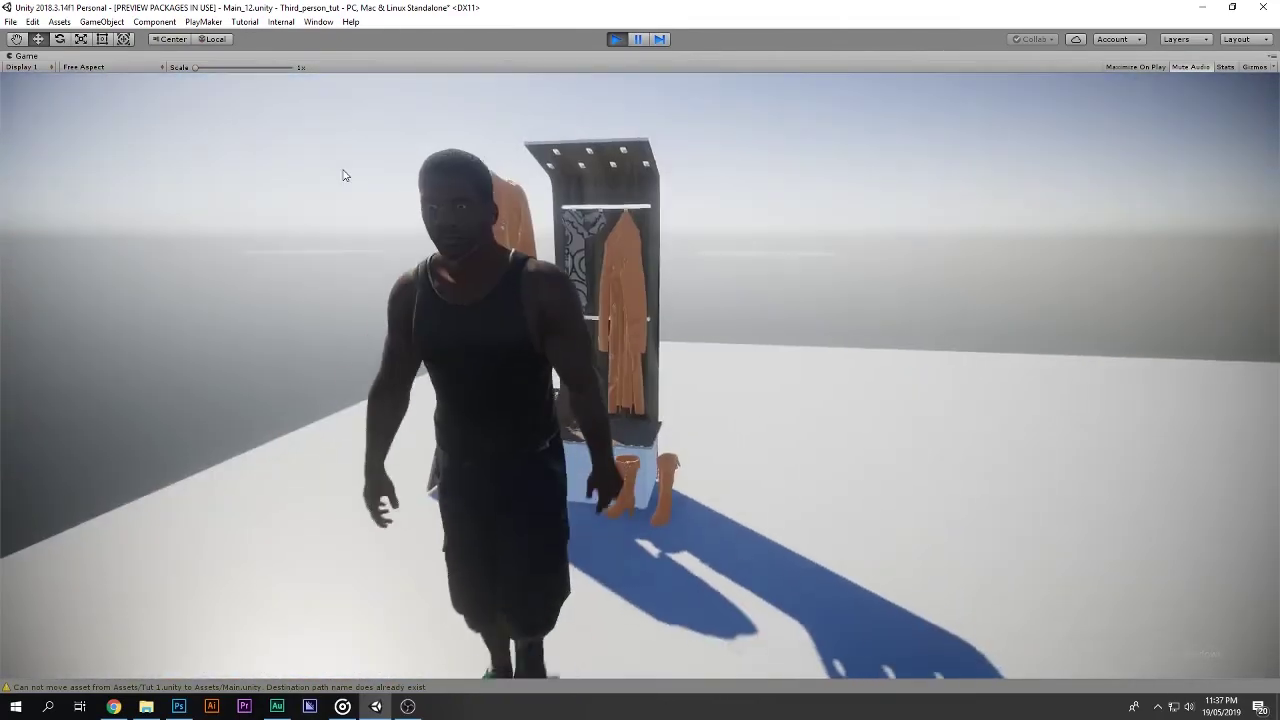
key("a")
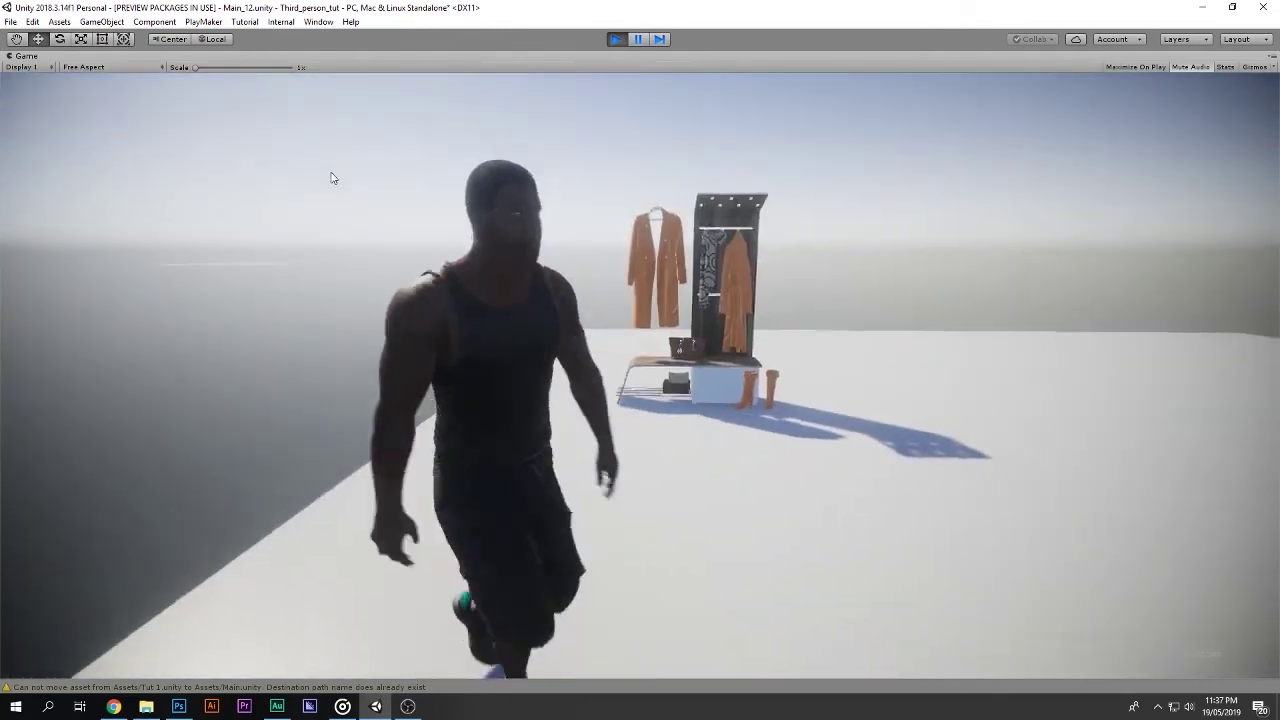
key("w")
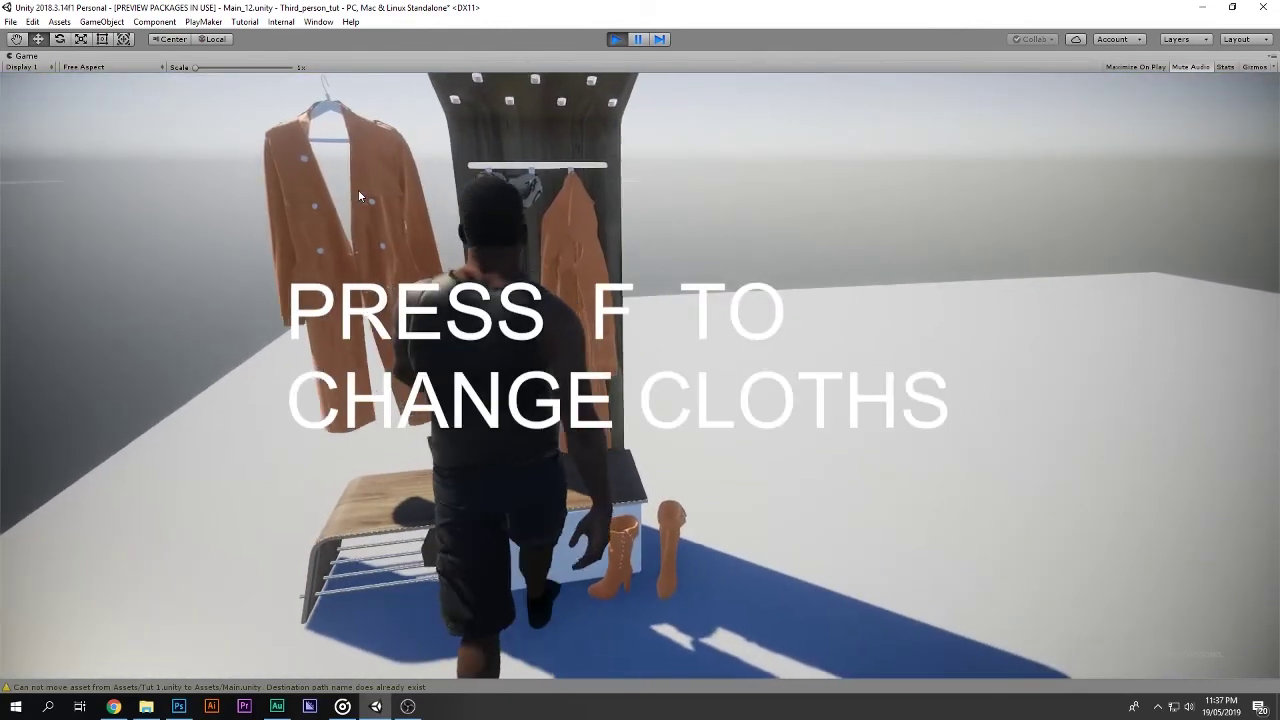
key("f")
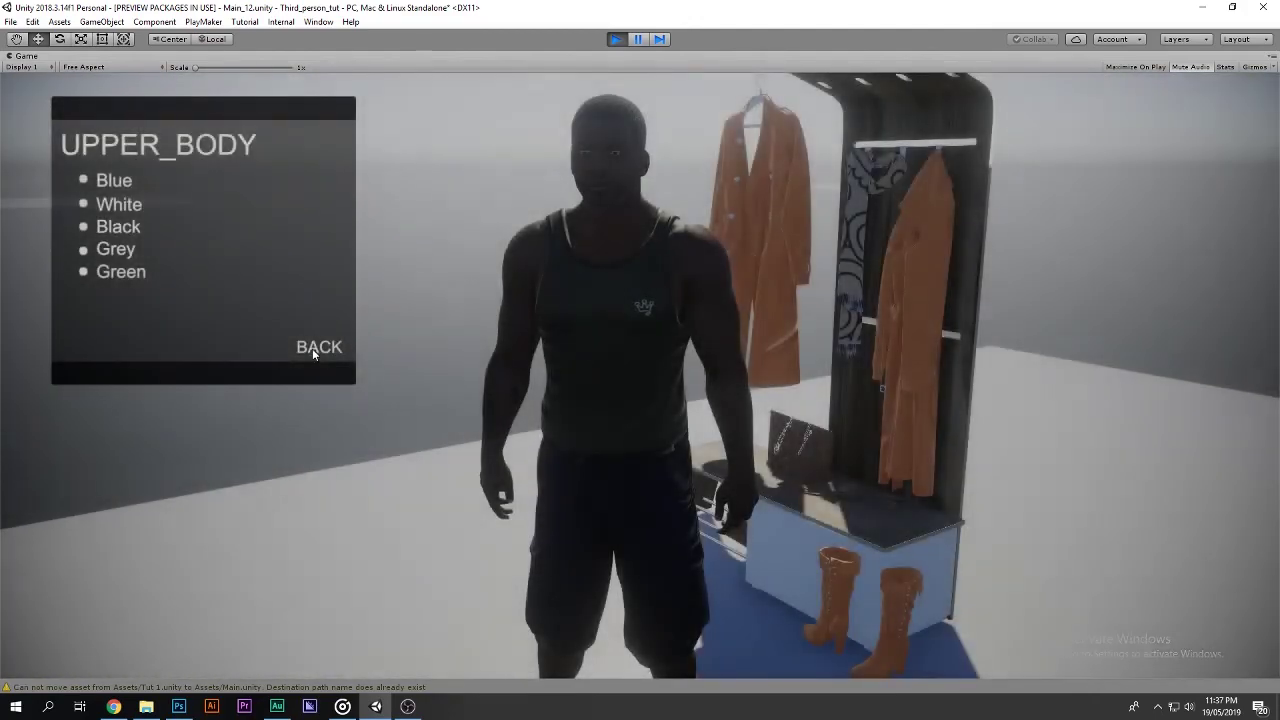
left_click(318, 347)
key("s")
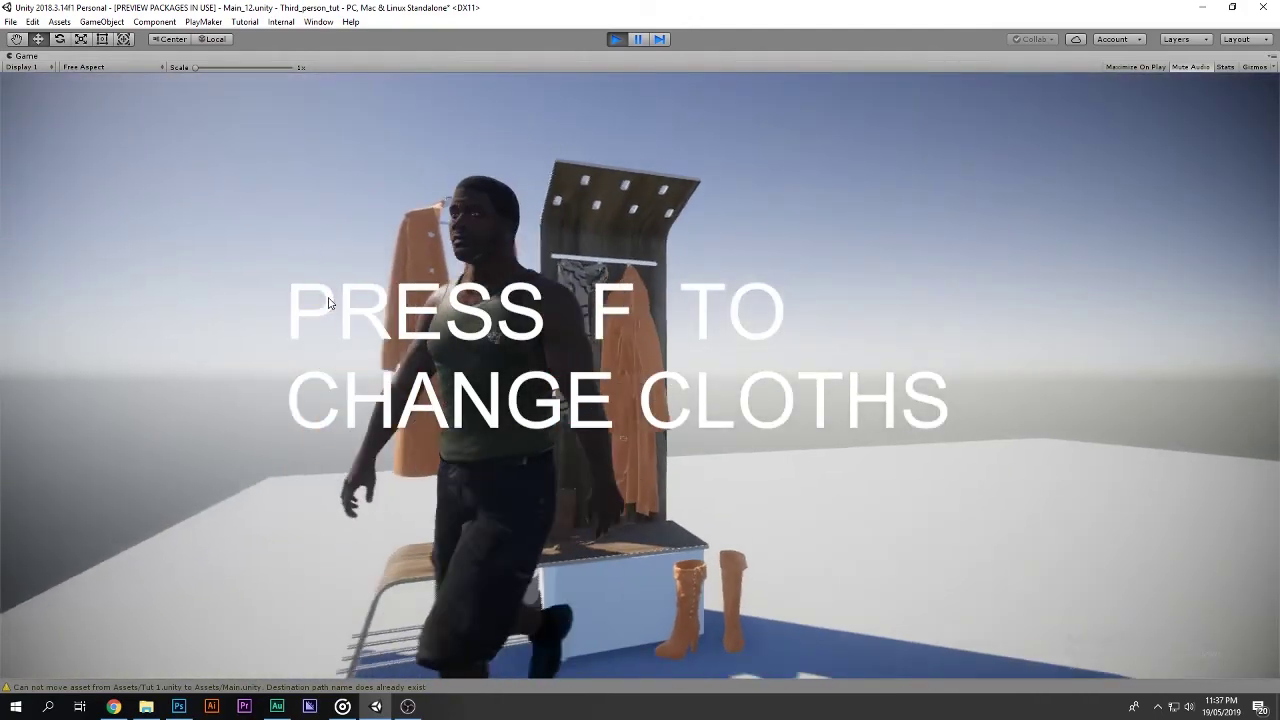
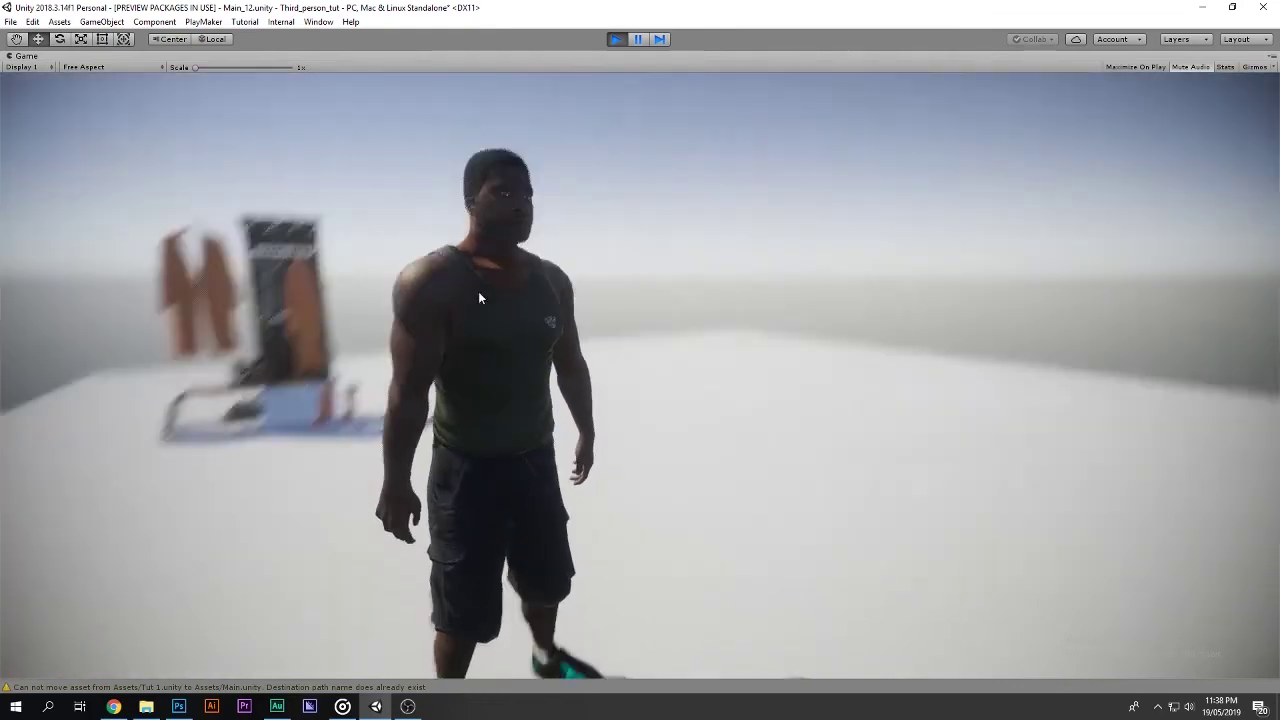
Restart Play mode, walk the character to the wardrobe and open the UPPER_BODY menu with F.
left_click(616, 39)
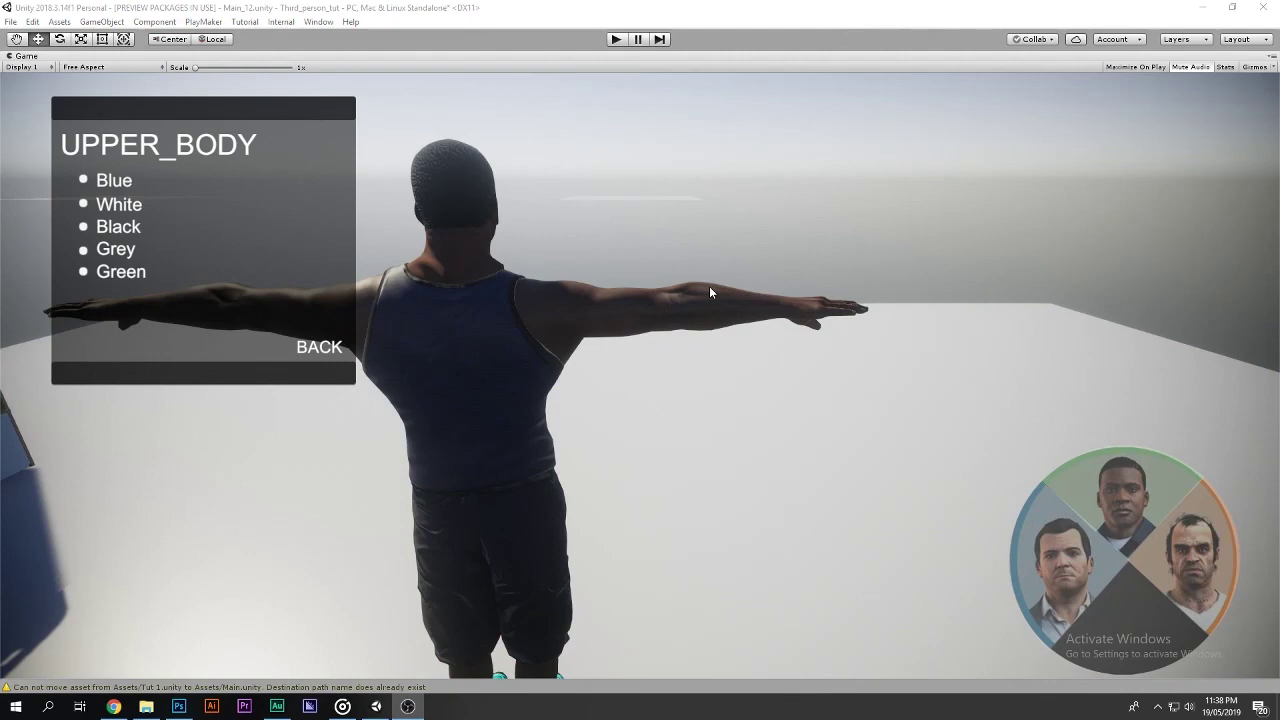
left_click(612, 39)
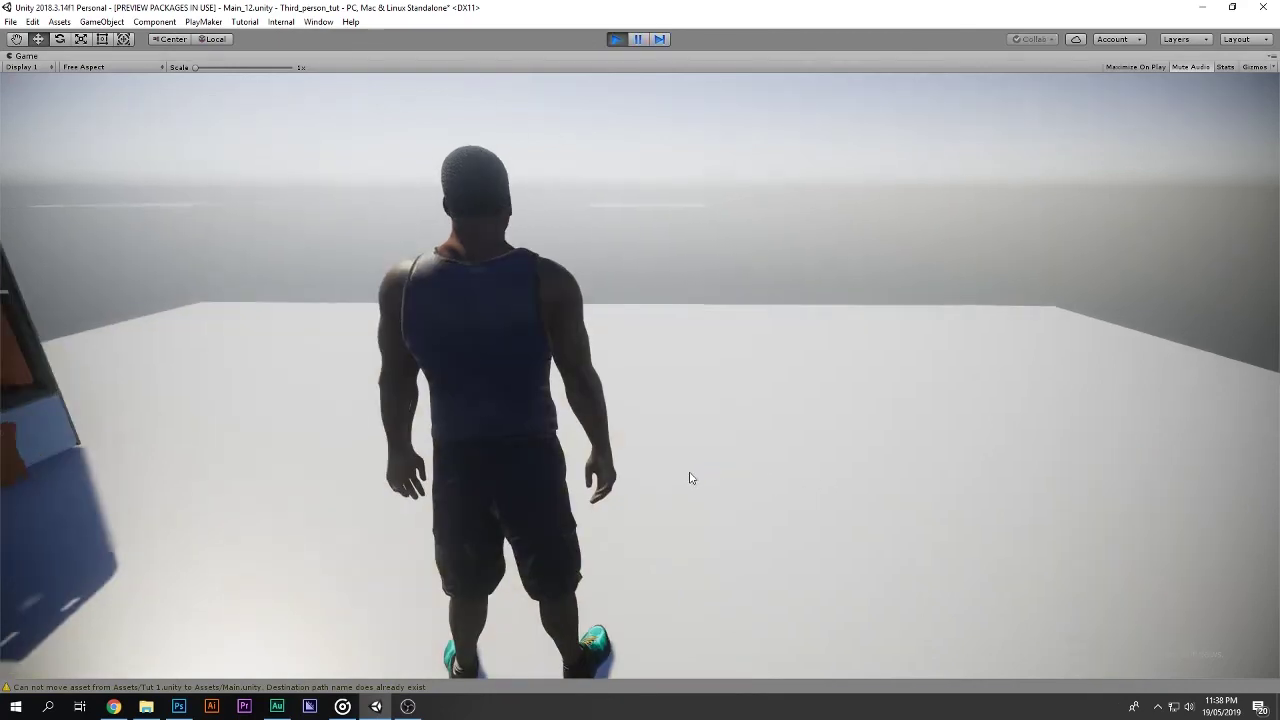
key("w")
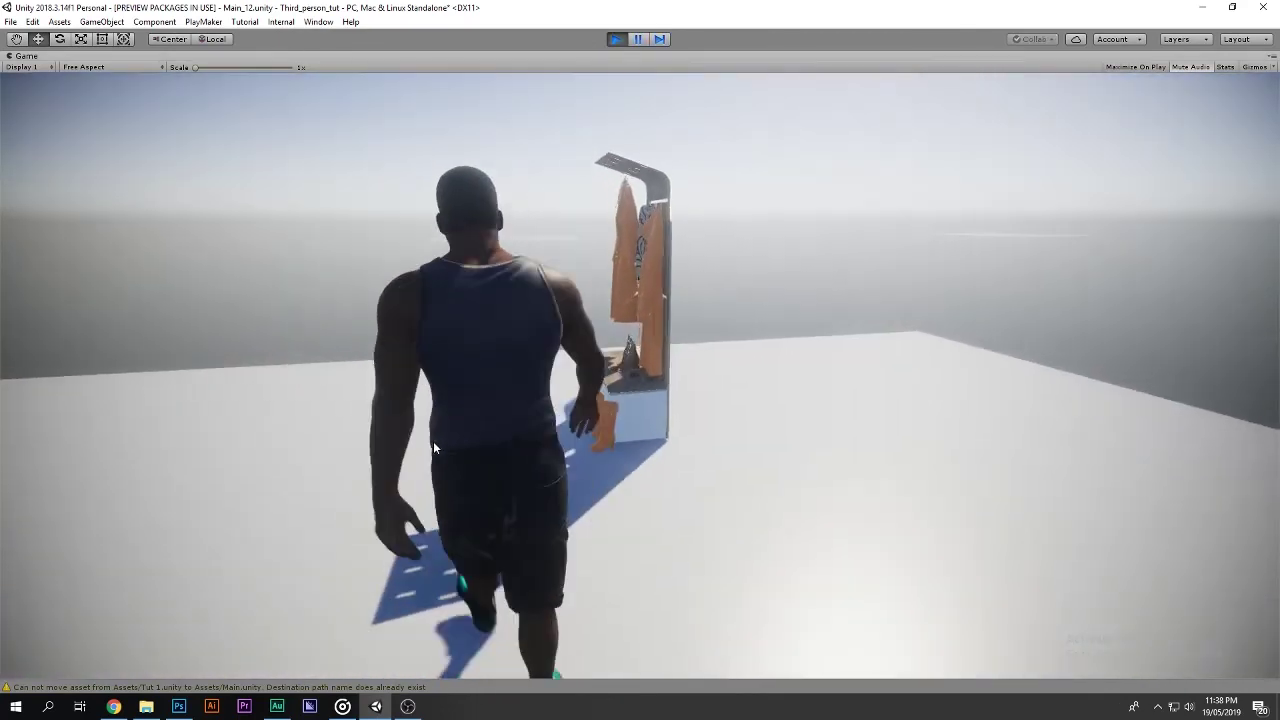
key("f")
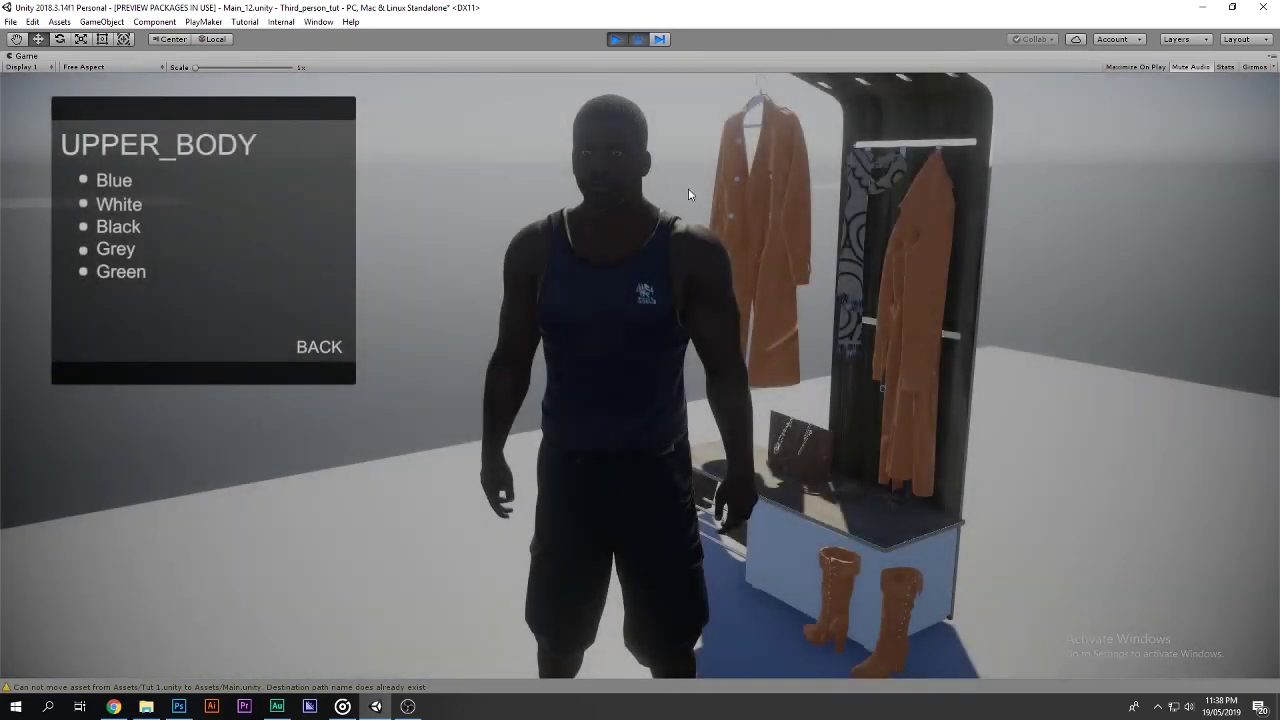
left_click(616, 39)
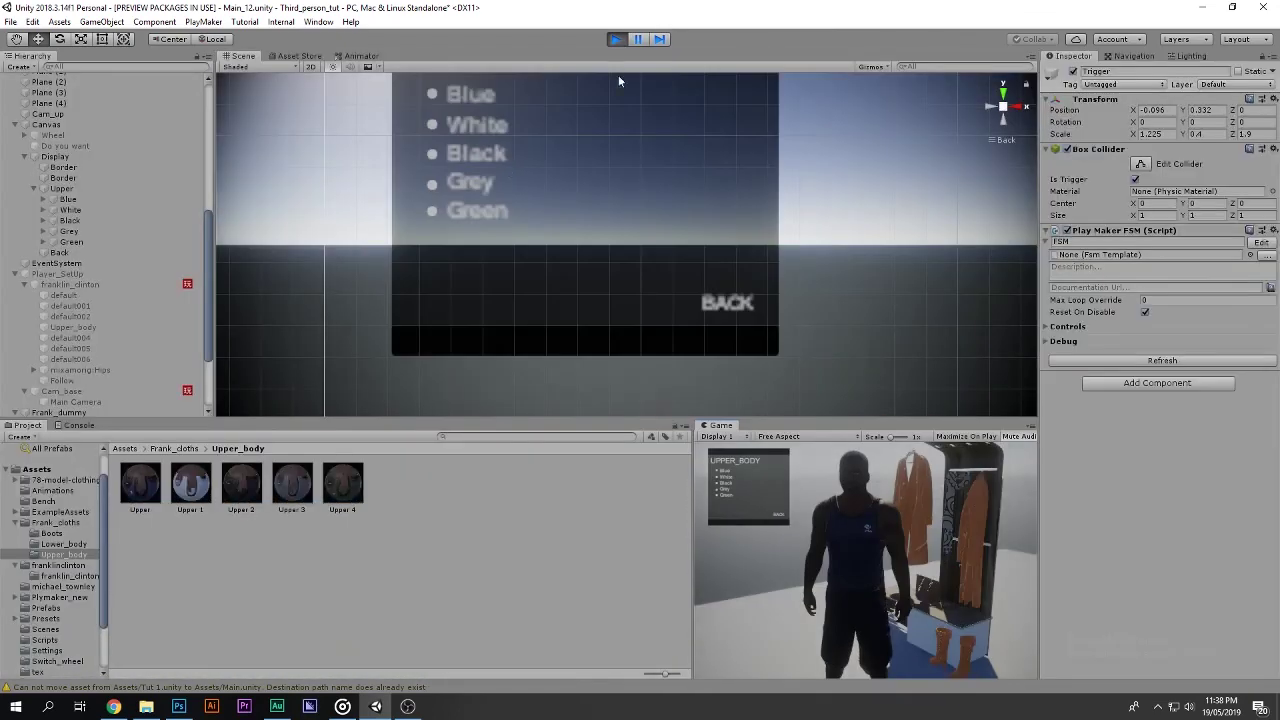
Select Main Camera (1) under Frank_dummy, frame it, and drag it lower toward the character.
left_click(24, 412)
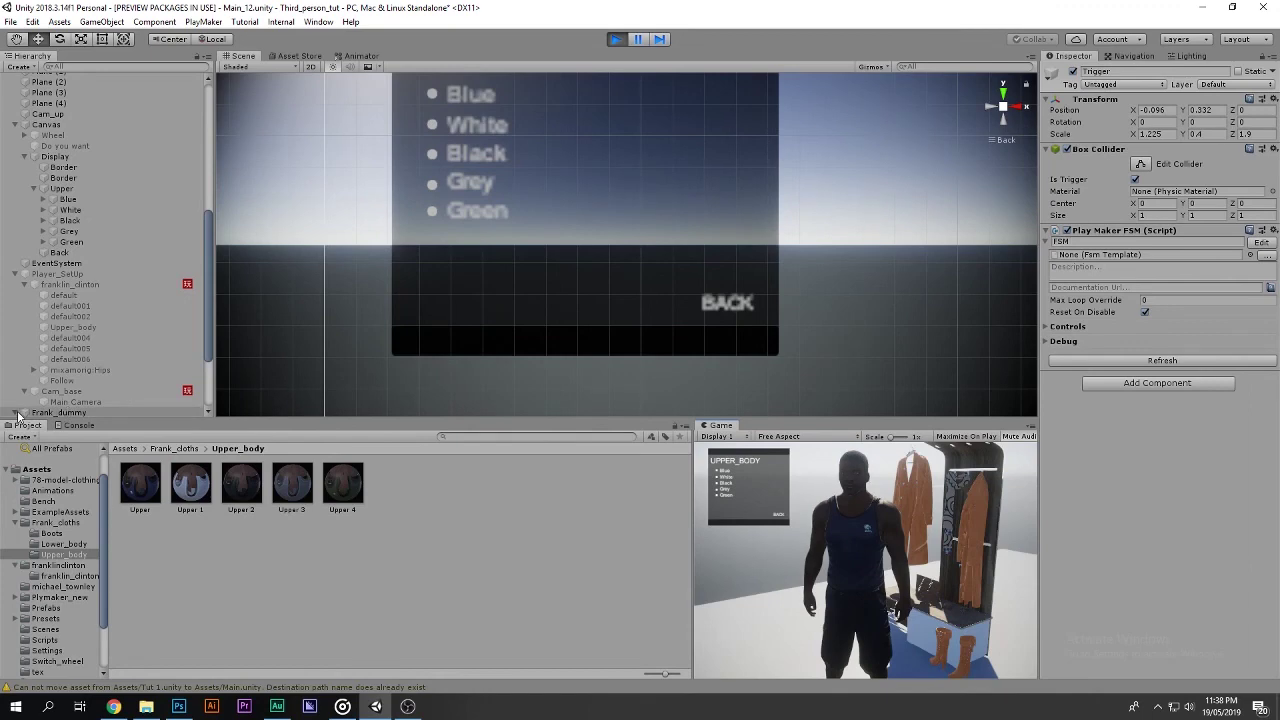
scroll(100, 300, "down", 3)
left_click(70, 401)
key("f")
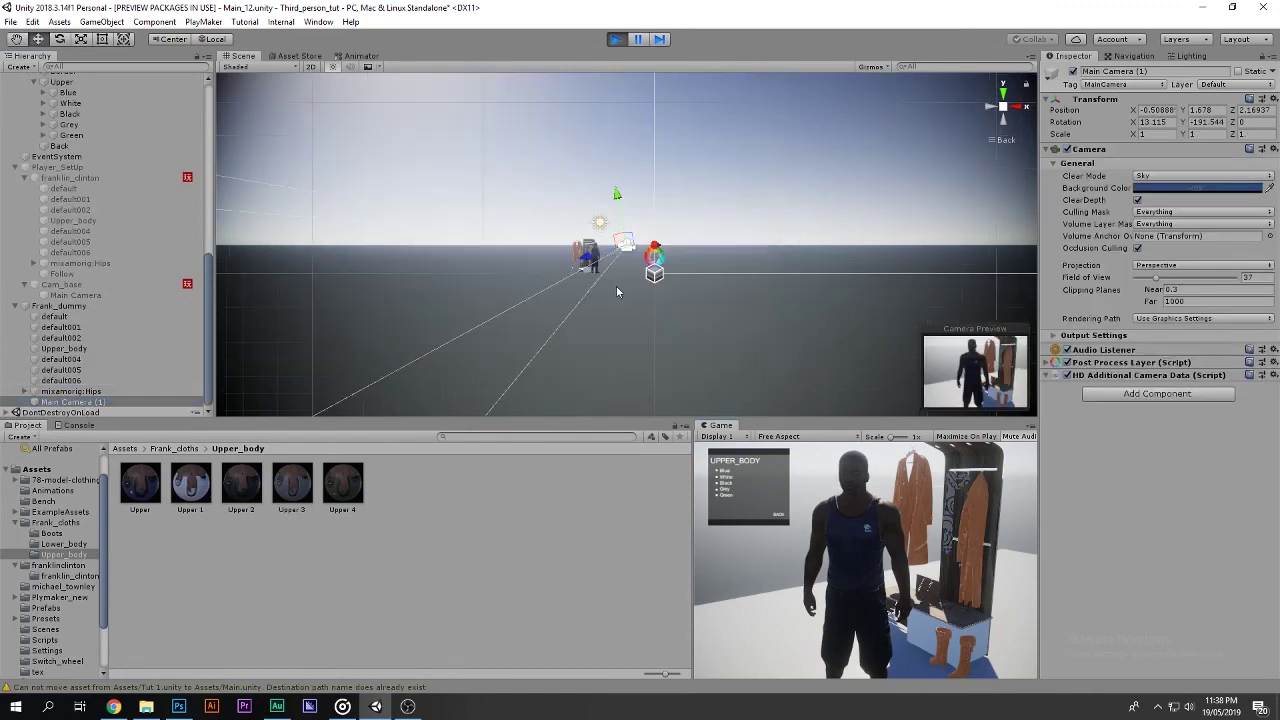
left_click_drag(616, 285, 719, 273, "alt")
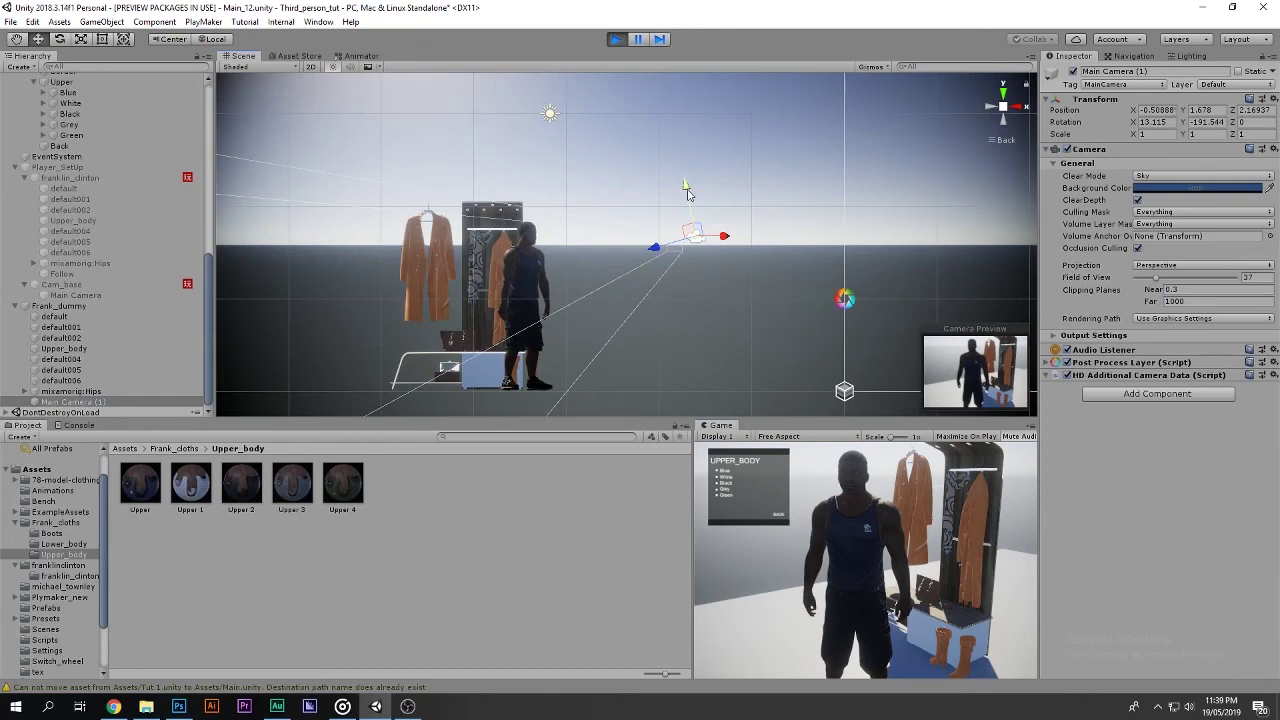
left_click_drag(688, 193, 692, 258)
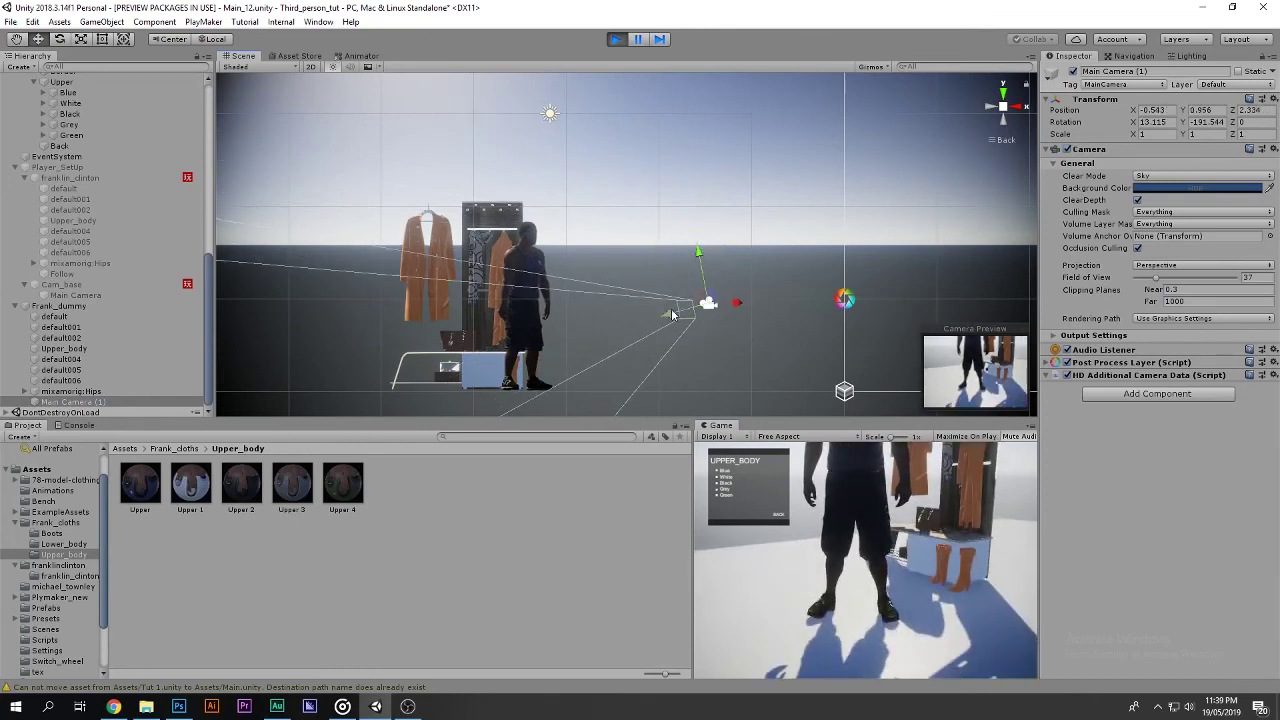
left_click_drag(672, 314, 621, 300)
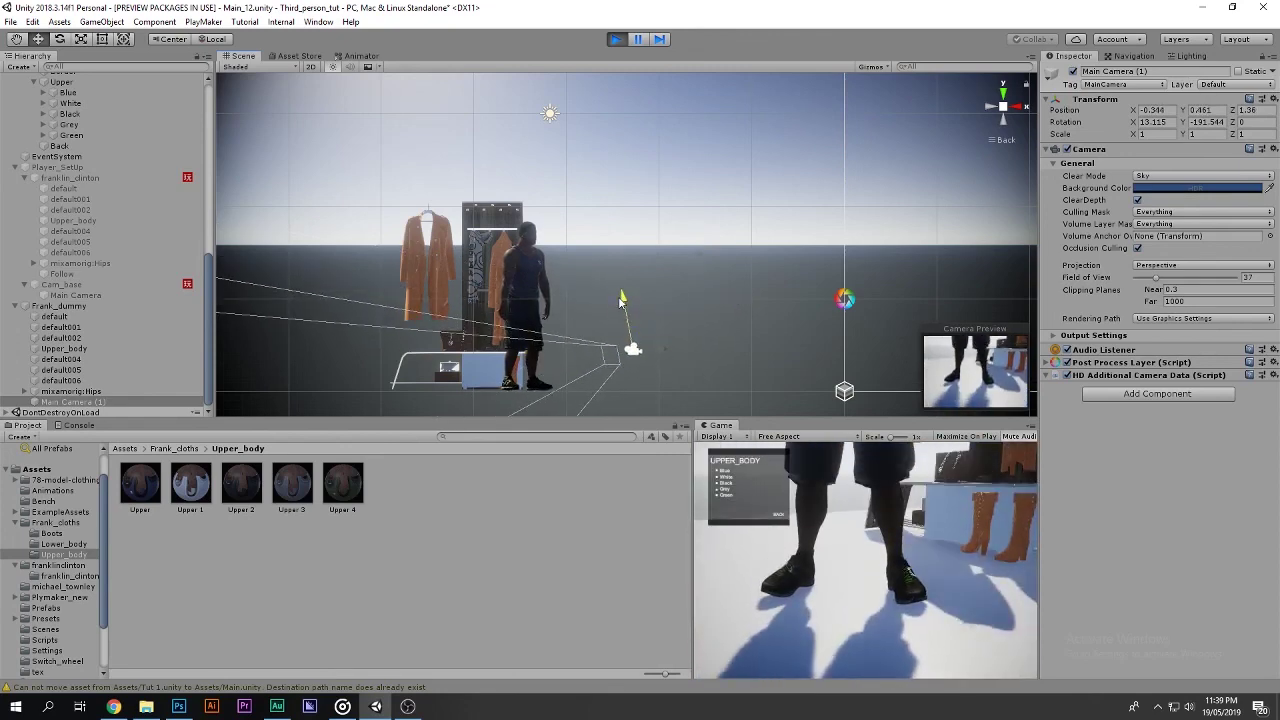
Rotate Main Camera (1) to face the character (Y -145.358) and raise it slightly.
key("e")
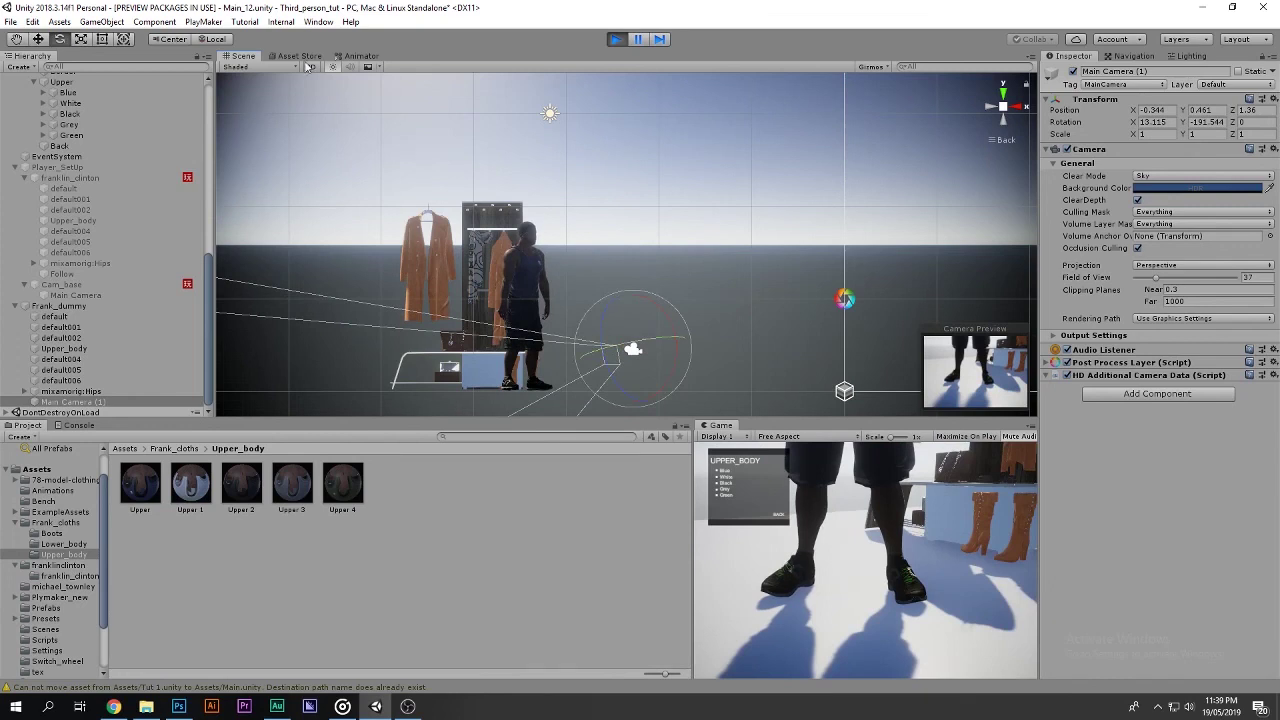
left_click(215, 39)
left_click_drag(669, 355, 583, 352)
key("w")
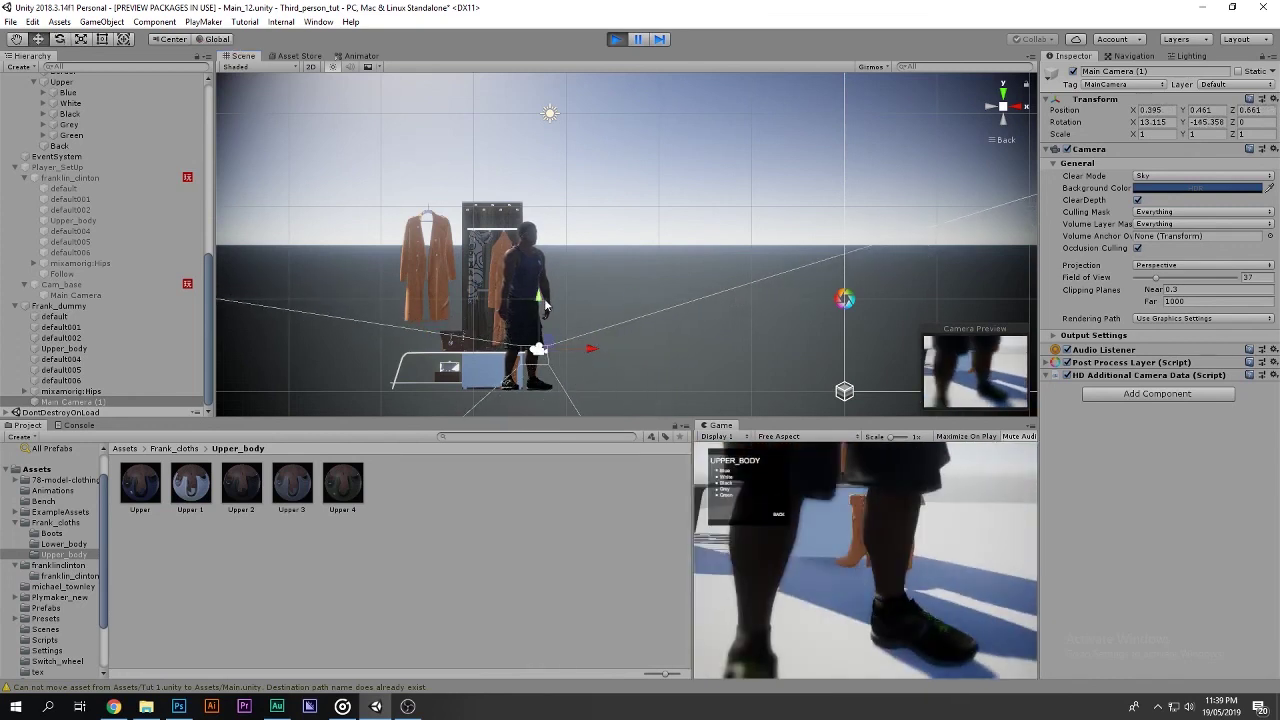
left_click_drag(545, 305, 545, 285)
mouse_move(560, 330)
left_mouse_down("alt")
mouse_move(511, 352)
mouse_move(546, 307)
mouse_move(545, 246)
left_mouse_up("alt")
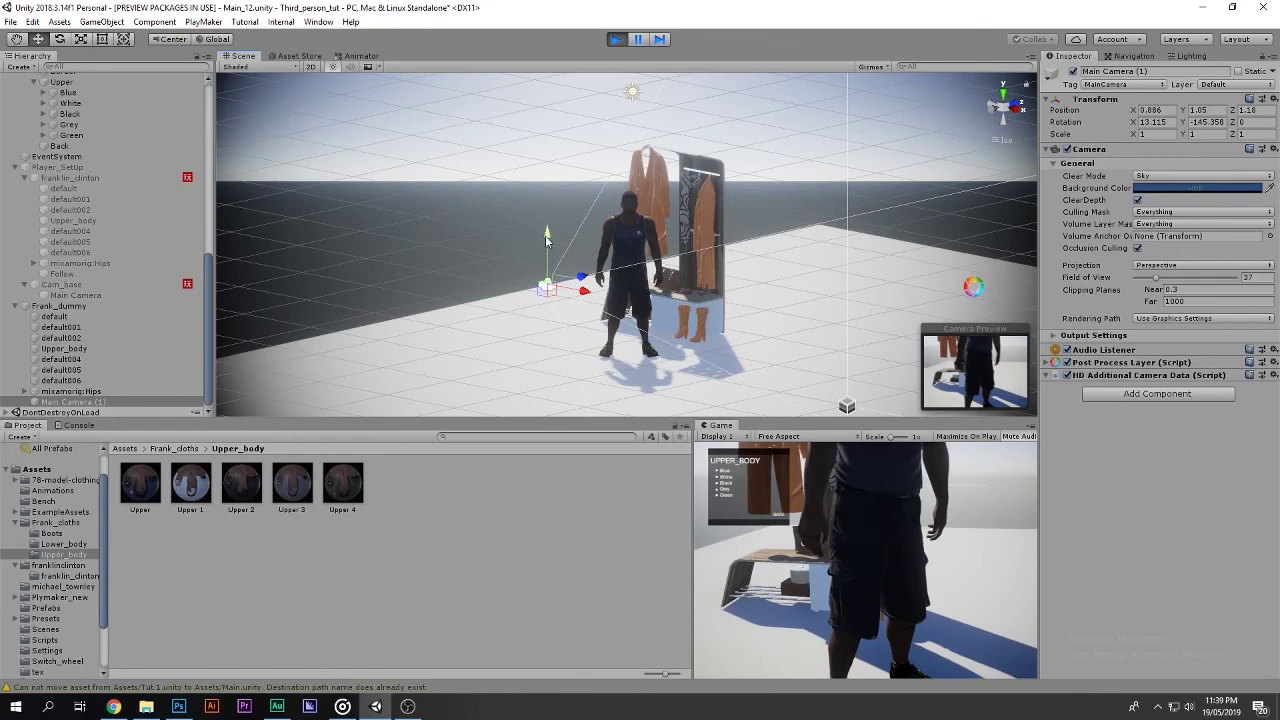
Raise Main Camera (1) higher and turn it around its vertical axis.
left_click_drag(545, 235, 556, 191)
mouse_move(558, 247)
left_mouse_down()
mouse_move(590, 240)
mouse_move(716, 286)
left_mouse_up()
key("w")
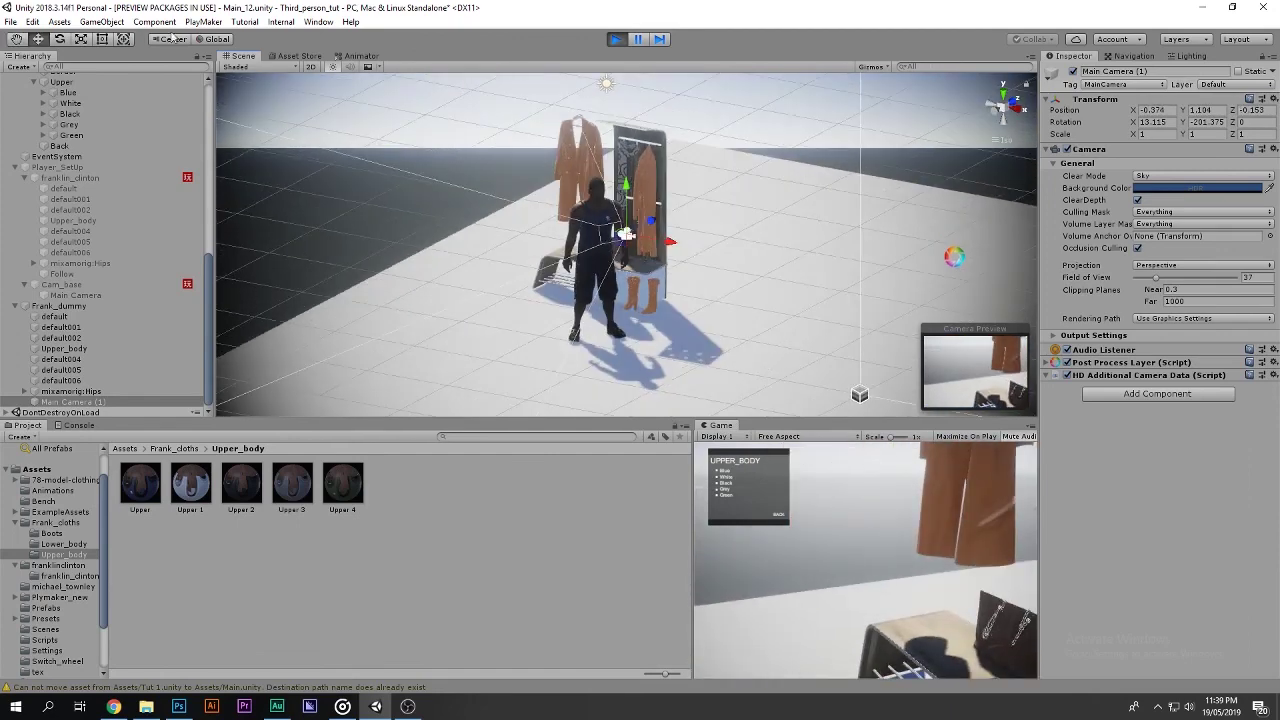
With Local handles, move the camera sideways, up and back to -0.484, 1.997, 1.355.
left_click(222, 43)
mouse_move(668, 225)
left_mouse_down()
mouse_move(762, 238)
mouse_move(727, 240)
left_mouse_up()
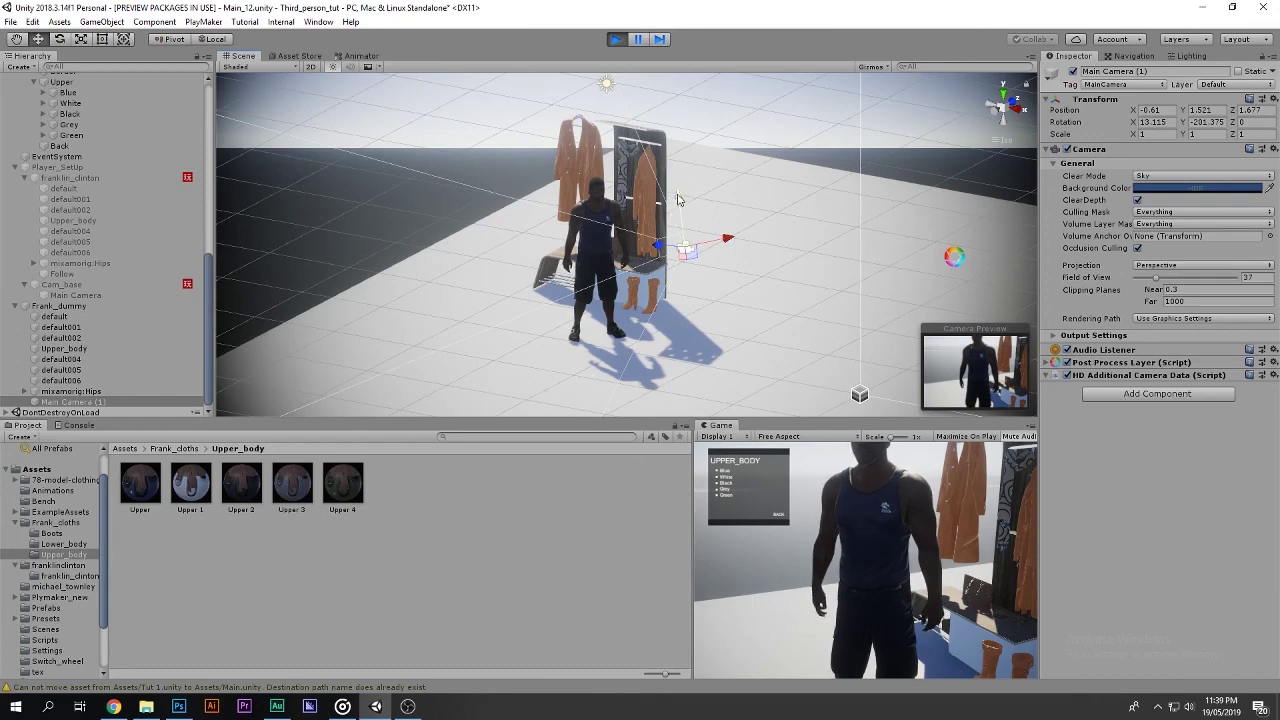
left_click_drag(678, 199, 670, 150)
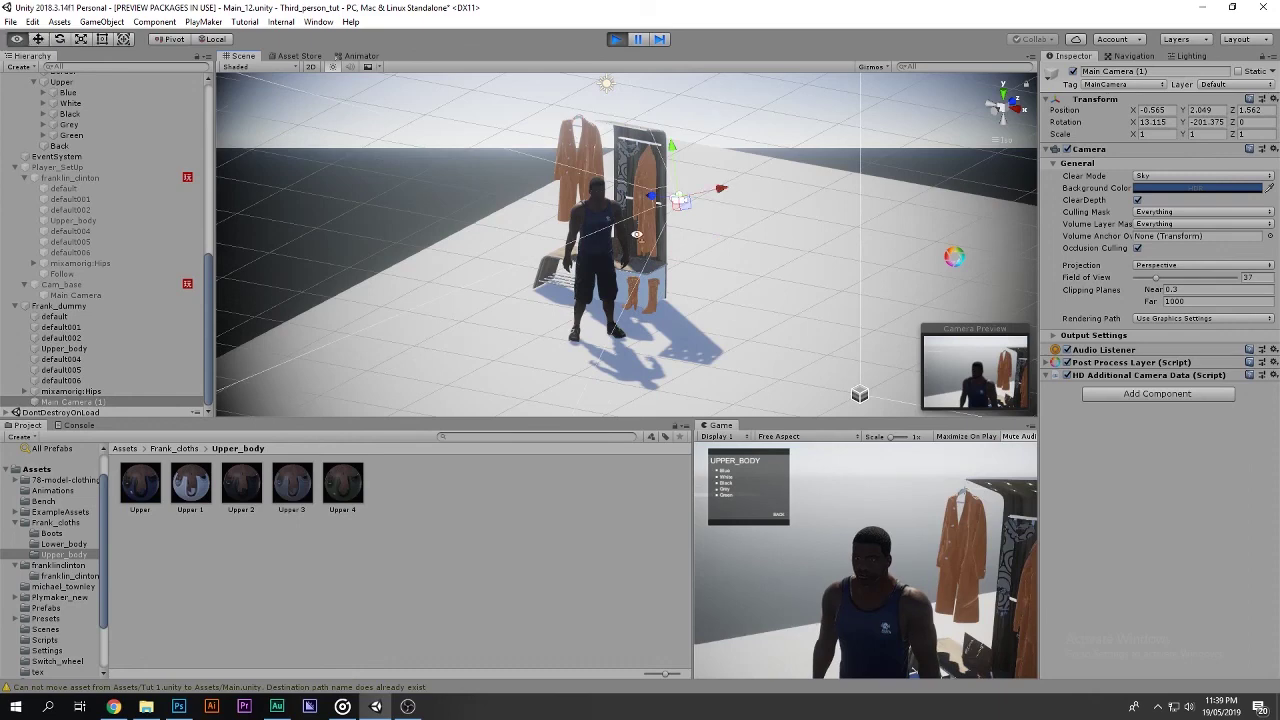
left_click_drag(636, 234, 556, 150, "alt")
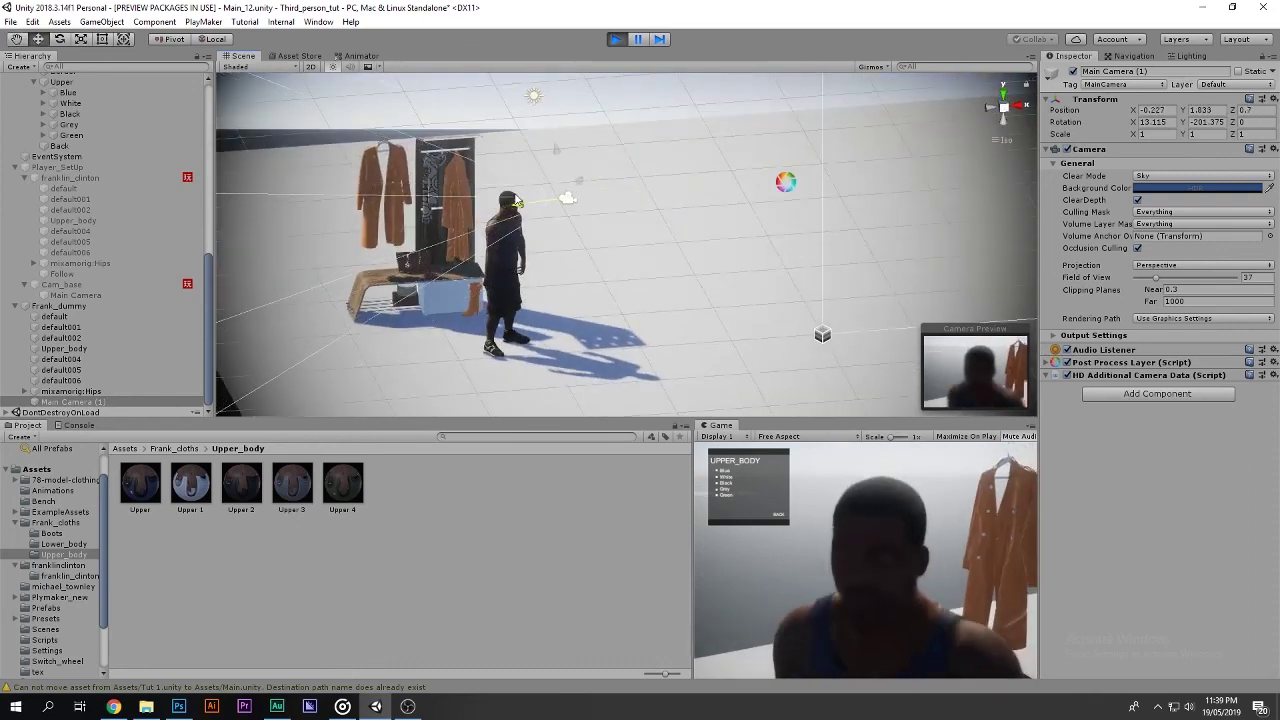
mouse_move(517, 202)
left_mouse_down()
mouse_move(587, 177)
mouse_move(576, 177)
left_mouse_up()
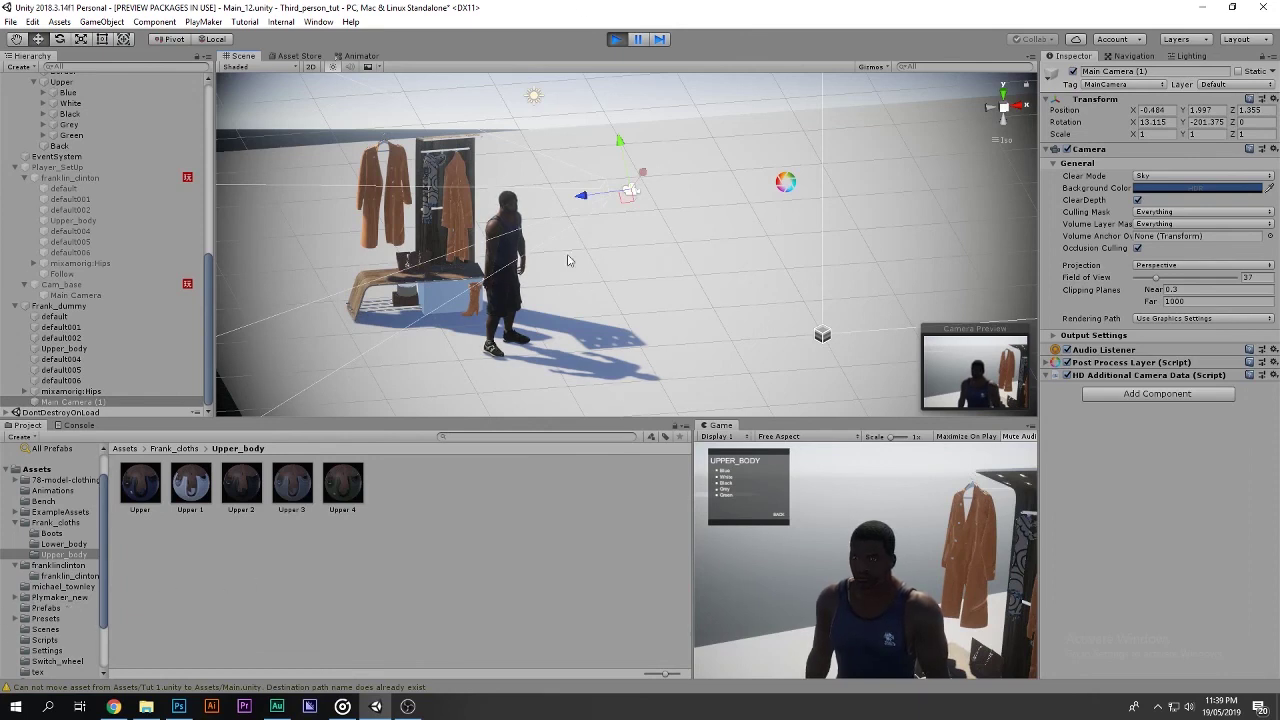
In a maximized Game view, try Black, Green and Blue tank tops, then close with BACK.
key("shift+space")
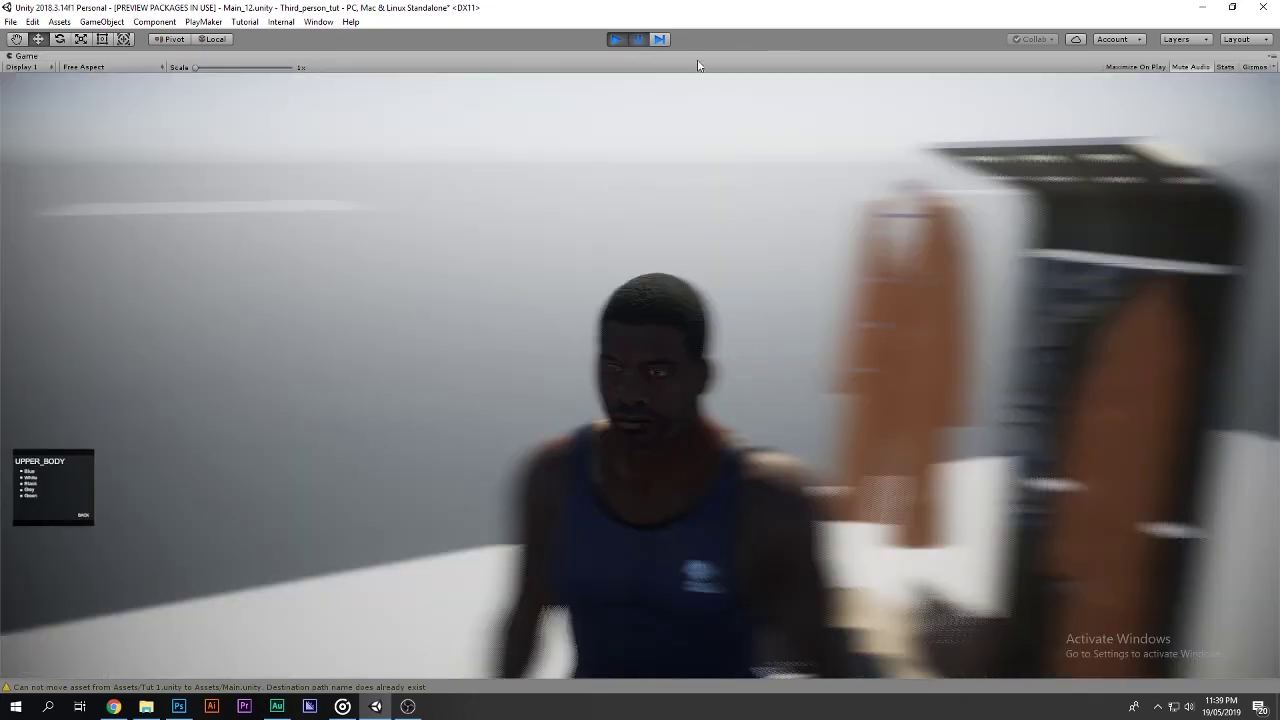
left_click(124, 230)
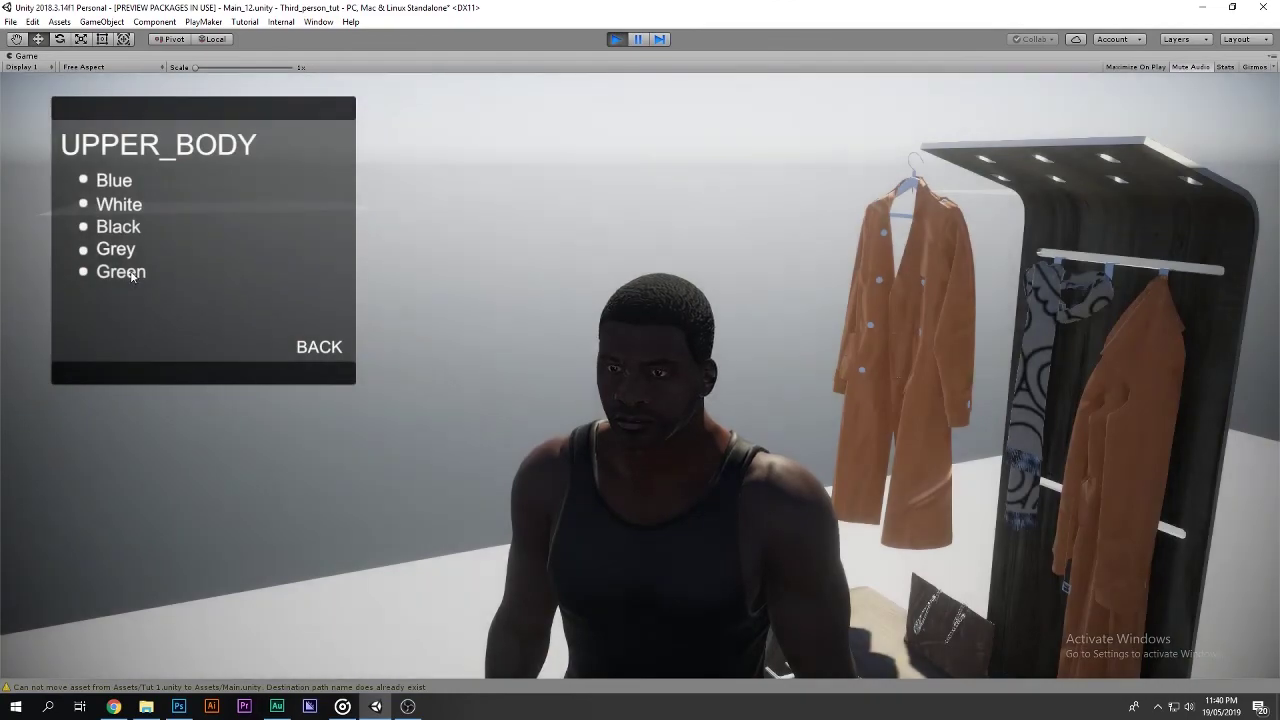
left_click(131, 270)
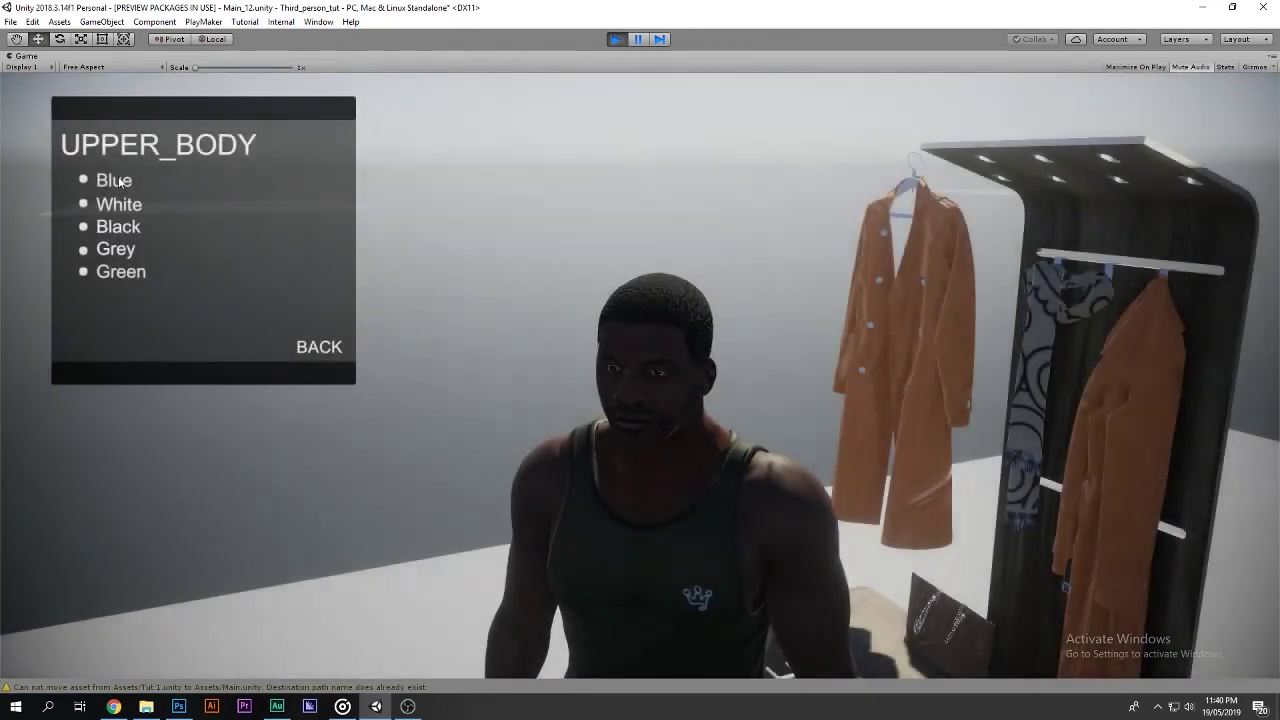
left_click(118, 180)
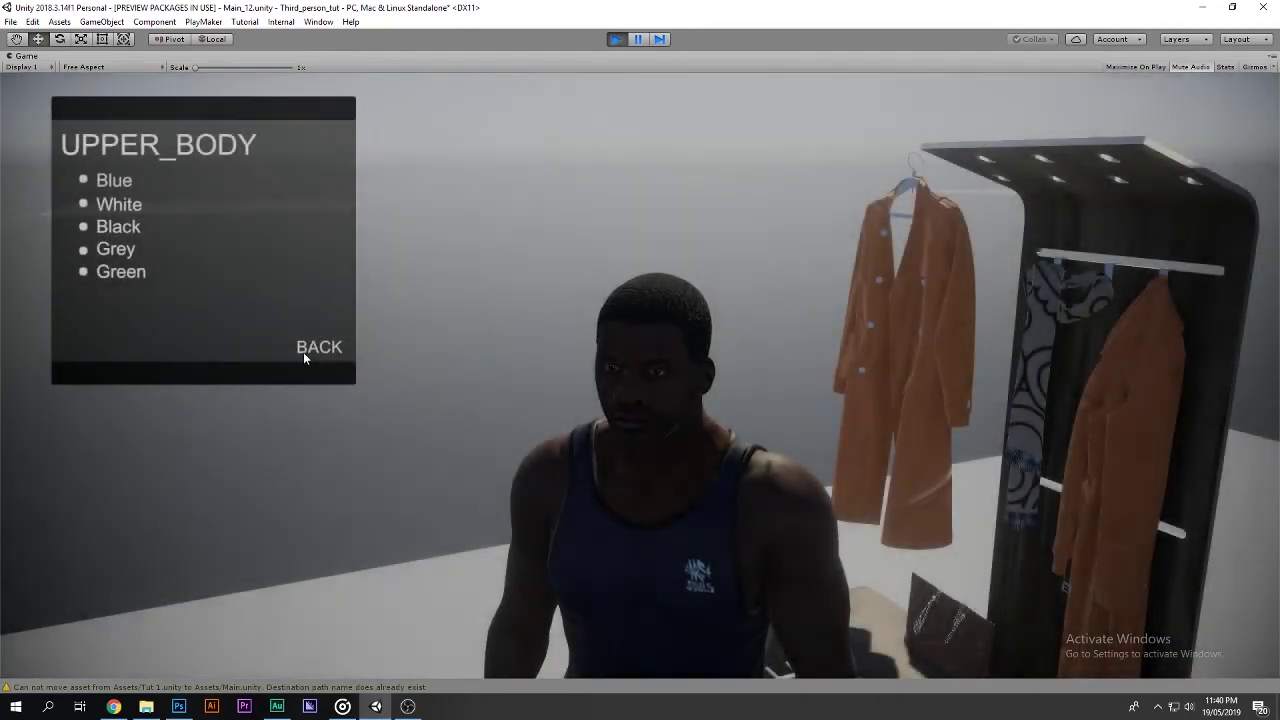
left_click(316, 350)
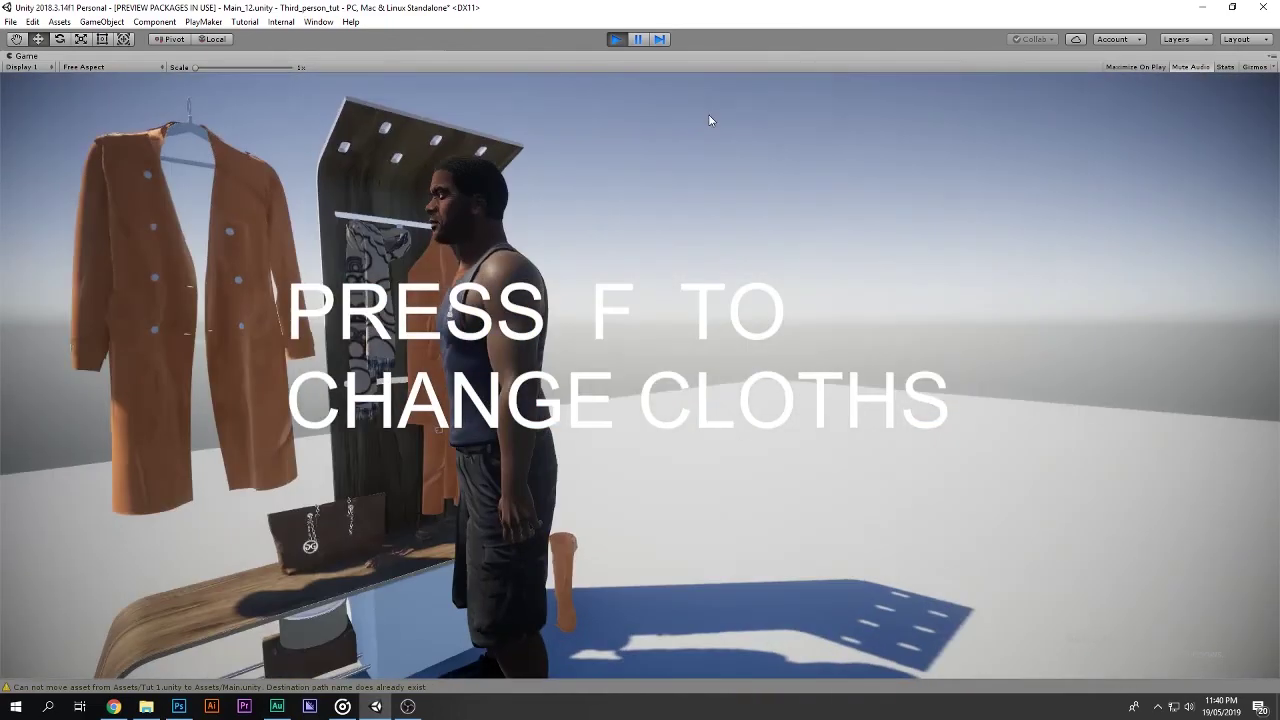
Walk back to the wardrobe, reopen the menu with F, choose Green, then BACK.
key("w")
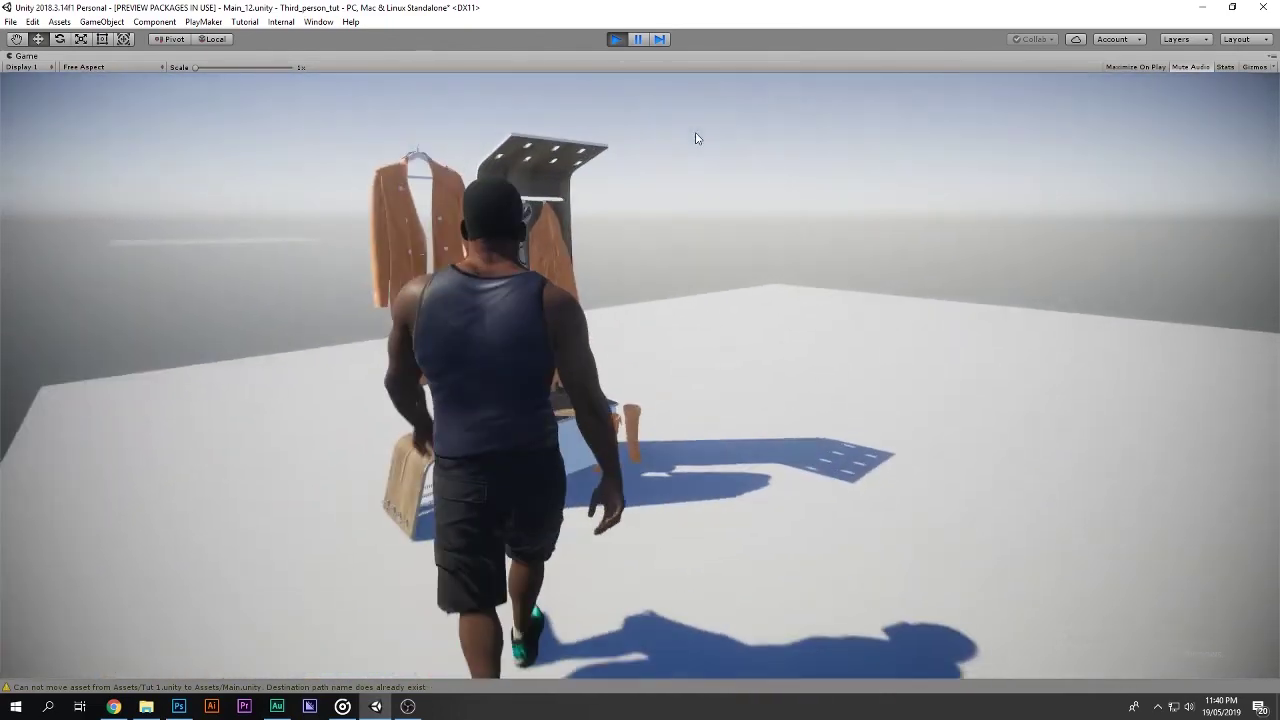
key("f")
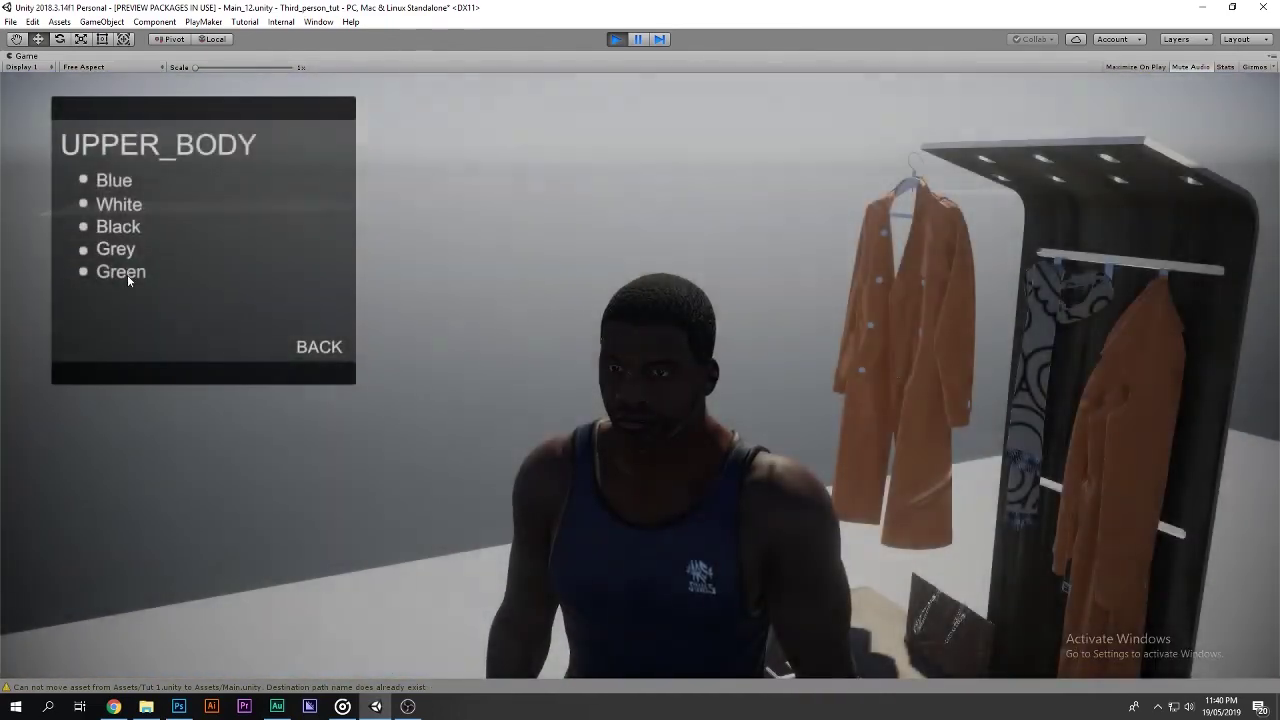
left_click(127, 274)
left_click(310, 348)
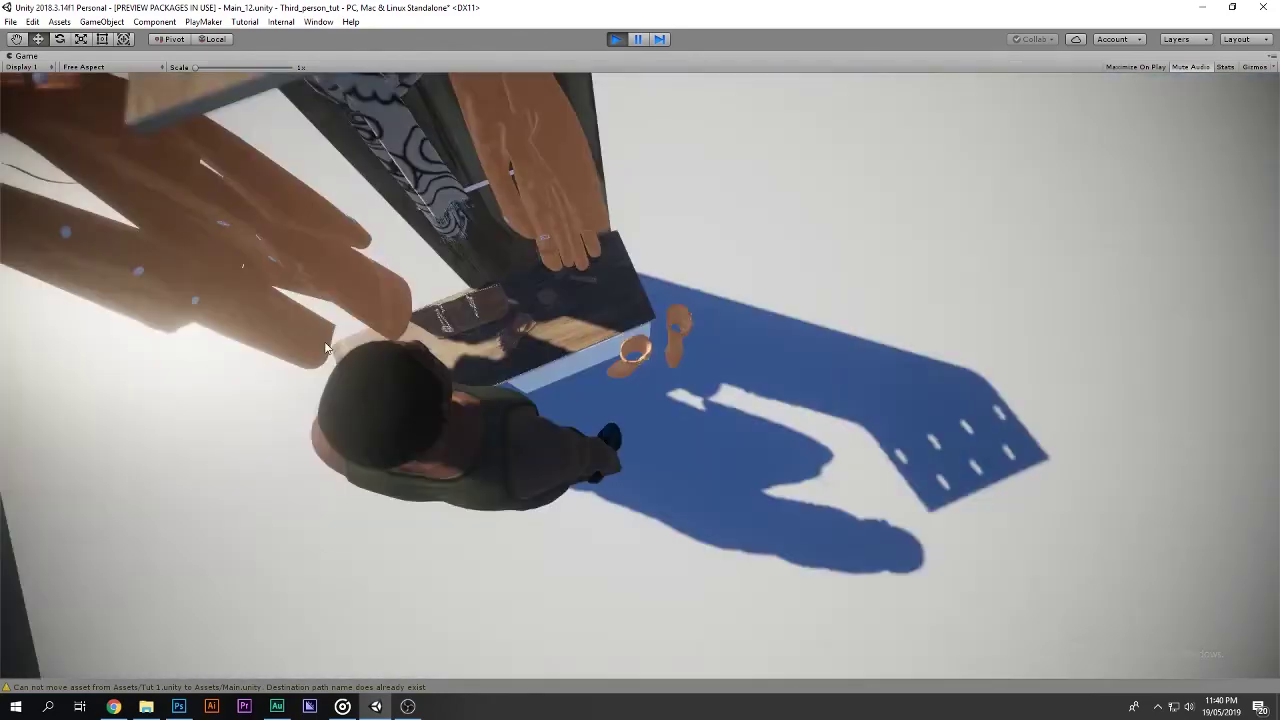